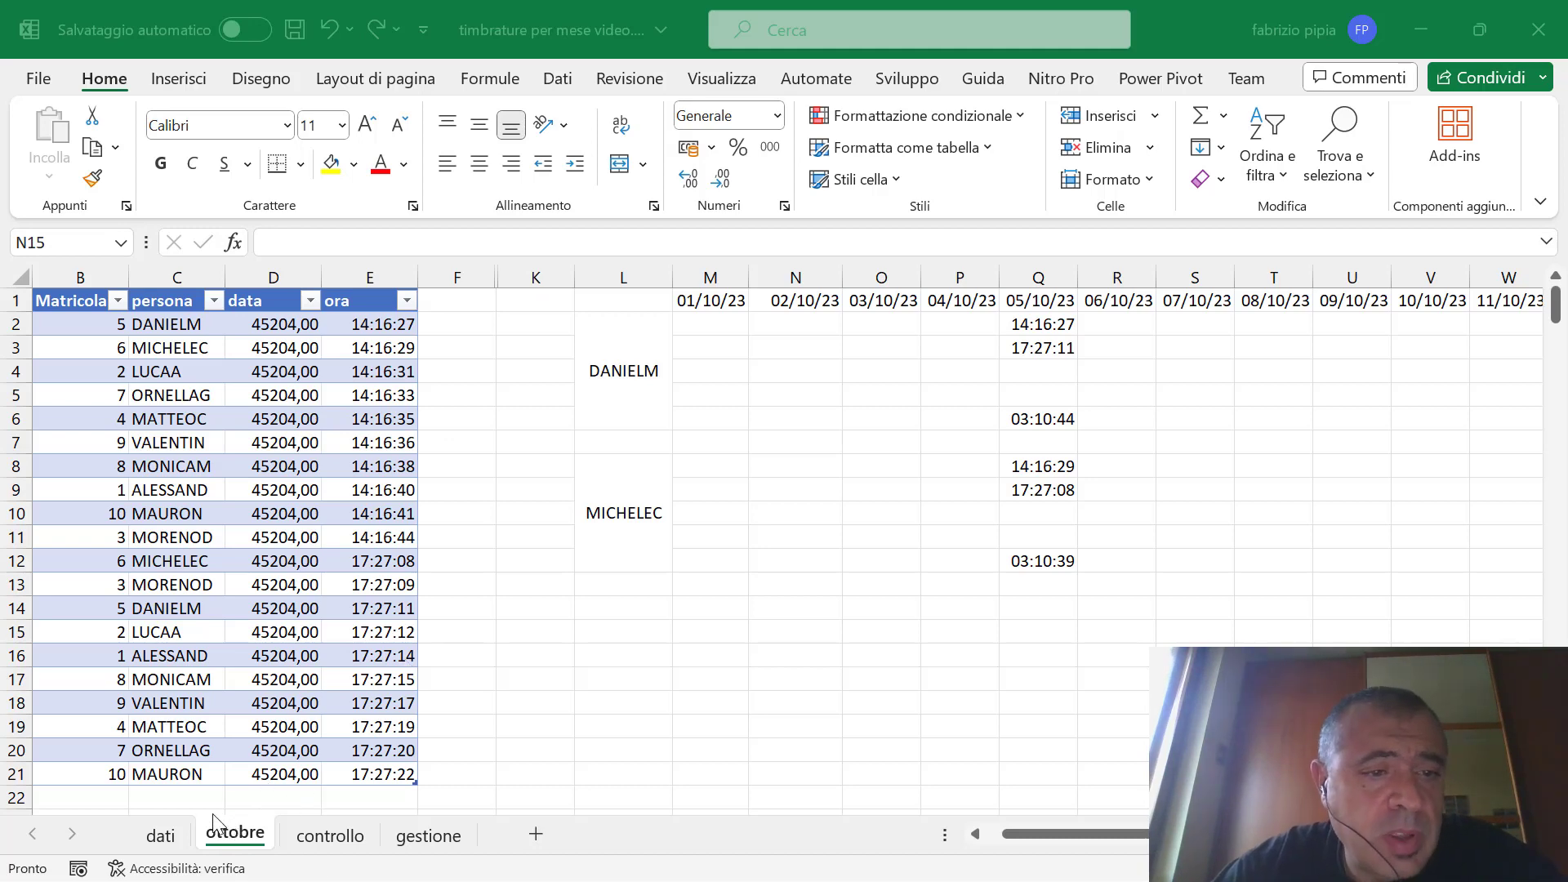
Scroll across the ottobre date grid and review the raw clock-ins on the dati sheet
{"action": "scroll", "coordinate": [851, 468], "scroll_direction": "right", "scroll_amount": 3}
{"action": "scroll", "coordinate": [851, 467], "scroll_direction": "right", "scroll_amount": 2}
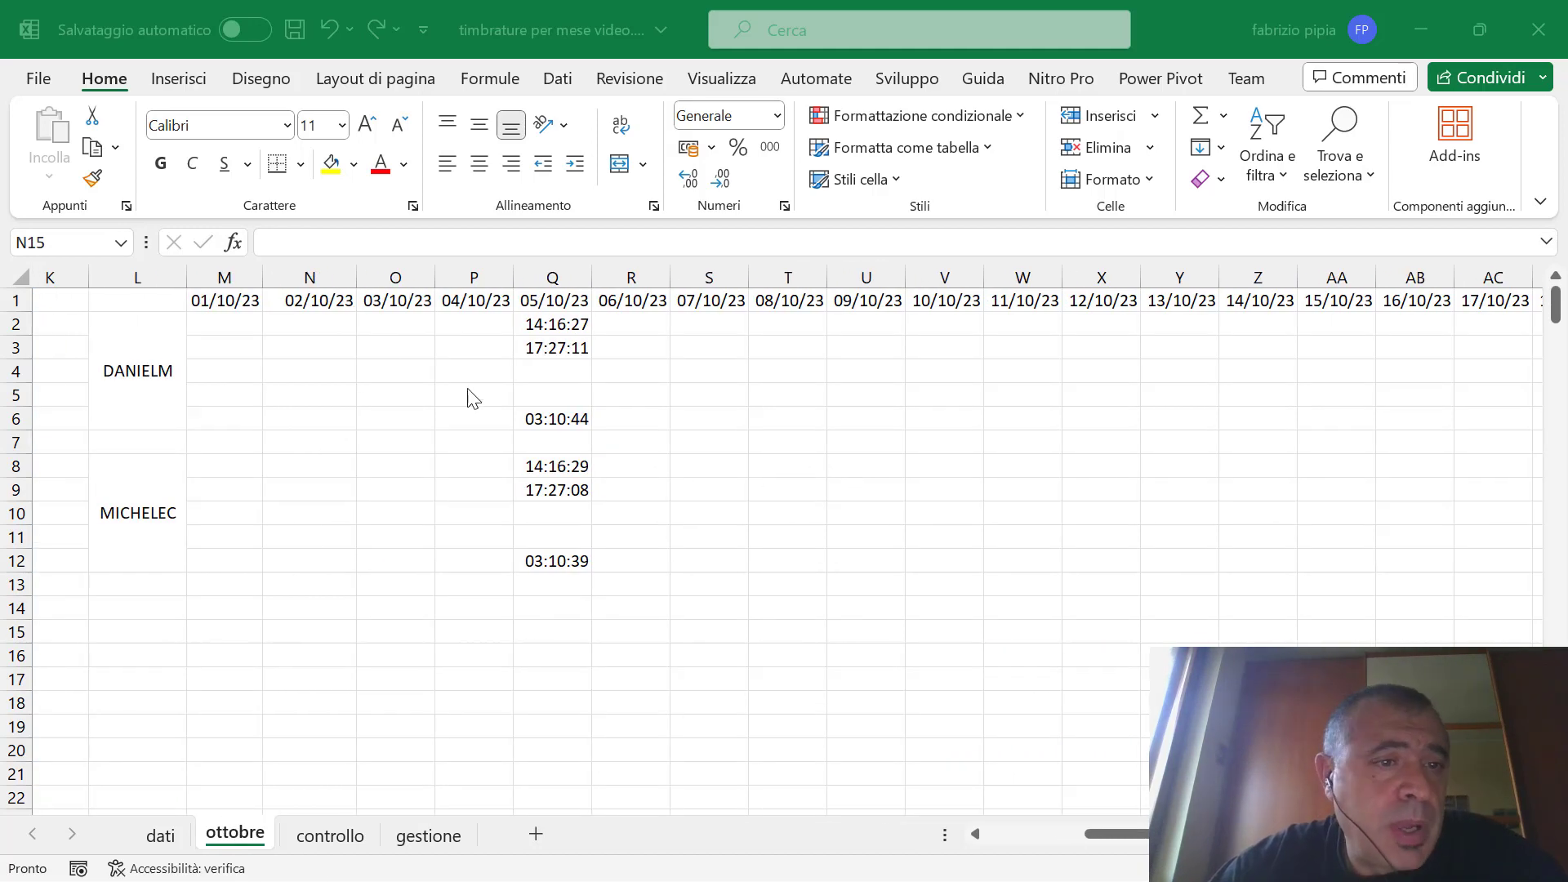
{"action": "scroll", "coordinate": [967, 529], "scroll_direction": "right", "scroll_amount": 1}
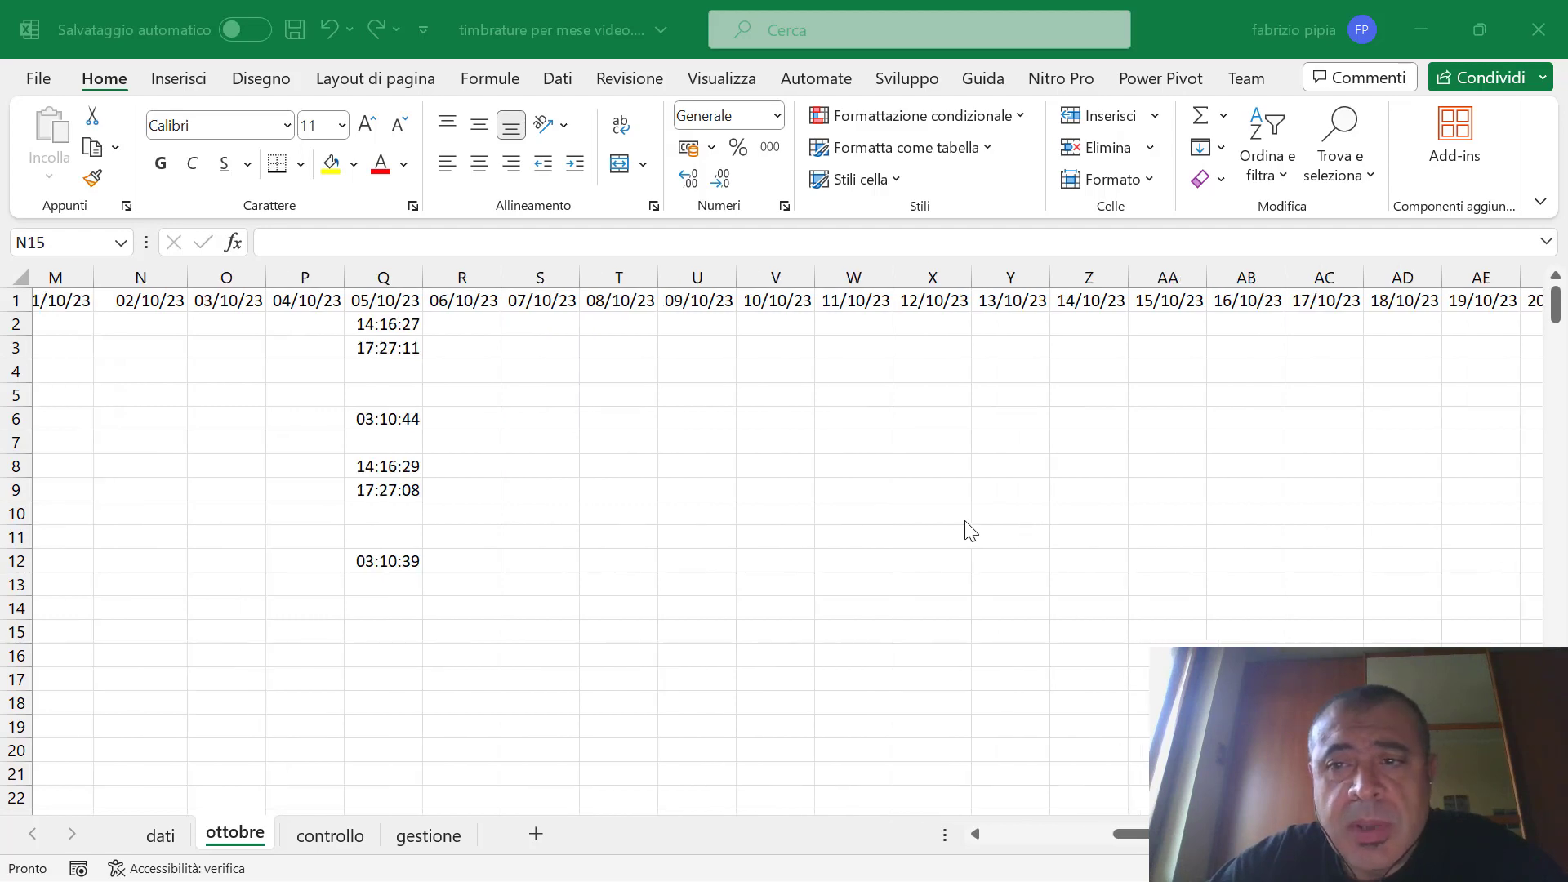
{"action": "scroll", "coordinate": [966, 529], "scroll_direction": "right", "scroll_amount": 2}
{"action": "scroll", "coordinate": [966, 529], "scroll_direction": "right", "scroll_amount": 2}
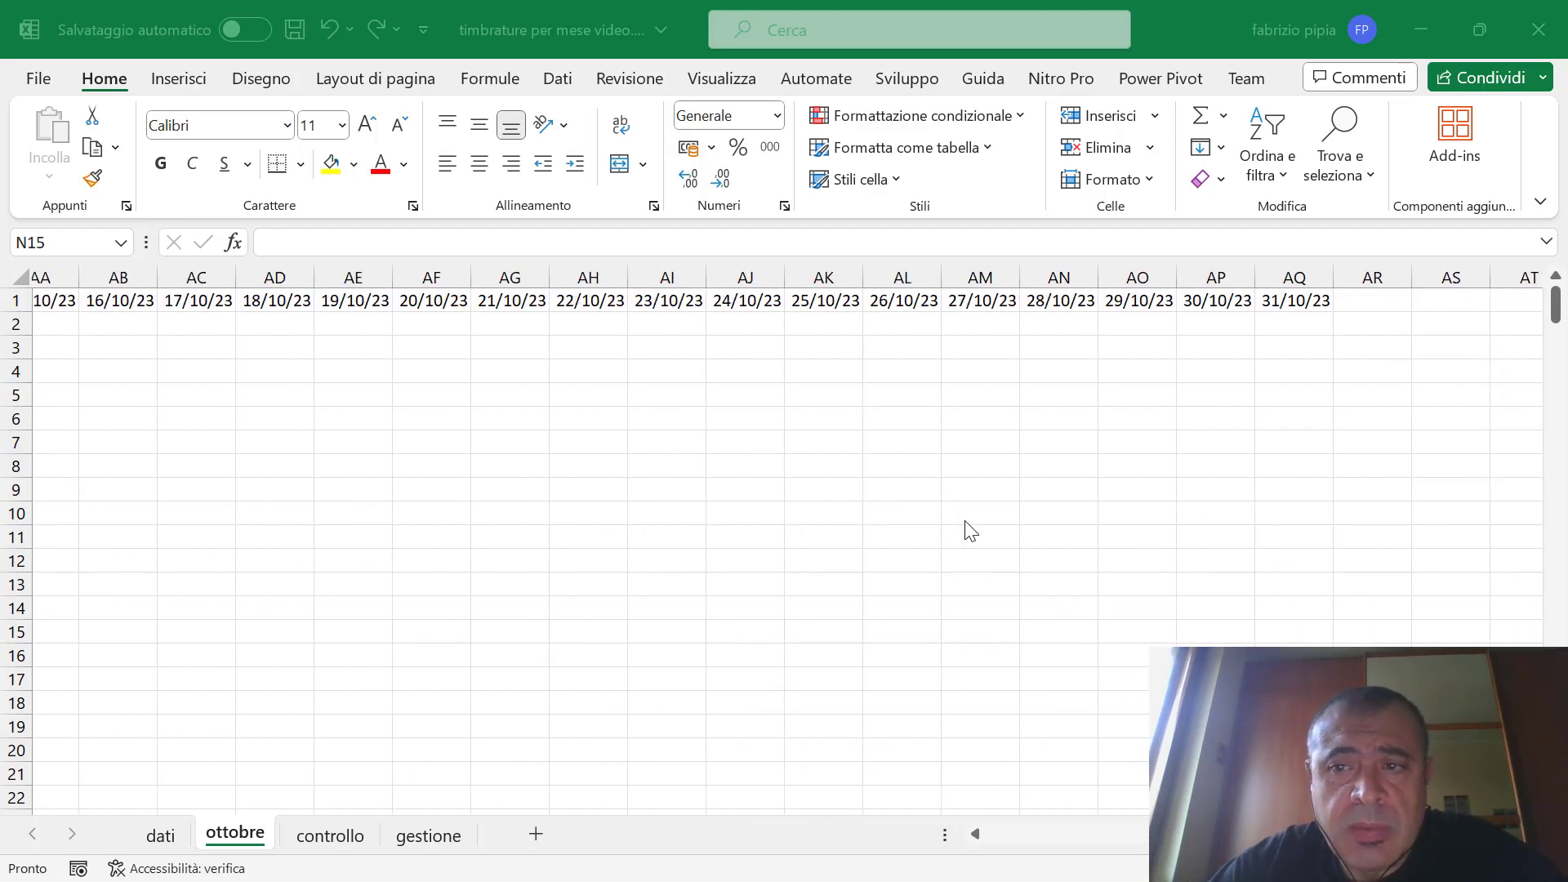
{"action": "scroll", "coordinate": [966, 528], "scroll_direction": "left", "scroll_amount": 5}
{"action": "scroll", "coordinate": [966, 528], "scroll_direction": "left", "scroll_amount": 5}
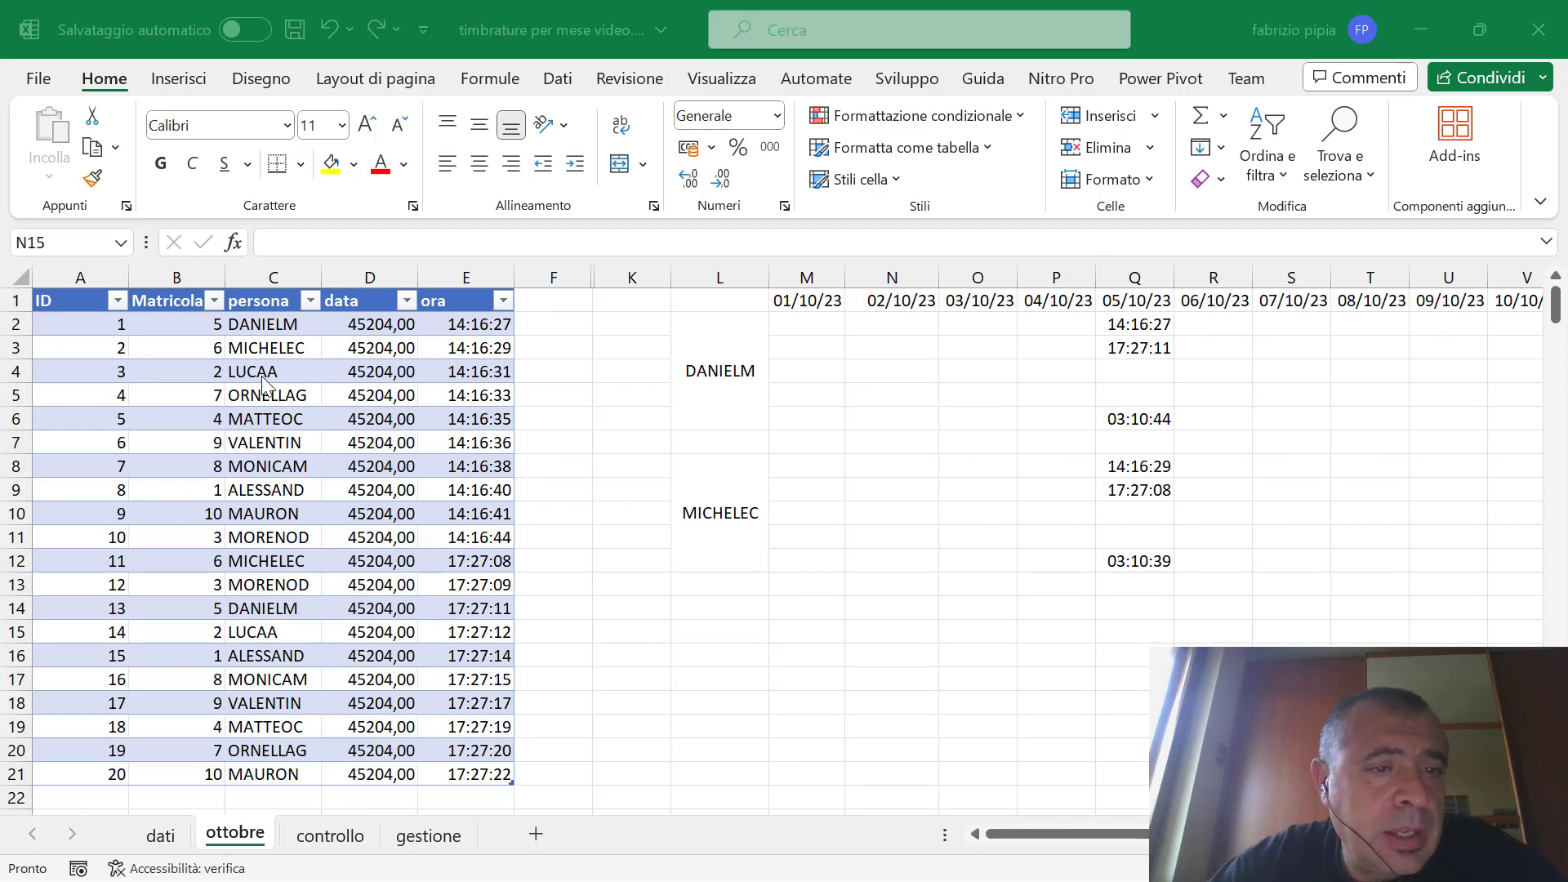
{"action": "key", "text": "alt+Tab"}
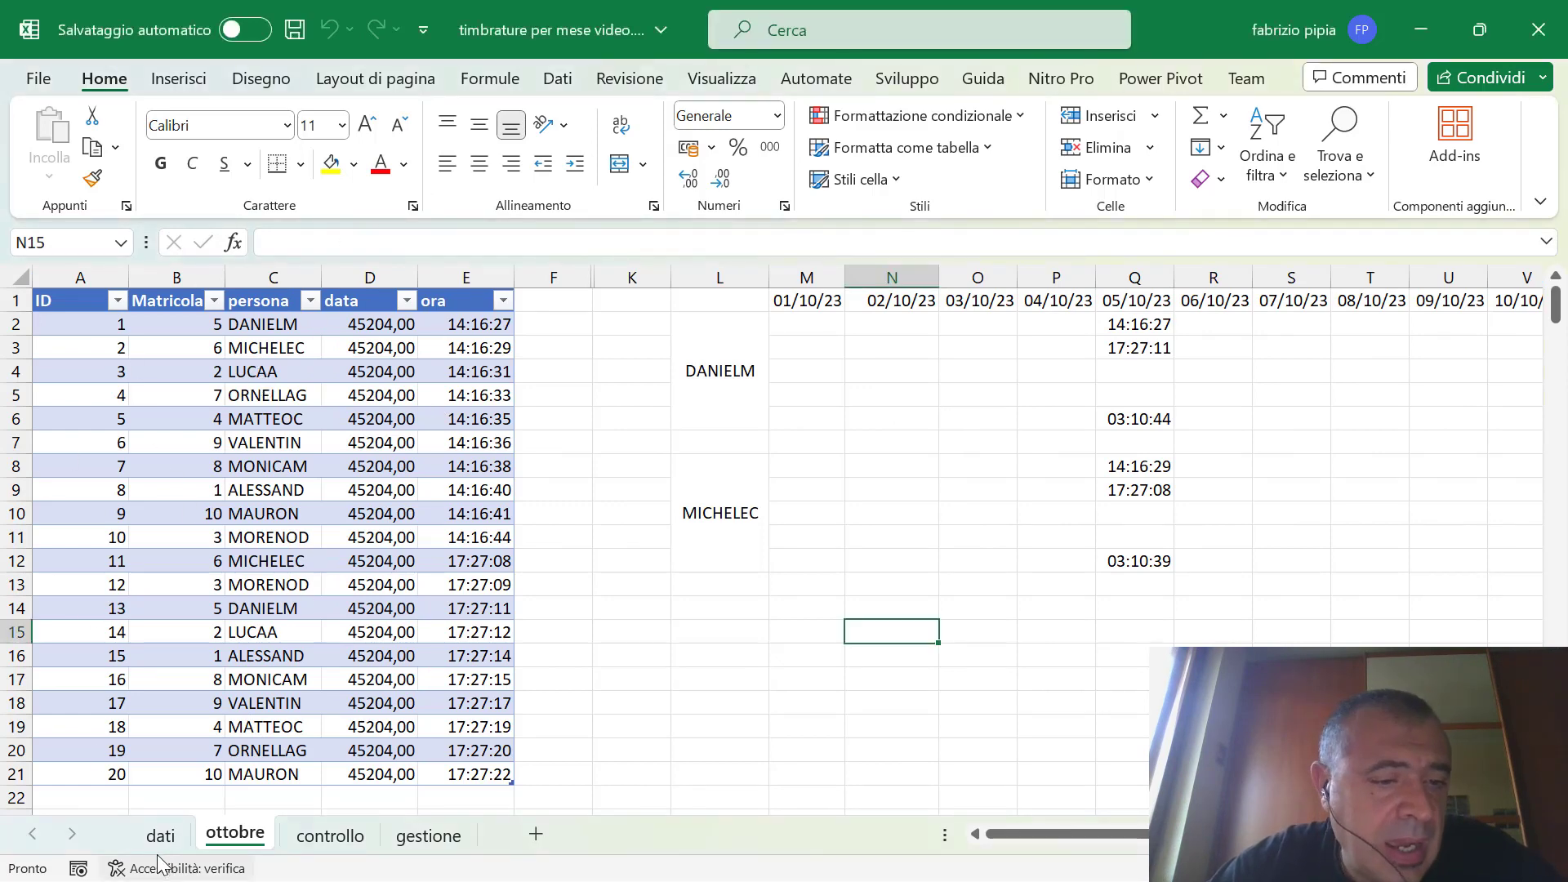
{"action": "left_click", "coordinate": [161, 835]}
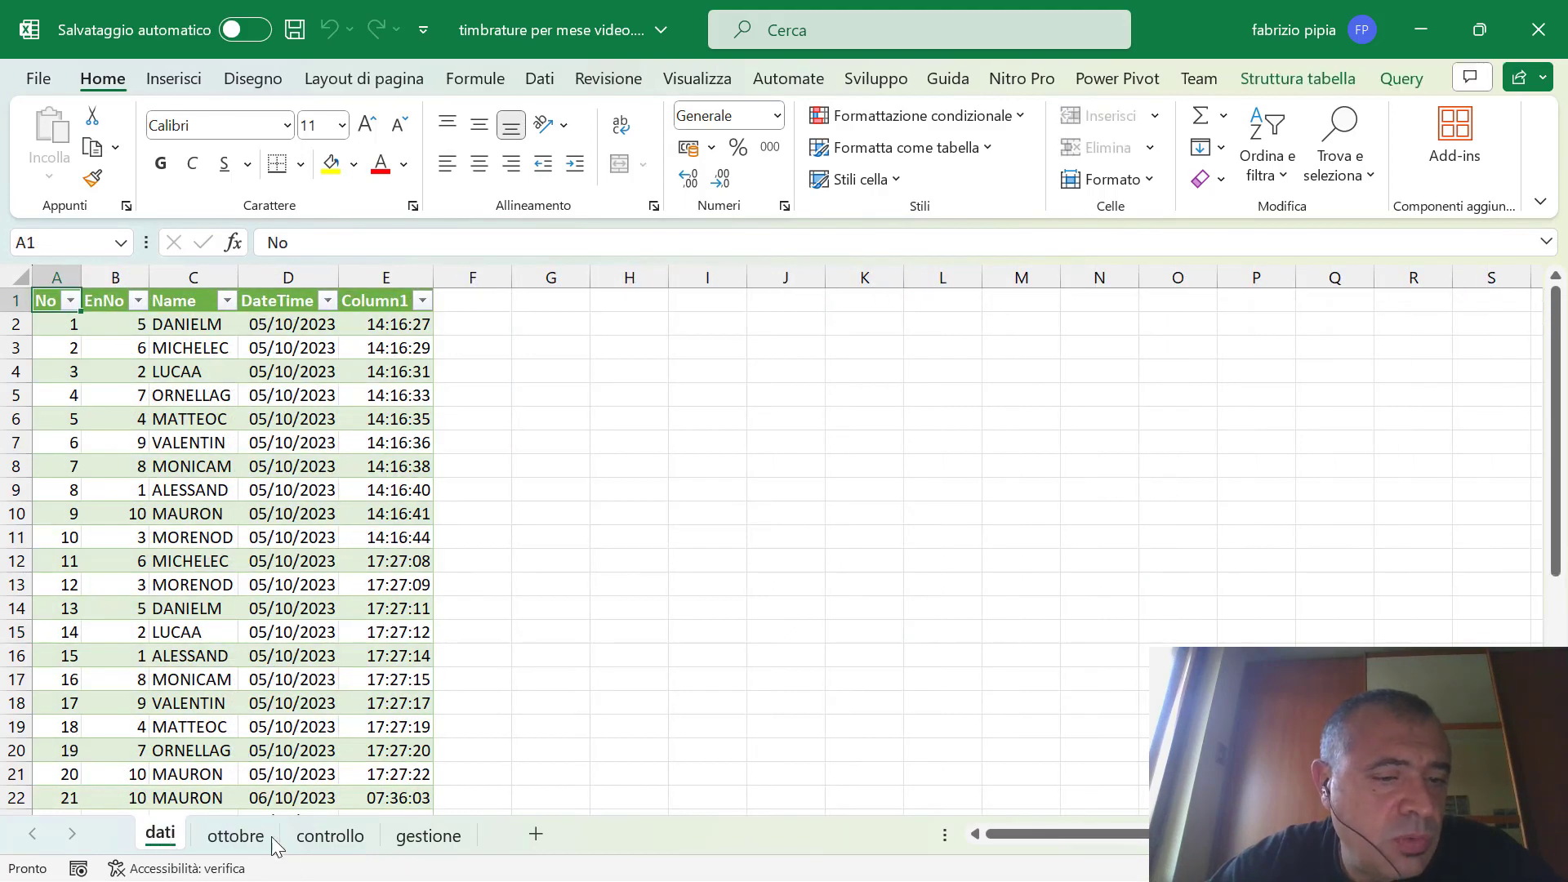
{"action": "left_click", "coordinate": [236, 835]}
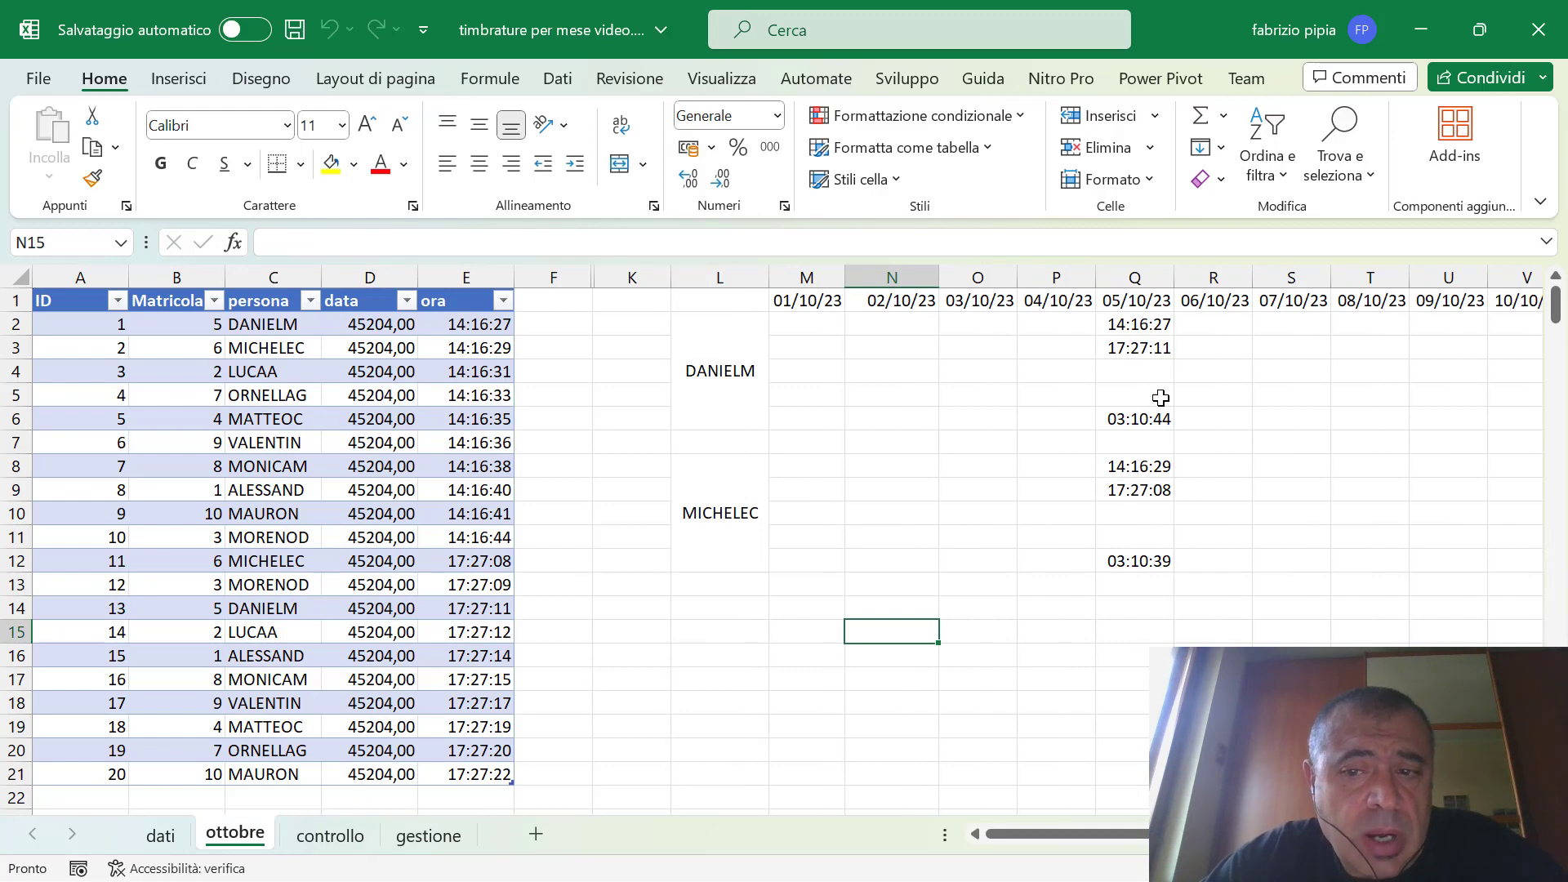
Inspect the formulas in Q2 and Q6 and check the gestione sheet before returning to ottobre
{"action": "double_click", "coordinate": [1127, 320]}
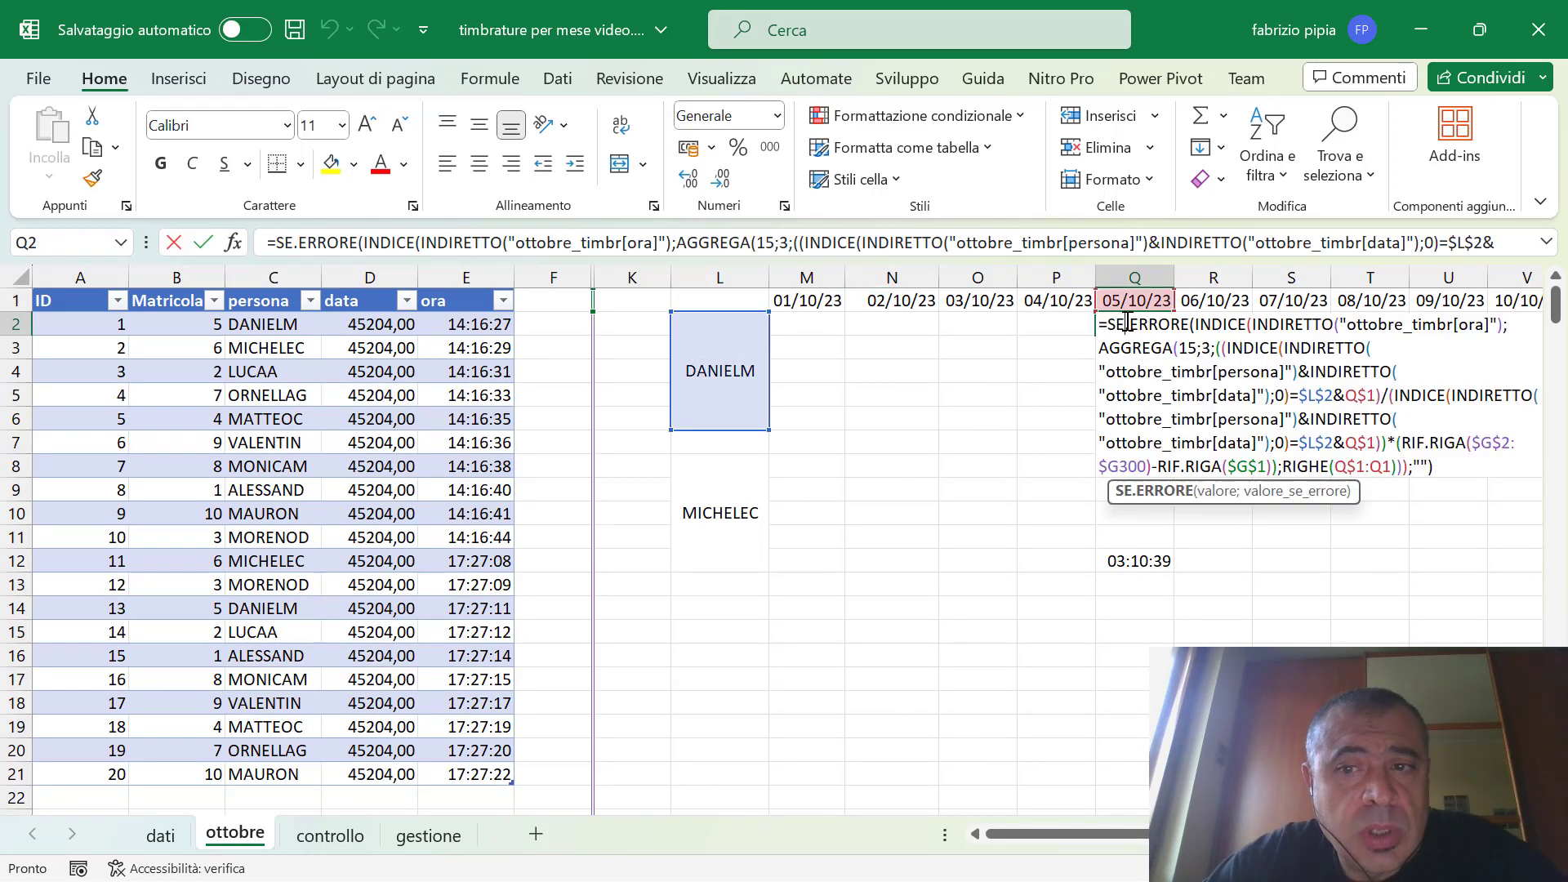
{"action": "key", "text": "Return"}
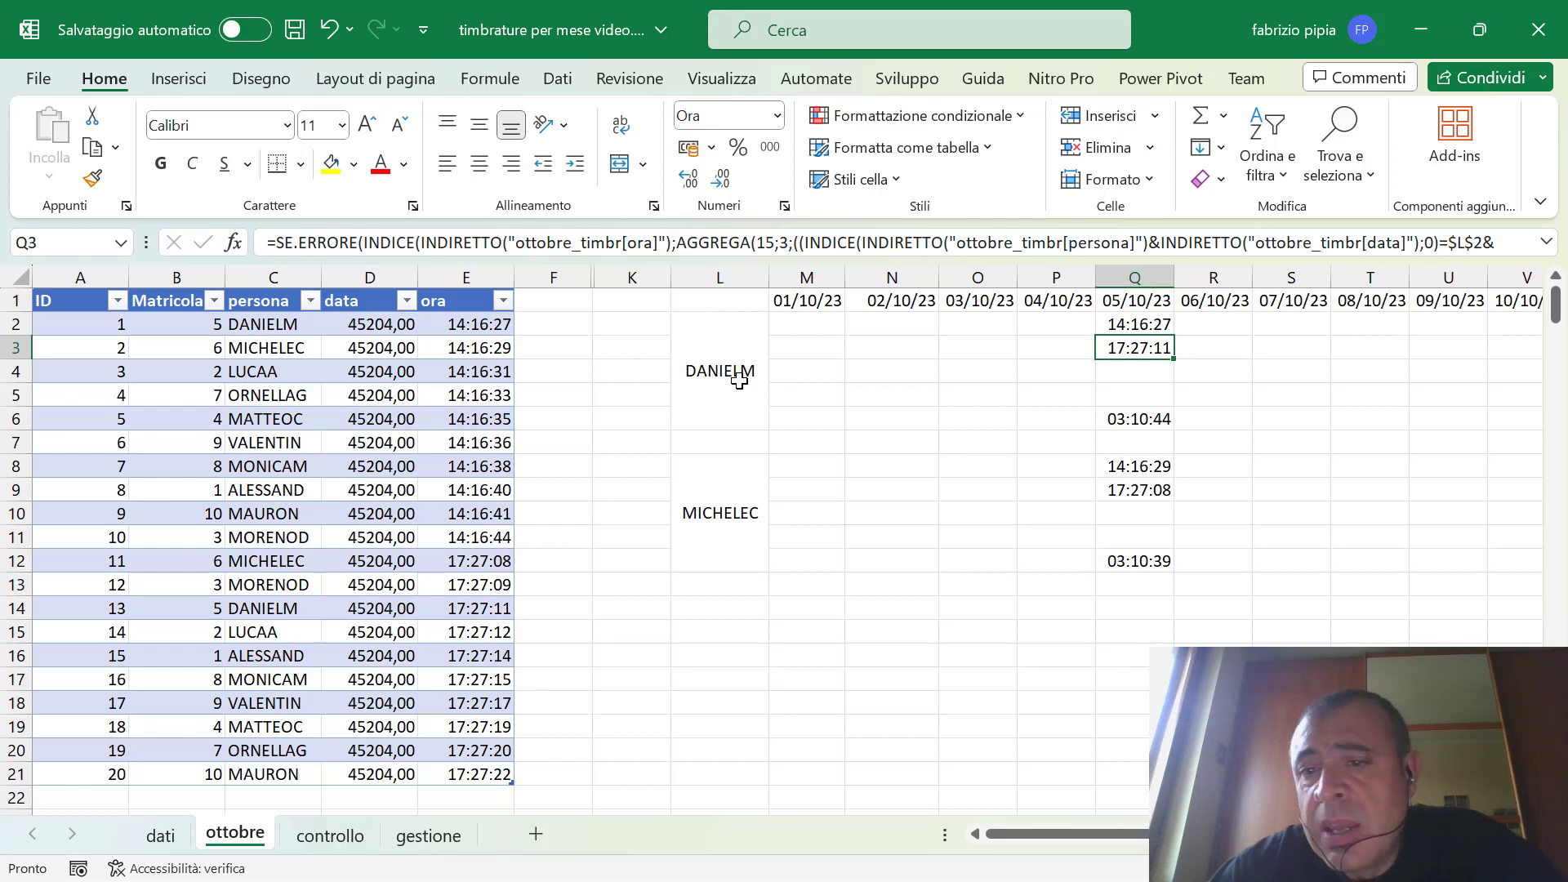
{"action": "left_click", "coordinate": [1142, 417]}
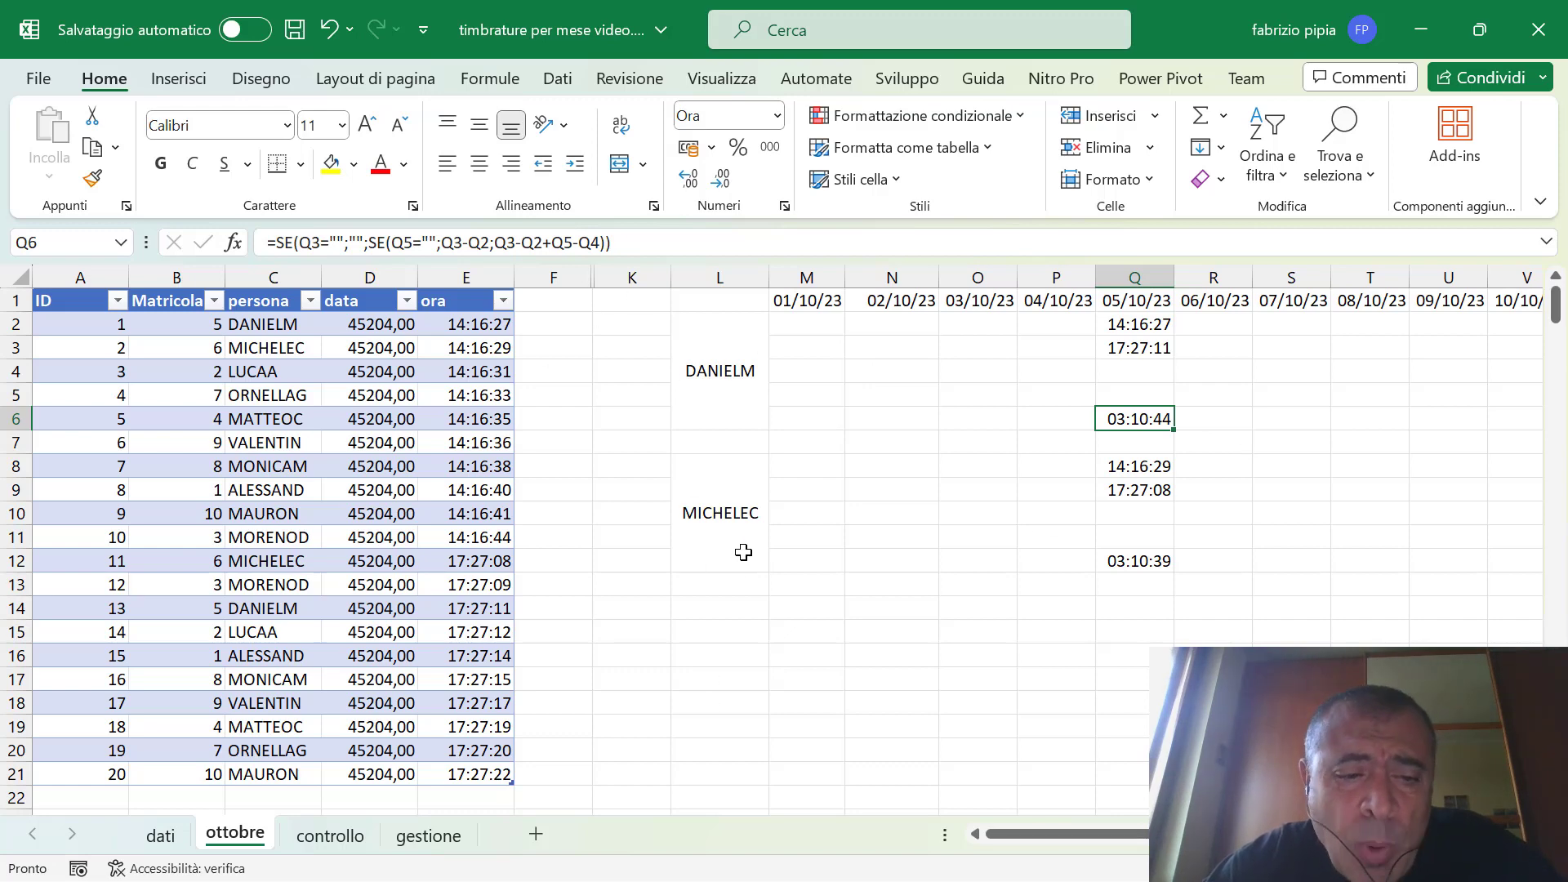
{"action": "left_click", "coordinate": [442, 837]}
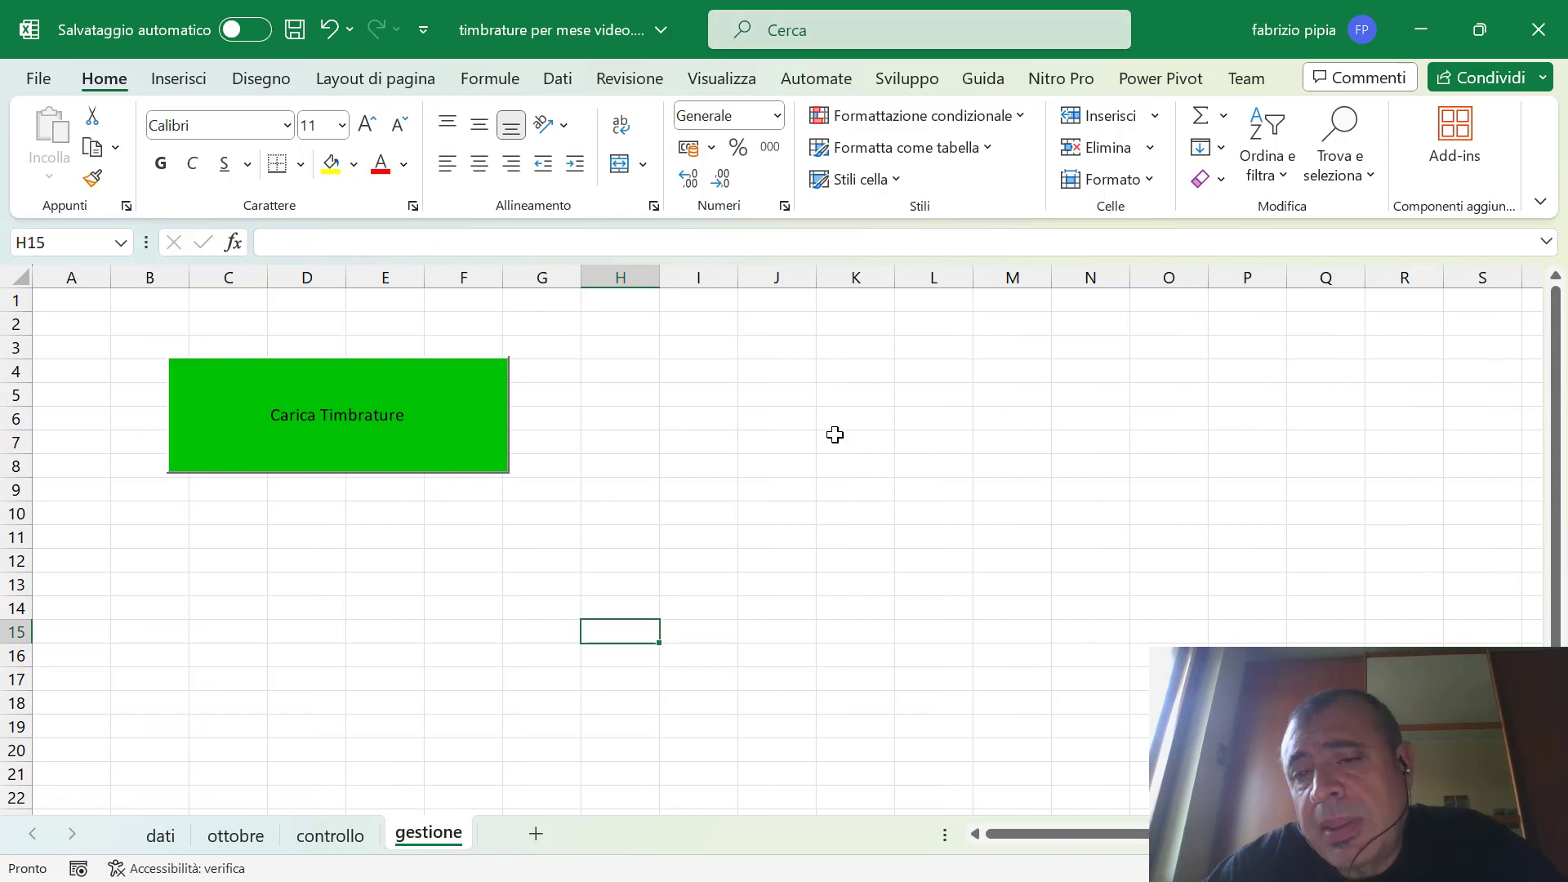
{"action": "left_click", "coordinate": [238, 837]}
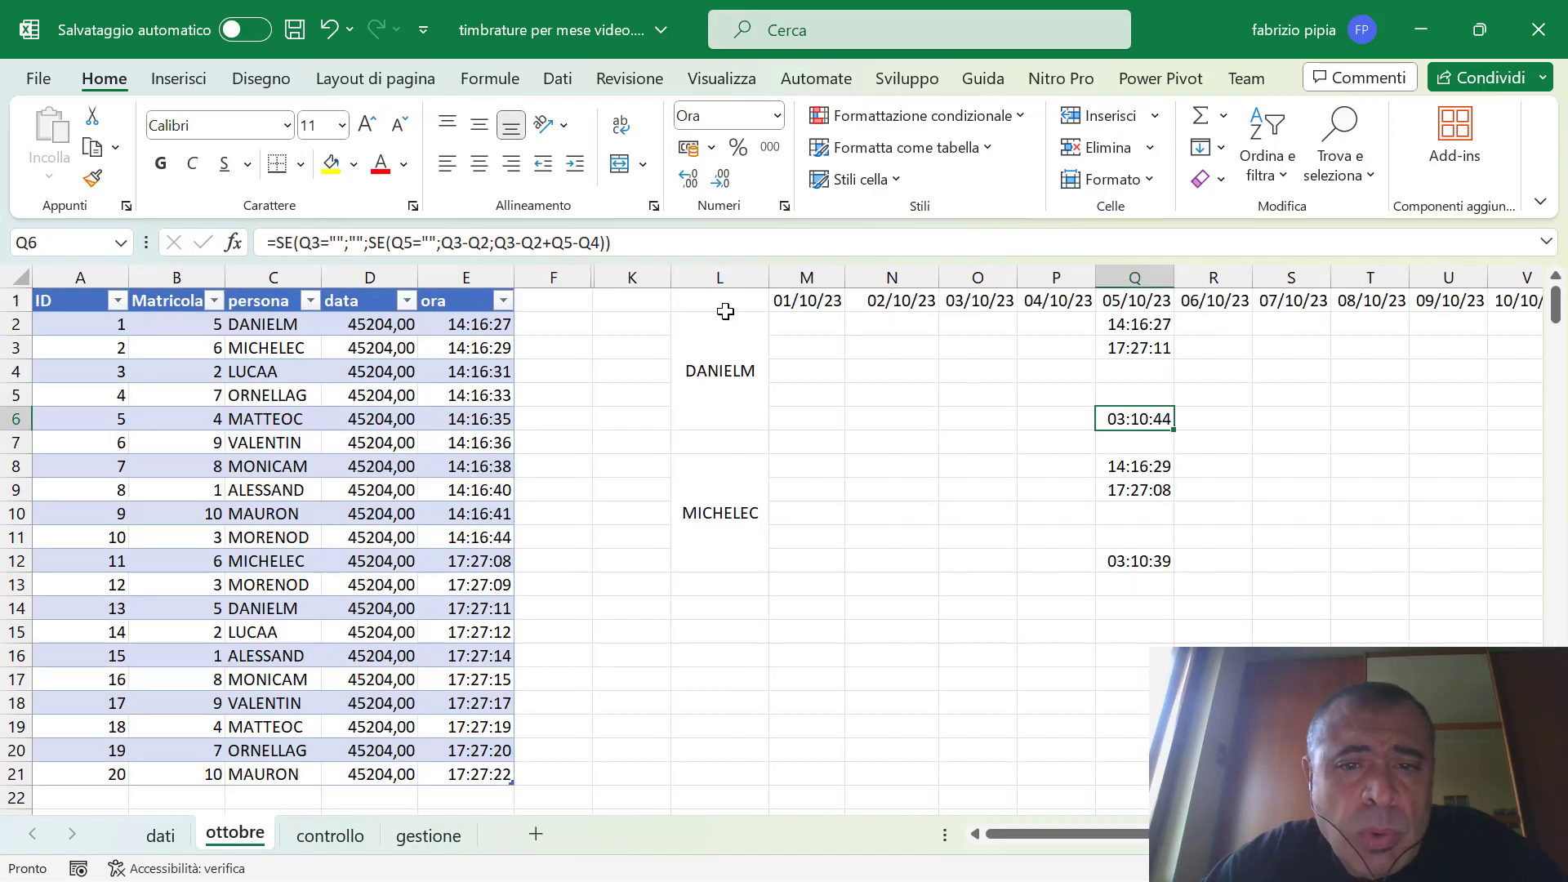
{"action": "mouse_move", "coordinate": [719, 324]}
{"action": "left_mouse_down"}
{"action": "mouse_move", "coordinate": [1433, 356]}
{"action": "mouse_move", "coordinate": [1494, 378]}
{"action": "left_mouse_up"}
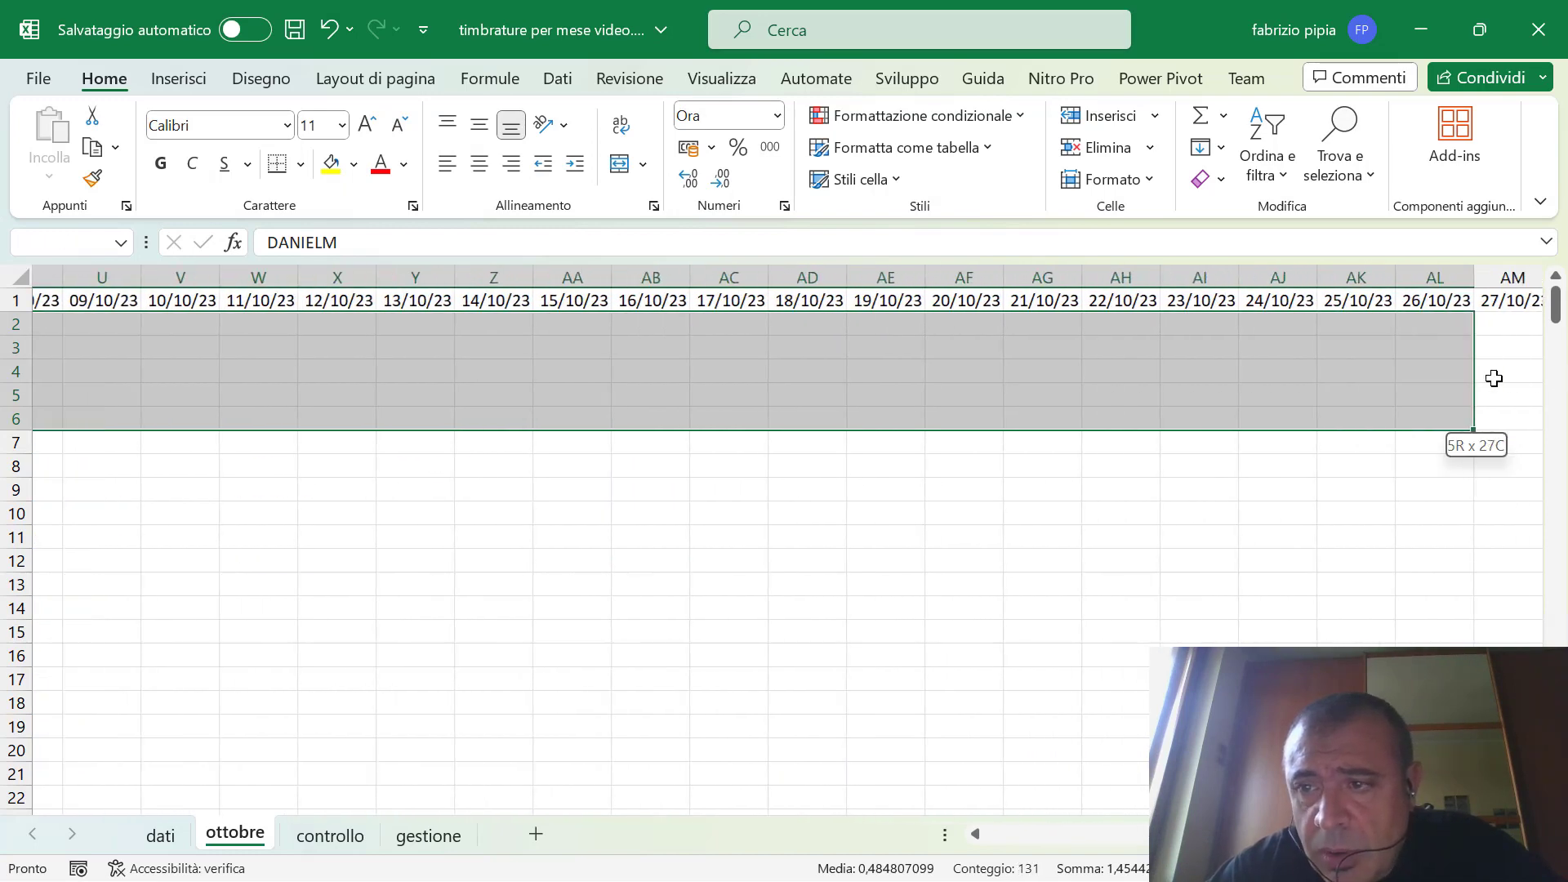
{"action": "mouse_move", "coordinate": [1494, 378]}
{"action": "left_mouse_down"}
{"action": "mouse_move", "coordinate": [1485, 343]}
{"action": "mouse_move", "coordinate": [917, 326]}
{"action": "left_mouse_up"}
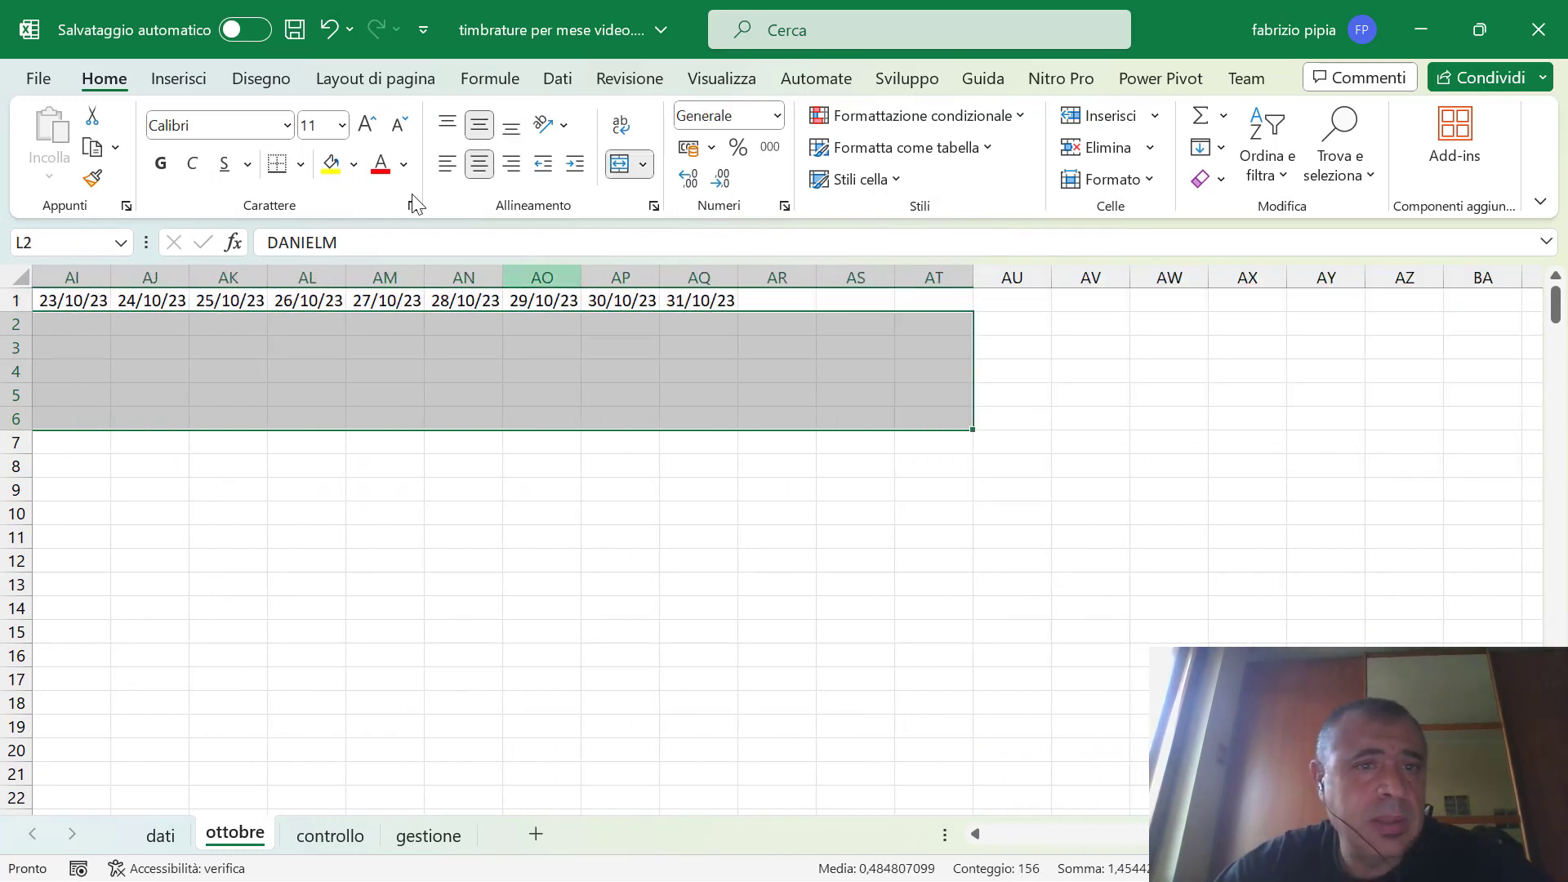
{"action": "left_click", "coordinate": [358, 170]}
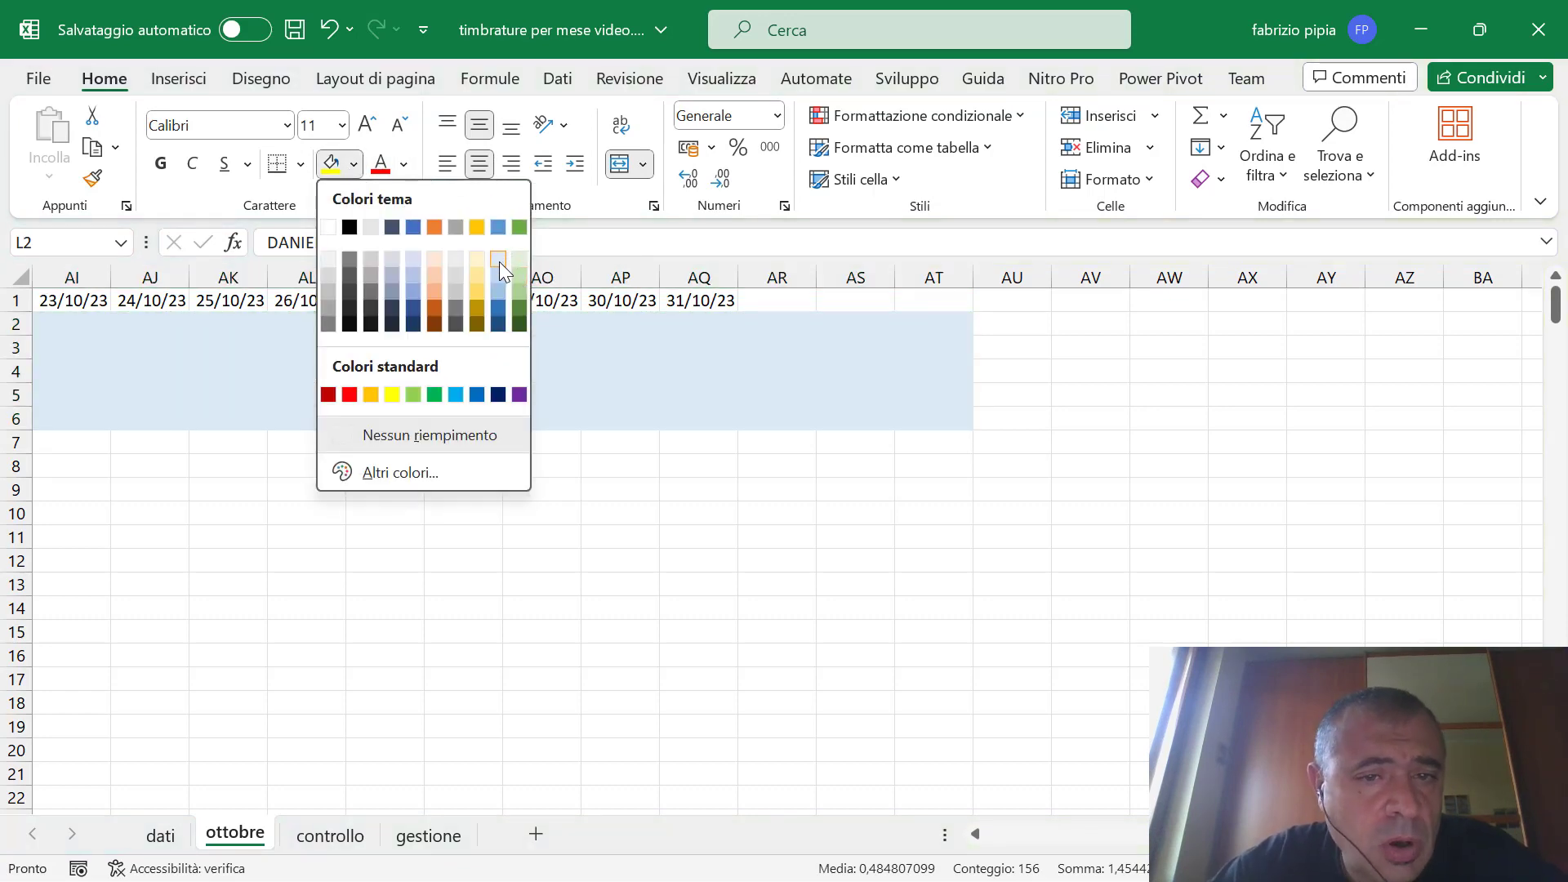
{"action": "left_click", "coordinate": [499, 262]}
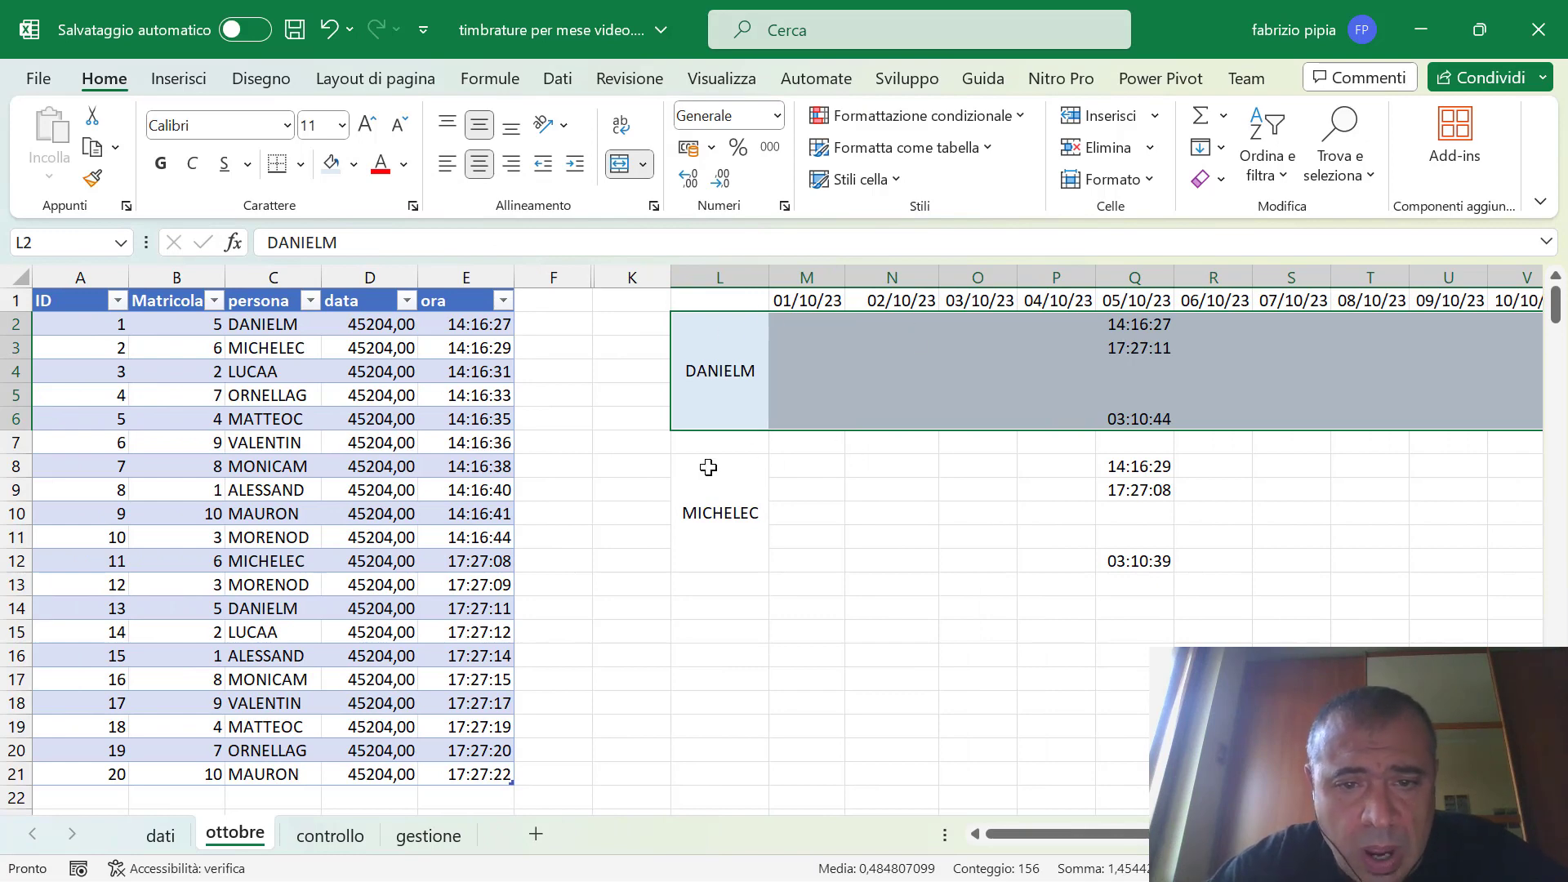
Fill MICHELEC's block L8:AT12 with light green
{"action": "left_click_drag", "start_coordinate": [709, 467], "coordinate": [1562, 544]}
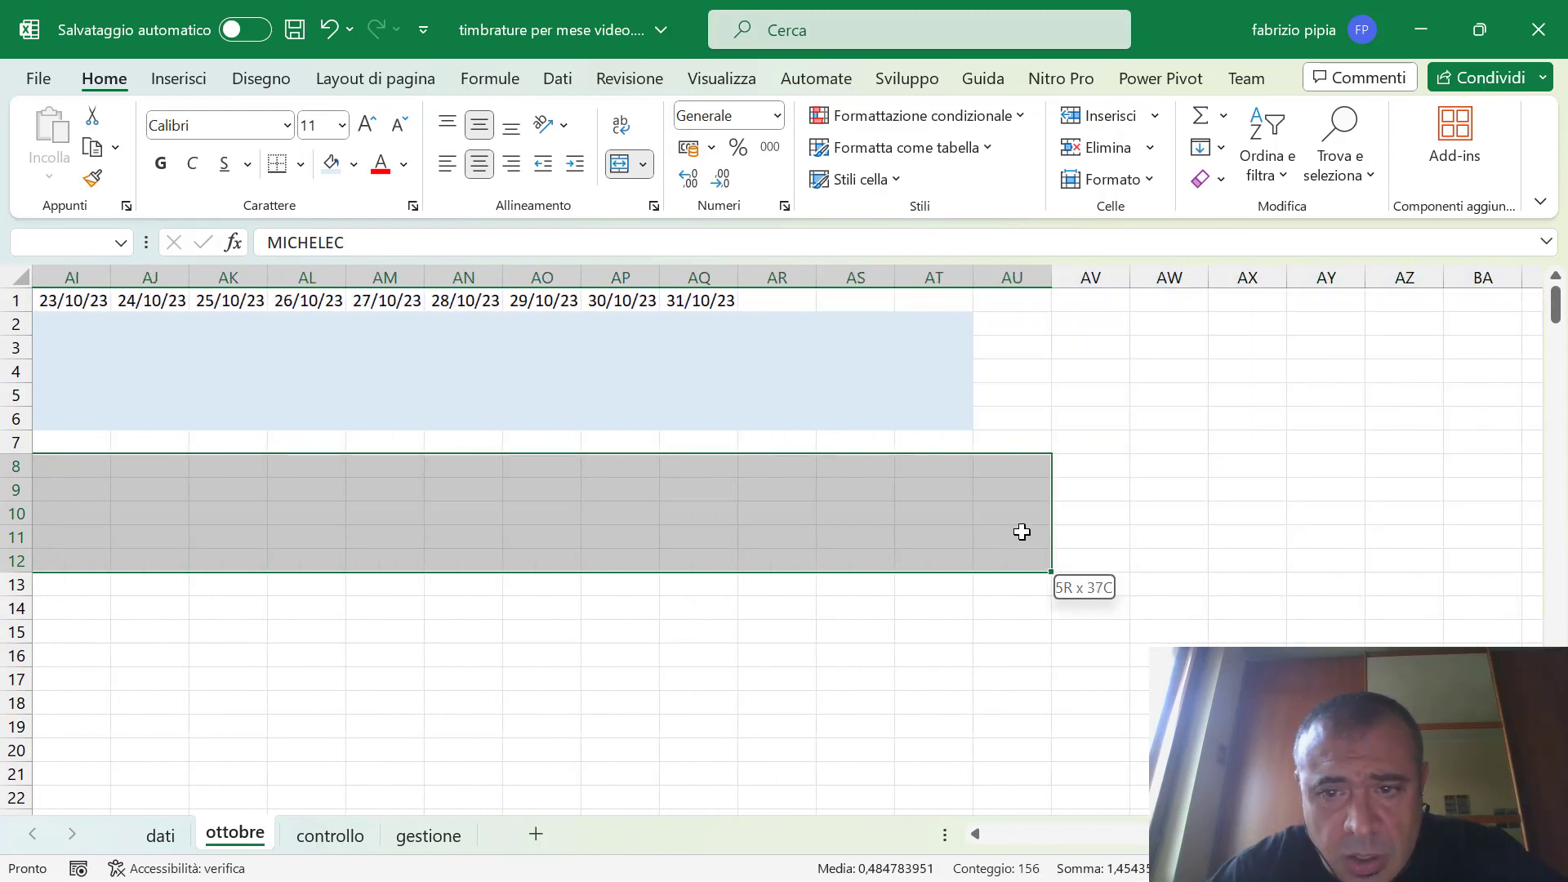
{"action": "left_click_drag", "start_coordinate": [1562, 543], "coordinate": [976, 533]}
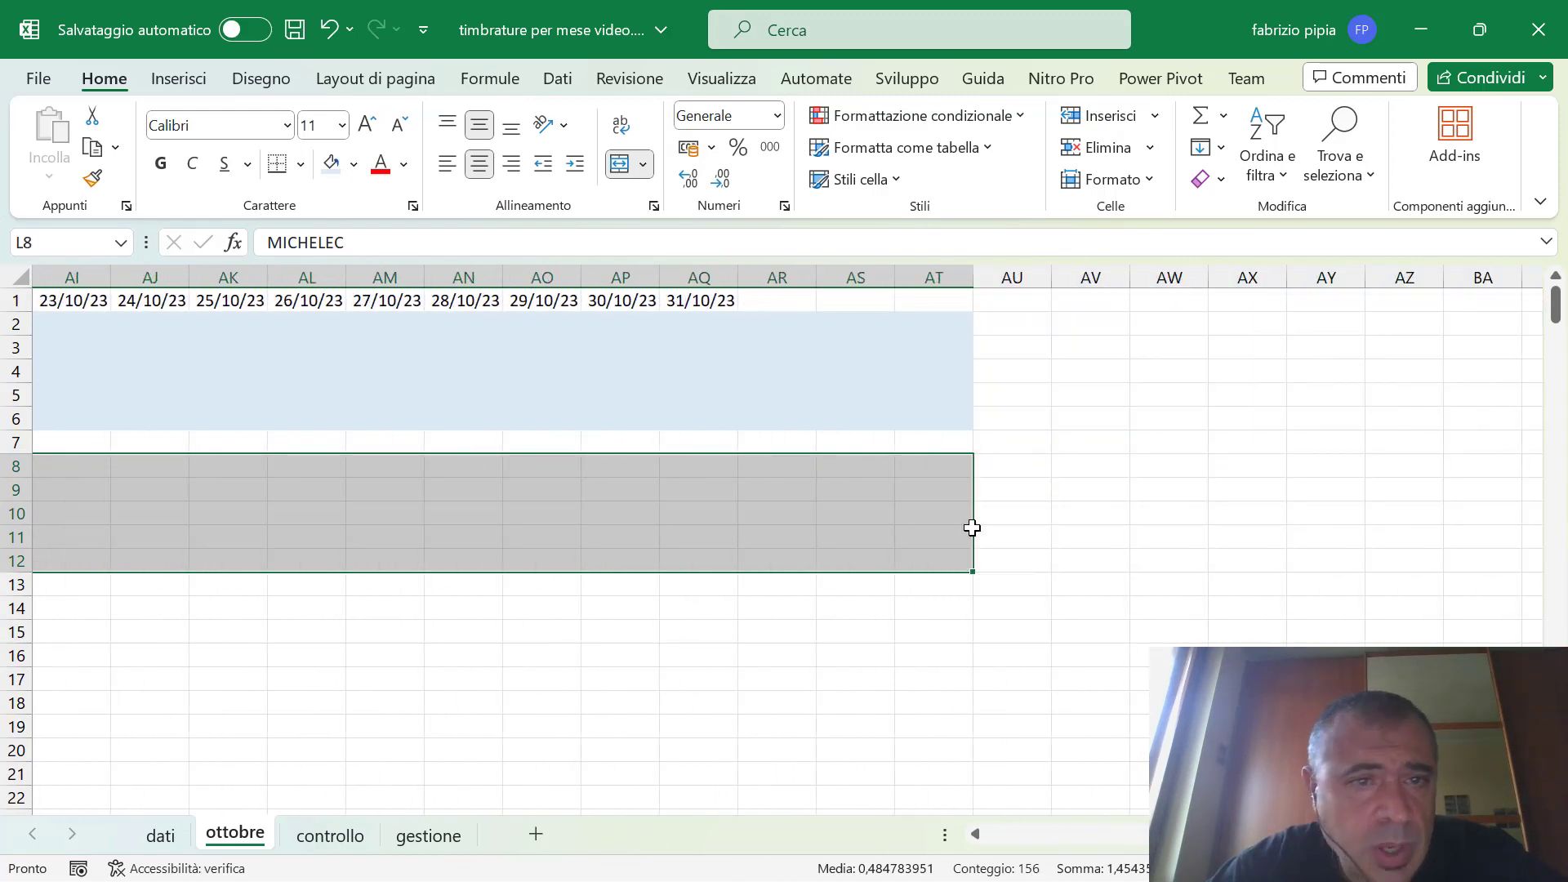
{"action": "left_click", "coordinate": [354, 165]}
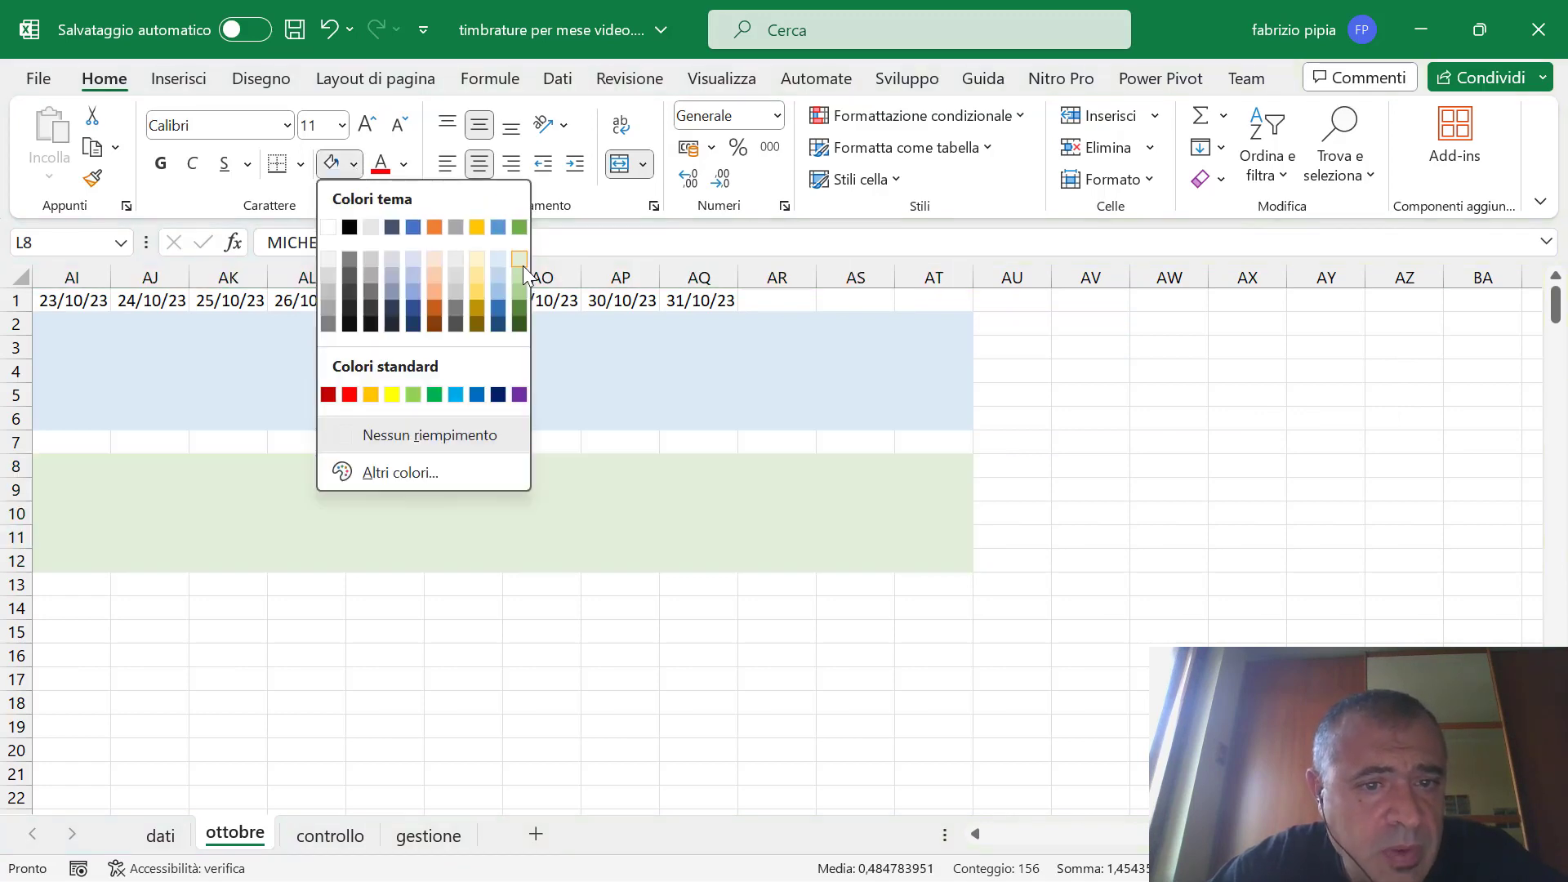
{"action": "left_click", "coordinate": [521, 261]}
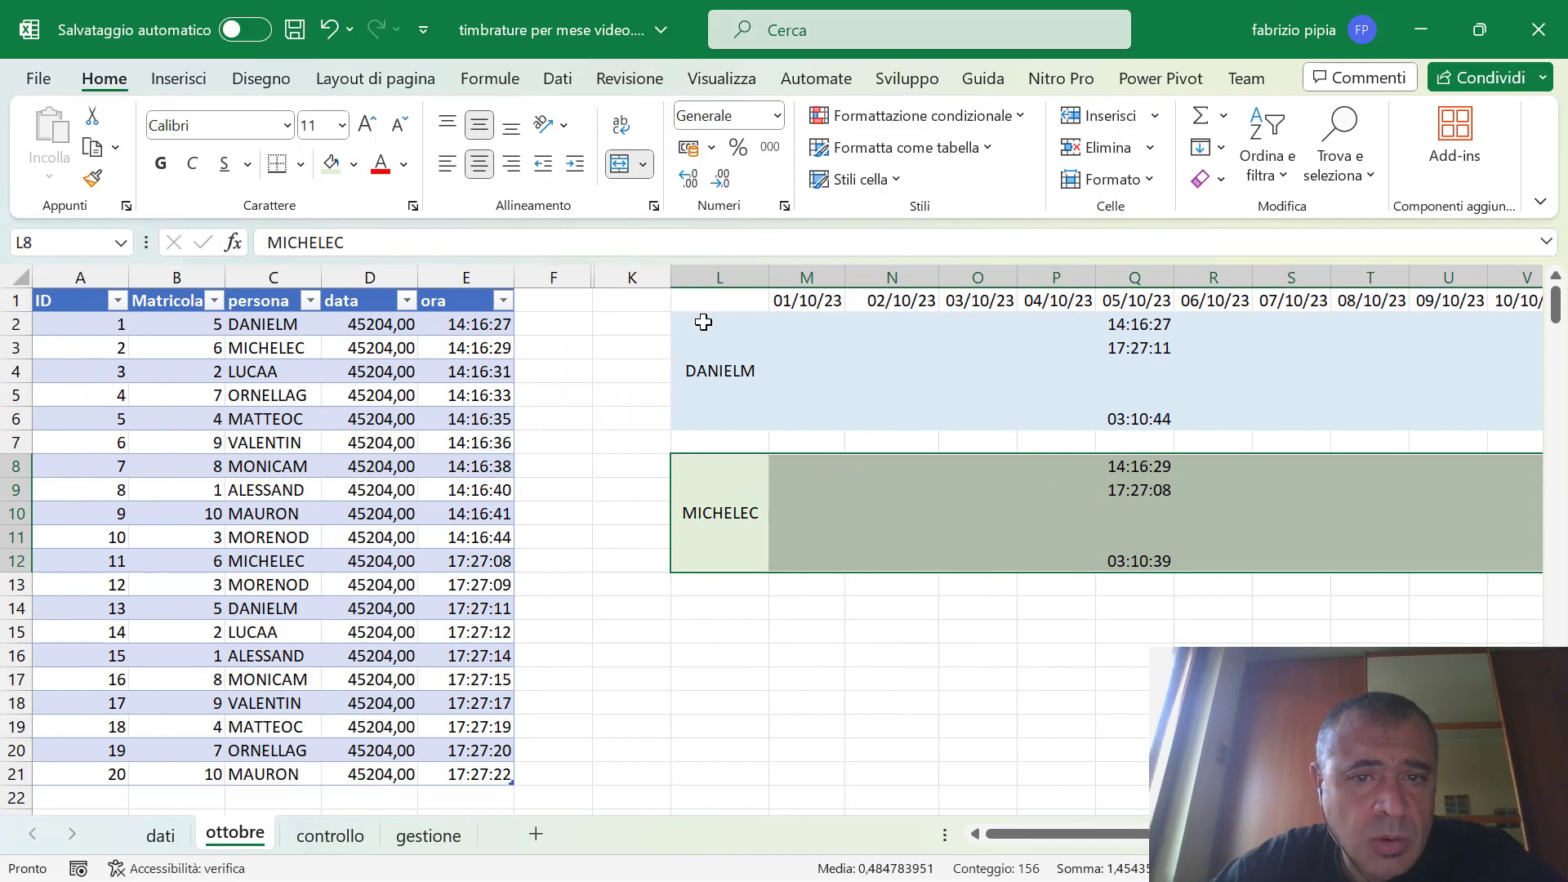
Copy the banded shading of rows 2–12 onto the next employee block starting at L14
{"action": "mouse_move", "coordinate": [703, 323]}
{"action": "left_mouse_down"}
{"action": "mouse_move", "coordinate": [1482, 564]}
{"action": "mouse_move", "coordinate": [1543, 490]}
{"action": "mouse_move", "coordinate": [1532, 474]}
{"action": "left_mouse_up"}
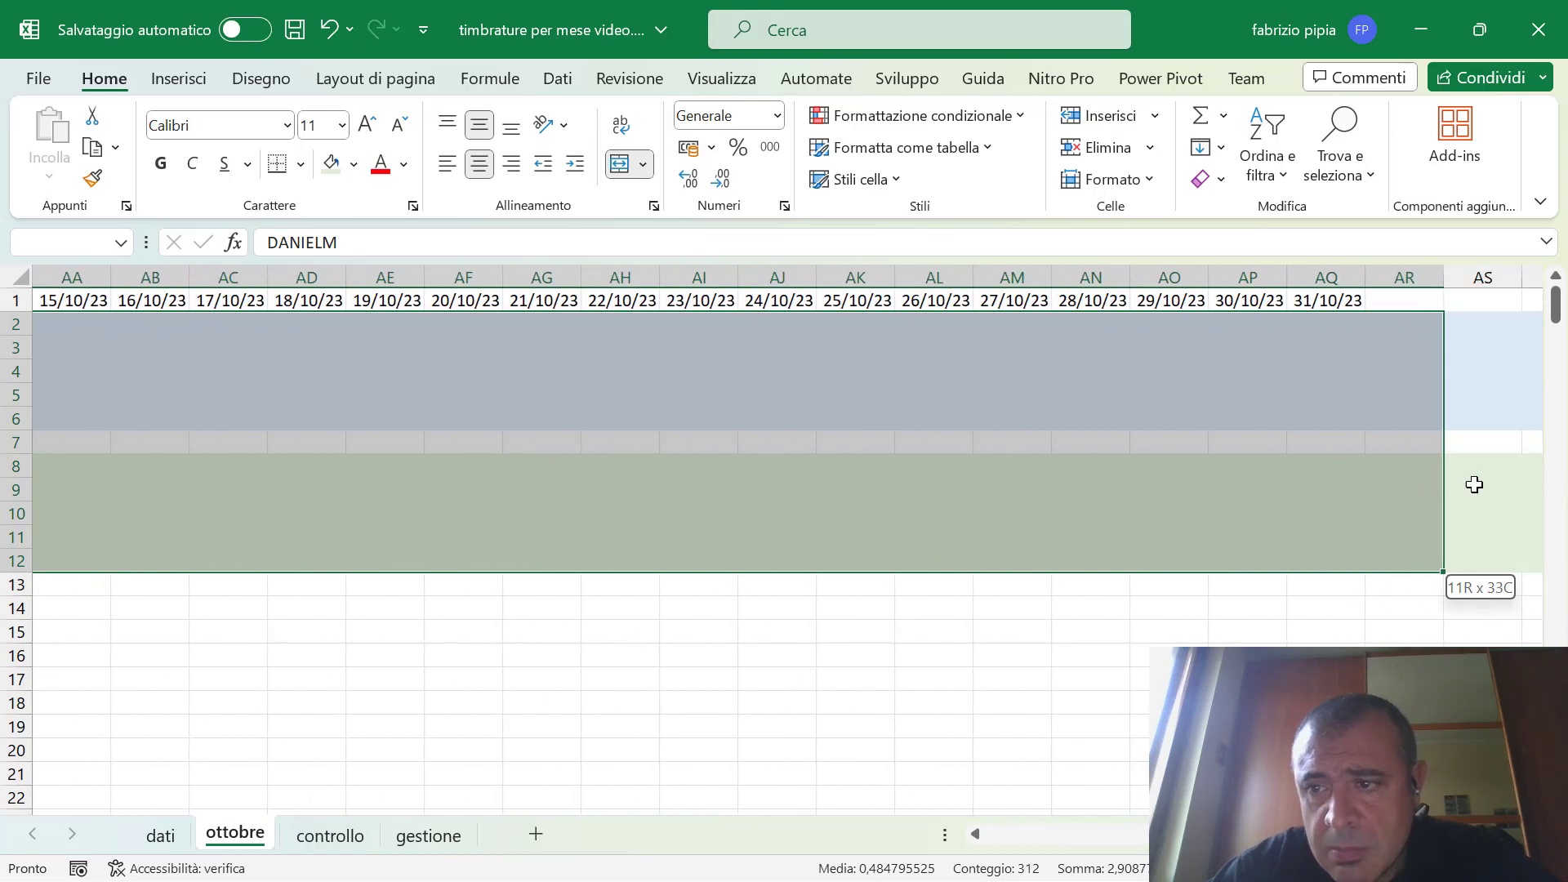
{"action": "left_click_drag", "start_coordinate": [1532, 475], "coordinate": [1428, 469]}
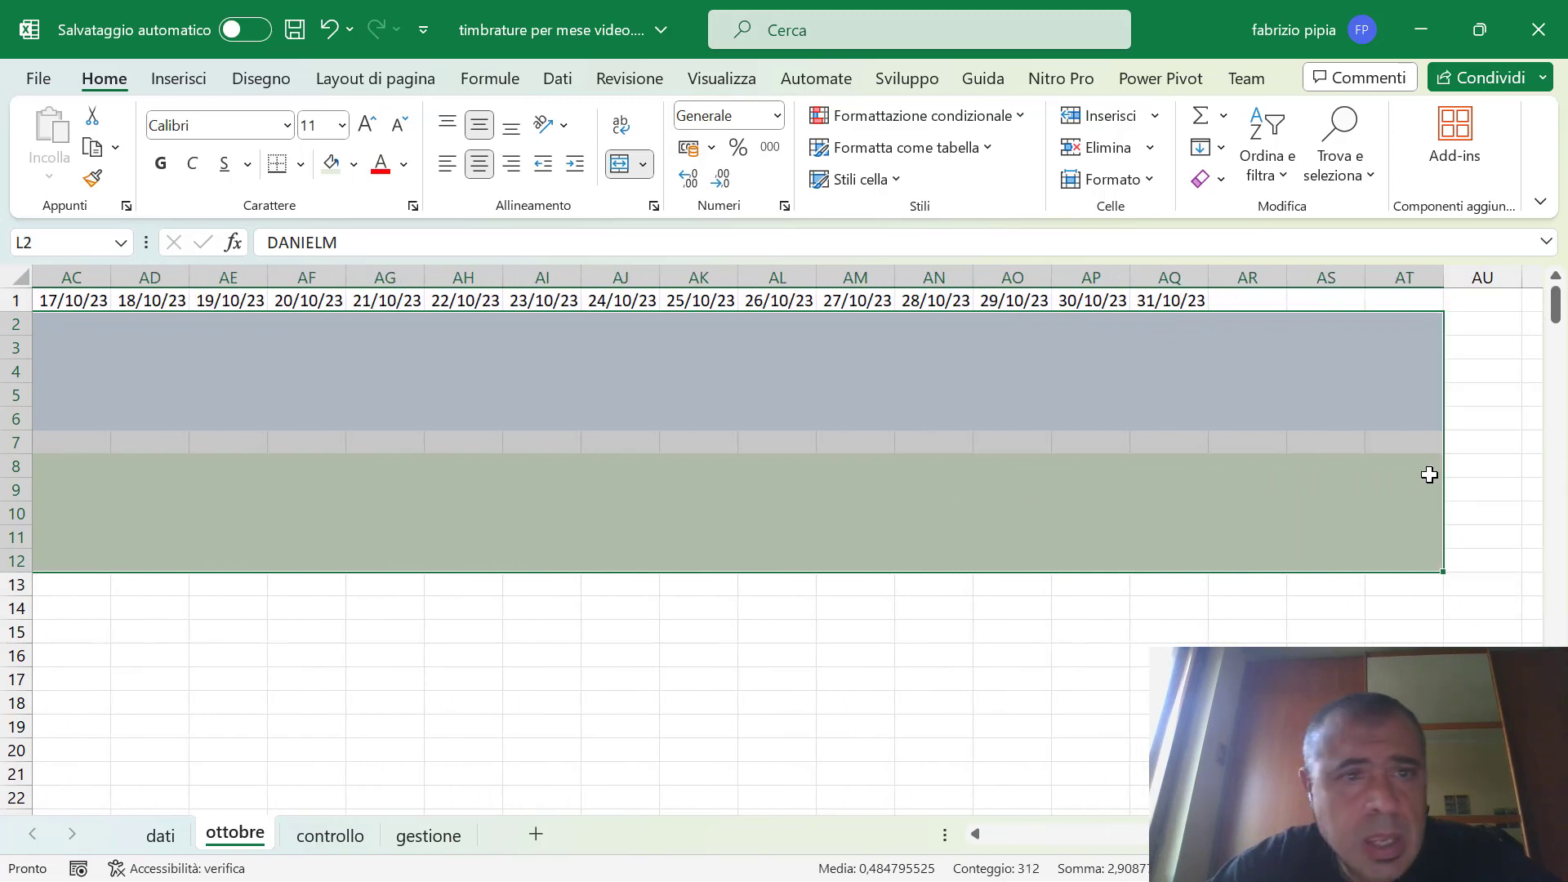
{"action": "left_click", "coordinate": [92, 178]}
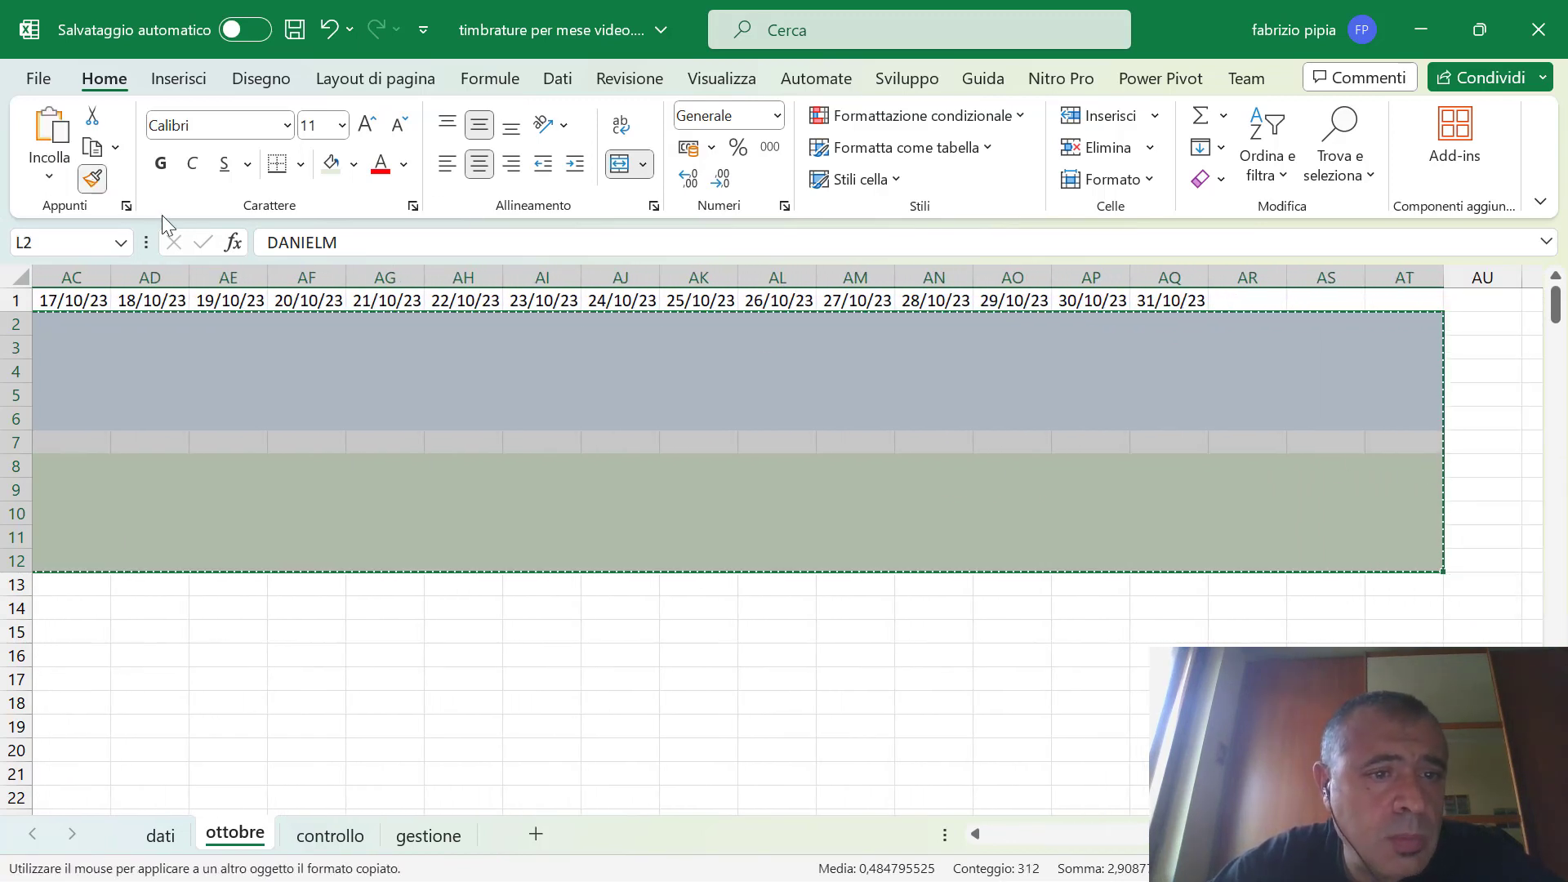
{"action": "scroll", "coordinate": [507, 570], "scroll_direction": "left", "scroll_amount": 10}
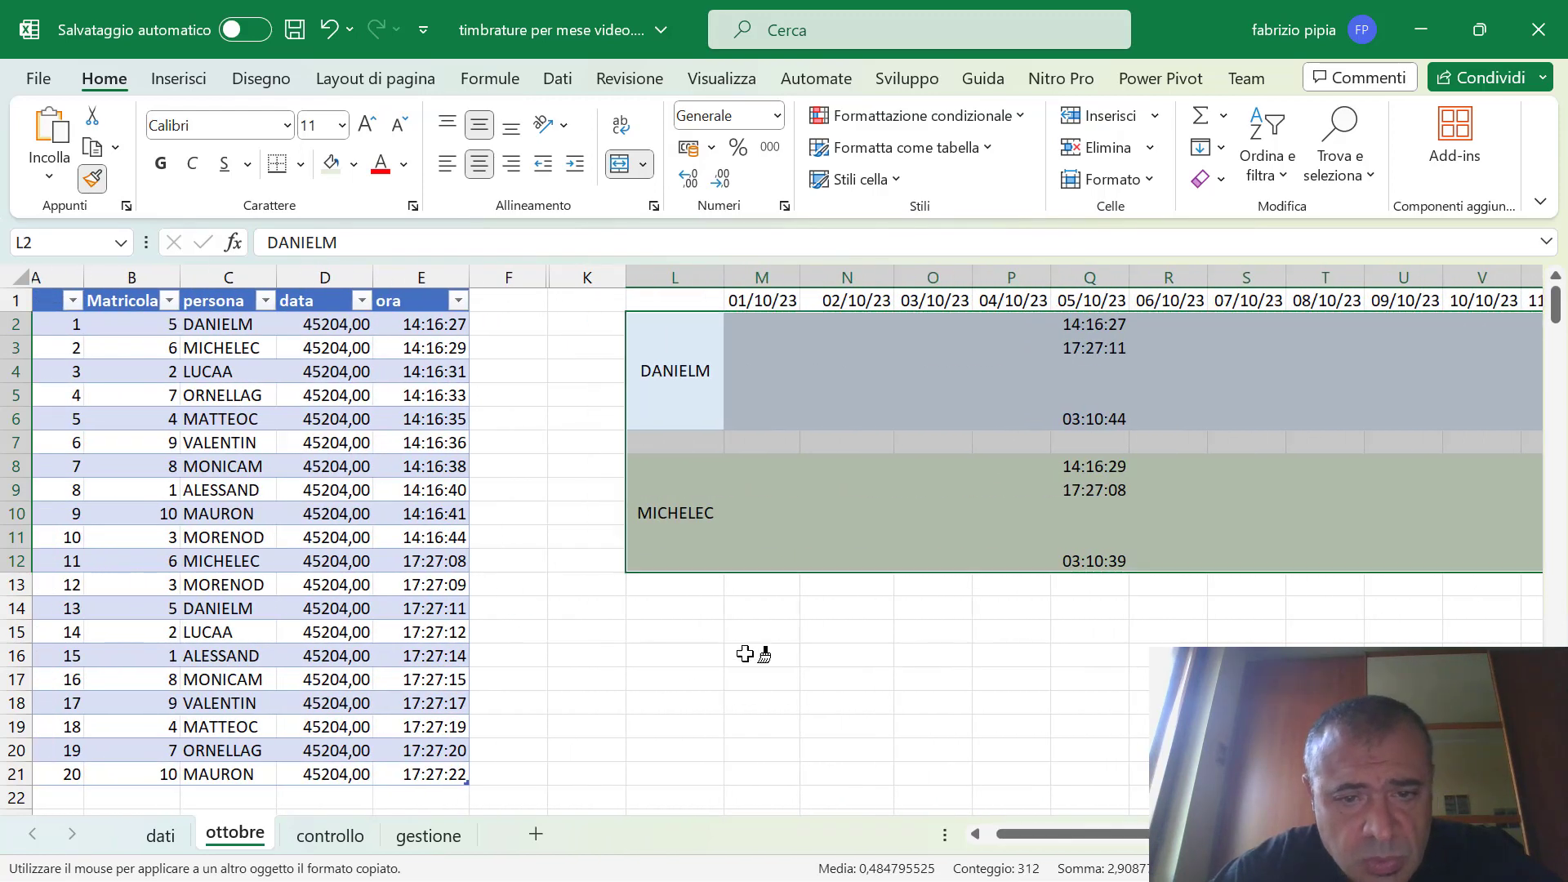
{"action": "left_click", "coordinate": [664, 607]}
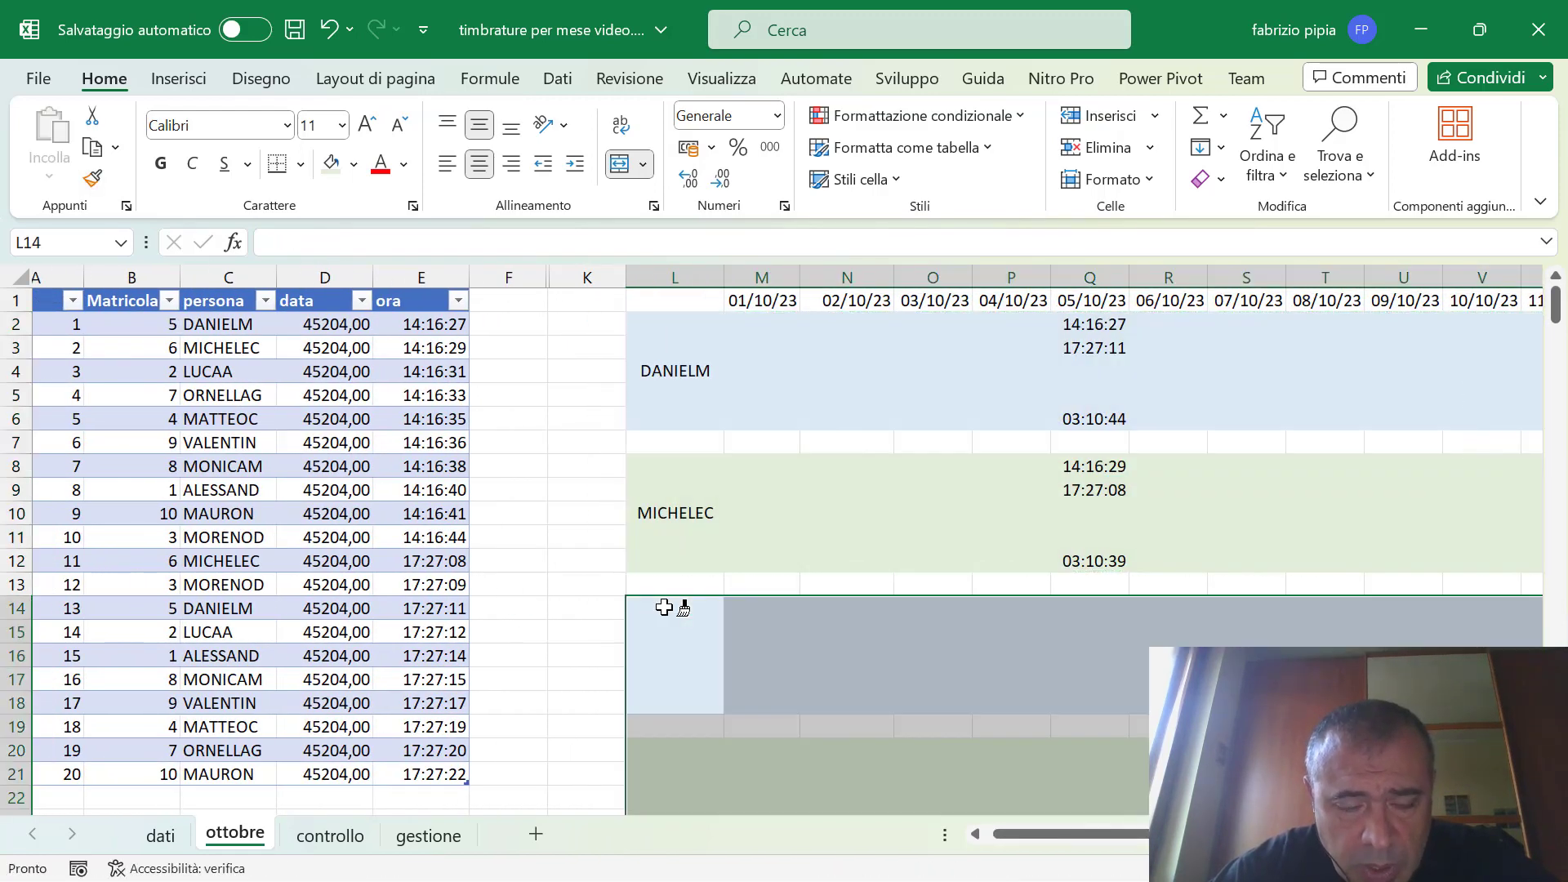
Paint the same banded shading onto the blocks starting at L26 and L38, through row 48
{"action": "scroll", "coordinate": [664, 607], "scroll_direction": "down", "scroll_amount": 3}
{"action": "scroll", "coordinate": [664, 607], "scroll_direction": "down", "scroll_amount": 3}
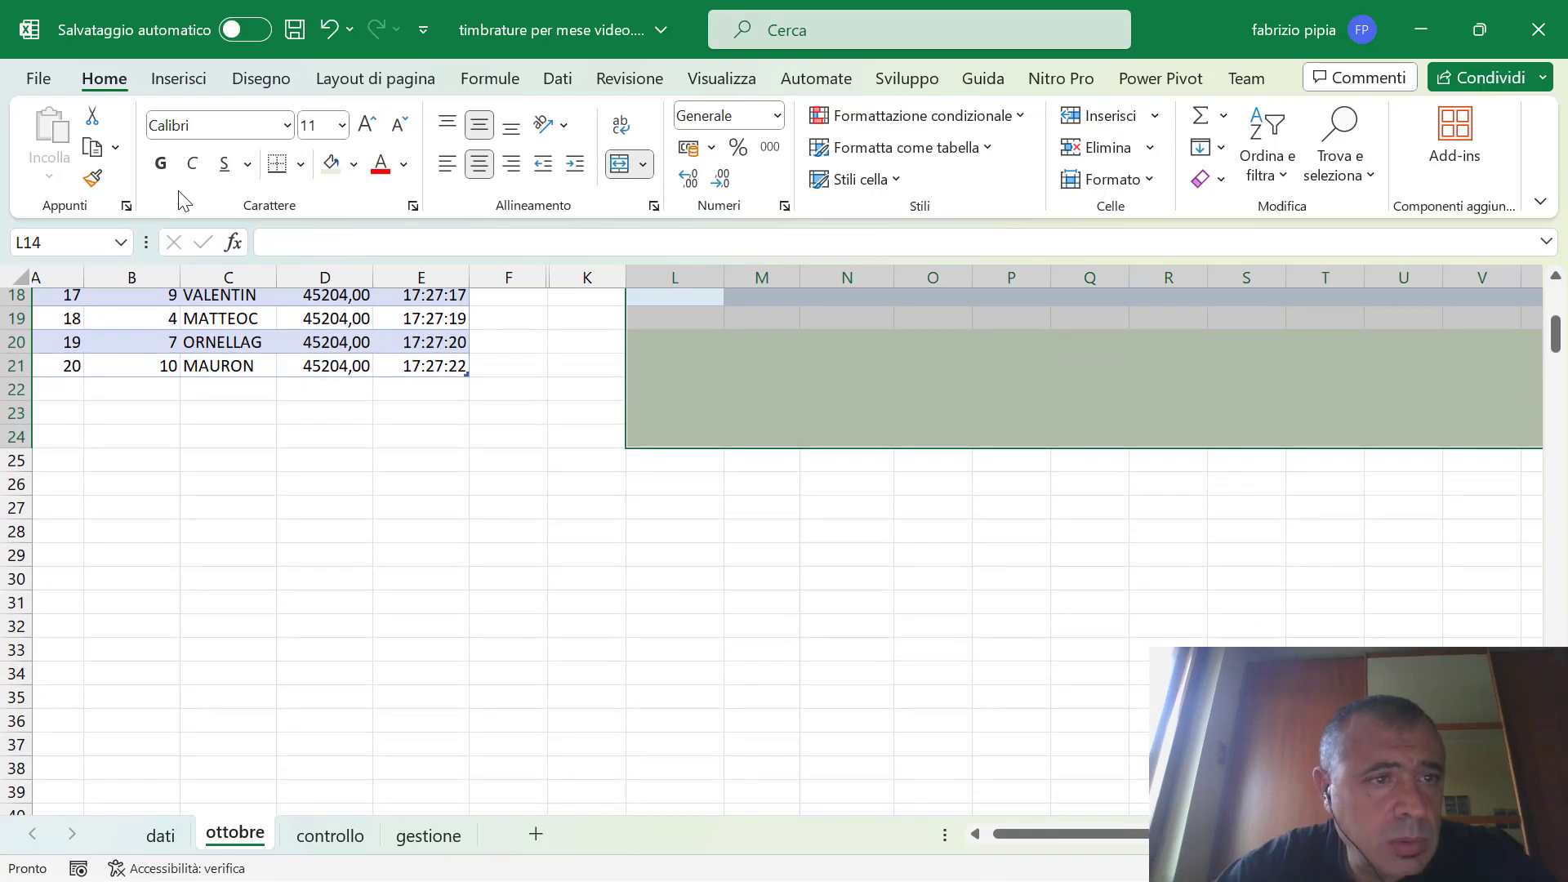
{"action": "left_click", "coordinate": [92, 178]}
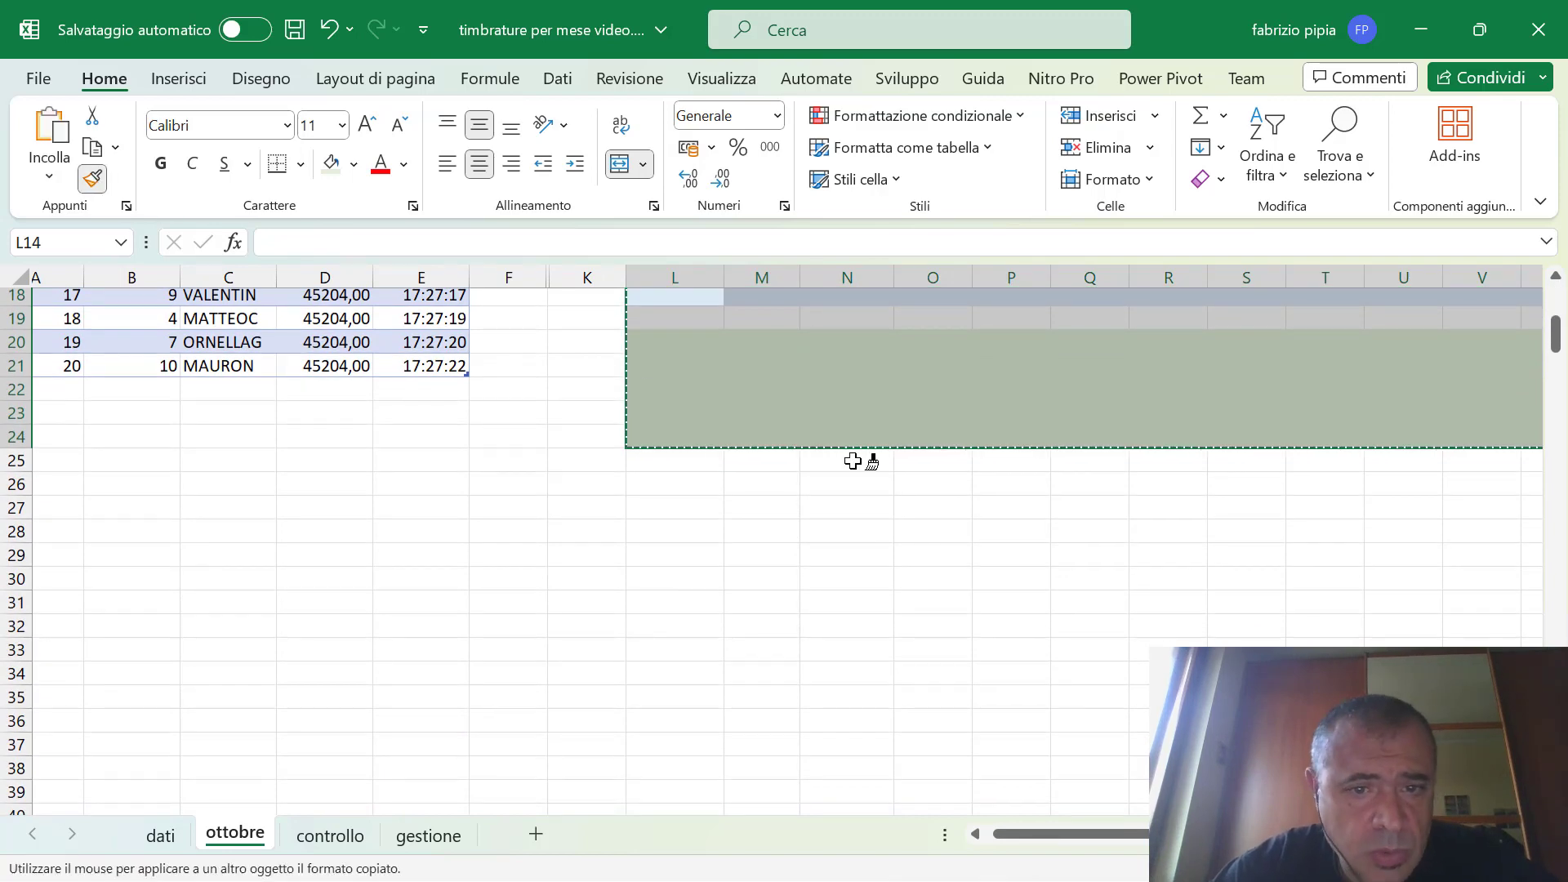
{"action": "left_click", "coordinate": [678, 481]}
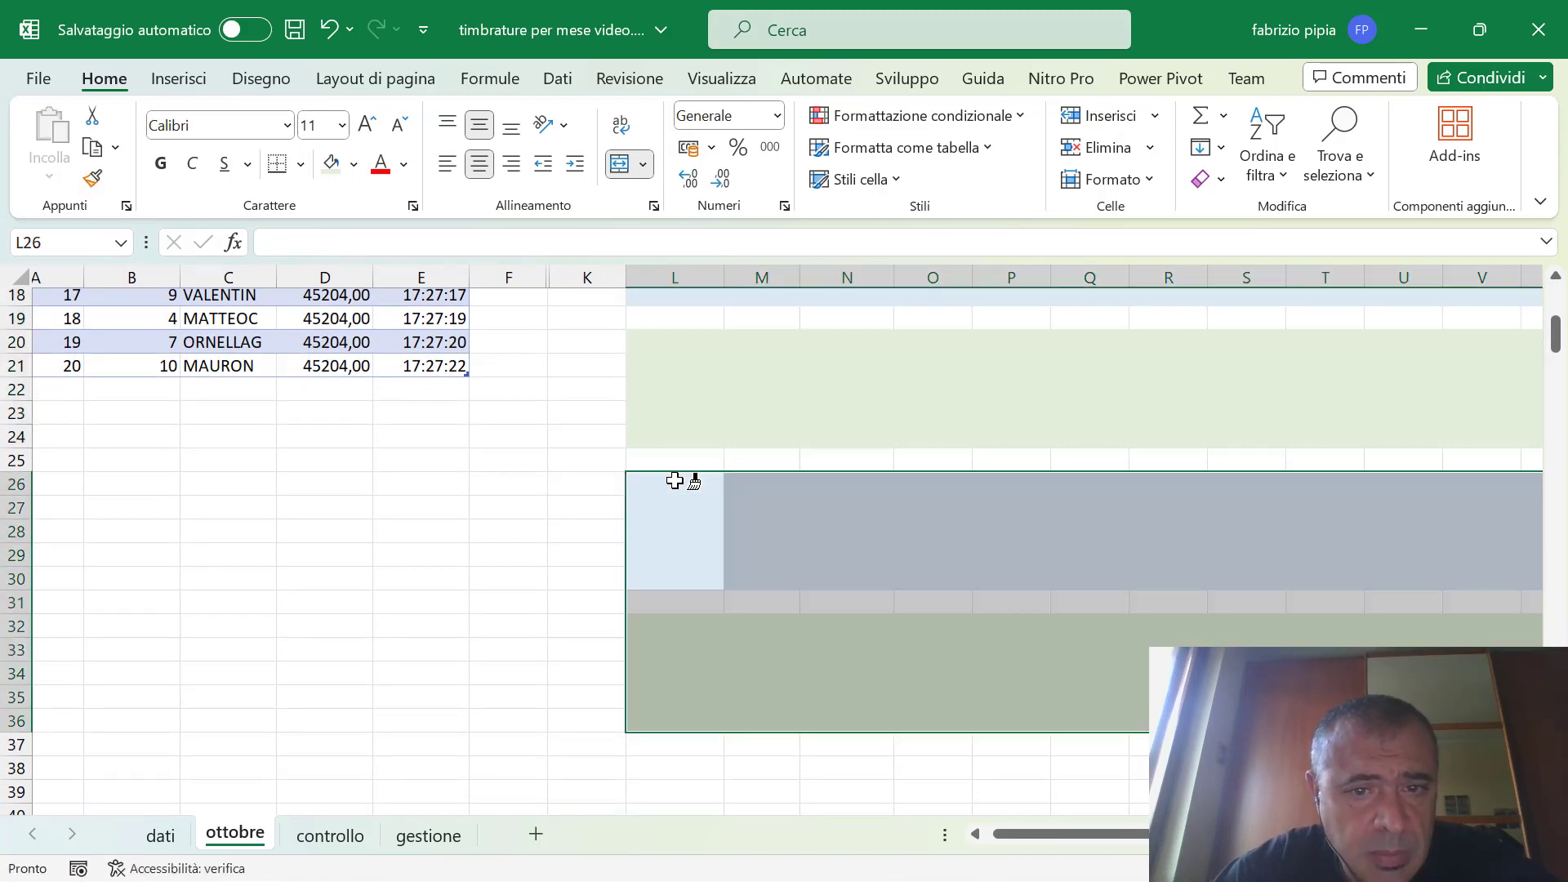
{"action": "left_click", "coordinate": [92, 178]}
{"action": "scroll", "coordinate": [885, 594], "scroll_direction": "down", "scroll_amount": 3}
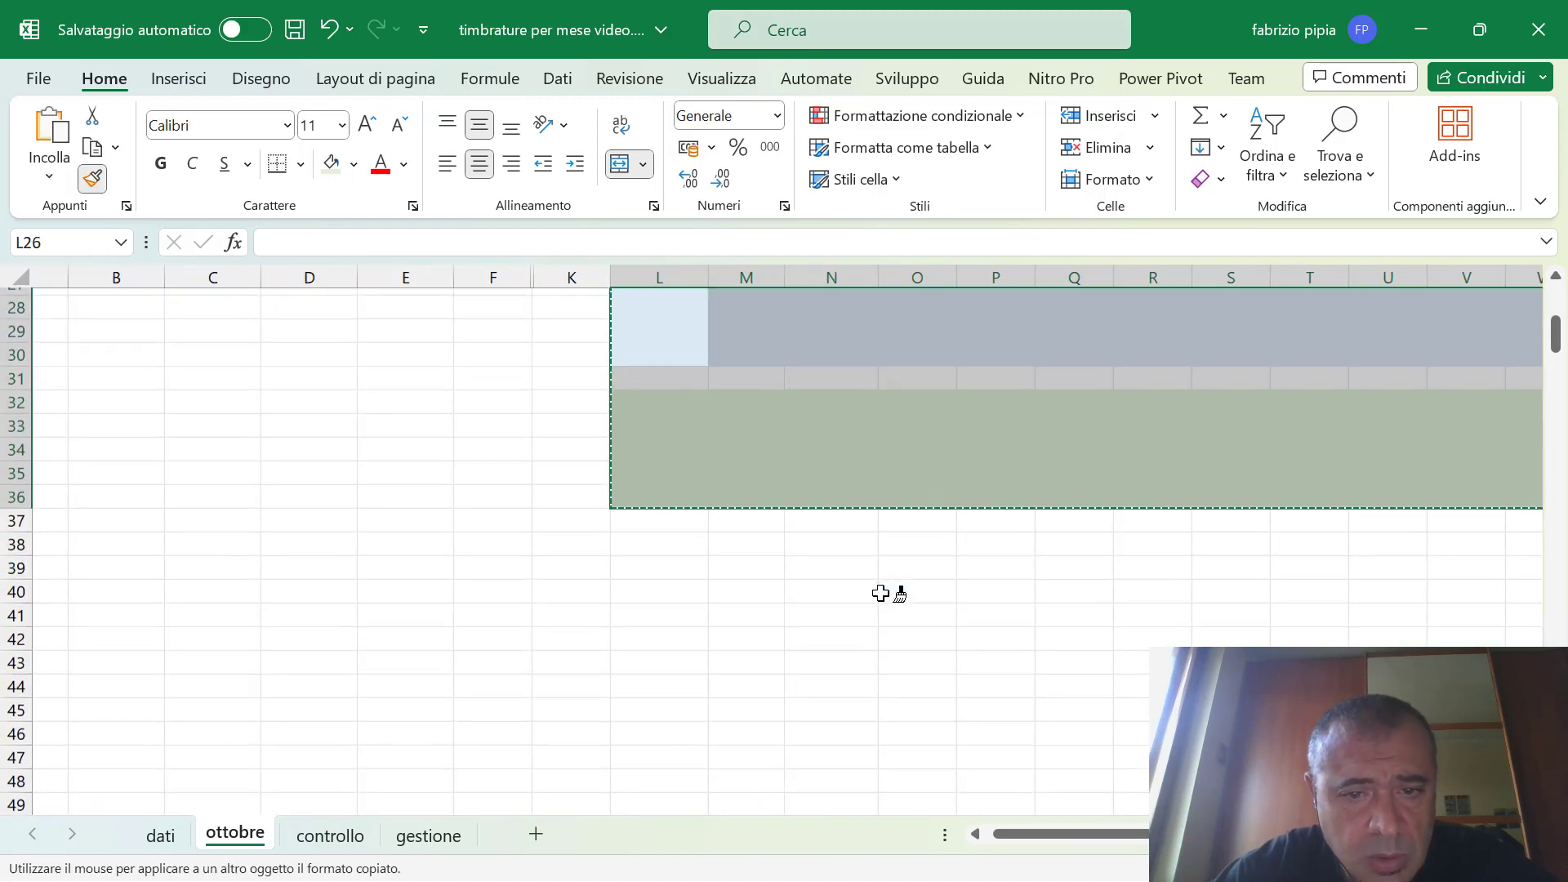
{"action": "left_click", "coordinate": [652, 544]}
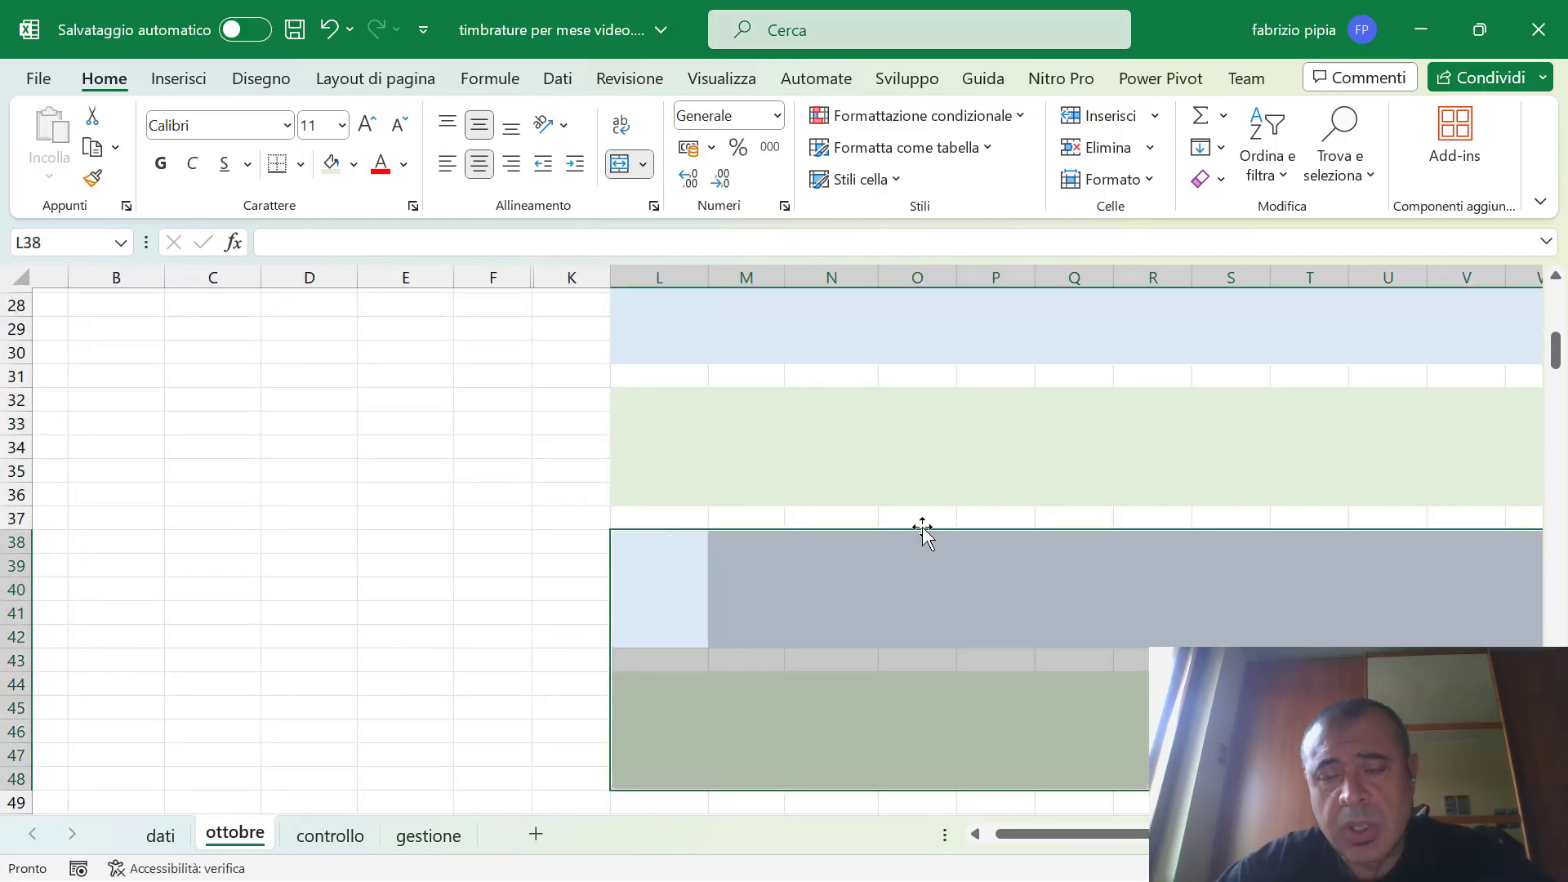
{"action": "left_click", "coordinate": [588, 534]}
{"action": "scroll", "coordinate": [849, 486], "scroll_direction": "up", "scroll_amount": 7}
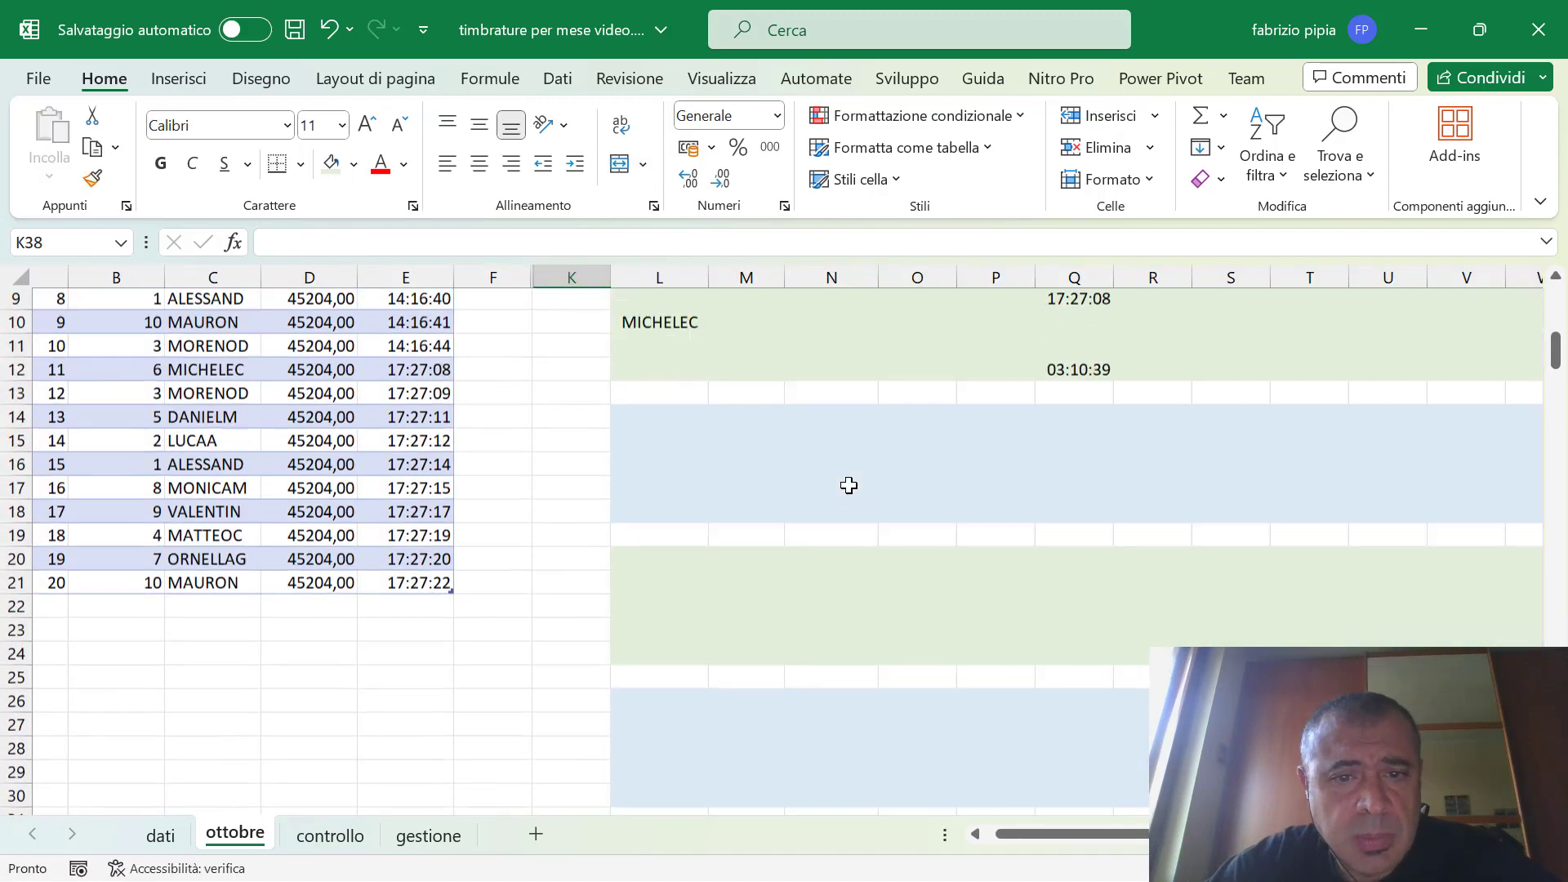
{"action": "scroll", "coordinate": [849, 486], "scroll_direction": "up", "scroll_amount": 2}
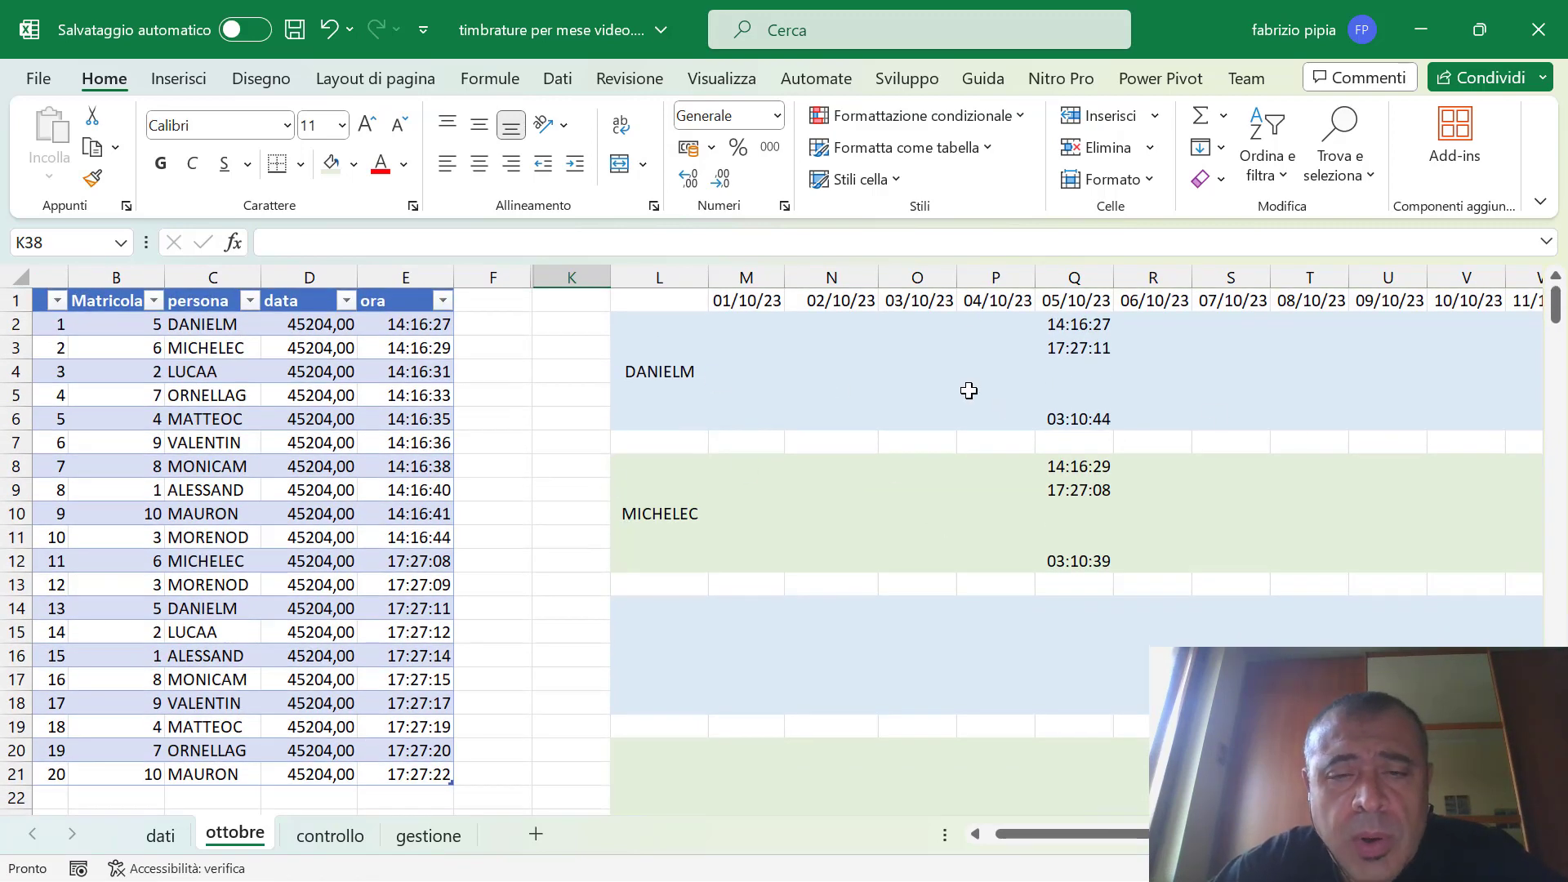
Give DANIELM's grid M2:AQ5 a thick outside border (Bordi esterni spessi)
{"action": "mouse_move", "coordinate": [731, 317]}
{"action": "left_mouse_down"}
{"action": "mouse_move", "coordinate": [1447, 431]}
{"action": "mouse_move", "coordinate": [1410, 411]}
{"action": "left_mouse_up"}
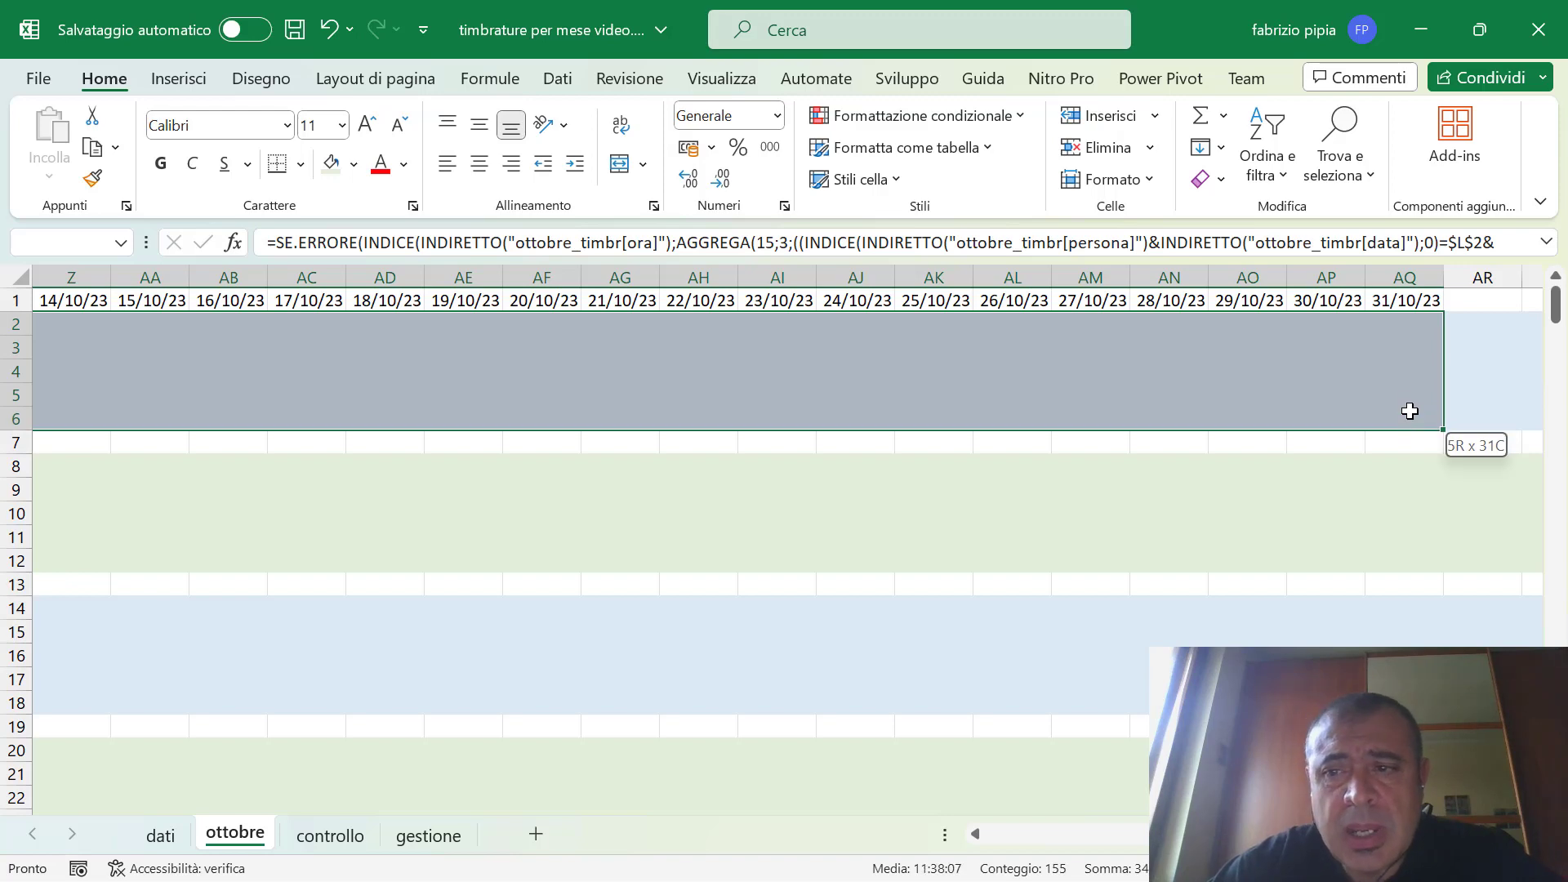
{"action": "left_click_drag", "start_coordinate": [1410, 411], "coordinate": [1408, 395]}
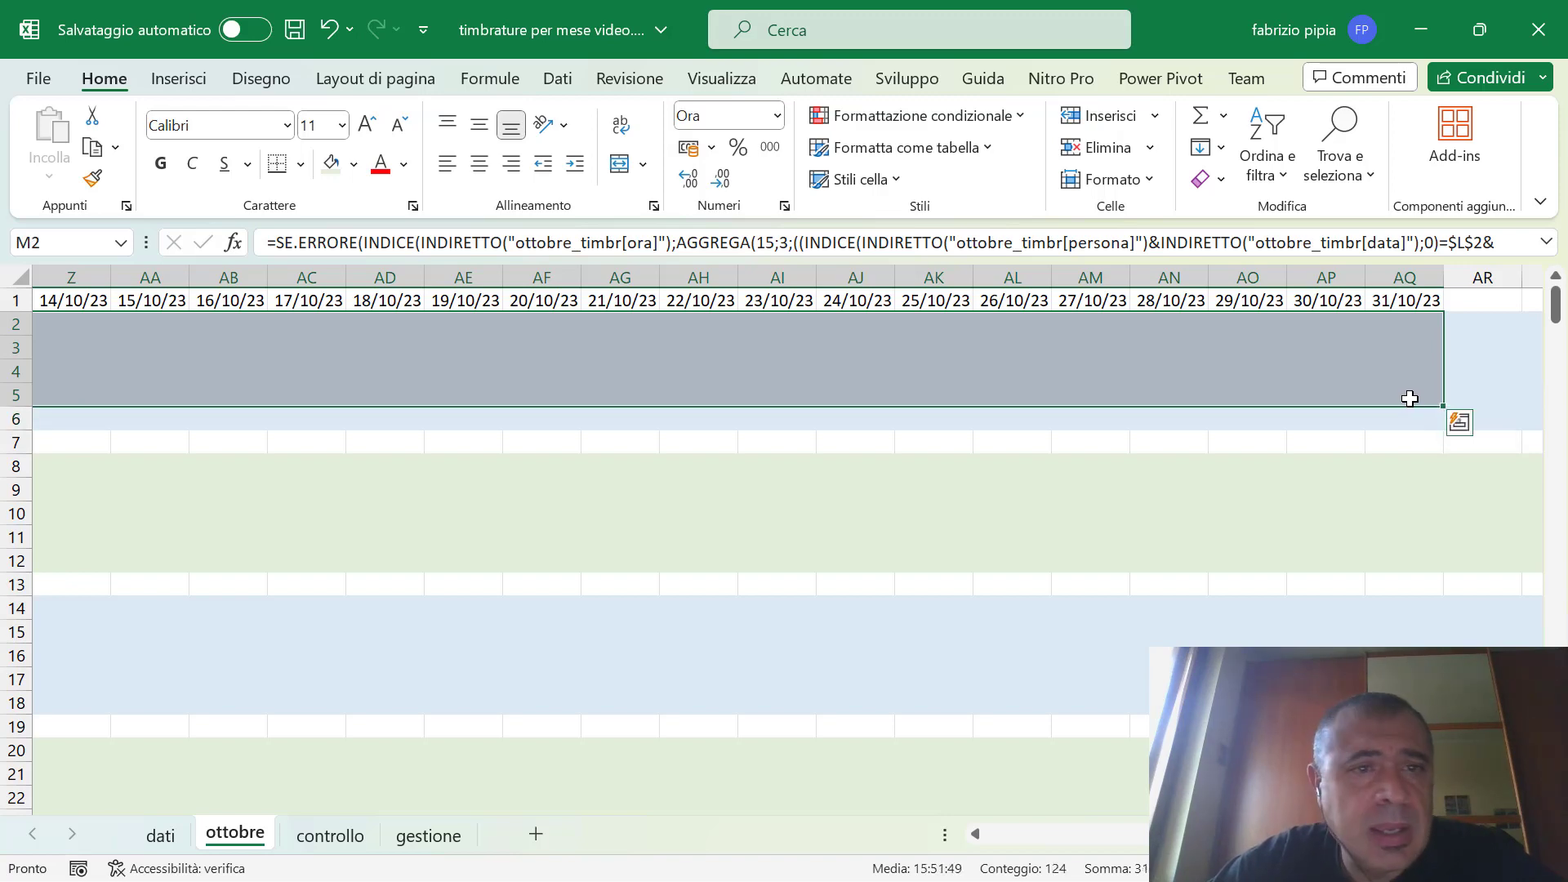
{"action": "left_click", "coordinate": [301, 164]}
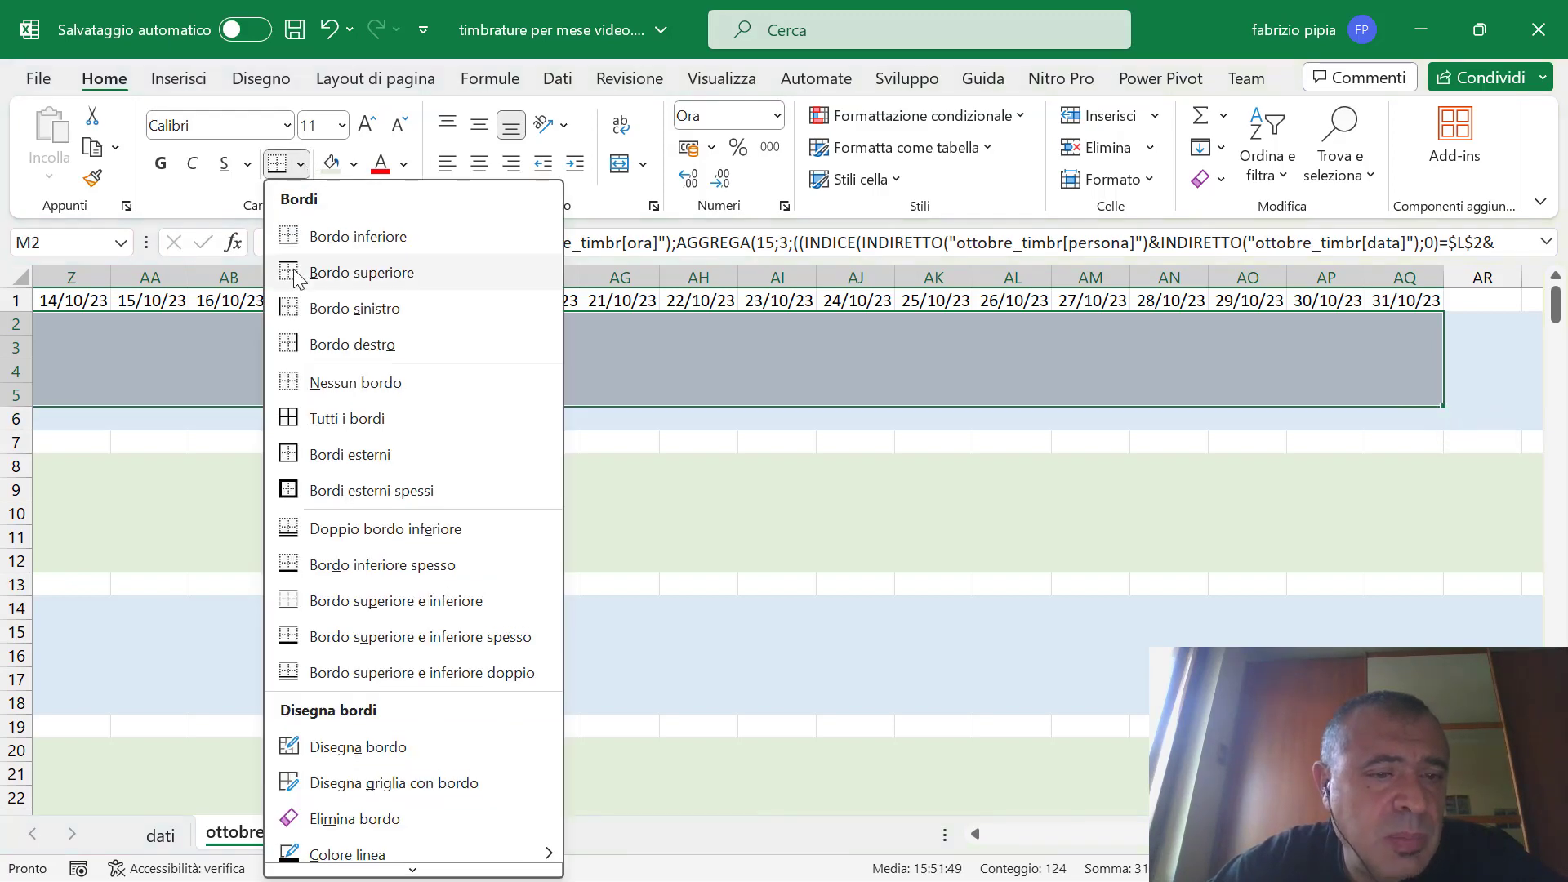
{"action": "left_click", "coordinate": [373, 492]}
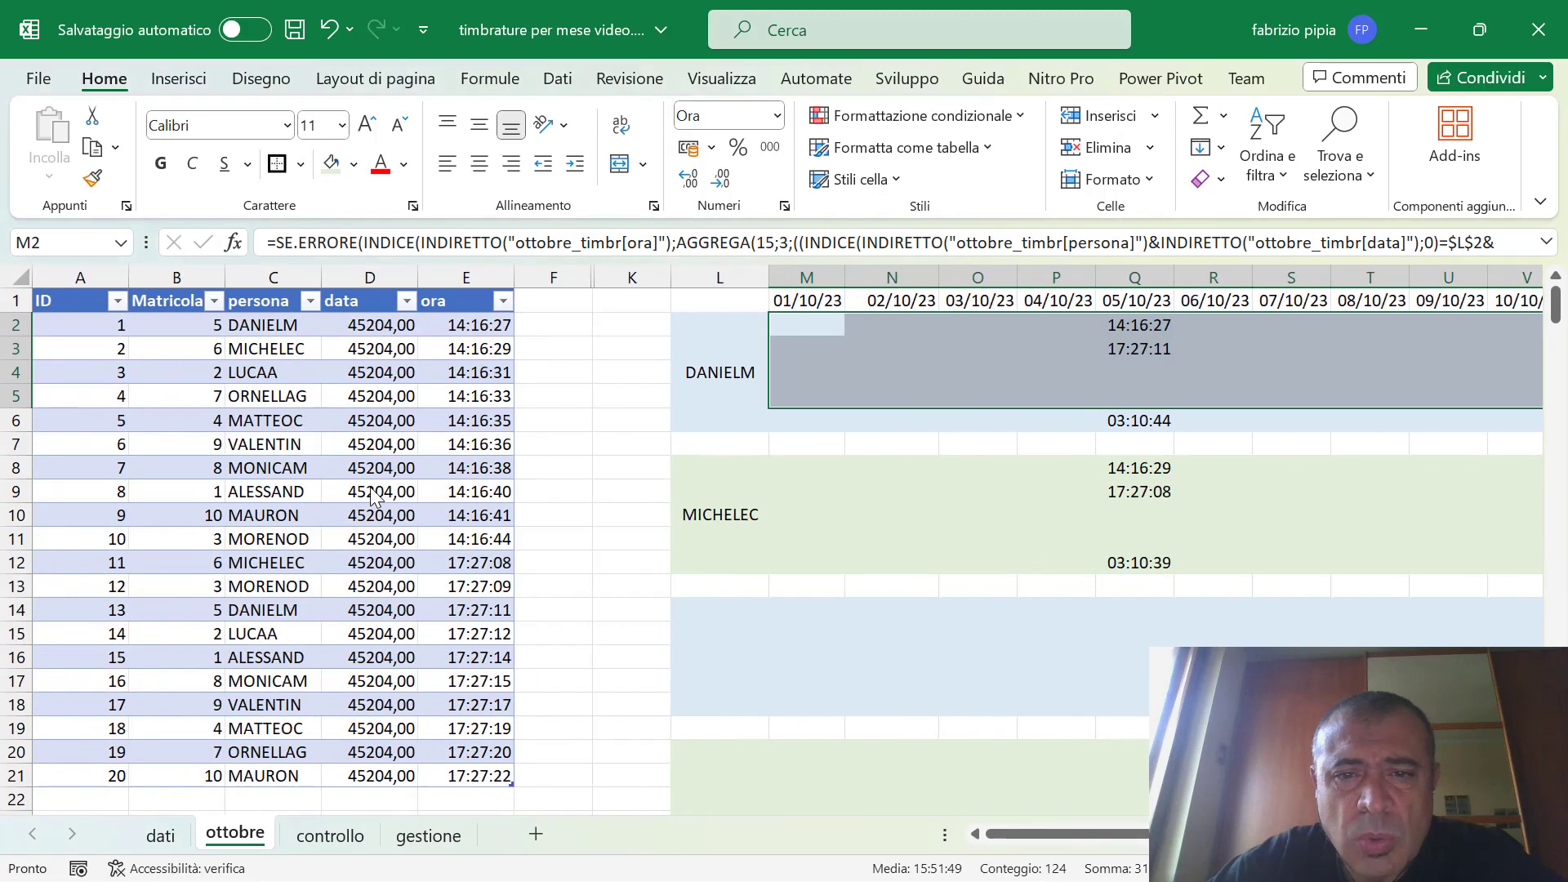
{"action": "right_click", "coordinate": [882, 352]}
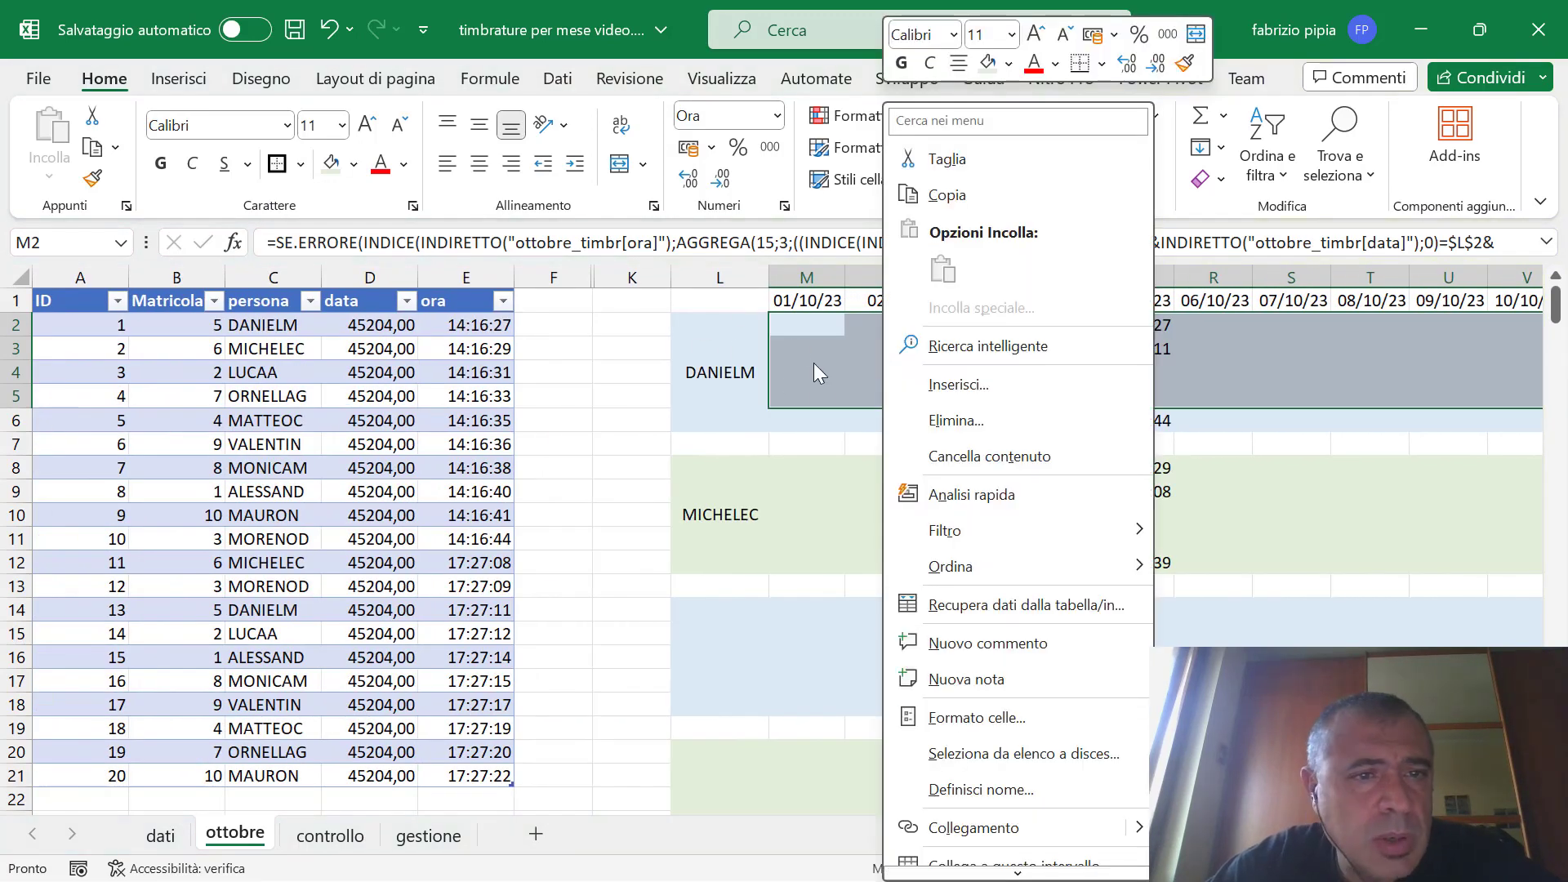
{"action": "left_click", "coordinate": [277, 170]}
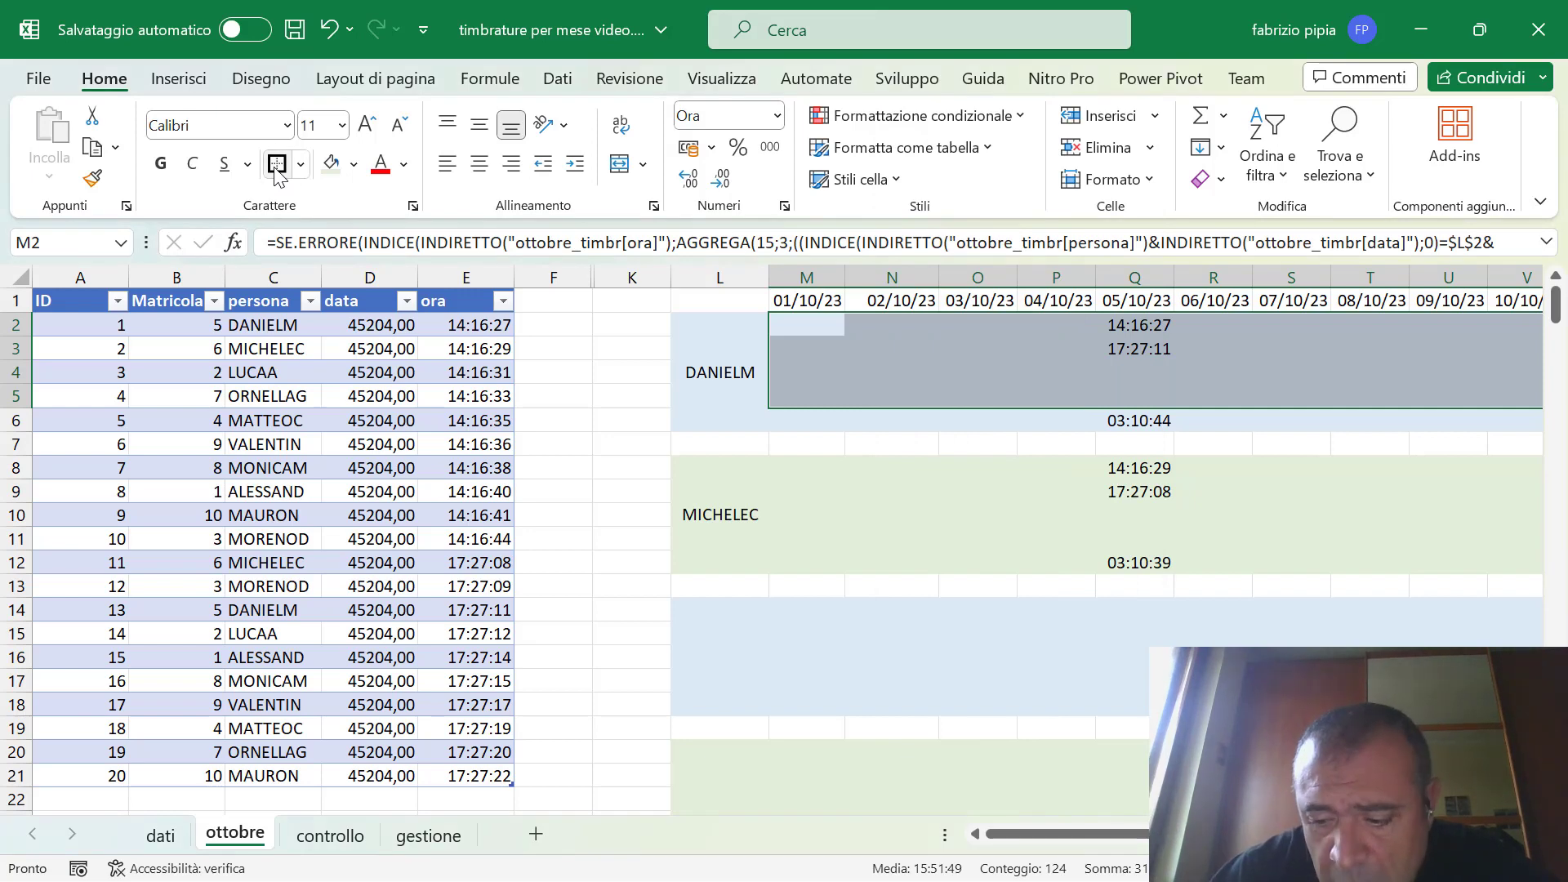
{"action": "key", "text": "Down"}
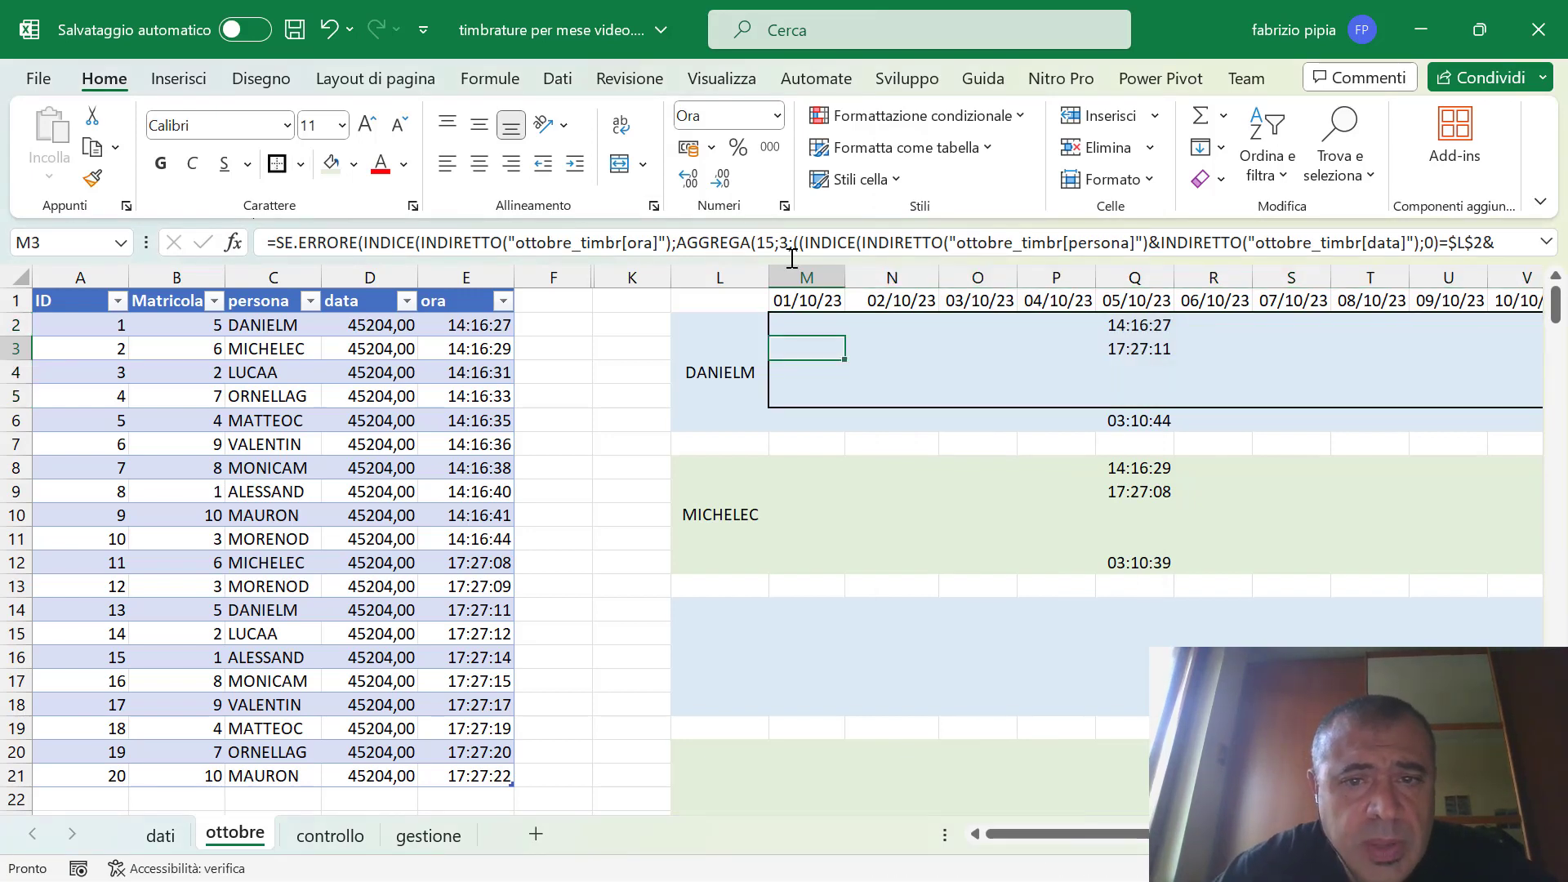
{"action": "mouse_move", "coordinate": [799, 318]}
{"action": "left_mouse_down"}
{"action": "mouse_move", "coordinate": [1490, 397]}
{"action": "mouse_move", "coordinate": [1400, 352]}
{"action": "left_mouse_up"}
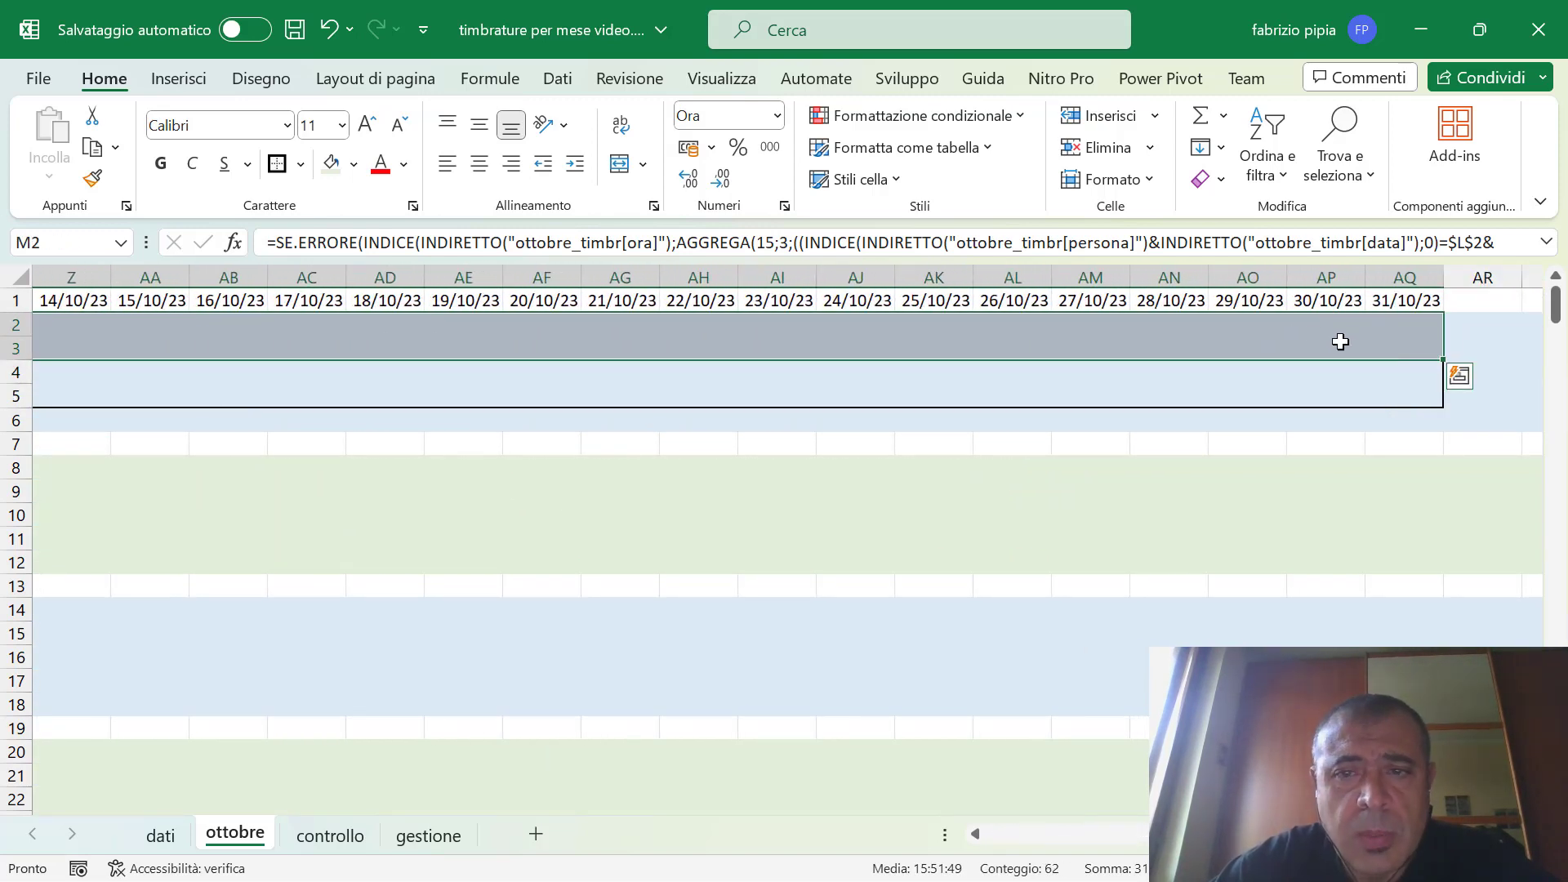
Add dash-dot inner borders to the first two time rows in Formato celle > Bordo
{"action": "right_click", "coordinate": [582, 342]}
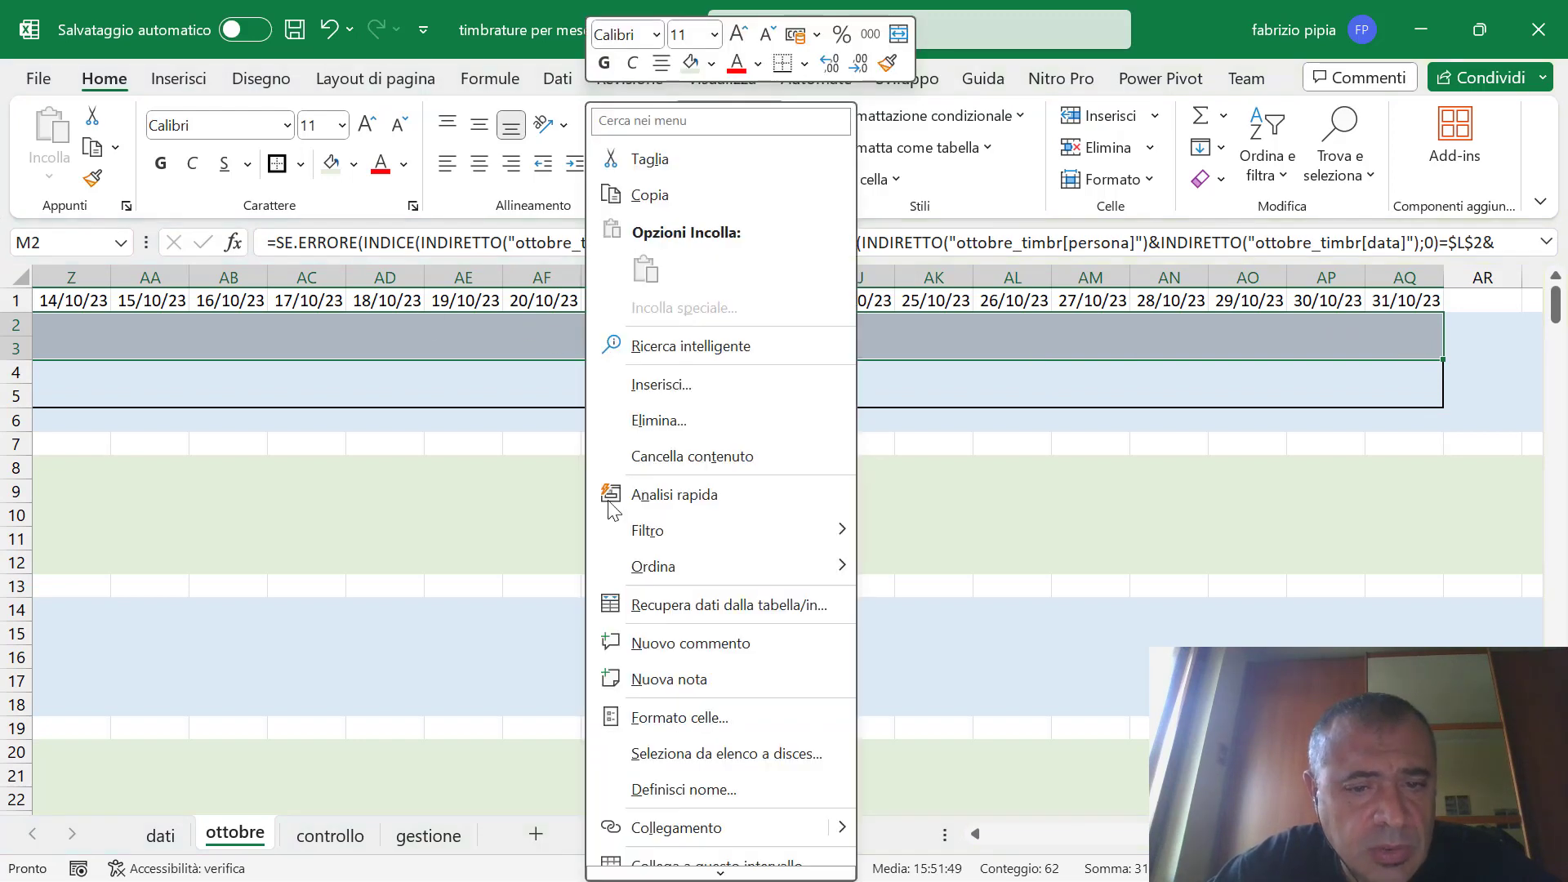
{"action": "left_click", "coordinate": [702, 718]}
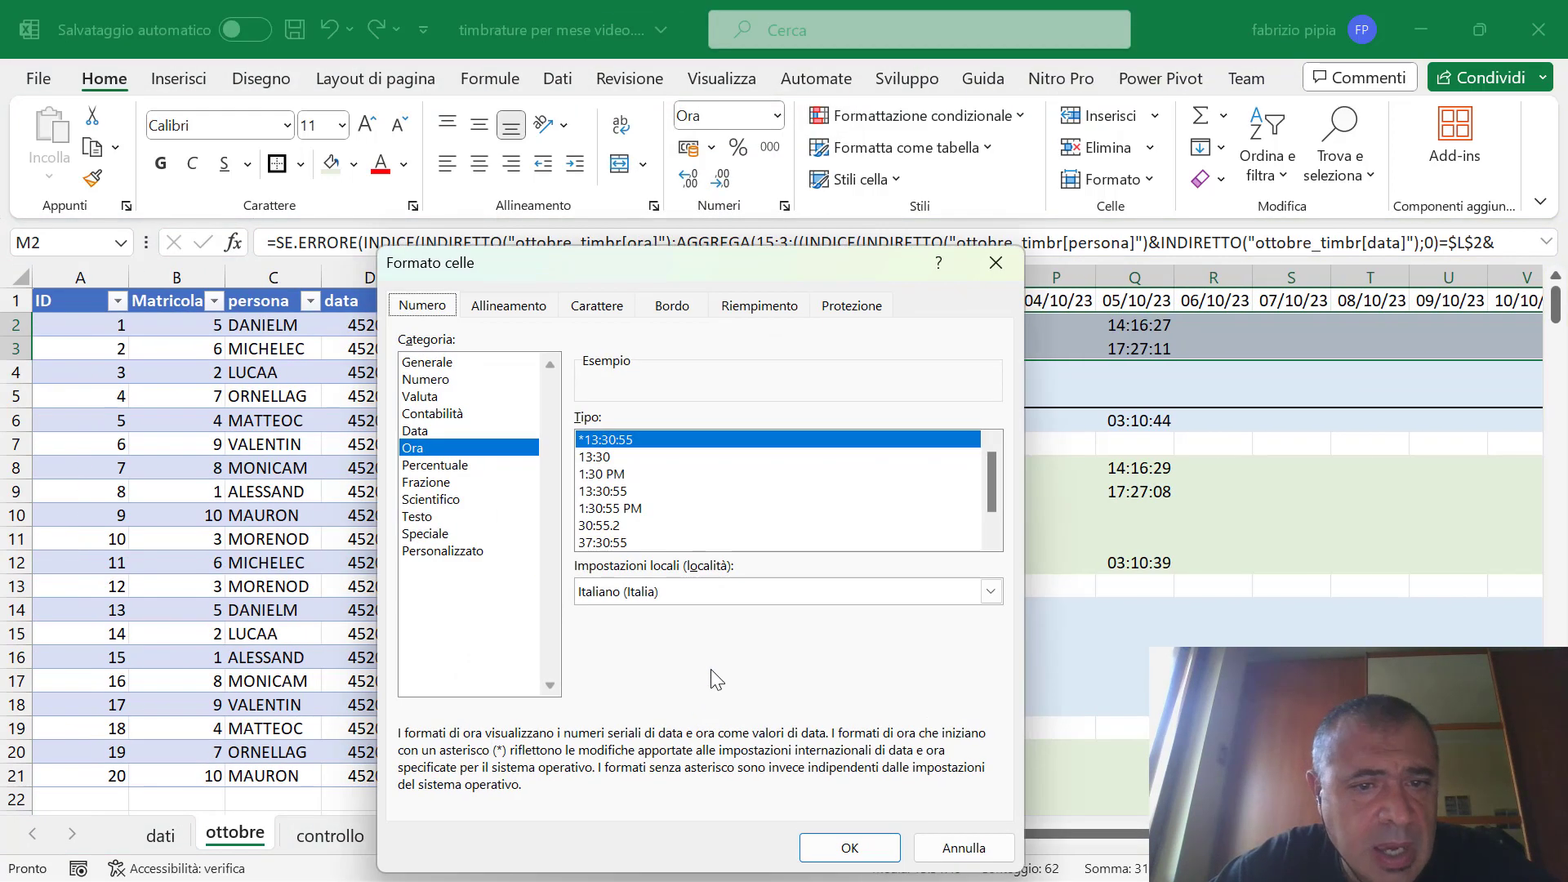
{"action": "left_click", "coordinate": [671, 310]}
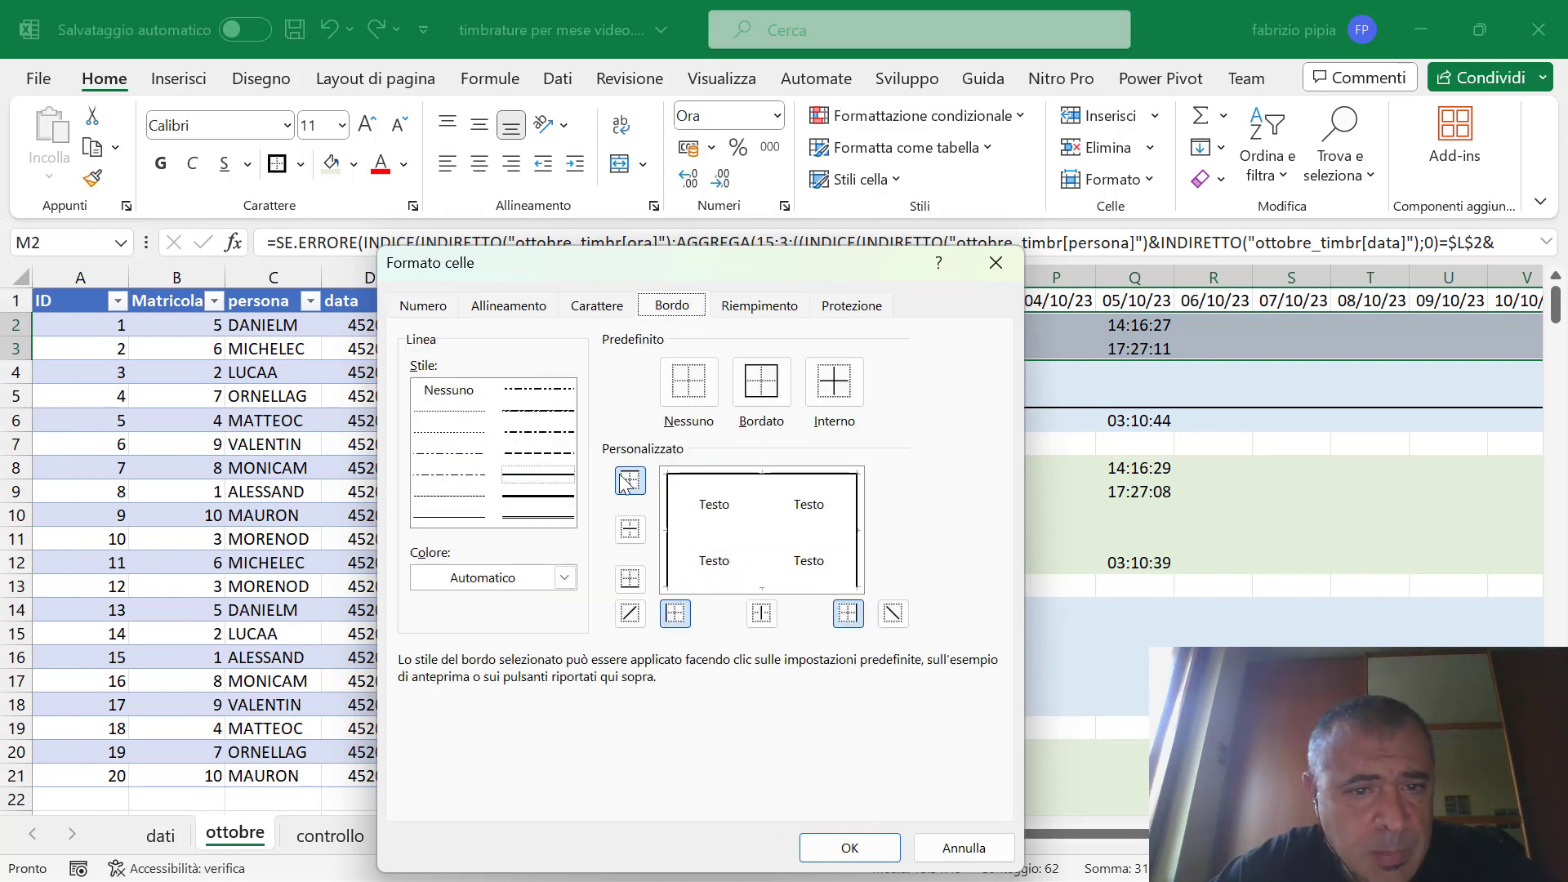
{"action": "left_click", "coordinate": [539, 453]}
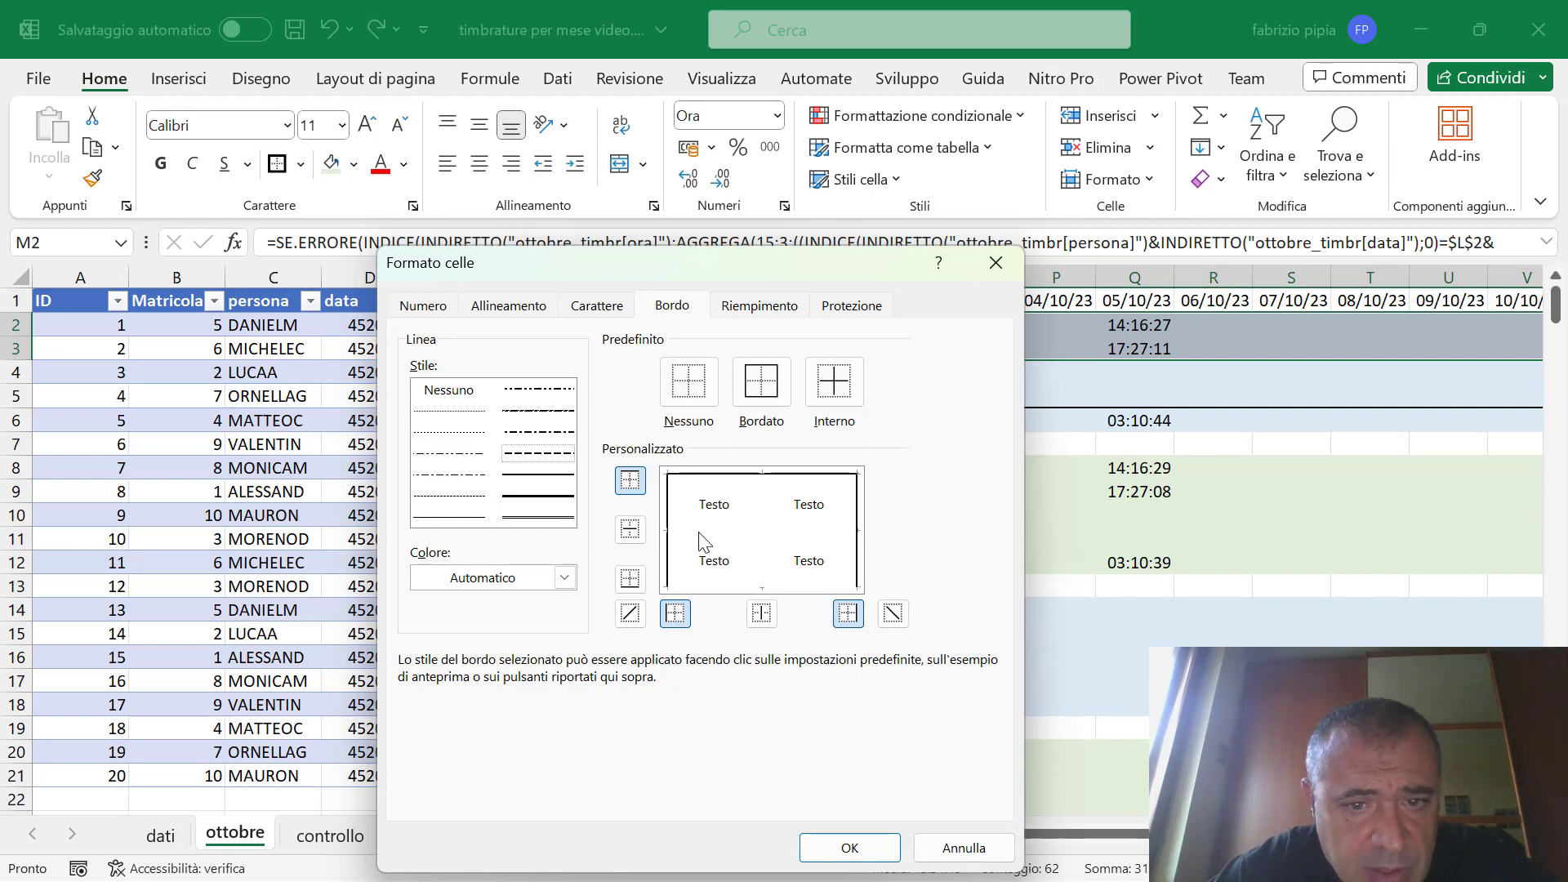
{"action": "left_click", "coordinate": [450, 455]}
{"action": "left_click", "coordinate": [769, 510]}
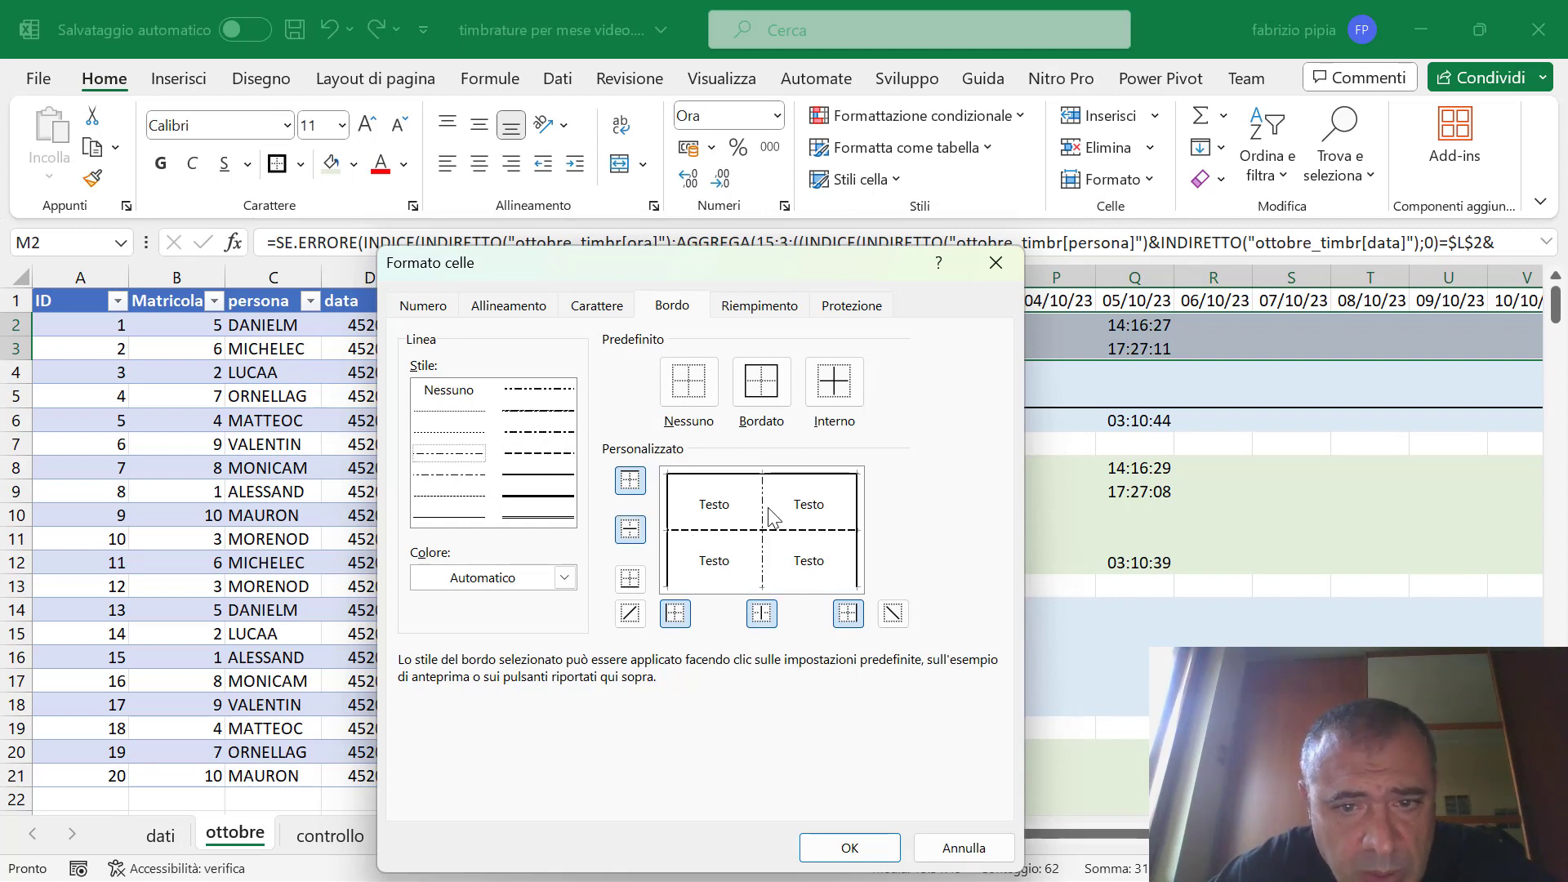
{"action": "left_click", "coordinate": [849, 848]}
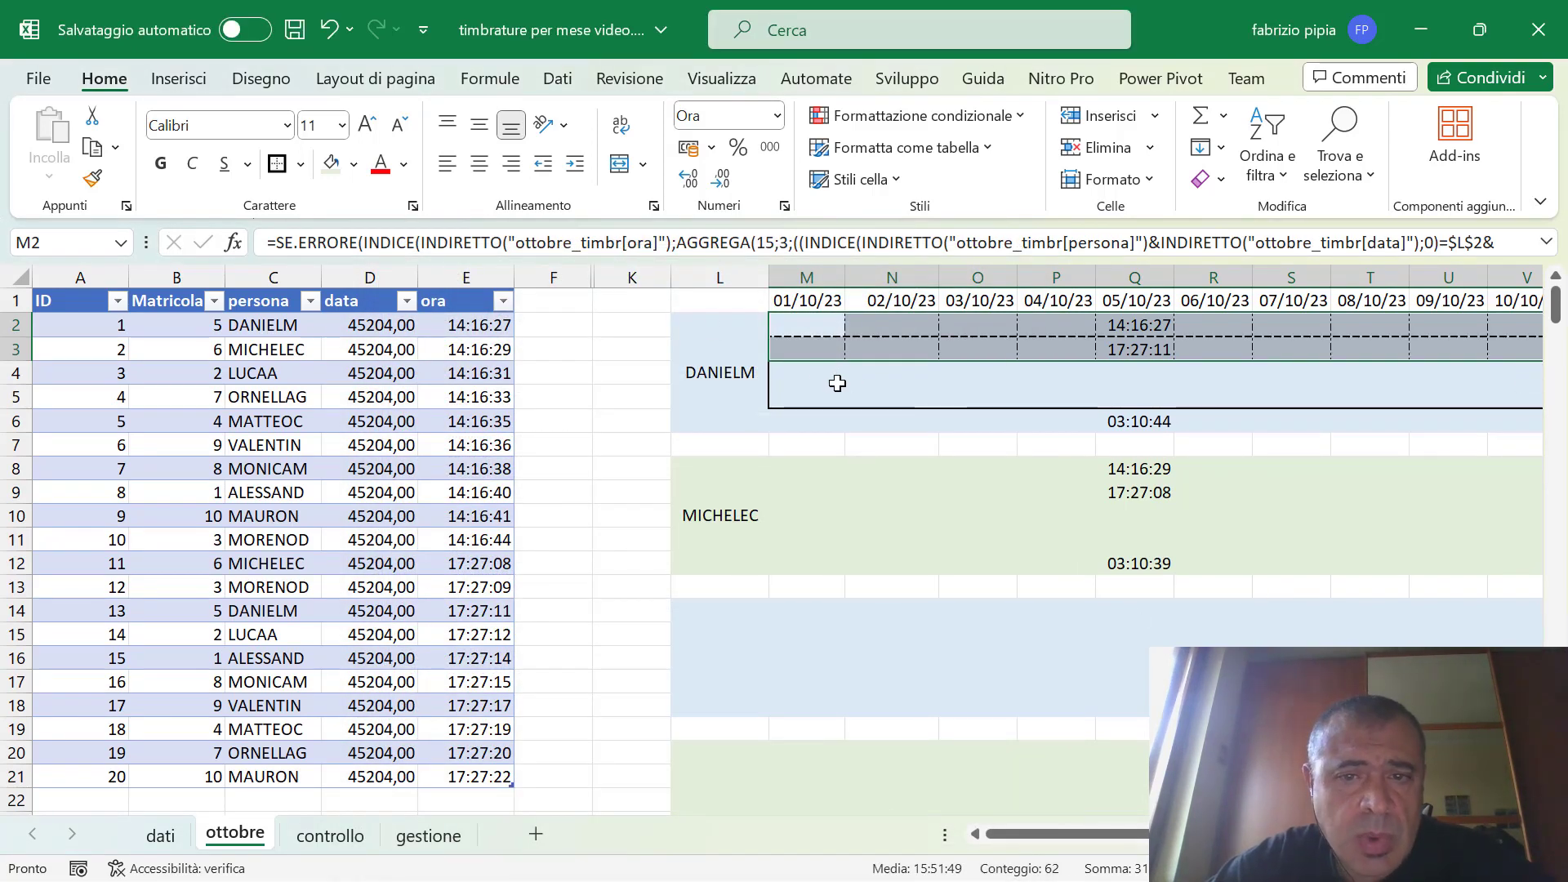
Copy that border format onto rows 4–5 and restore the thick outline around M2:AQ5
{"action": "left_click", "coordinate": [93, 178]}
{"action": "left_click", "coordinate": [799, 373]}
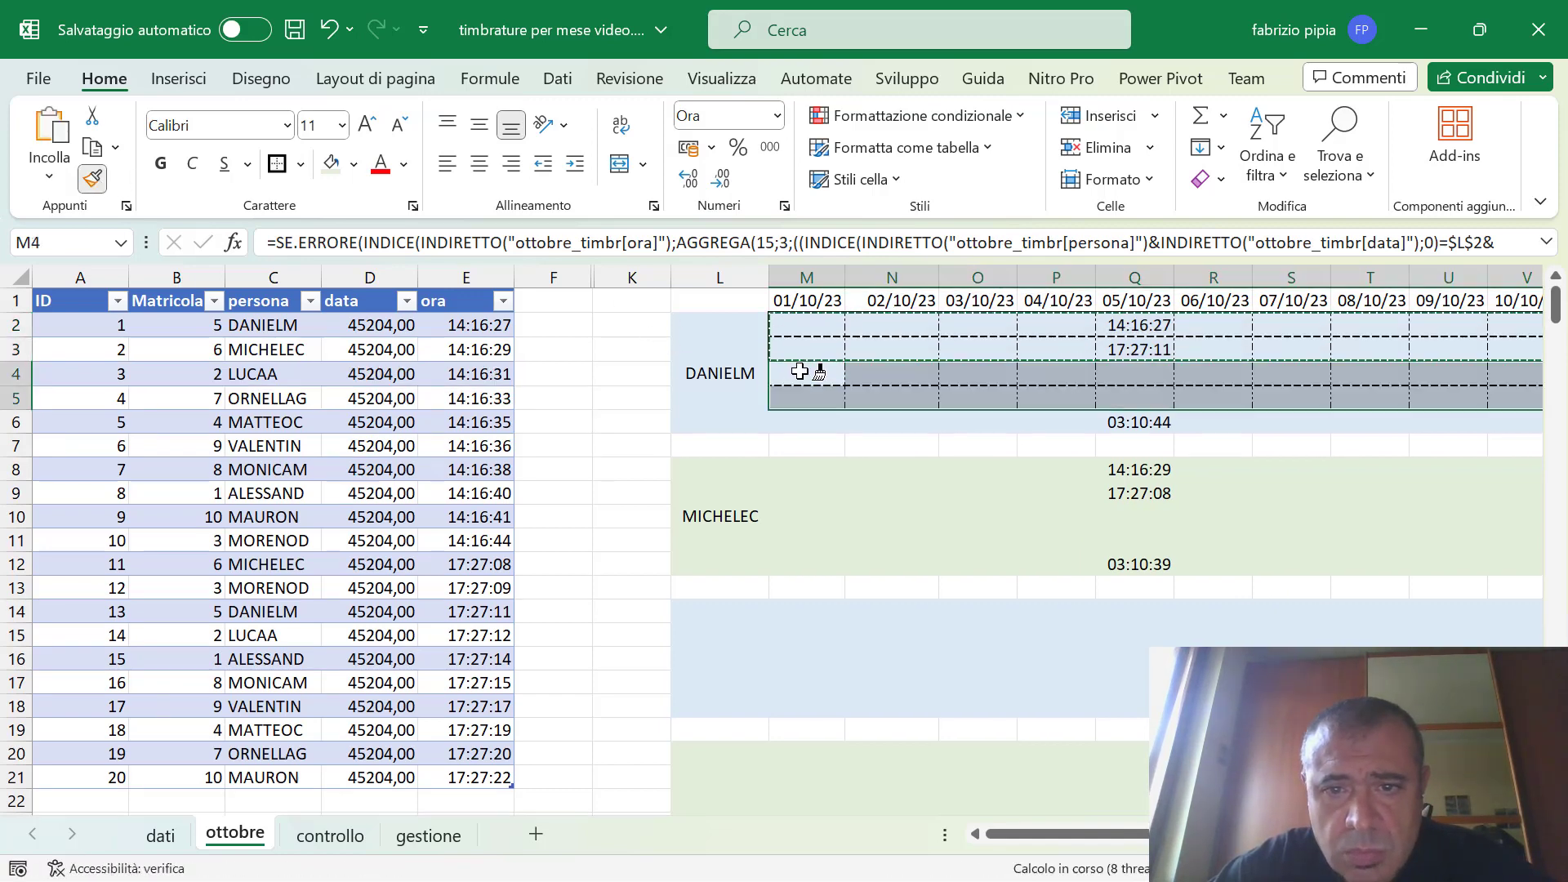
{"action": "left_click", "coordinate": [909, 470]}
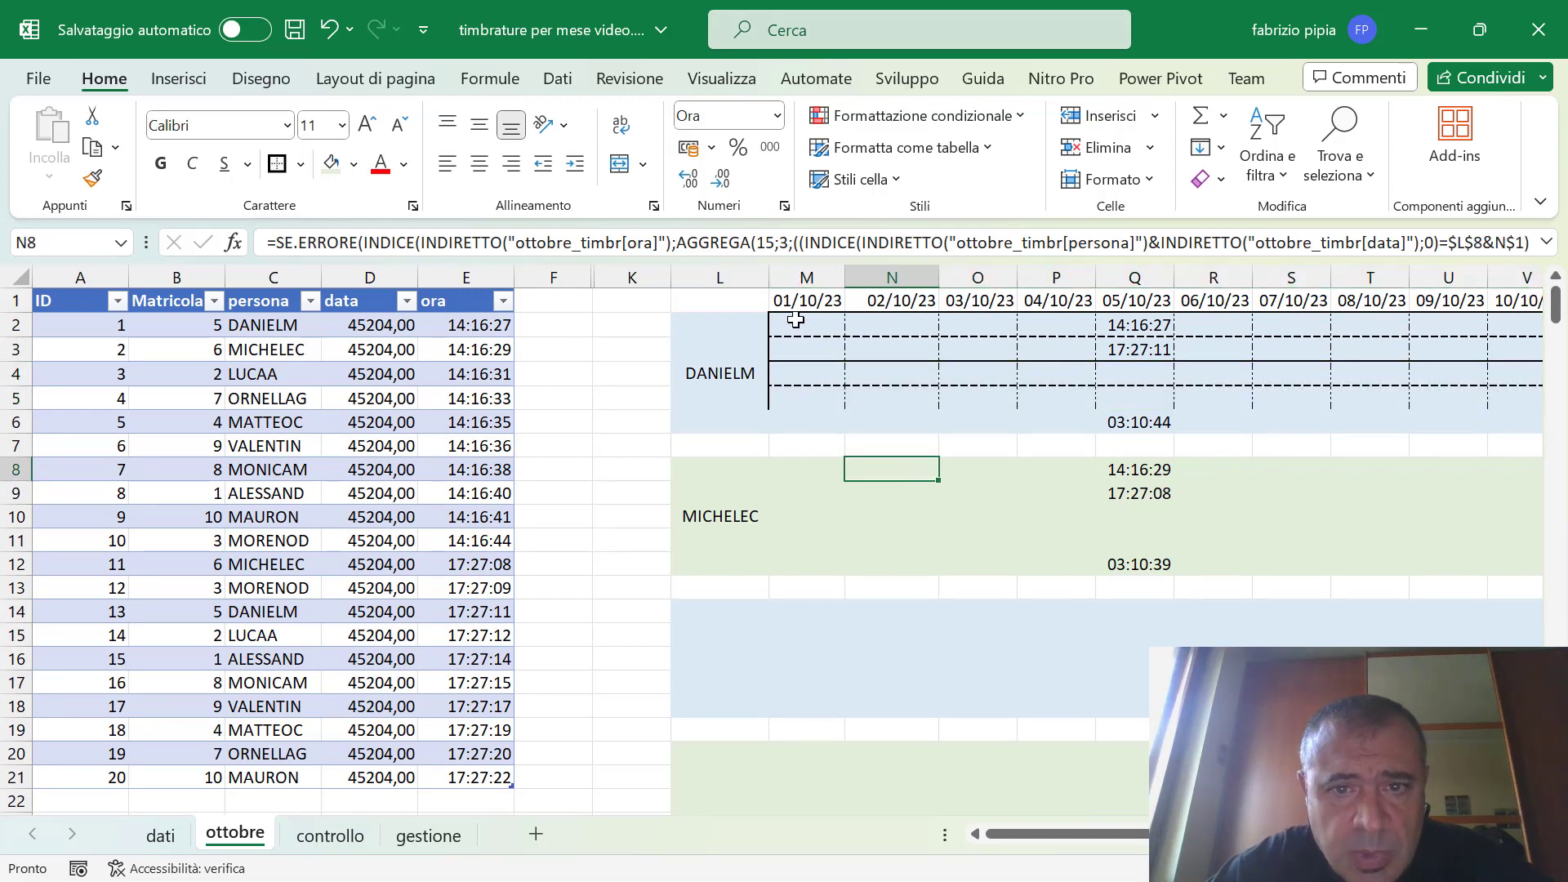
{"action": "left_click_drag", "start_coordinate": [796, 320], "coordinate": [1497, 399]}
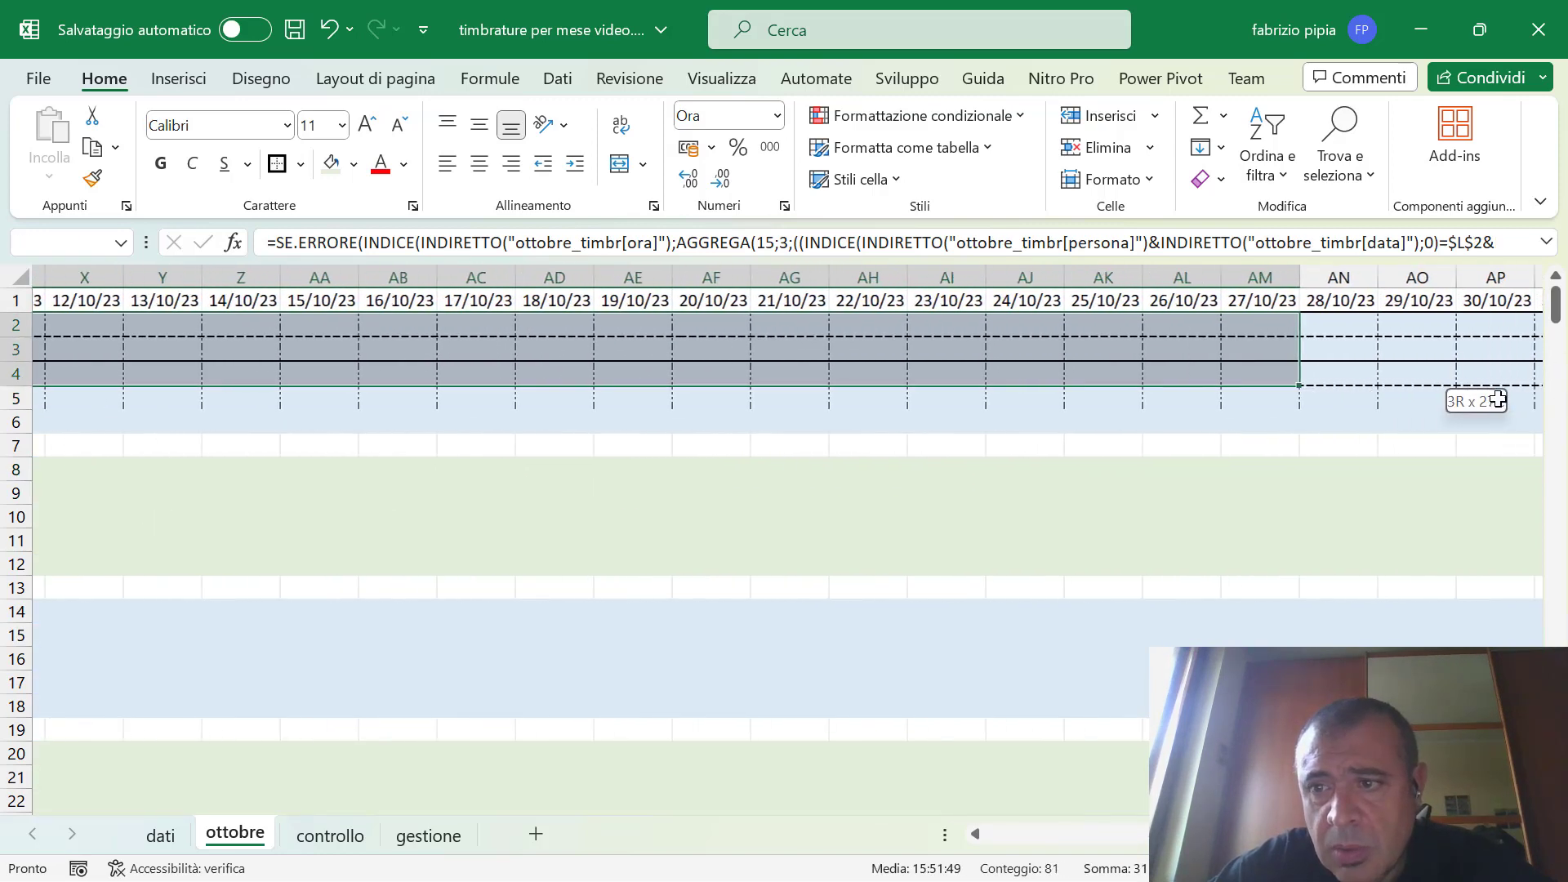
{"action": "left_click_drag", "start_coordinate": [1498, 399], "coordinate": [1232, 401]}
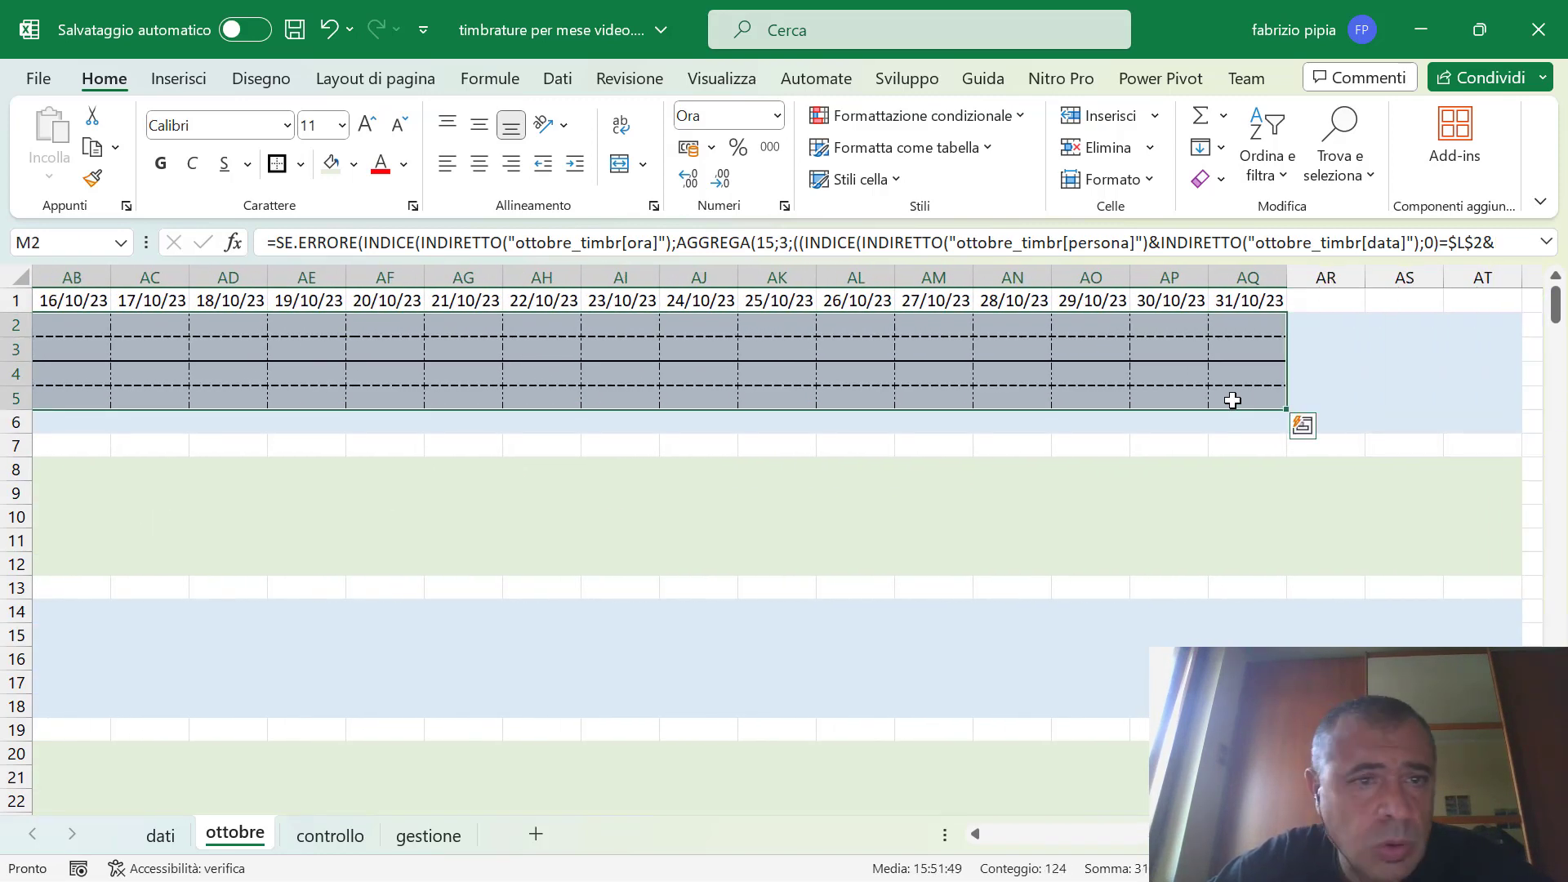
{"action": "left_click", "coordinate": [277, 166]}
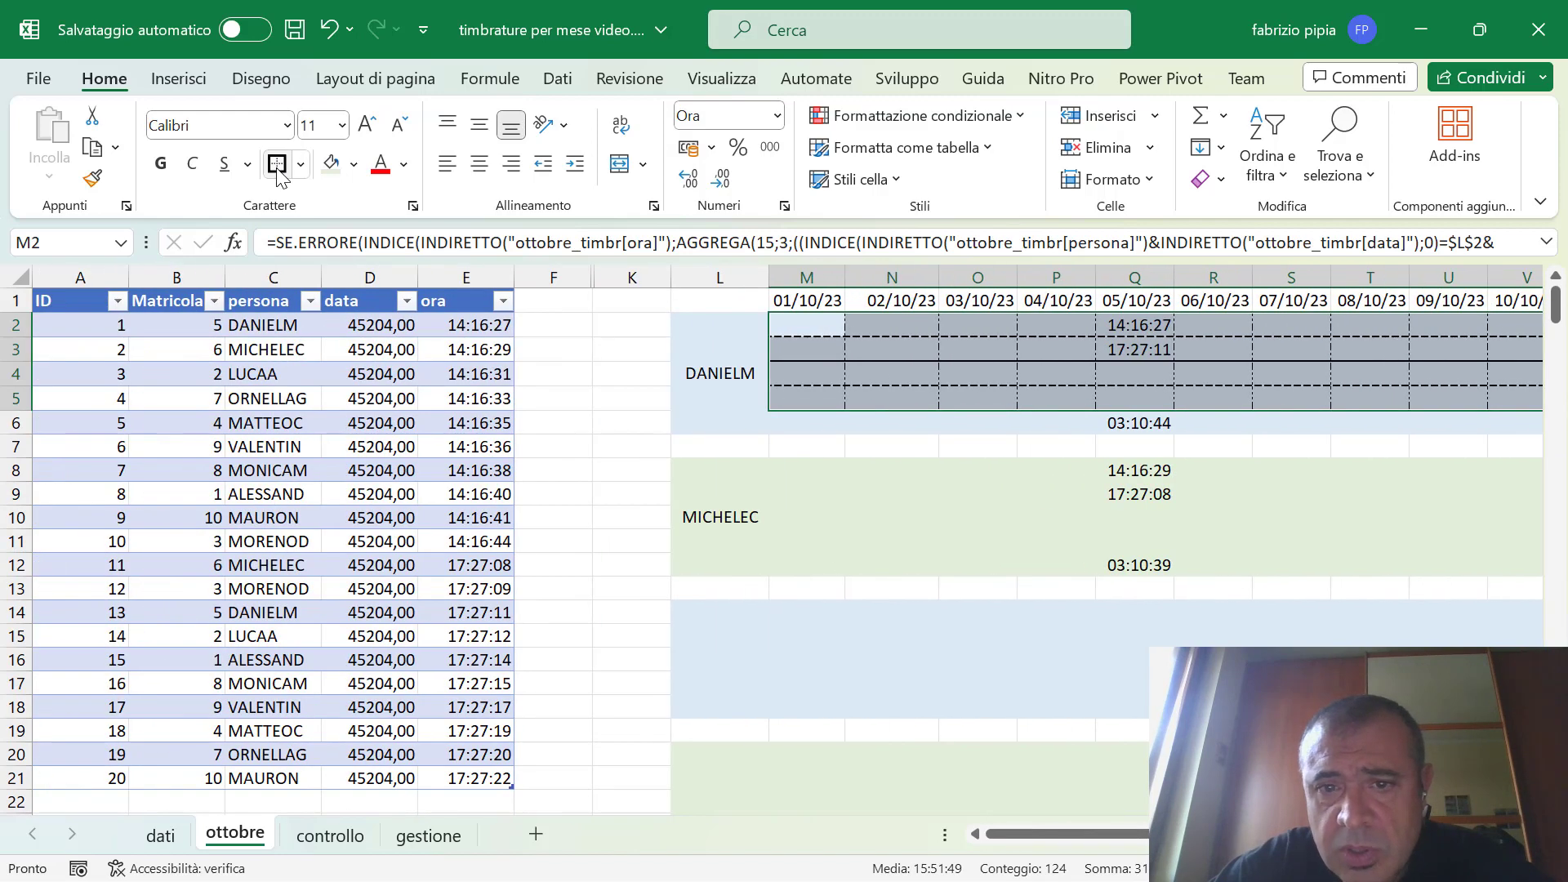
{"action": "left_click", "coordinate": [895, 371]}
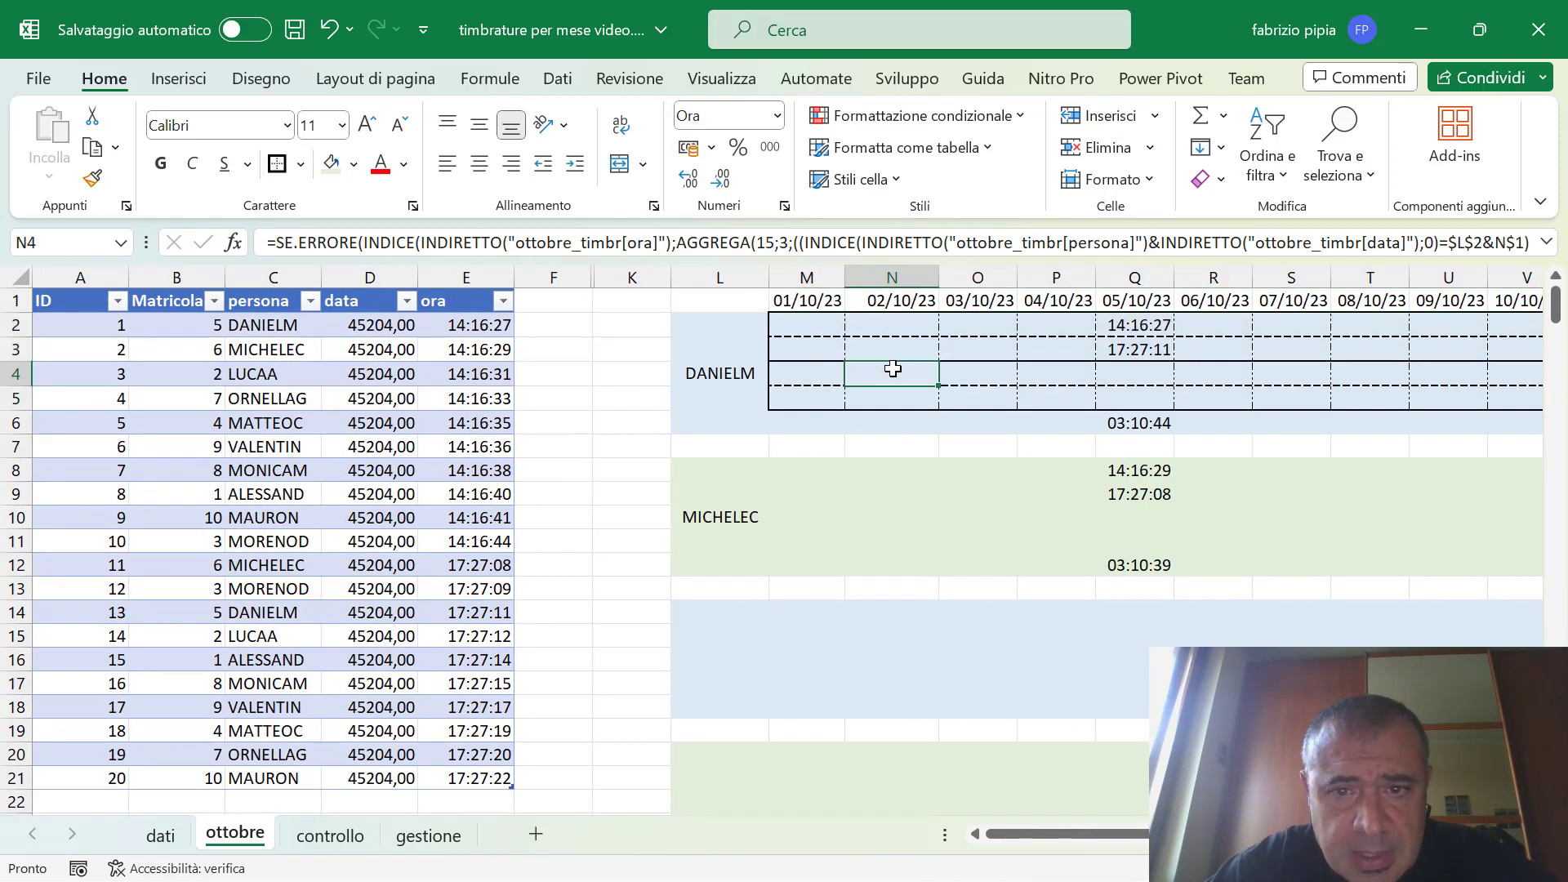
{"action": "left_click", "coordinate": [795, 347]}
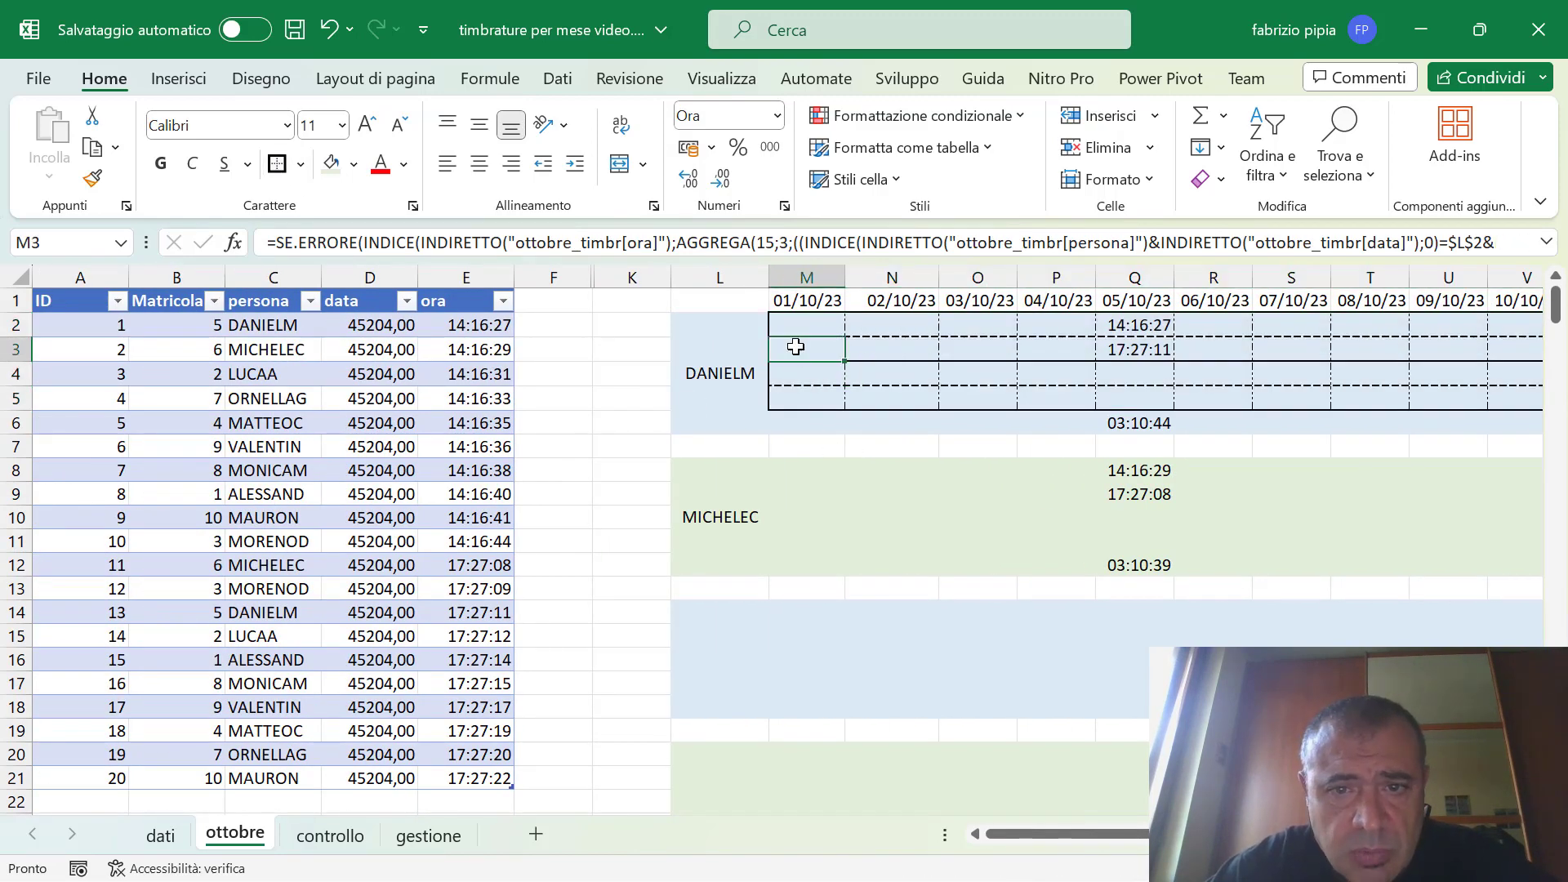
{"action": "left_click_drag", "start_coordinate": [798, 330], "coordinate": [1502, 379]}
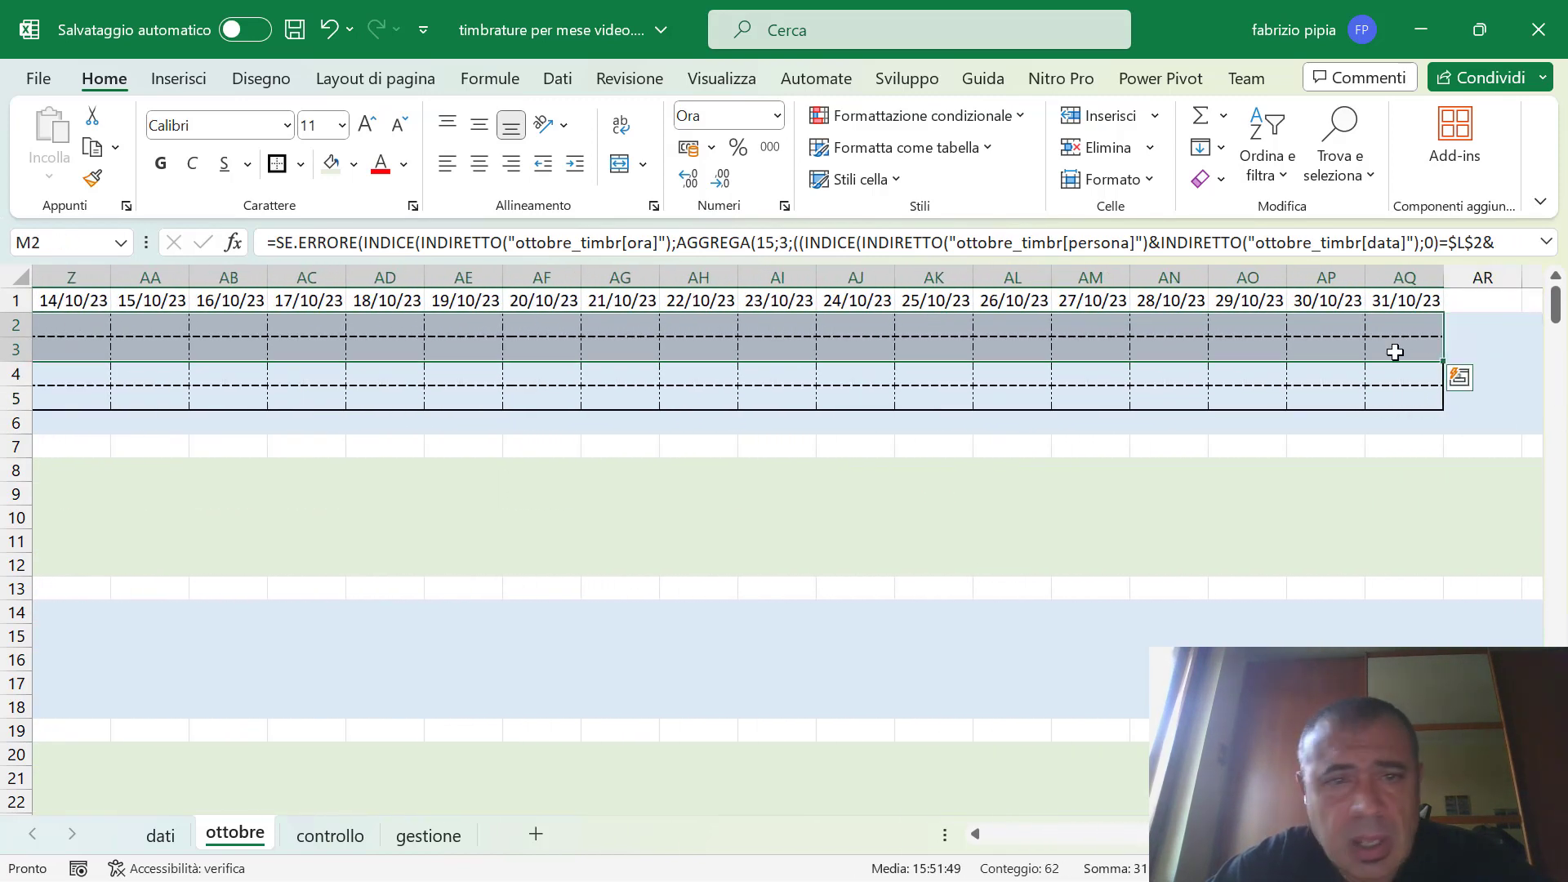
{"action": "left_click_drag", "start_coordinate": [1502, 380], "coordinate": [1397, 350]}
Switch the inner borders of M2:AQ3 to a dotted line style in Formato celle
{"action": "right_click", "coordinate": [434, 325]}
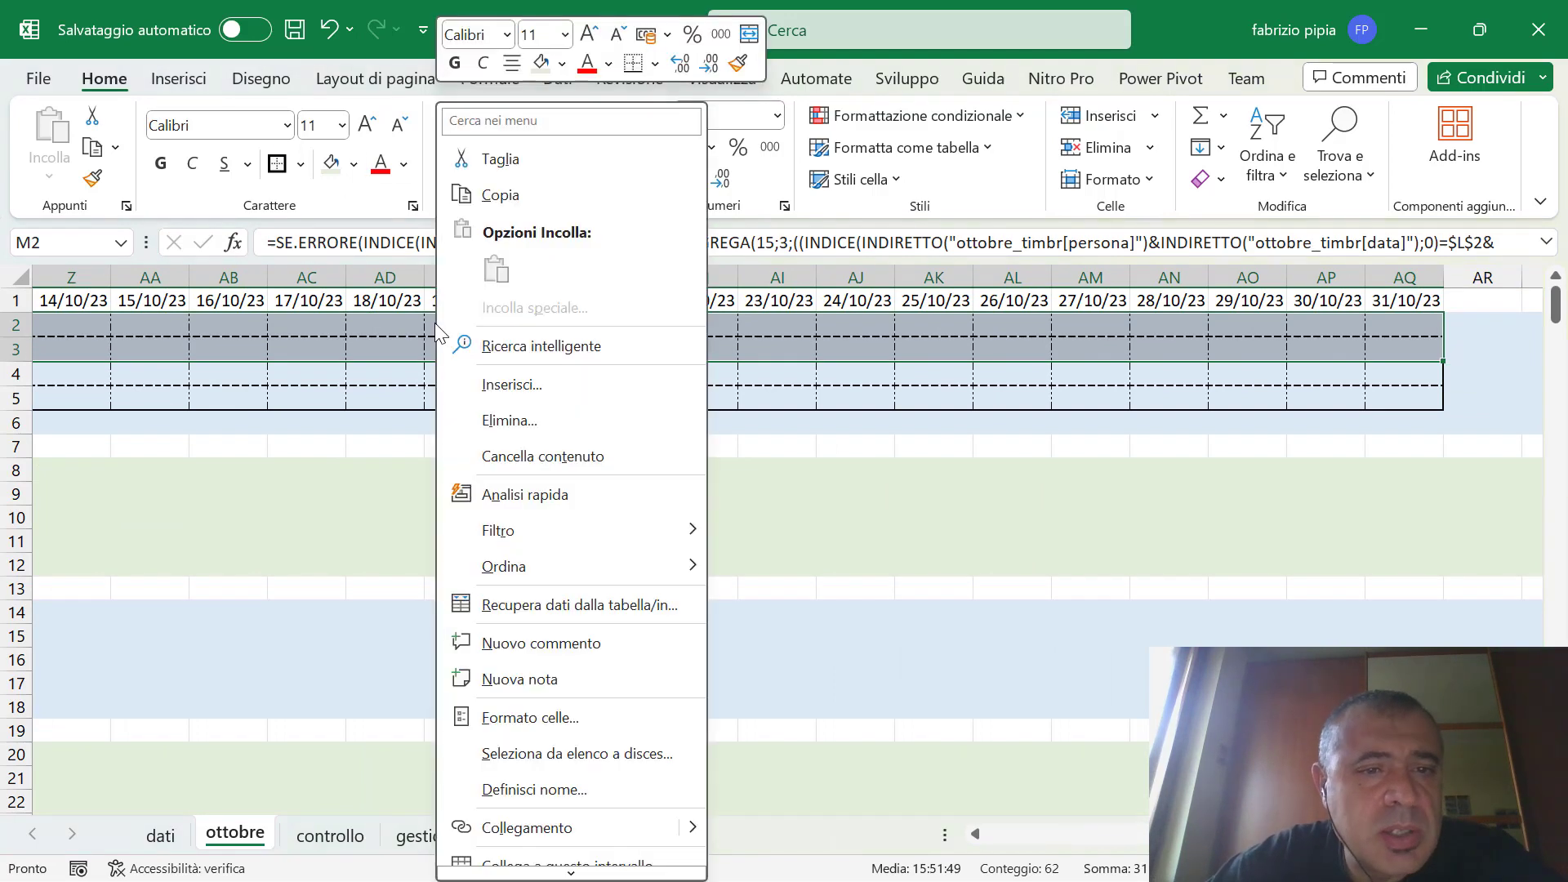
{"action": "left_click", "coordinate": [579, 719]}
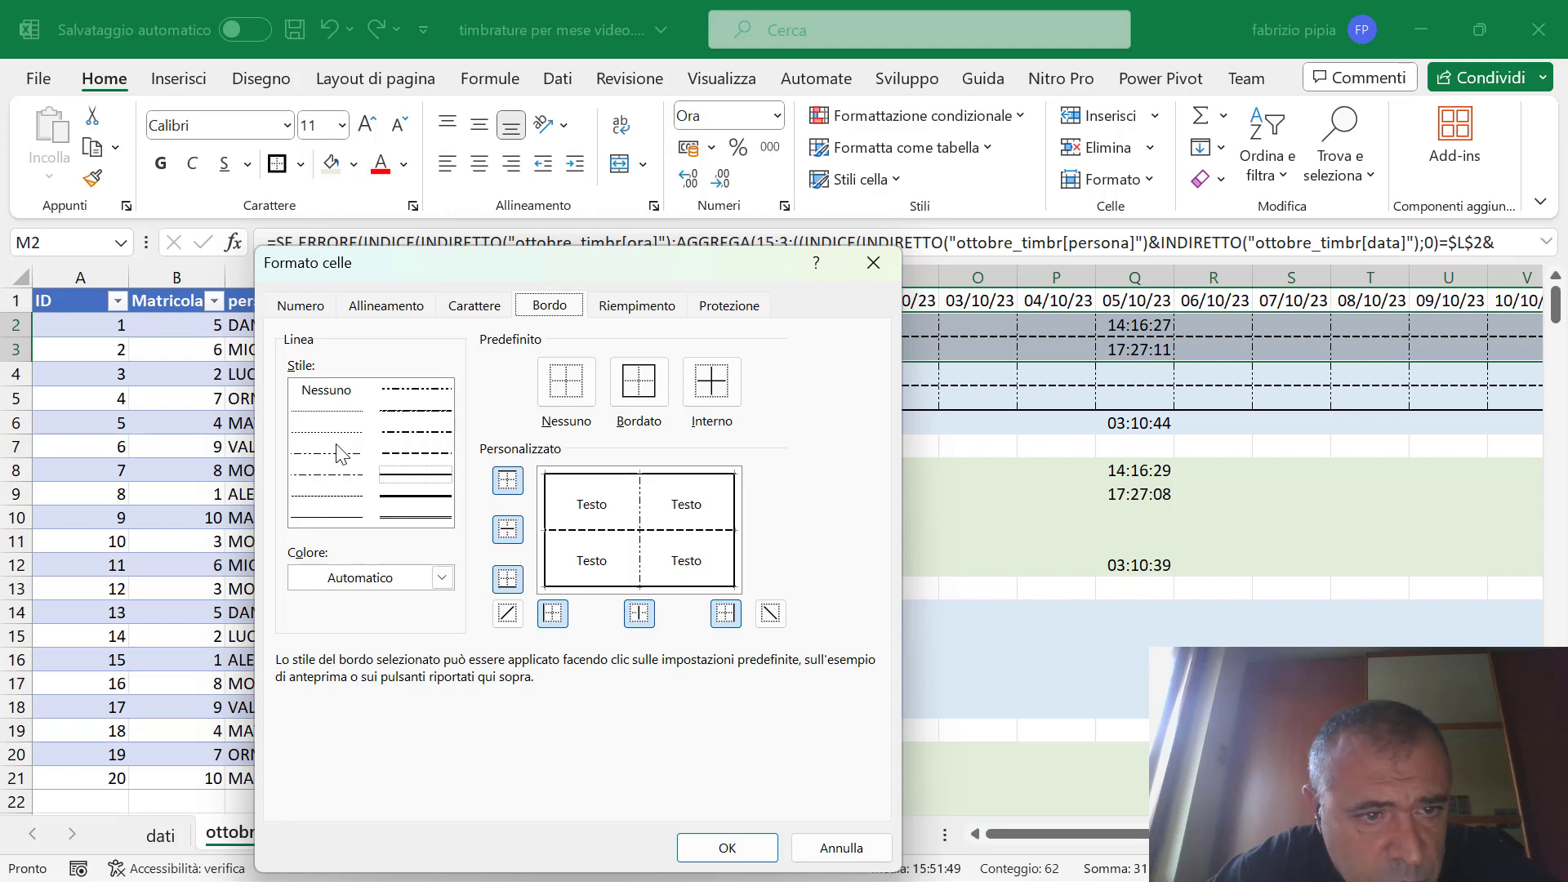
{"action": "left_click", "coordinate": [342, 455]}
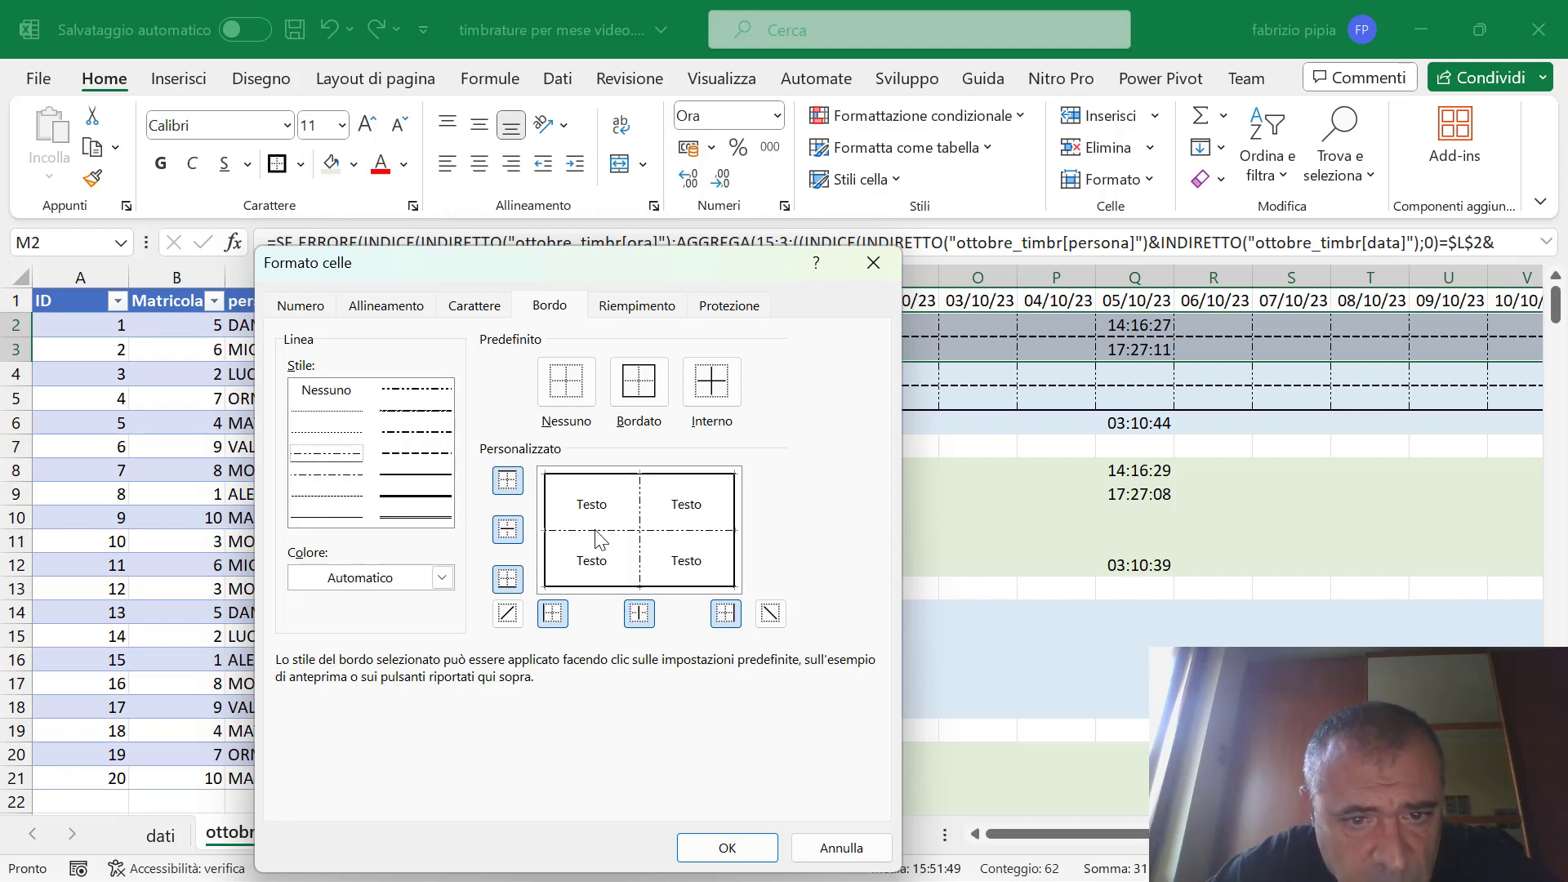
{"action": "left_click", "coordinate": [337, 432]}
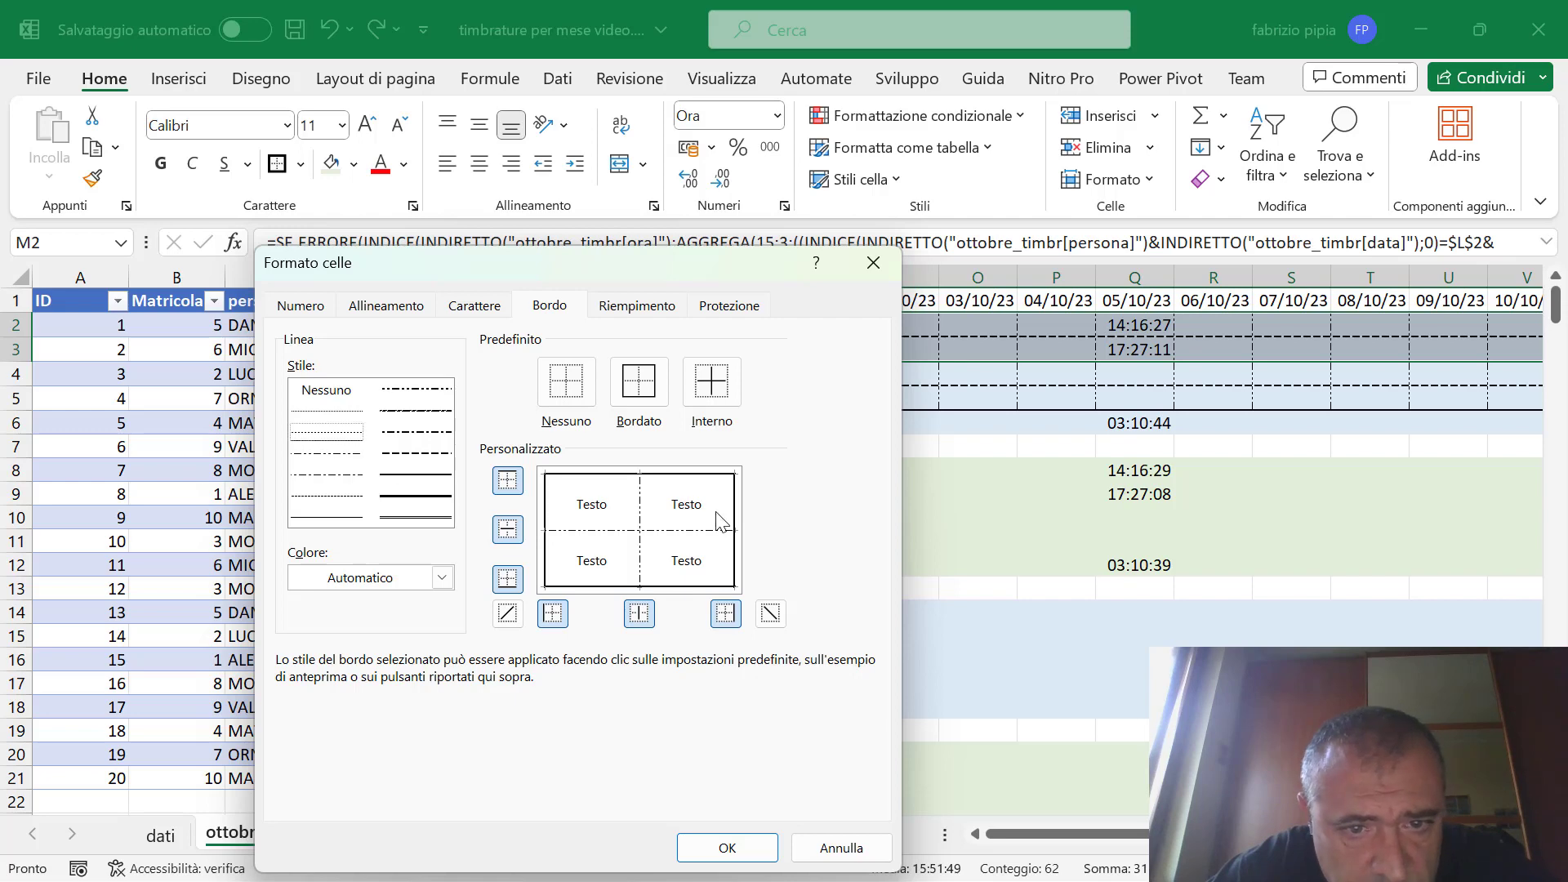
{"action": "left_click", "coordinate": [745, 849]}
{"action": "left_click", "coordinate": [894, 584]}
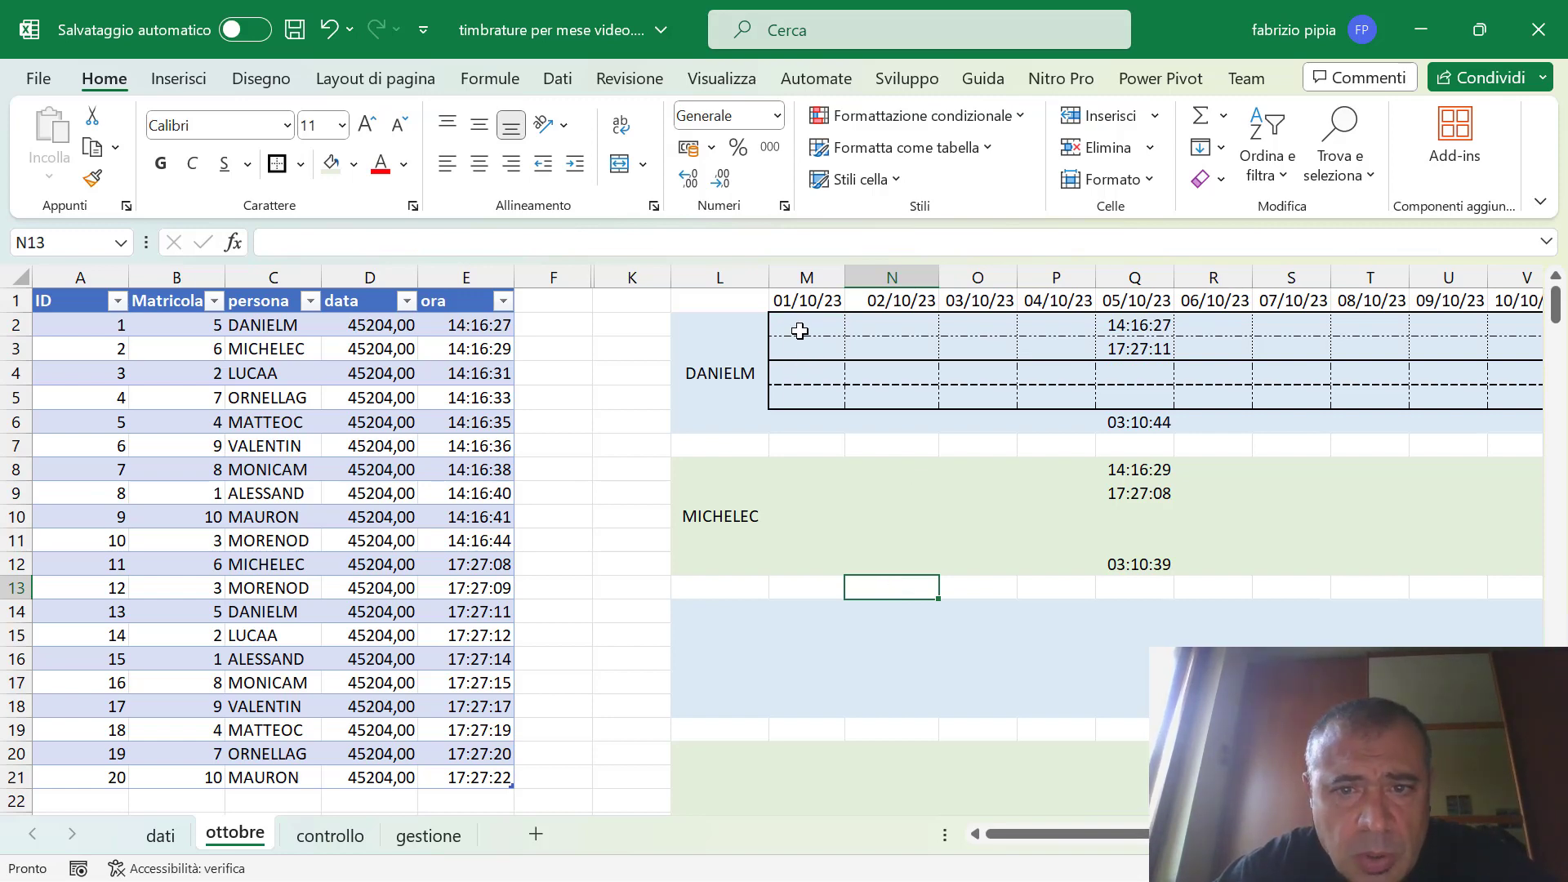
Use Format Painter to copy rows 2–3 formatting of M2:AQ3 onto rows 4–5 starting at M4
{"action": "mouse_move", "coordinate": [800, 326]}
{"action": "left_mouse_down"}
{"action": "mouse_move", "coordinate": [1519, 348]}
{"action": "mouse_move", "coordinate": [1360, 349]}
{"action": "left_mouse_up"}
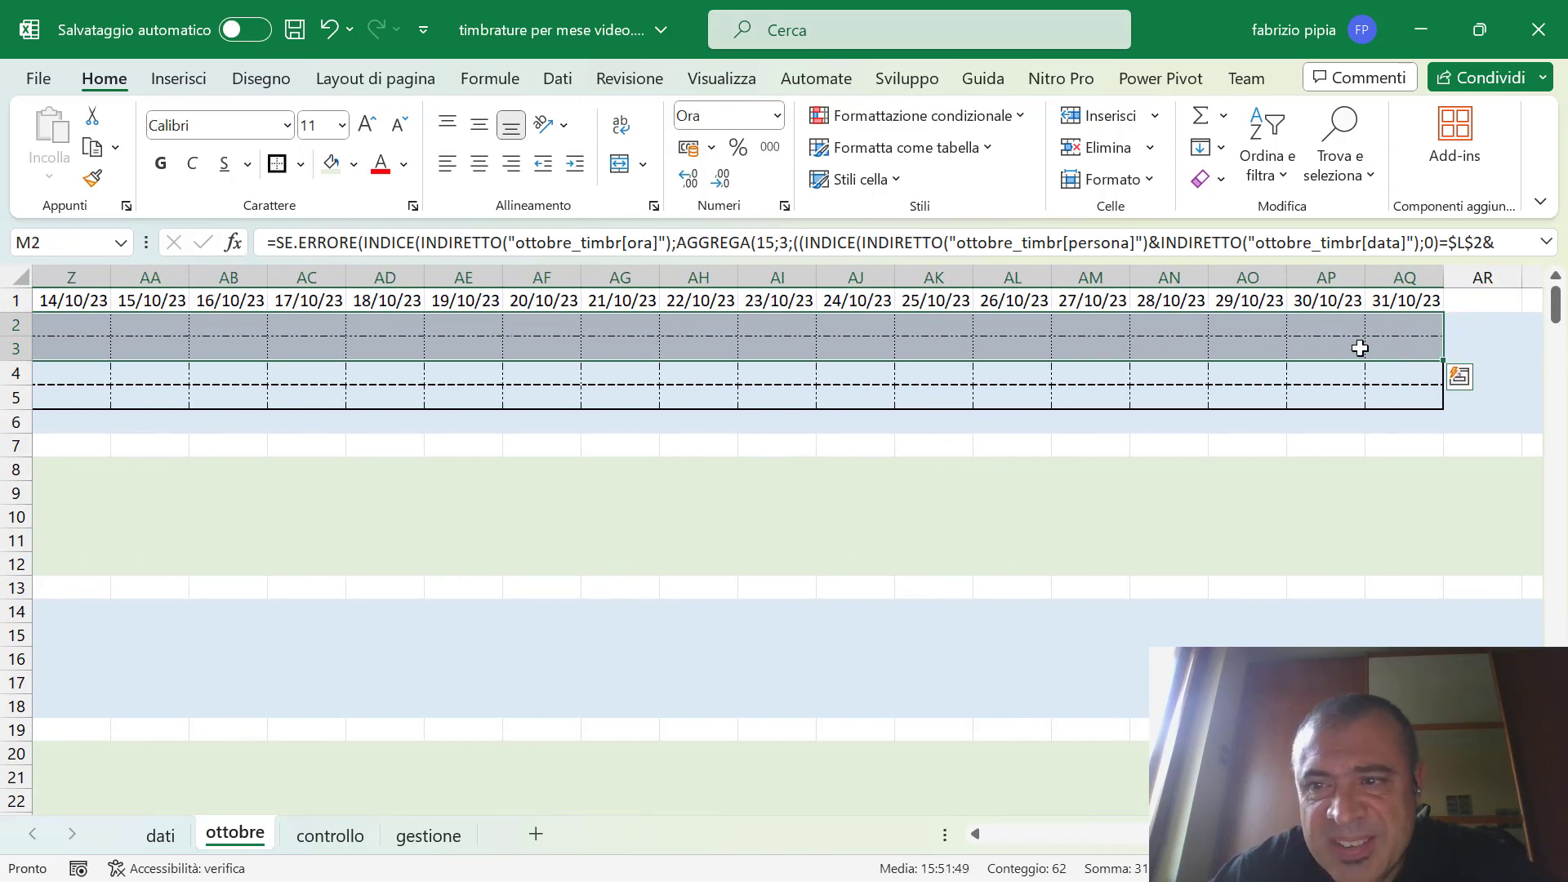
{"action": "left_click", "coordinate": [1360, 349]}
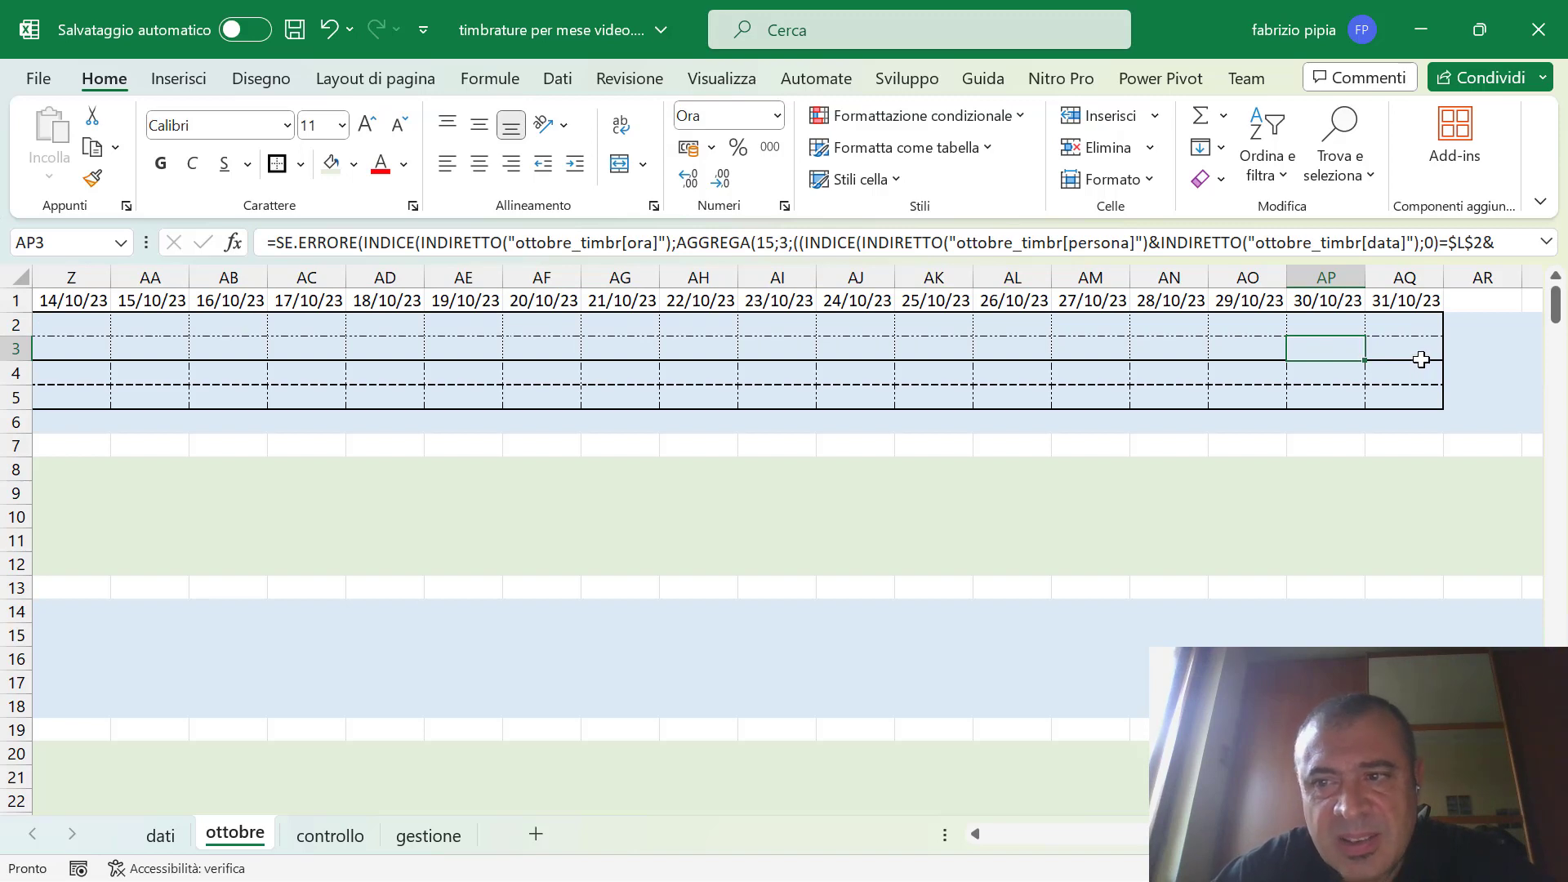
{"action": "left_click_drag", "start_coordinate": [1418, 351], "coordinate": [258, 346]}
{"action": "scroll", "coordinate": [193, 442], "scroll_direction": "left", "scroll_amount": 6}
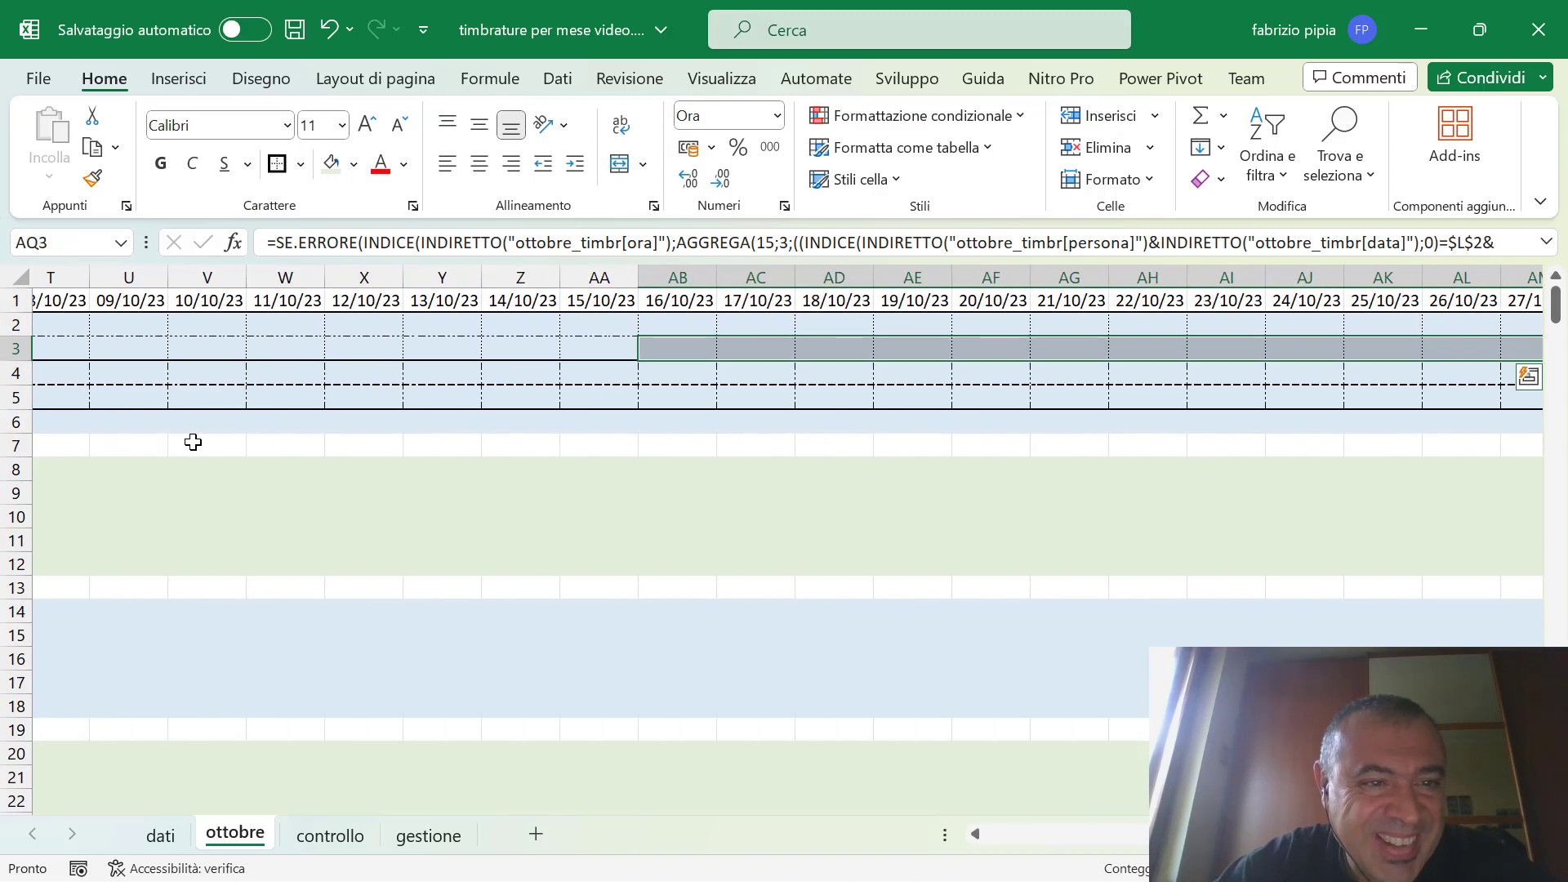
{"action": "scroll", "coordinate": [193, 442], "scroll_direction": "left", "scroll_amount": 8}
{"action": "scroll", "coordinate": [78, 432], "scroll_direction": "right", "scroll_amount": 2}
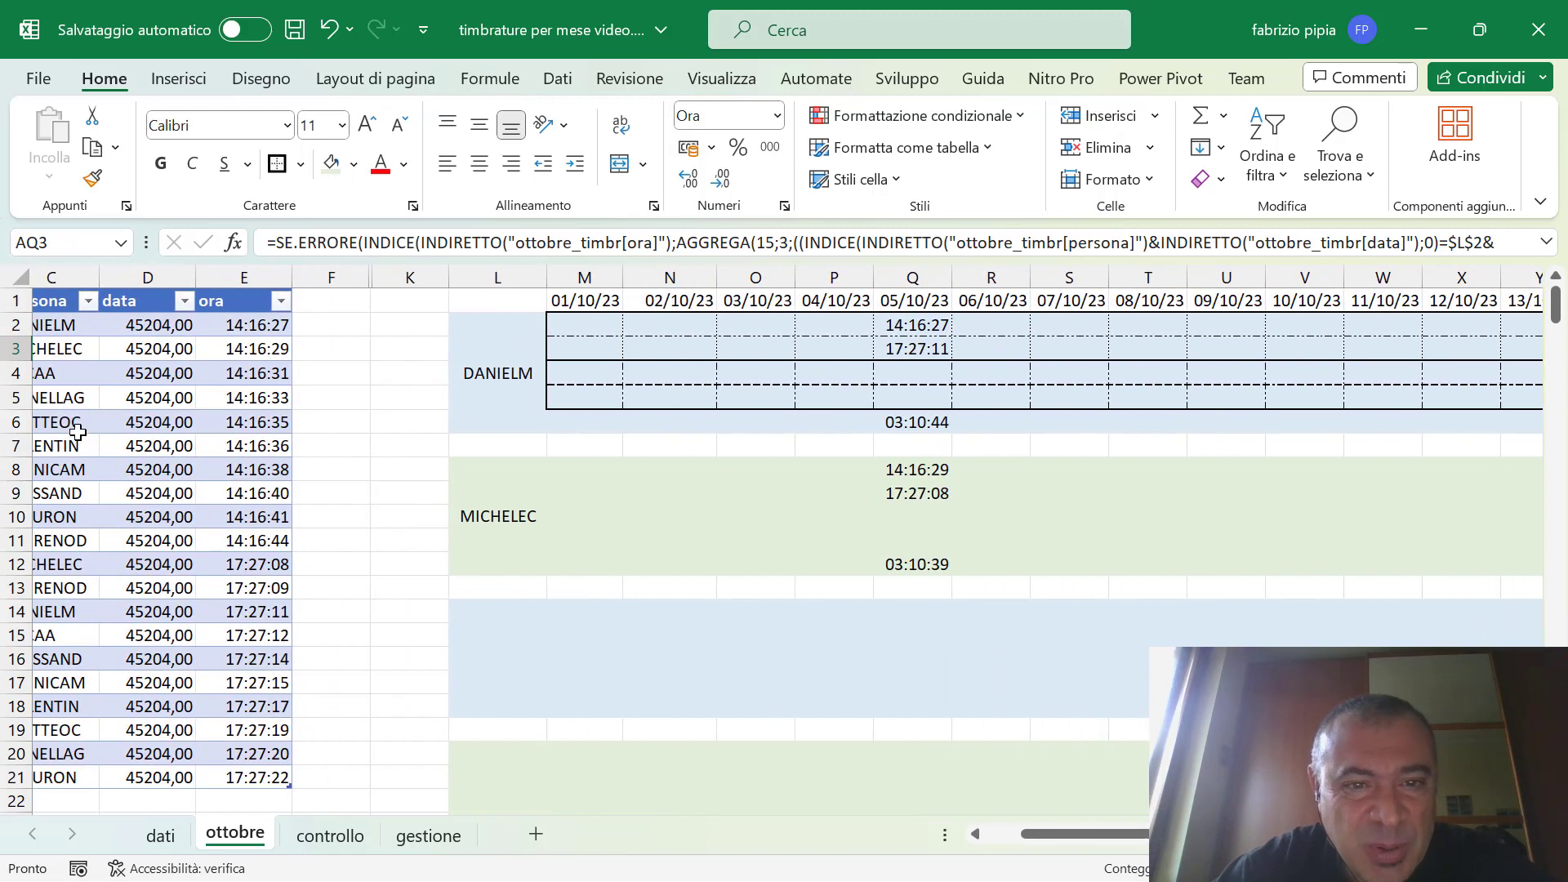
{"action": "mouse_move", "coordinate": [570, 325]}
{"action": "left_mouse_down"}
{"action": "mouse_move", "coordinate": [1285, 361]}
{"action": "mouse_move", "coordinate": [964, 343]}
{"action": "mouse_move", "coordinate": [1562, 418]}
{"action": "mouse_move", "coordinate": [1562, 392]}
{"action": "mouse_move", "coordinate": [1249, 343]}
{"action": "left_mouse_up"}
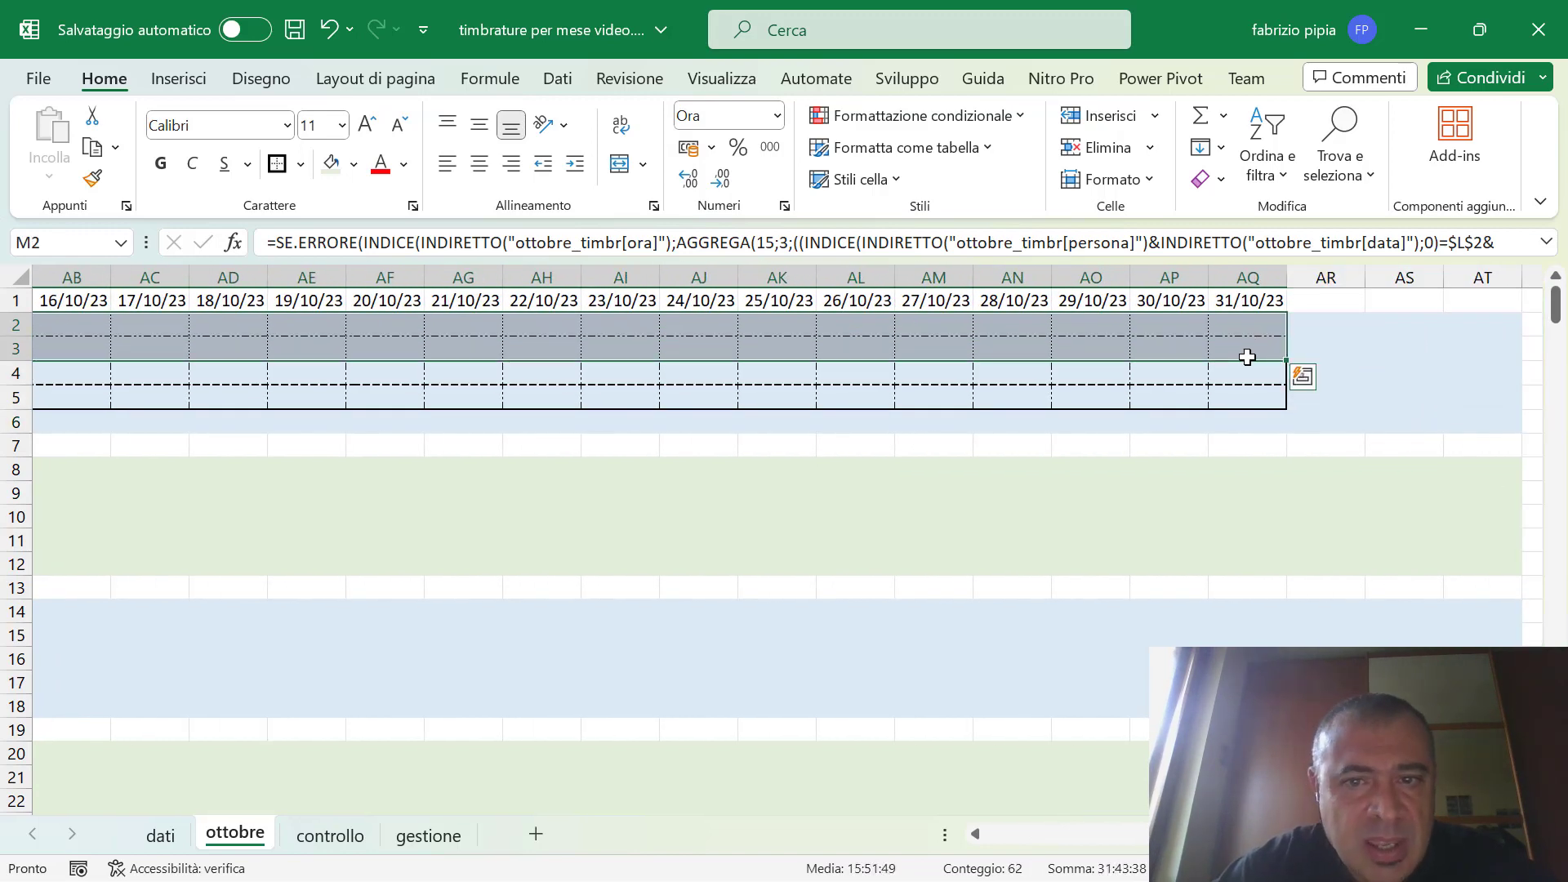
{"action": "left_click", "coordinate": [92, 178]}
{"action": "scroll", "coordinate": [262, 298], "scroll_direction": "left", "scroll_amount": 2}
{"action": "scroll", "coordinate": [261, 298], "scroll_direction": "left", "scroll_amount": 5}
{"action": "scroll", "coordinate": [115, 343], "scroll_direction": "left", "scroll_amount": 2}
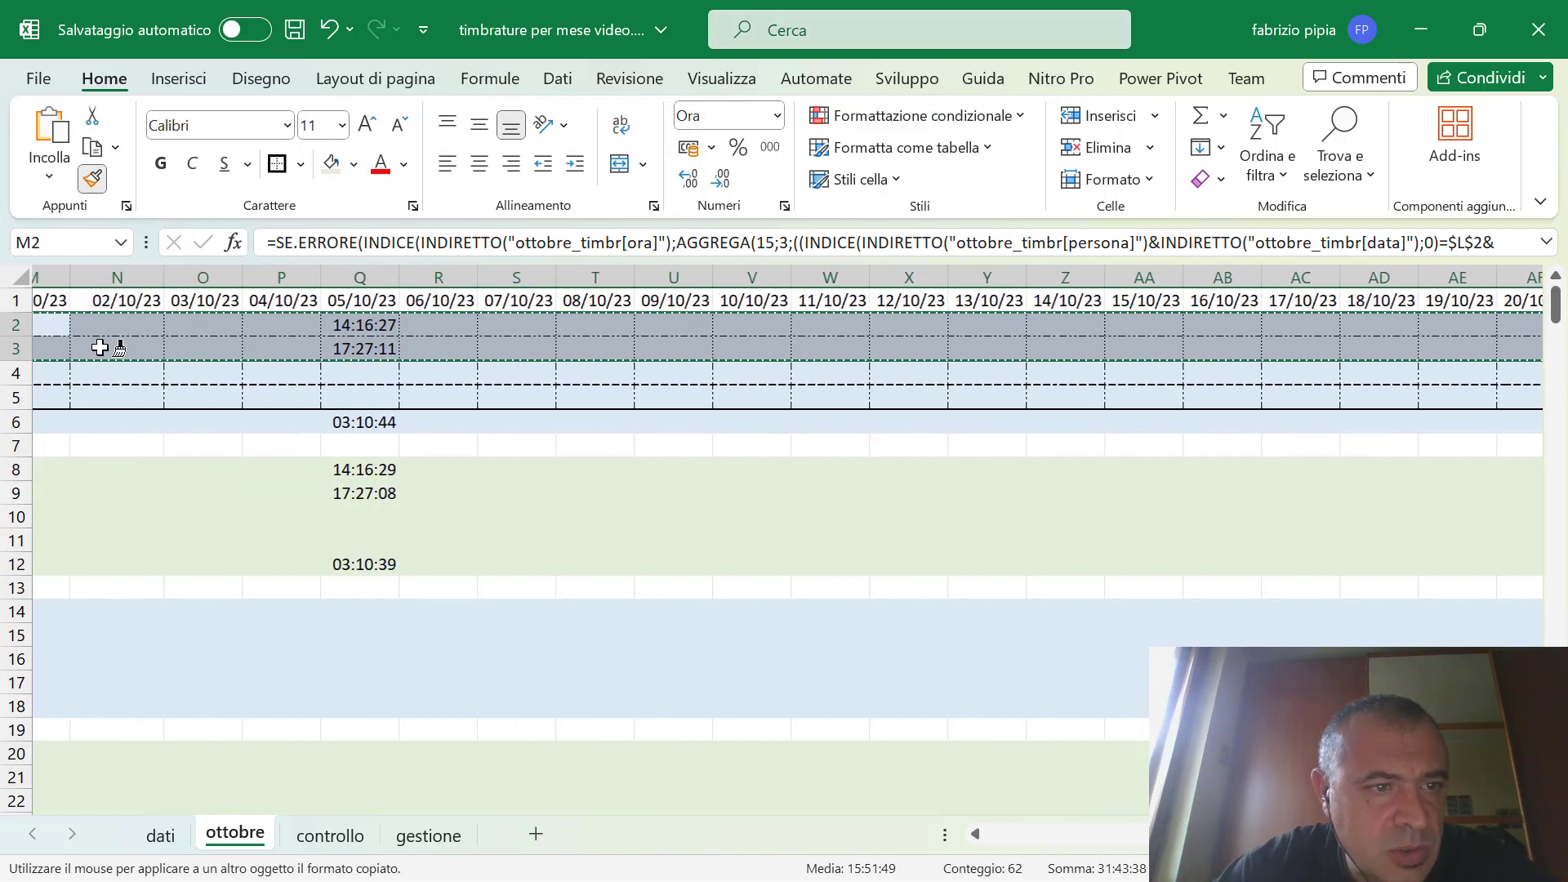
{"action": "scroll", "coordinate": [70, 420], "scroll_direction": "left", "scroll_amount": 4}
{"action": "scroll", "coordinate": [308, 374], "scroll_direction": "left", "scroll_amount": 3}
{"action": "scroll", "coordinate": [482, 387], "scroll_direction": "left", "scroll_amount": 1}
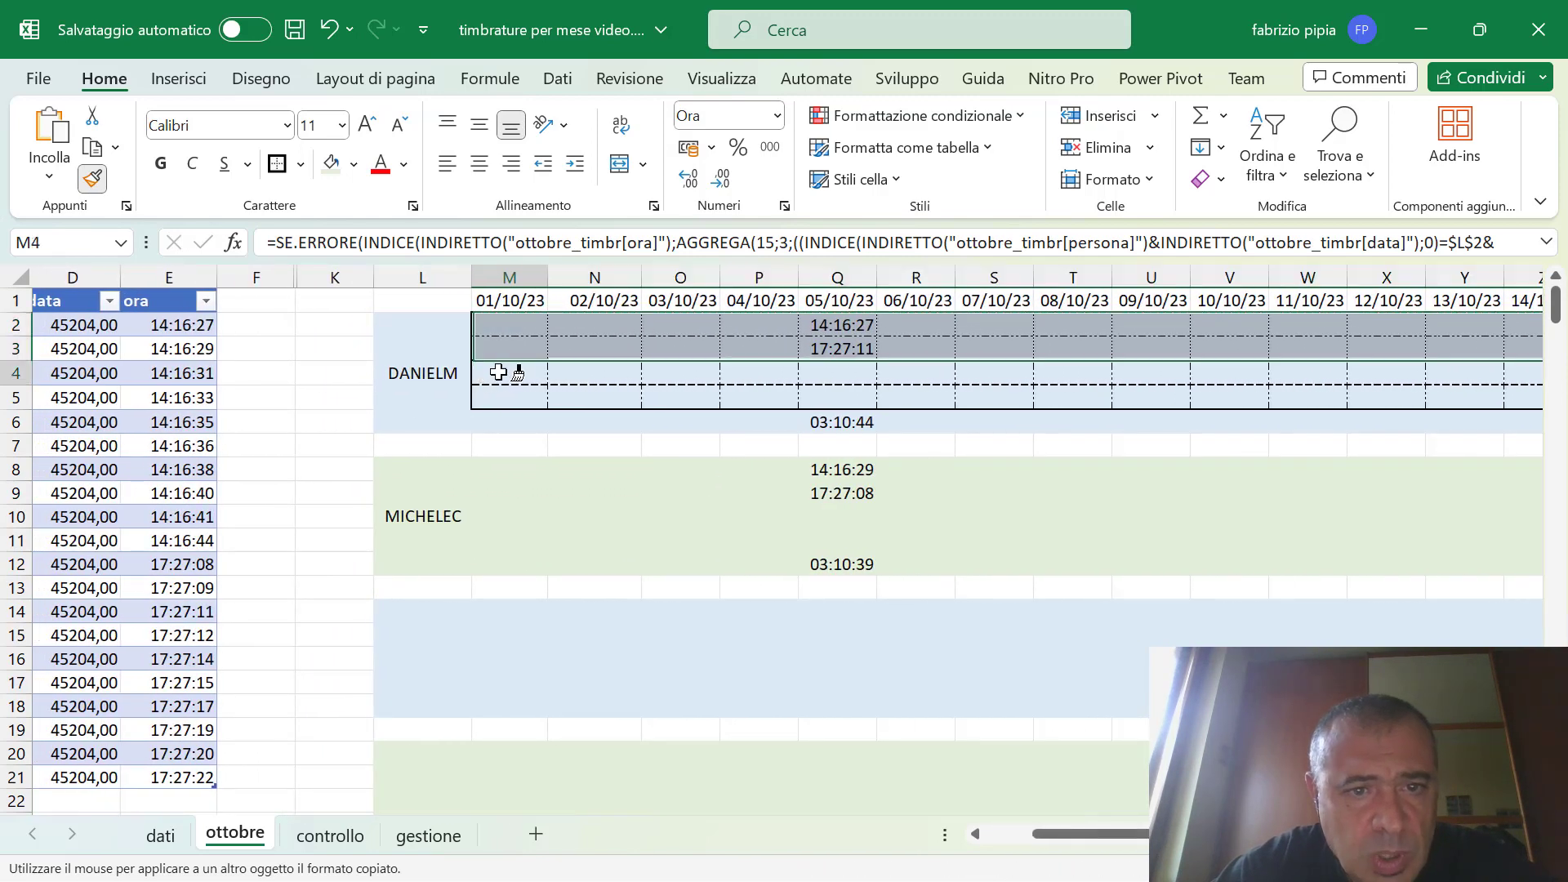
{"action": "left_click", "coordinate": [498, 372]}
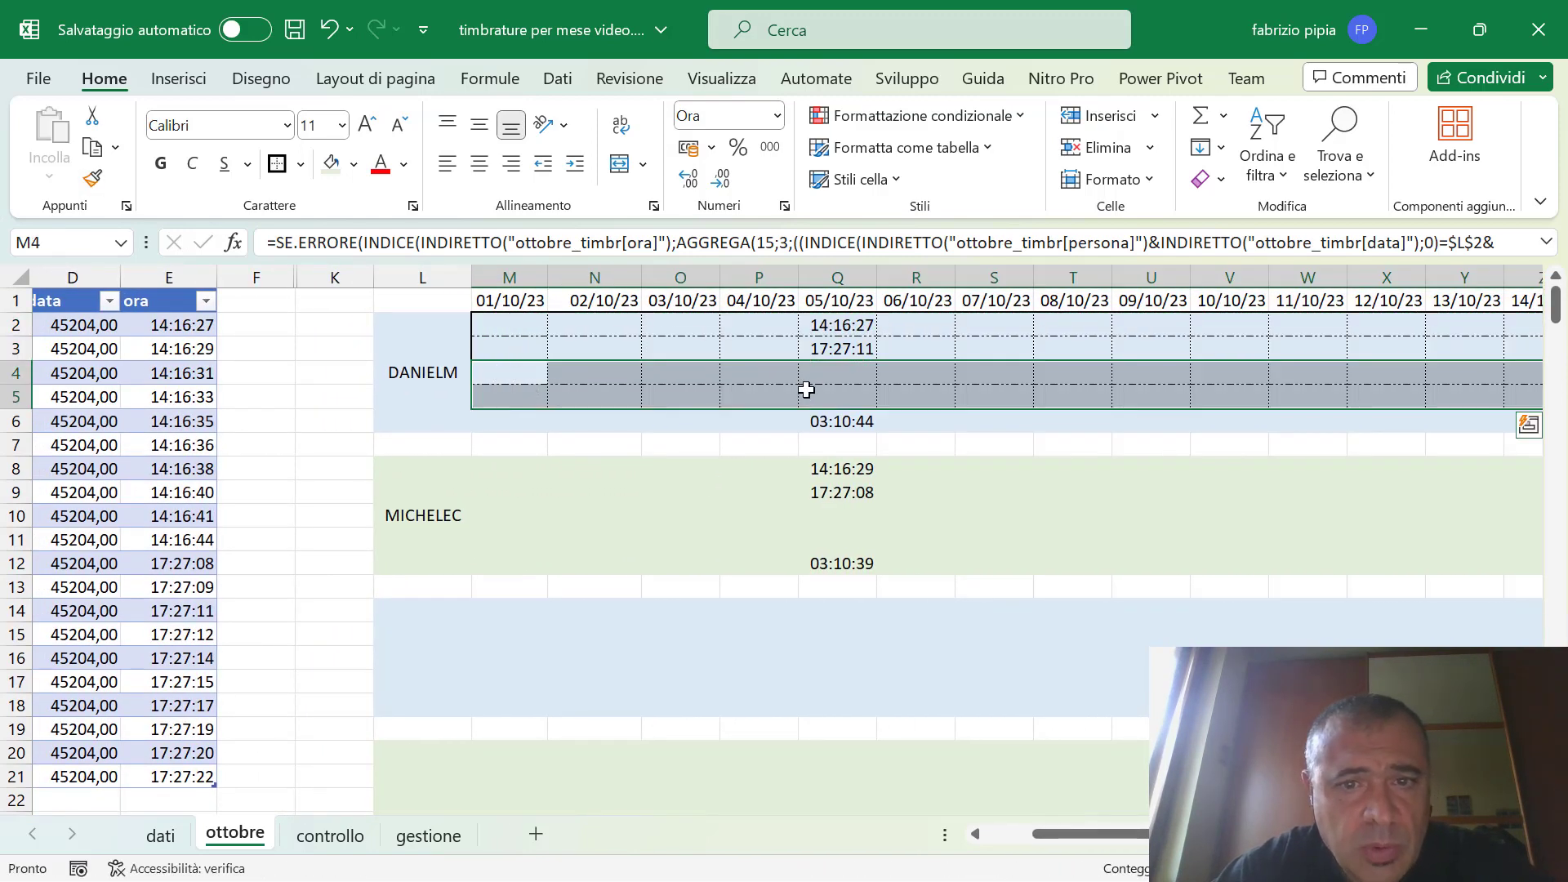
{"action": "right_click", "coordinate": [658, 395]}
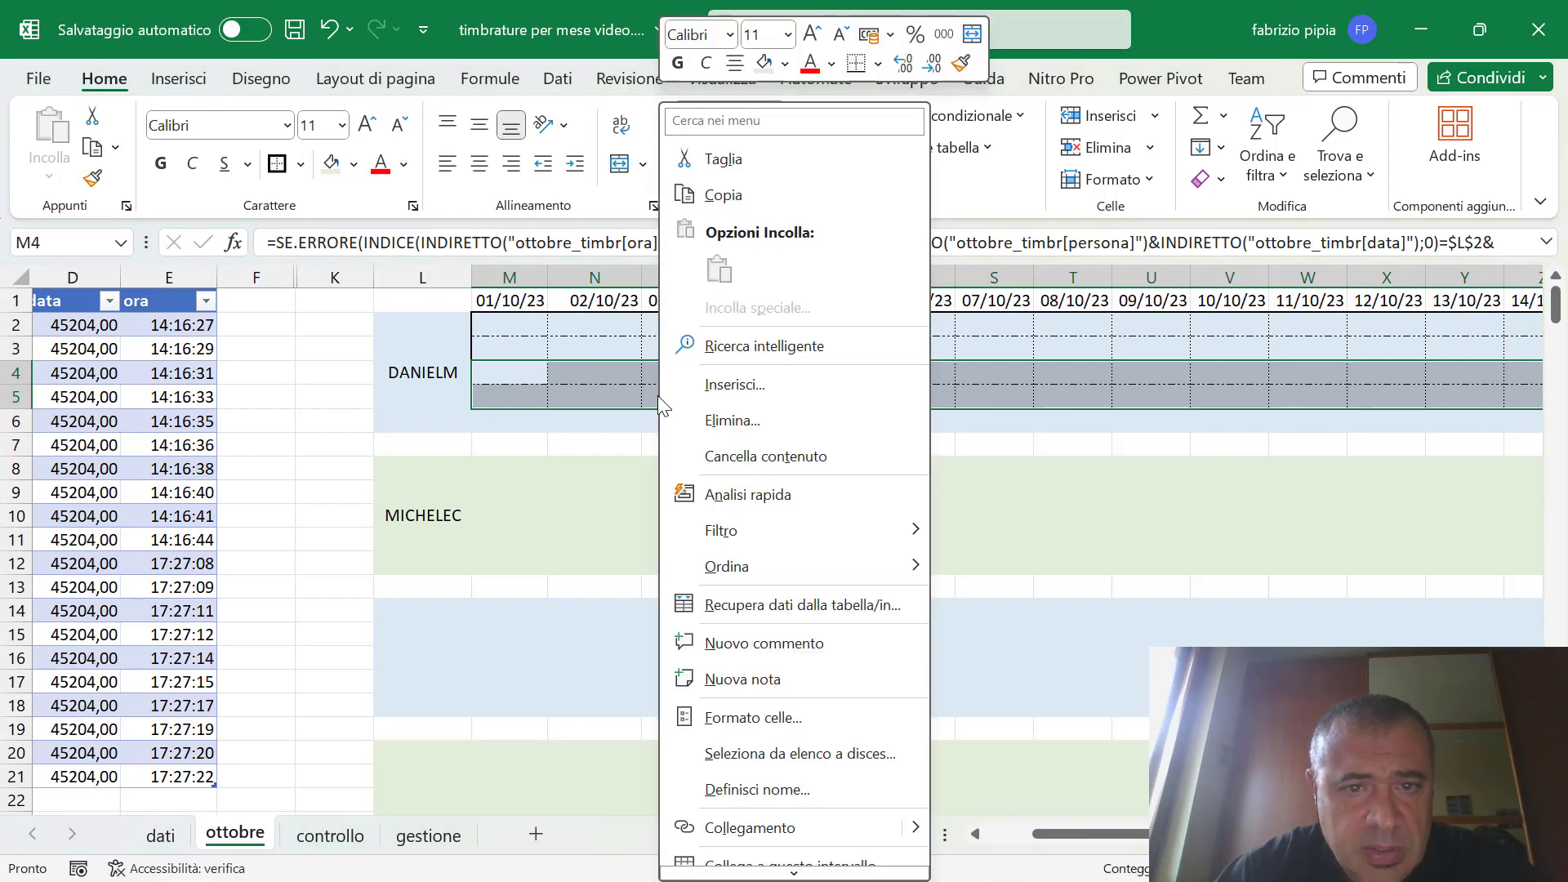
{"action": "left_click", "coordinate": [752, 717]}
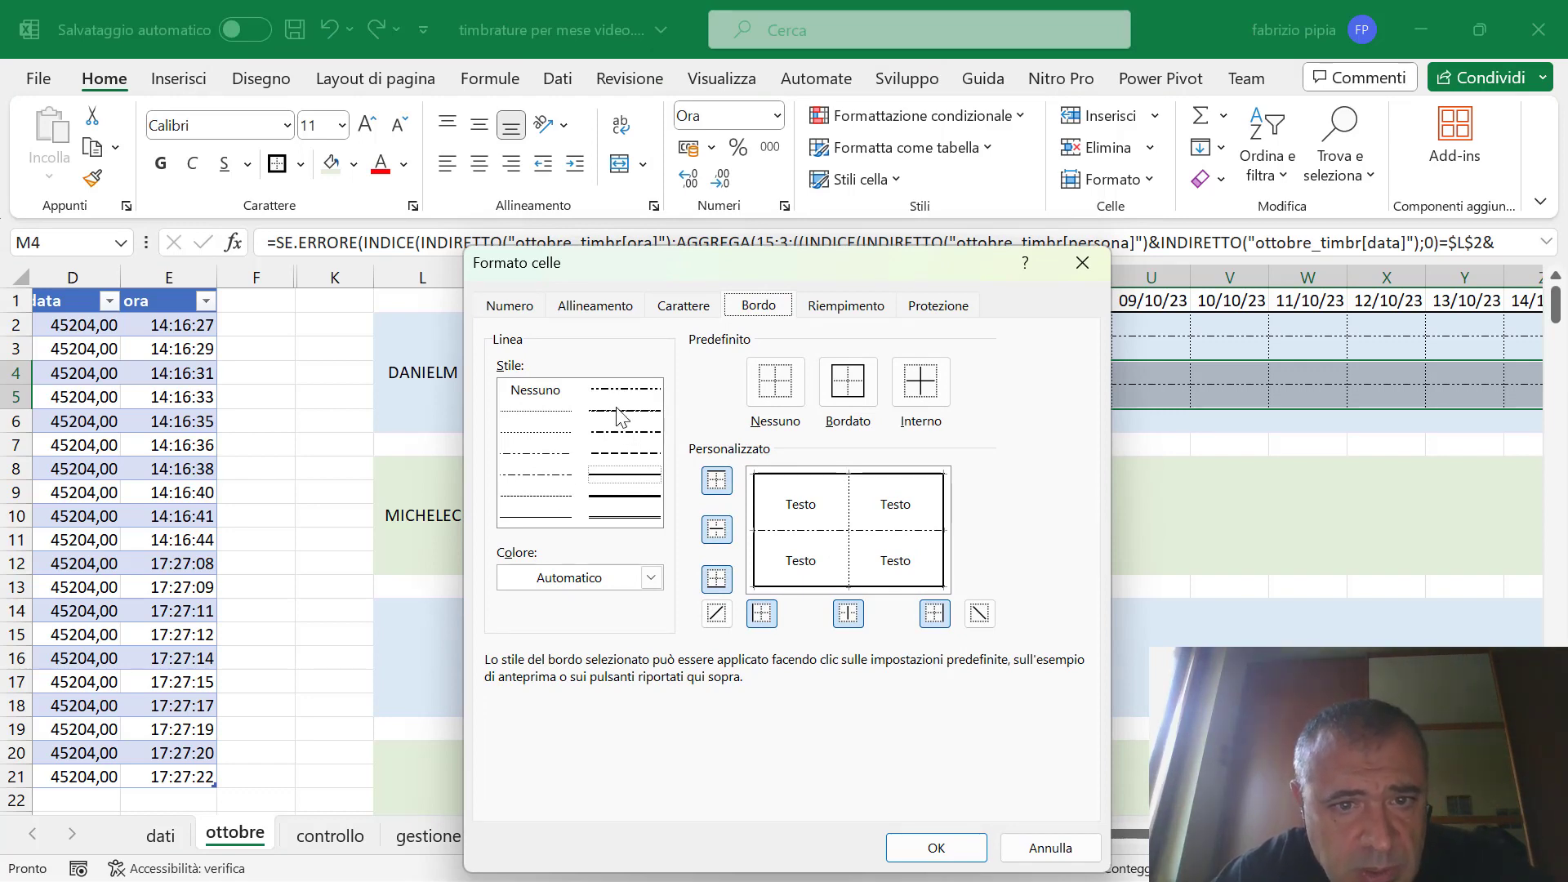
{"action": "left_click", "coordinate": [636, 391]}
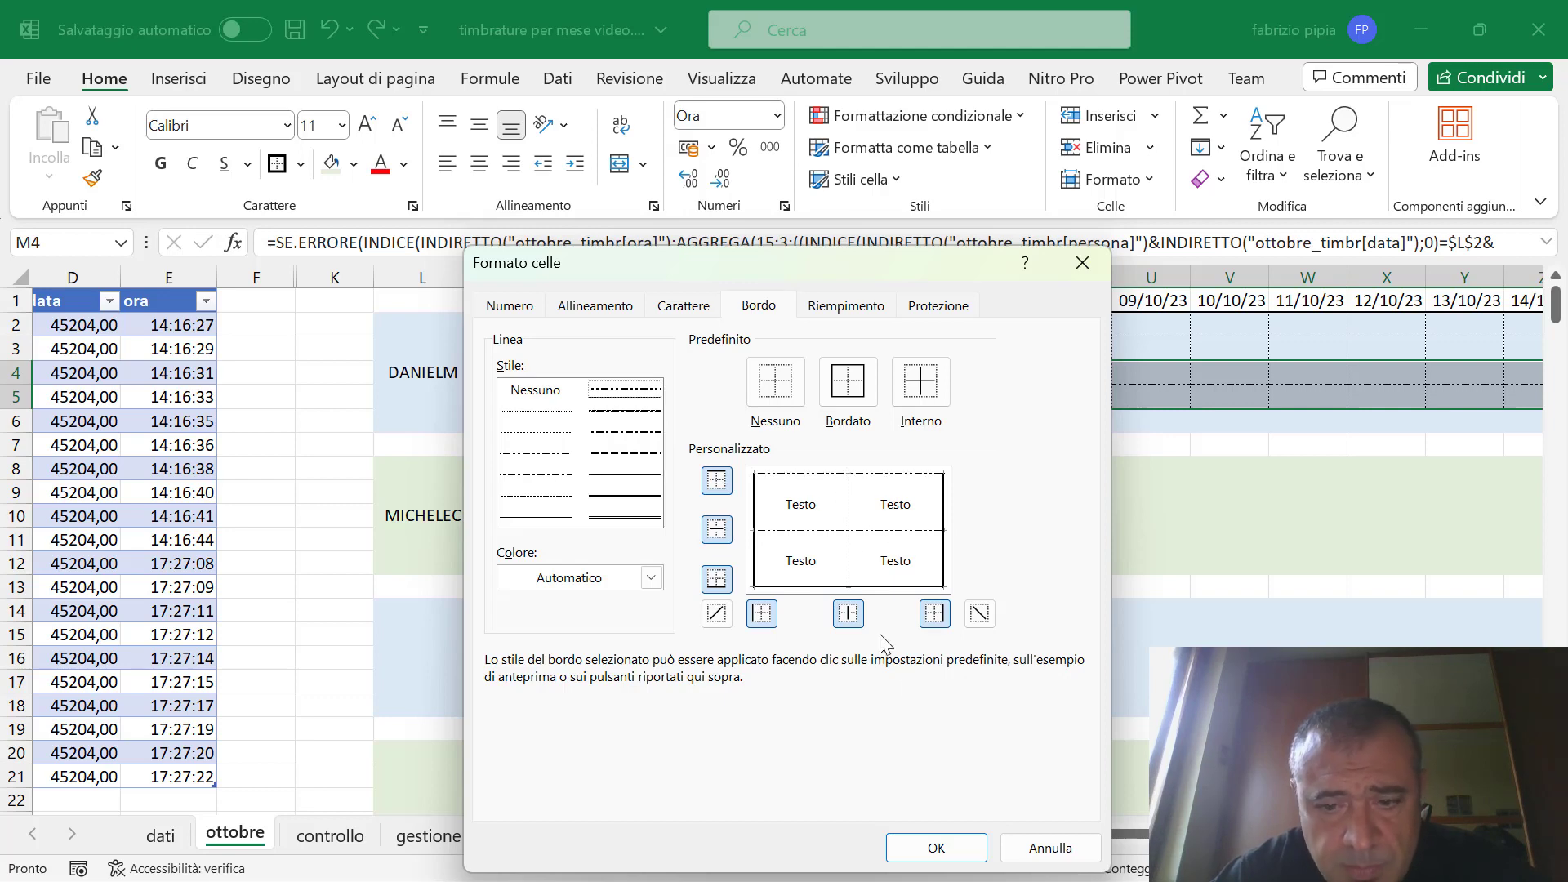
{"action": "left_click", "coordinate": [927, 847]}
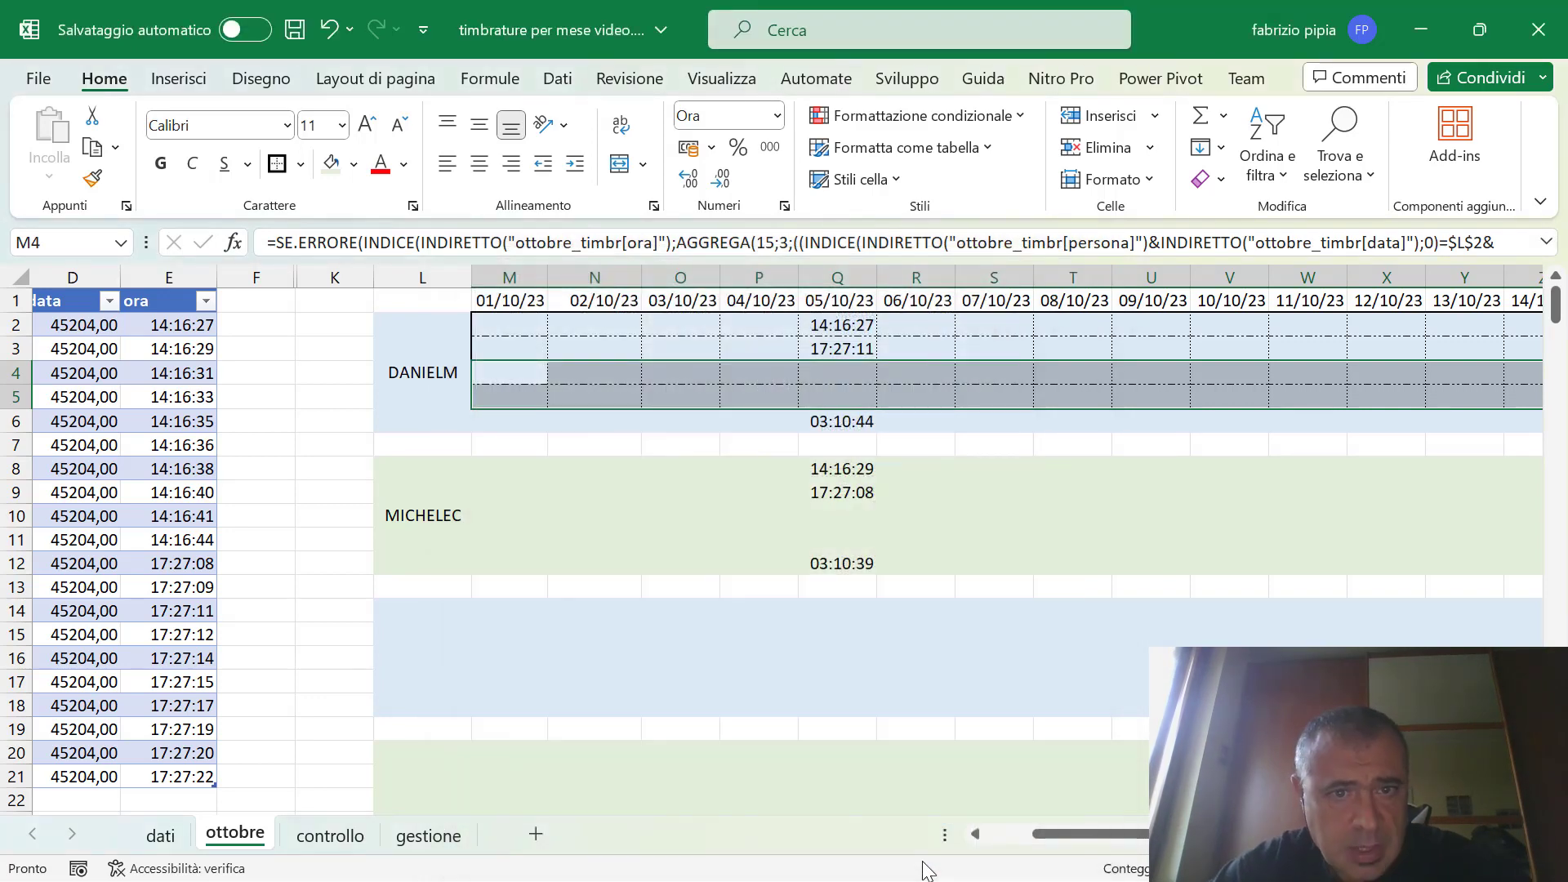
Fill the M6 daily total formula right along row 6 to column AQ (31/10/23)
{"action": "left_click", "coordinate": [1169, 541]}
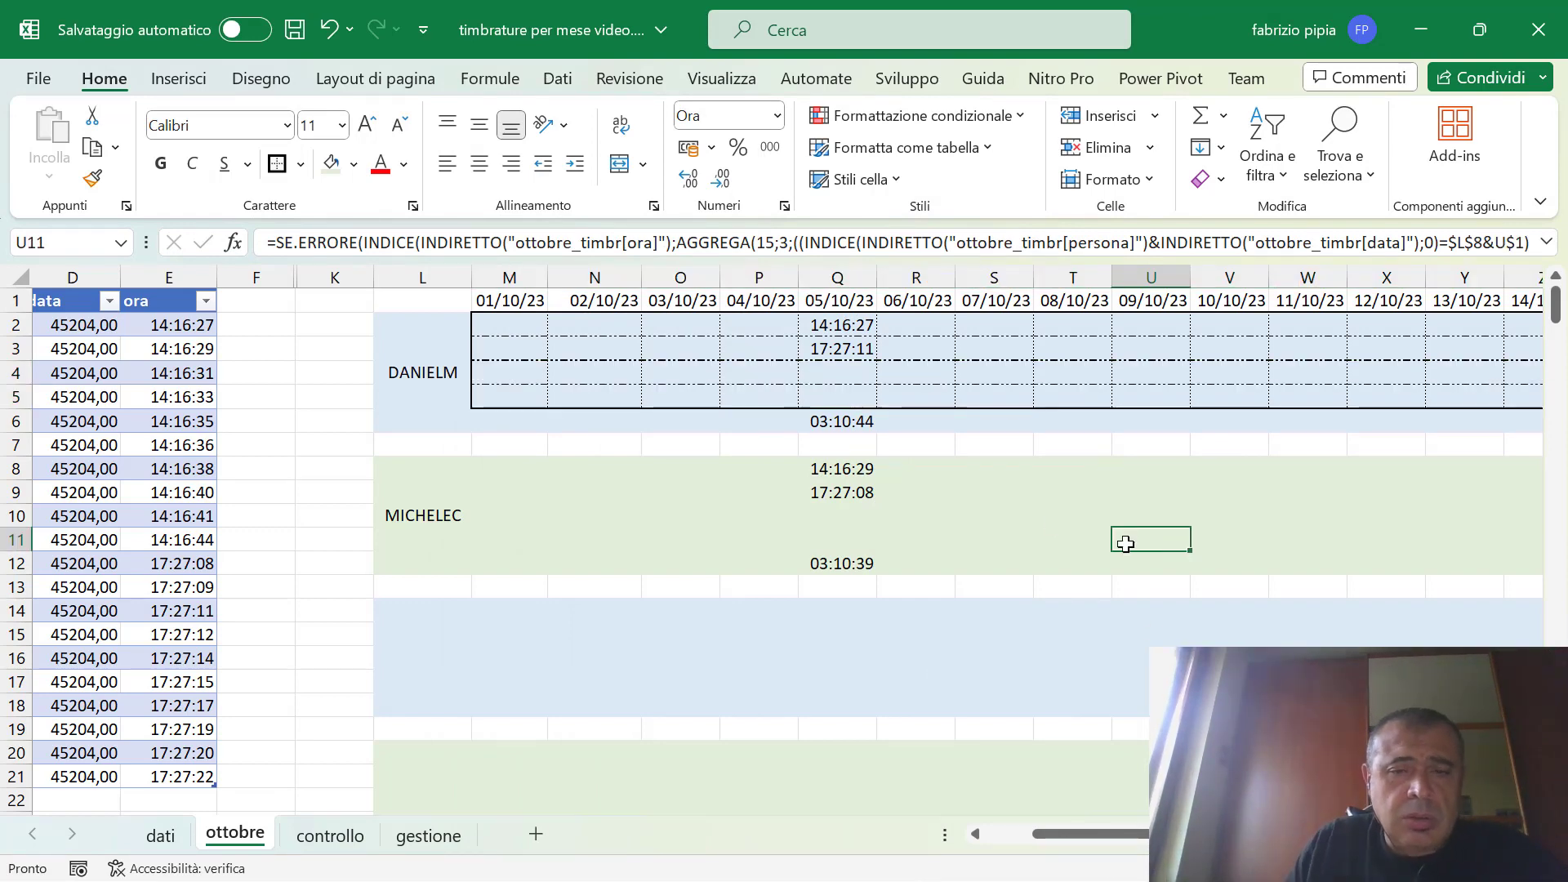
{"action": "left_click", "coordinate": [519, 420]}
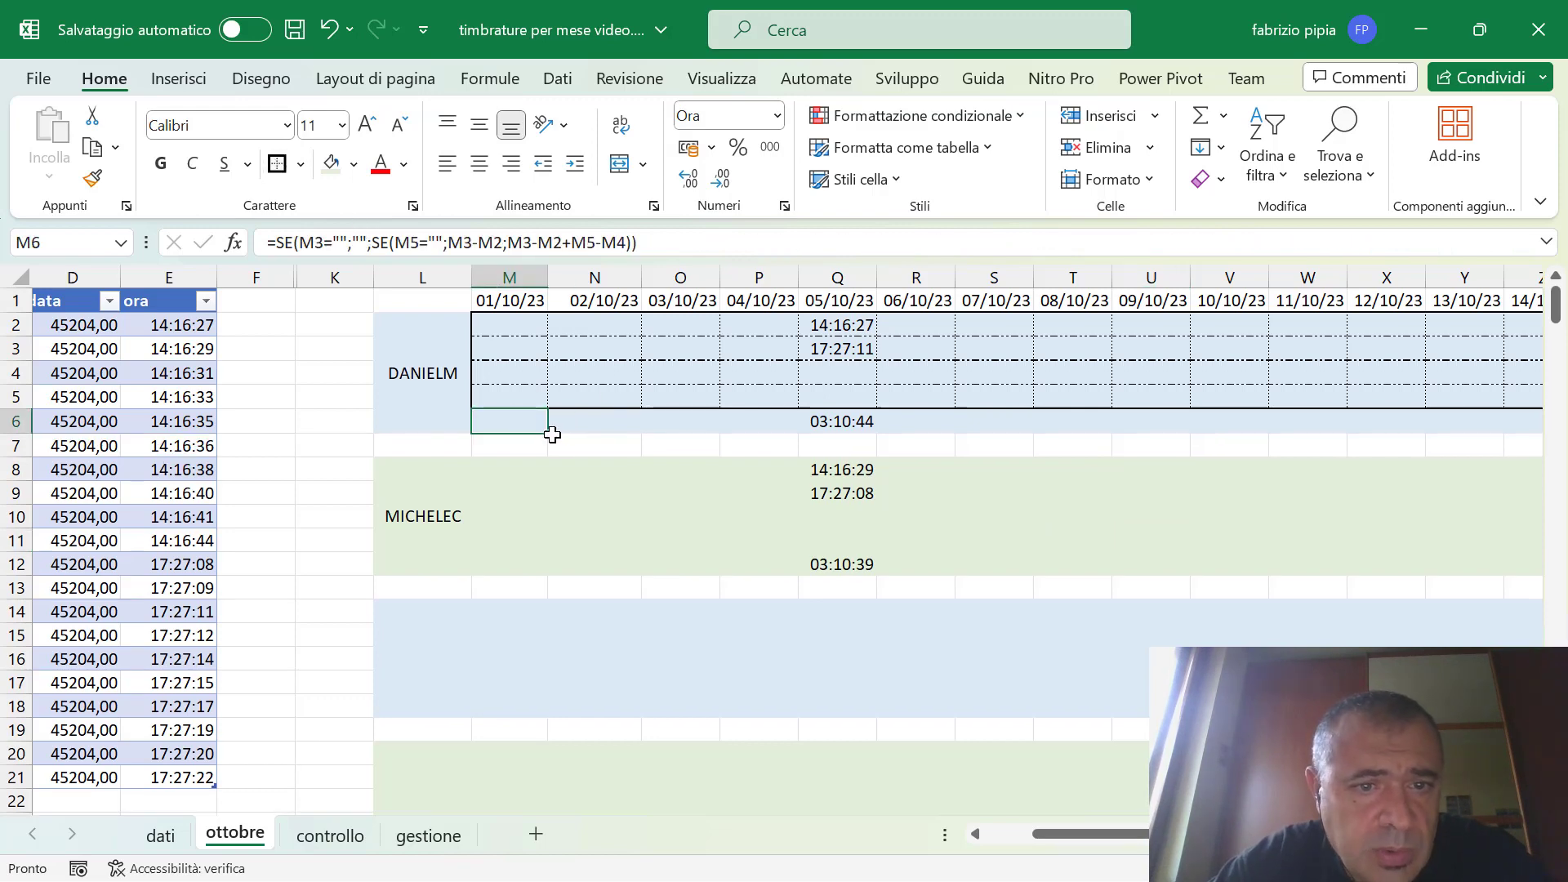
{"action": "left_click_drag", "start_coordinate": [549, 436], "coordinate": [1419, 457]}
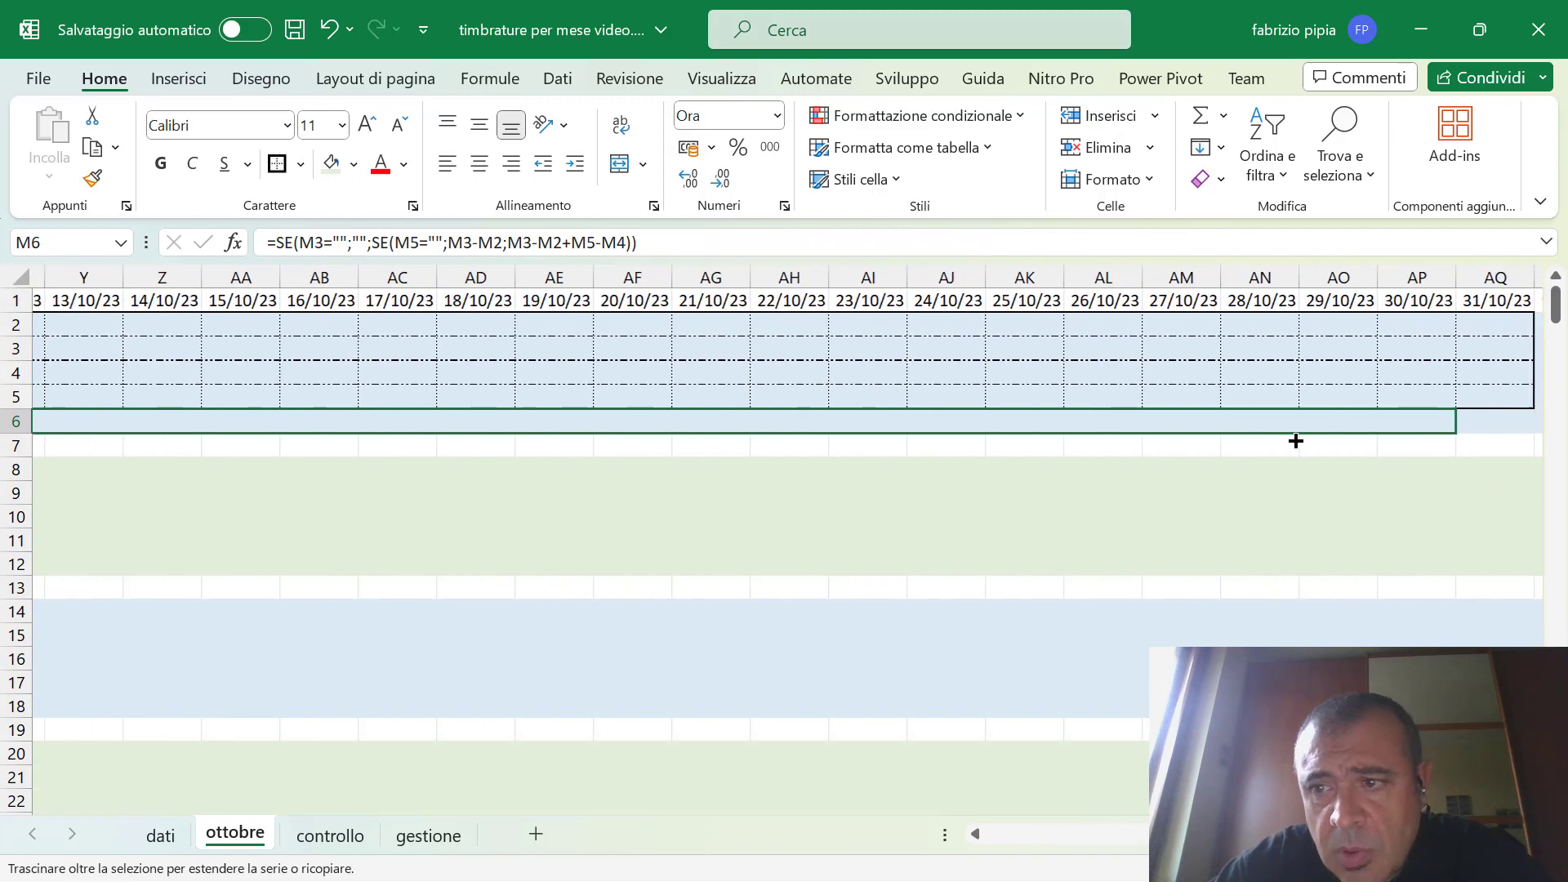
{"action": "left_click_drag", "start_coordinate": [1419, 458], "coordinate": [1202, 446]}
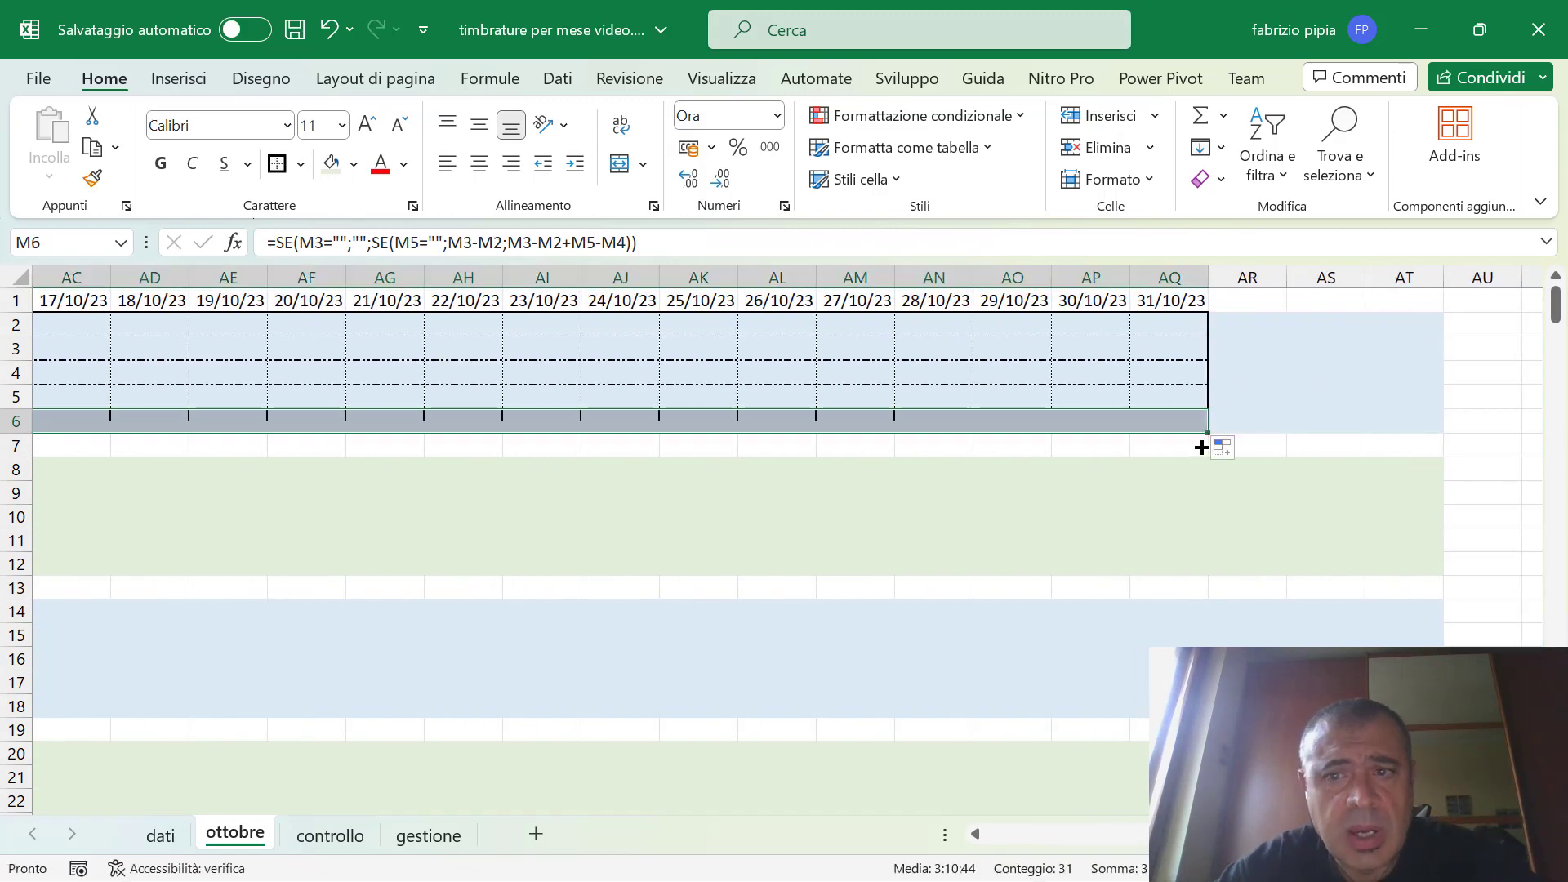
{"action": "left_click", "coordinate": [852, 543]}
{"action": "scroll", "coordinate": [588, 567], "scroll_direction": "left", "scroll_amount": 5}
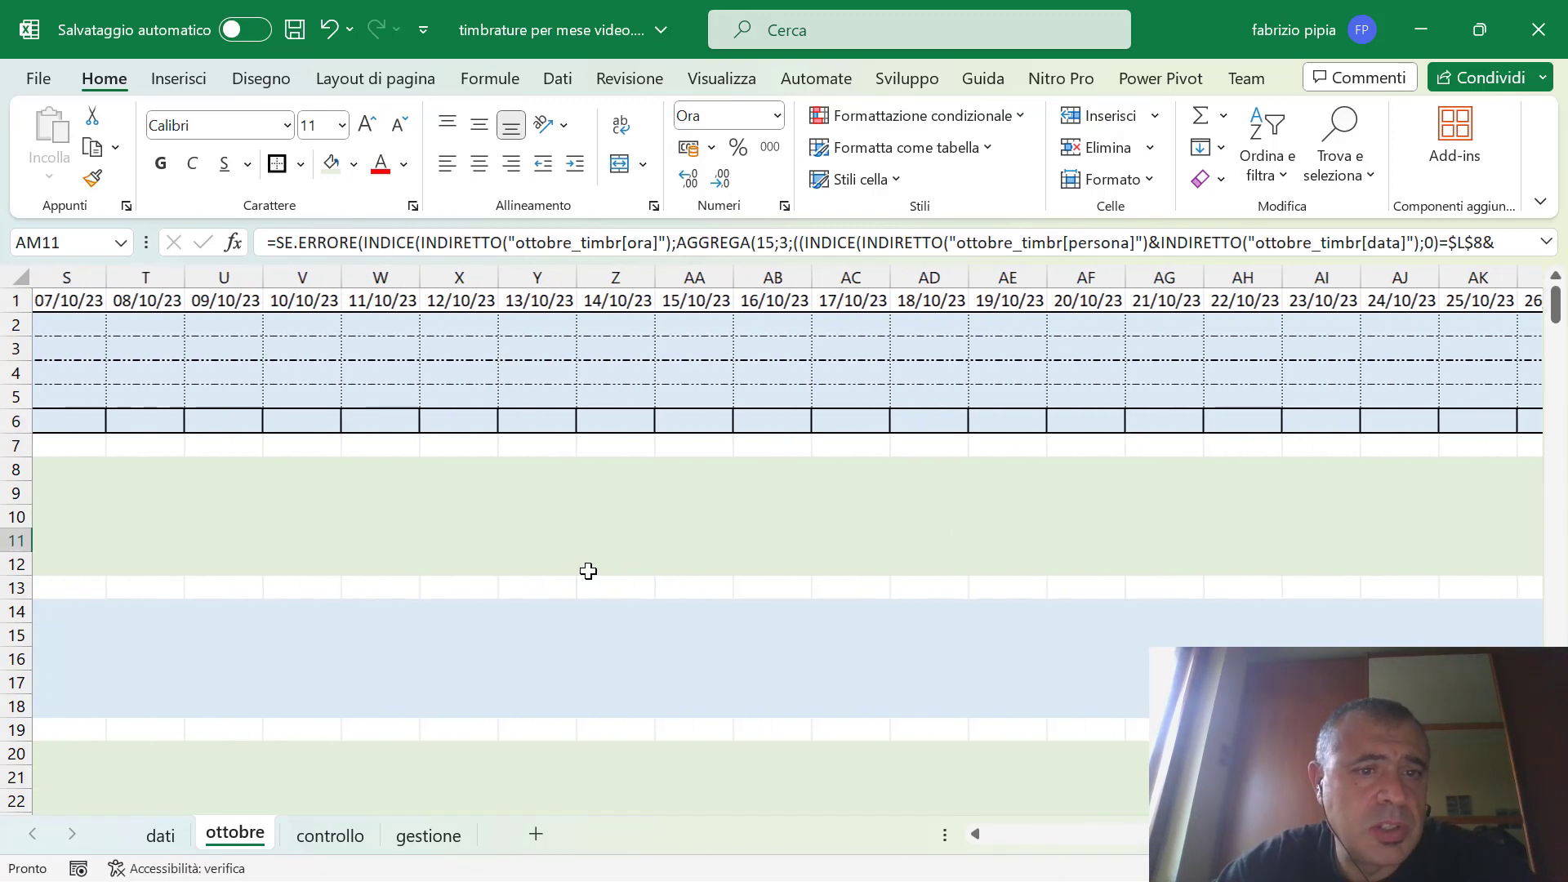
{"action": "scroll", "coordinate": [588, 567], "scroll_direction": "left", "scroll_amount": 5}
{"action": "scroll", "coordinate": [588, 571], "scroll_direction": "left", "scroll_amount": 5}
{"action": "scroll", "coordinate": [826, 526], "scroll_direction": "left", "scroll_amount": 3}
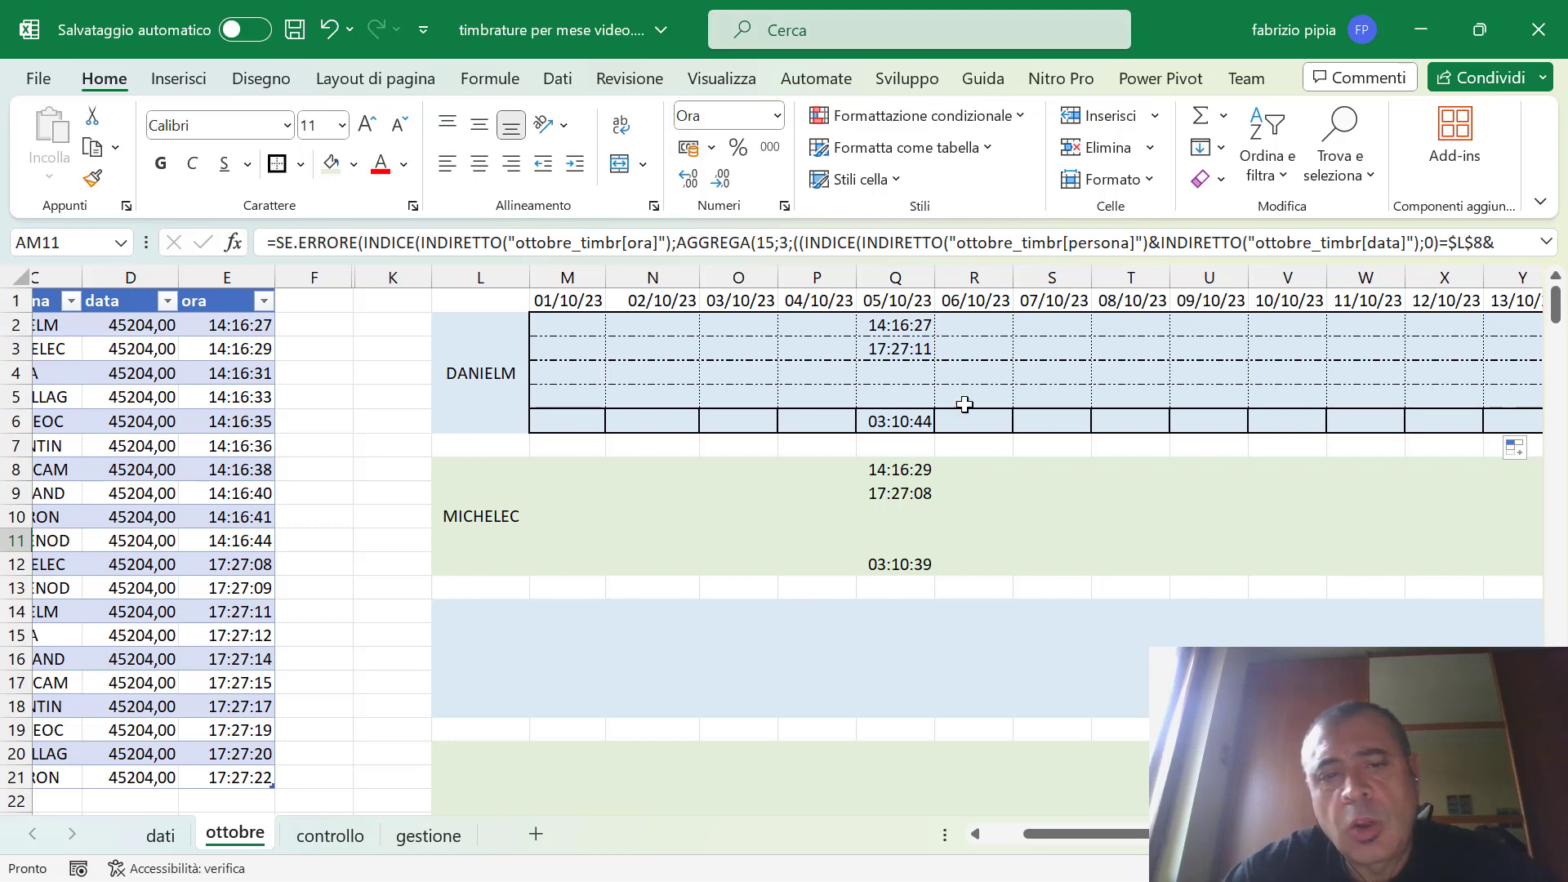
{"action": "scroll", "coordinate": [1294, 535], "scroll_direction": "right", "scroll_amount": 3}
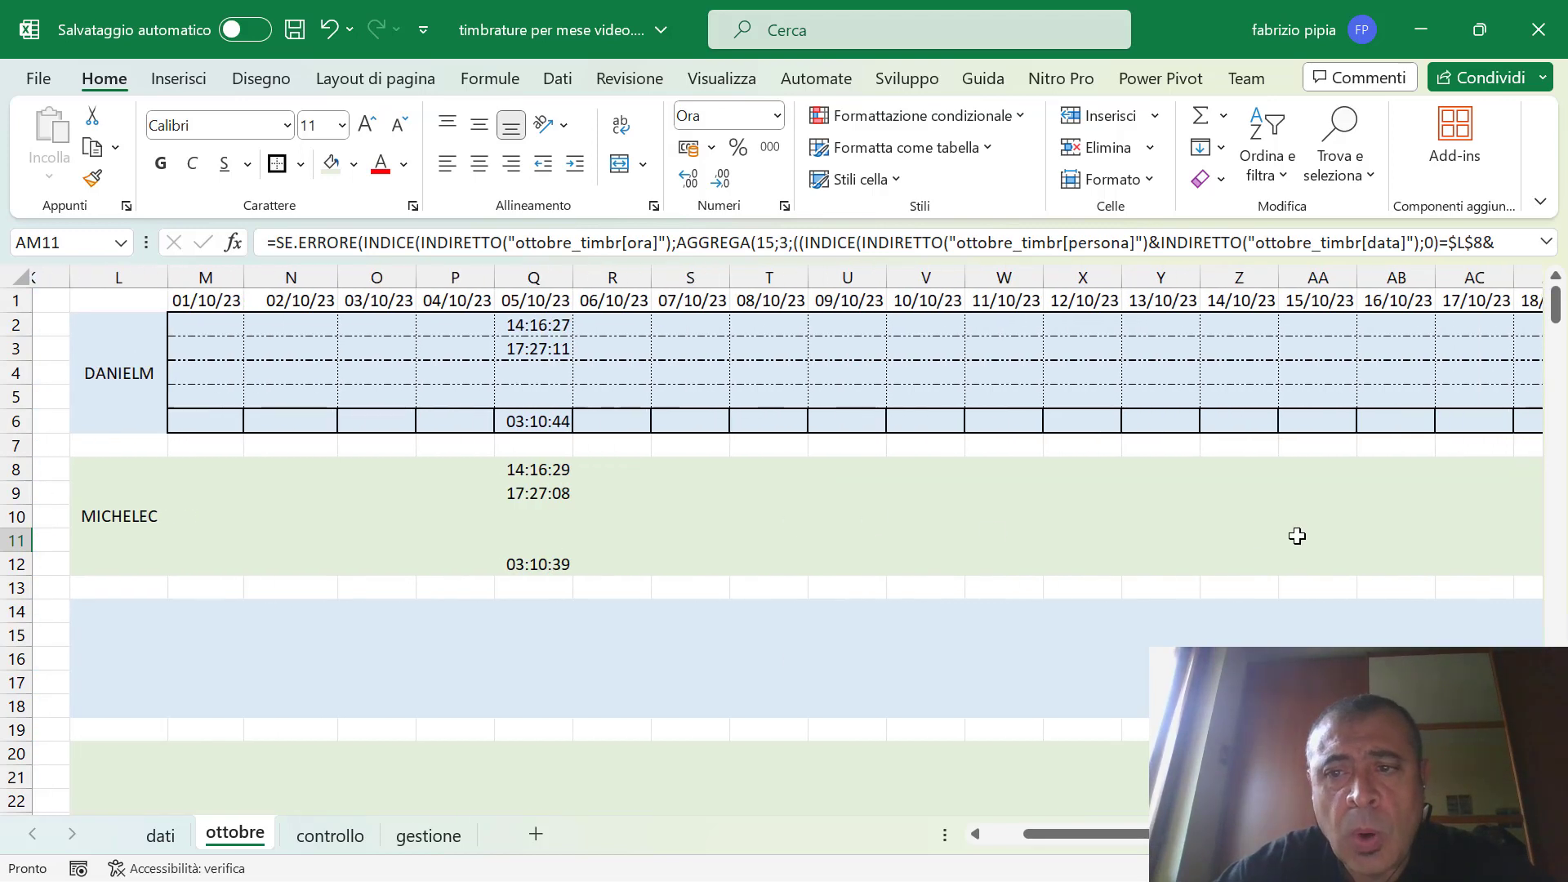
{"action": "scroll", "coordinate": [1297, 536], "scroll_direction": "down", "scroll_amount": 2}
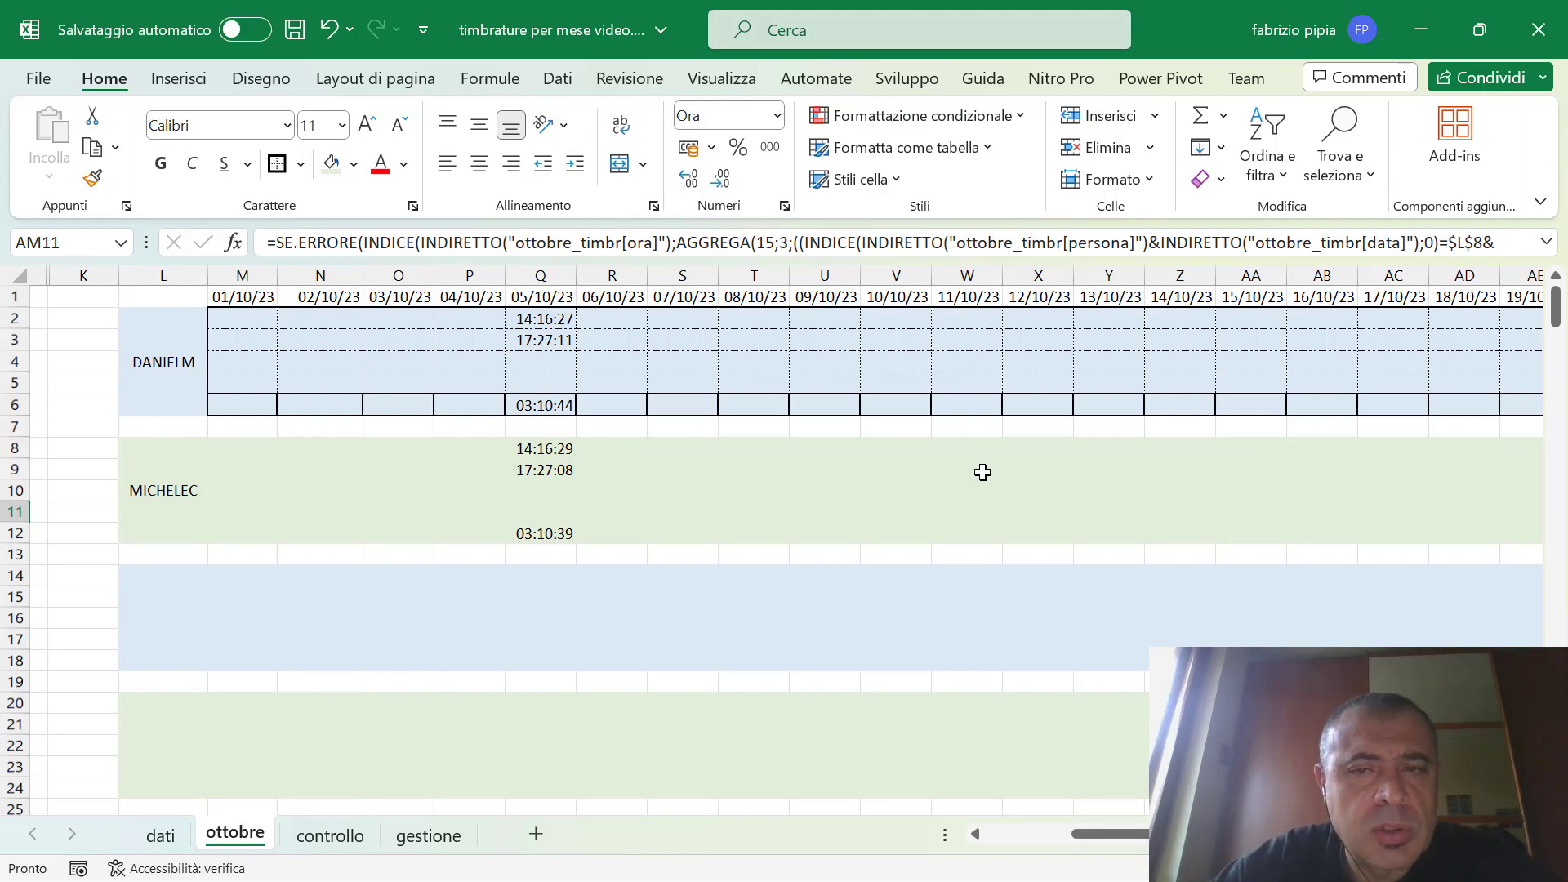
{"action": "scroll", "coordinate": [983, 472], "scroll_direction": "right", "scroll_amount": 2}
{"action": "scroll", "coordinate": [982, 472], "scroll_direction": "right", "scroll_amount": 2}
{"action": "scroll", "coordinate": [983, 472], "scroll_direction": "right", "scroll_amount": 2}
{"action": "scroll", "coordinate": [983, 472], "scroll_direction": "right", "scroll_amount": 1}
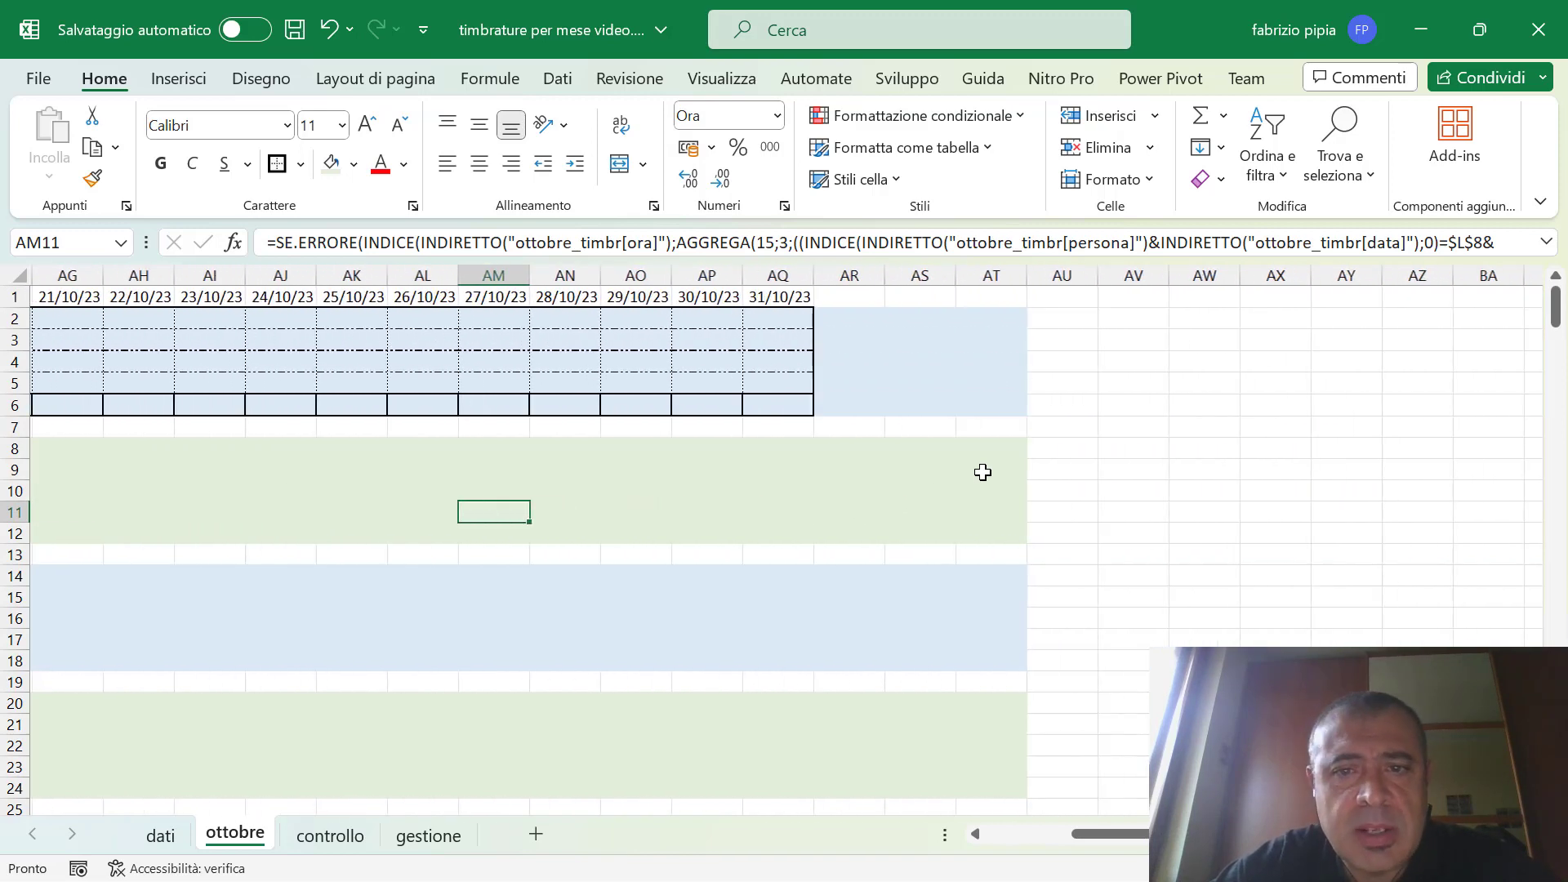
Enter the header 'ore lavorate' in AS1 and widen column AS to fit it
{"action": "left_click", "coordinate": [915, 299]}
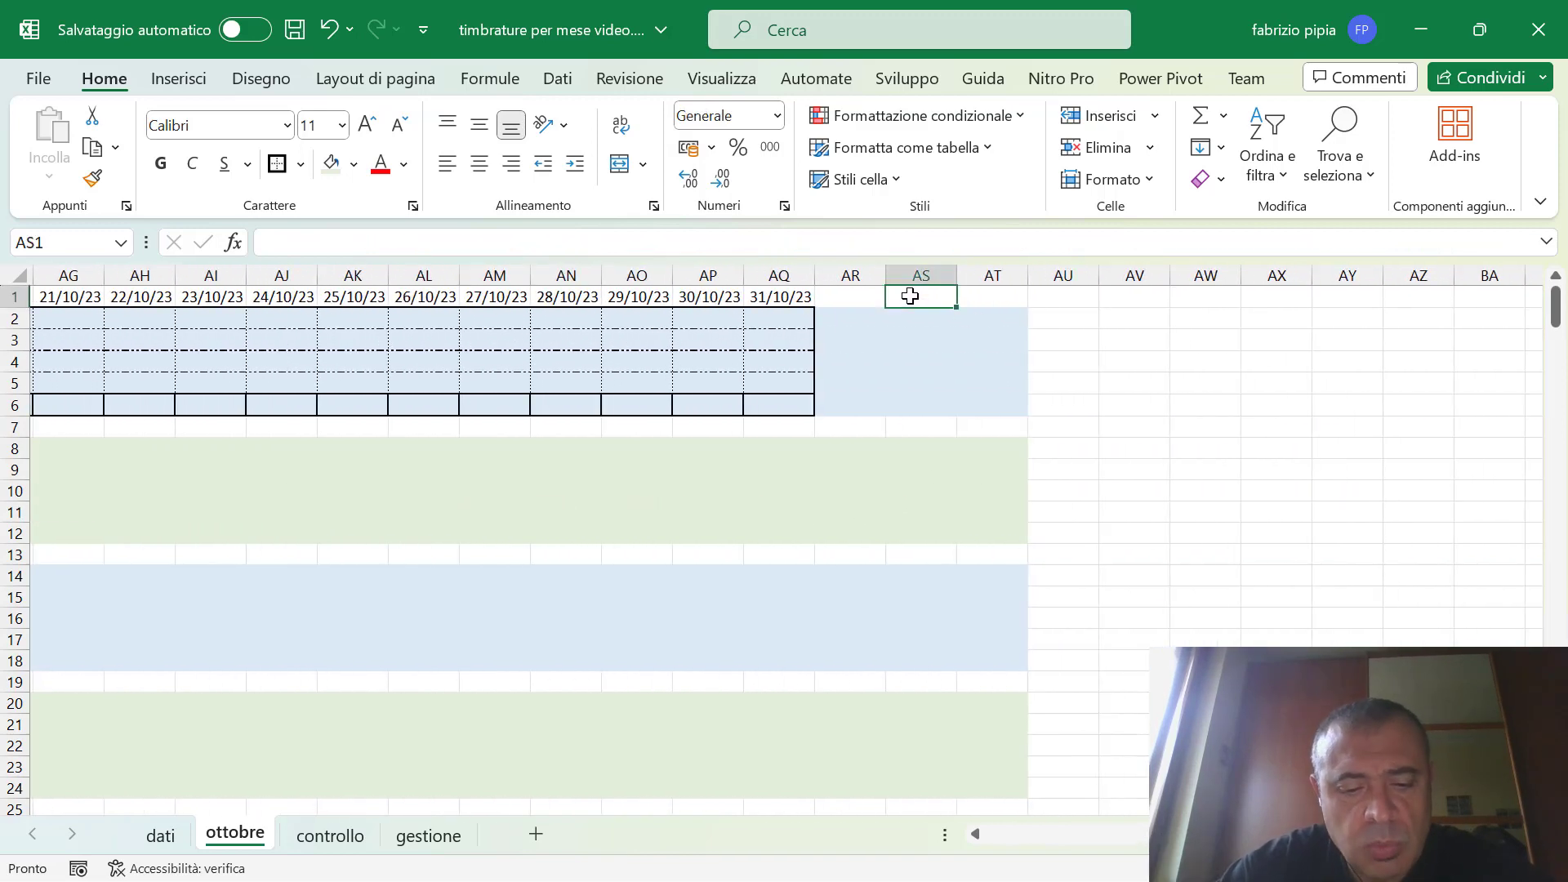
{"action": "type", "text": "ore lavorate"}
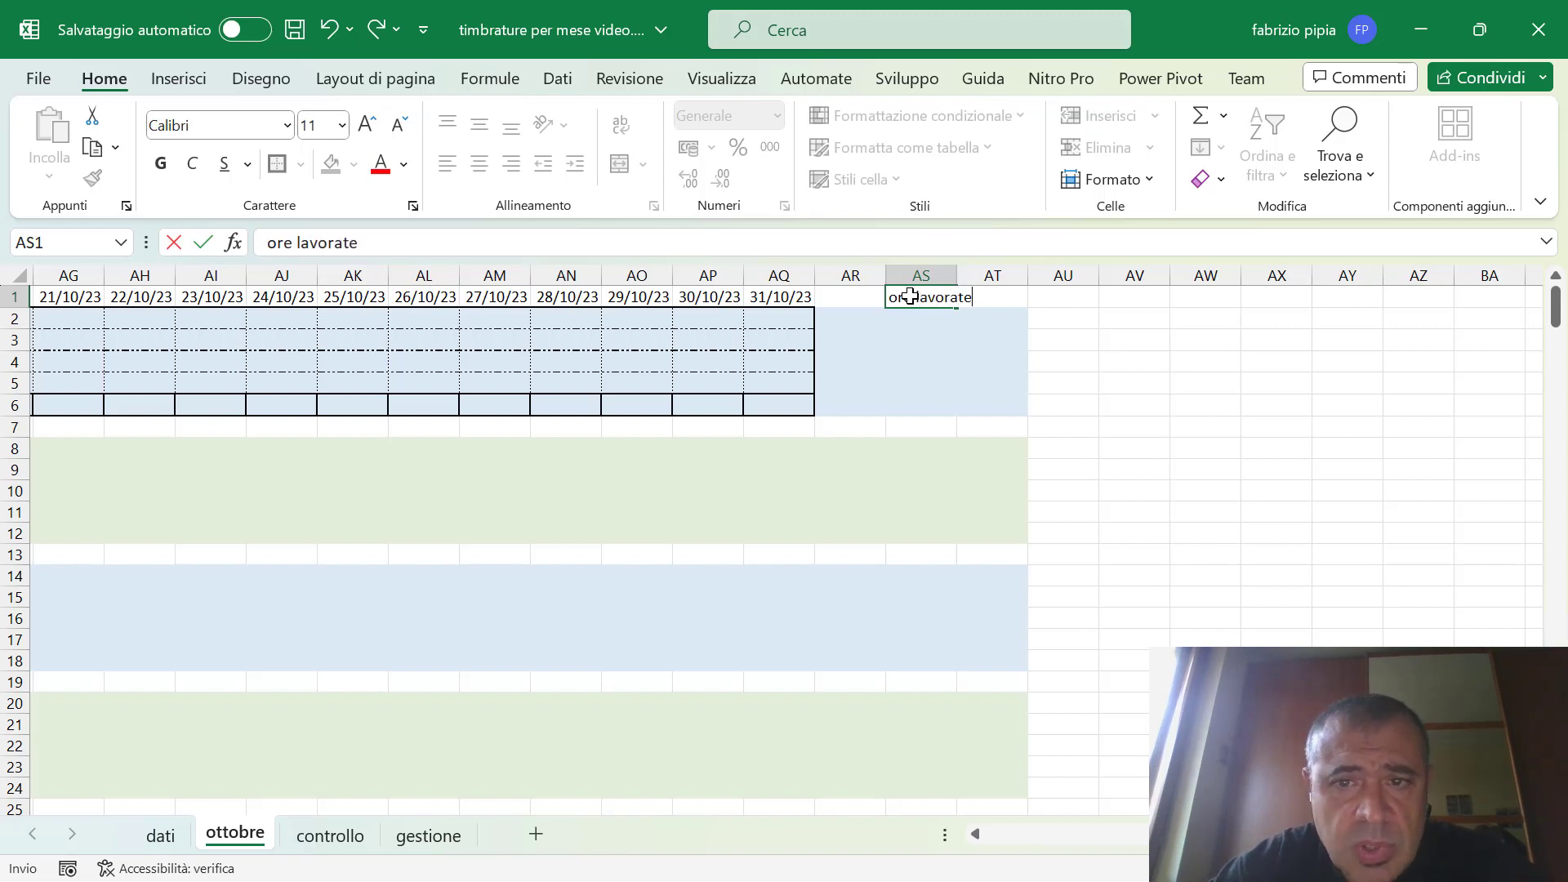
{"action": "key", "text": "ctrl+Return"}
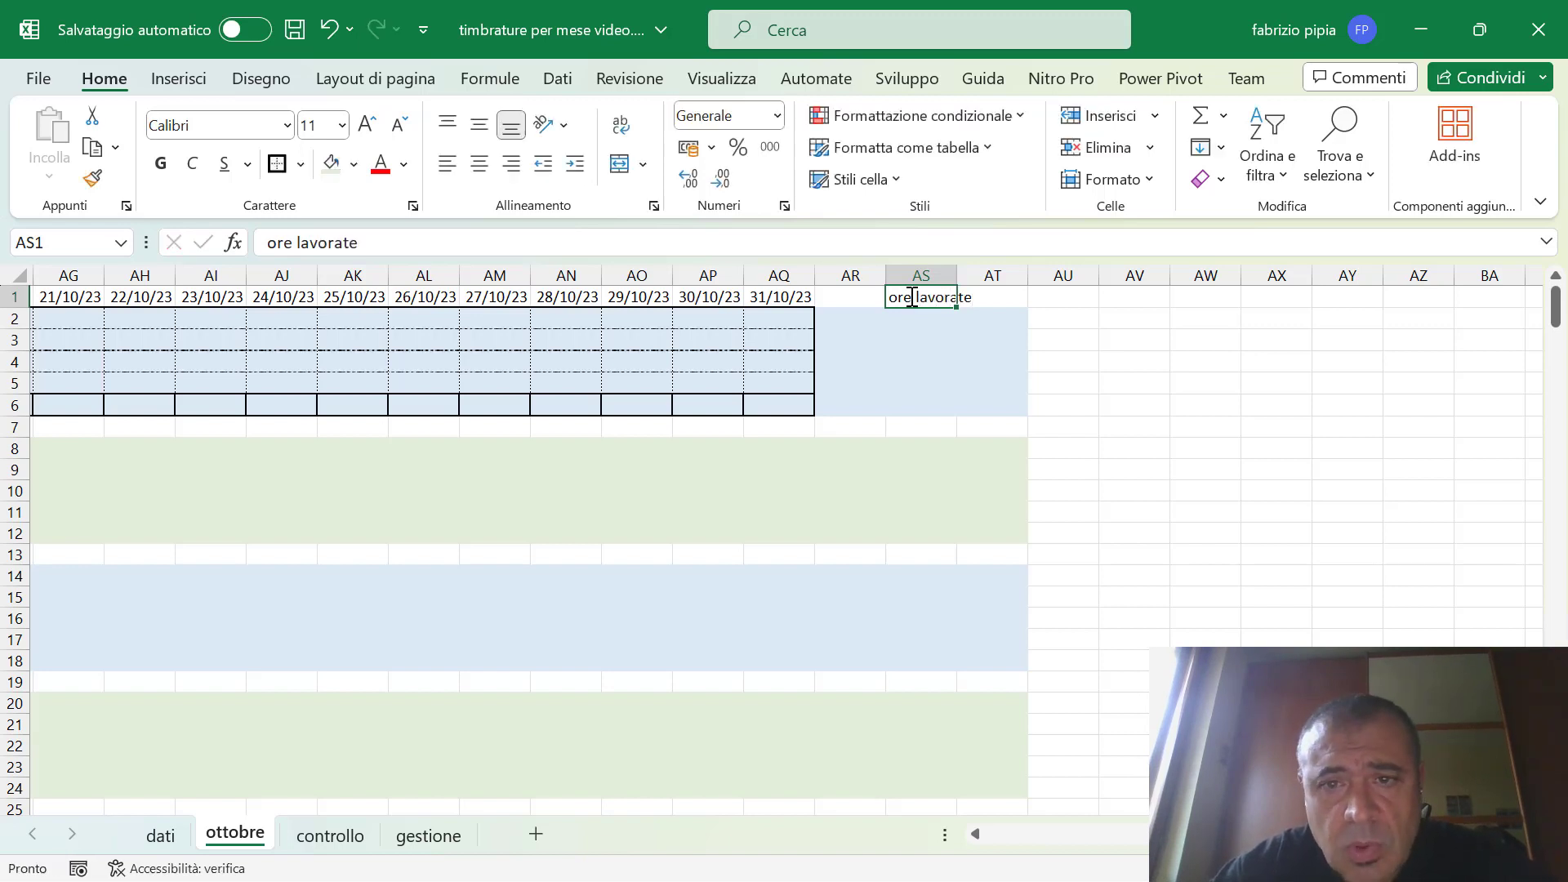
{"action": "left_click_drag", "start_coordinate": [961, 277], "coordinate": [991, 277]}
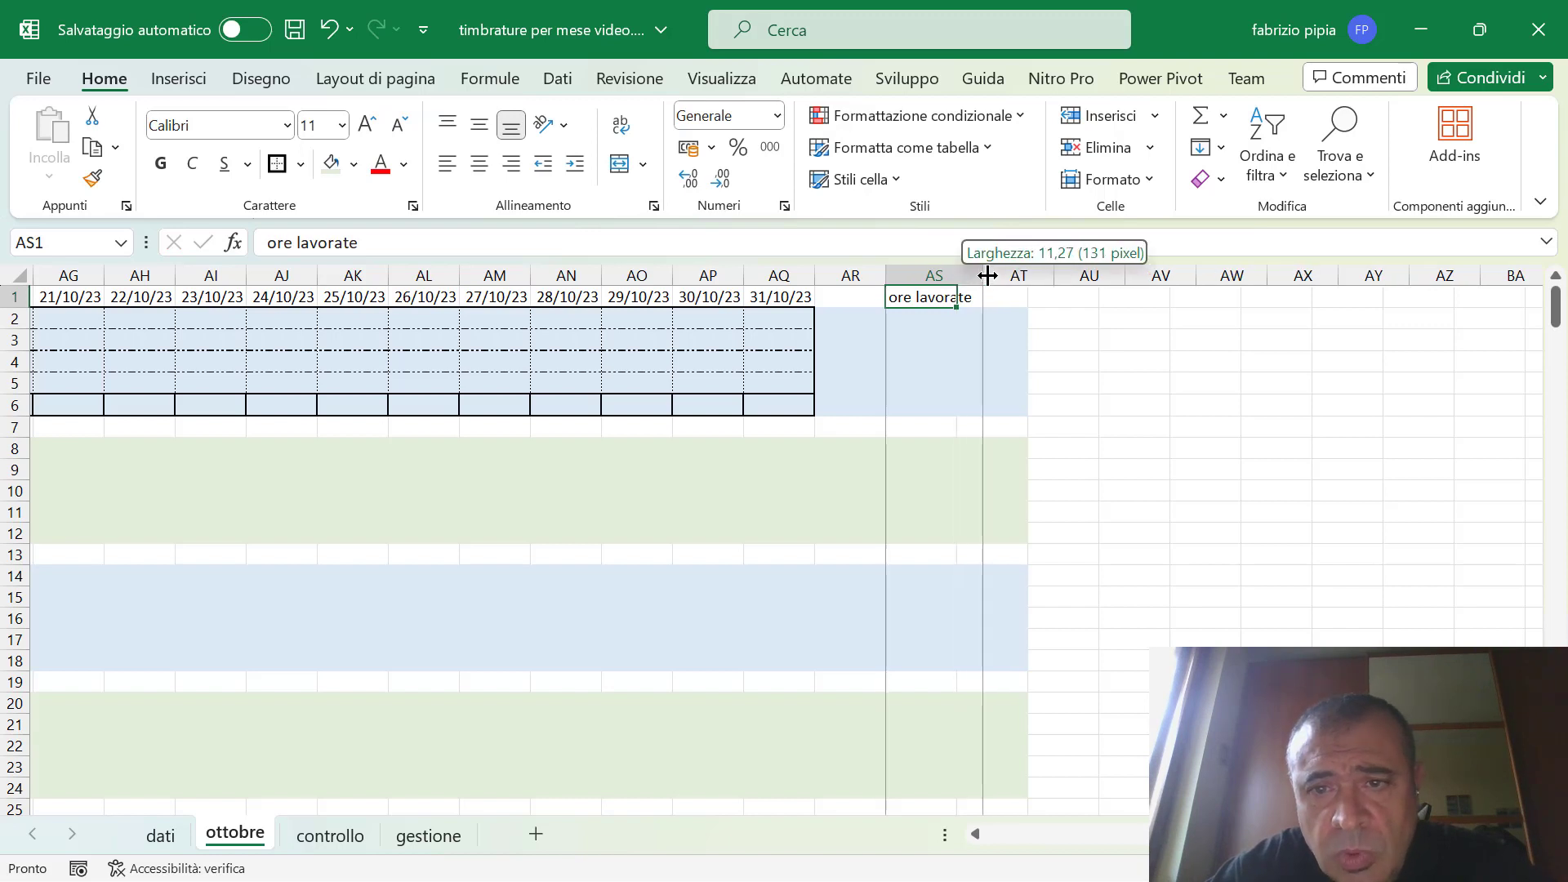
Enter the header 'giorni lavorati' in AT1 and widen column AT to fit it
{"action": "left_click", "coordinate": [1032, 298]}
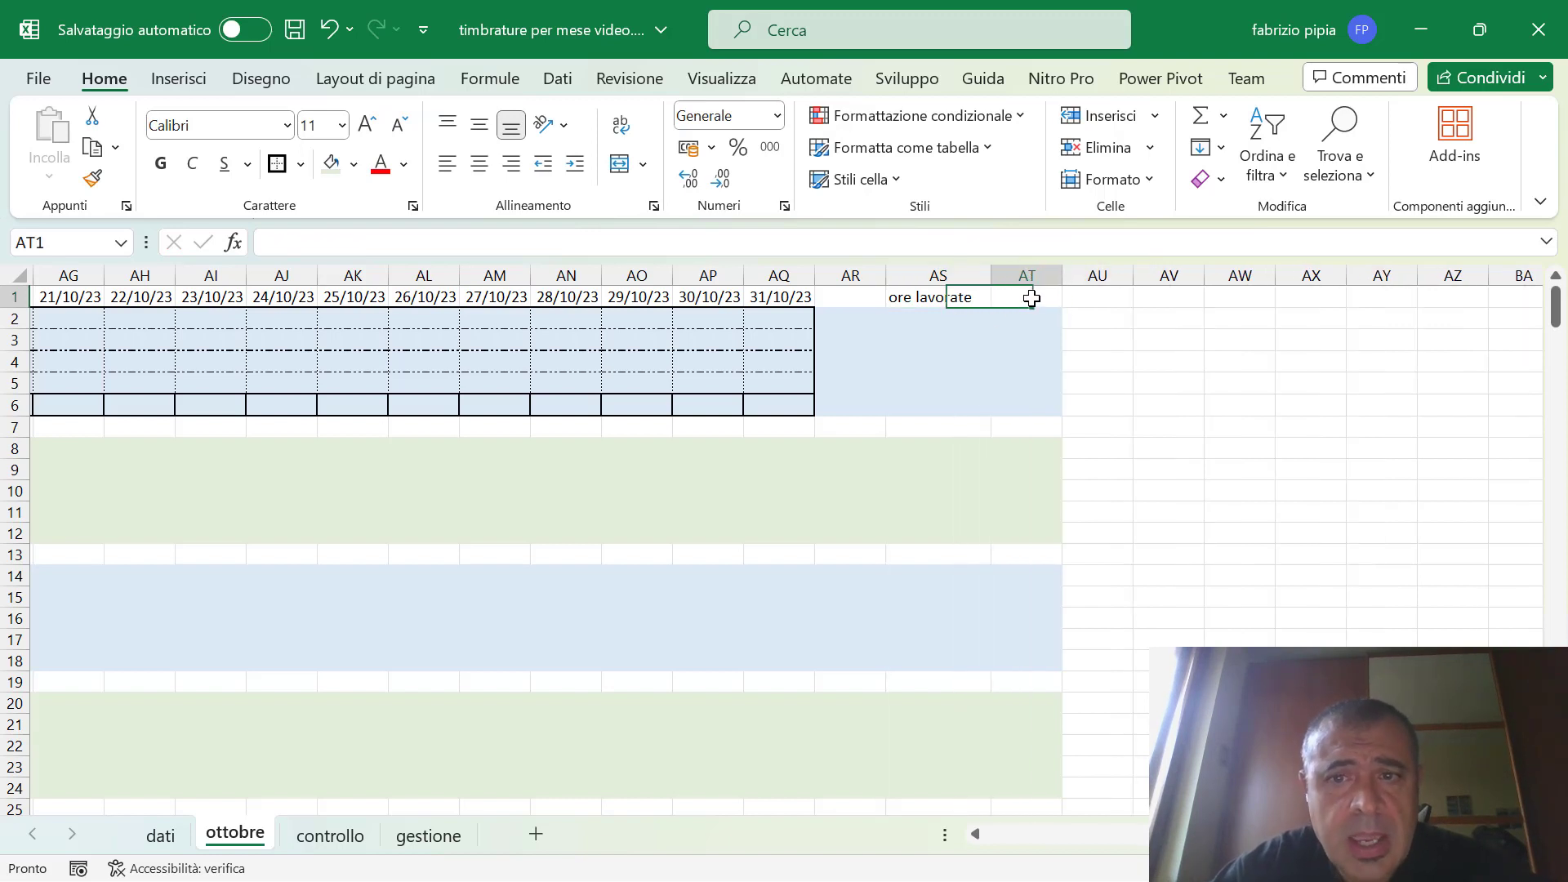
{"action": "type", "text": "giorni lavorati"}
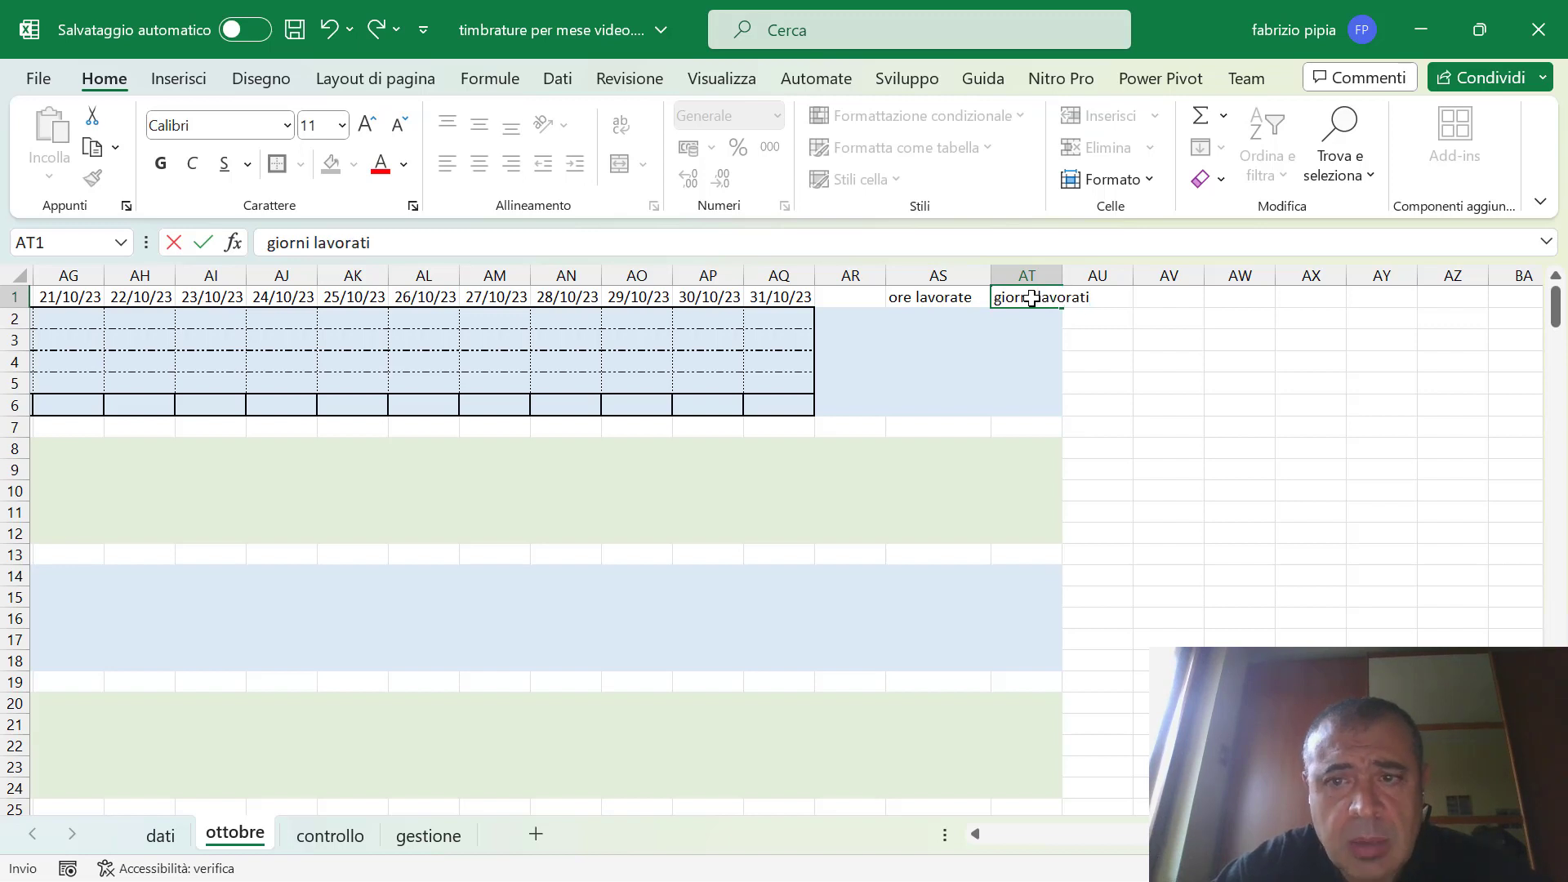
{"action": "key", "text": "Return"}
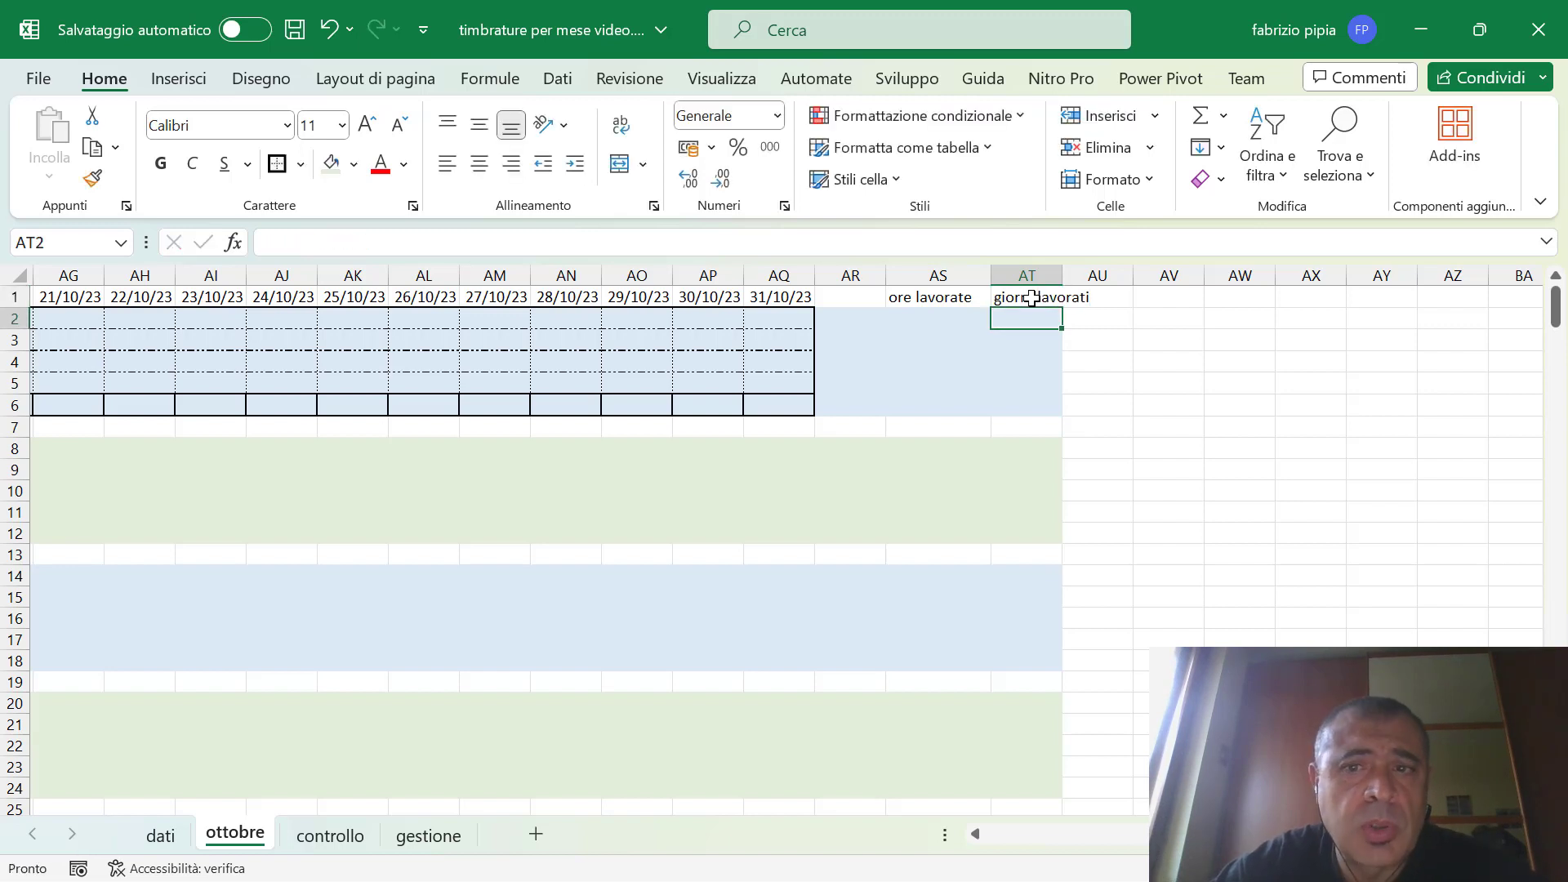
{"action": "left_click_drag", "start_coordinate": [1062, 277], "coordinate": [1101, 276]}
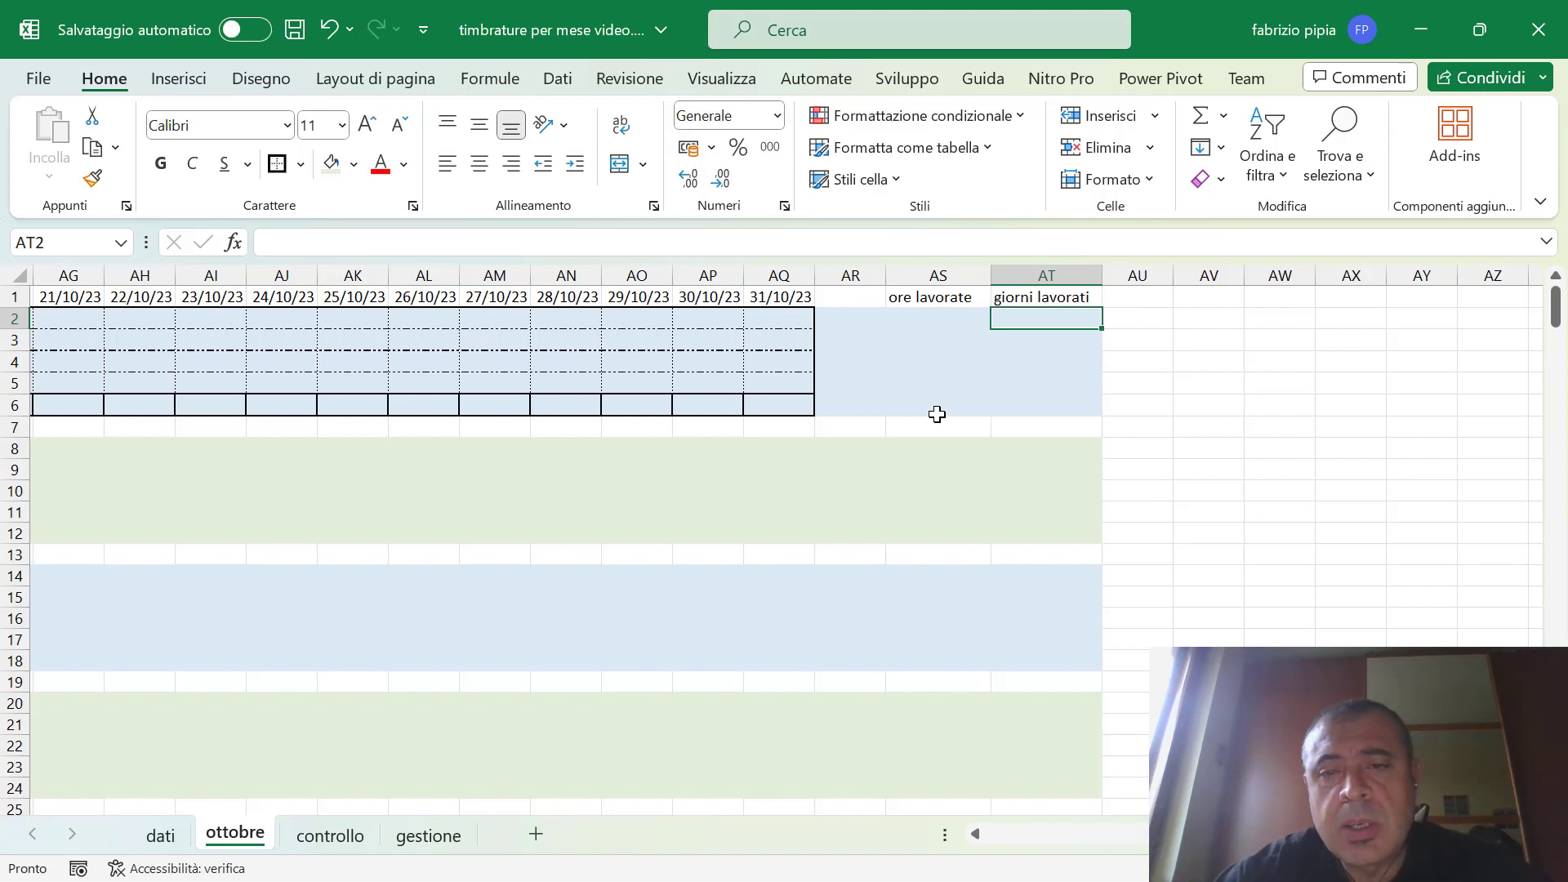
{"action": "left_click", "coordinate": [944, 402]}
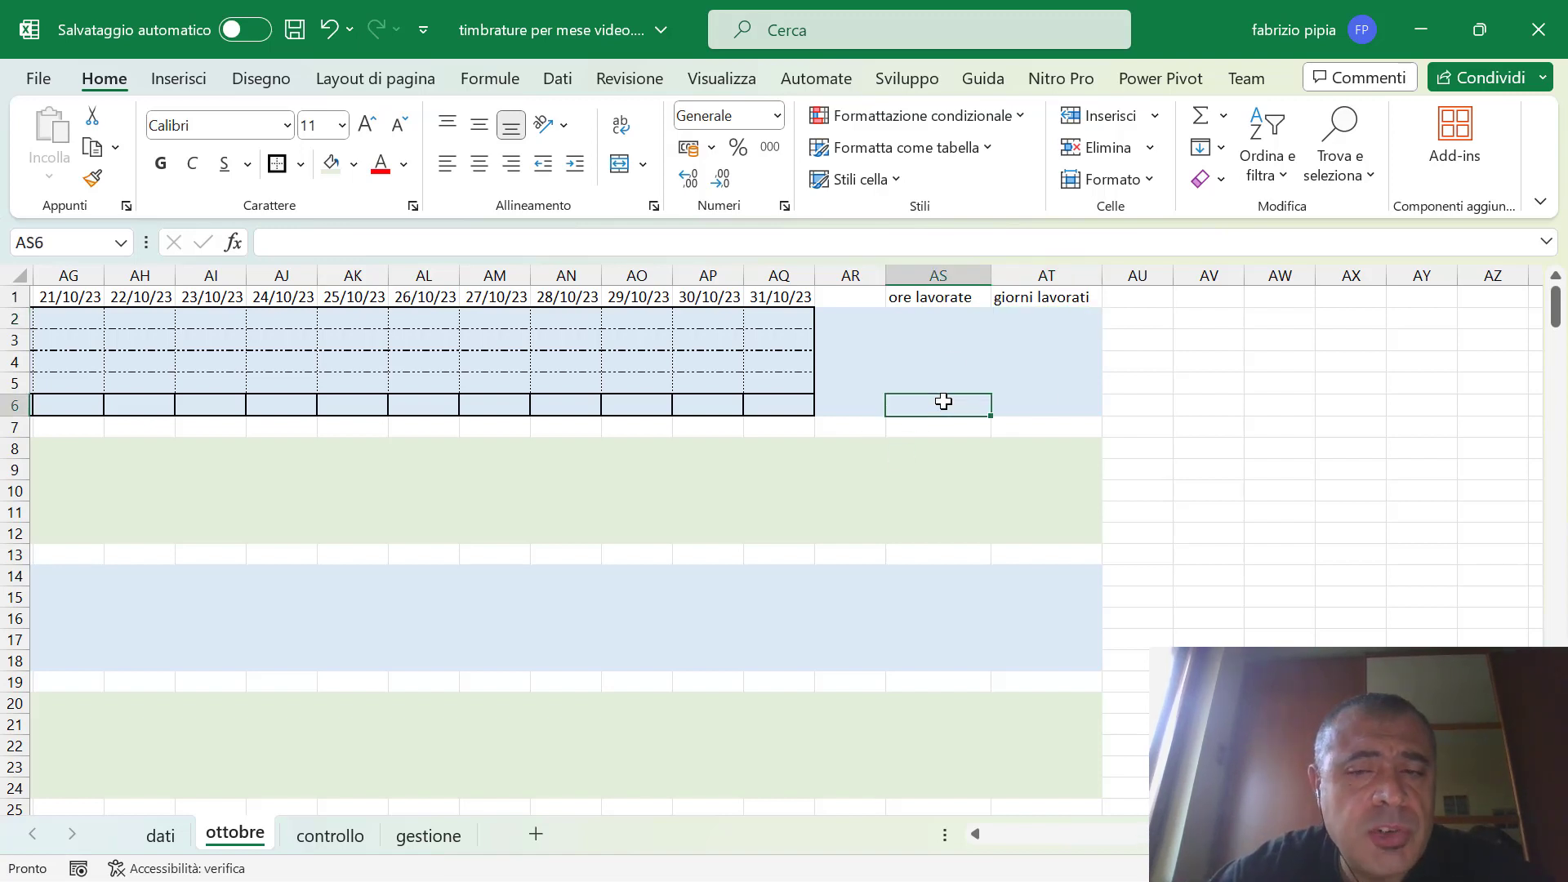
{"action": "type", "text": "=so"}
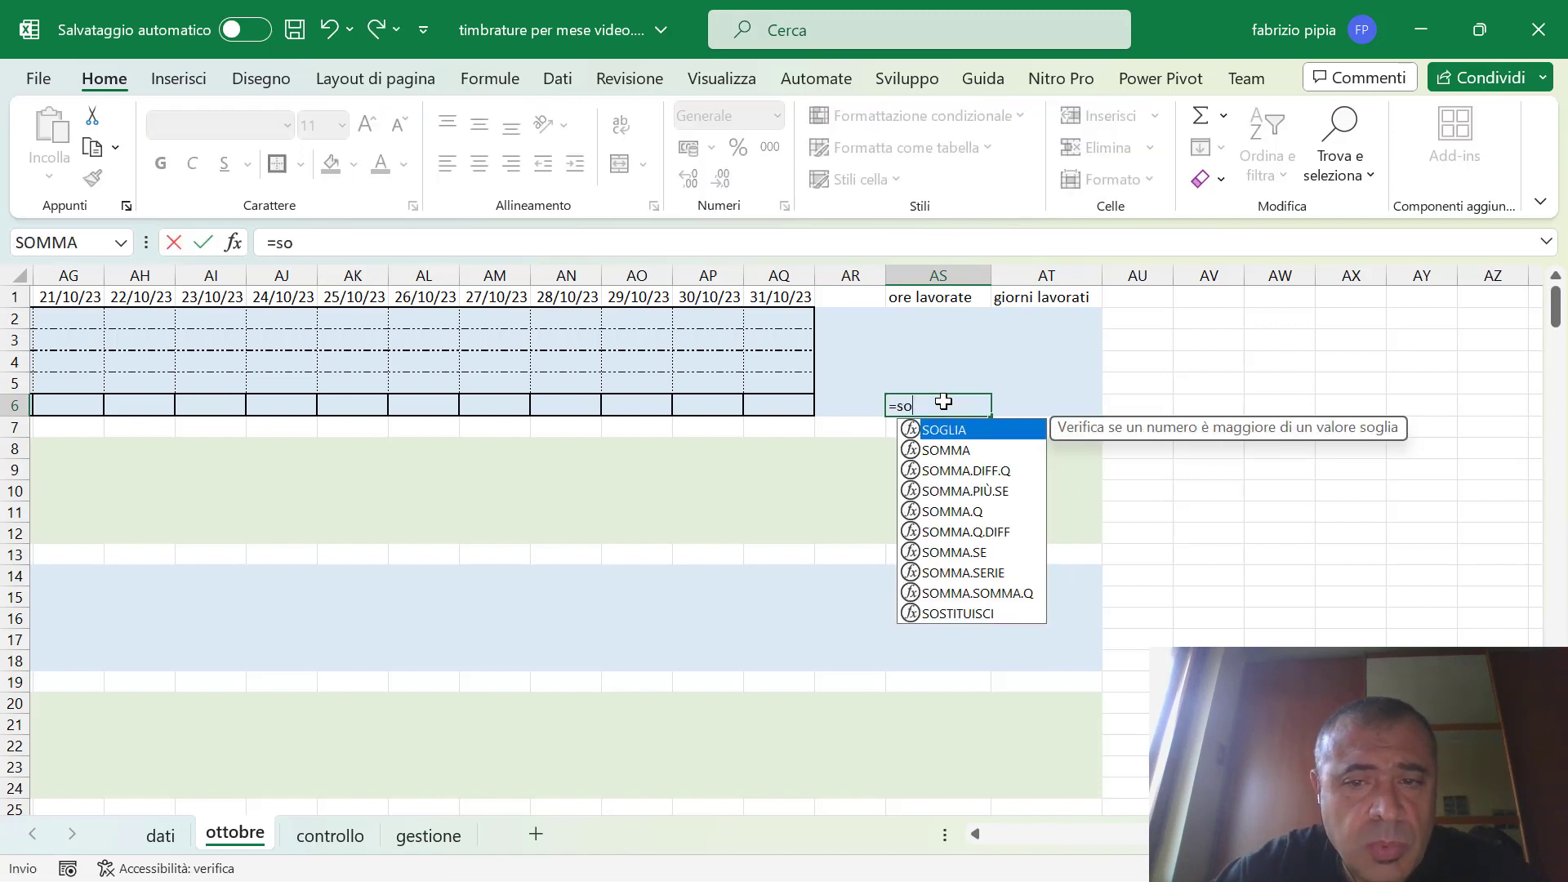
{"action": "type", "text": "mm"}
{"action": "key", "text": "Tab"}
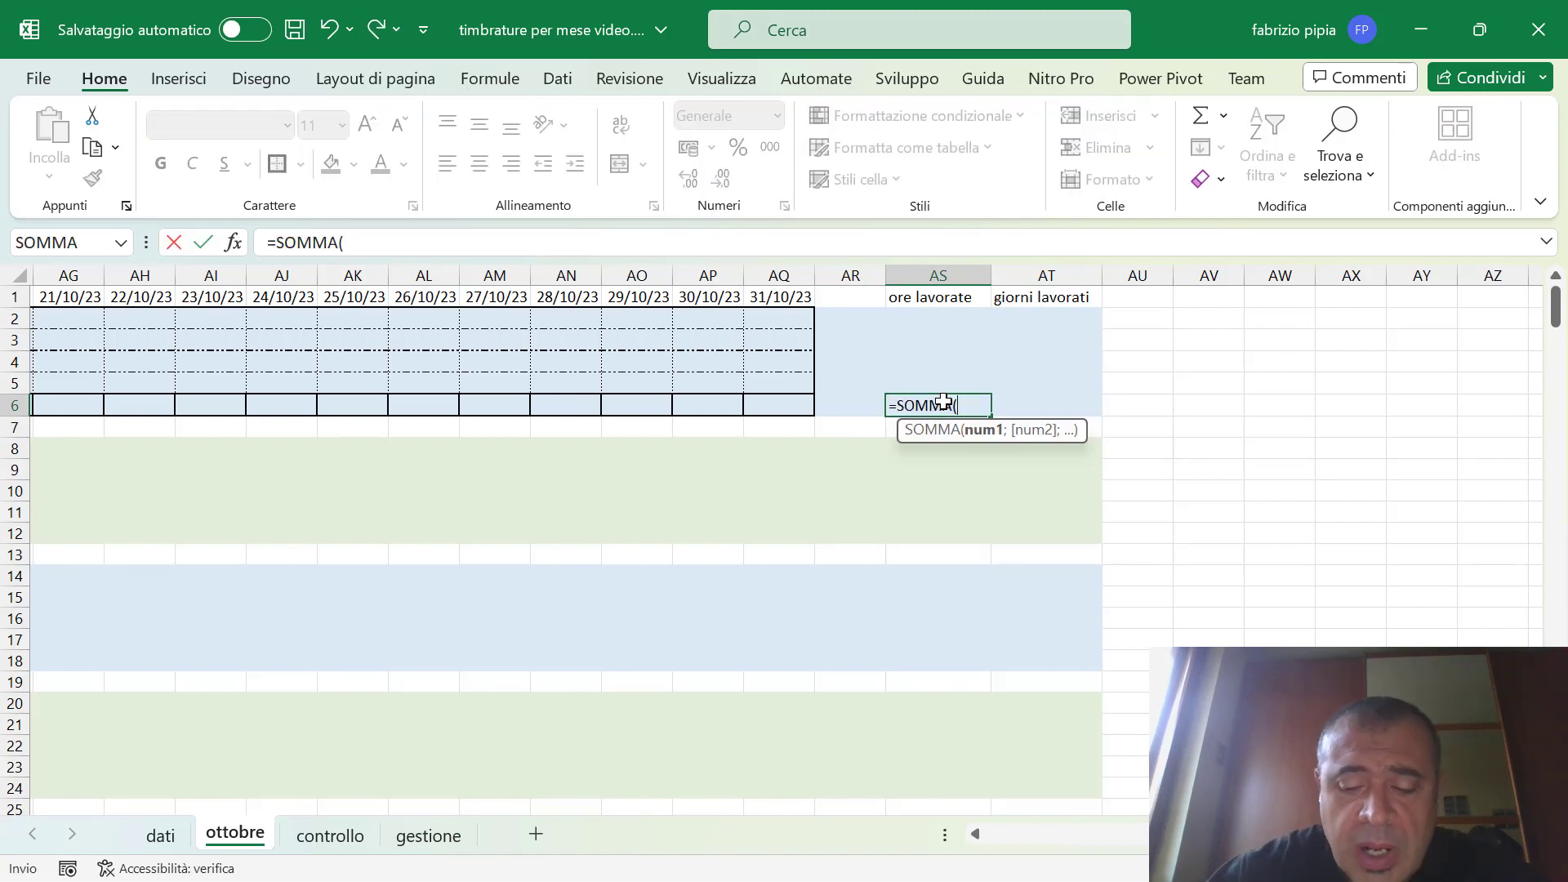
{"action": "key", "text": "Left"}
{"action": "key", "text": "Left"}
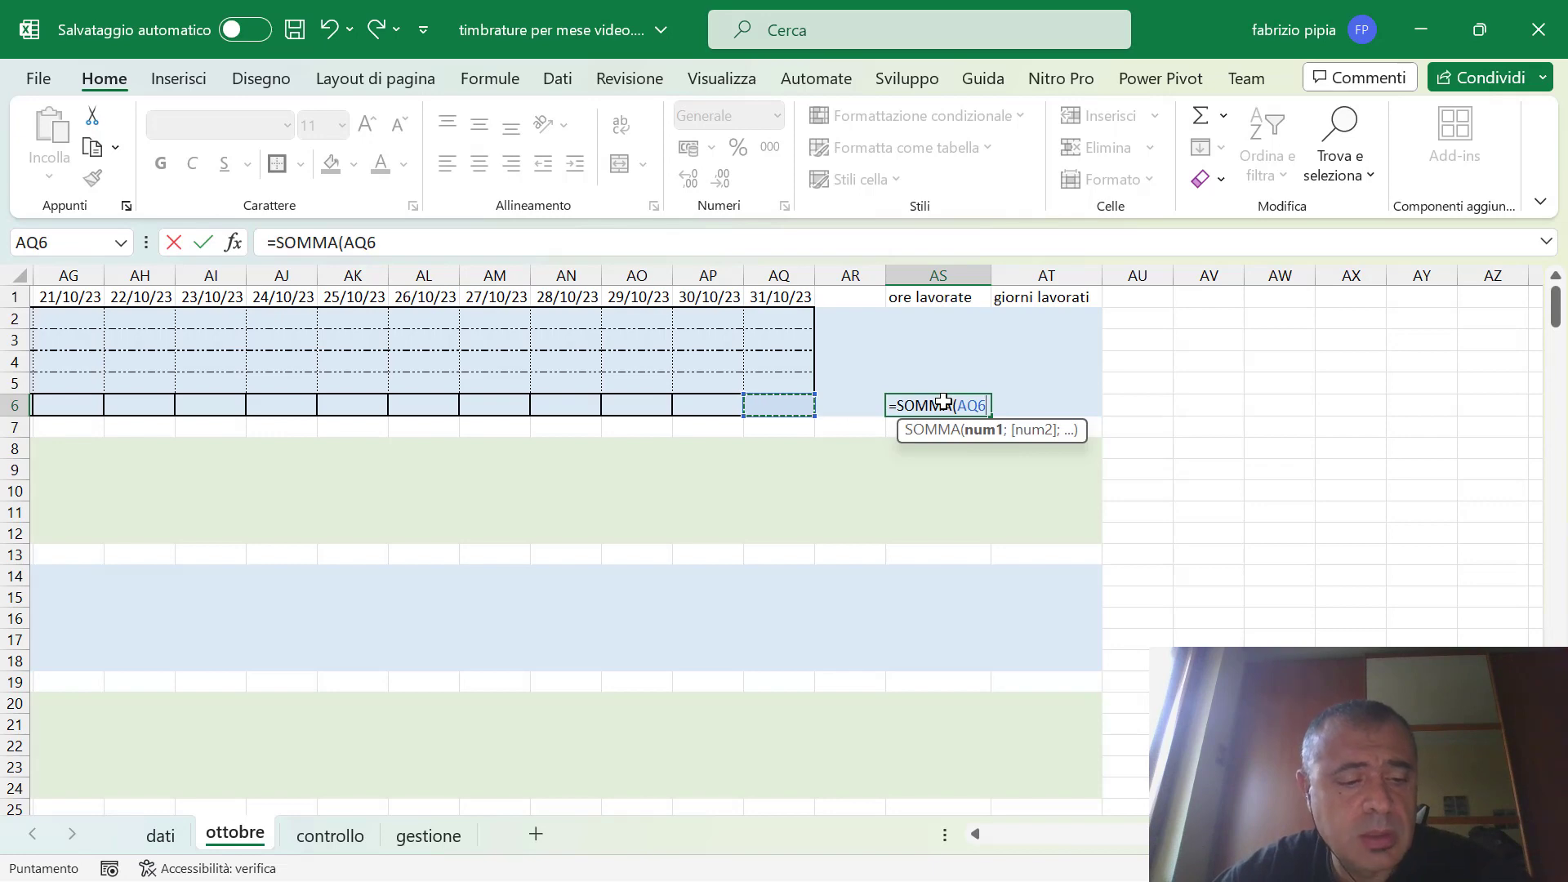
{"action": "key", "text": "shift+Left"}
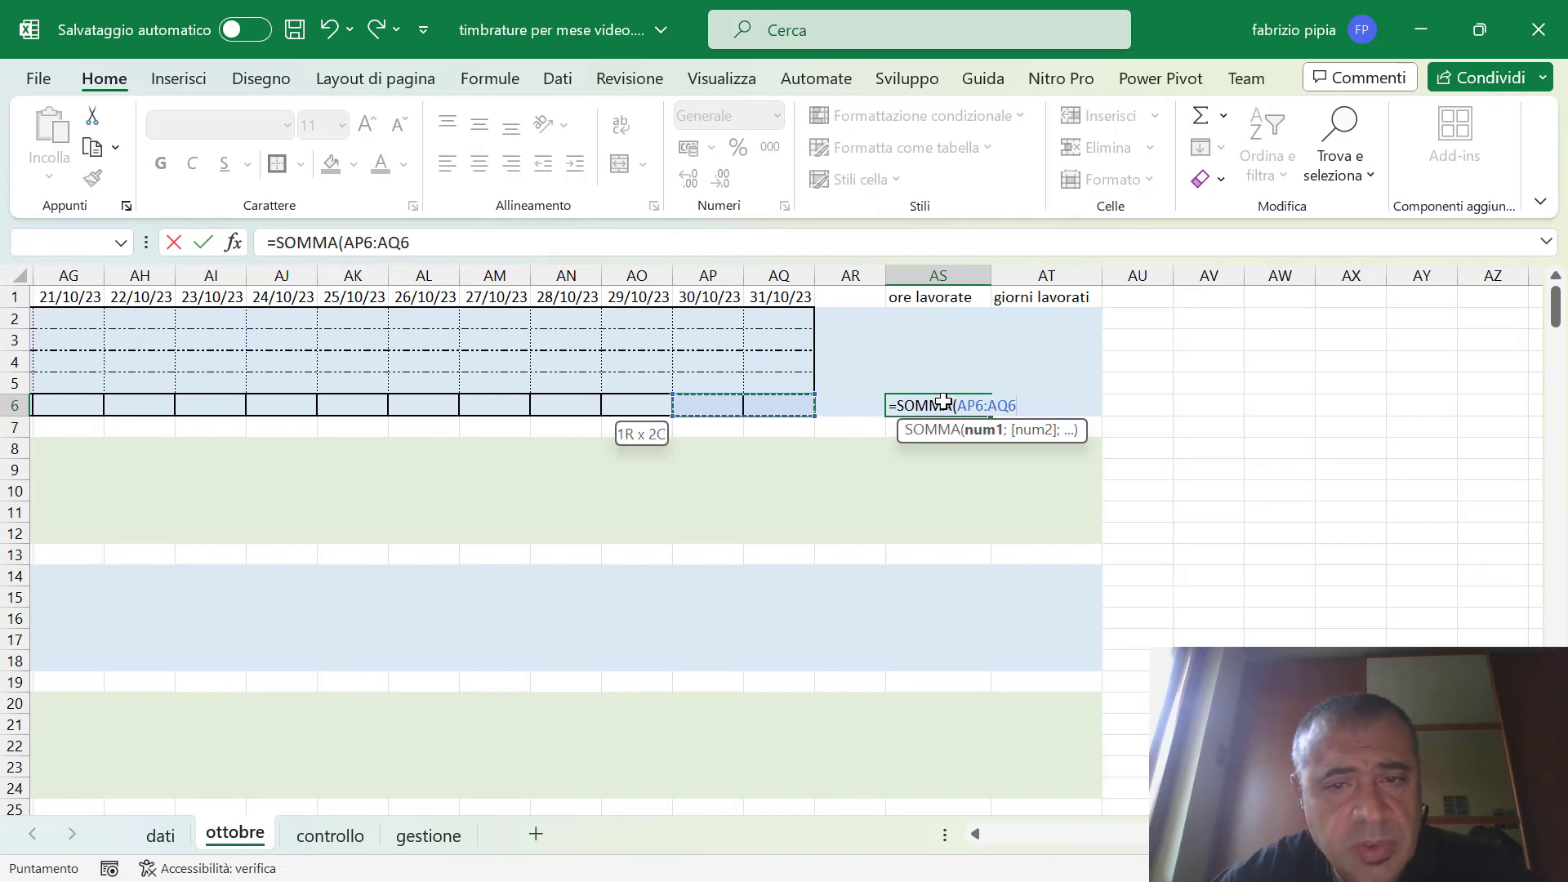
{"action": "key", "text": "shift+Left"}
{"action": "key", "text": "shift+Left"}
{"action": "key", "text": "shift+Left"}
{"action": "key", "text": "shift+Left"}
{"action": "key", "text": "shift+Left"}
{"action": "key", "text": "shift+Left"}
{"action": "key", "text": "shift+Left"}
{"action": "key", "text": "shift+Left"}
{"action": "key", "text": "shift+Left"}
{"action": "key", "text": "shift+Left"}
{"action": "key", "text": "shift+Left"}
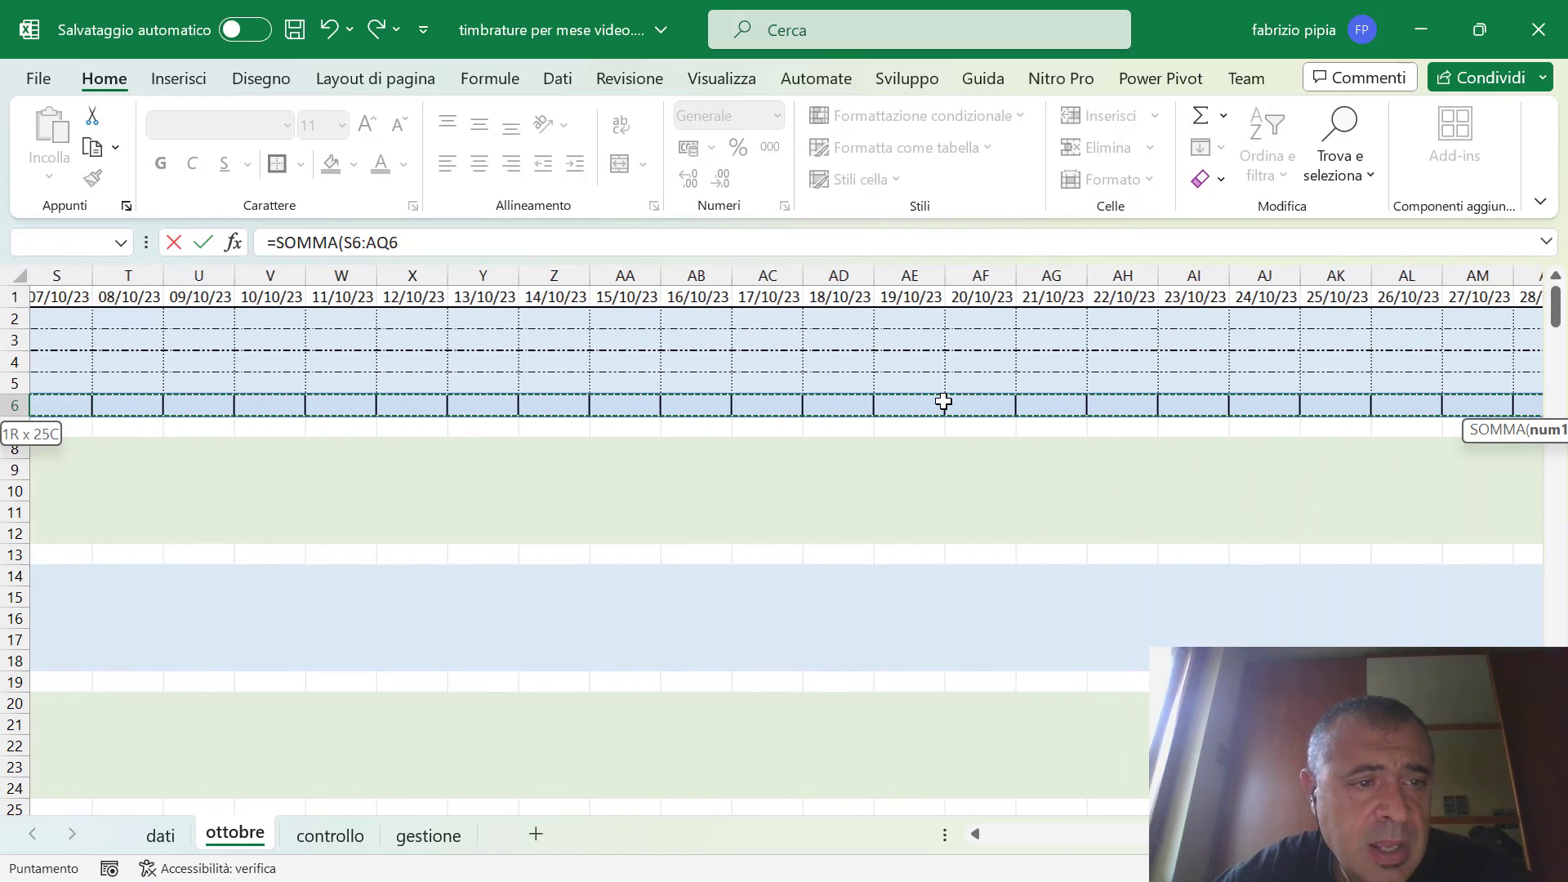
{"action": "key", "text": "shift+Left"}
{"action": "key", "text": "shift+Left"}
{"action": "key", "text": "shift+Left"}
{"action": "key", "text": "shift+Left"}
{"action": "key", "text": "shift+Left"}
{"action": "key", "text": "shift+Left"}
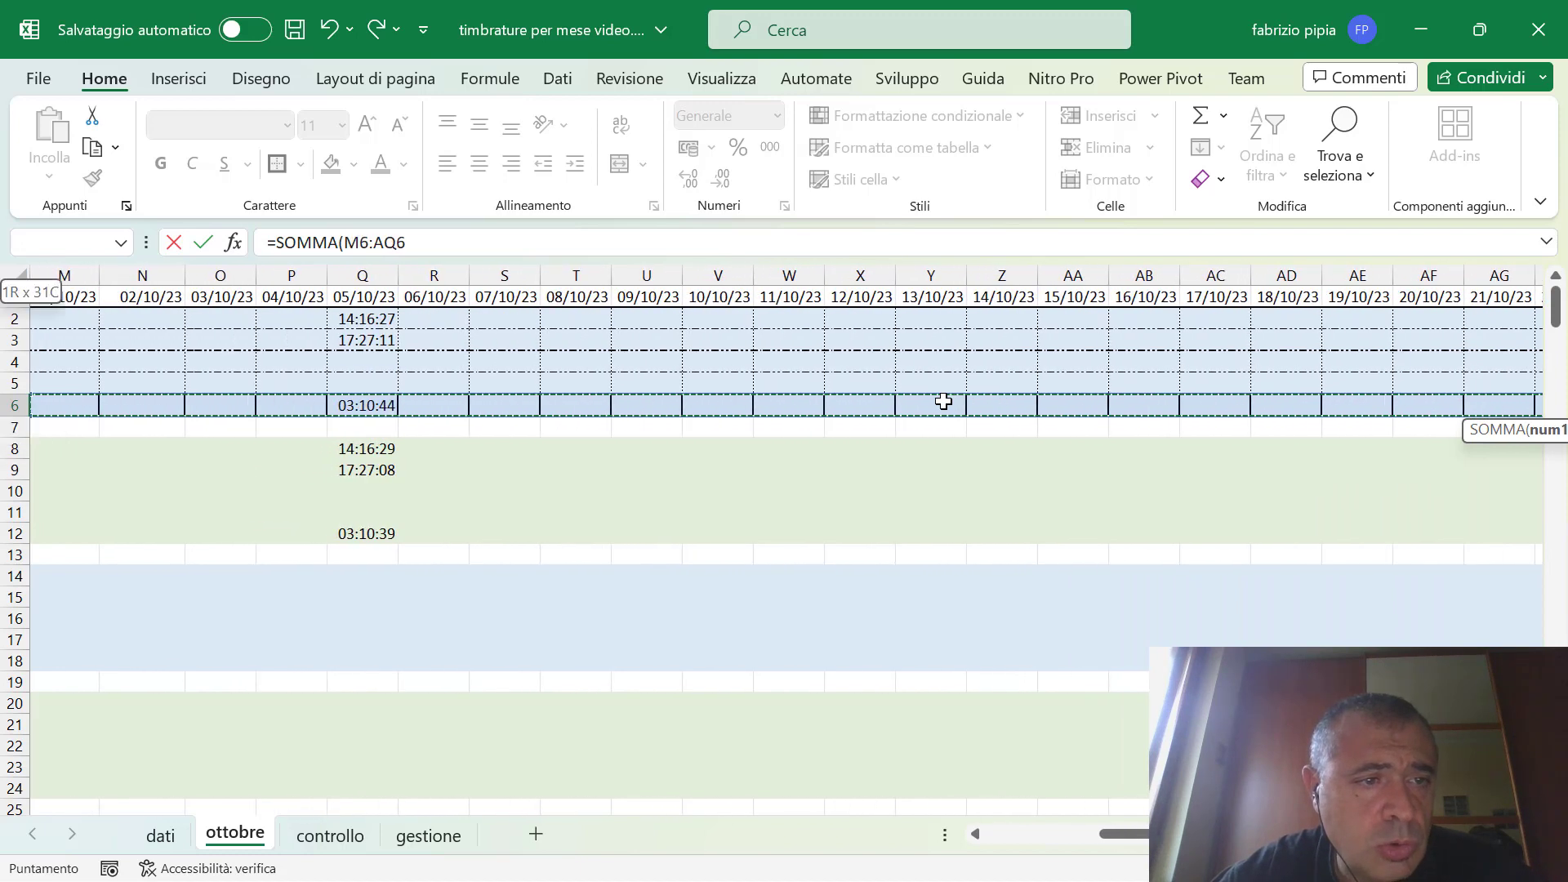
{"action": "key", "text": "shift+Left"}
{"action": "key", "text": "shift+Up"}
{"action": "key", "text": "shift+Up"}
{"action": "key", "text": "shift+Up"}
{"action": "key", "text": "shift+Right"}
{"action": "key", "text": "shift+Down"}
{"action": "key", "text": "shift+Down"}
{"action": "key", "text": "shift+Down"}
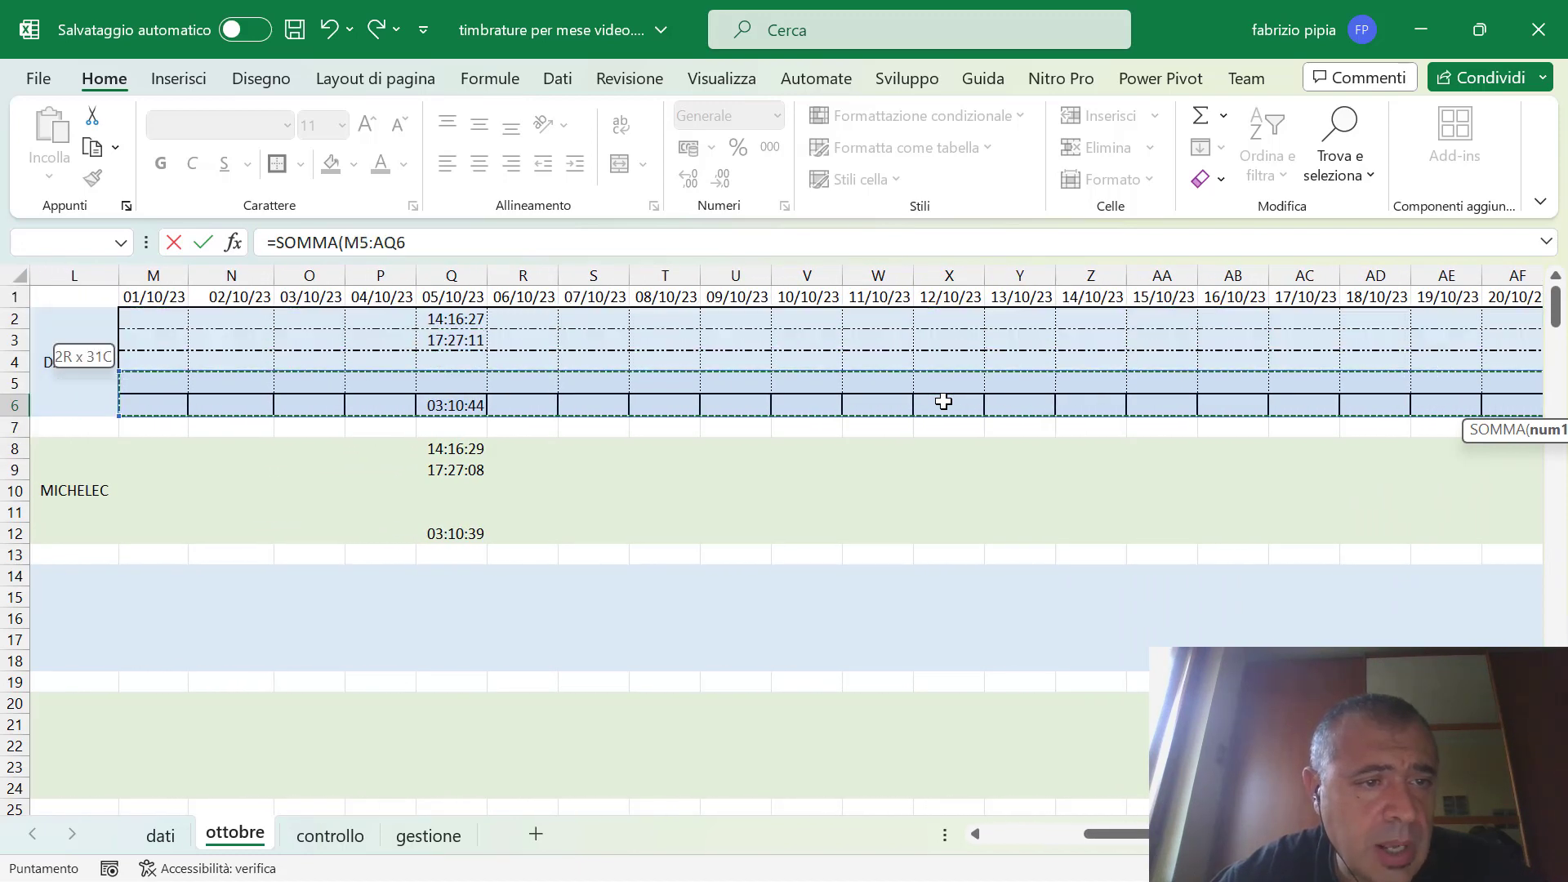
{"action": "key", "text": "shift+Down"}
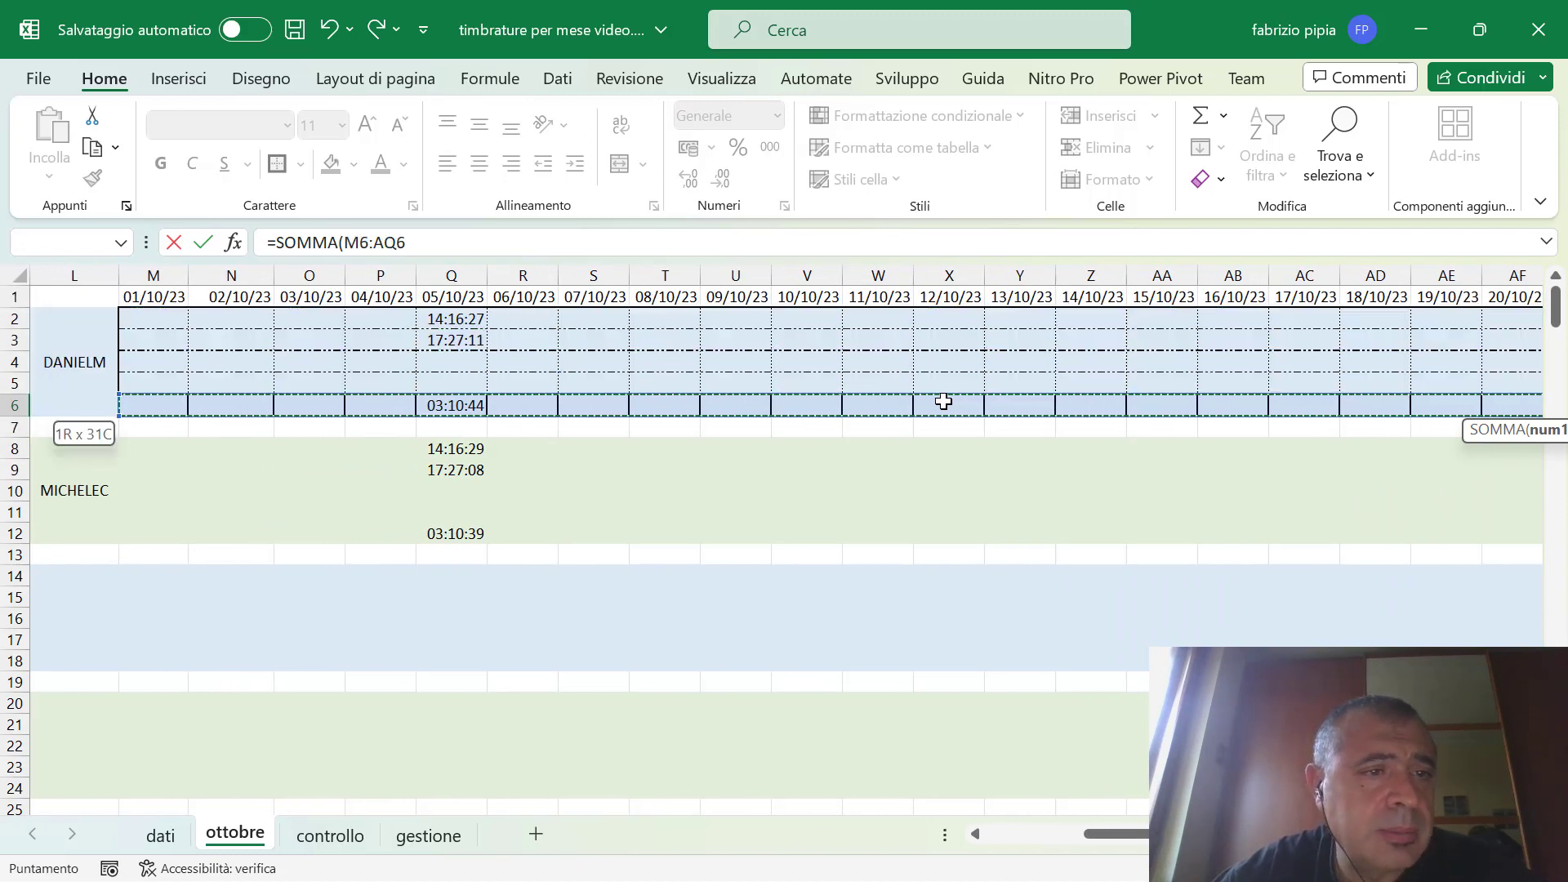
{"action": "type", "text": ")"}
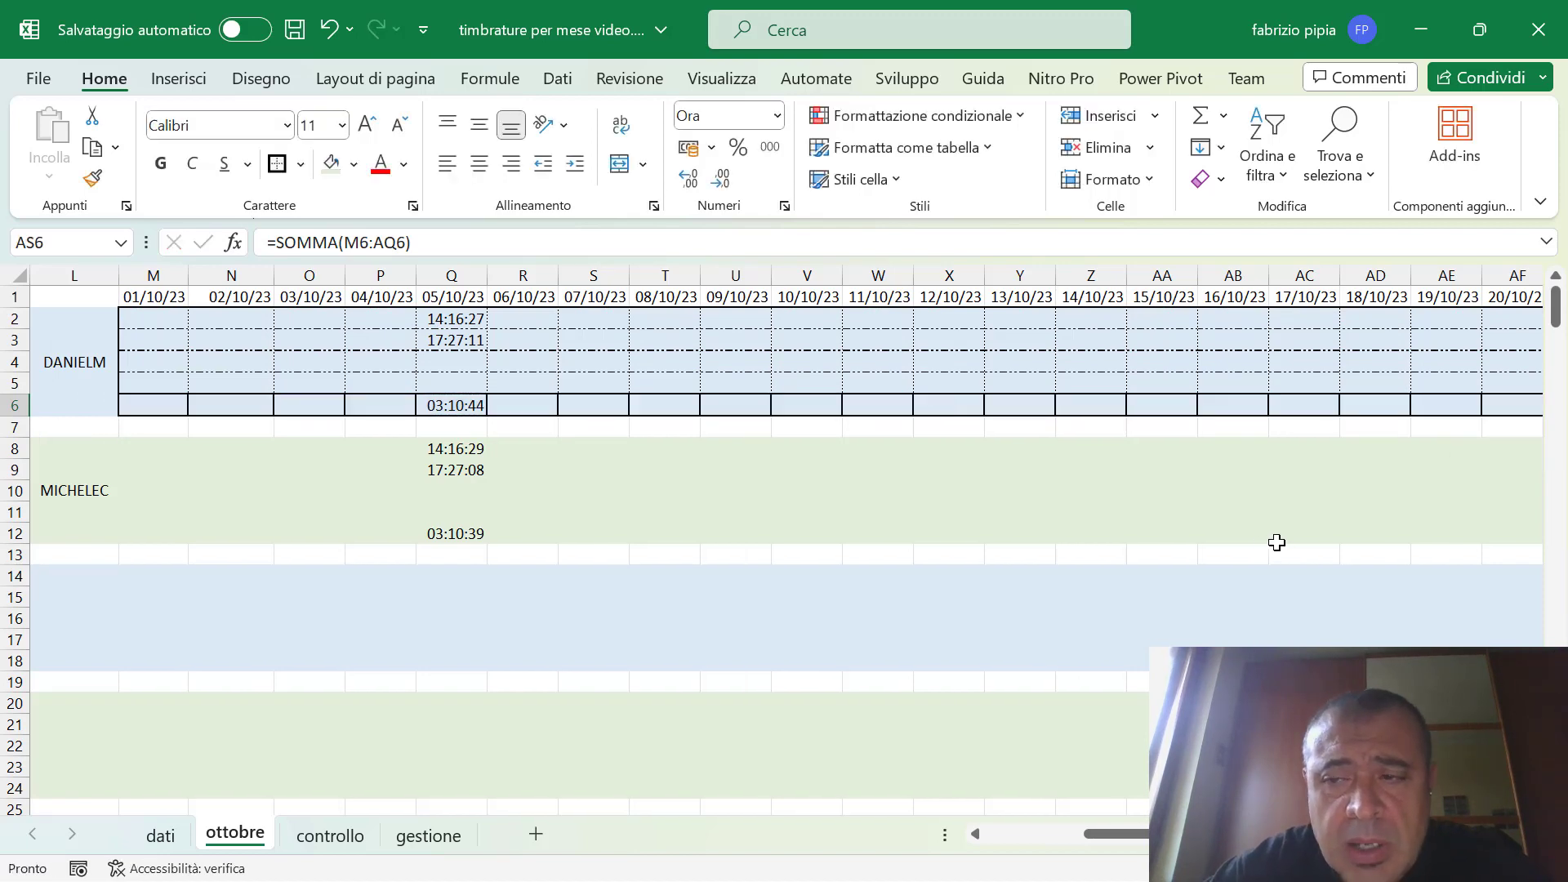
{"action": "key", "text": "ctrl+Return"}
{"action": "scroll", "coordinate": [1277, 542], "scroll_direction": "right", "scroll_amount": 2}
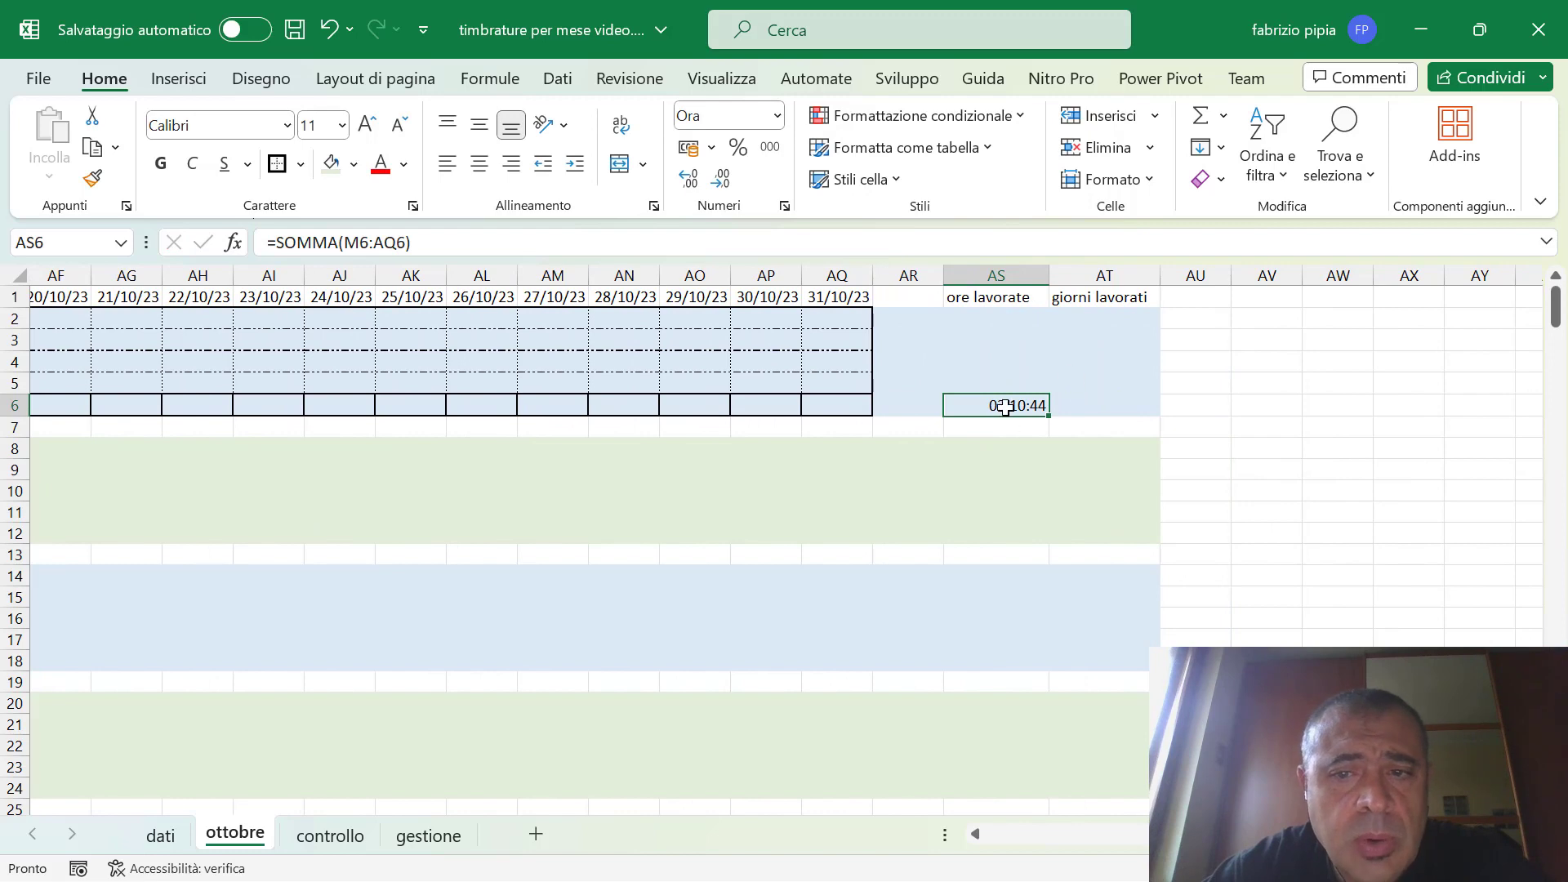
{"action": "scroll", "coordinate": [557, 554], "scroll_direction": "left", "scroll_amount": 5}
{"action": "scroll", "coordinate": [557, 553], "scroll_direction": "left", "scroll_amount": 8}
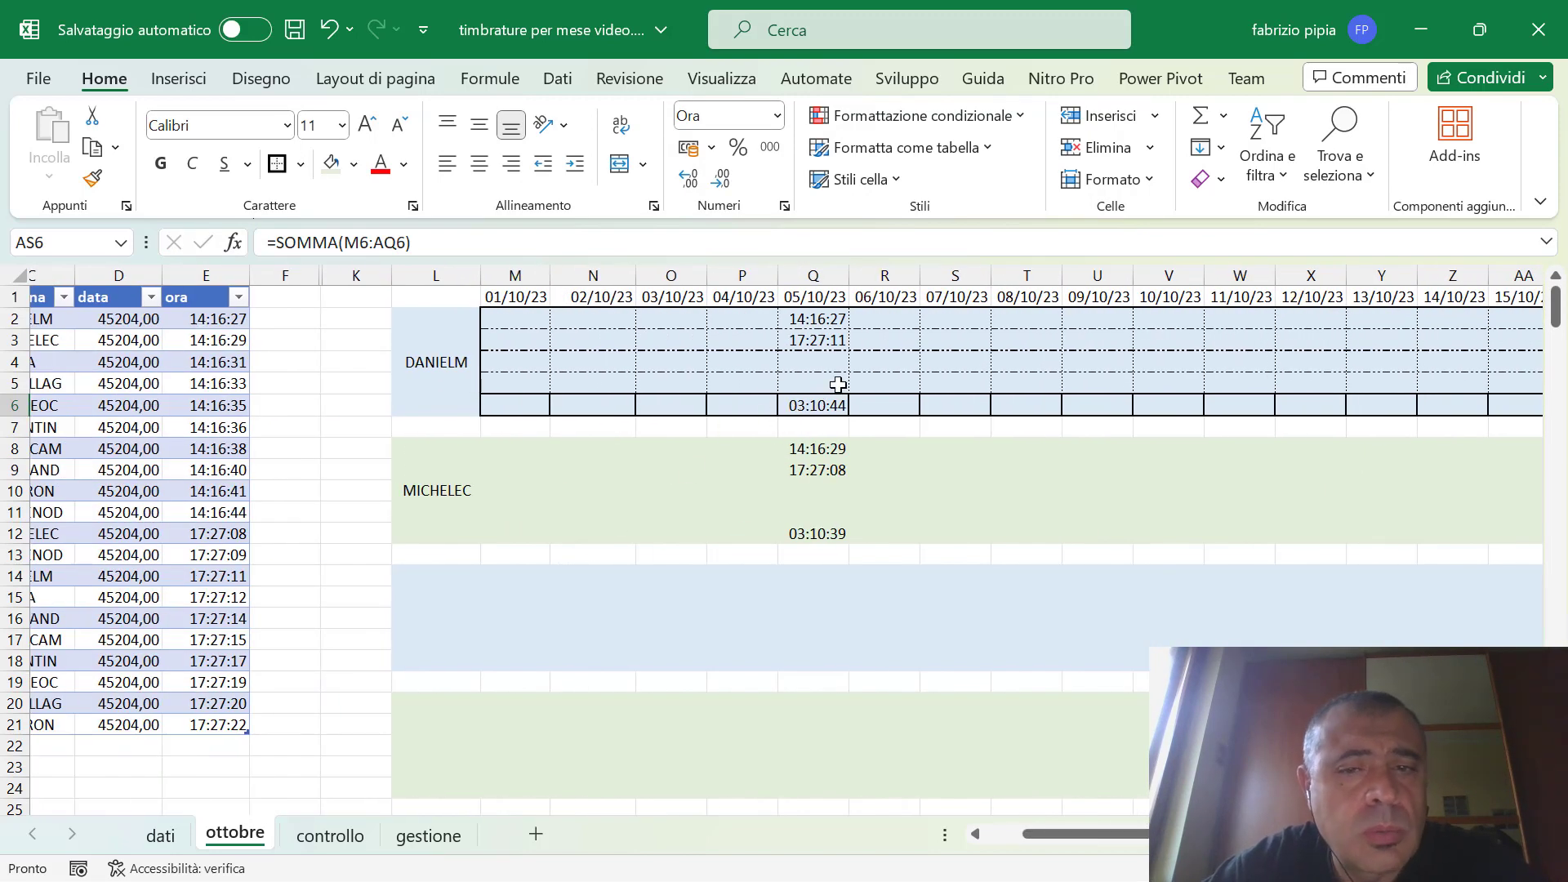
{"action": "scroll", "coordinate": [1065, 501], "scroll_direction": "right", "scroll_amount": 8}
{"action": "scroll", "coordinate": [1064, 501], "scroll_direction": "right", "scroll_amount": 3}
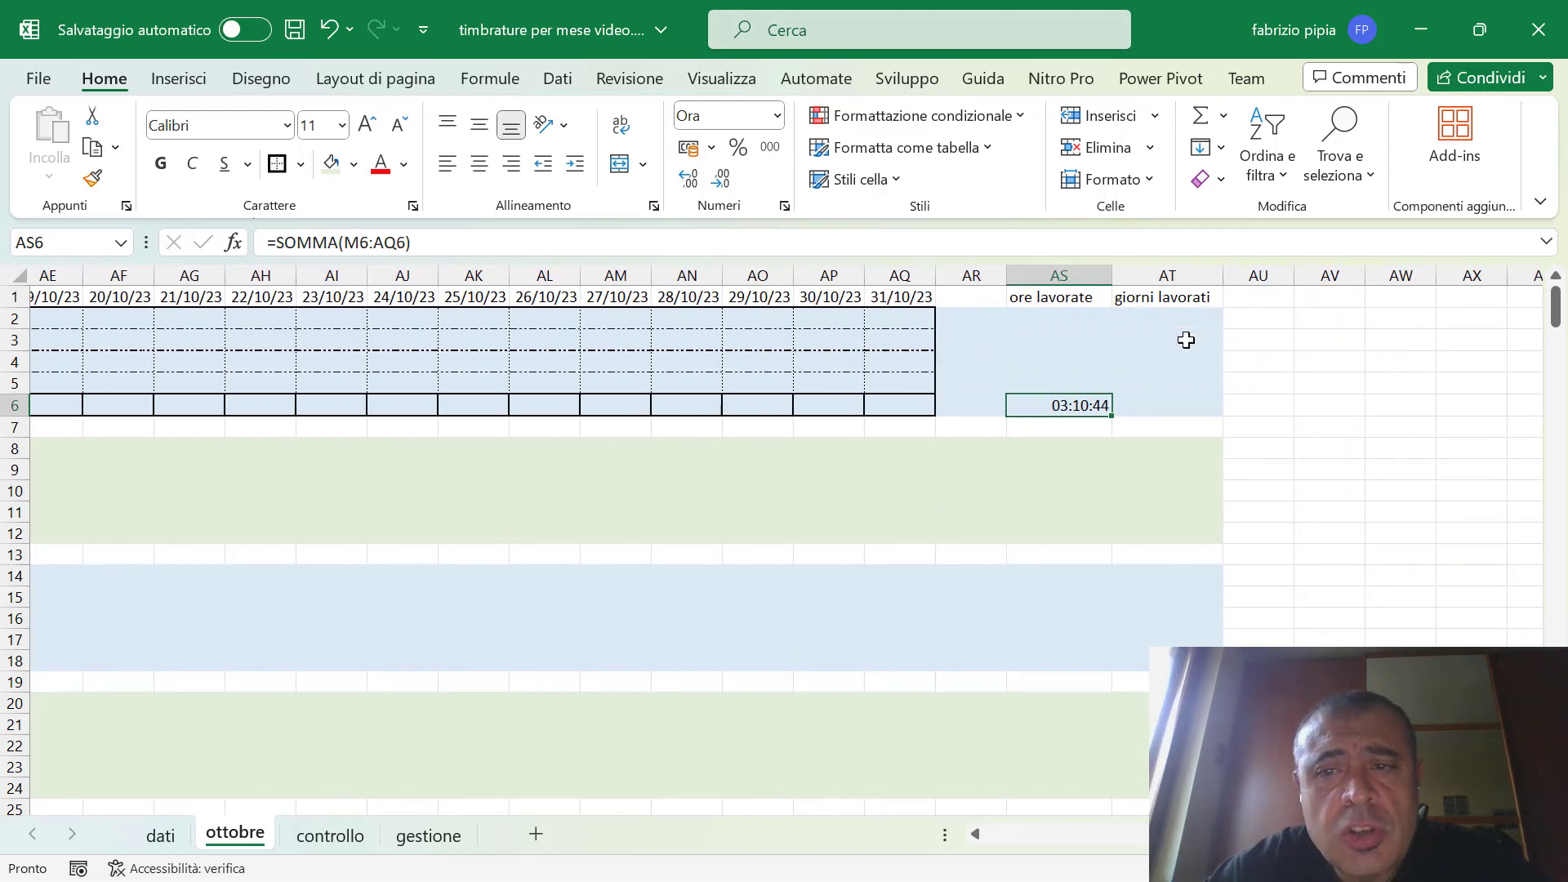
{"action": "left_click", "coordinate": [901, 410]}
{"action": "left_click", "coordinate": [845, 404]}
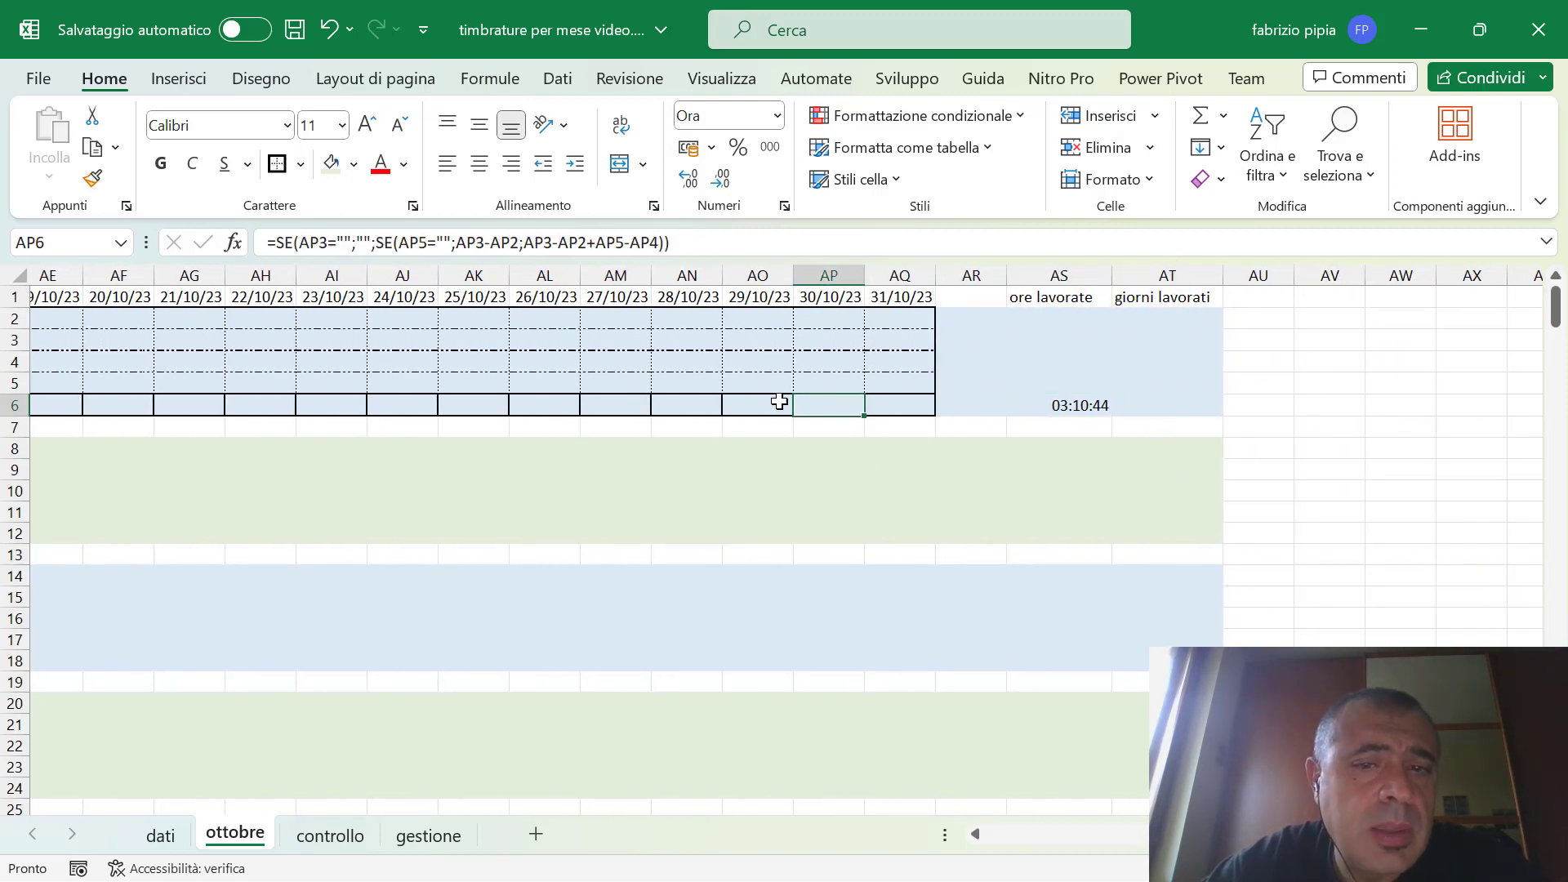
{"action": "left_click", "coordinate": [764, 402]}
{"action": "left_click", "coordinate": [682, 410]}
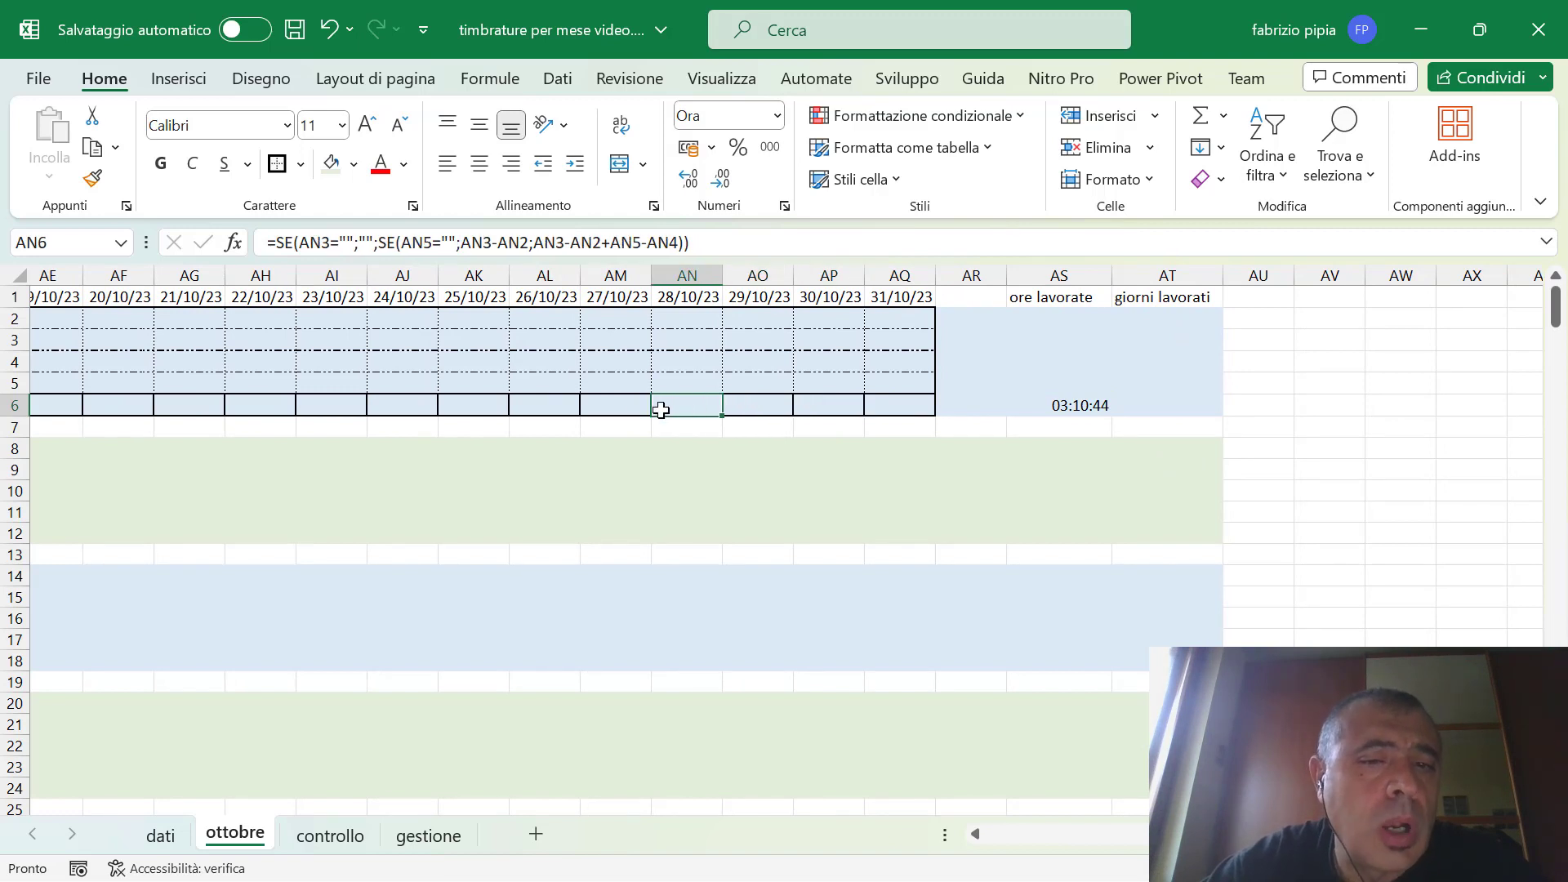
{"action": "left_click", "coordinate": [880, 407]}
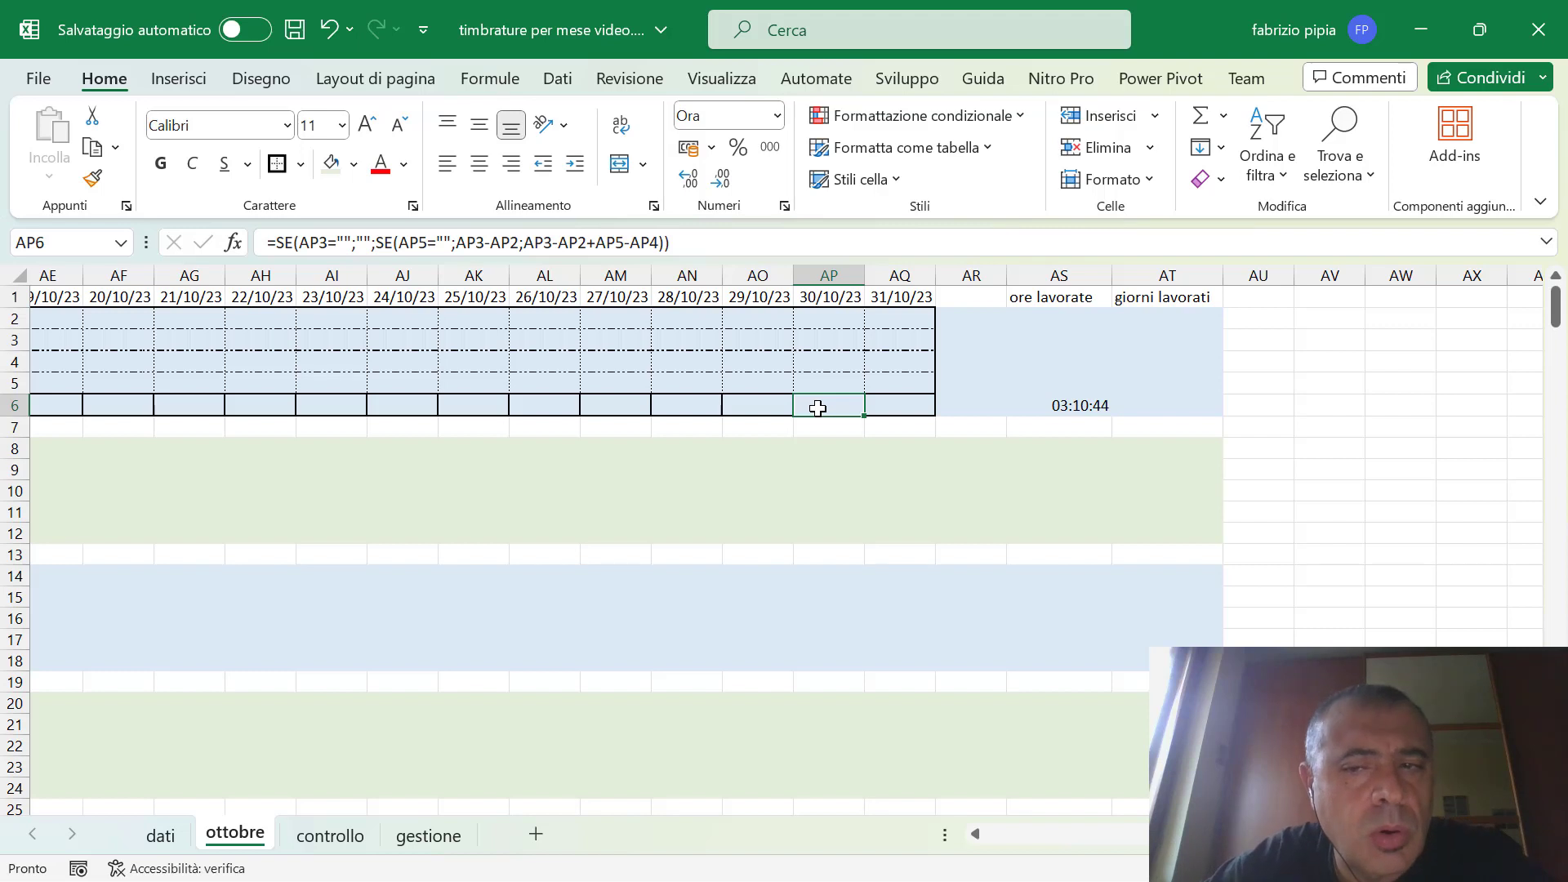
{"action": "left_click", "coordinate": [1186, 408]}
Enter =CONTA.SE(M6:AQ6;">0") in AT6 to count the first employee's October days worked as 1
{"action": "type", "text": "="}
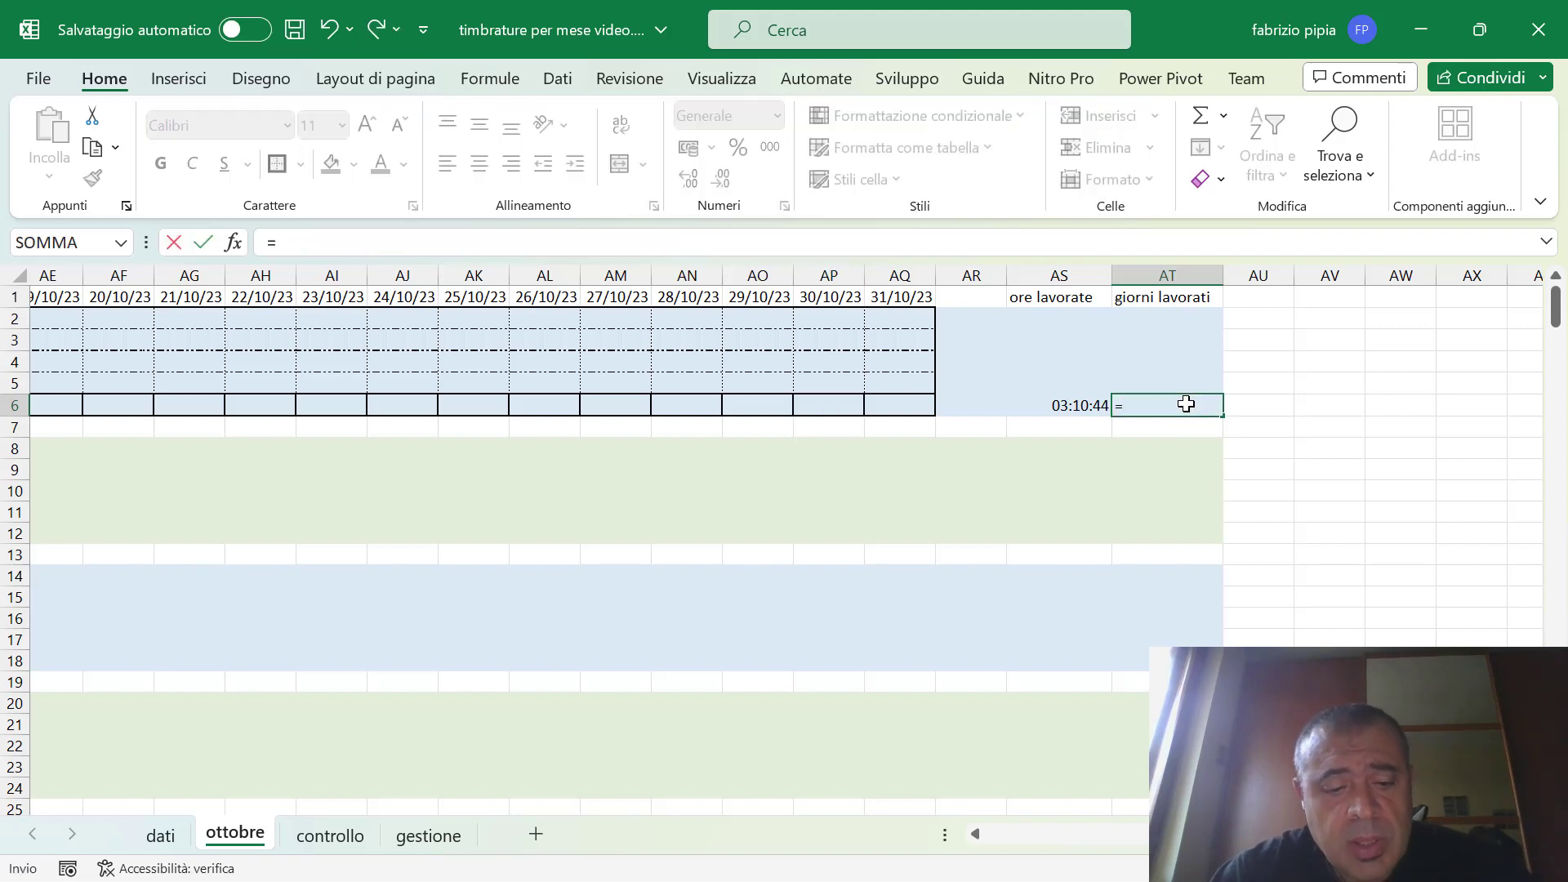
{"action": "type", "text": "conta.se"}
{"action": "key", "text": "Tab"}
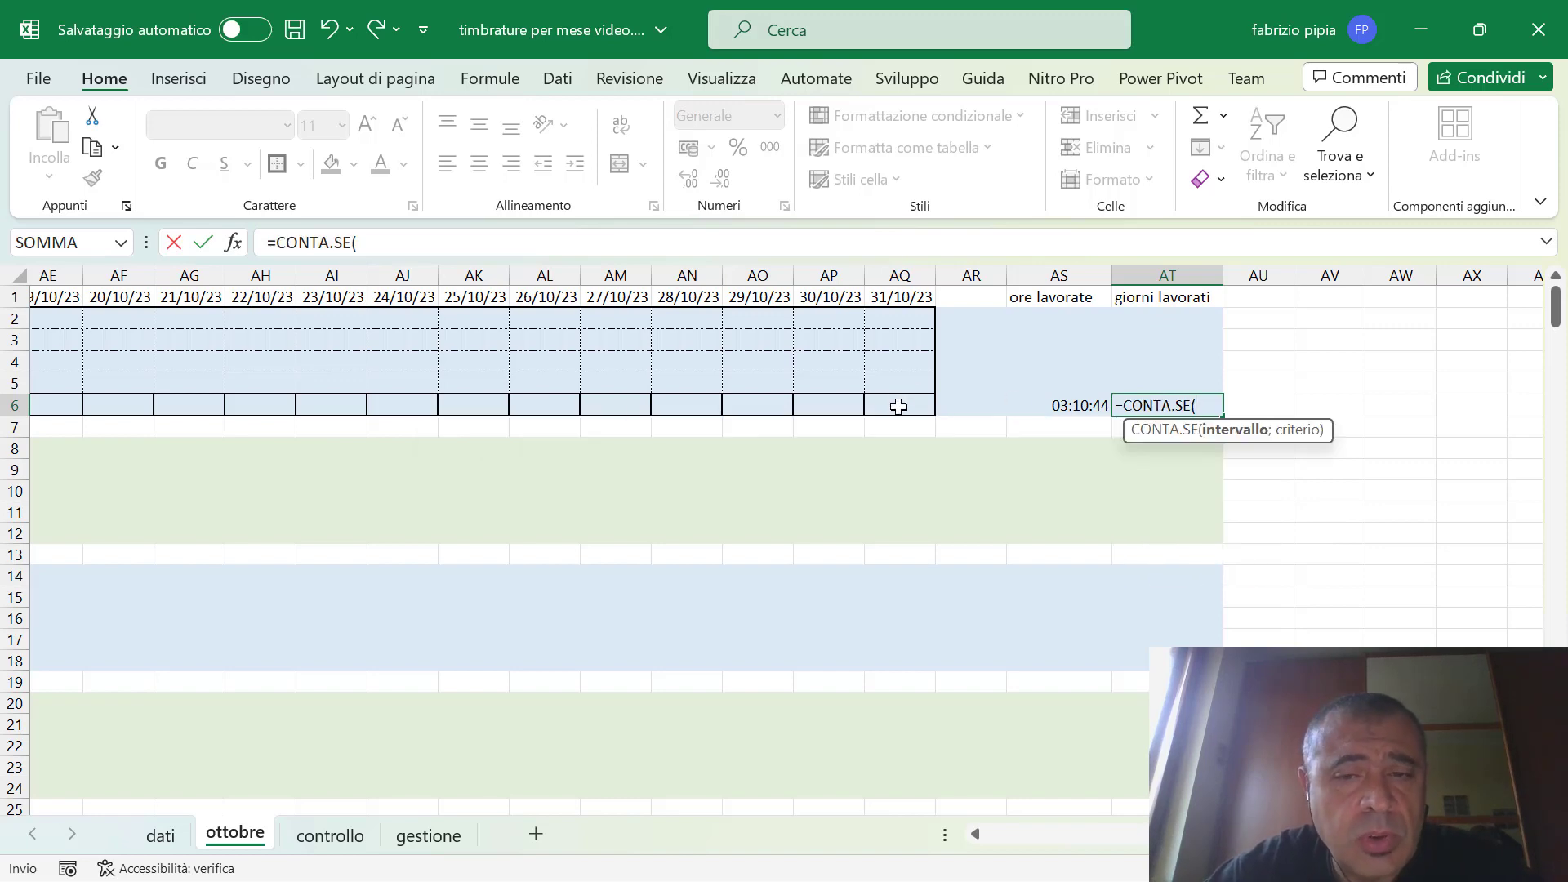
{"action": "left_click_drag", "start_coordinate": [898, 406], "coordinate": [4, 409]}
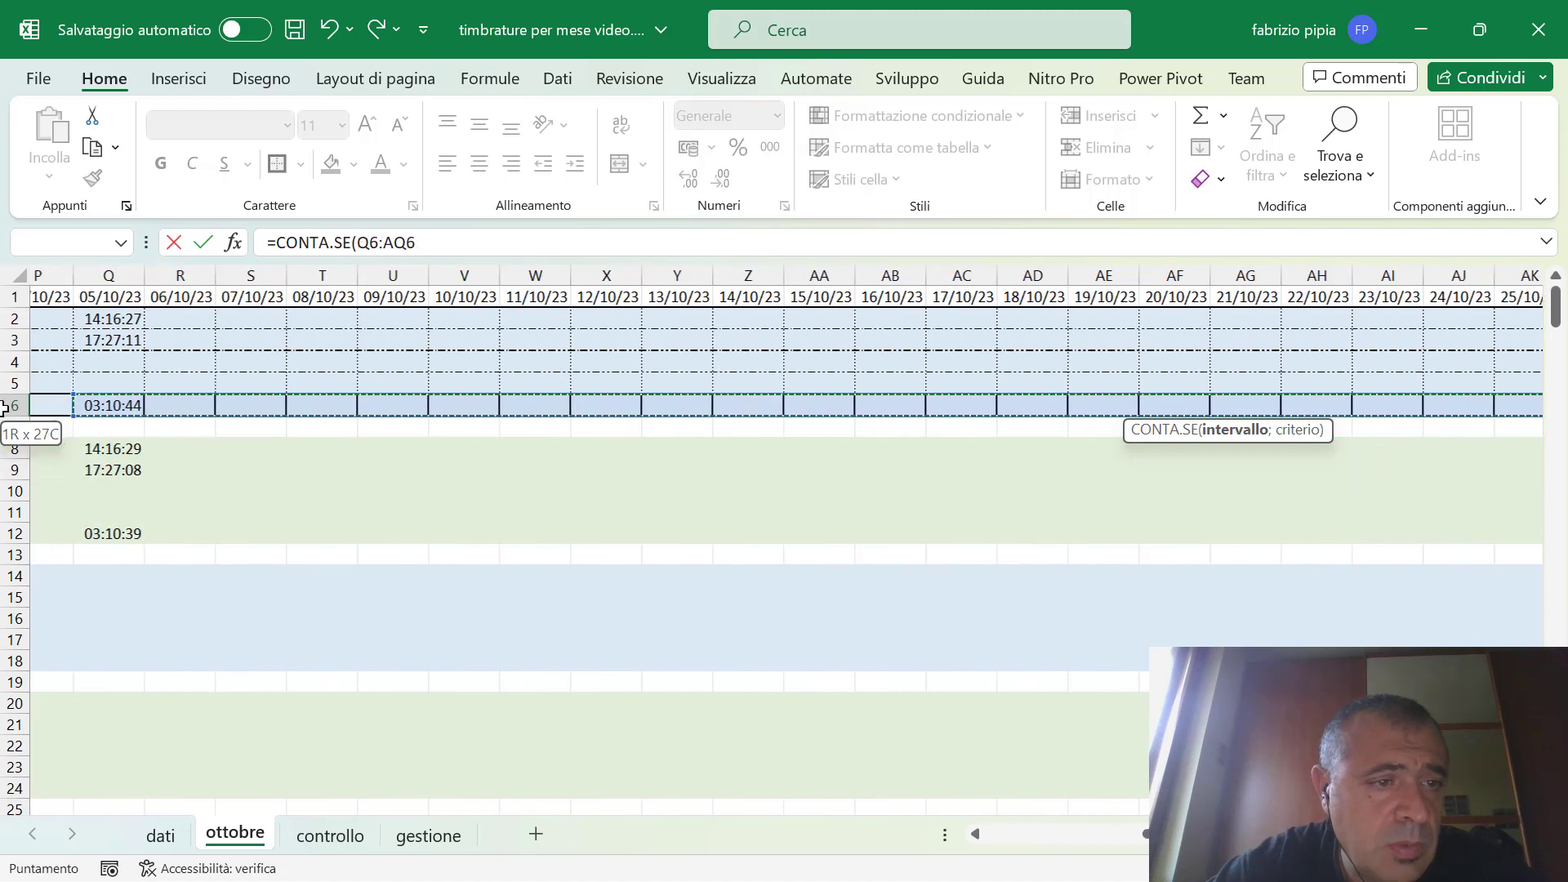
{"action": "left_click_drag", "start_coordinate": [5, 408], "coordinate": [243, 406]}
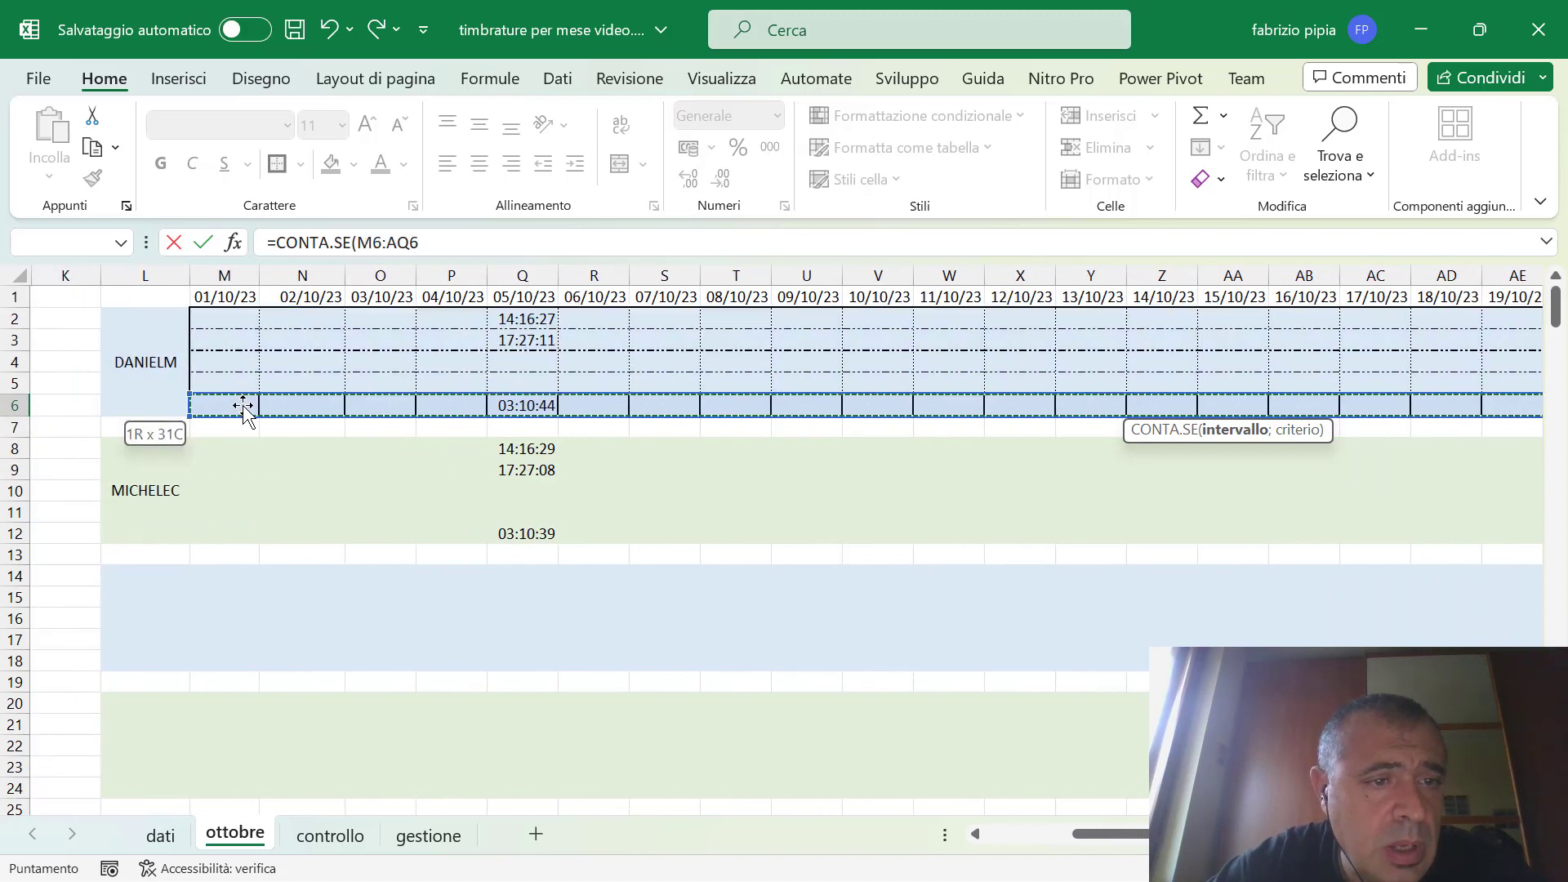
{"action": "type", "text": ";\">0"}
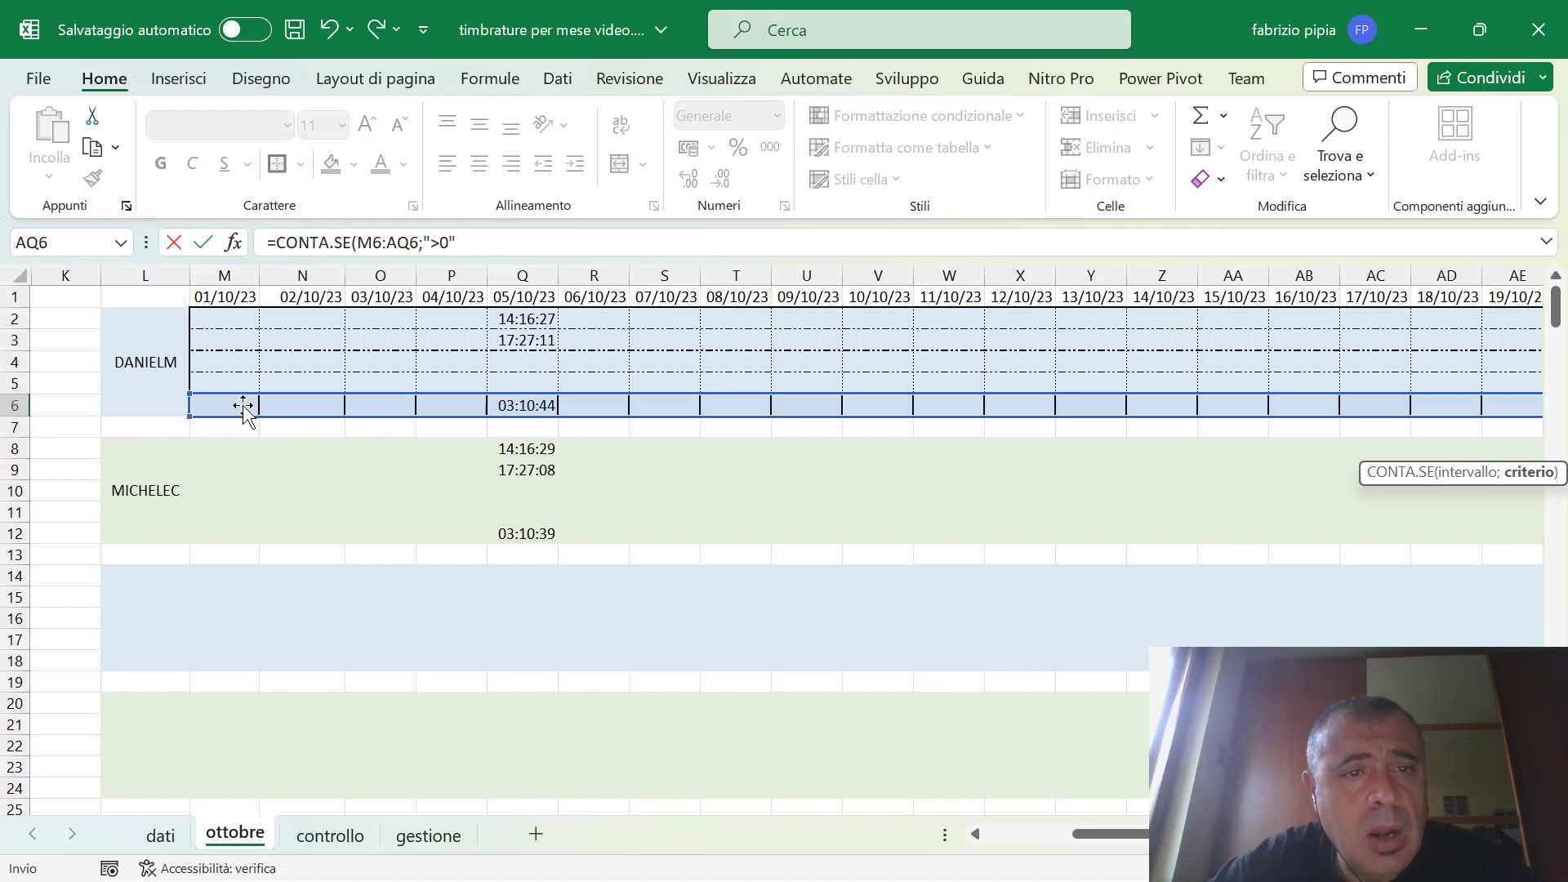
{"action": "type", "text": ")"}
{"action": "key", "text": "ctrl+Return"}
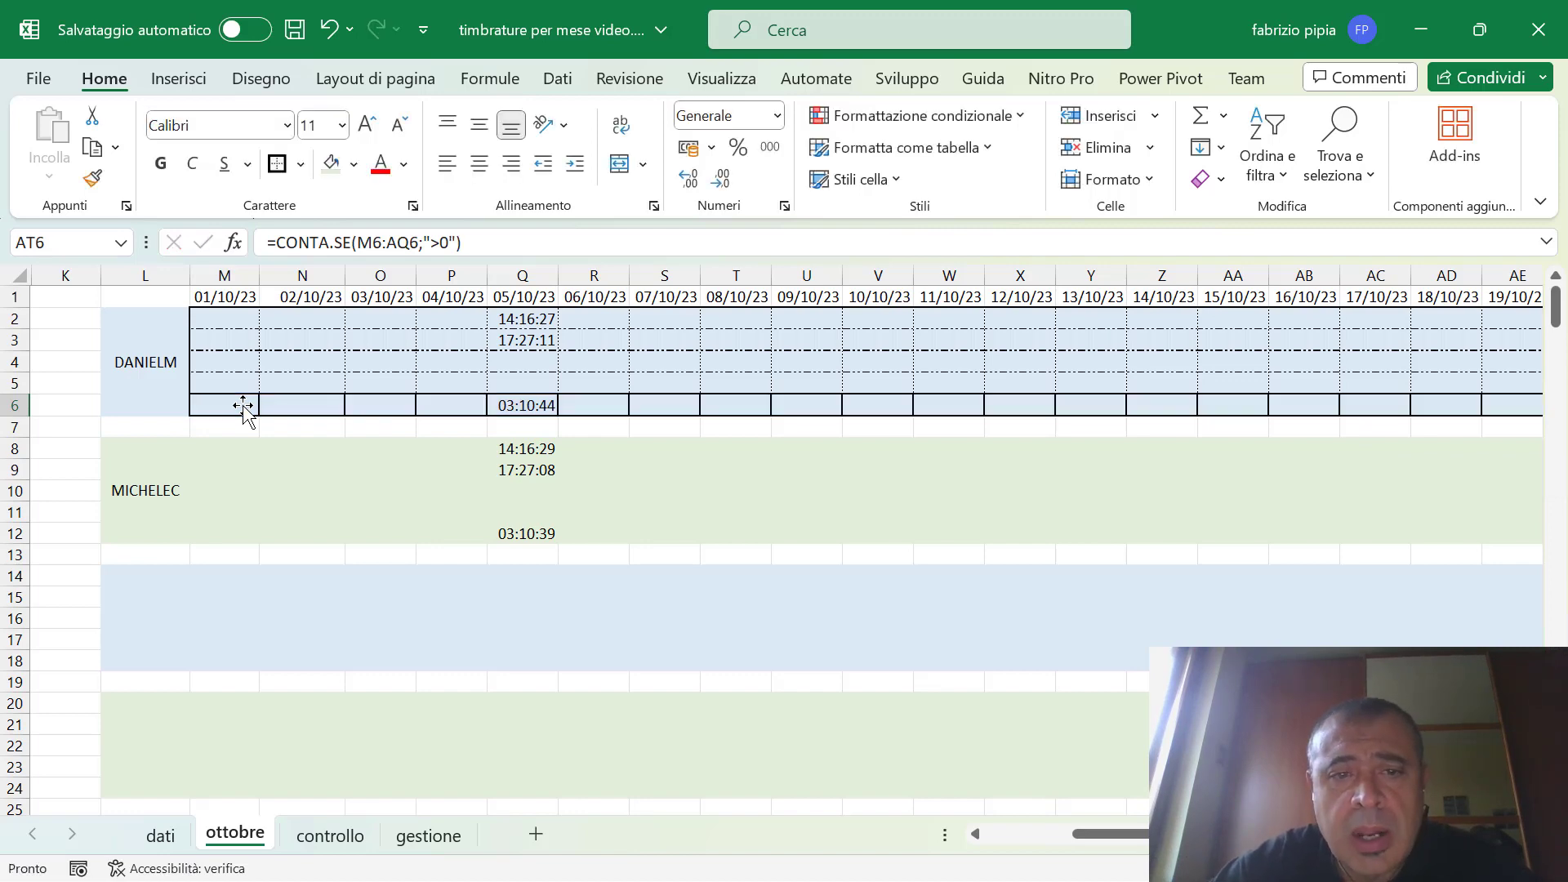
{"action": "scroll", "coordinate": [1195, 501], "scroll_direction": "right", "scroll_amount": 5}
{"action": "scroll", "coordinate": [1197, 501], "scroll_direction": "right", "scroll_amount": 2}
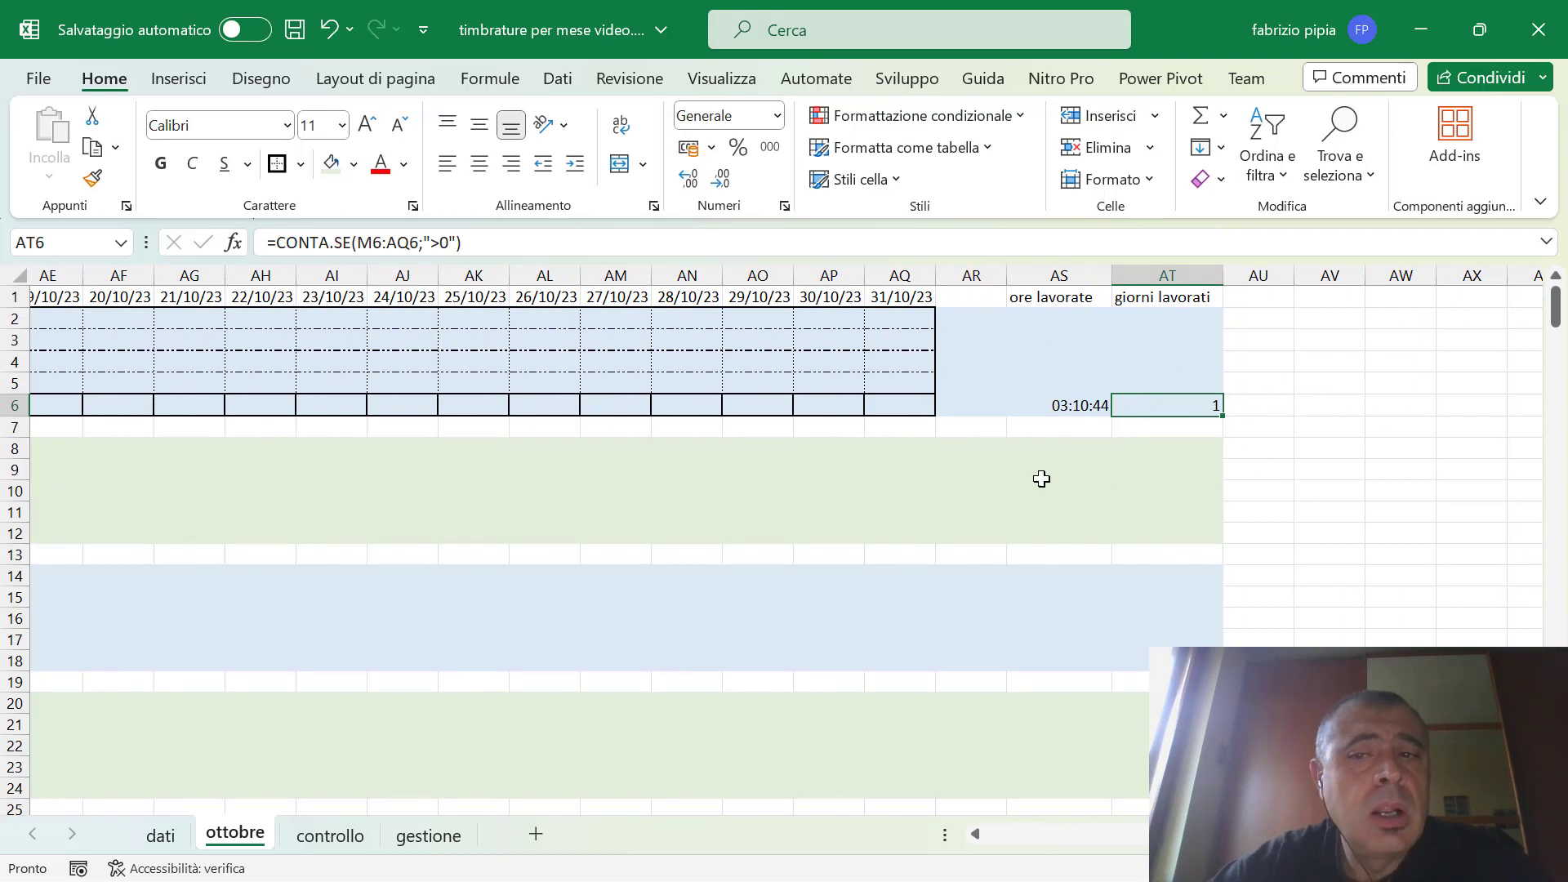
{"action": "scroll", "coordinate": [661, 501], "scroll_direction": "left", "scroll_amount": 2}
Copy the 20 clock-in records in A2:E21 and paste them starting at A22
{"action": "scroll", "coordinate": [661, 500], "scroll_direction": "left", "scroll_amount": 2}
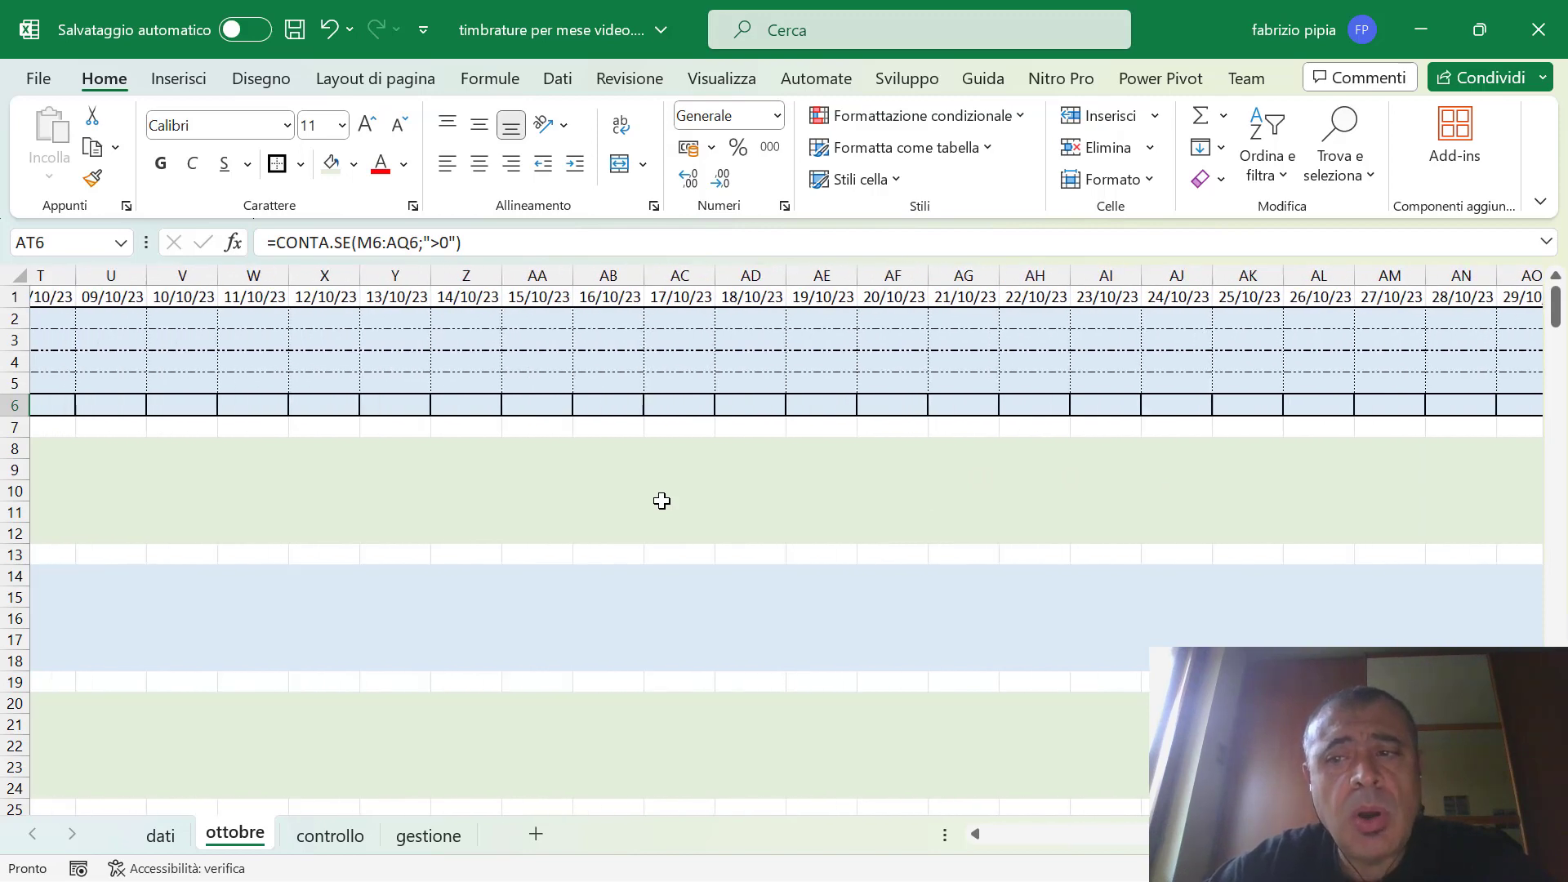
{"action": "scroll", "coordinate": [661, 501], "scroll_direction": "left", "scroll_amount": 2}
{"action": "scroll", "coordinate": [661, 501], "scroll_direction": "left", "scroll_amount": 5}
{"action": "scroll", "coordinate": [658, 498], "scroll_direction": "left", "scroll_amount": 1}
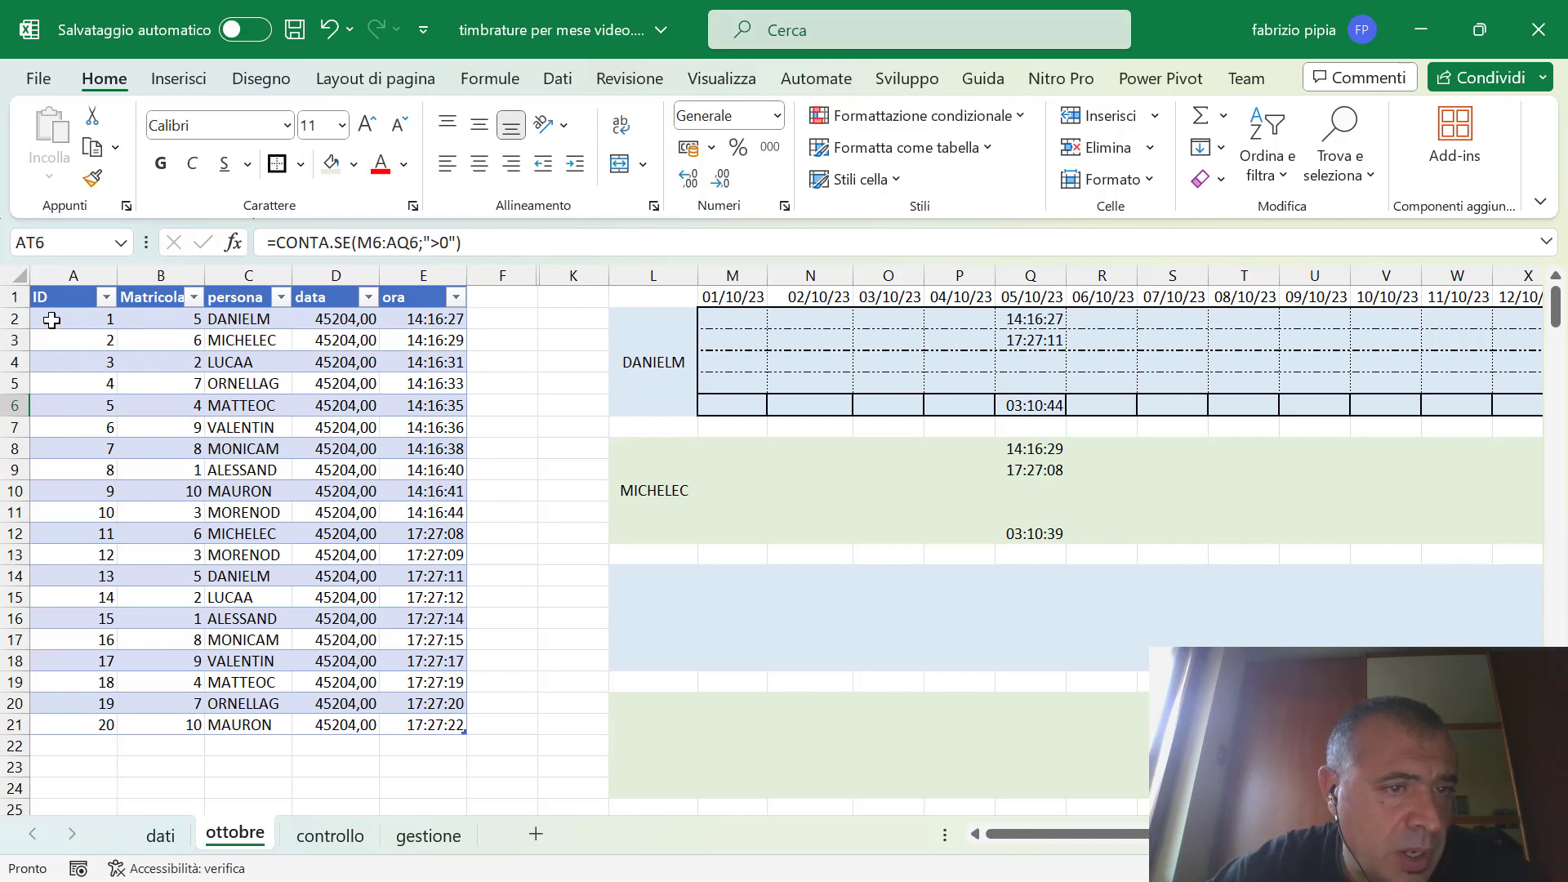
{"action": "left_click_drag", "start_coordinate": [51, 320], "coordinate": [444, 717]}
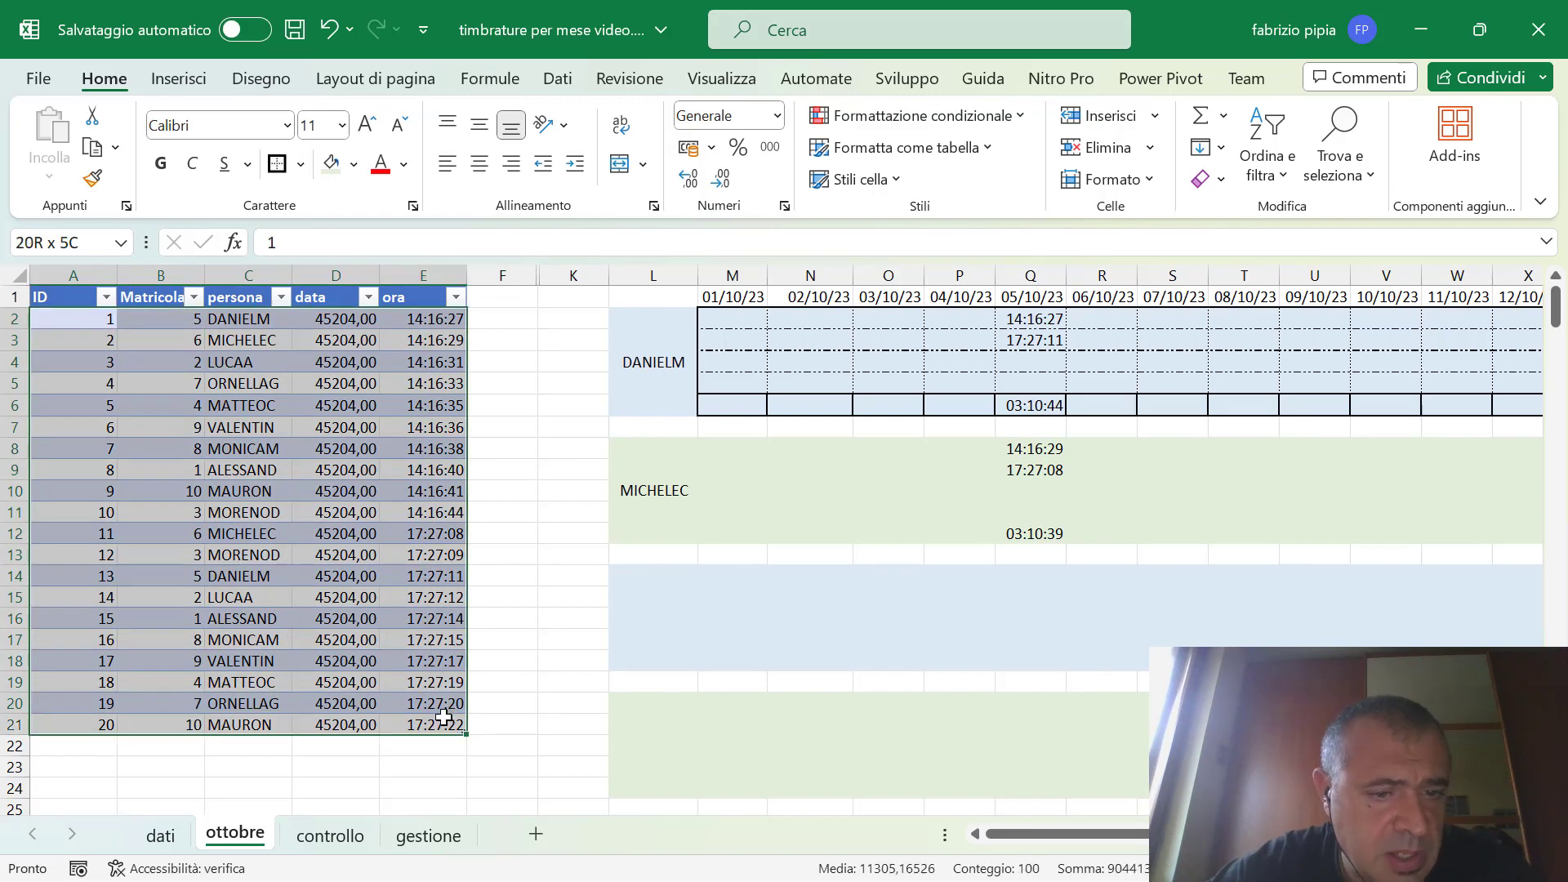
{"action": "key", "text": "ctrl+c"}
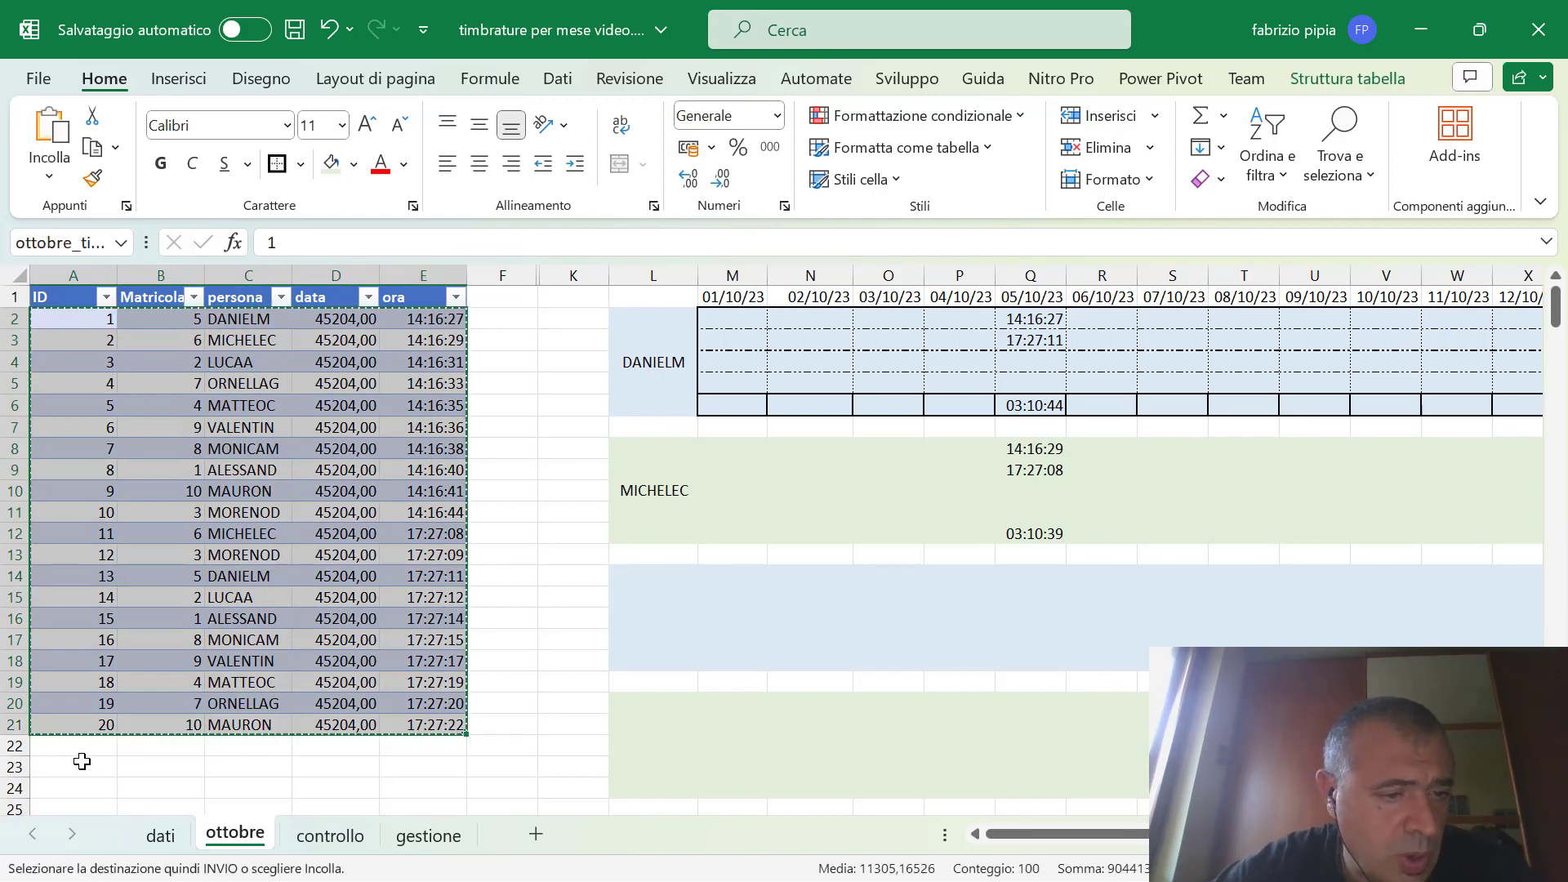
{"action": "left_click", "coordinate": [83, 745]}
{"action": "key", "text": "ctrl+v"}
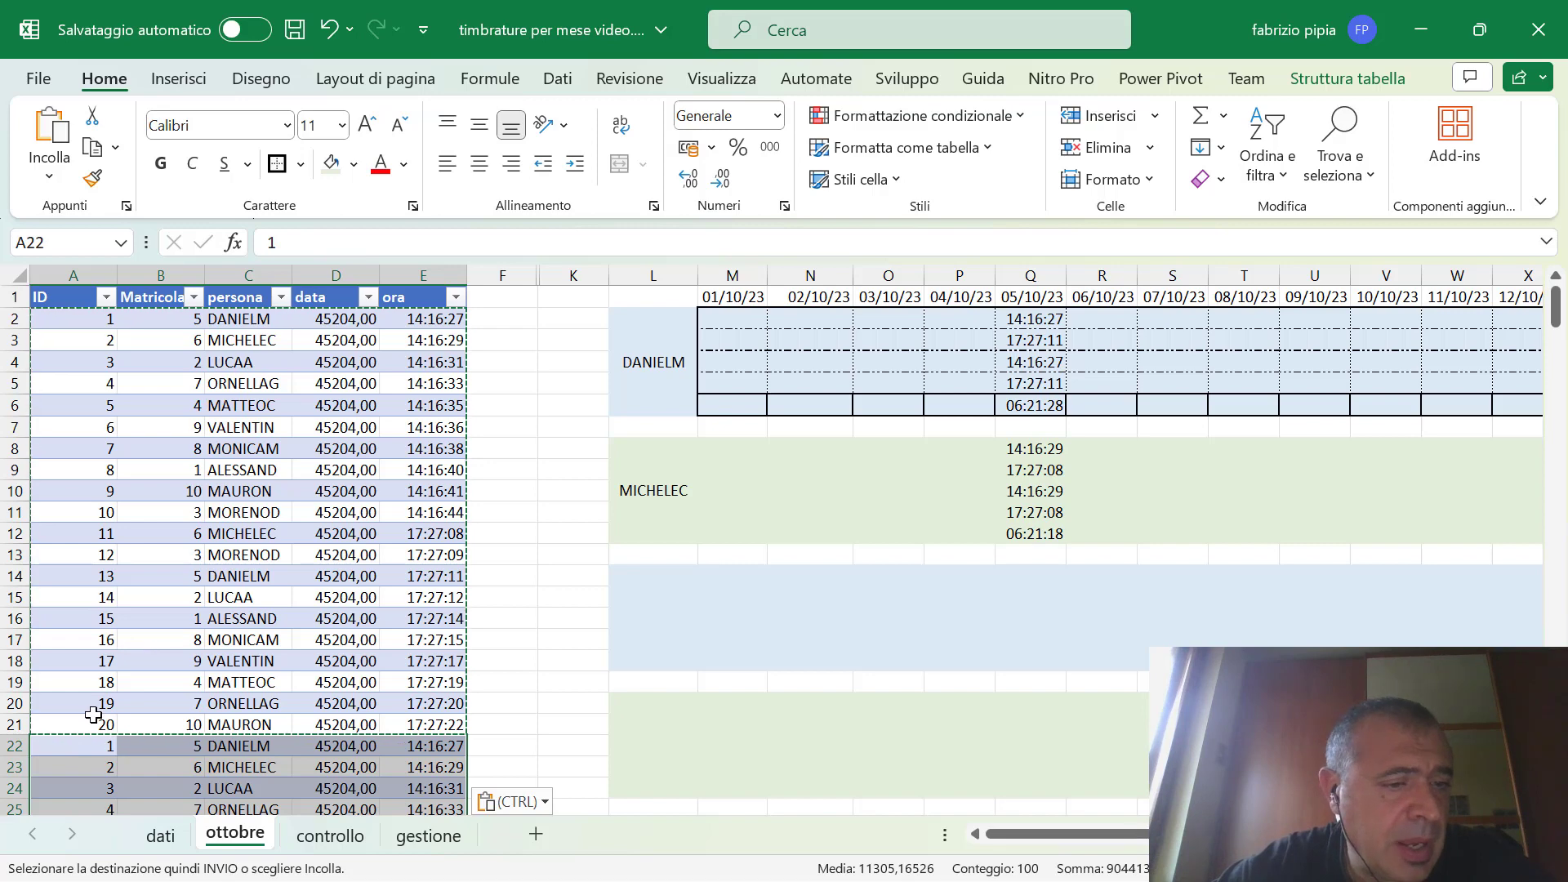
Continue the ID numbering from 19 and 20 down the pasted rows, then select the date values
{"action": "mouse_move", "coordinate": [93, 702]}
{"action": "left_mouse_down"}
{"action": "mouse_move", "coordinate": [115, 762]}
{"action": "mouse_move", "coordinate": [111, 744]}
{"action": "left_mouse_up"}
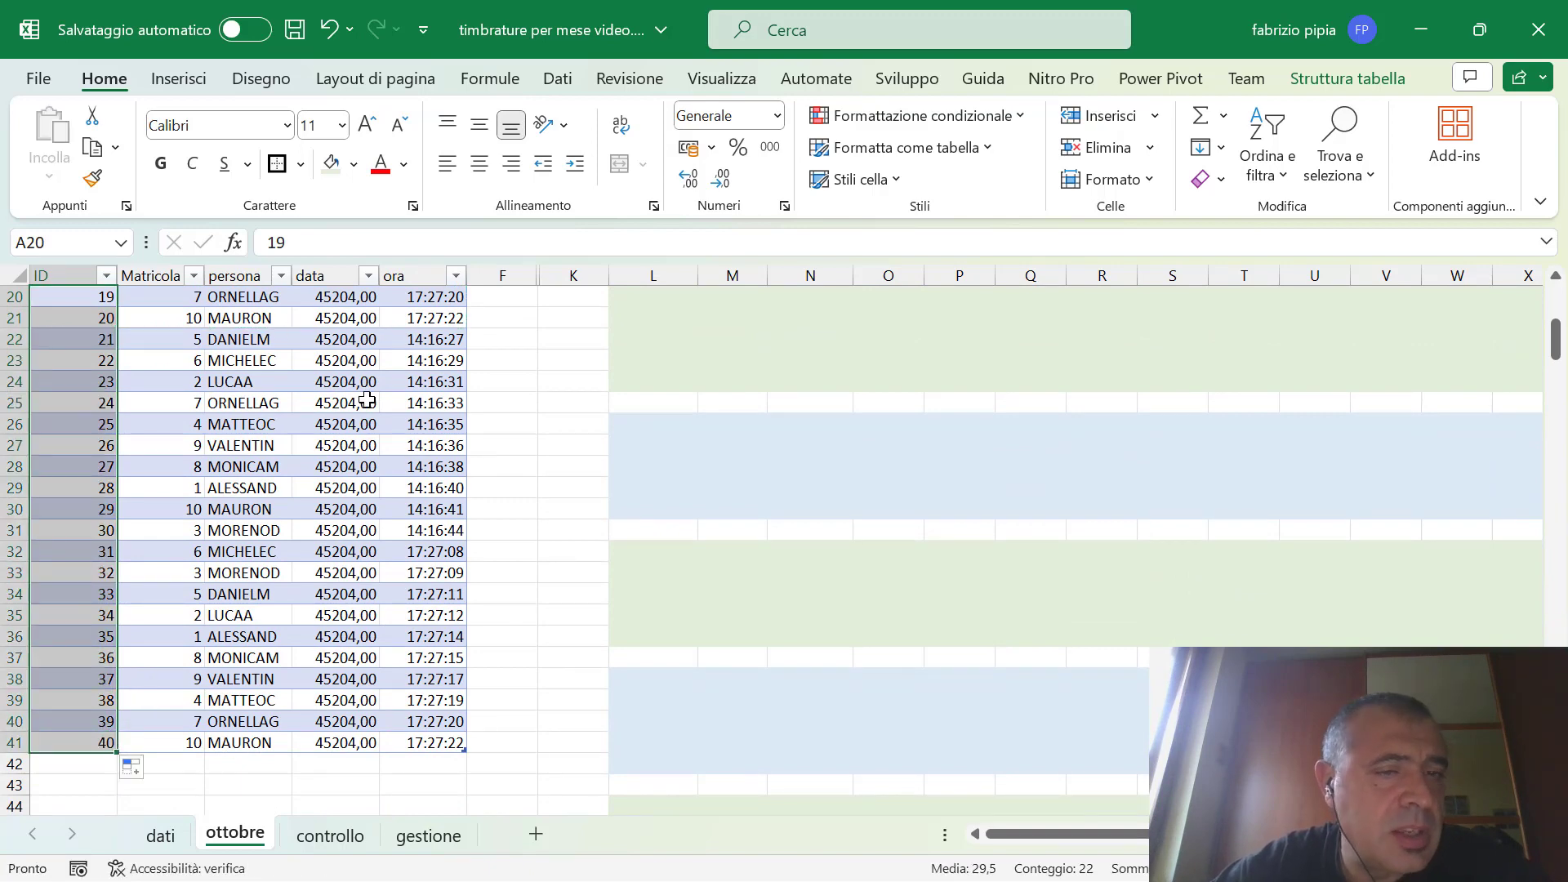
{"action": "scroll", "coordinate": [366, 399], "scroll_direction": "up", "scroll_amount": 5}
{"action": "scroll", "coordinate": [367, 400], "scroll_direction": "up", "scroll_amount": 1}
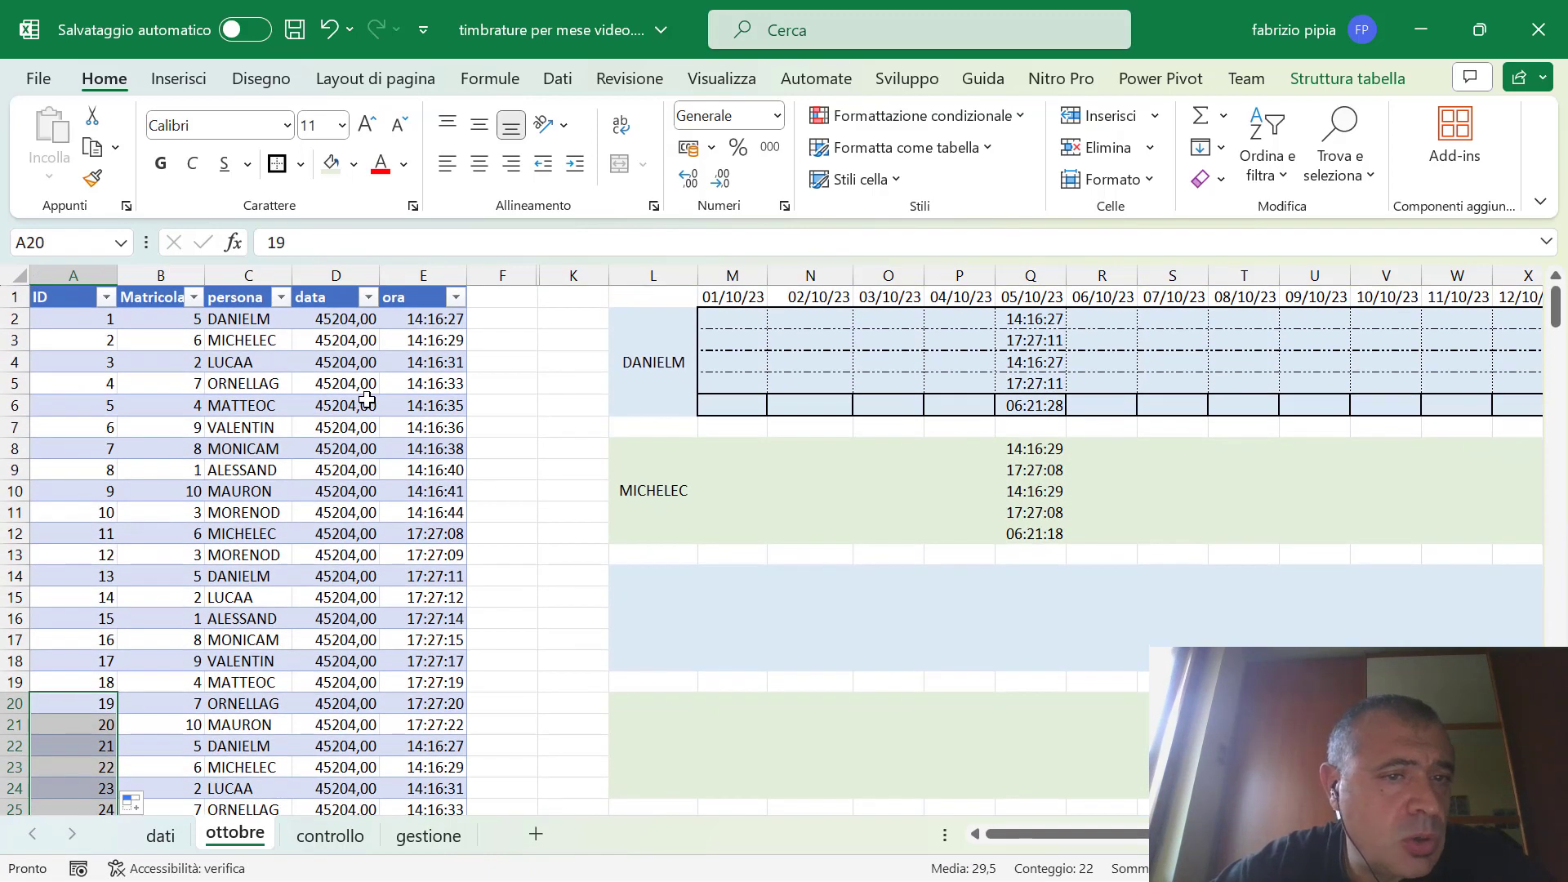
{"action": "left_click_drag", "start_coordinate": [346, 316], "coordinate": [387, 711]}
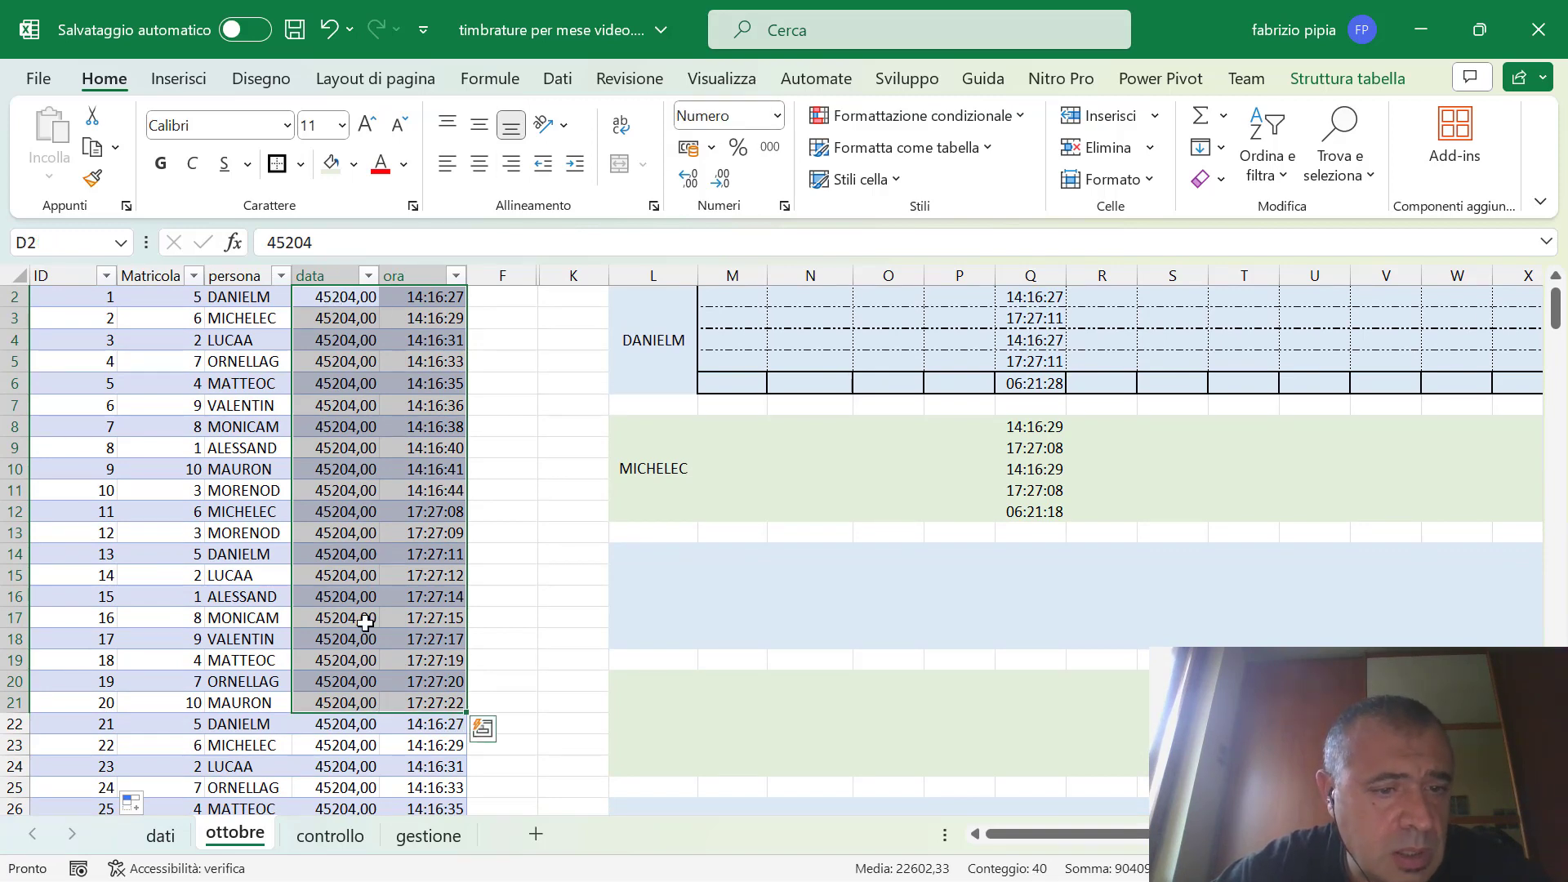
Apply the Data number format to D2:D21 so they show 05/10/2023, then select D22:D41
{"action": "left_click_drag", "start_coordinate": [326, 704], "coordinate": [320, 323]}
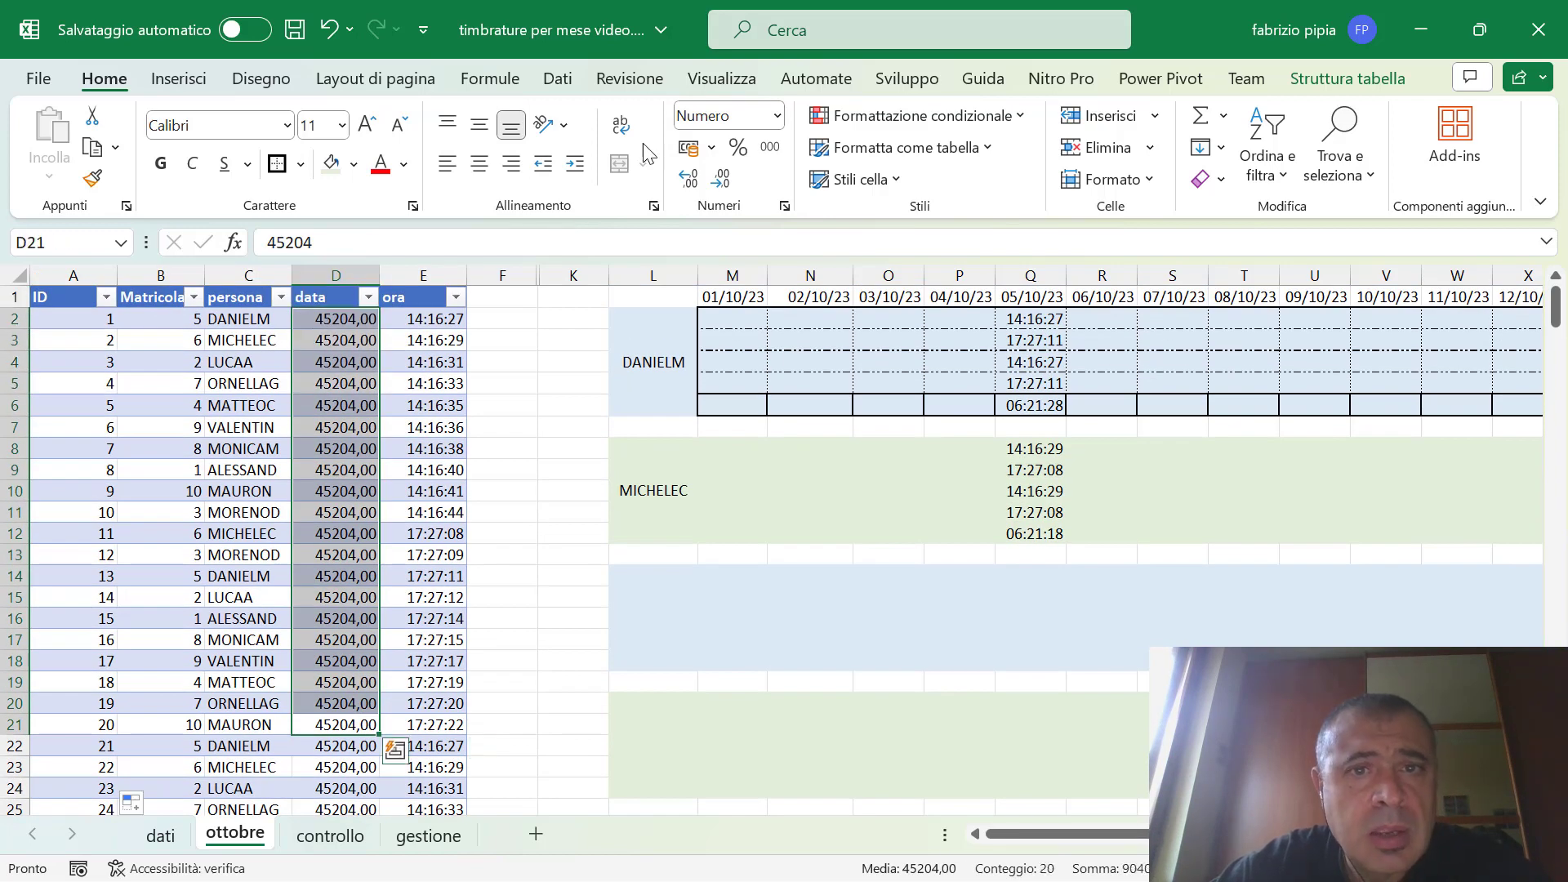
{"action": "left_click", "coordinate": [698, 116]}
{"action": "type", "text": "Fd"}
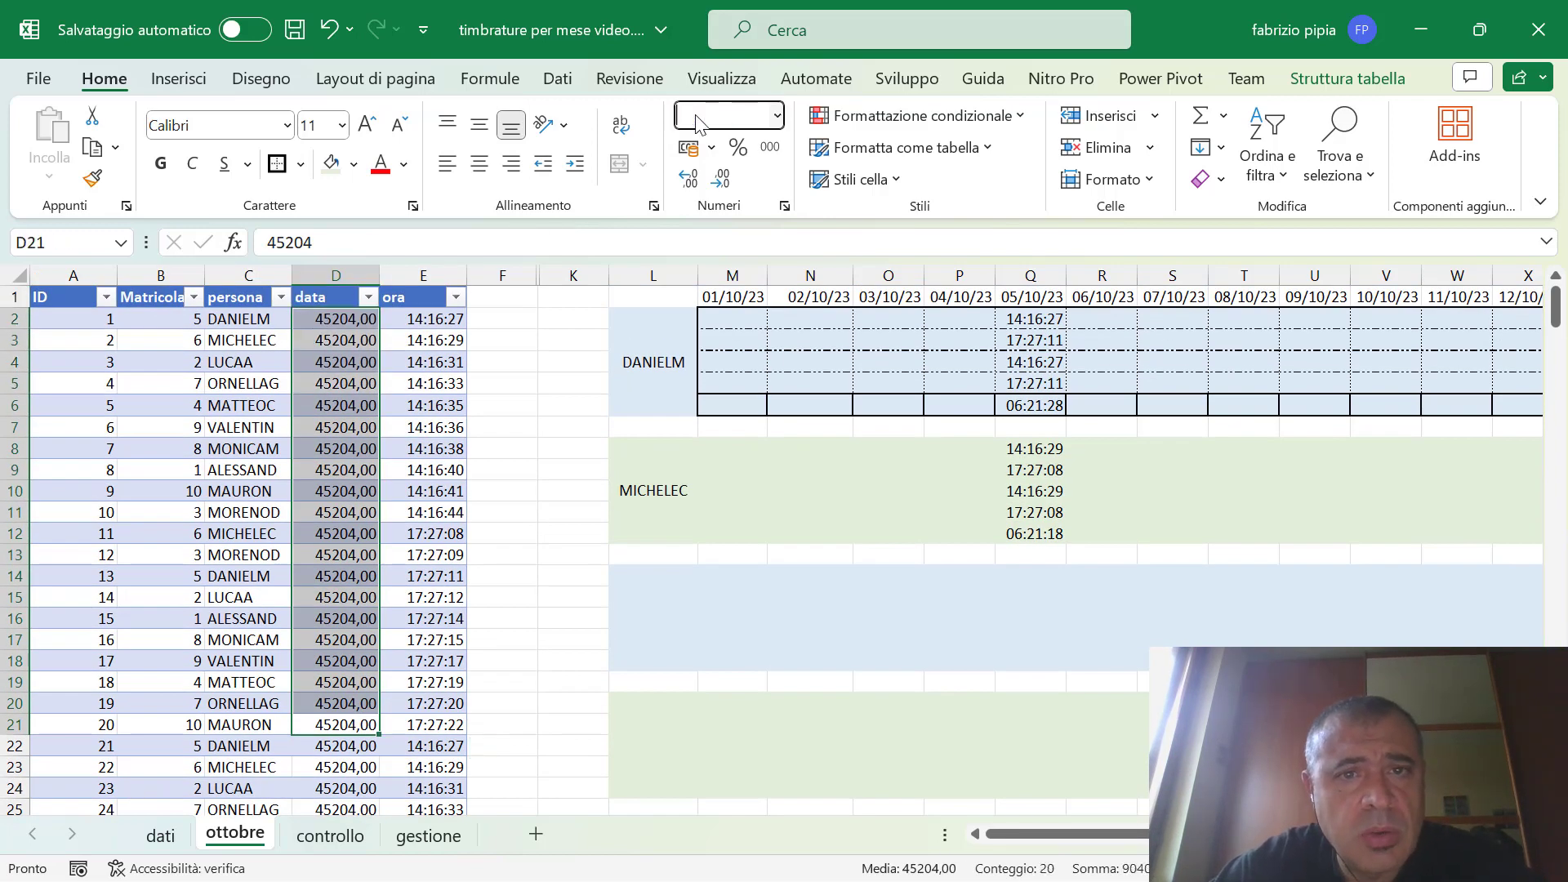
{"action": "type", "text": "Data"}
{"action": "key", "text": "Return"}
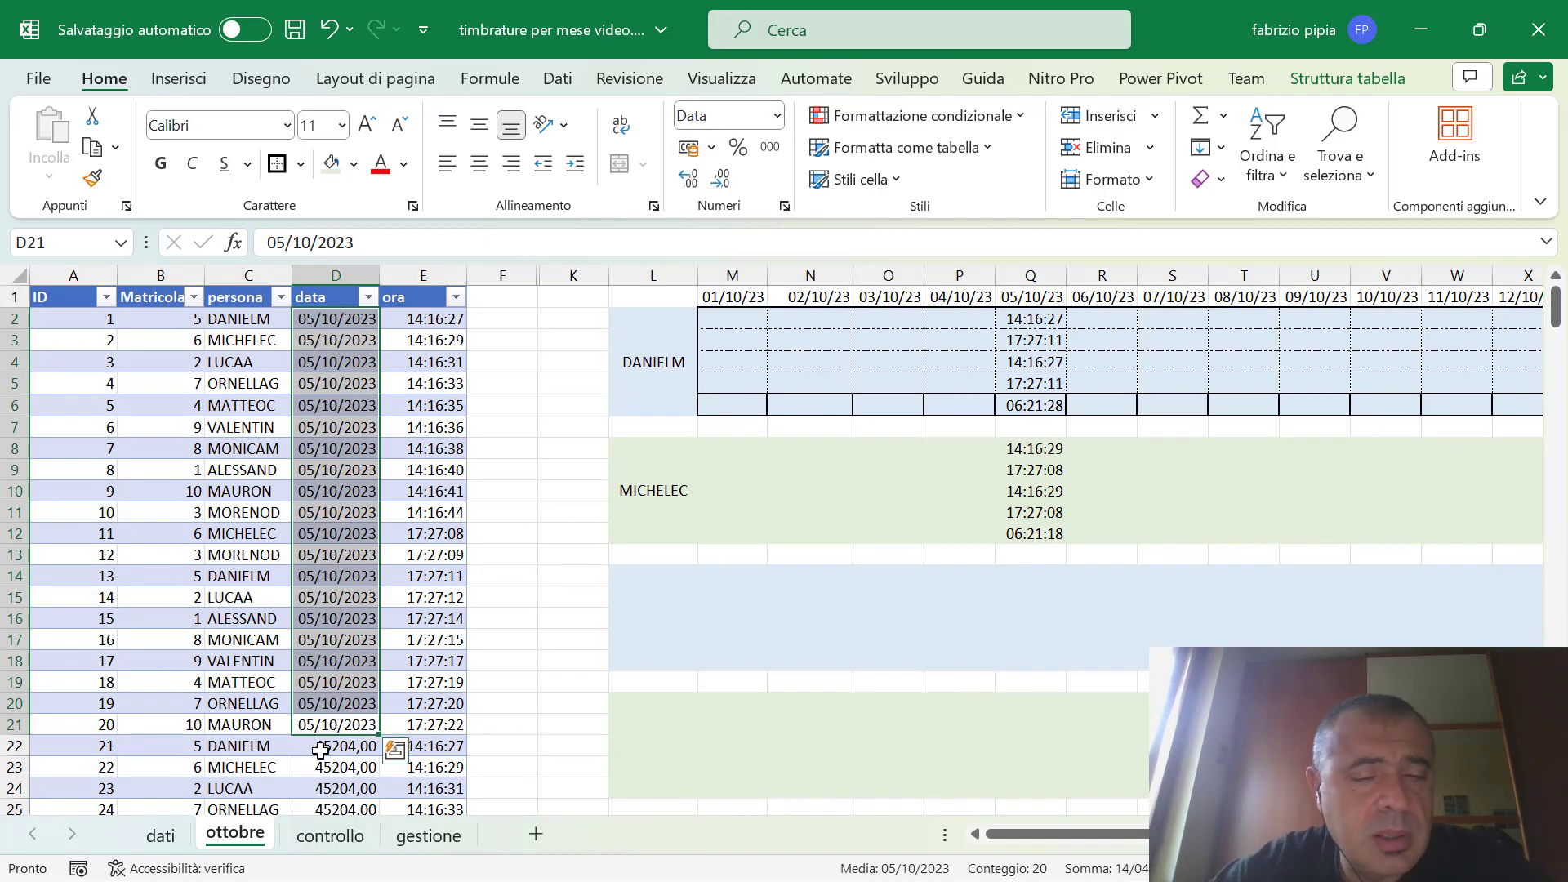
{"action": "scroll", "coordinate": [326, 746], "scroll_direction": "down", "scroll_amount": 2}
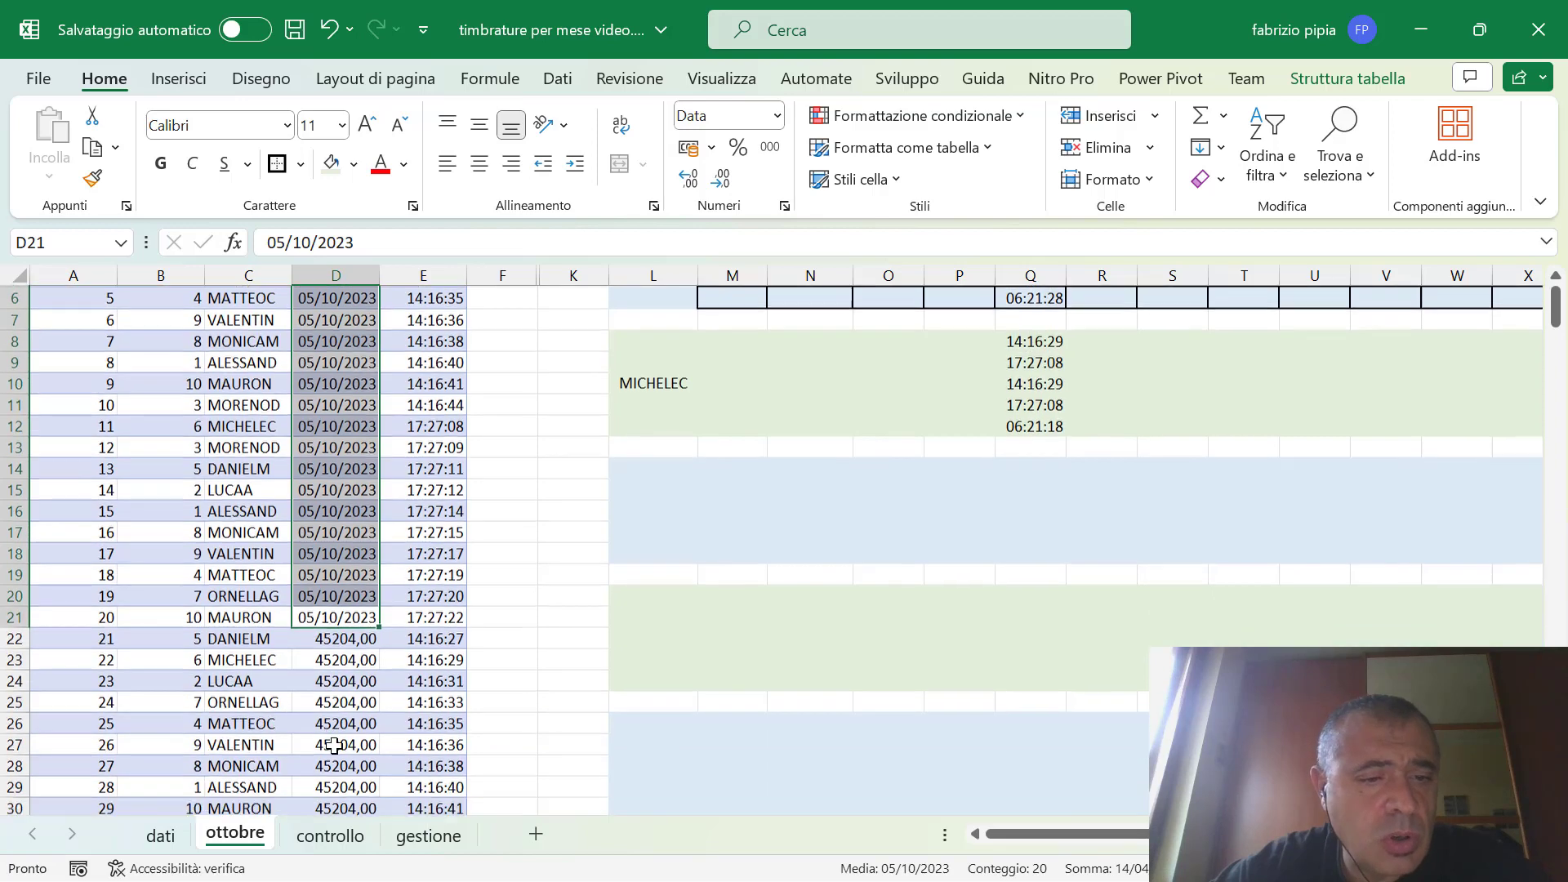
{"action": "scroll", "coordinate": [326, 746], "scroll_direction": "down", "scroll_amount": 2}
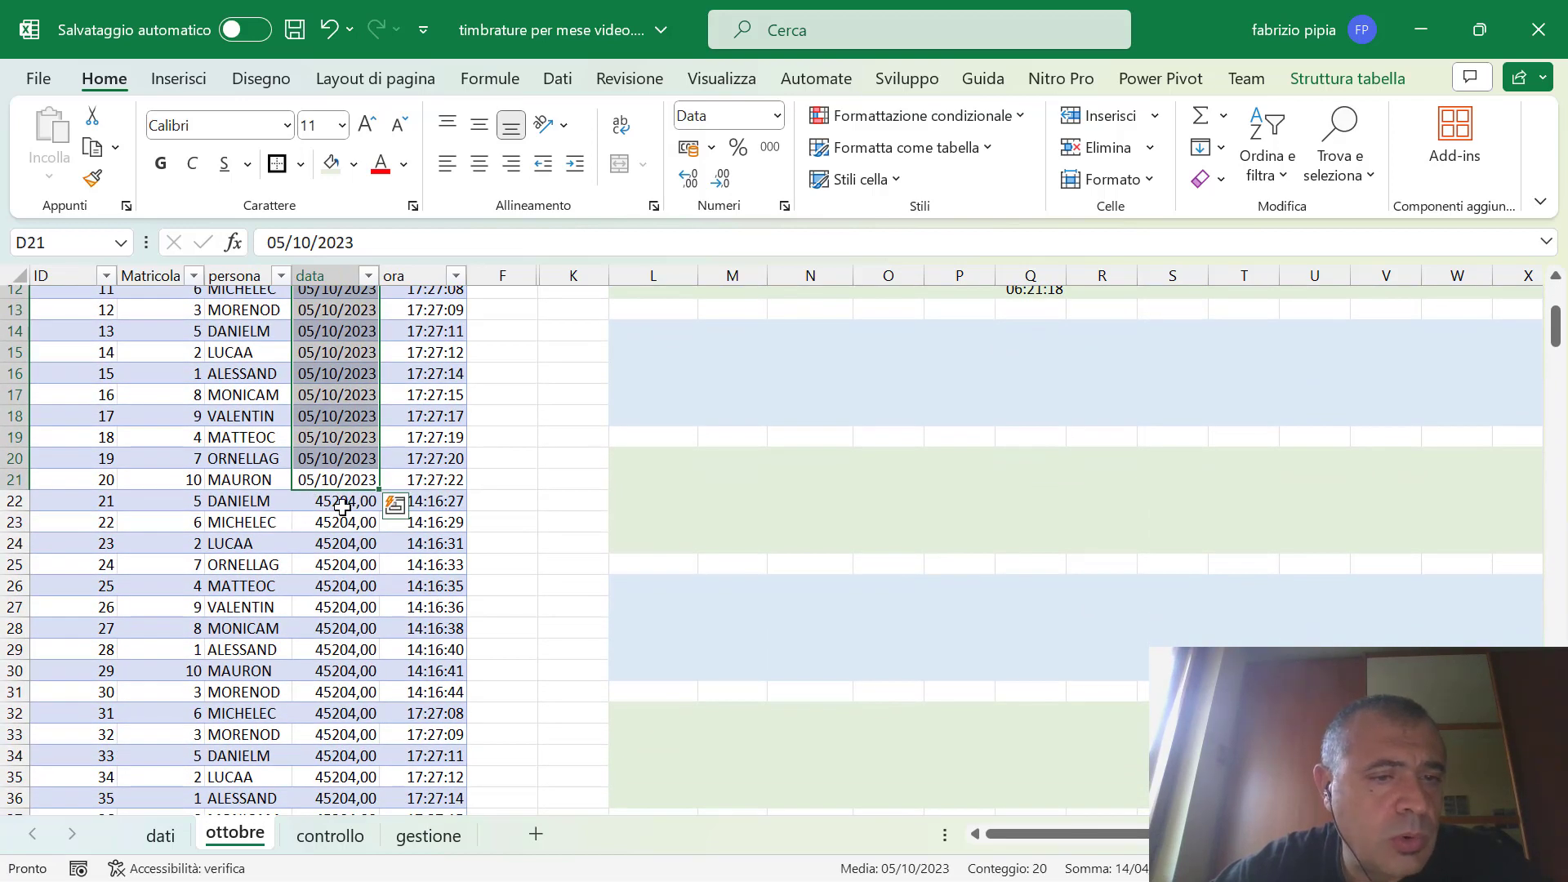
{"action": "left_click_drag", "start_coordinate": [342, 507], "coordinate": [346, 831]}
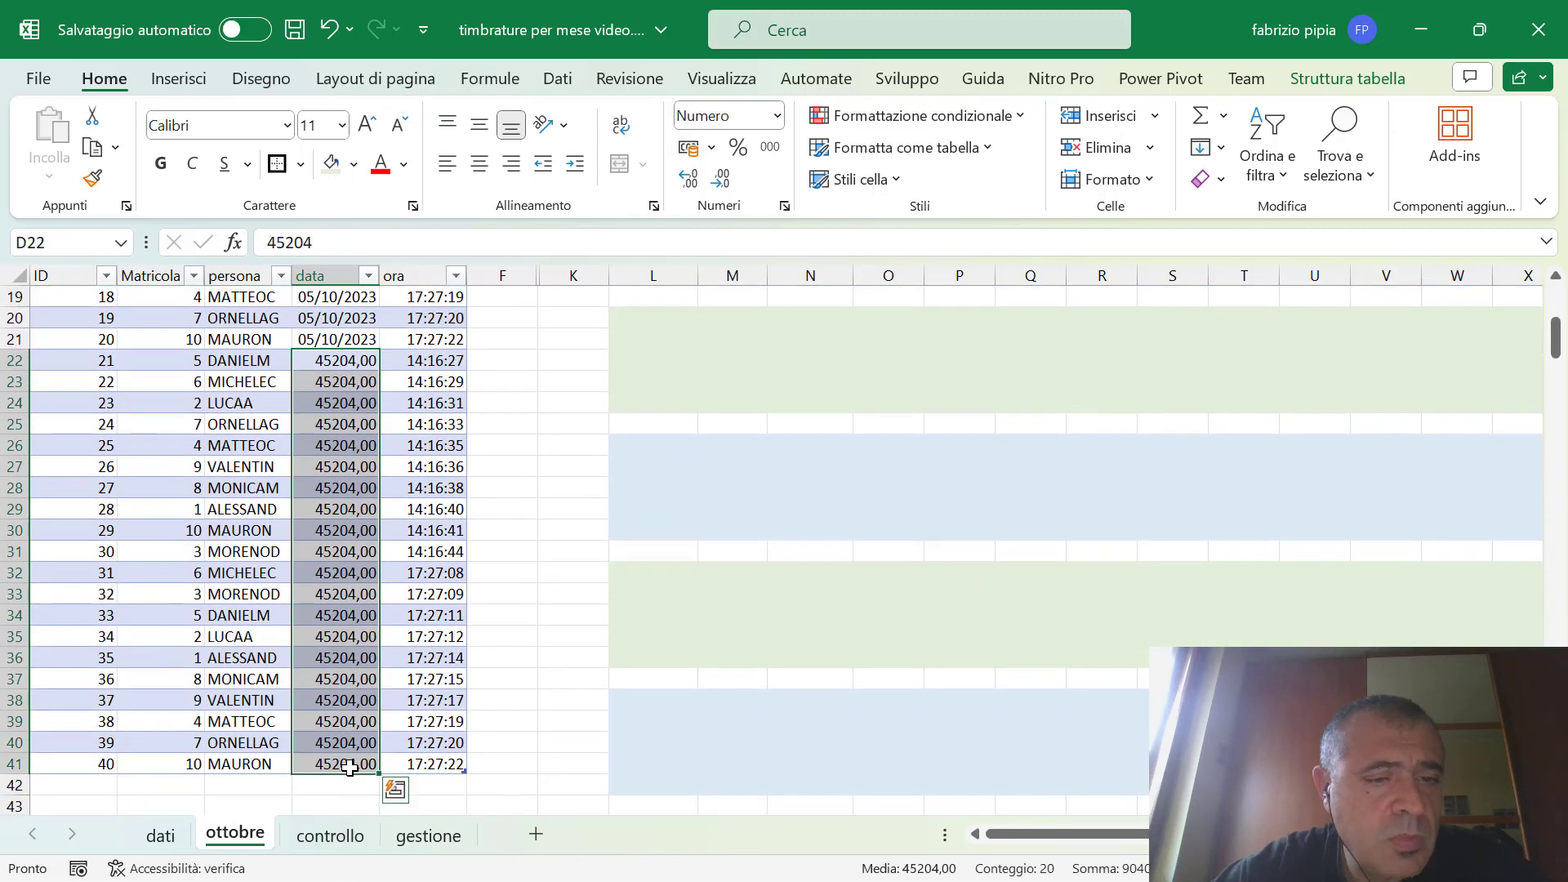
Change D22:D41 to 45205 and format them as dates, showing 06/10/2023
{"action": "left_click", "coordinate": [333, 250]}
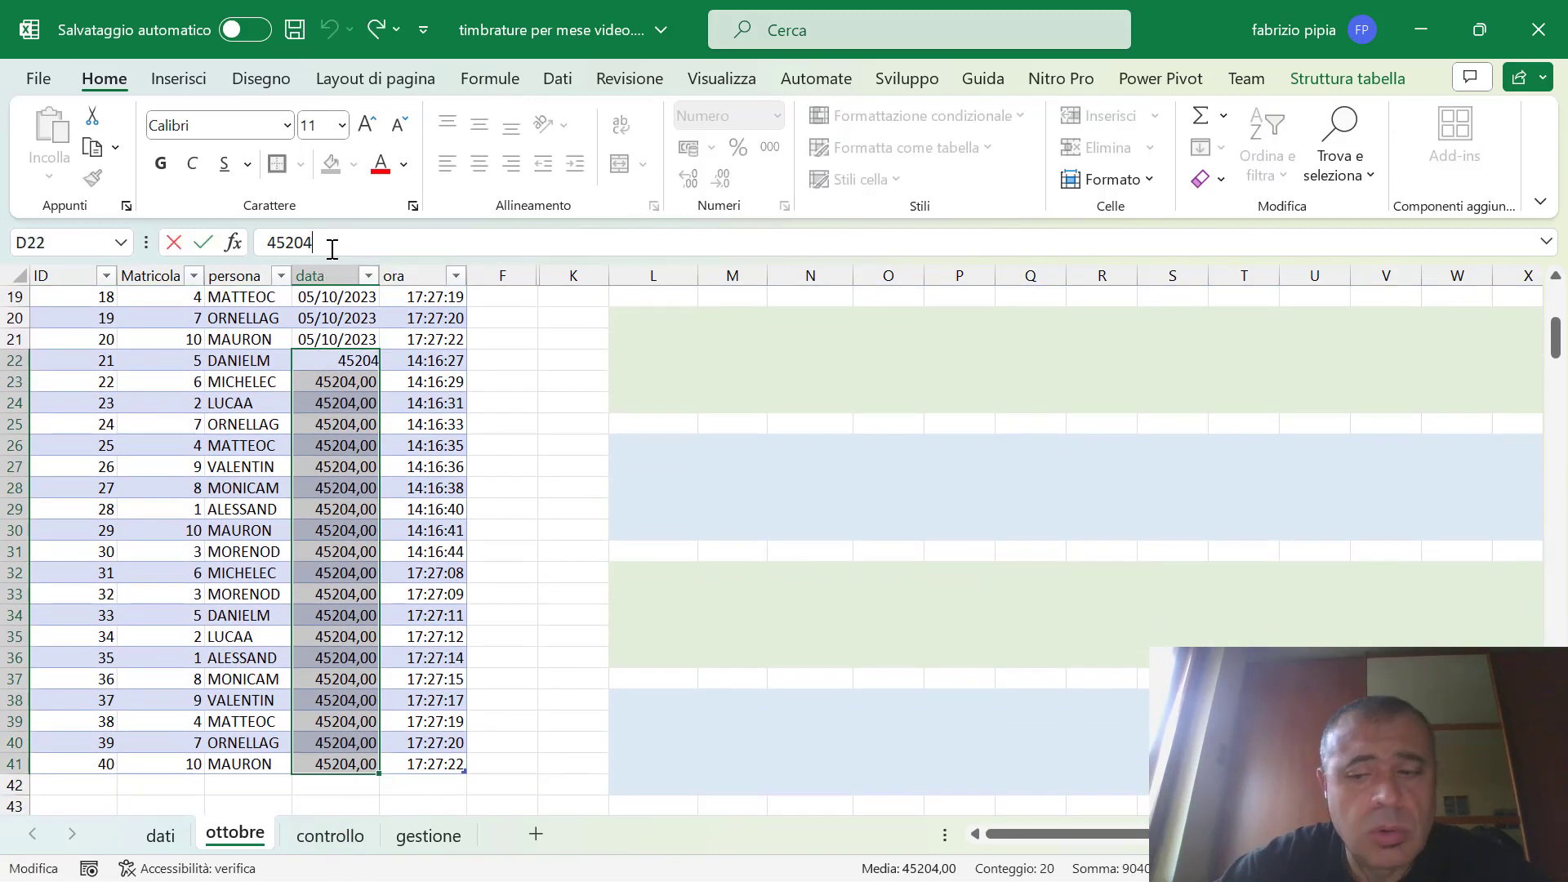
{"action": "key", "text": "BackSpace"}
{"action": "type", "text": "5"}
{"action": "key", "text": "ctrl+Return"}
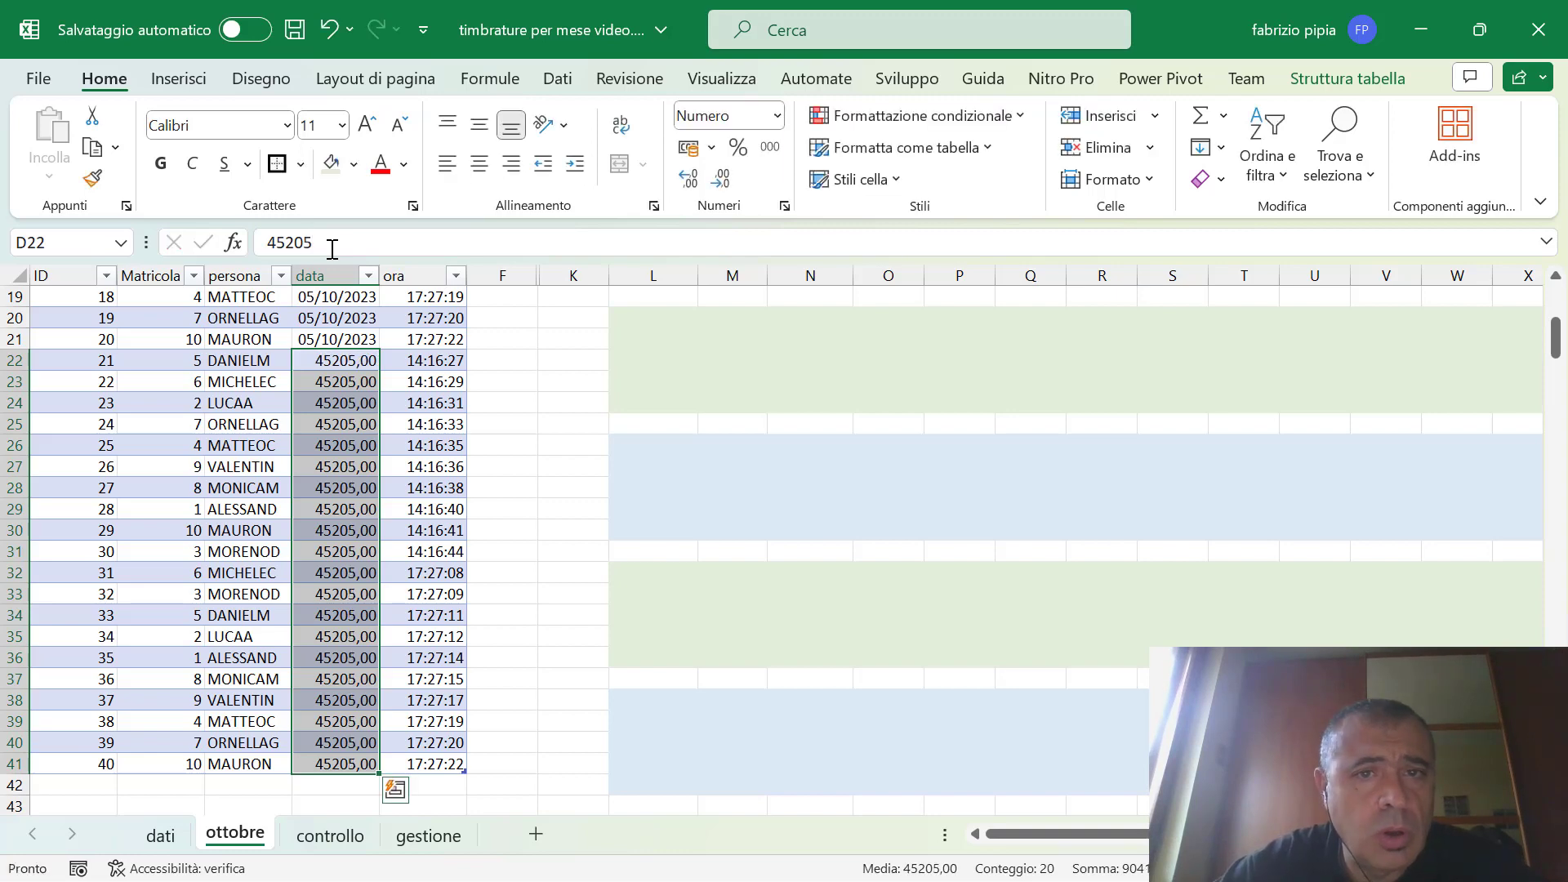
{"action": "left_click", "coordinate": [732, 115]}
{"action": "scroll", "coordinate": [738, 121], "scroll_direction": "down", "scroll_amount": 3}
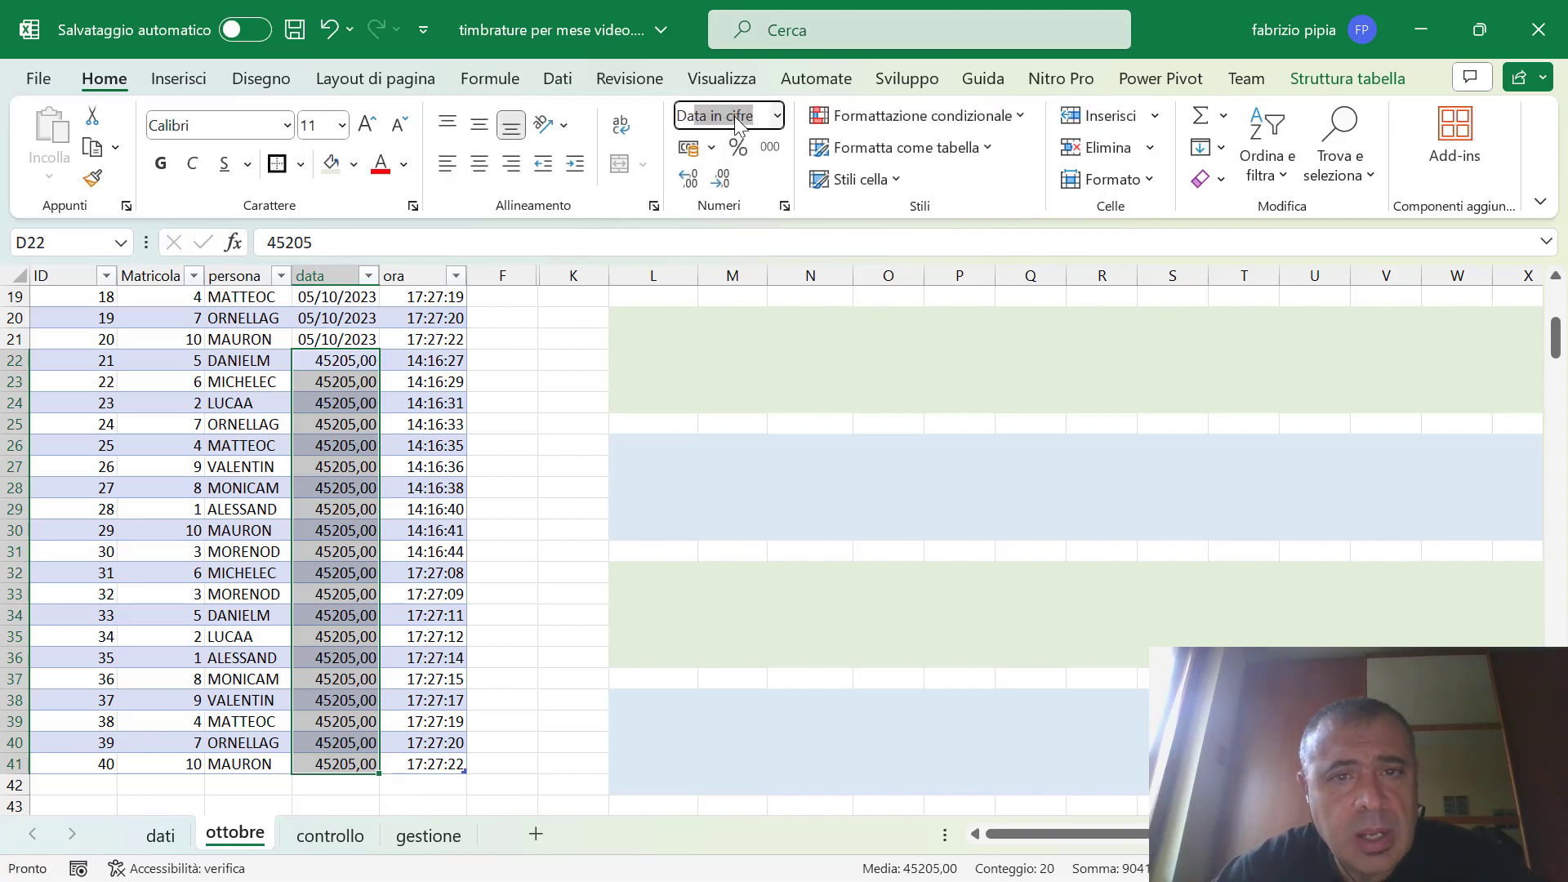
{"action": "key", "text": "Return"}
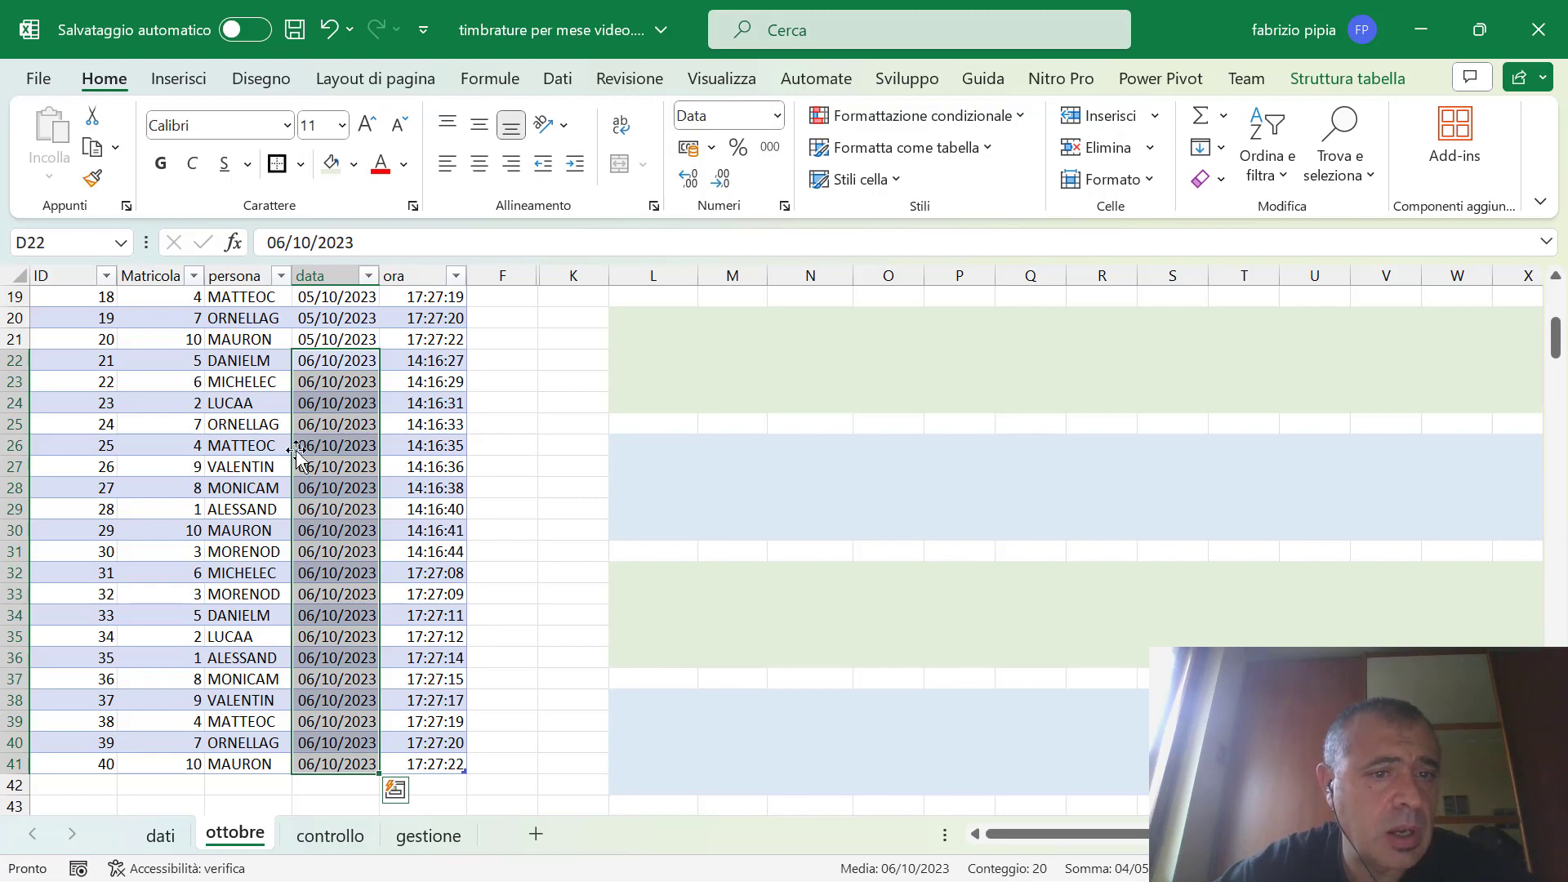
{"action": "scroll", "coordinate": [709, 569], "scroll_direction": "up", "scroll_amount": 6}
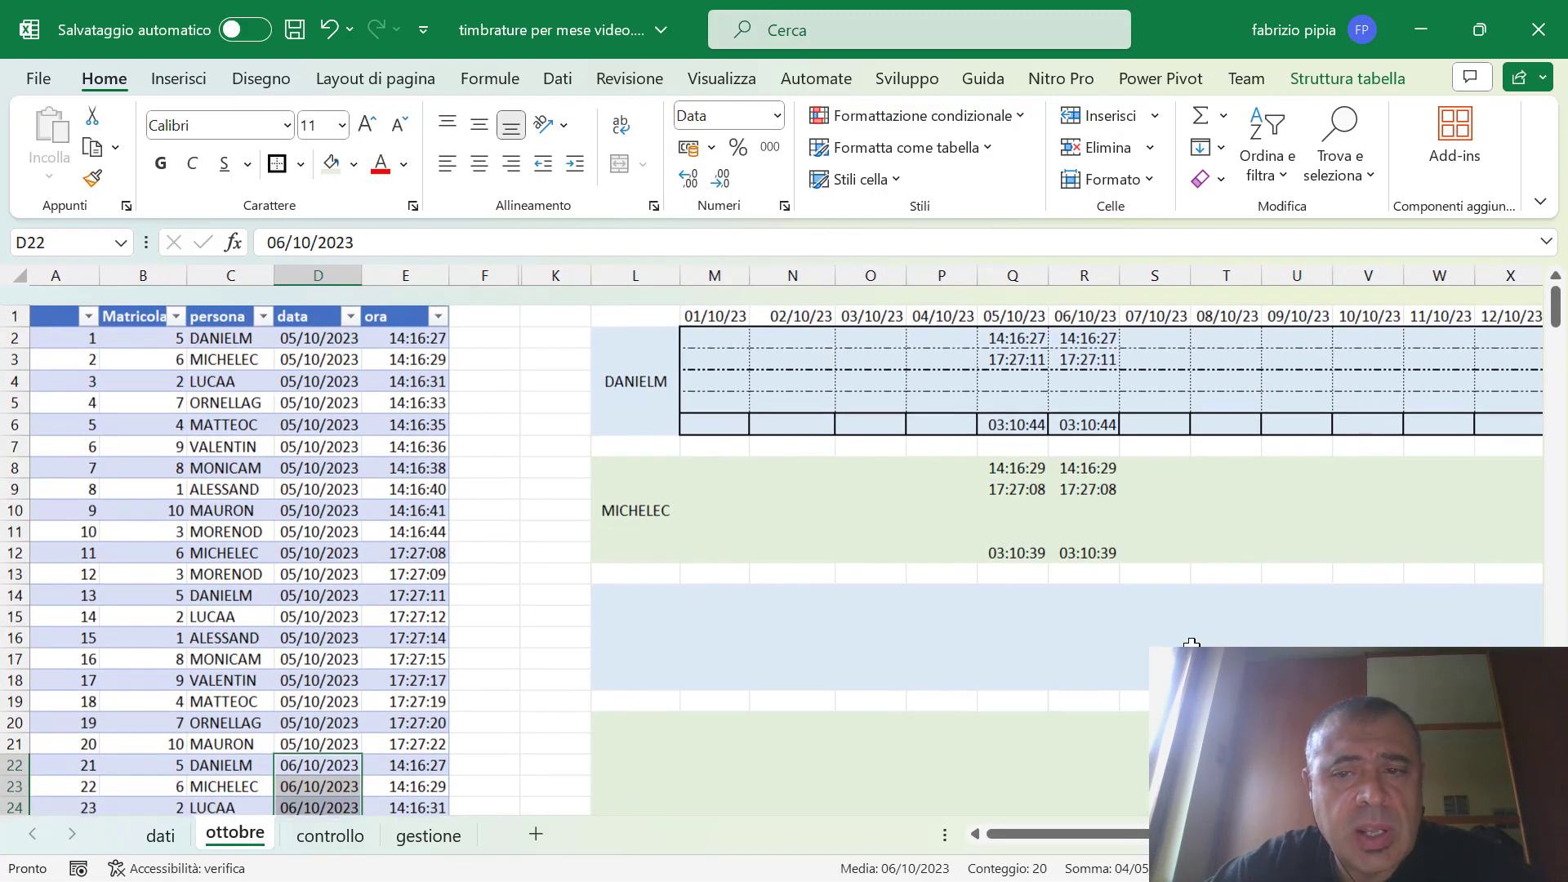
{"action": "scroll", "coordinate": [1152, 508], "scroll_direction": "right", "scroll_amount": 3}
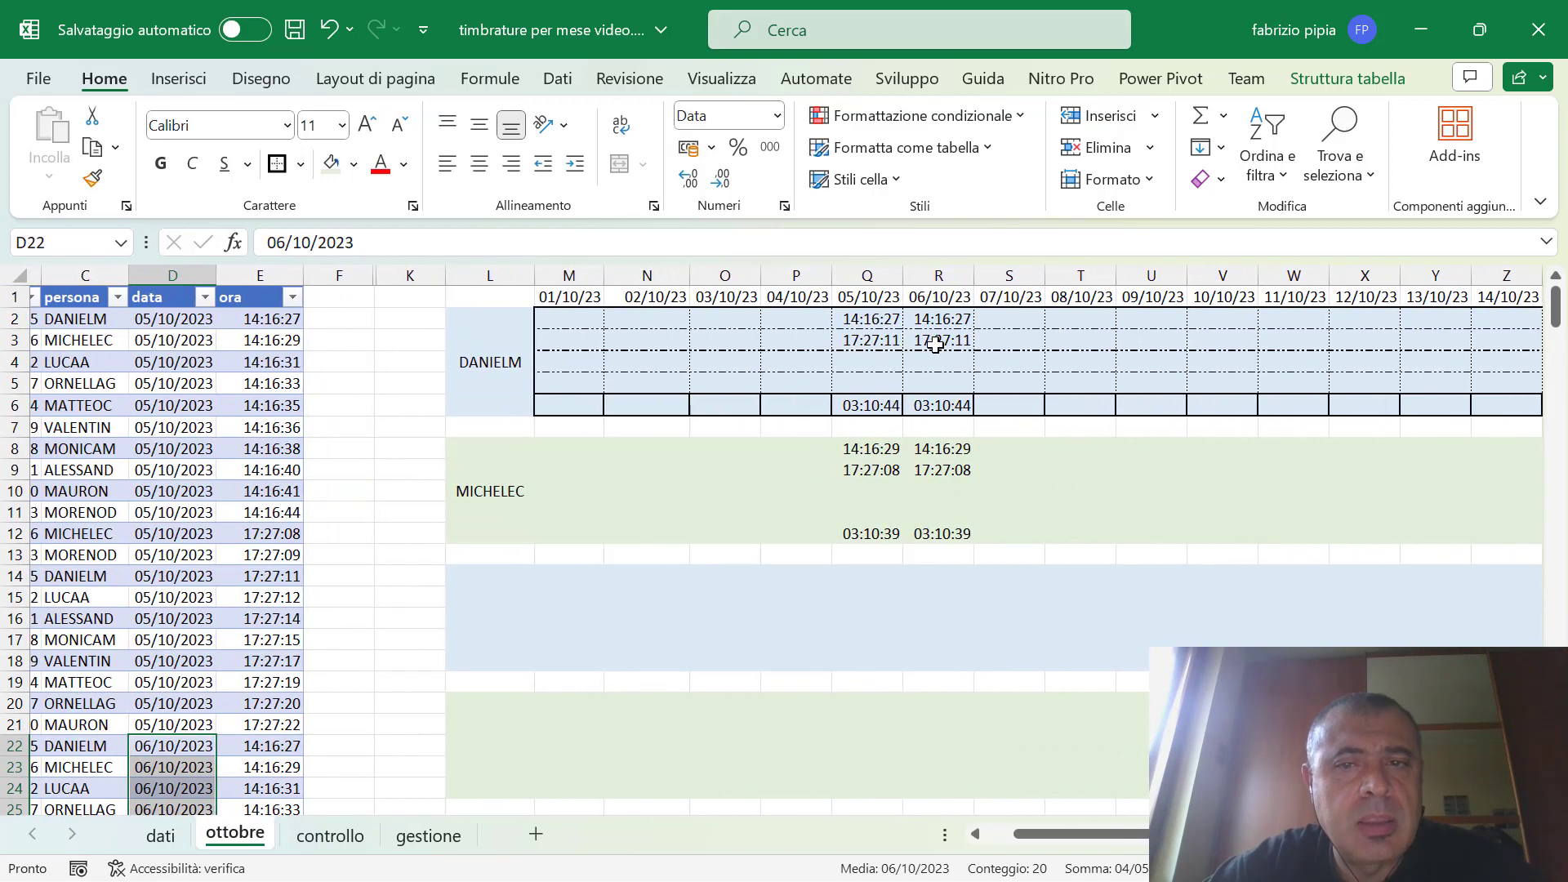
{"action": "scroll", "coordinate": [935, 510], "scroll_direction": "right", "scroll_amount": 3}
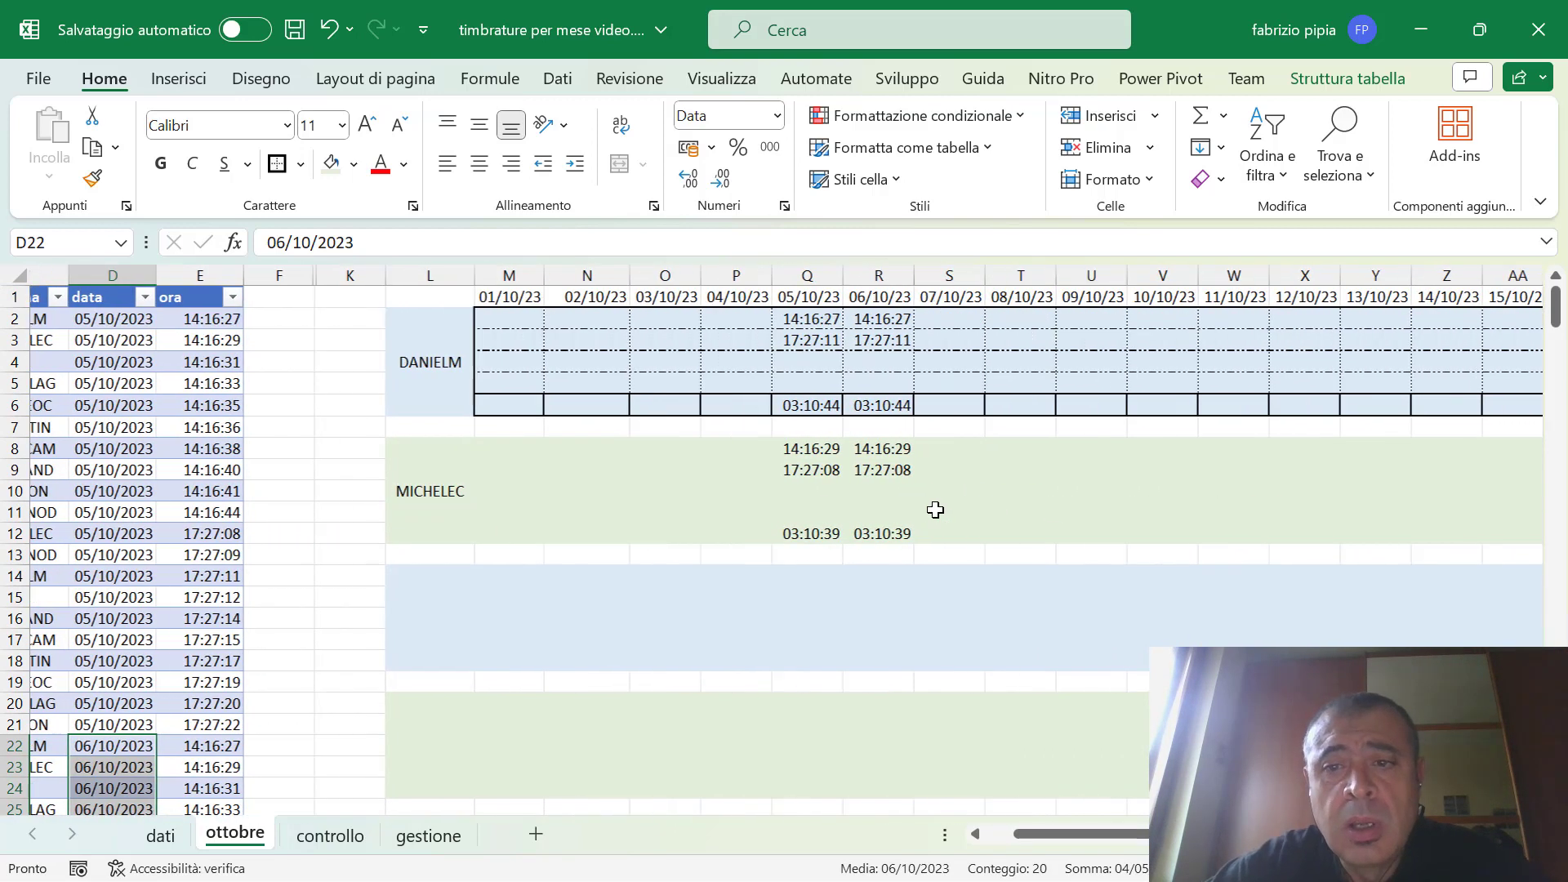
{"action": "scroll", "coordinate": [935, 510], "scroll_direction": "right", "scroll_amount": 5}
{"action": "scroll", "coordinate": [936, 510], "scroll_direction": "right", "scroll_amount": 5}
{"action": "scroll", "coordinate": [935, 510], "scroll_direction": "right", "scroll_amount": 5}
{"action": "scroll", "coordinate": [936, 510], "scroll_direction": "right", "scroll_amount": 3}
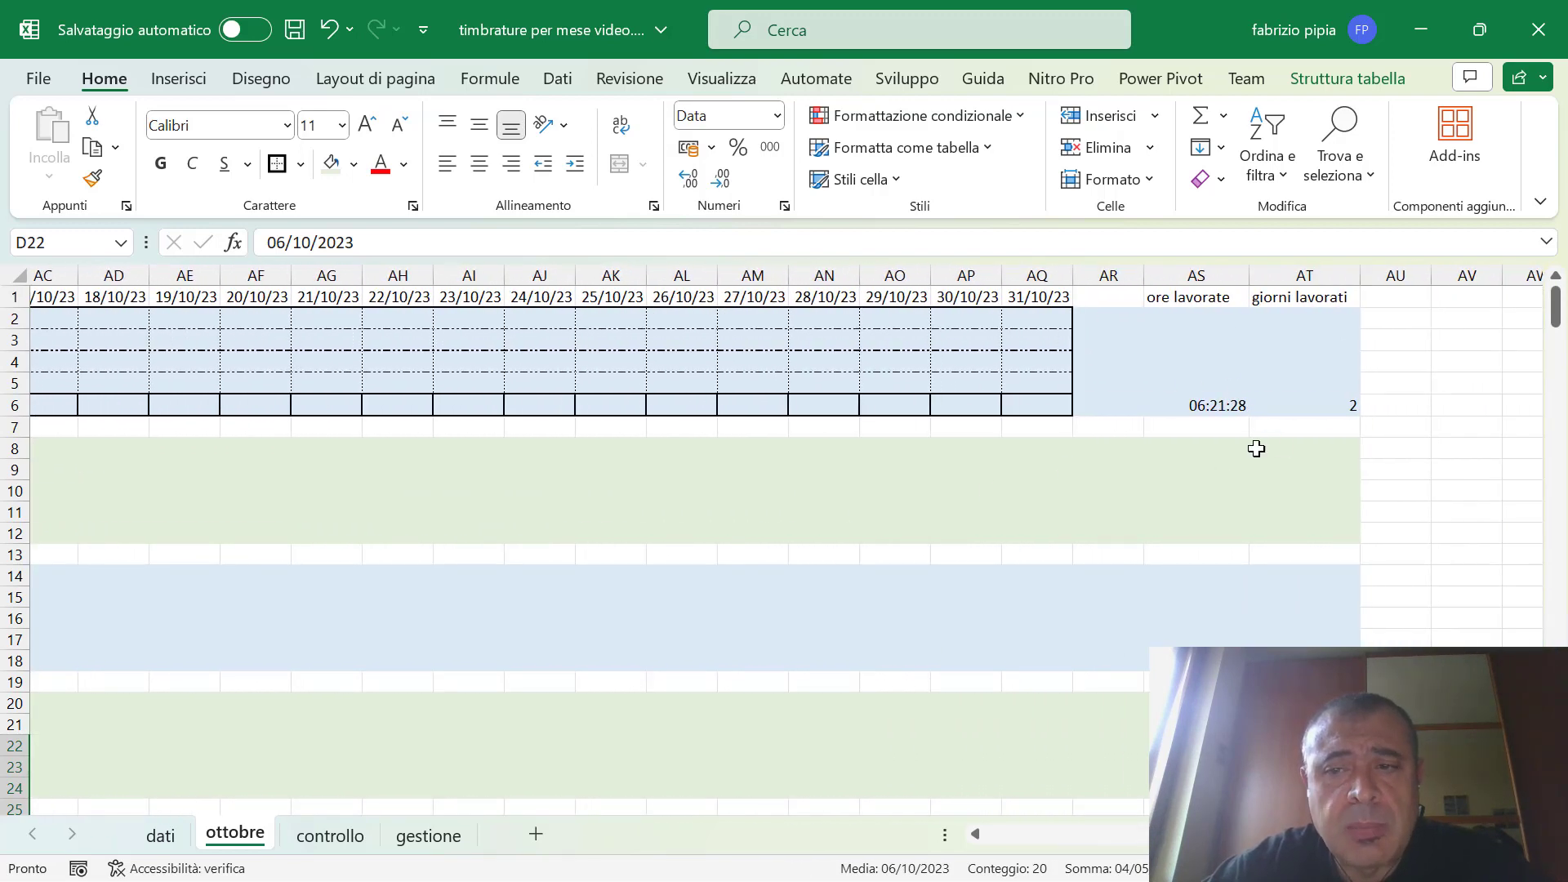
Try copying the first employee's totals block down, then undo the misaligned result
{"action": "left_click", "coordinate": [1212, 431]}
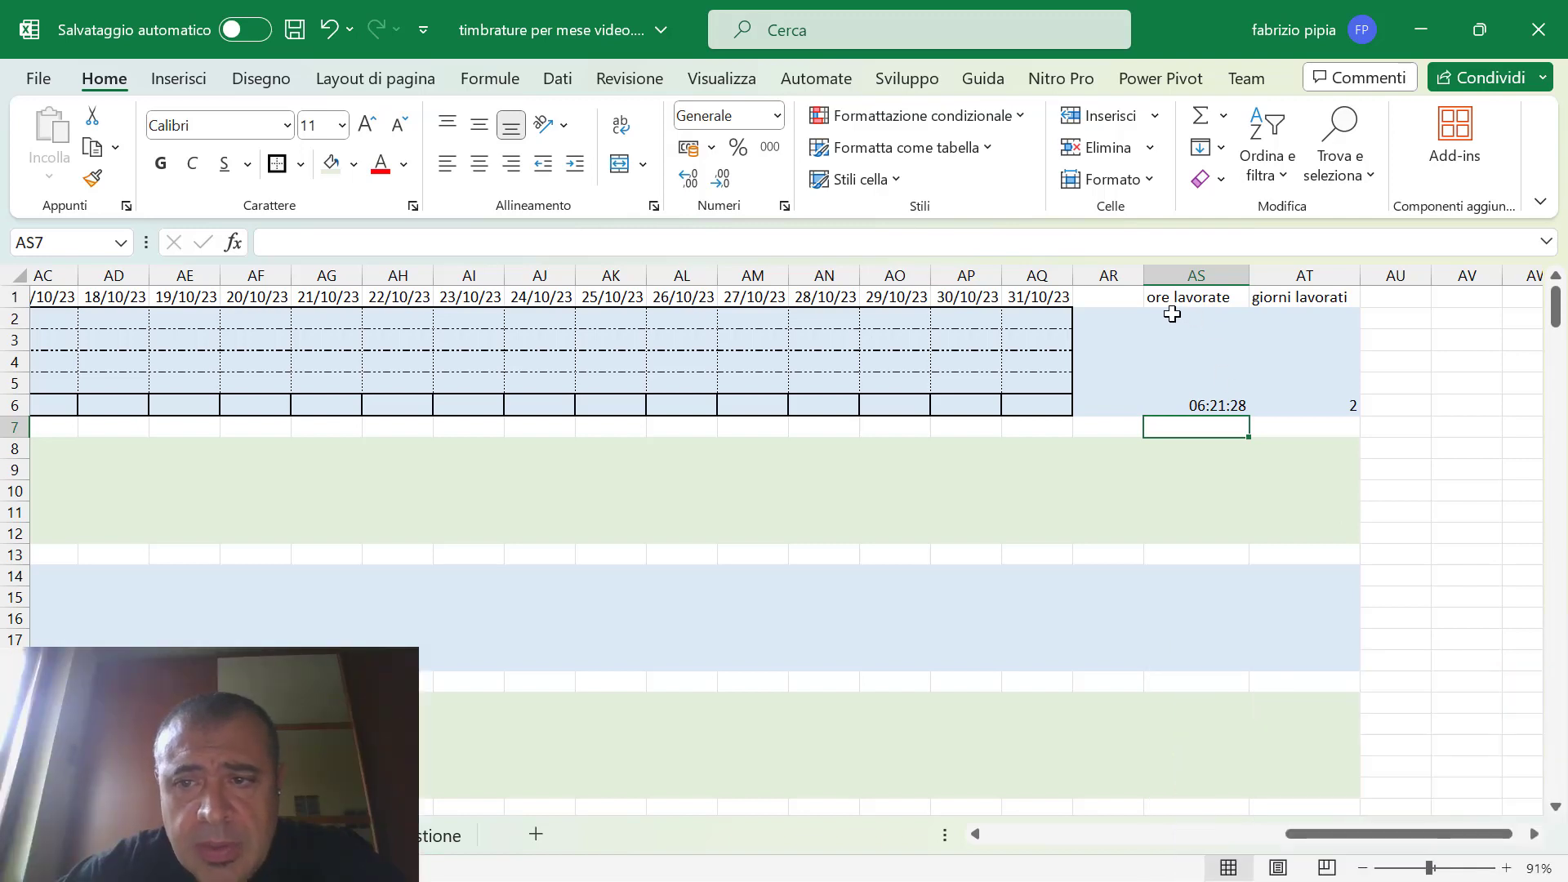
{"action": "left_click_drag", "start_coordinate": [1173, 315], "coordinate": [1330, 395]}
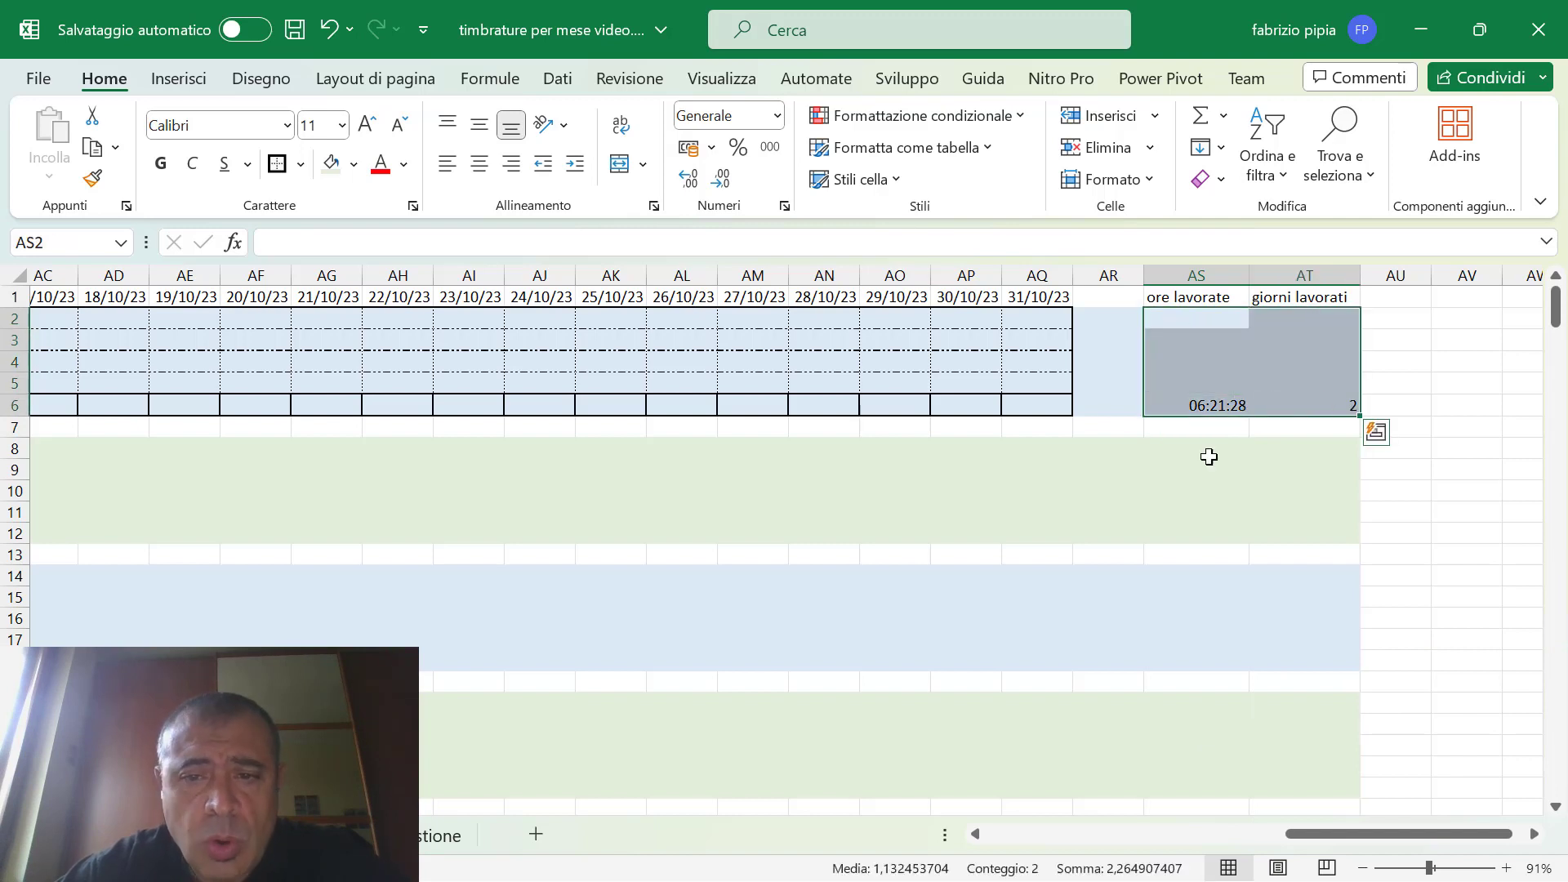
{"action": "left_click_drag", "start_coordinate": [1361, 419], "coordinate": [1365, 665]}
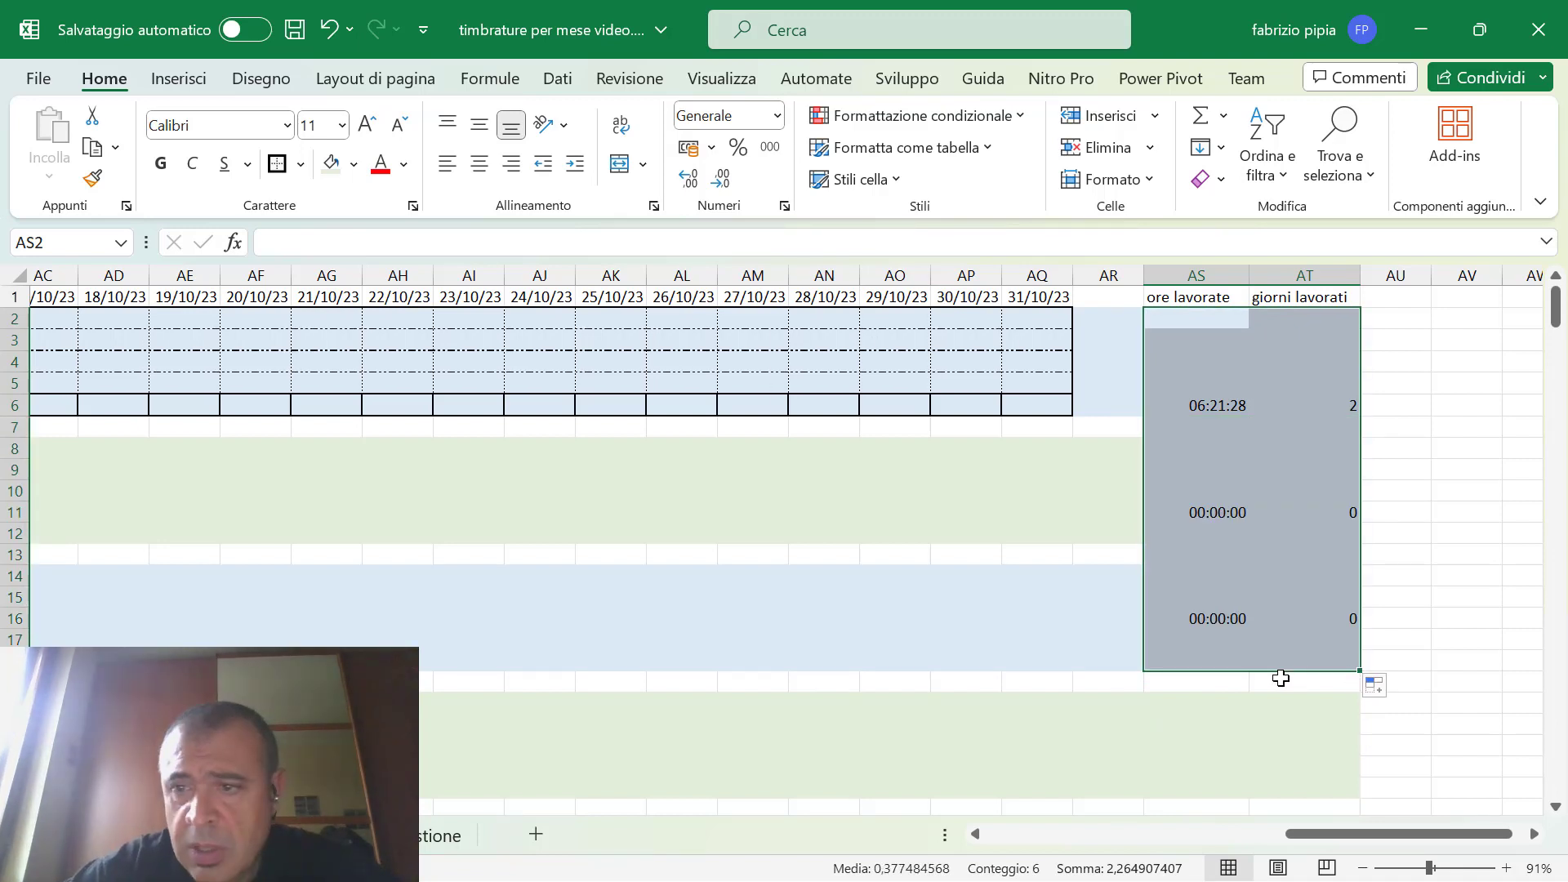
{"action": "key", "text": "ctrl+z"}
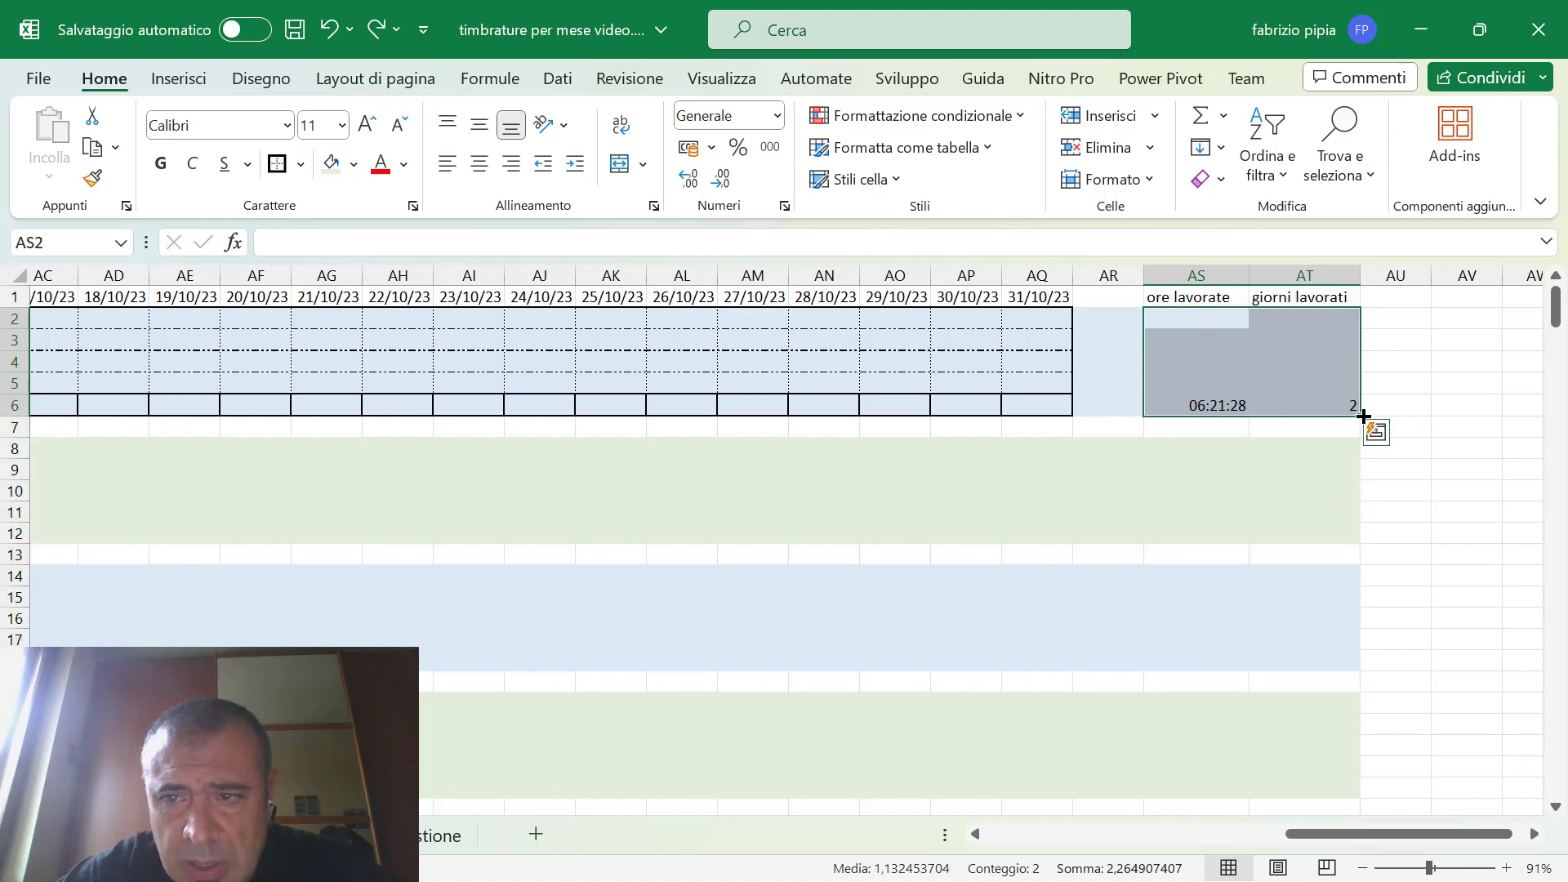
Fill the row 6 SOMMA and CONTA.SE totals down to the lower employee blocks
{"action": "left_click_drag", "start_coordinate": [1189, 406], "coordinate": [1340, 405]}
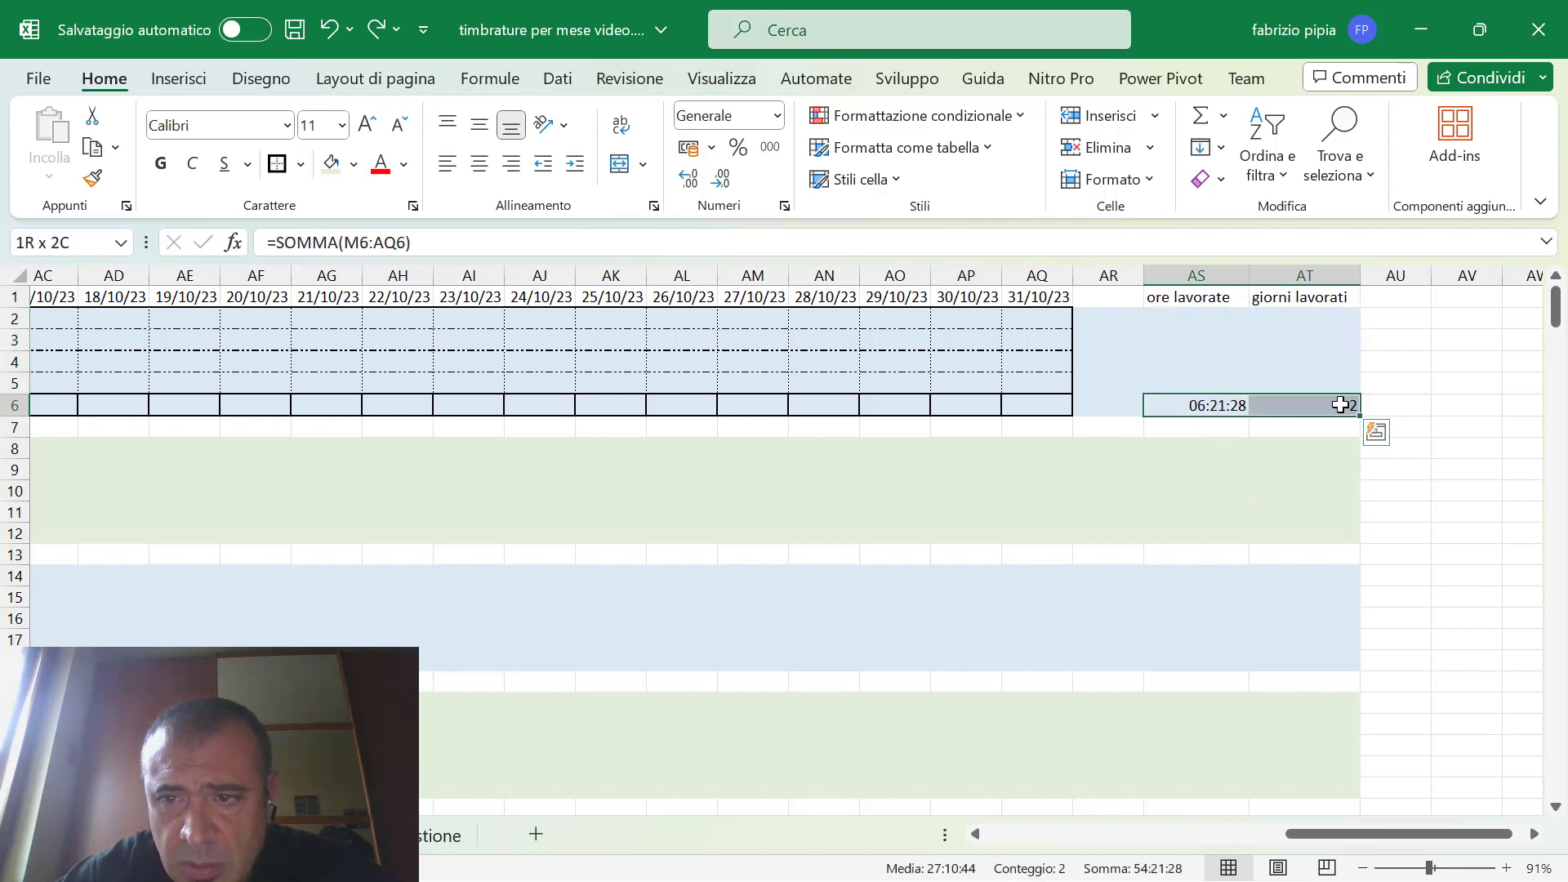
{"action": "mouse_move", "coordinate": [1341, 406]}
{"action": "left_mouse_down"}
{"action": "mouse_move", "coordinate": [1348, 540]}
{"action": "mouse_move", "coordinate": [1348, 517]}
{"action": "left_mouse_up"}
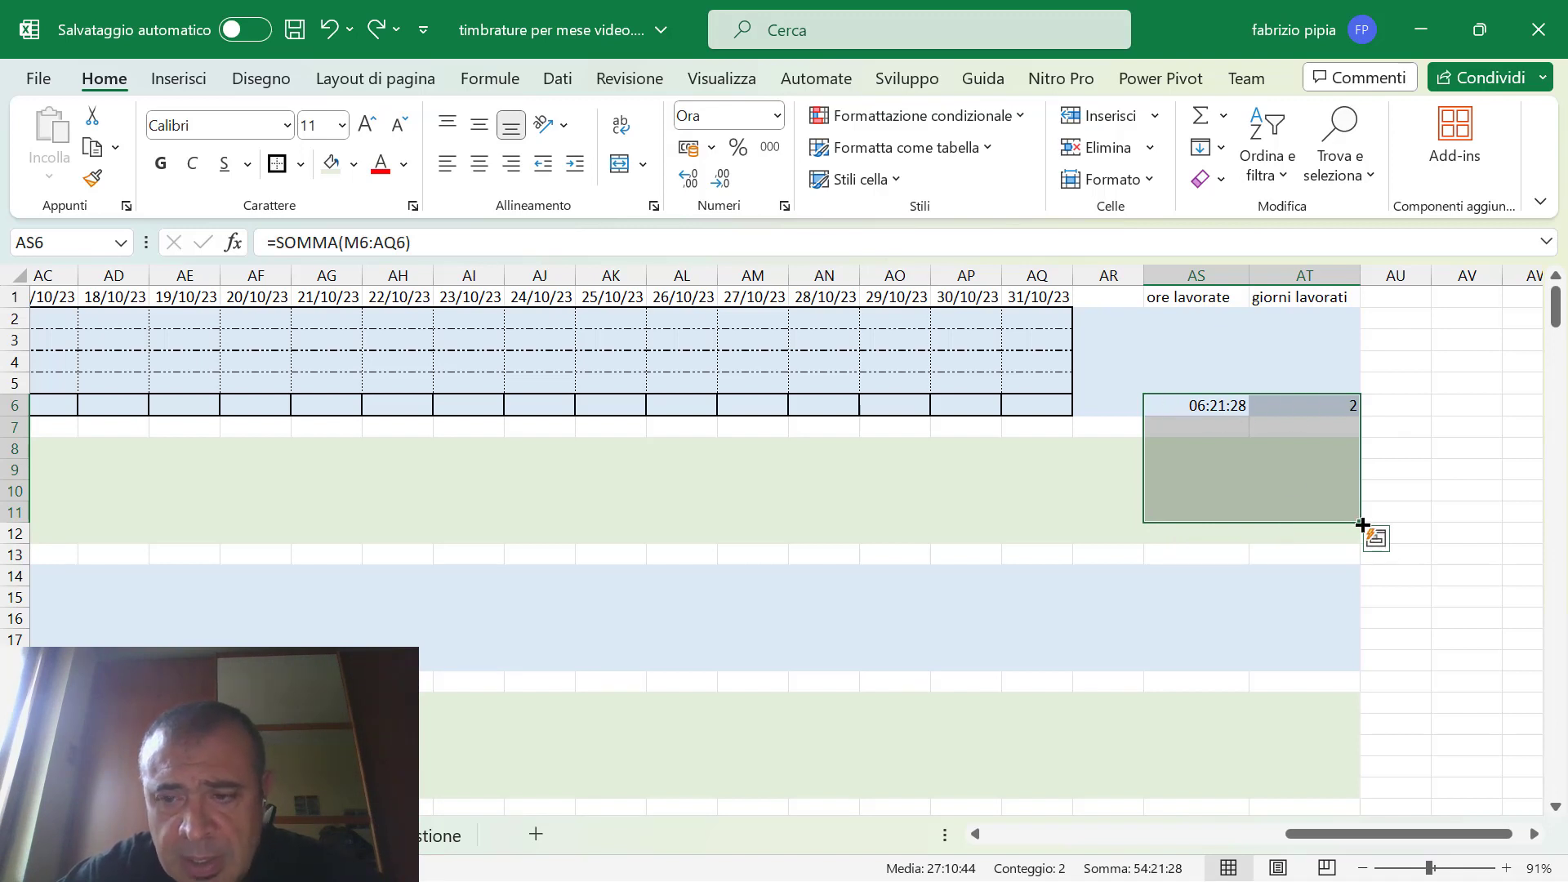
{"action": "left_click_drag", "start_coordinate": [1362, 523], "coordinate": [1378, 672]}
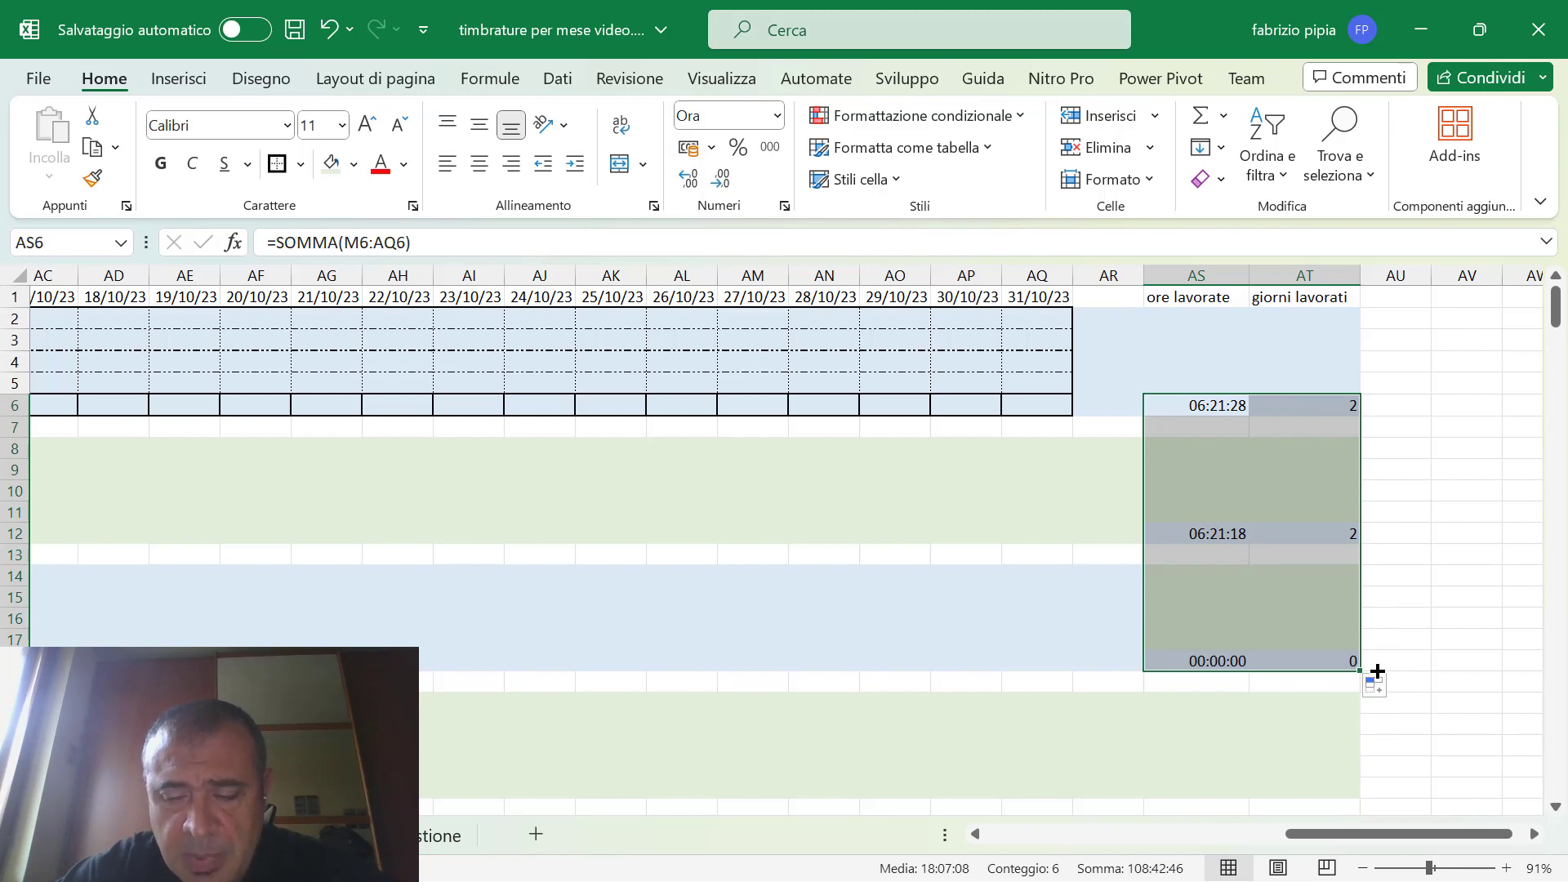
{"action": "mouse_move", "coordinate": [1375, 672]}
{"action": "left_mouse_down"}
{"action": "mouse_move", "coordinate": [1385, 817]}
{"action": "mouse_move", "coordinate": [1373, 342]}
{"action": "left_mouse_up"}
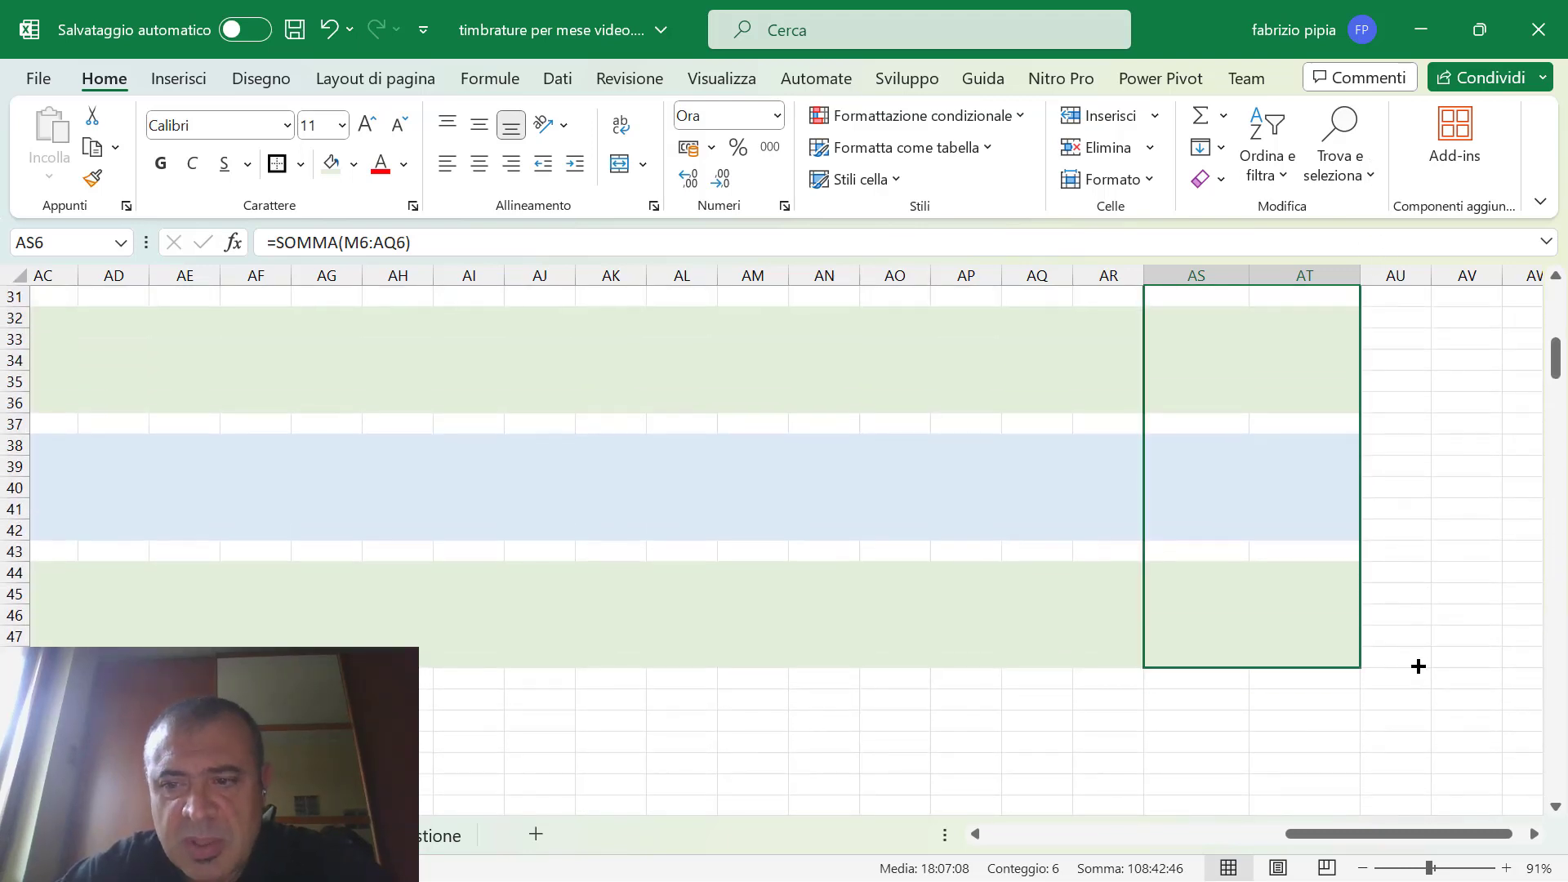
{"action": "left_click_drag", "start_coordinate": [1373, 342], "coordinate": [1419, 665]}
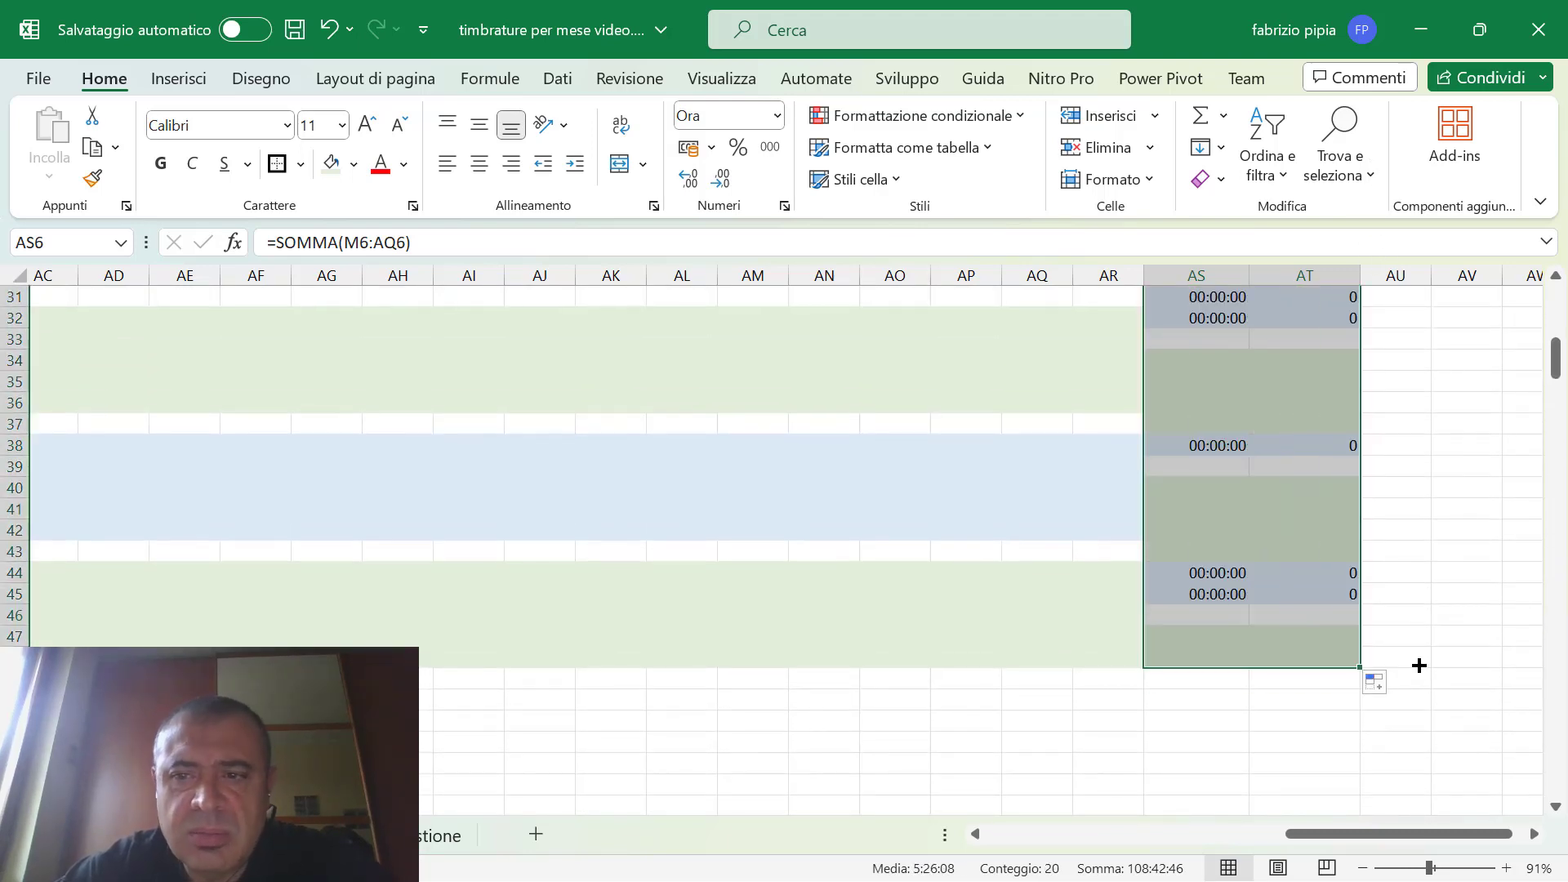
{"action": "scroll", "coordinate": [1250, 462], "scroll_direction": "up", "scroll_amount": 5}
{"action": "scroll", "coordinate": [1251, 461], "scroll_direction": "up", "scroll_amount": 5}
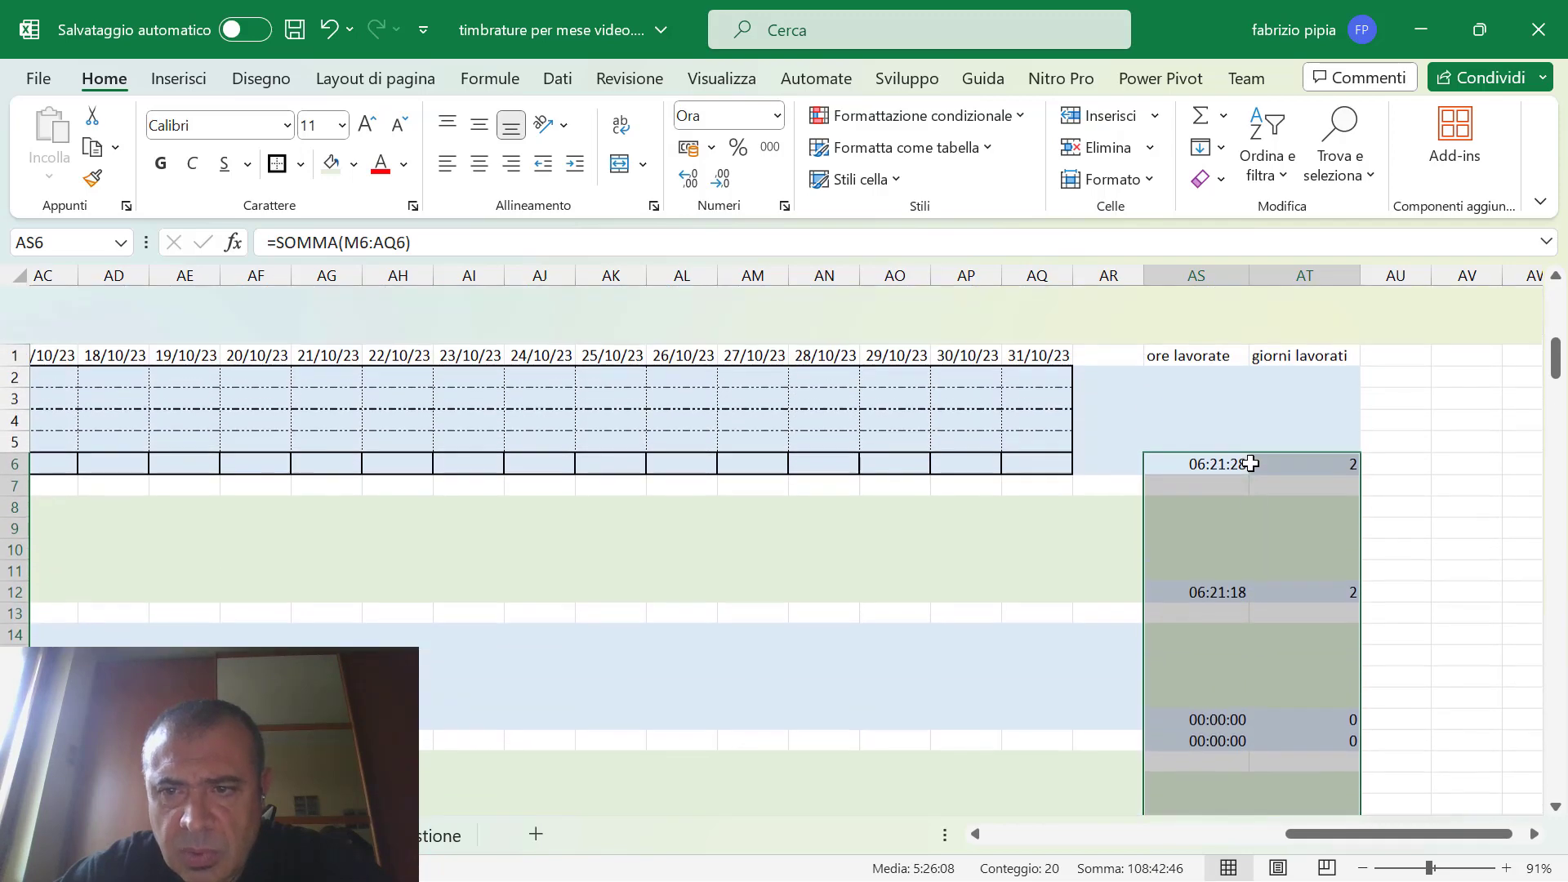
{"action": "scroll", "coordinate": [1251, 463], "scroll_direction": "down", "scroll_amount": 1}
{"action": "scroll", "coordinate": [1251, 463], "scroll_direction": "down", "scroll_amount": 2}
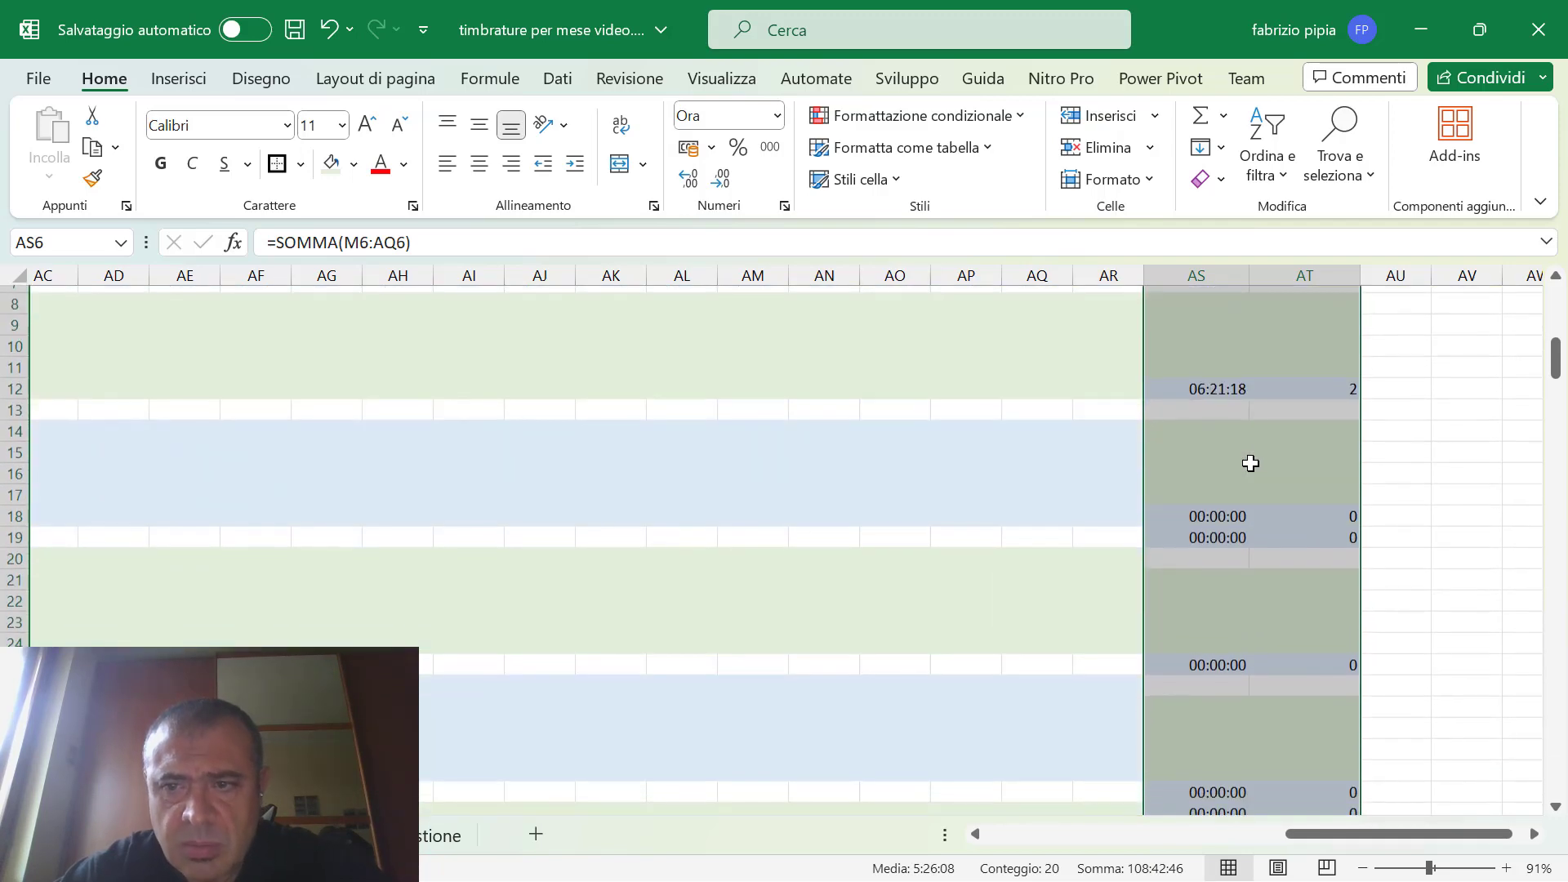
{"action": "scroll", "coordinate": [1251, 463], "scroll_direction": "up", "scroll_amount": 3}
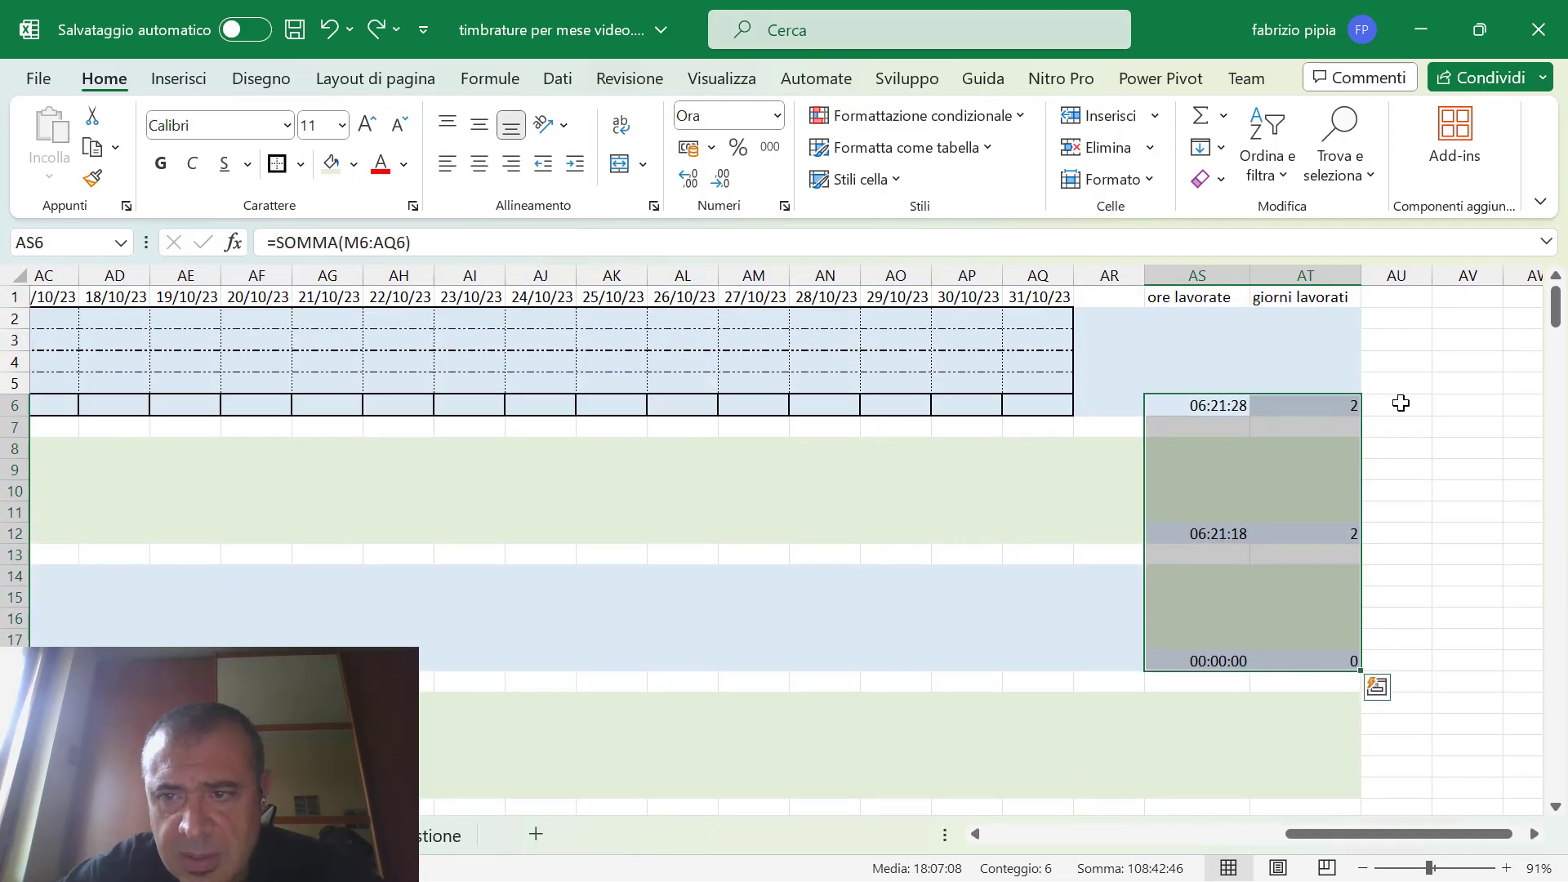
{"action": "left_click", "coordinate": [1289, 408]}
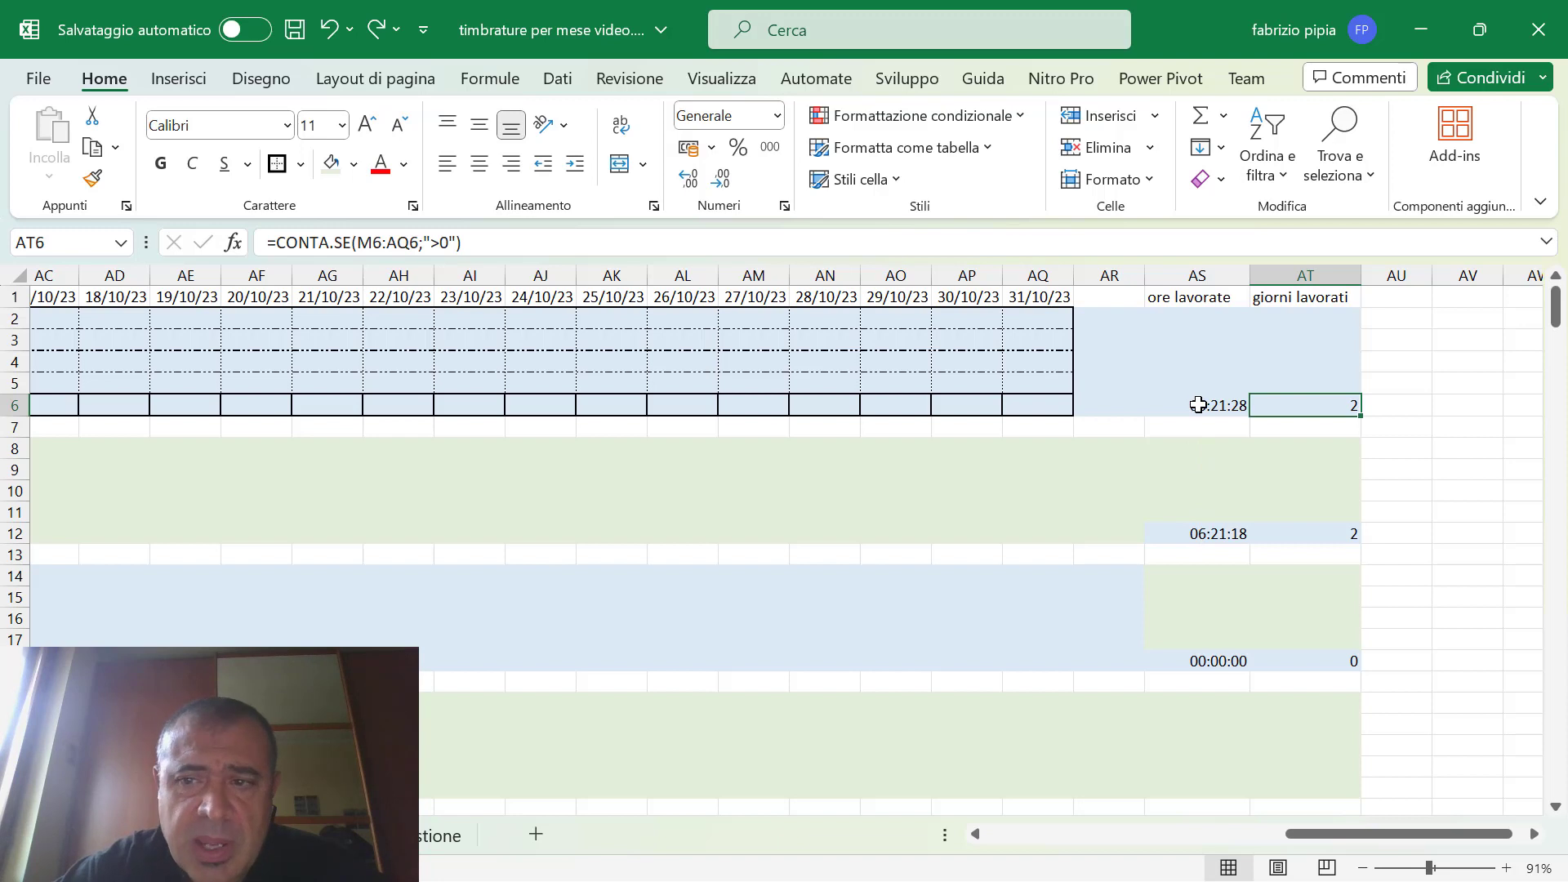
{"action": "left_click_drag", "start_coordinate": [1198, 406], "coordinate": [1334, 397]}
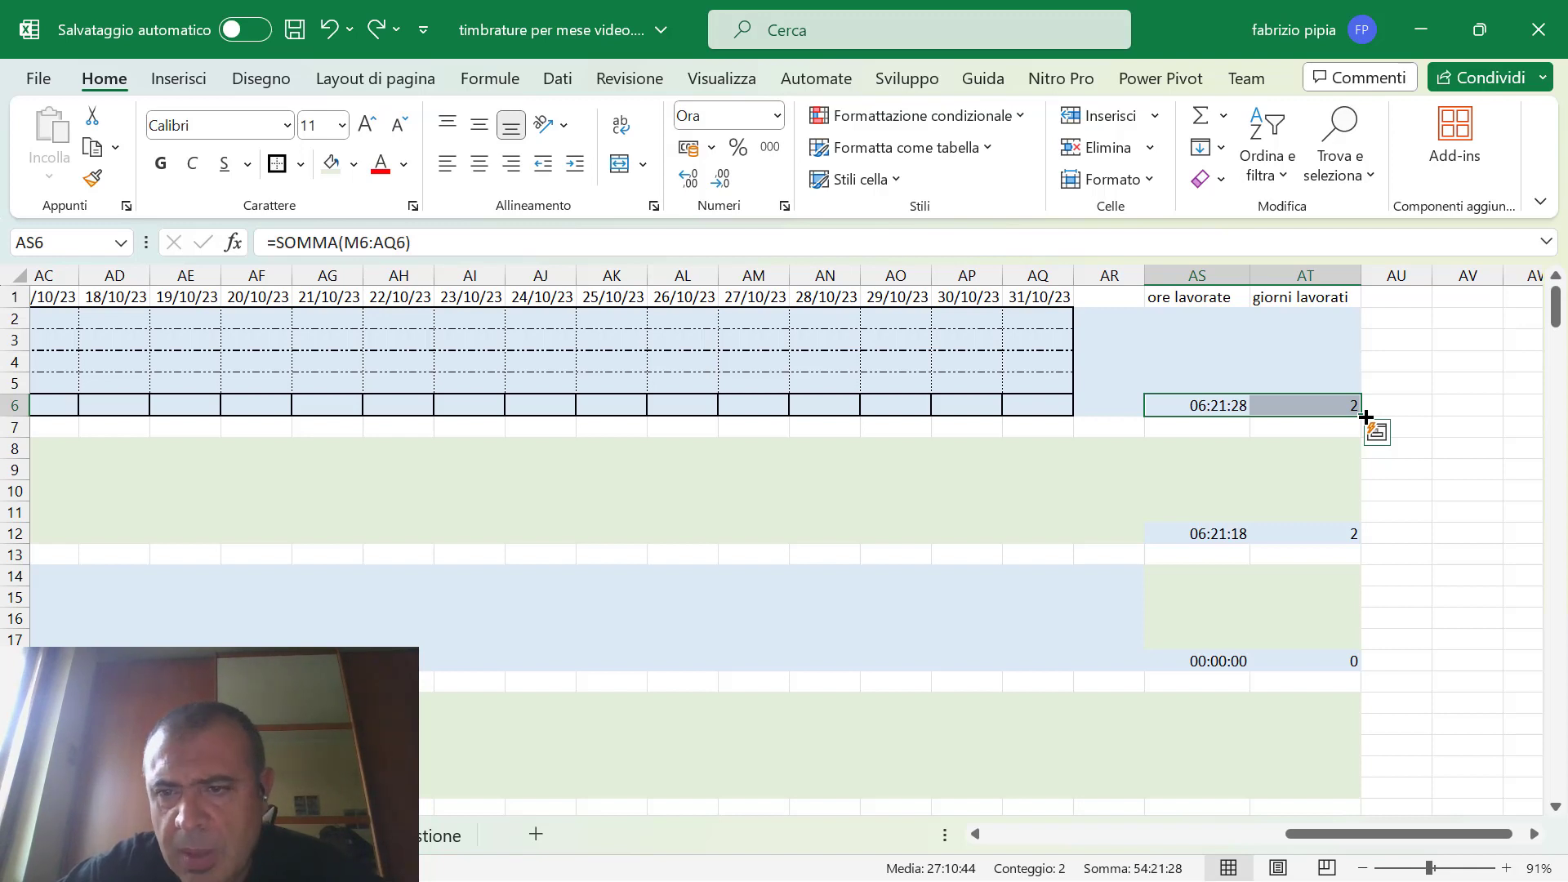
{"action": "left_click_drag", "start_coordinate": [1194, 402], "coordinate": [1334, 507]}
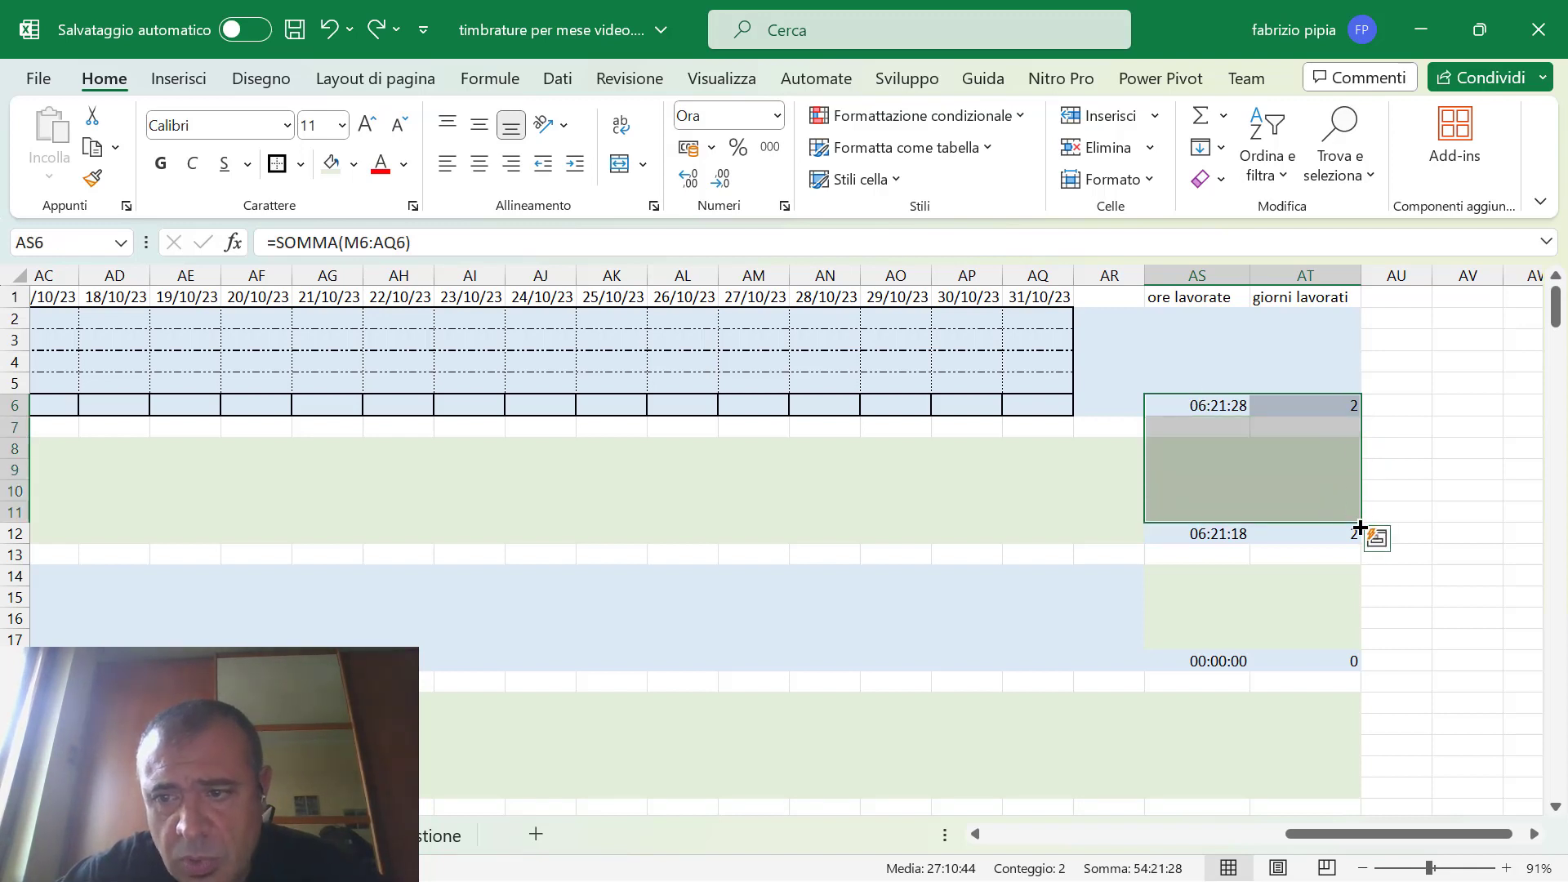
{"action": "mouse_move", "coordinate": [1360, 526]}
{"action": "left_mouse_down"}
{"action": "mouse_move", "coordinate": [1394, 777]}
{"action": "mouse_move", "coordinate": [1382, 802]}
{"action": "mouse_move", "coordinate": [1370, 602]}
{"action": "left_mouse_up"}
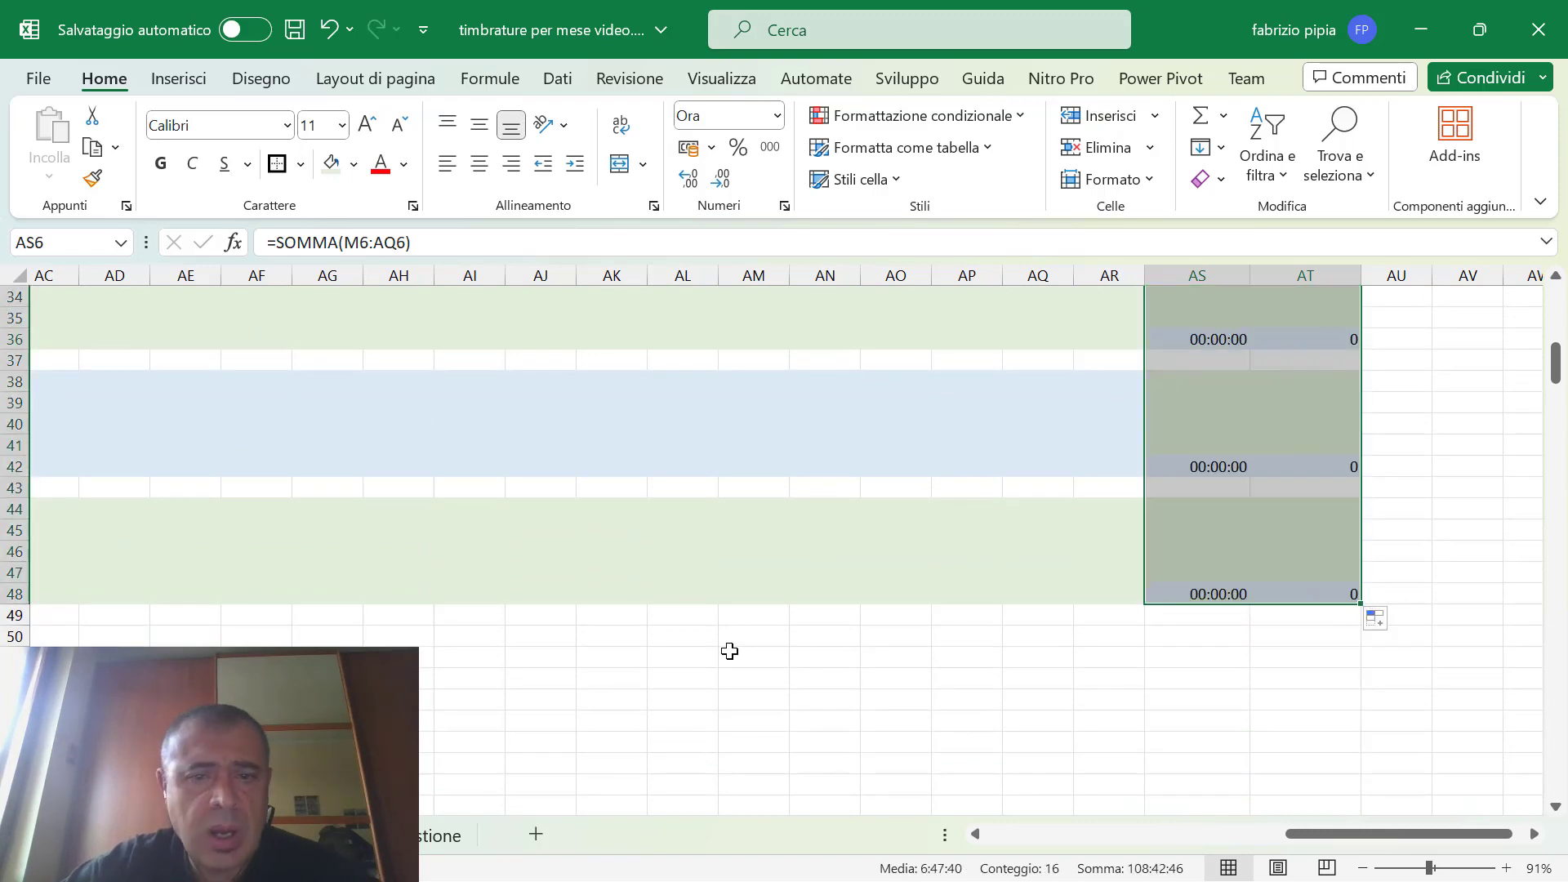
{"action": "scroll", "coordinate": [729, 651], "scroll_direction": "left", "scroll_amount": 2}
{"action": "scroll", "coordinate": [730, 651], "scroll_direction": "left", "scroll_amount": 3}
{"action": "scroll", "coordinate": [730, 651], "scroll_direction": "left", "scroll_amount": 2}
{"action": "scroll", "coordinate": [730, 651], "scroll_direction": "left", "scroll_amount": 3}
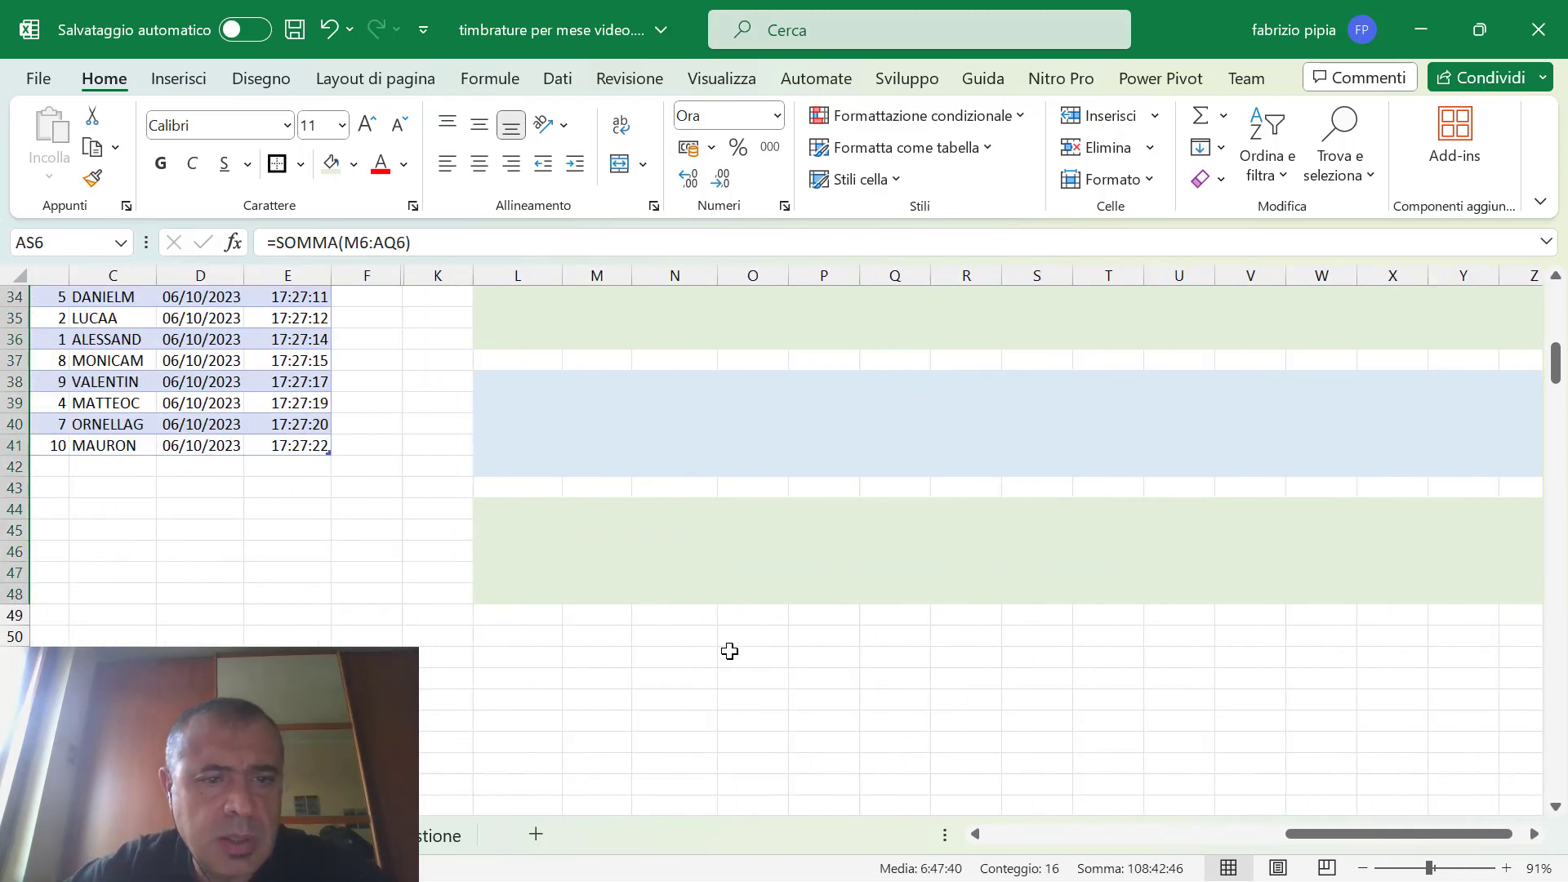
{"action": "scroll", "coordinate": [729, 651], "scroll_direction": "right", "scroll_amount": 1}
{"action": "scroll", "coordinate": [729, 651], "scroll_direction": "right", "scroll_amount": 5}
{"action": "scroll", "coordinate": [730, 651], "scroll_direction": "right", "scroll_amount": 2}
{"action": "scroll", "coordinate": [730, 651], "scroll_direction": "right", "scroll_amount": 2}
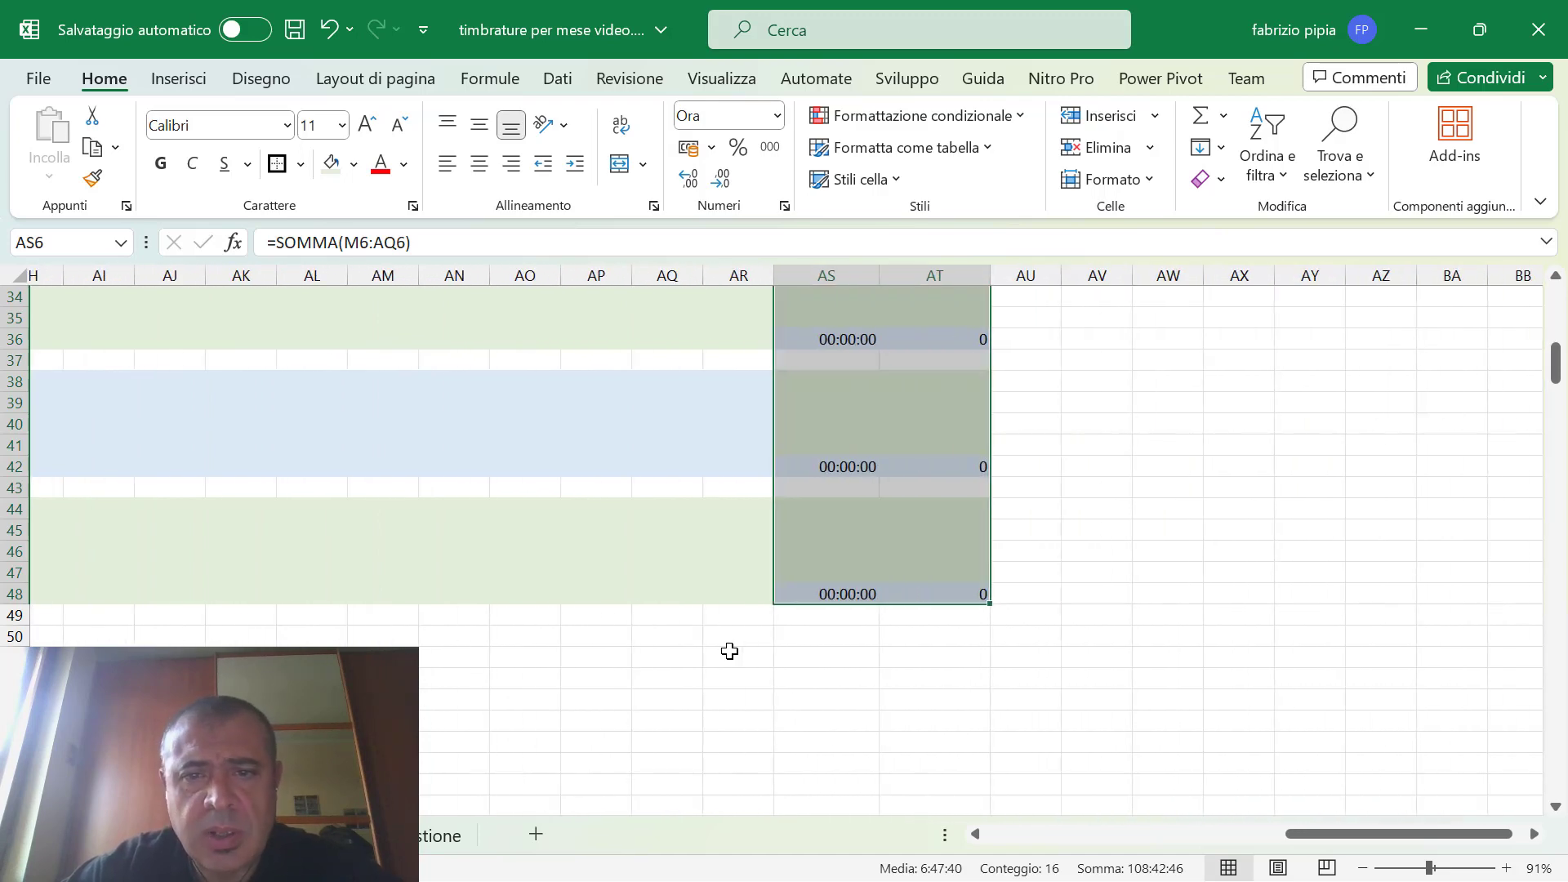
{"action": "scroll", "coordinate": [518, 437], "scroll_direction": "up", "scroll_amount": 5}
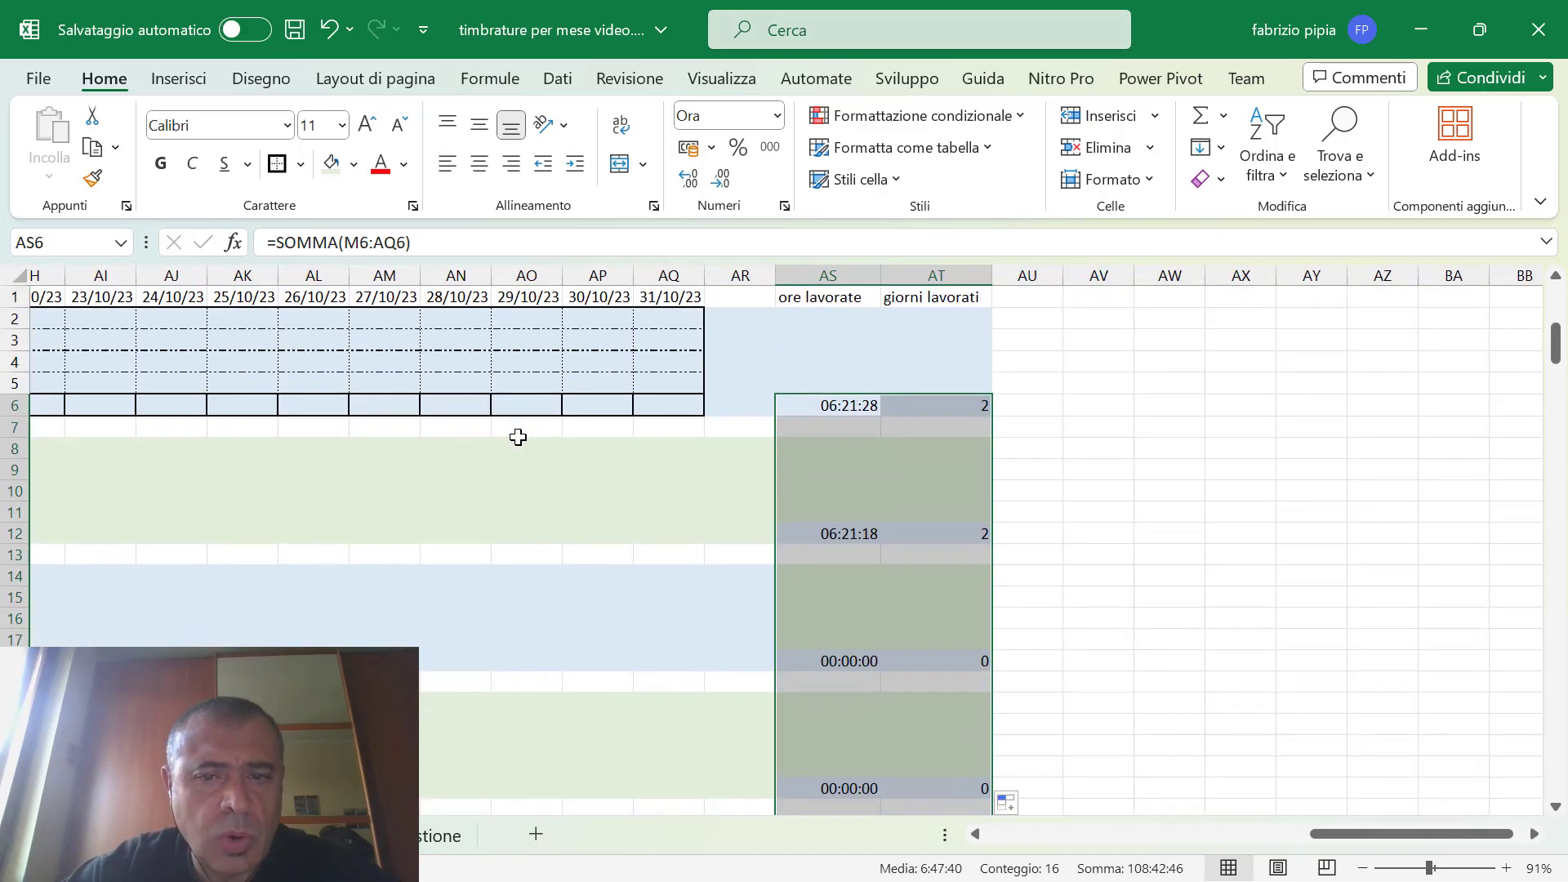
{"action": "scroll", "coordinate": [572, 513], "scroll_direction": "left", "scroll_amount": 4}
{"action": "scroll", "coordinate": [573, 514], "scroll_direction": "left", "scroll_amount": 3}
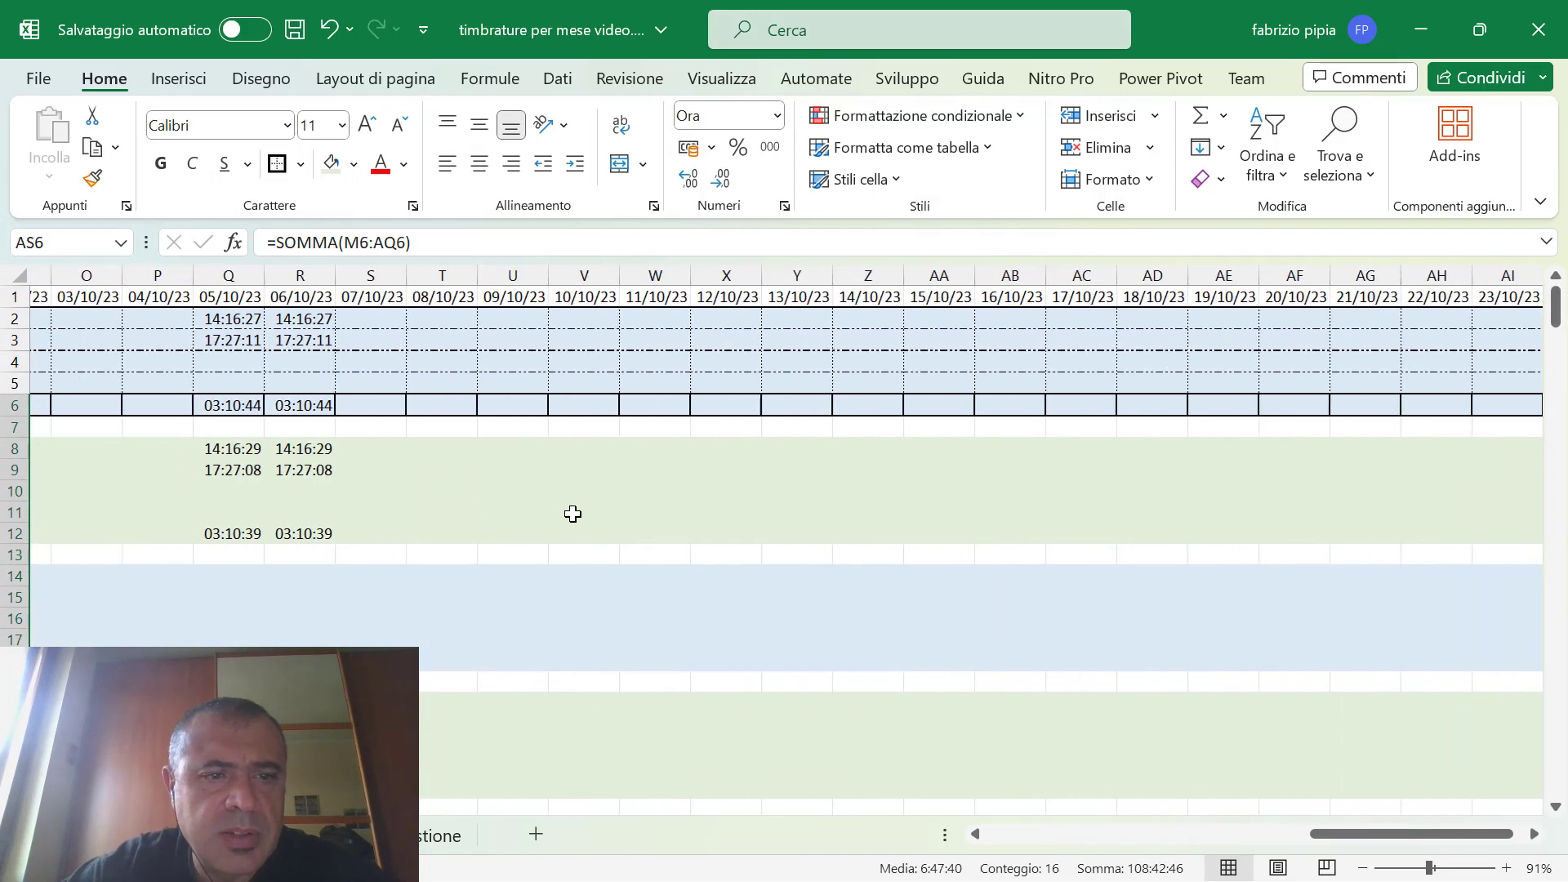
{"action": "scroll", "coordinate": [553, 571], "scroll_direction": "left", "scroll_amount": 2}
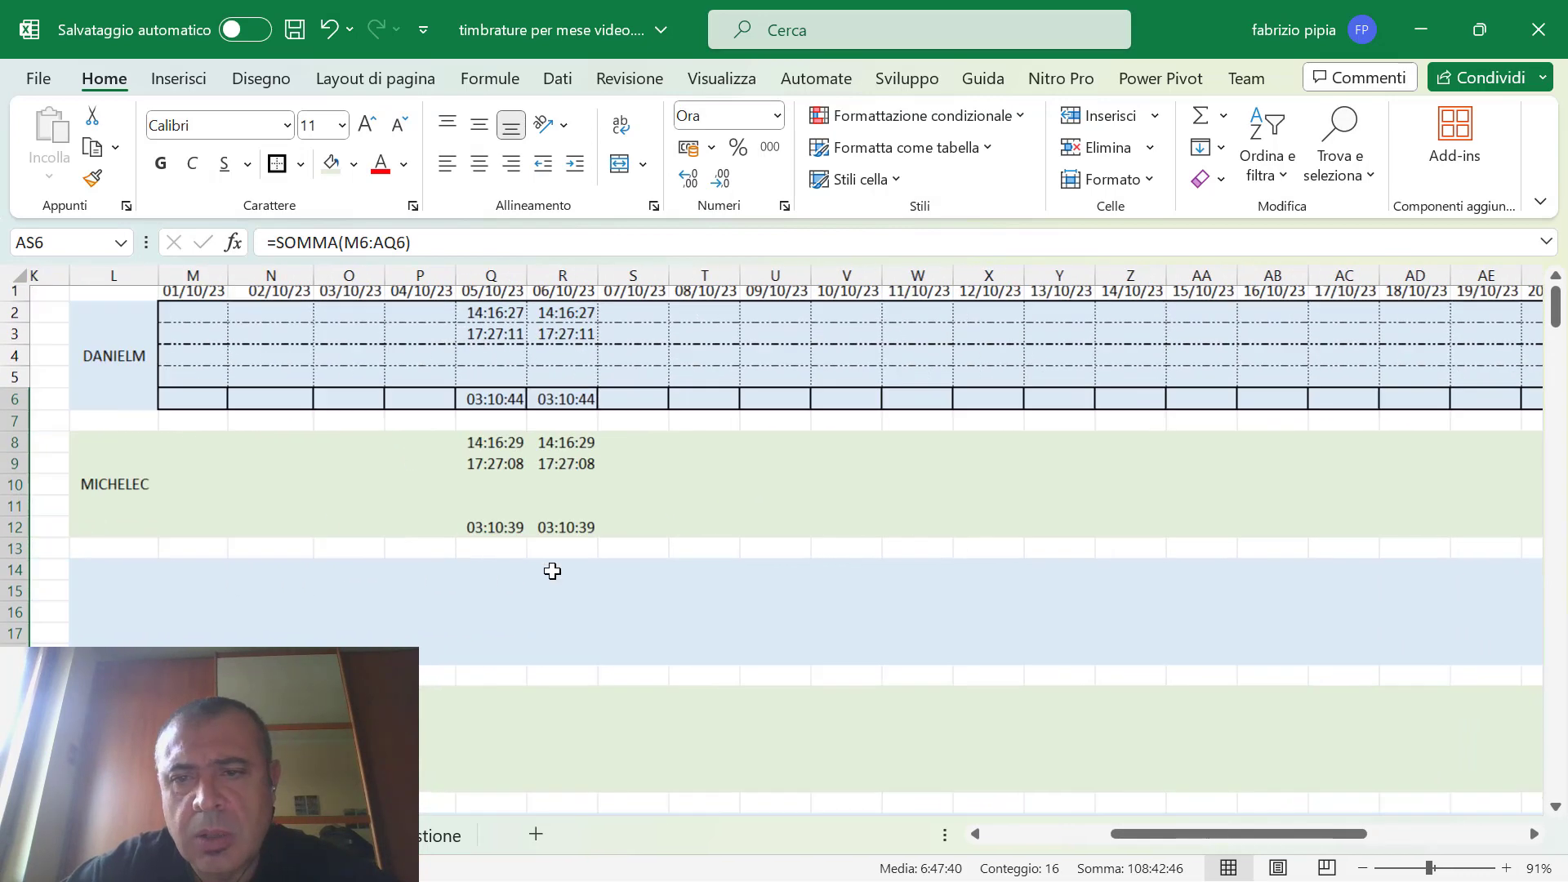
{"action": "scroll", "coordinate": [553, 571], "scroll_direction": "left", "scroll_amount": 3}
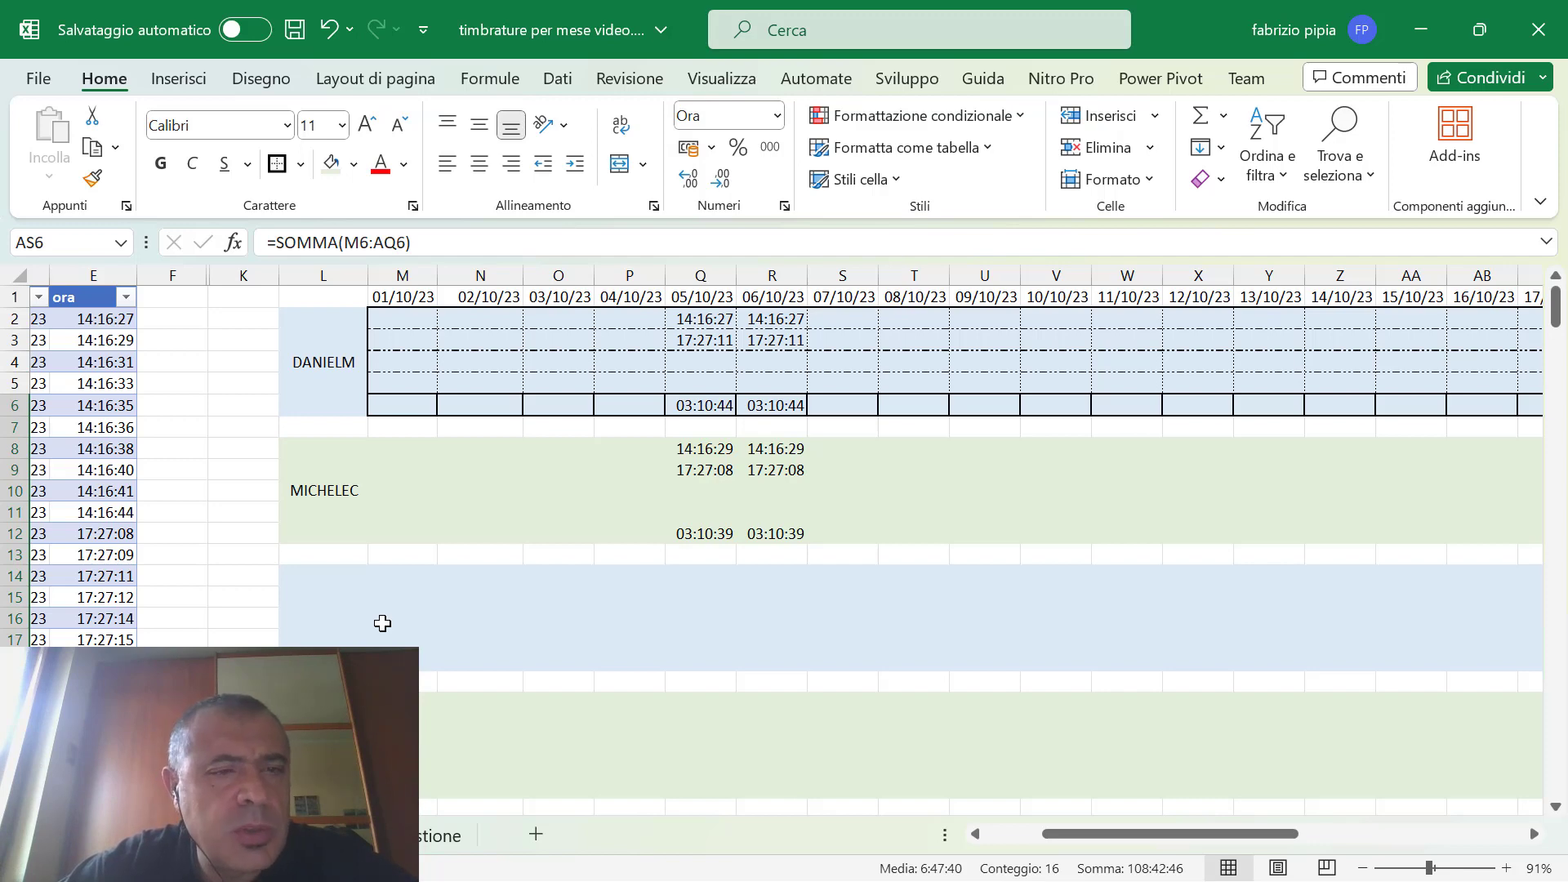
On gestione, merge I3:I5 and label the cell 'ottobre'
{"action": "left_click", "coordinate": [438, 850]}
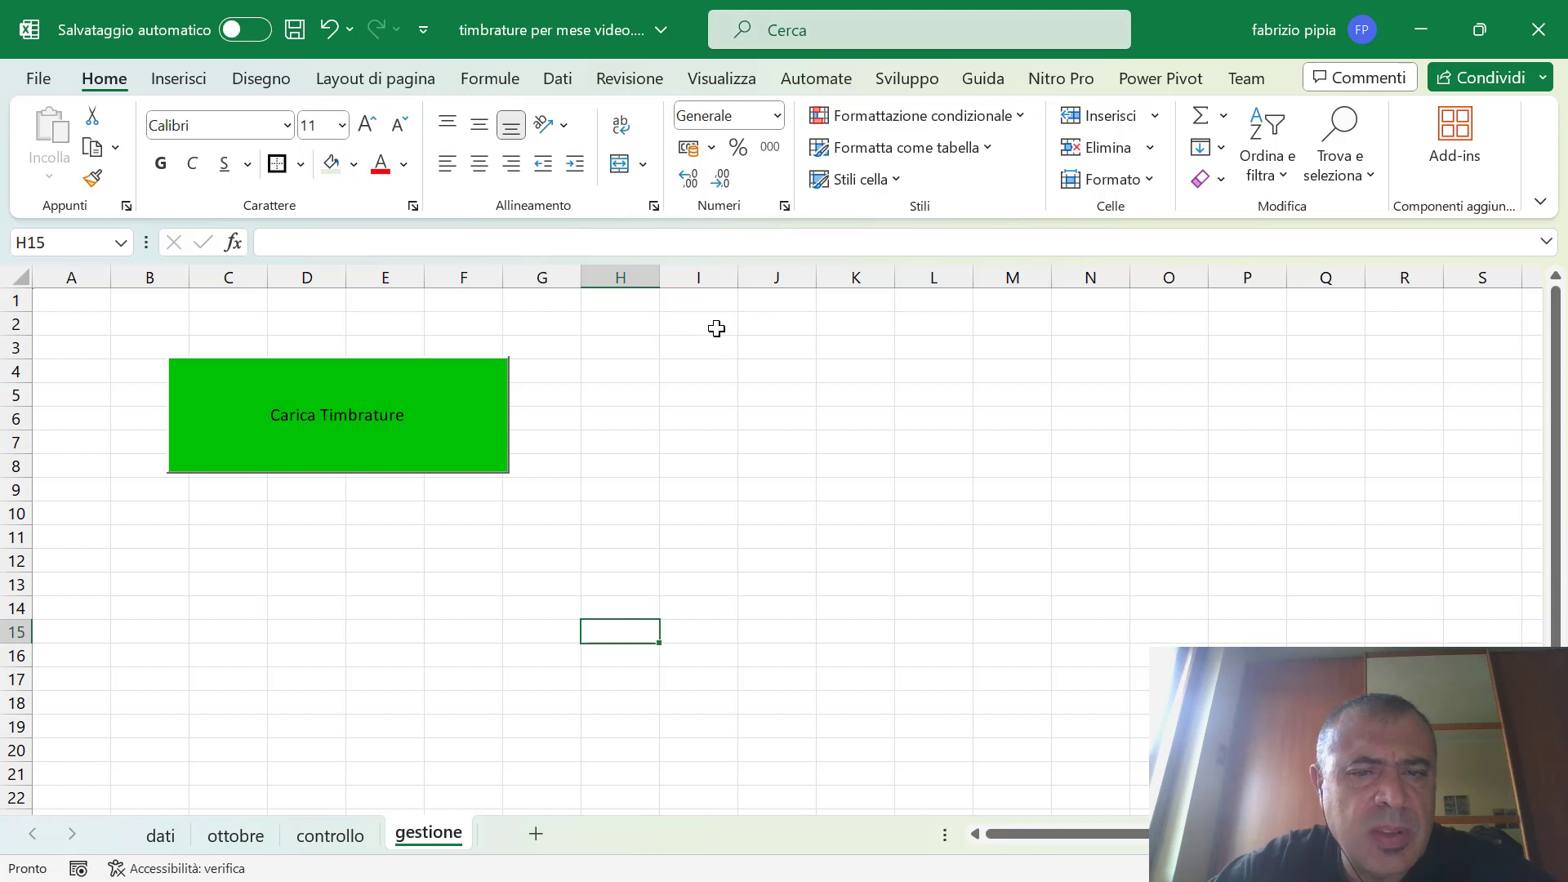
{"action": "left_click_drag", "start_coordinate": [717, 339], "coordinate": [722, 394]}
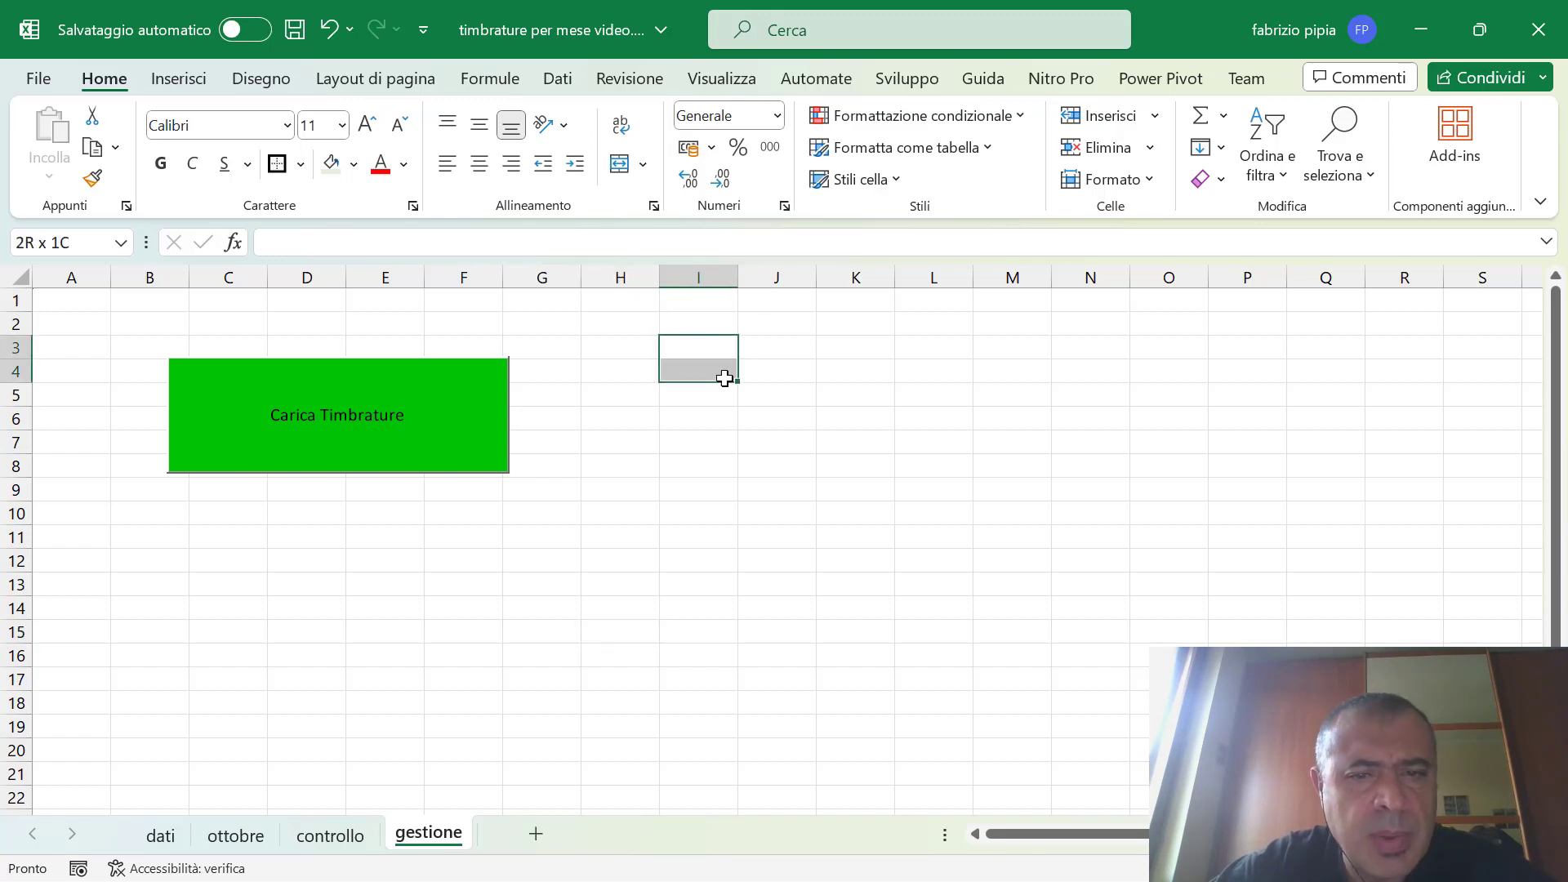
{"action": "left_click", "coordinate": [619, 165]}
{"action": "type", "text": "ott"}
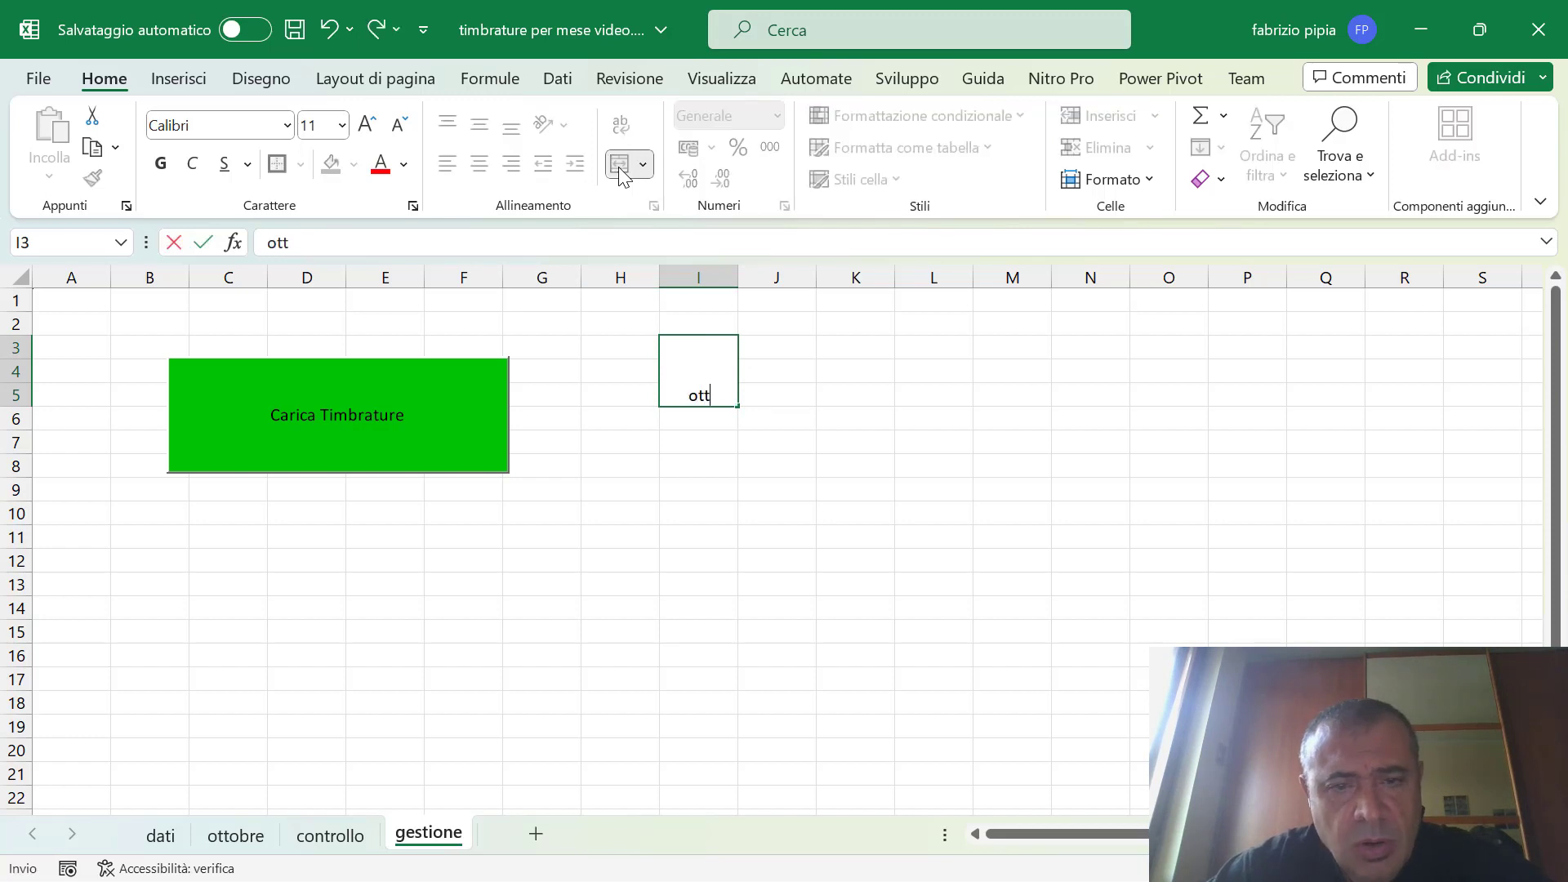
{"action": "type", "text": "obre"}
{"action": "key", "text": "Return"}
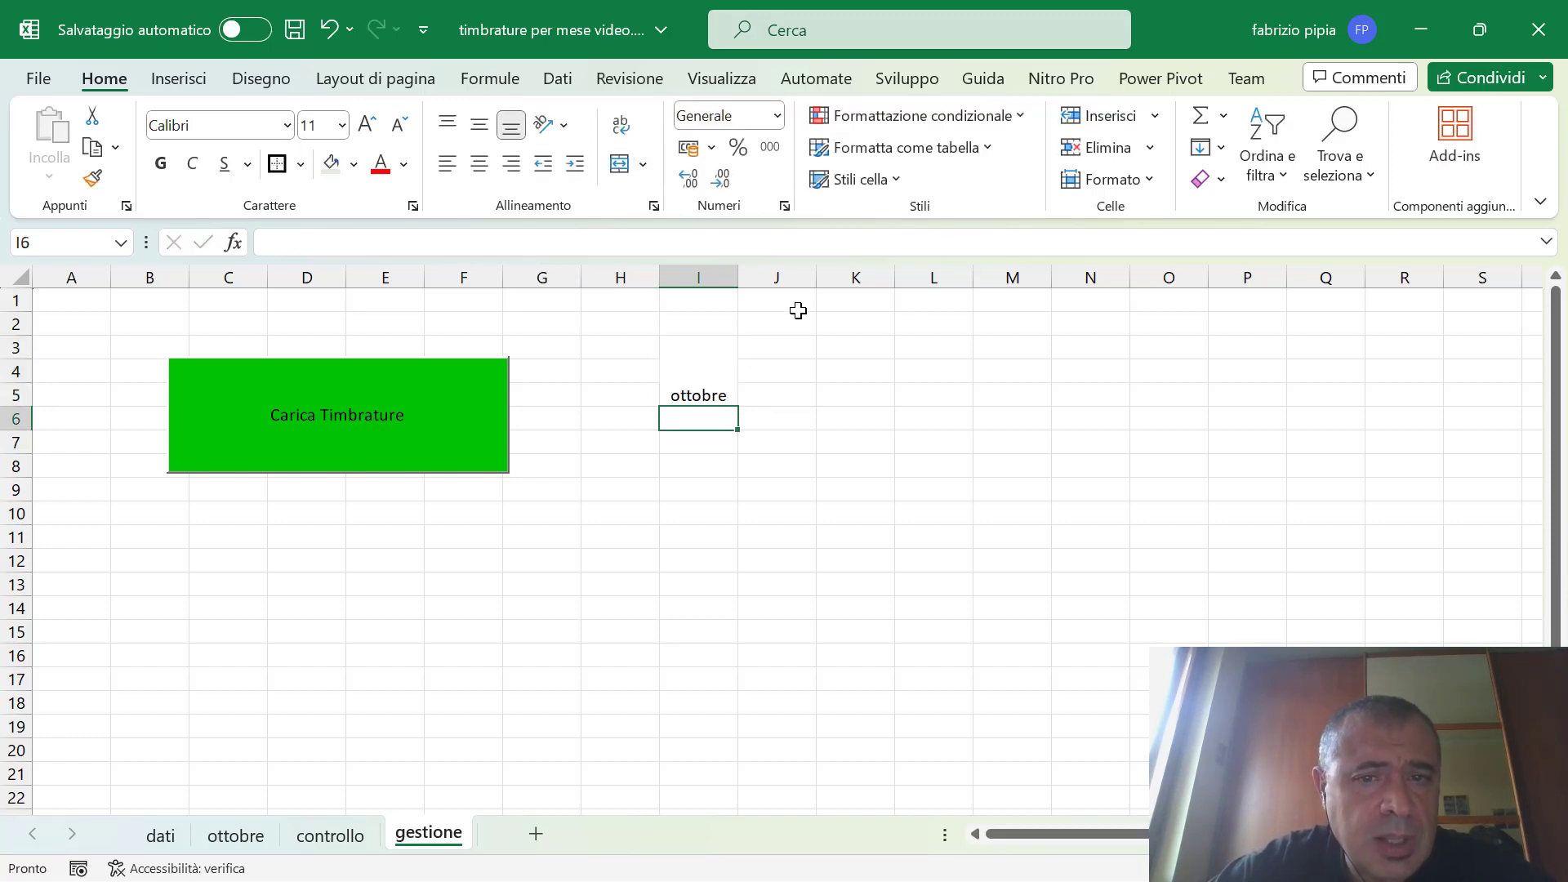
Check the employee names on the controllo and ottobre sheets, then return to gestione
{"action": "left_click", "coordinate": [772, 315]}
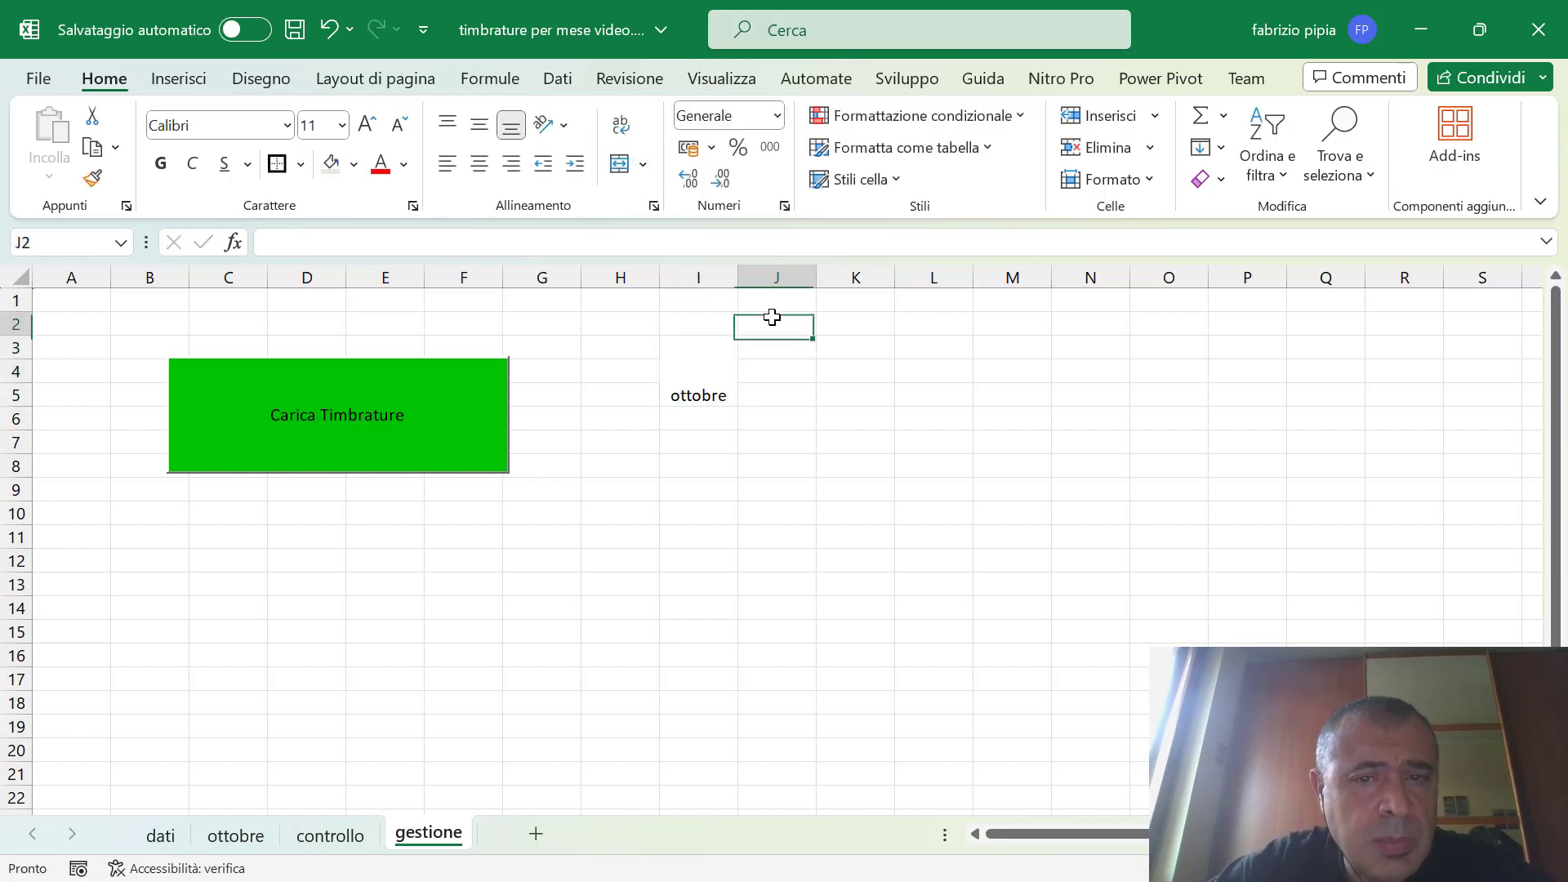
{"action": "left_click", "coordinate": [330, 836]}
{"action": "left_click", "coordinate": [234, 835]}
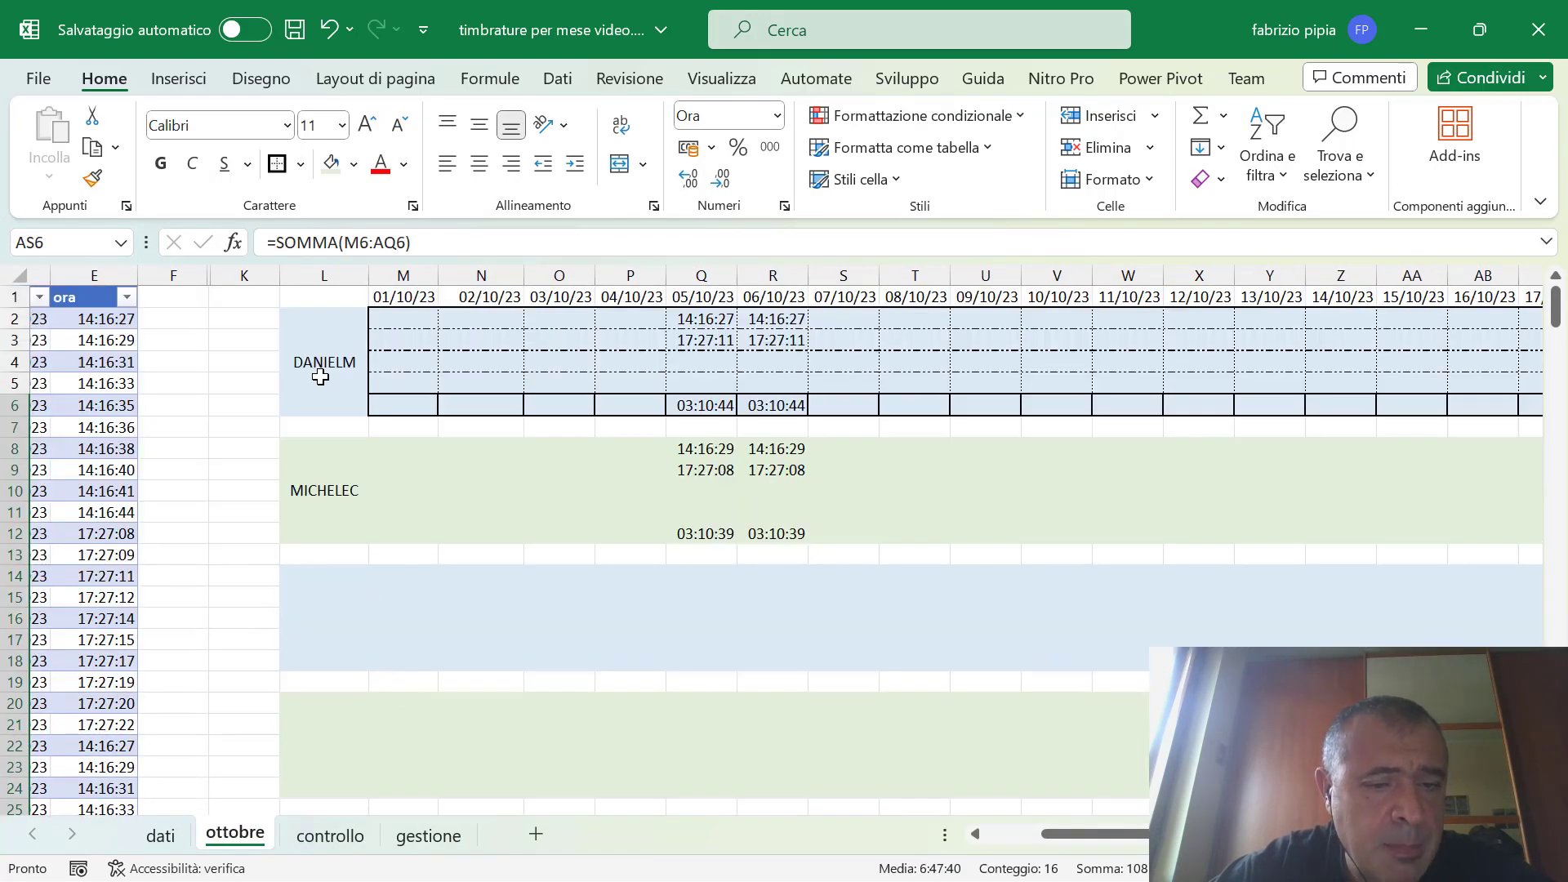
{"action": "left_click", "coordinate": [420, 841]}
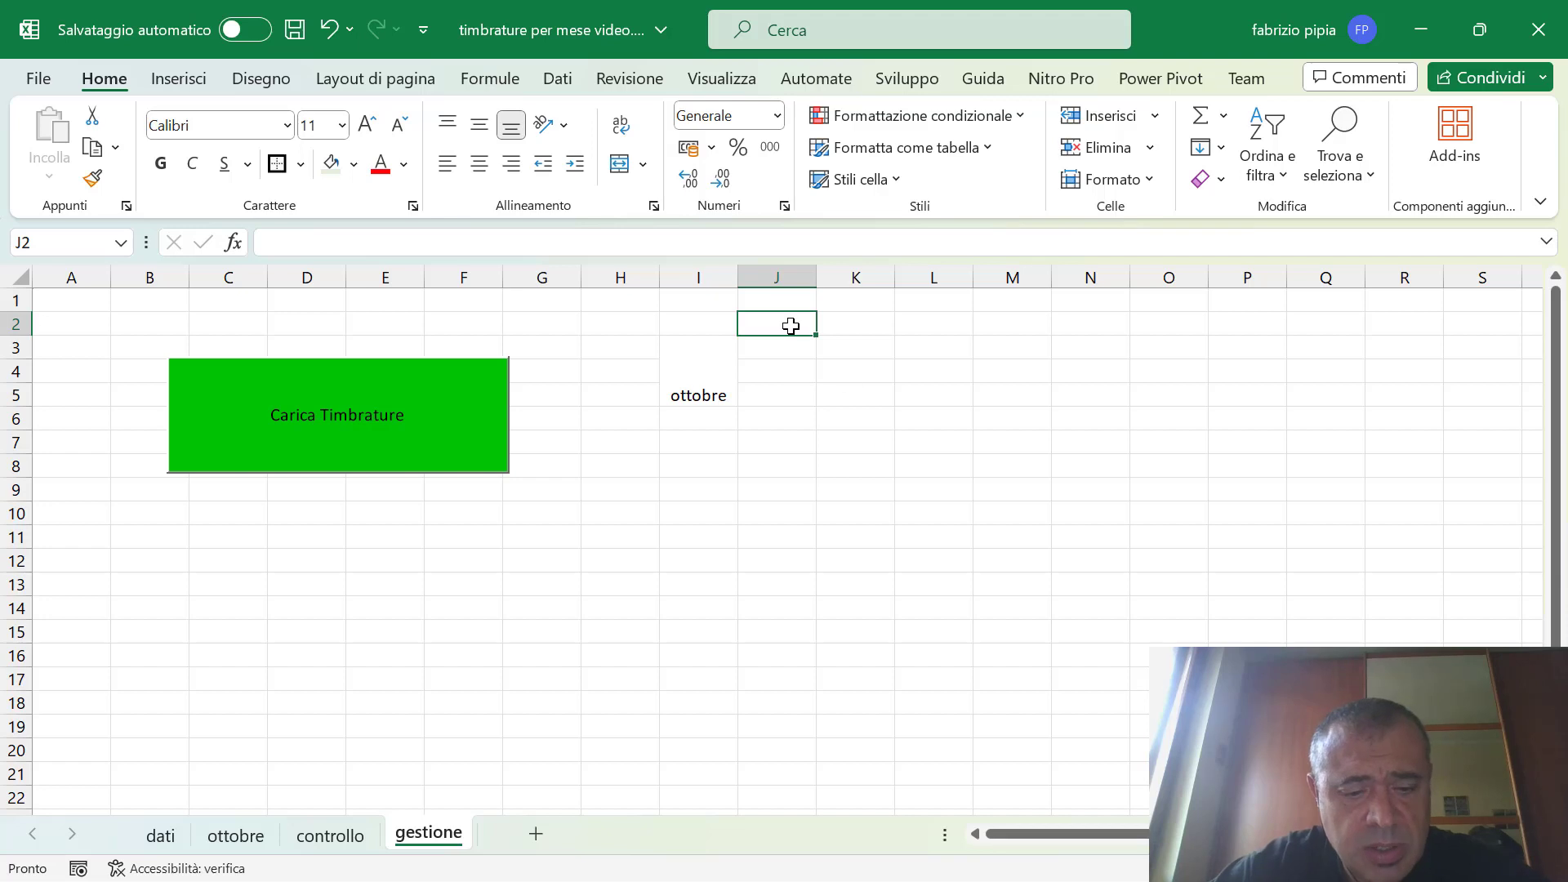
Enter the first employee's name in capitals in J2 and widen column J
{"action": "key", "text": "Caps_Lock"}
{"action": "type", "text": "DANIELM"}
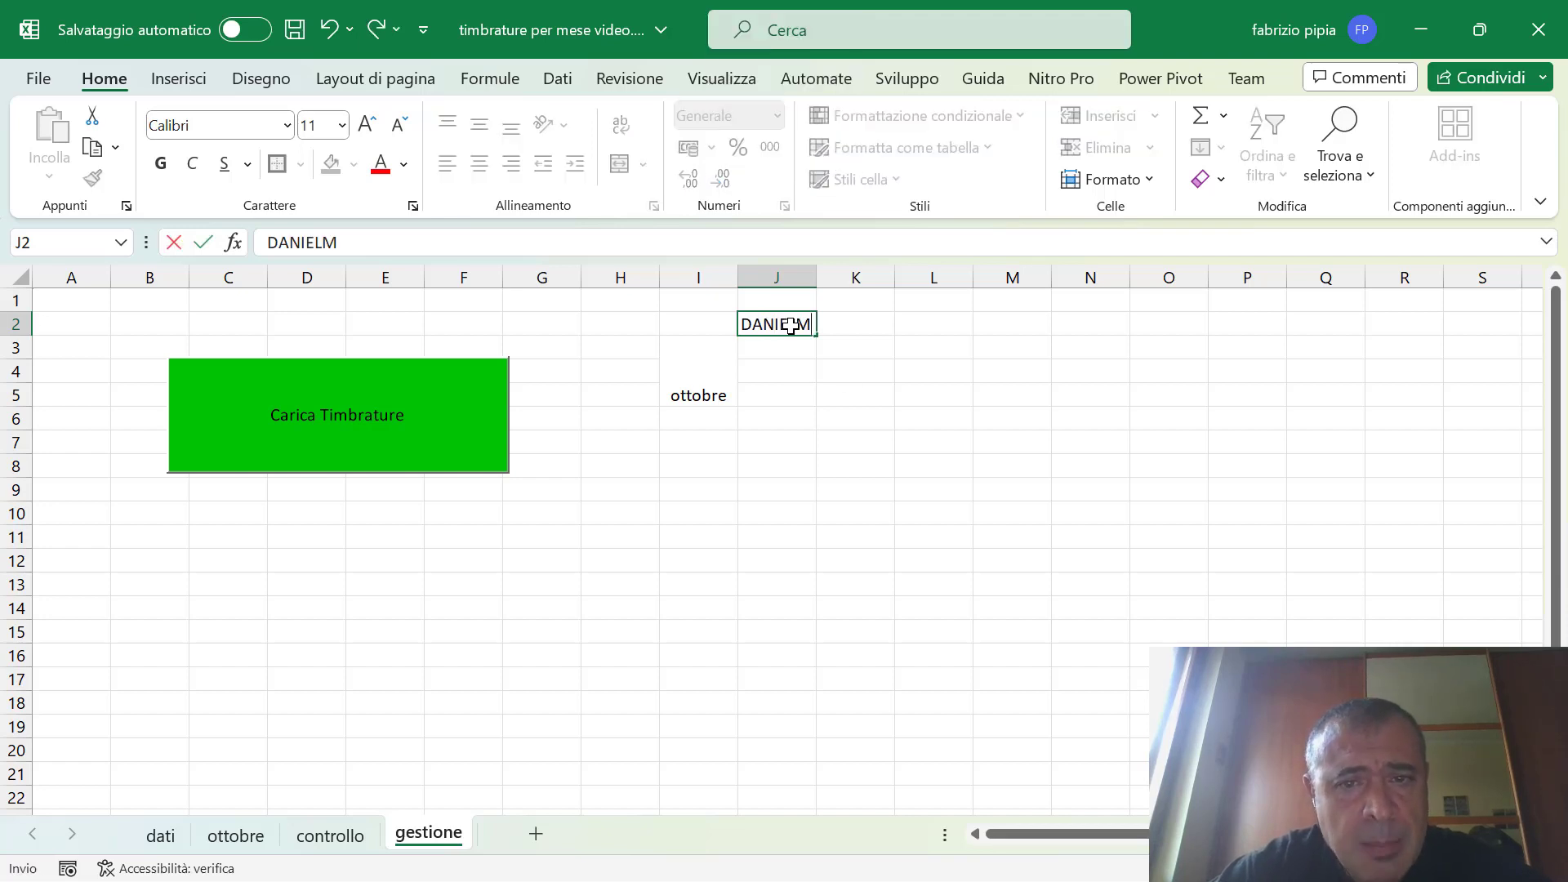
{"action": "key", "text": "Return"}
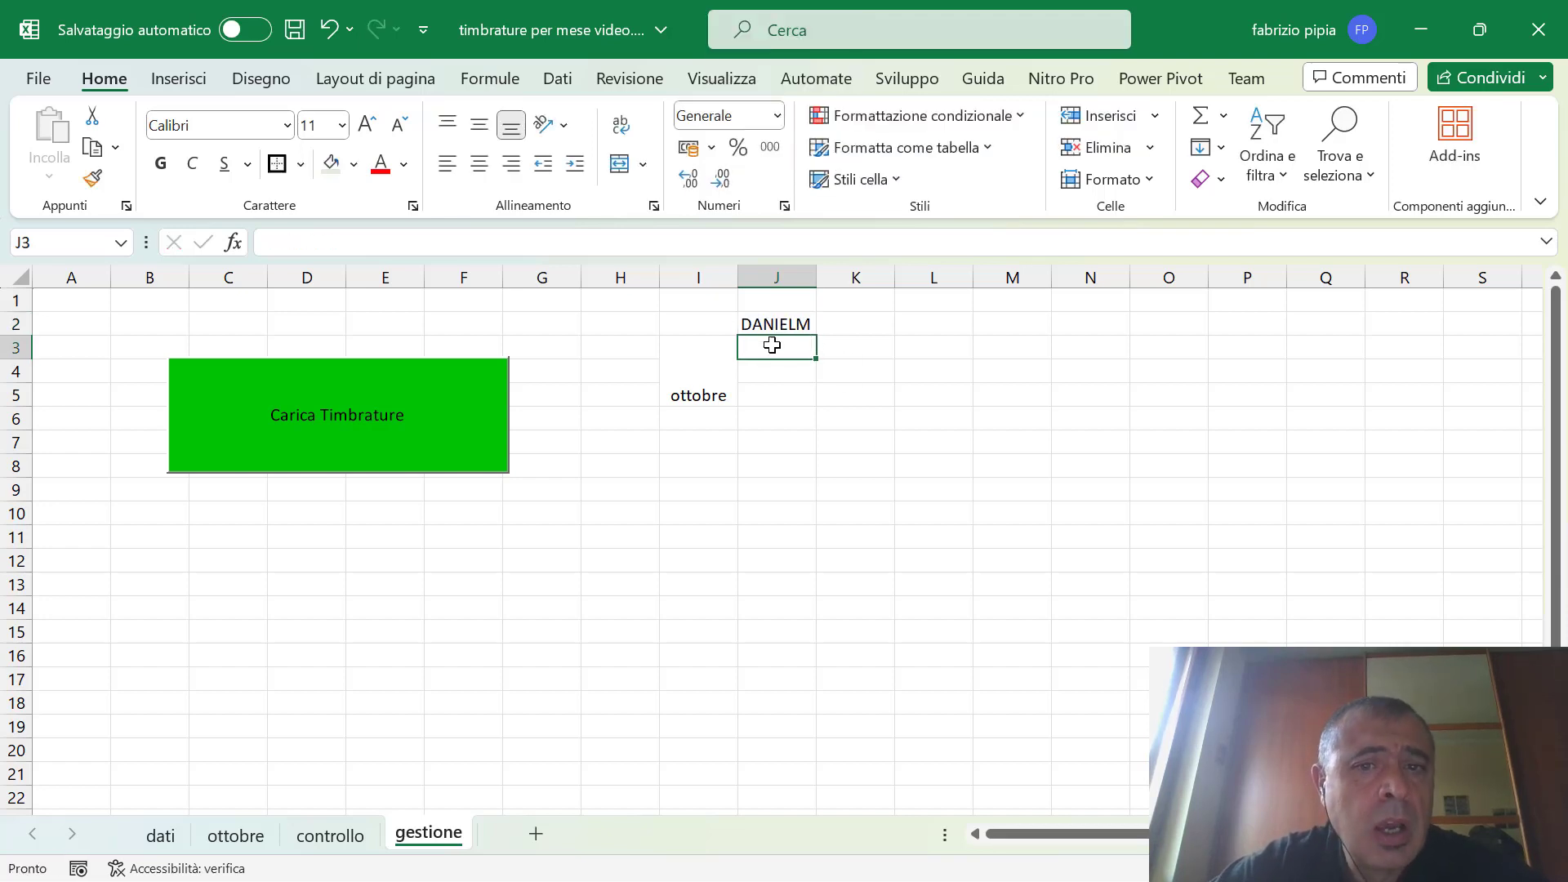
{"action": "left_click_drag", "start_coordinate": [814, 284], "coordinate": [849, 284]}
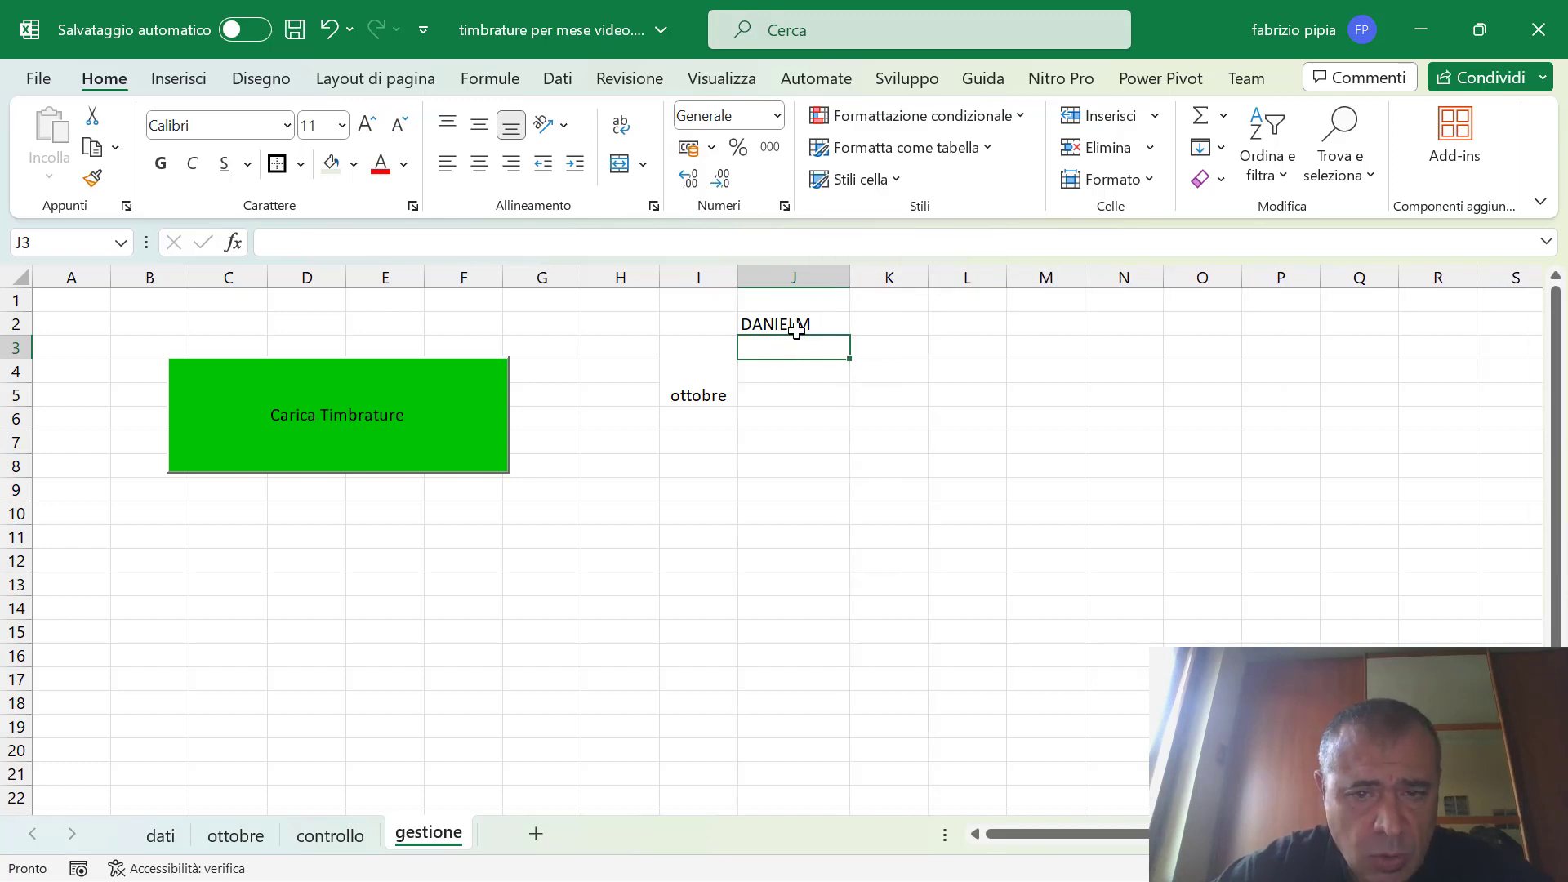
Link J3 to the employee's hours total with =ottobre!$AS$6
{"action": "type", "text": "="}
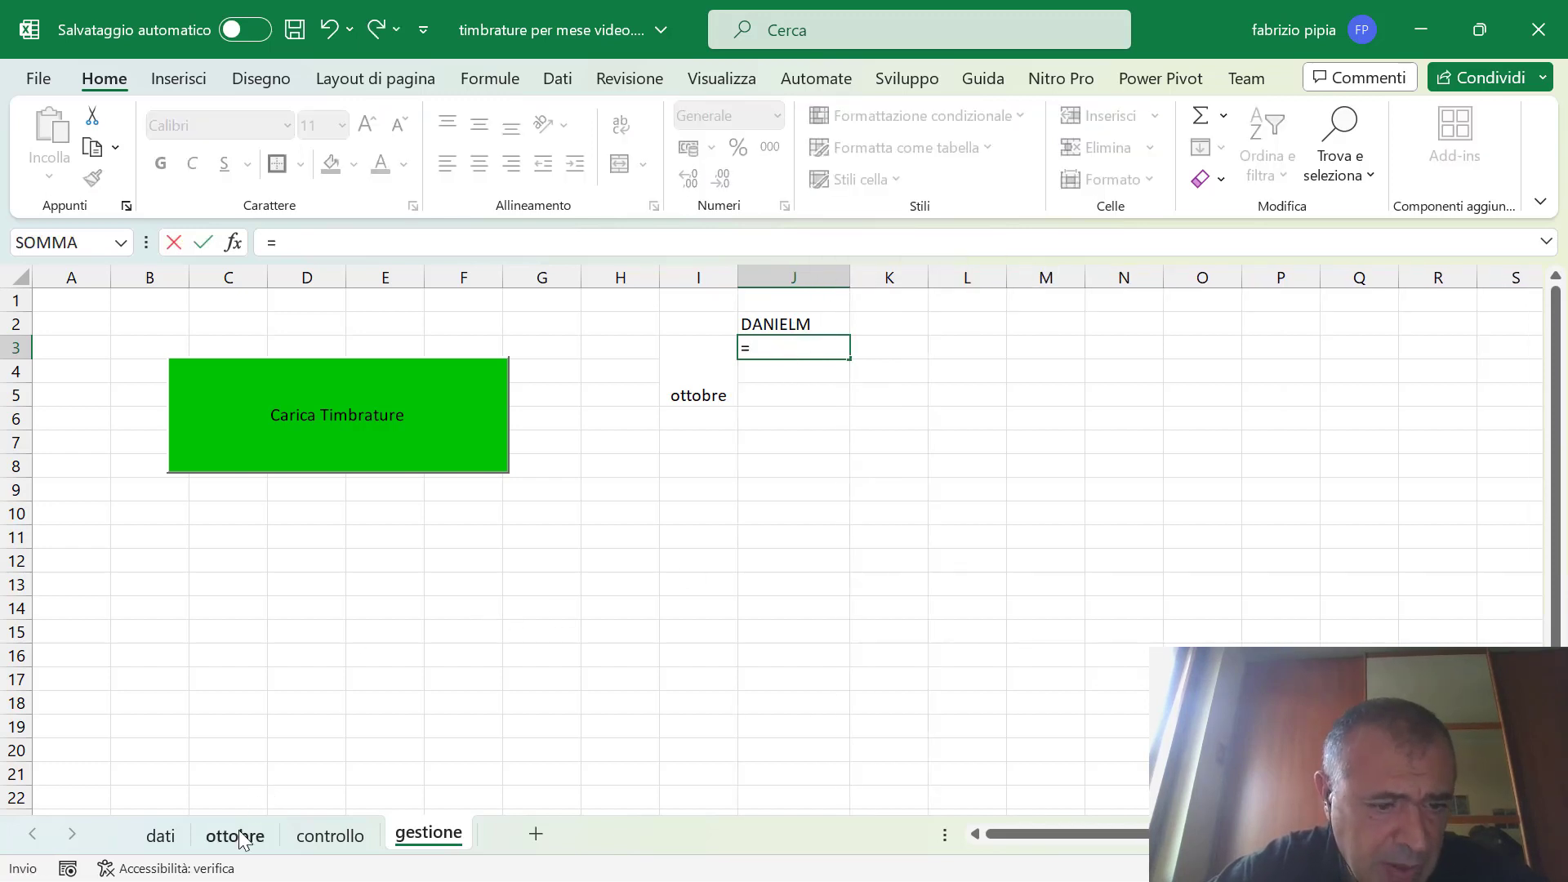
{"action": "left_click", "coordinate": [235, 836]}
{"action": "scroll", "coordinate": [1236, 491], "scroll_direction": "right", "scroll_amount": 10}
{"action": "scroll", "coordinate": [1236, 491], "scroll_direction": "right", "scroll_amount": 2}
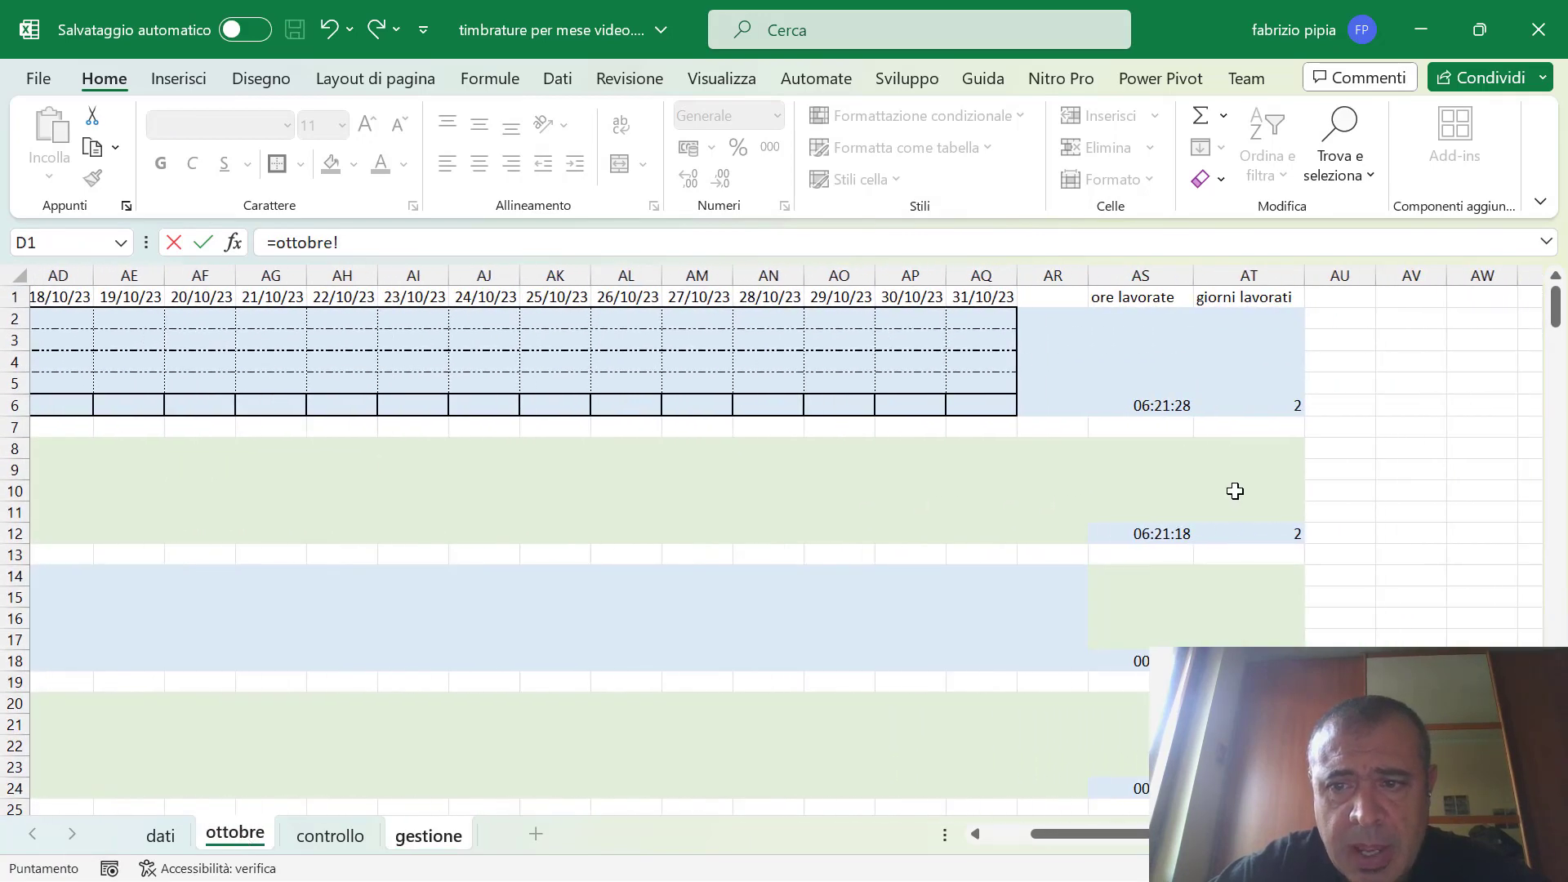
{"action": "left_click", "coordinate": [1122, 406]}
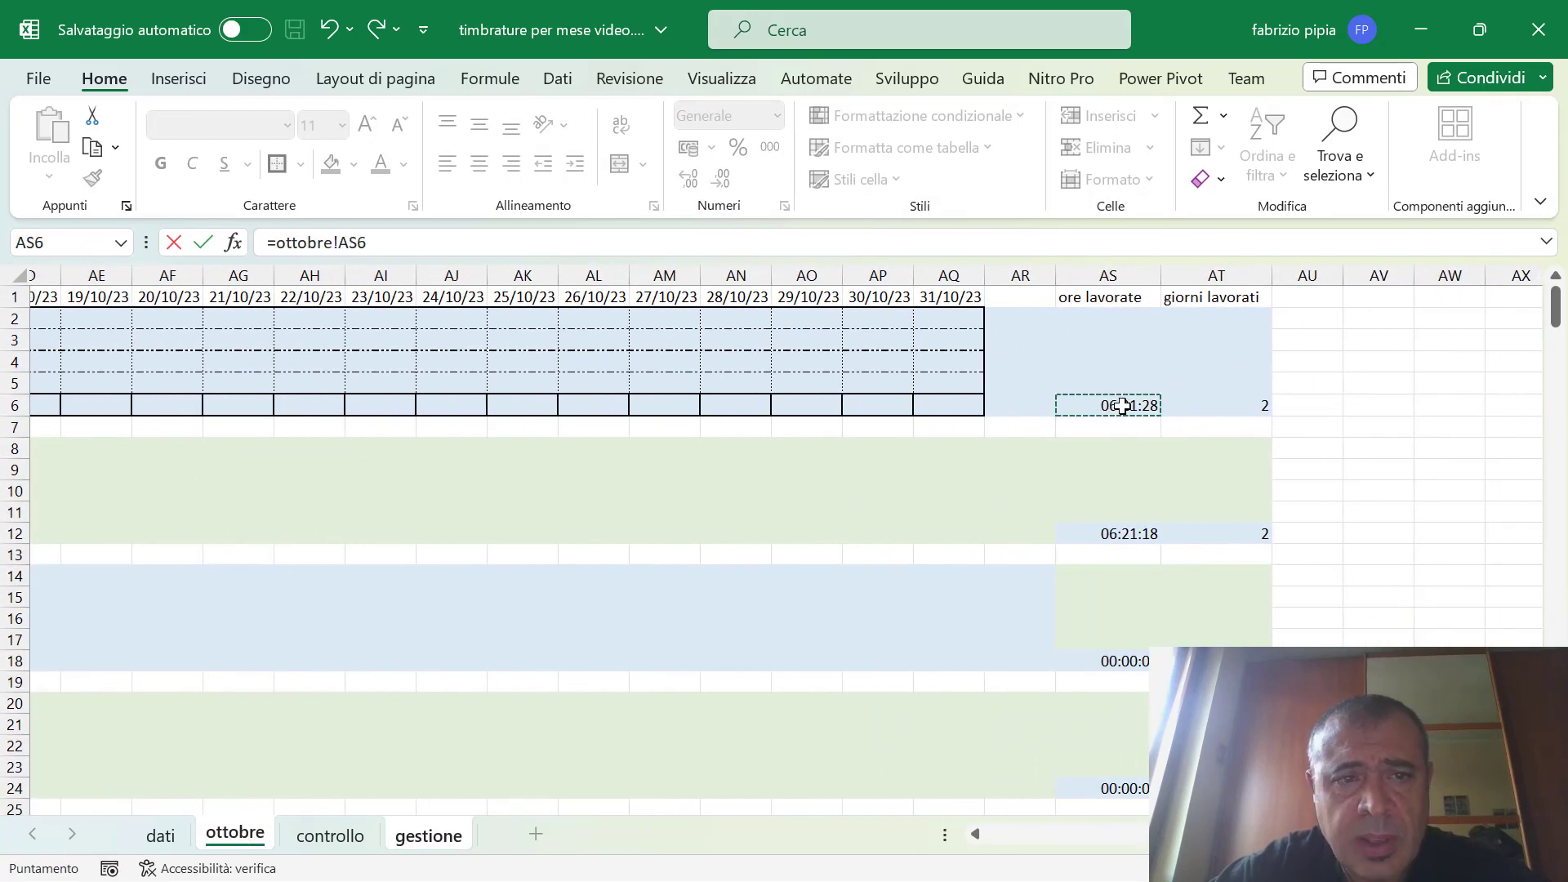
{"action": "key", "text": "F4"}
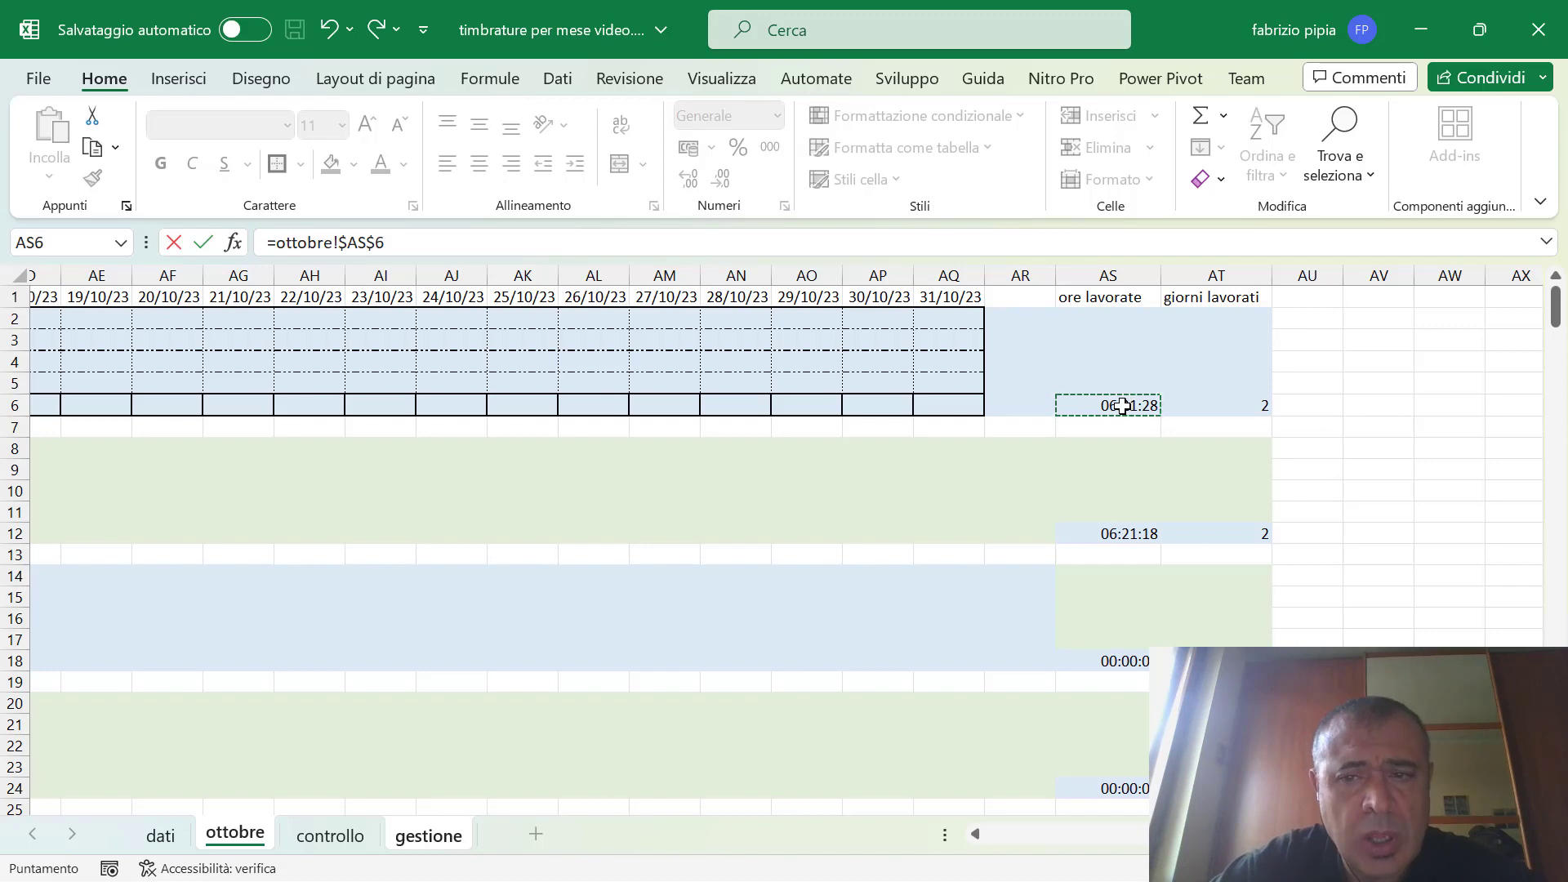
{"action": "key", "text": "Return"}
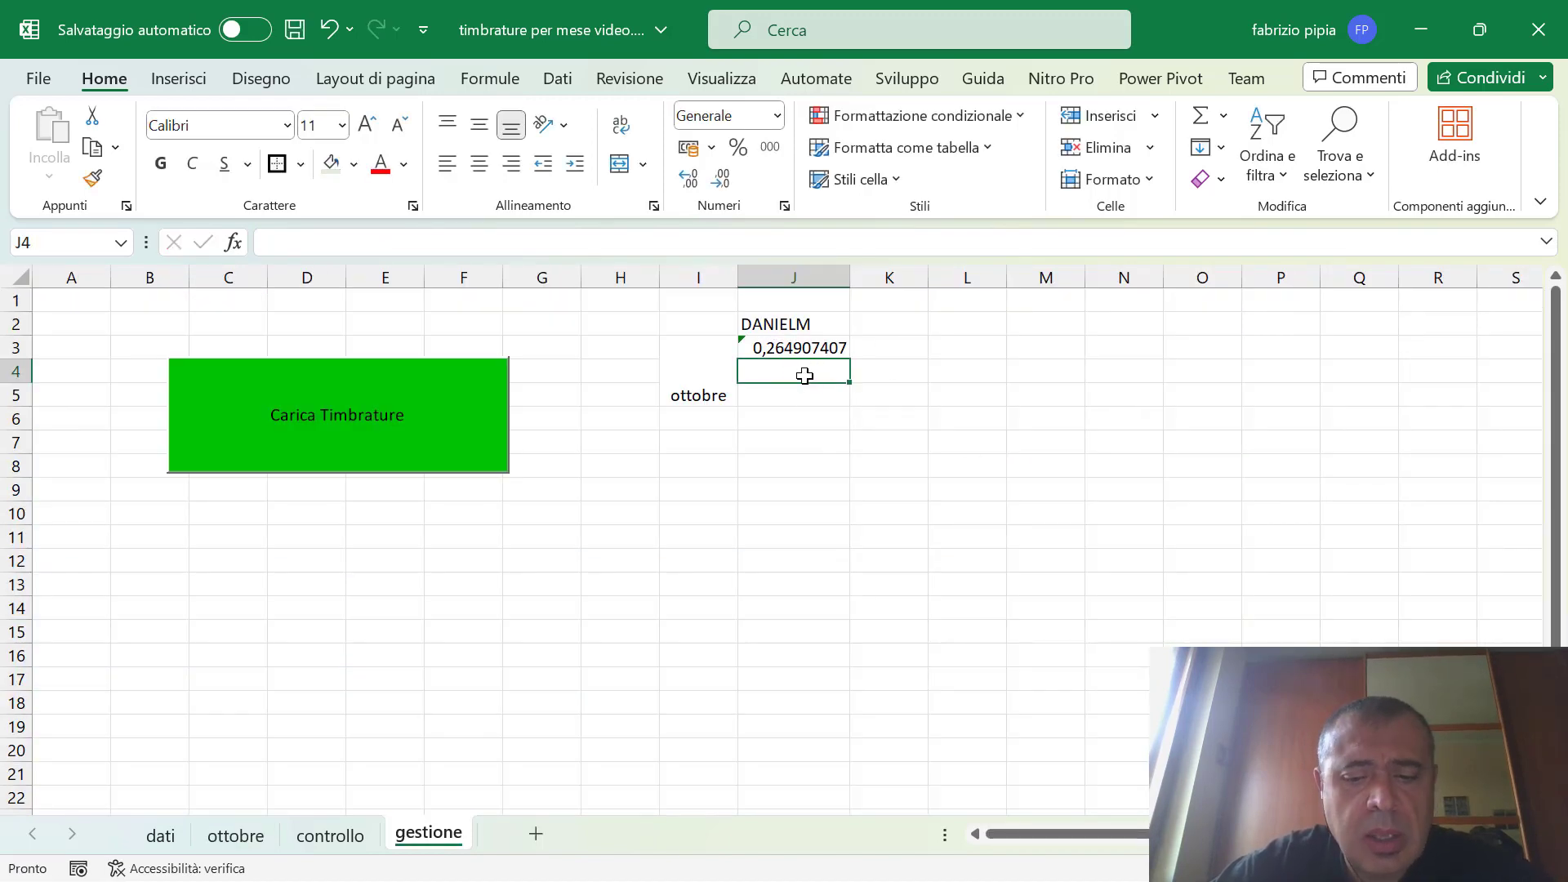
Link J4 to the employee's days total with =ottobre!$AT$6
{"action": "type", "text": "="}
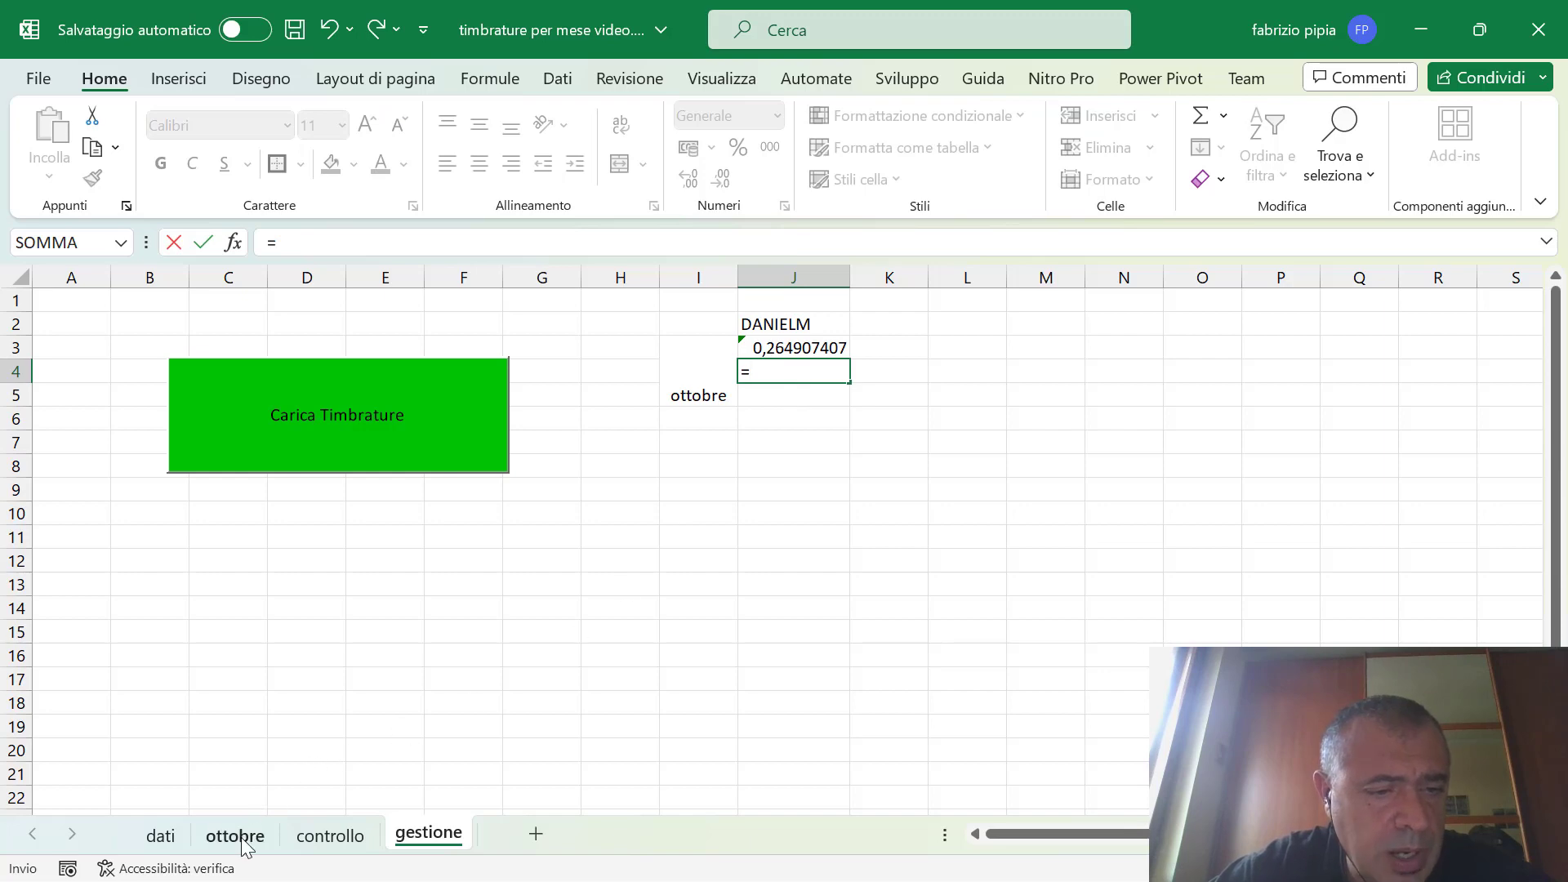
{"action": "left_click", "coordinate": [237, 836]}
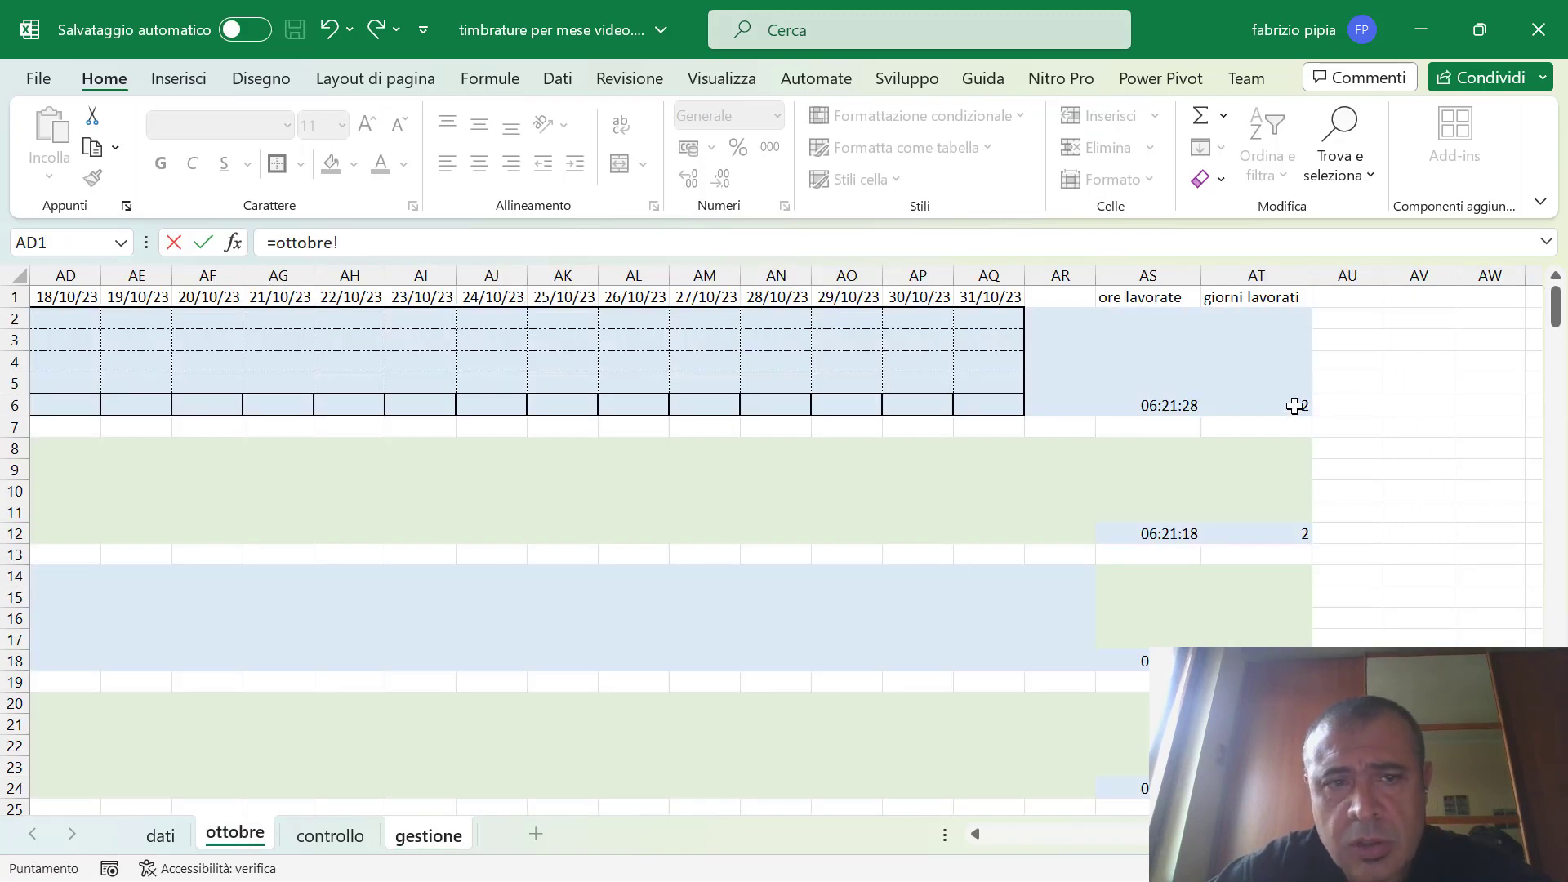
{"action": "left_click", "coordinate": [1295, 406]}
{"action": "key", "text": "F4"}
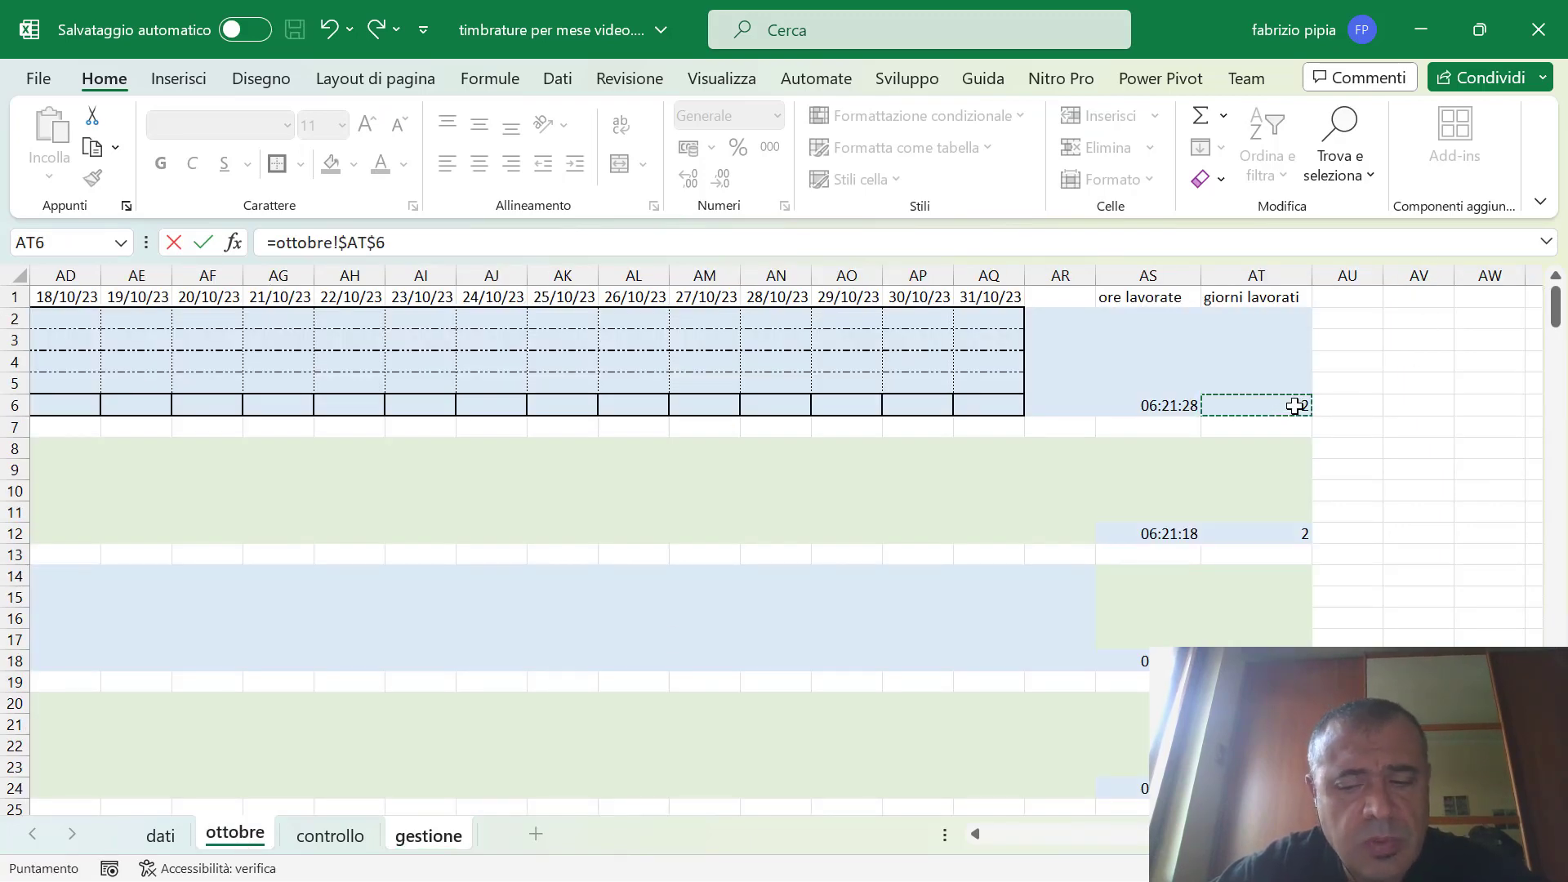
{"action": "key", "text": "Return"}
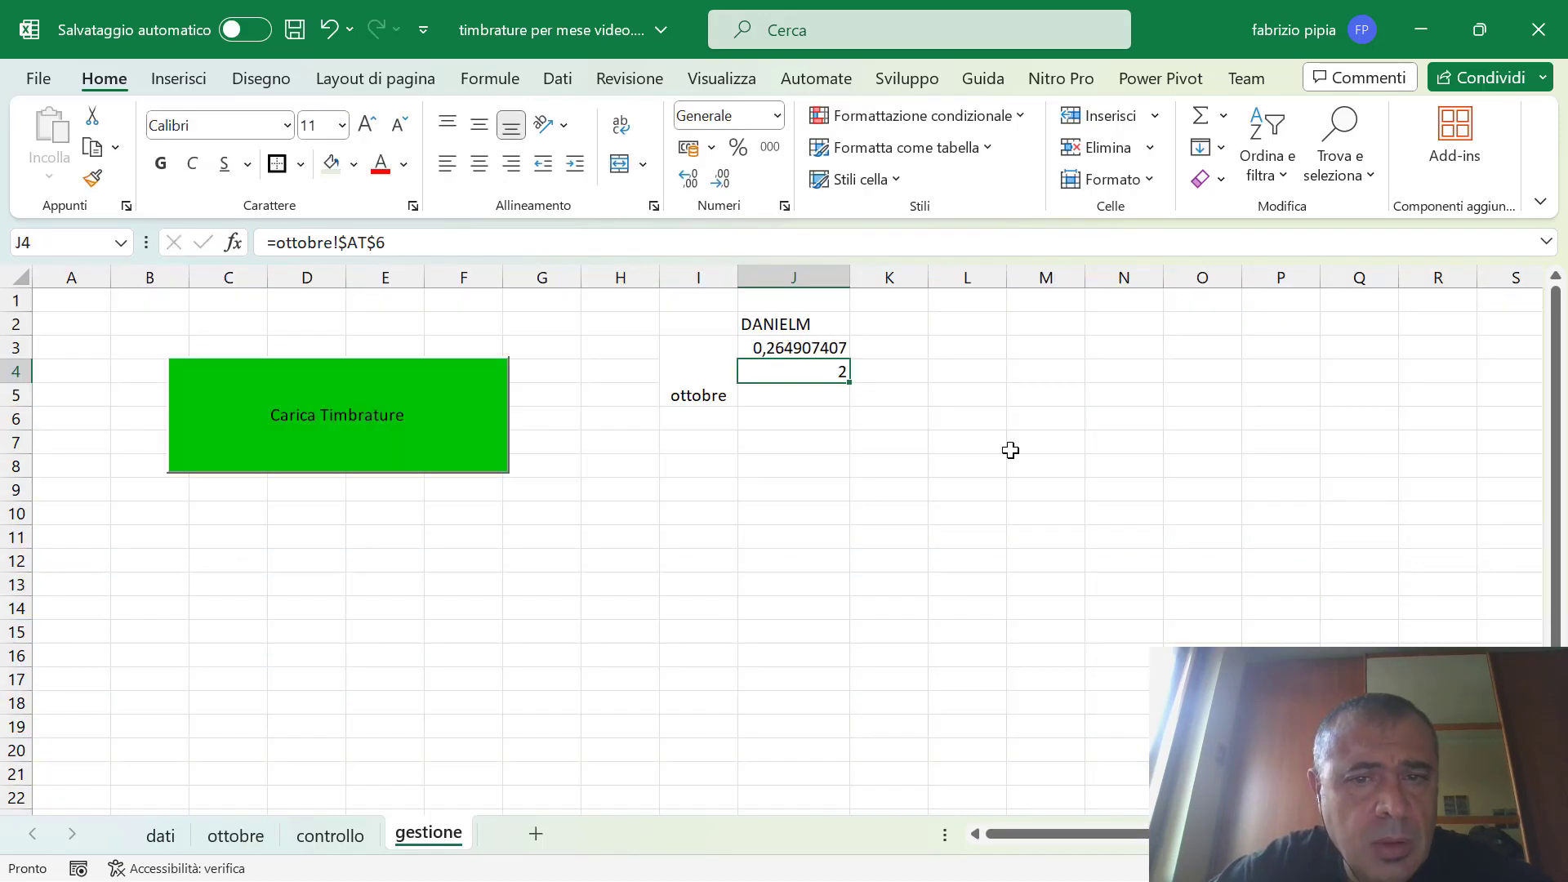
{"action": "left_click", "coordinate": [775, 348]}
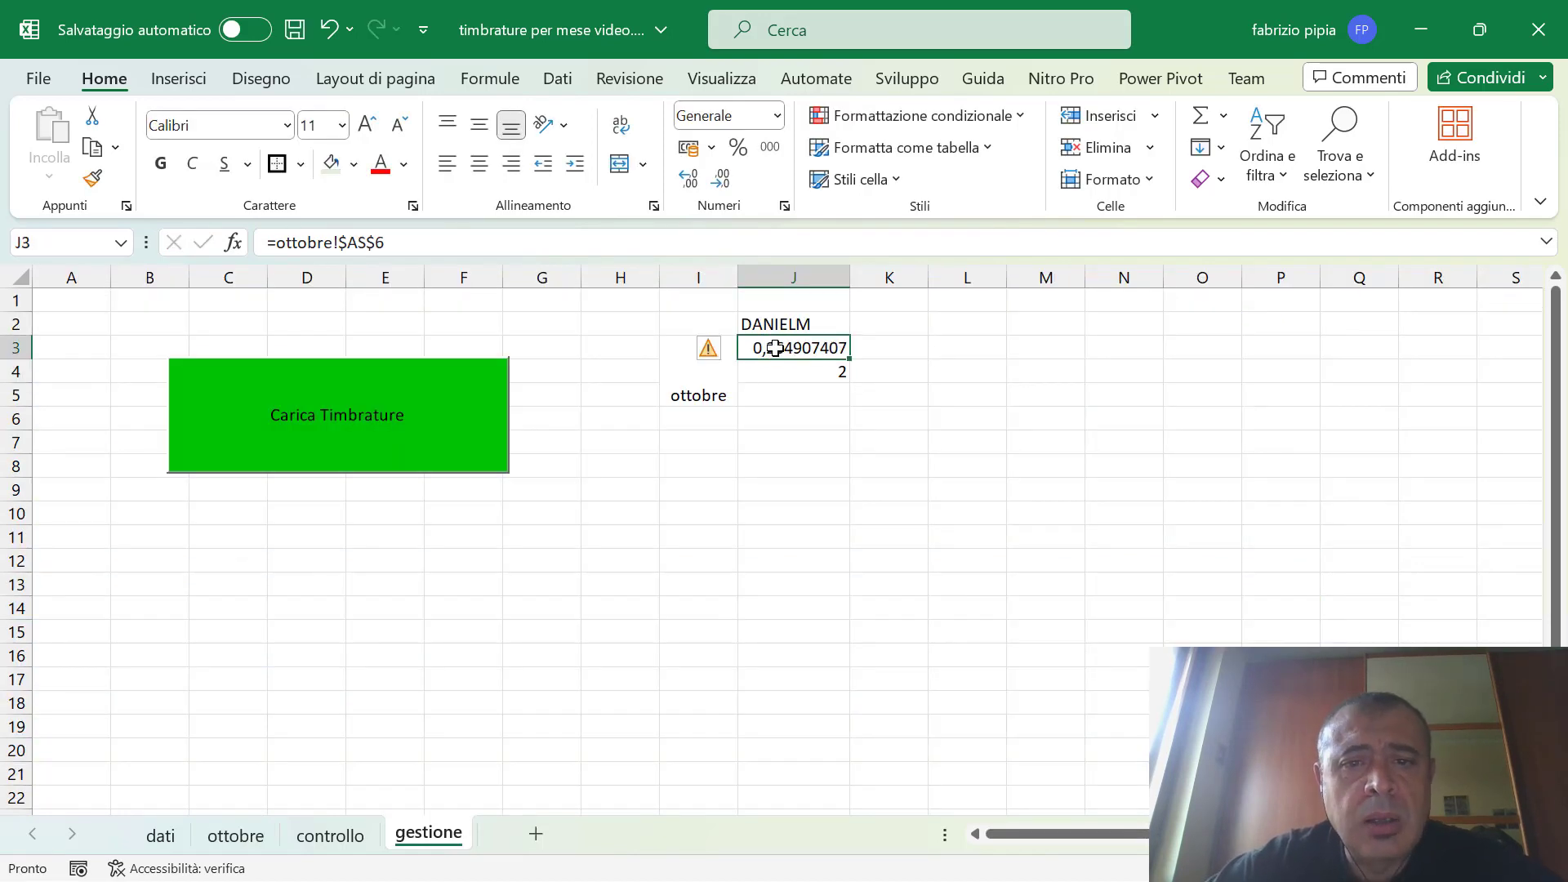
Format J3 as a time so it shows 06:21:28
{"action": "left_click", "coordinate": [738, 117]}
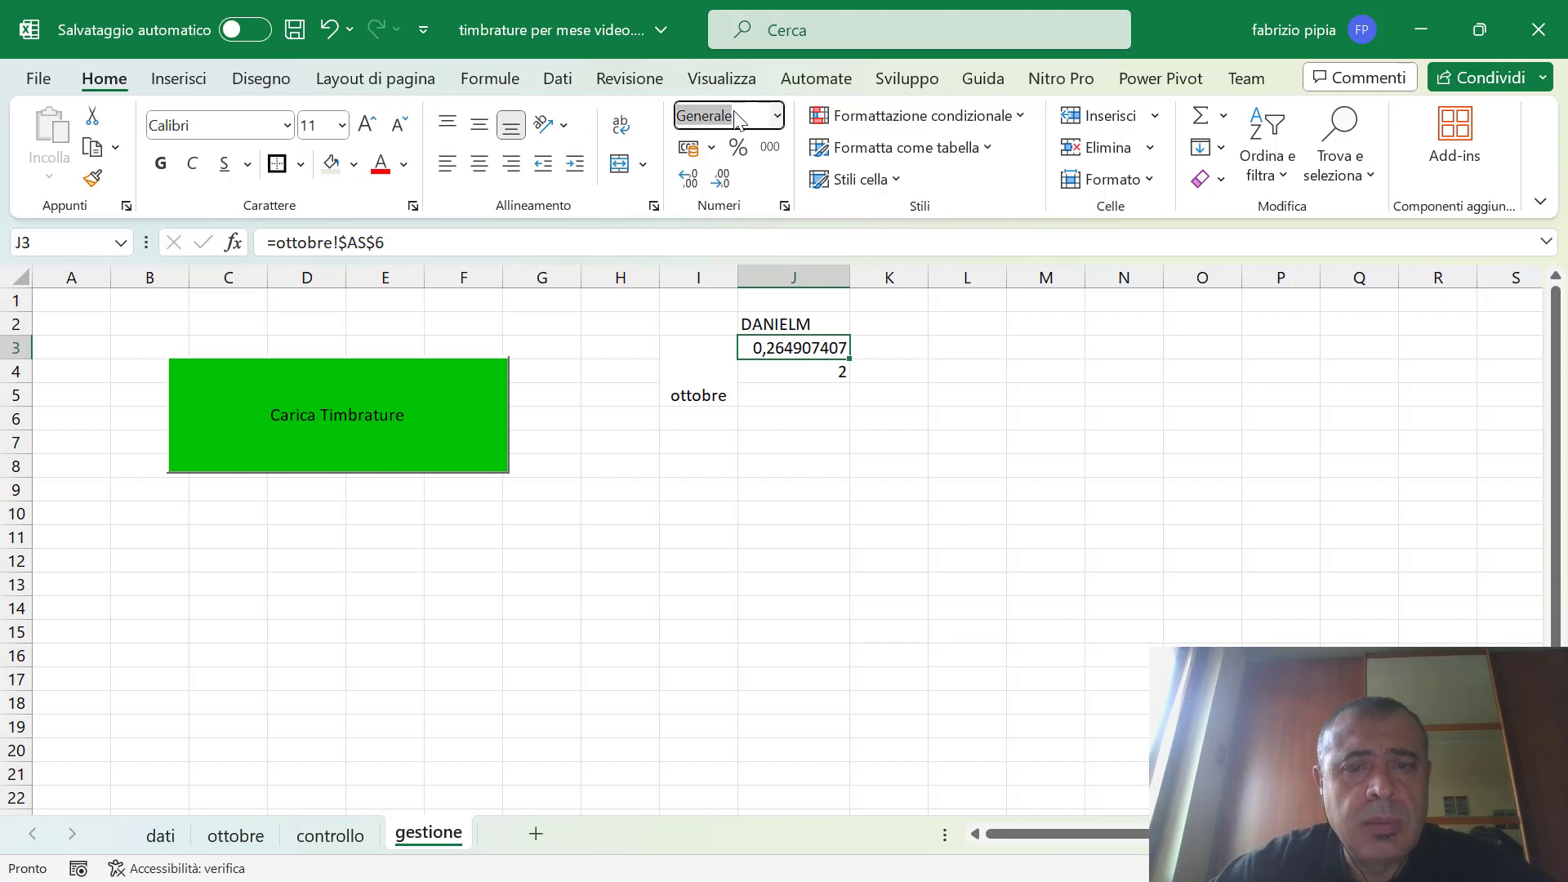
{"action": "type", "text": "Ora"}
{"action": "key", "text": "Return"}
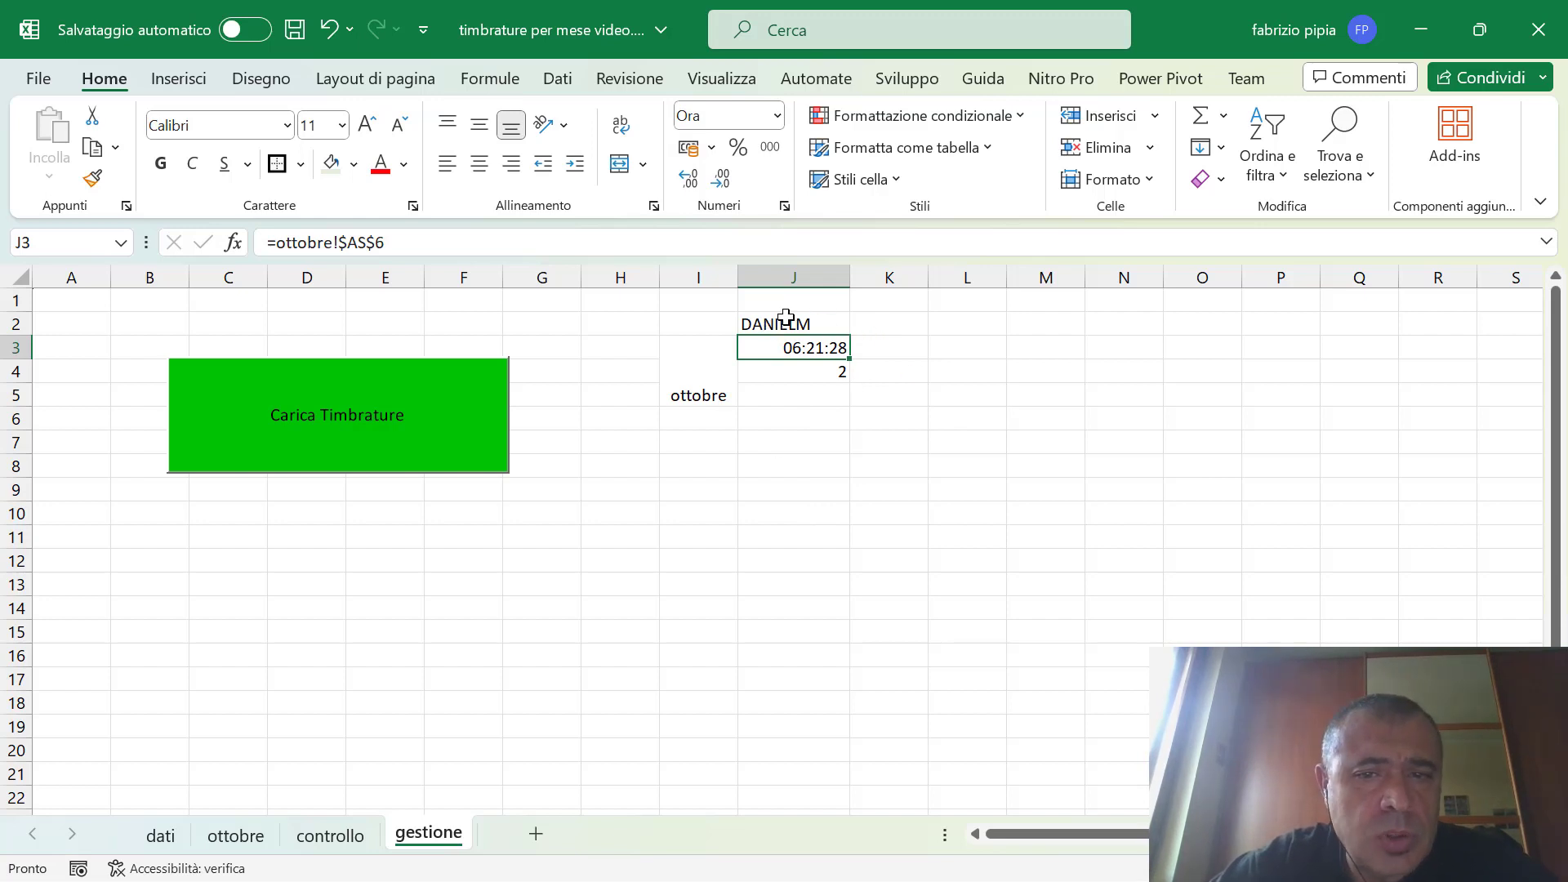
Center J2:J5 vertically and horizontally, then go to the controllo sheet
{"action": "left_click_drag", "start_coordinate": [786, 318], "coordinate": [789, 396]}
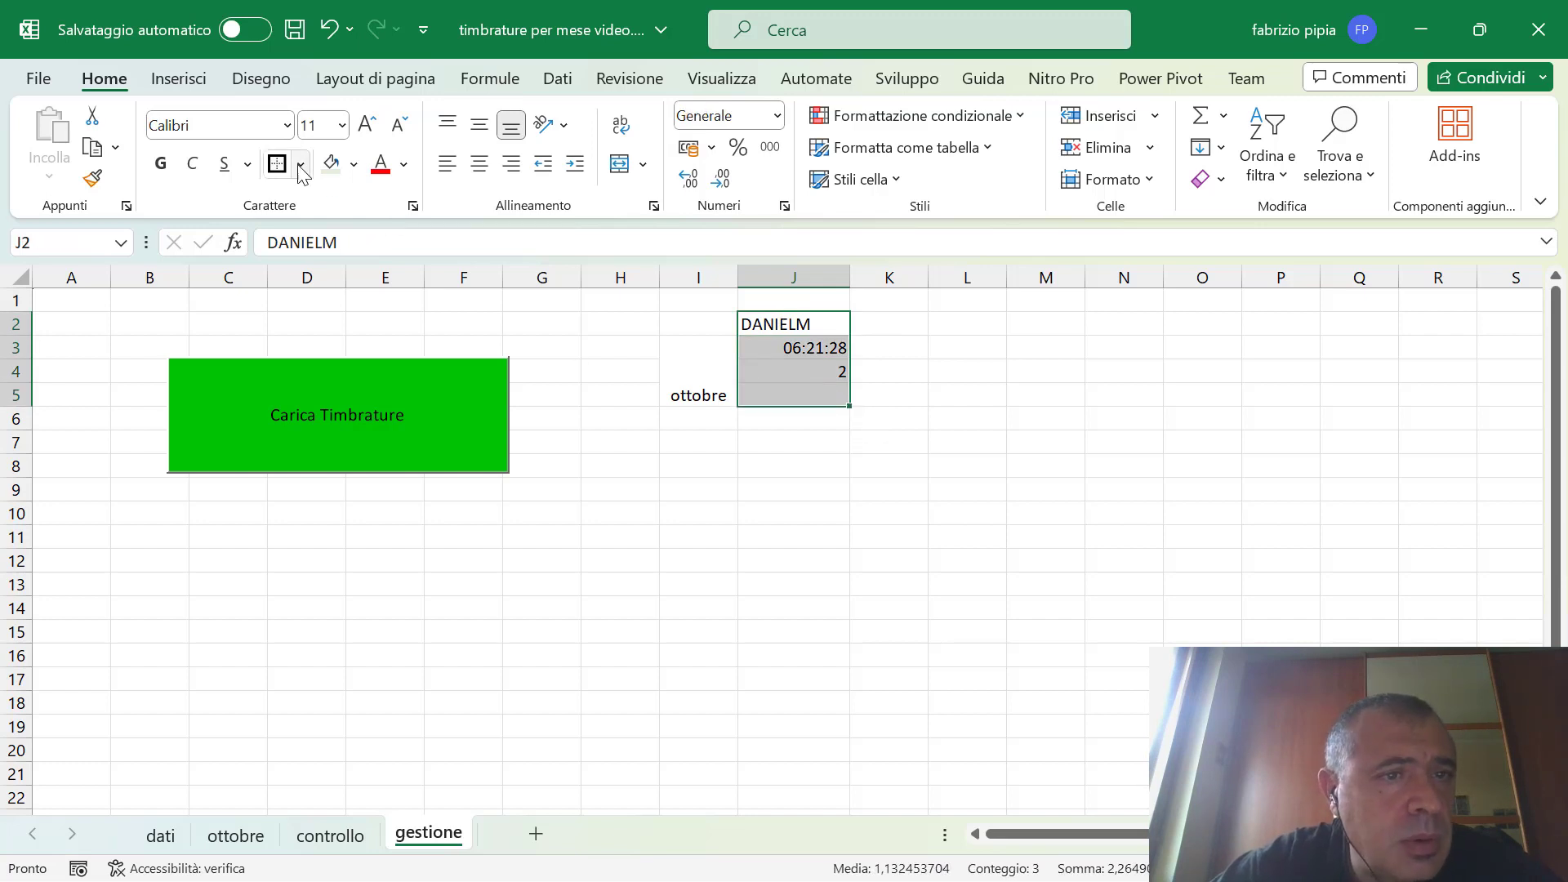
{"action": "left_click", "coordinate": [480, 126]}
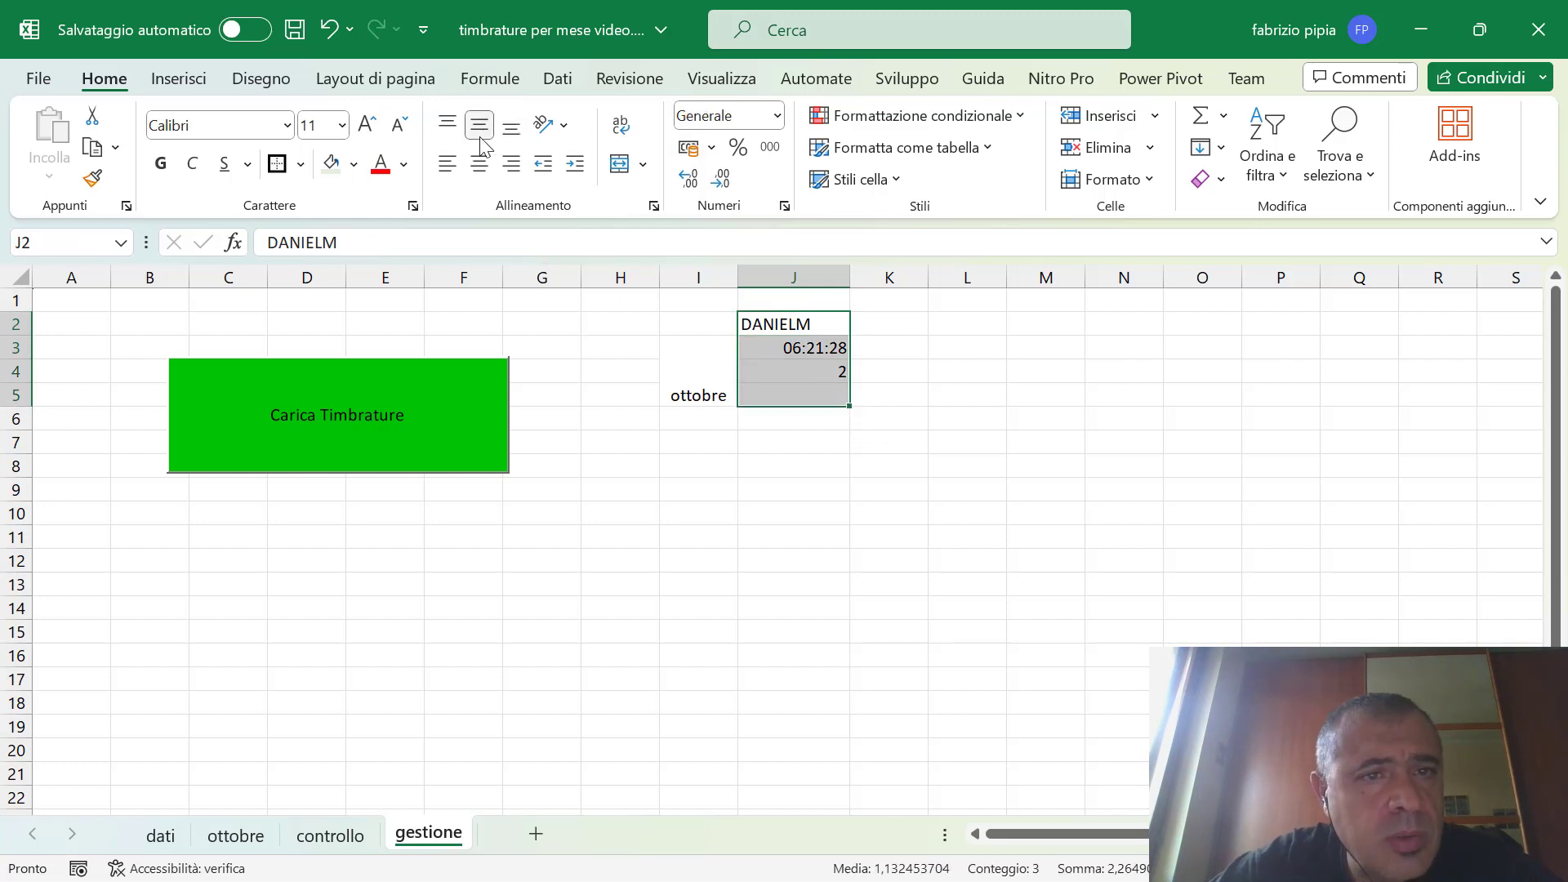
{"action": "left_click", "coordinate": [479, 163]}
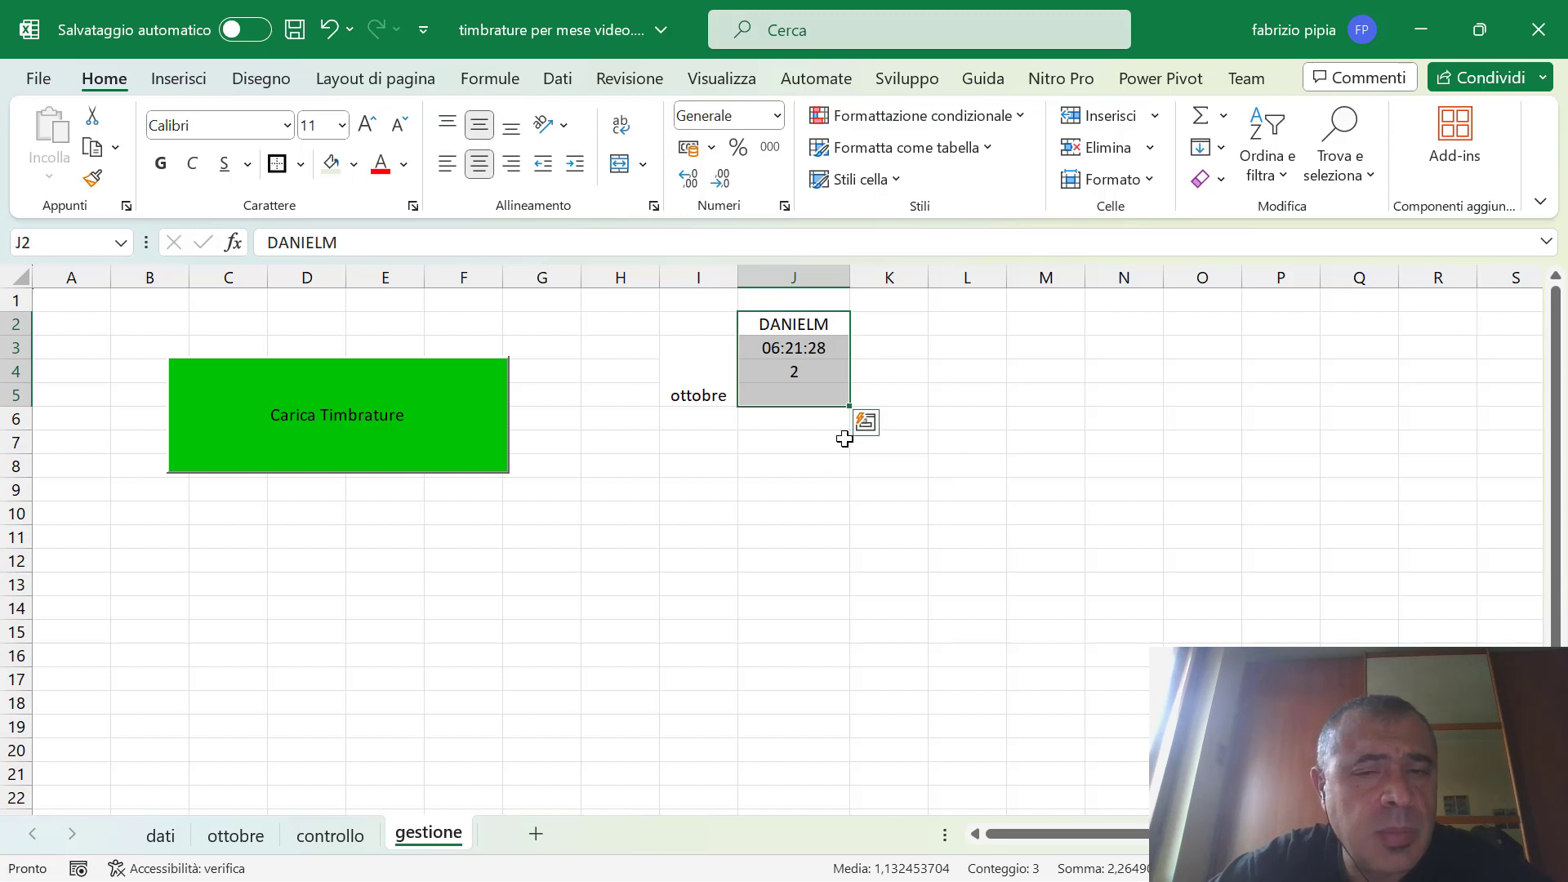
{"action": "left_click", "coordinate": [1017, 432]}
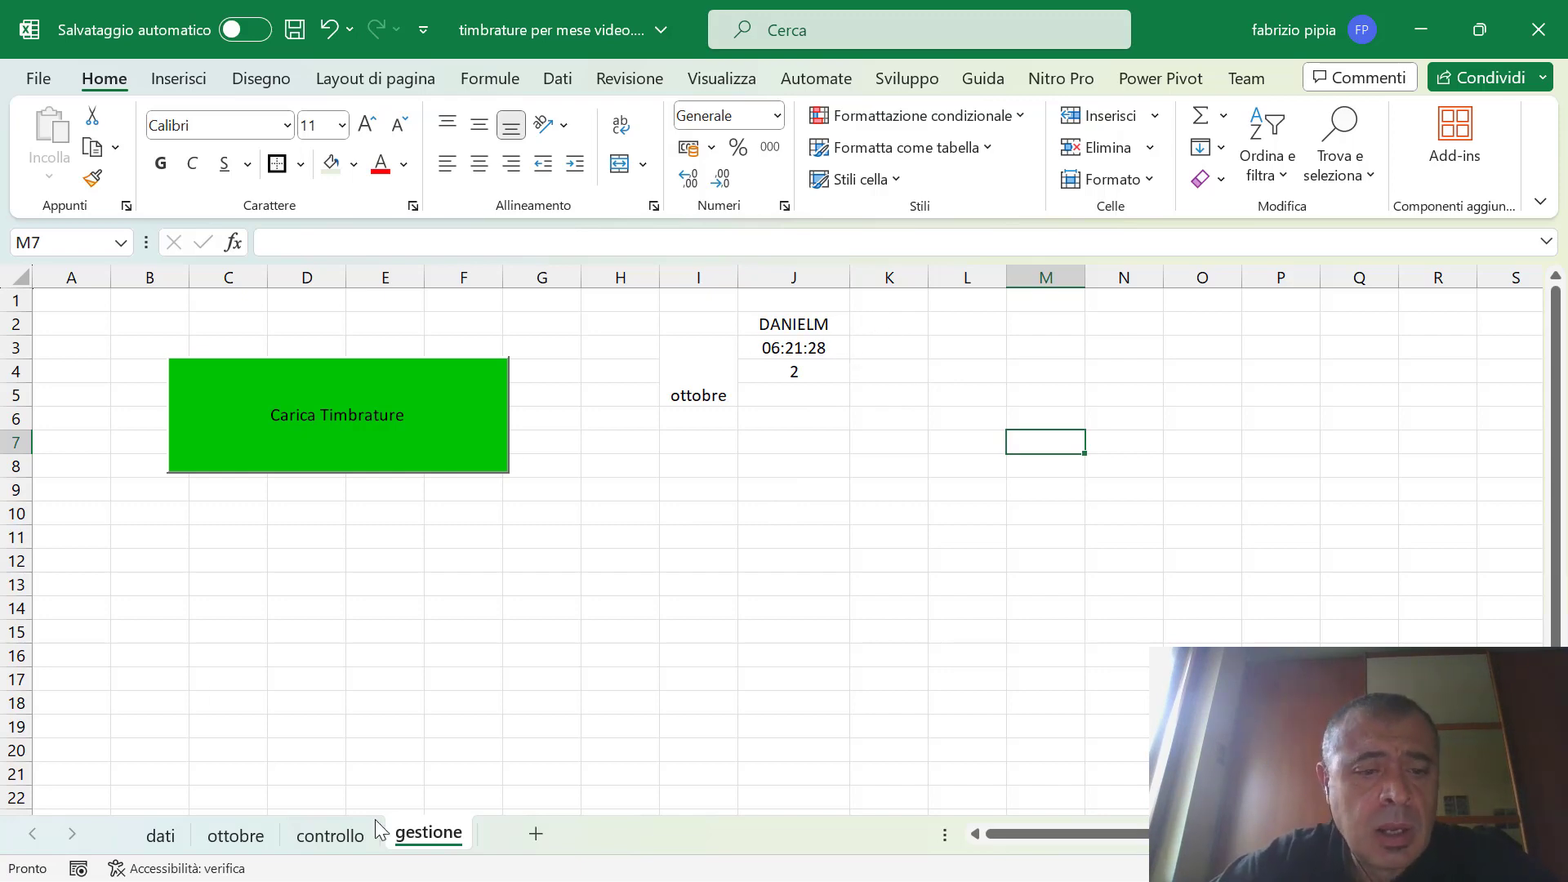
{"action": "left_click", "coordinate": [331, 835]}
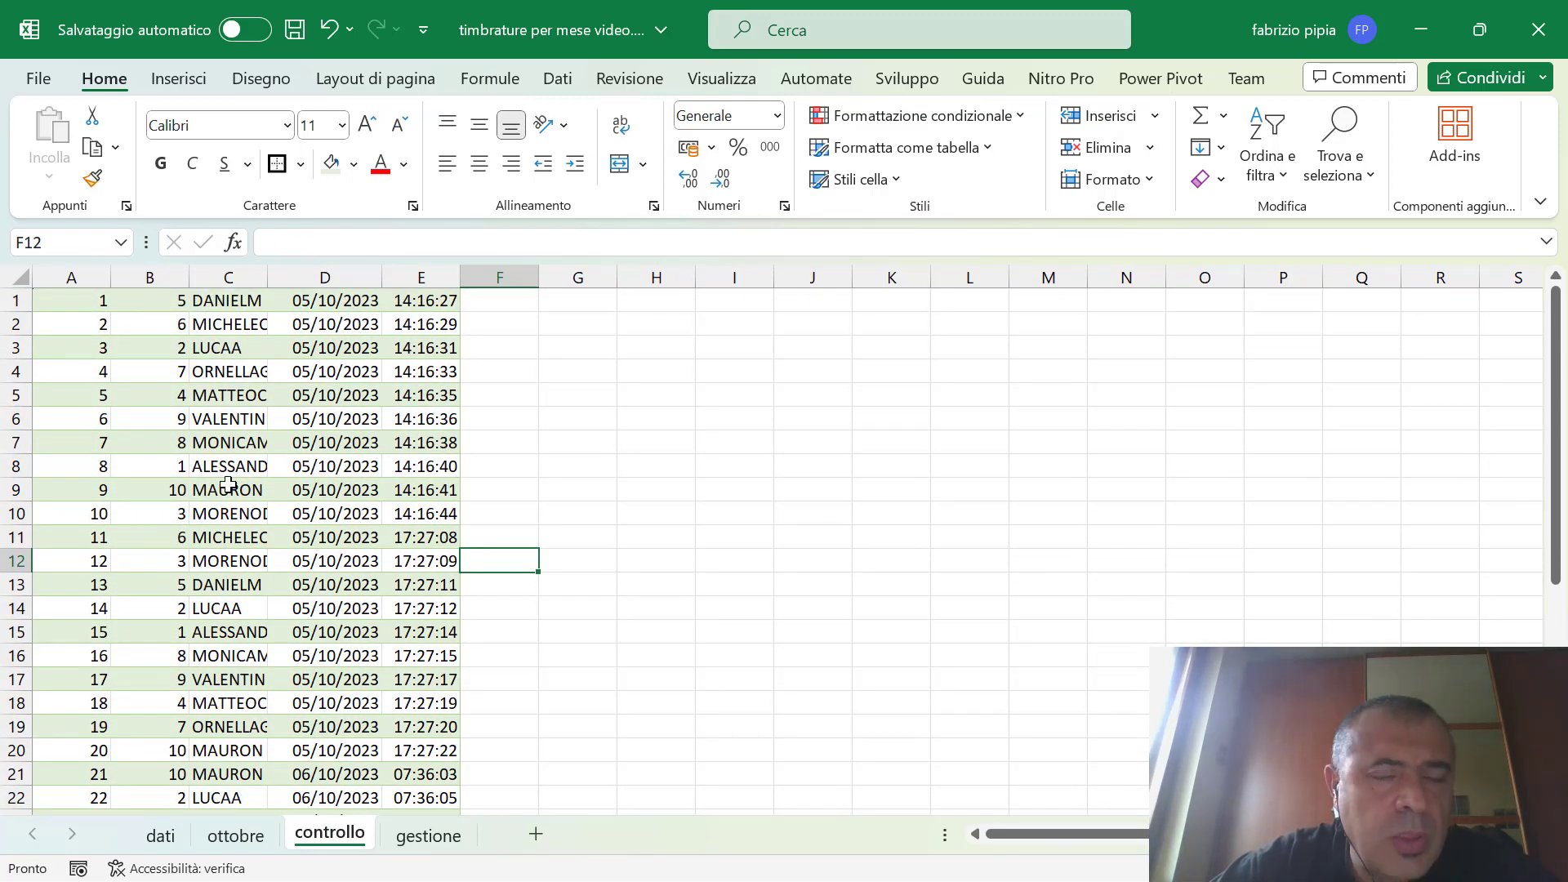
Enter =UNICI(C1:C37) in H3 to spill the ten distinct employee codes down to H12
{"action": "left_click", "coordinate": [648, 350]}
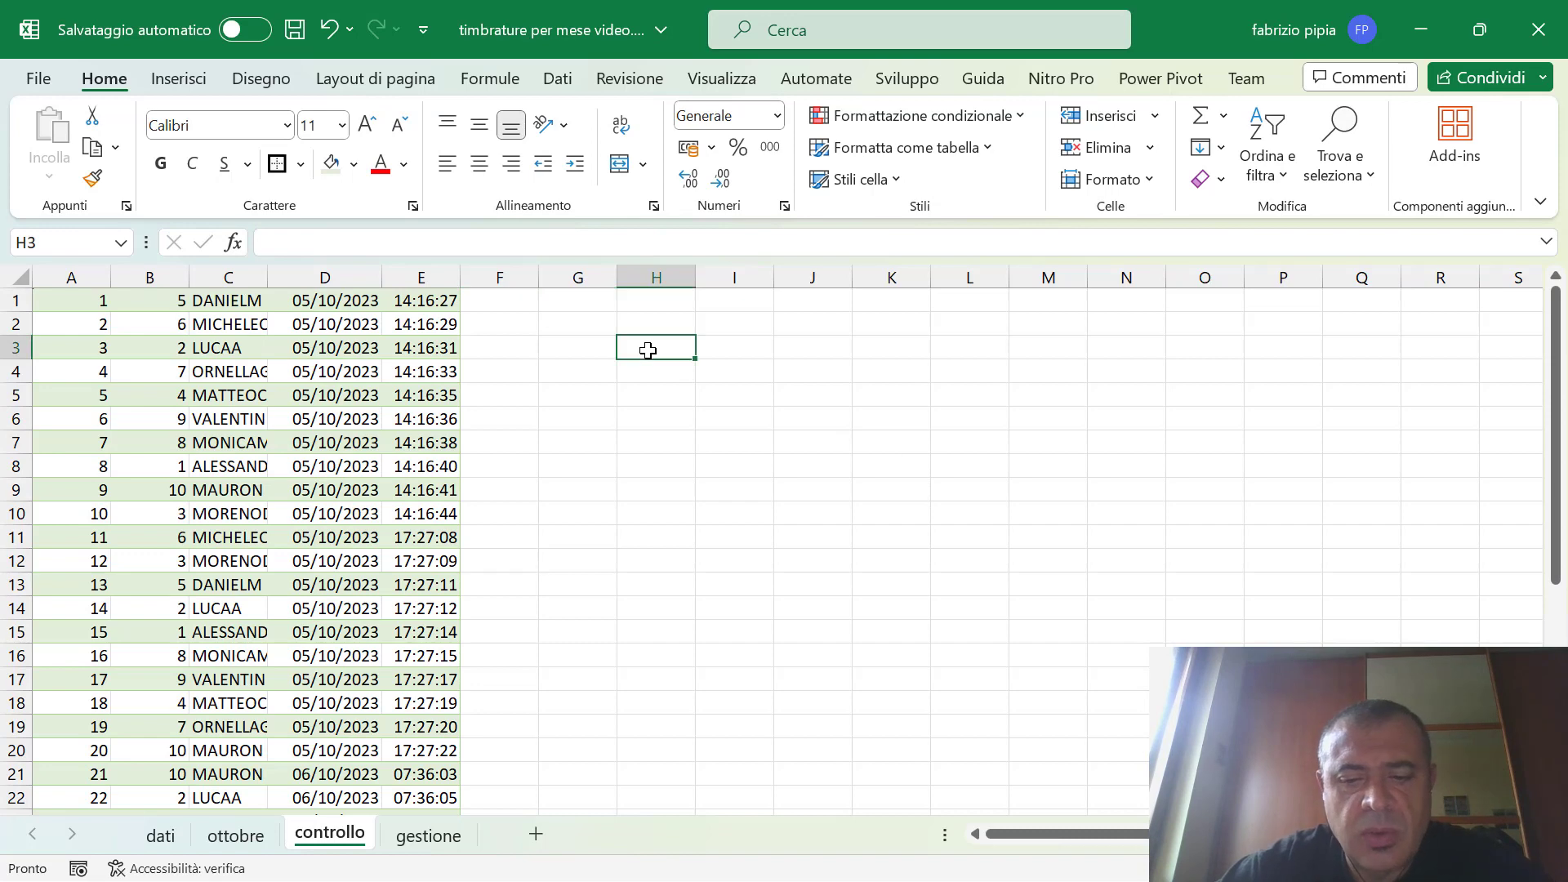
{"action": "type", "text": "=UNICI"}
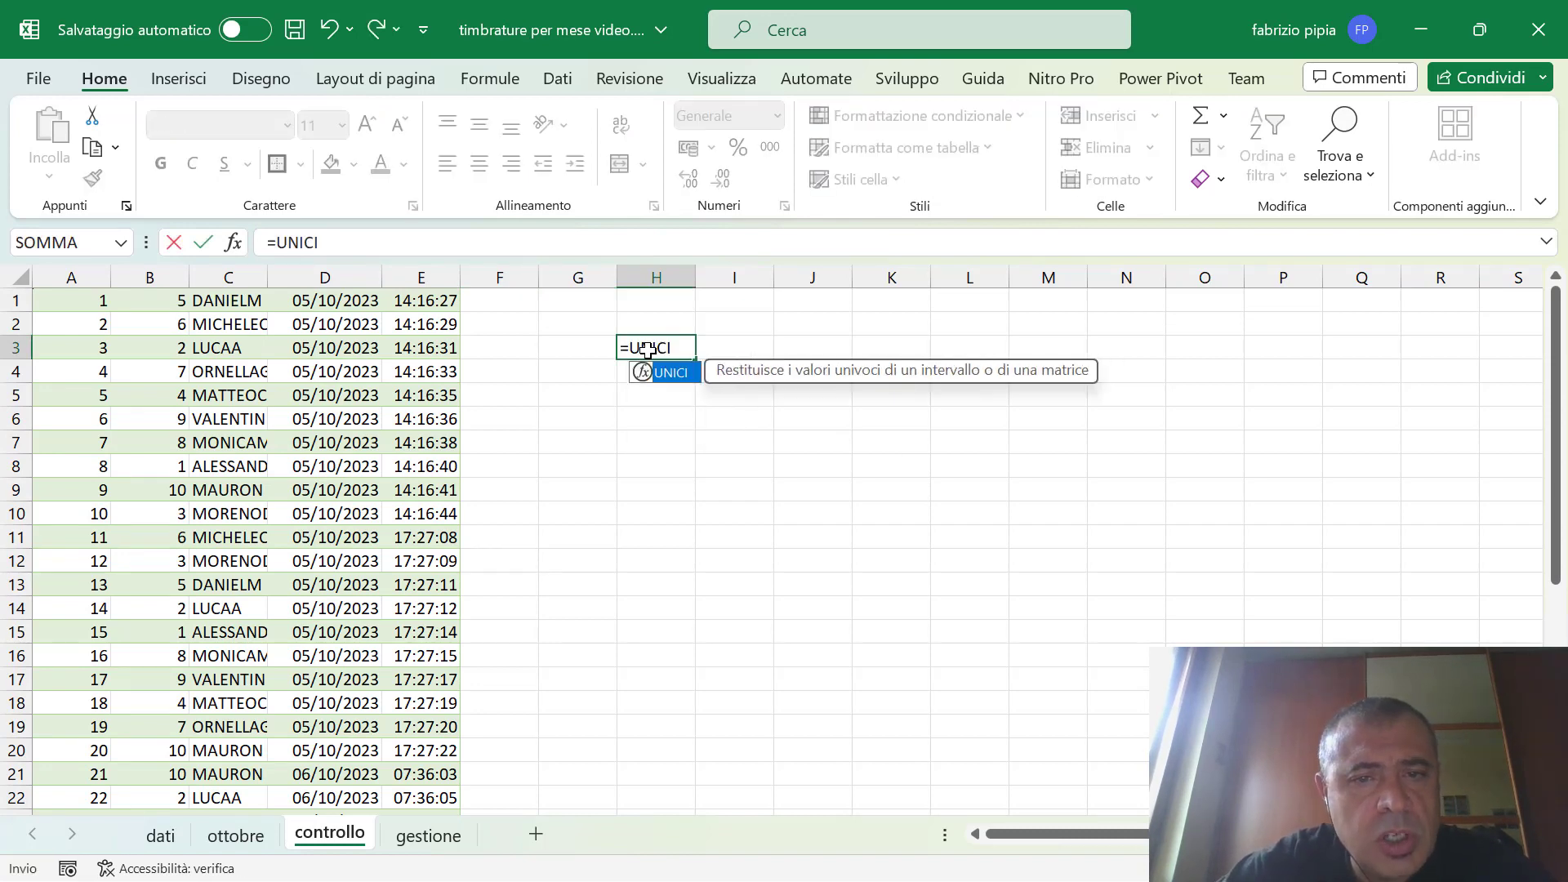
{"action": "type", "text": "("}
{"action": "left_click_drag", "start_coordinate": [232, 308], "coordinate": [243, 876]}
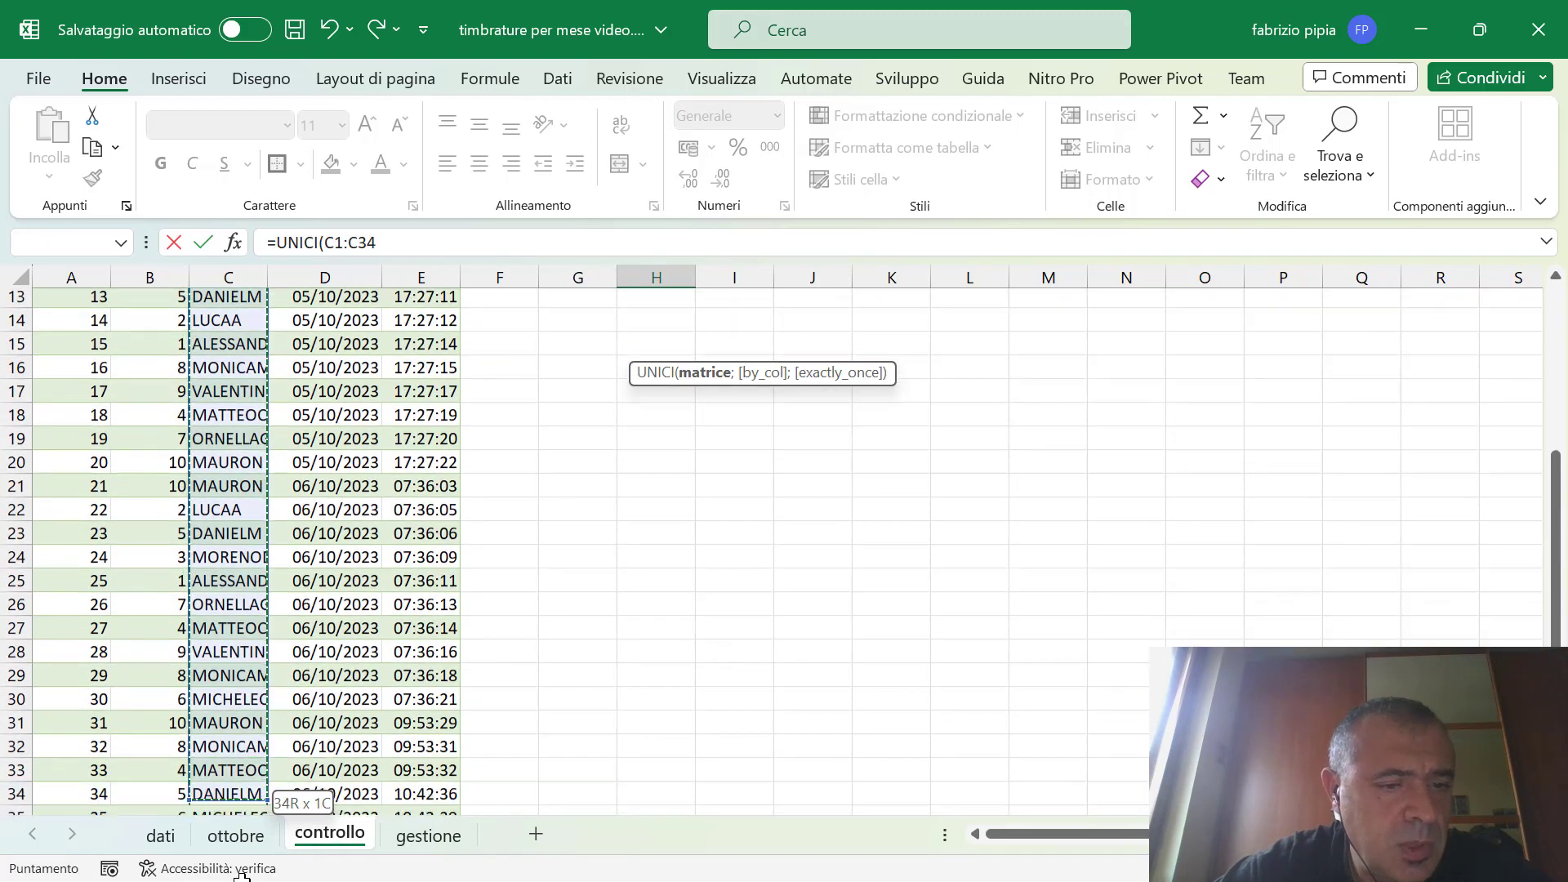
{"action": "mouse_move", "coordinate": [243, 875]}
{"action": "left_mouse_down"}
{"action": "mouse_move", "coordinate": [210, 647]}
{"action": "mouse_move", "coordinate": [210, 672]}
{"action": "left_mouse_up"}
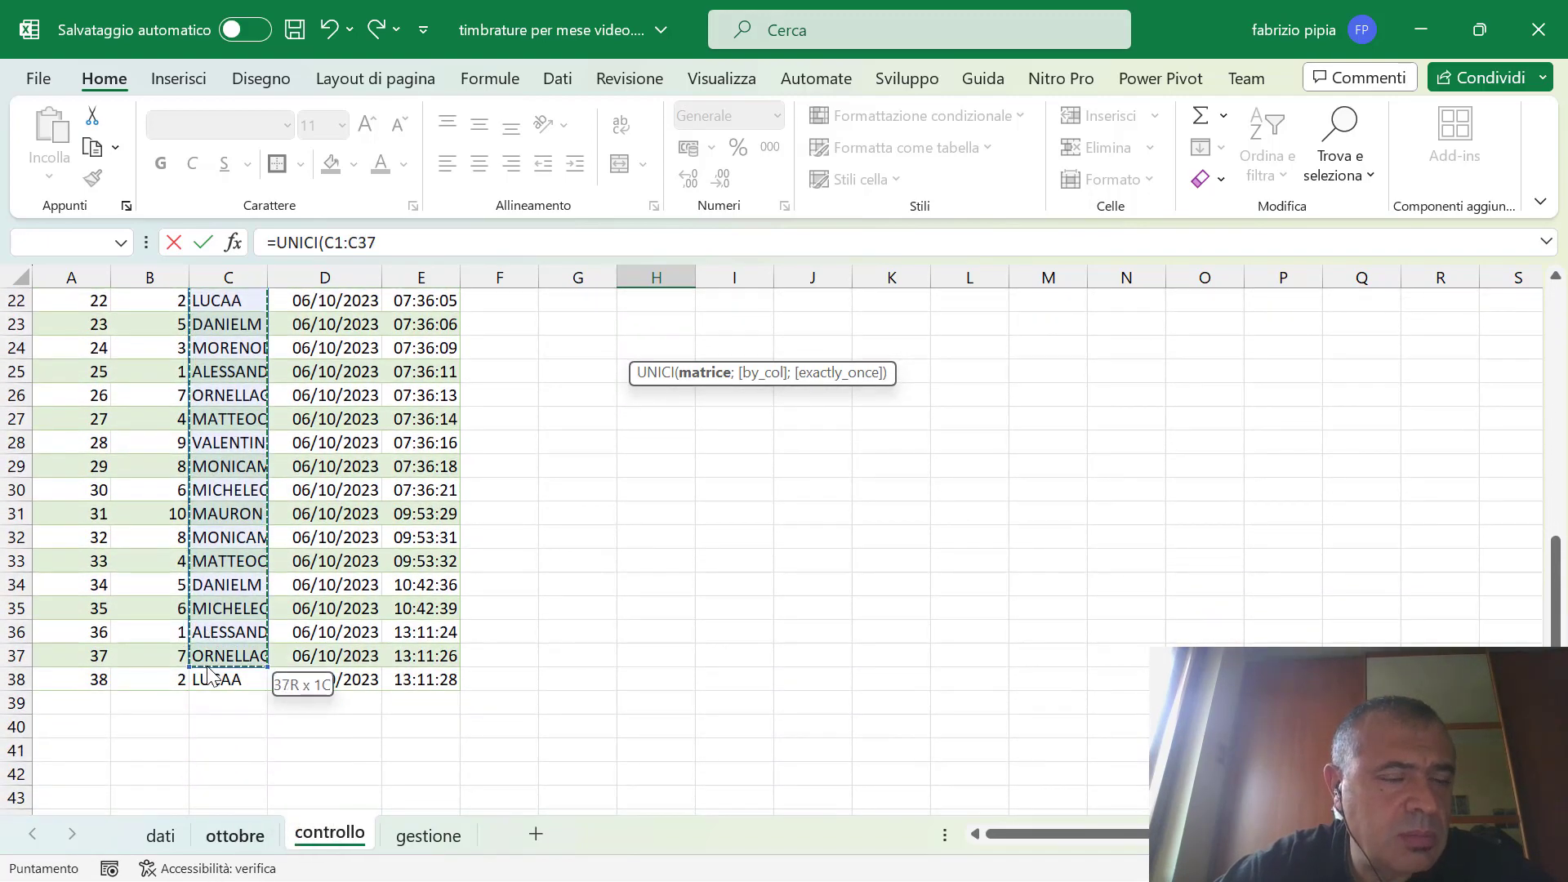
{"action": "key", "text": "Return"}
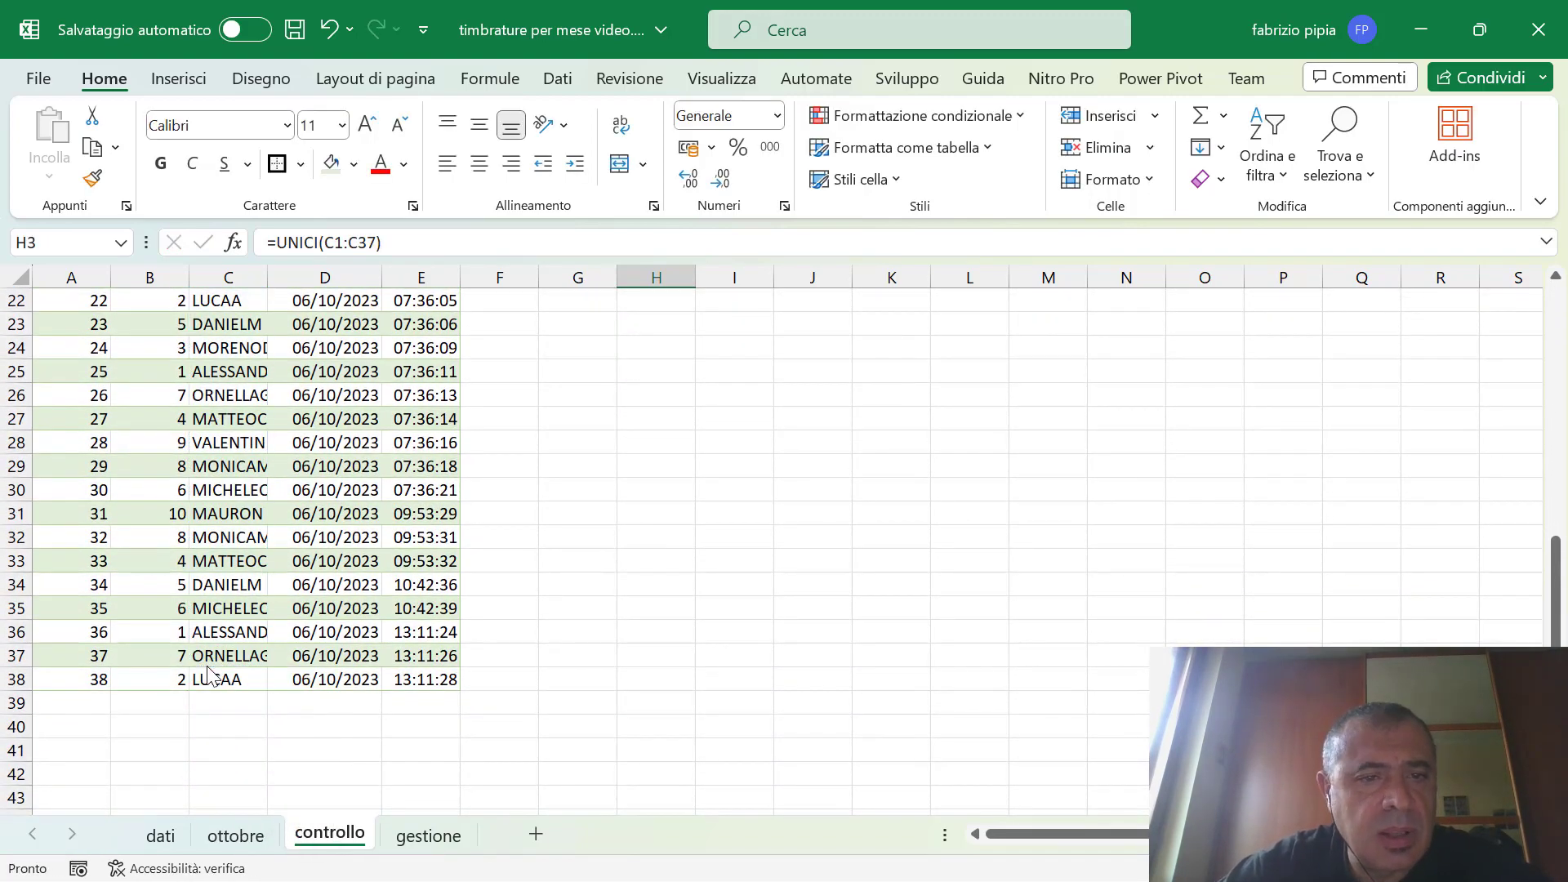
{"action": "scroll", "coordinate": [911, 634], "scroll_direction": "up", "scroll_amount": 7}
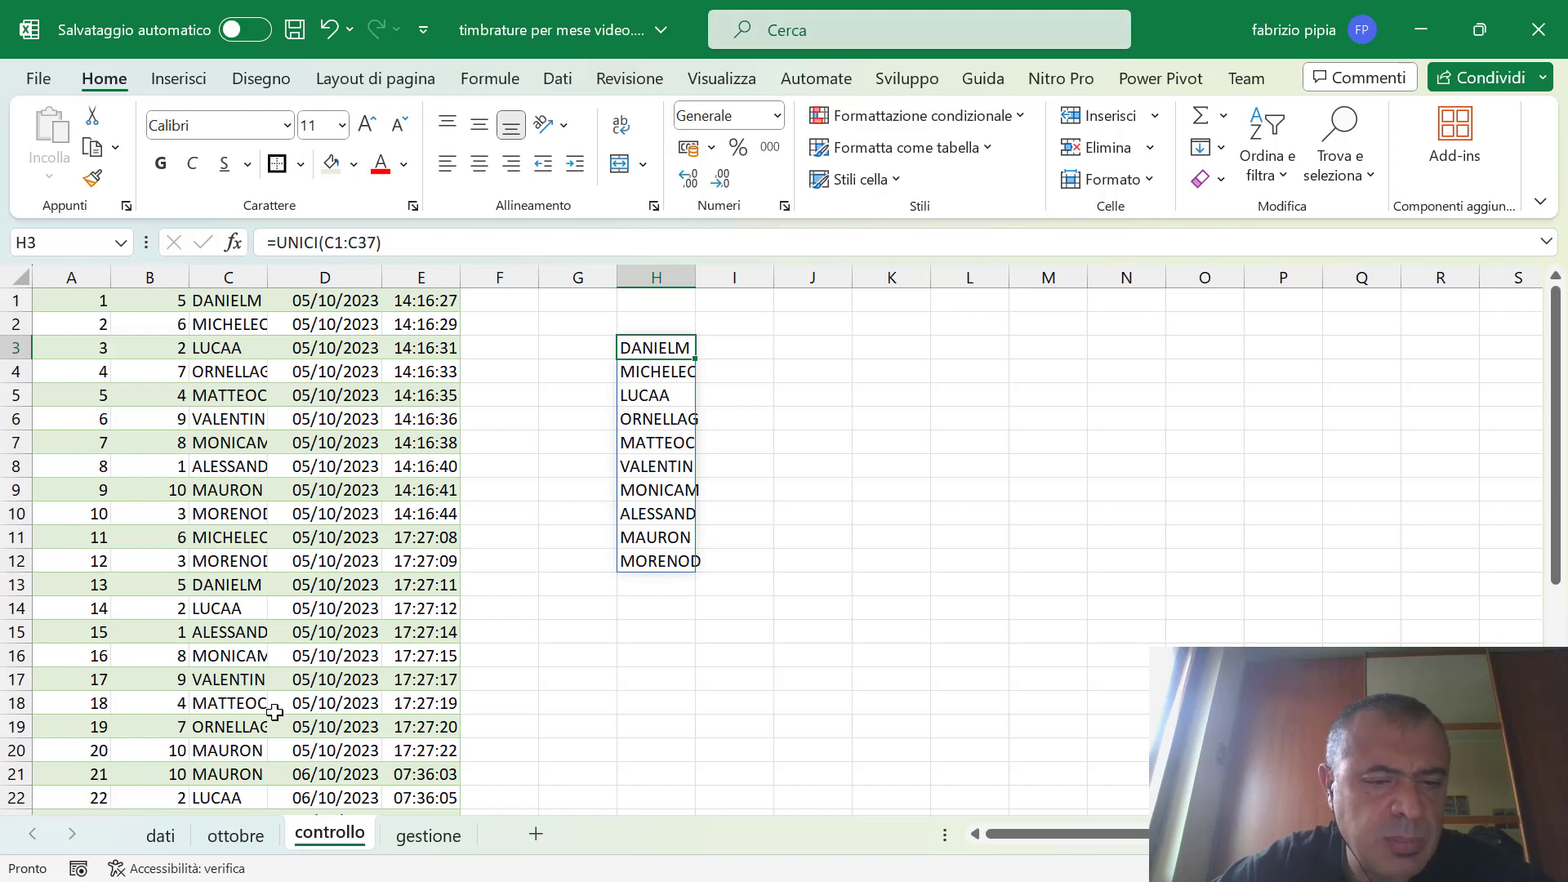
Enter the second and third employee names in K2 and L2, reading them from controllo
{"action": "left_click", "coordinate": [419, 833]}
{"action": "left_click", "coordinate": [885, 327]}
{"action": "type", "text": "MI"}
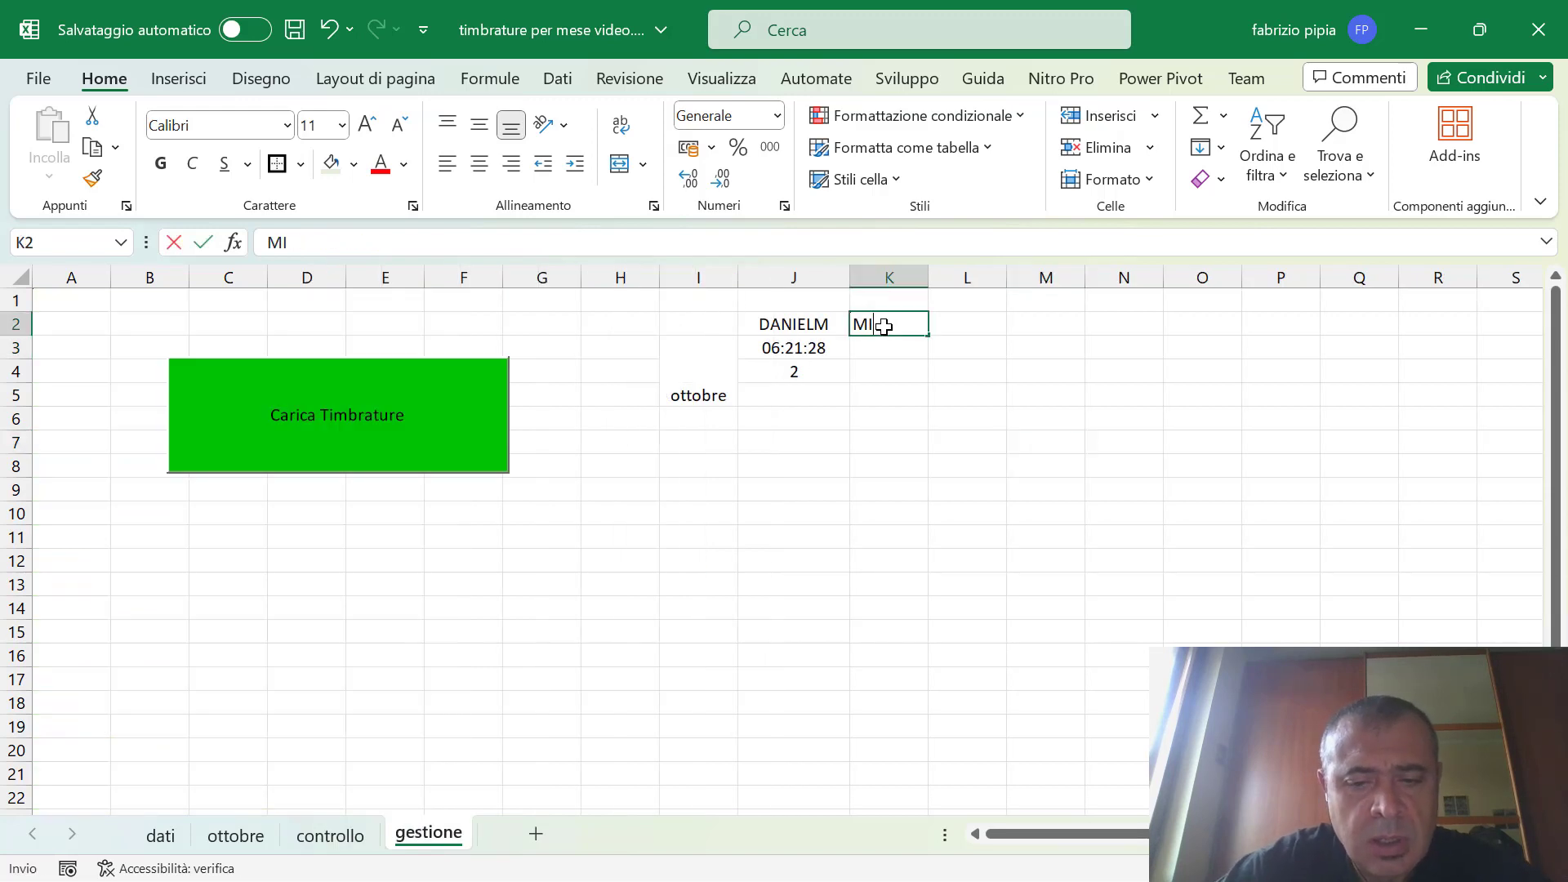
{"action": "type", "text": "CHELEC"}
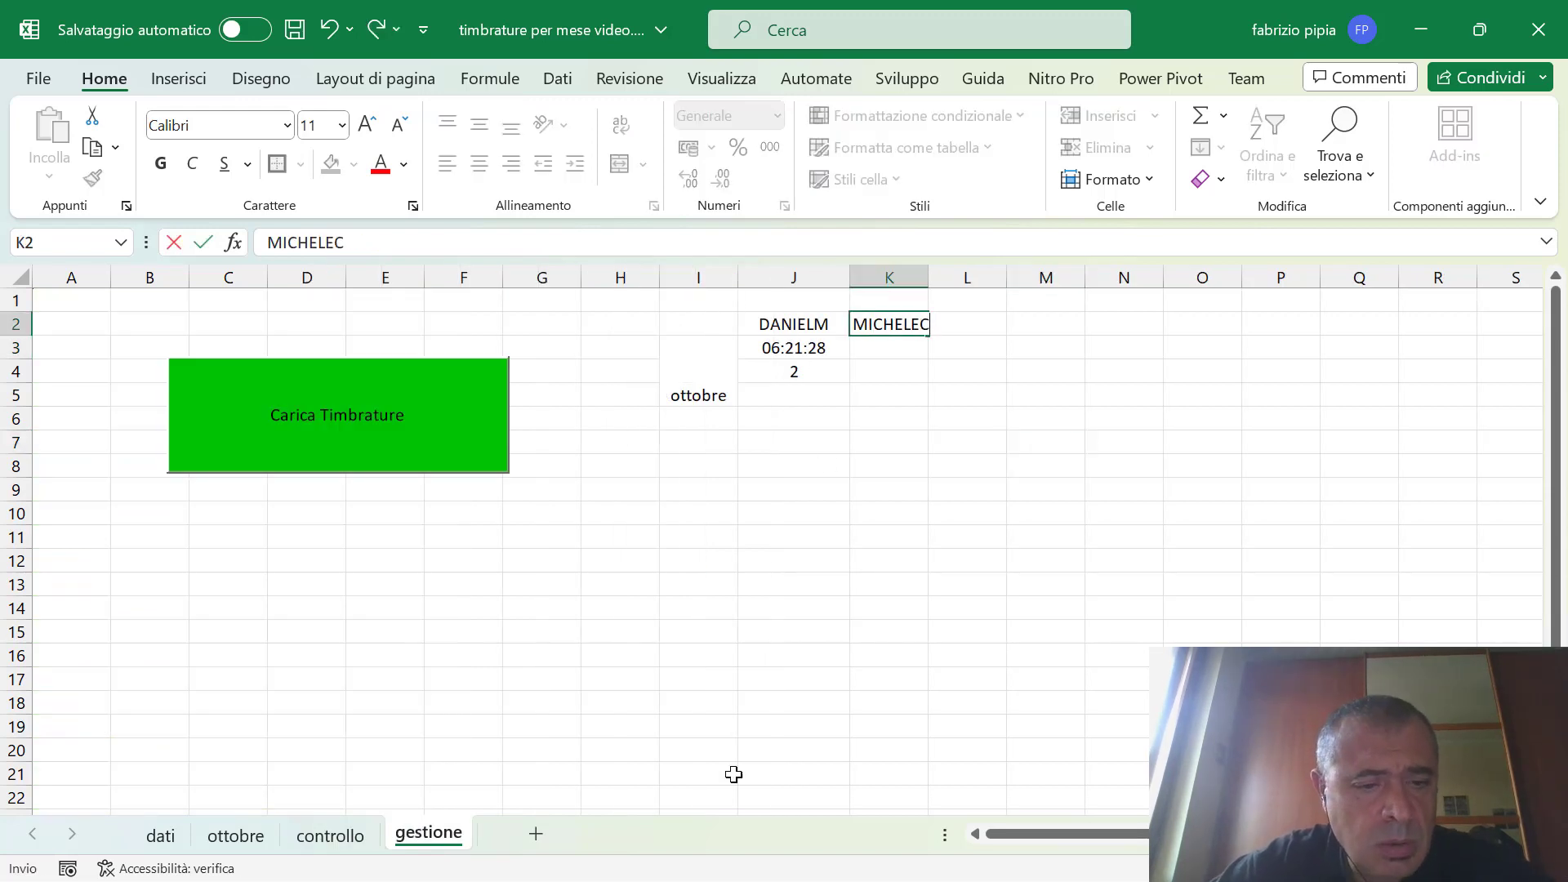
{"action": "left_click", "coordinate": [351, 836]}
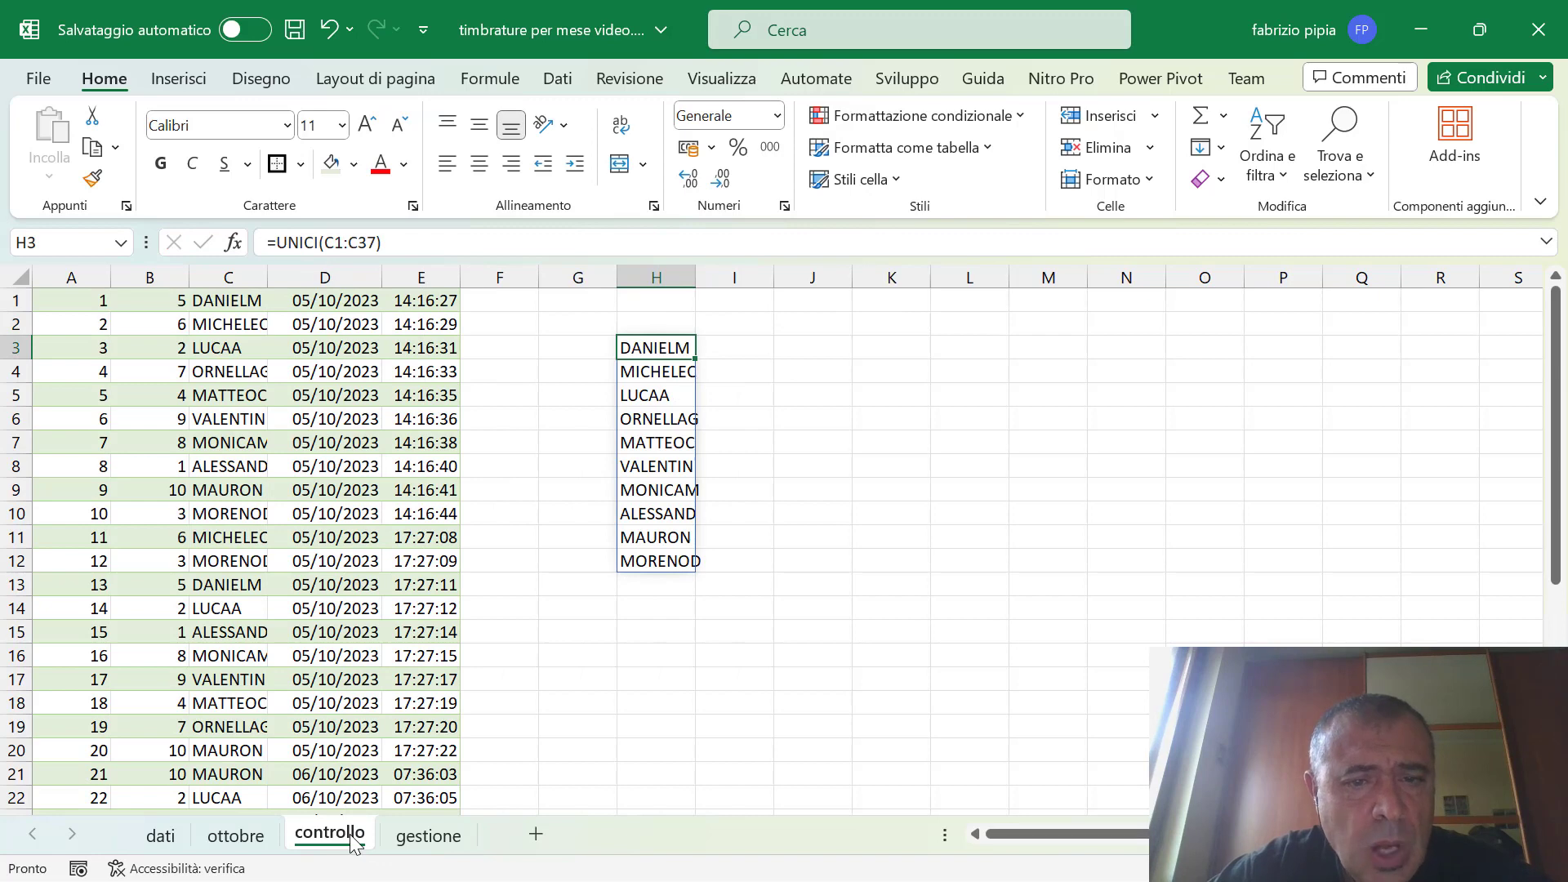
{"action": "left_click", "coordinate": [437, 836]}
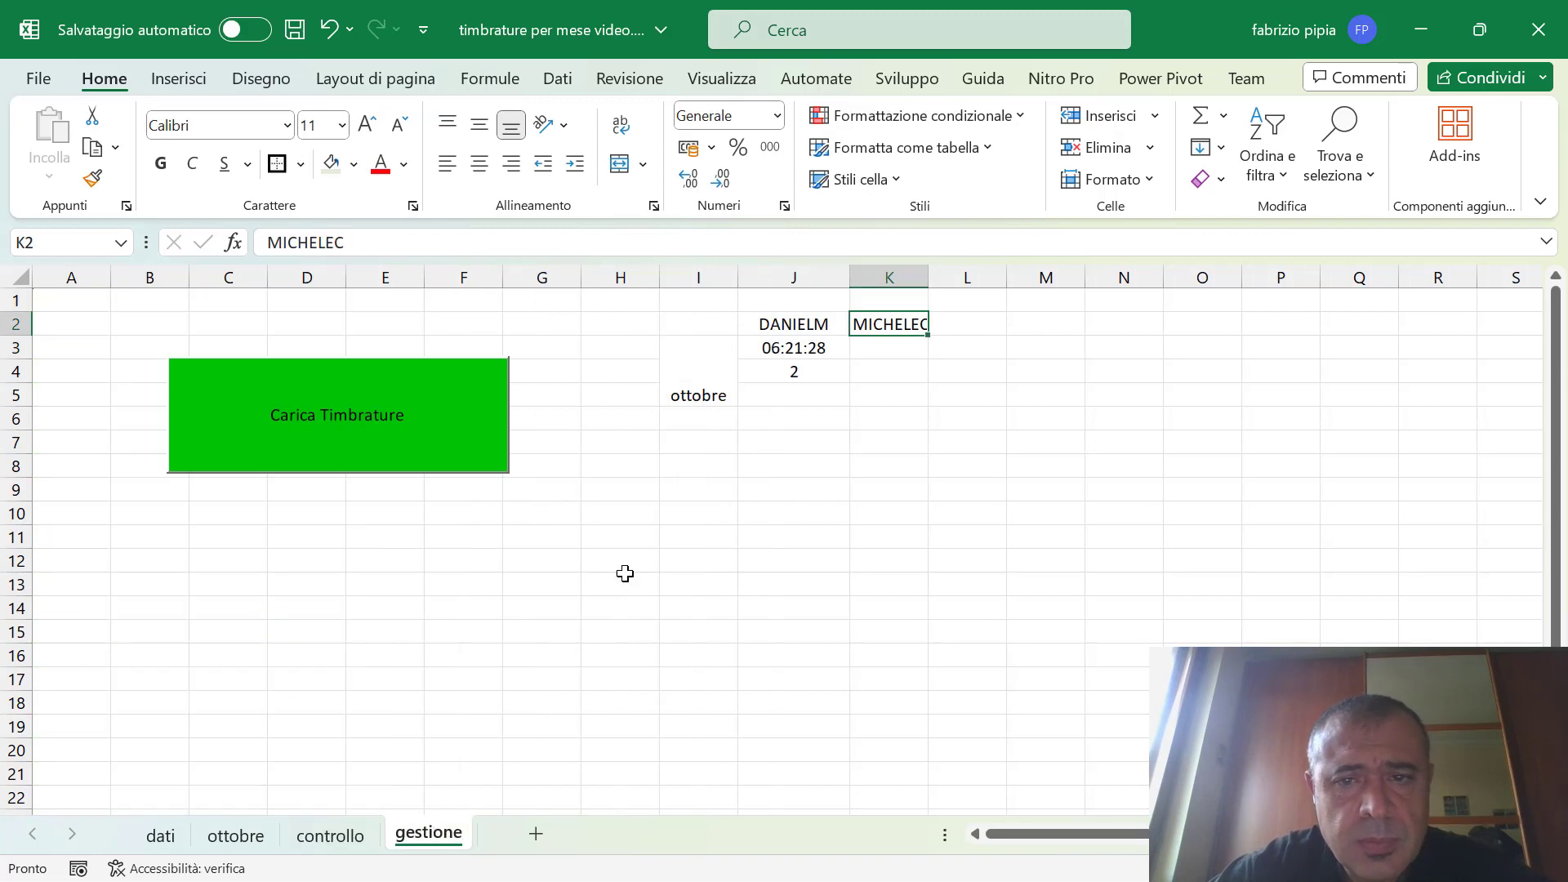
{"action": "left_click", "coordinate": [956, 327]}
{"action": "type", "text": "LUCAA"}
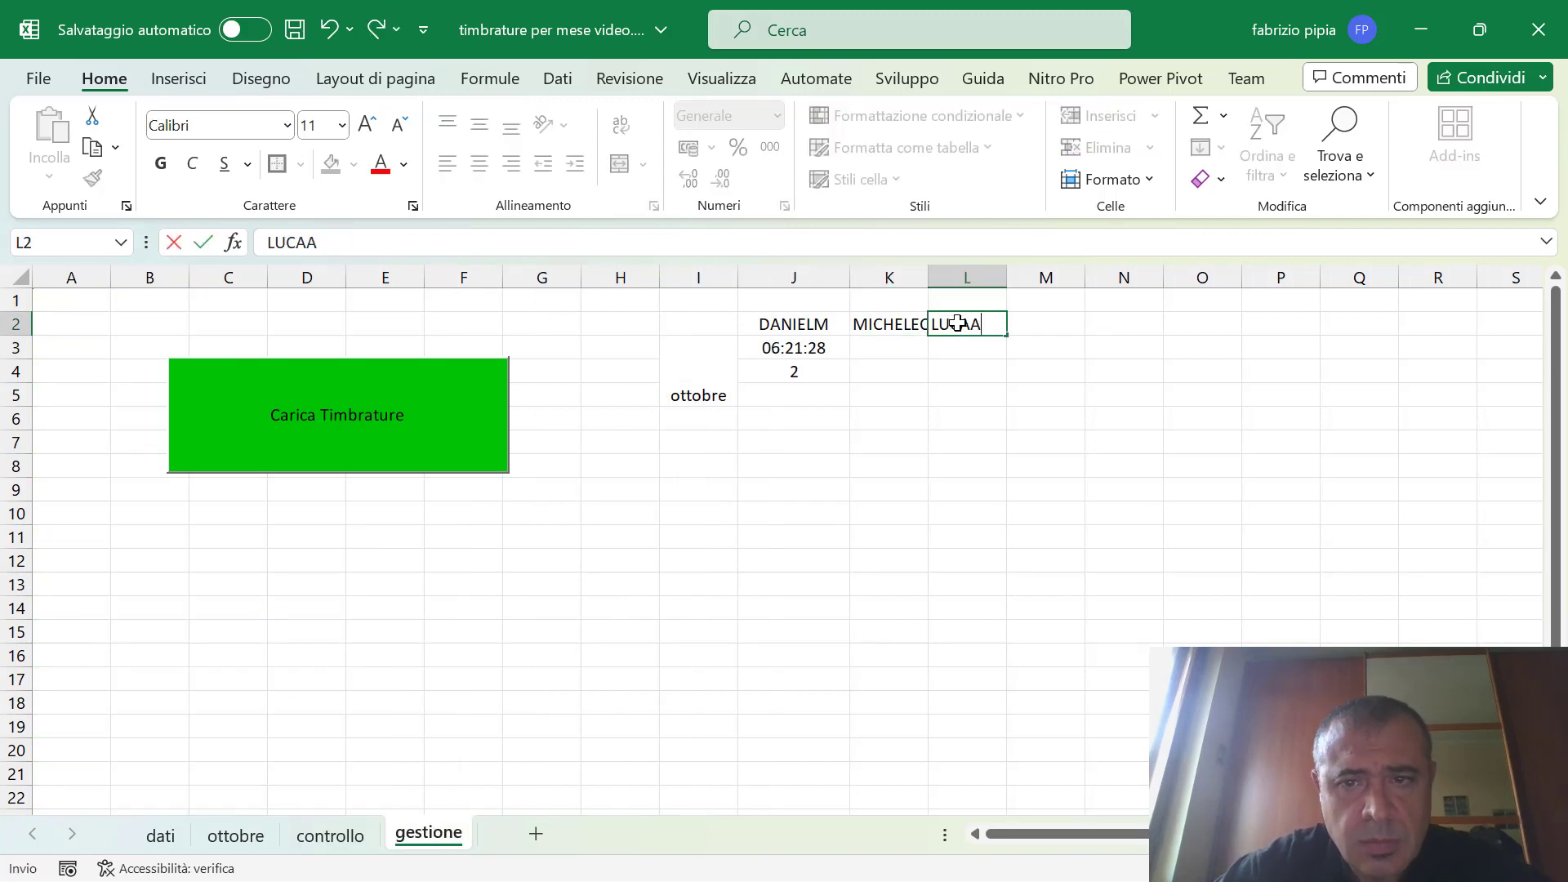
{"action": "key", "text": "Tab"}
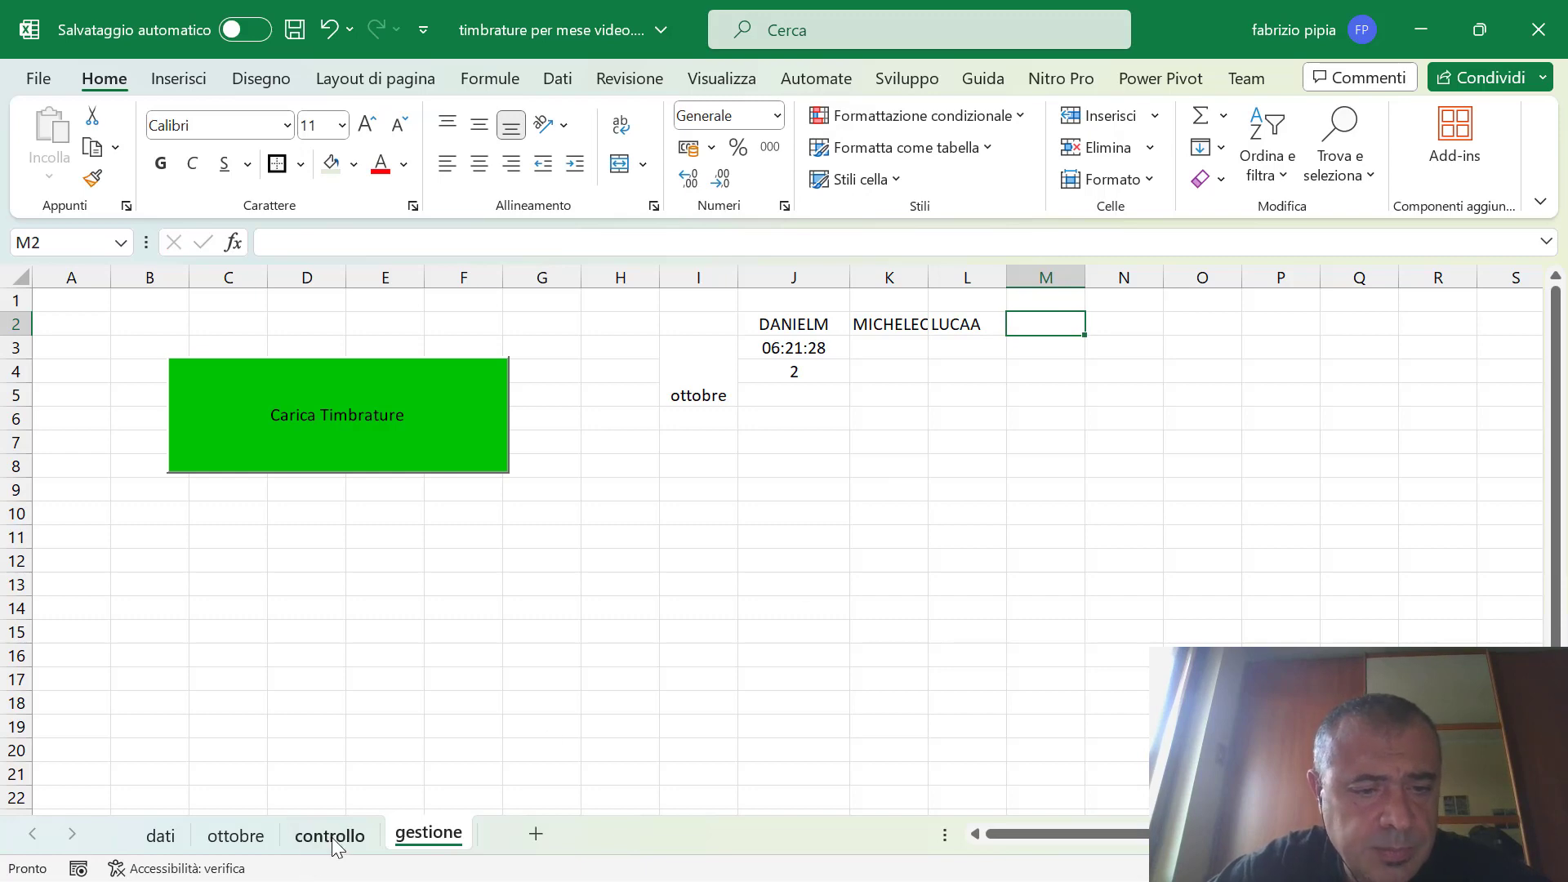
Enter the fourth and fifth employee names in M2 and N2, checking controllo for each
{"action": "left_click", "coordinate": [331, 836]}
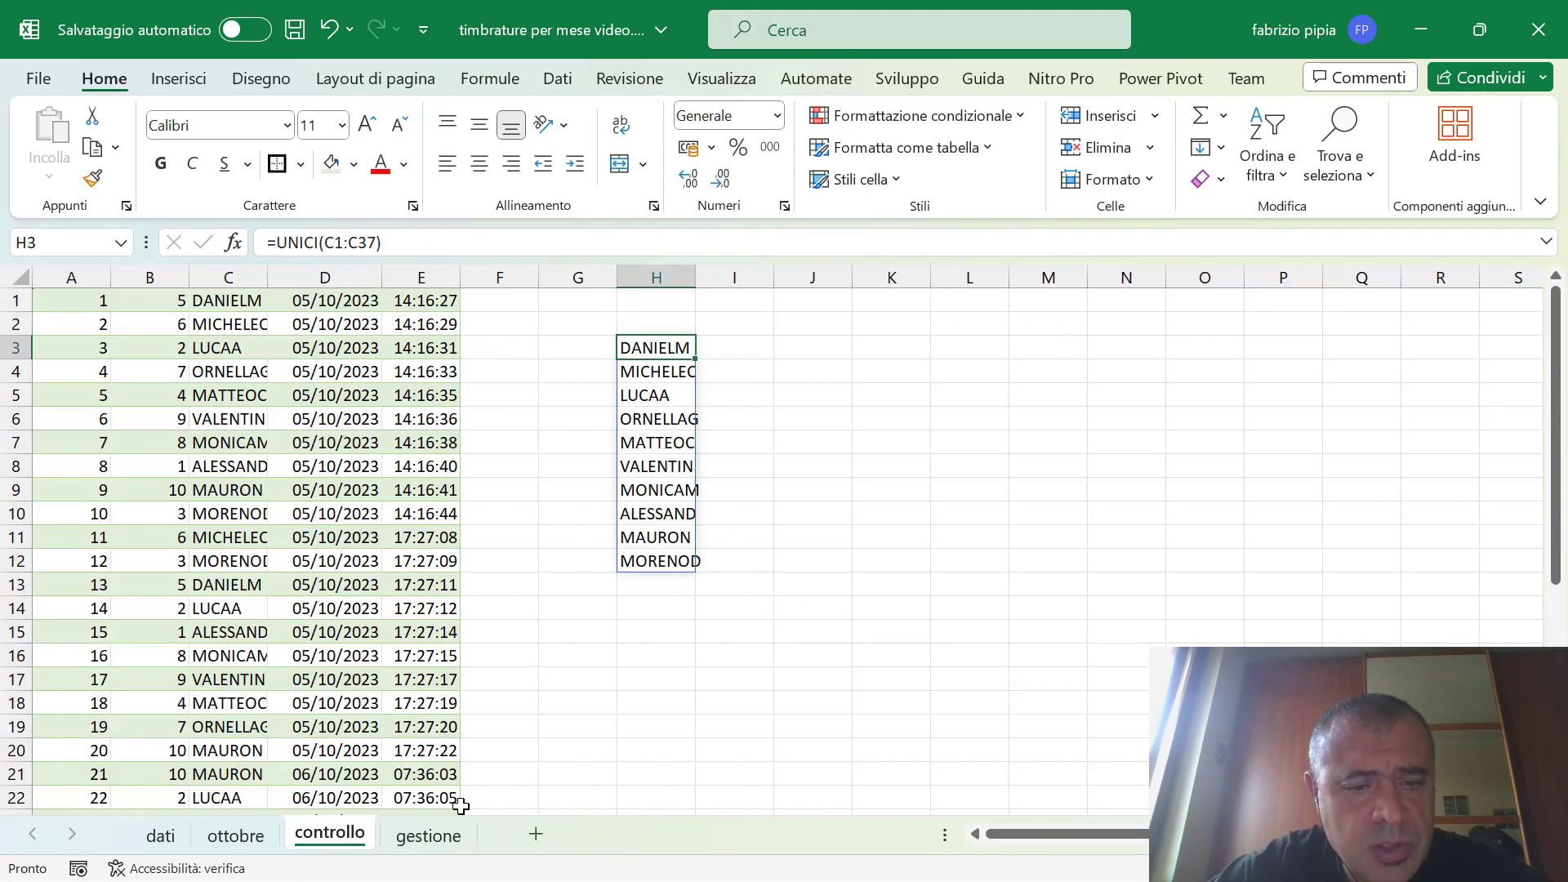
{"action": "left_click", "coordinate": [426, 842]}
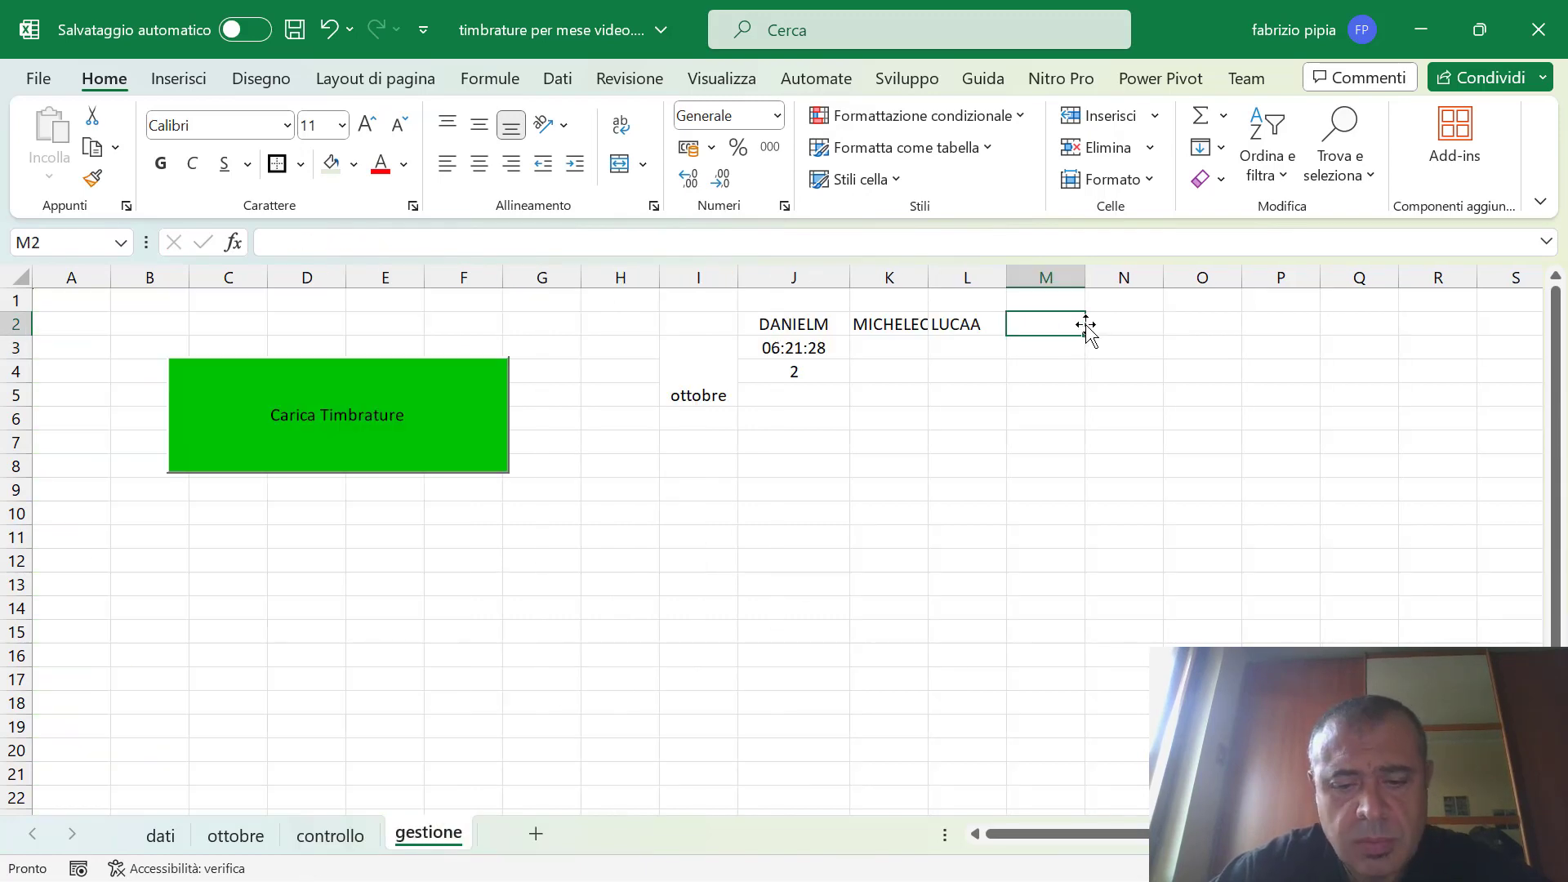
{"action": "type", "text": "ORNELALG"}
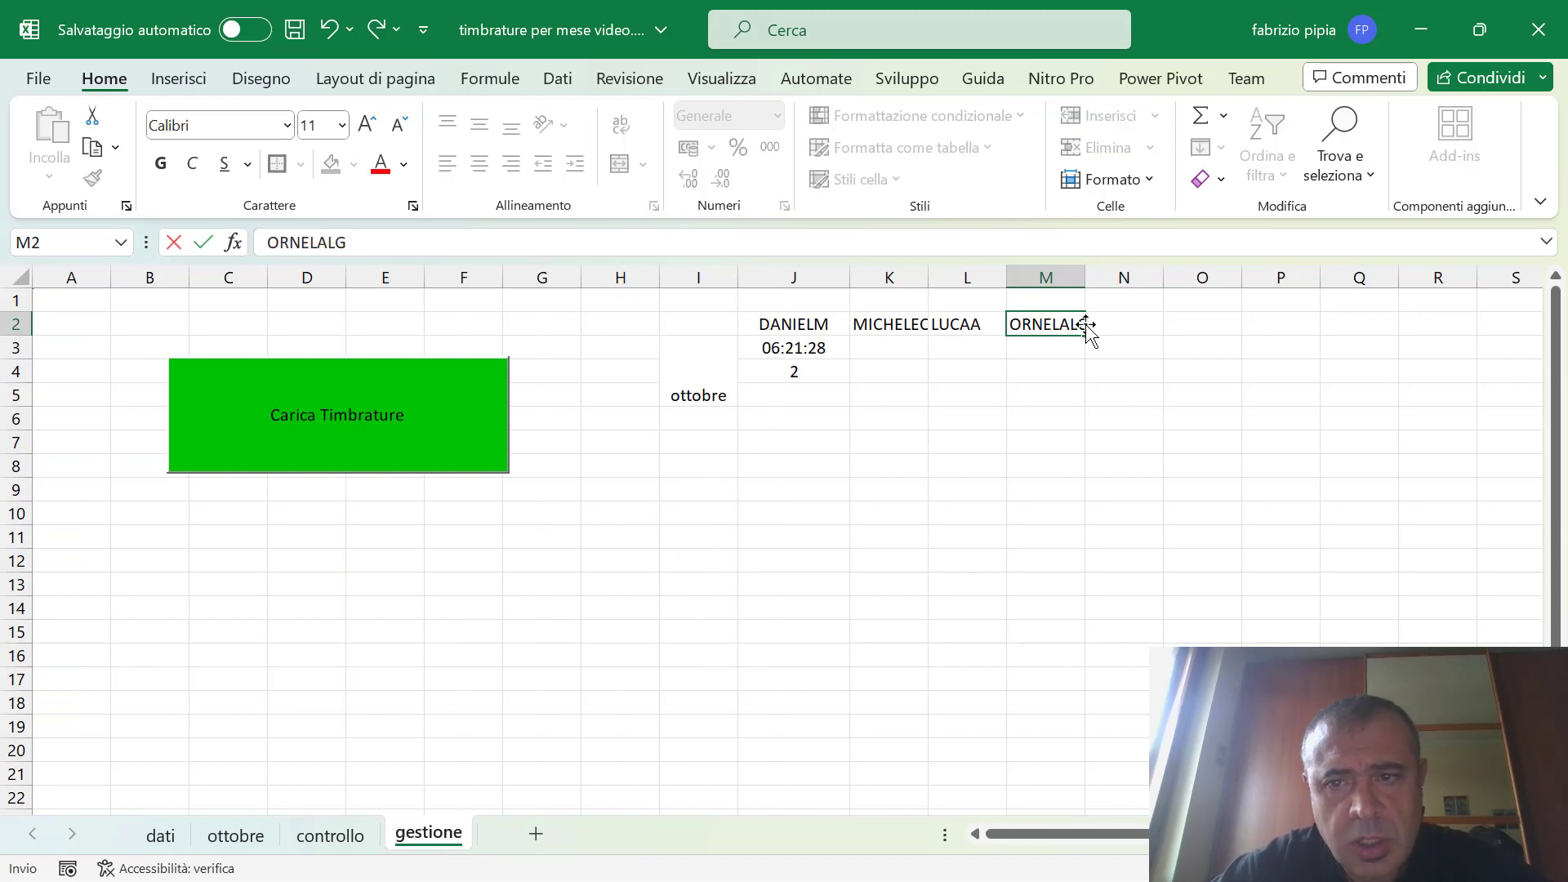
{"action": "key", "text": "Tab"}
{"action": "left_click", "coordinate": [331, 837]}
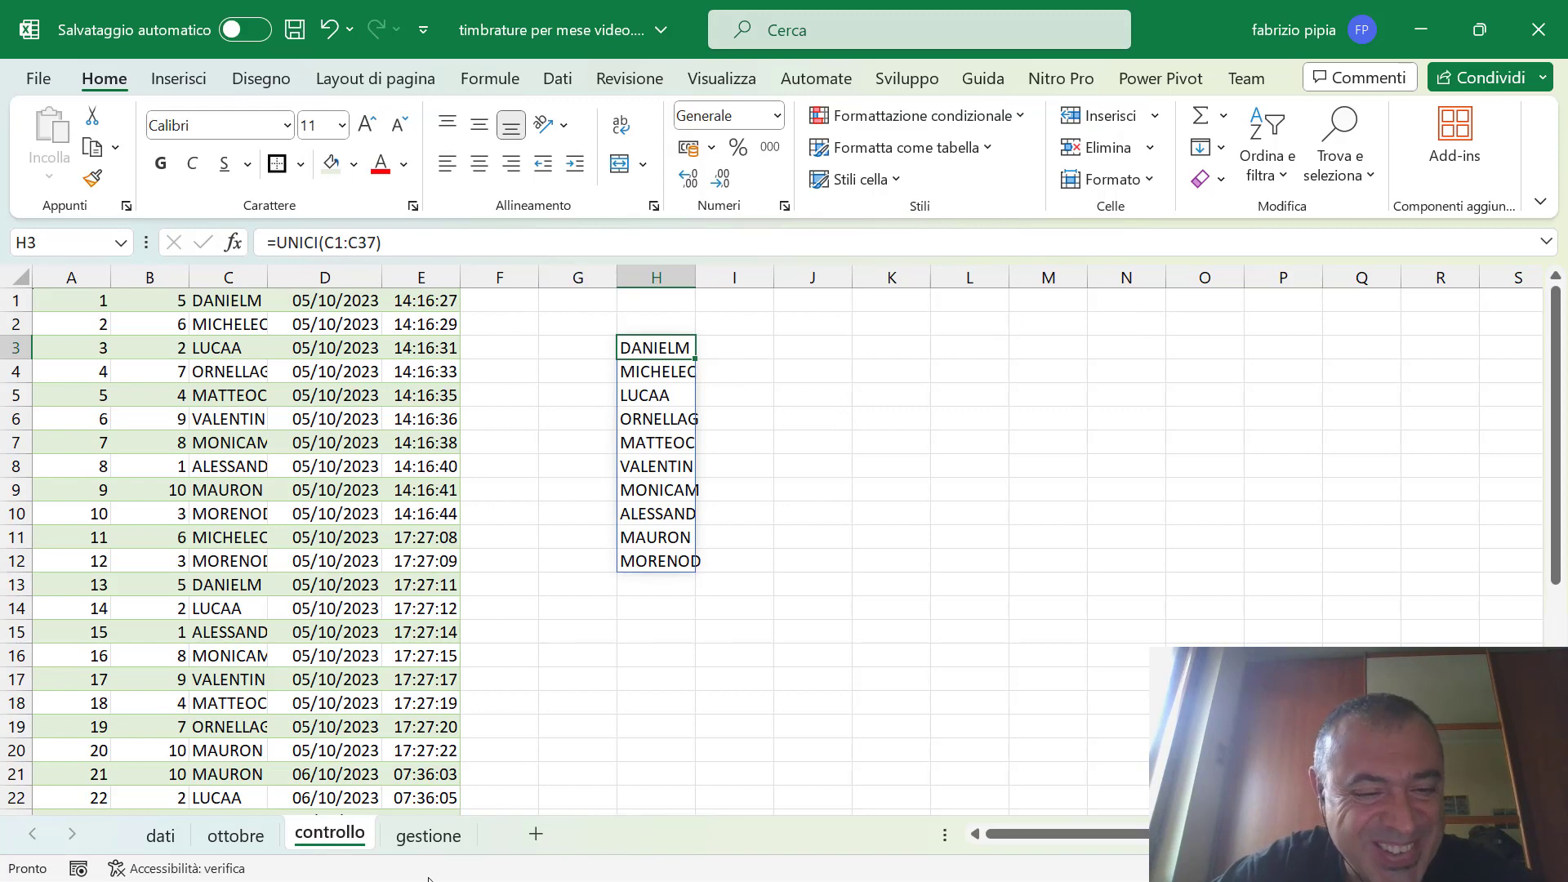
{"action": "left_click", "coordinate": [438, 838]}
{"action": "type", "text": "MA"}
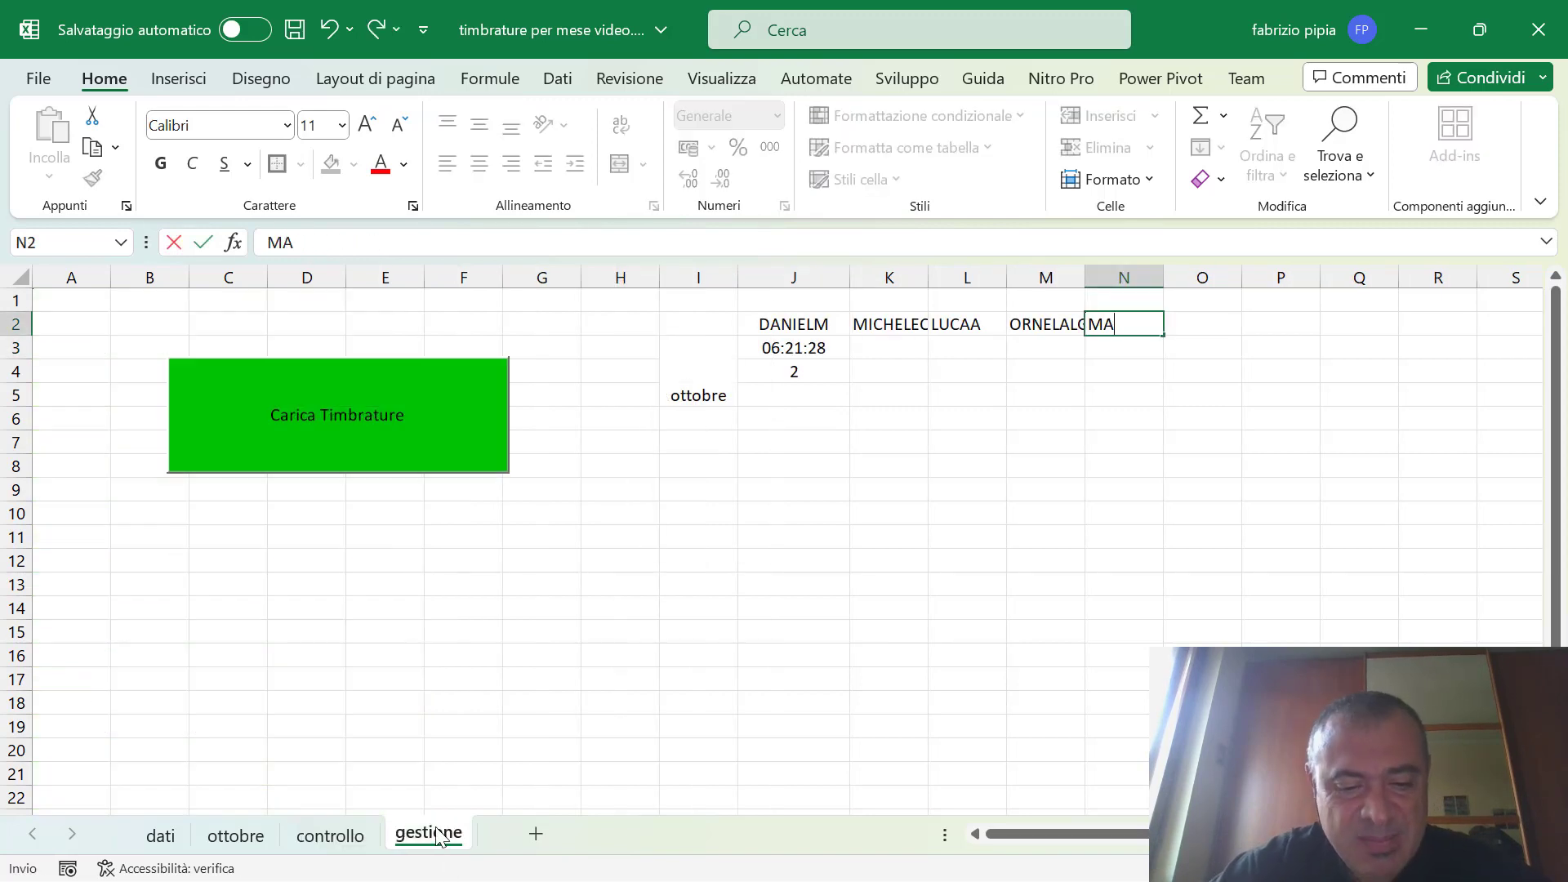
{"action": "type", "text": "TTEOC"}
{"action": "key", "text": "Tab"}
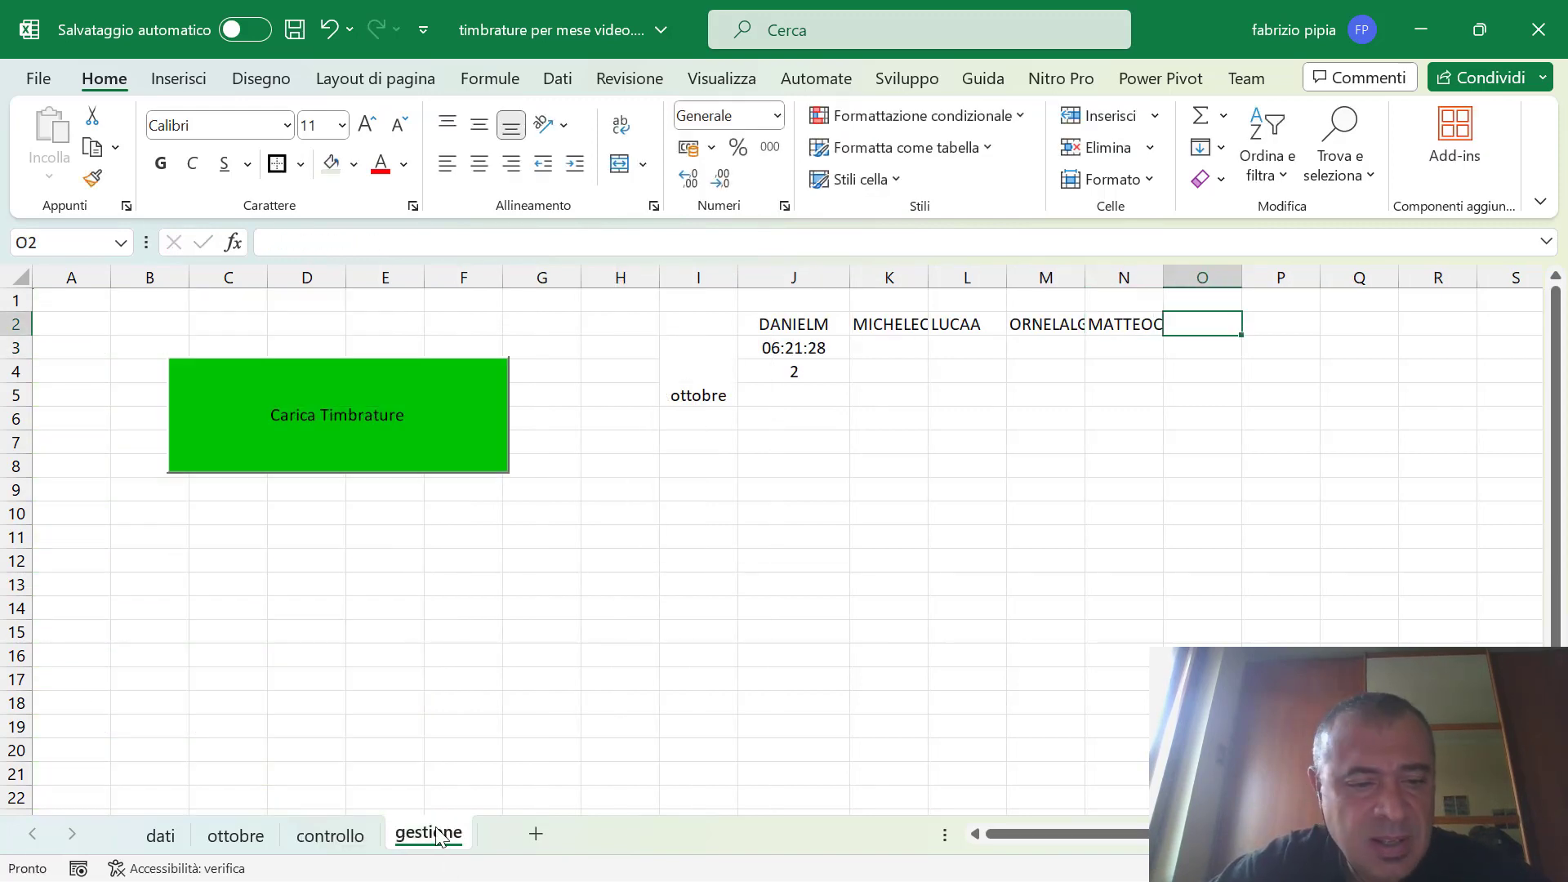
Widen column H on controllo and enter the next two employee names in O2 and P2
{"action": "left_click", "coordinate": [326, 827]}
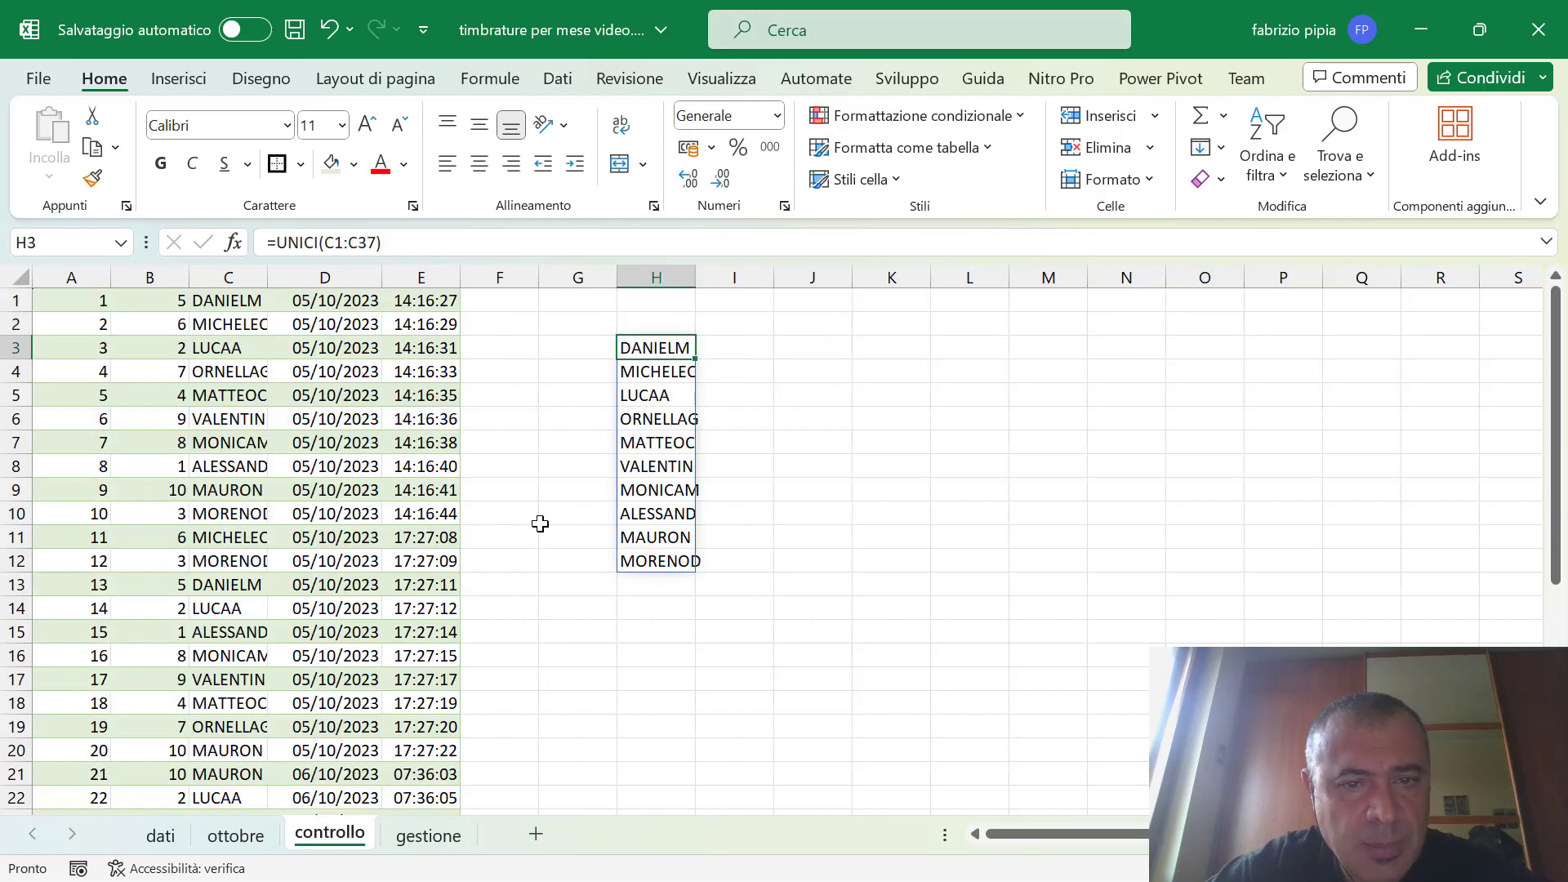
{"action": "left_click_drag", "start_coordinate": [695, 278], "coordinate": [751, 278]}
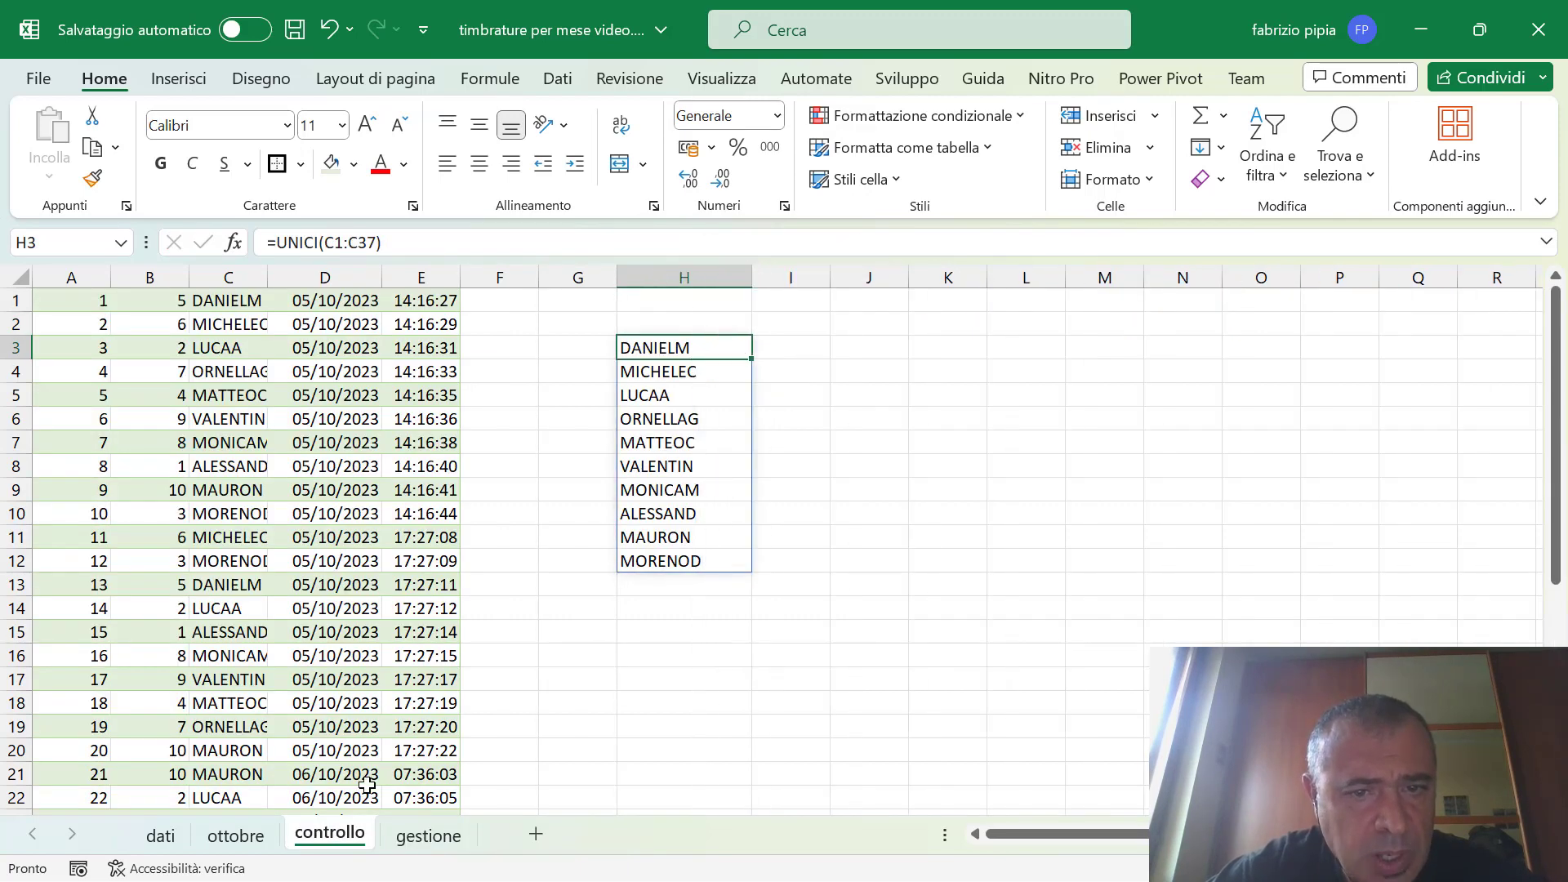
{"action": "left_click", "coordinate": [429, 834]}
{"action": "type", "text": "VA"}
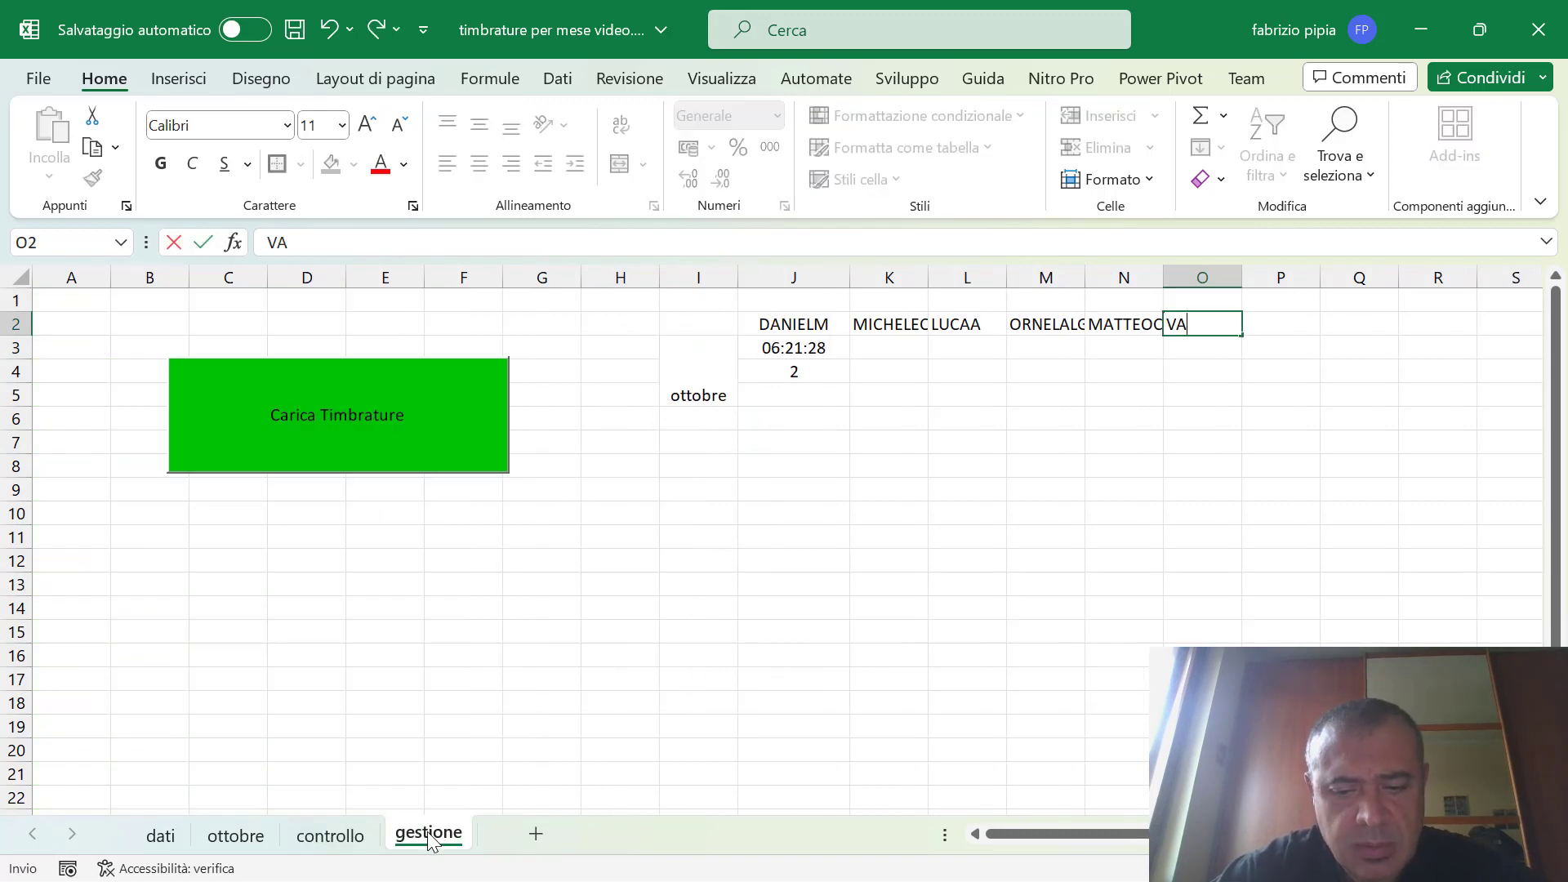
{"action": "type", "text": "LENTIN"}
{"action": "key", "text": "Tab"}
{"action": "type", "text": "MONICA"}
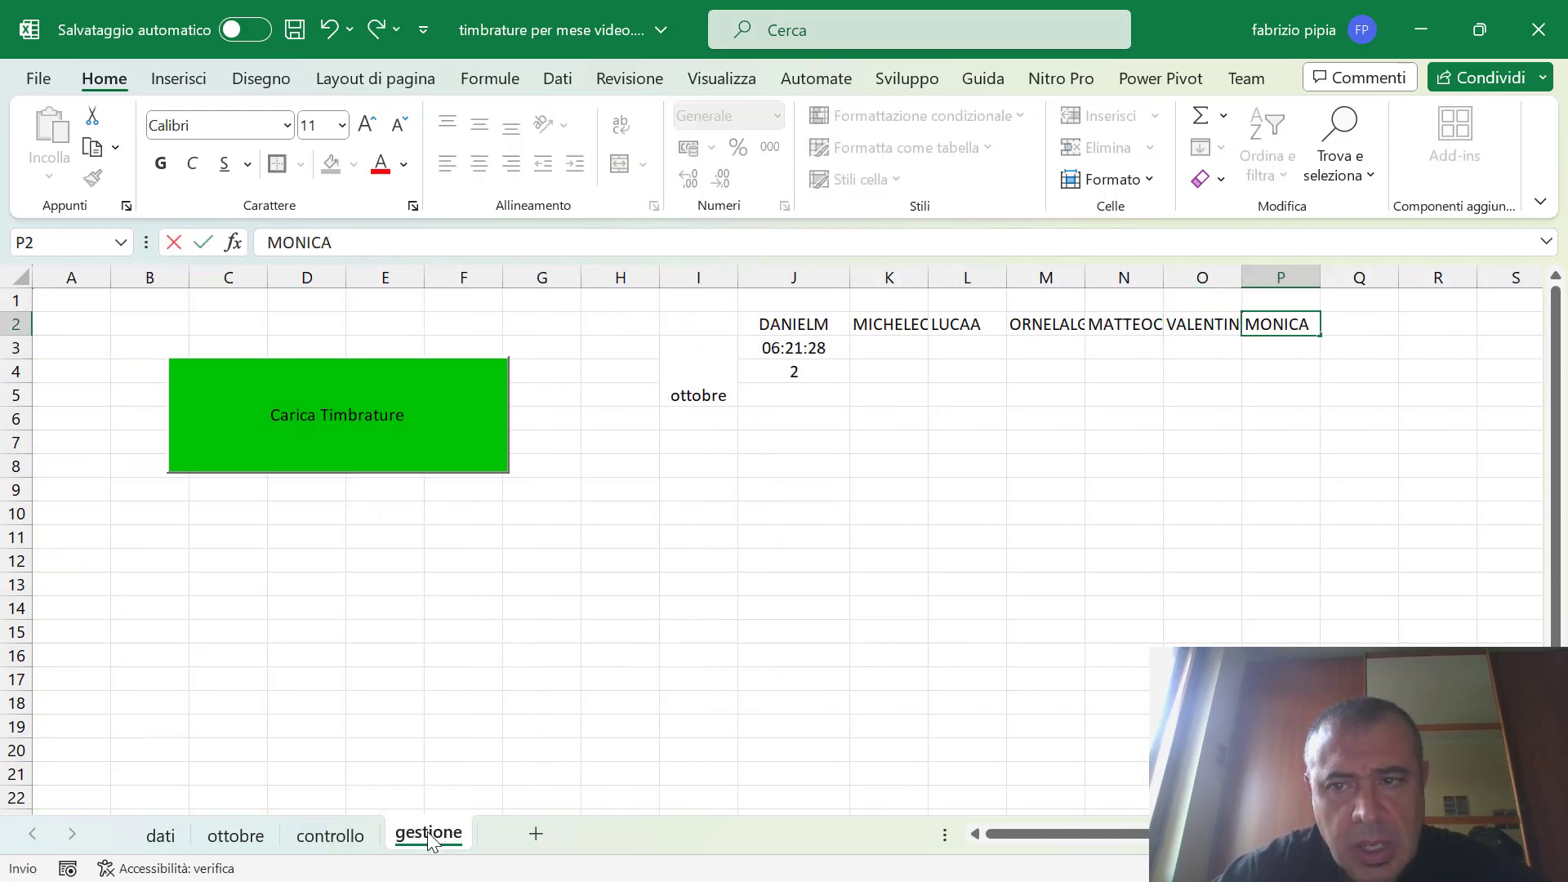
{"action": "type", "text": "M"}
{"action": "key", "text": "Tab"}
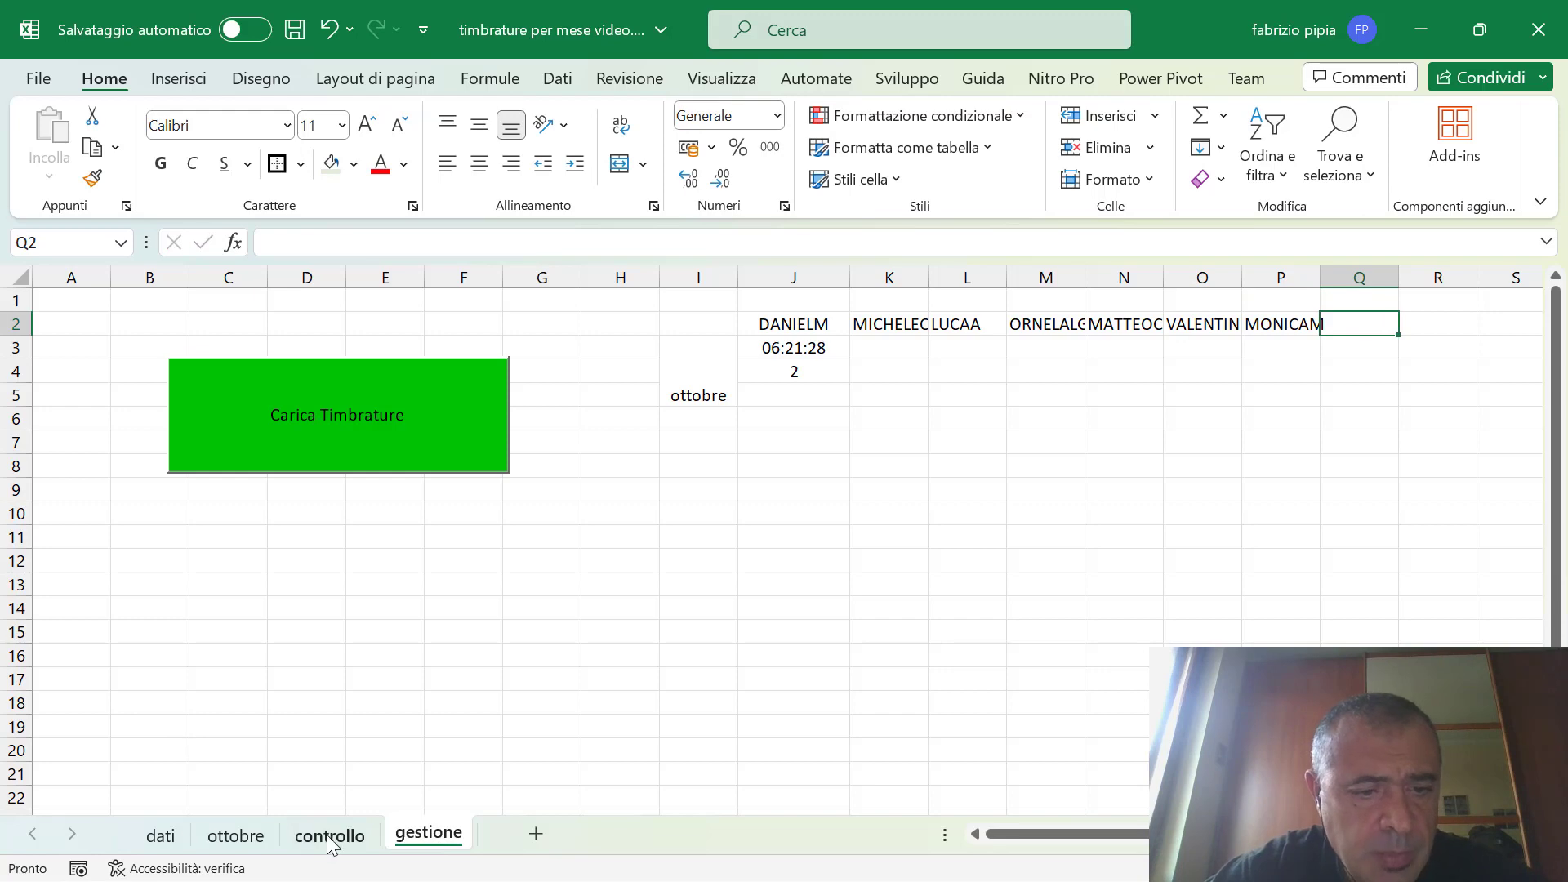
Enter the next two employee names in Q2 and R2
{"action": "left_click", "coordinate": [330, 835]}
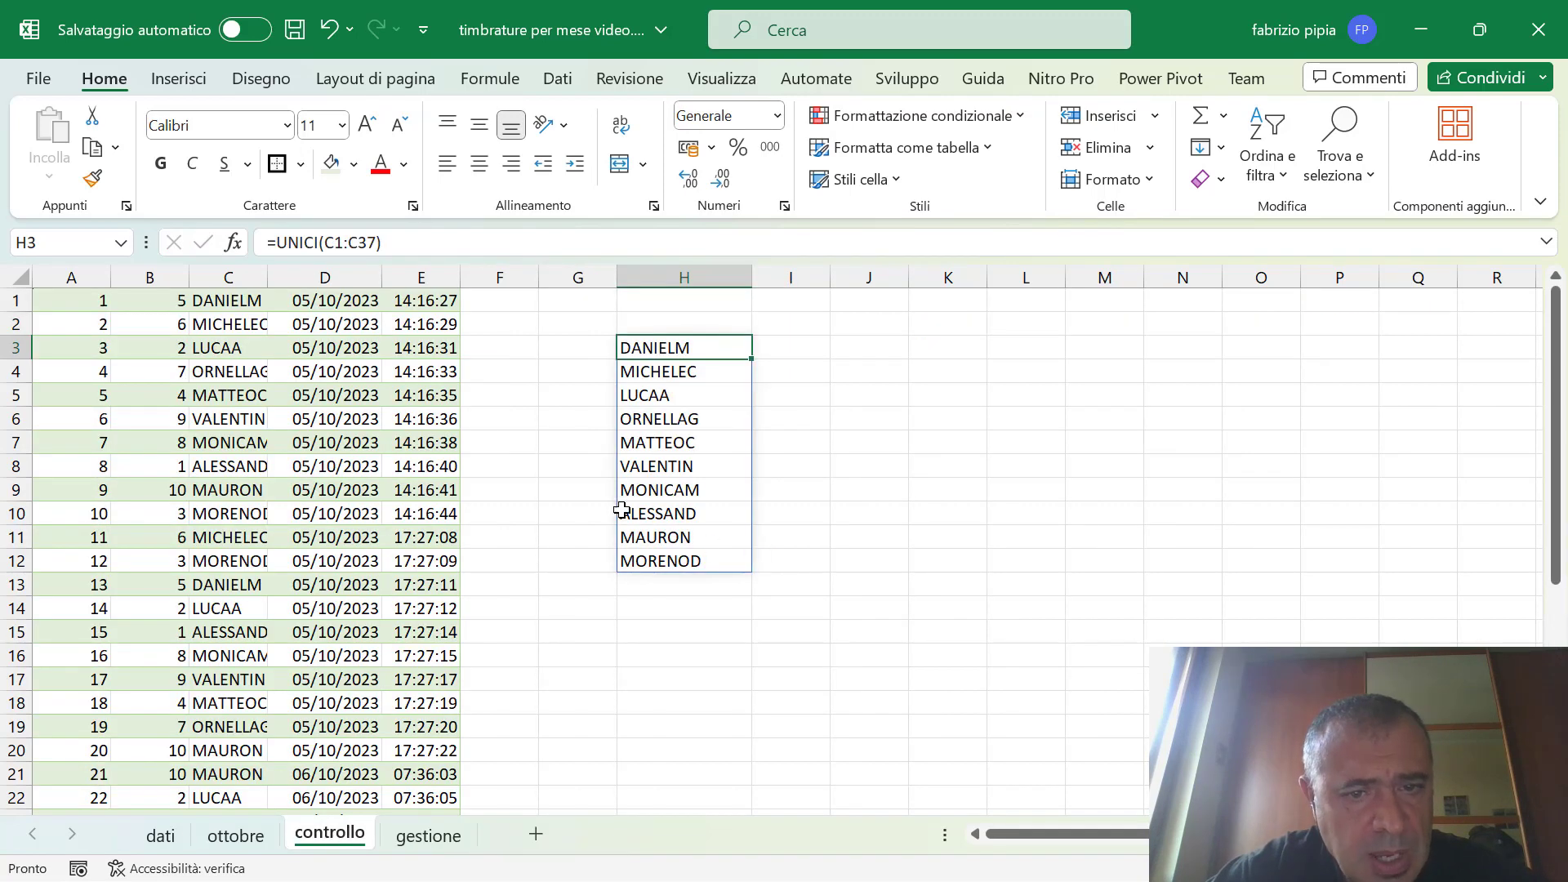
{"action": "left_click", "coordinate": [427, 835]}
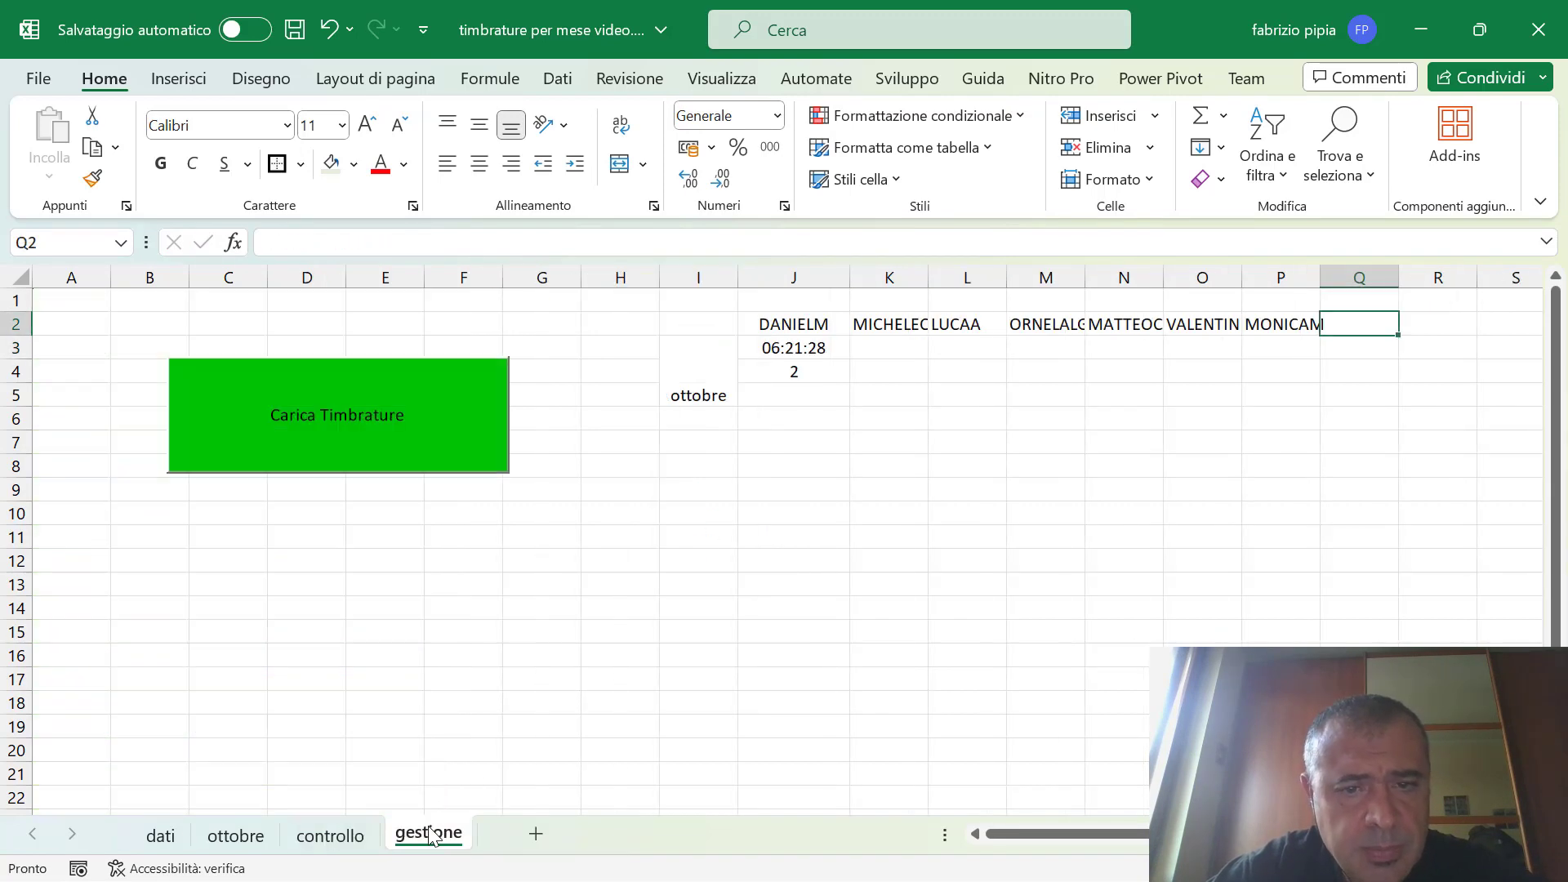
{"action": "type", "text": "ALES"}
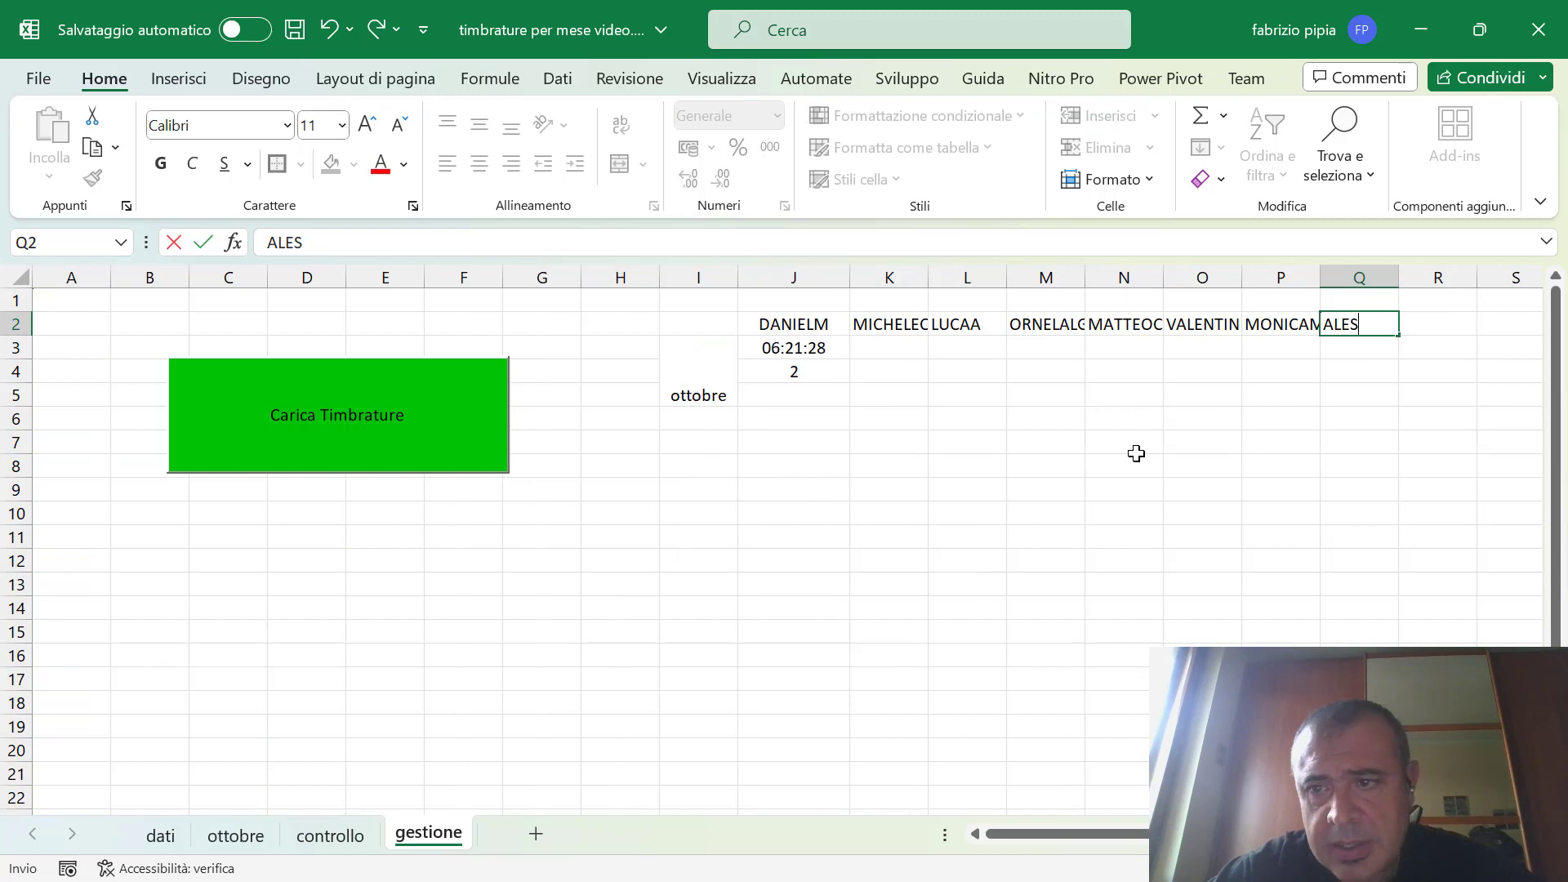
{"action": "type", "text": "SAND"}
{"action": "key", "text": "Tab"}
{"action": "type", "text": "MAUR"}
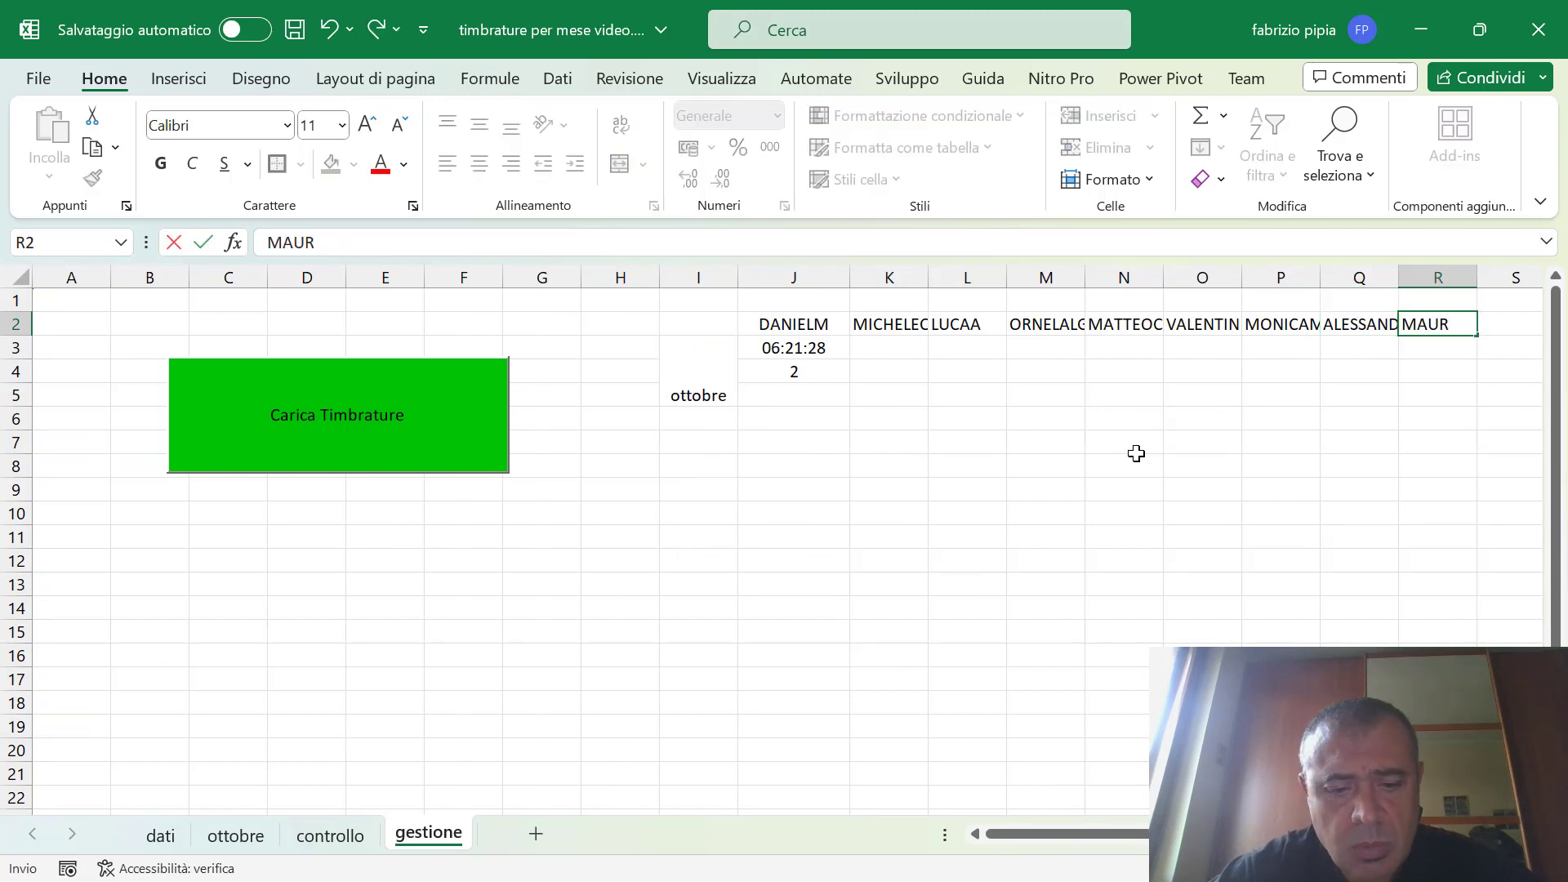
{"action": "key", "text": "Tab"}
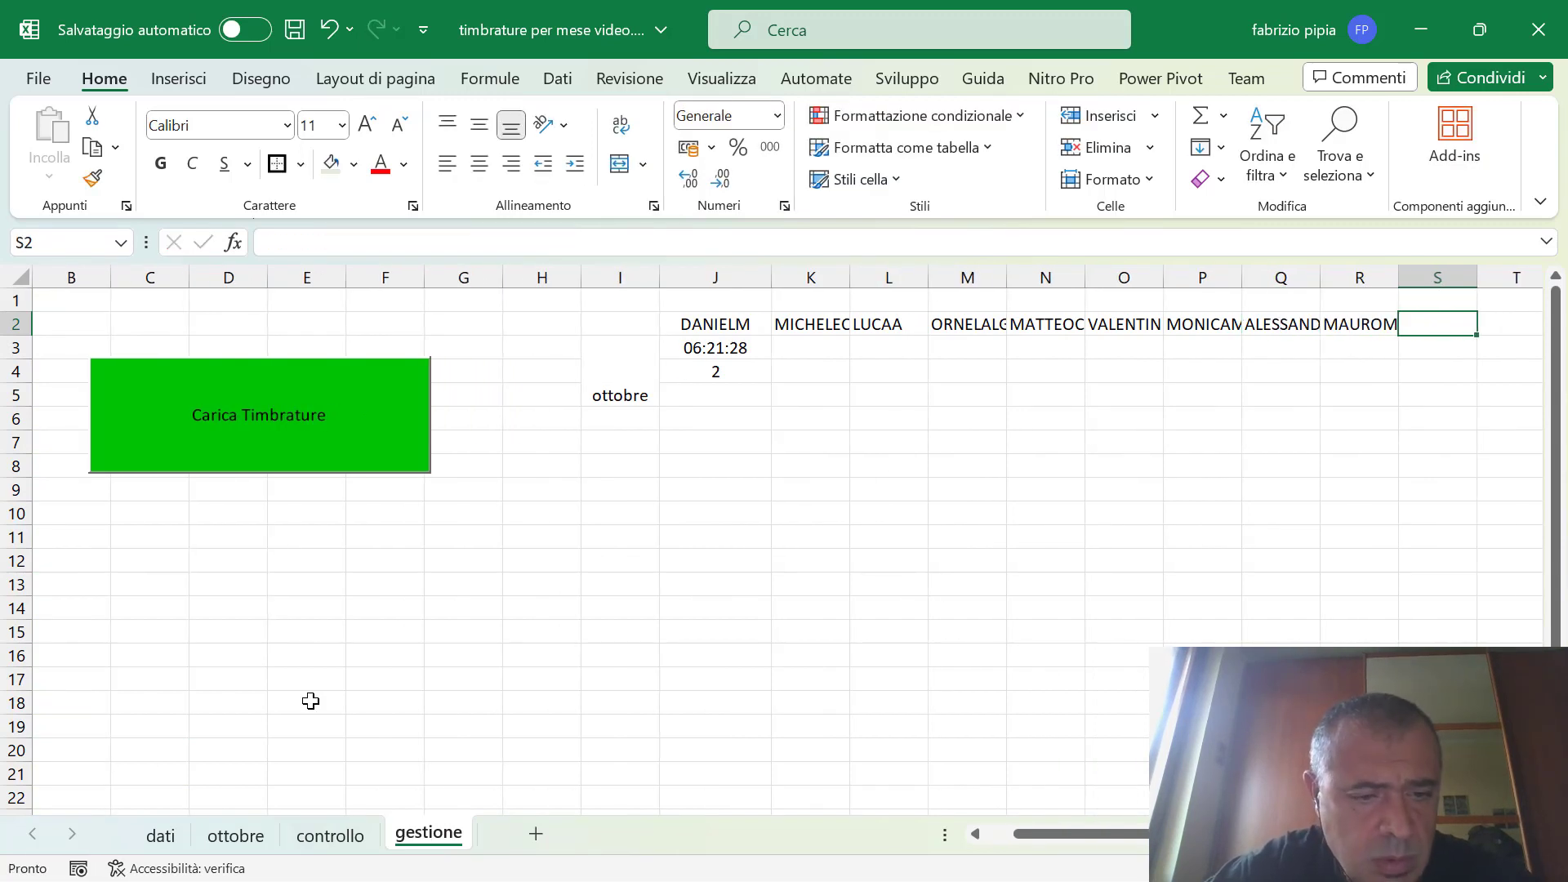
Correct the last letter of the R2 name, enter the final employee in S2, and widen column K
{"action": "left_click", "coordinate": [330, 835]}
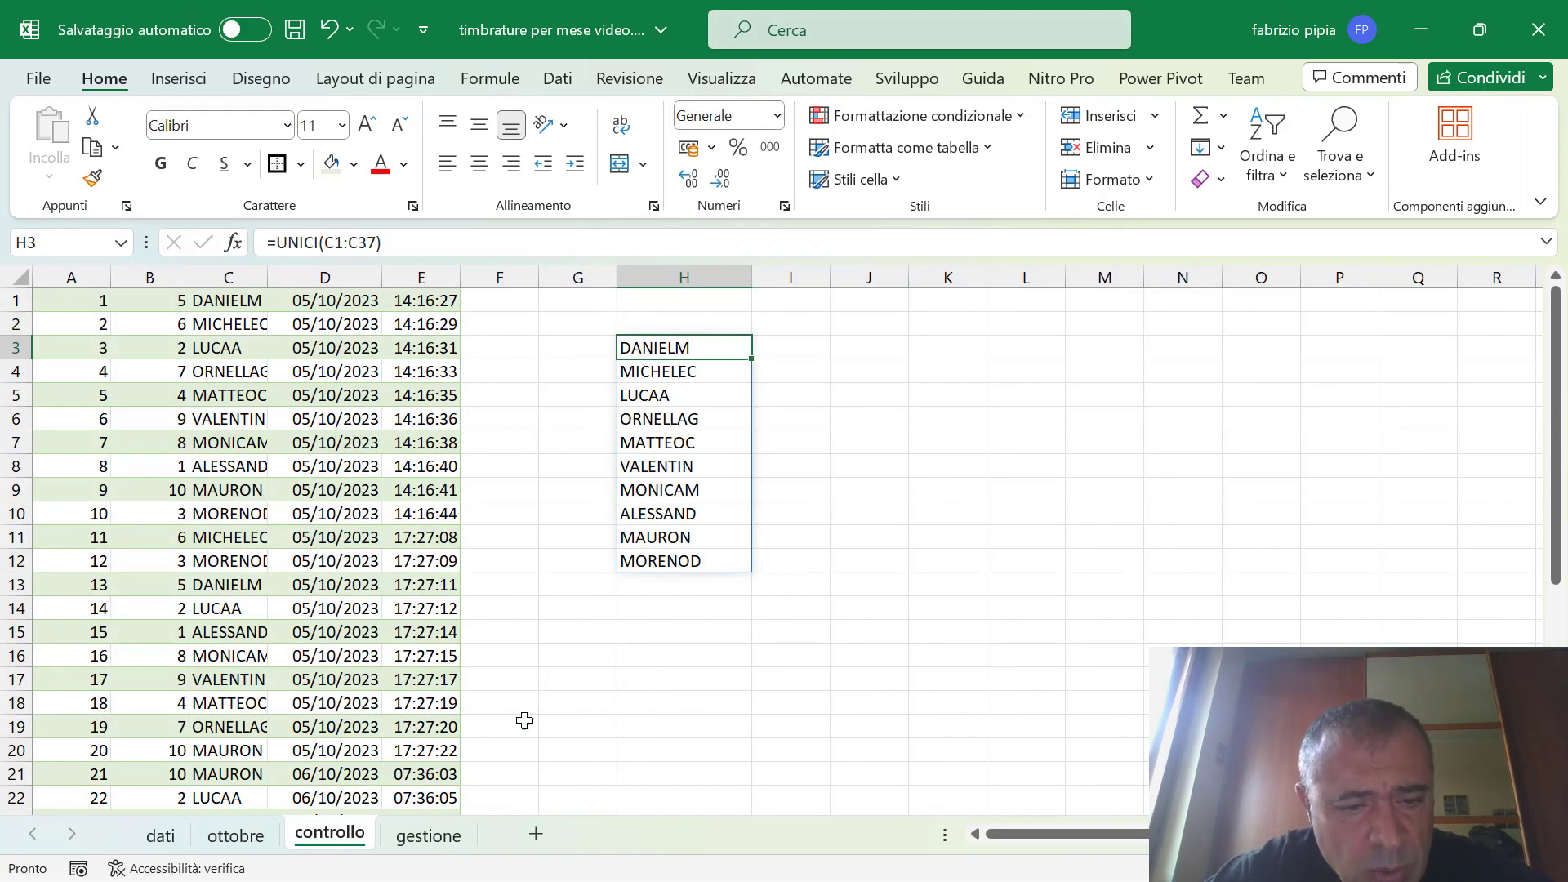
{"action": "left_click", "coordinate": [431, 837]}
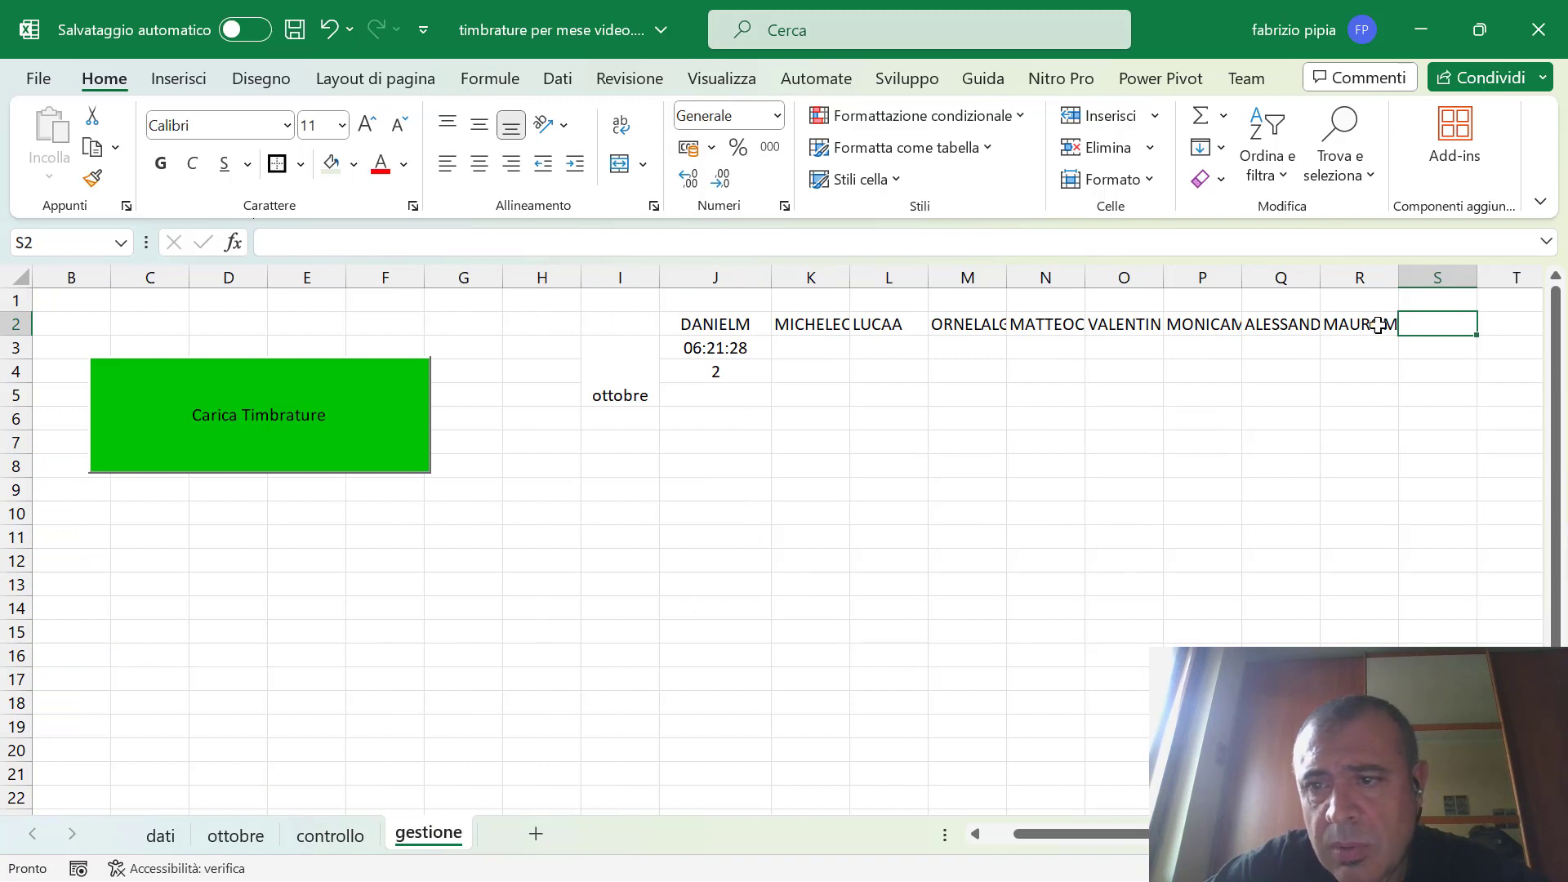
{"action": "key", "text": "Left"}
{"action": "left_click", "coordinate": [408, 243]}
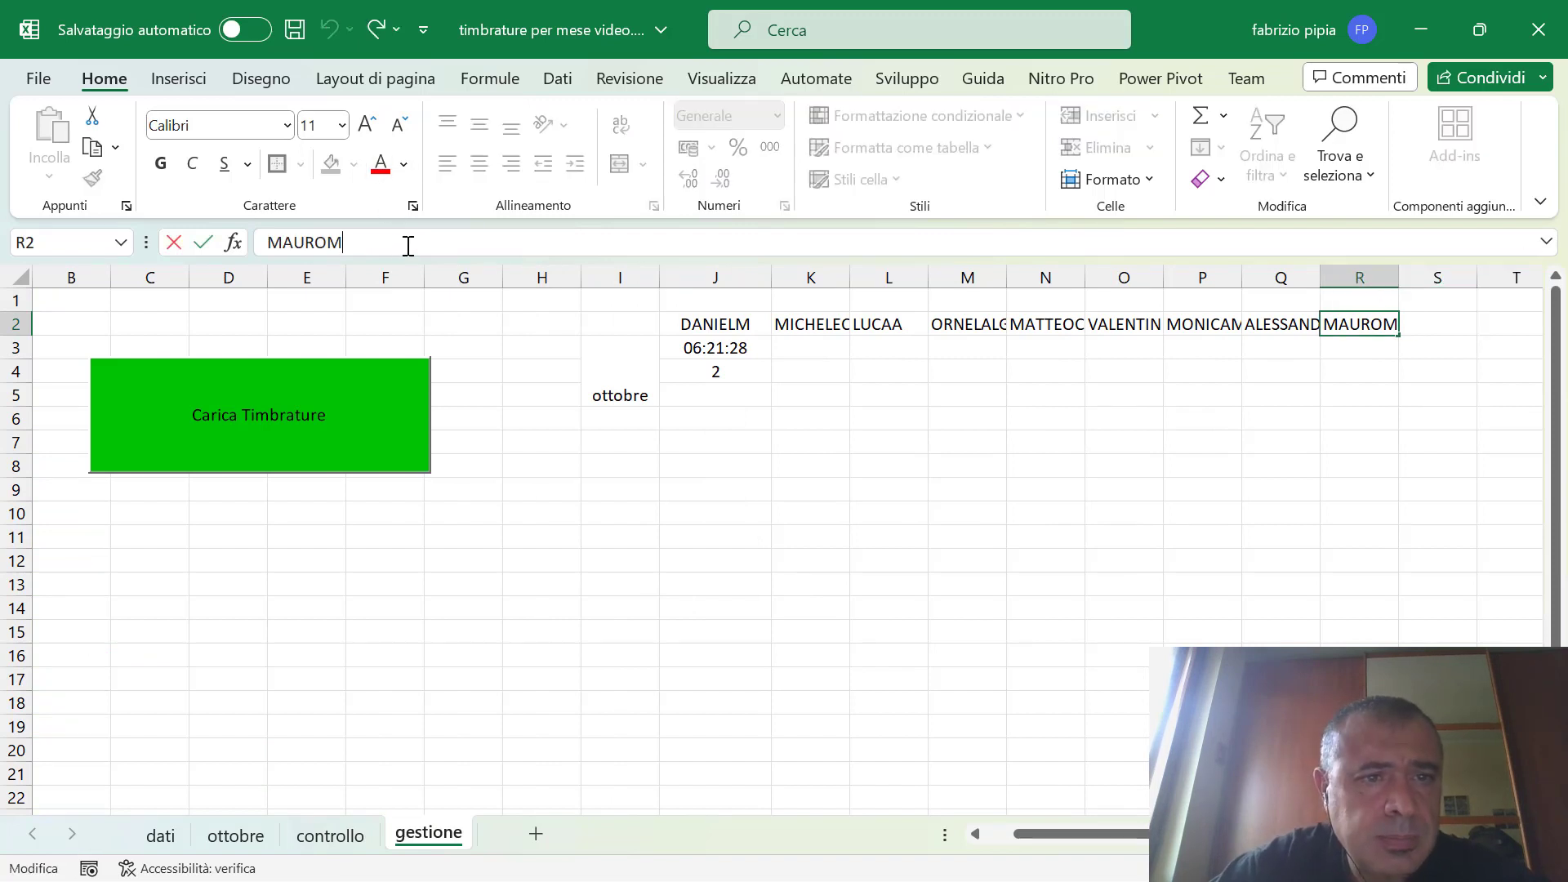
{"action": "key", "text": "BackSpace"}
{"action": "type", "text": "N"}
{"action": "key", "text": "Tab"}
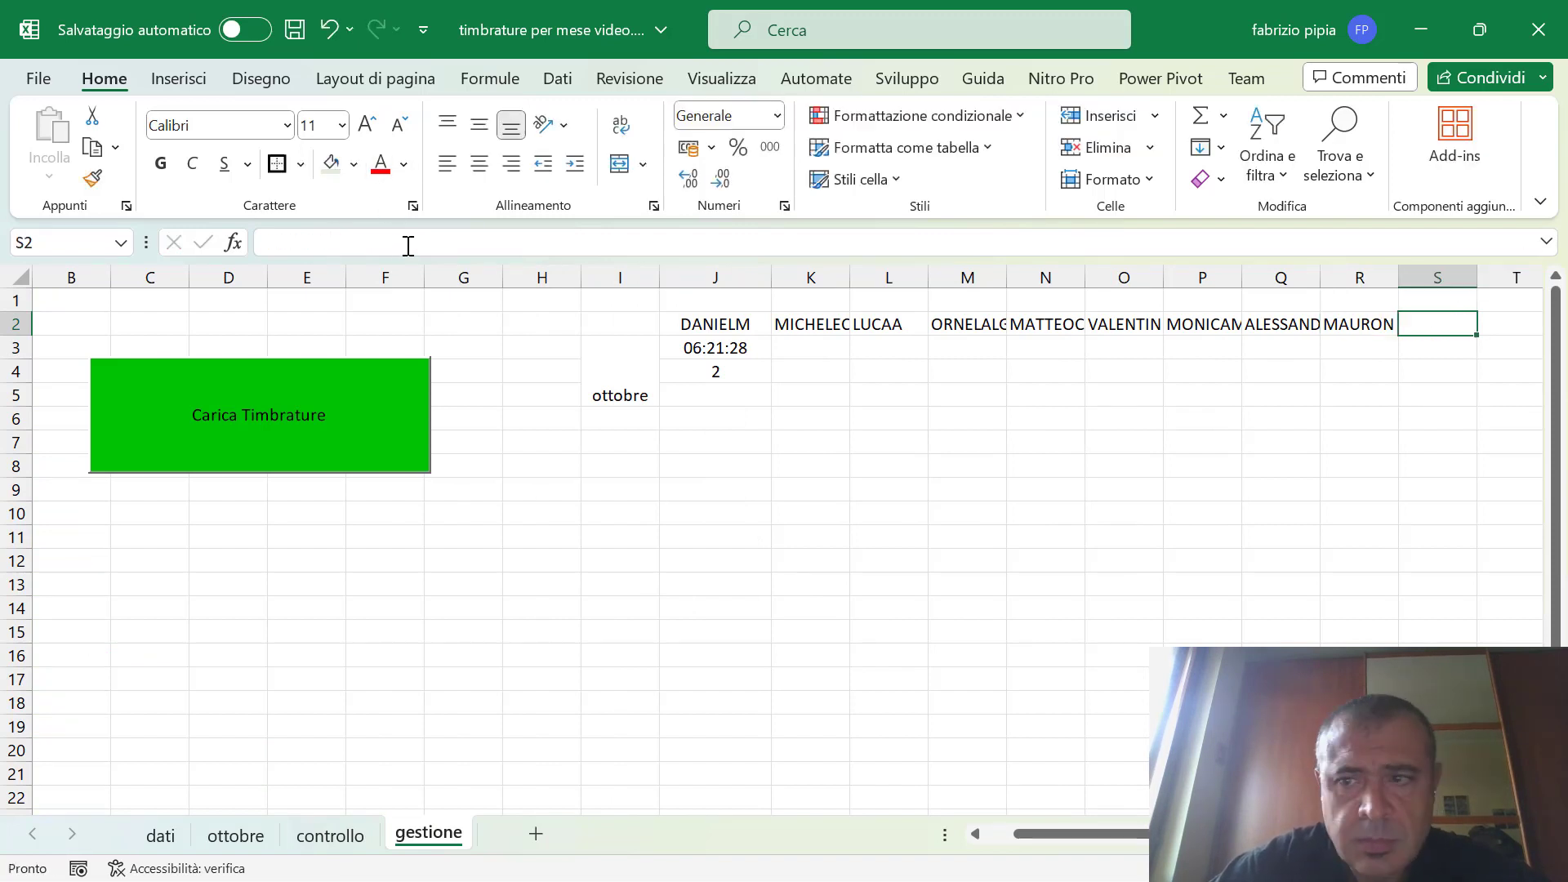
{"action": "type", "text": "MORENO"}
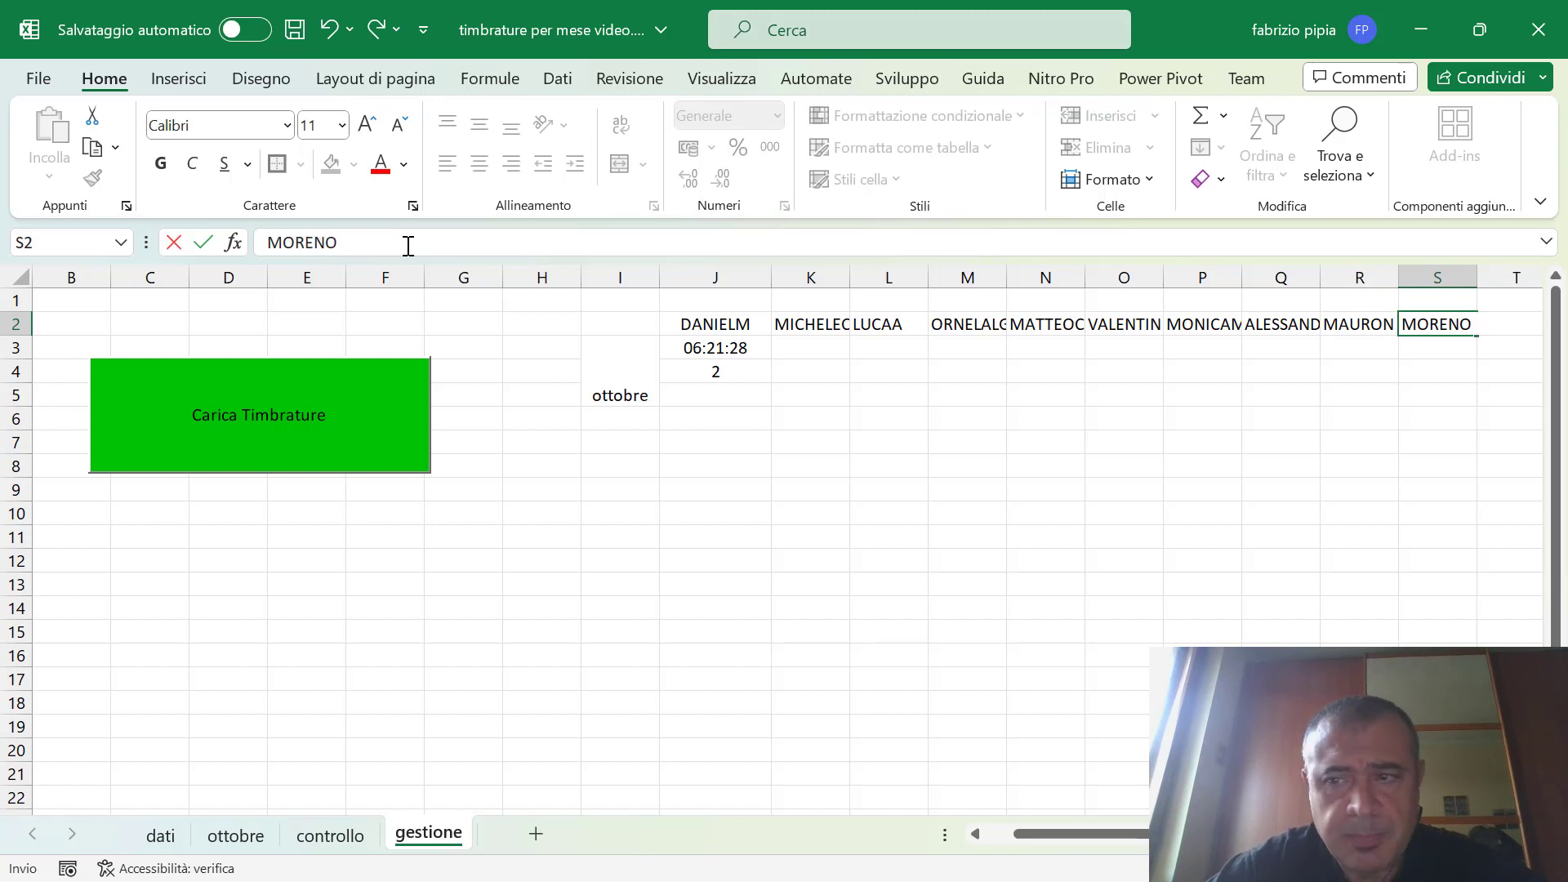
{"action": "type", "text": "D"}
{"action": "key", "text": "Return"}
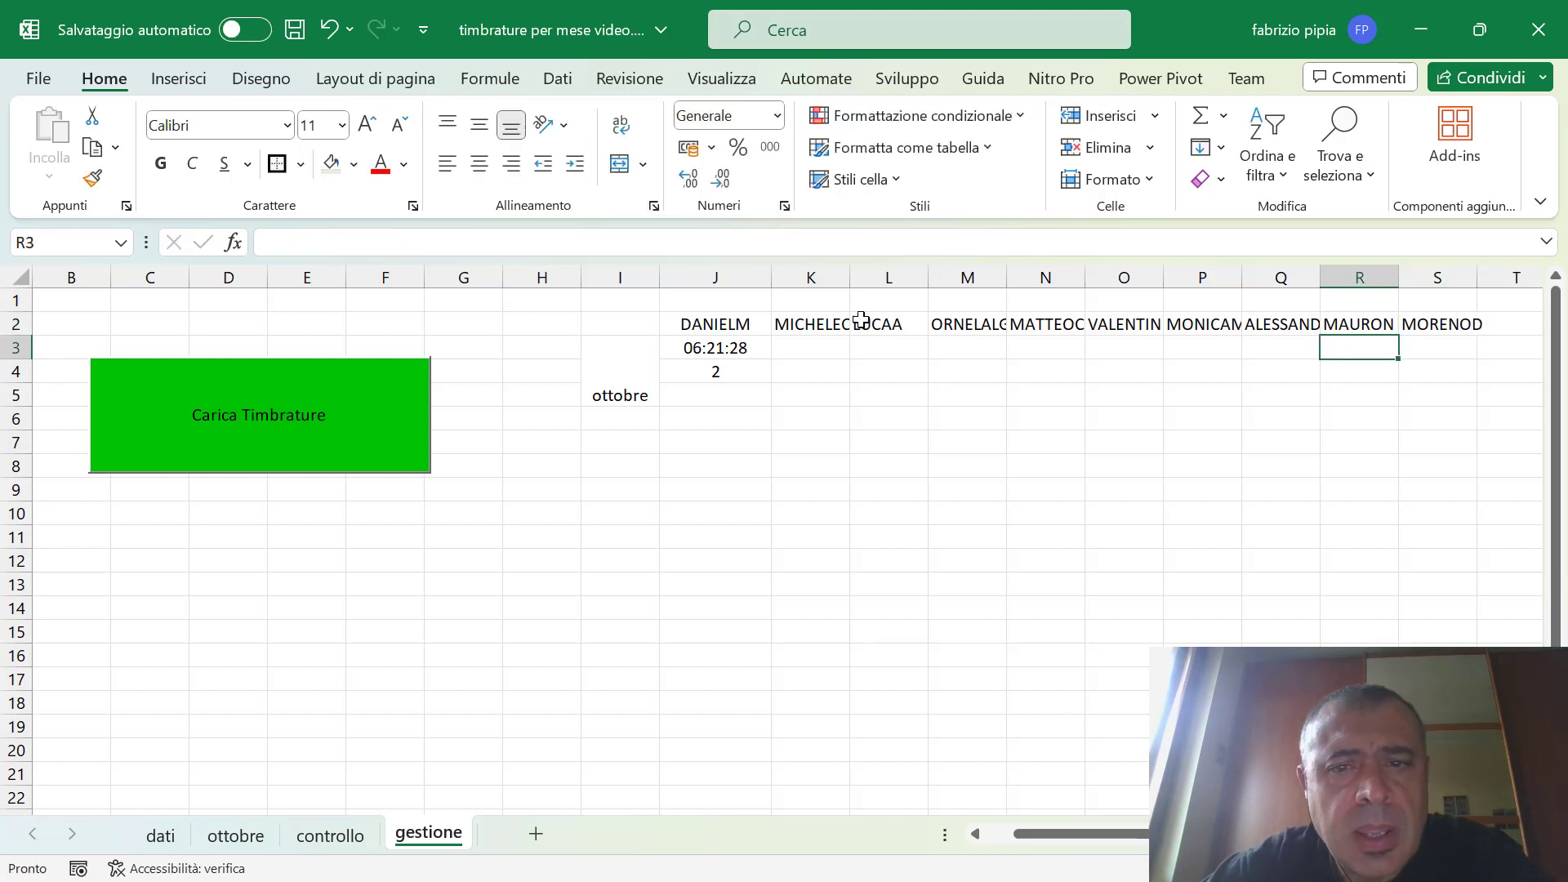
{"action": "left_click_drag", "start_coordinate": [851, 278], "coordinate": [879, 278]}
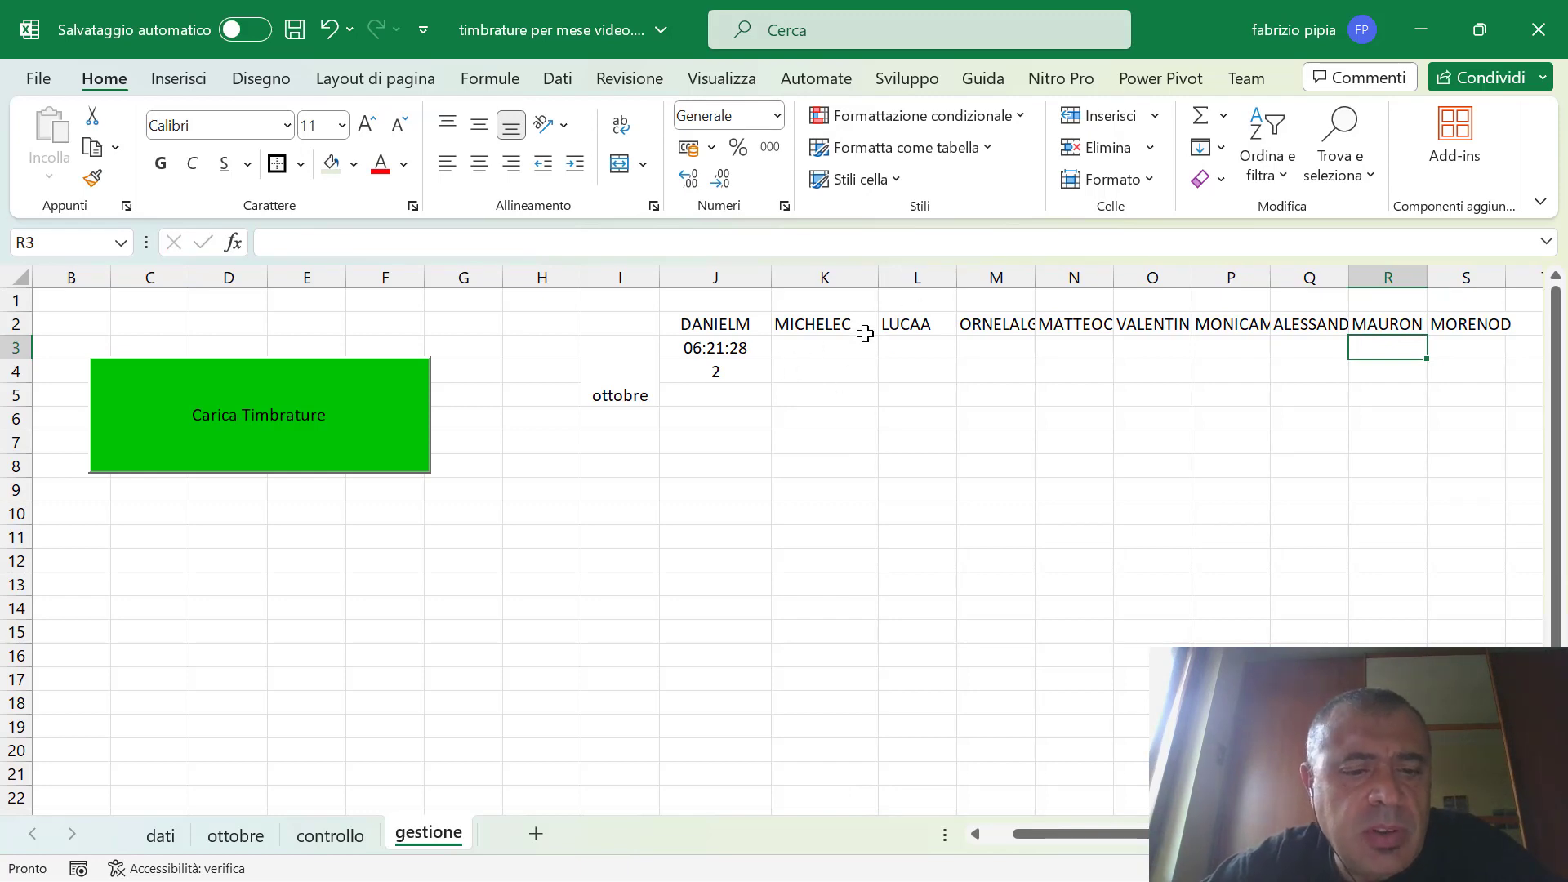
{"action": "left_click", "coordinate": [236, 835]}
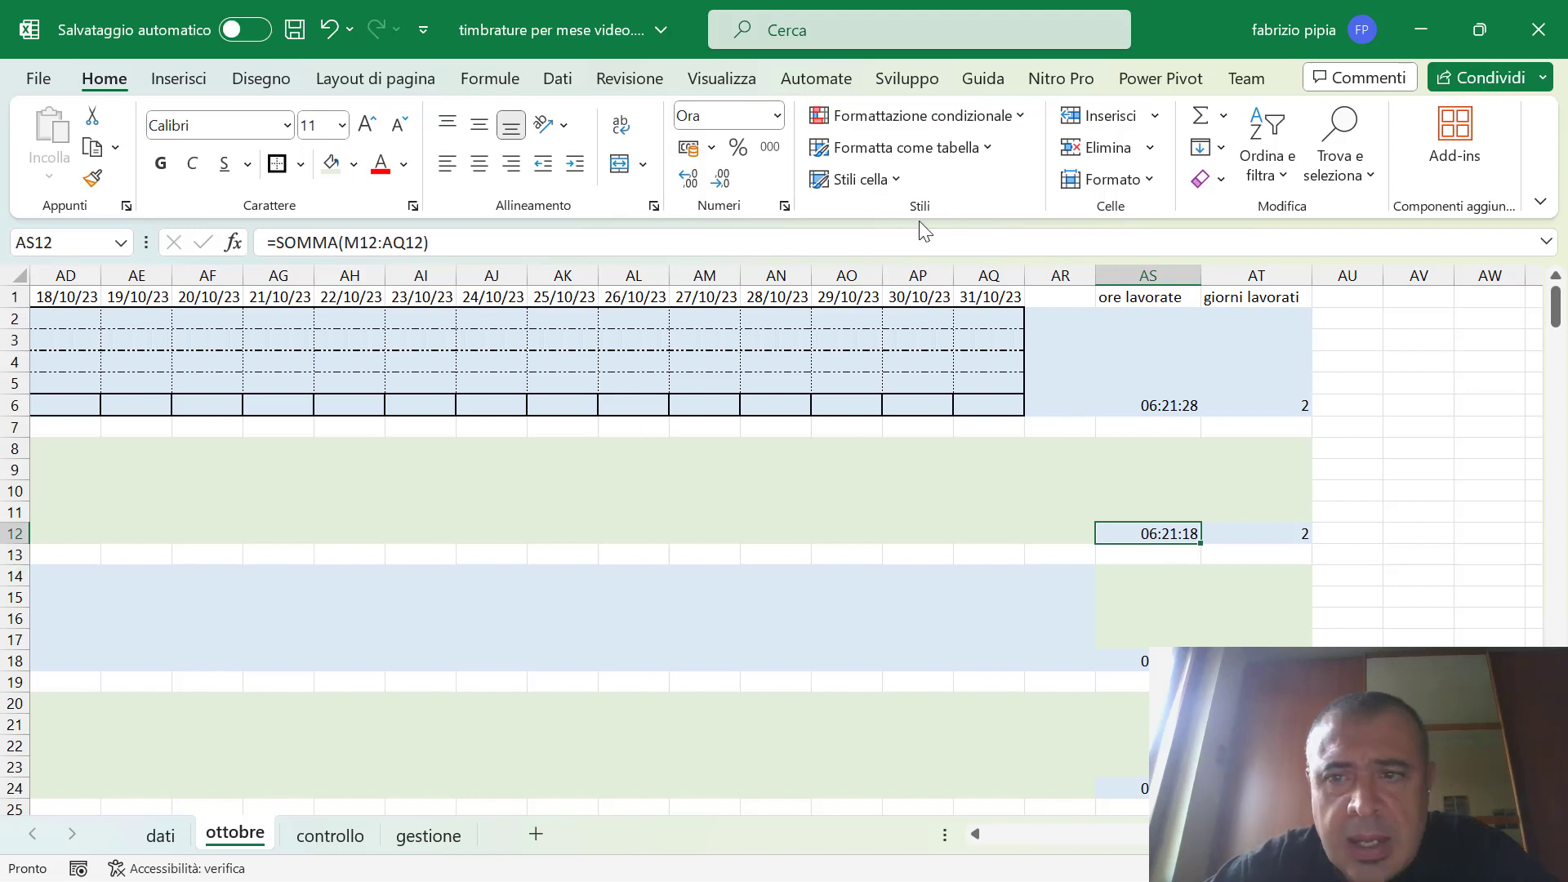
{"action": "left_click", "coordinate": [1167, 406]}
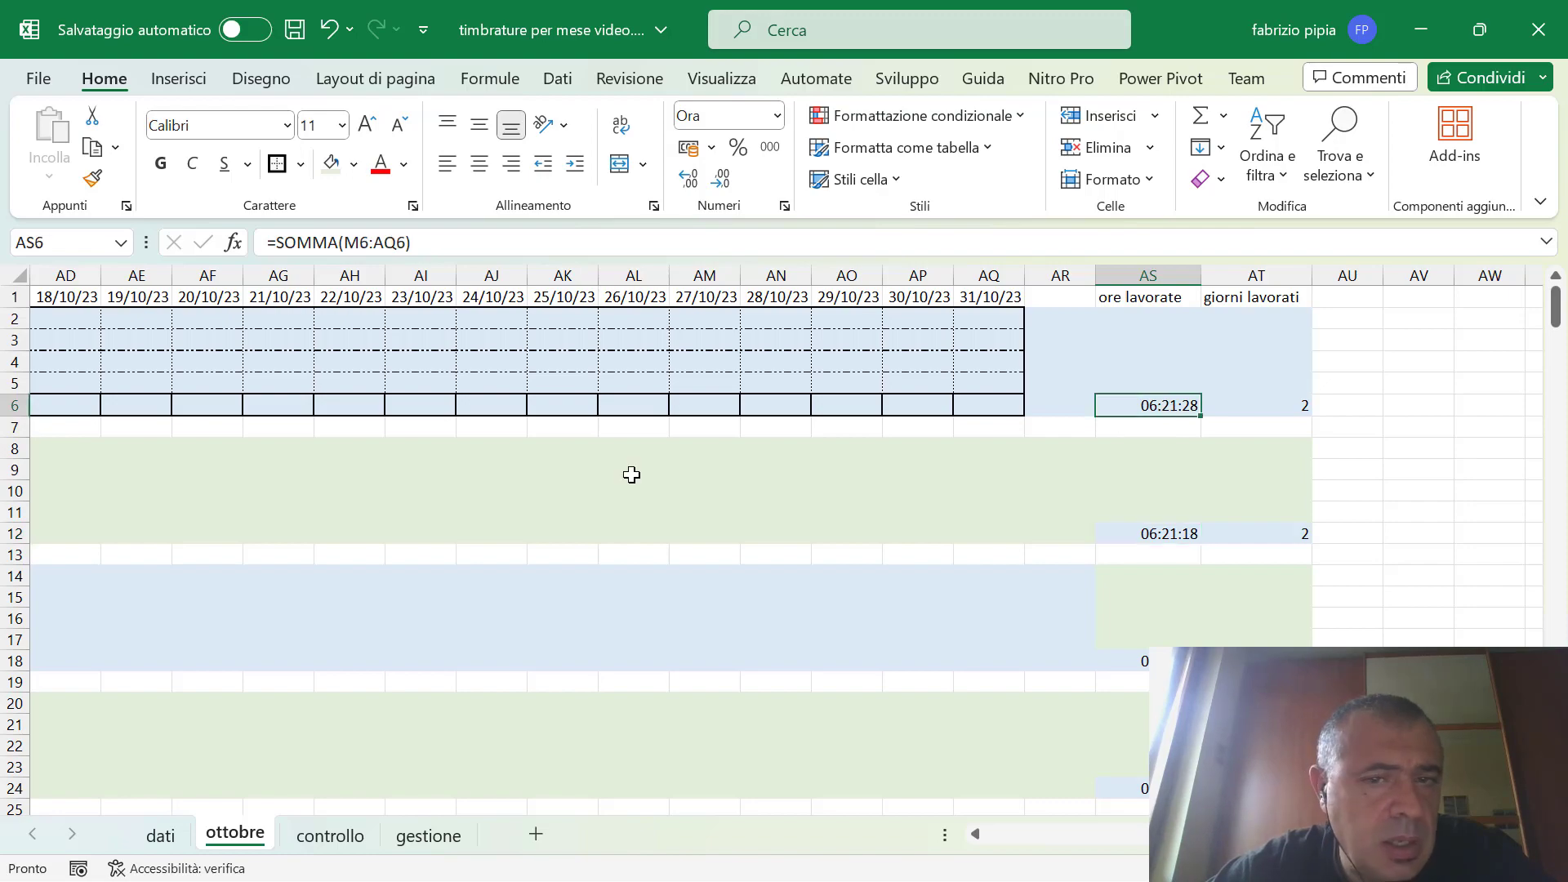
{"action": "scroll", "coordinate": [631, 475], "scroll_direction": "left", "scroll_amount": 5}
{"action": "scroll", "coordinate": [632, 475], "scroll_direction": "left", "scroll_amount": 3}
{"action": "scroll", "coordinate": [632, 475], "scroll_direction": "left", "scroll_amount": 2}
{"action": "scroll", "coordinate": [631, 474], "scroll_direction": "left", "scroll_amount": 4}
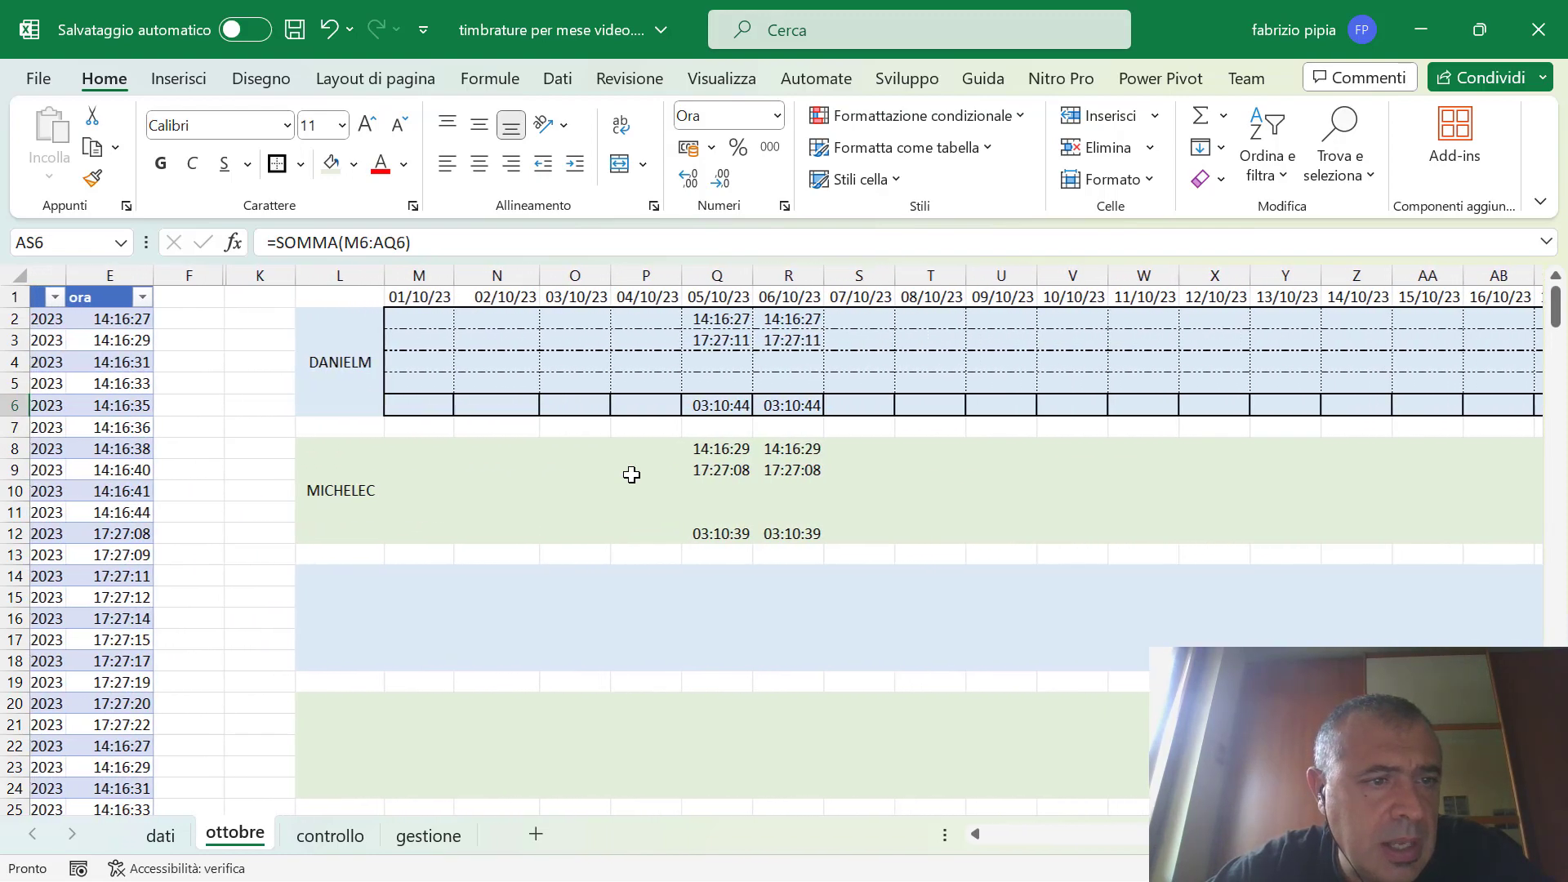
{"action": "scroll", "coordinate": [631, 475], "scroll_direction": "right", "scroll_amount": 15}
{"action": "scroll", "coordinate": [632, 474], "scroll_direction": "right", "scroll_amount": 3}
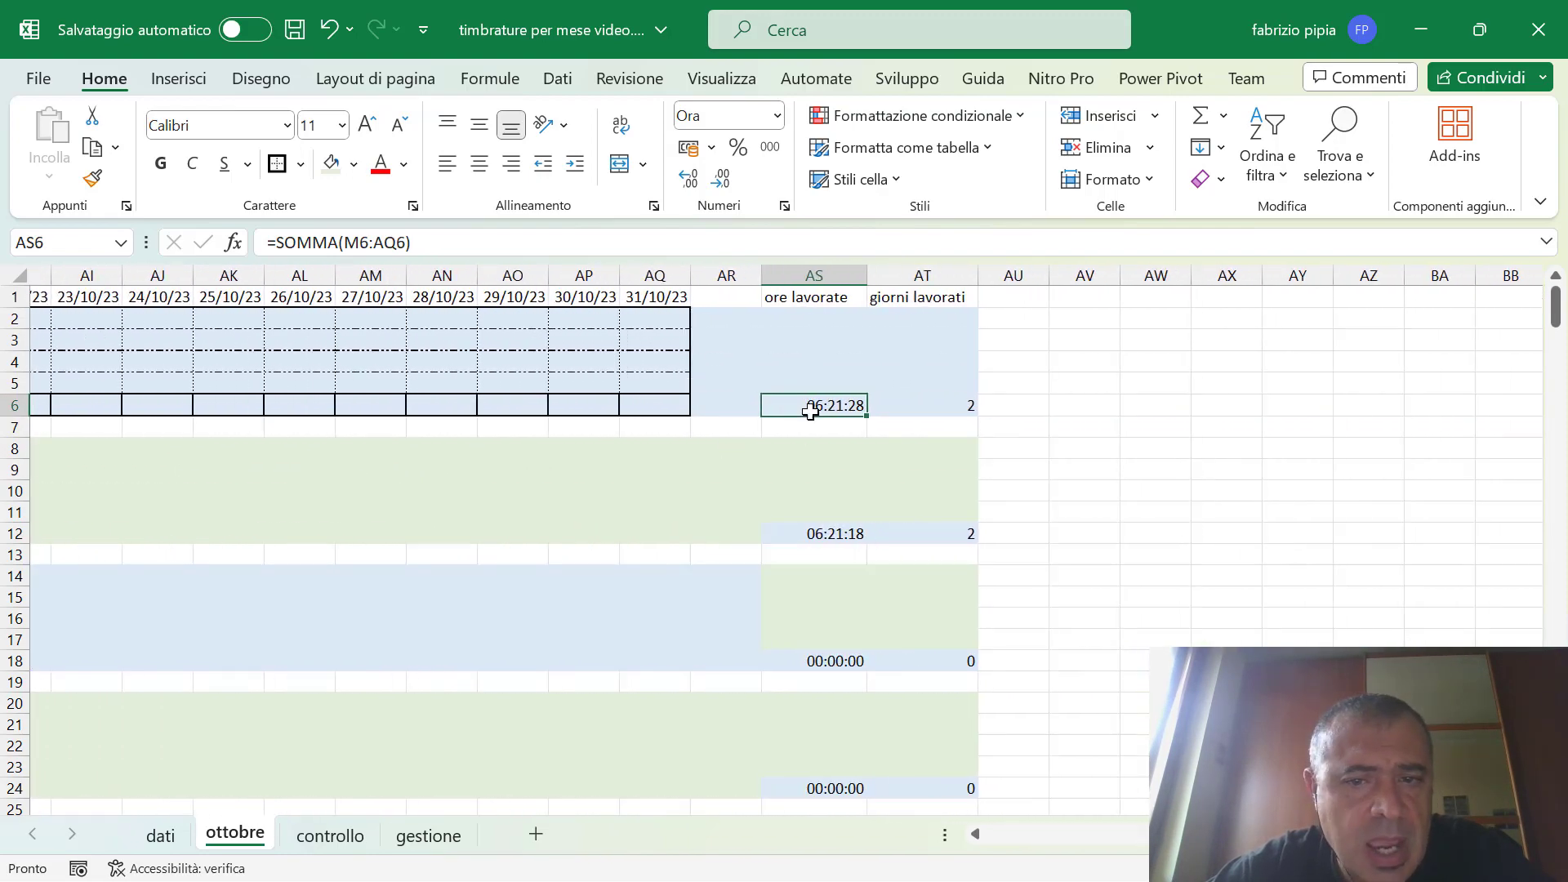
{"action": "left_click", "coordinate": [832, 534]}
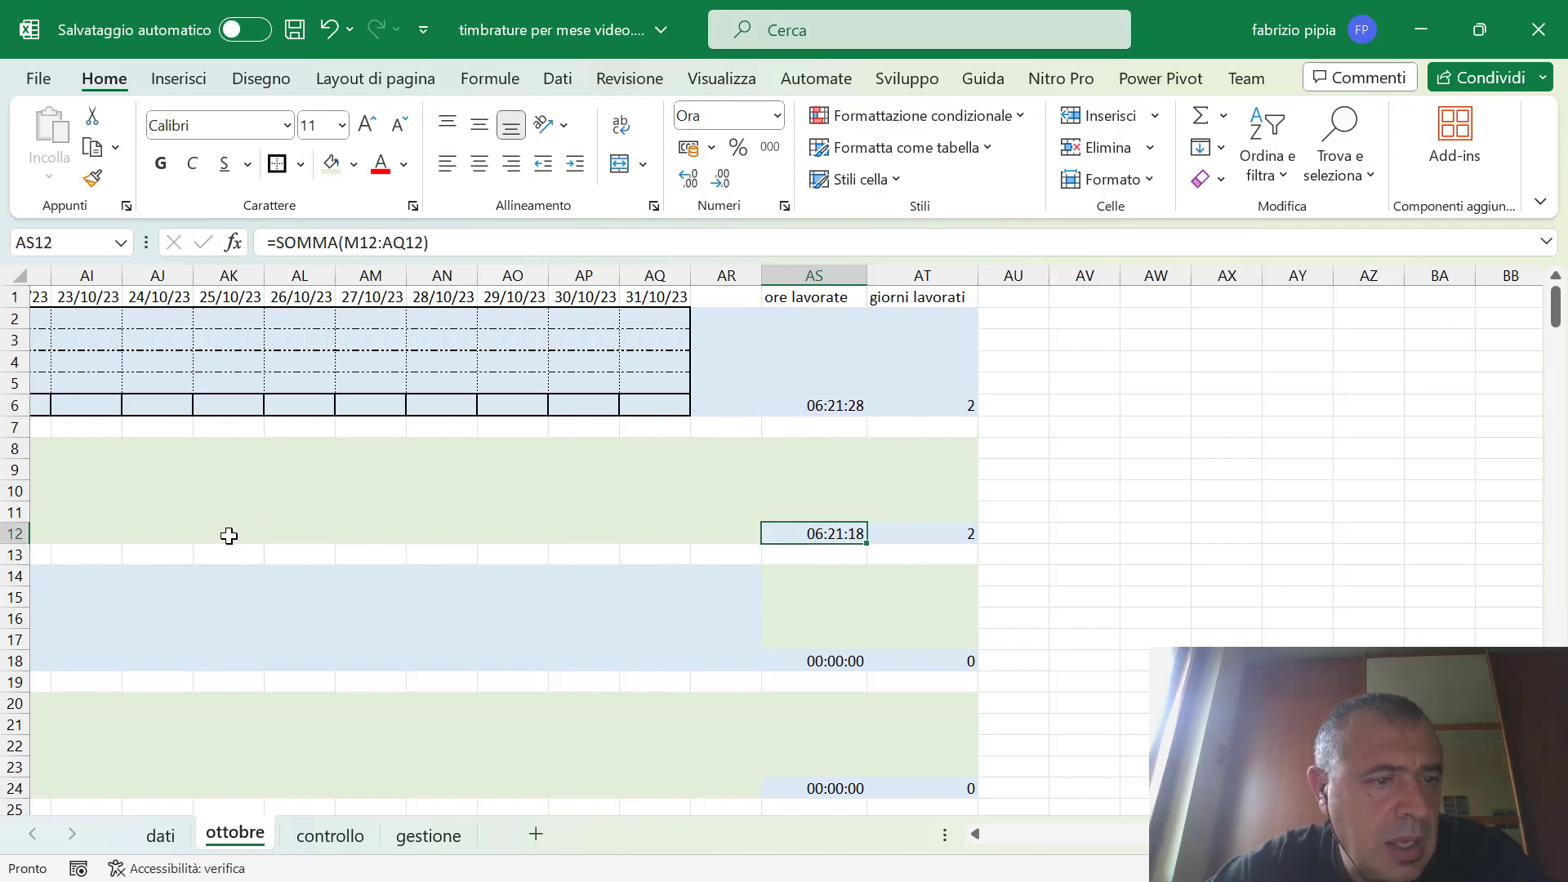
{"action": "scroll", "coordinate": [229, 535], "scroll_direction": "left", "scroll_amount": 2}
{"action": "scroll", "coordinate": [229, 535], "scroll_direction": "left", "scroll_amount": 2}
{"action": "scroll", "coordinate": [228, 535], "scroll_direction": "left", "scroll_amount": 2}
{"action": "scroll", "coordinate": [228, 535], "scroll_direction": "left", "scroll_amount": 3}
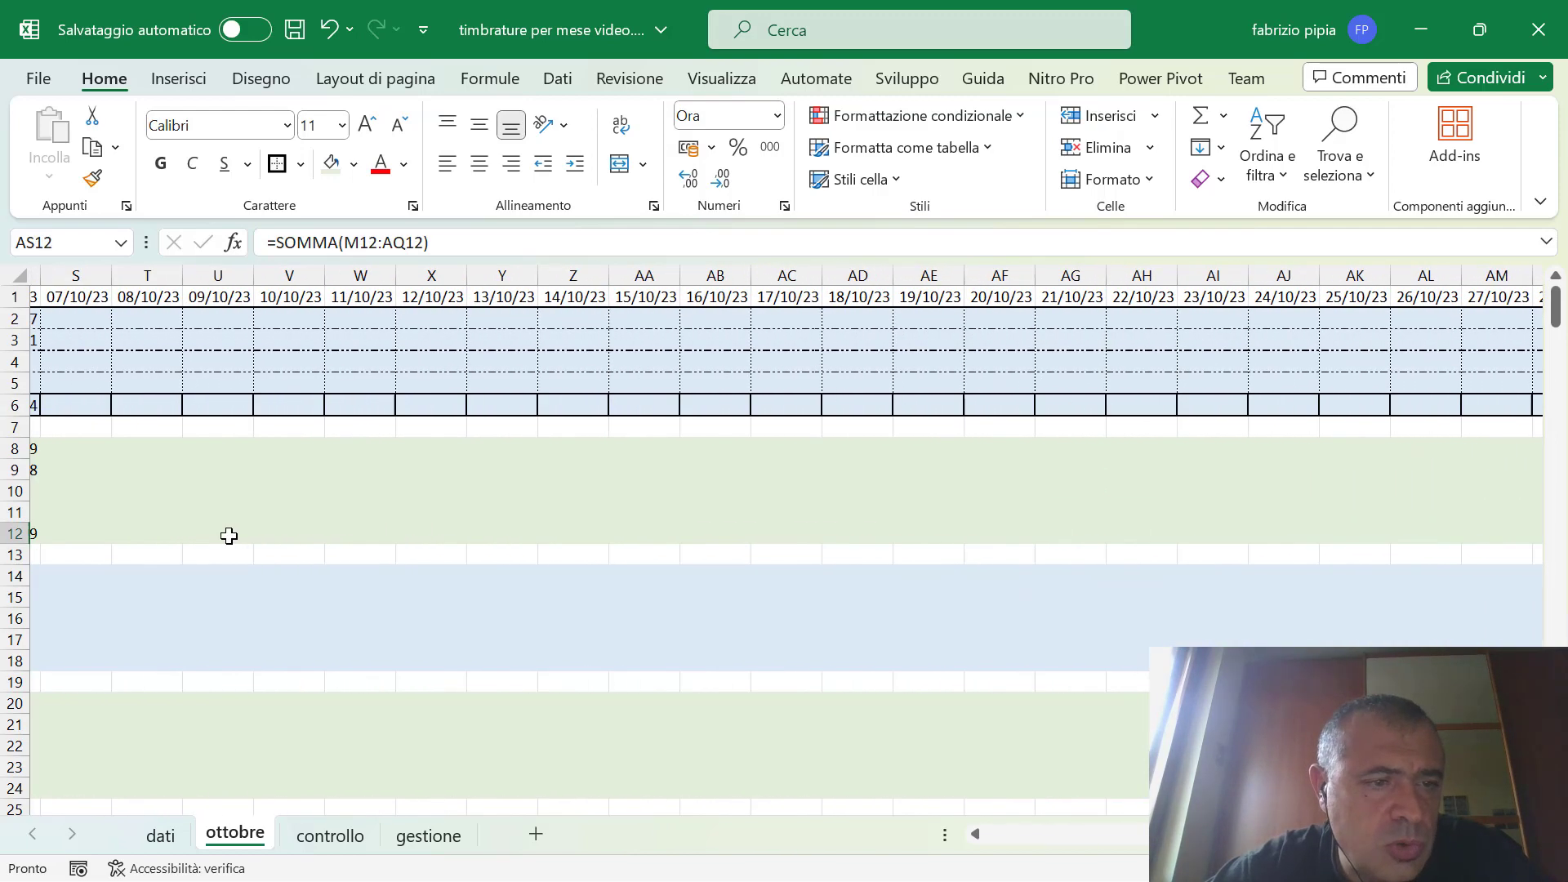
{"action": "scroll", "coordinate": [229, 535], "scroll_direction": "left", "scroll_amount": 1}
{"action": "scroll", "coordinate": [229, 535], "scroll_direction": "left", "scroll_amount": 2}
{"action": "scroll", "coordinate": [228, 535], "scroll_direction": "left", "scroll_amount": 1}
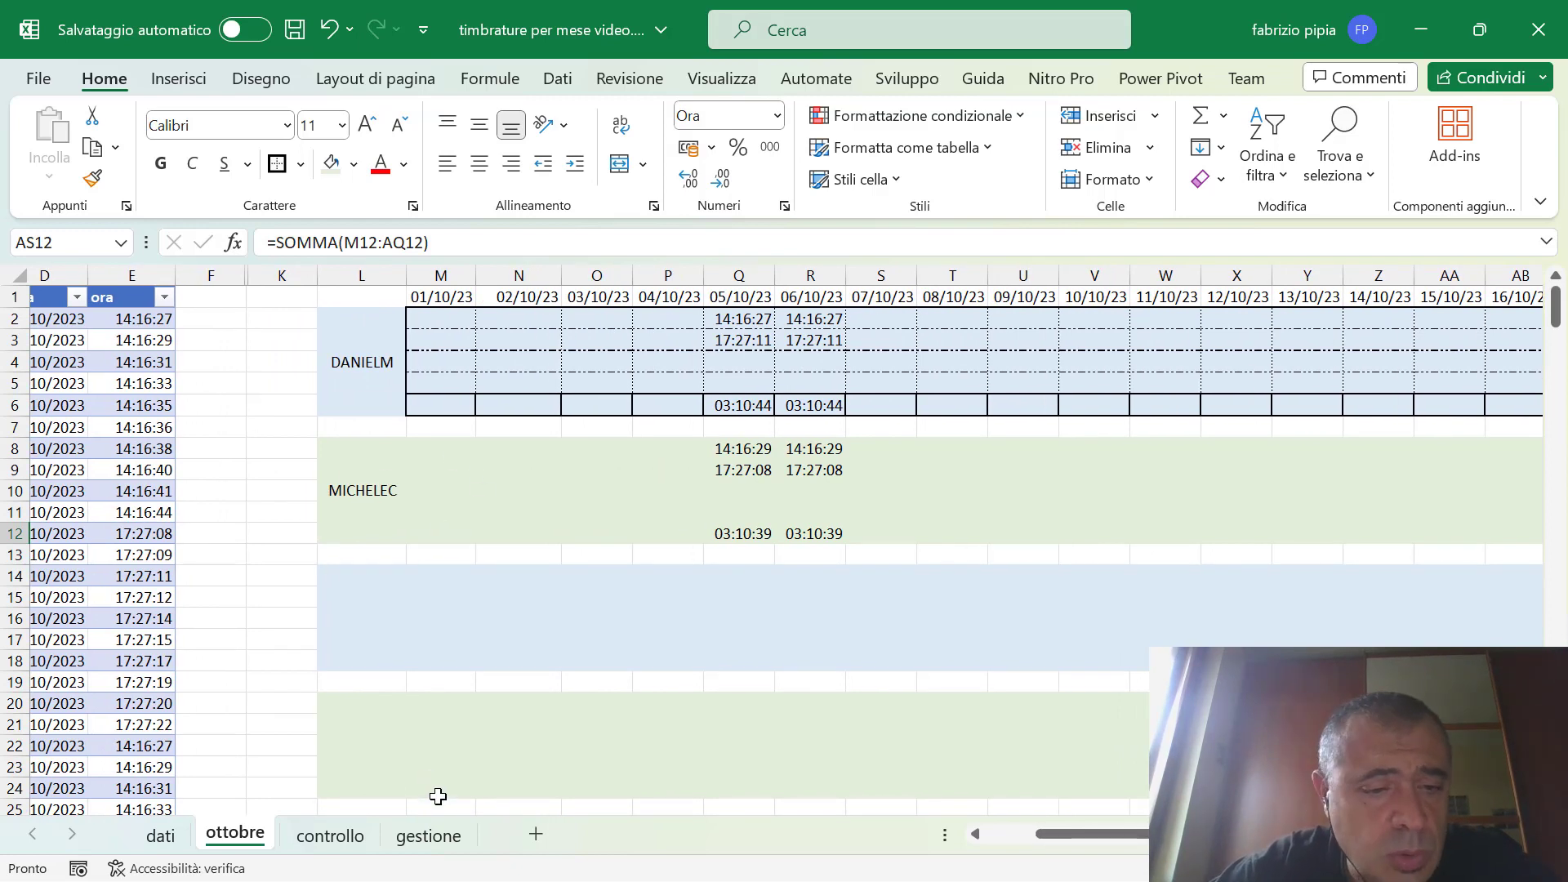
{"action": "left_click", "coordinate": [430, 835]}
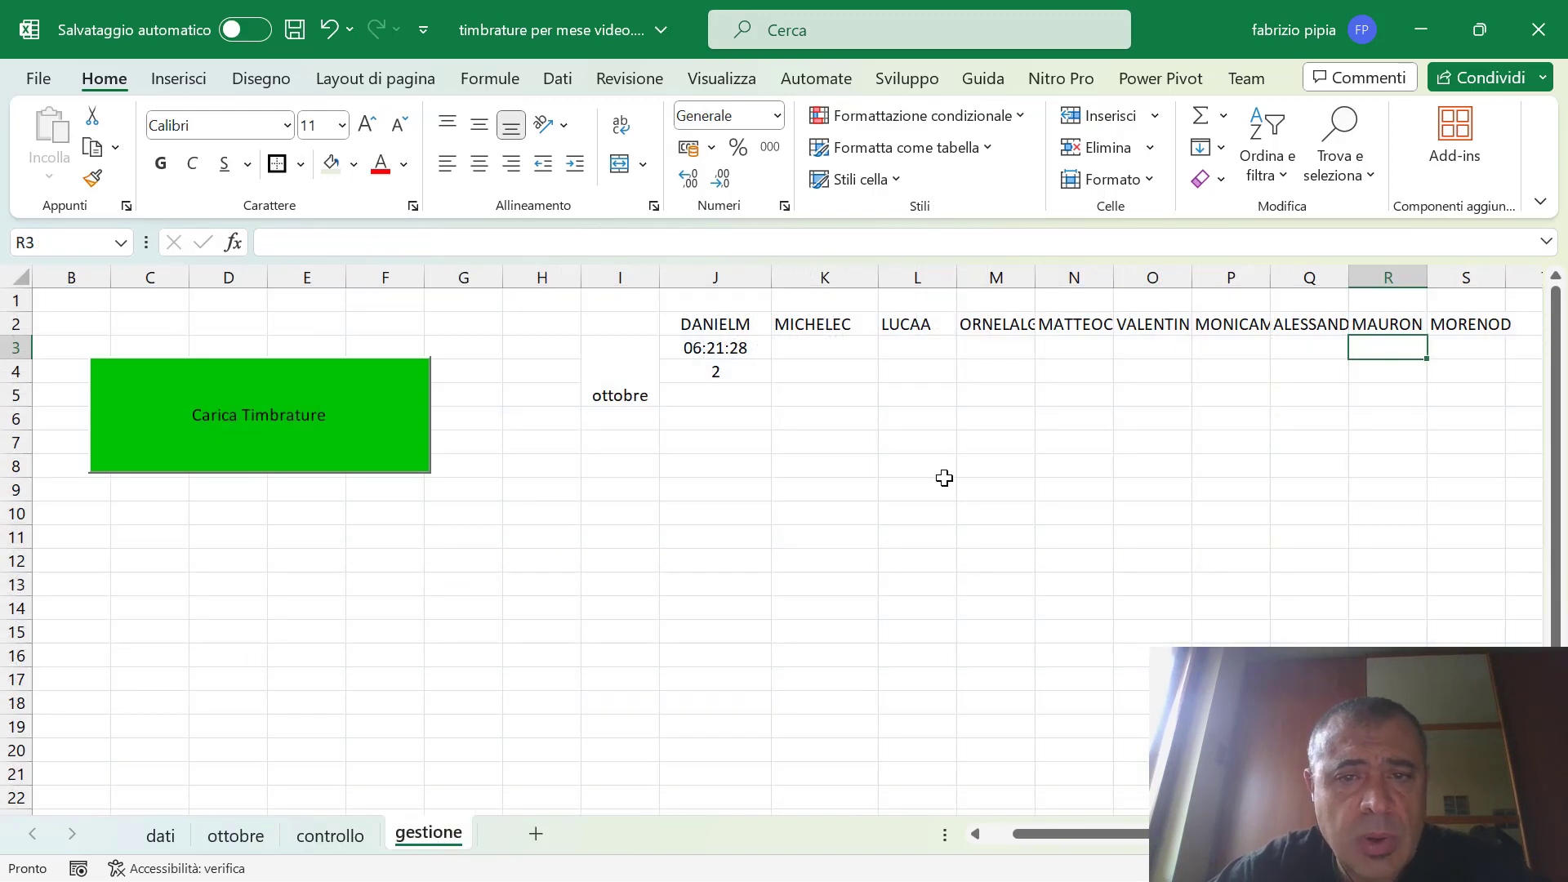
Fill the J3 hours and J4 days formulas across to column S
{"action": "left_click", "coordinate": [696, 341]}
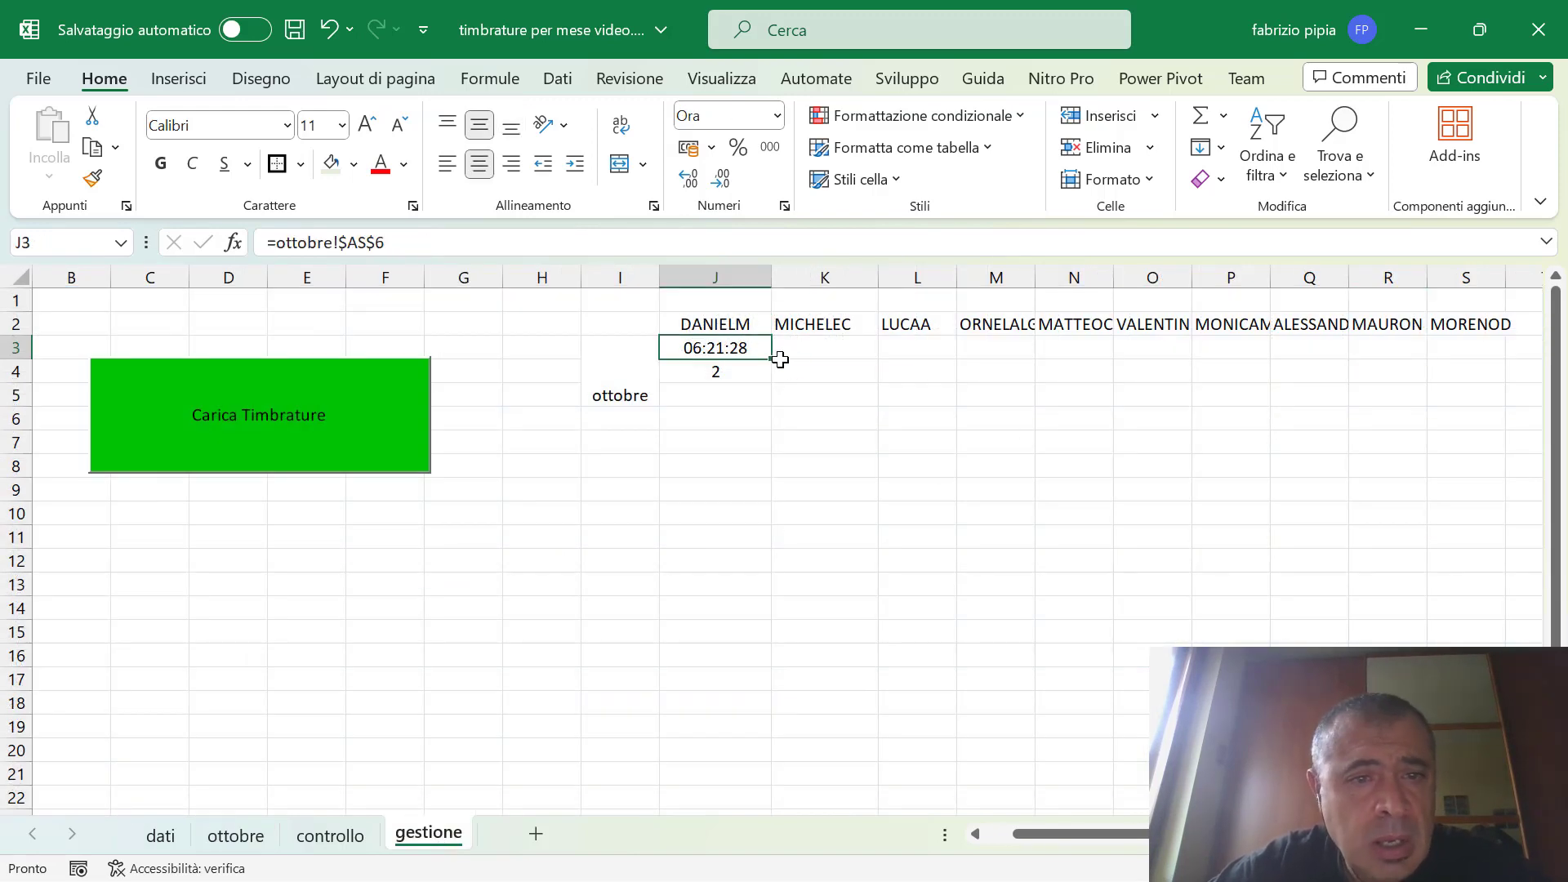
{"action": "left_click_drag", "start_coordinate": [774, 362], "coordinate": [1420, 359]}
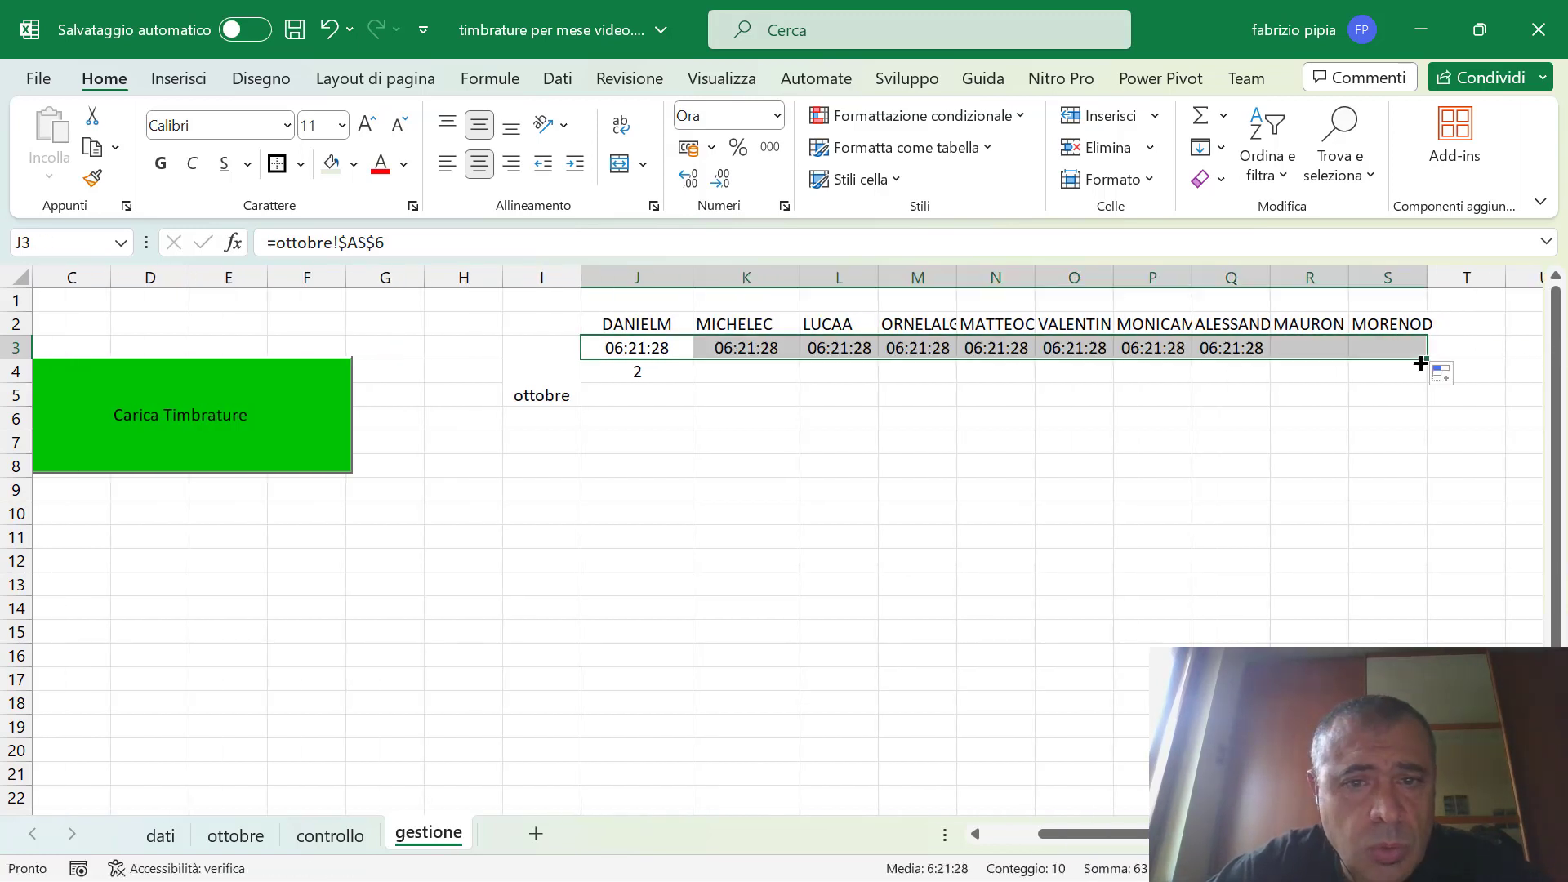
{"action": "left_click", "coordinate": [619, 375]}
{"action": "left_click_drag", "start_coordinate": [694, 382], "coordinate": [1423, 407]}
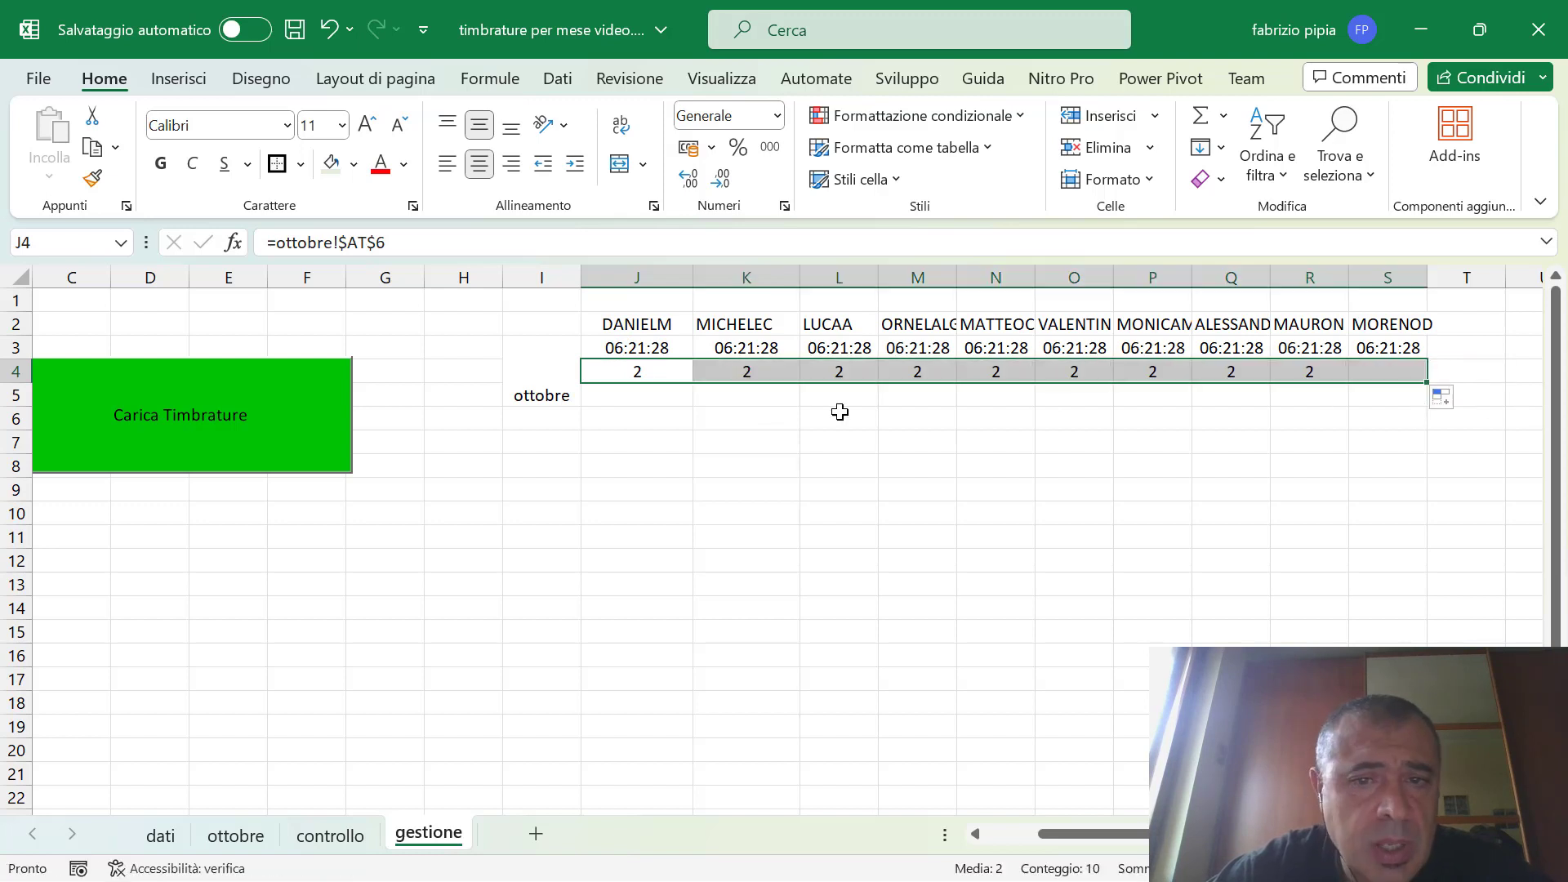
{"action": "left_click", "coordinate": [738, 349]}
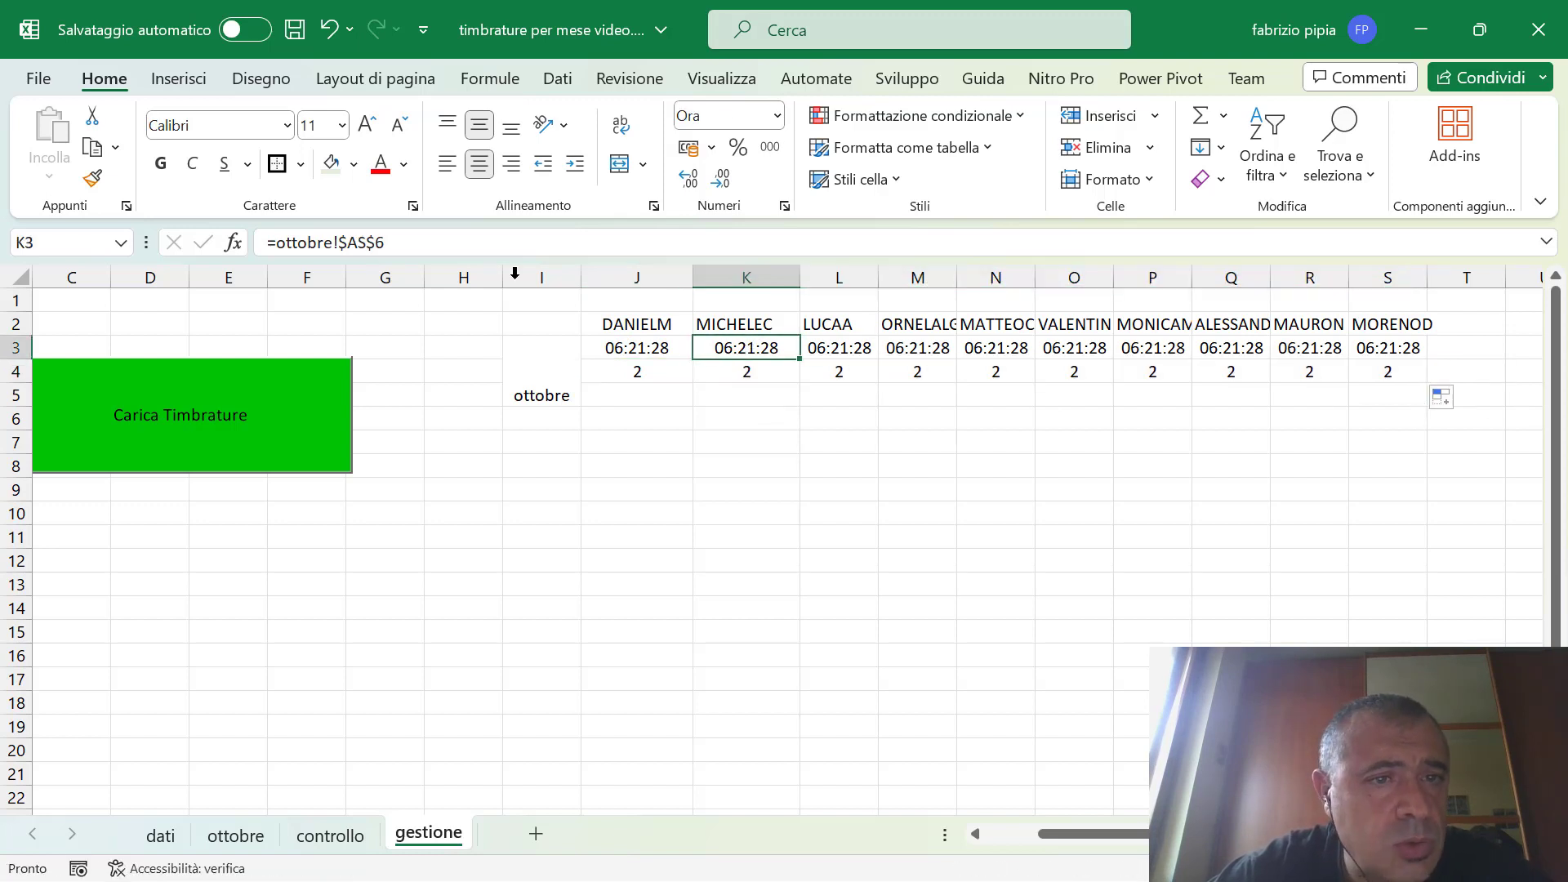
Repoint K3 through N3 to their employees' ottobre totals (AS12, AS18, AS24, …)
{"action": "left_click", "coordinate": [422, 249]}
{"action": "key", "text": "BackSpace"}
{"action": "type", "text": "12"}
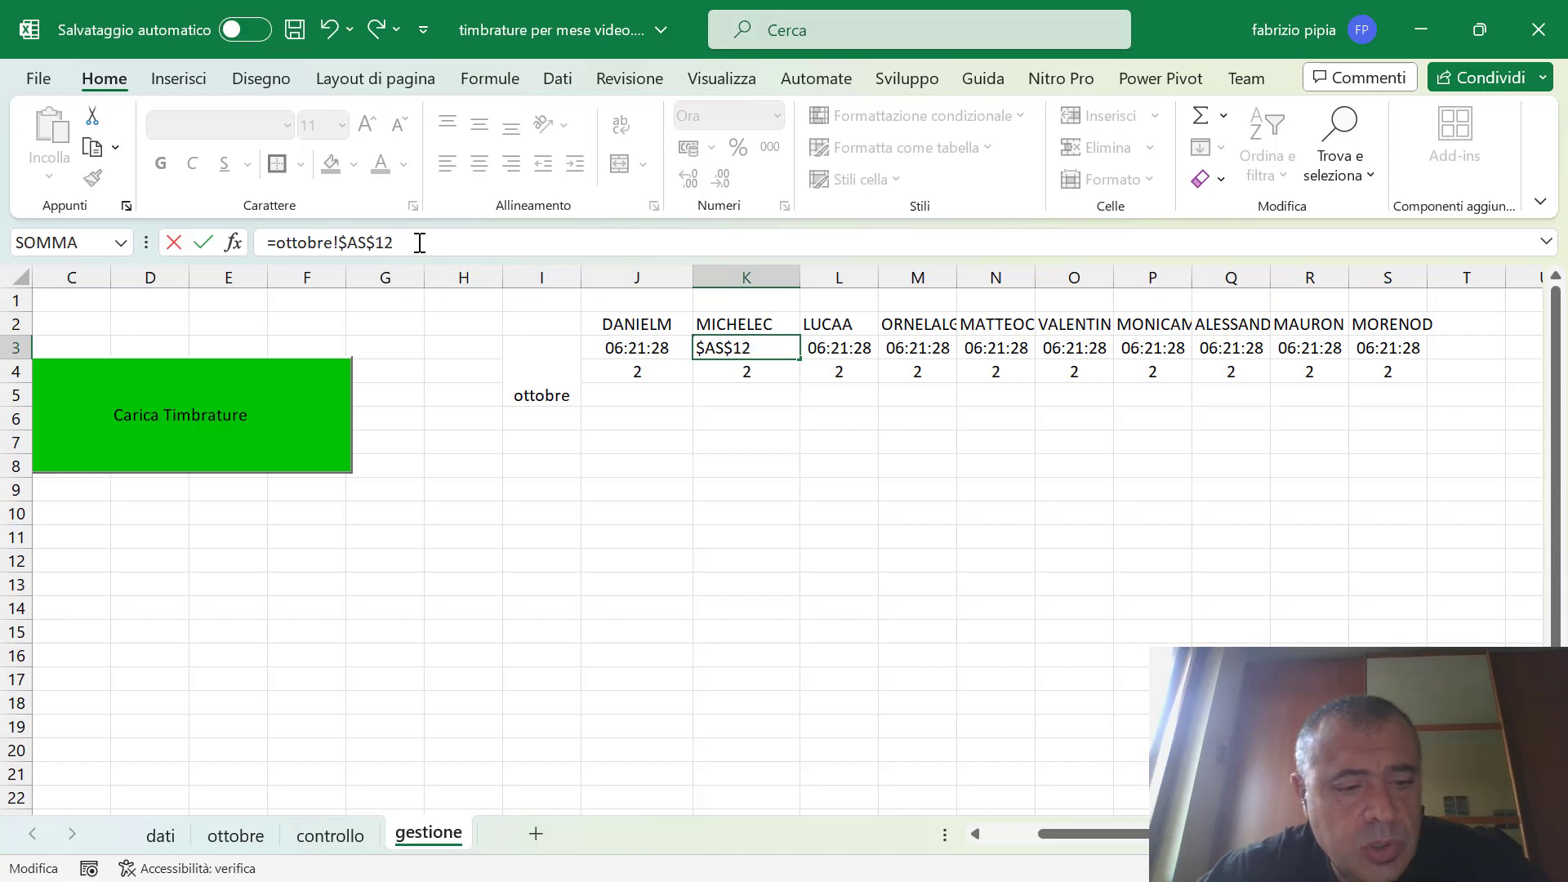
{"action": "key", "text": "Tab"}
{"action": "left_click", "coordinate": [419, 243]}
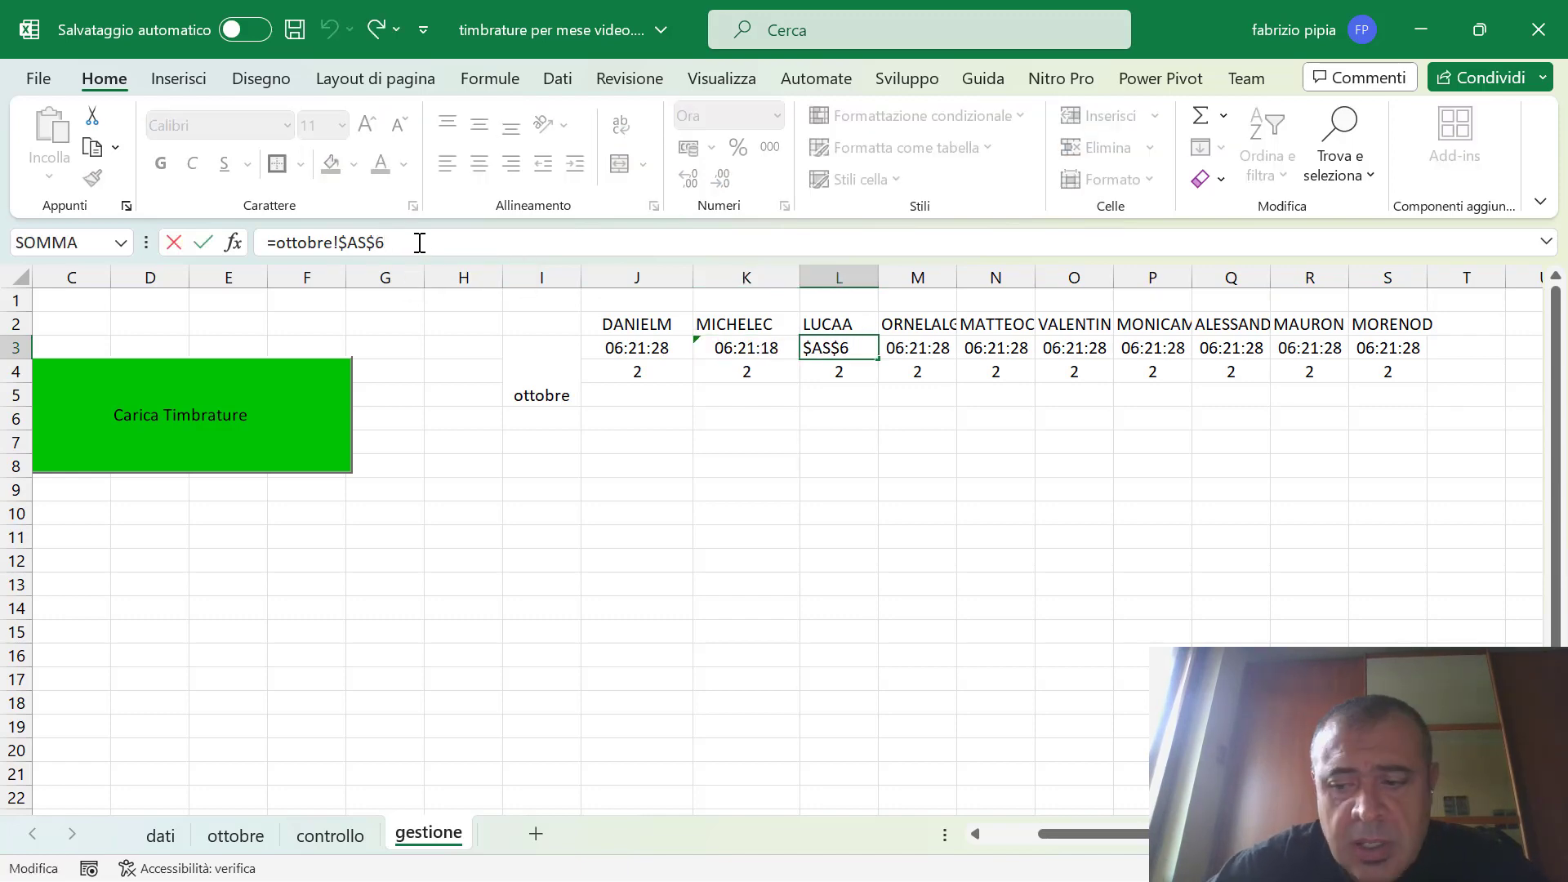
{"action": "key", "text": "BackSpace"}
{"action": "type", "text": "18"}
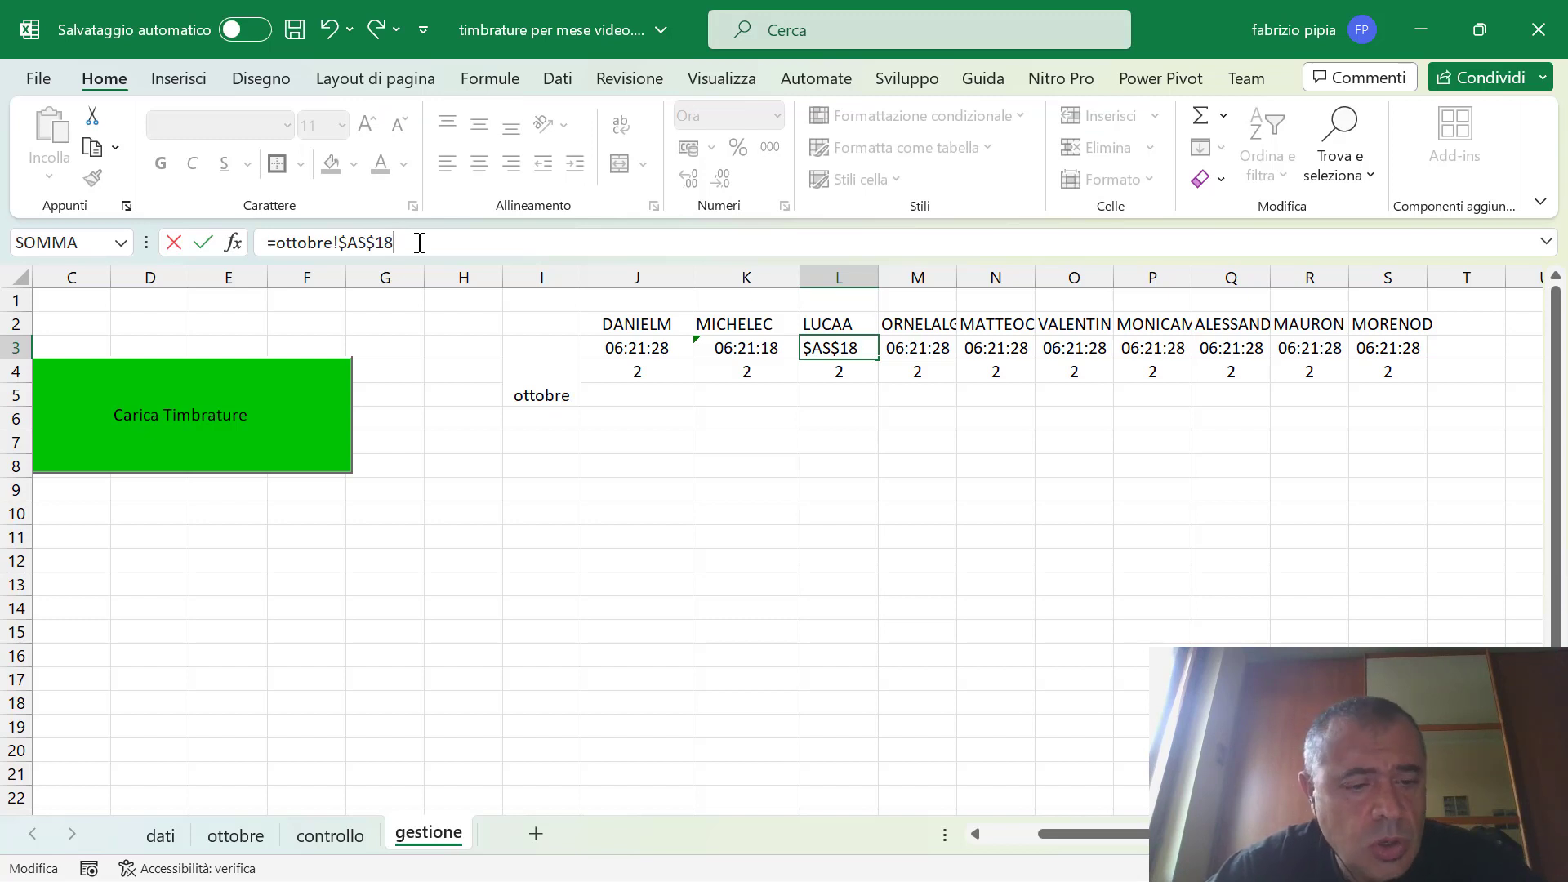
{"action": "key", "text": "Tab"}
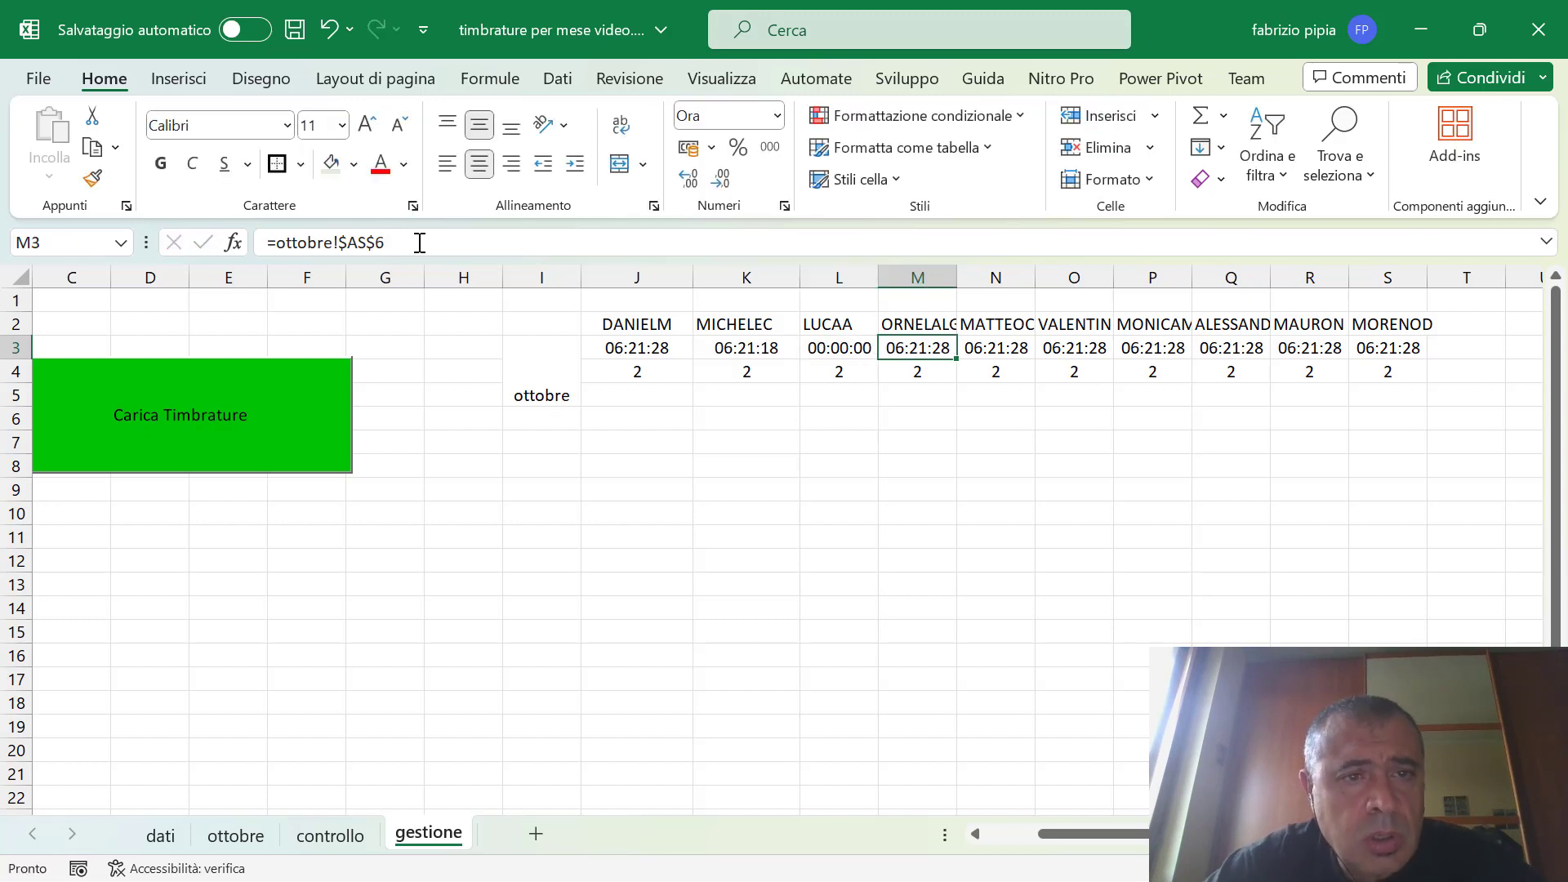
{"action": "left_click", "coordinate": [419, 243]}
{"action": "key", "text": "BackSpace"}
{"action": "type", "text": "24"}
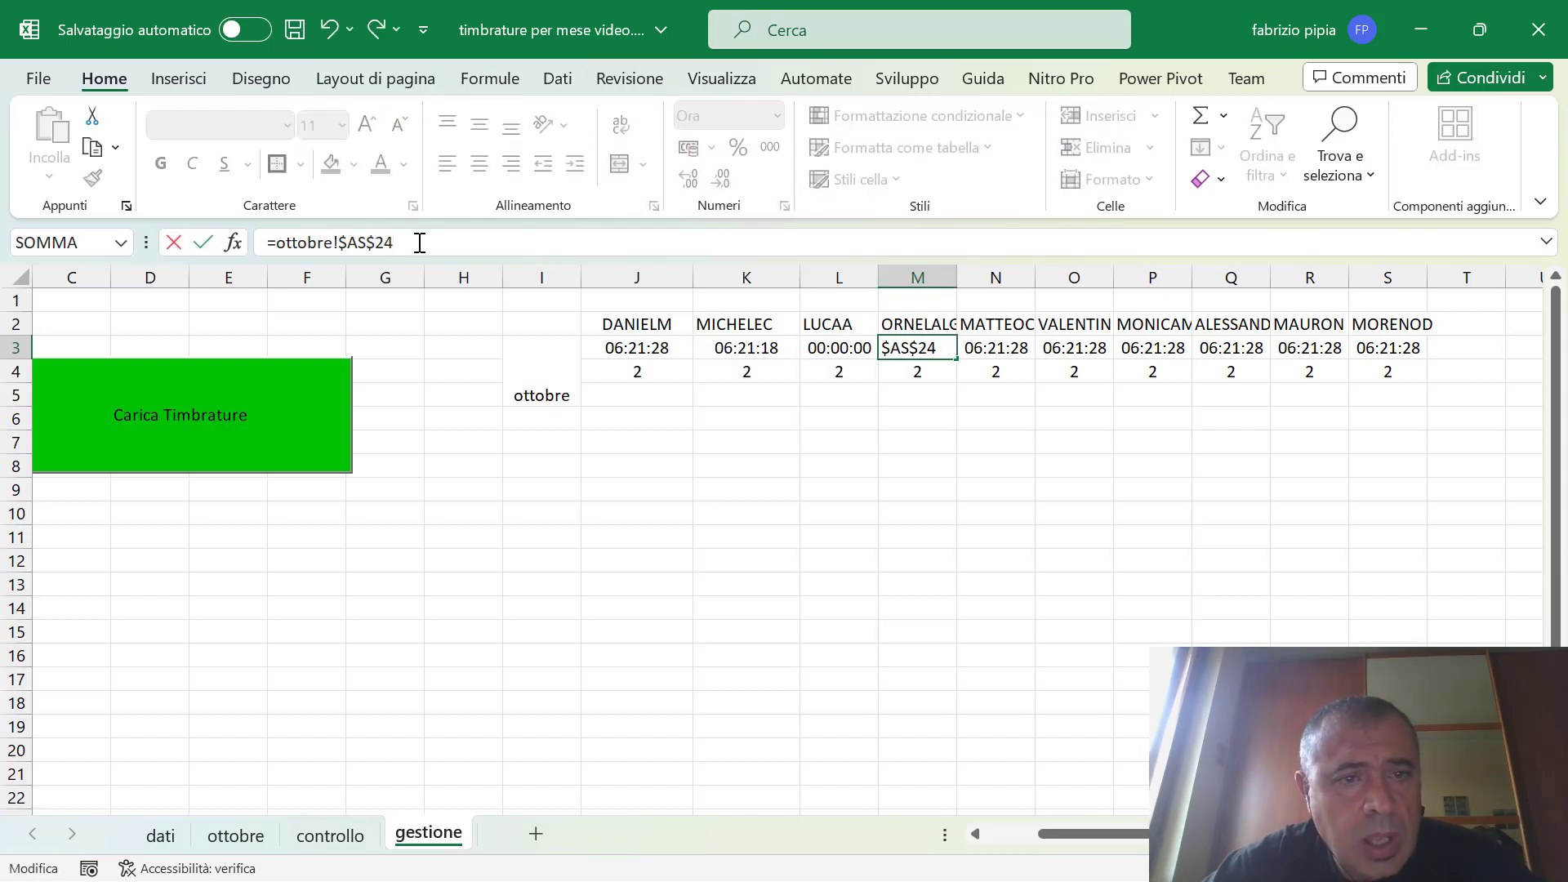
{"action": "key", "text": "Tab"}
{"action": "left_click", "coordinate": [419, 242]}
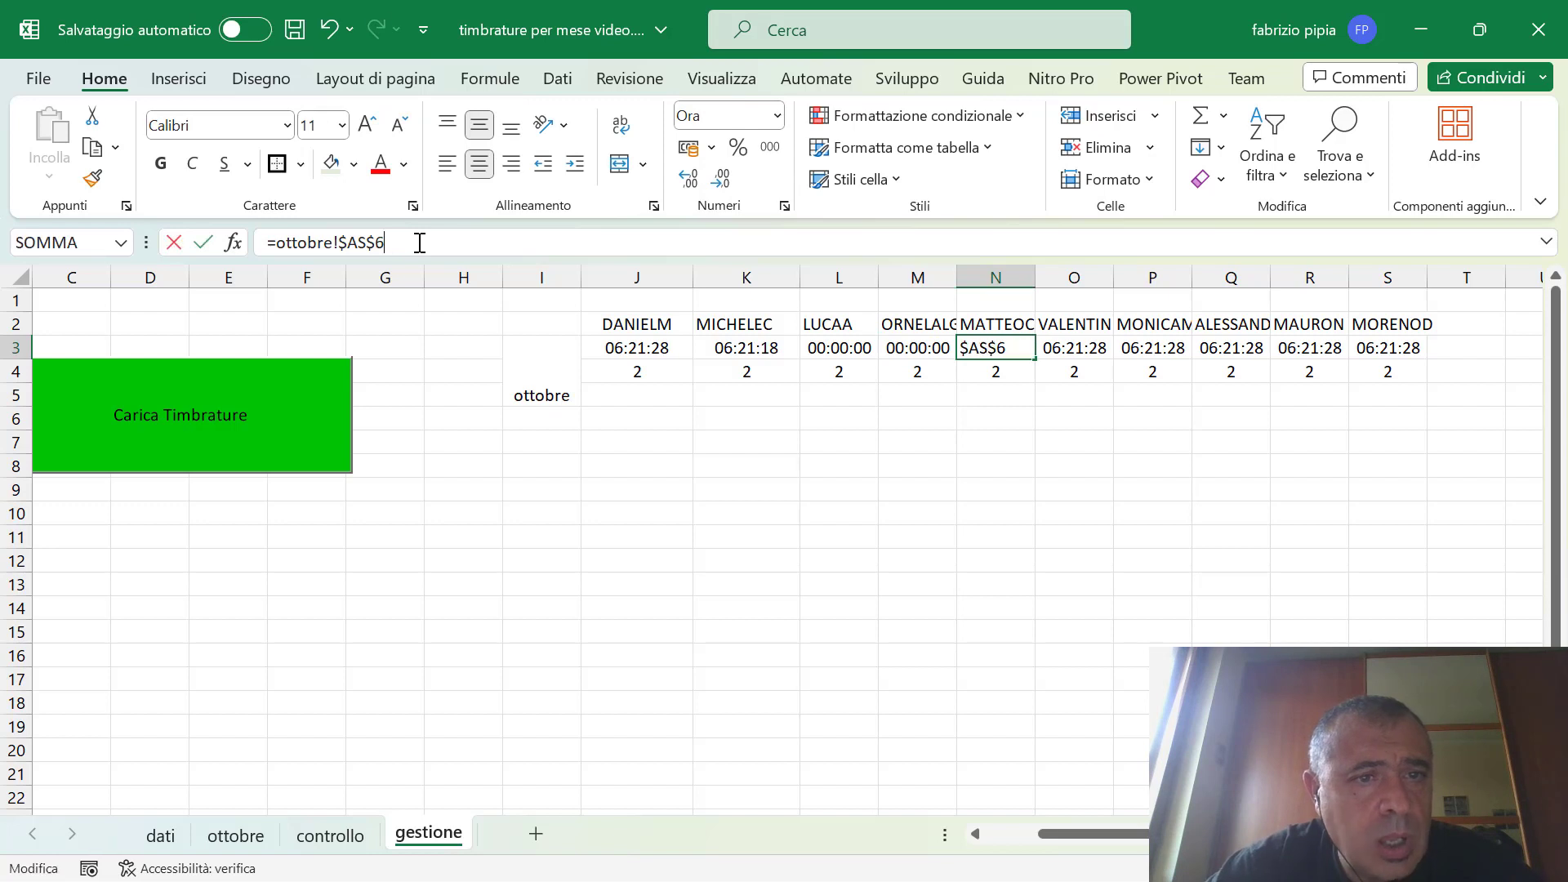
{"action": "key", "text": "BackSpace"}
{"action": "type", "text": "2"}
{"action": "key", "text": "Tab"}
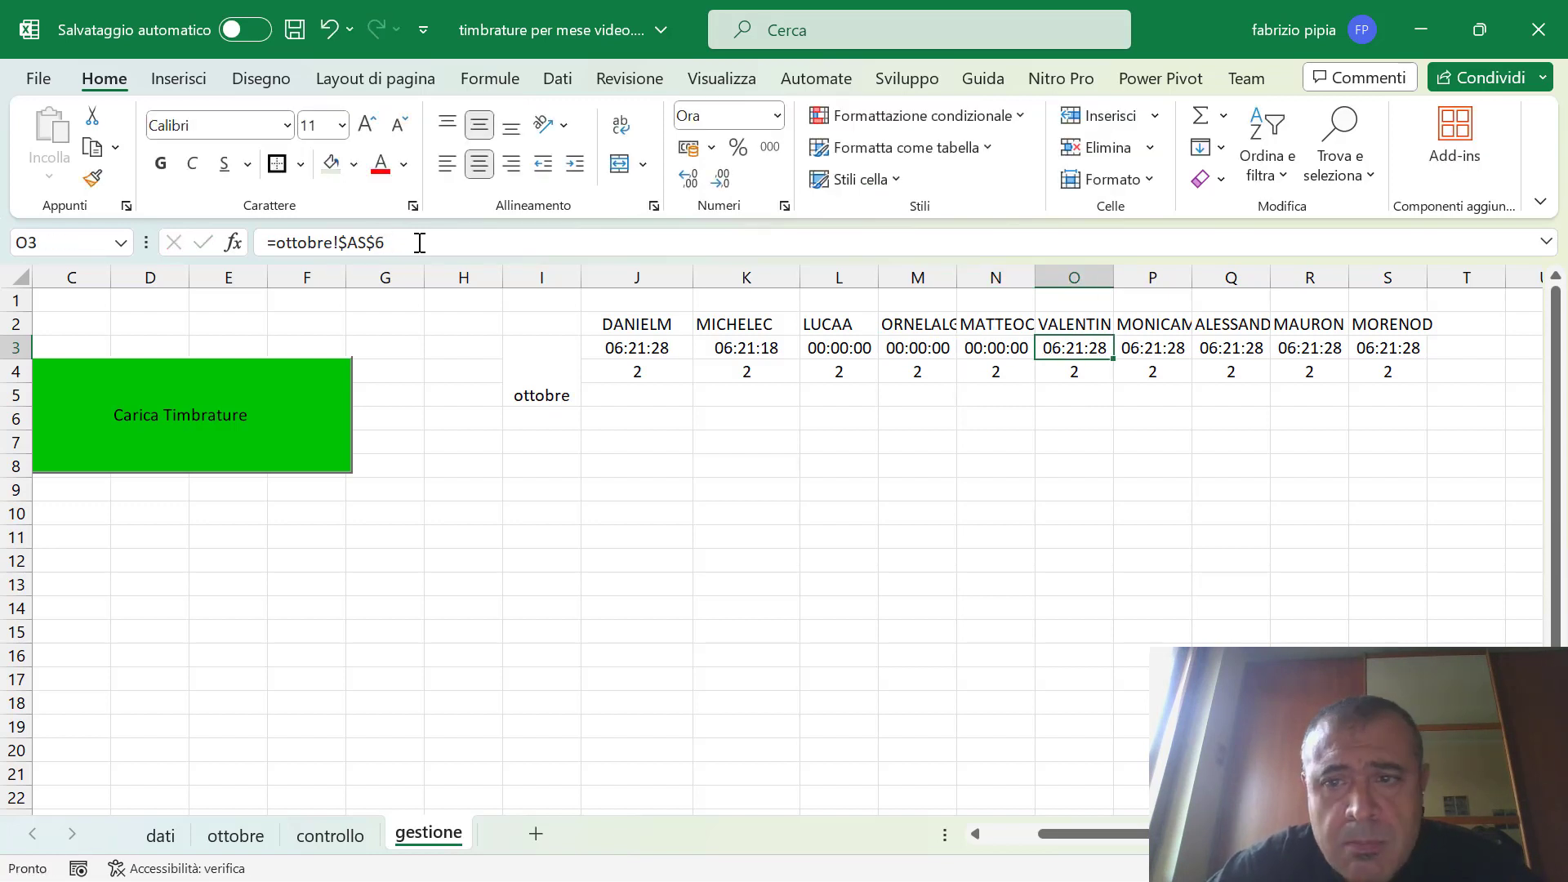
Repoint O3 through S3 to their own ottobre column AS totals, starting at AS36
{"action": "left_click", "coordinate": [419, 242]}
{"action": "key", "text": "BackSpace"}
{"action": "type", "text": "3"}
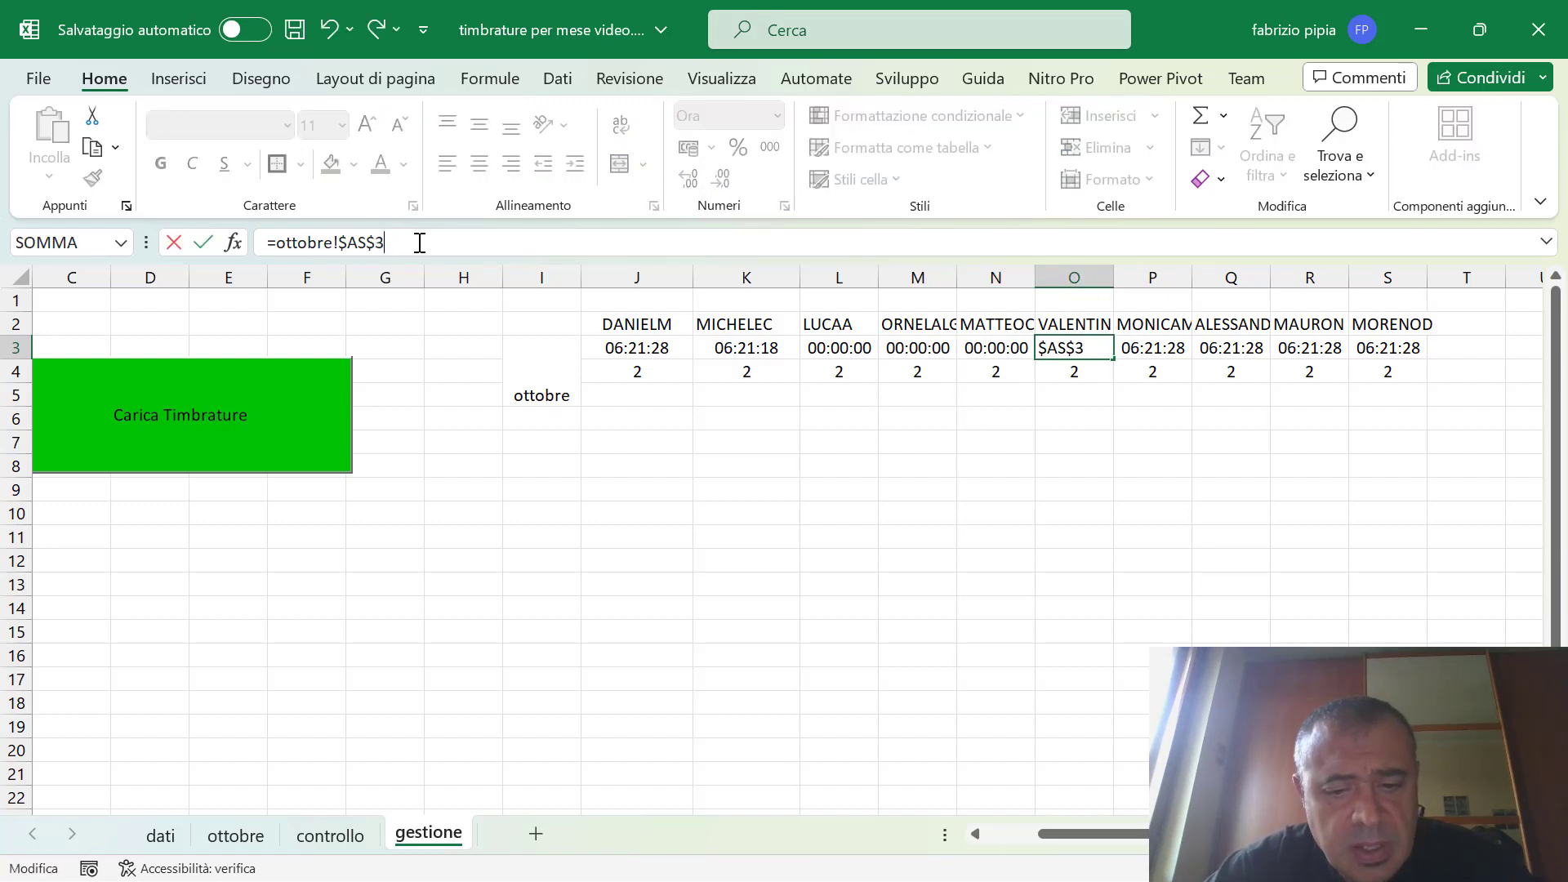
{"action": "key", "text": "Tab"}
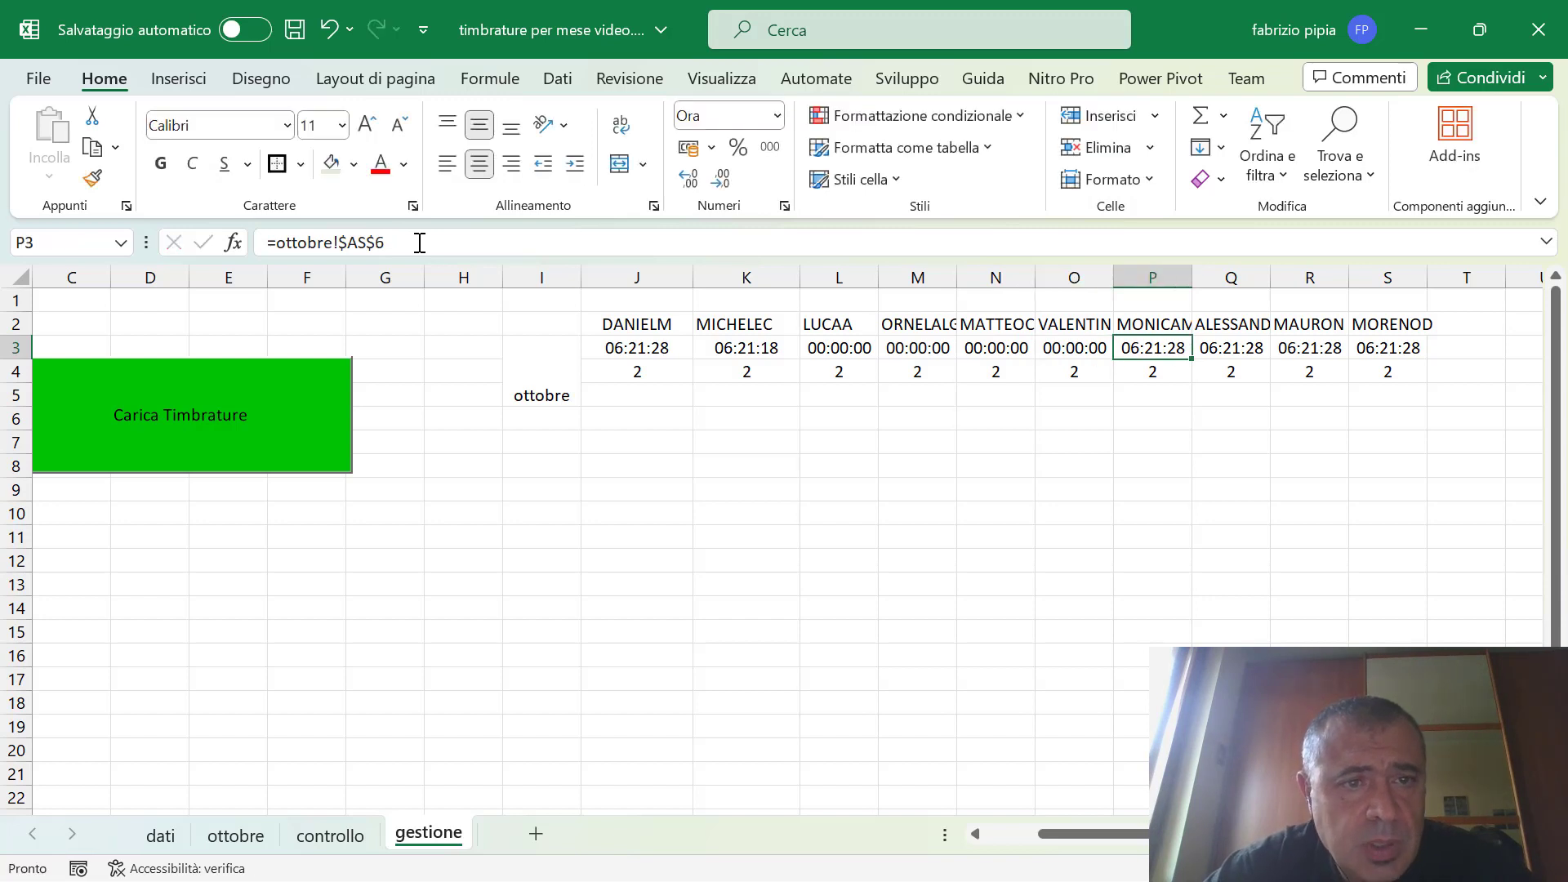
{"action": "left_click", "coordinate": [419, 243]}
{"action": "key", "text": "BackSpace"}
{"action": "type", "text": "6"}
{"action": "key", "text": "Tab"}
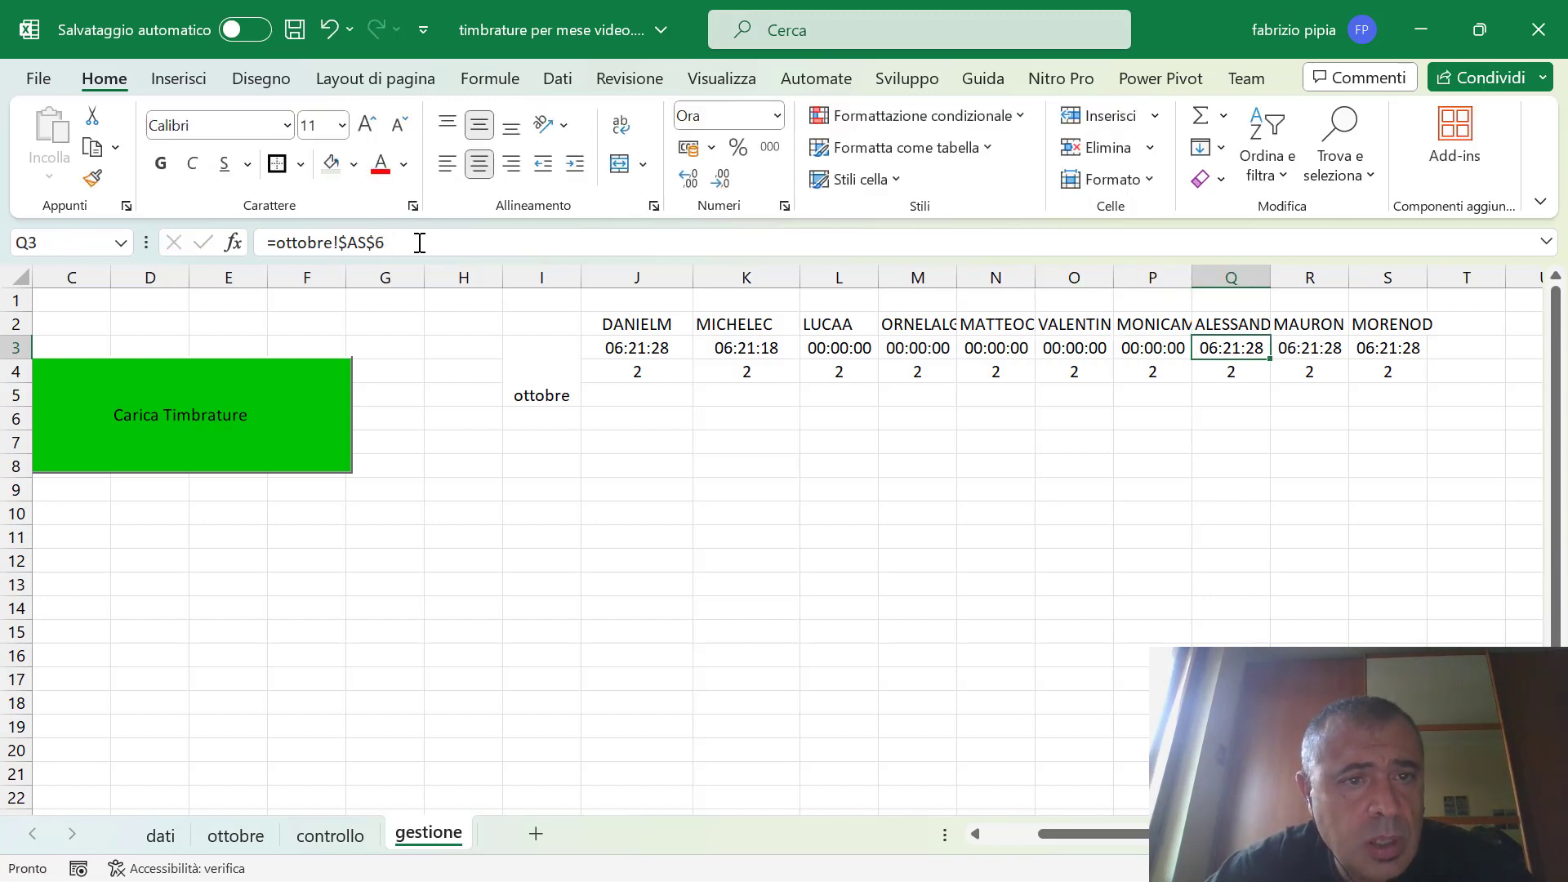
{"action": "left_click", "coordinate": [419, 242]}
{"action": "key", "text": "BackSpace"}
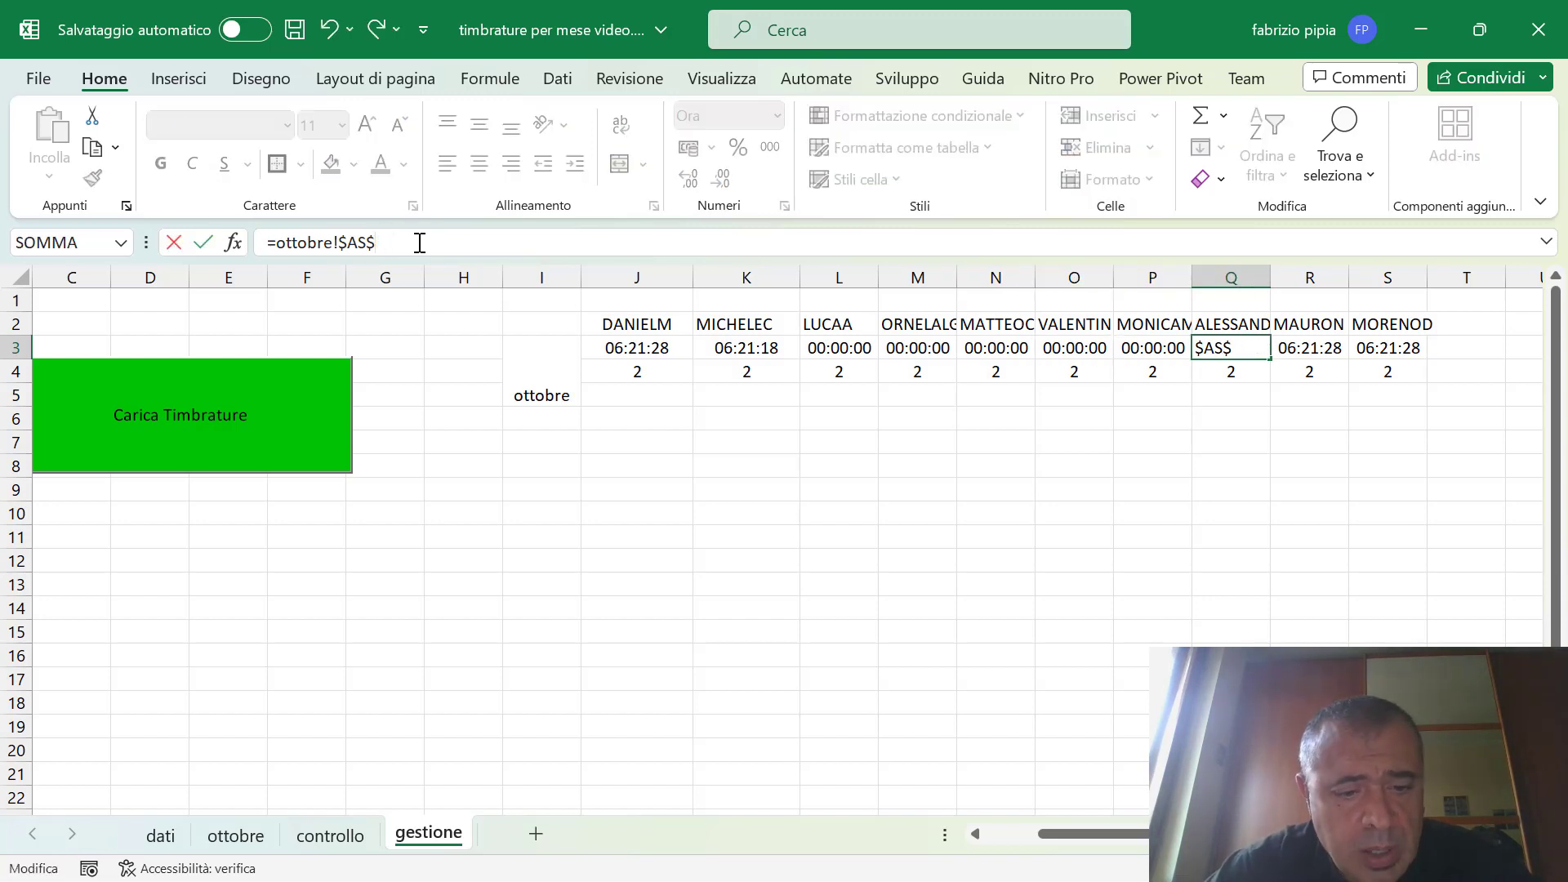
{"action": "key", "text": "BackSpace"}
{"action": "type", "text": "6"}
{"action": "key", "text": "Tab"}
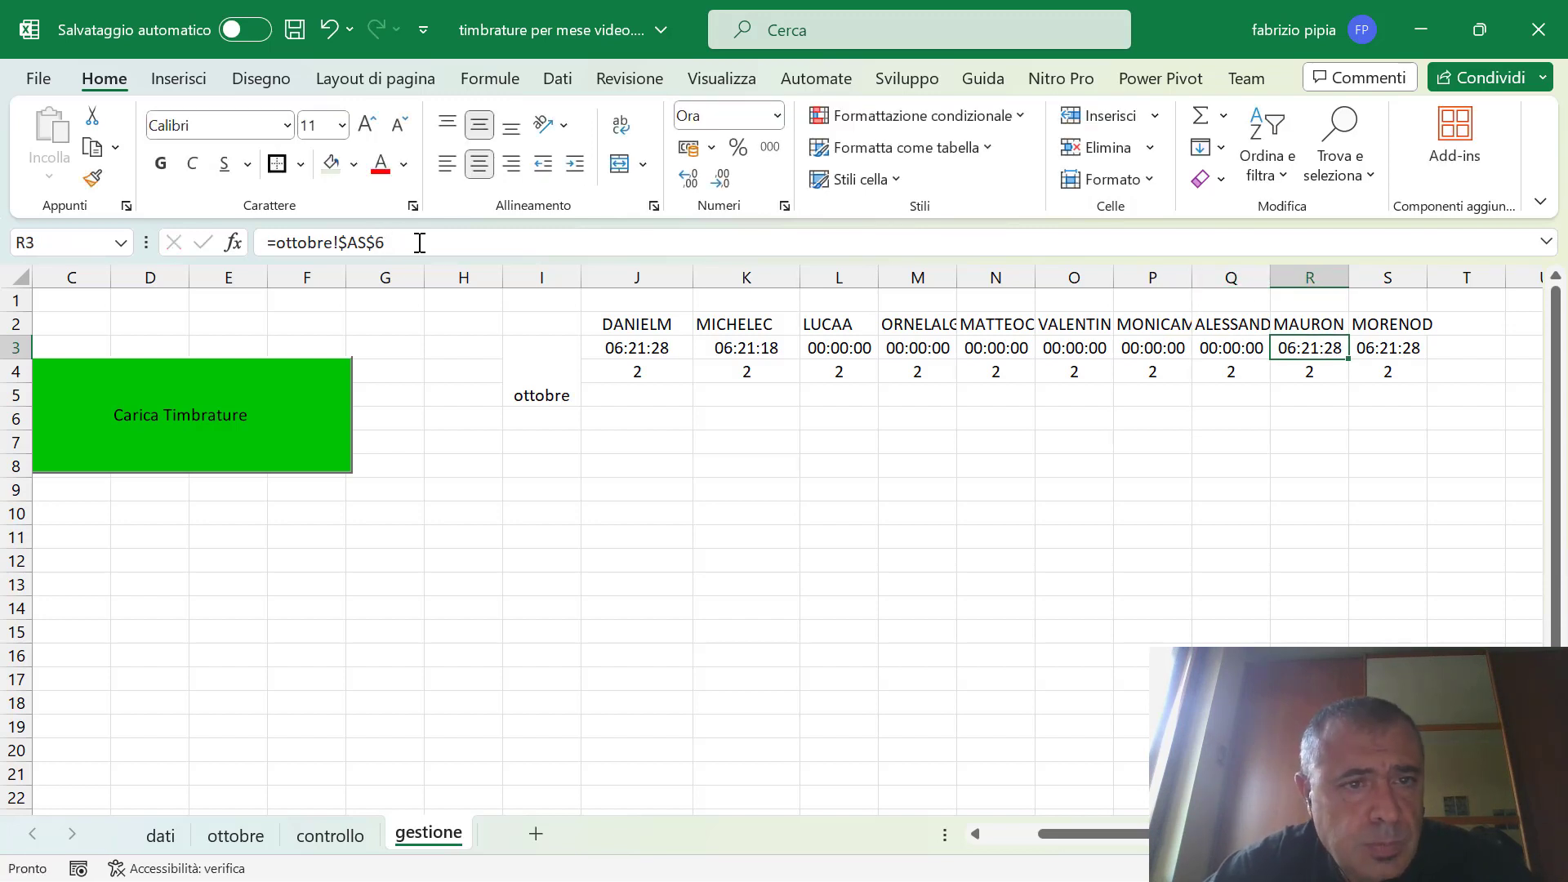
{"action": "left_click", "coordinate": [419, 242]}
{"action": "key", "text": "BackSpace"}
{"action": "type", "text": "54"}
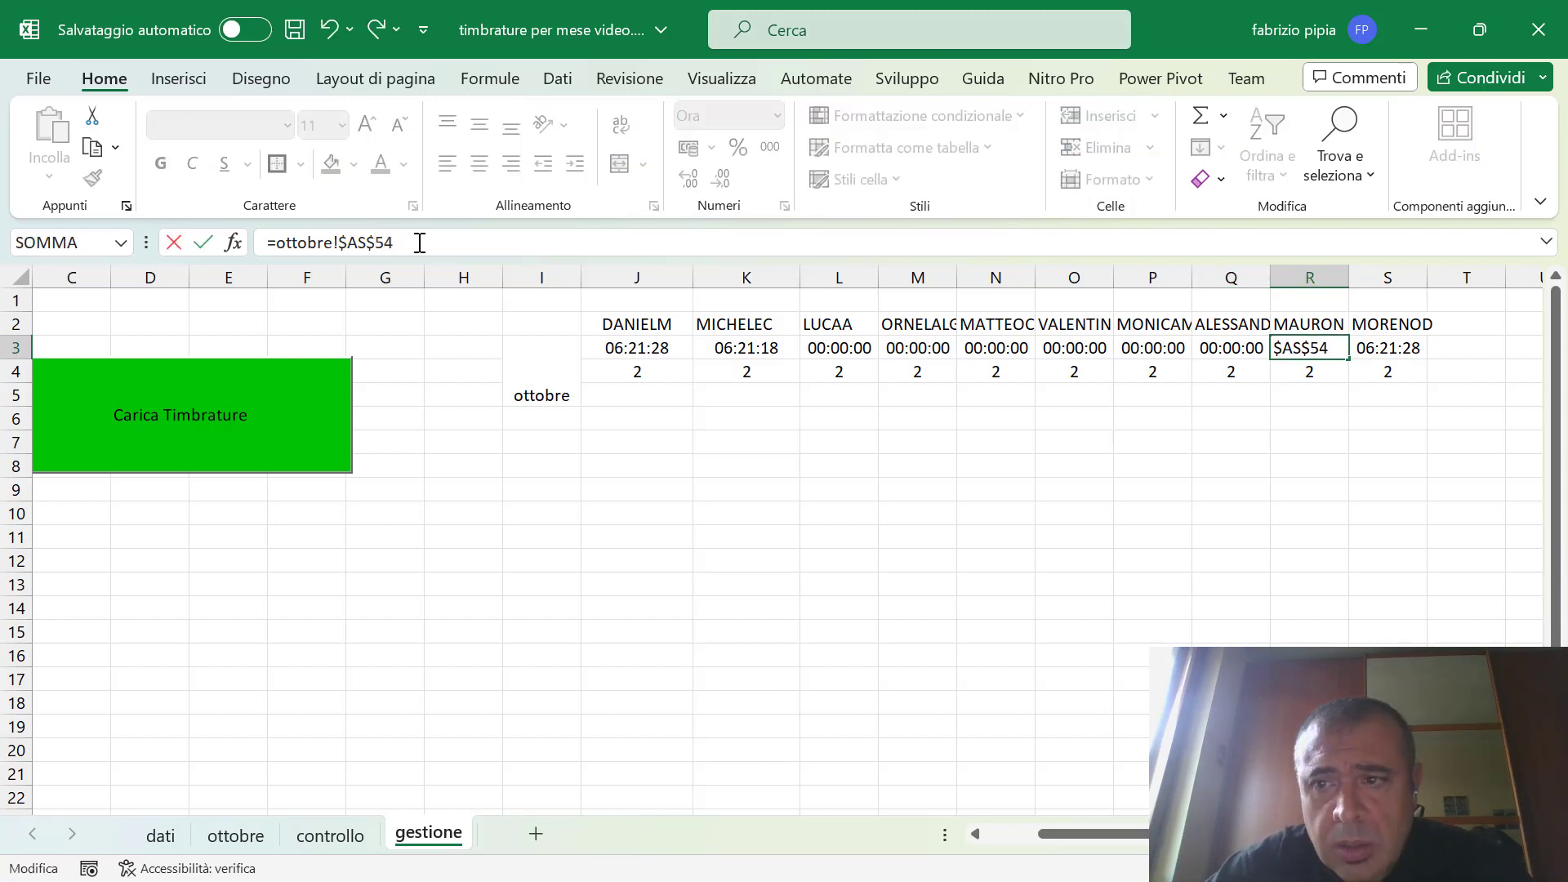
{"action": "key", "text": "Tab"}
{"action": "left_click", "coordinate": [419, 243]}
{"action": "key", "text": "BackSpace"}
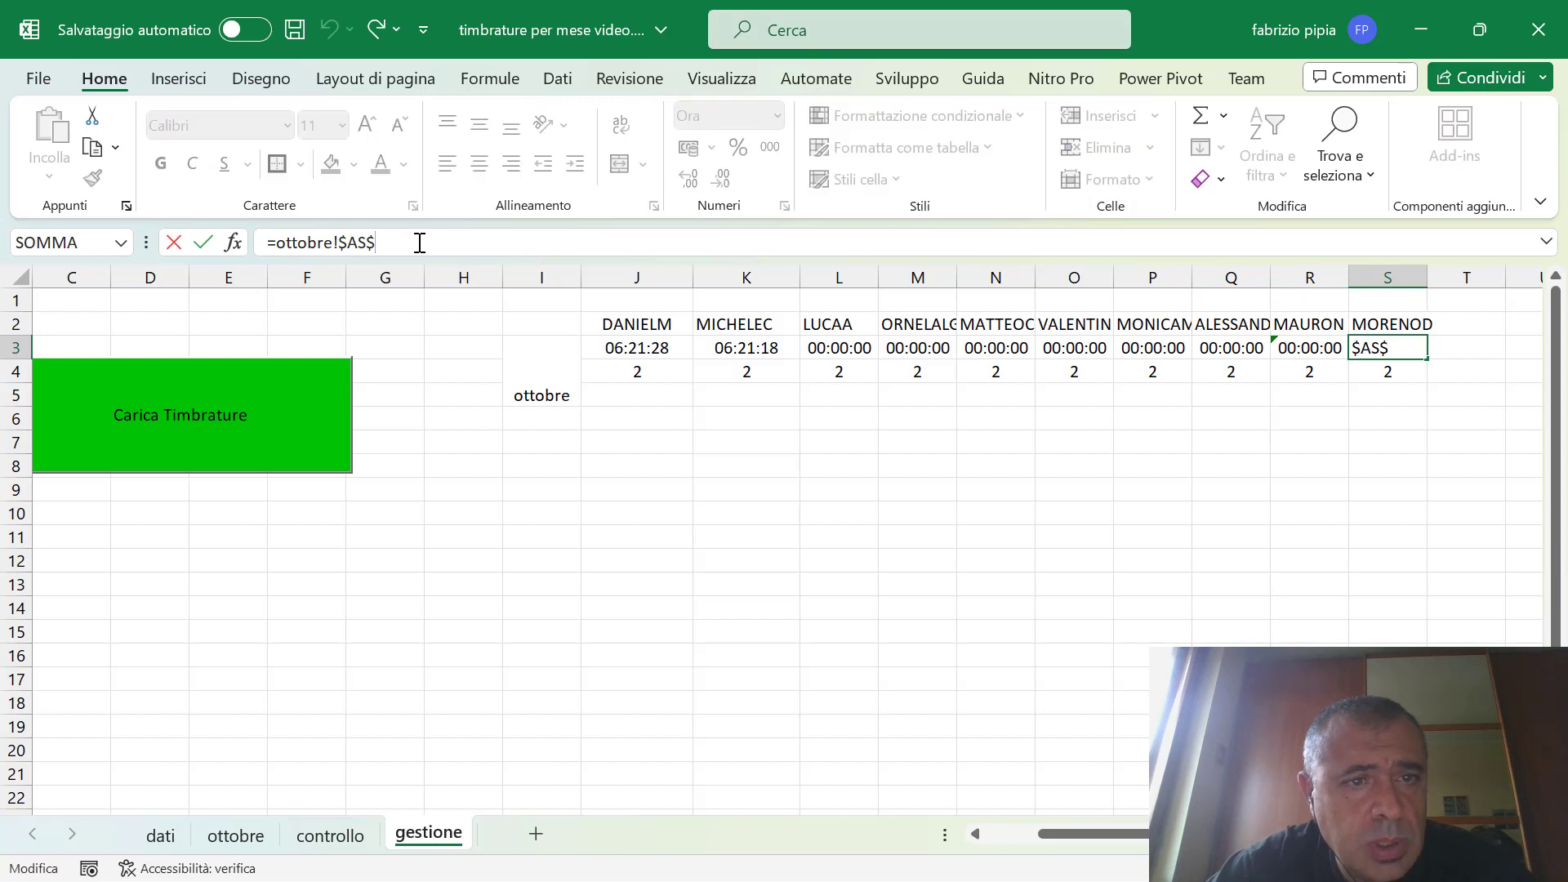
{"action": "key", "text": "Return"}
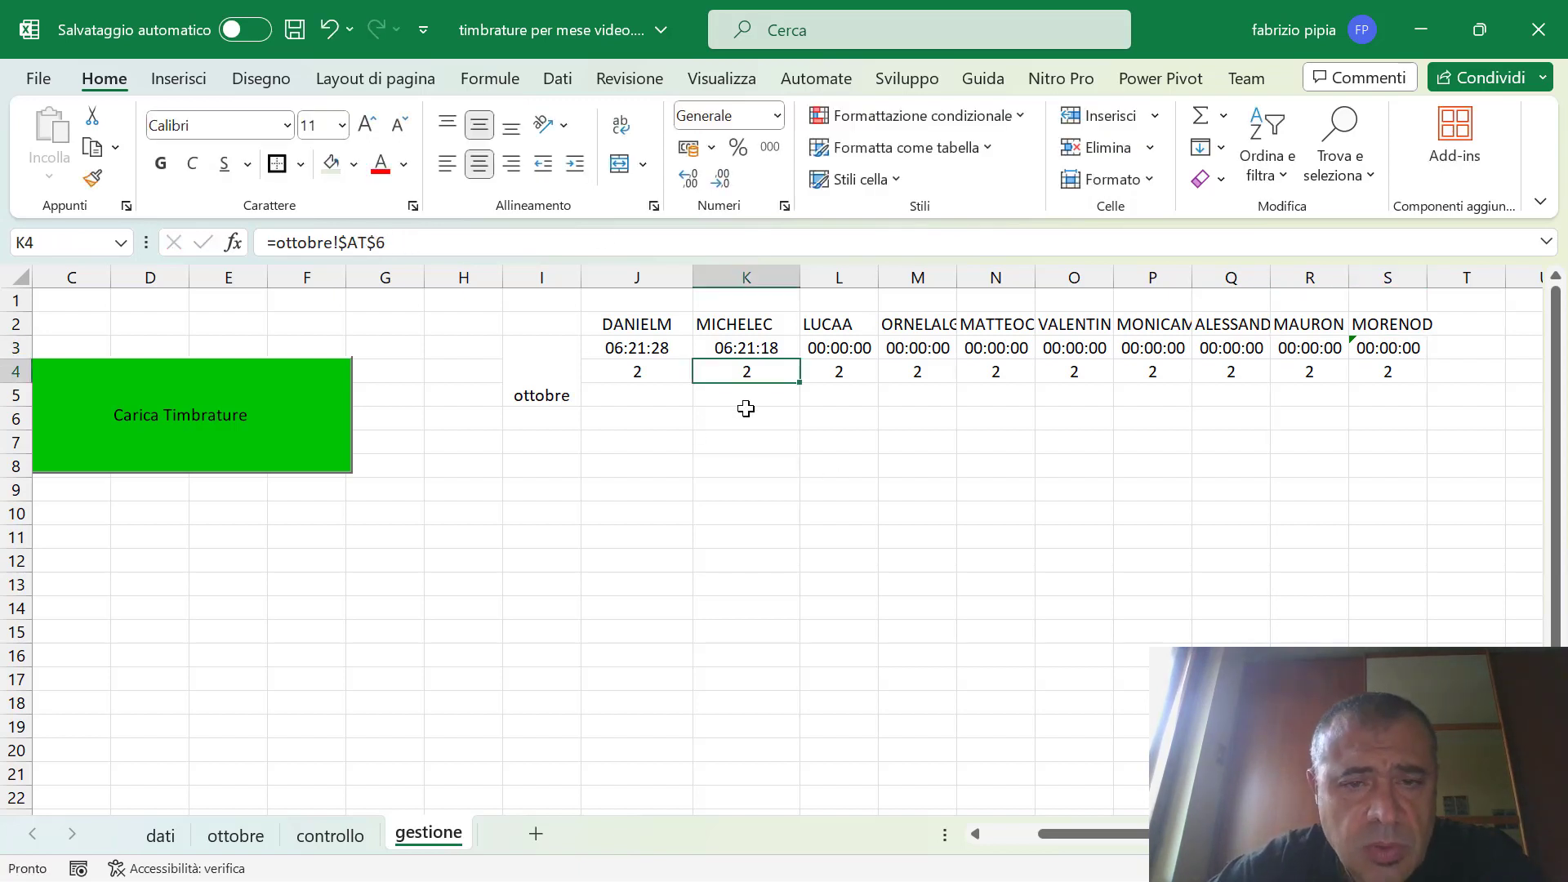
Repoint K4, L4 and M4 to their employees' ottobre column AT rows, M4 to row 24
{"action": "left_click", "coordinate": [636, 373]}
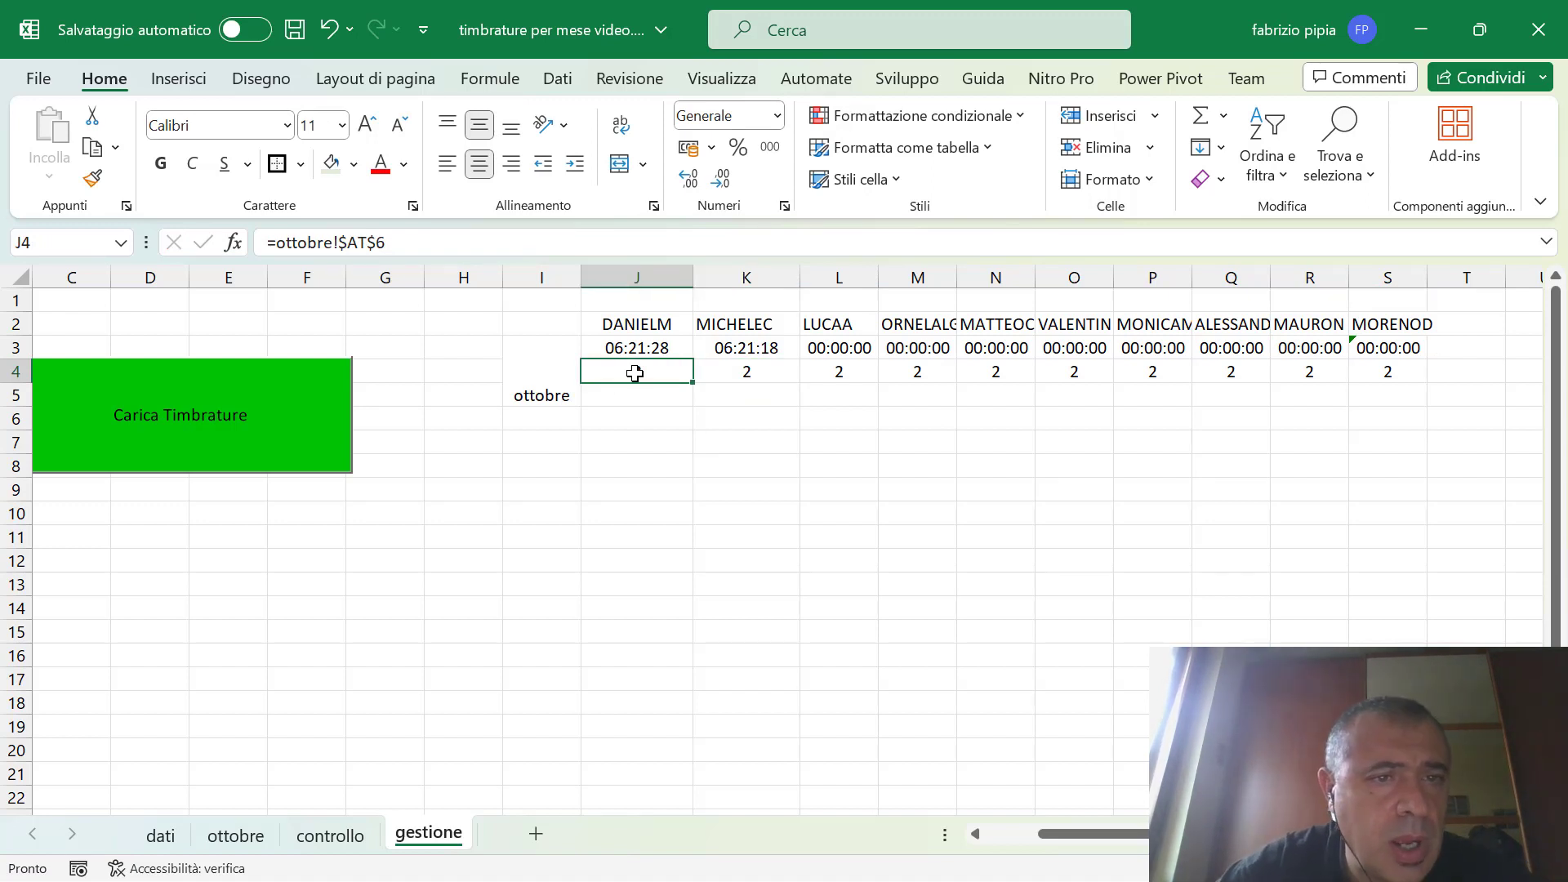
{"action": "key", "text": "Right"}
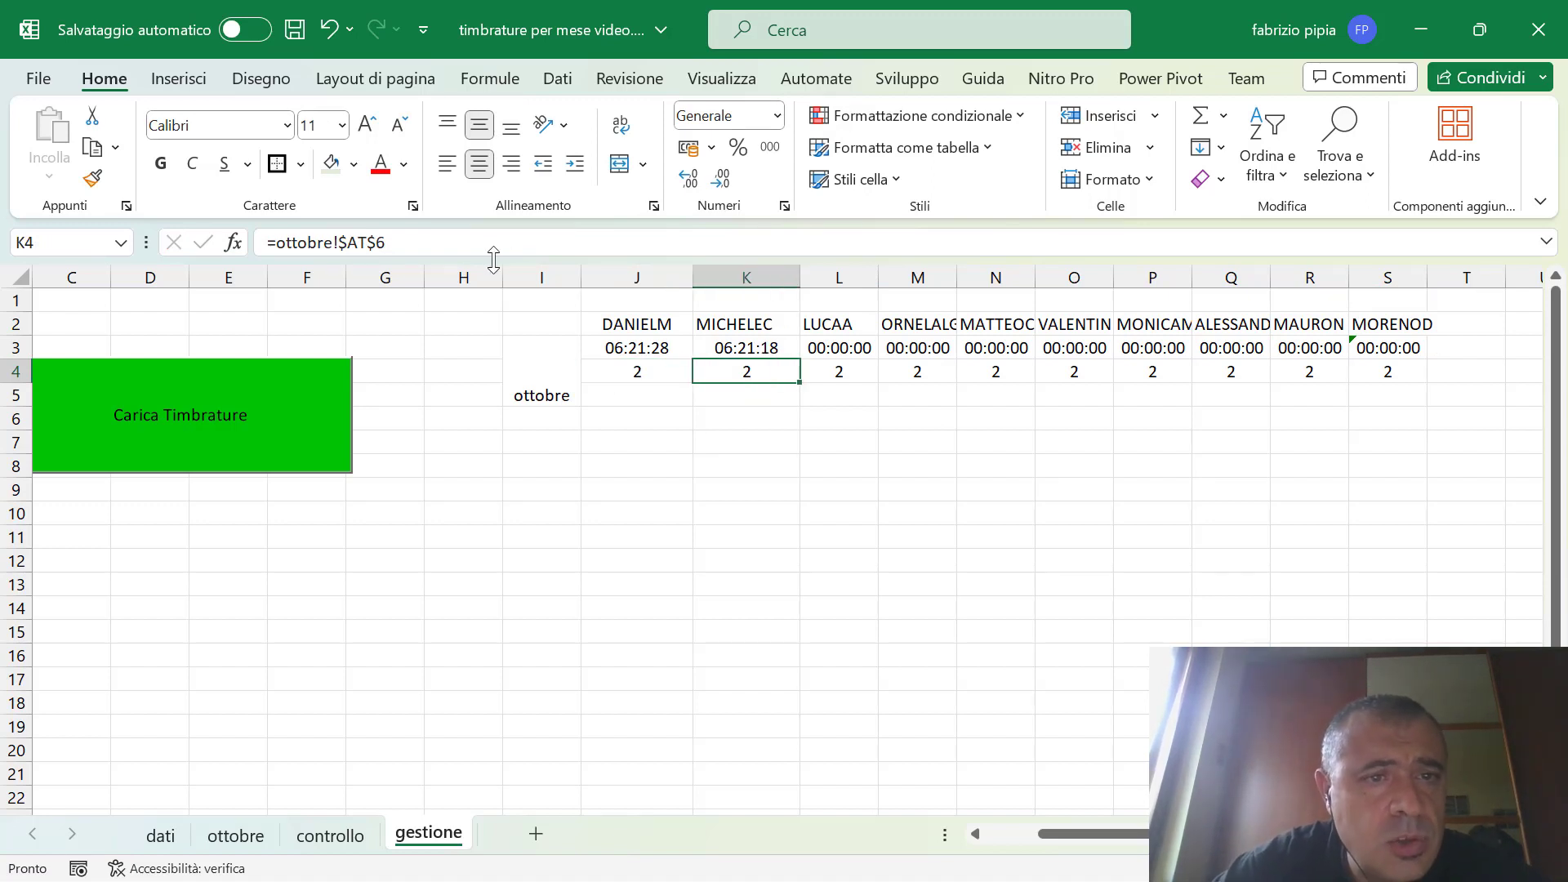
{"action": "left_click", "coordinate": [472, 241]}
{"action": "key", "text": "BackSpace"}
{"action": "type", "text": "16"}
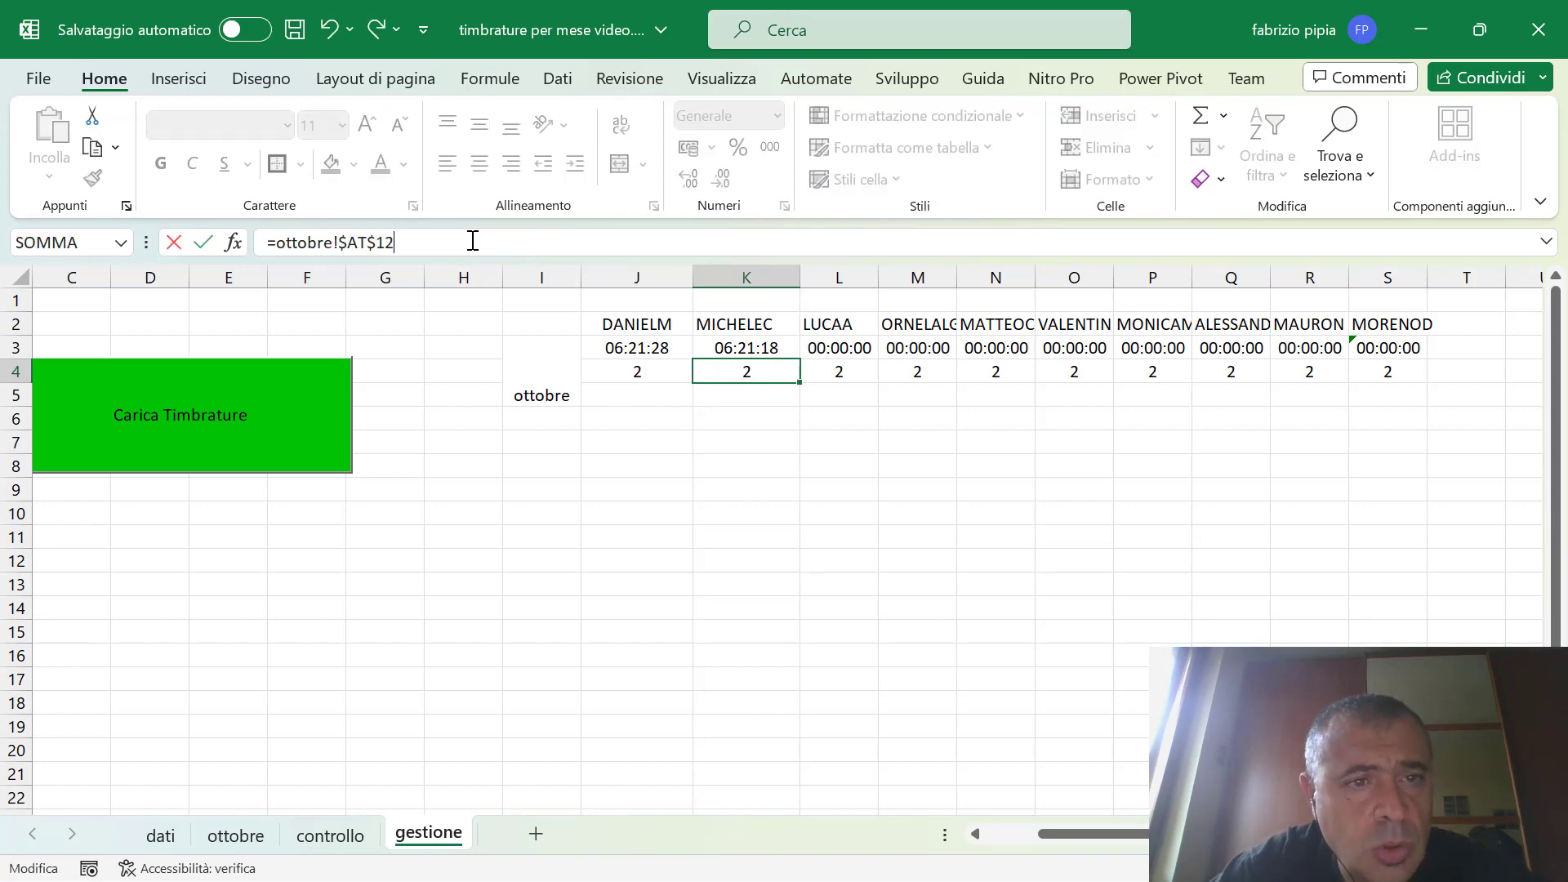
{"action": "key", "text": "Tab"}
{"action": "left_click", "coordinate": [472, 241]}
{"action": "key", "text": "BackSpace"}
{"action": "type", "text": "1"}
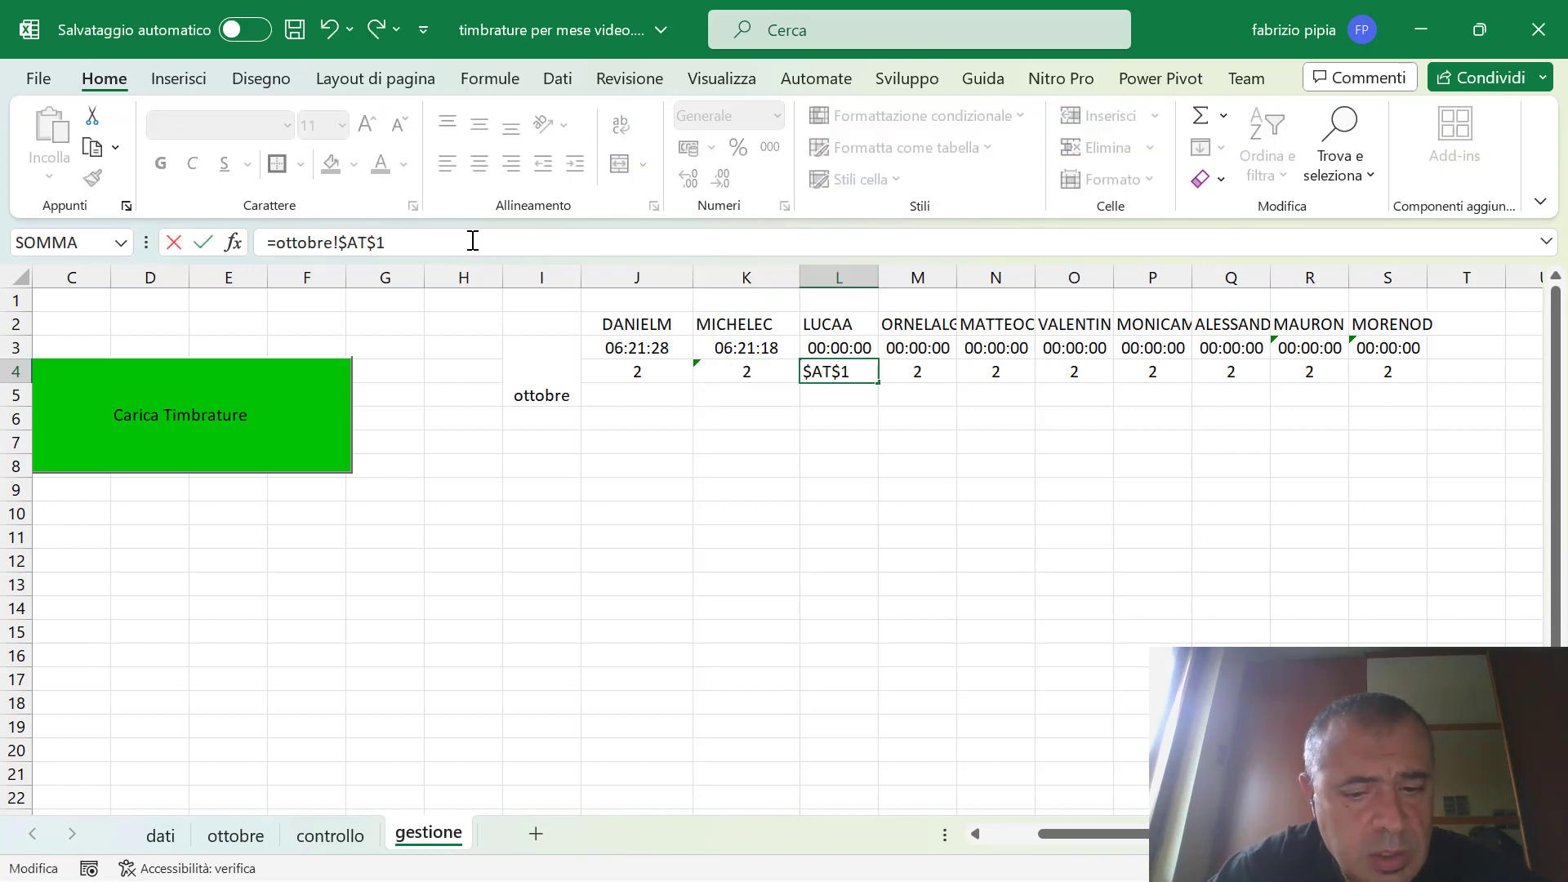
{"action": "key", "text": "Tab"}
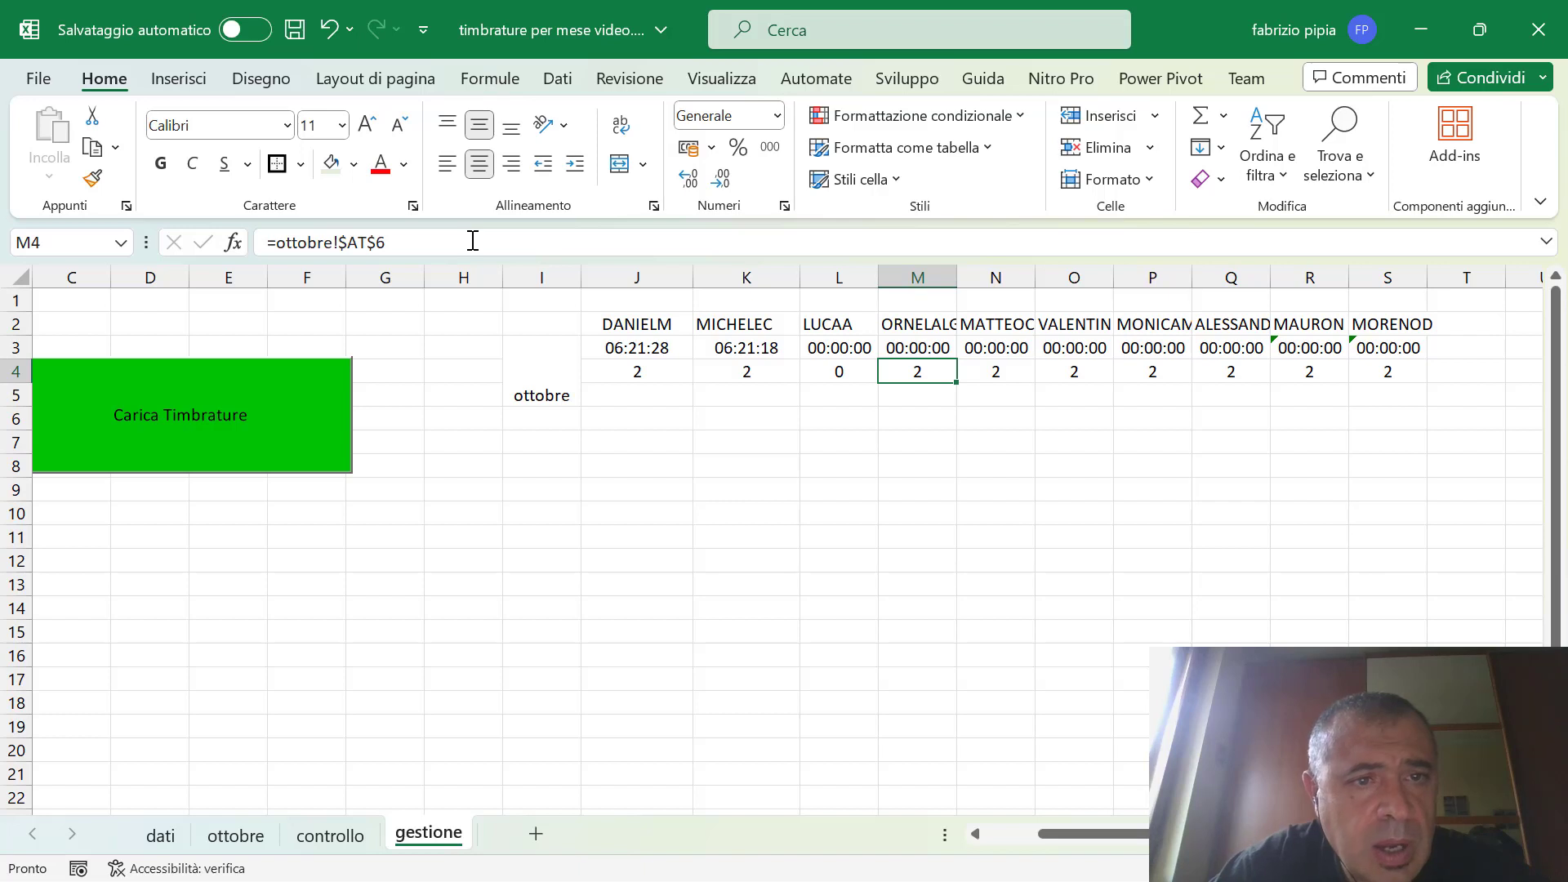
{"action": "left_click", "coordinate": [472, 241]}
{"action": "key", "text": "BackSpace"}
{"action": "type", "text": "24"}
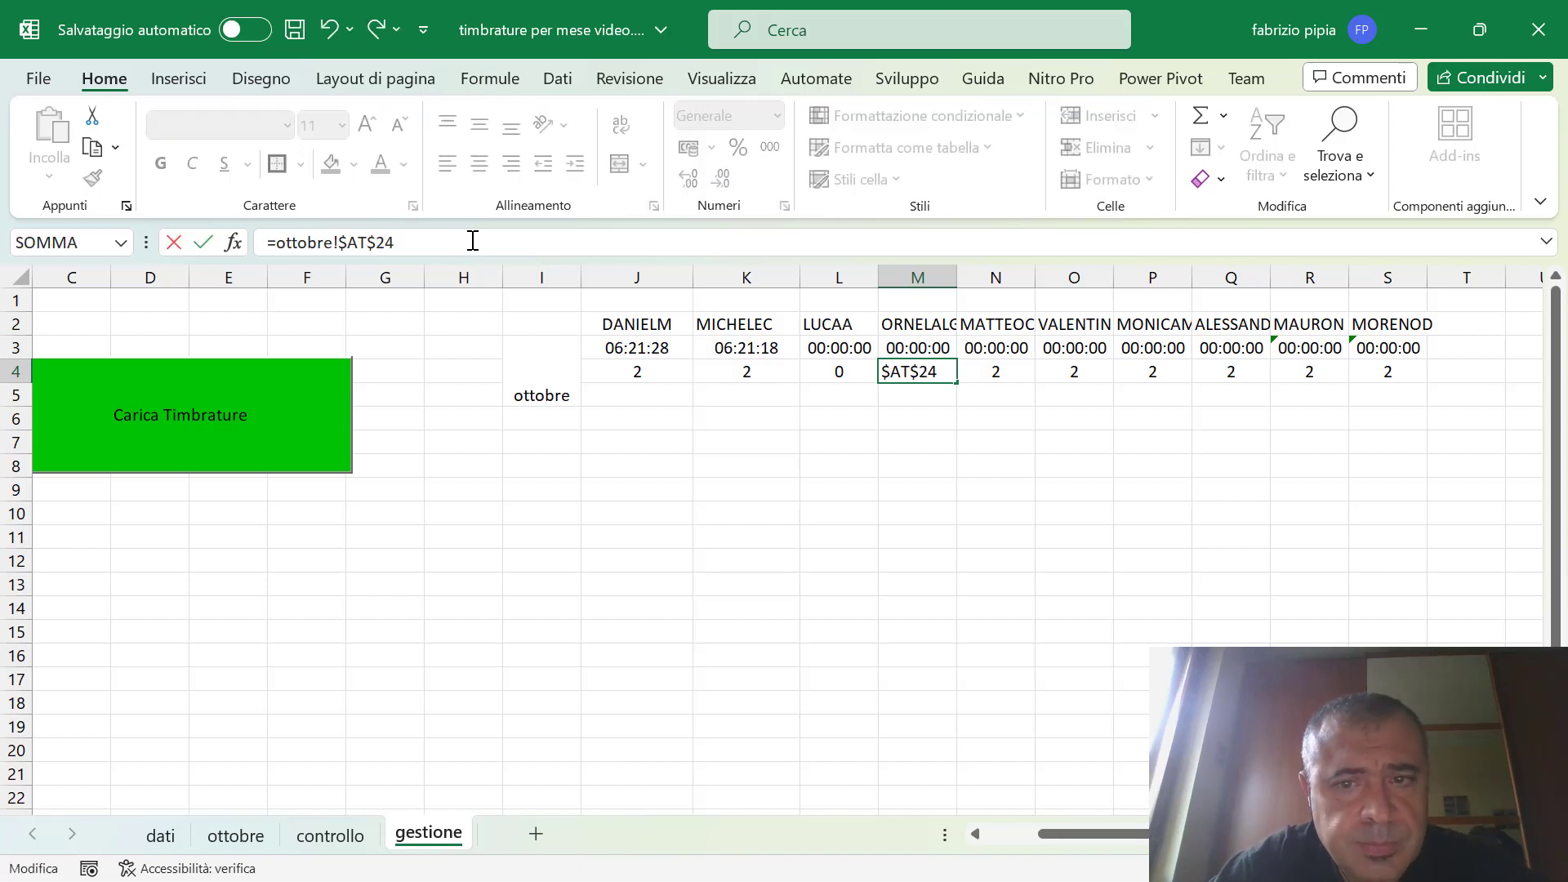
{"action": "key", "text": "Tab"}
Repoint N4 through S4 to their ottobre AT rows, including P4 row 42 and S4 row 60
{"action": "left_click", "coordinate": [472, 241]}
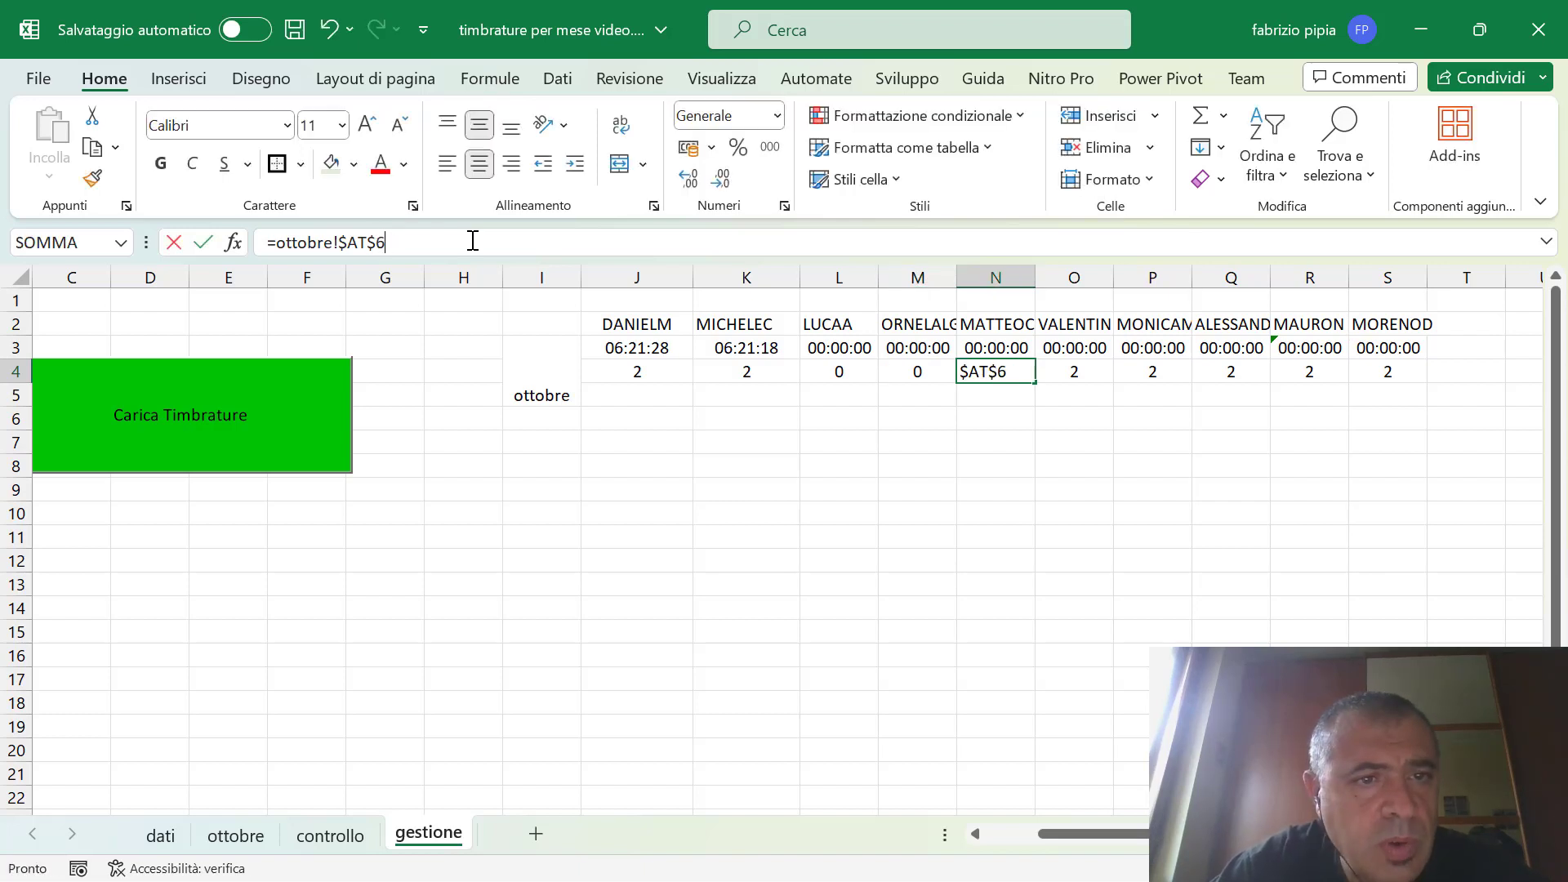
{"action": "key", "text": "BackSpace"}
{"action": "key", "text": "Tab"}
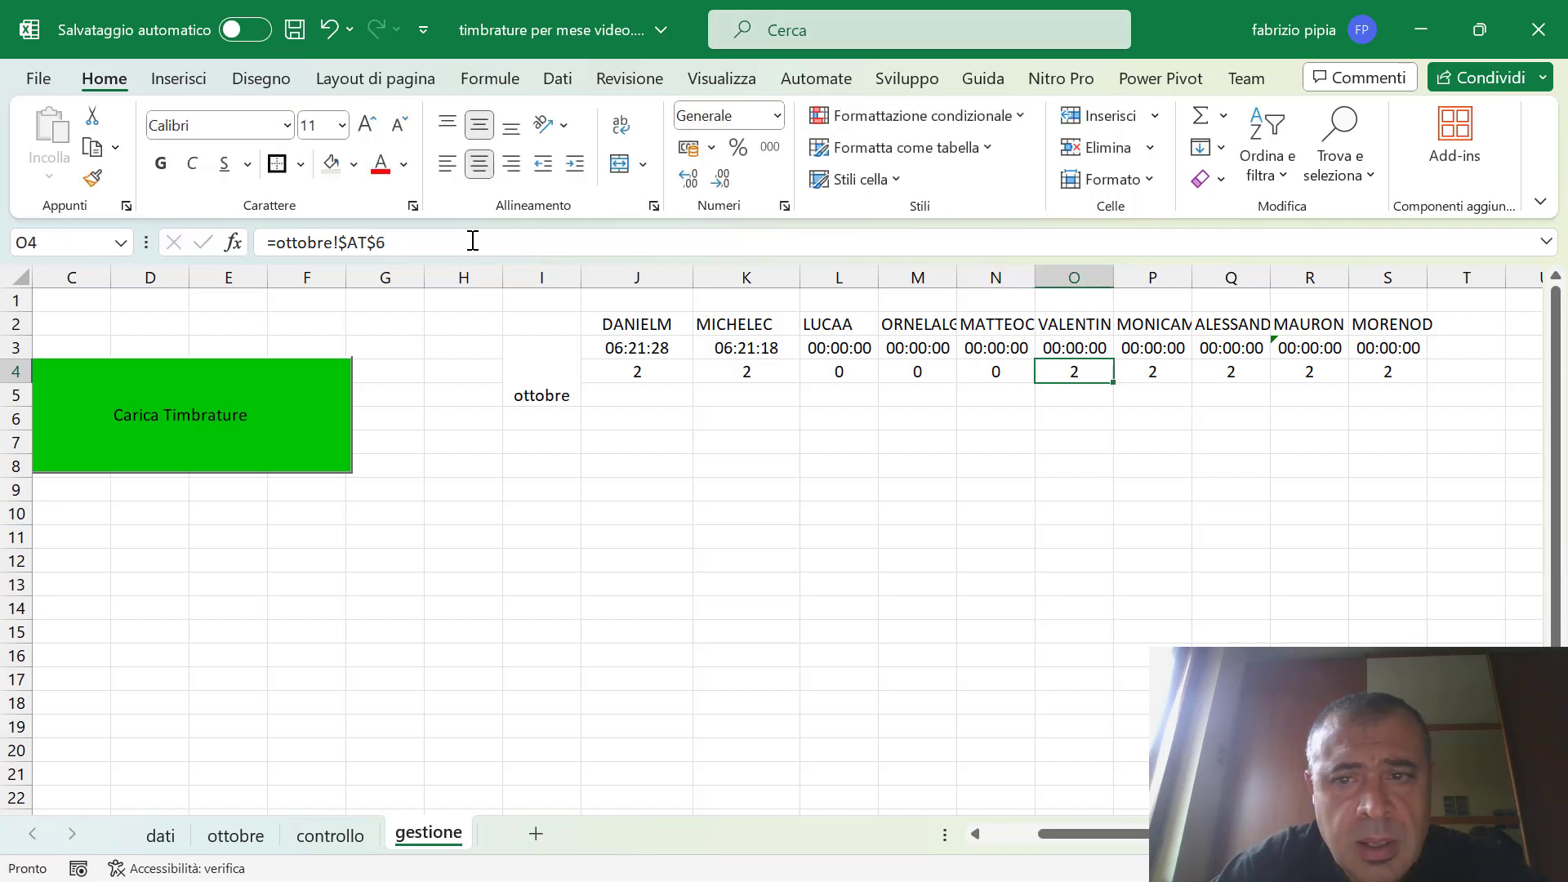
{"action": "left_click", "coordinate": [472, 241]}
{"action": "key", "text": "BackSpace"}
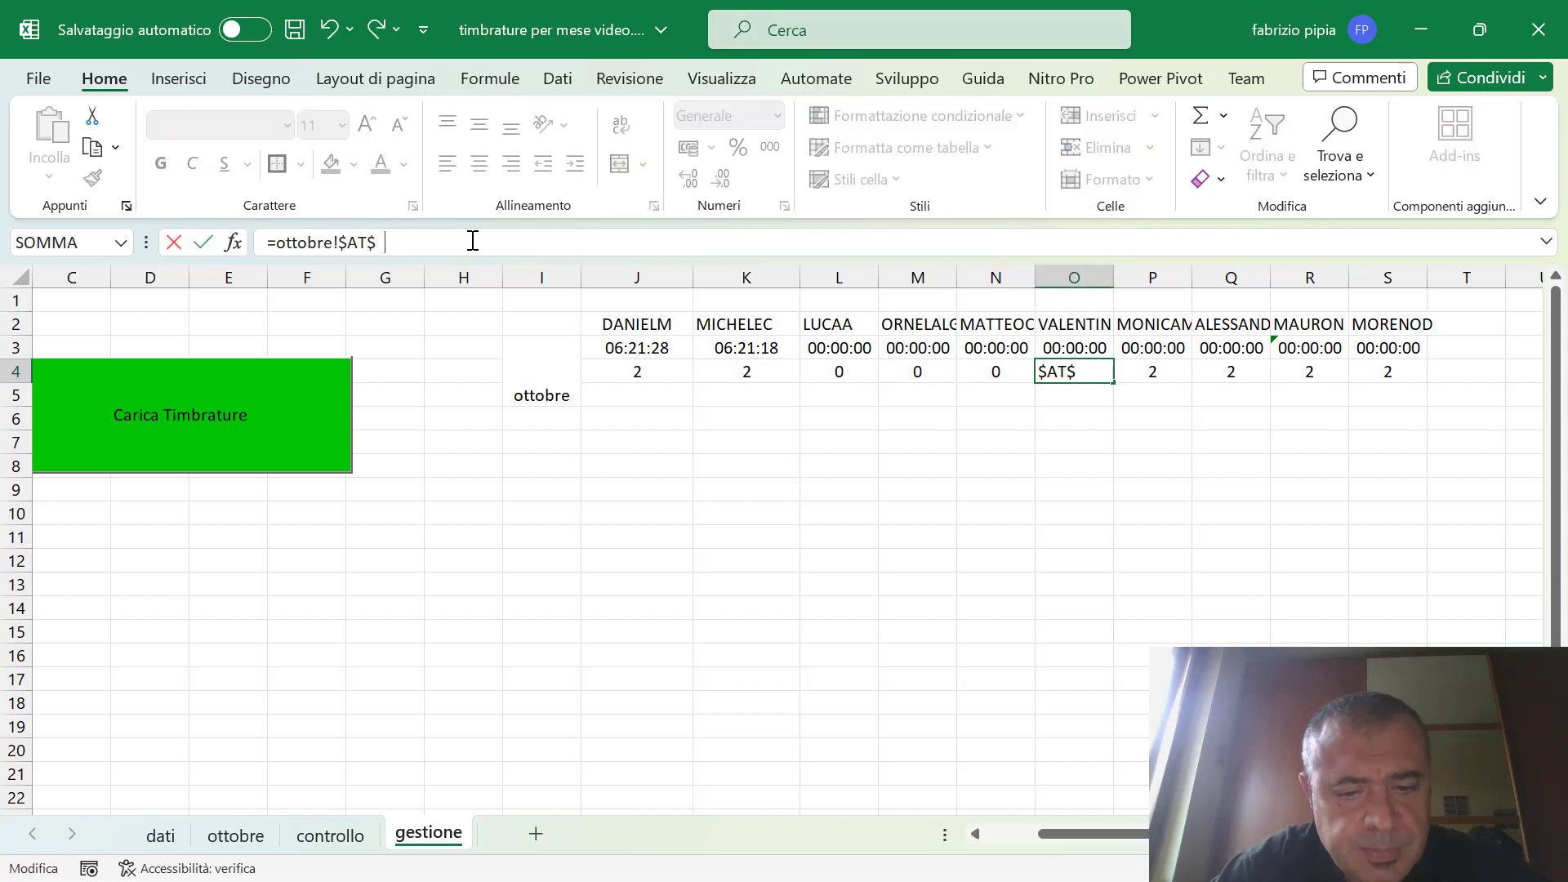
{"action": "type", "text": "3"}
{"action": "key", "text": "Tab"}
{"action": "left_click", "coordinate": [472, 241]}
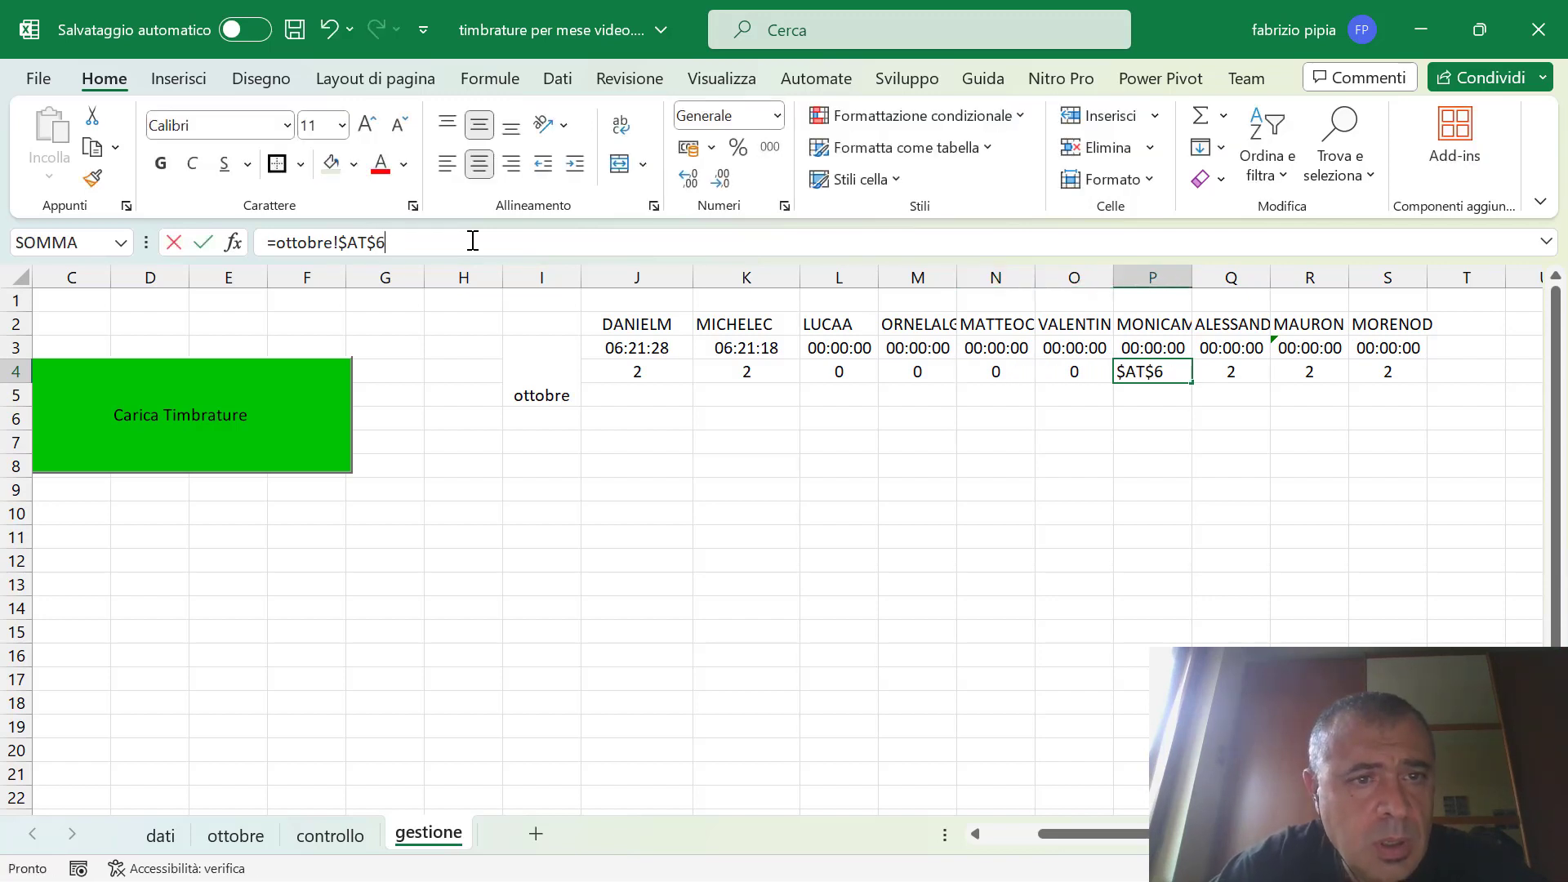
{"action": "key", "text": "BackSpace"}
{"action": "type", "text": "42"}
{"action": "key", "text": "Tab"}
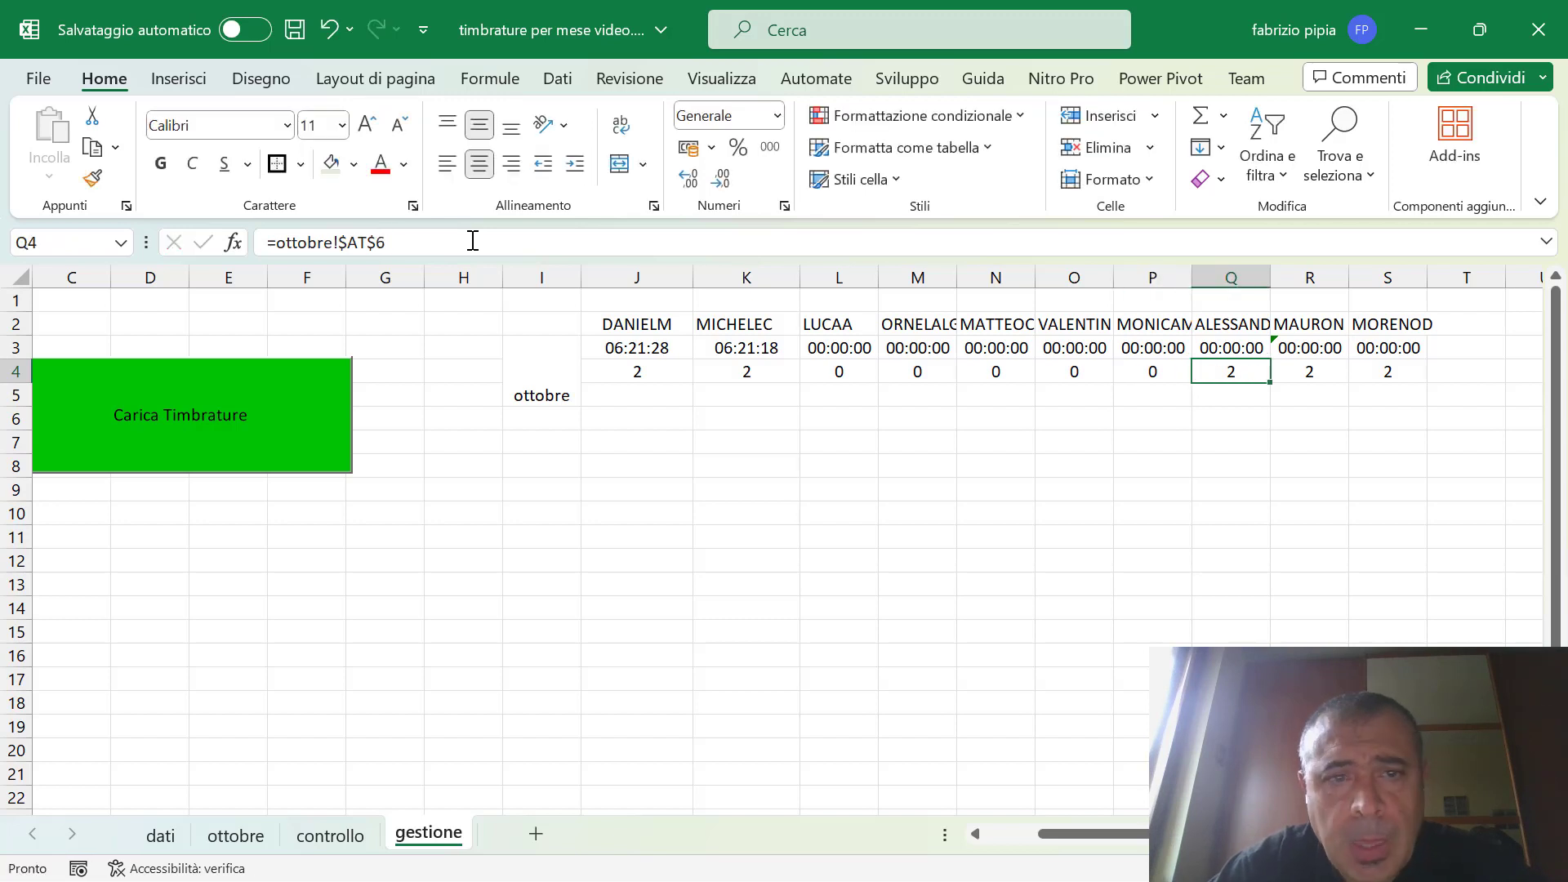
{"action": "left_click", "coordinate": [472, 241]}
{"action": "key", "text": "BackSpace"}
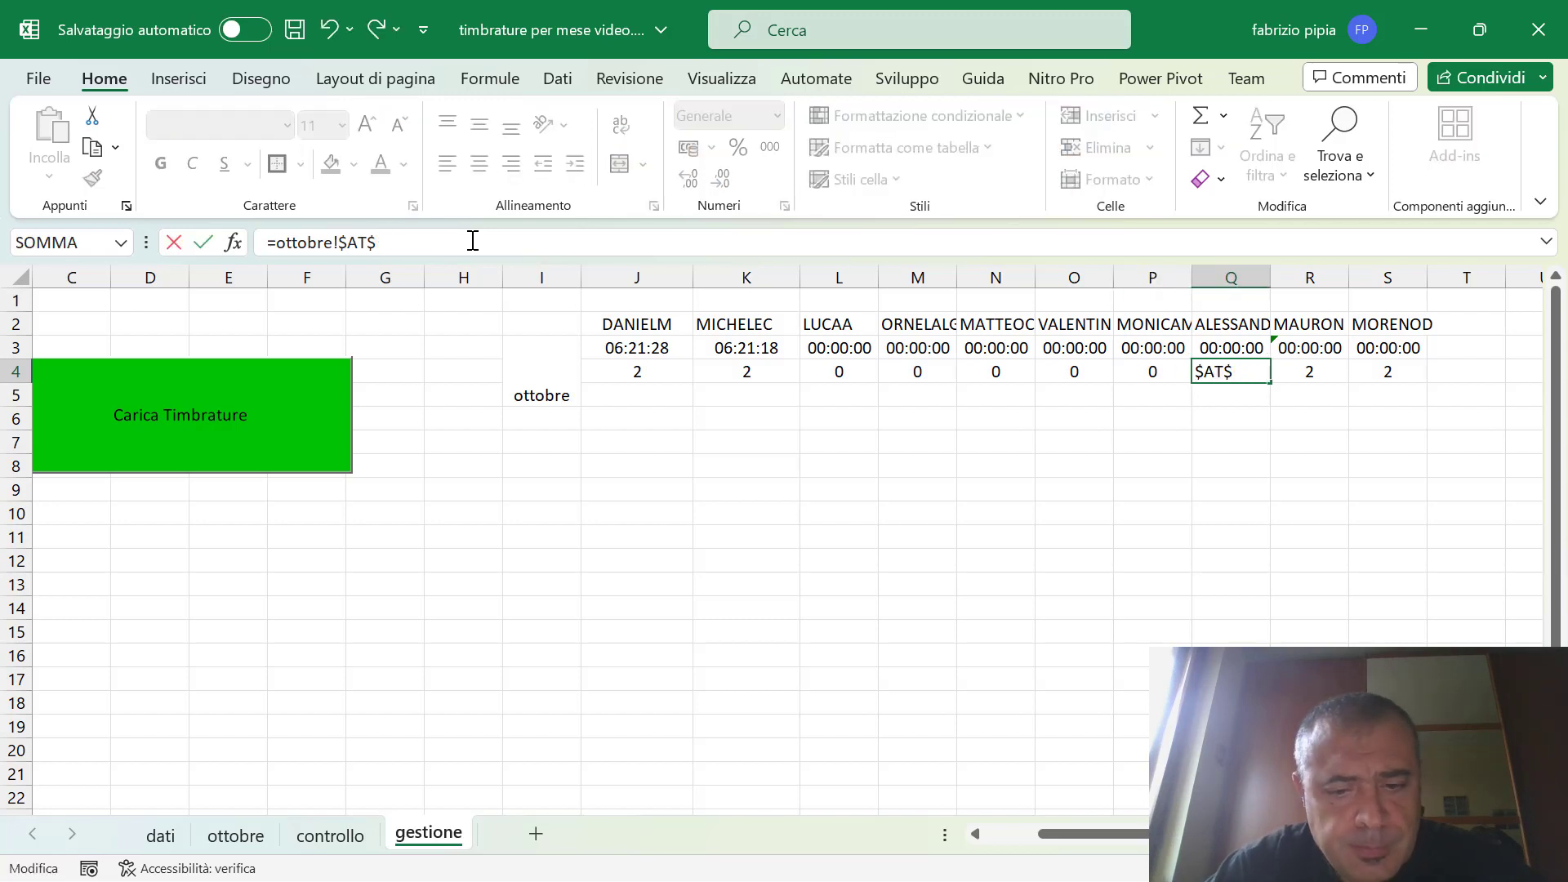
{"action": "type", "text": "9"}
{"action": "key", "text": "Tab"}
{"action": "left_click", "coordinate": [472, 241]}
{"action": "key", "text": "BackSpace"}
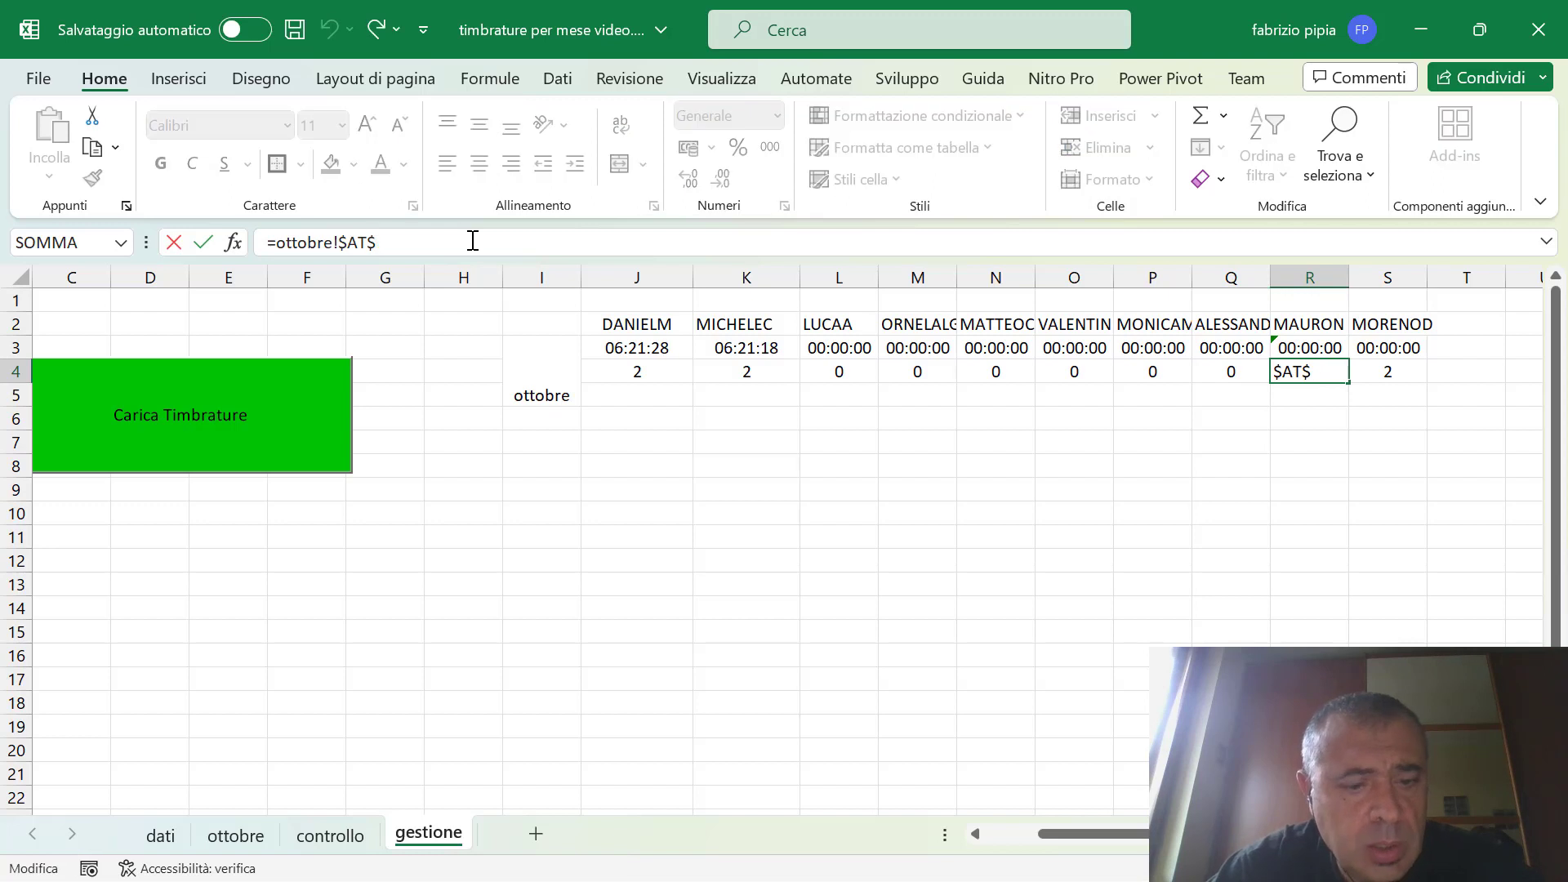
{"action": "type", "text": "54"}
{"action": "key", "text": "Tab"}
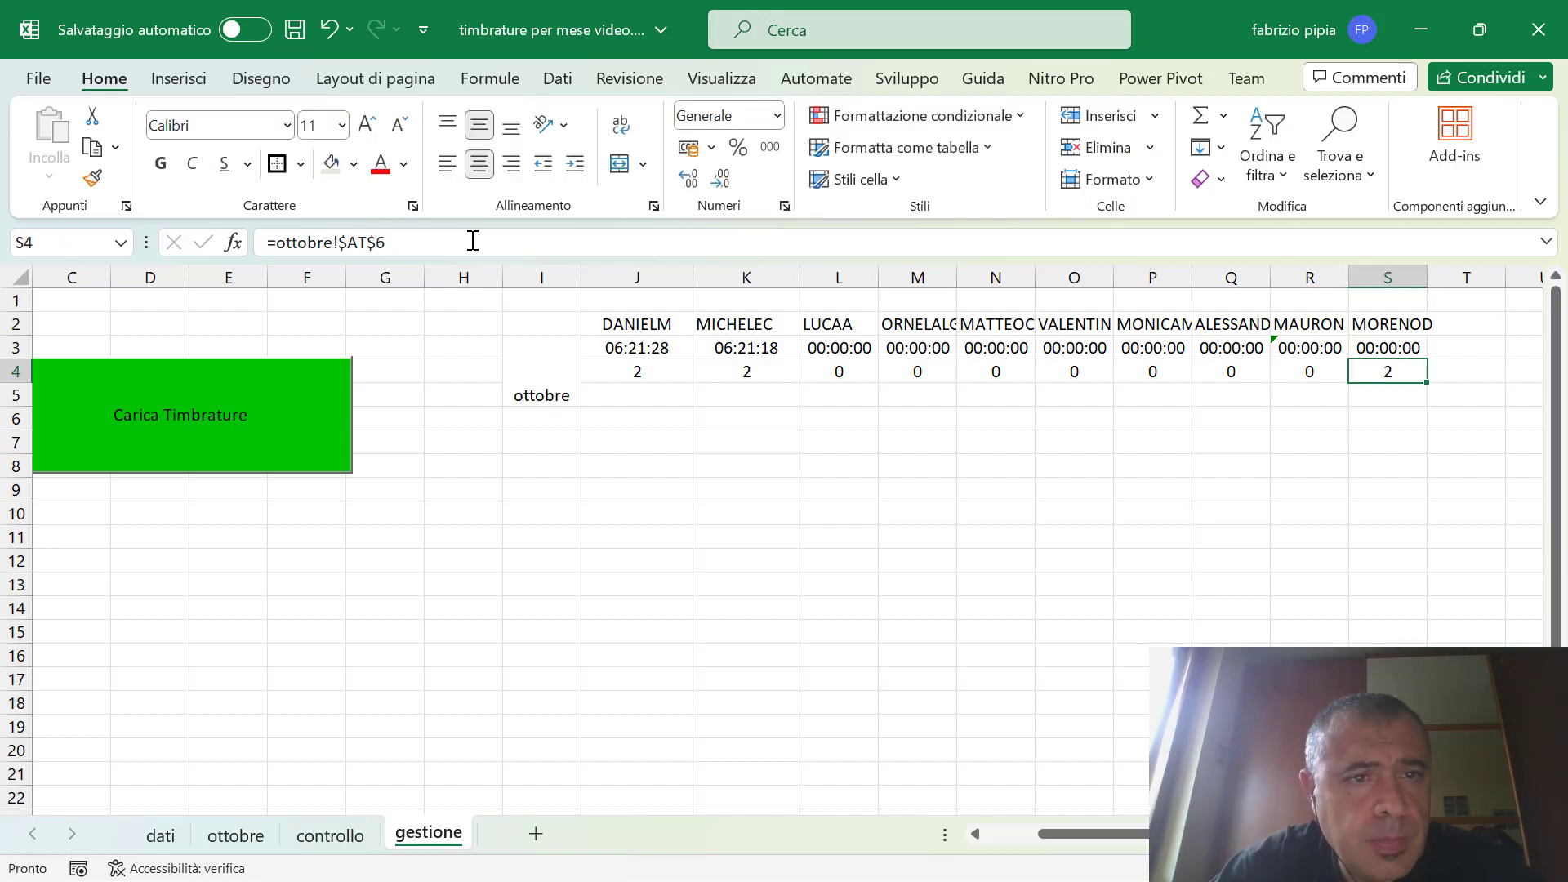
{"action": "left_click", "coordinate": [472, 241]}
{"action": "type", "text": "0"}
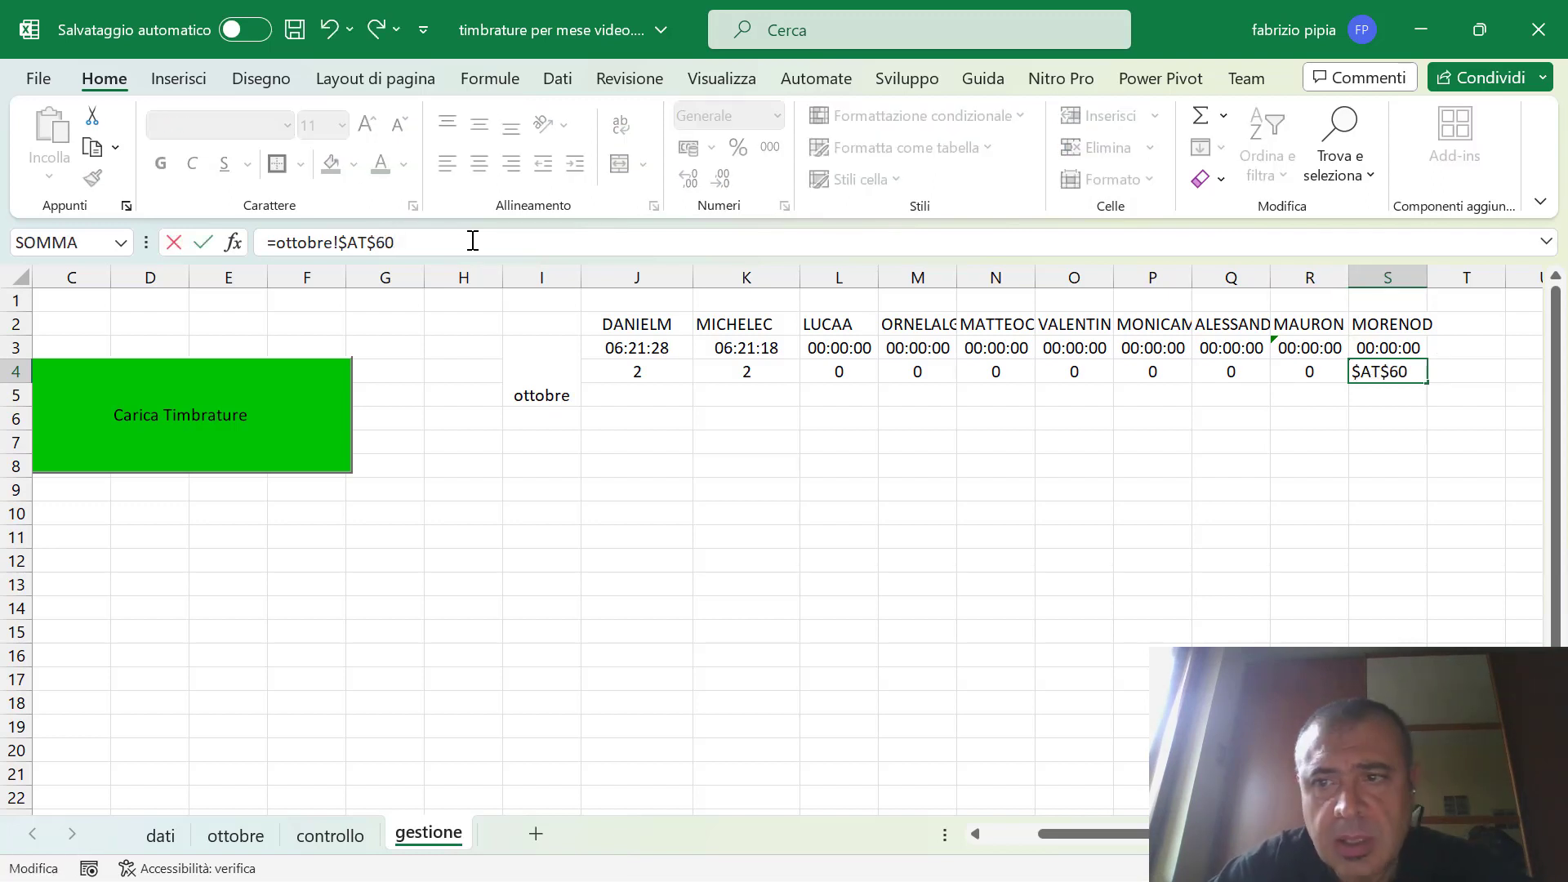
{"action": "left_click", "coordinate": [746, 395]}
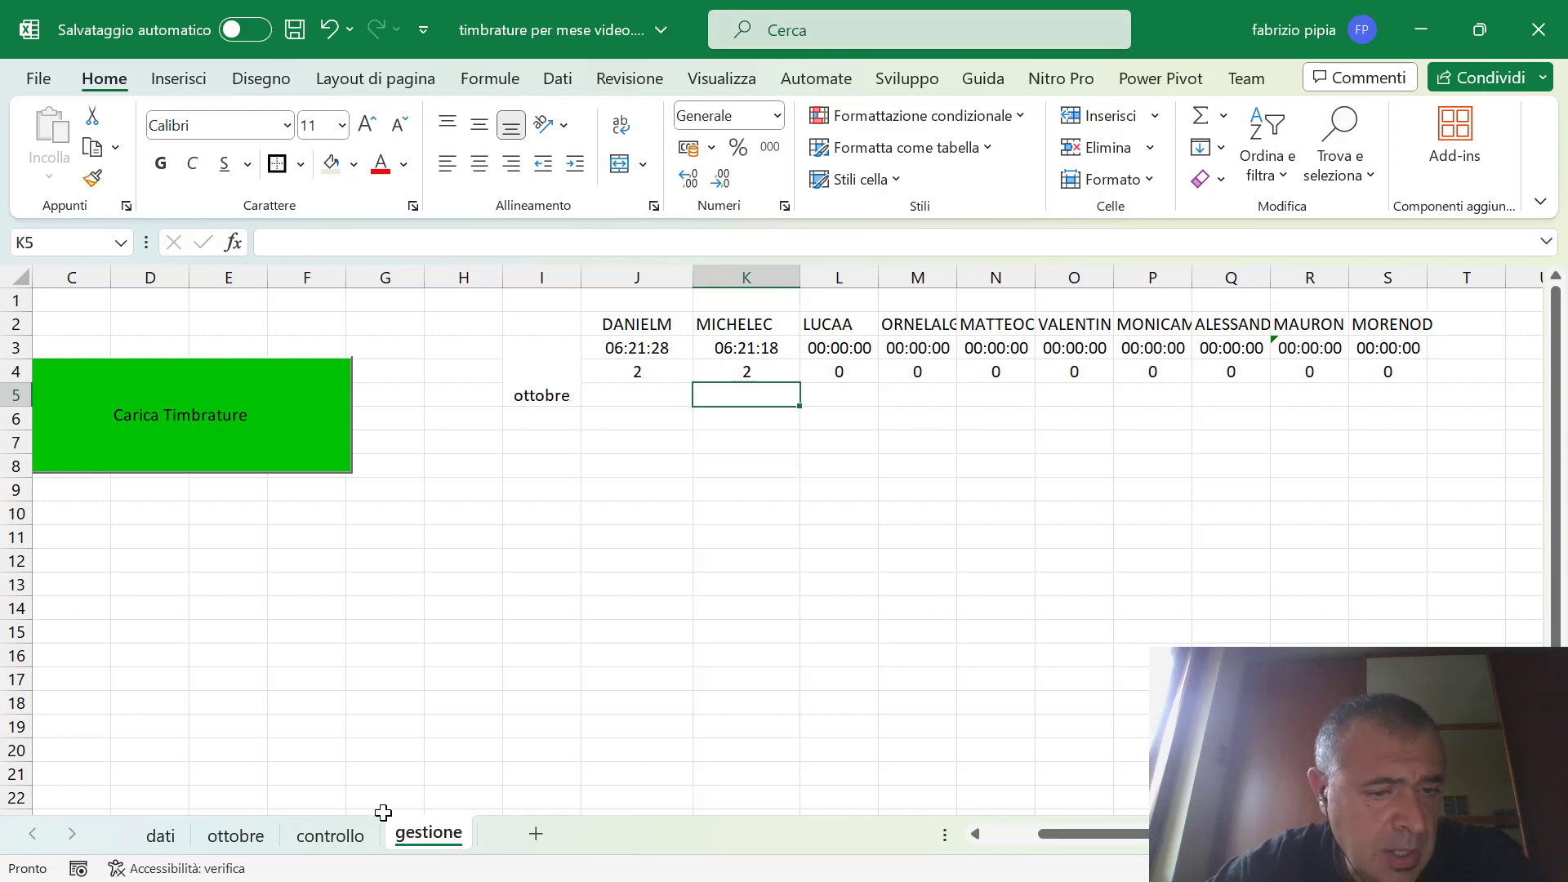
Switch to the ottobre sheet and select the Q2:Q3 clock times for 05/10/23
{"action": "left_click", "coordinate": [235, 837]}
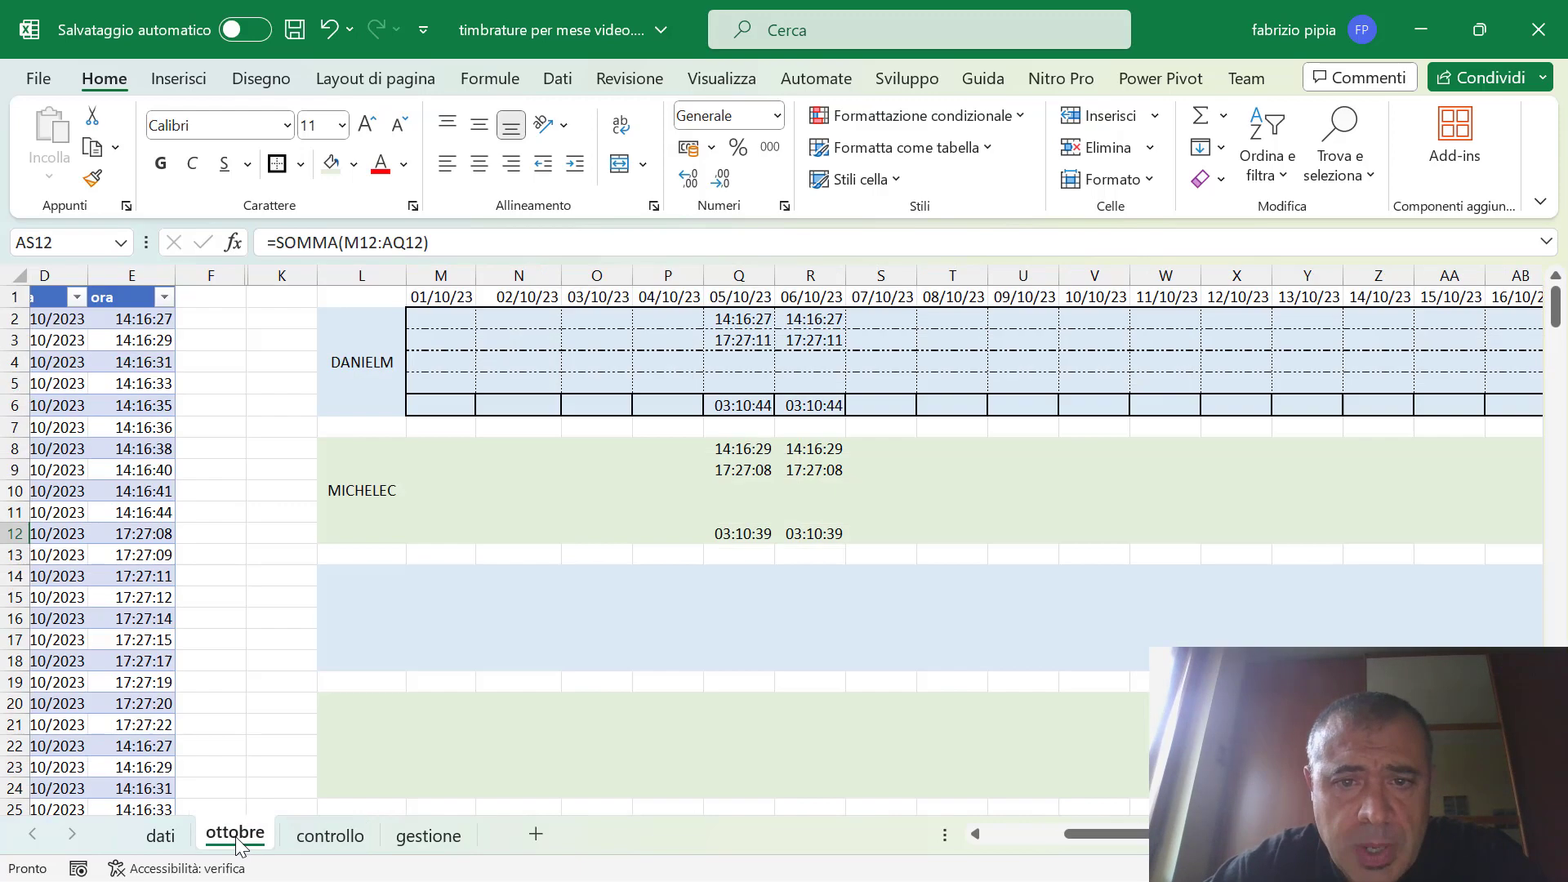
{"action": "scroll", "coordinate": [1252, 581], "scroll_direction": "right", "scroll_amount": 2}
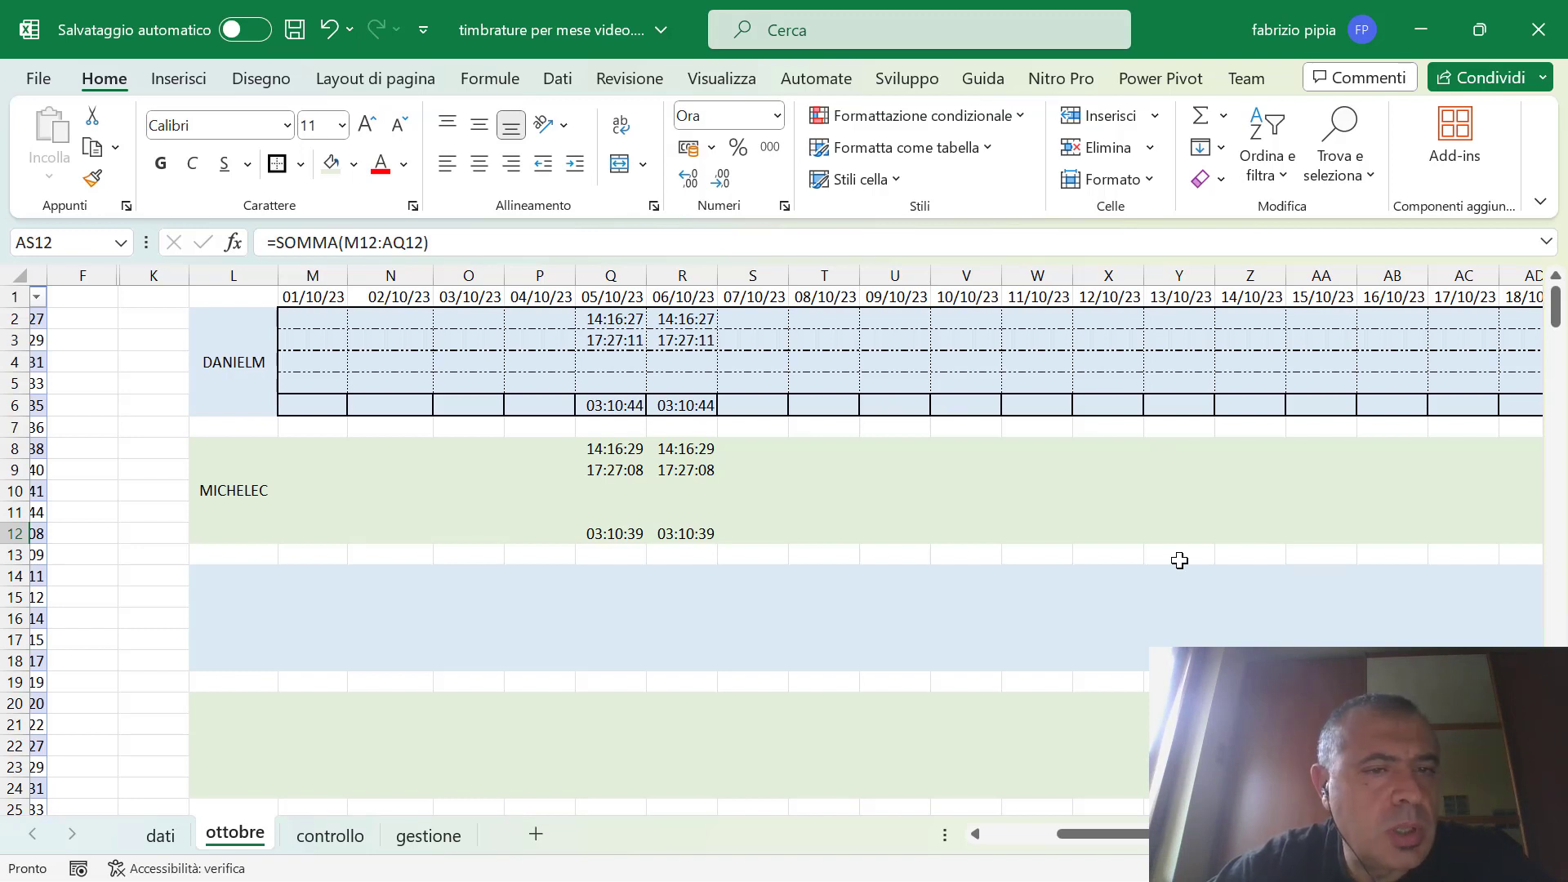
{"action": "left_click", "coordinate": [622, 325]}
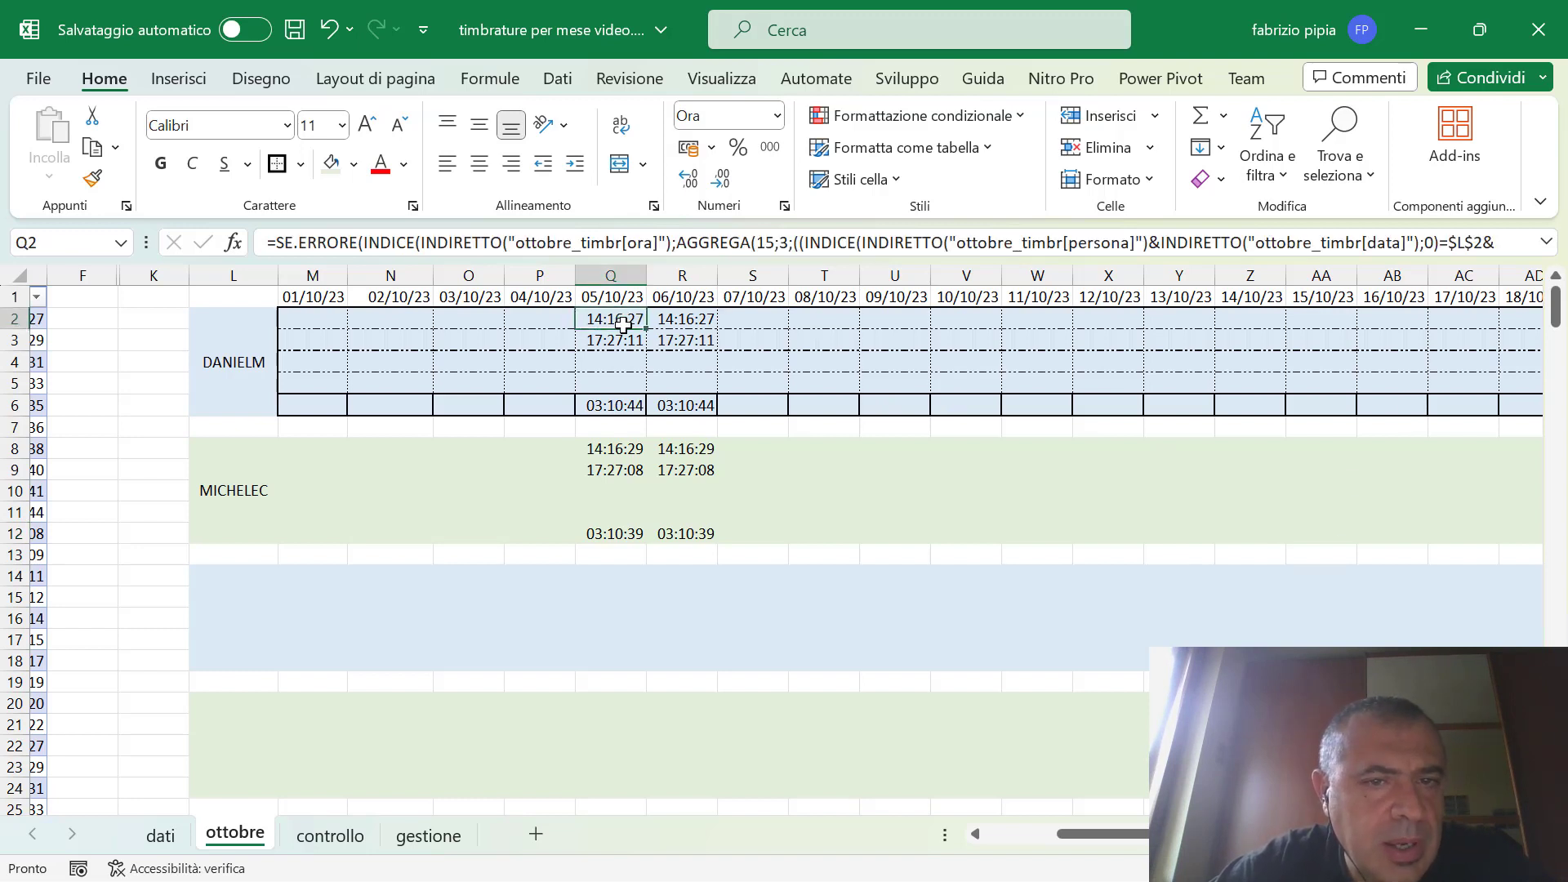
{"action": "left_click_drag", "start_coordinate": [623, 324], "coordinate": [627, 341]}
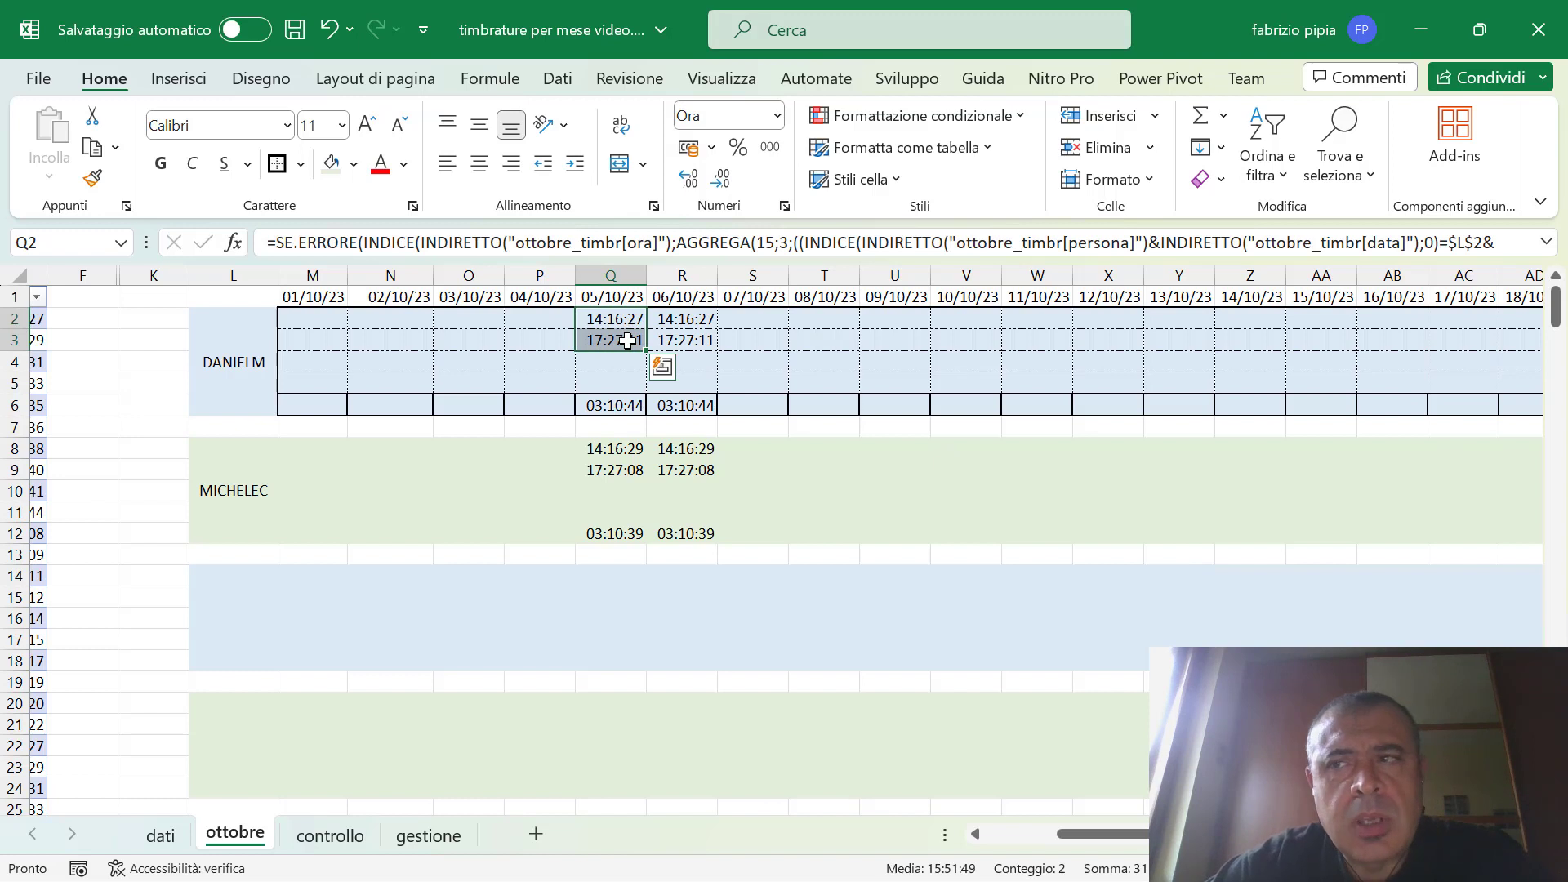
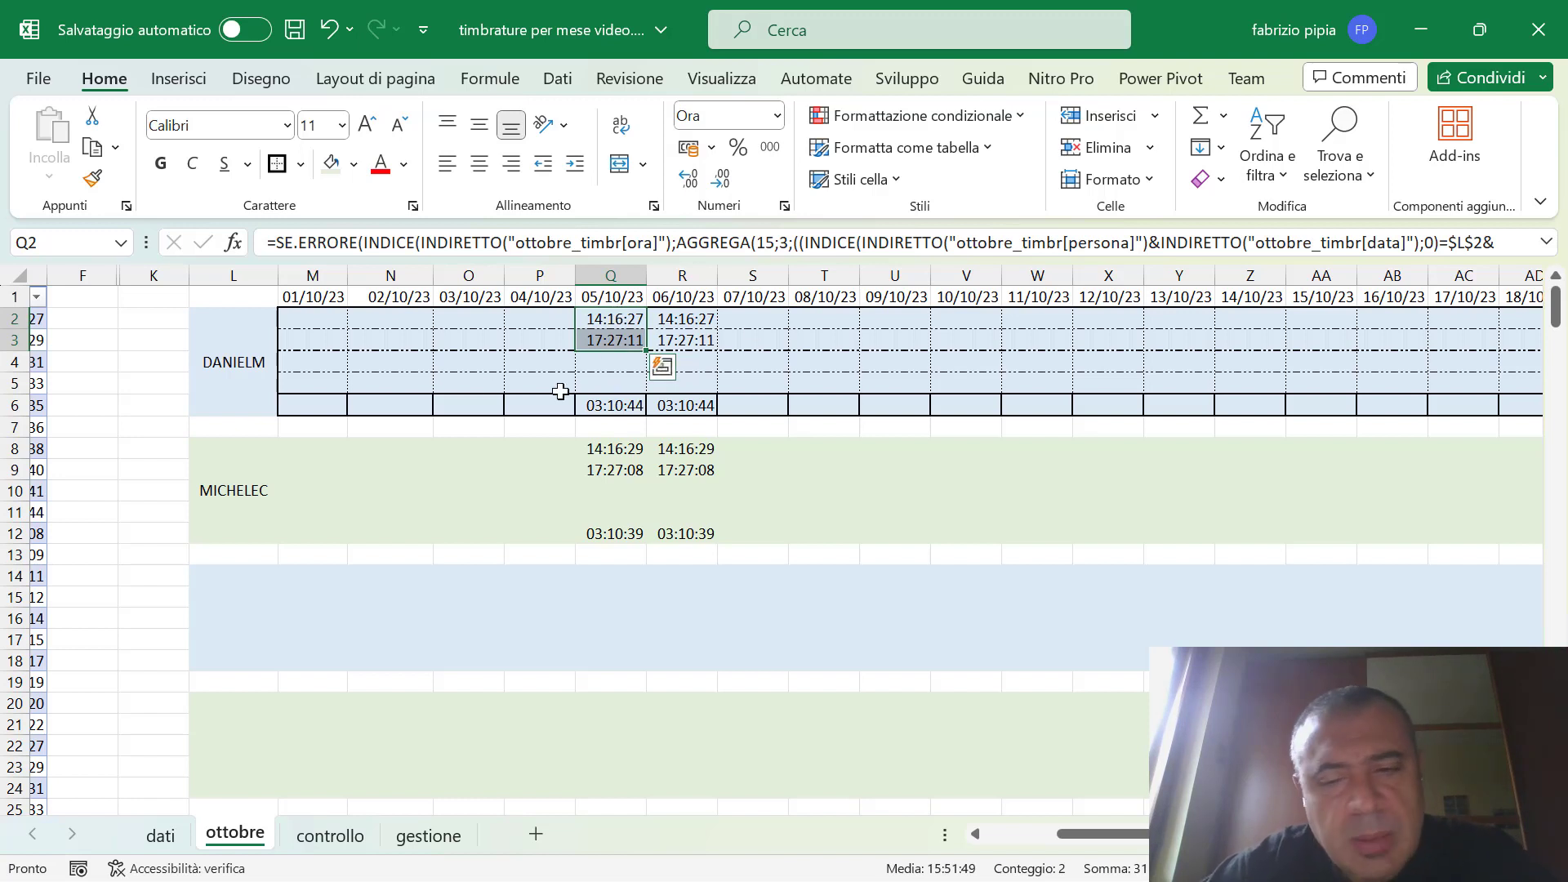
For the 01/10/23 clock-out cell, begin a new 'Utilizza una formula' conditional formatting rule
{"action": "left_click", "coordinate": [317, 342]}
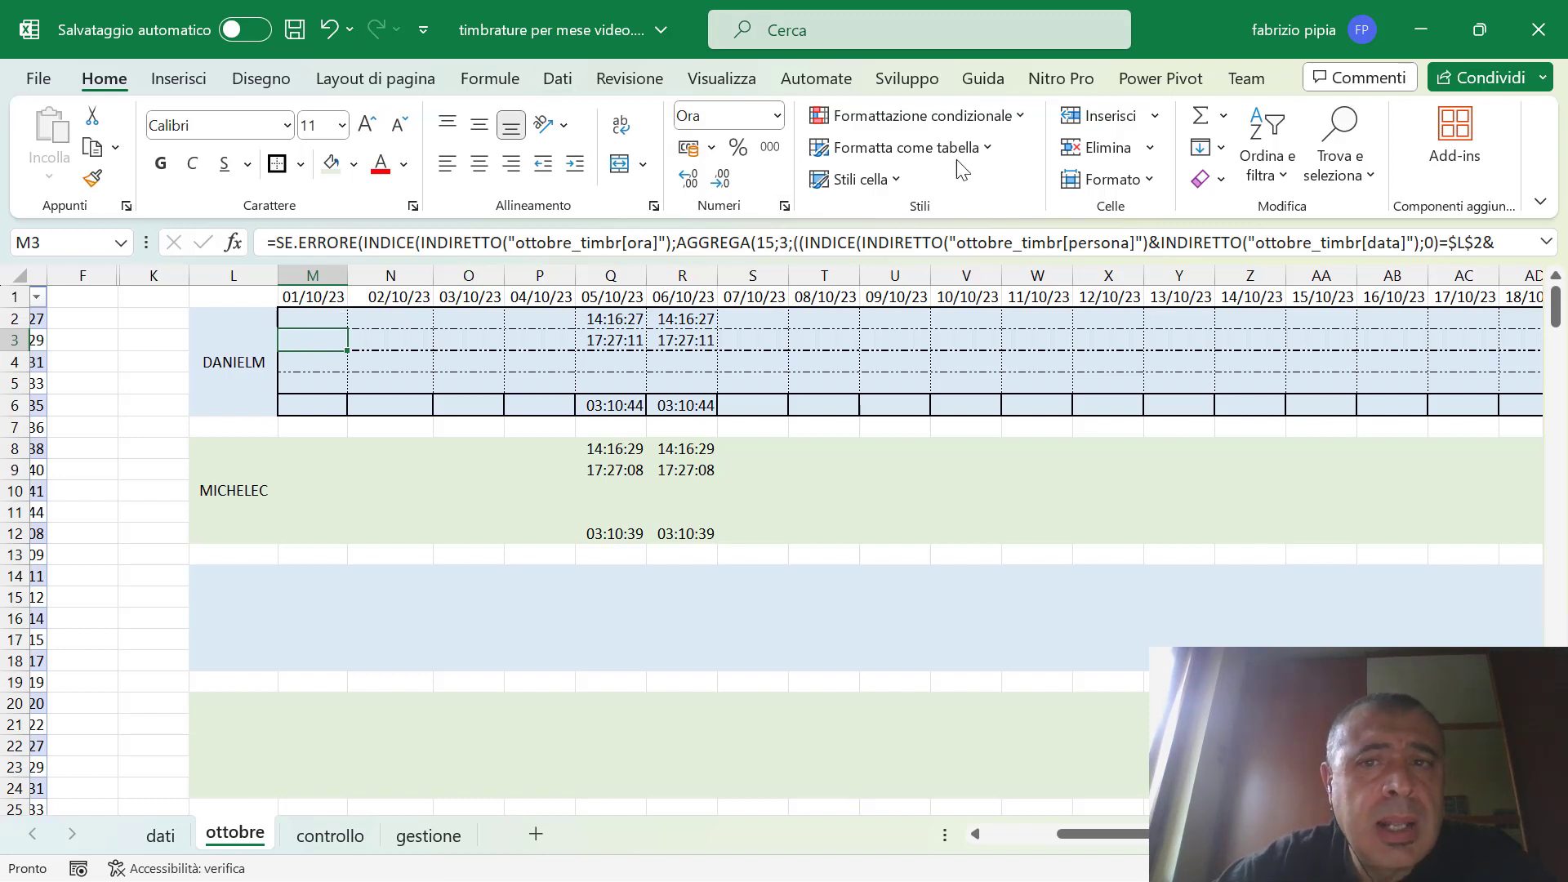
{"action": "left_click", "coordinate": [894, 124]}
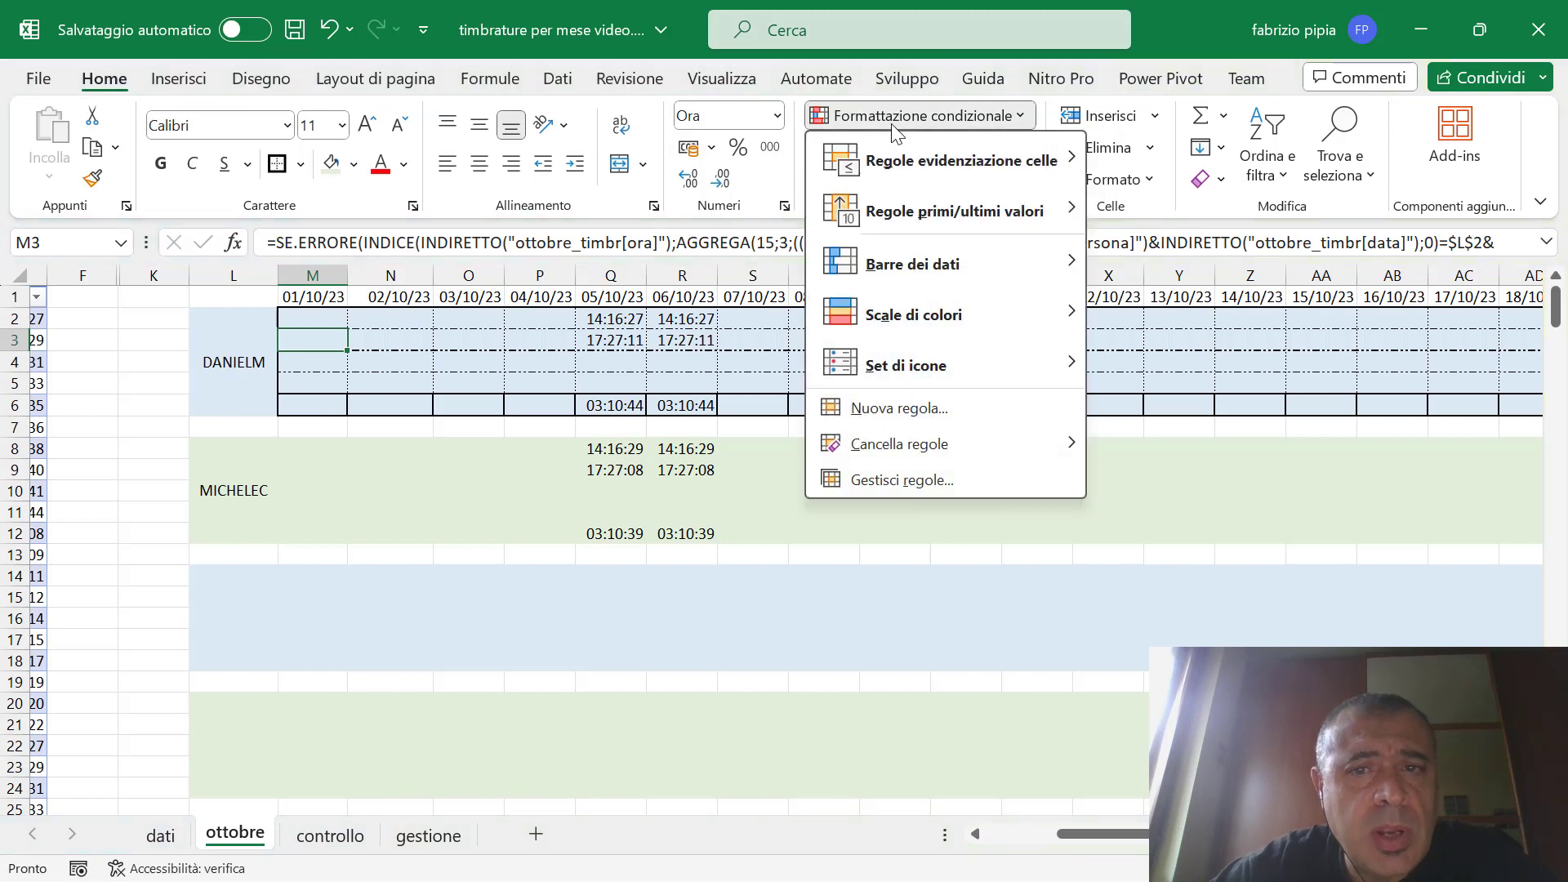
{"action": "left_click", "coordinate": [934, 409]}
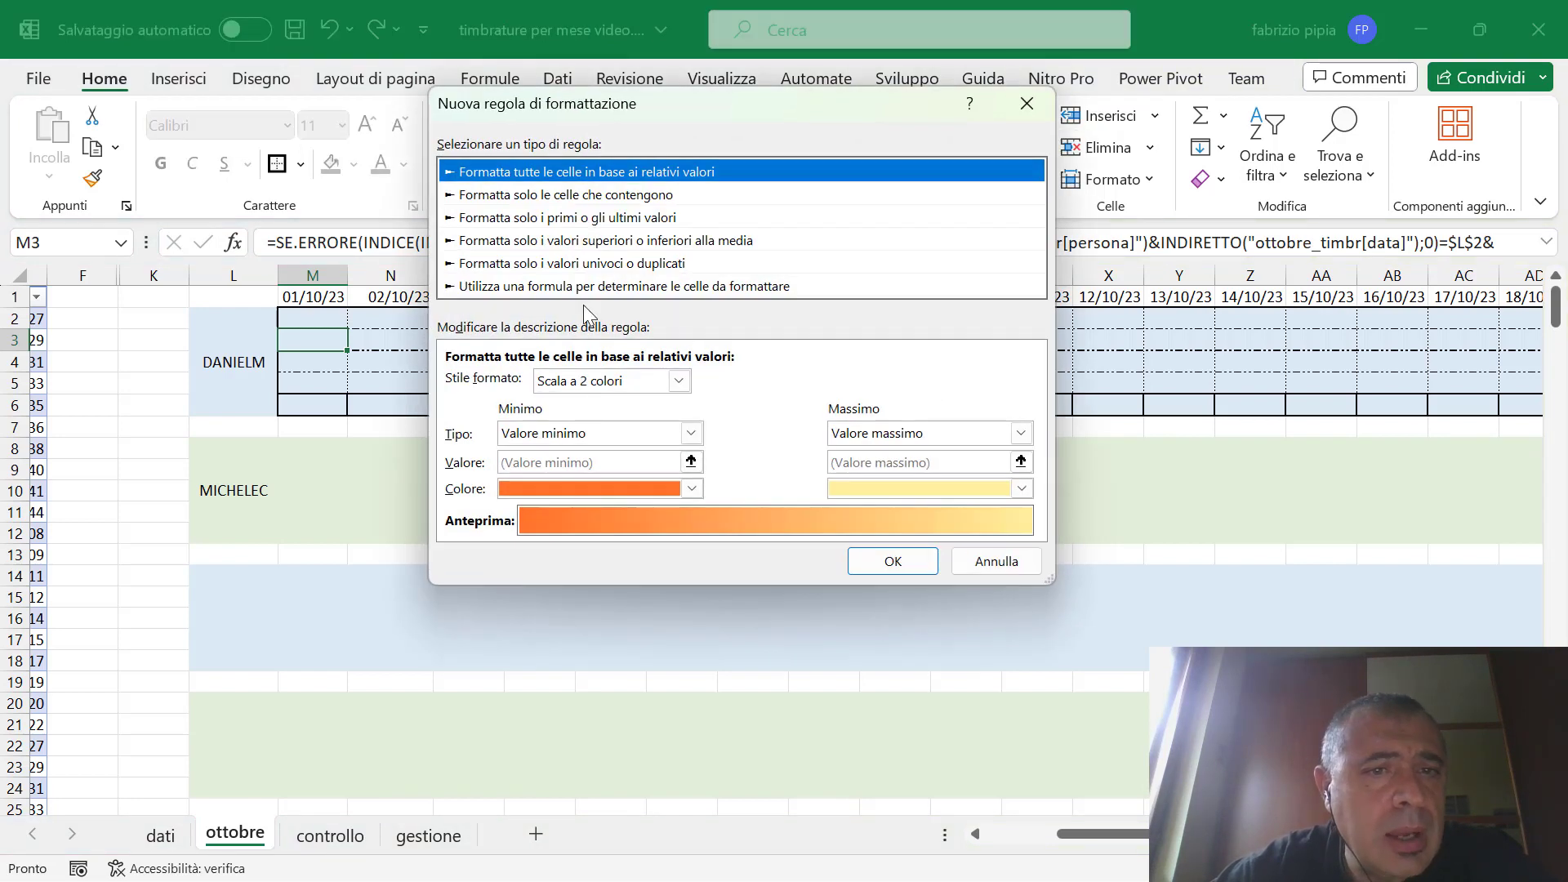
{"action": "left_click", "coordinate": [657, 286]}
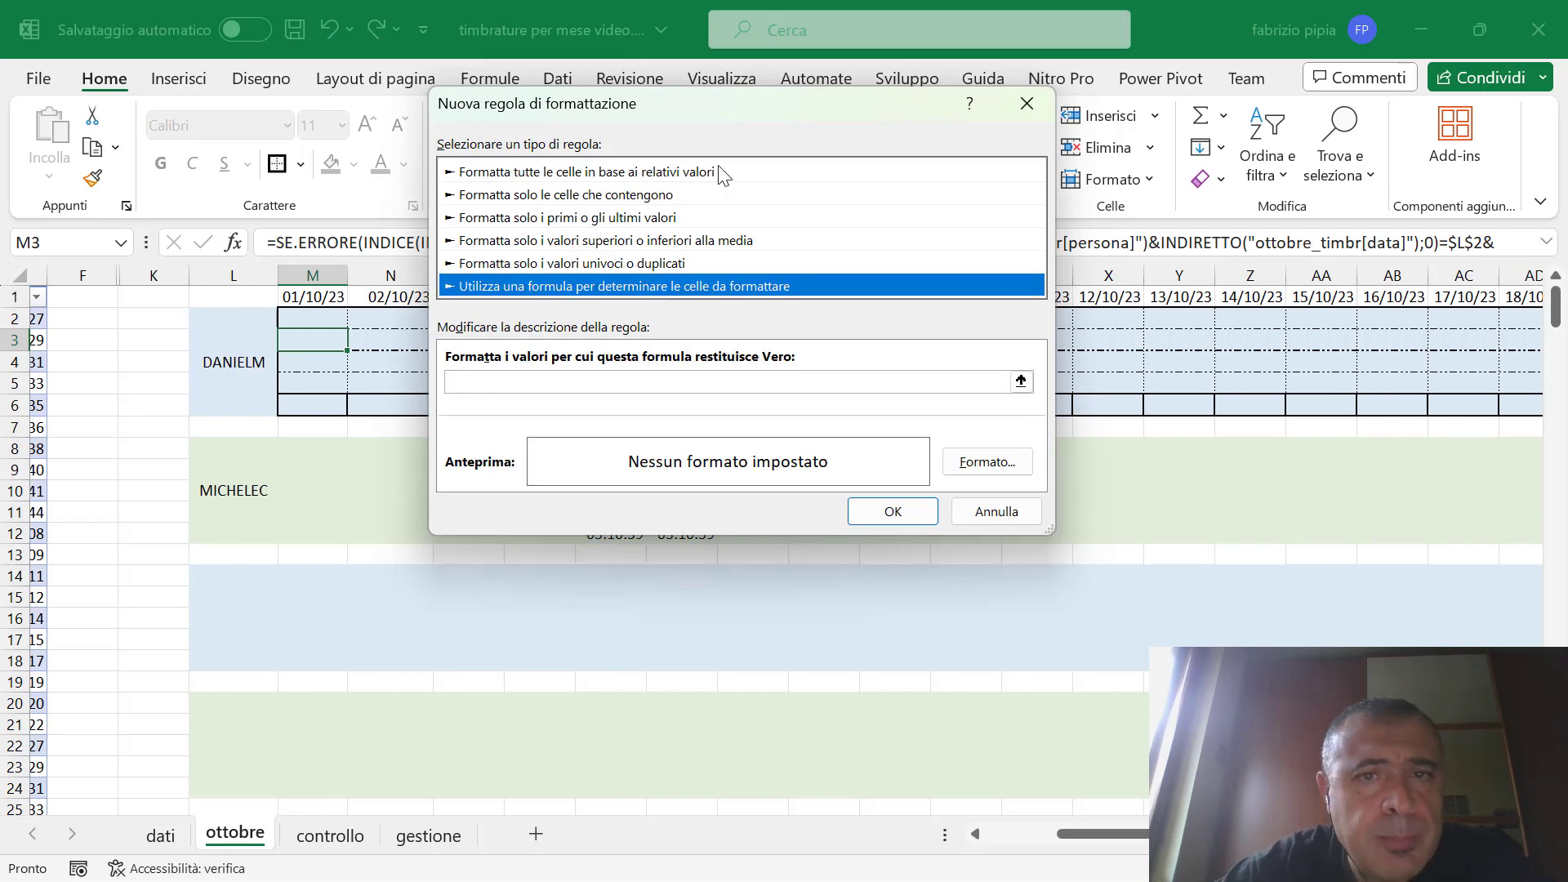
{"action": "left_click_drag", "start_coordinate": [694, 104], "coordinate": [912, 205]}
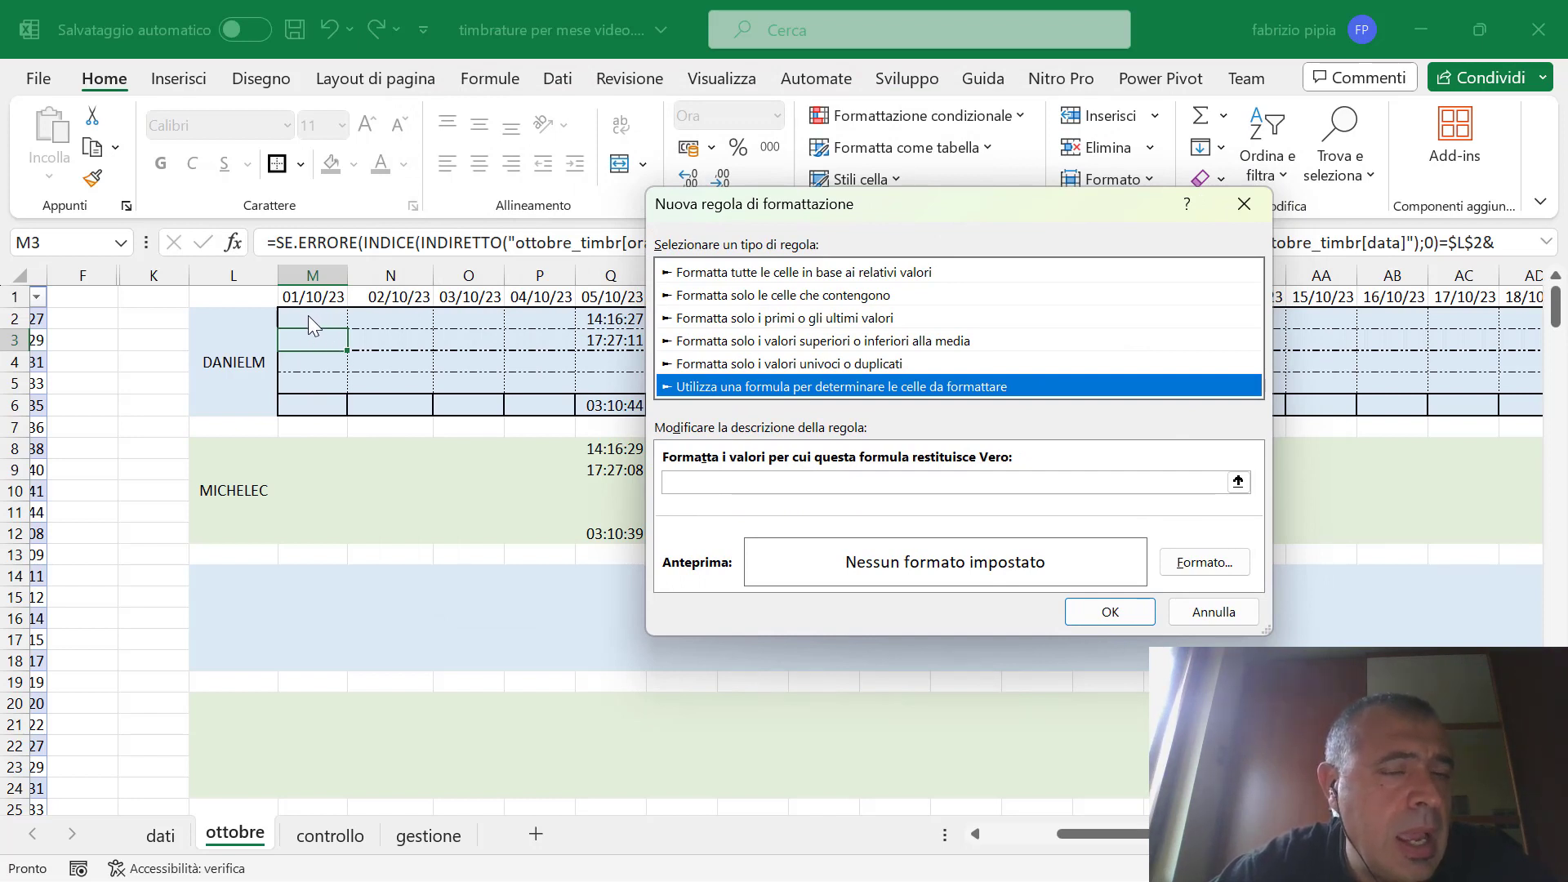
{"action": "left_click", "coordinate": [730, 482]}
{"action": "type", "text": "=E("}
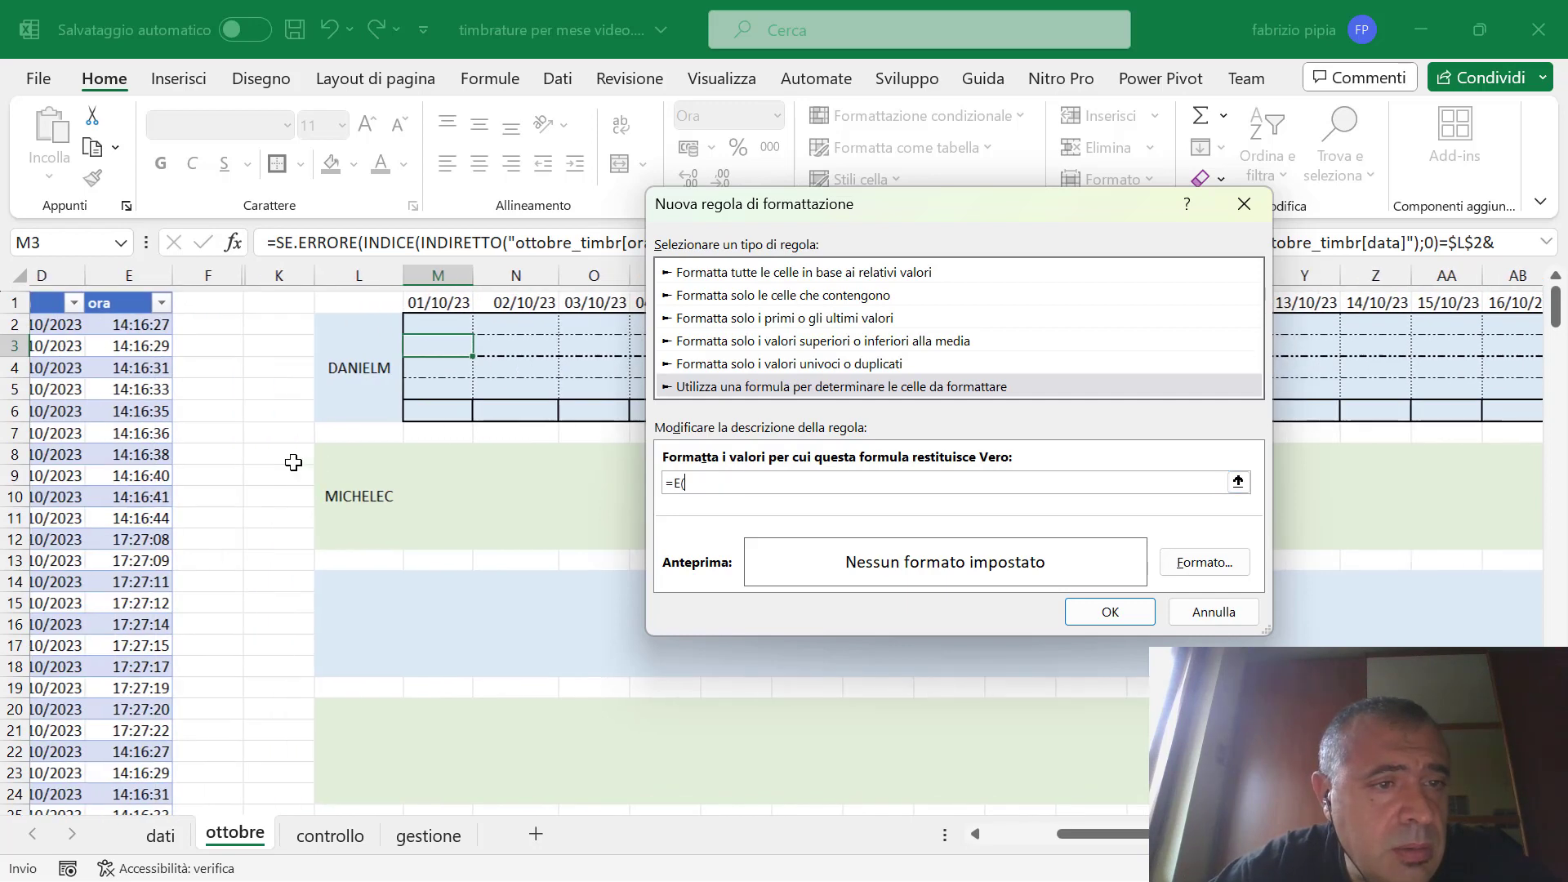
Enter the rule condition =E($M$2<>"";$M$3="") using the M2 and M3 references
{"action": "scroll", "coordinate": [294, 463], "scroll_direction": "left", "scroll_amount": 2}
{"action": "scroll", "coordinate": [293, 463], "scroll_direction": "left", "scroll_amount": 3}
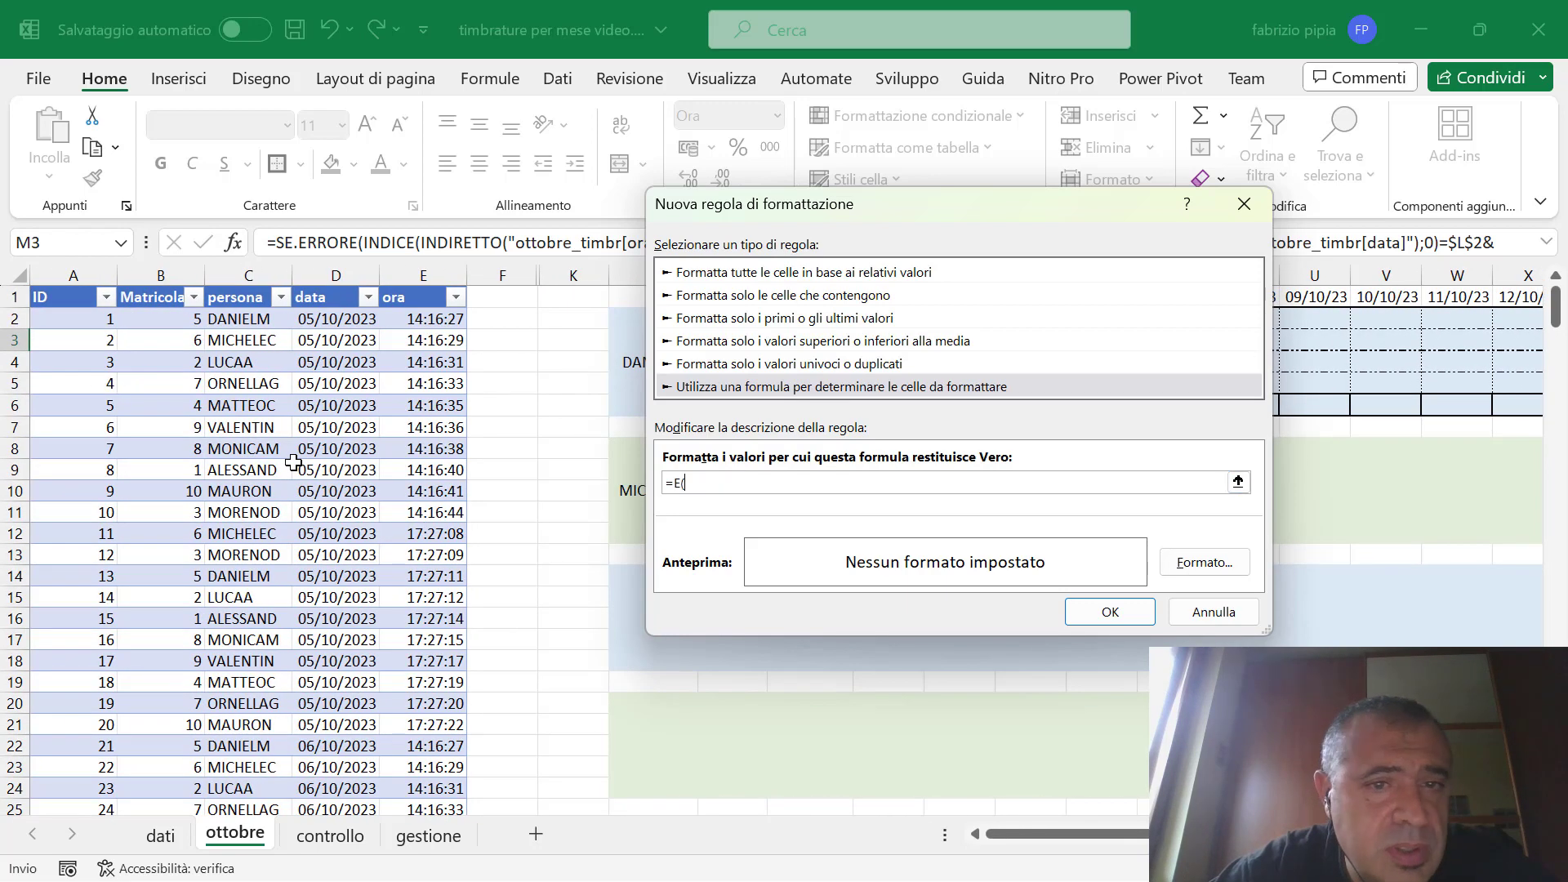
{"action": "left_click_drag", "start_coordinate": [977, 212], "coordinate": [649, 401]}
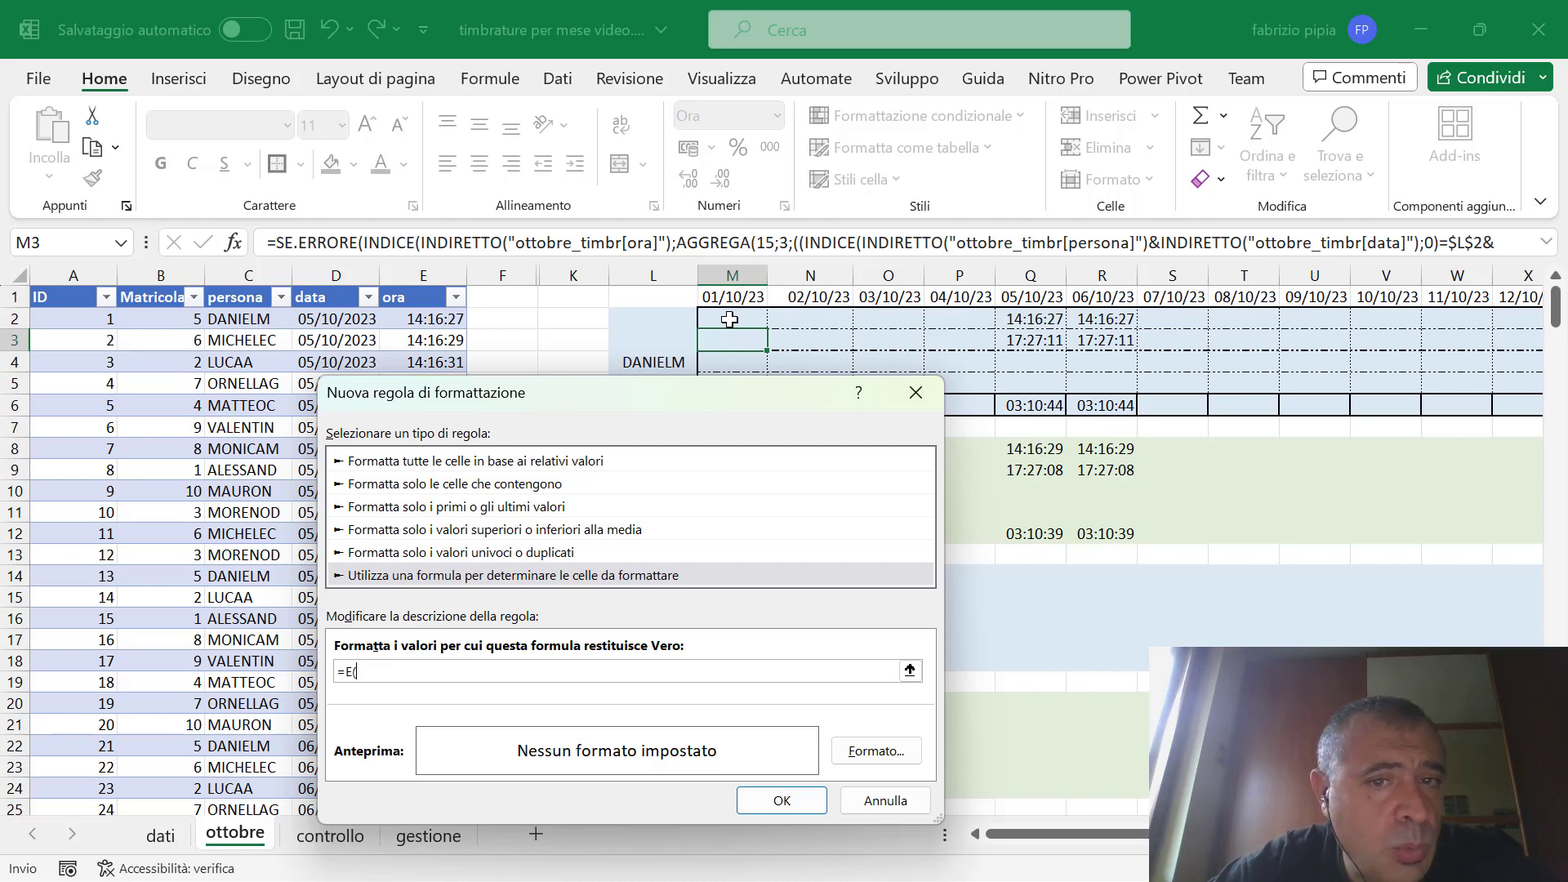
{"action": "left_click", "coordinate": [729, 319]}
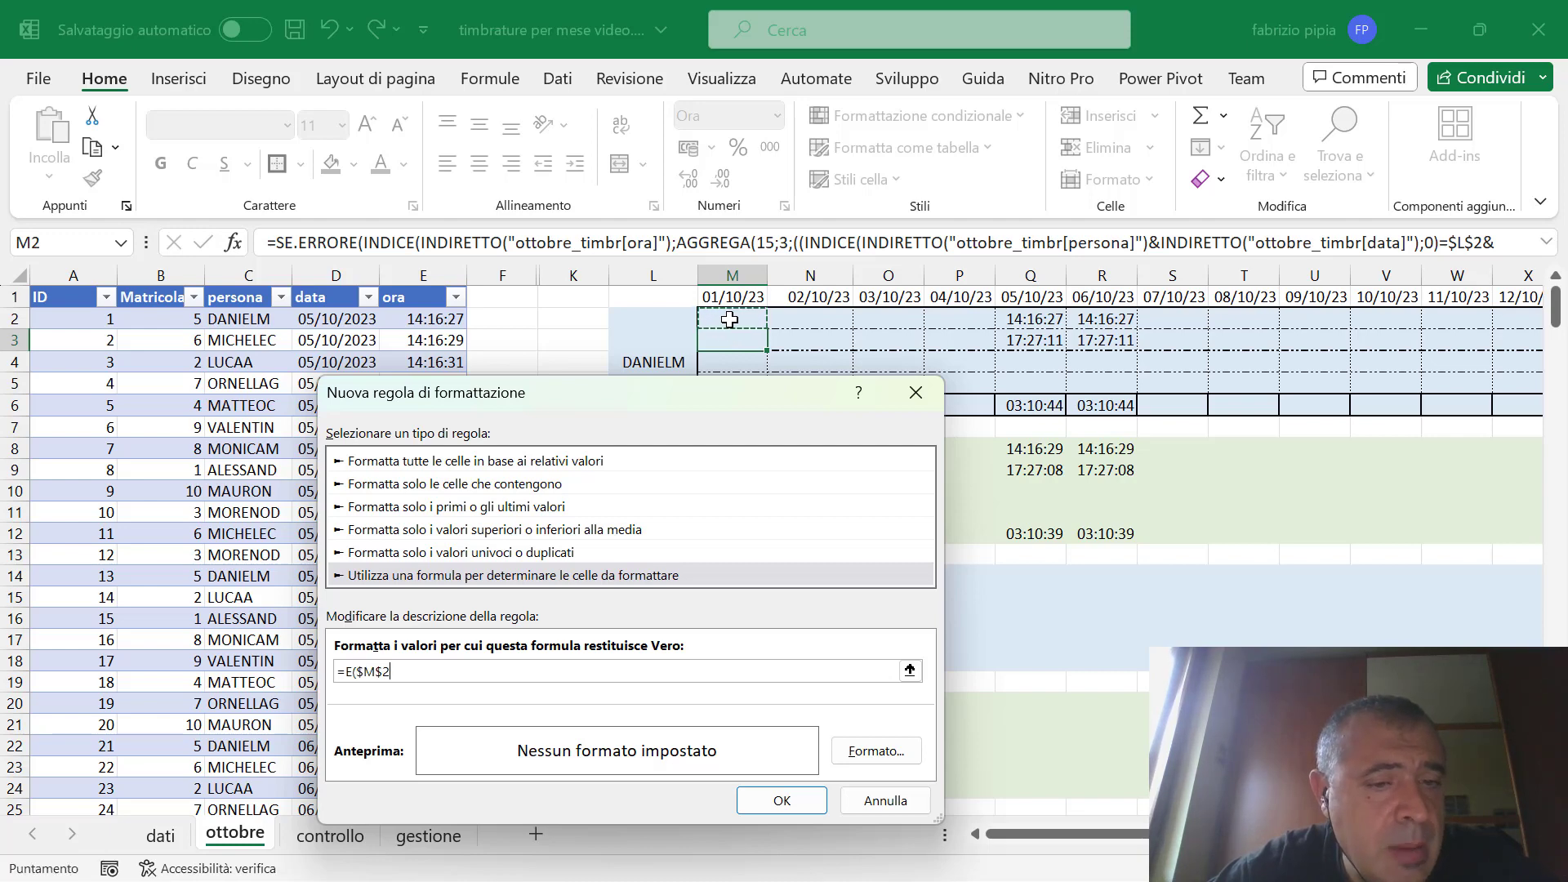
{"action": "type", "text": "<>"}
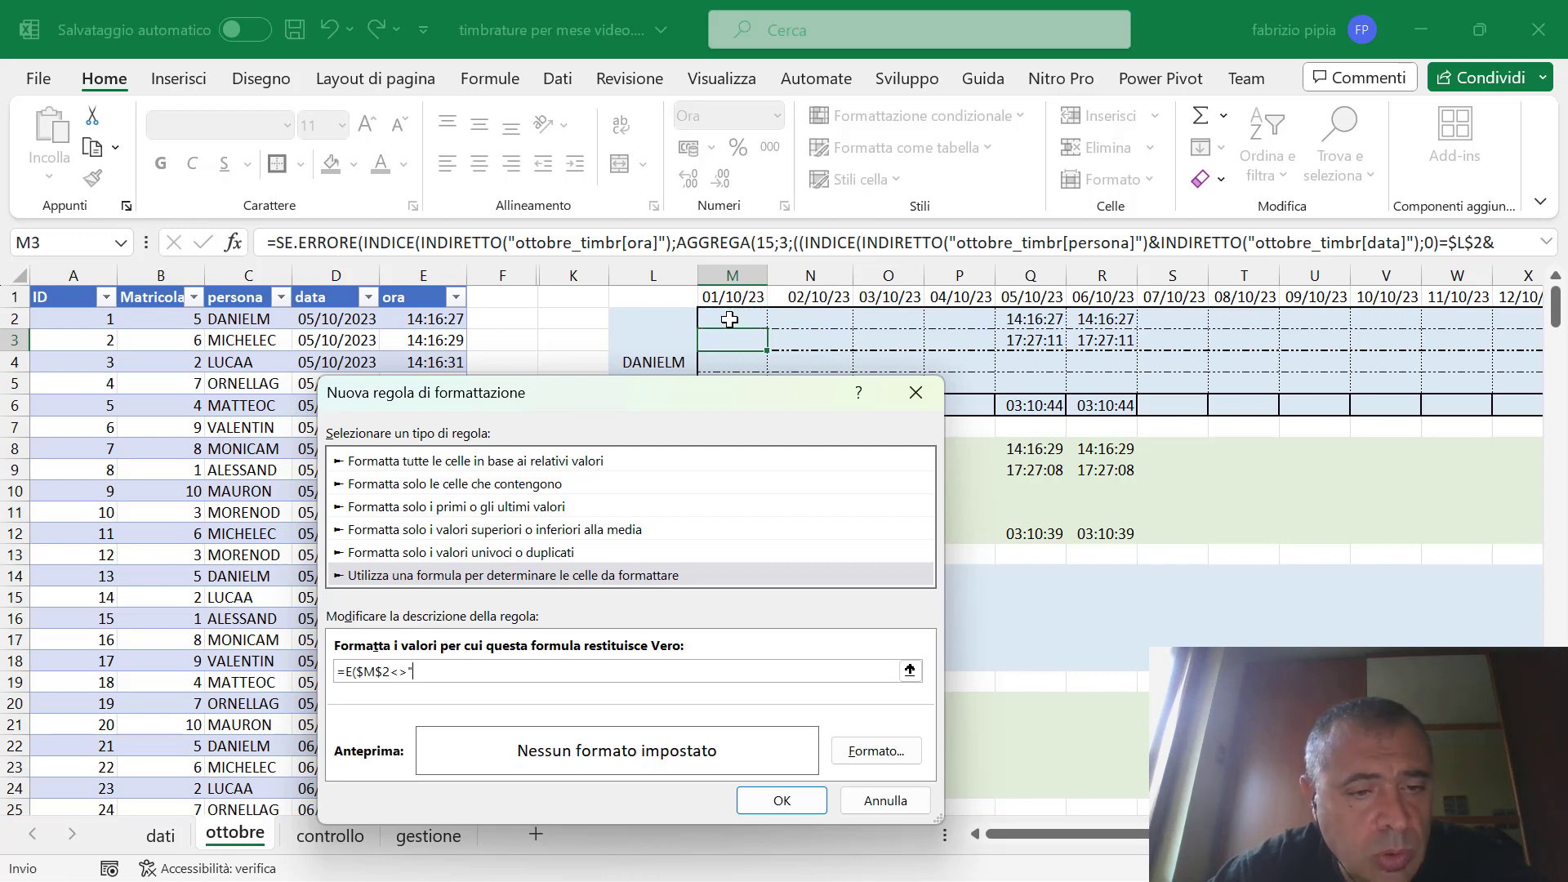
{"action": "type", "text": "\"\""}
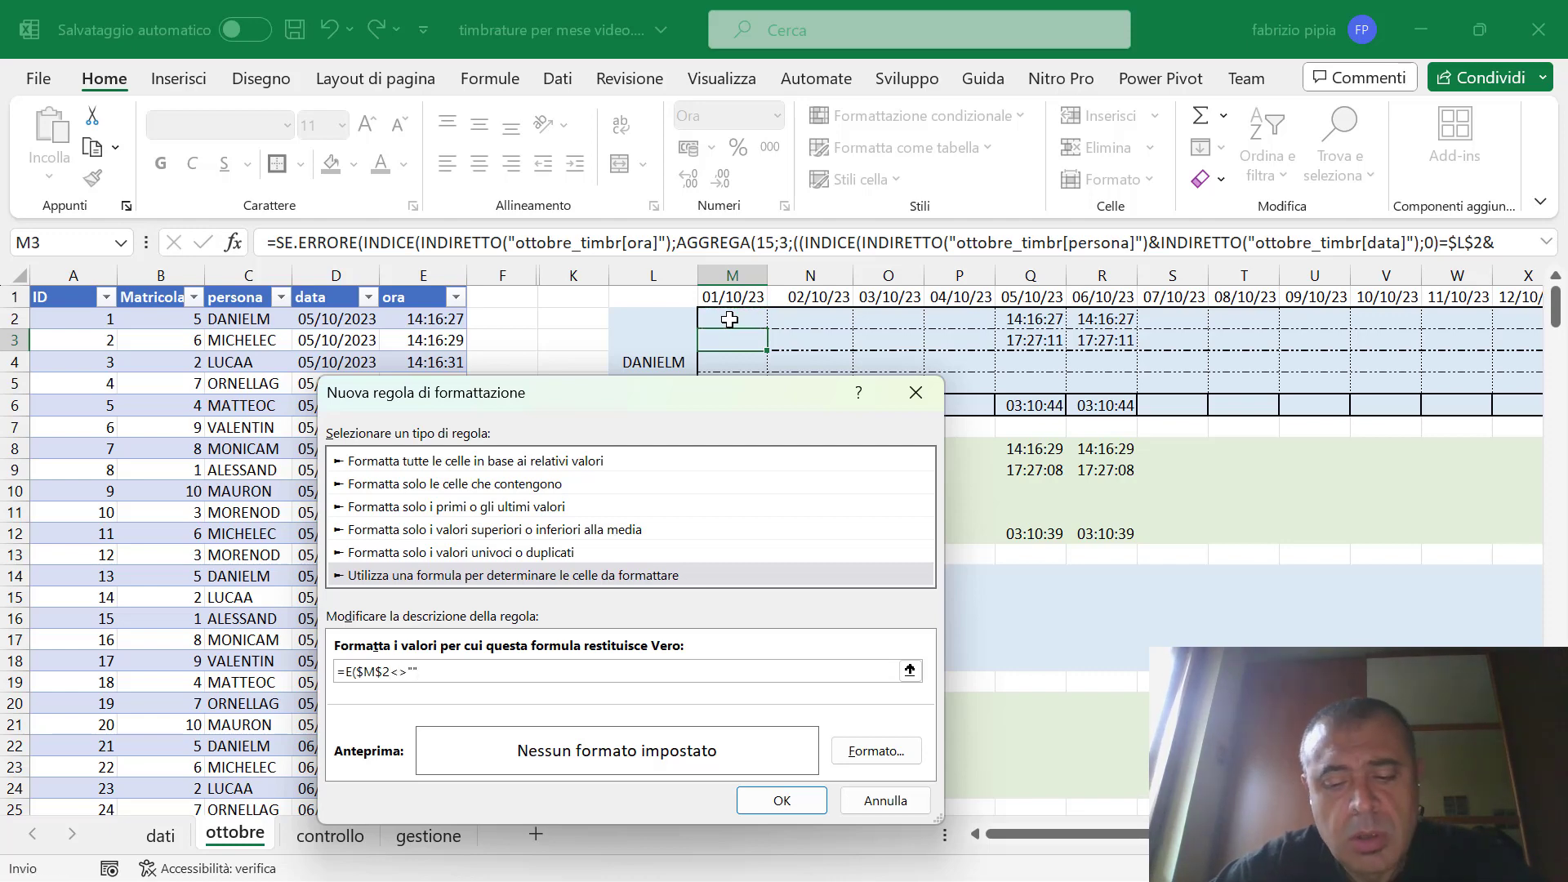
{"action": "type", "text": ";"}
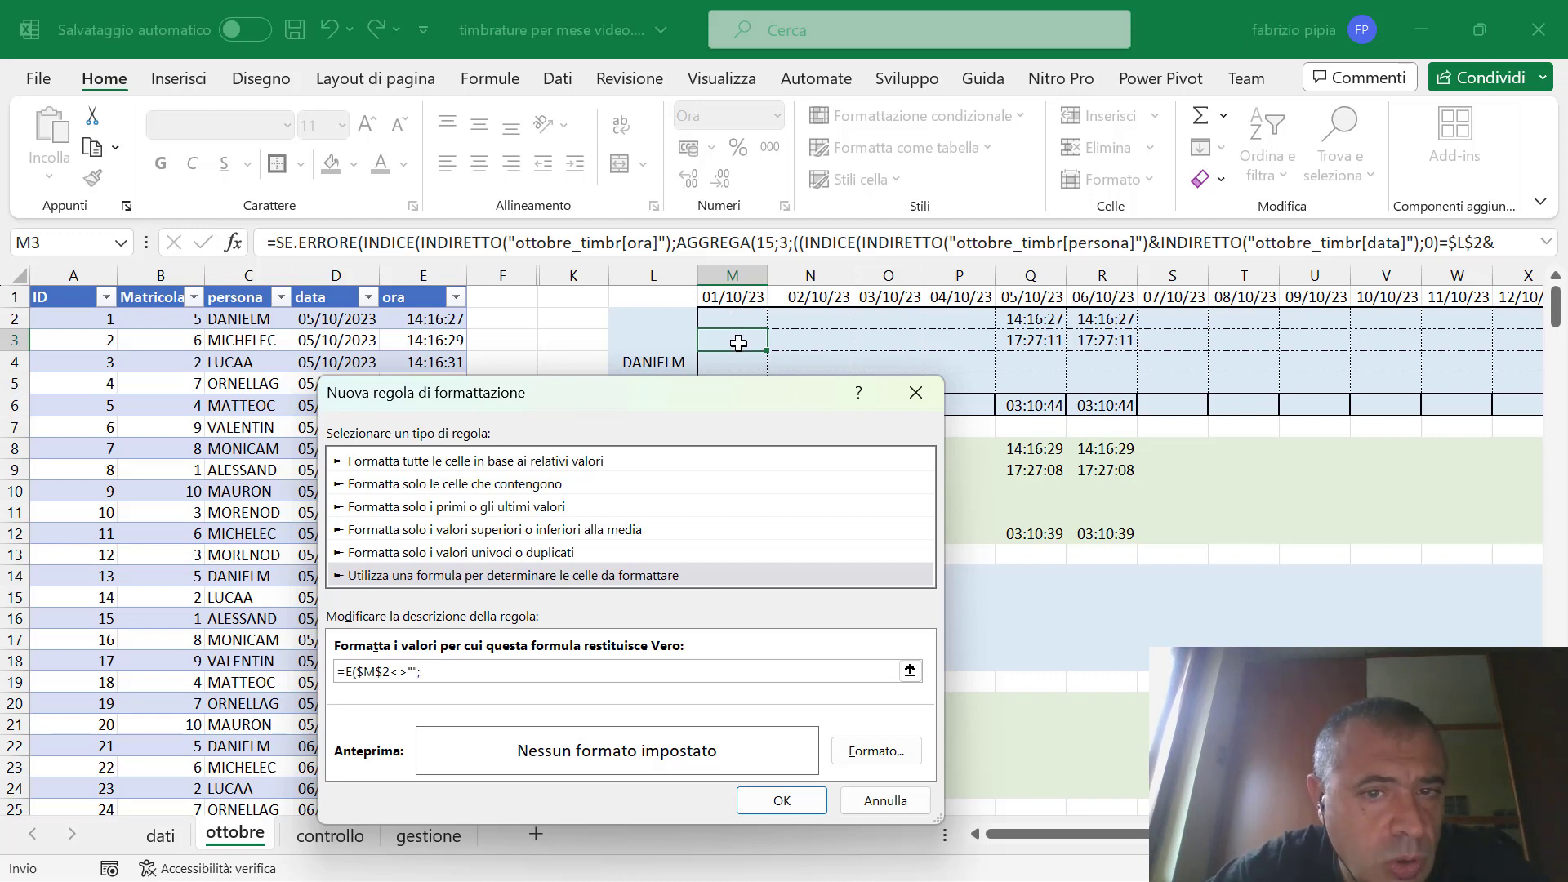
{"action": "left_click", "coordinate": [738, 343]}
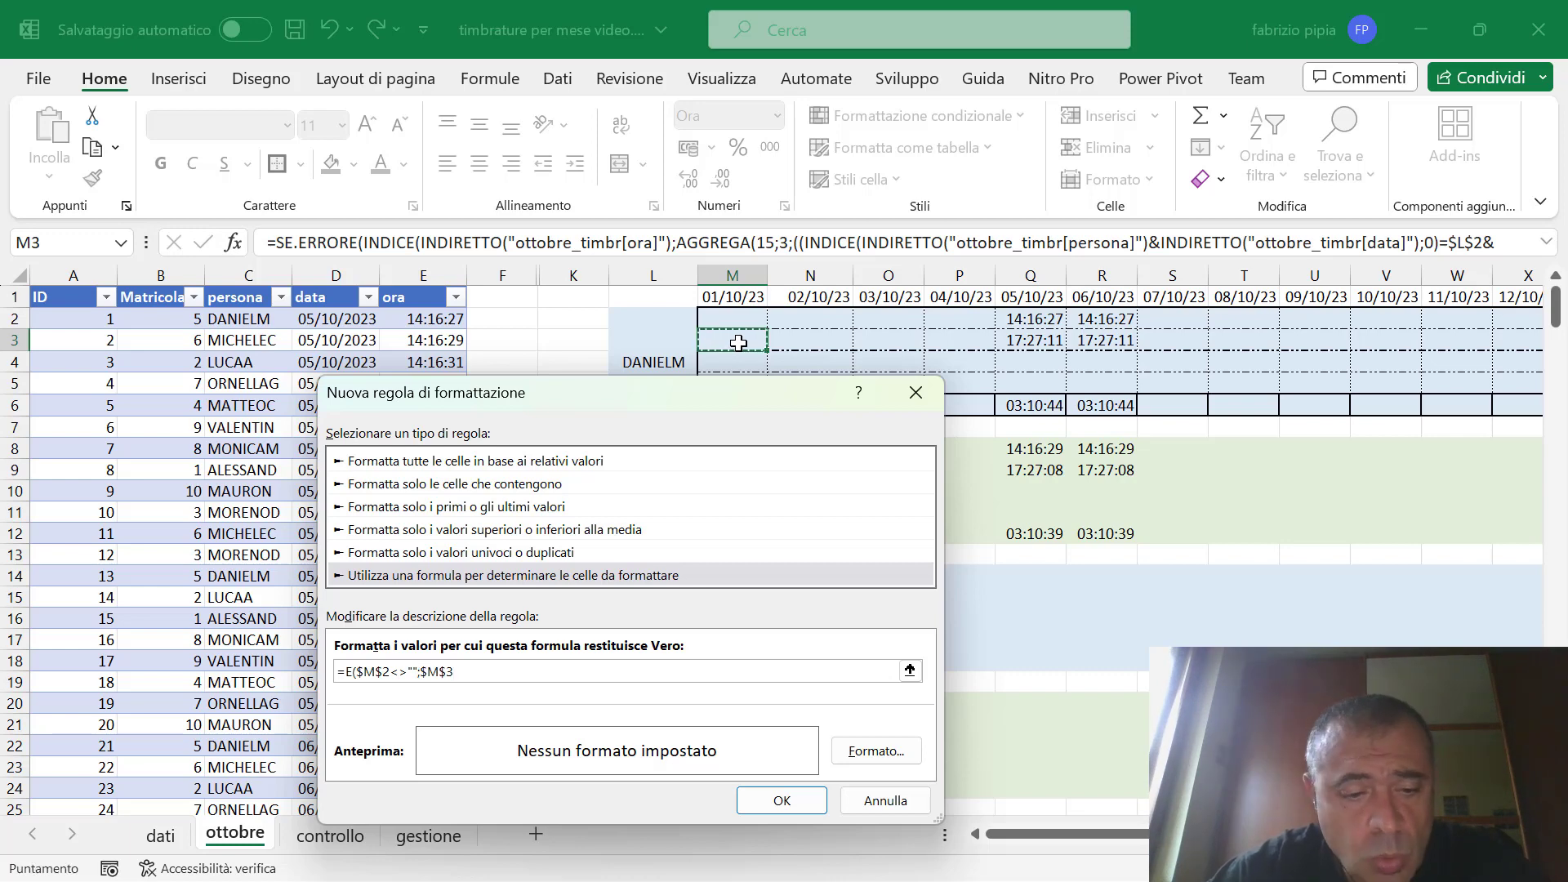
{"action": "type", "text": "=\"\""}
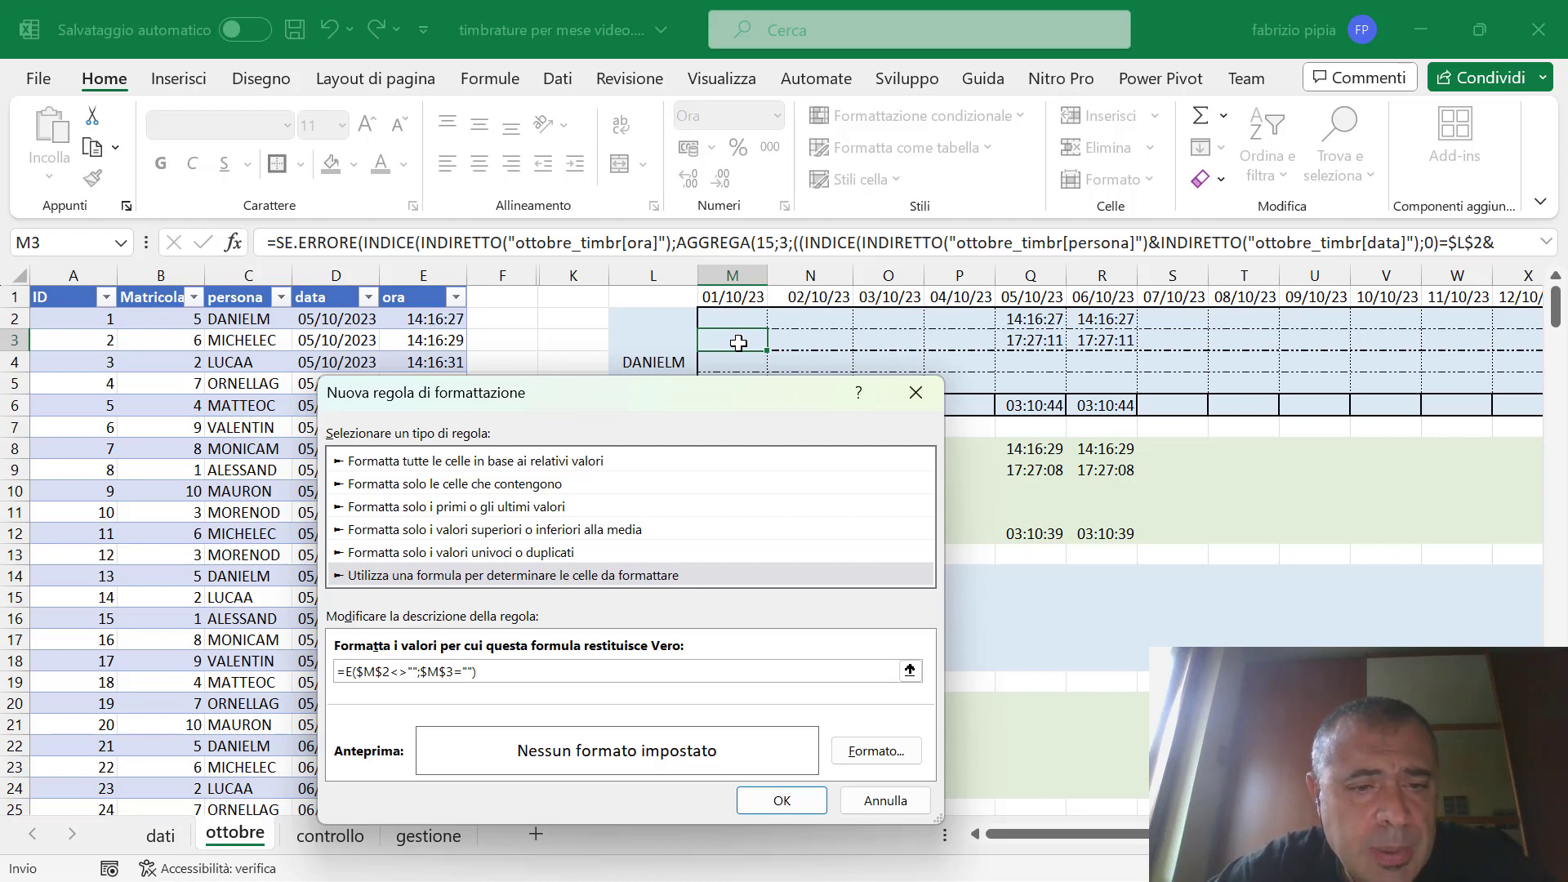
Set the rule's format to a solid red fill on the Riempimento tab
{"action": "left_click", "coordinate": [898, 756]}
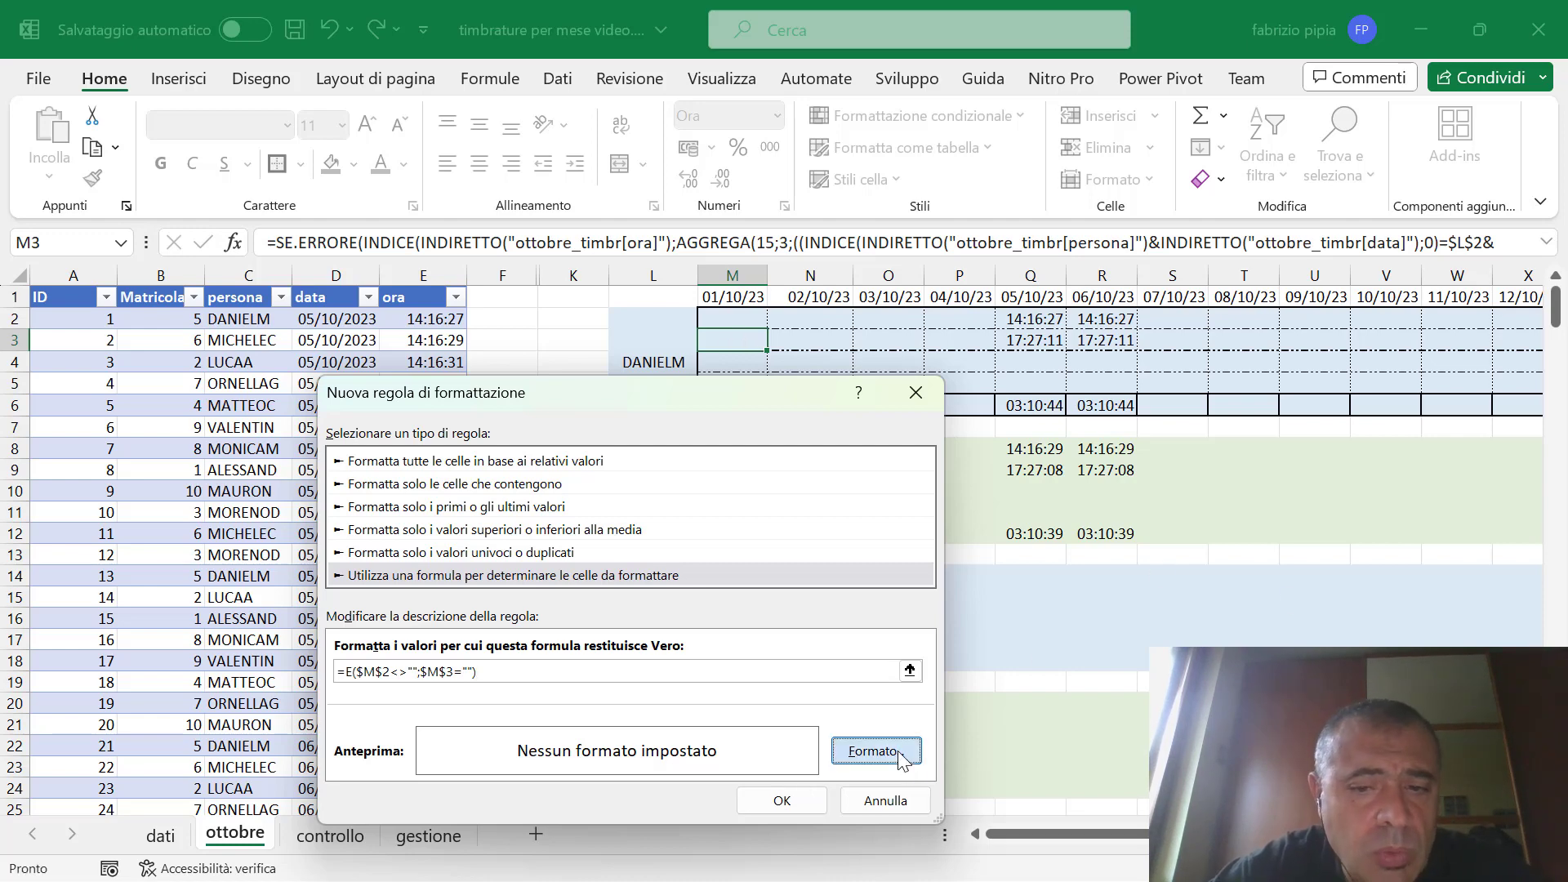
{"action": "left_click", "coordinate": [711, 65]}
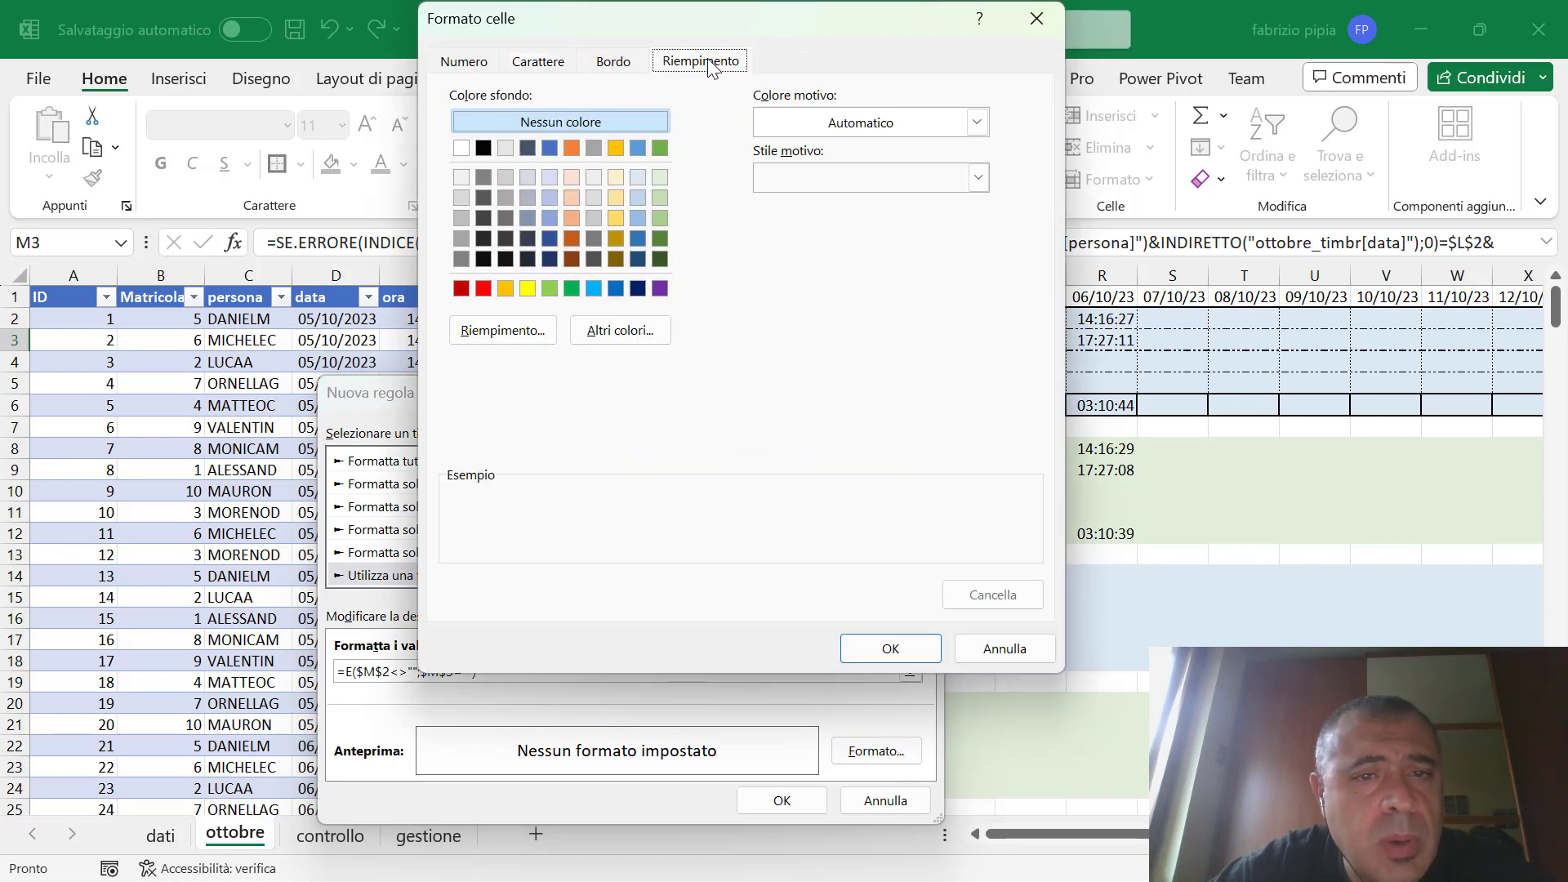
{"action": "left_click", "coordinate": [483, 289]}
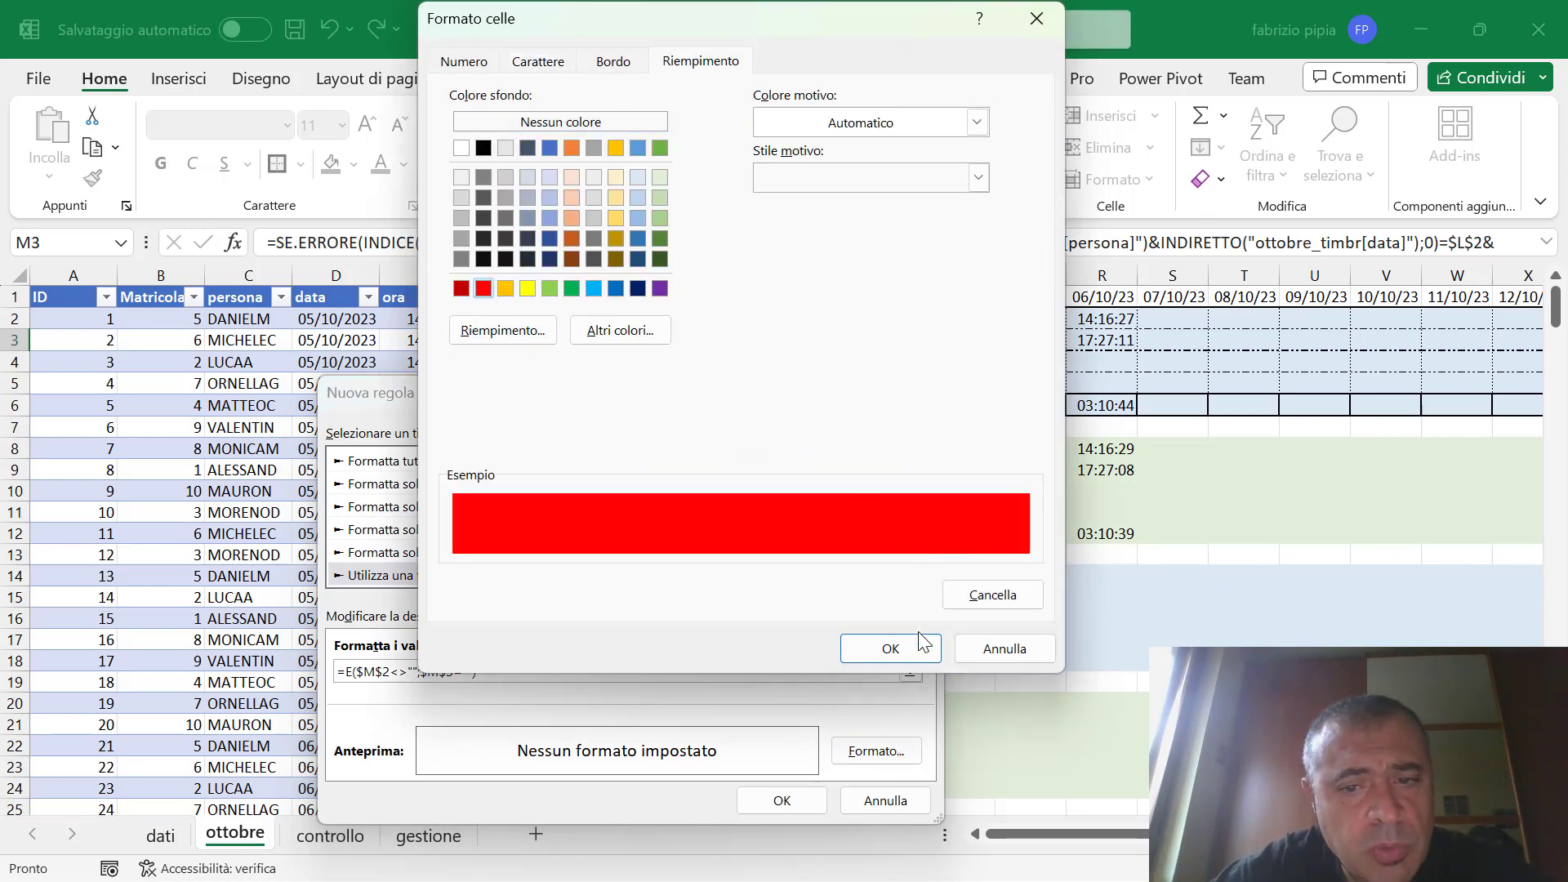
{"action": "left_click", "coordinate": [891, 650]}
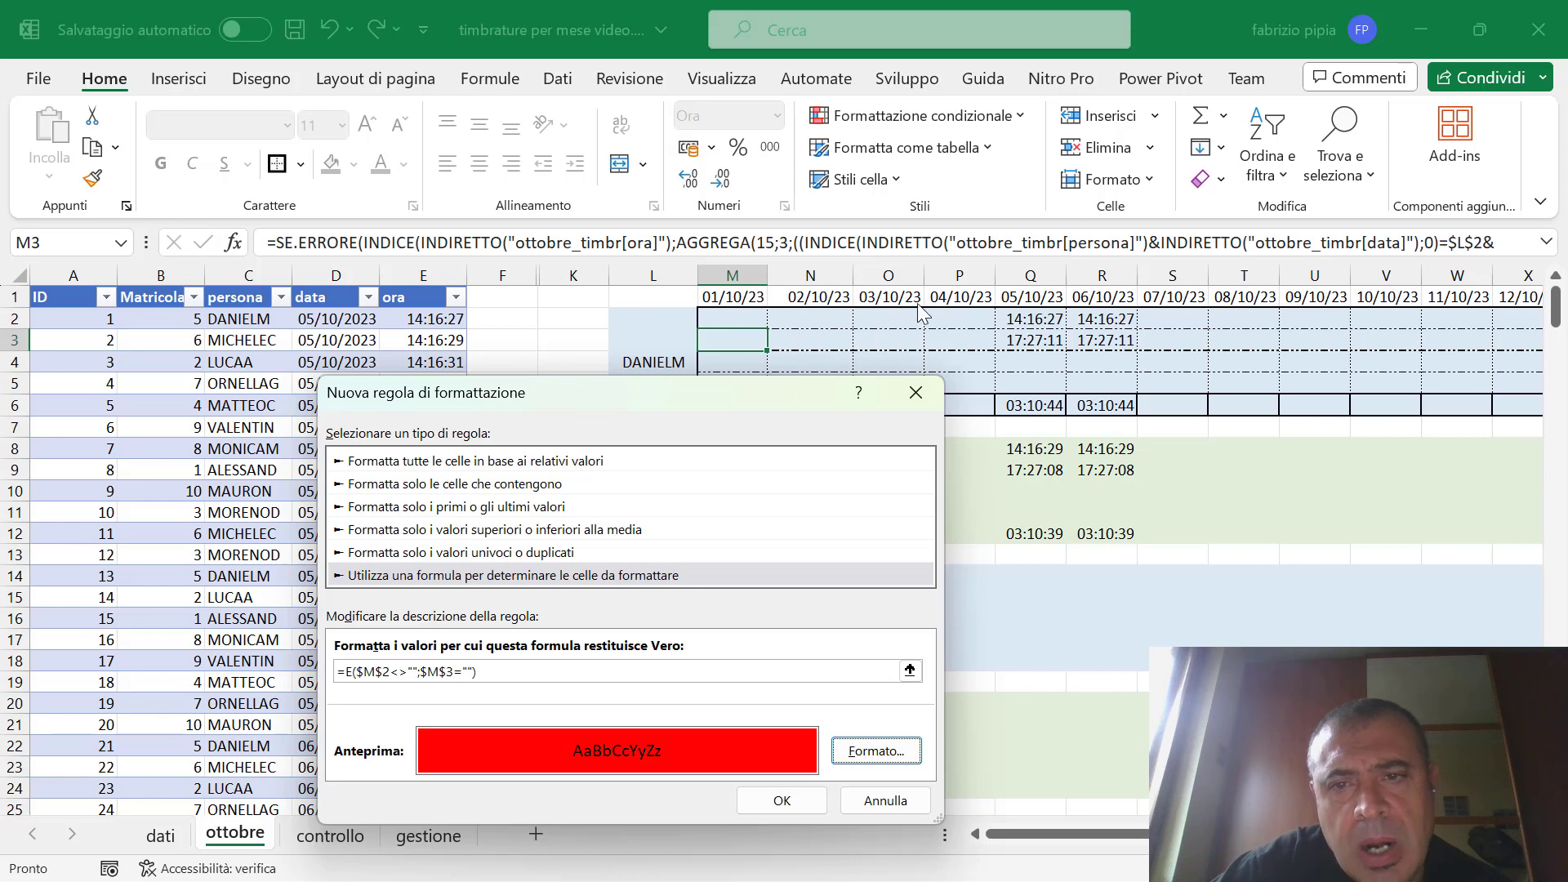
Remove the $ before M in both references and apply the rule
{"action": "left_click", "coordinate": [364, 673]}
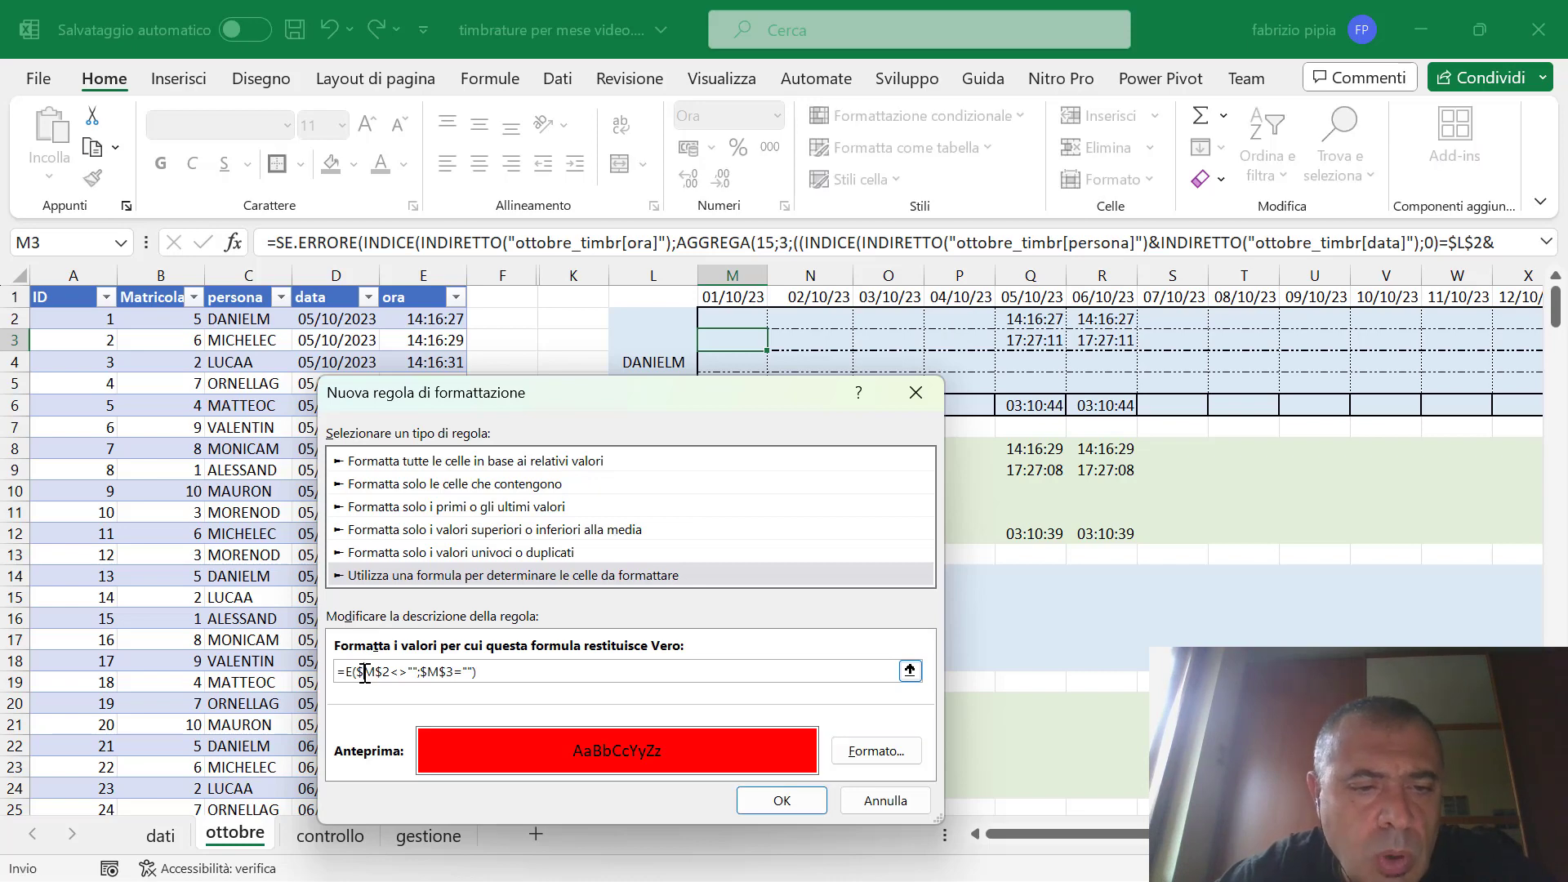
{"action": "key", "text": "BackSpace"}
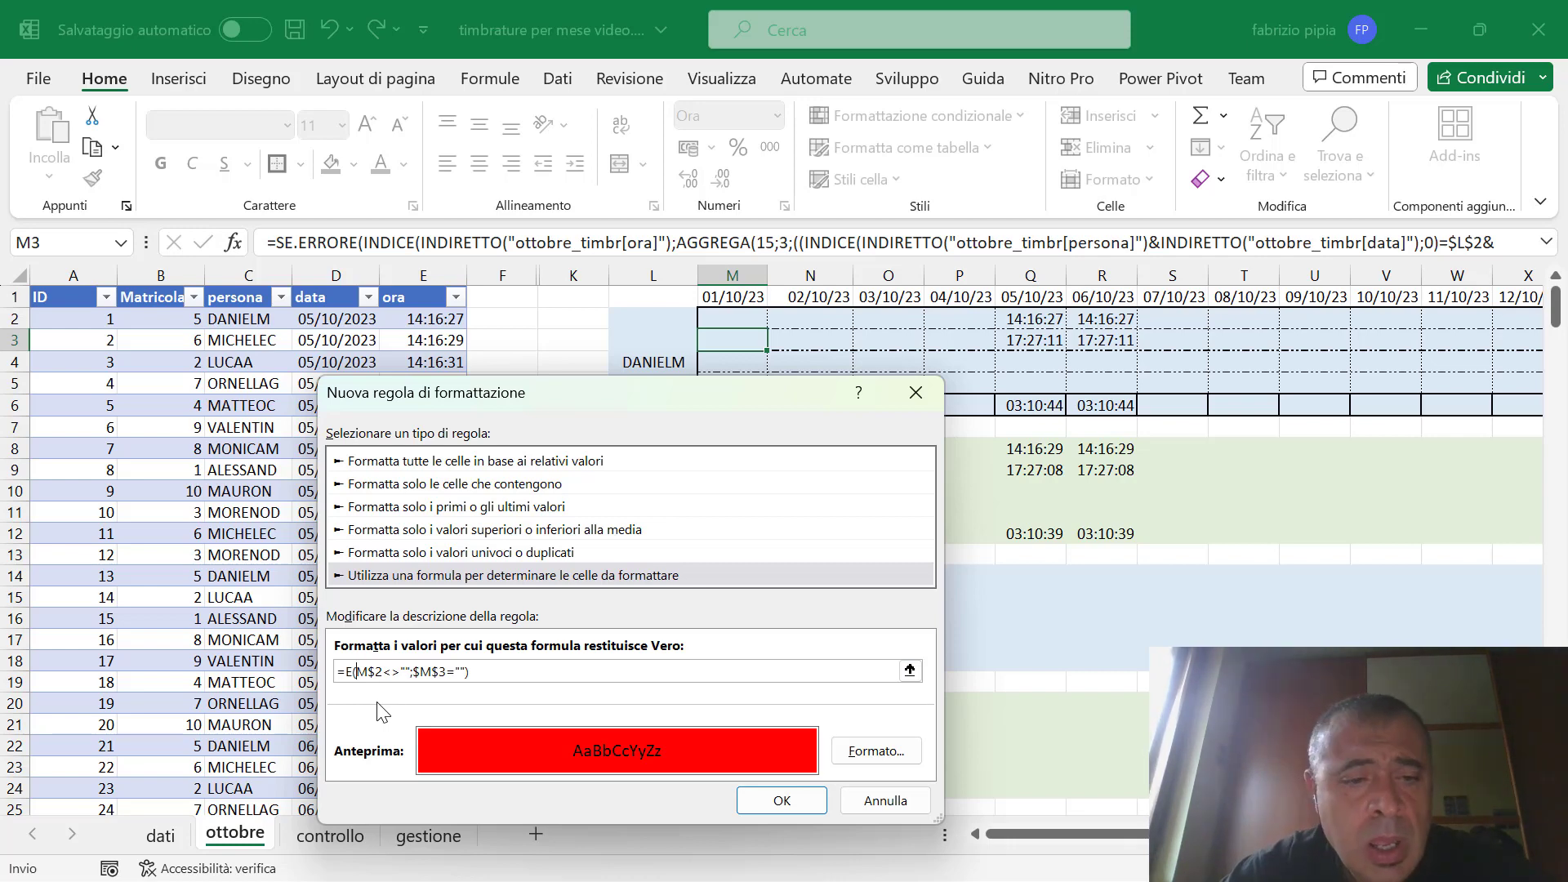
{"action": "left_click", "coordinate": [421, 672]}
{"action": "key", "text": "BackSpace"}
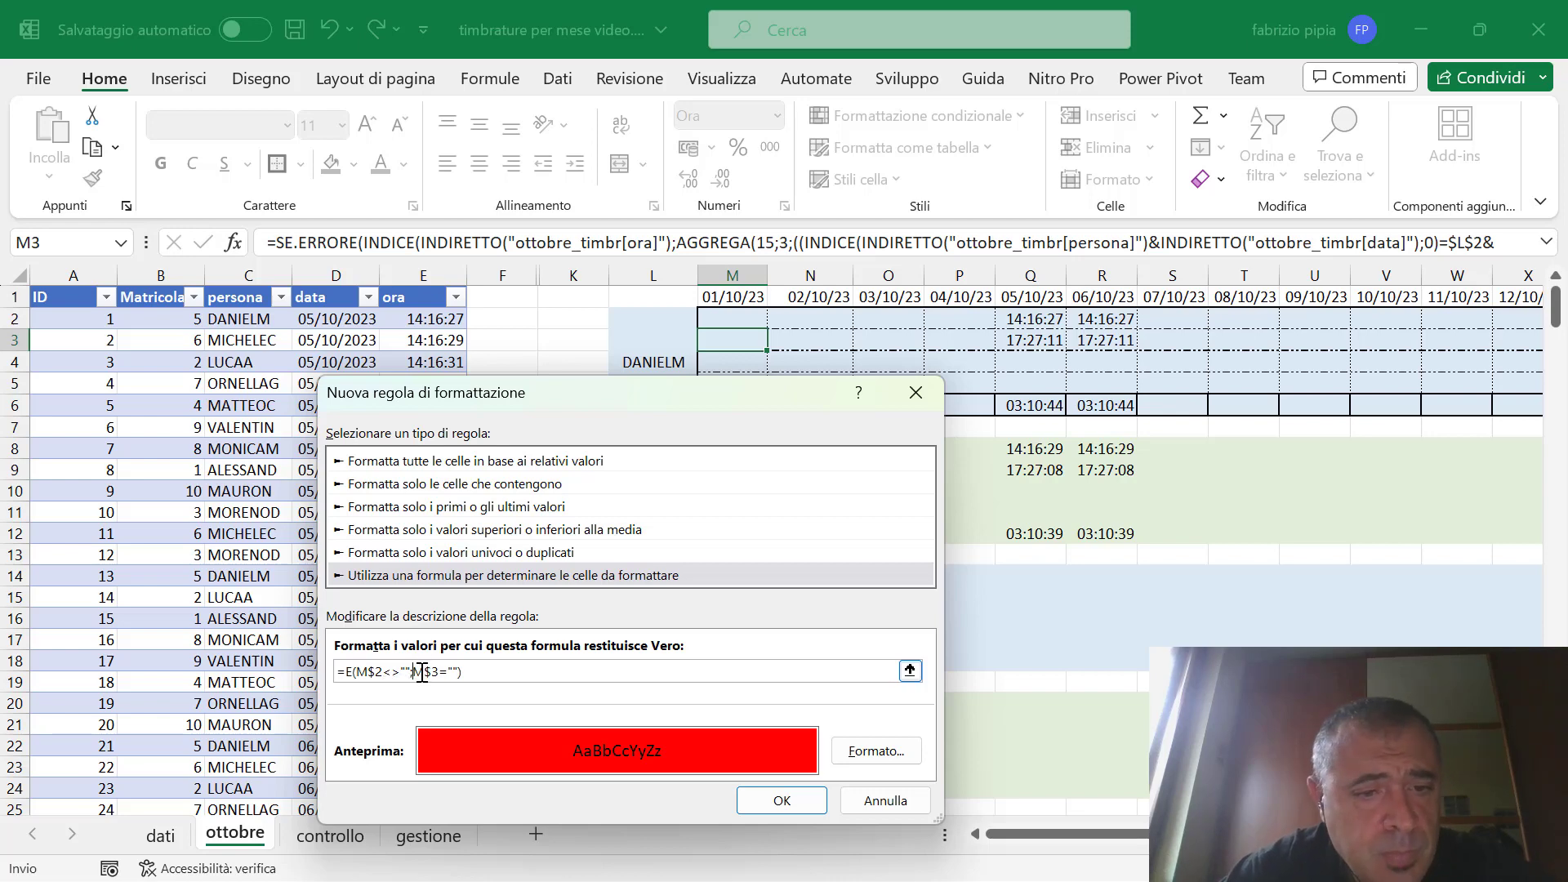
{"action": "left_click", "coordinate": [784, 804]}
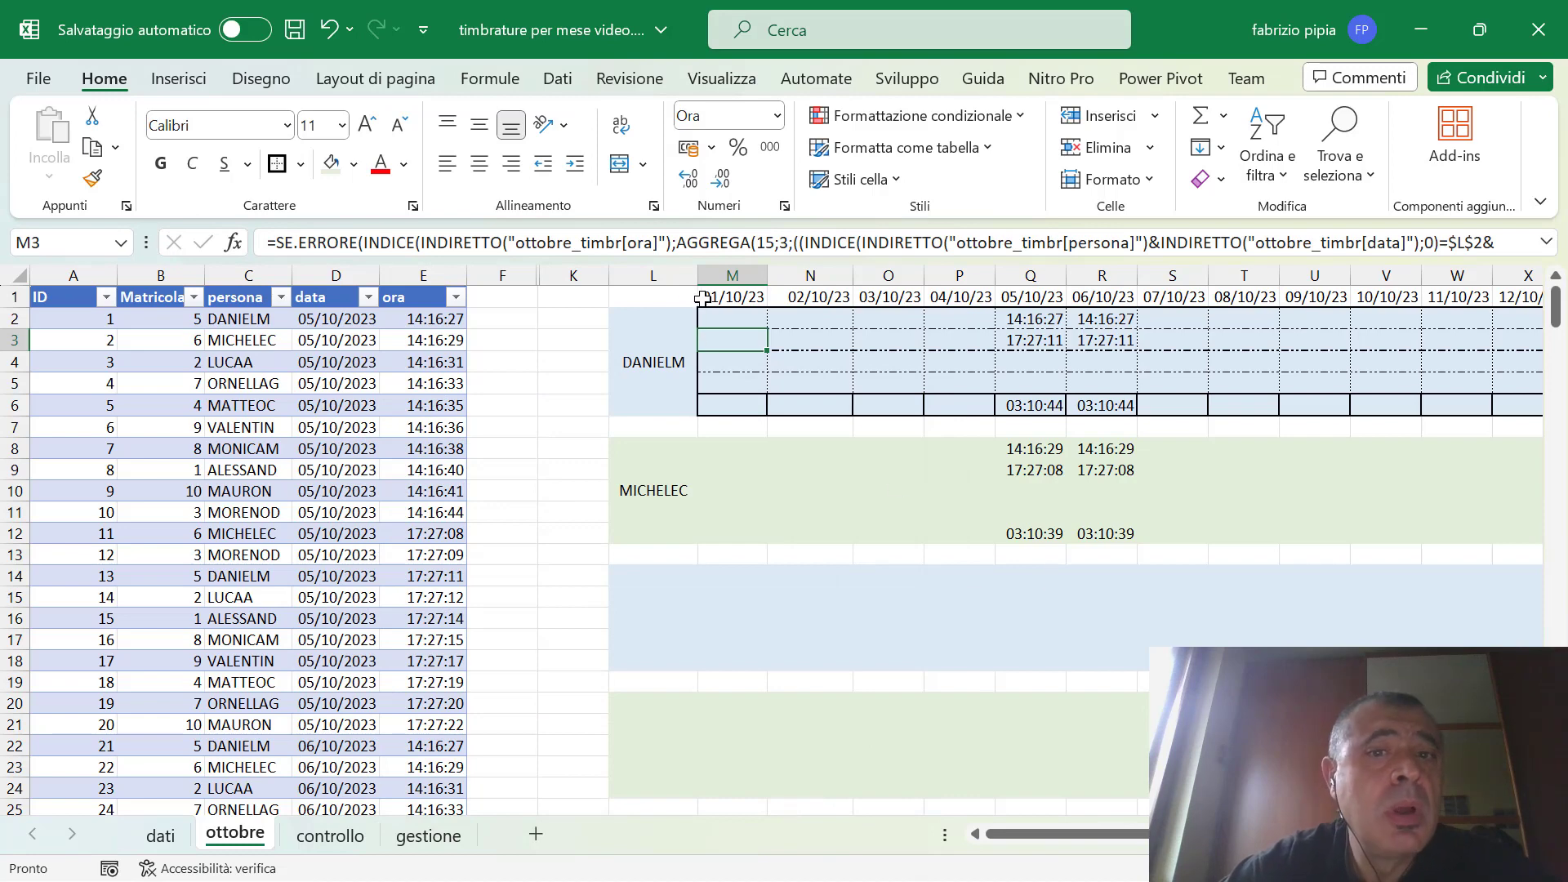
Test the rule with a value in M2 so M3 turns red, then undo it
{"action": "left_click", "coordinate": [739, 325]}
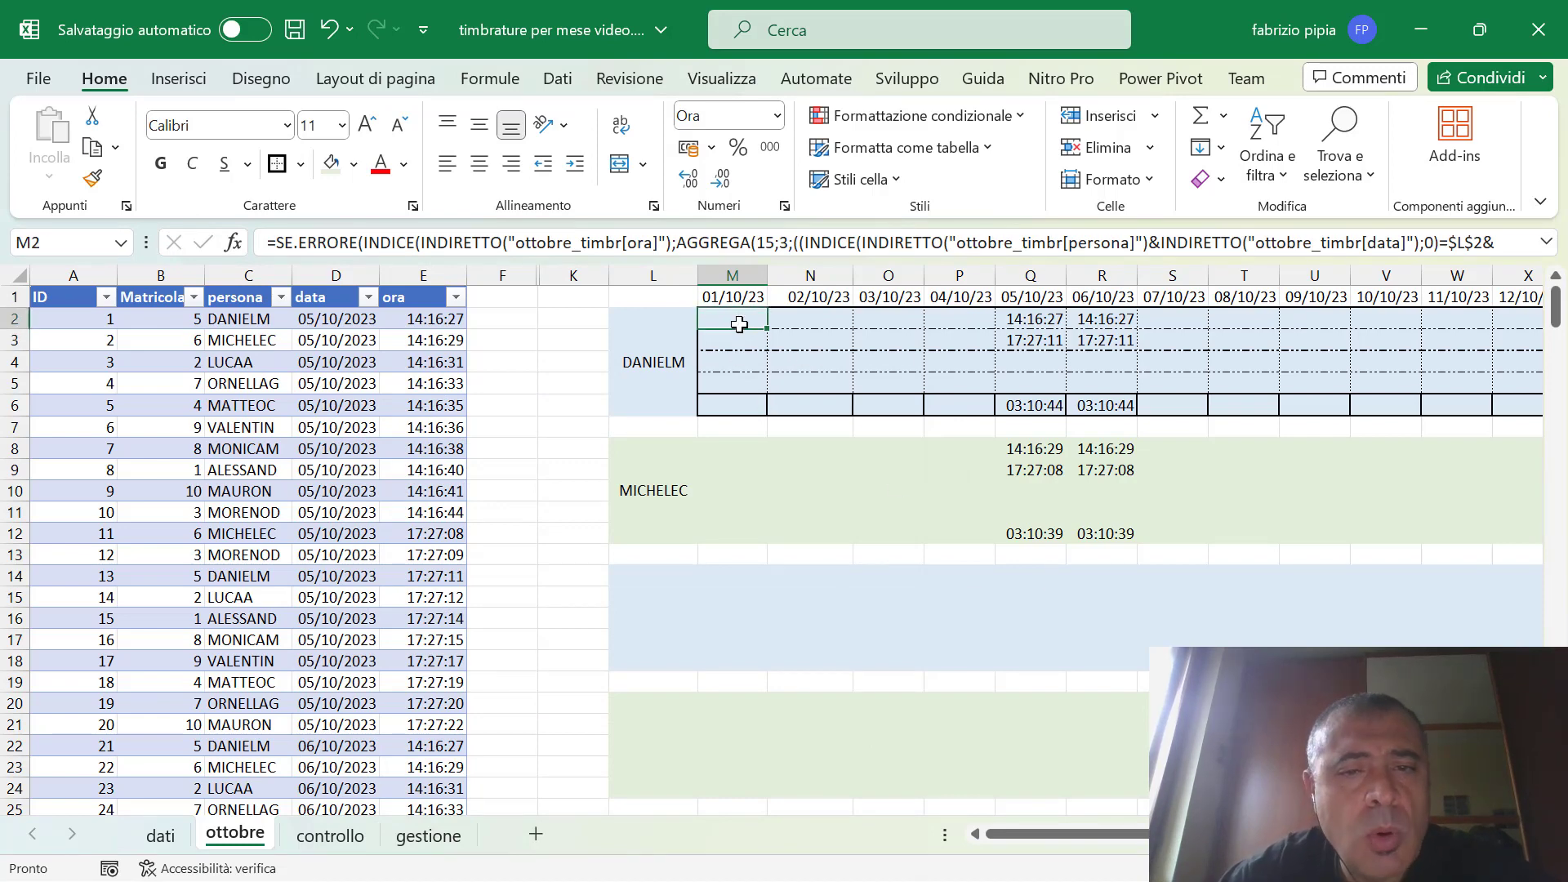
{"action": "key", "text": "F2"}
{"action": "key", "text": "Return"}
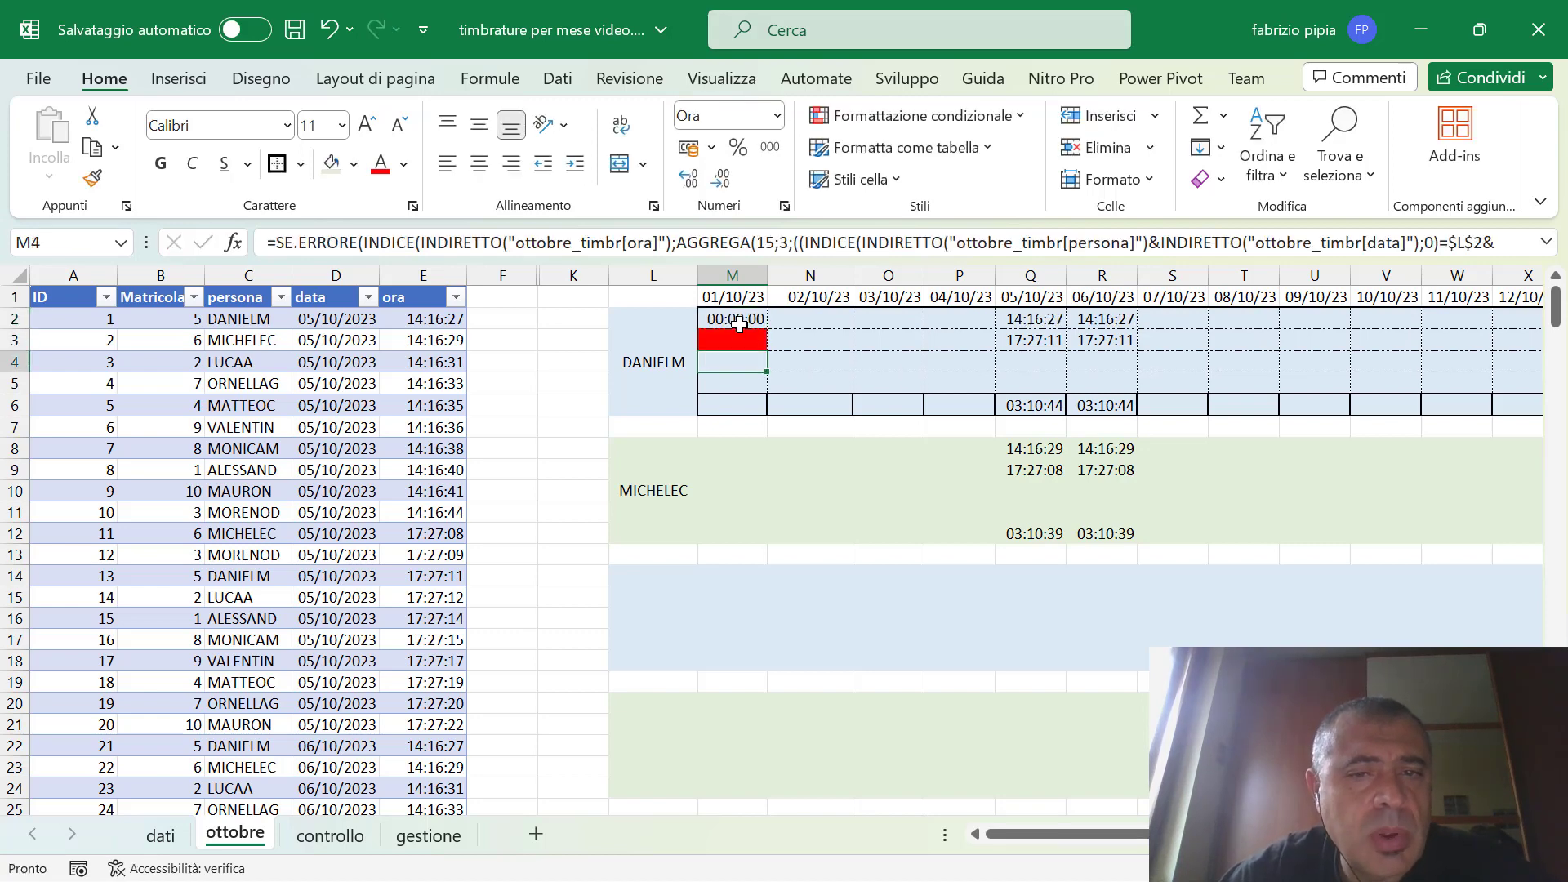
{"action": "left_click", "coordinate": [740, 324]}
{"action": "key", "text": "Down"}
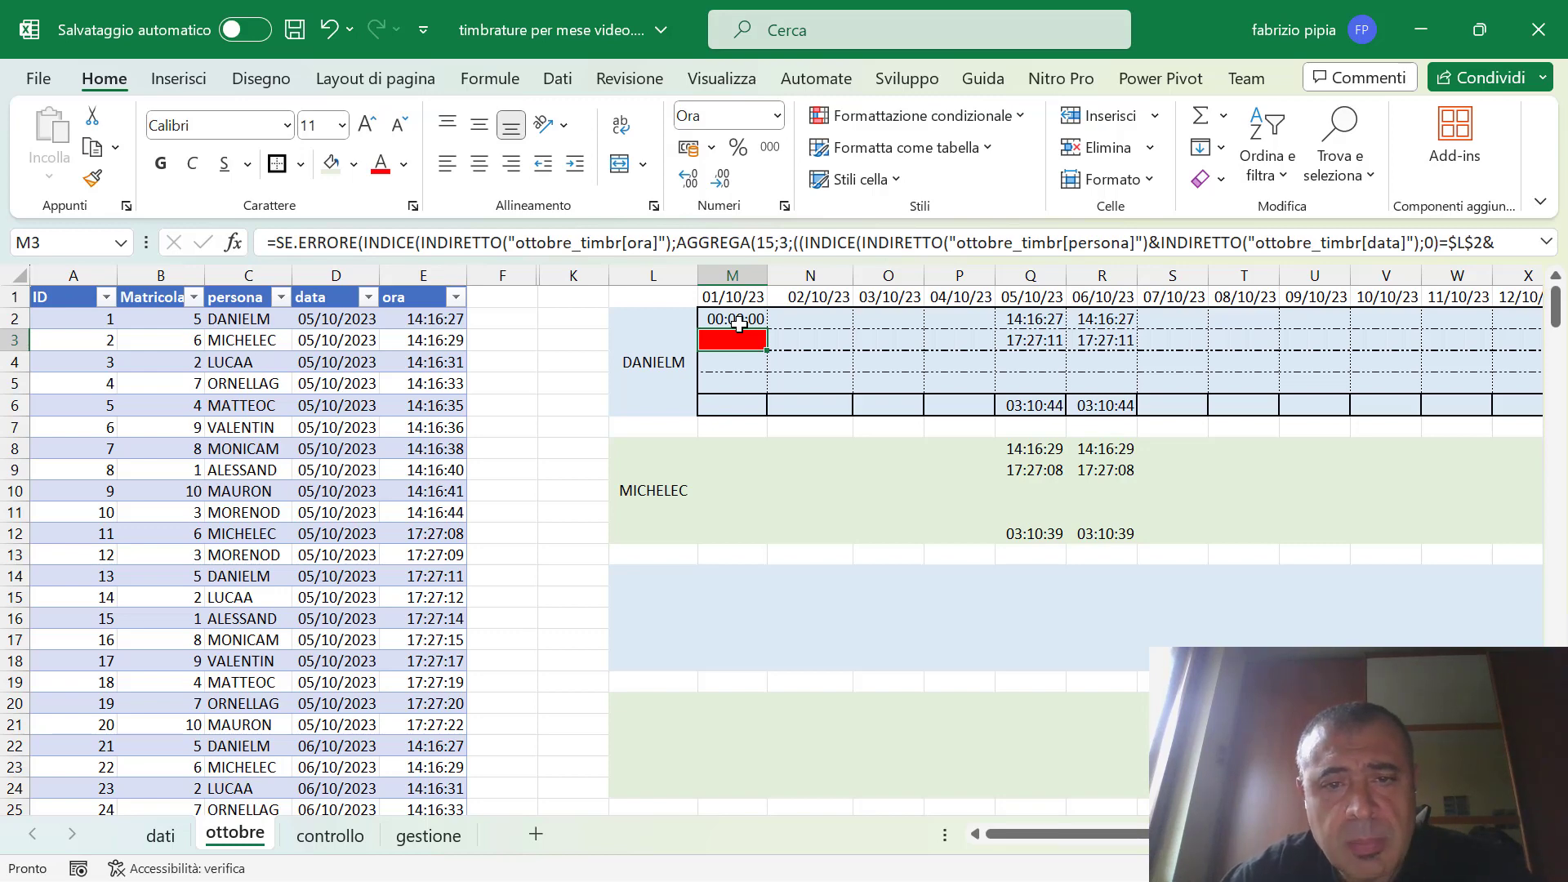
{"action": "key", "text": "ctrl+z"}
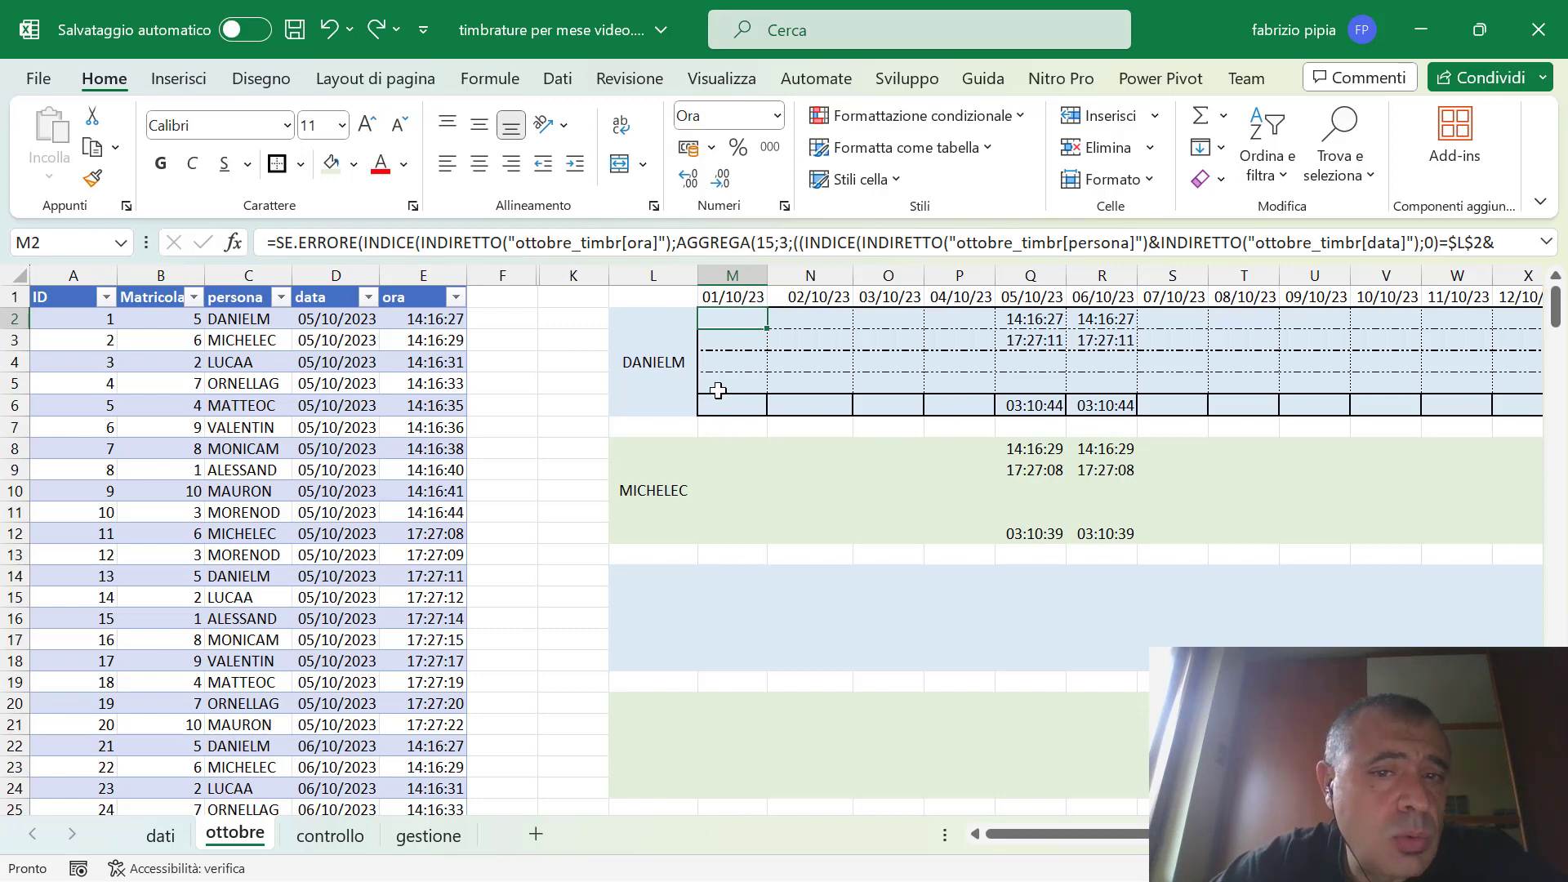
{"action": "left_click", "coordinate": [728, 383]}
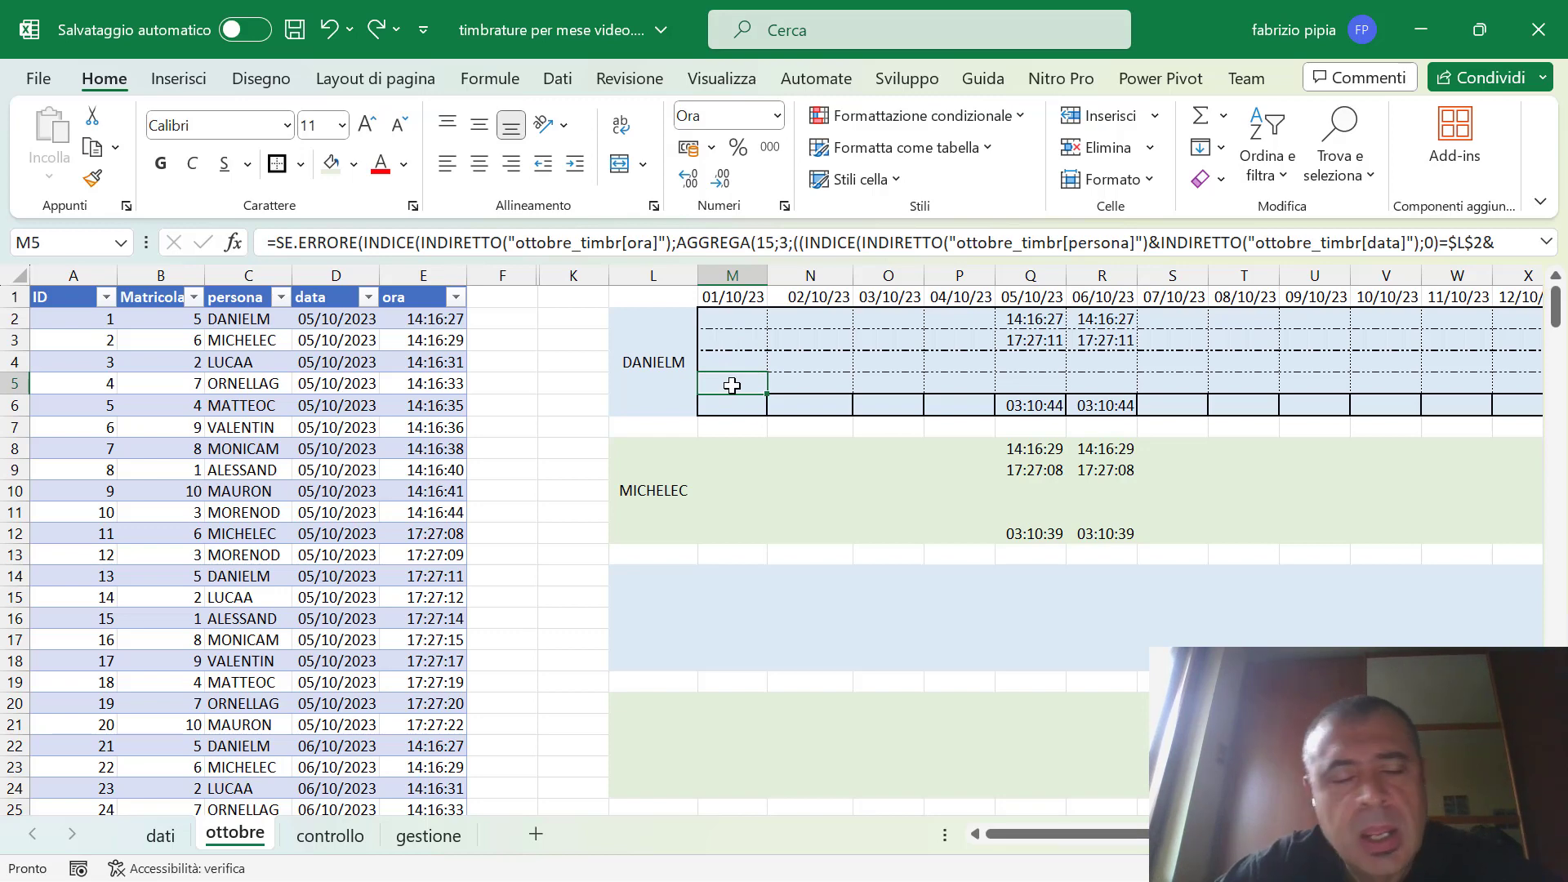
Begin a second formula-based conditional formatting rule for clock-out cell M5
{"action": "left_click", "coordinate": [914, 117]}
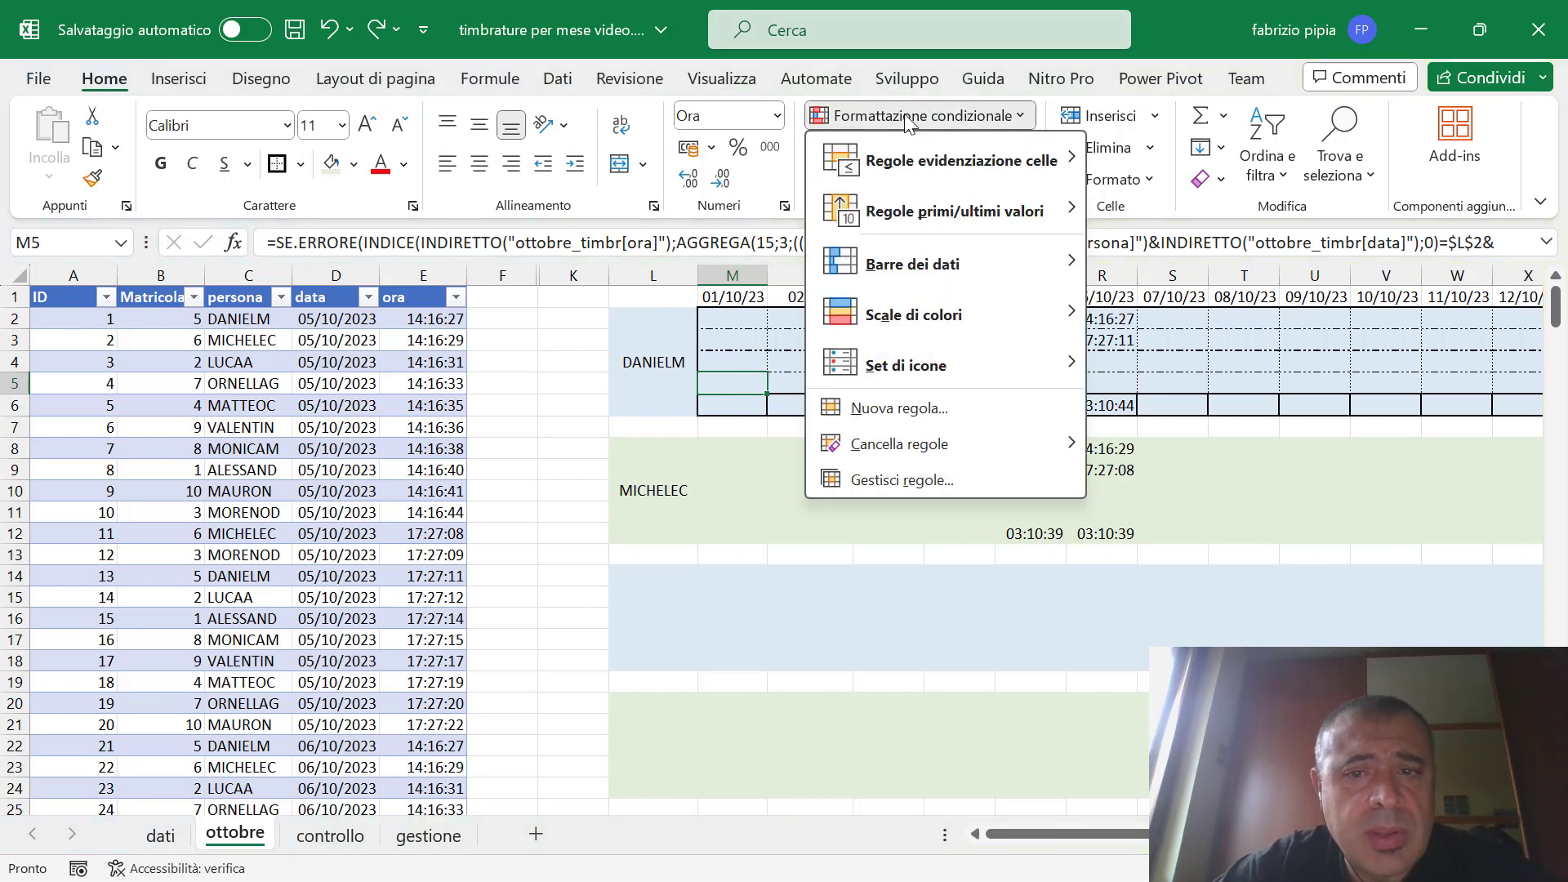
{"action": "left_click", "coordinate": [953, 410]}
{"action": "left_click", "coordinate": [513, 551]}
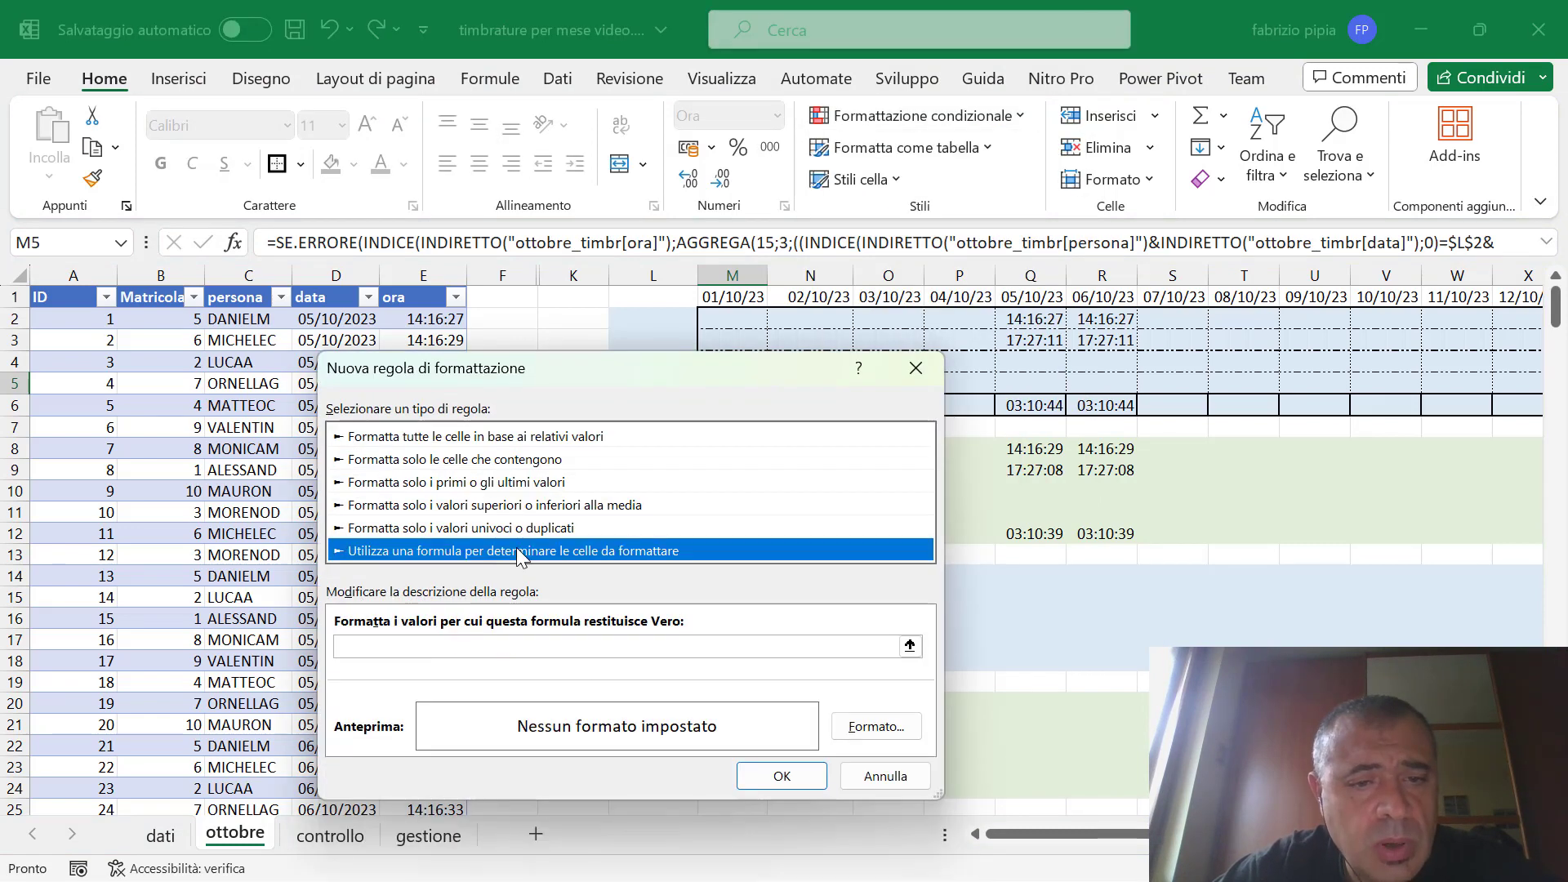
{"action": "left_click", "coordinate": [410, 645]}
{"action": "type", "text": "="}
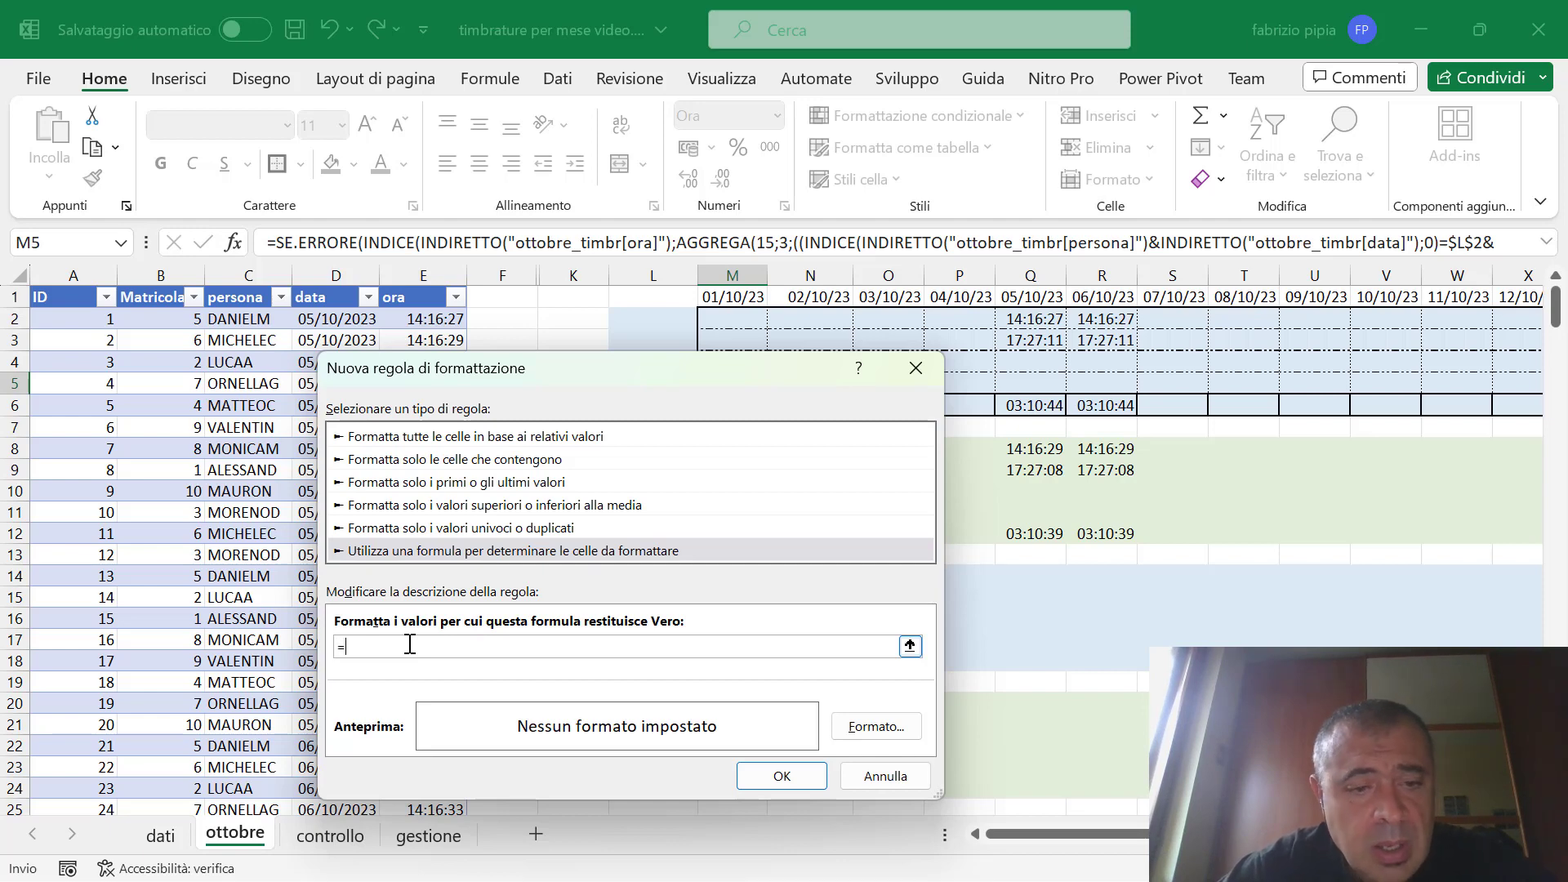
Enter the condition =E(M$4<>"";M$5="") with row-locked M4 and M5 references
{"action": "type", "text": "e("}
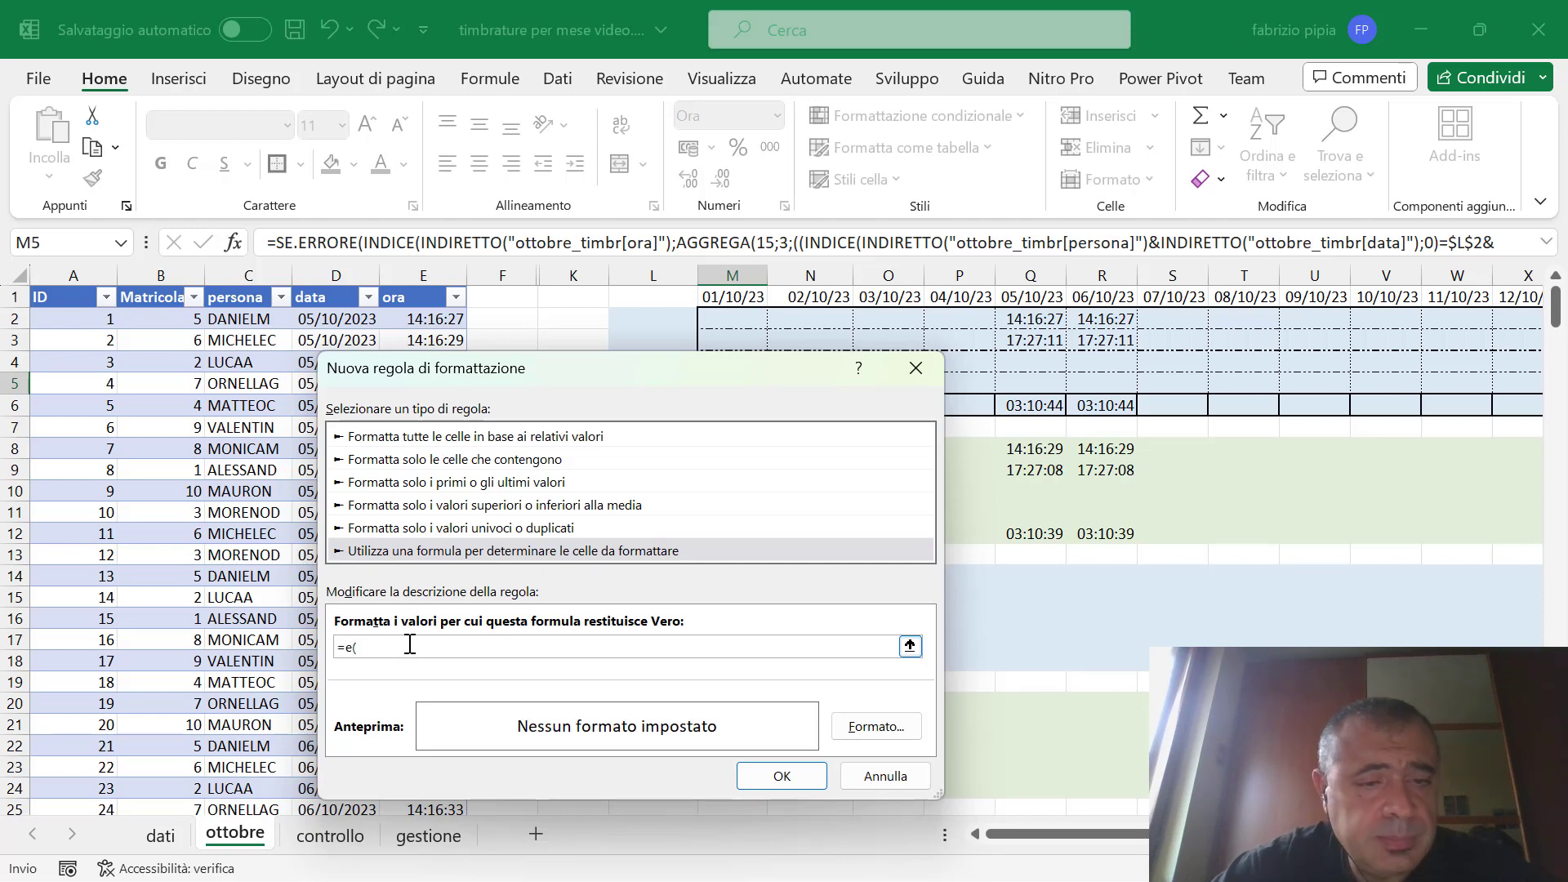
{"action": "mouse_move", "coordinate": [639, 369]}
{"action": "left_mouse_down"}
{"action": "mouse_move", "coordinate": [806, 446]}
{"action": "mouse_move", "coordinate": [793, 423]}
{"action": "mouse_move", "coordinate": [768, 444]}
{"action": "left_mouse_up"}
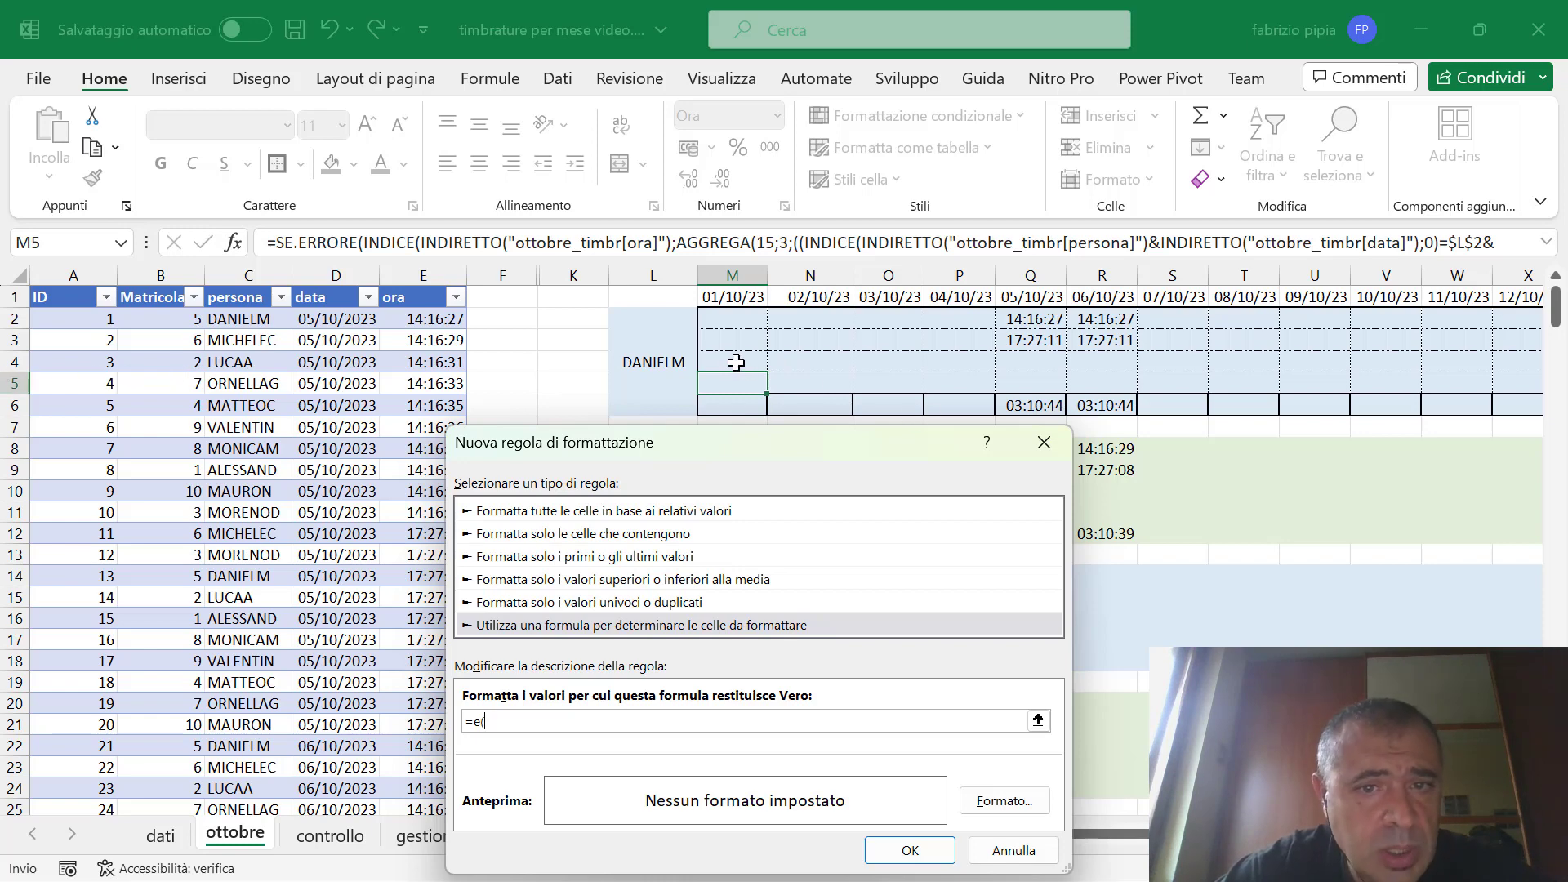
{"action": "left_click", "coordinate": [736, 363]}
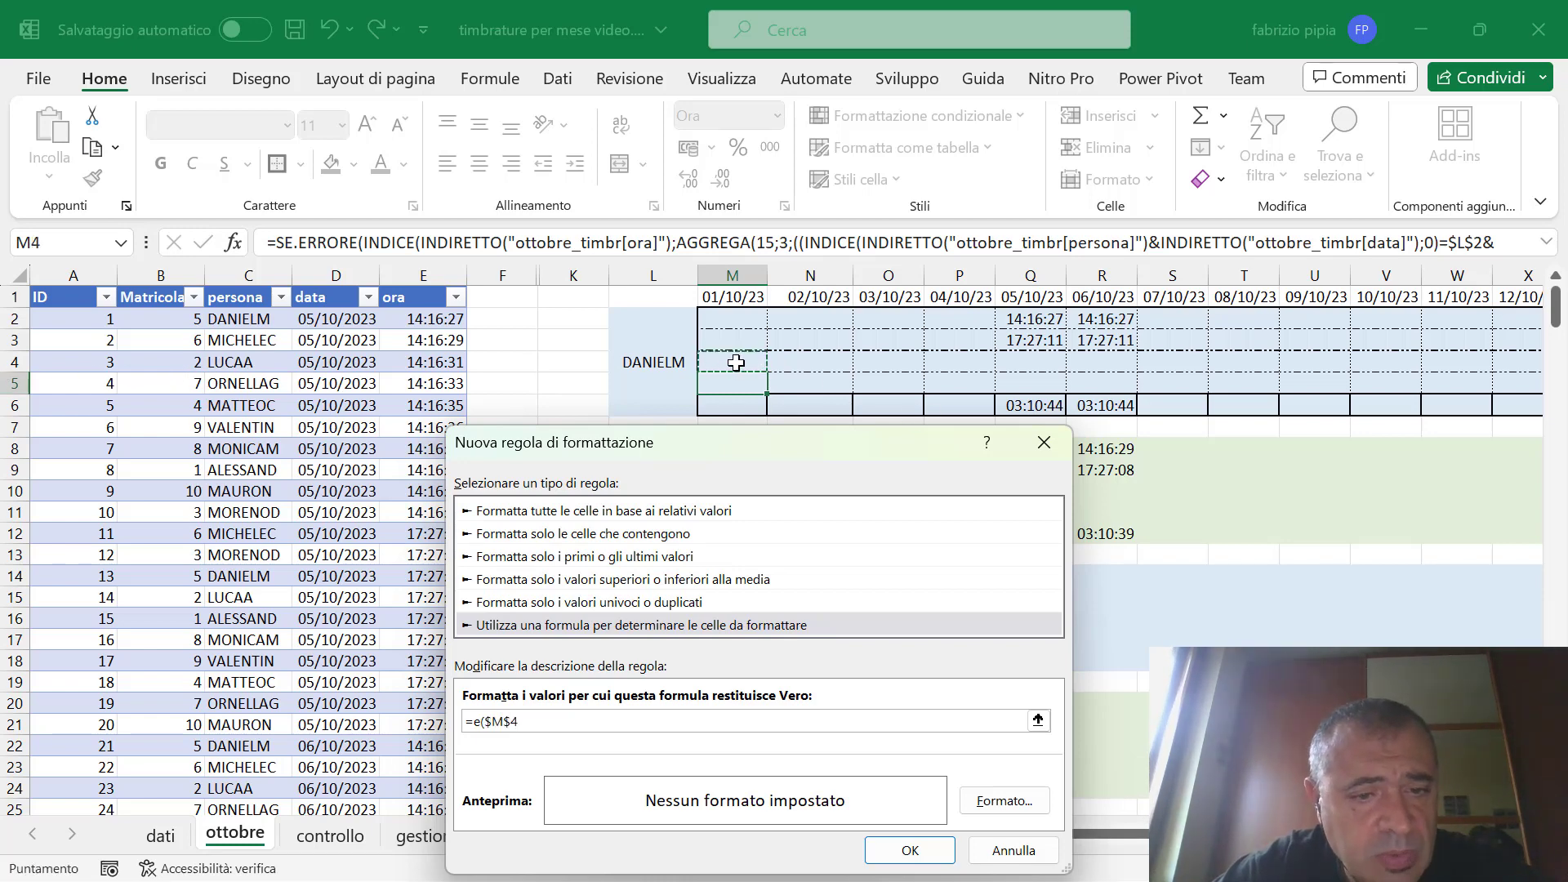
{"action": "key", "text": "F4"}
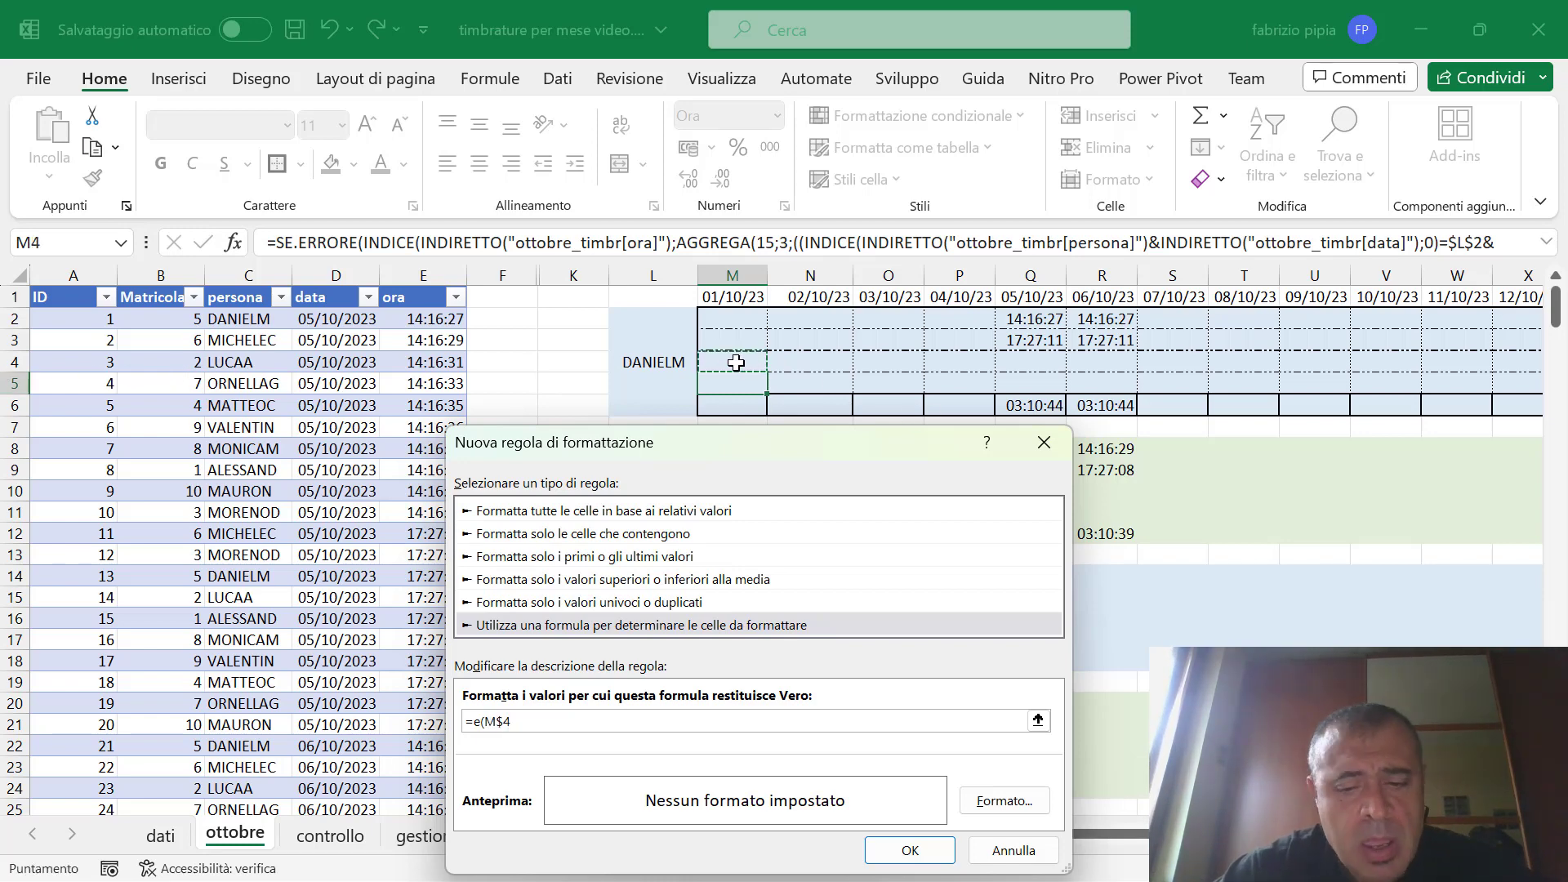
{"action": "type", "text": "<>"}
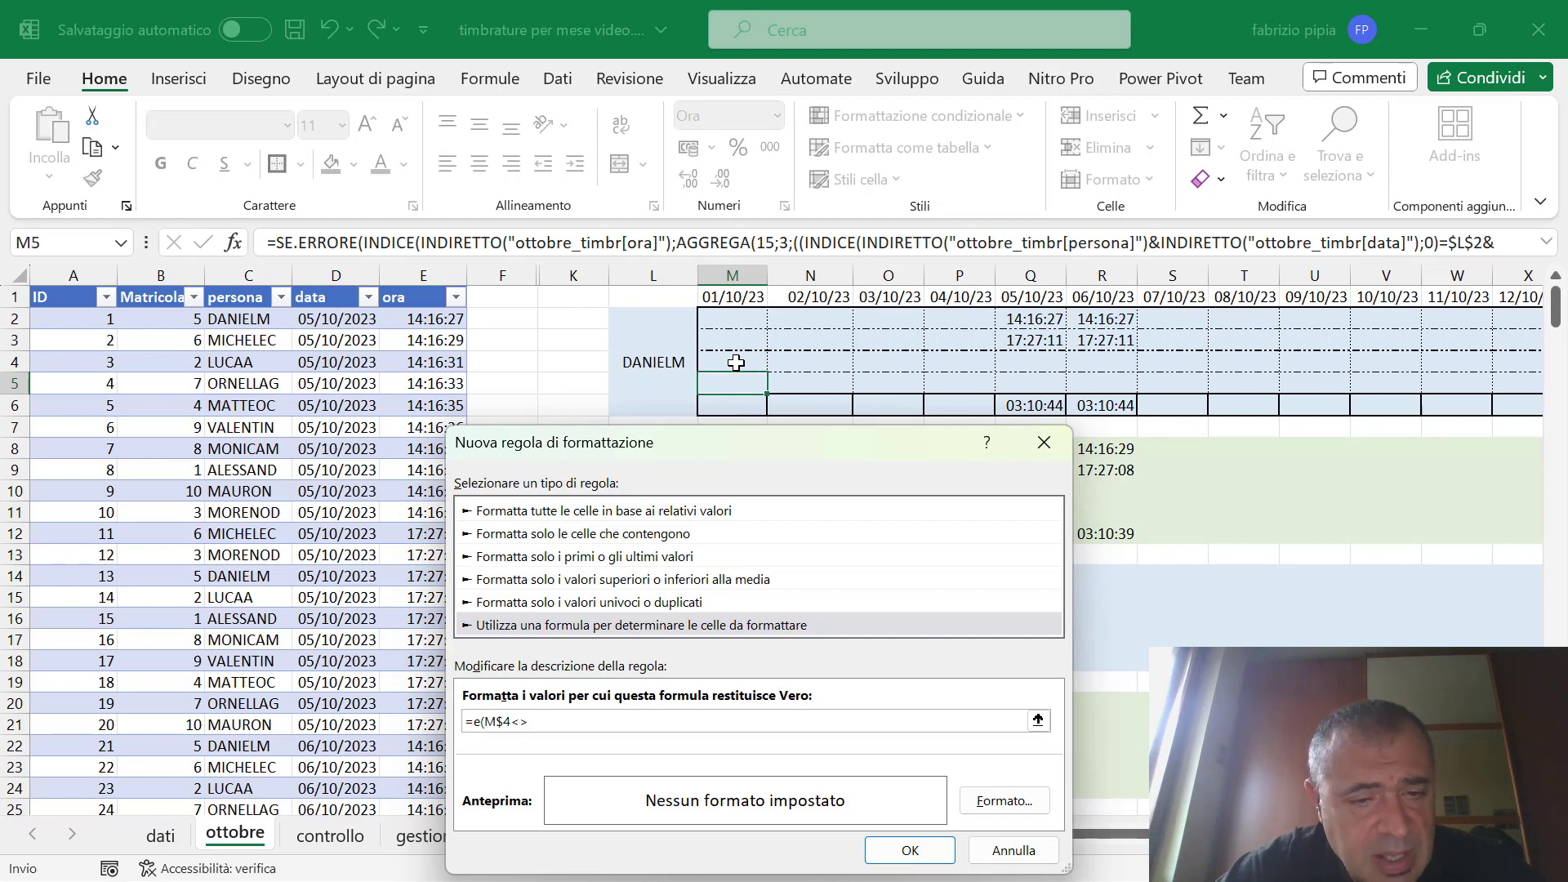
{"action": "type", "text": "\"\";"}
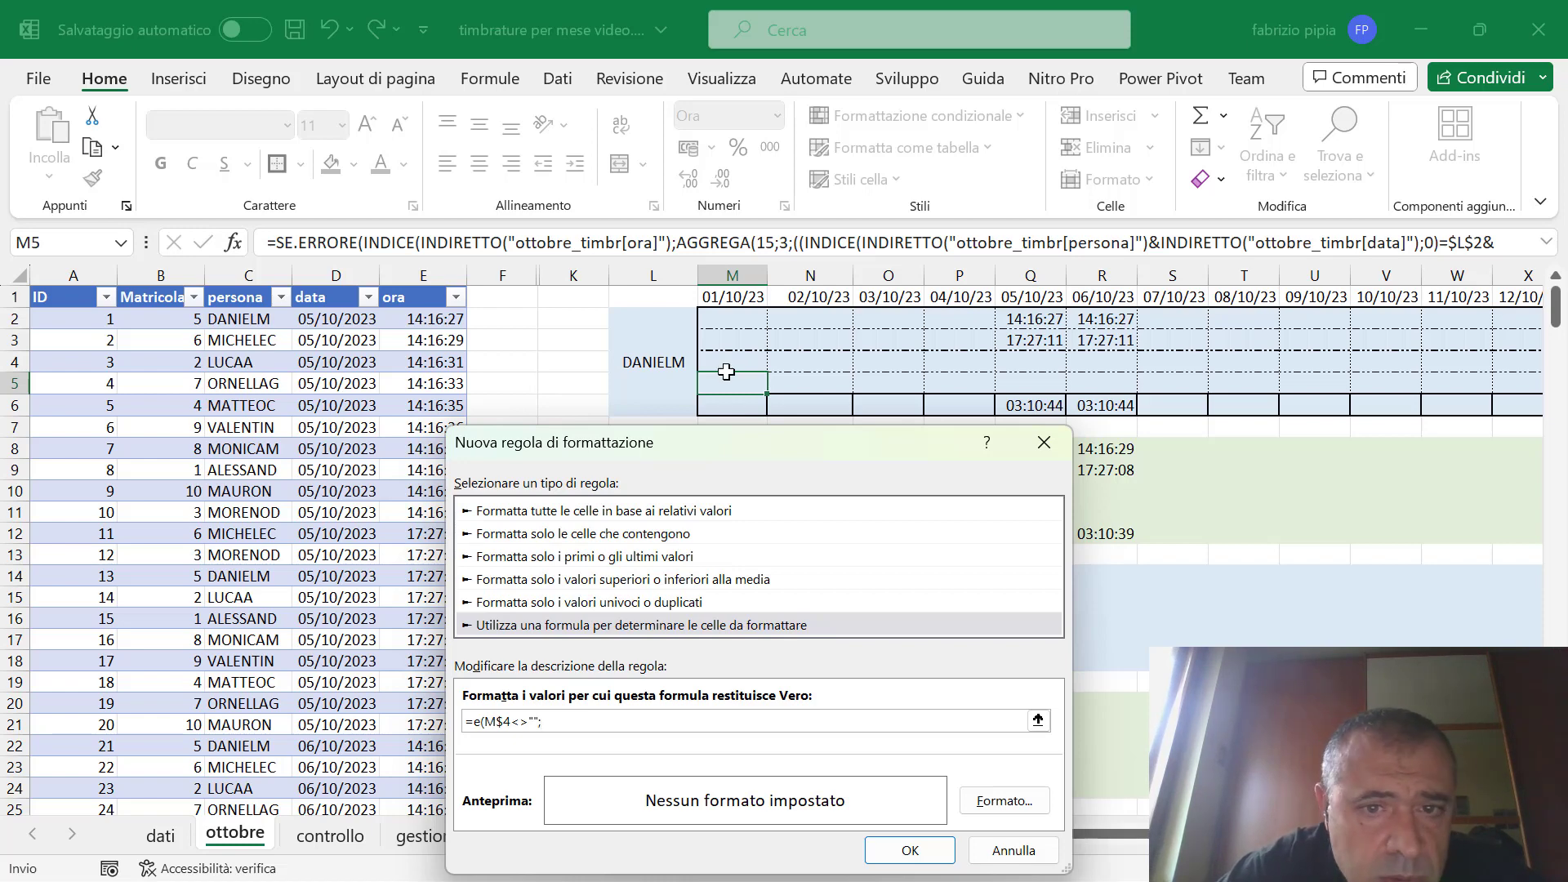
{"action": "left_click", "coordinate": [725, 385]}
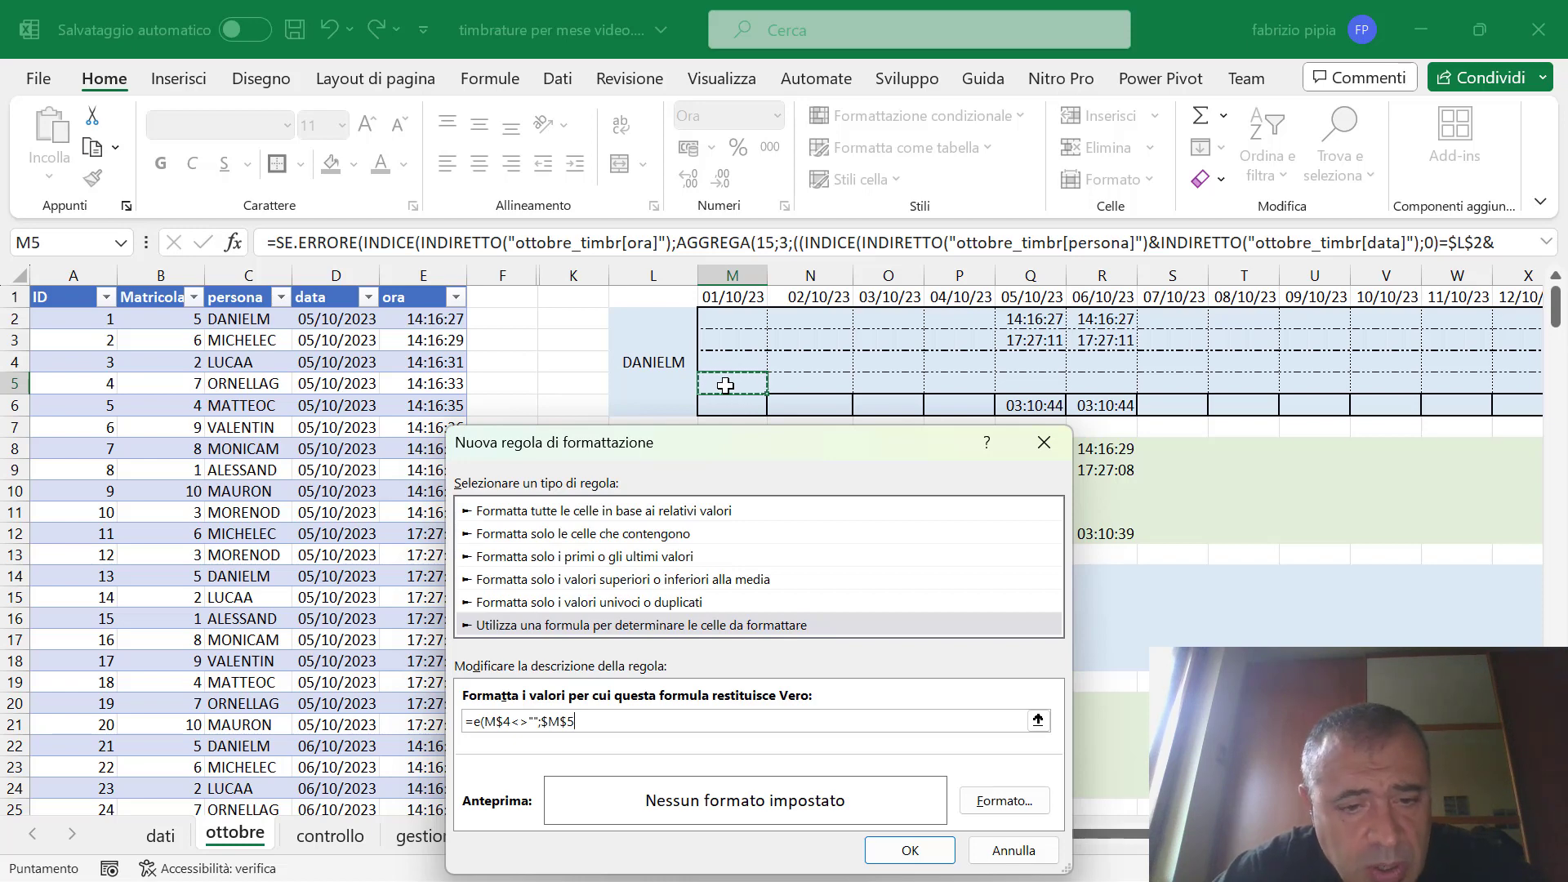
{"action": "key", "text": "F4"}
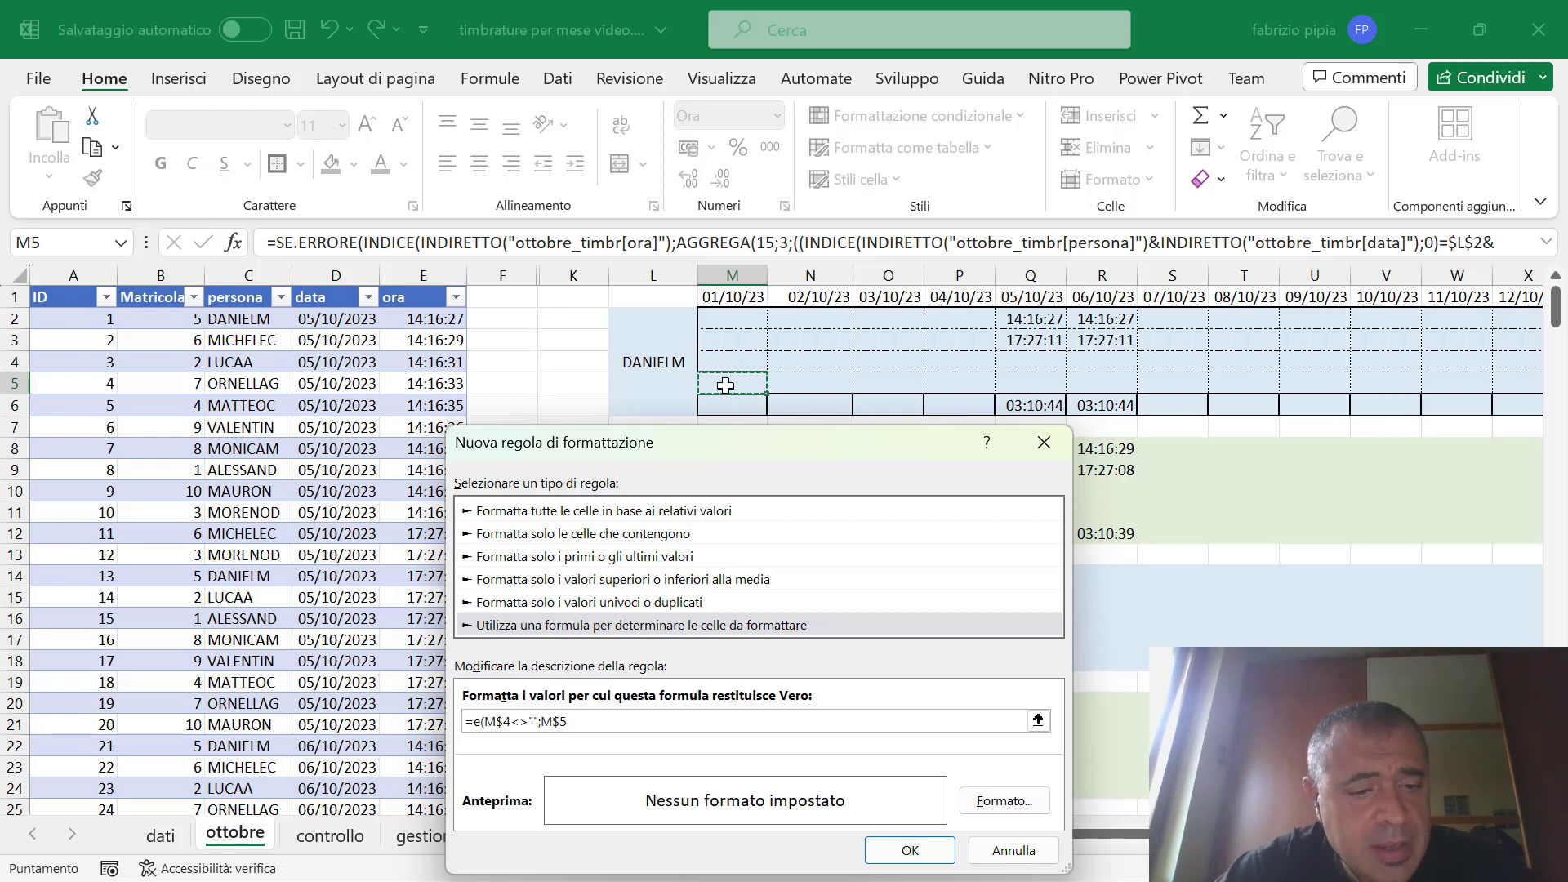
{"action": "type", "text": "=\"\")"}
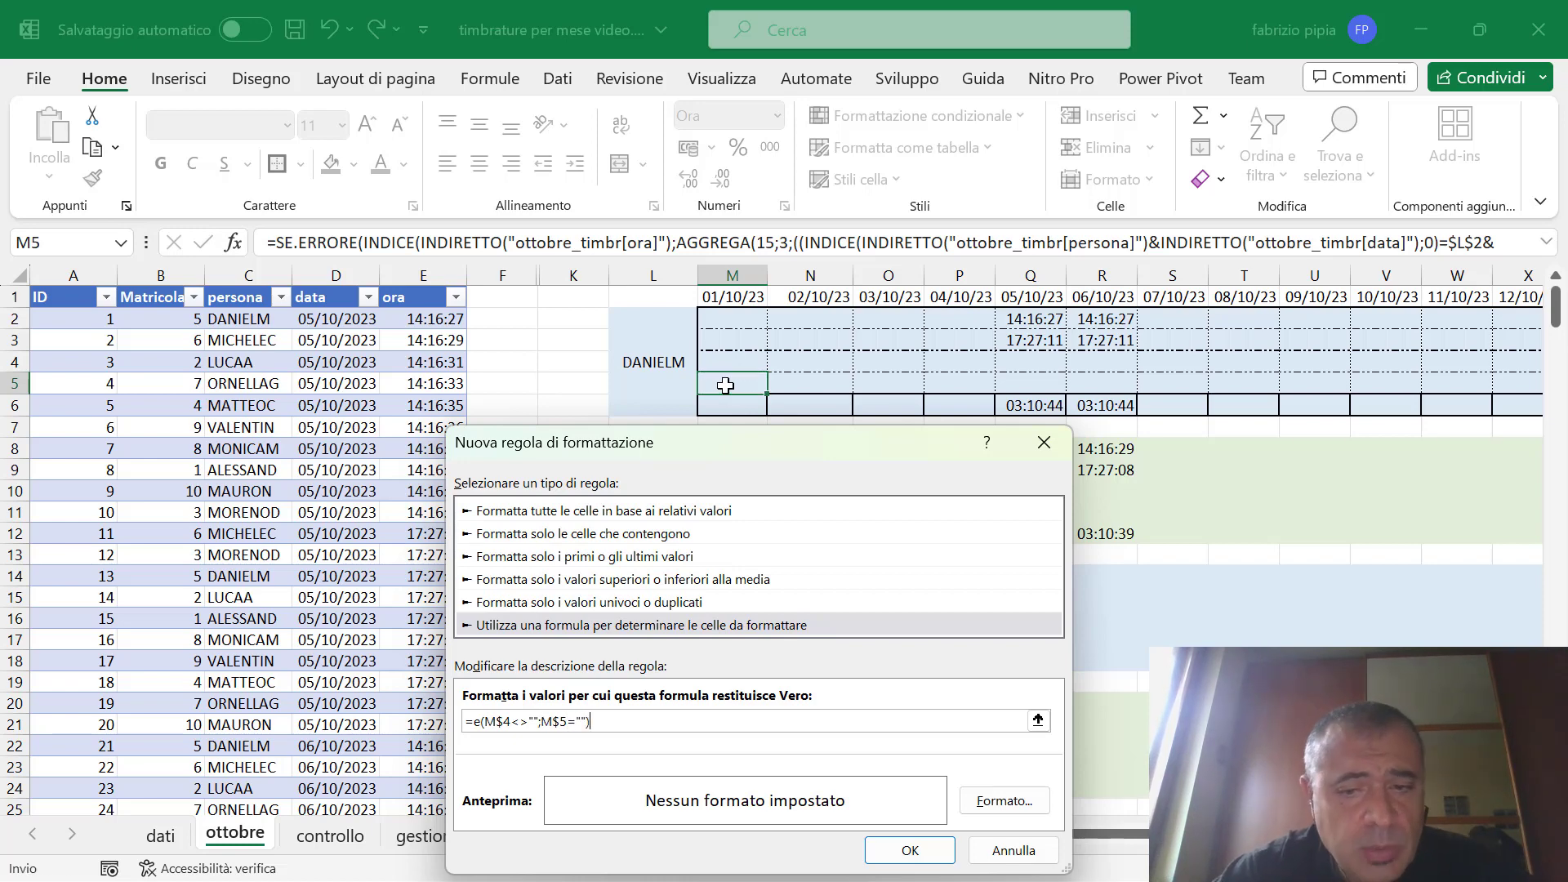
{"action": "left_click_drag", "start_coordinate": [795, 442], "coordinate": [600, 199]}
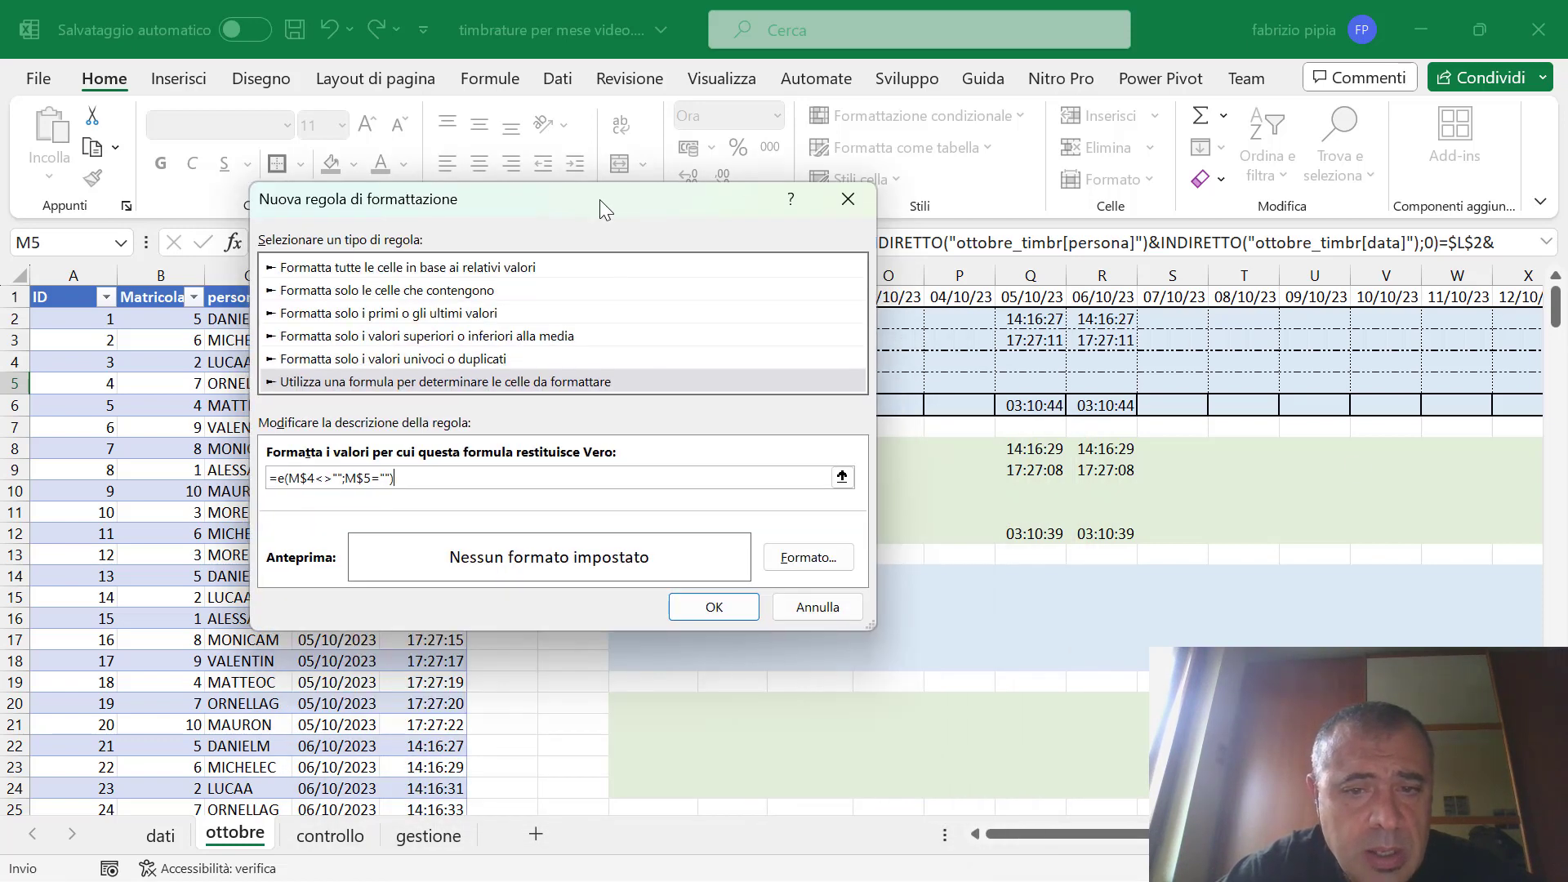
Give the M5 rule a red fill and create it
{"action": "left_click", "coordinate": [825, 562]}
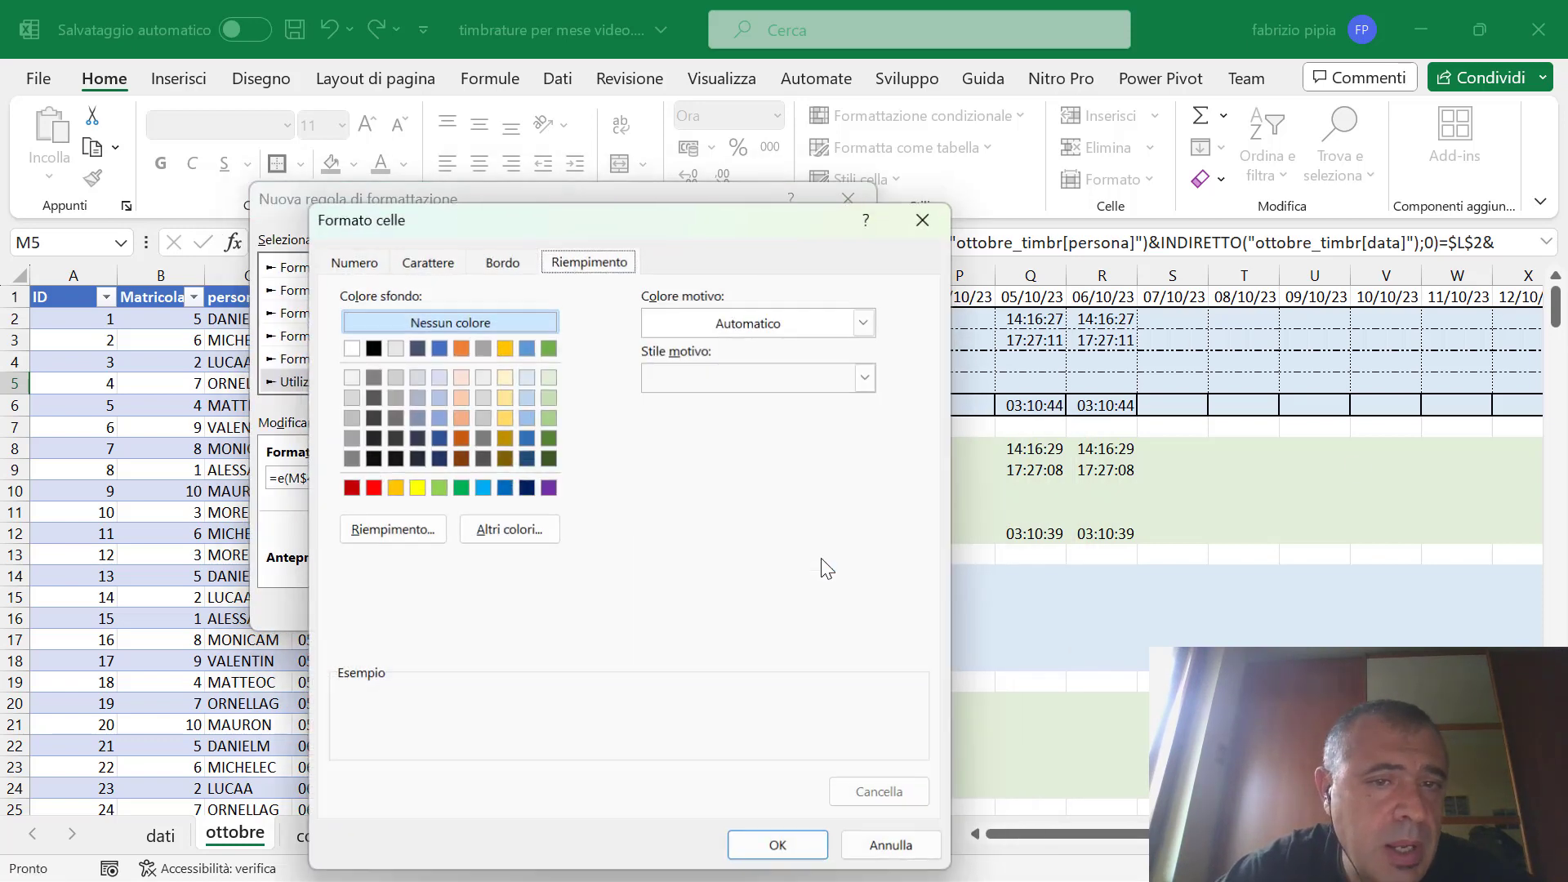
{"action": "left_click", "coordinate": [373, 488]}
{"action": "left_click", "coordinate": [781, 848]}
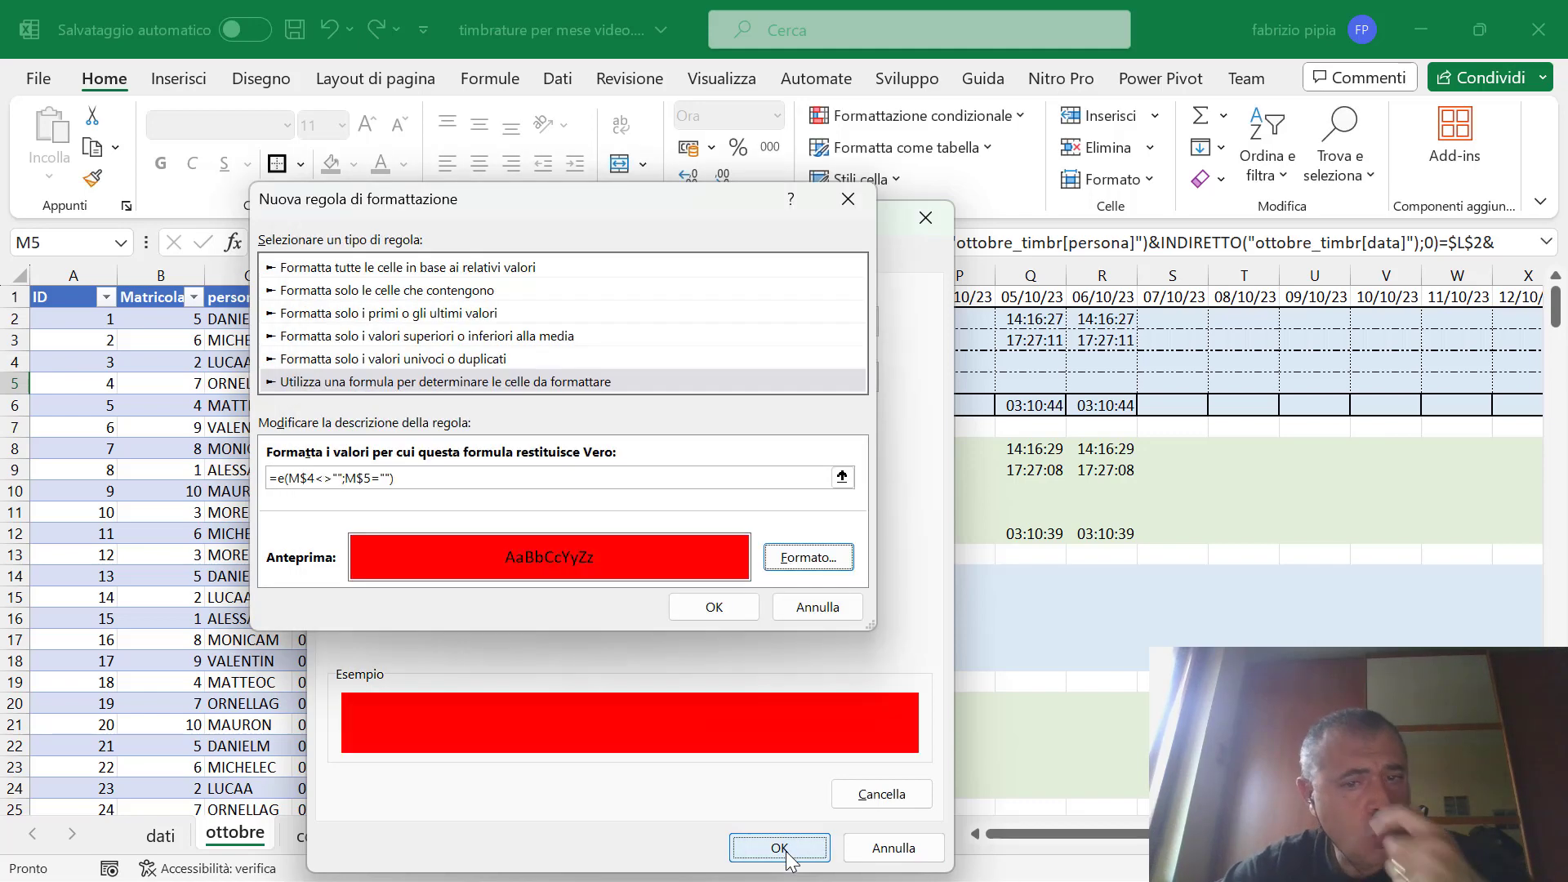
{"action": "left_click", "coordinate": [715, 609]}
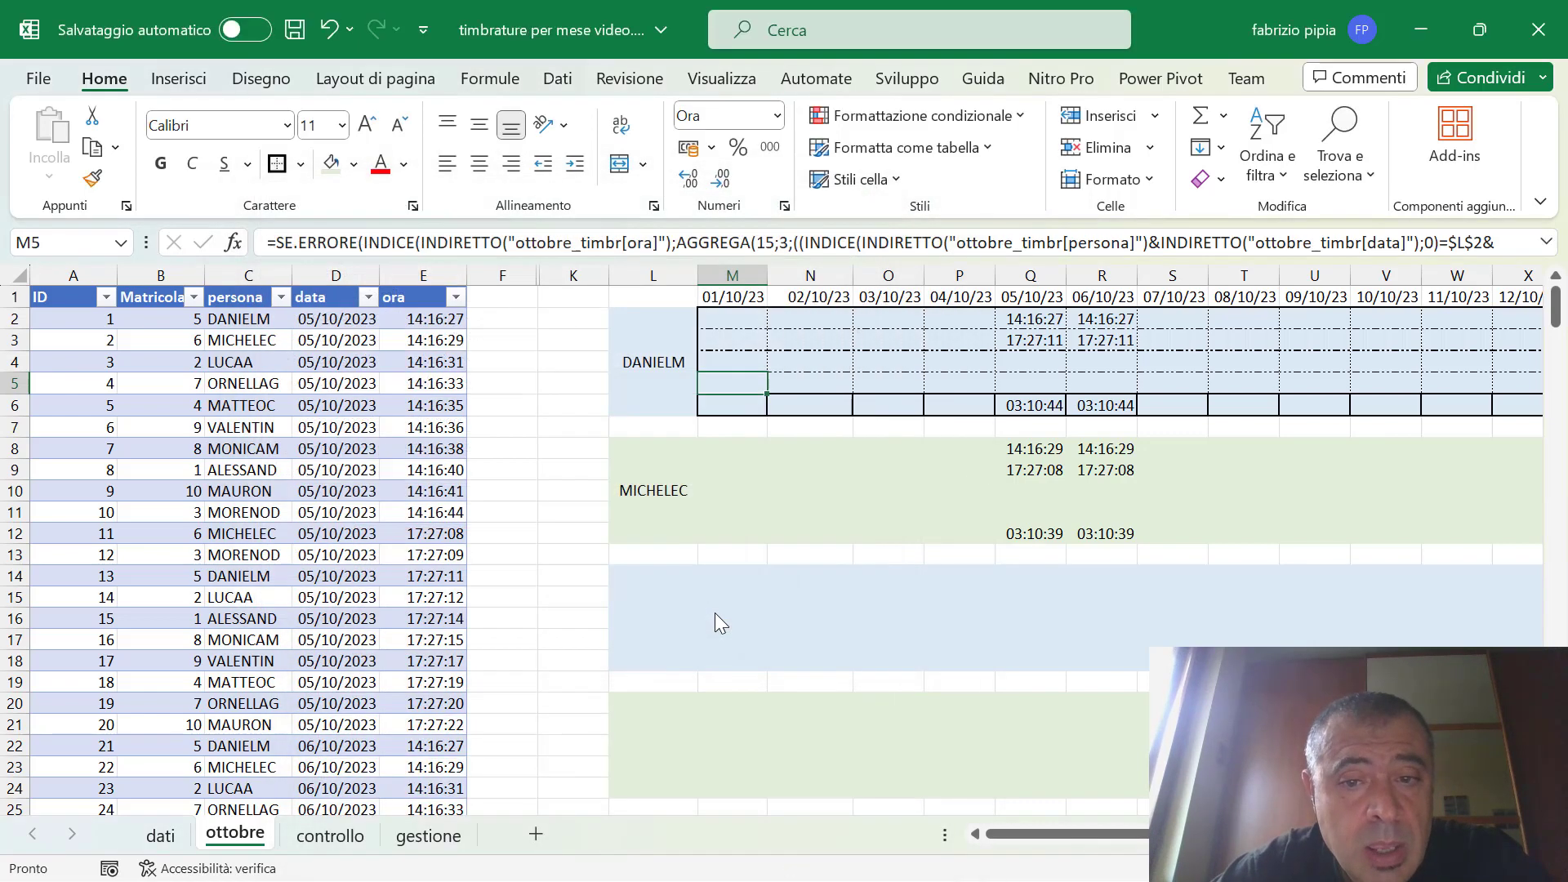
Test with a time in M4 so M5 turns red, then undo the entry
{"action": "left_click", "coordinate": [728, 361]}
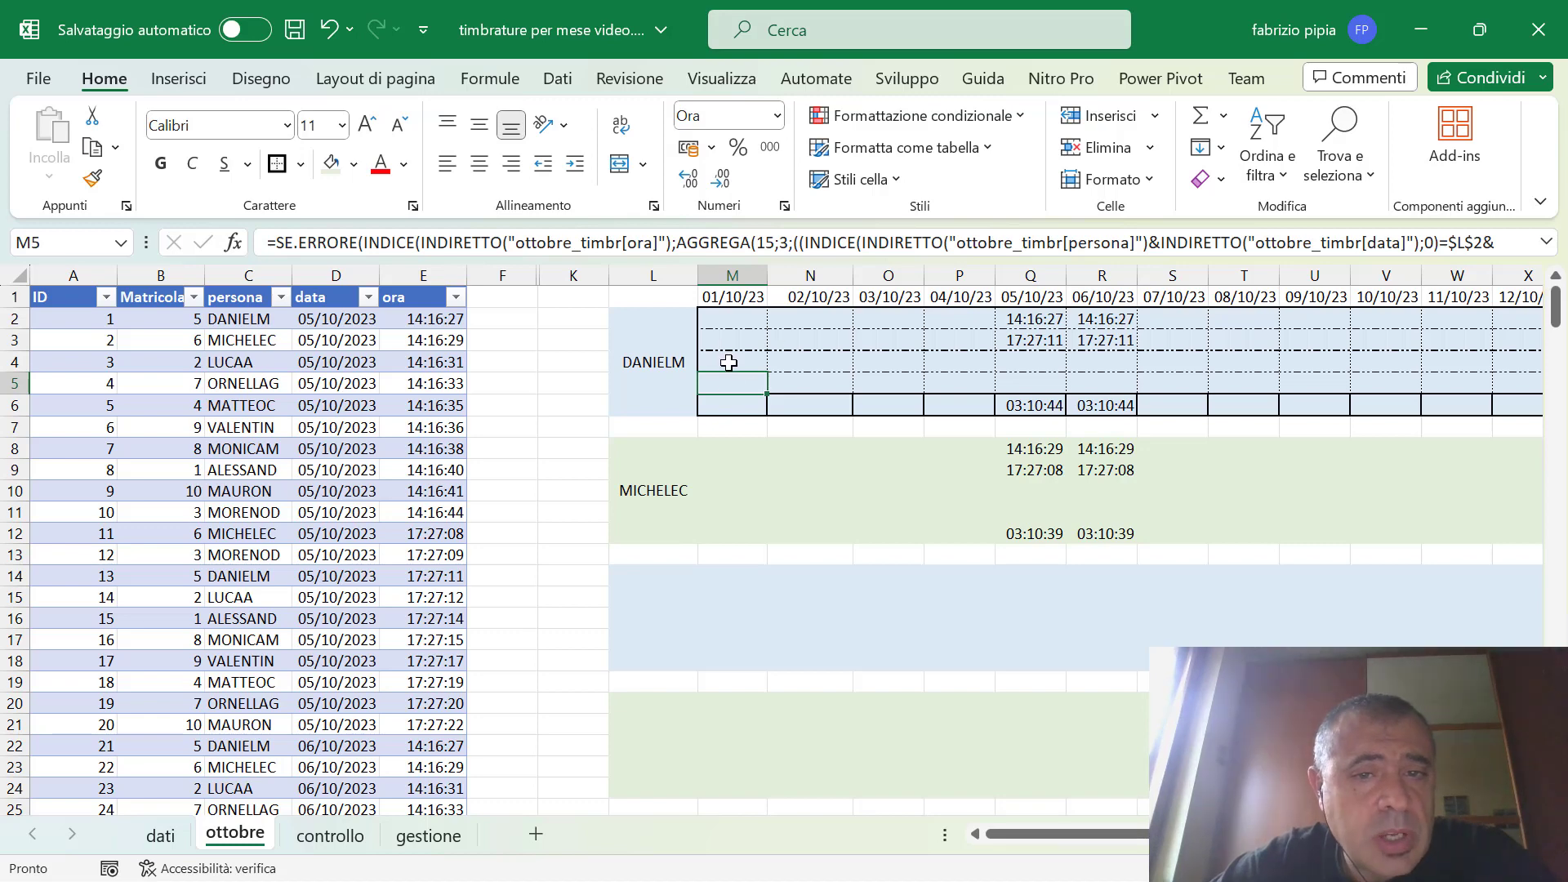
{"action": "key", "text": "Return"}
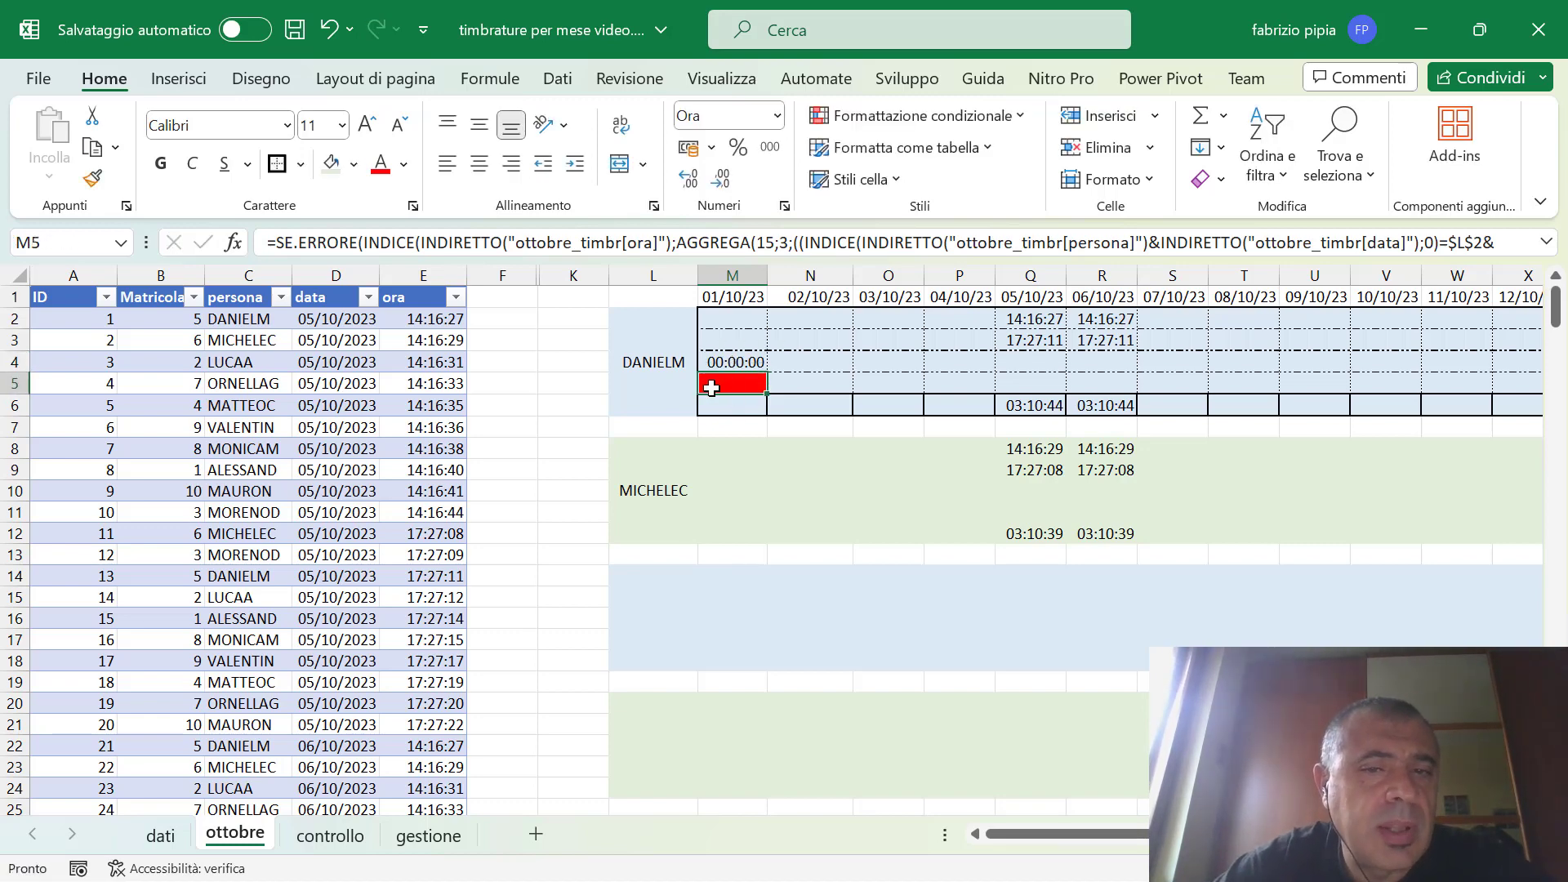
{"action": "key", "text": "ctrl+z"}
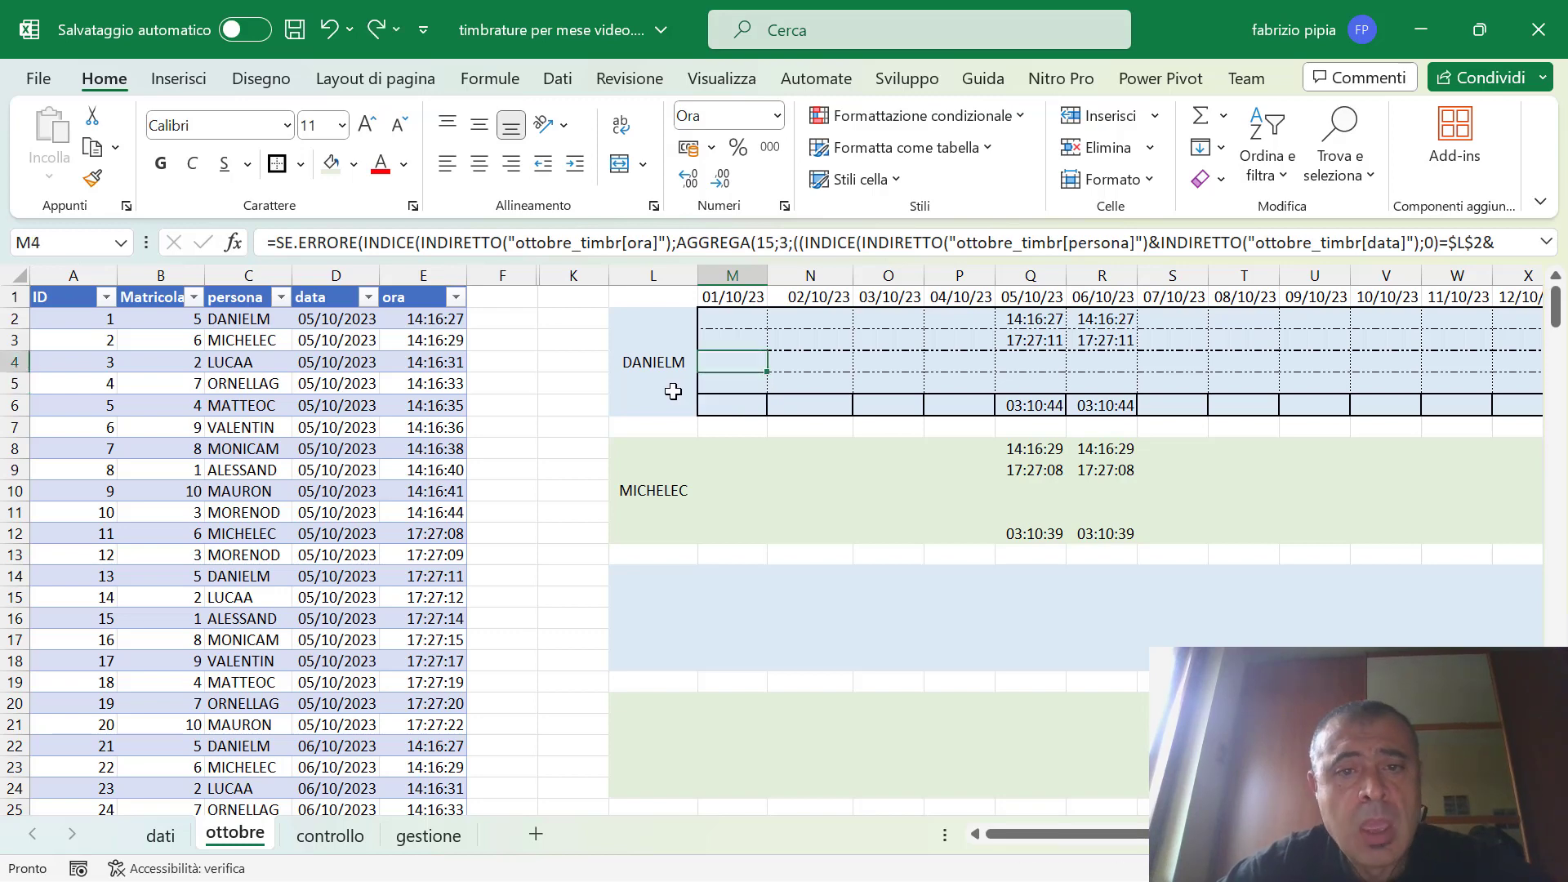
{"action": "left_click", "coordinate": [725, 337]}
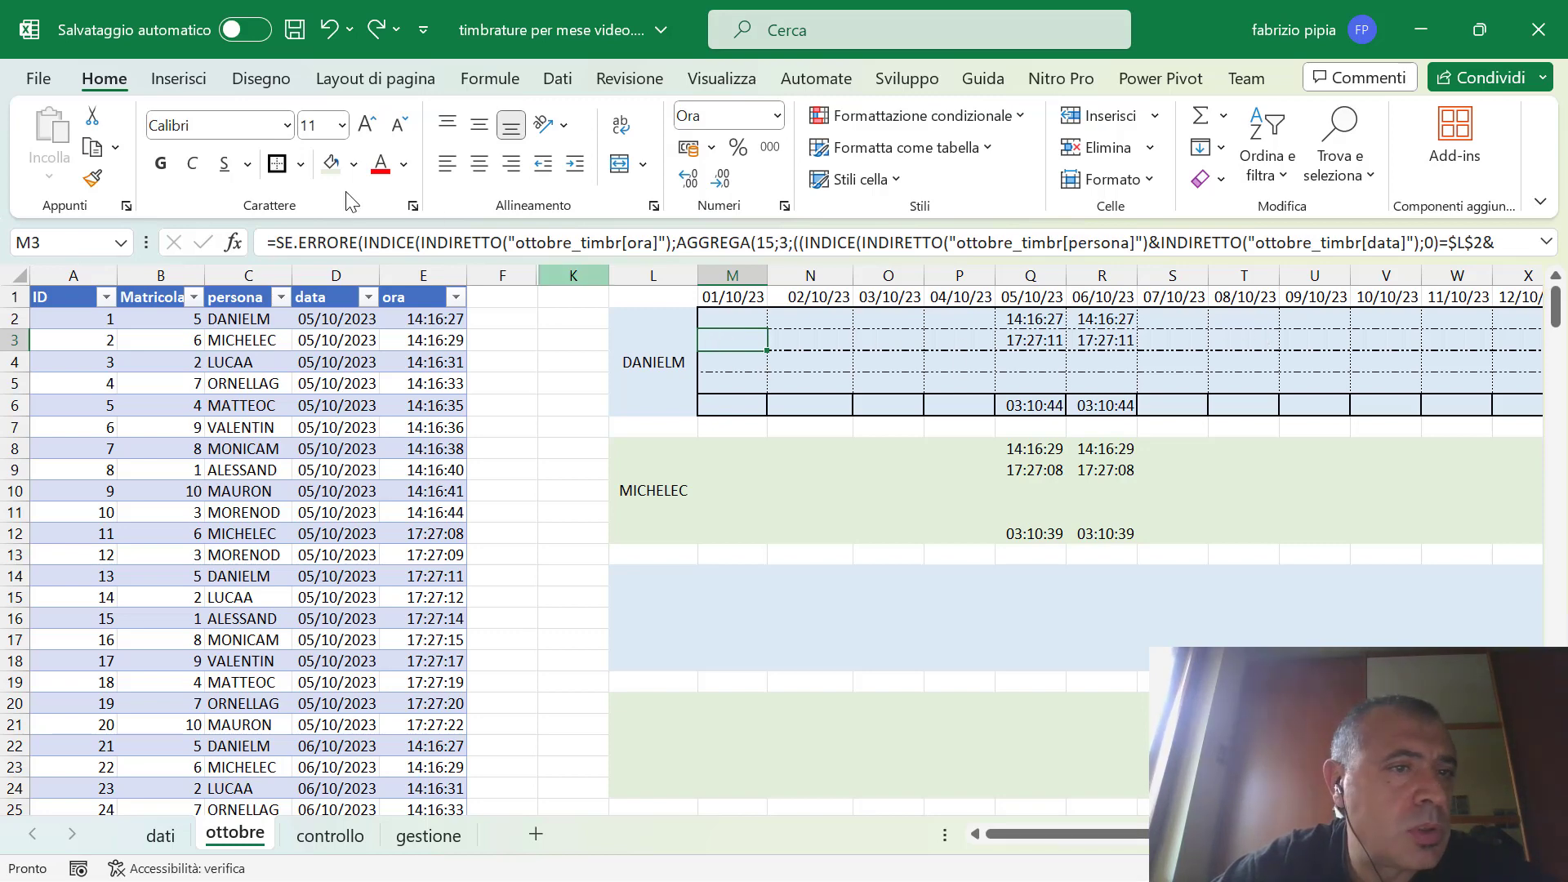
Format-paint M3's rule across row 3 and M5's rule across row 5 through 31/10/23
{"action": "left_click", "coordinate": [92, 180]}
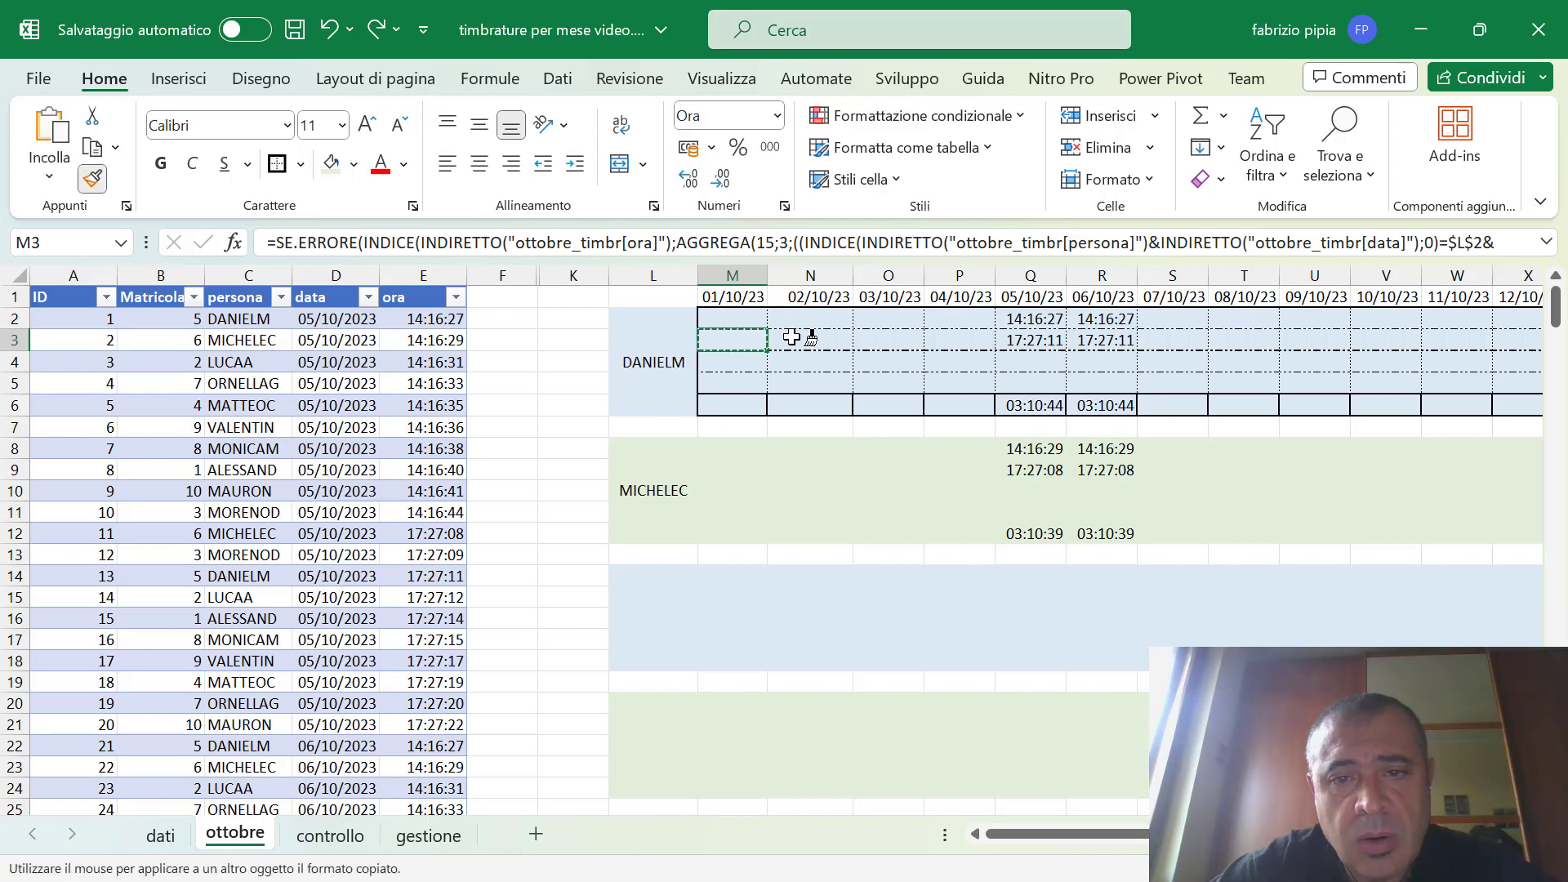
{"action": "mouse_move", "coordinate": [783, 338]}
{"action": "left_mouse_down"}
{"action": "mouse_move", "coordinate": [1562, 350]}
{"action": "mouse_move", "coordinate": [1429, 339]}
{"action": "left_mouse_up"}
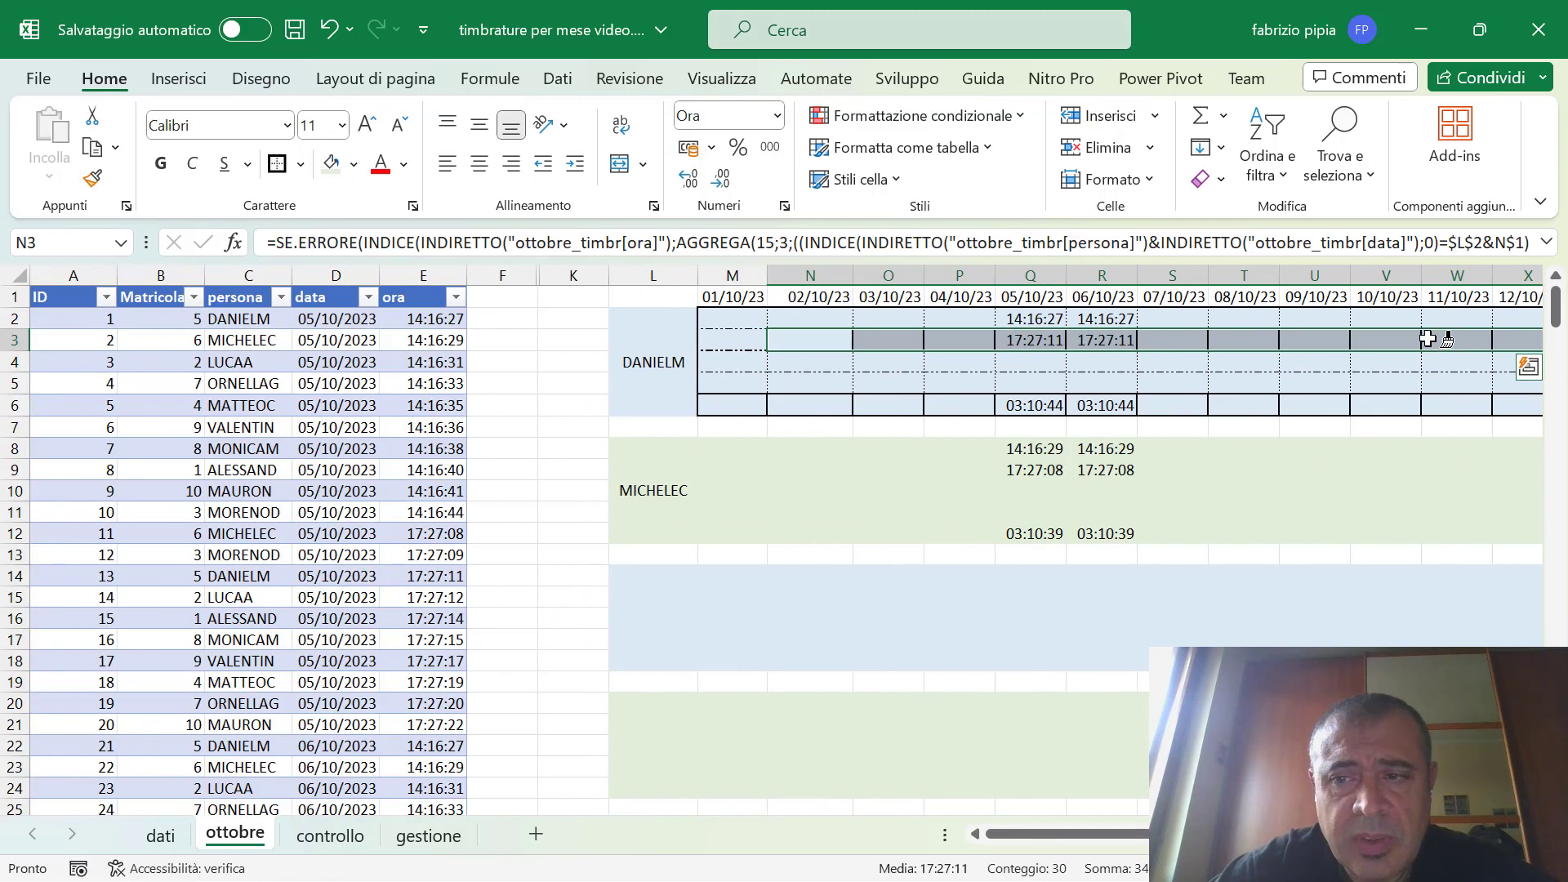
{"action": "left_click", "coordinate": [725, 376]}
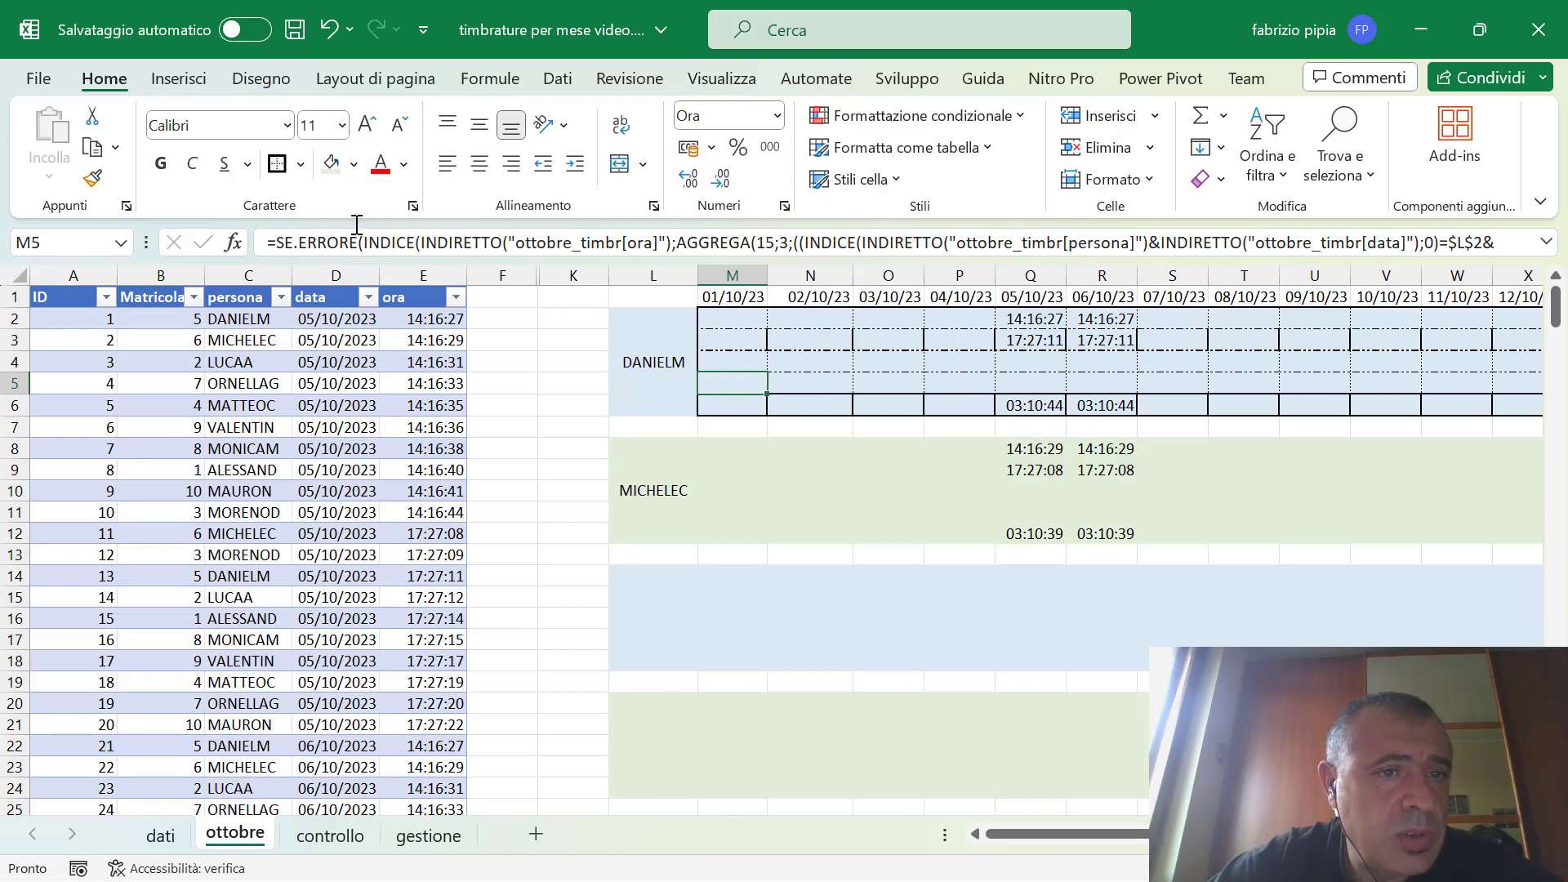
{"action": "left_click", "coordinate": [93, 178]}
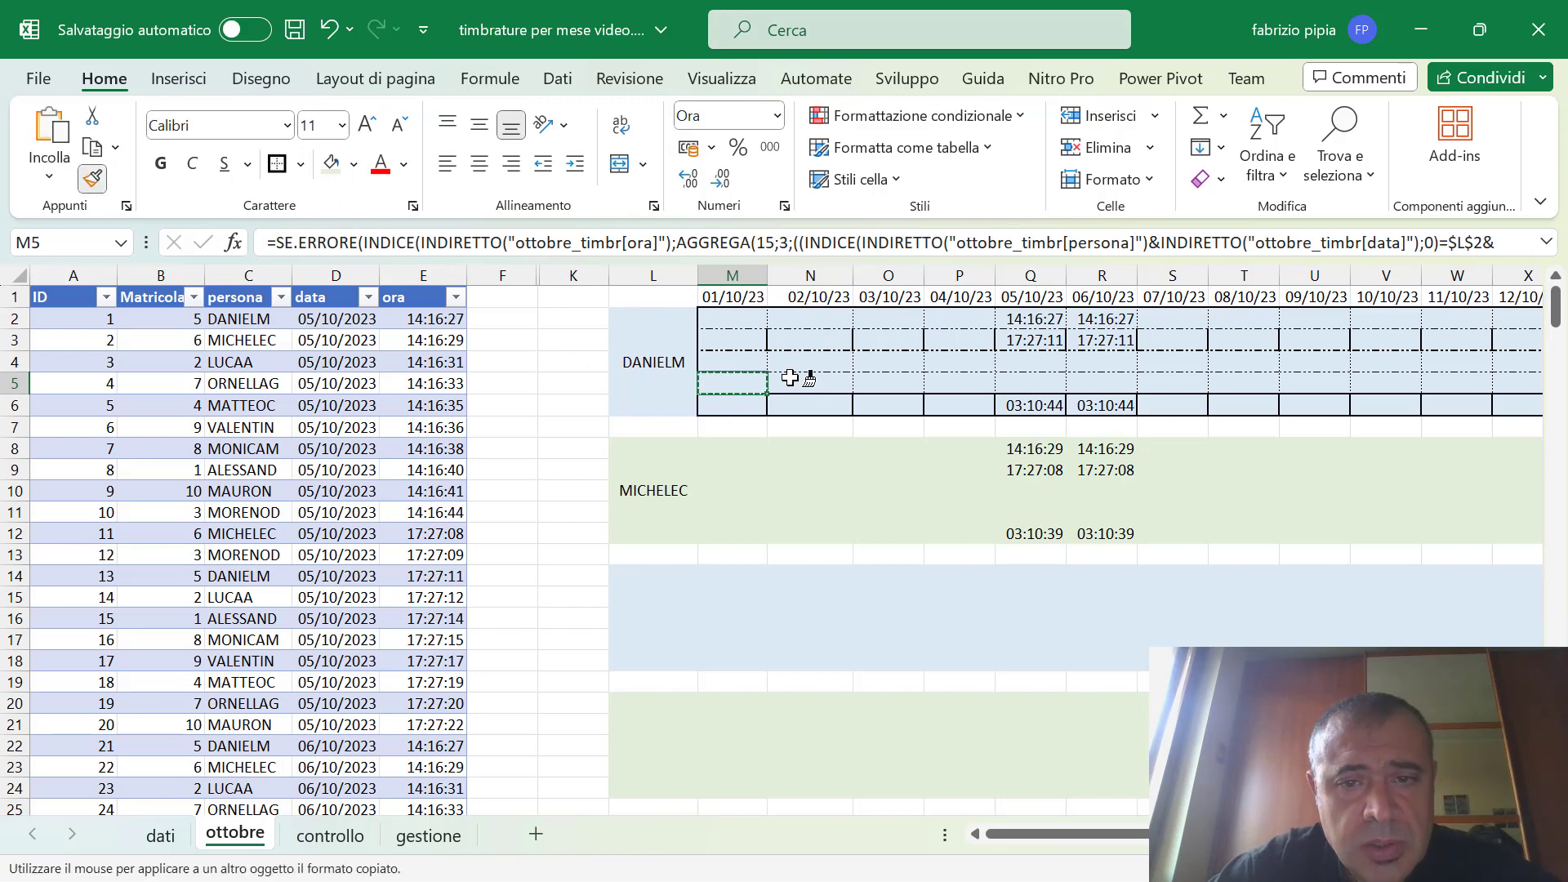
{"action": "mouse_move", "coordinate": [862, 383]}
{"action": "left_mouse_down"}
{"action": "mouse_move", "coordinate": [1562, 383]}
{"action": "mouse_move", "coordinate": [1426, 378]}
{"action": "left_mouse_up"}
Test the copied rule with pasted entries in AQ2 and AQ4 for 31/10/23, undoing each
{"action": "scroll", "coordinate": [1356, 437], "scroll_direction": "right", "scroll_amount": 10}
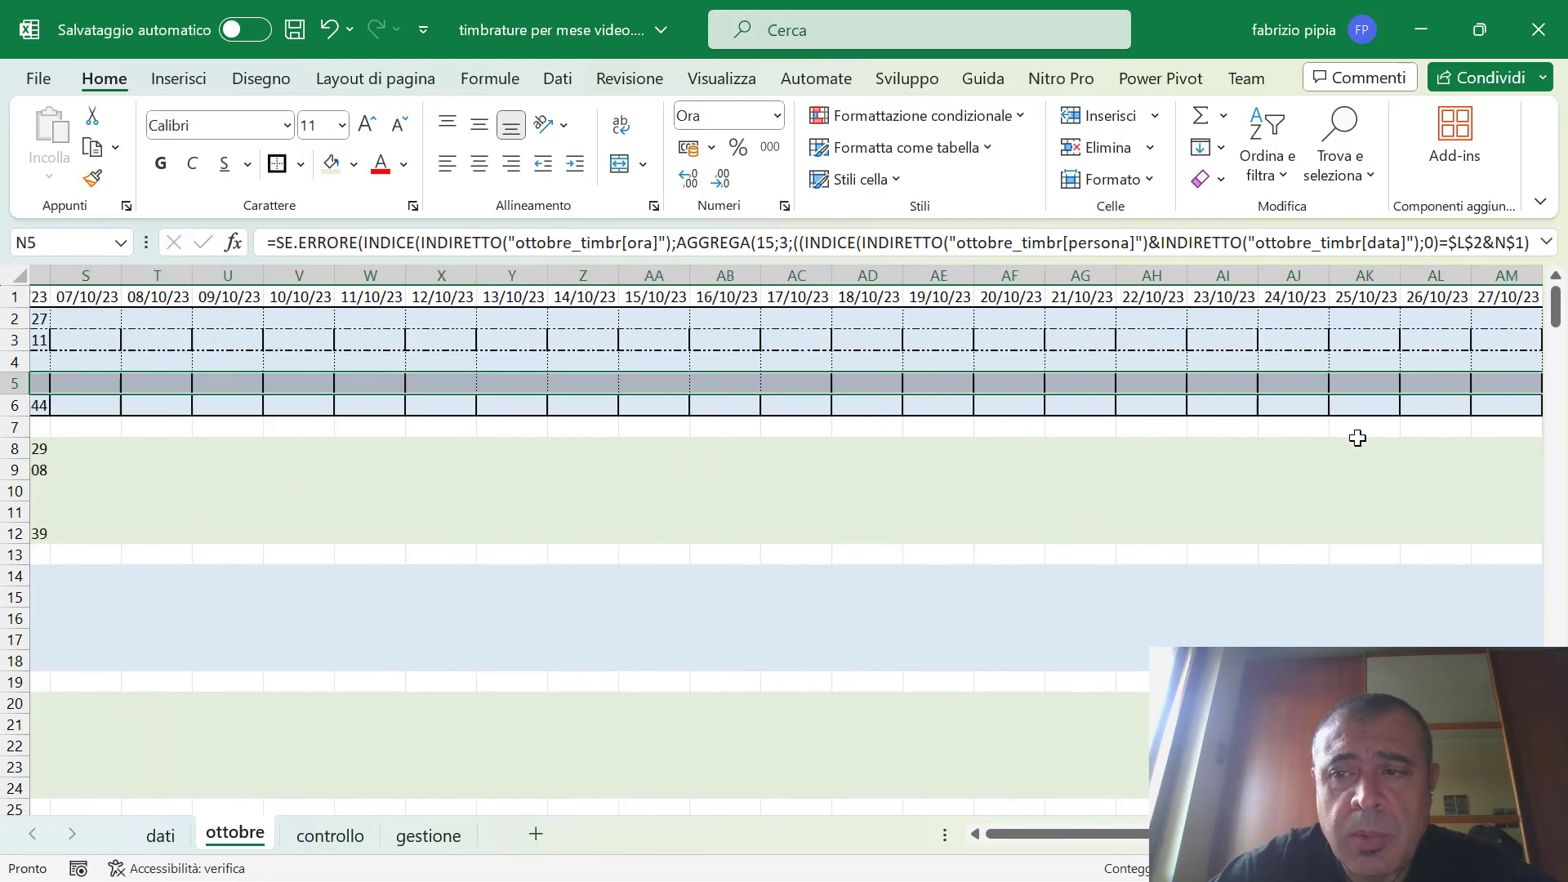
{"action": "scroll", "coordinate": [1356, 437], "scroll_direction": "right", "scroll_amount": 5}
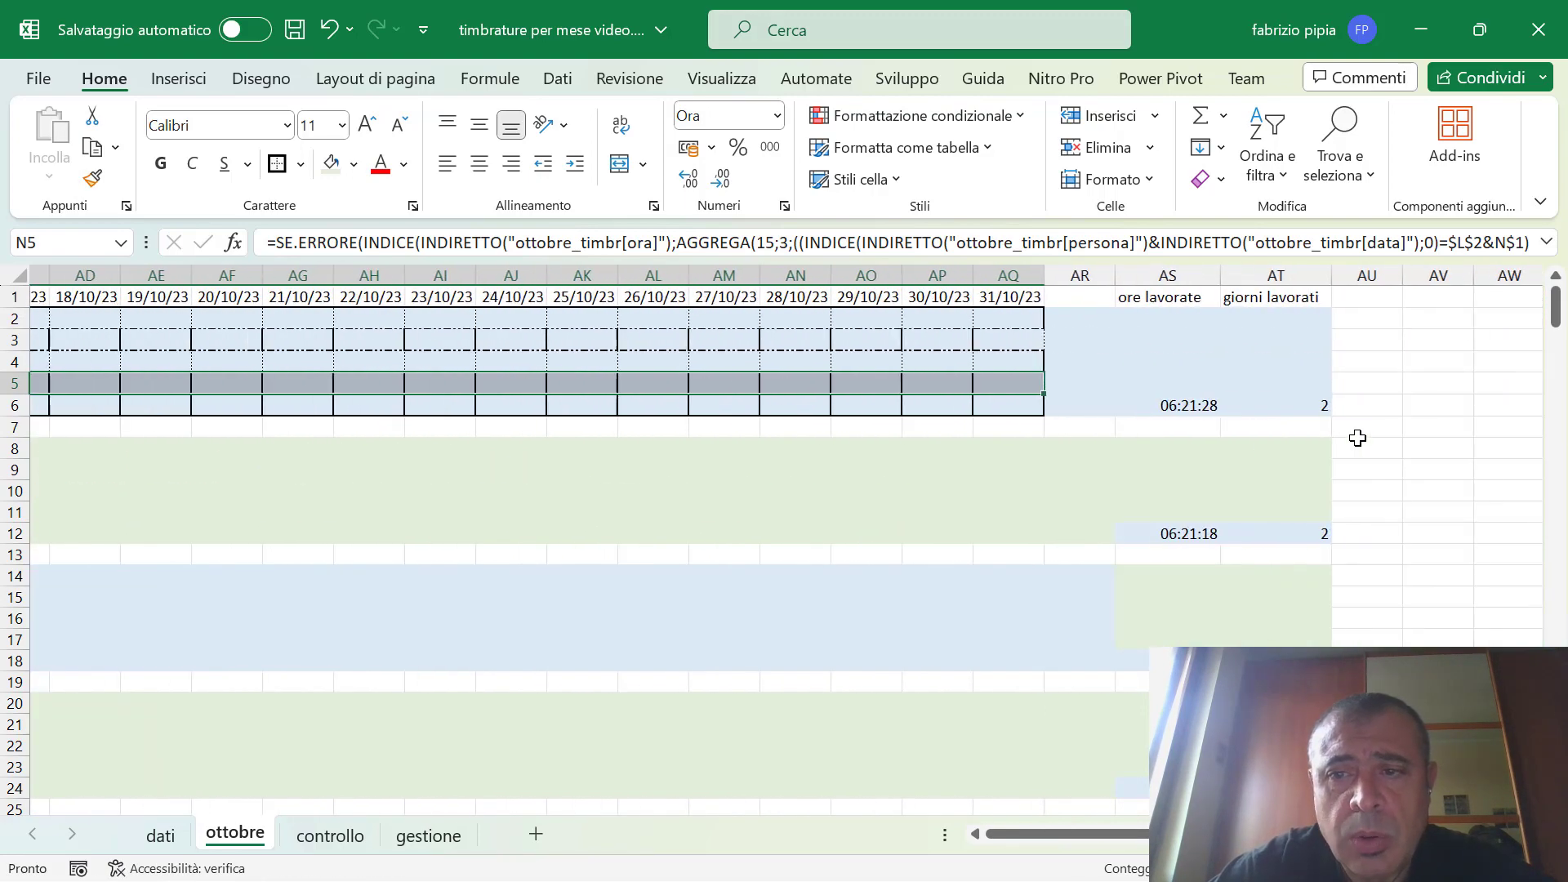
{"action": "left_click", "coordinate": [1006, 323]}
{"action": "key", "text": "ctrl+v"}
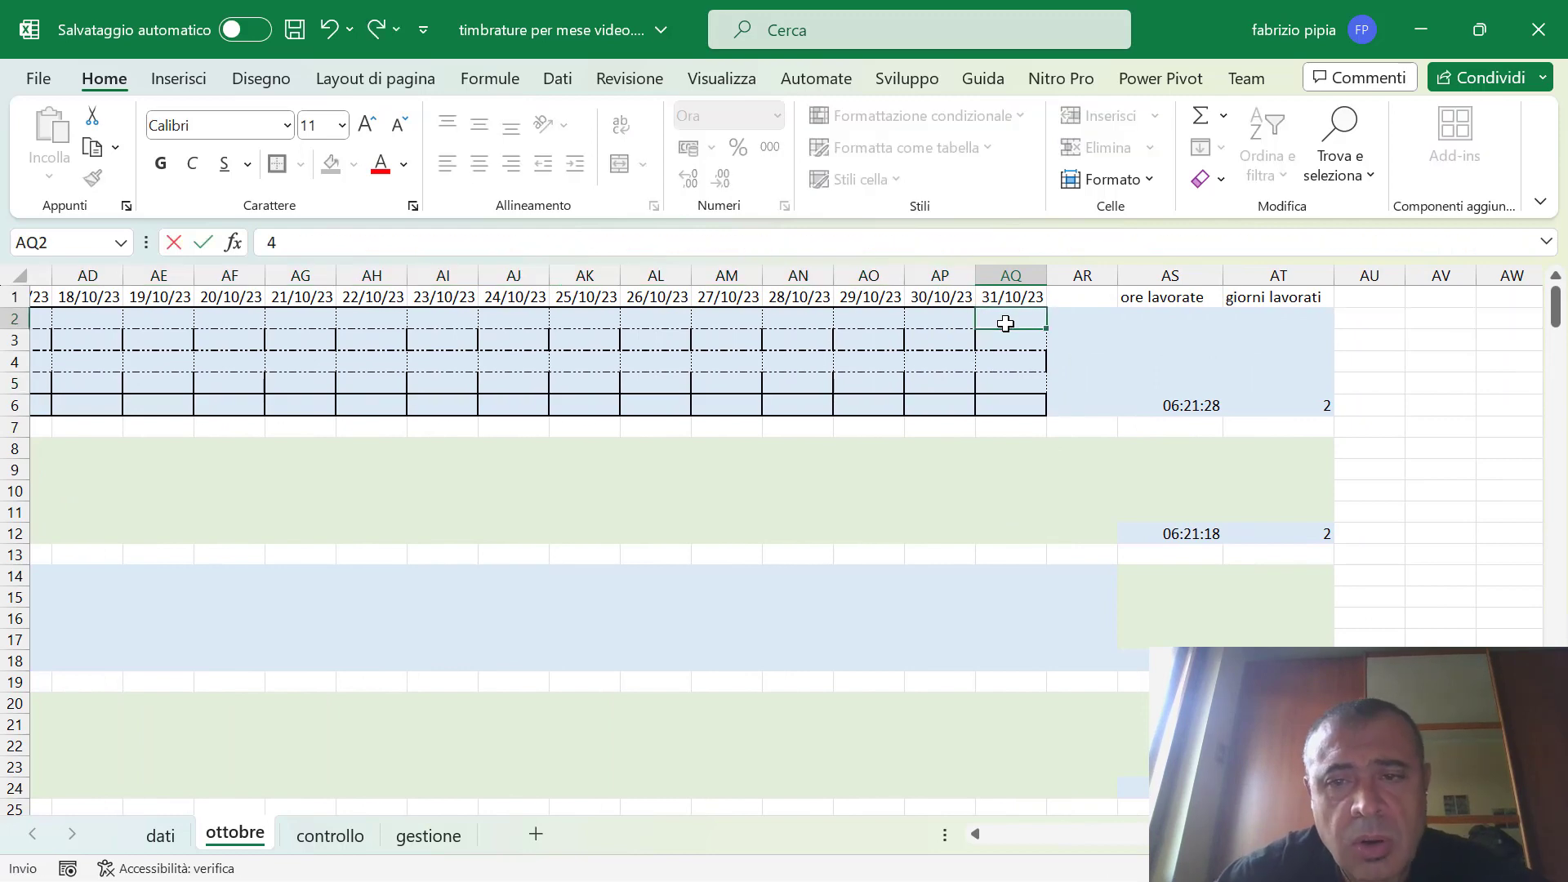
{"action": "key", "text": "Down"}
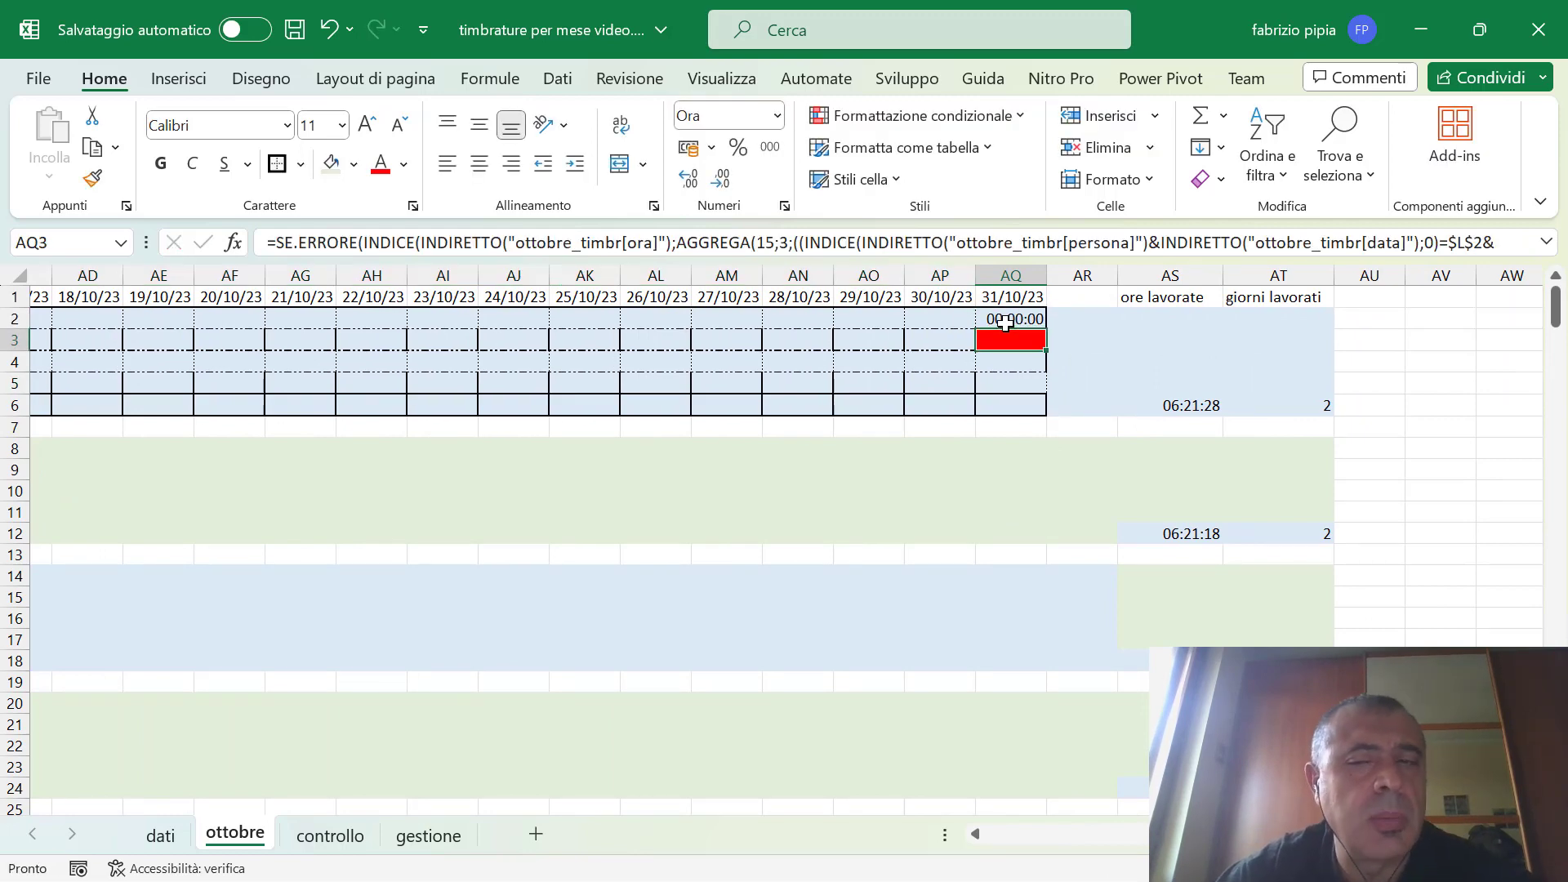
{"action": "key", "text": "ctrl+z"}
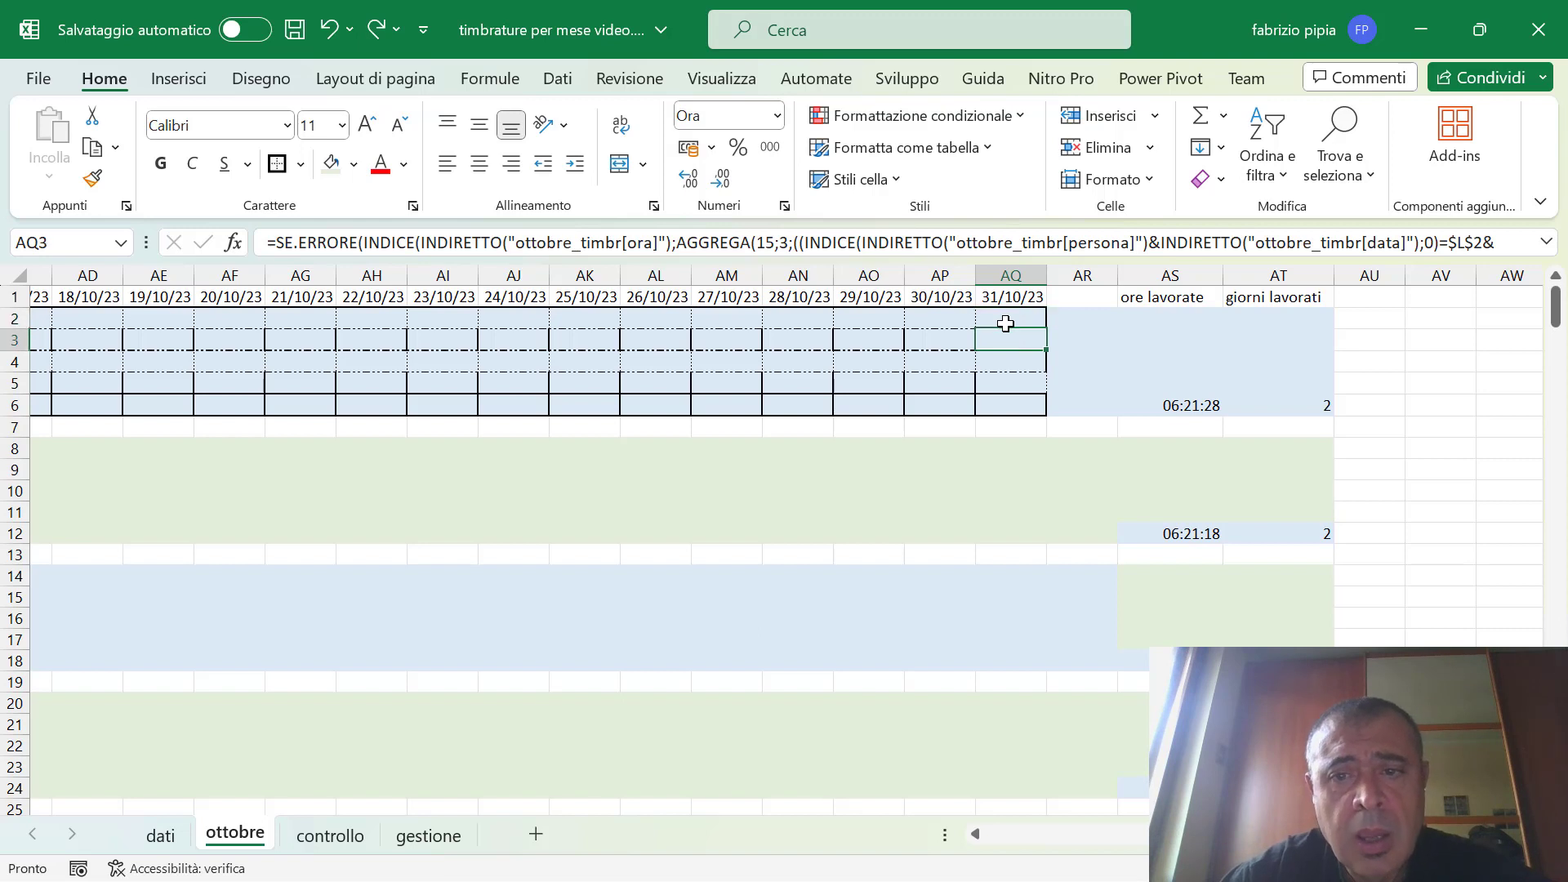
{"action": "key", "text": "Down"}
{"action": "key", "text": "ctrl+v"}
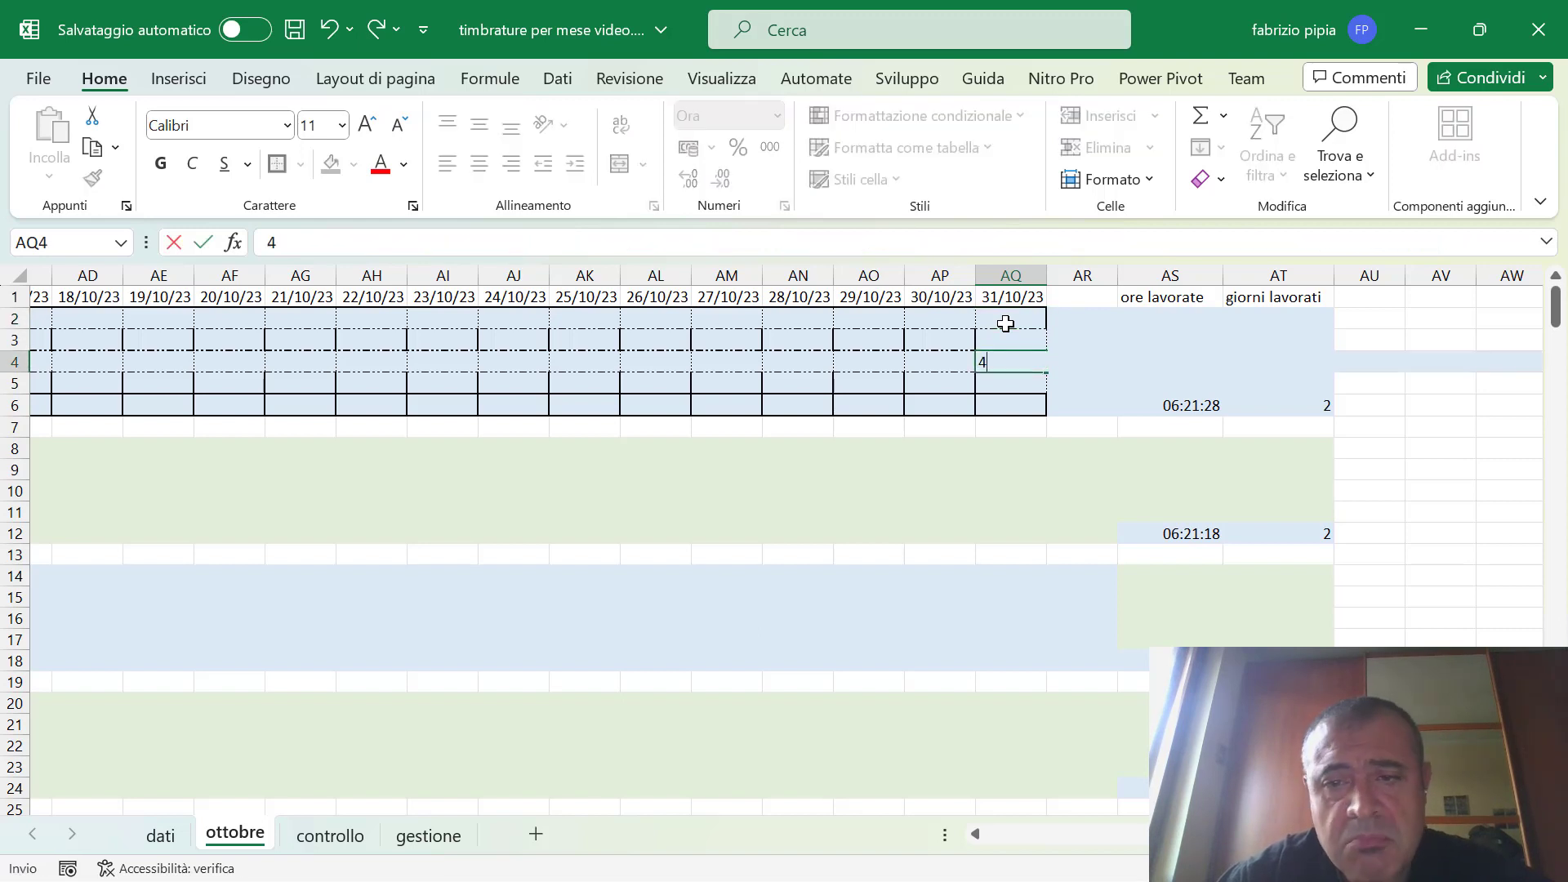
{"action": "key", "text": "Down"}
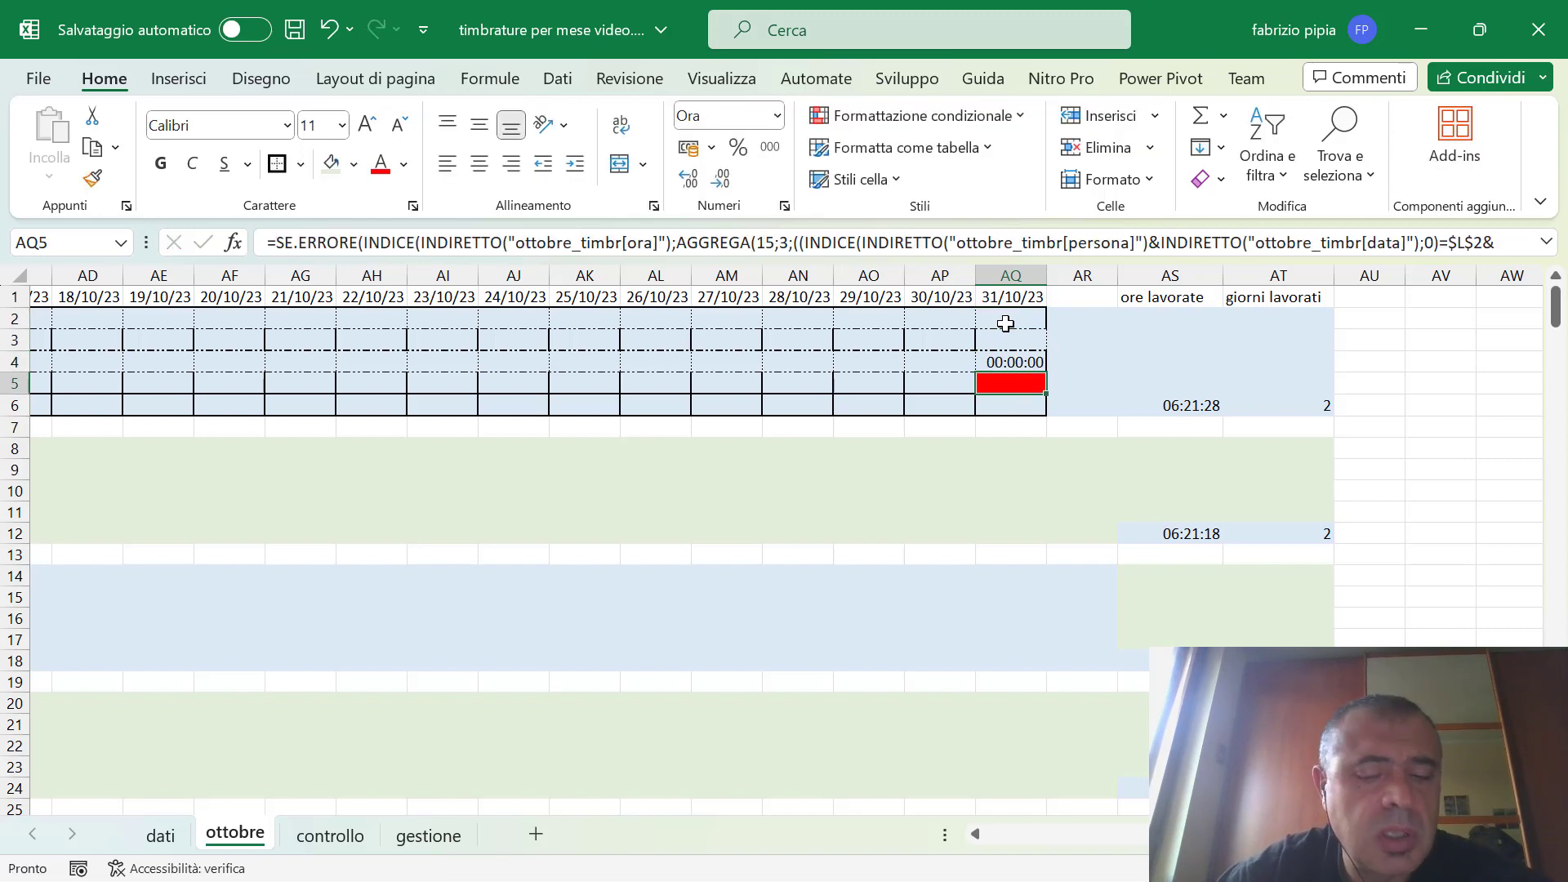
{"action": "key", "text": "ctrl+z"}
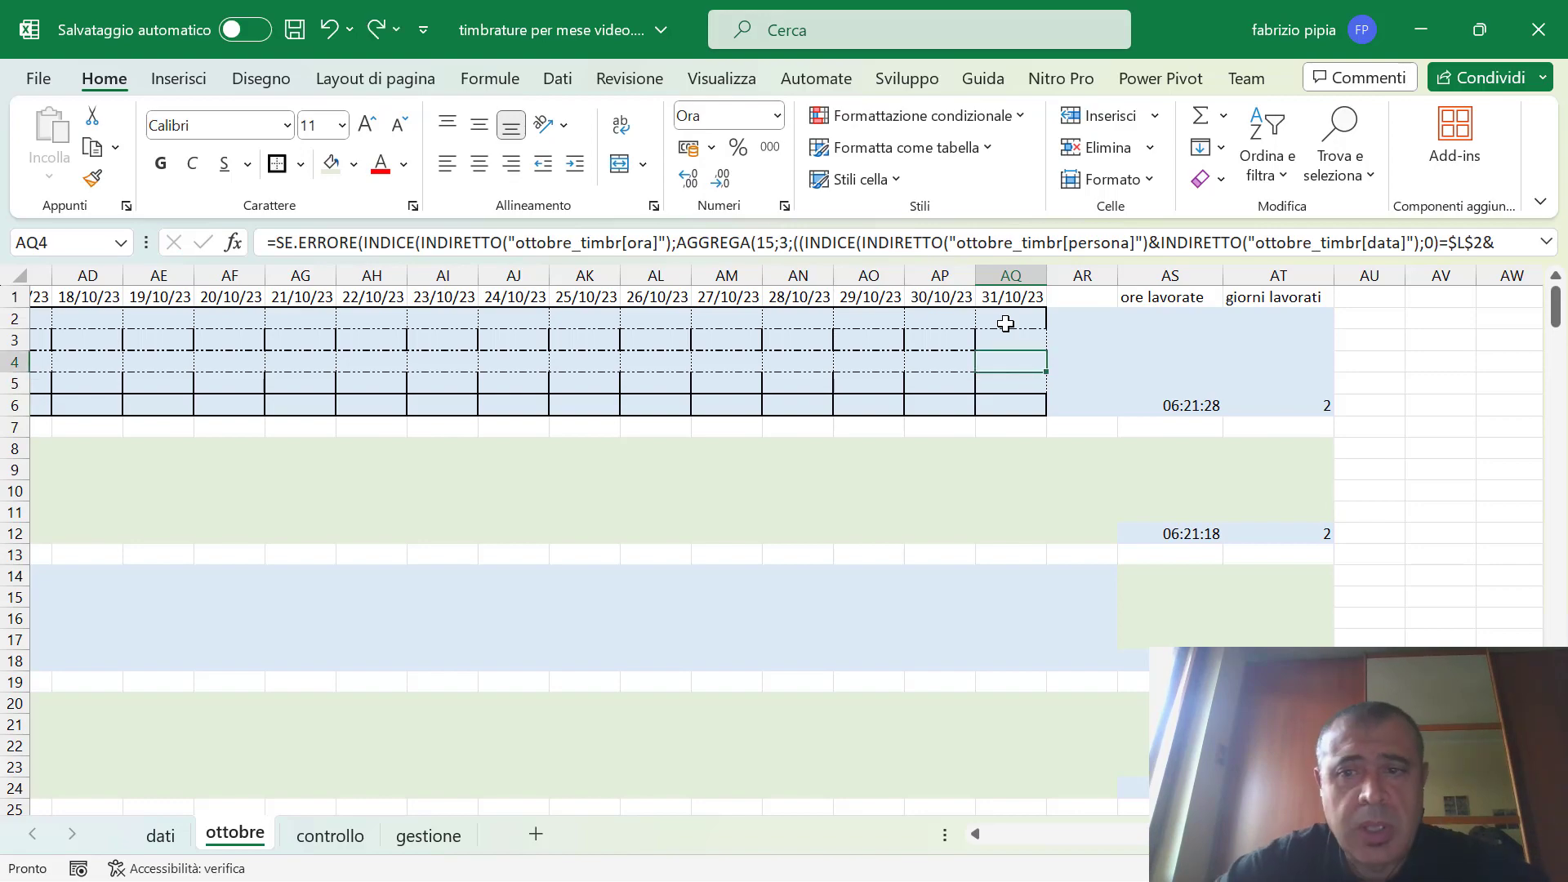
Scroll back left to columns A–W to show the punch data table
{"action": "scroll", "coordinate": [683, 455], "scroll_direction": "left", "scroll_amount": 2}
{"action": "scroll", "coordinate": [682, 455], "scroll_direction": "left", "scroll_amount": 5}
{"action": "scroll", "coordinate": [682, 455], "scroll_direction": "left", "scroll_amount": 2}
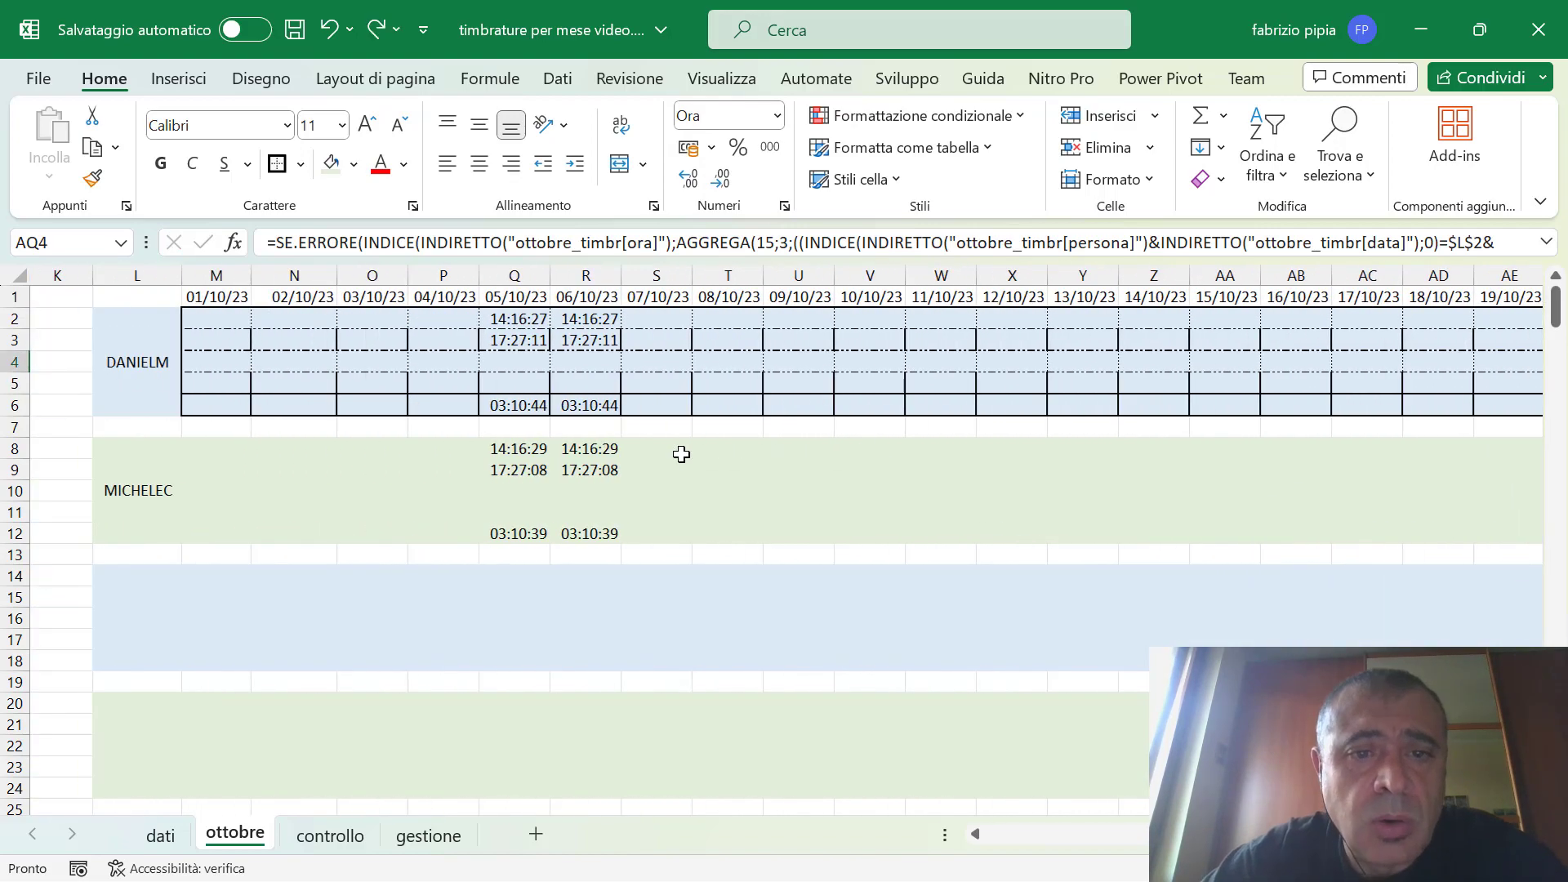
{"action": "scroll", "coordinate": [682, 455], "scroll_direction": "left", "scroll_amount": 3}
{"action": "scroll", "coordinate": [682, 455], "scroll_direction": "left", "scroll_amount": 2}
{"action": "scroll", "coordinate": [682, 455], "scroll_direction": "right", "scroll_amount": 1}
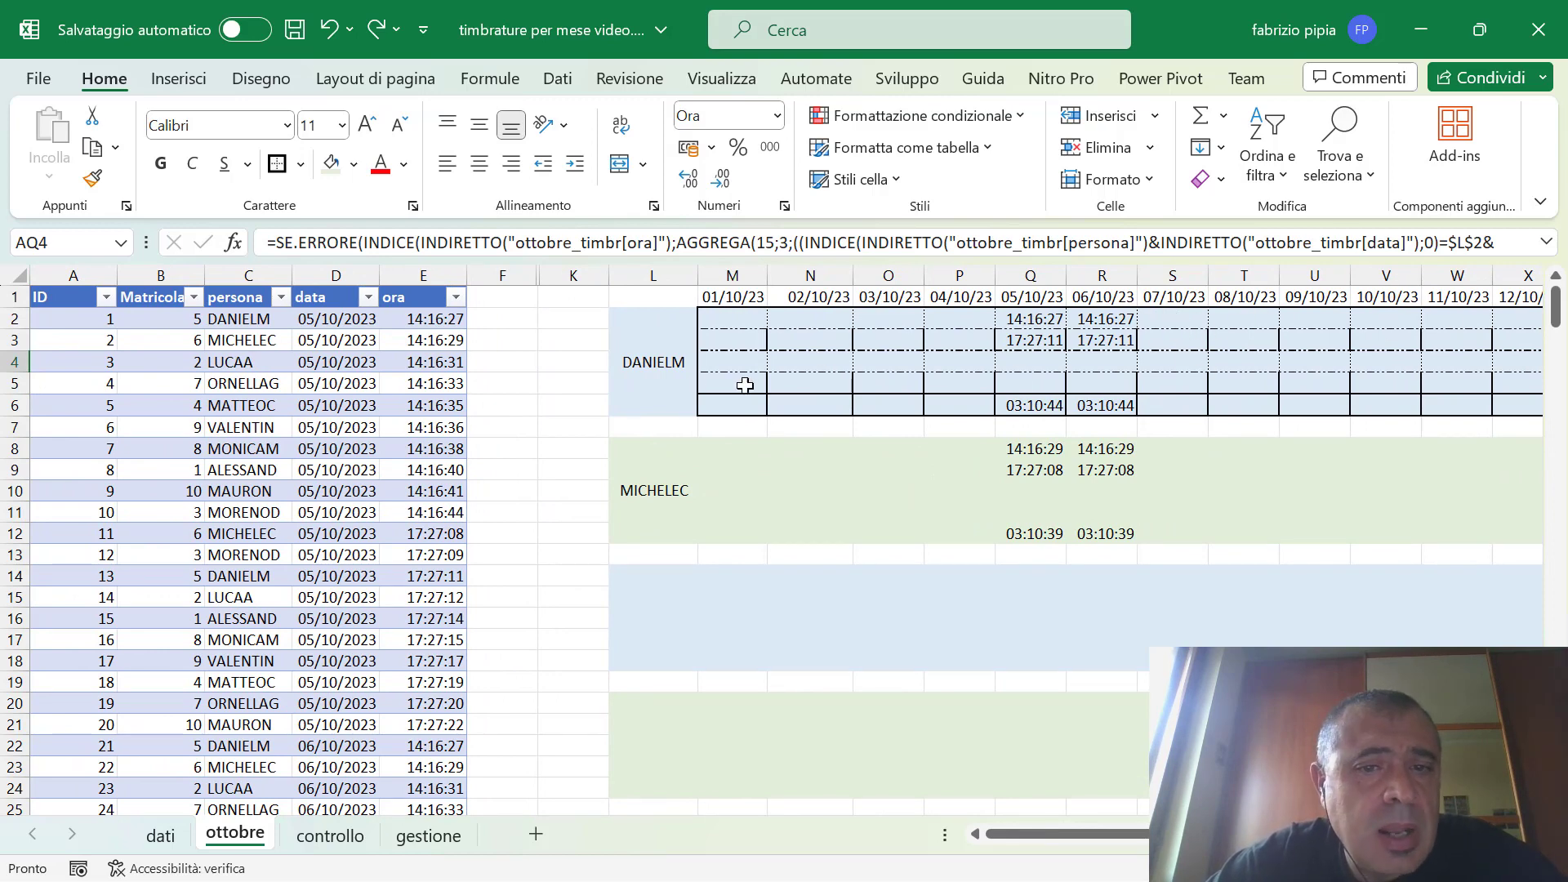
Add a new punch row for the employee on 7/10 at 12:01 in row 42
{"action": "scroll", "coordinate": [242, 620], "scroll_direction": "down", "scroll_amount": 5}
{"action": "scroll", "coordinate": [243, 620], "scroll_direction": "down", "scroll_amount": 7}
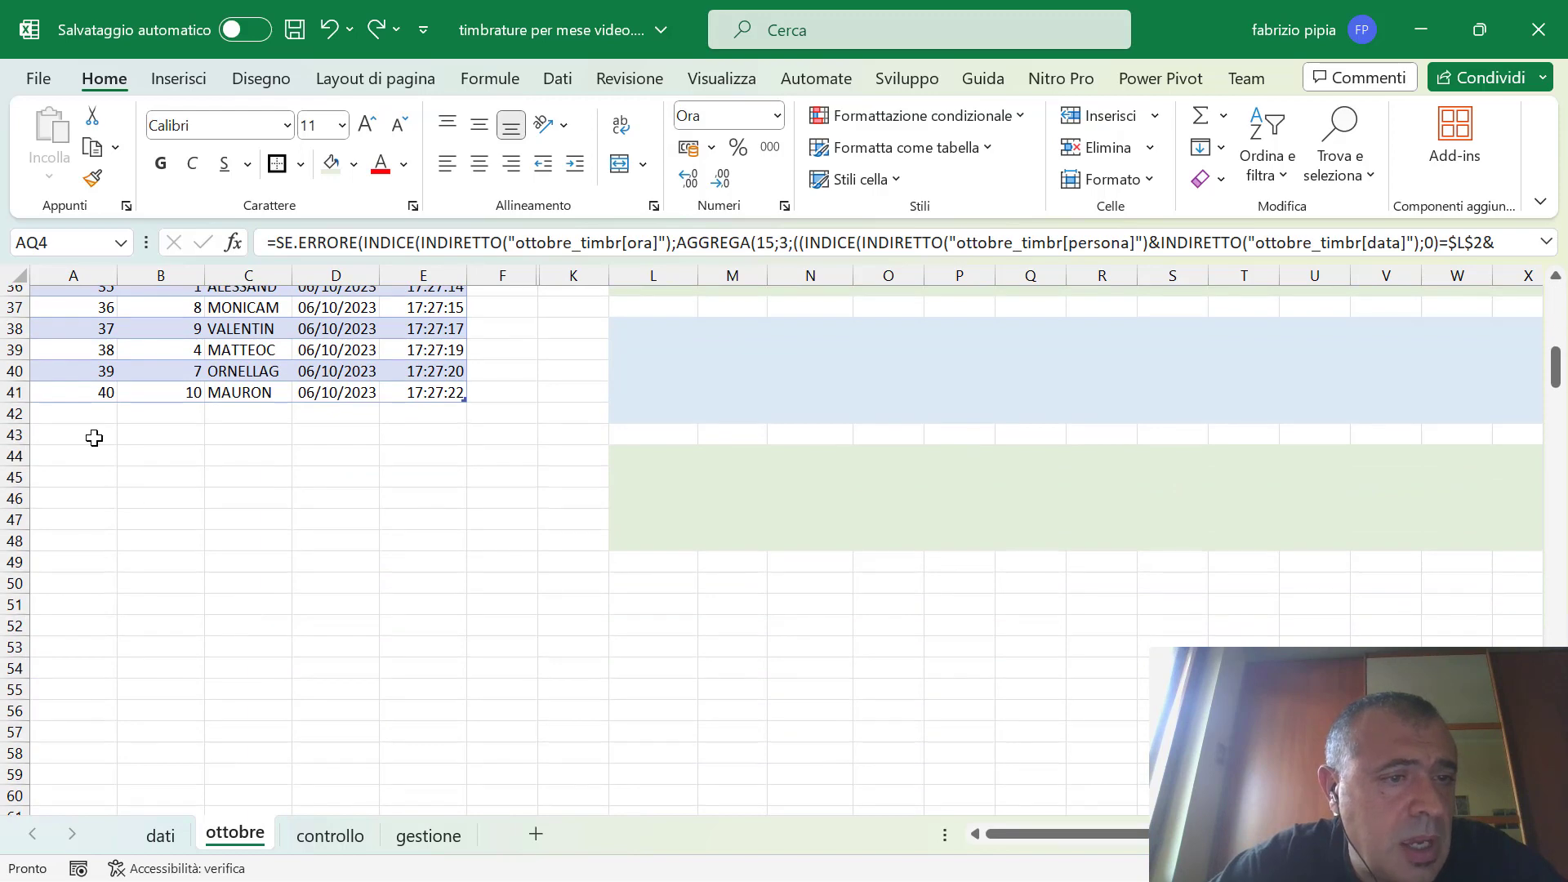
{"action": "left_click", "coordinate": [181, 415]}
{"action": "left_click", "coordinate": [234, 413]}
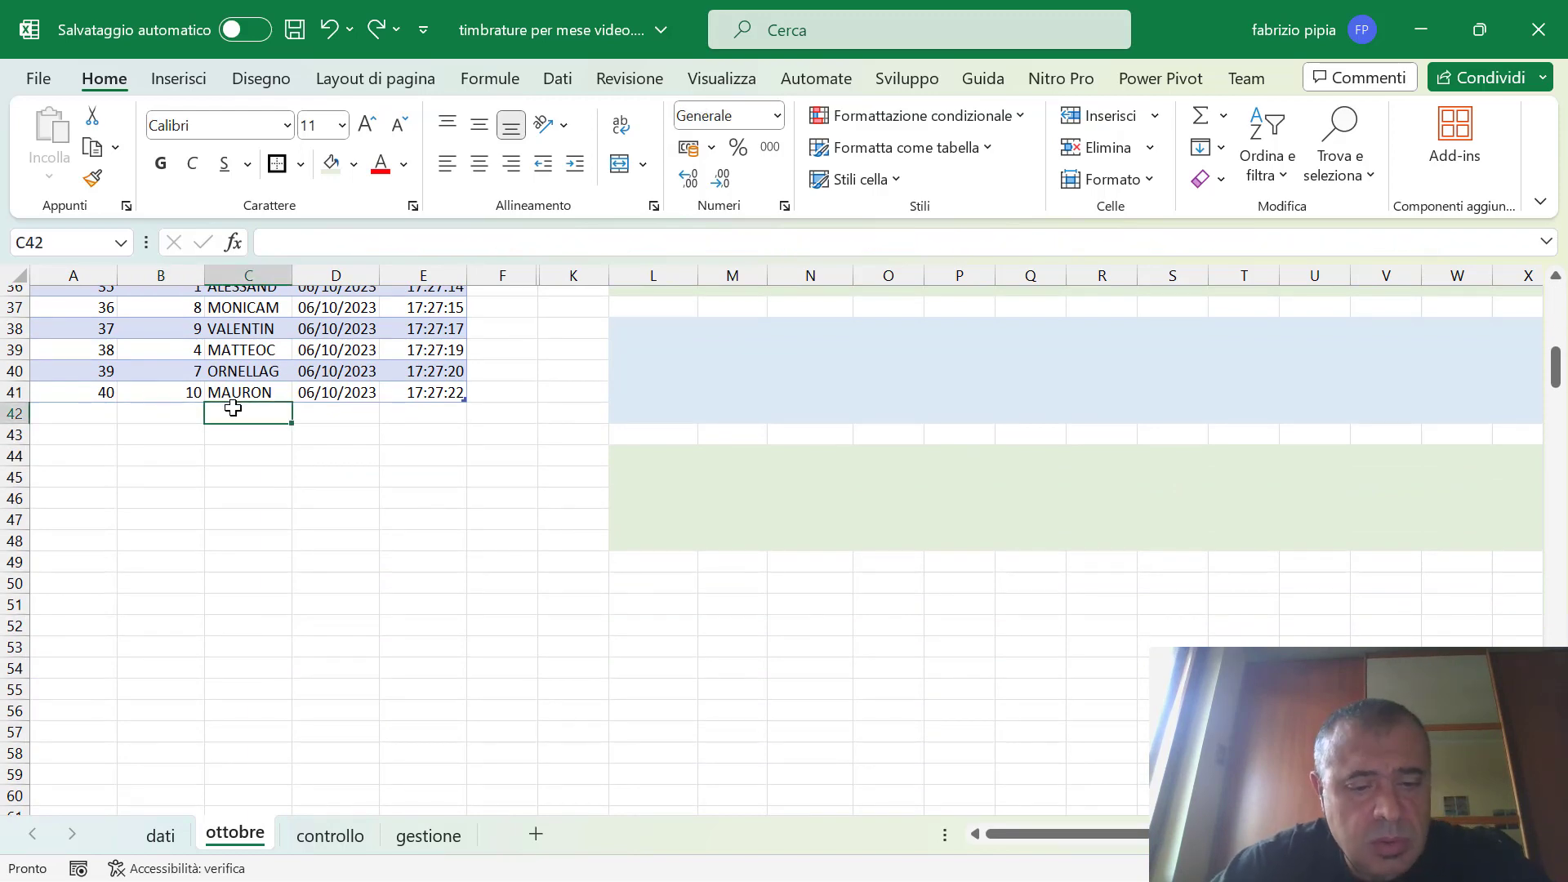
{"action": "type", "text": "DANIELM"}
{"action": "key", "text": "Tab"}
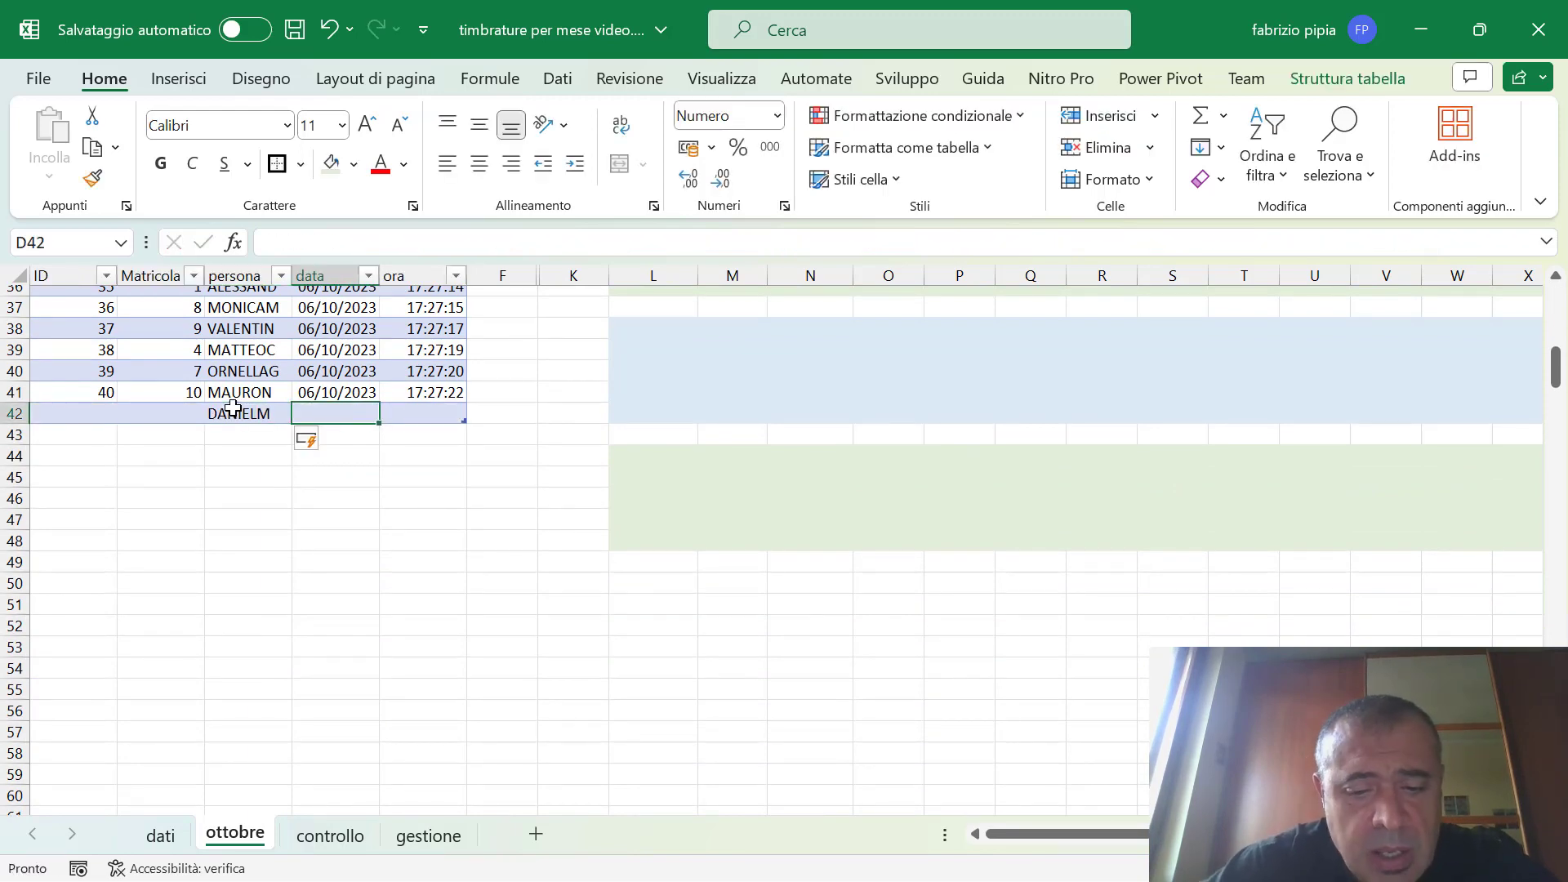
{"action": "type", "text": "7/10/2023"}
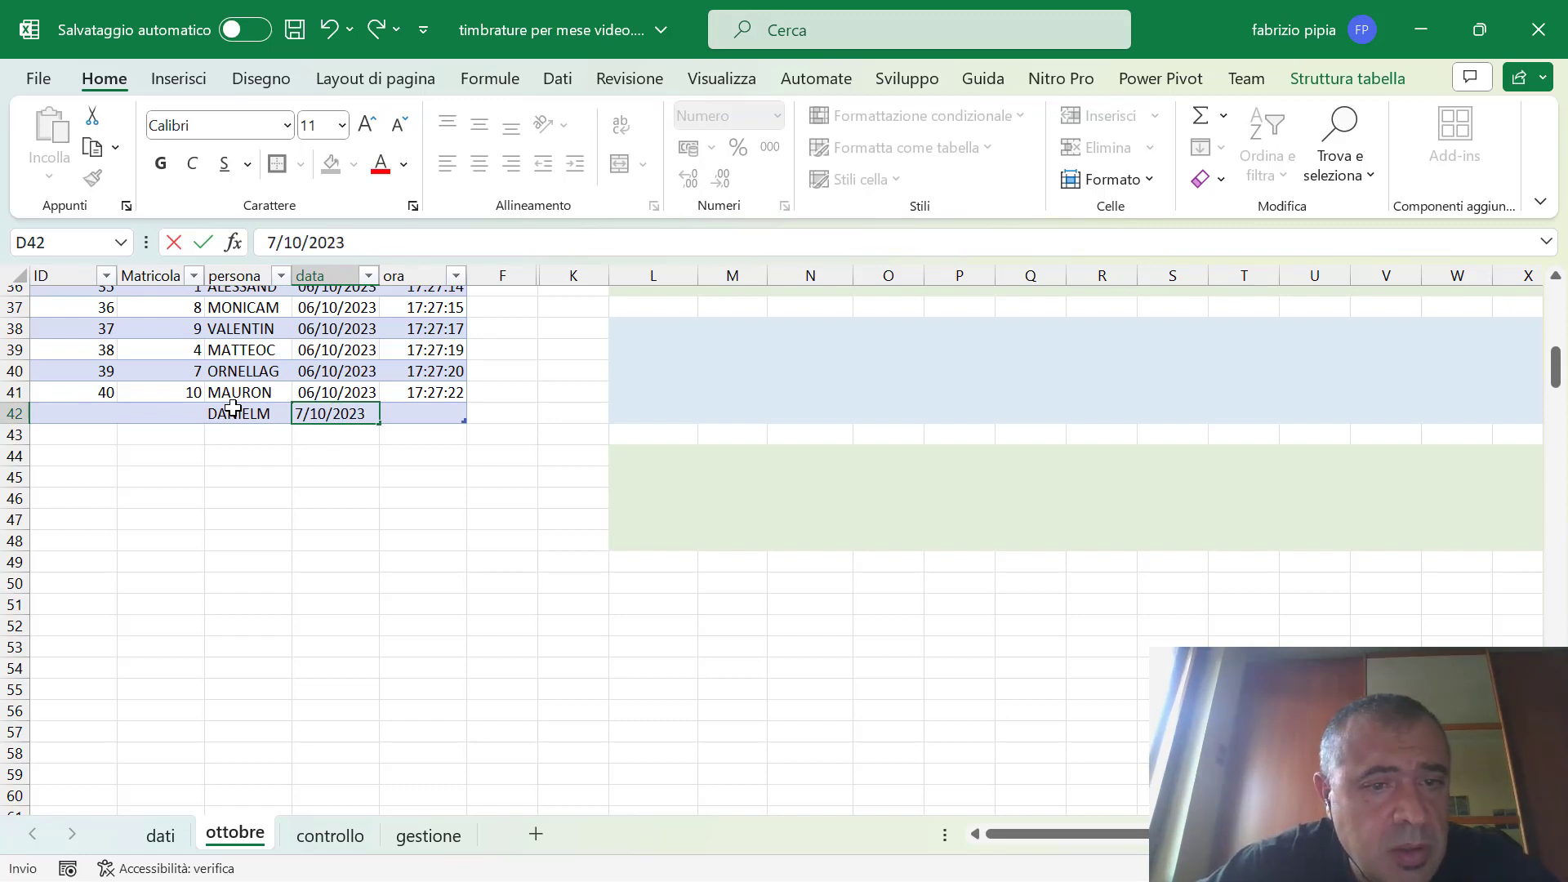
{"action": "key", "text": "Tab"}
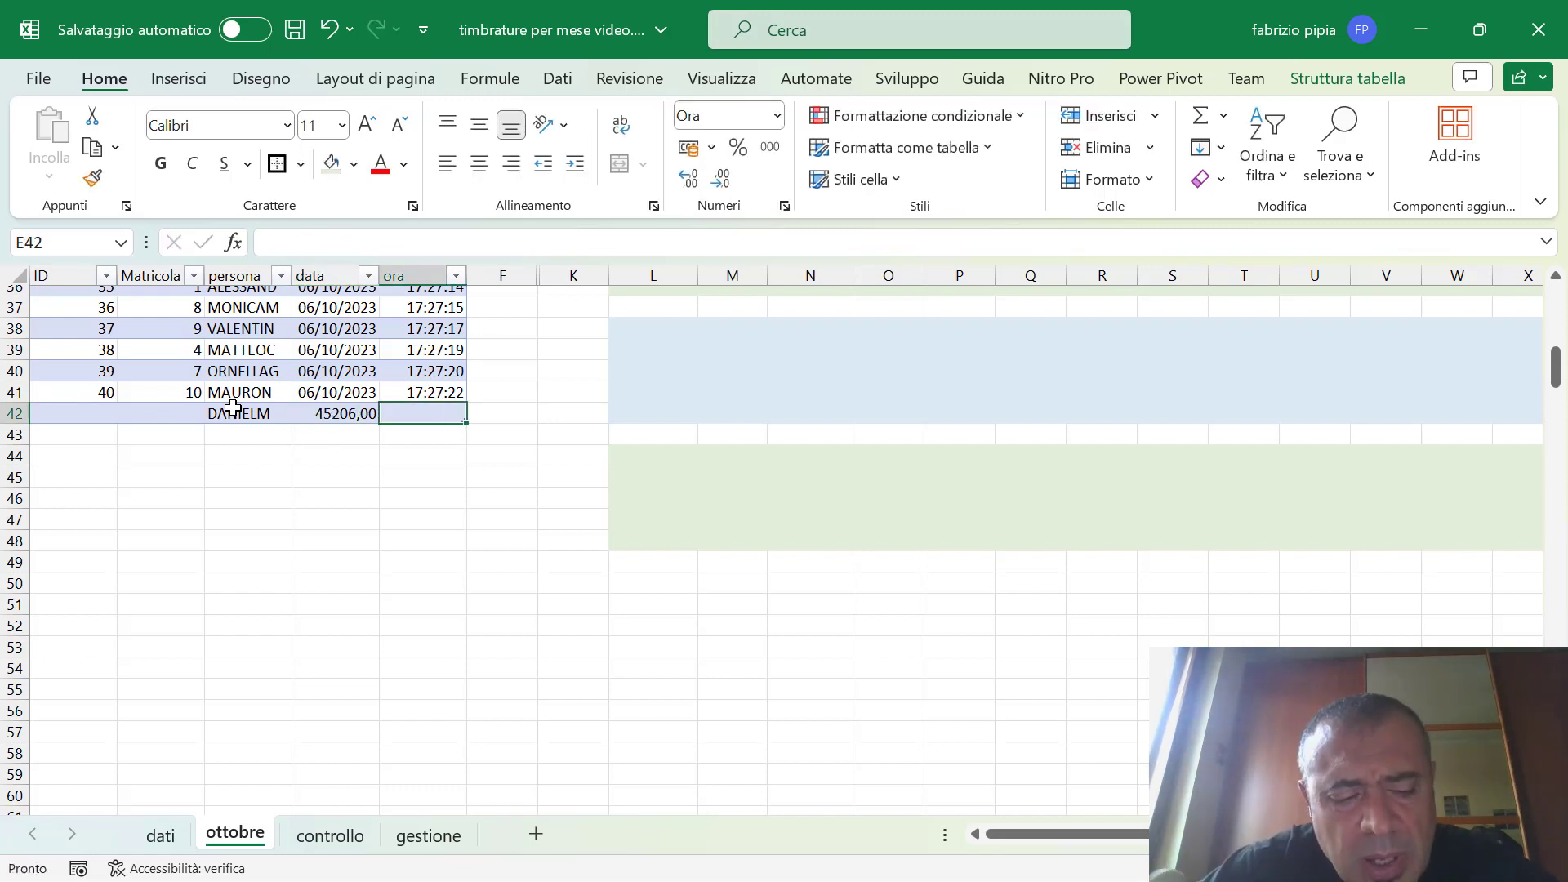
{"action": "type", "text": "12:01:00"}
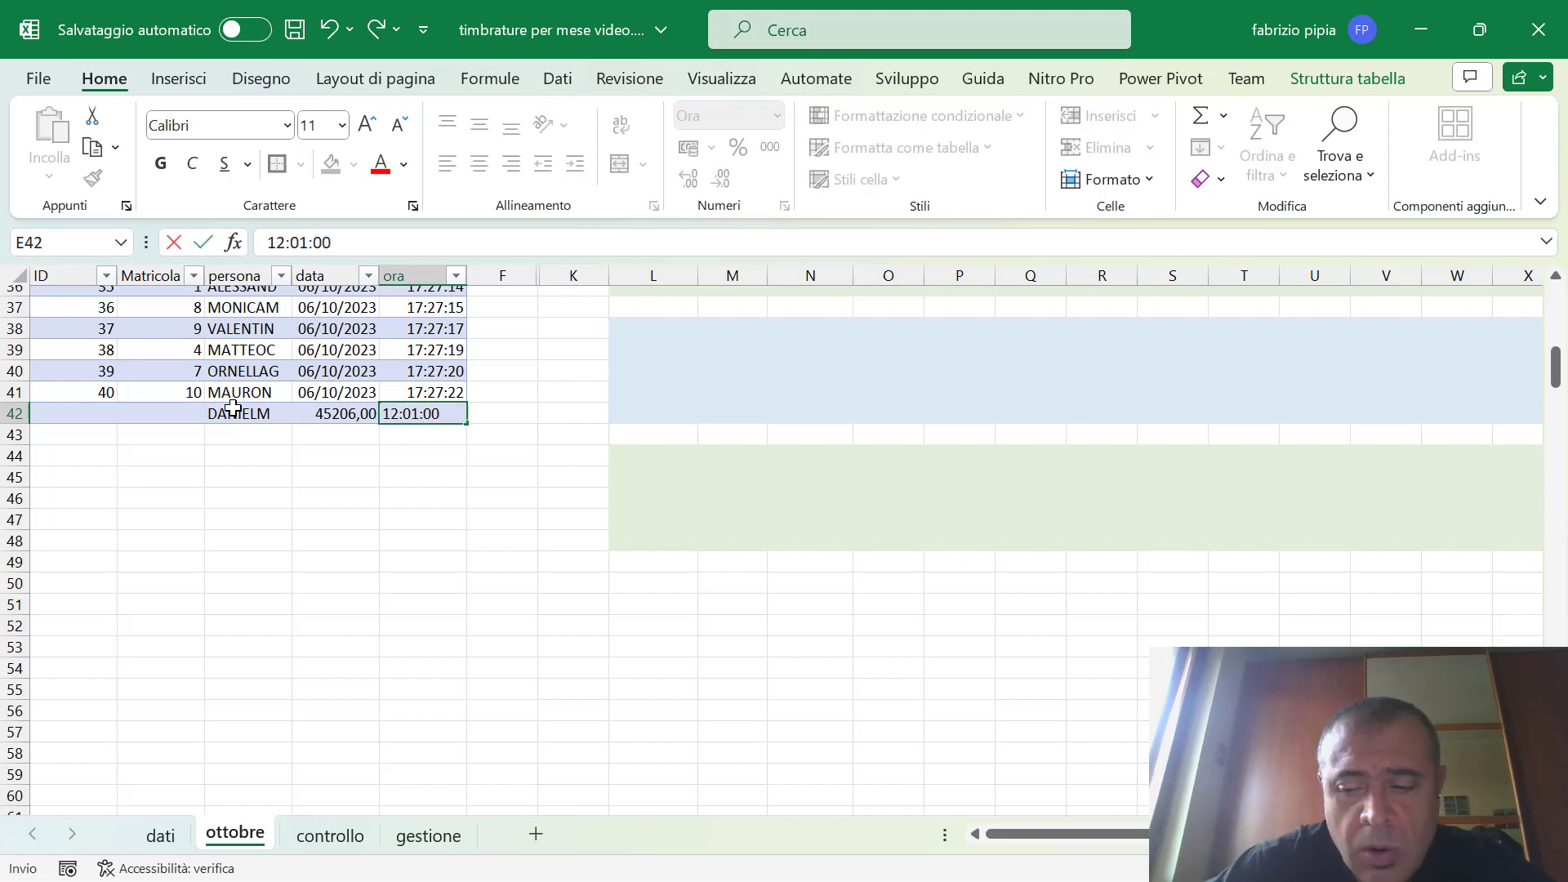
{"action": "key", "text": "Return"}
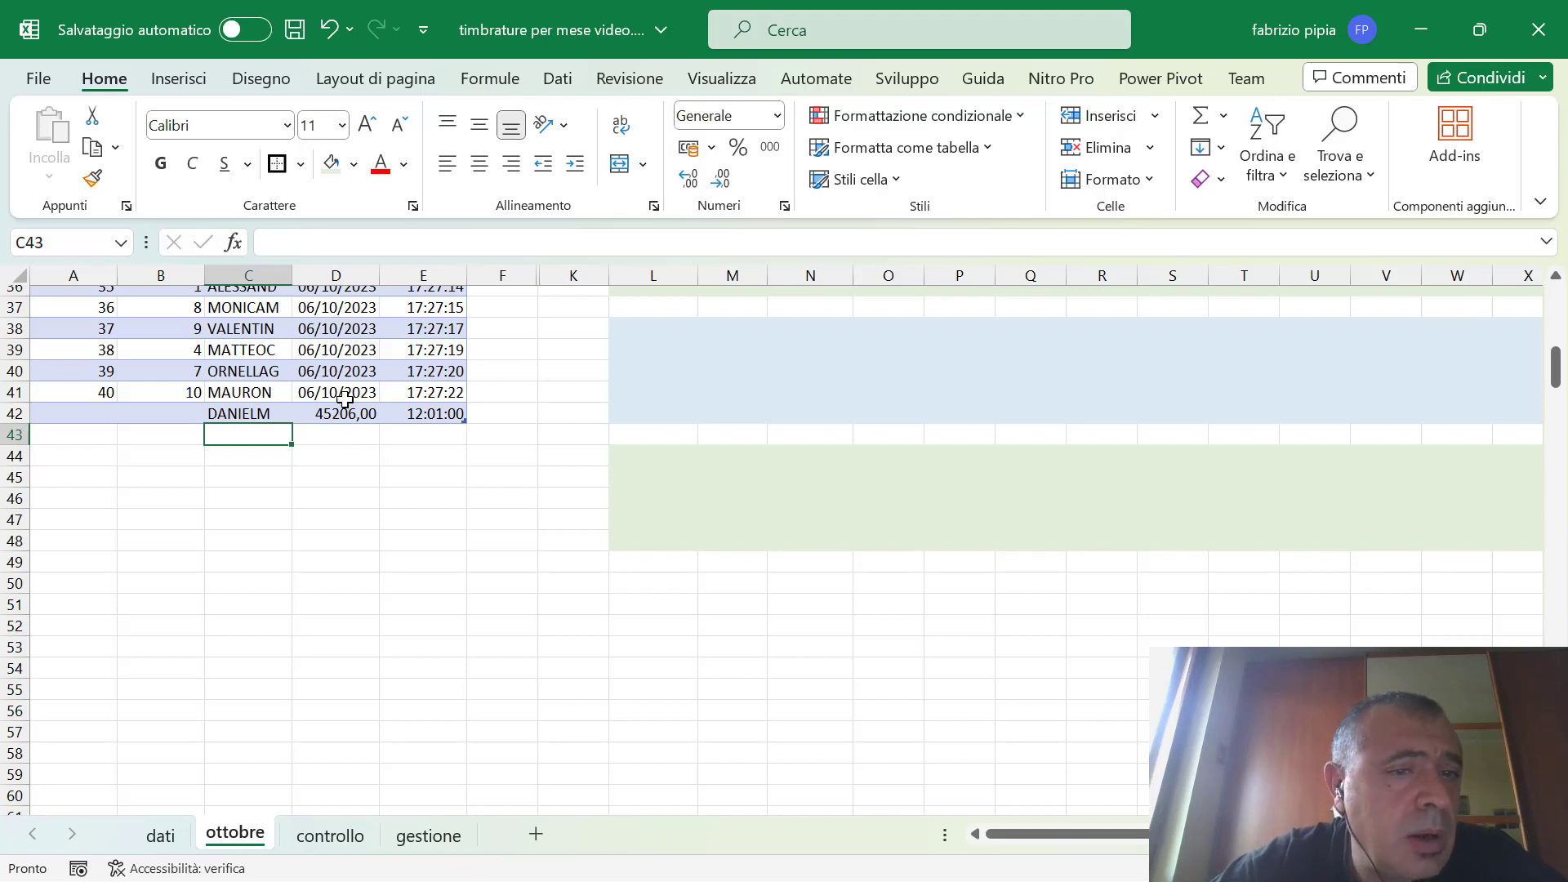
Set the new record's date cell to the Data number format, showing 07/10/2023
{"action": "left_click", "coordinate": [337, 415]}
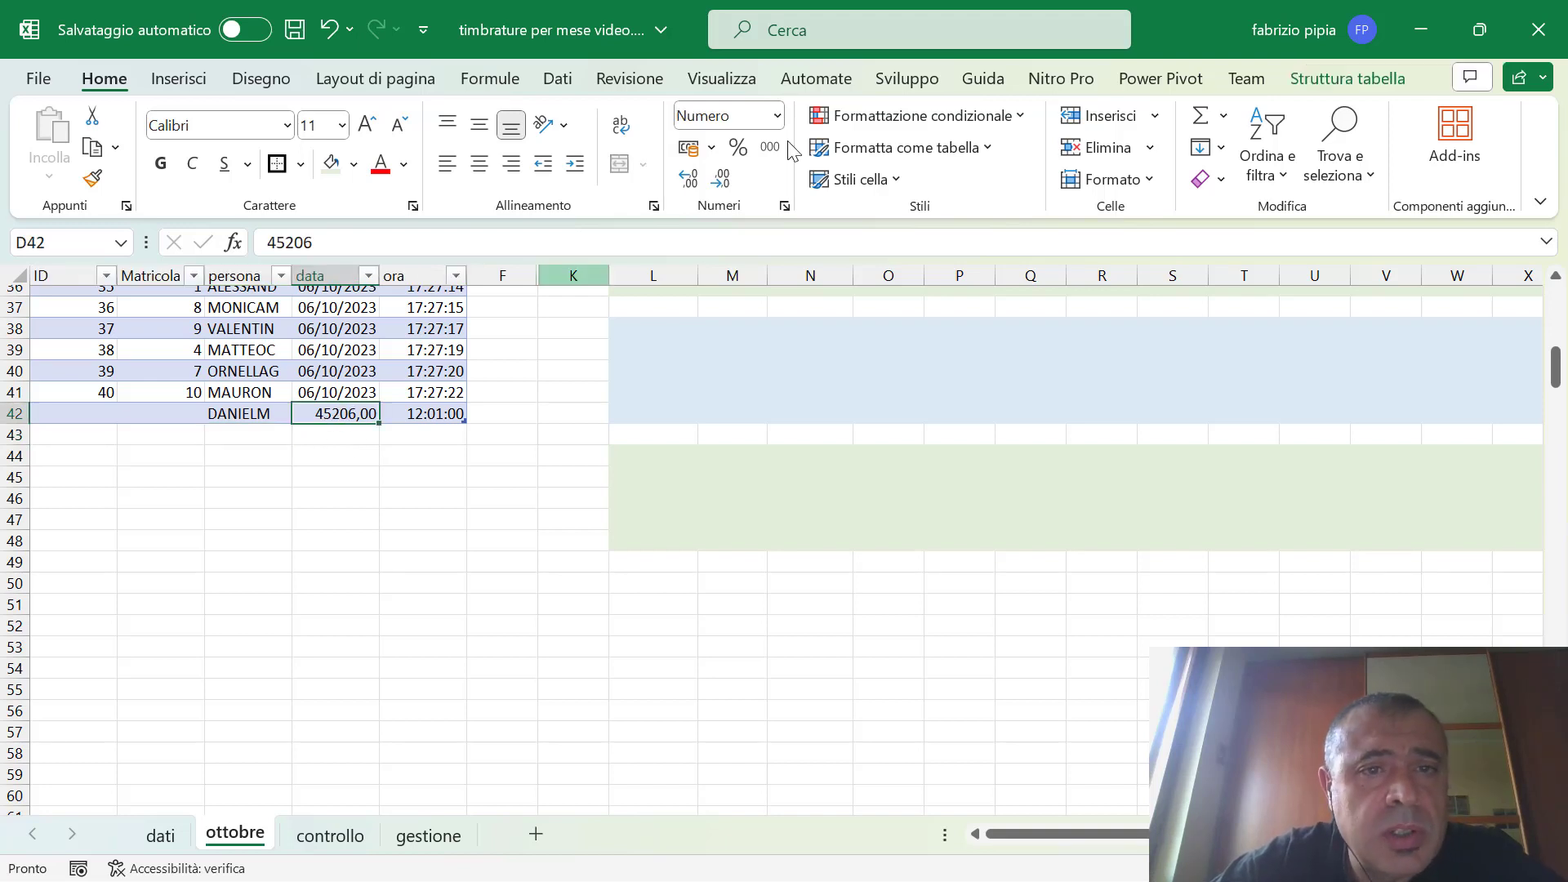
{"action": "left_click", "coordinate": [735, 116]}
{"action": "type", "text": "Data"}
{"action": "key", "text": "Return"}
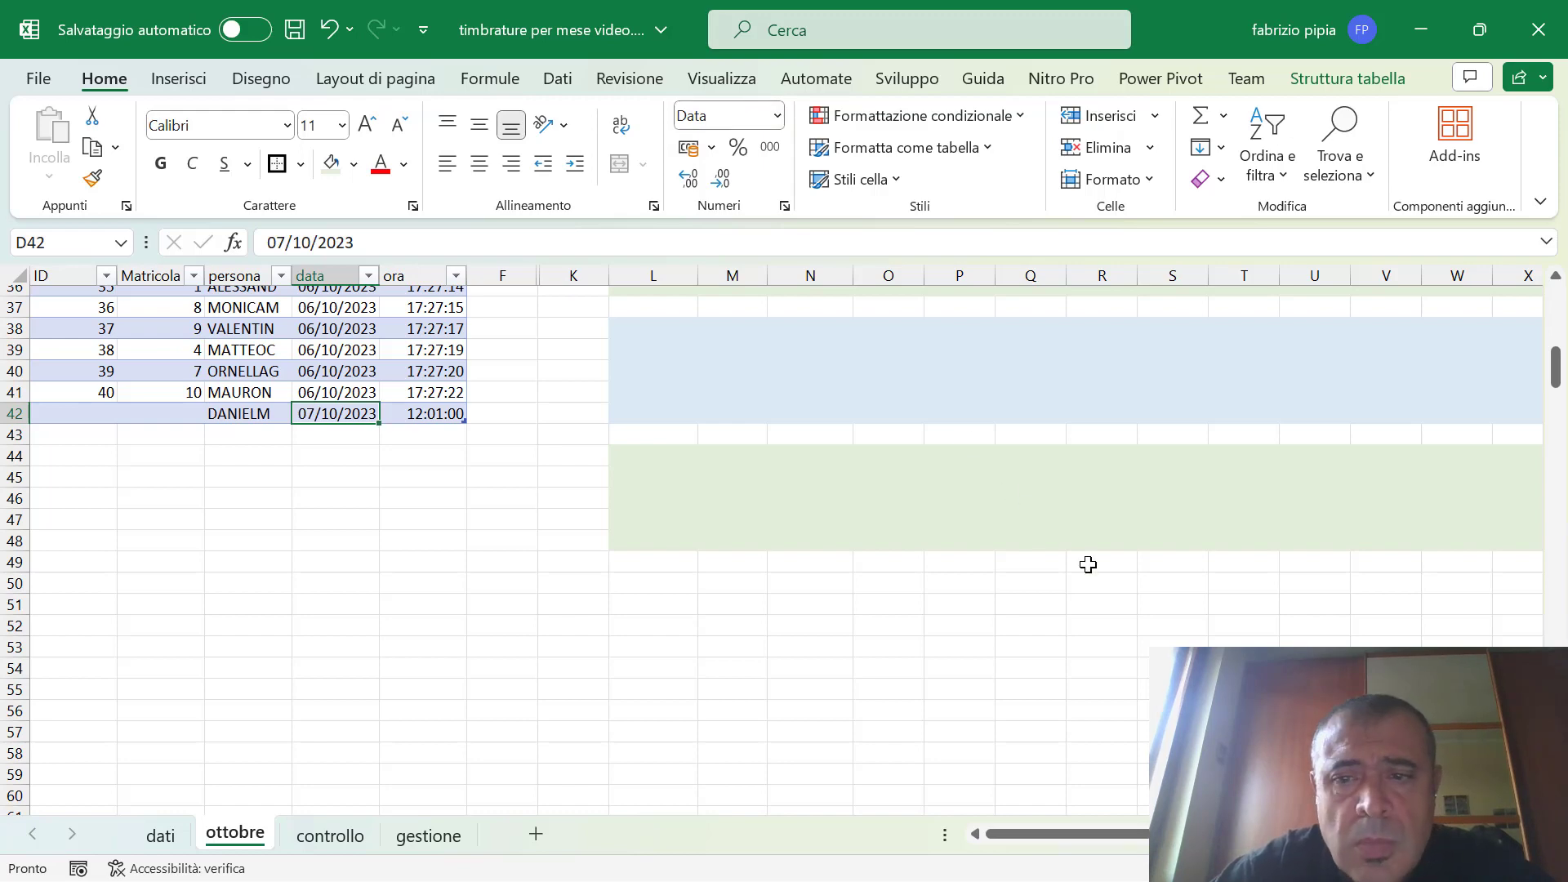
{"action": "scroll", "coordinate": [1088, 564], "scroll_direction": "right", "scroll_amount": 5}
{"action": "scroll", "coordinate": [1088, 565], "scroll_direction": "up", "scroll_amount": 6}
{"action": "scroll", "coordinate": [1088, 565], "scroll_direction": "up", "scroll_amount": 6}
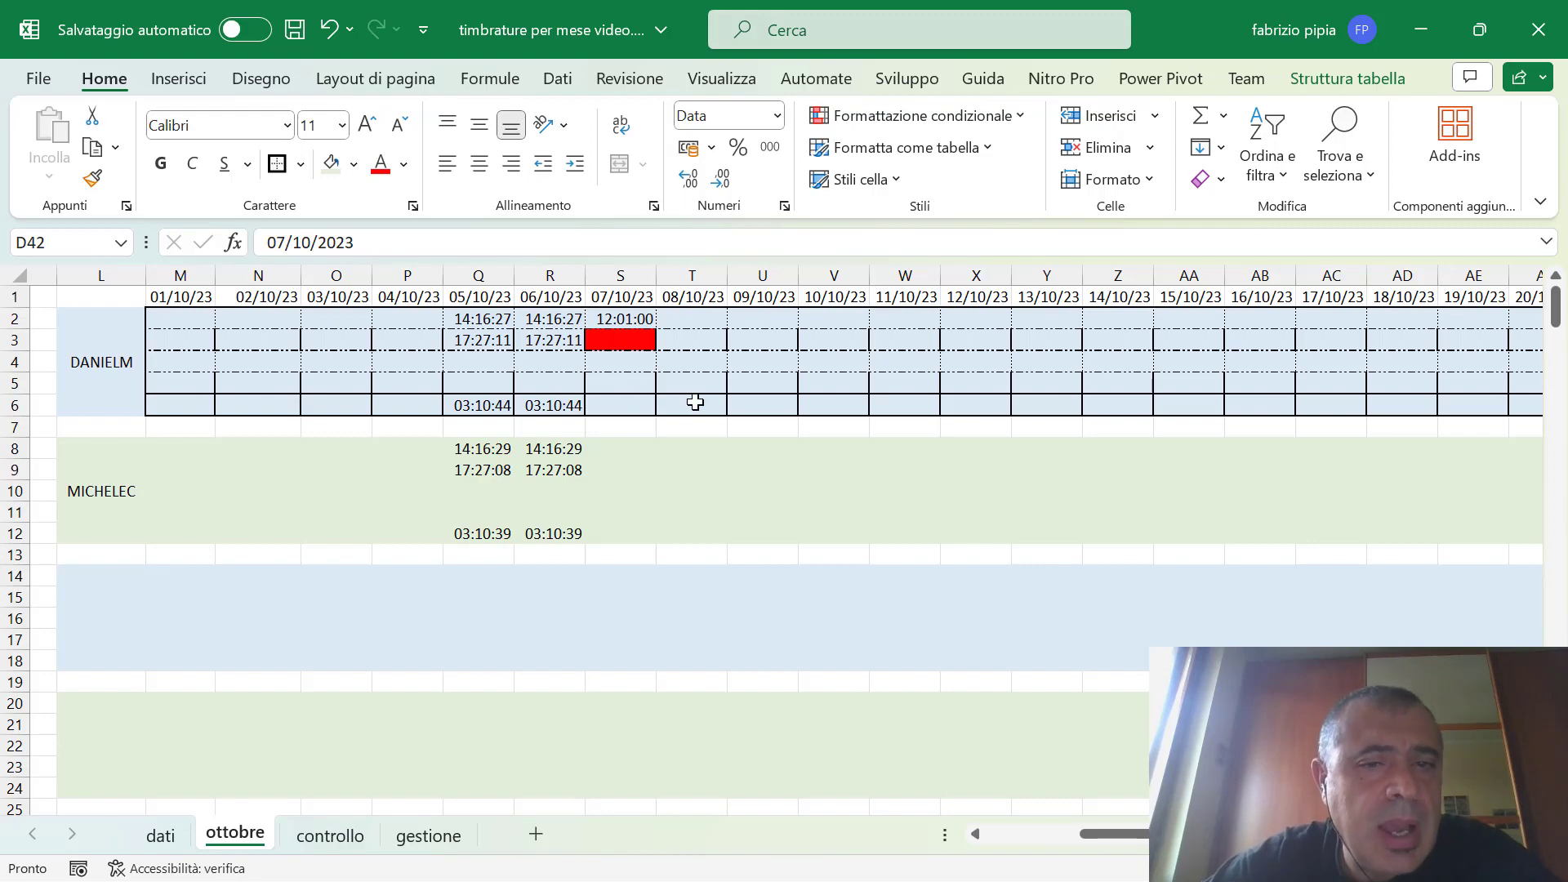
{"action": "scroll", "coordinate": [383, 629], "scroll_direction": "left", "scroll_amount": 4}
{"action": "scroll", "coordinate": [384, 630], "scroll_direction": "down", "scroll_amount": 1}
{"action": "scroll", "coordinate": [384, 630], "scroll_direction": "down", "scroll_amount": 2}
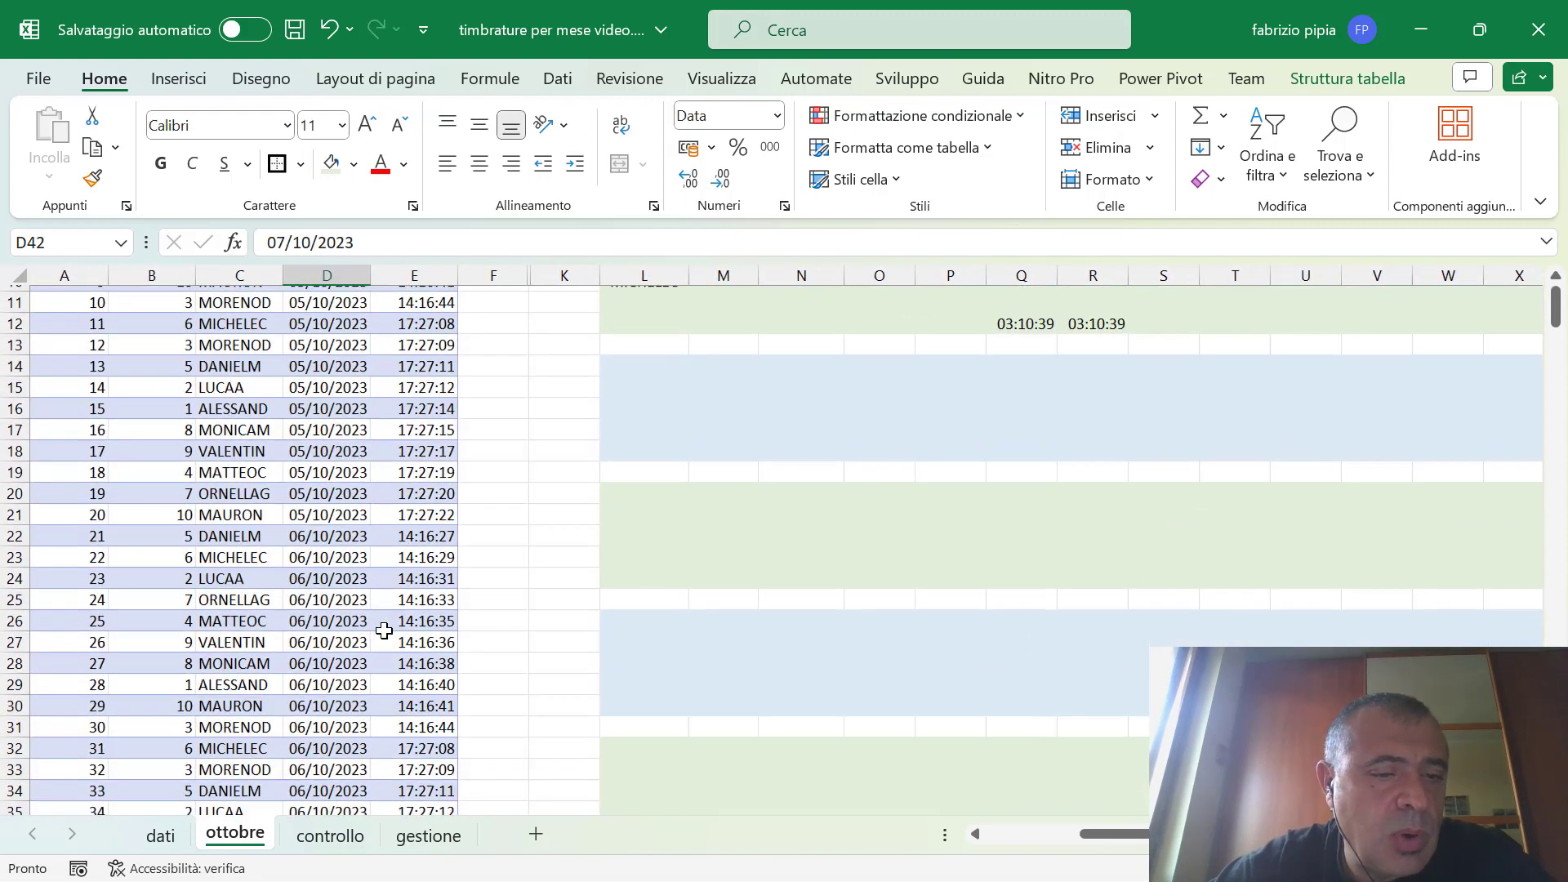
{"action": "scroll", "coordinate": [359, 678], "scroll_direction": "down", "scroll_amount": 3}
{"action": "scroll", "coordinate": [326, 735], "scroll_direction": "down", "scroll_amount": 1}
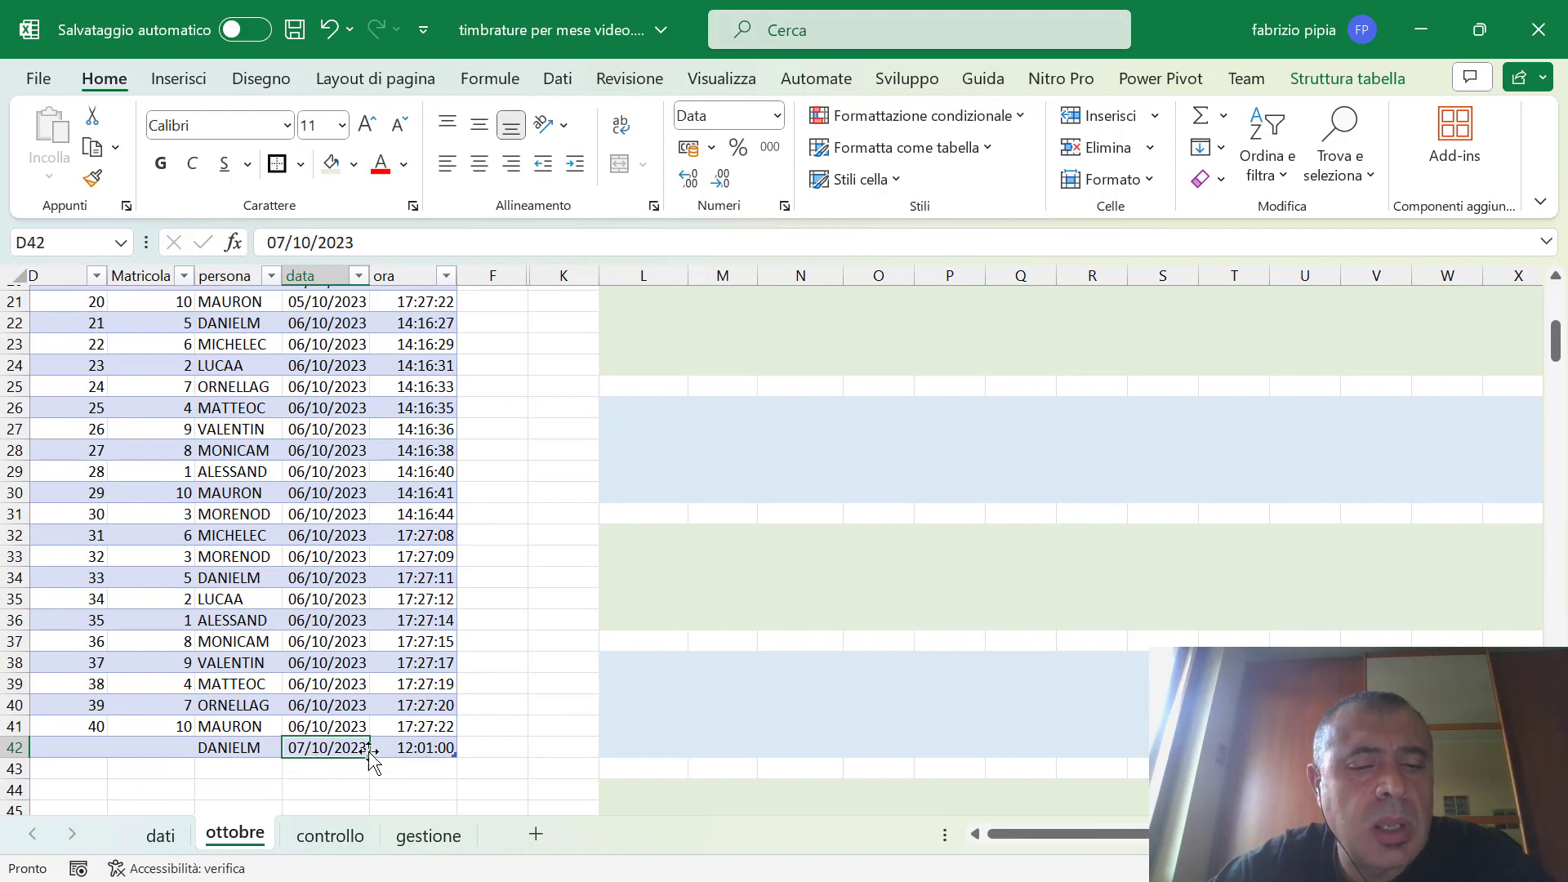
{"action": "scroll", "coordinate": [885, 542], "scroll_direction": "up", "scroll_amount": 3}
{"action": "scroll", "coordinate": [887, 542], "scroll_direction": "up", "scroll_amount": 4}
{"action": "scroll", "coordinate": [887, 542], "scroll_direction": "right", "scroll_amount": 2}
{"action": "scroll", "coordinate": [886, 542], "scroll_direction": "right", "scroll_amount": 2}
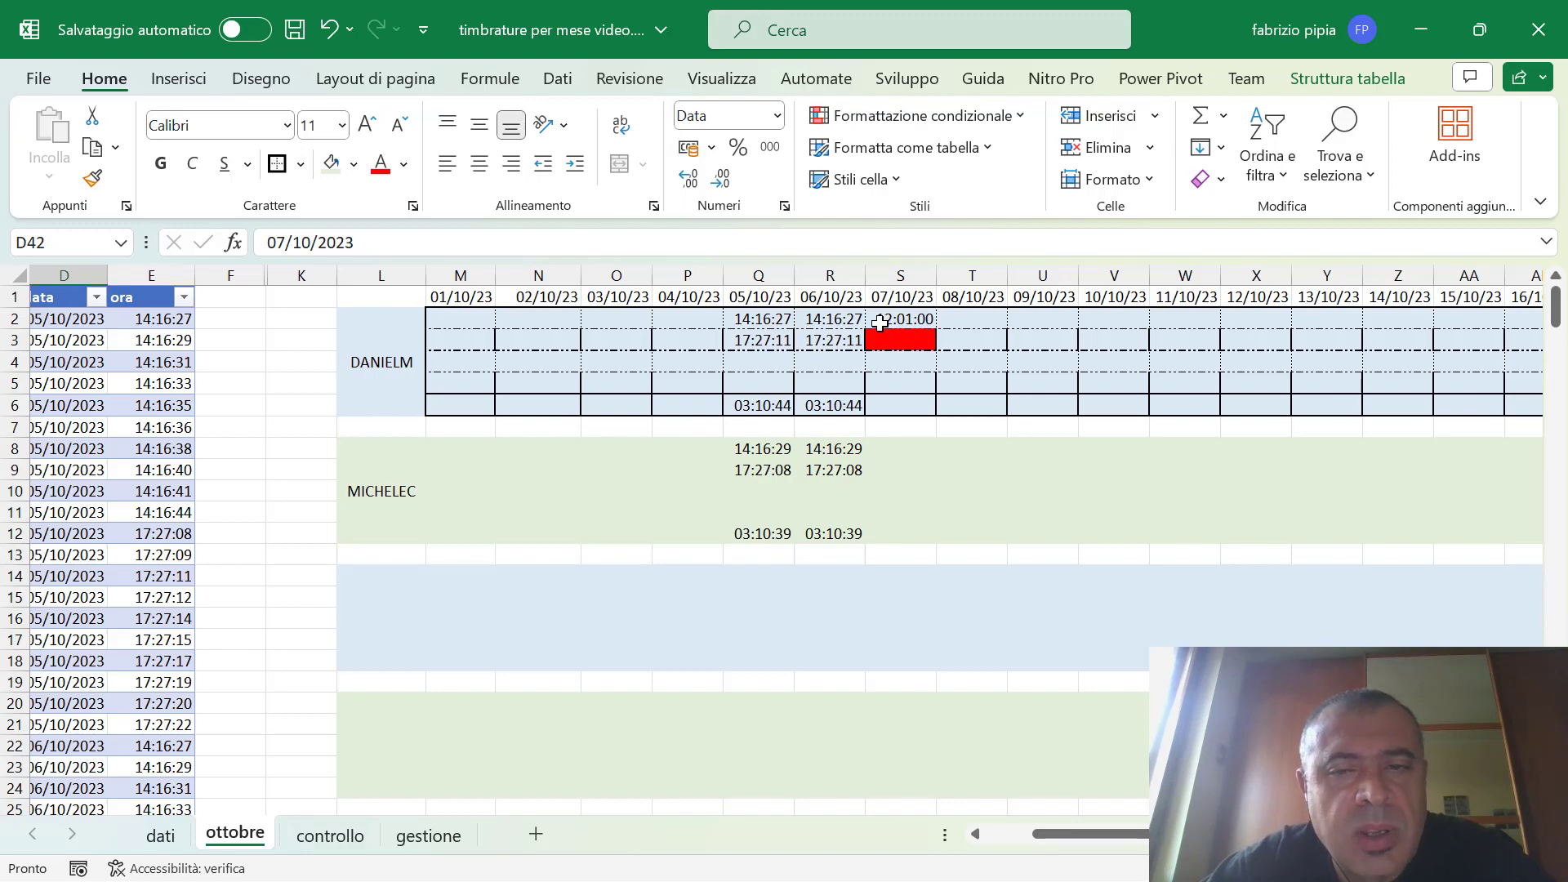
{"action": "scroll", "coordinate": [459, 634], "scroll_direction": "left", "scroll_amount": 3}
{"action": "scroll", "coordinate": [462, 631], "scroll_direction": "down", "scroll_amount": 2}
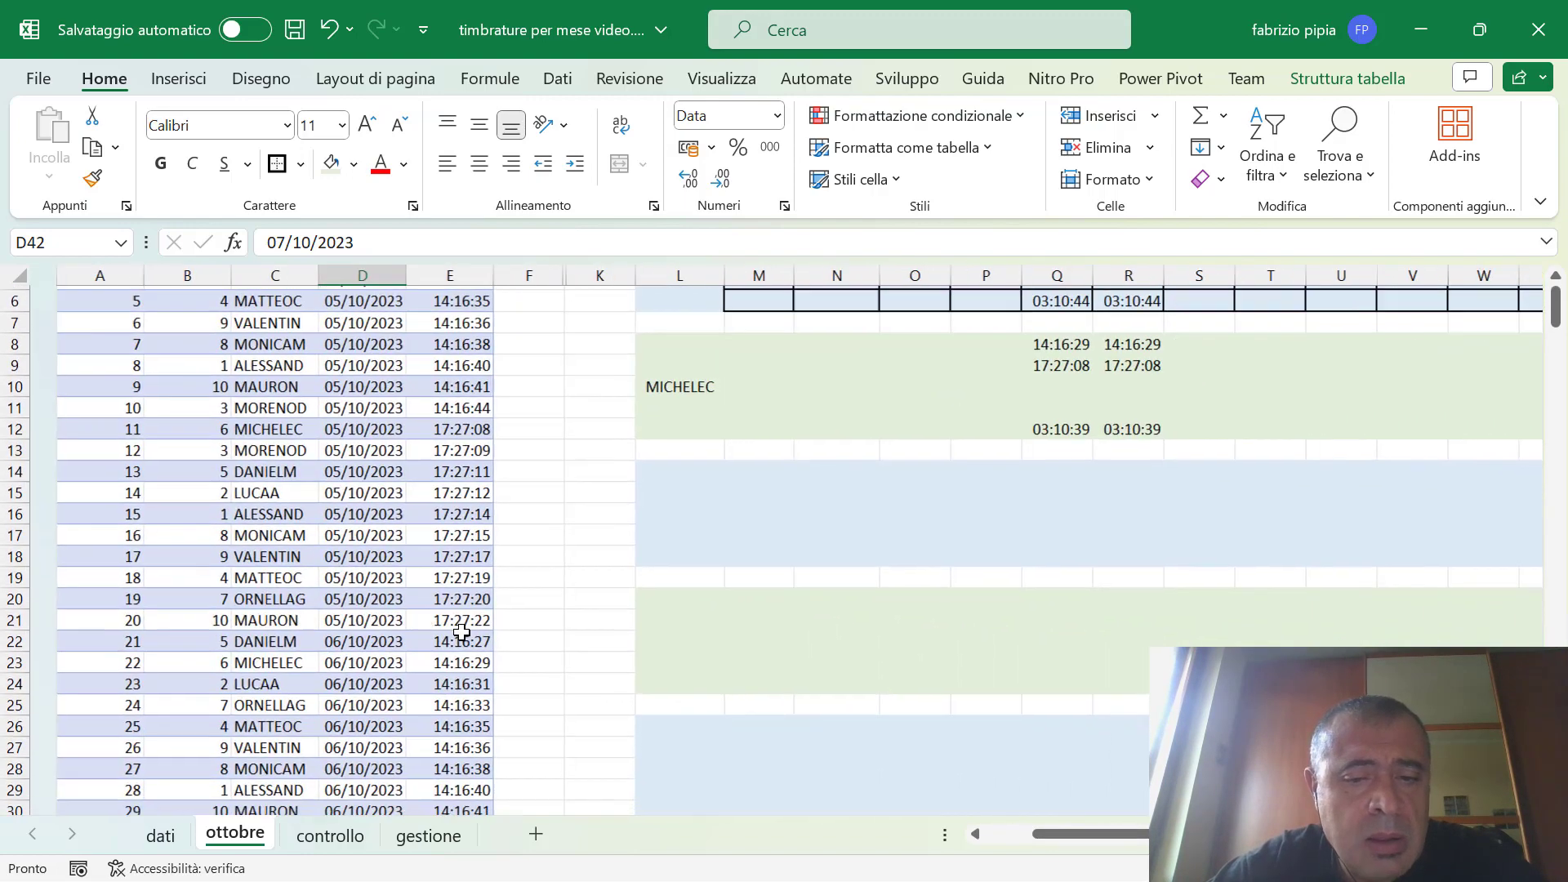
{"action": "scroll", "coordinate": [461, 632], "scroll_direction": "down", "scroll_amount": 3}
{"action": "scroll", "coordinate": [462, 631], "scroll_direction": "down", "scroll_amount": 3}
Insert a new table row above the employee's 12:01 record
{"action": "scroll", "coordinate": [461, 631], "scroll_direction": "down", "scroll_amount": 1}
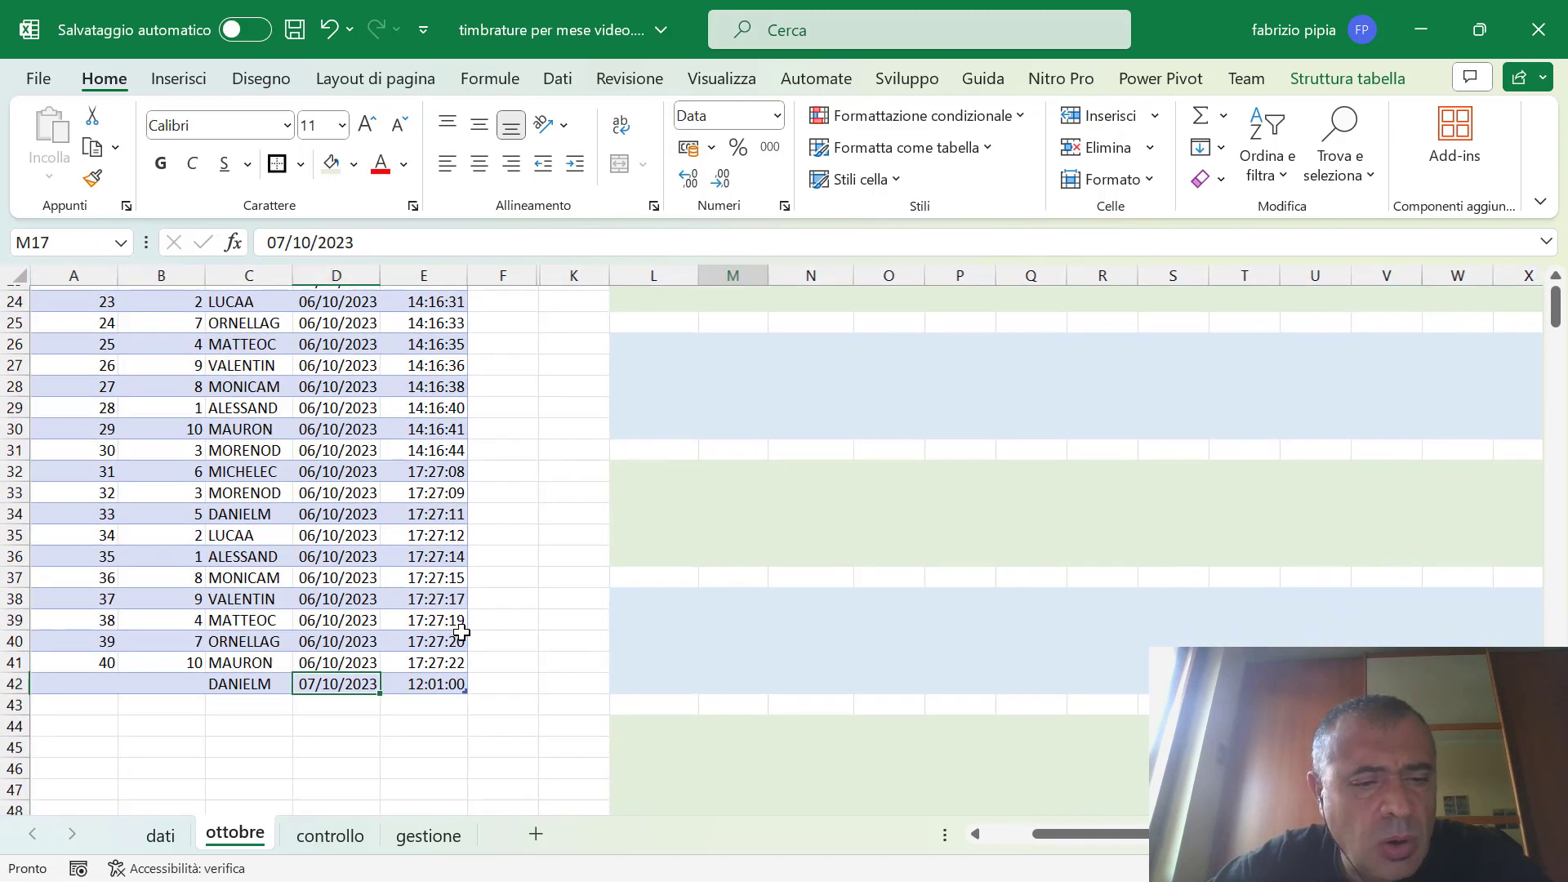
{"action": "right_click", "coordinate": [461, 632]}
{"action": "left_click", "coordinate": [301, 663]}
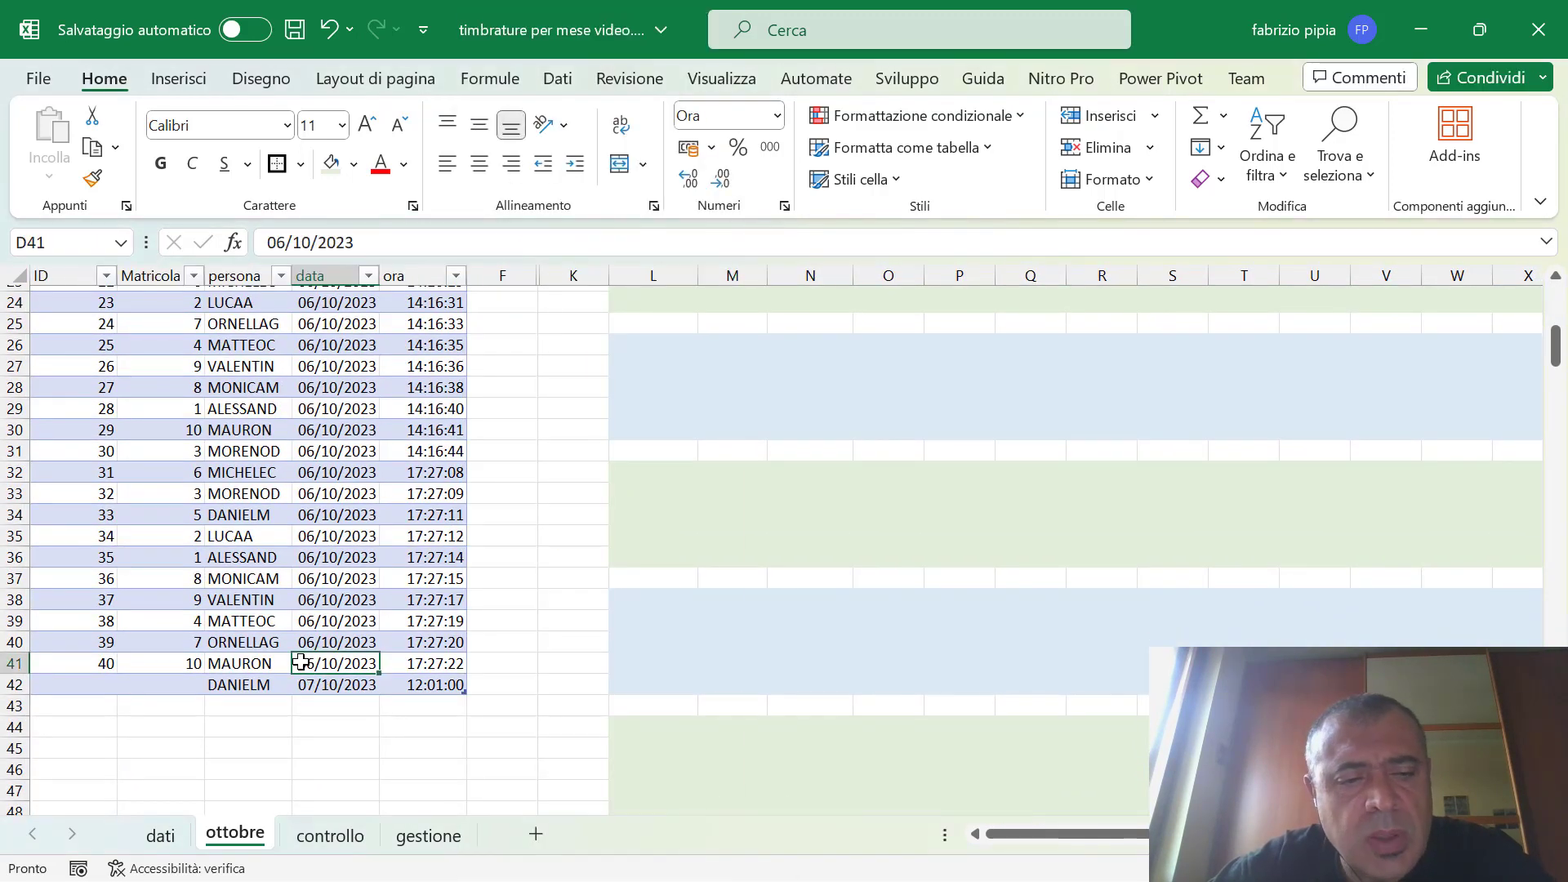
{"action": "right_click", "coordinate": [302, 665]}
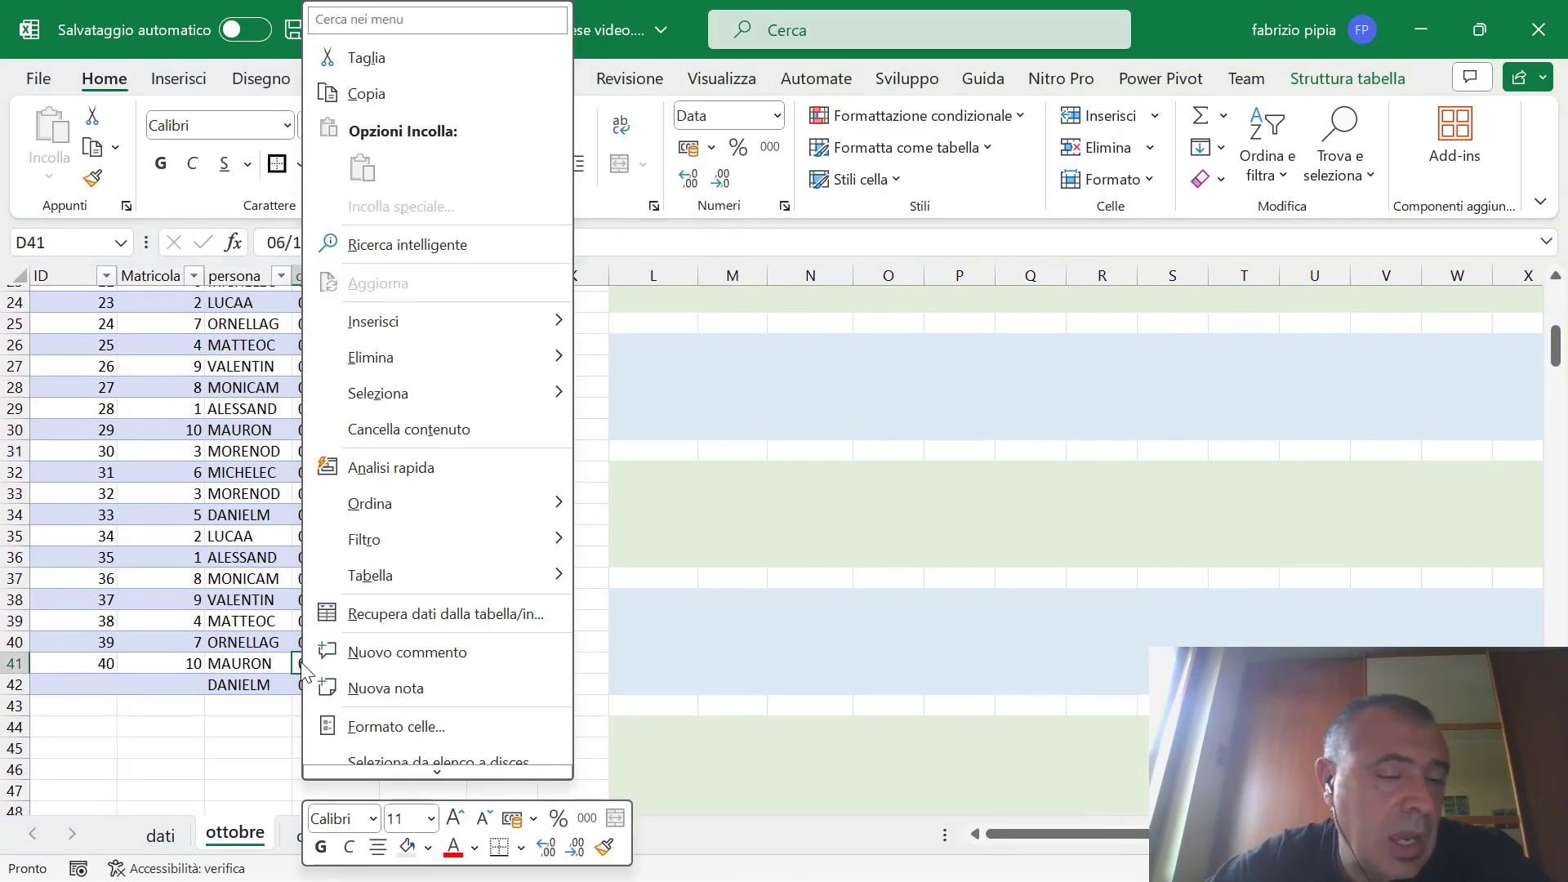
{"action": "mouse_move", "coordinate": [374, 321]}
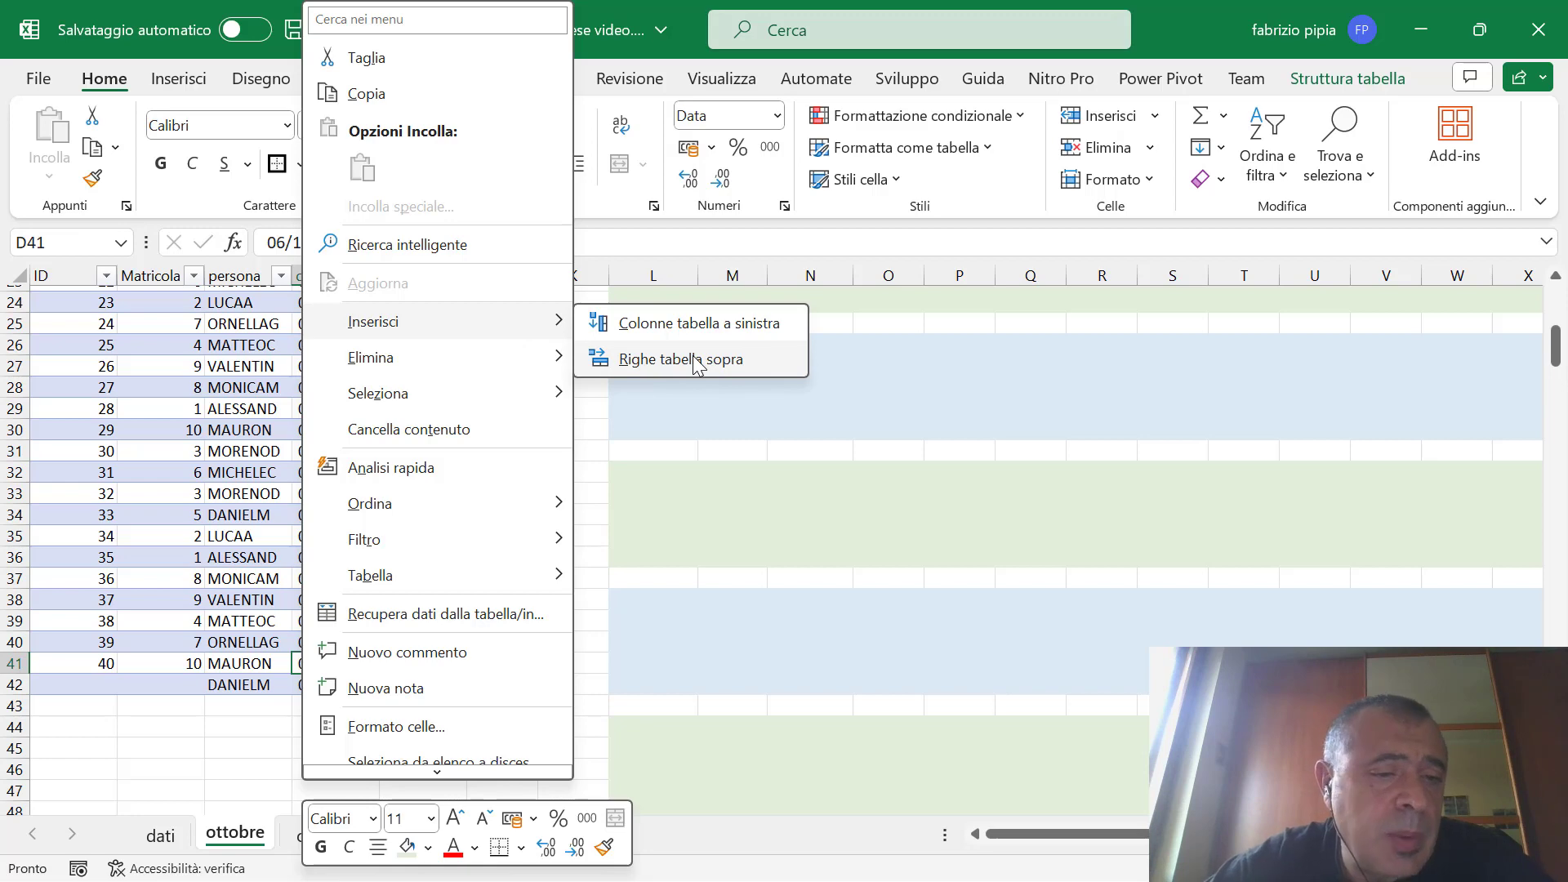
{"action": "key", "text": "Escape"}
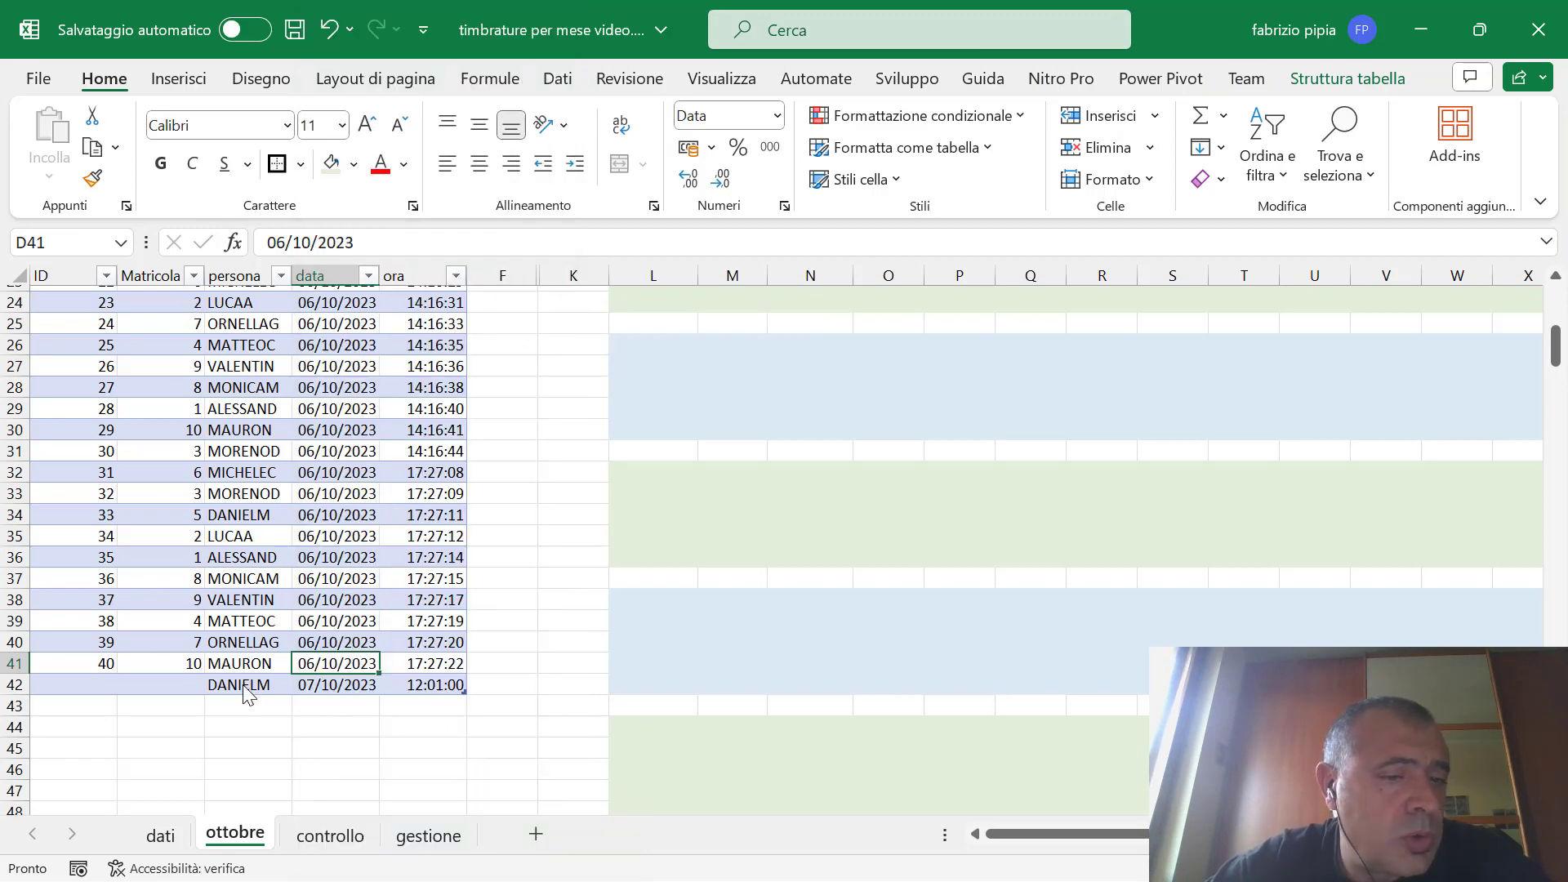
{"action": "left_click", "coordinate": [244, 686]}
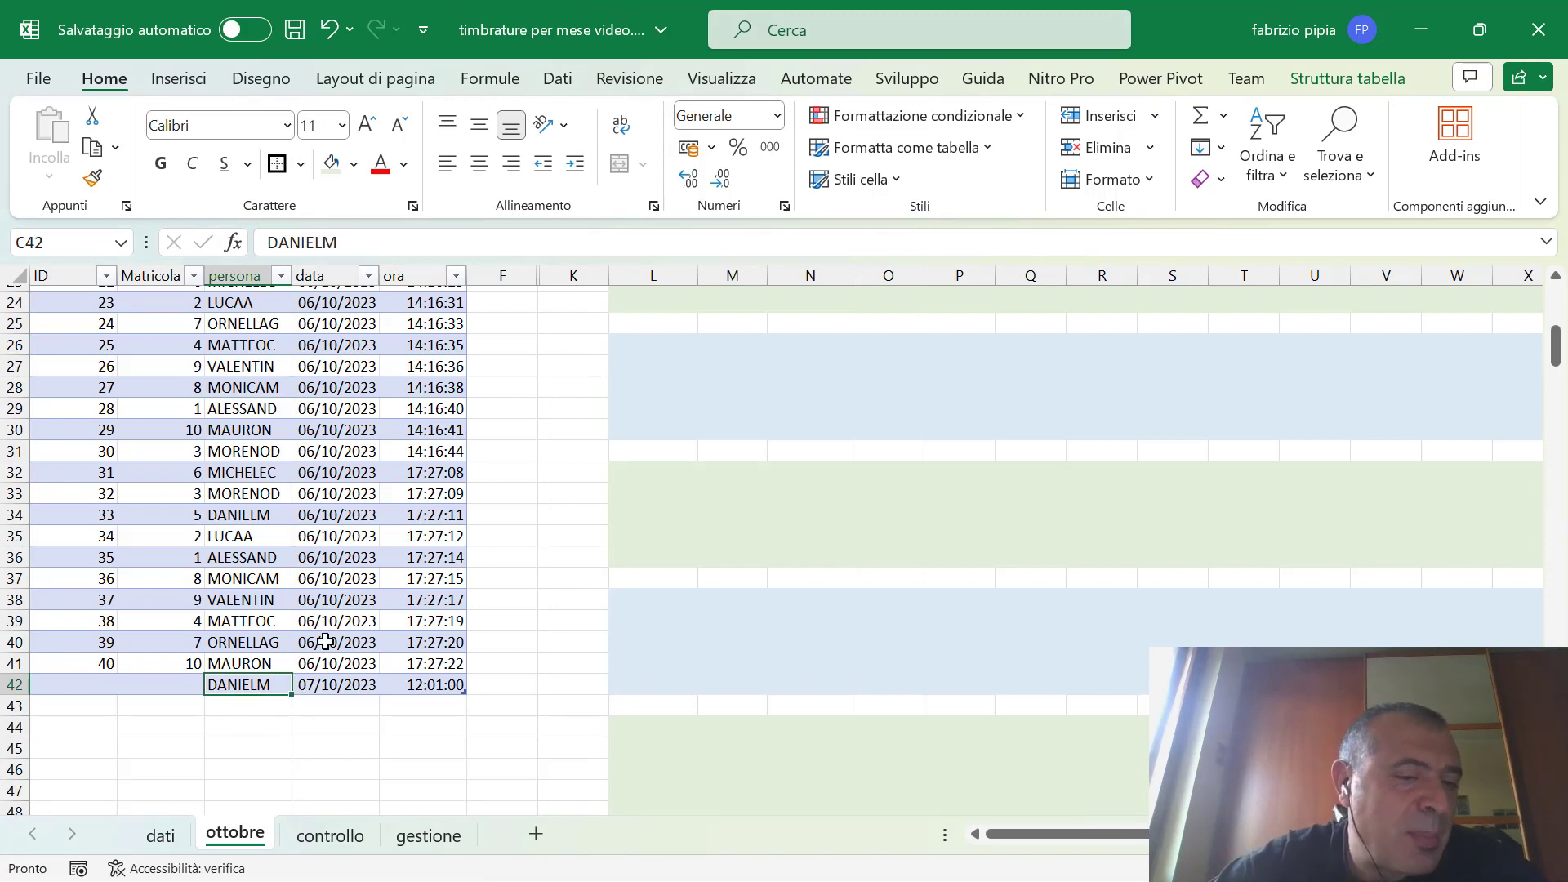
{"action": "right_click", "coordinate": [263, 681]}
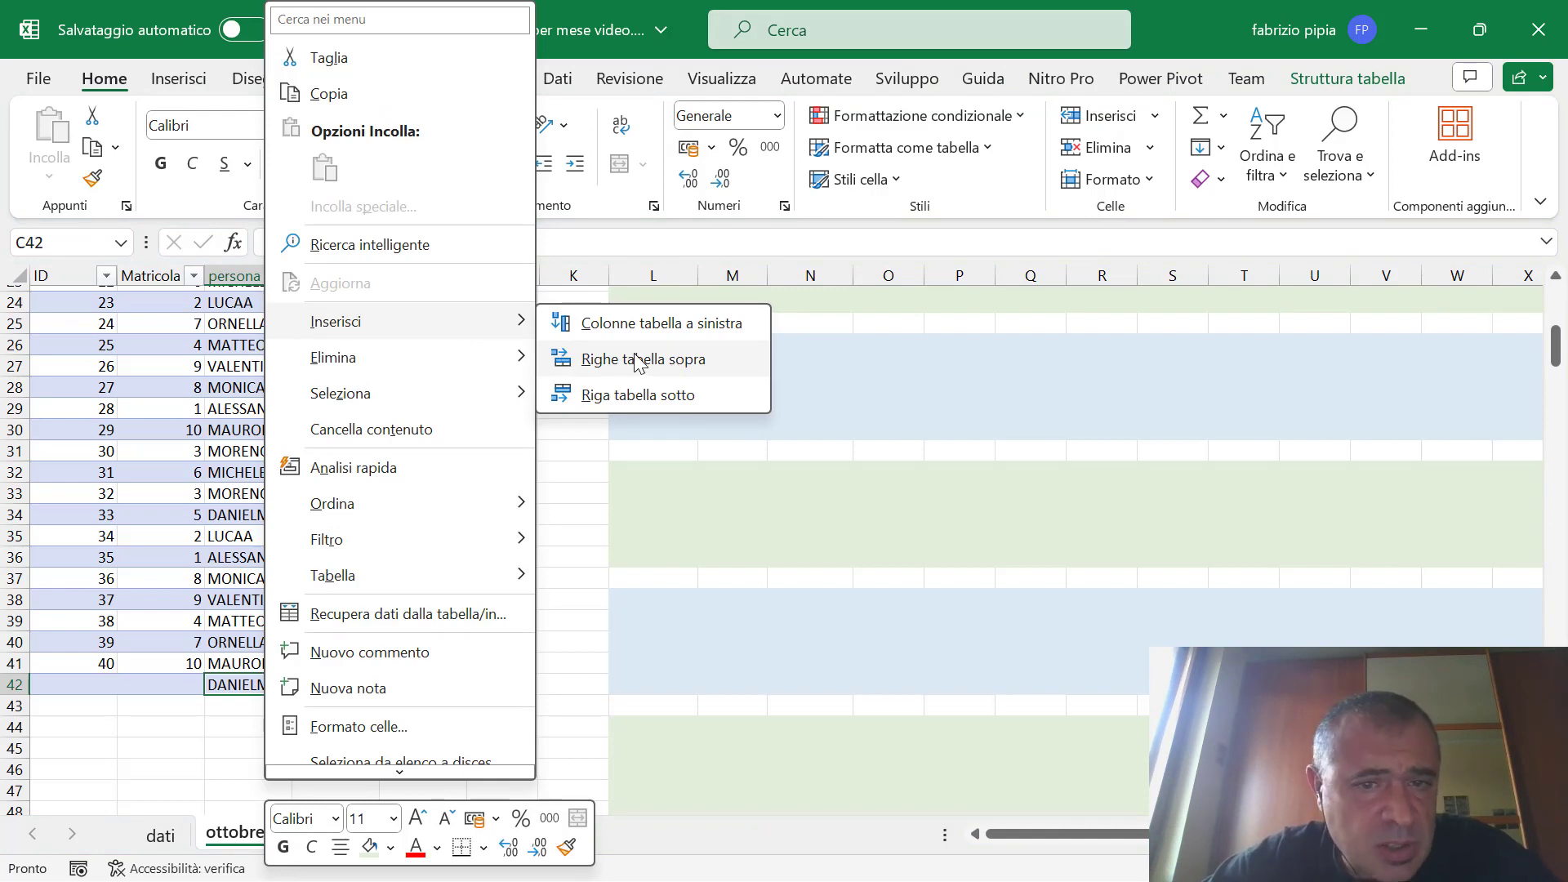
{"action": "left_click", "coordinate": [640, 360]}
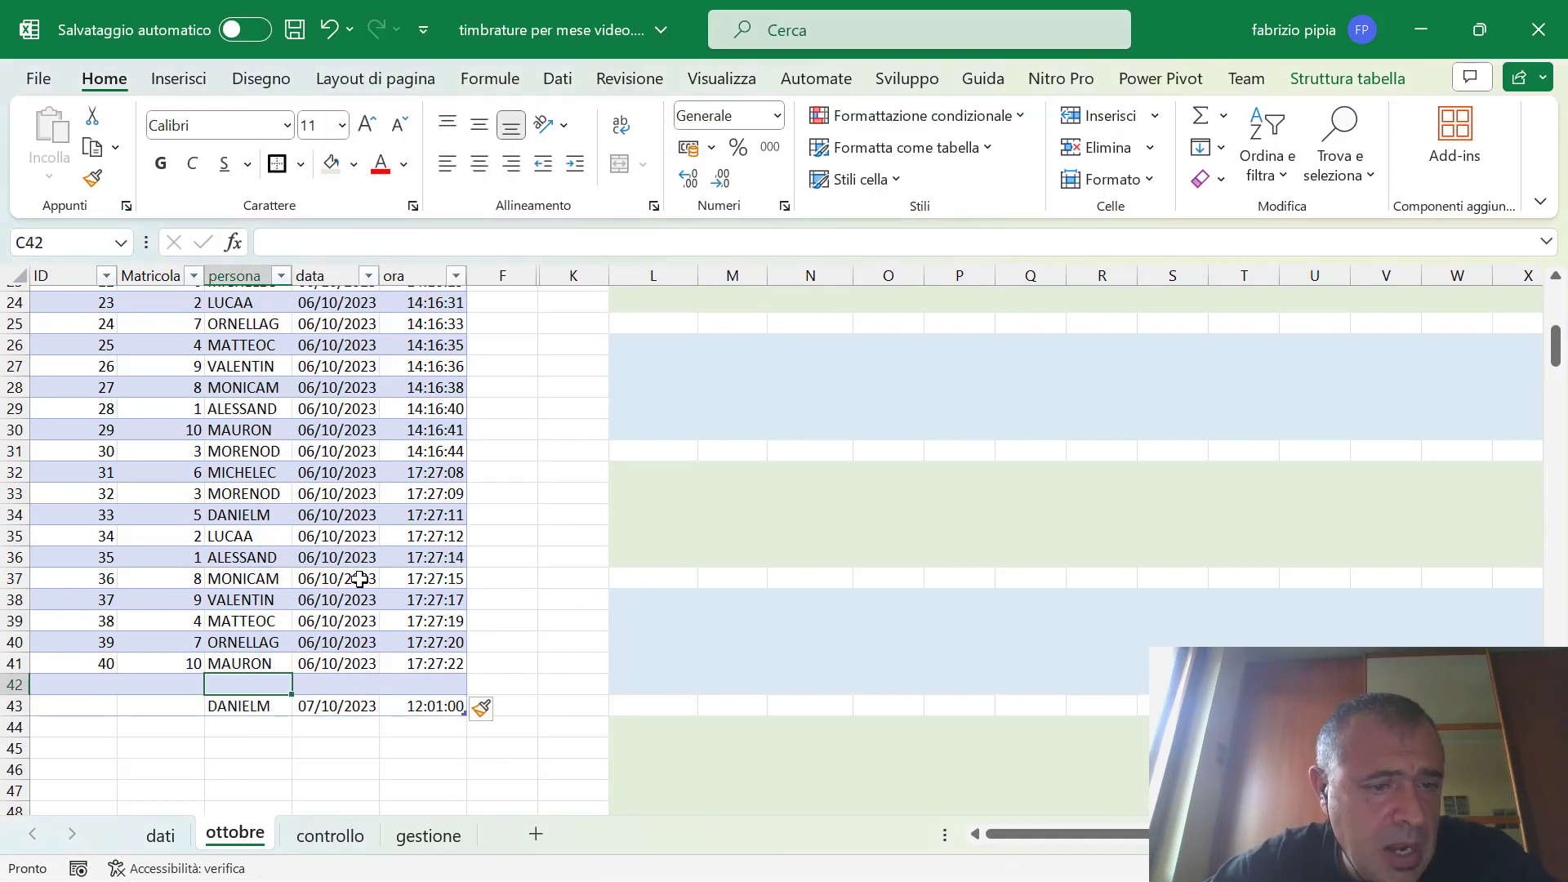
Fill the new row with the same employee, 07/10 and 07:36:09
{"action": "type", "text": "DANIELM"}
{"action": "key", "text": "Tab"}
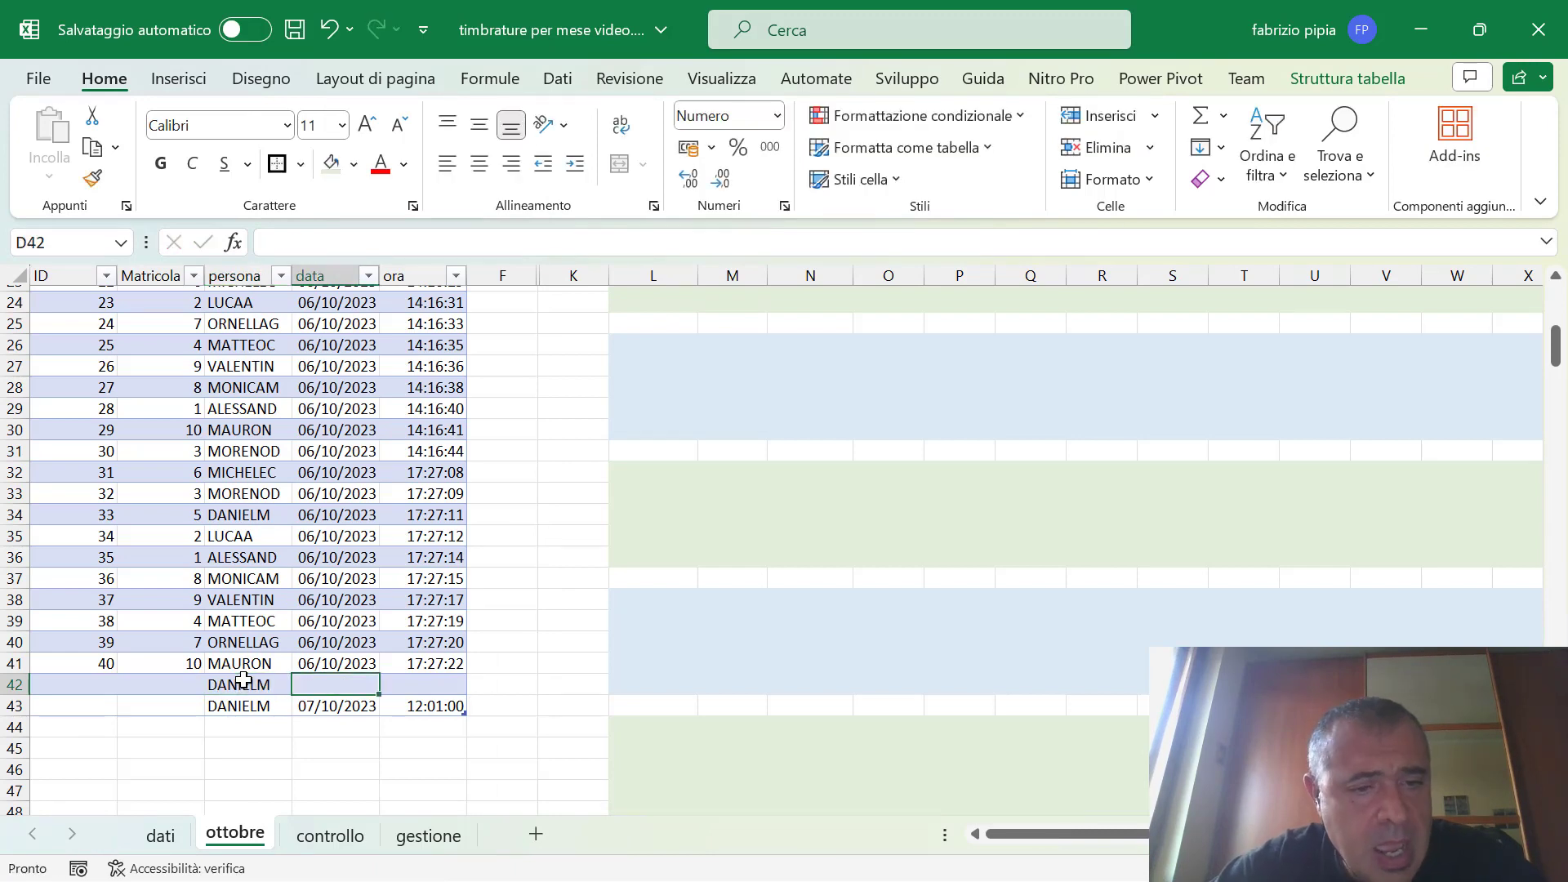
{"action": "type", "text": "7/10/2023"}
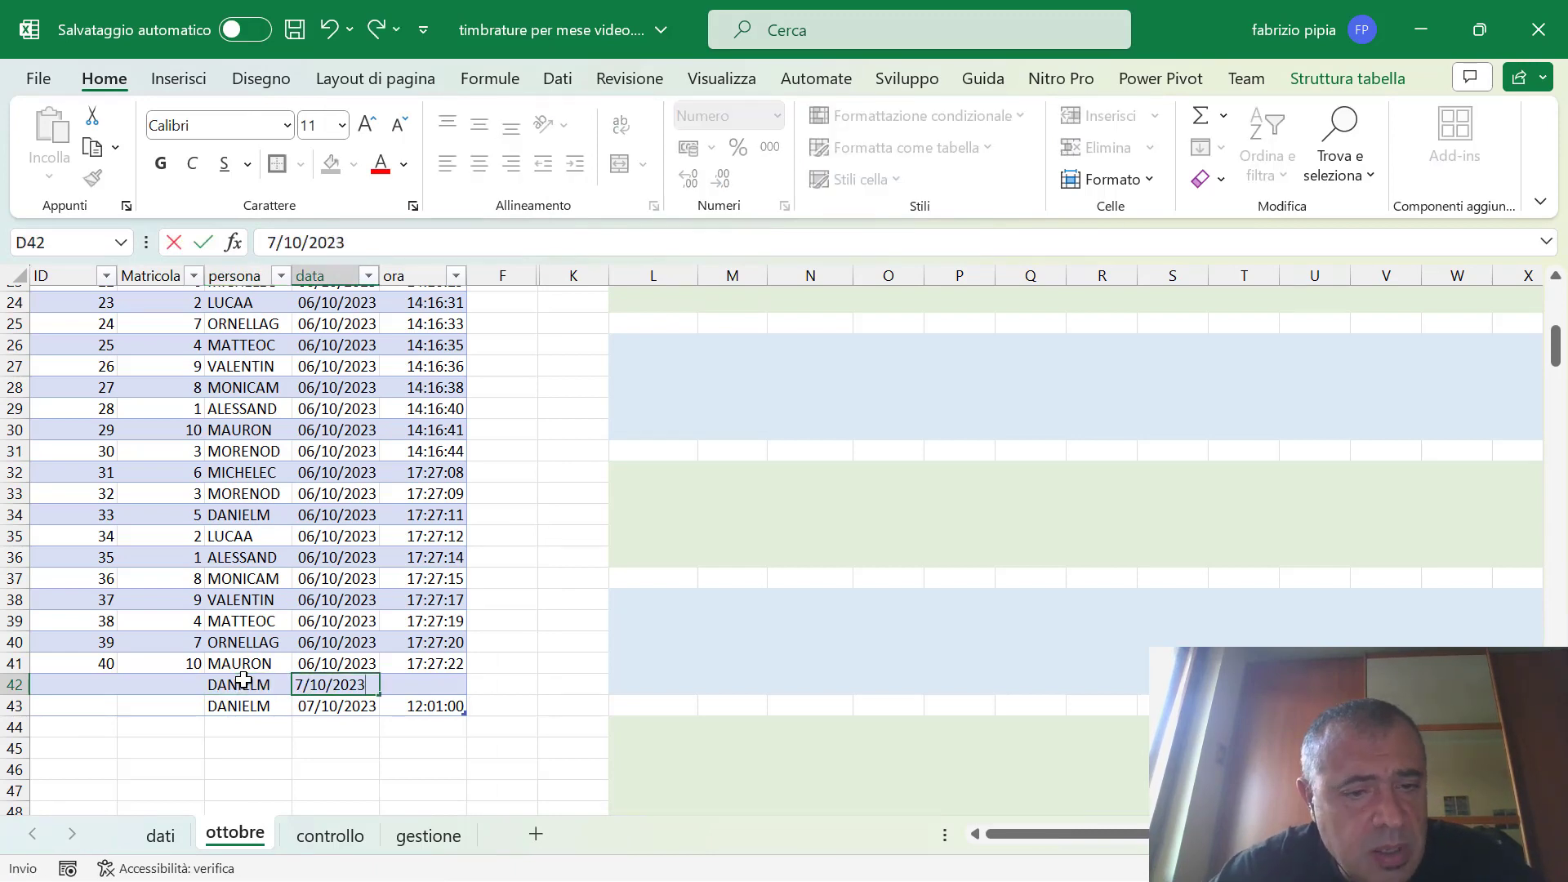
{"action": "key", "text": "Tab"}
{"action": "type", "text": "7"}
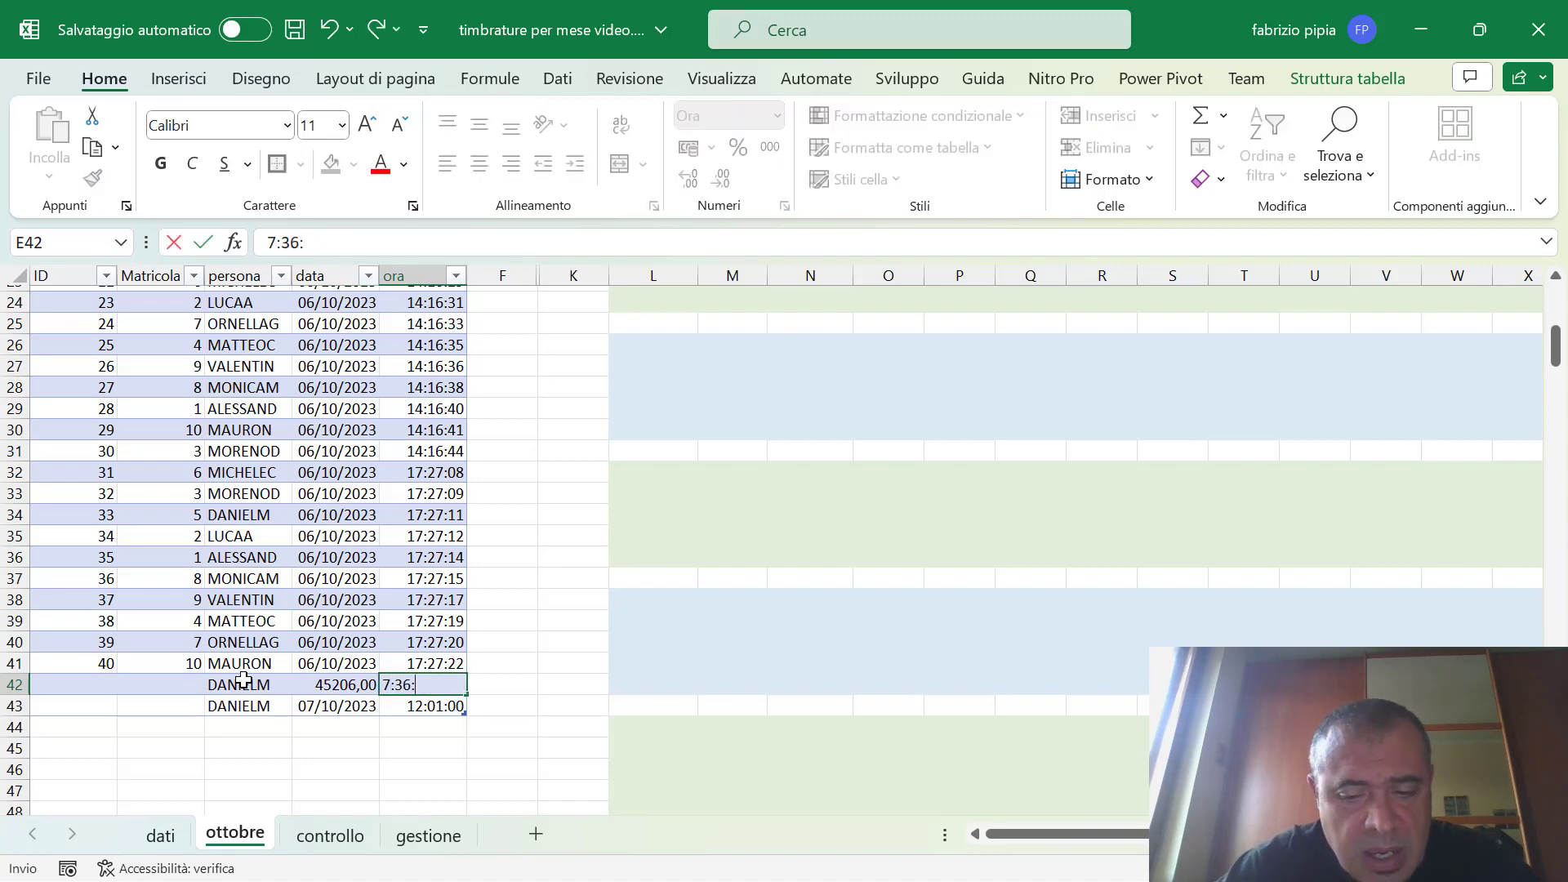
{"action": "key", "text": "Return"}
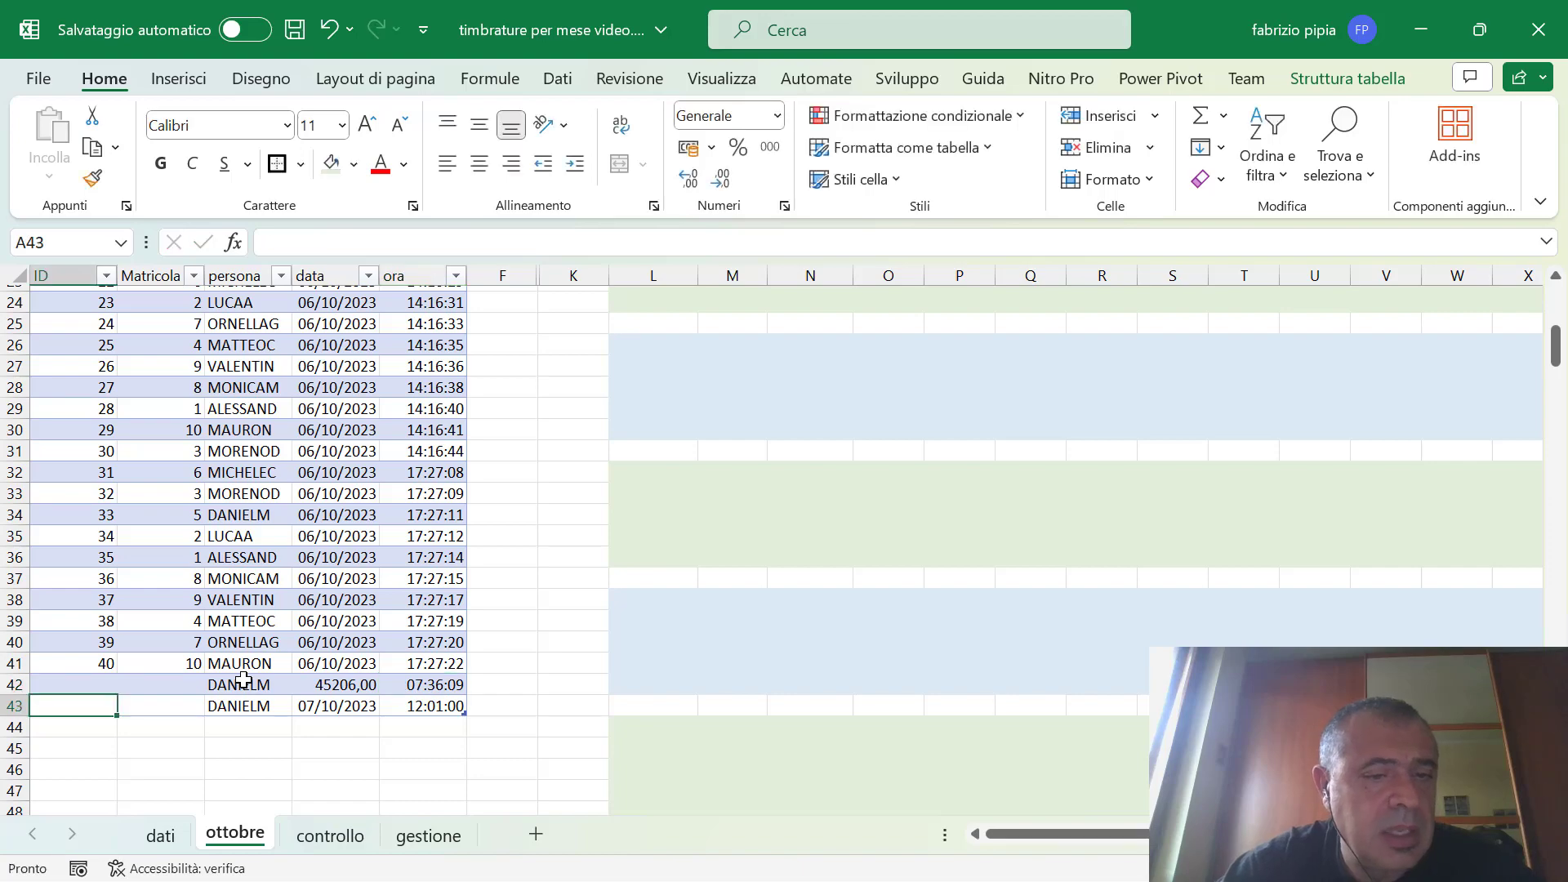
{"action": "scroll", "coordinate": [1135, 548], "scroll_direction": "right", "scroll_amount": 2}
Inspect the first employee's 07/10 clock-in, clock-out and worked-hours formulas
{"action": "scroll", "coordinate": [1135, 548], "scroll_direction": "up", "scroll_amount": 2}
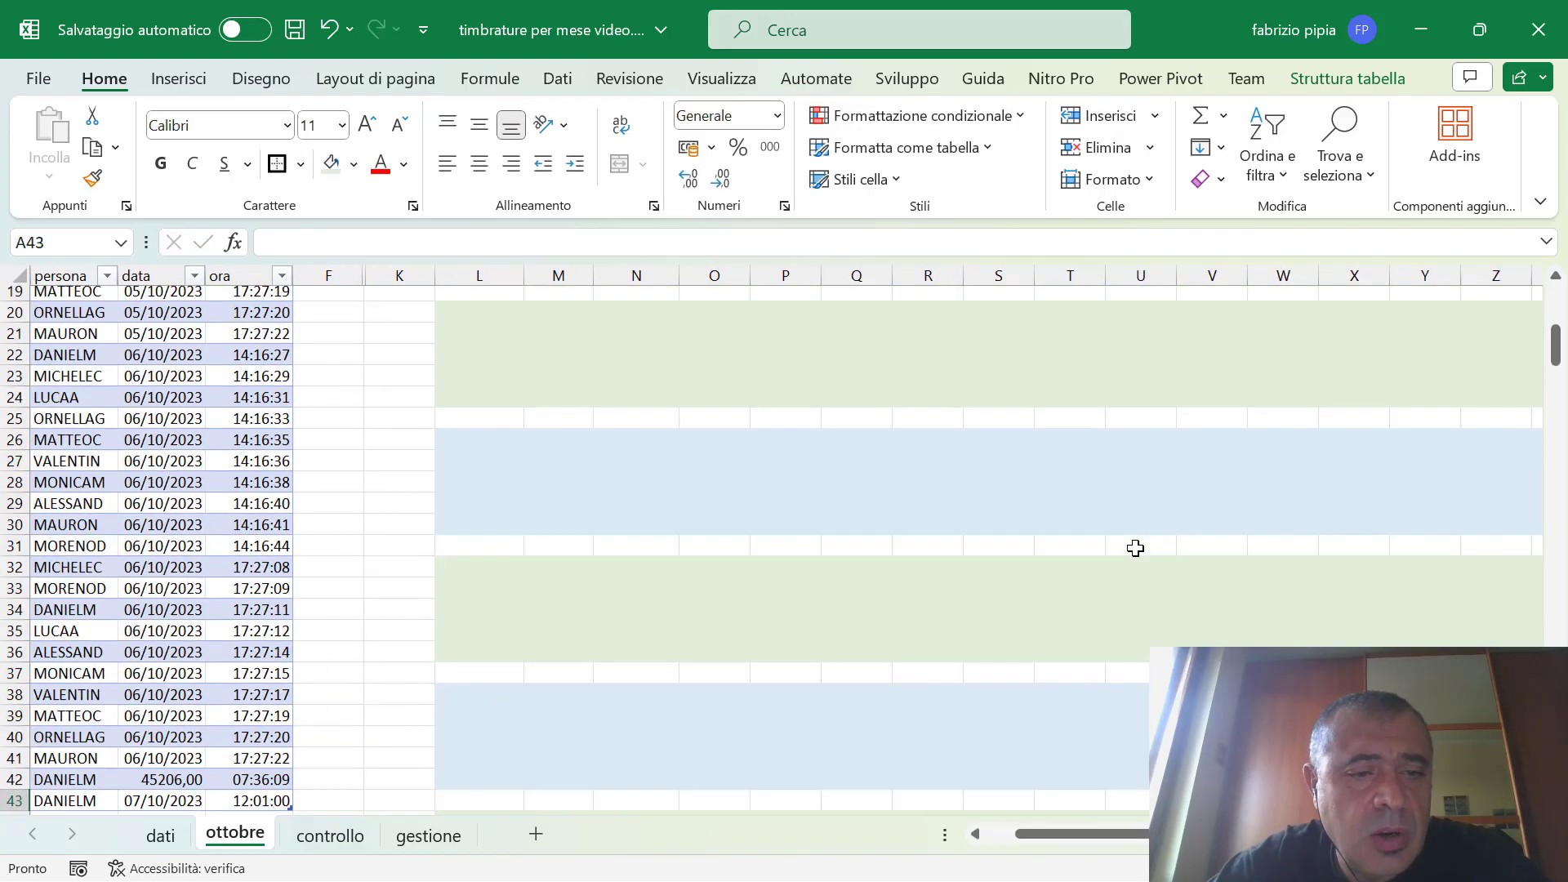
{"action": "scroll", "coordinate": [1135, 548], "scroll_direction": "up", "scroll_amount": 4}
{"action": "scroll", "coordinate": [1135, 548], "scroll_direction": "up", "scroll_amount": 1}
{"action": "scroll", "coordinate": [1136, 549], "scroll_direction": "up", "scroll_amount": 1}
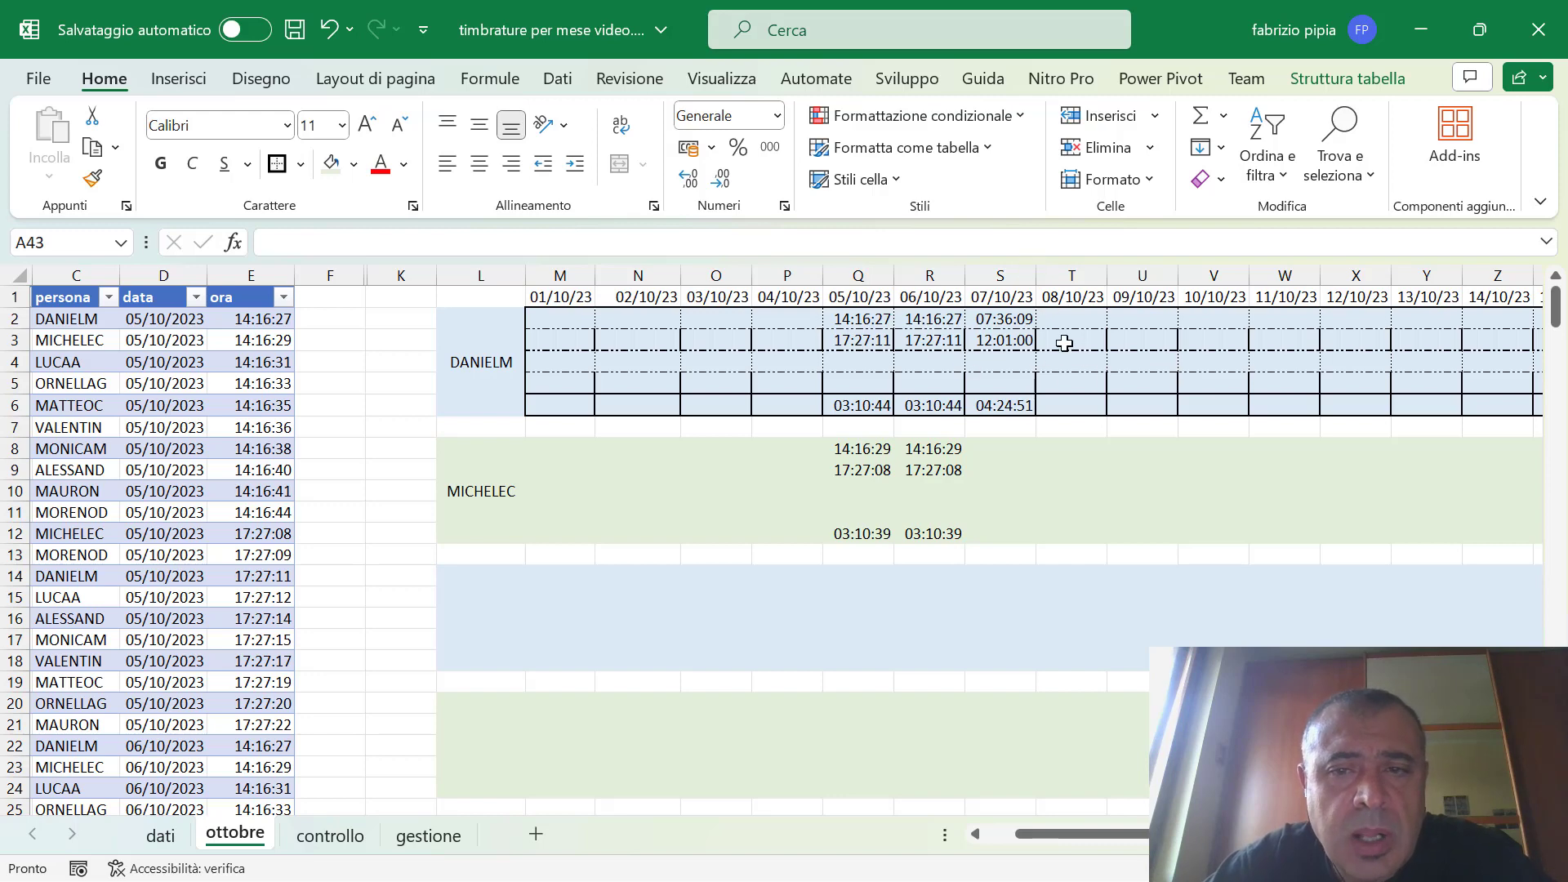
{"action": "left_click", "coordinate": [989, 322]}
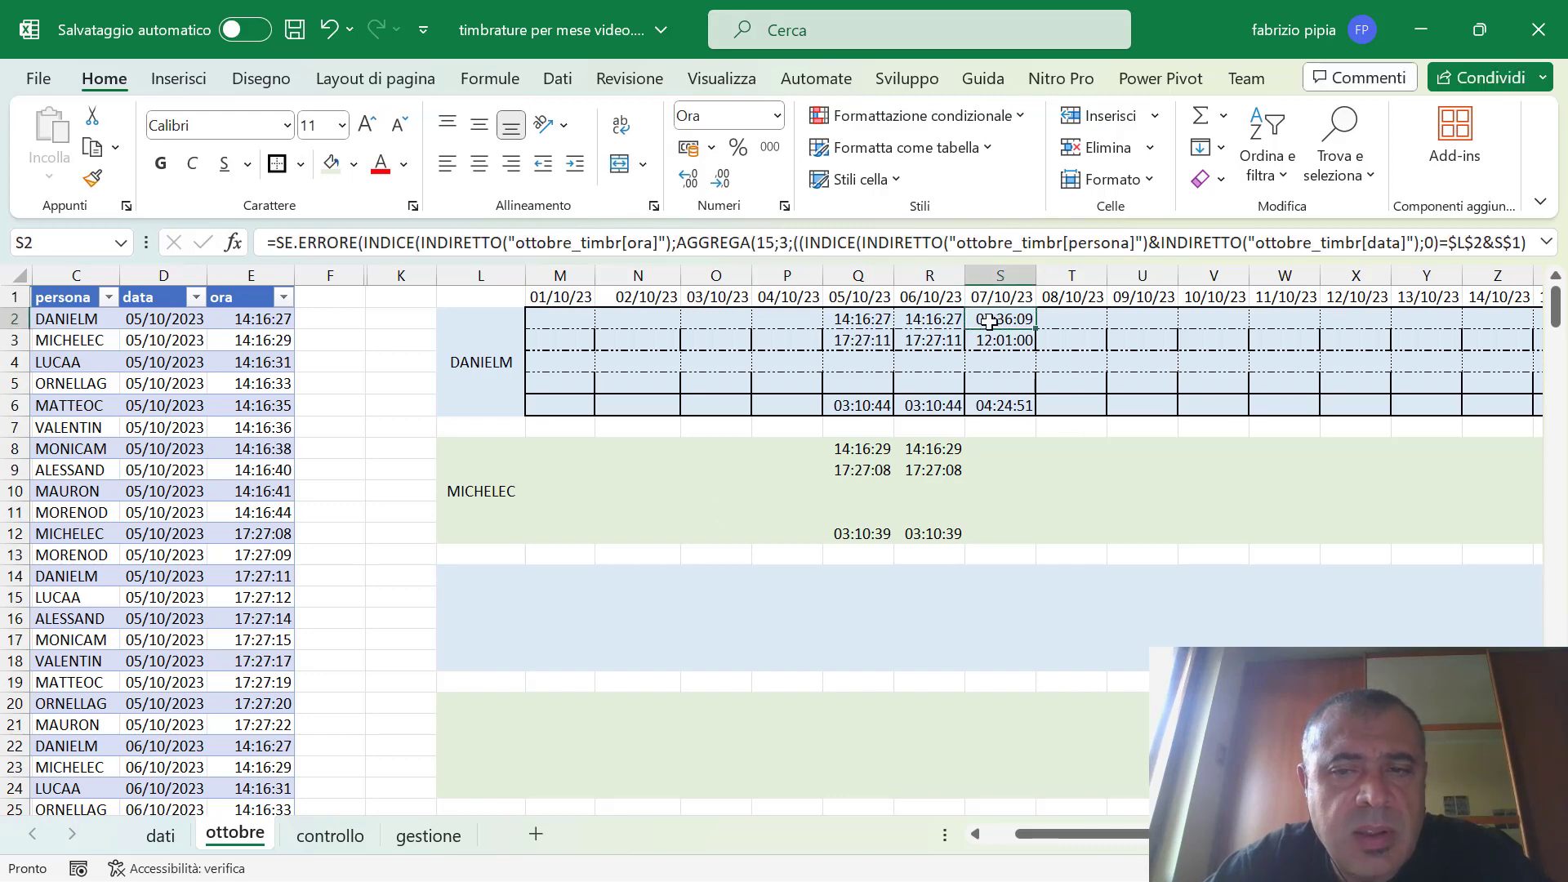
{"action": "left_click", "coordinate": [1000, 343]}
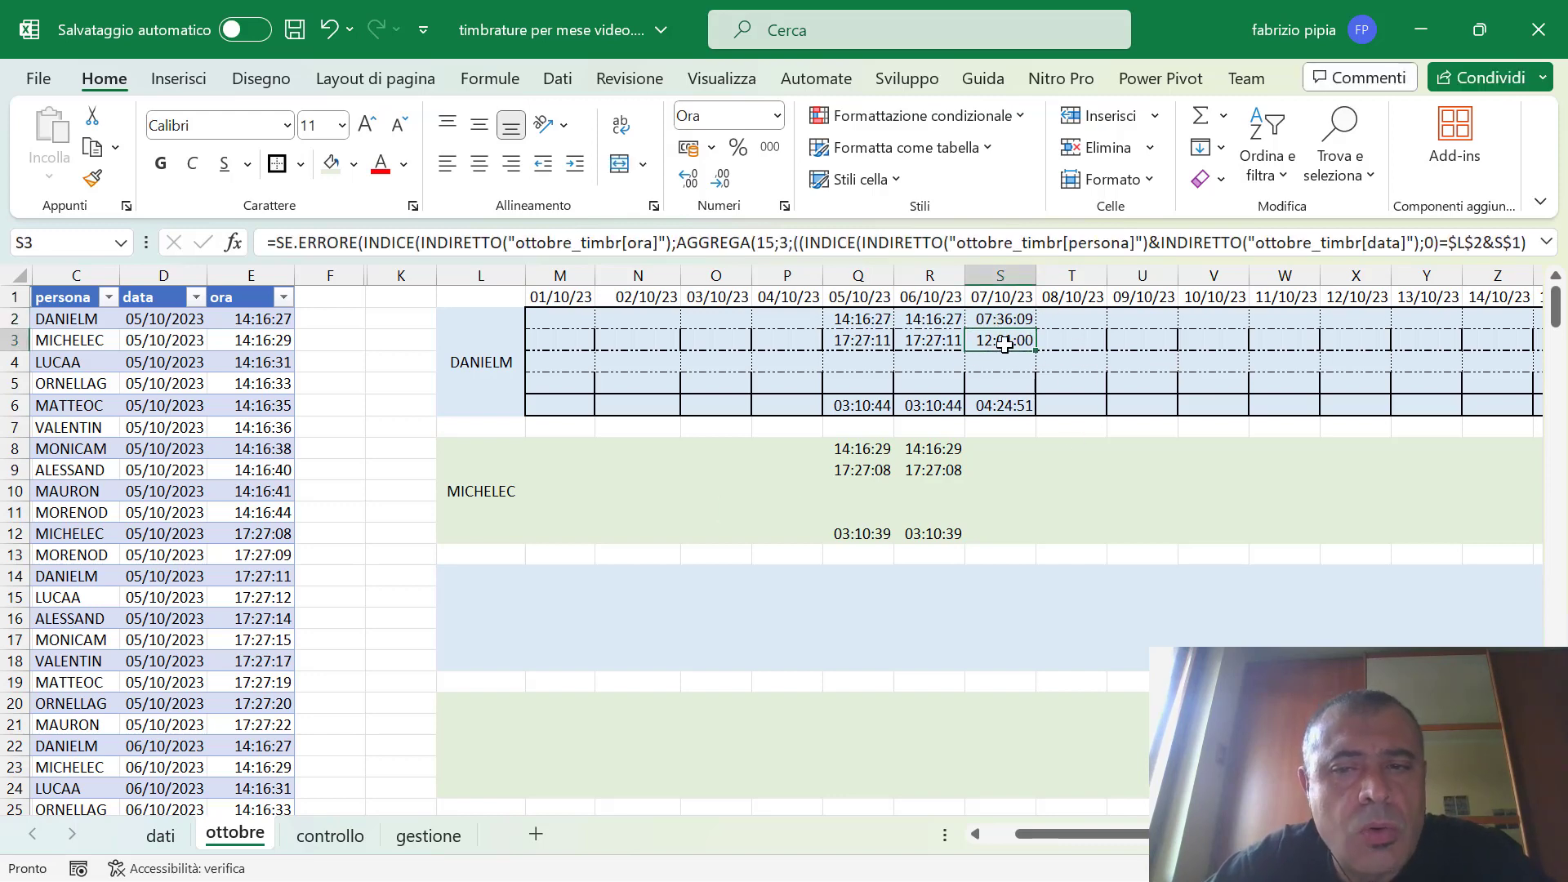
{"action": "left_click", "coordinate": [1009, 404]}
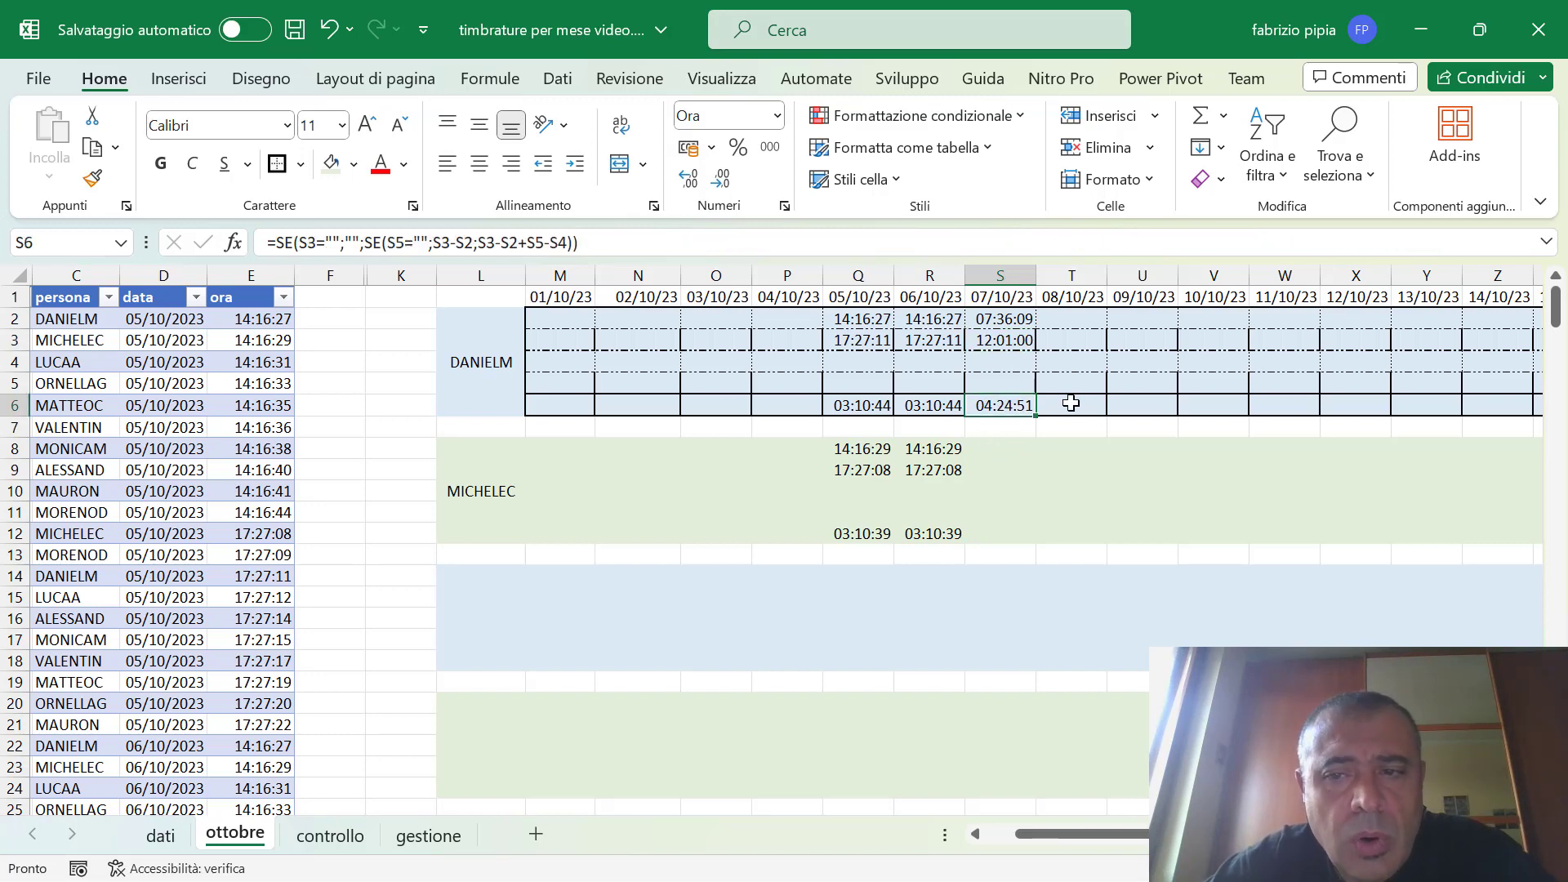
Scroll right to the ore lavorate and giorni lavorati totals in columns AS–AT
{"action": "scroll", "coordinate": [1214, 392], "scroll_direction": "right", "scroll_amount": 3}
{"action": "scroll", "coordinate": [1222, 396], "scroll_direction": "right", "scroll_amount": 2}
{"action": "scroll", "coordinate": [1219, 393], "scroll_direction": "right", "scroll_amount": 4}
{"action": "scroll", "coordinate": [1220, 392], "scroll_direction": "right", "scroll_amount": 3}
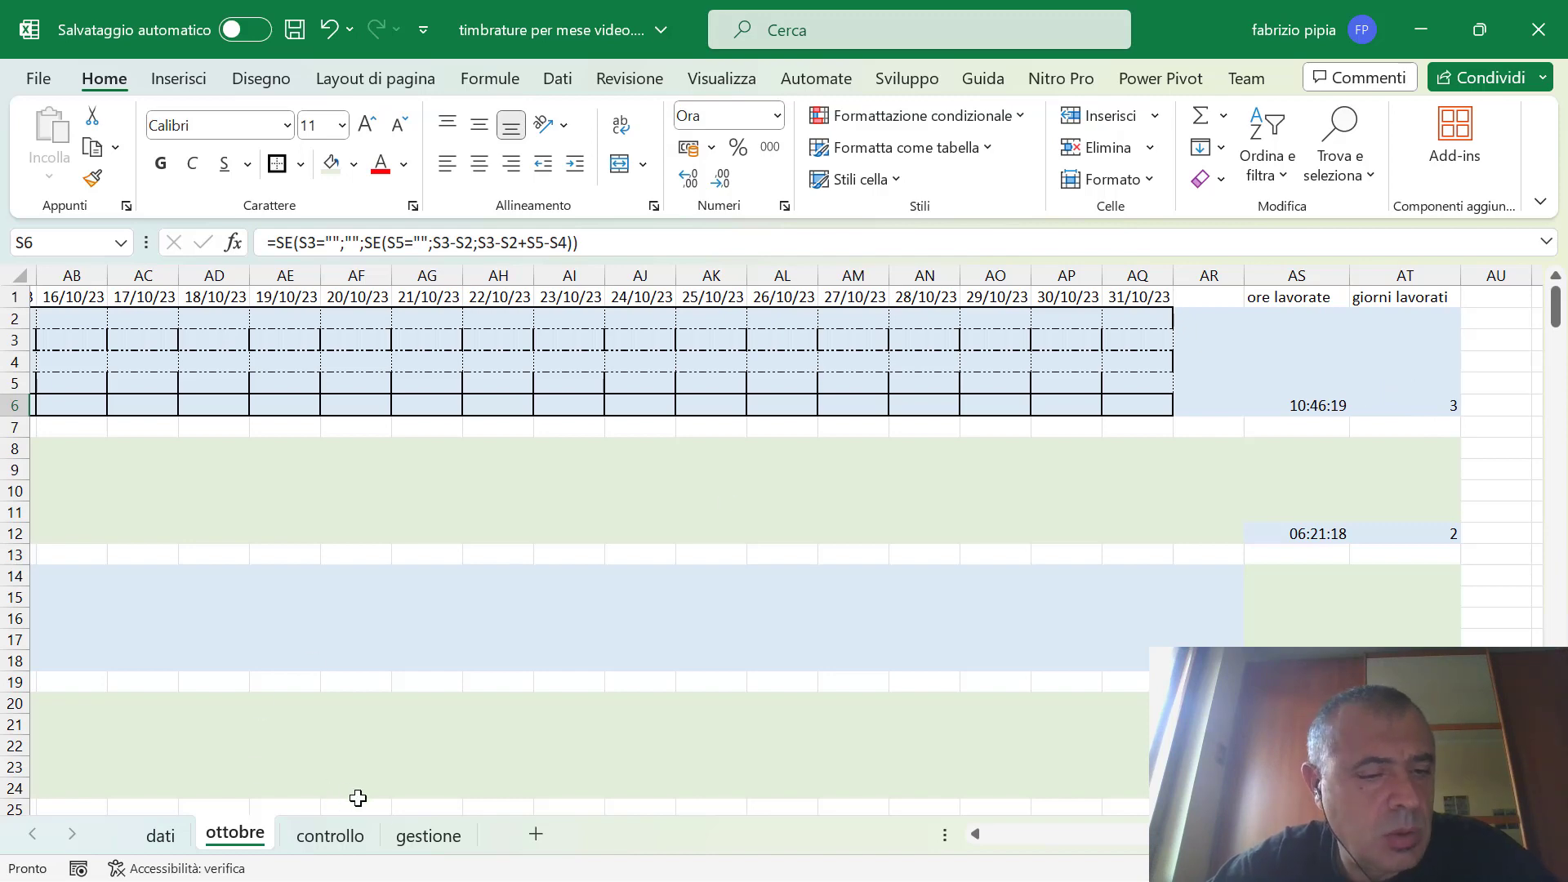
{"action": "left_click", "coordinate": [428, 835]}
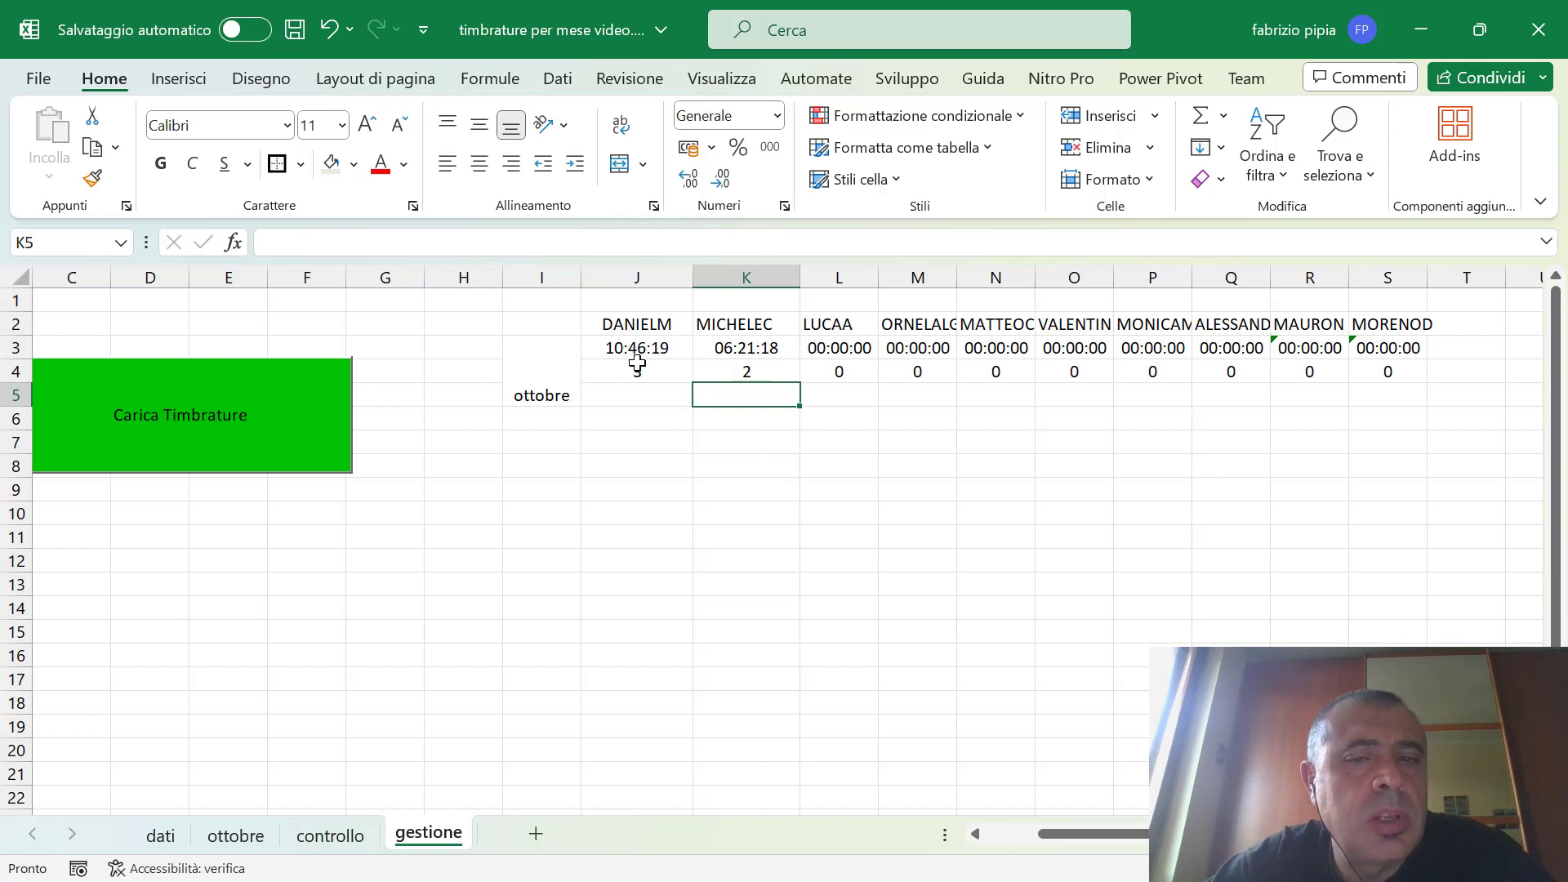
{"action": "left_click", "coordinate": [637, 366]}
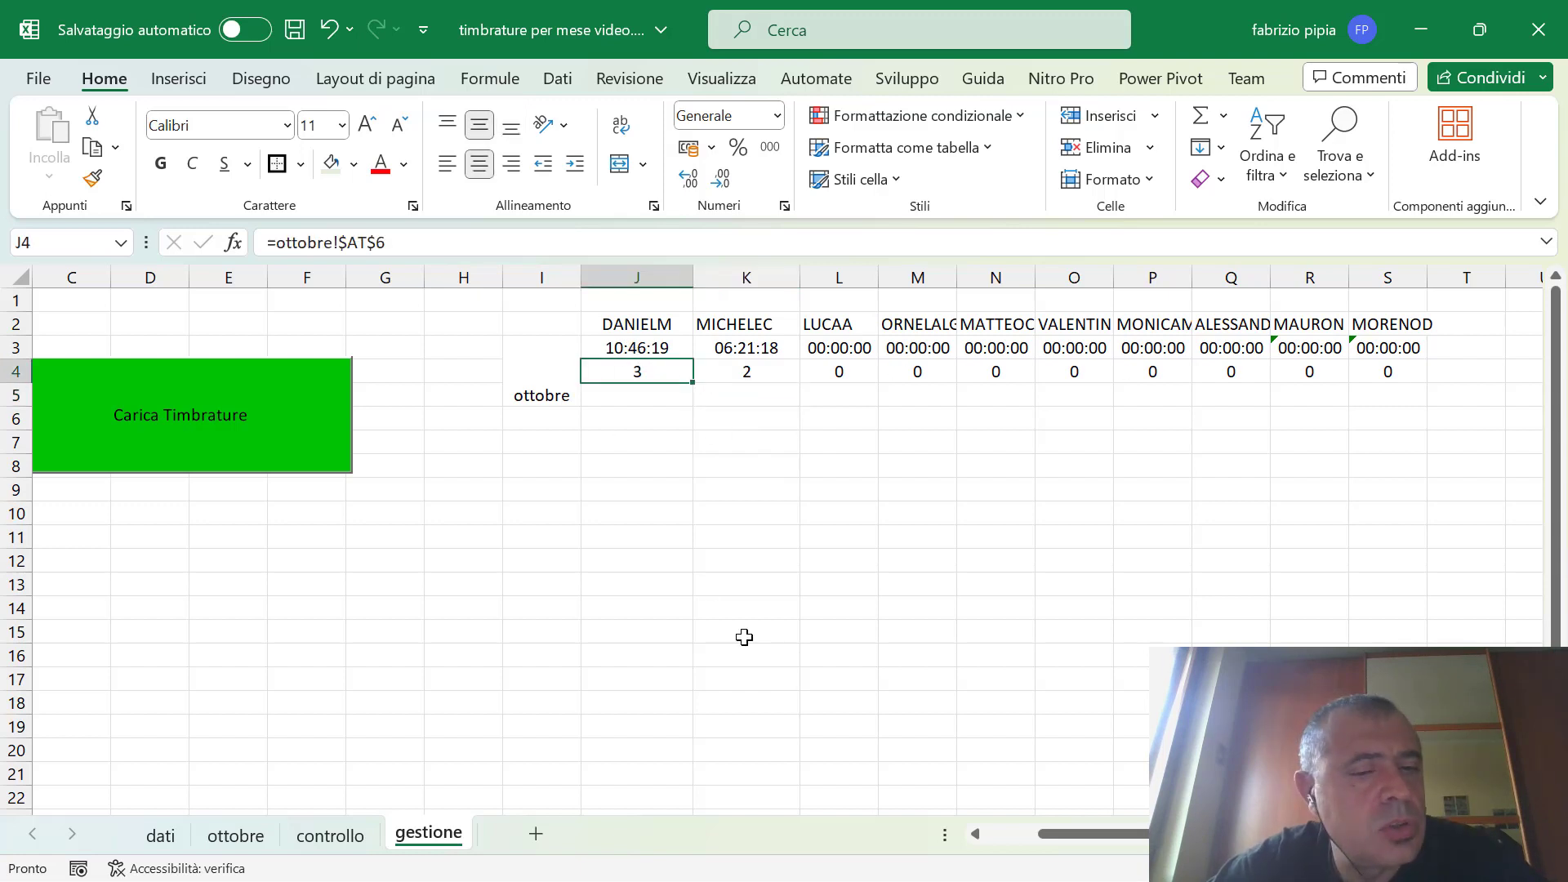
{"action": "left_click", "coordinate": [235, 835]}
{"action": "scroll", "coordinate": [741, 662], "scroll_direction": "left", "scroll_amount": 5}
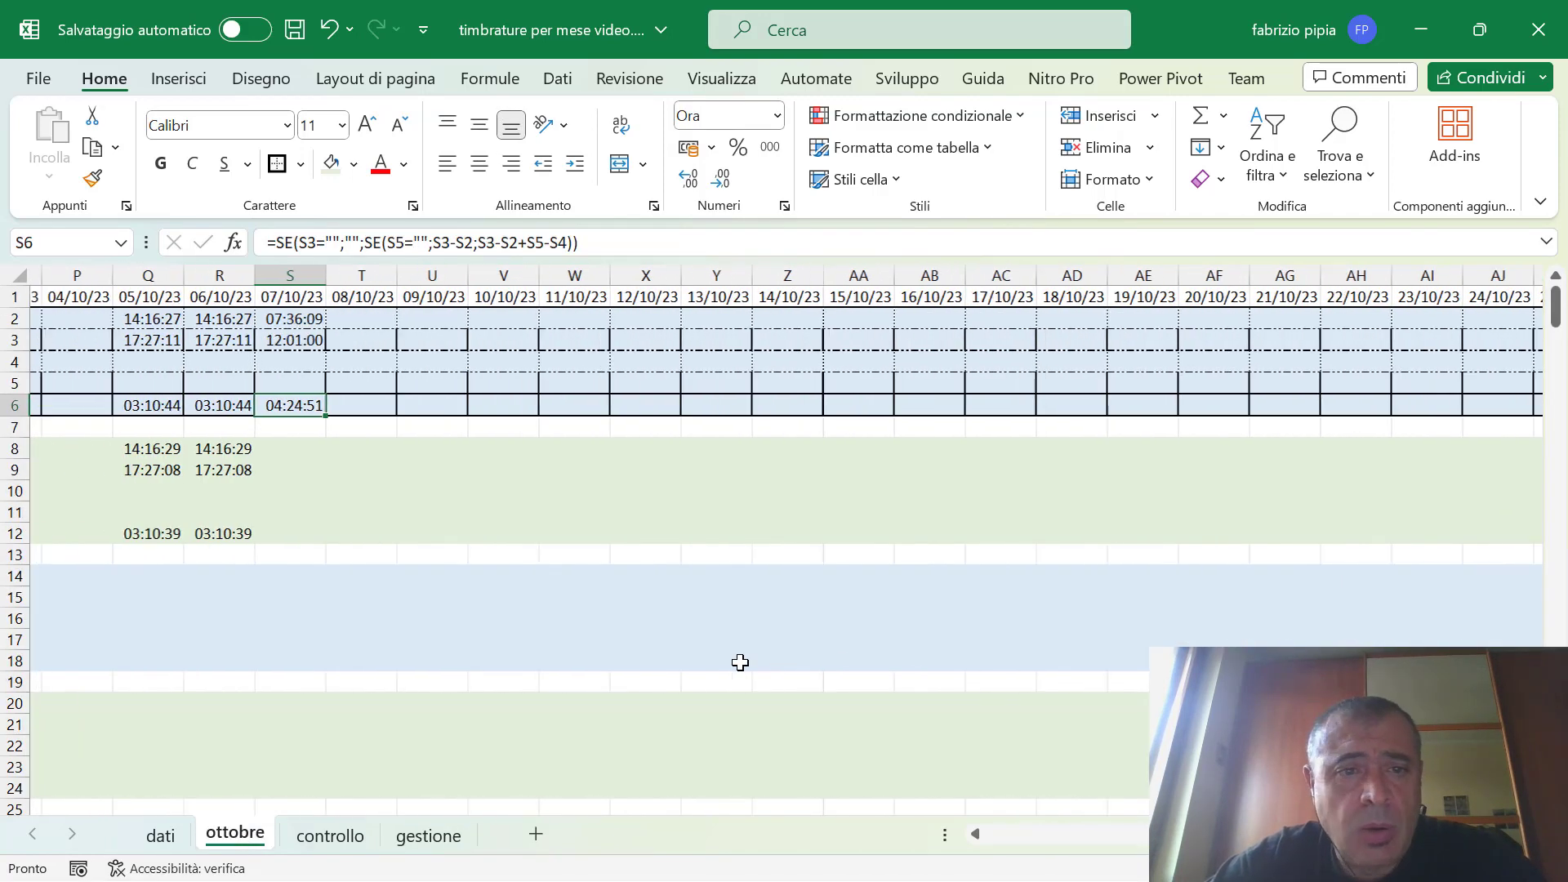
{"action": "scroll", "coordinate": [740, 662], "scroll_direction": "left", "scroll_amount": 3}
{"action": "scroll", "coordinate": [740, 662], "scroll_direction": "left", "scroll_amount": 2}
{"action": "scroll", "coordinate": [740, 663], "scroll_direction": "left", "scroll_amount": 2}
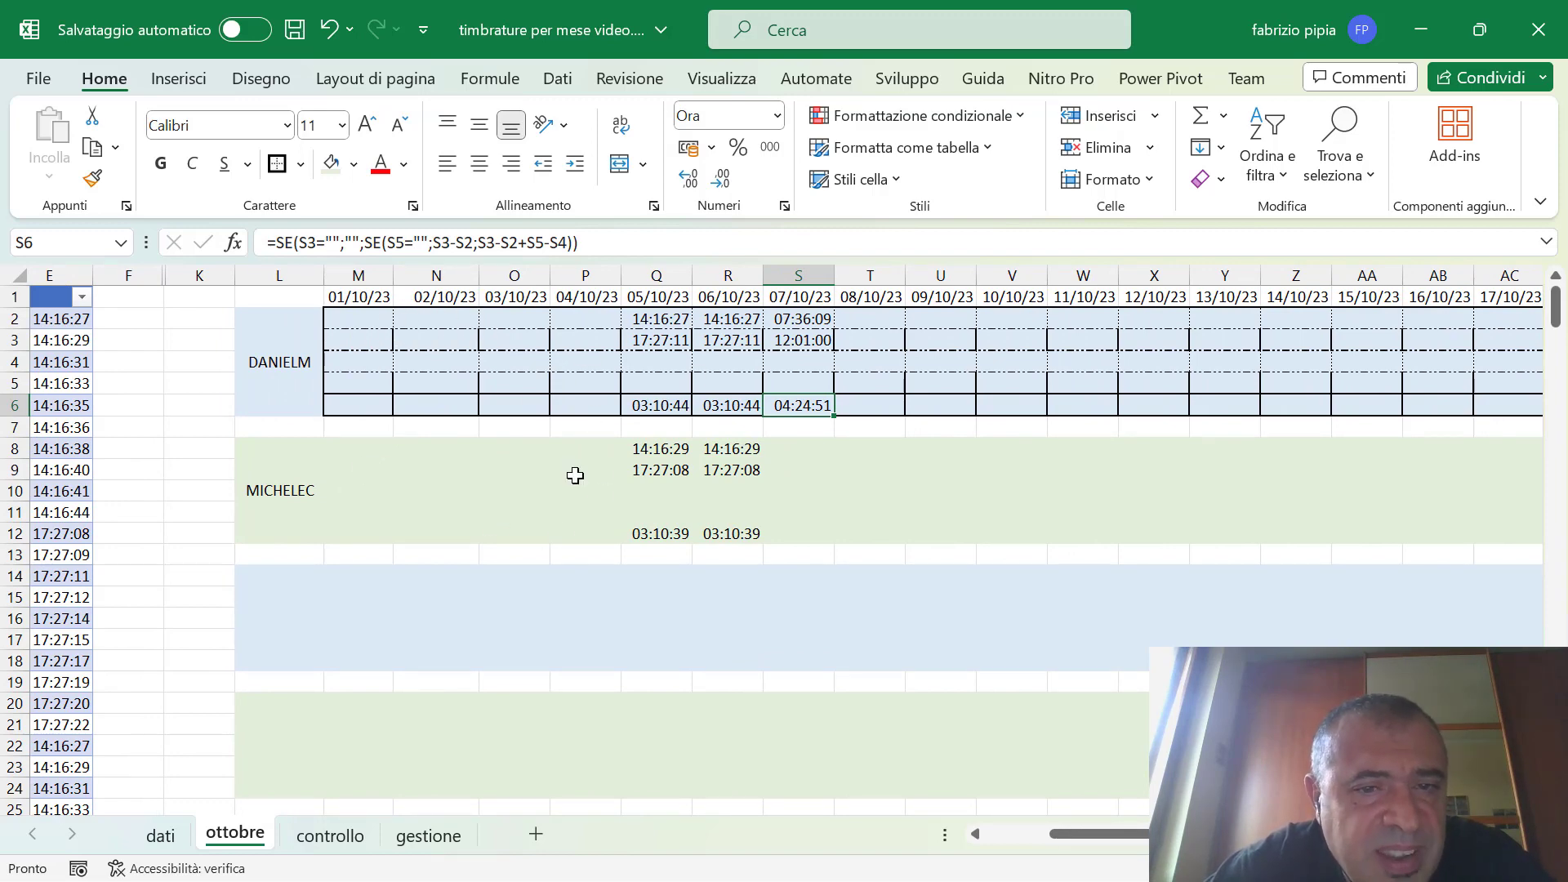
{"action": "scroll", "coordinate": [575, 474], "scroll_direction": "up", "scroll_amount": 1}
{"action": "scroll", "coordinate": [576, 474], "scroll_direction": "up", "scroll_amount": 1}
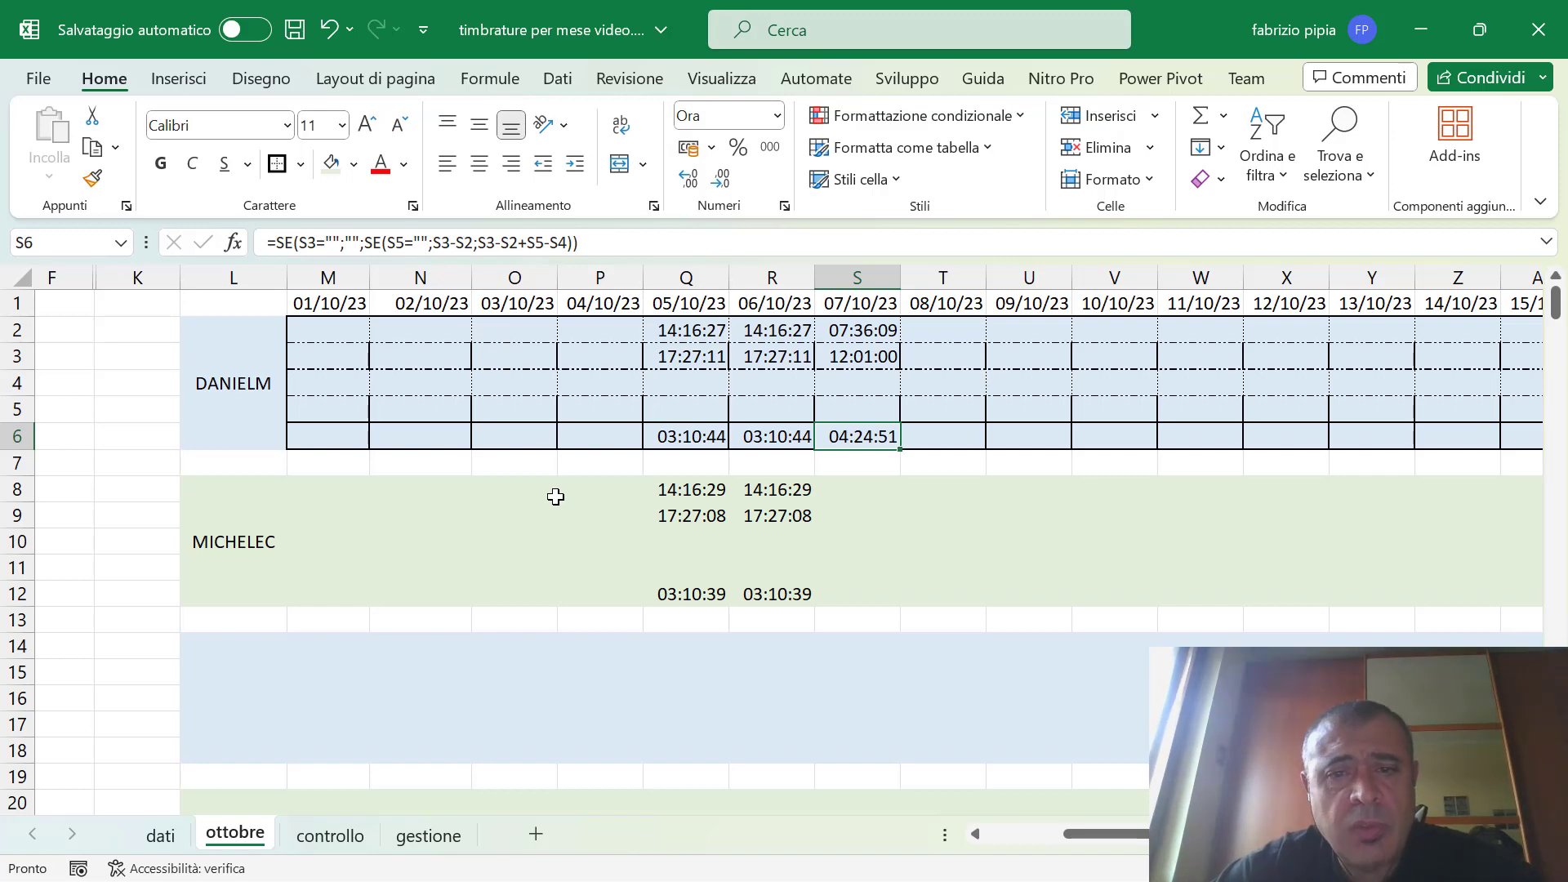
{"action": "scroll", "coordinate": [279, 597], "scroll_direction": "down", "scroll_amount": 1}
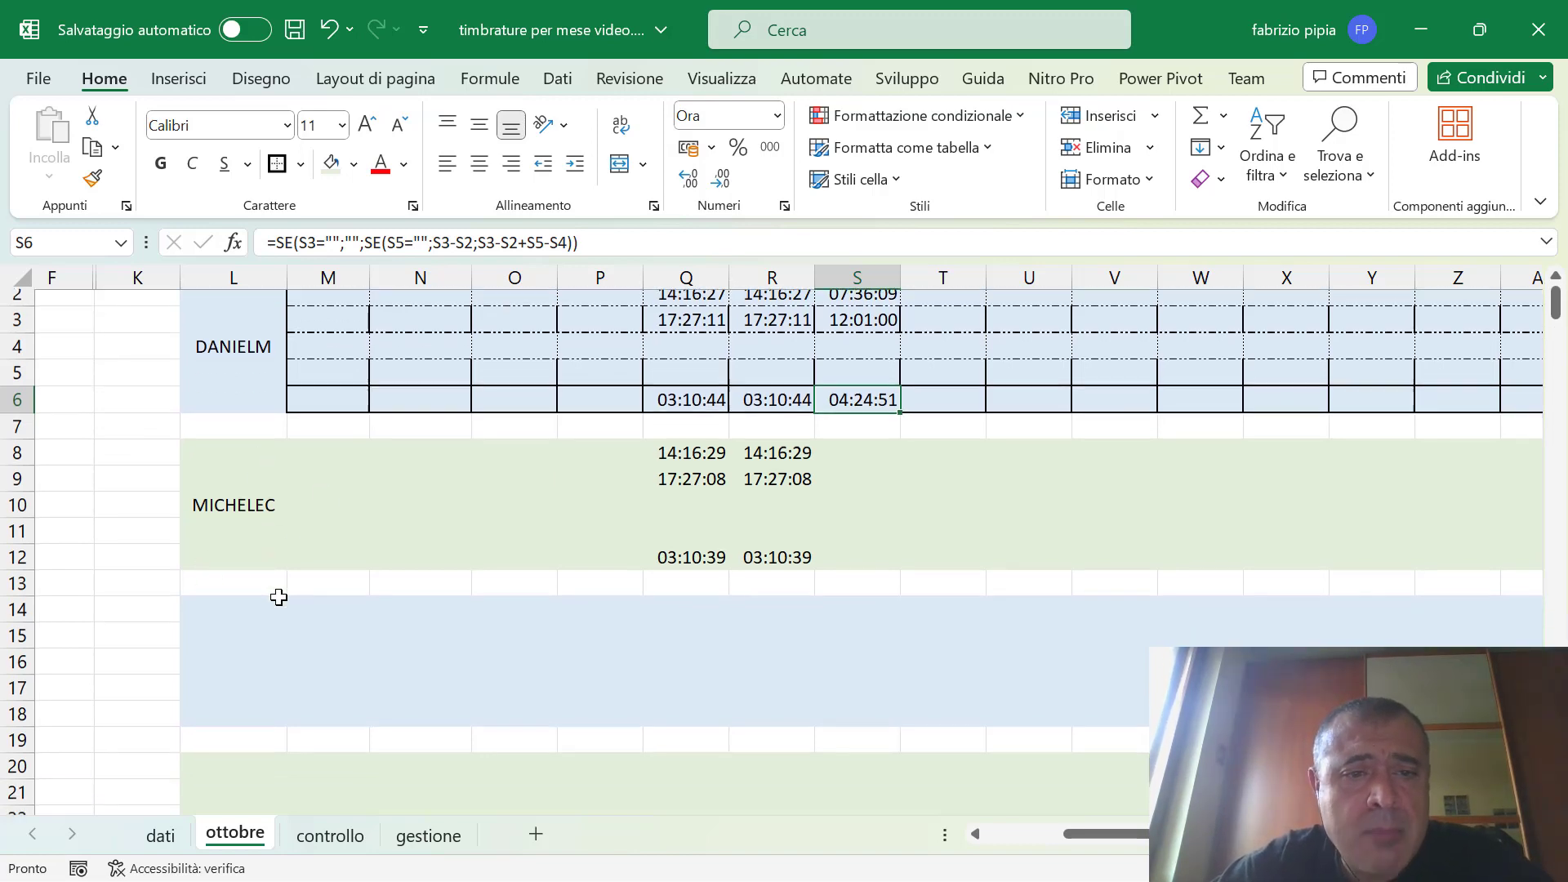
{"action": "scroll", "coordinate": [279, 597], "scroll_direction": "up", "scroll_amount": 1}
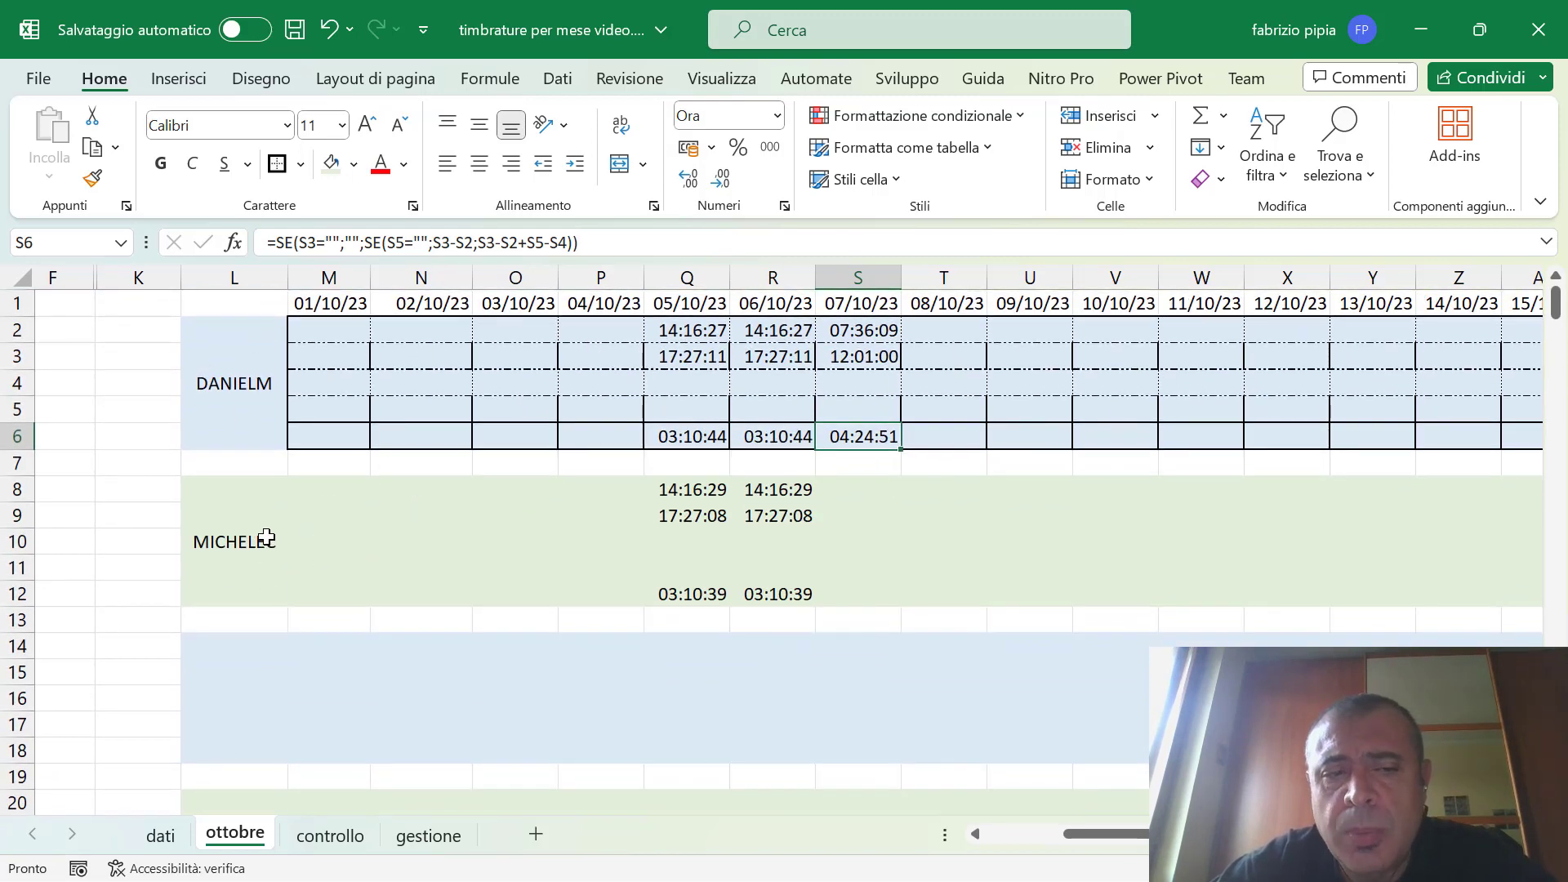
Copy M3's formatting onto M9 with Format Painter
{"action": "left_click", "coordinate": [318, 355]}
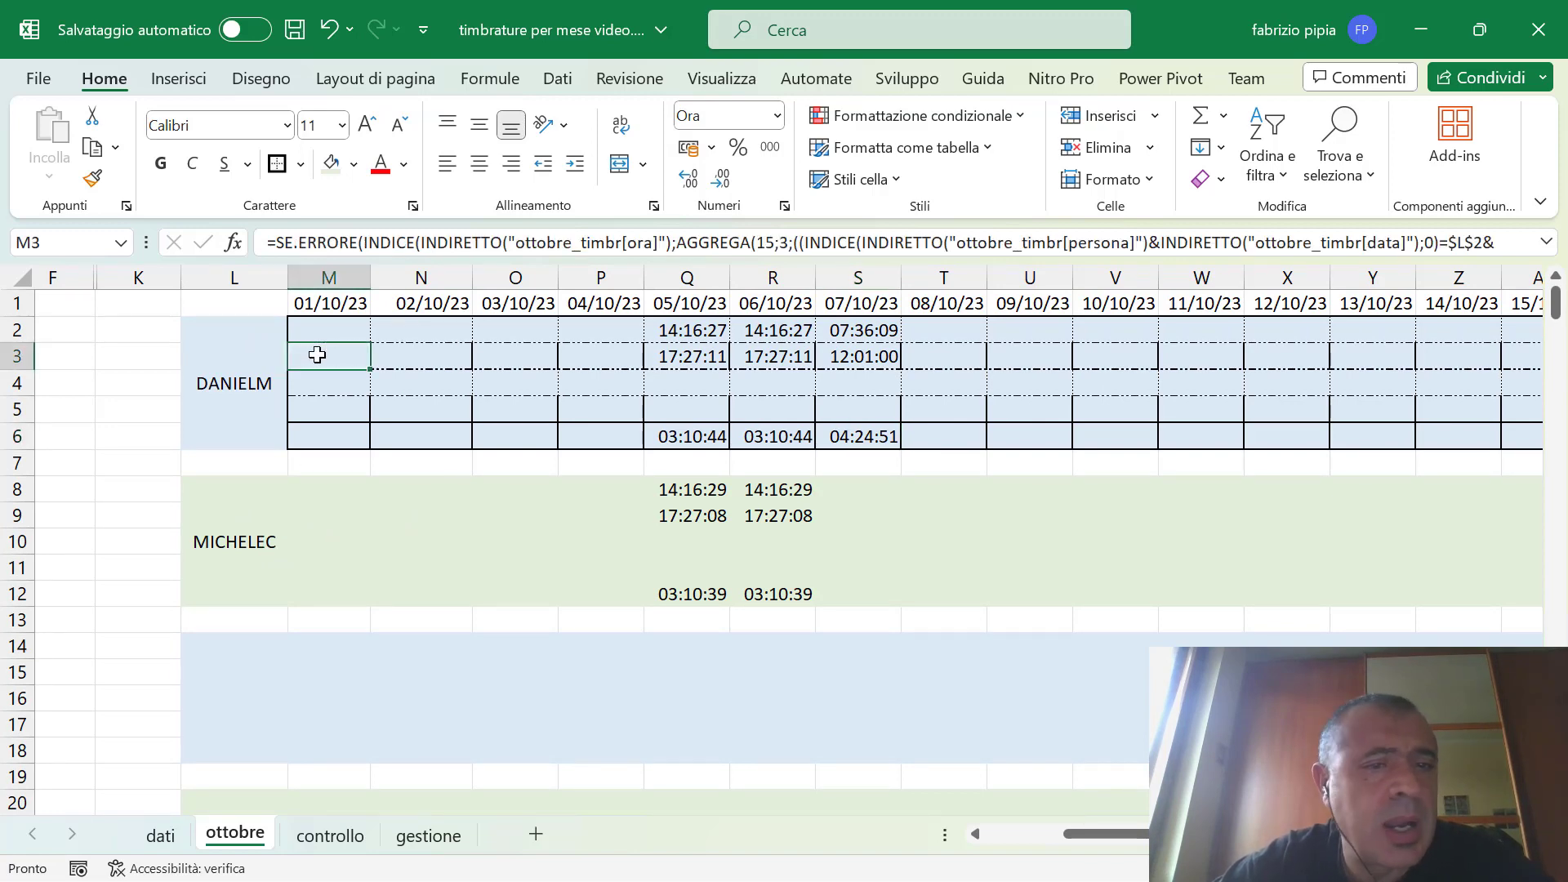
{"action": "left_click", "coordinate": [92, 178]}
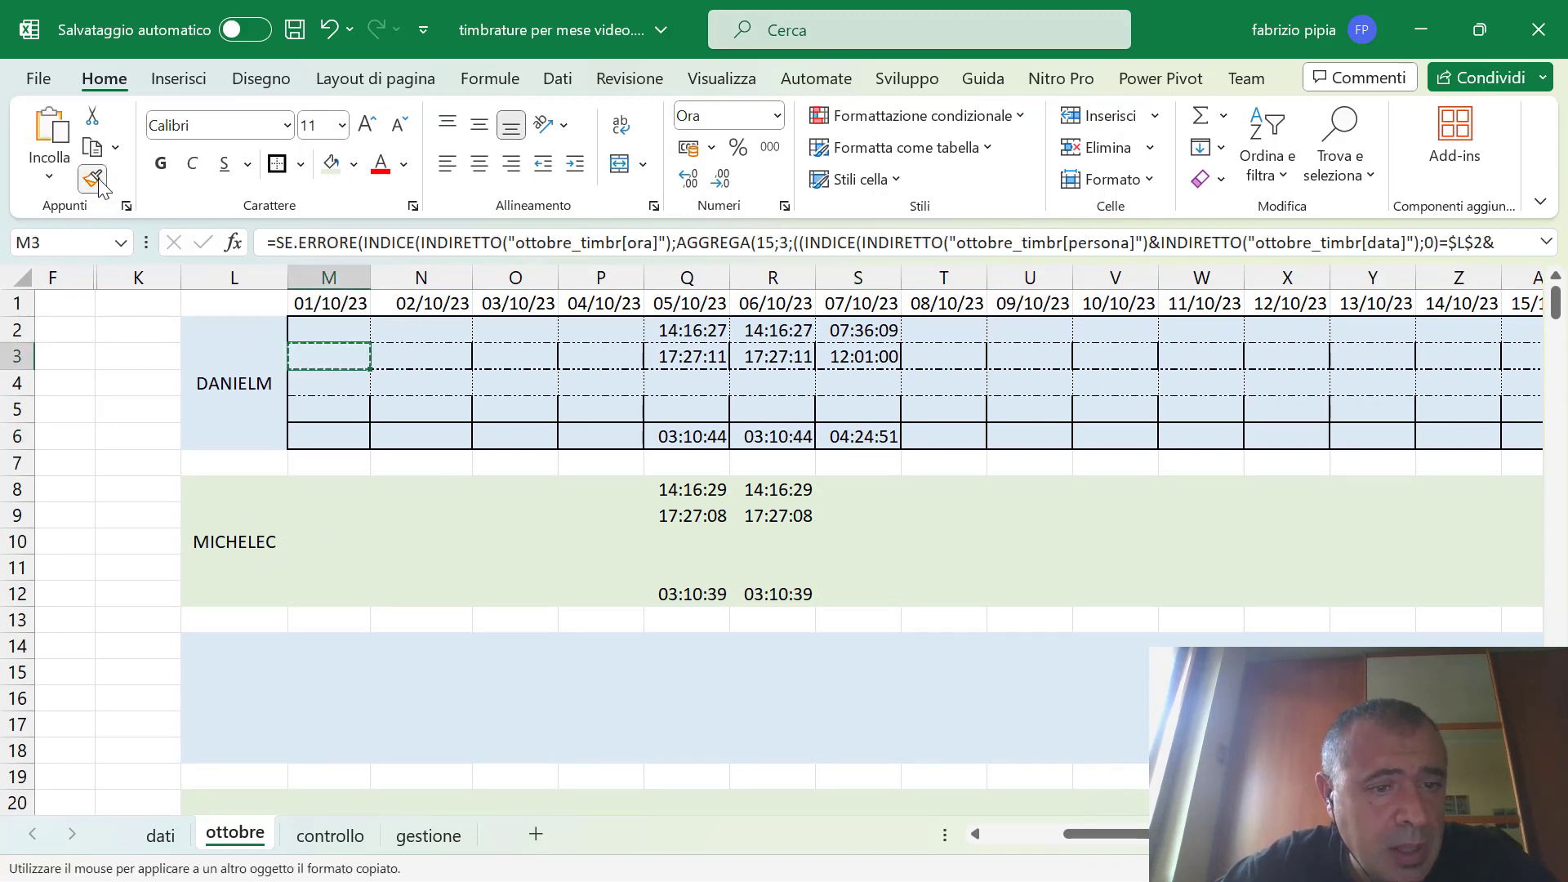
{"action": "left_click", "coordinate": [332, 508]}
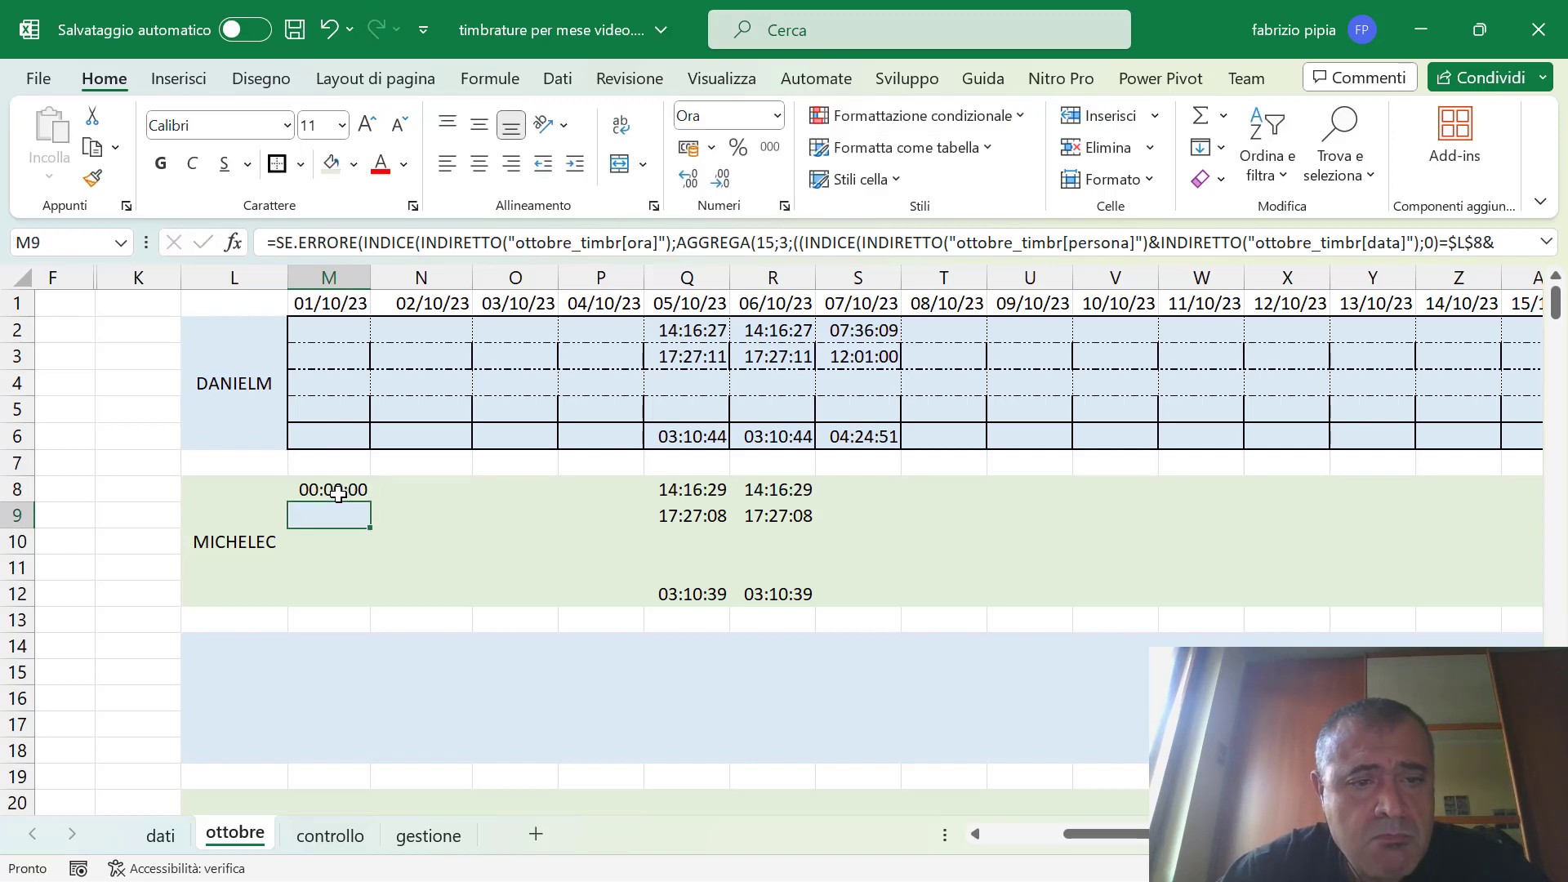
Test-paste a copy of M9 into P2, then undo the paste
{"action": "left_click", "coordinate": [338, 494]}
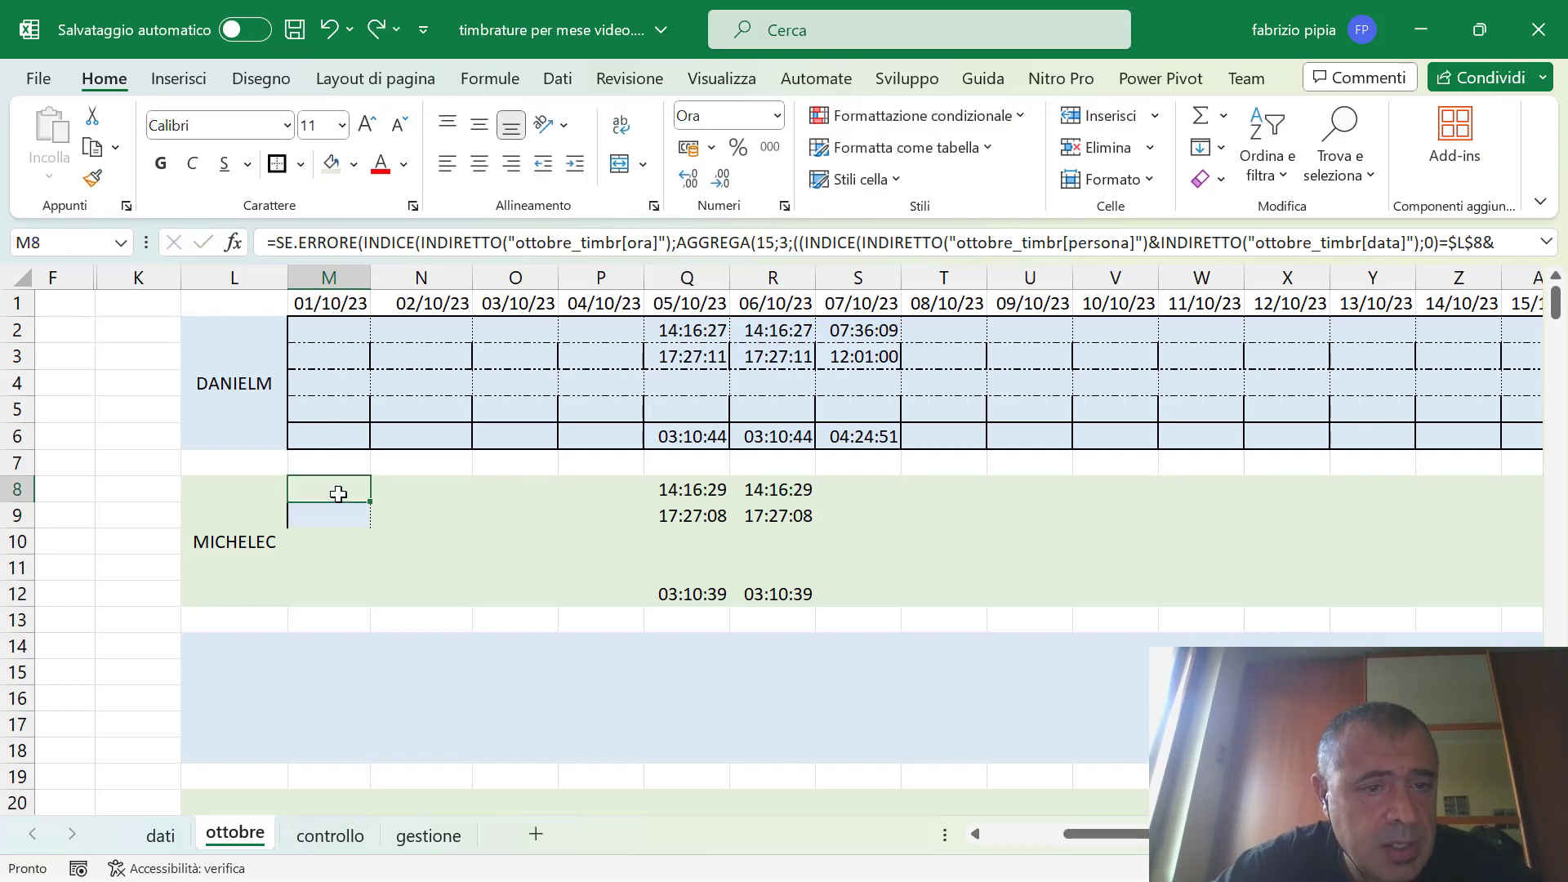
{"action": "left_click", "coordinate": [326, 531]}
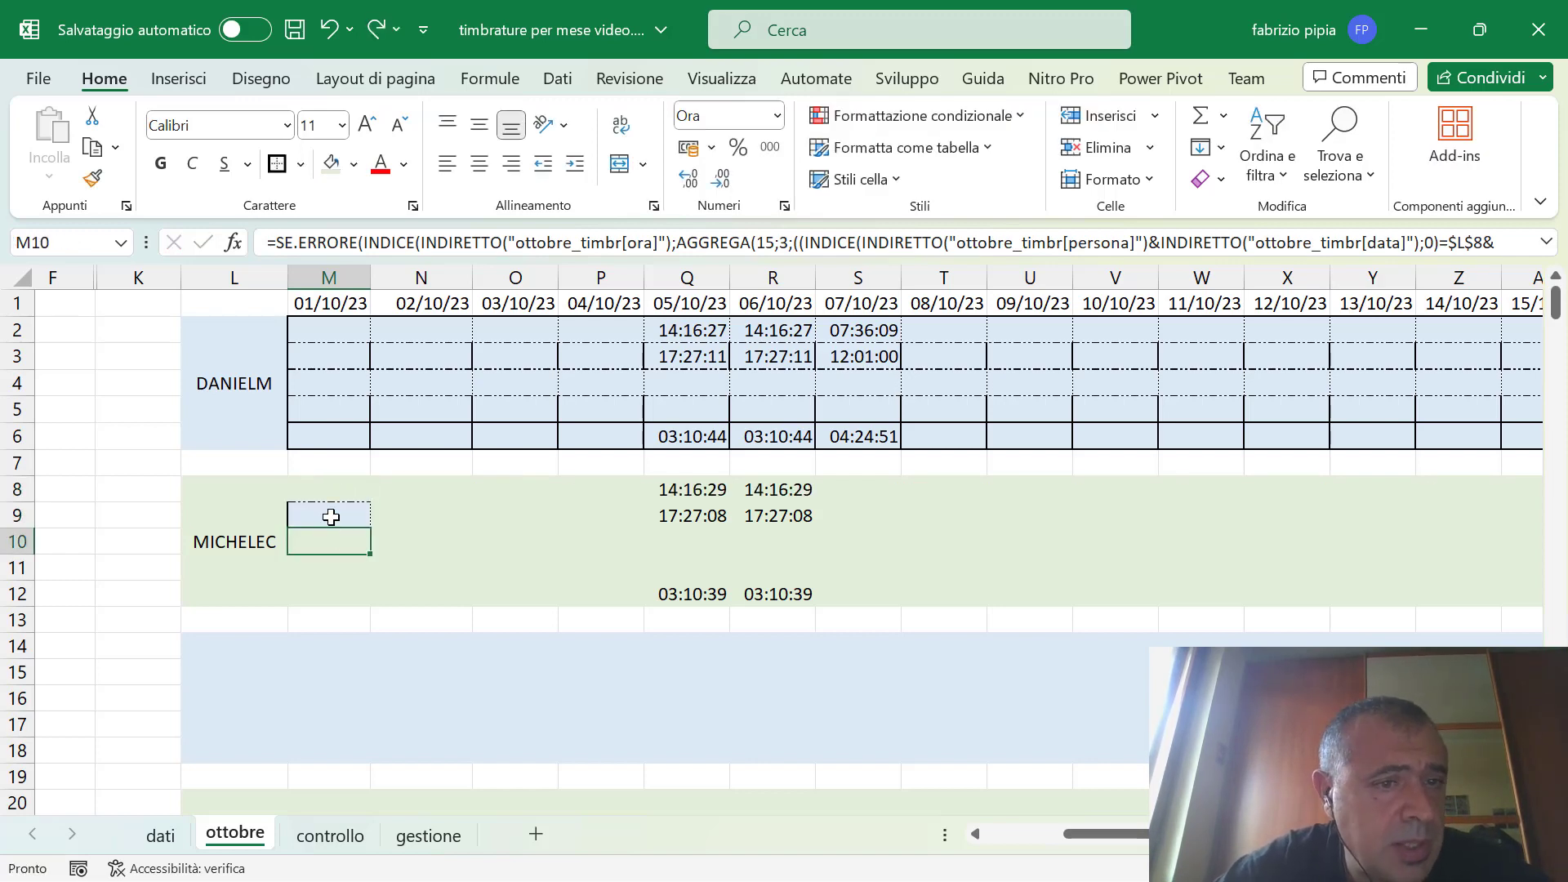
{"action": "left_click", "coordinate": [331, 517]}
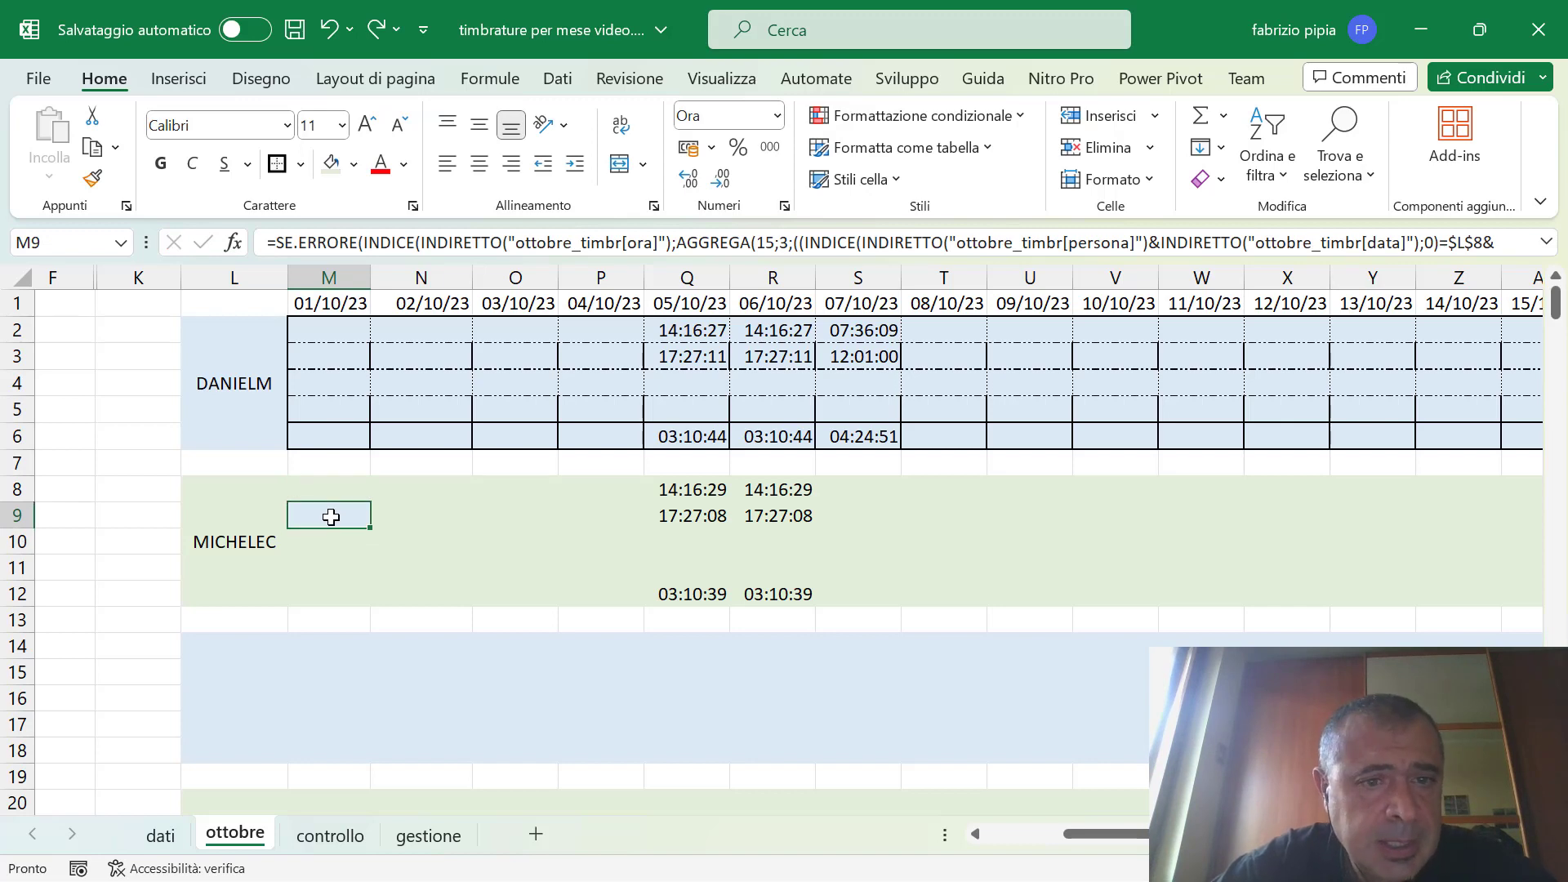
{"action": "key", "text": "ctrl+c"}
{"action": "left_click", "coordinate": [597, 336]}
{"action": "key", "text": "ctrl+v"}
{"action": "key", "text": "Down"}
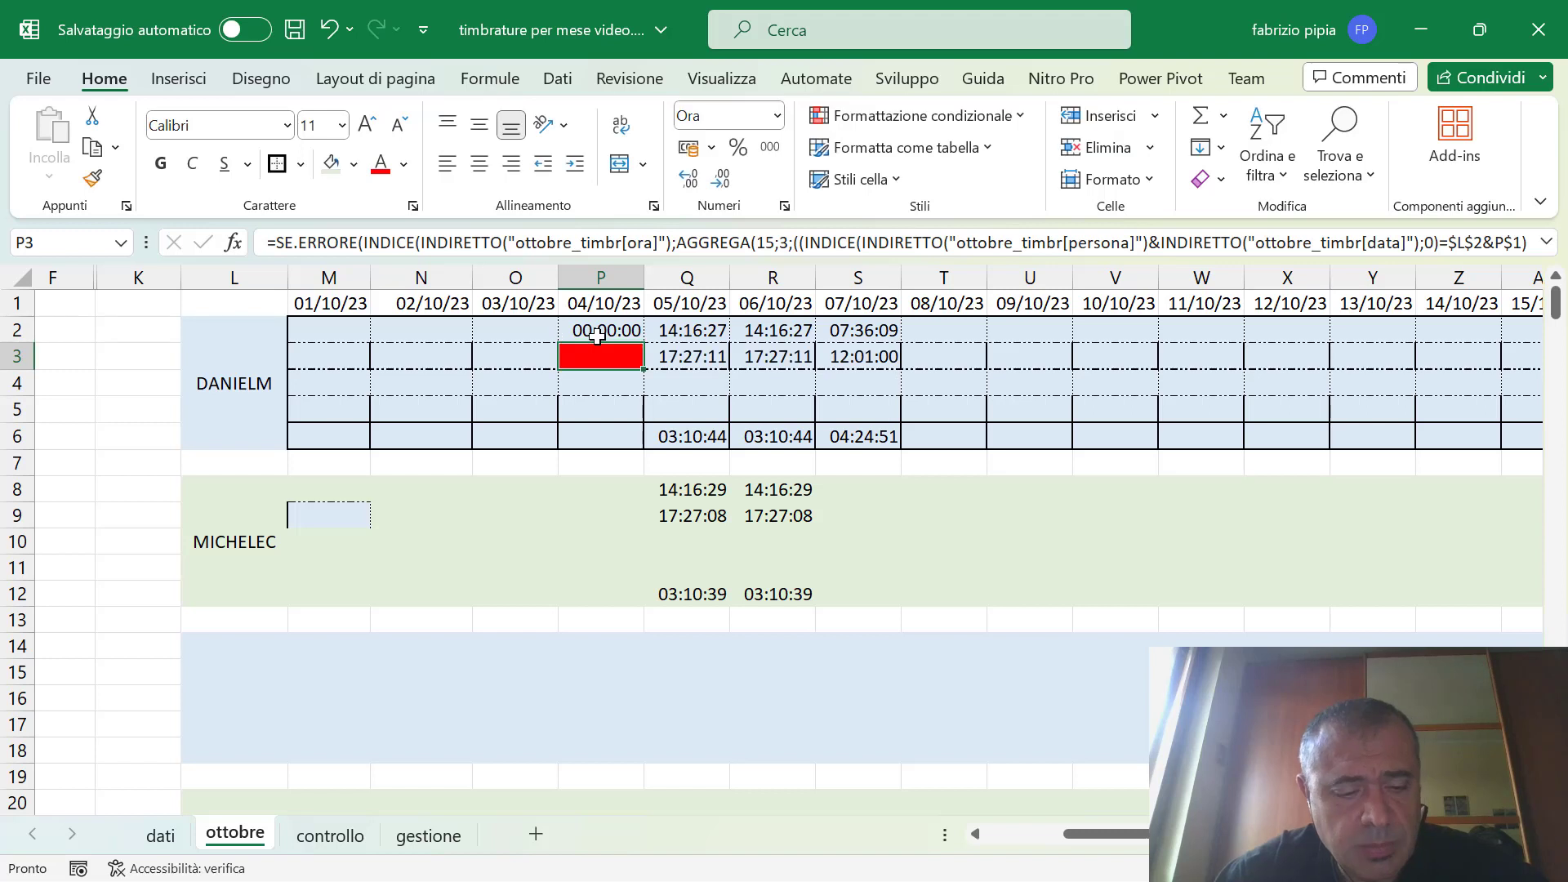
{"action": "key", "text": "ctrl+z"}
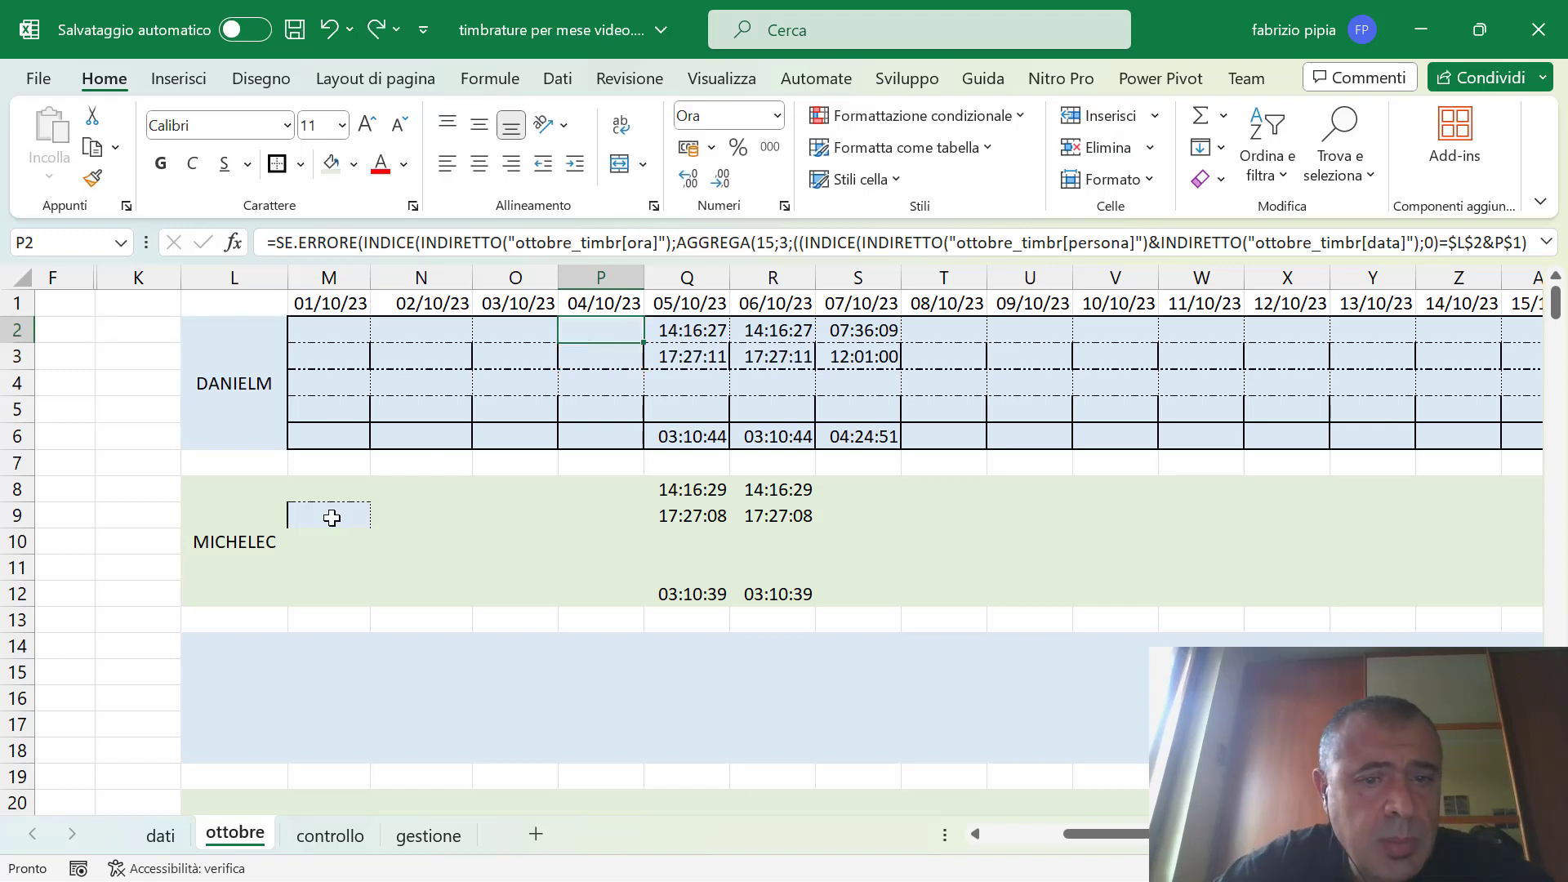
Reapply M3's formatting to M9 with Format Painter
{"action": "left_click", "coordinate": [330, 519]}
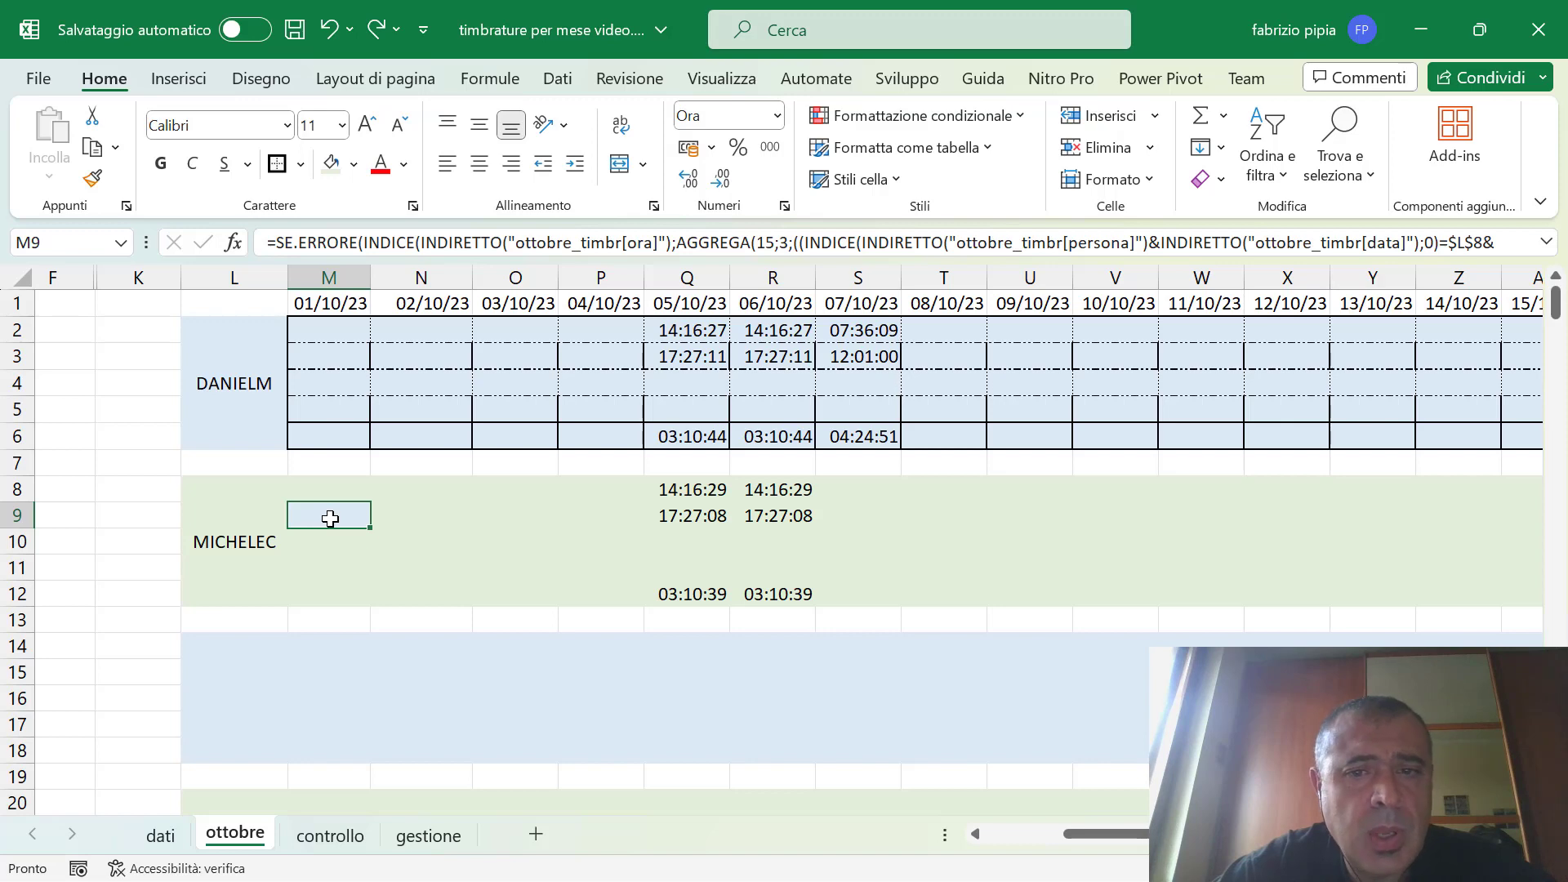
{"action": "key", "text": "ctrl+c"}
{"action": "left_click", "coordinate": [328, 361]}
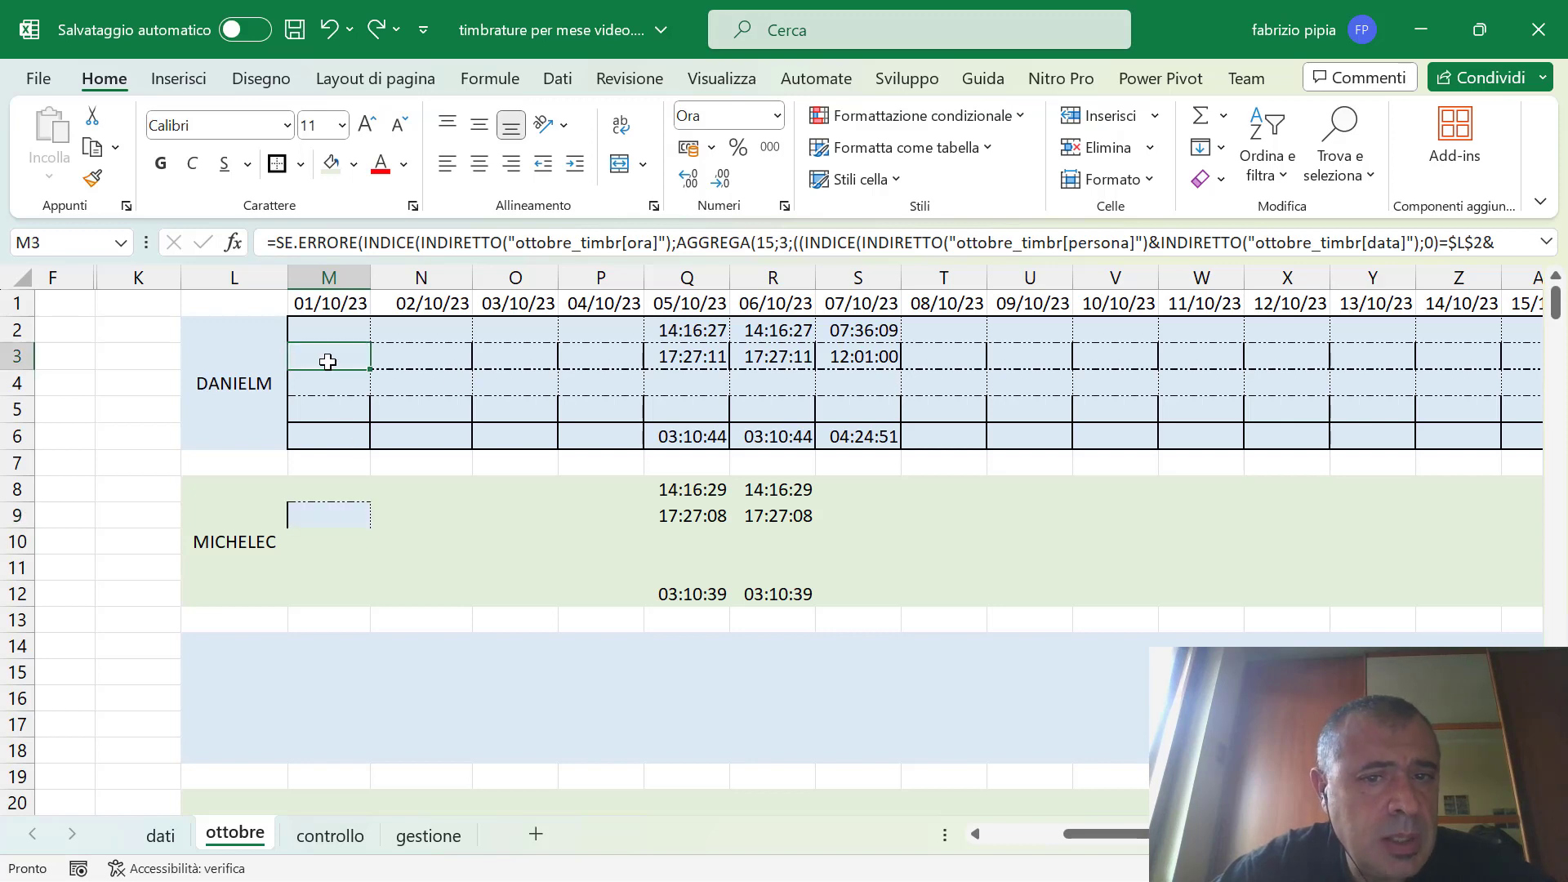
{"action": "left_click", "coordinate": [93, 178]}
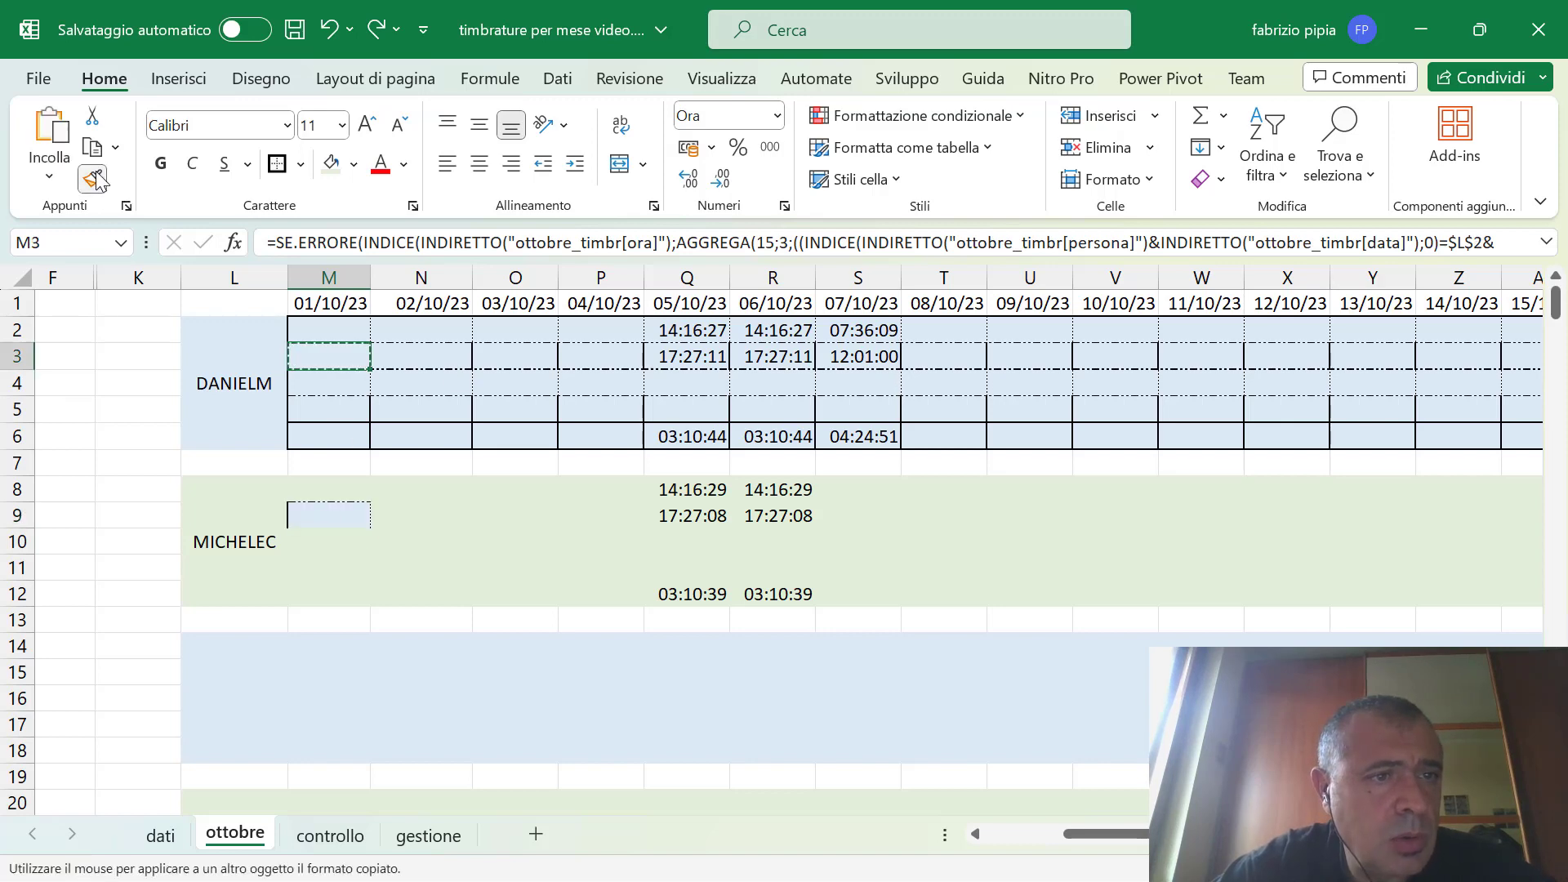
{"action": "left_click", "coordinate": [328, 507]}
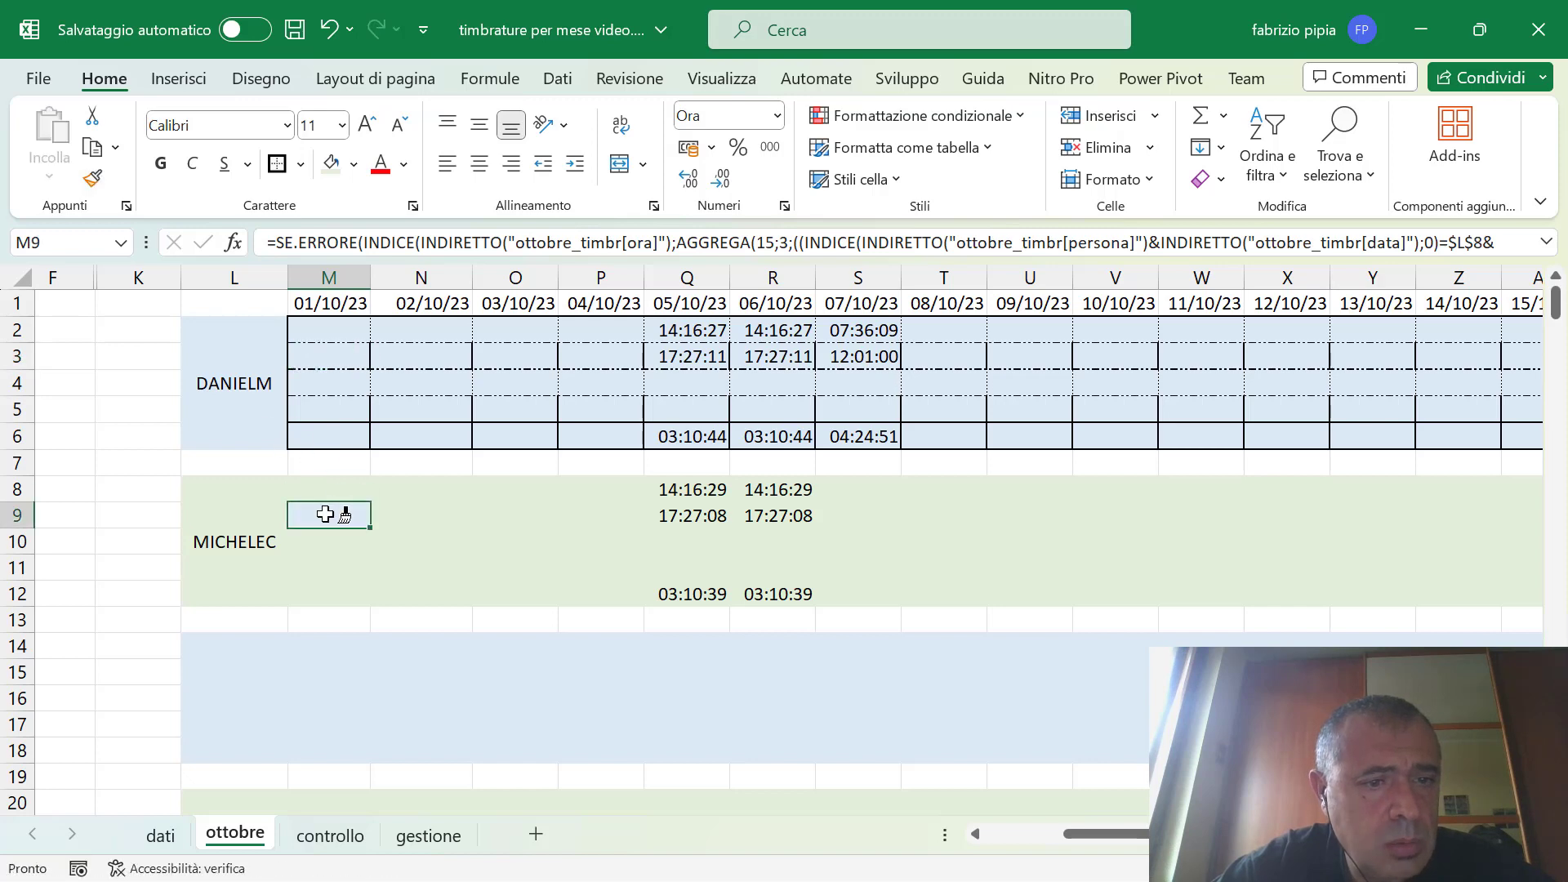
Enter a test value of 3 in M8, then undo it
{"action": "left_click", "coordinate": [330, 489]}
{"action": "type", "text": "3"}
{"action": "key", "text": "Return"}
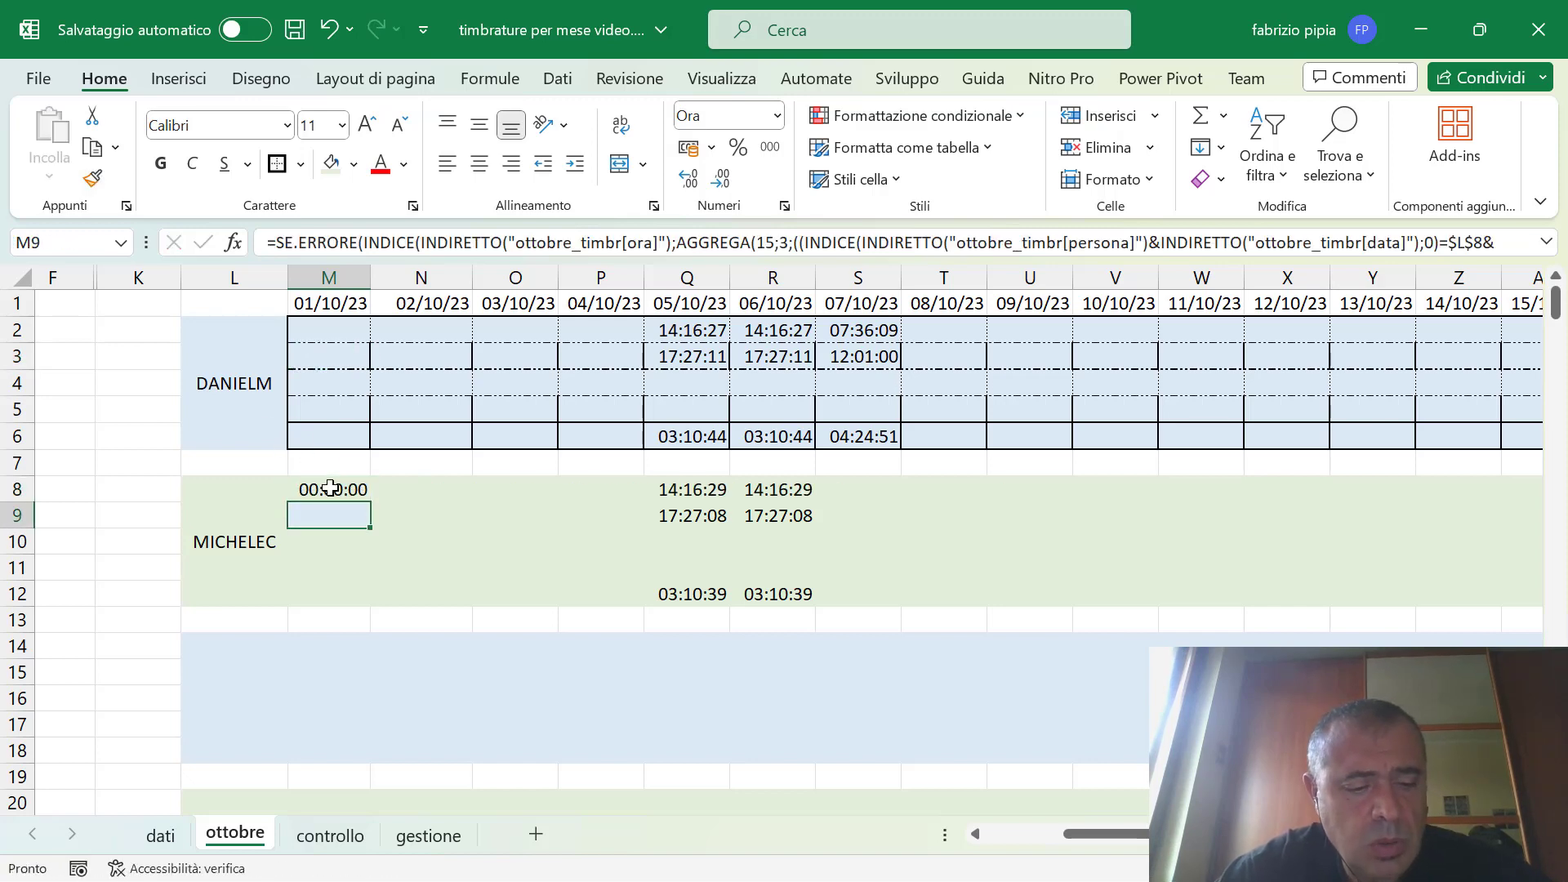
{"action": "left_click", "coordinate": [330, 489]}
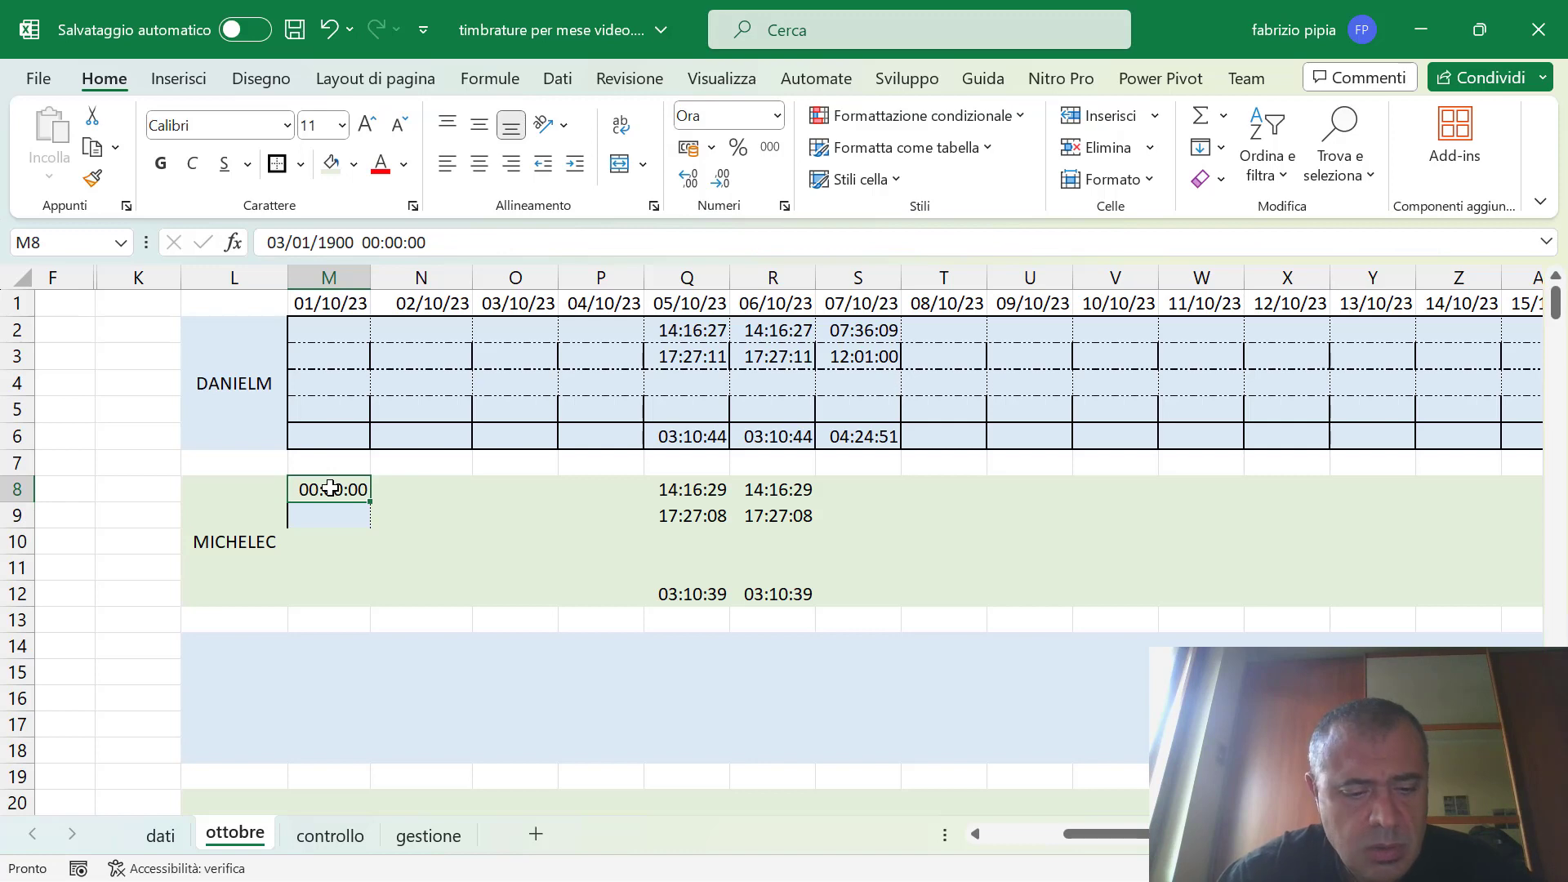
{"action": "key", "text": "ctrl+z"}
{"action": "key", "text": "Down"}
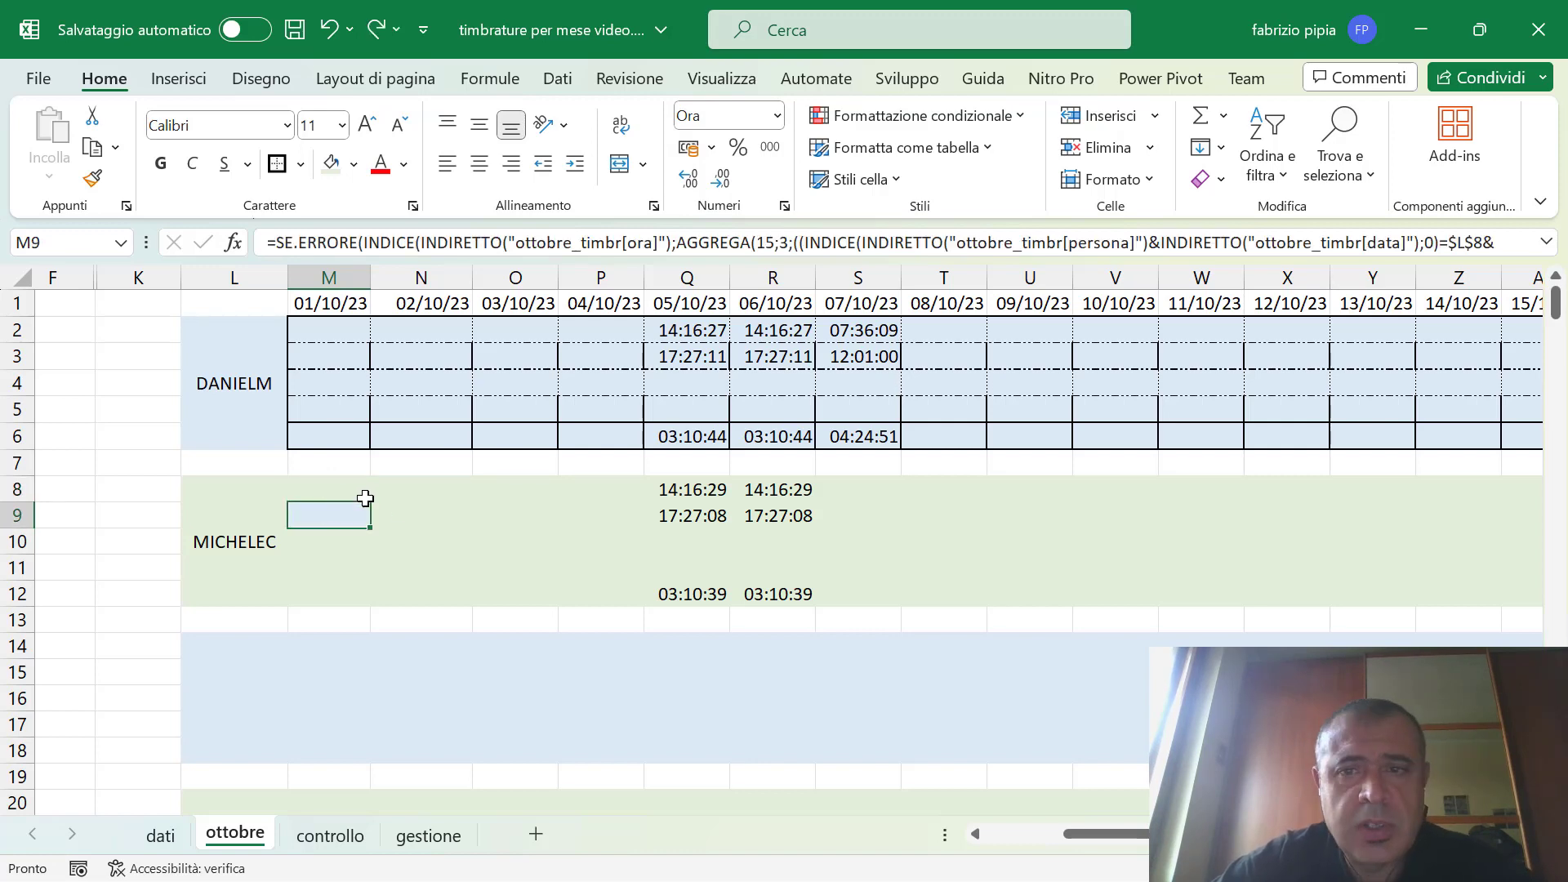
Start a new formula-based conditional formatting rule for M9
{"action": "mouse_move", "coordinate": [334, 521]}
{"action": "left_mouse_down"}
{"action": "mouse_move", "coordinate": [1373, 609]}
{"action": "mouse_move", "coordinate": [1282, 536]}
{"action": "mouse_move", "coordinate": [1547, 535]}
{"action": "mouse_move", "coordinate": [1562, 513]}
{"action": "mouse_move", "coordinate": [1139, 523]}
{"action": "left_mouse_up"}
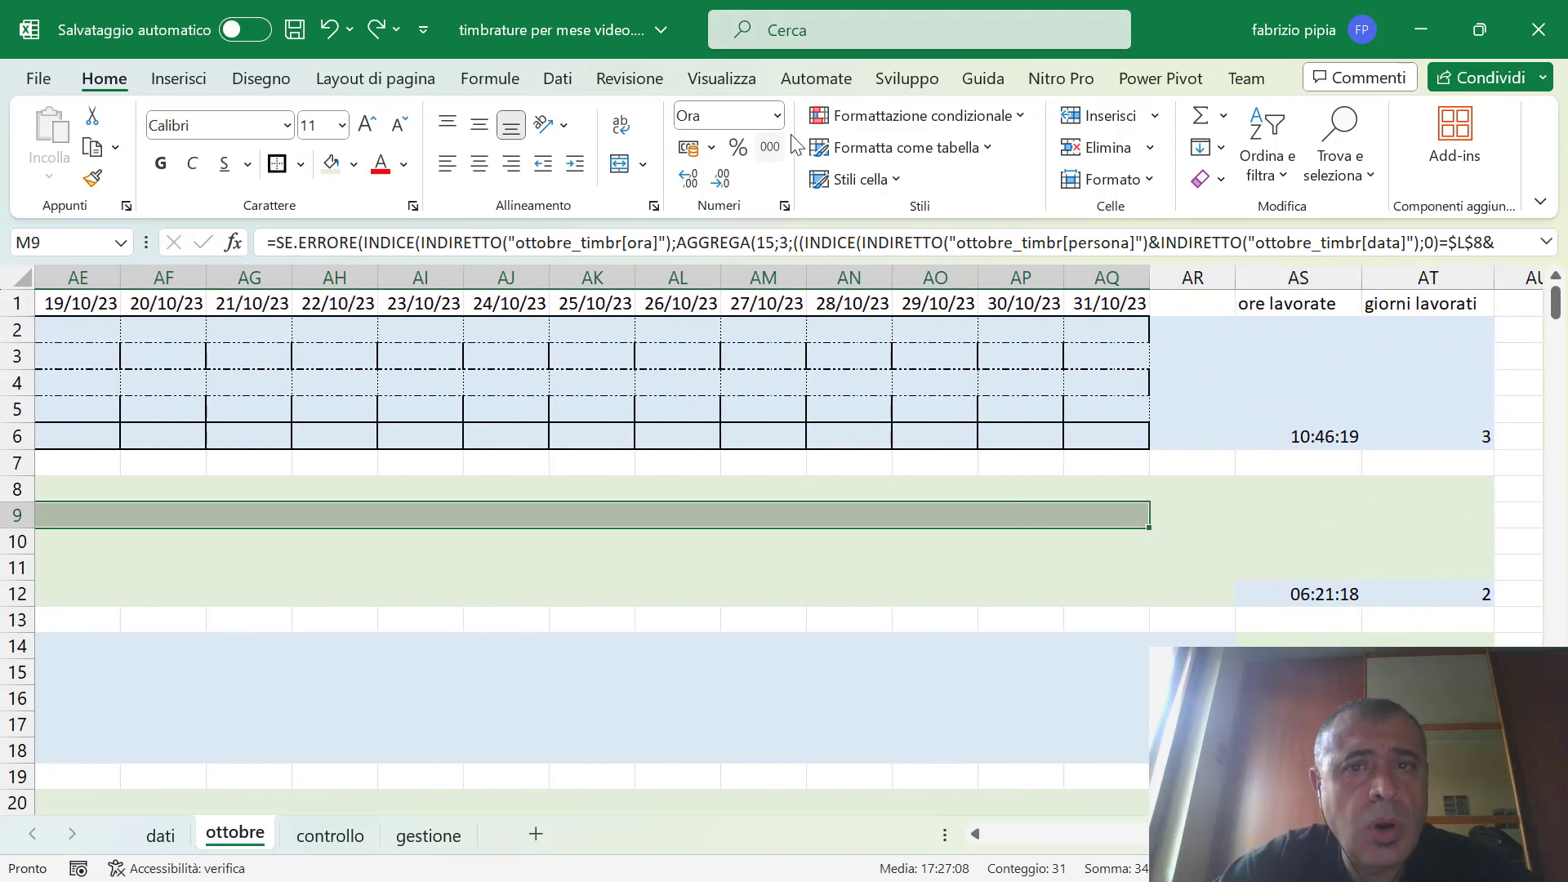
{"action": "left_click", "coordinate": [914, 115]}
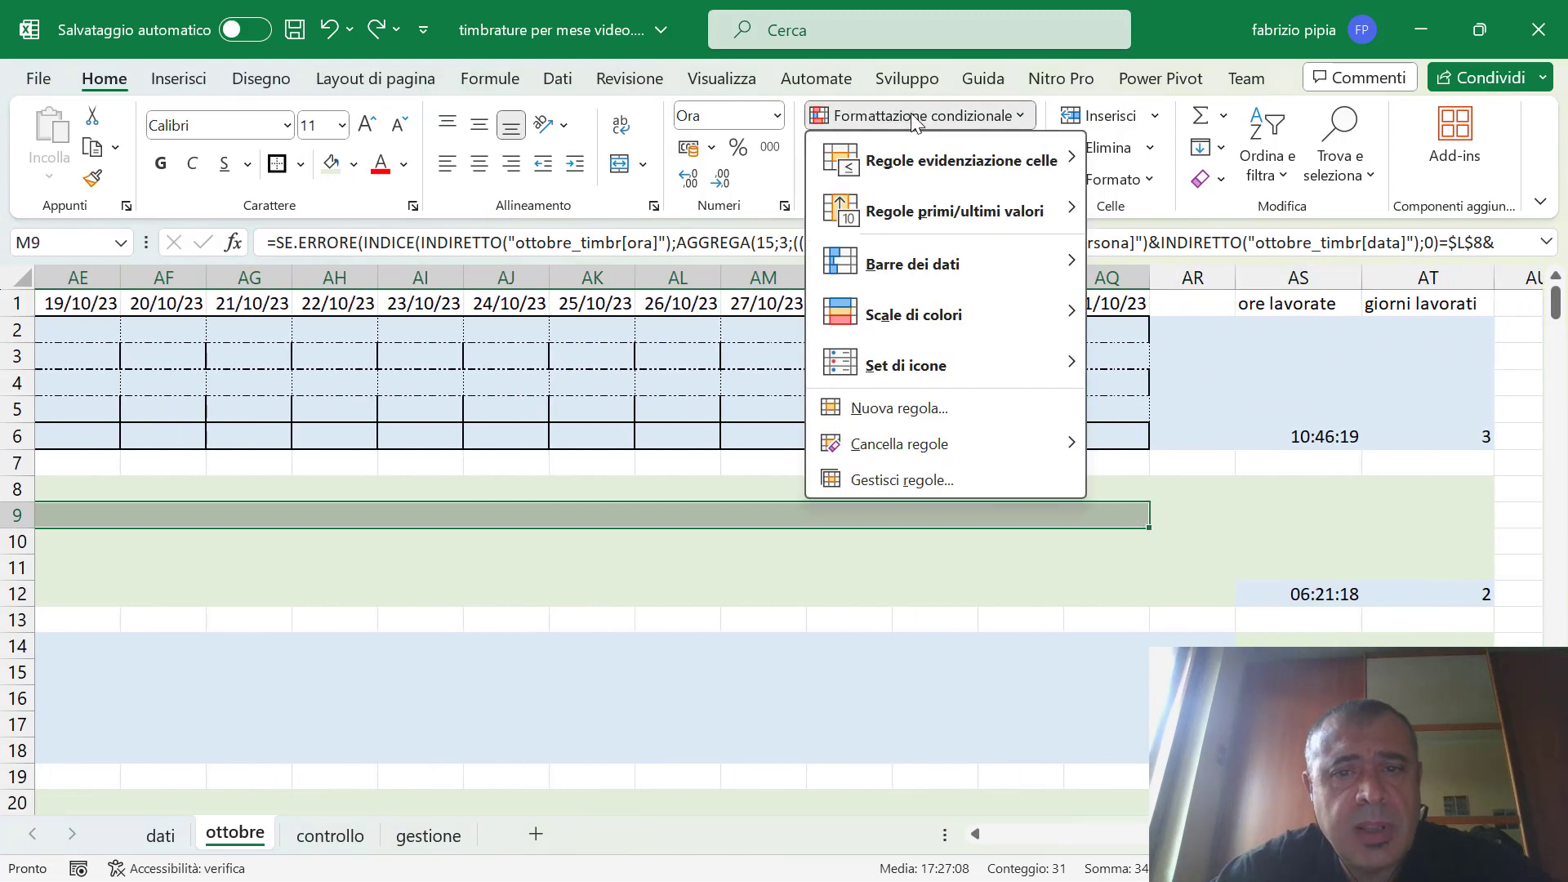
{"action": "left_click", "coordinate": [954, 414]}
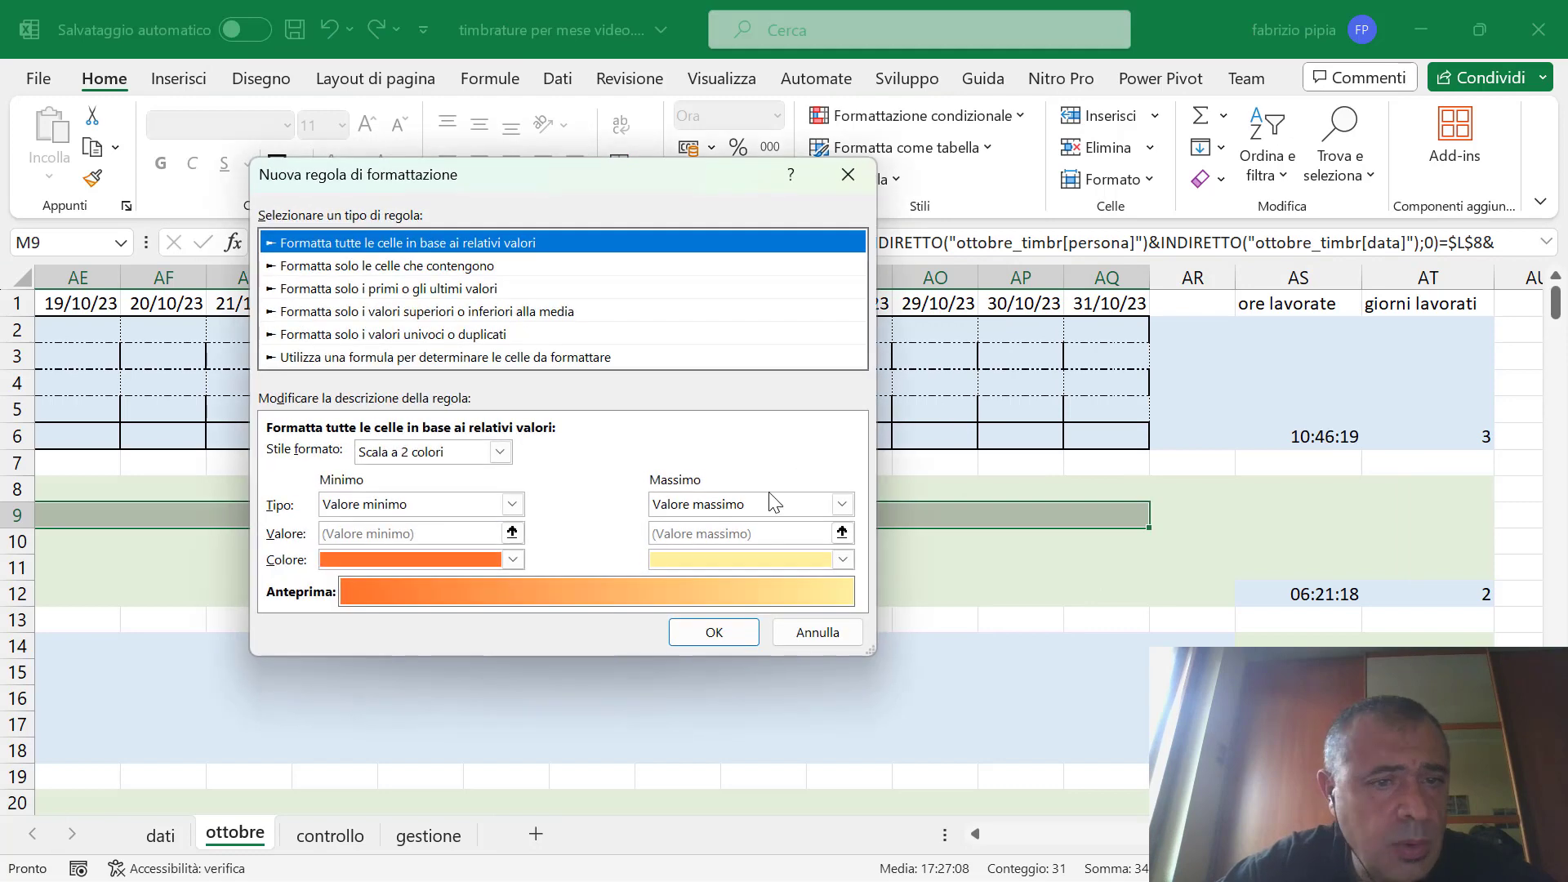
{"action": "left_click", "coordinate": [507, 358]}
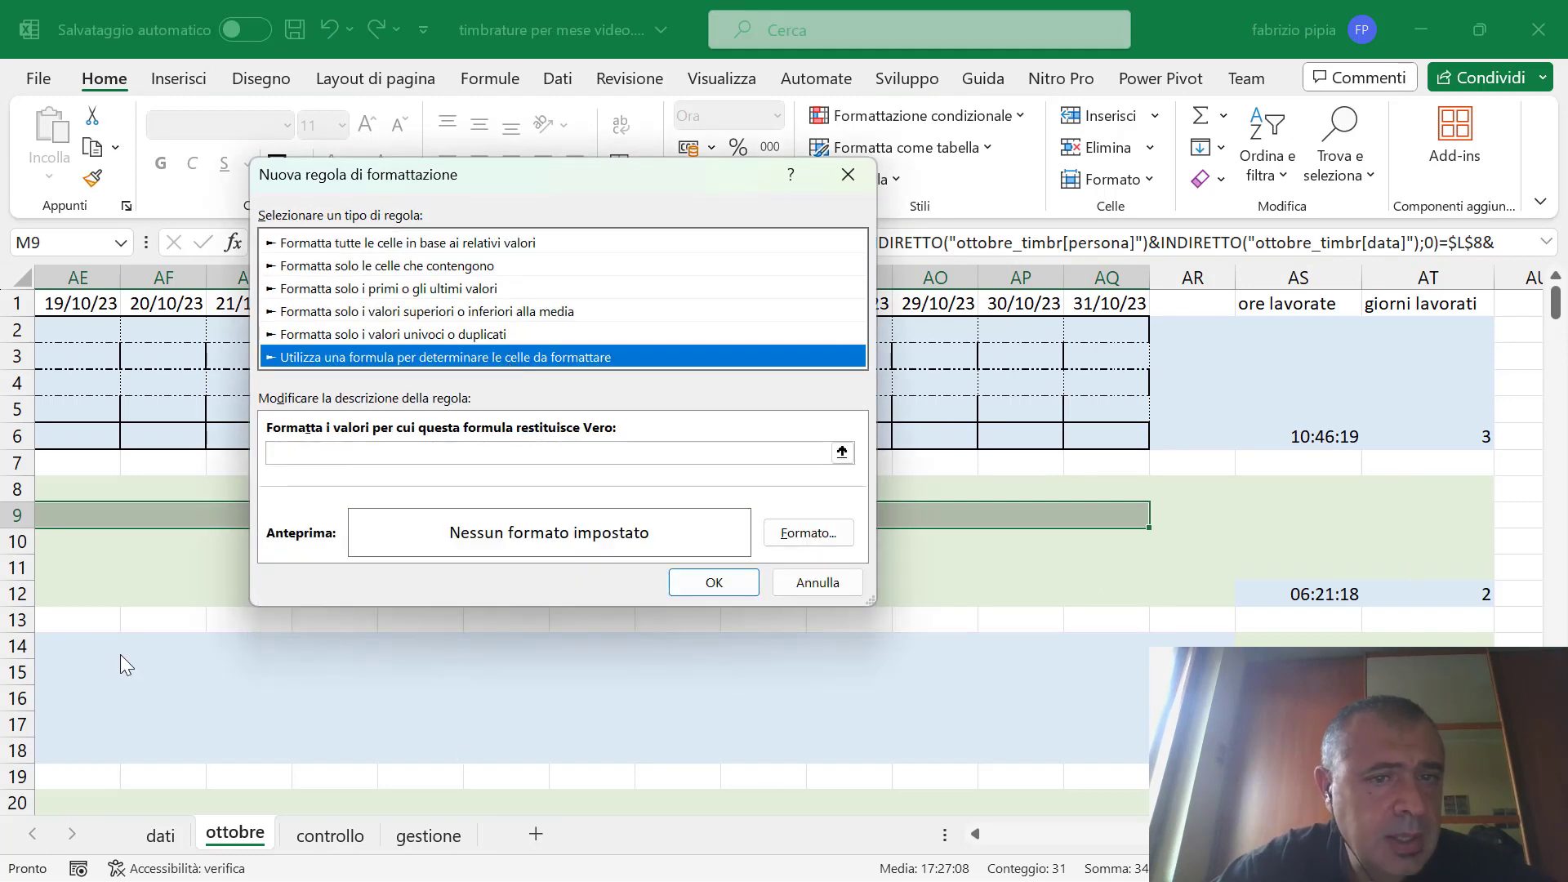
{"action": "left_click", "coordinate": [381, 457]}
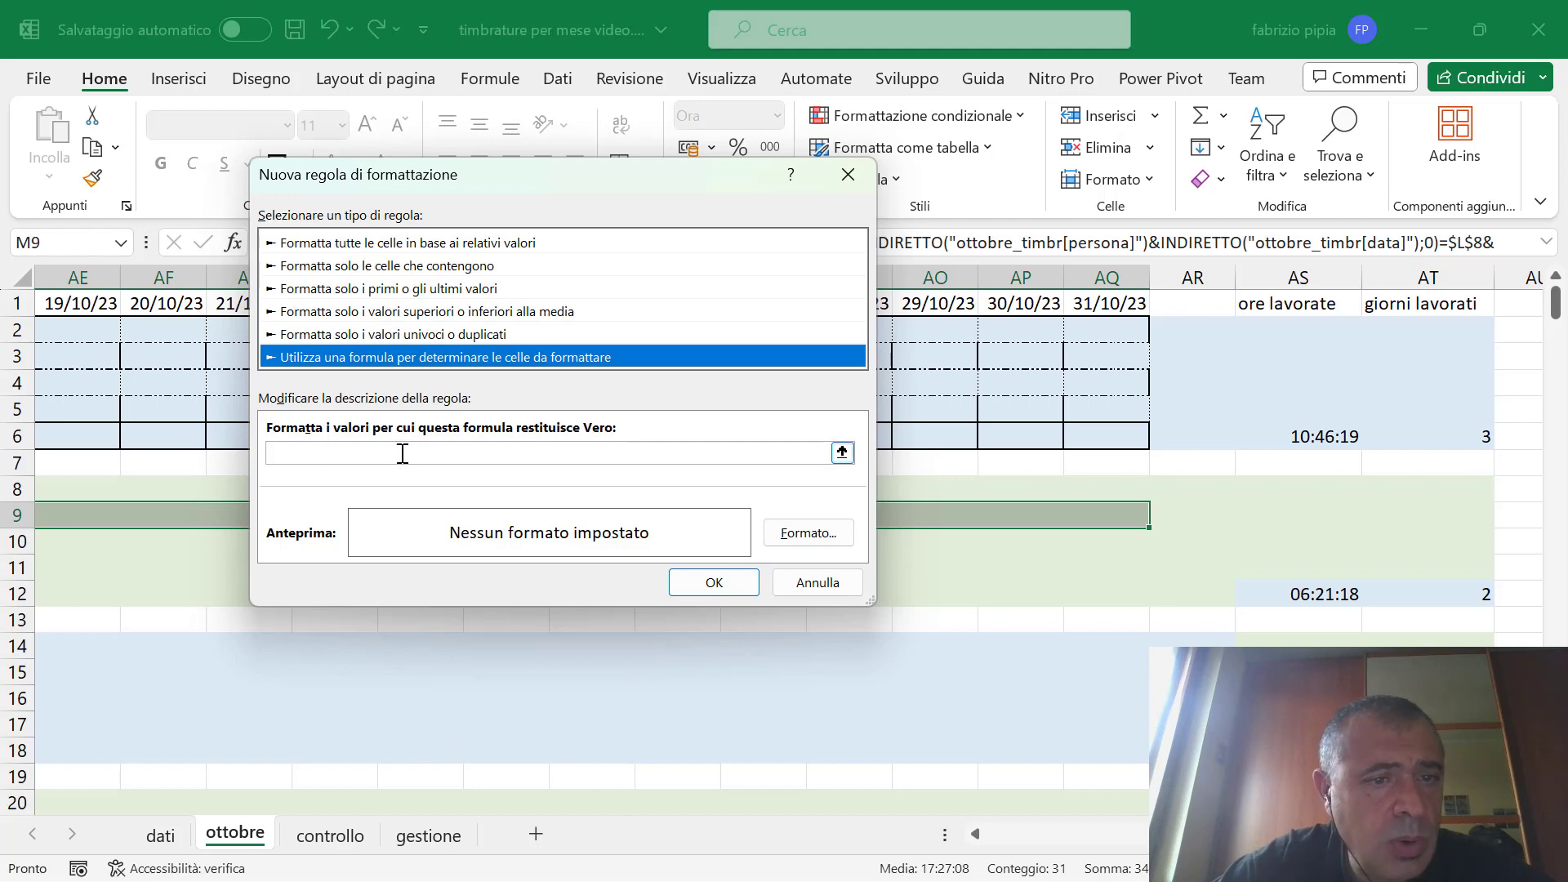
{"action": "left_click", "coordinate": [403, 454]}
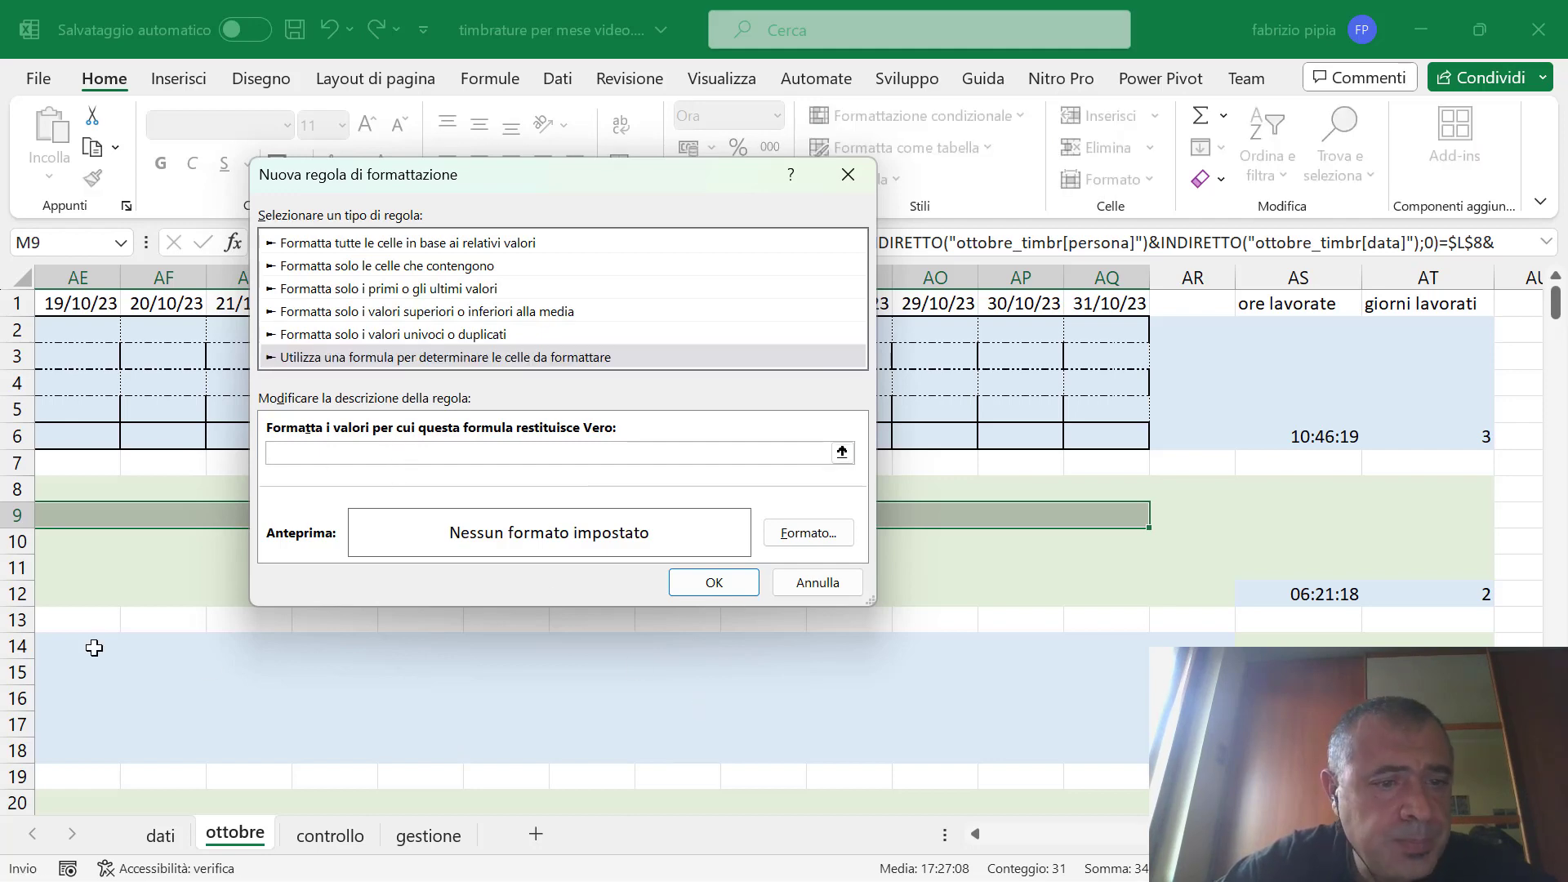
Scroll back to the first October columns and reposition the rule dialog beside them
{"action": "scroll", "coordinate": [94, 647], "scroll_direction": "left", "scroll_amount": 6}
{"action": "scroll", "coordinate": [94, 647], "scroll_direction": "left", "scroll_amount": 5}
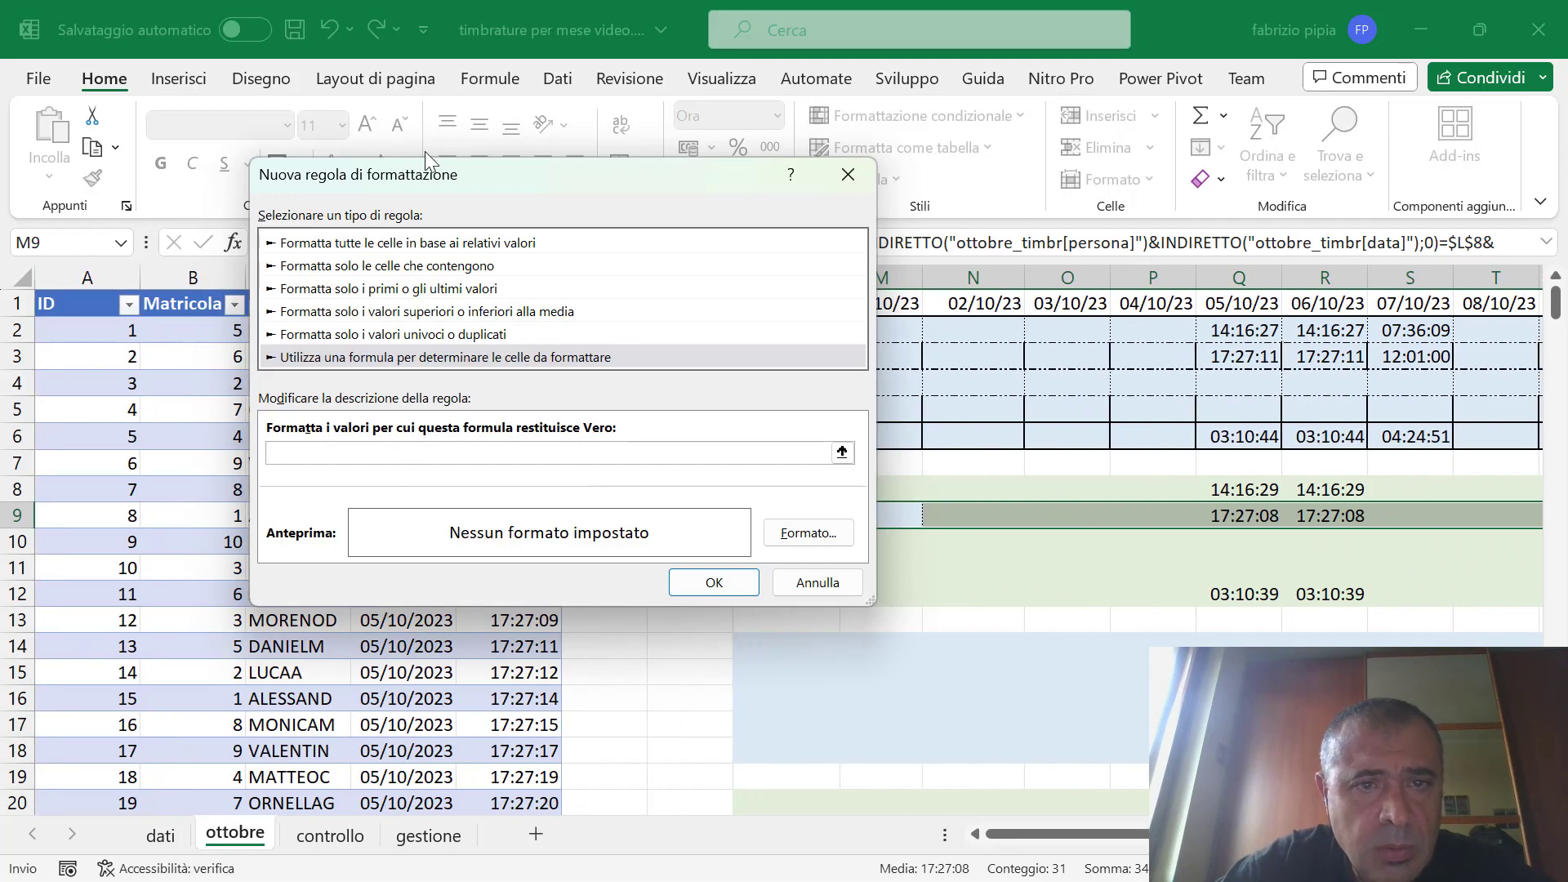
{"action": "left_click_drag", "start_coordinate": [542, 178], "coordinate": [541, 559]}
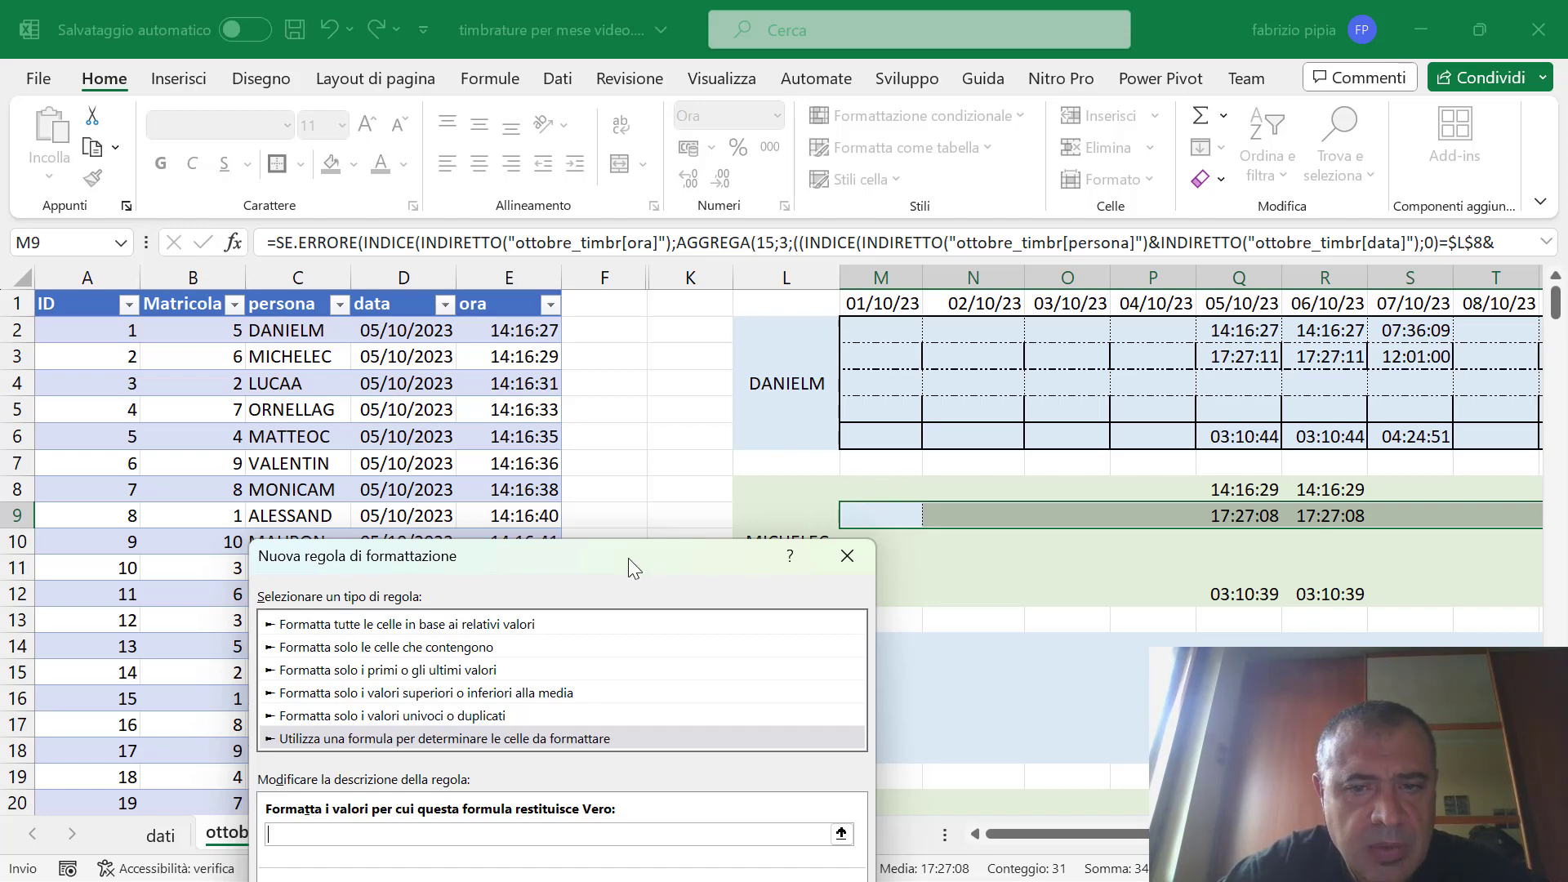
{"action": "left_click_drag", "start_coordinate": [629, 556], "coordinate": [566, 253]}
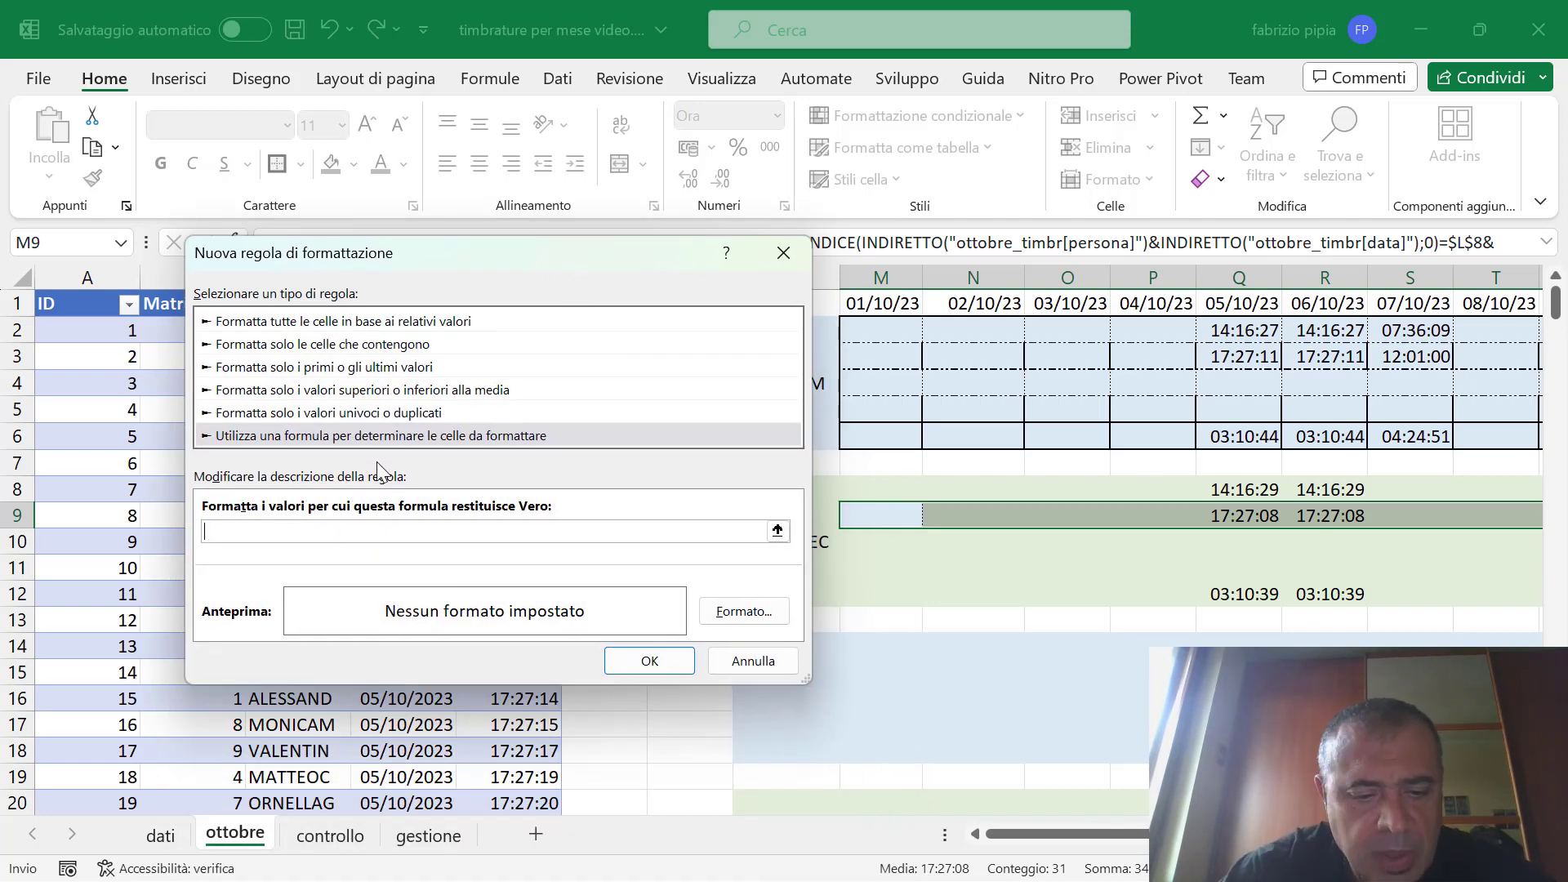
Enter the rule formula =E(M$8<>"";M$9="")
{"action": "type", "text": "=E("}
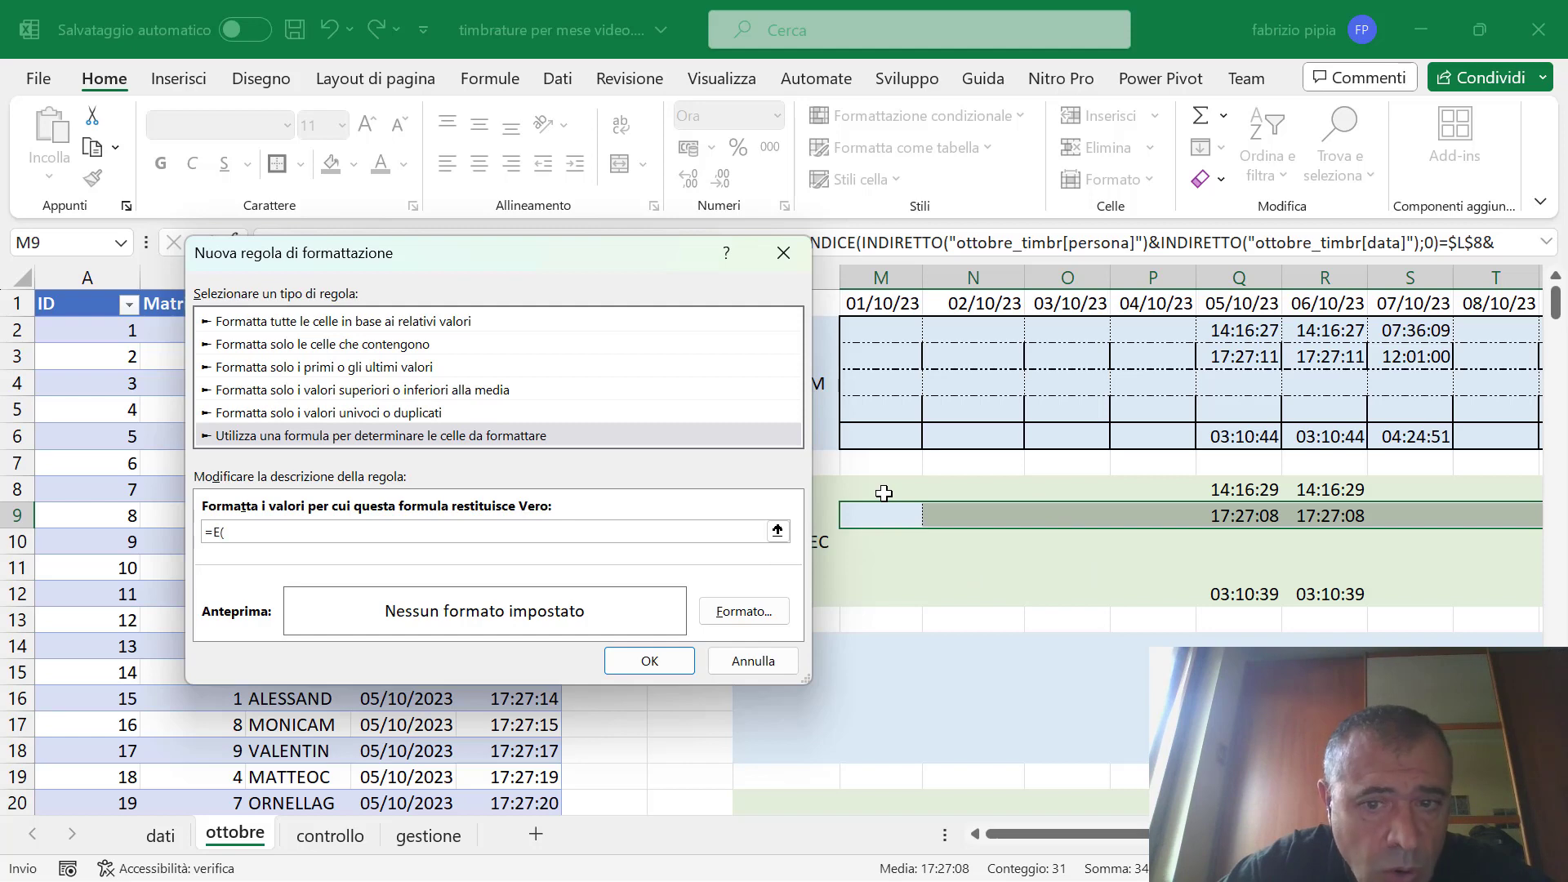
{"action": "left_click", "coordinate": [884, 493]}
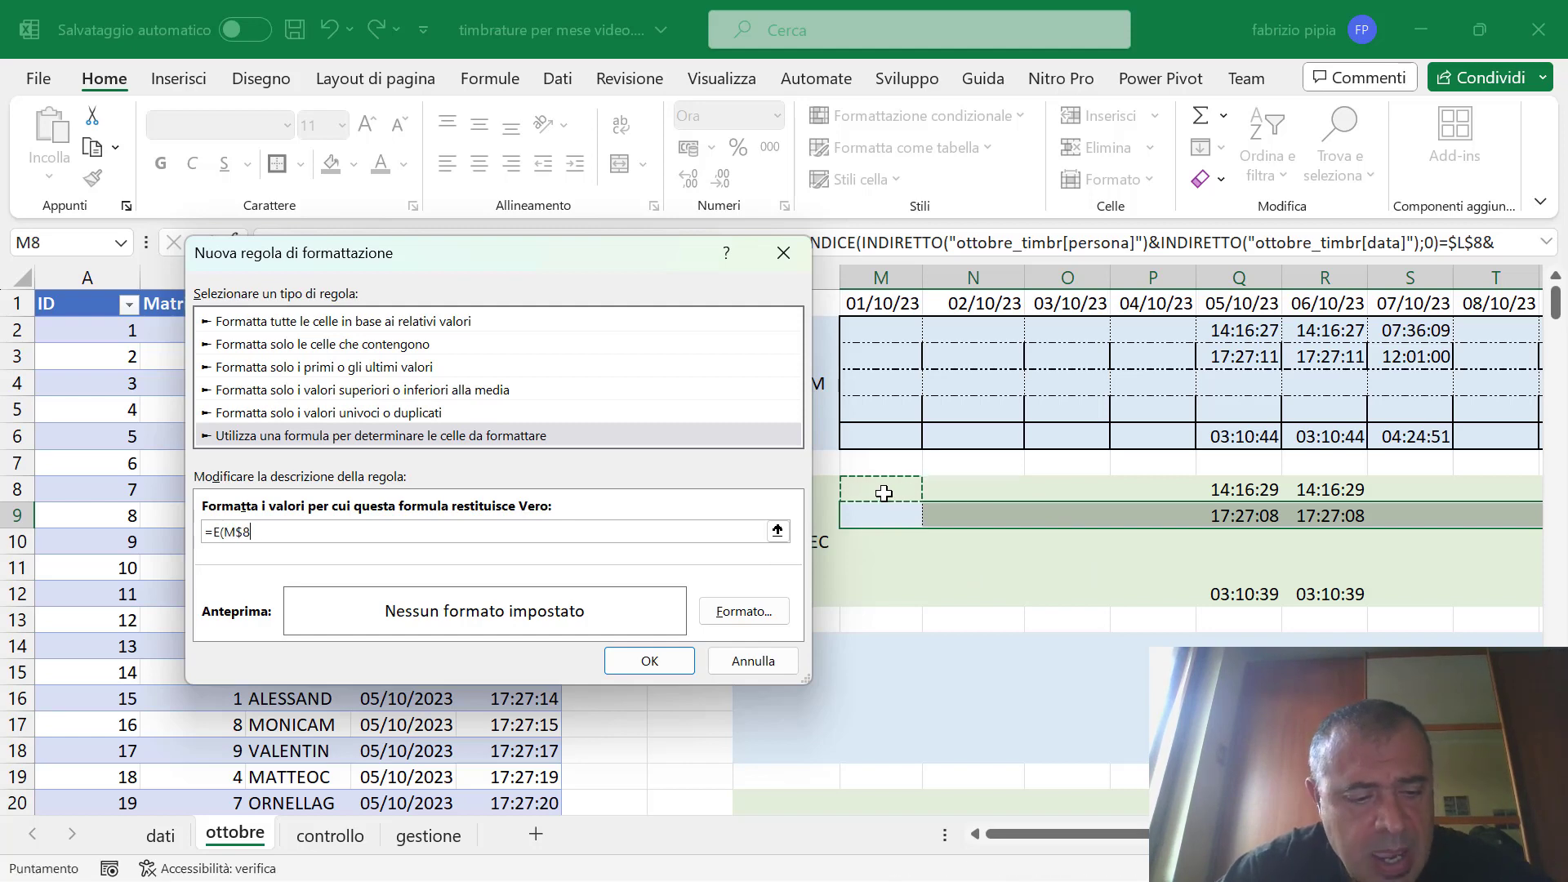
{"action": "type", "text": "<>\"\";"}
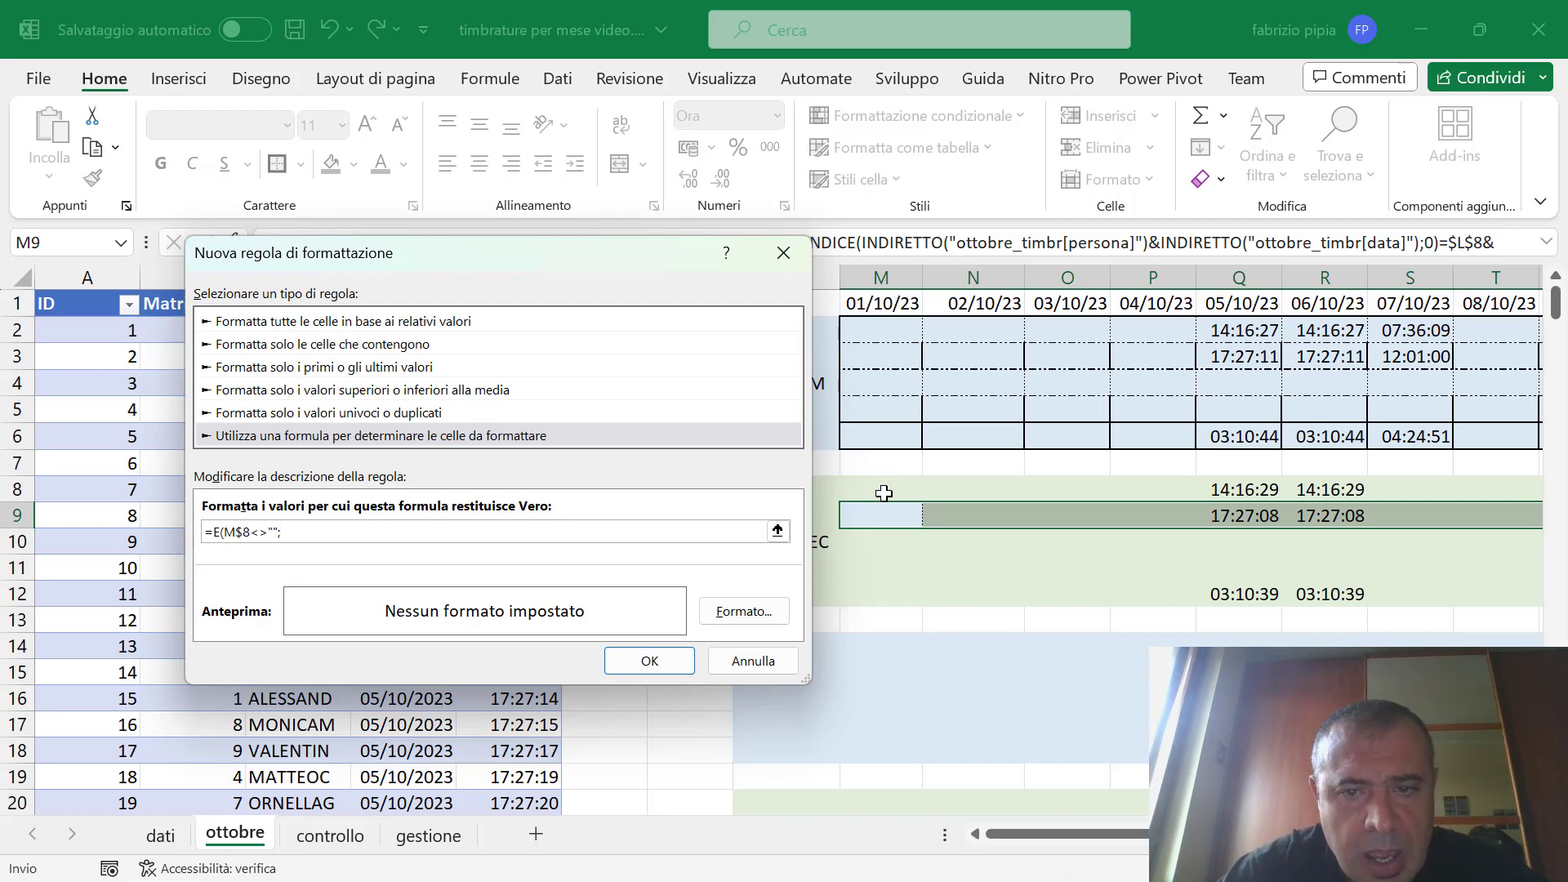
{"action": "left_click", "coordinate": [884, 494]}
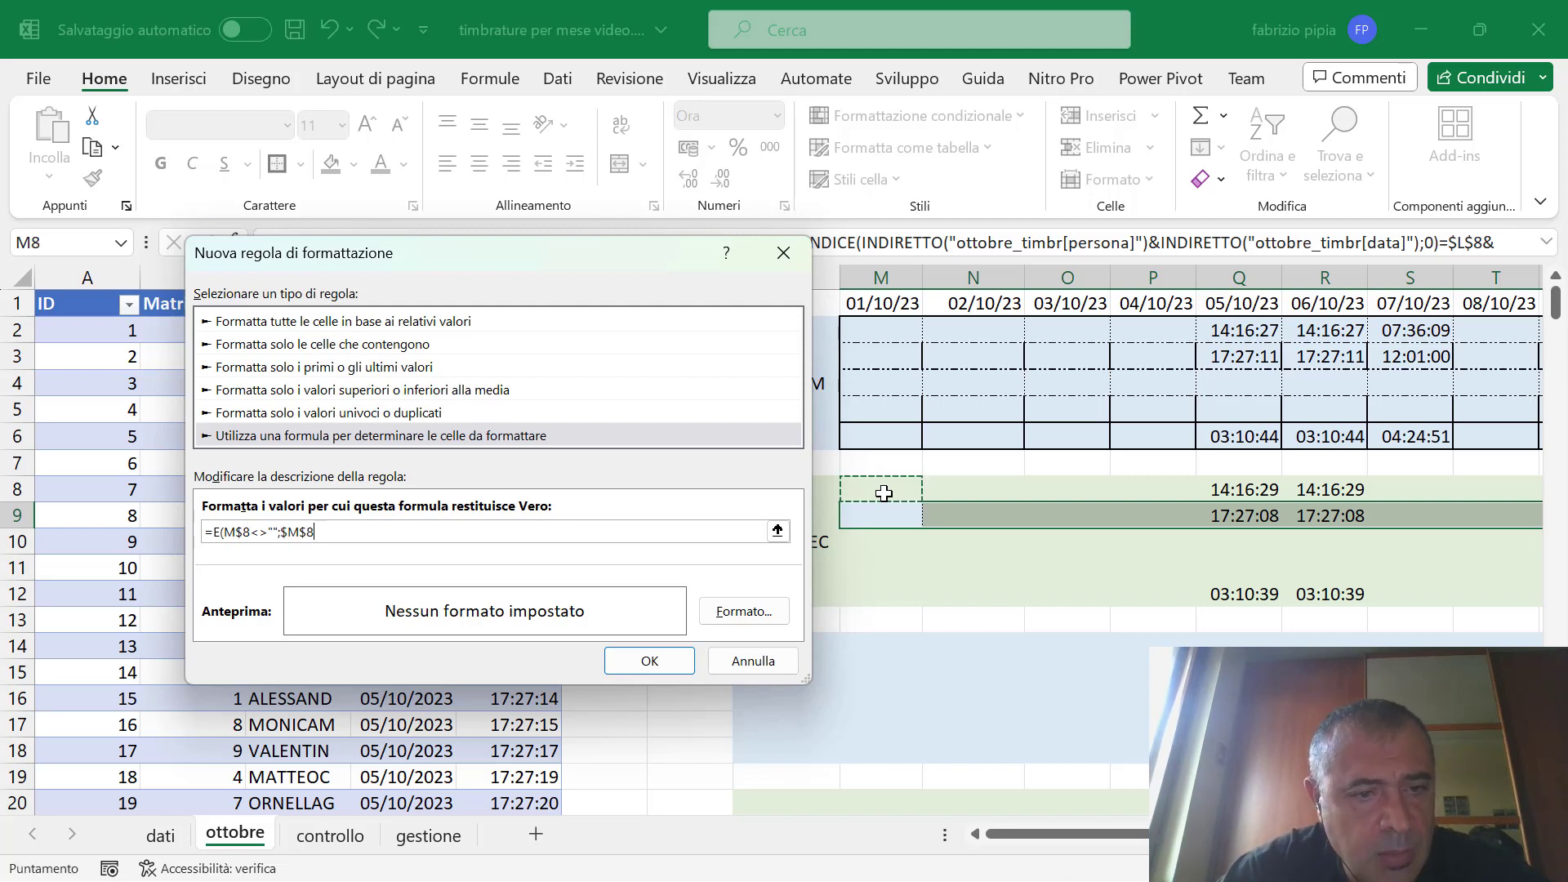
{"action": "key", "text": "F4"}
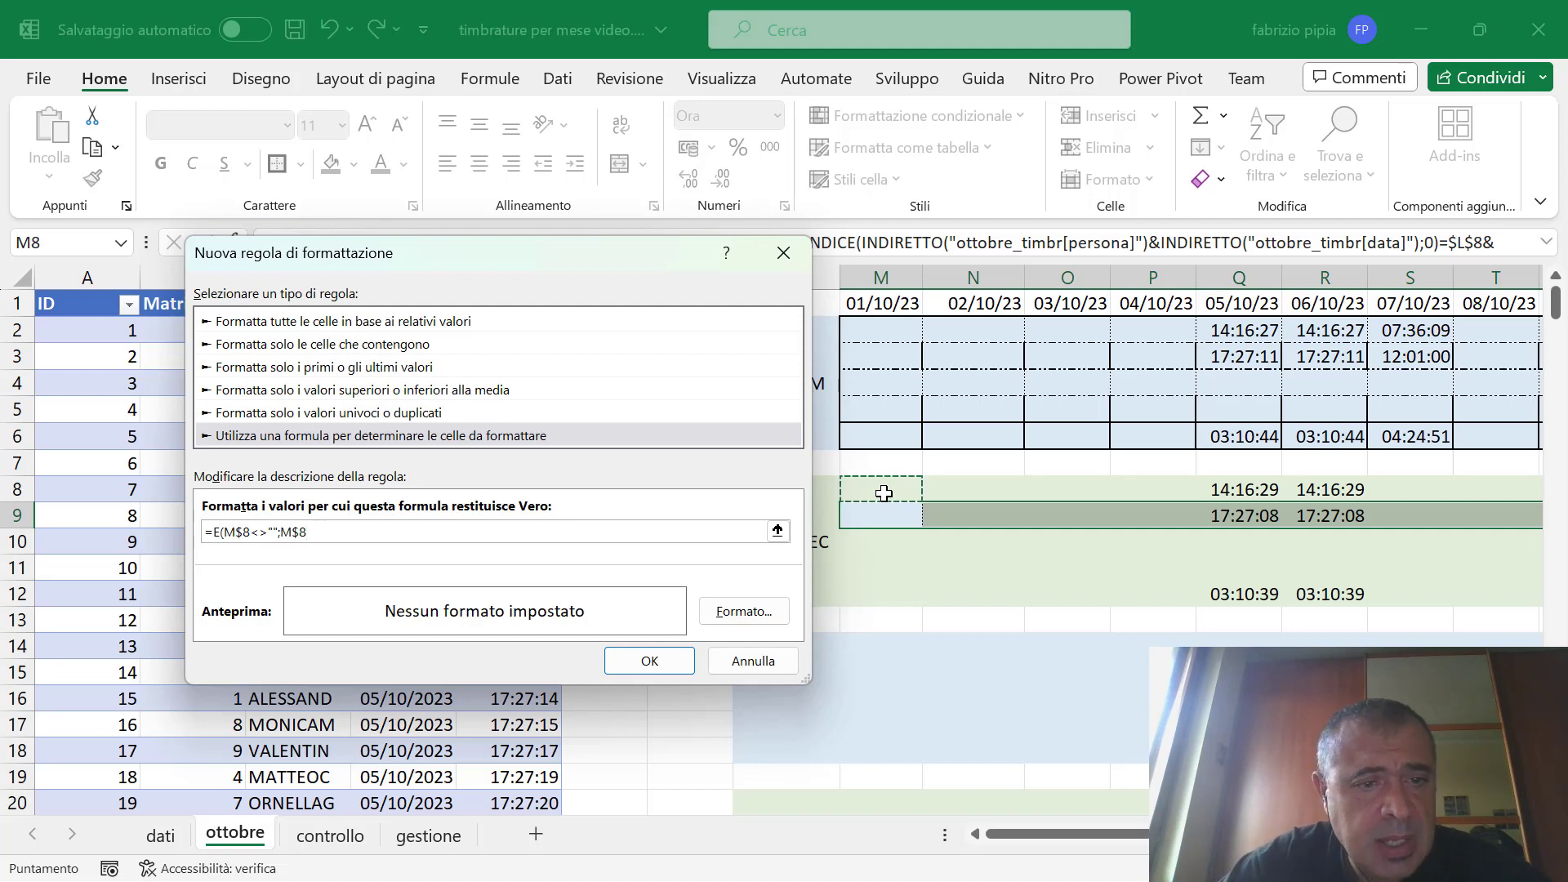
{"action": "type", "text": "="}
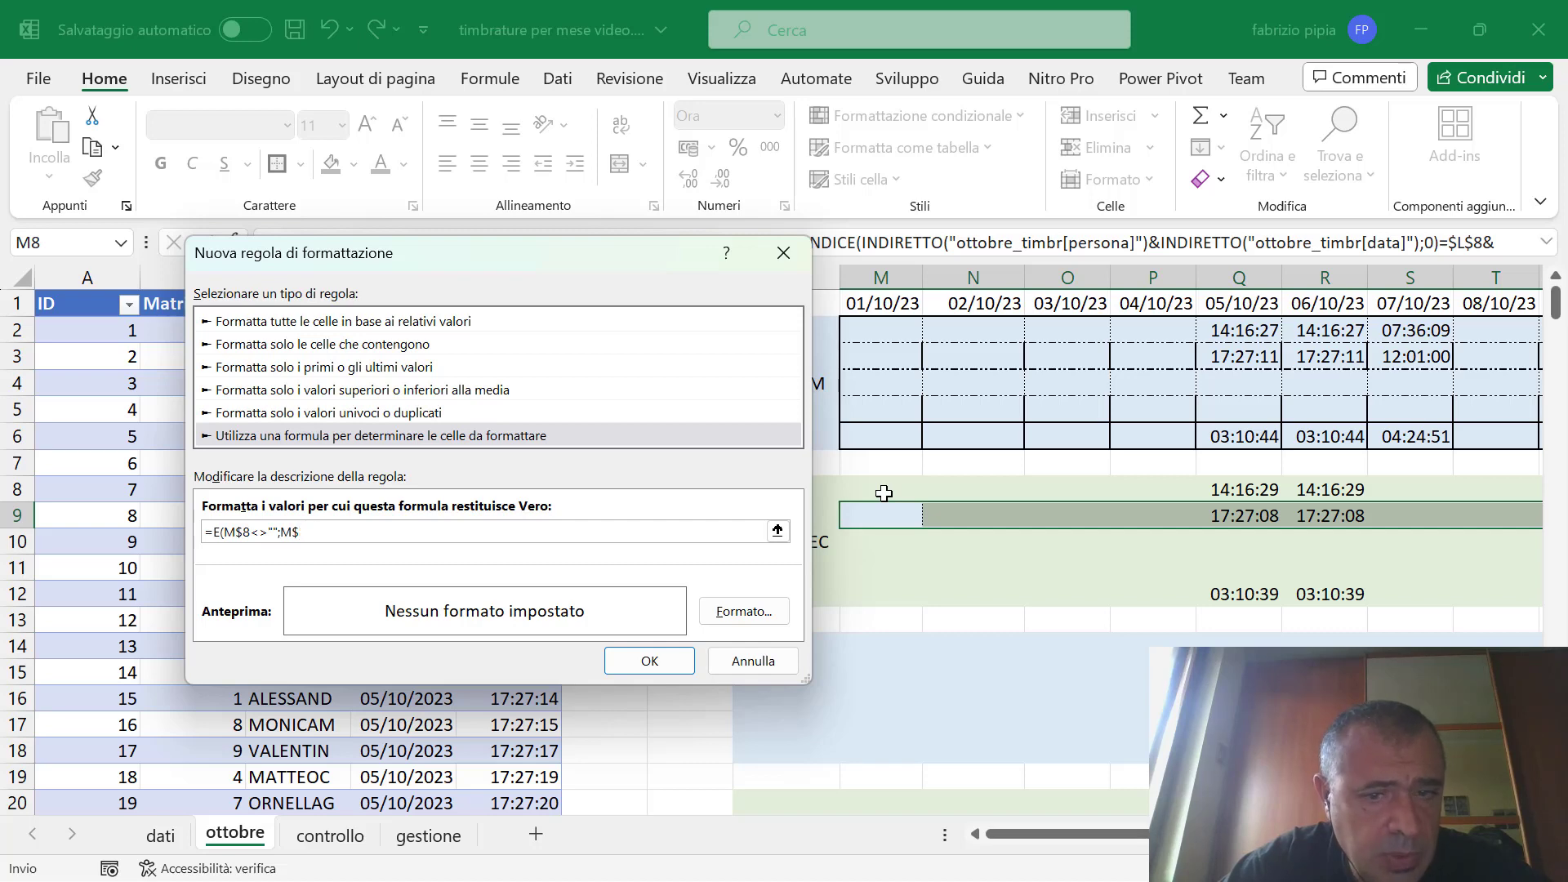
{"action": "type", "text": "9"}
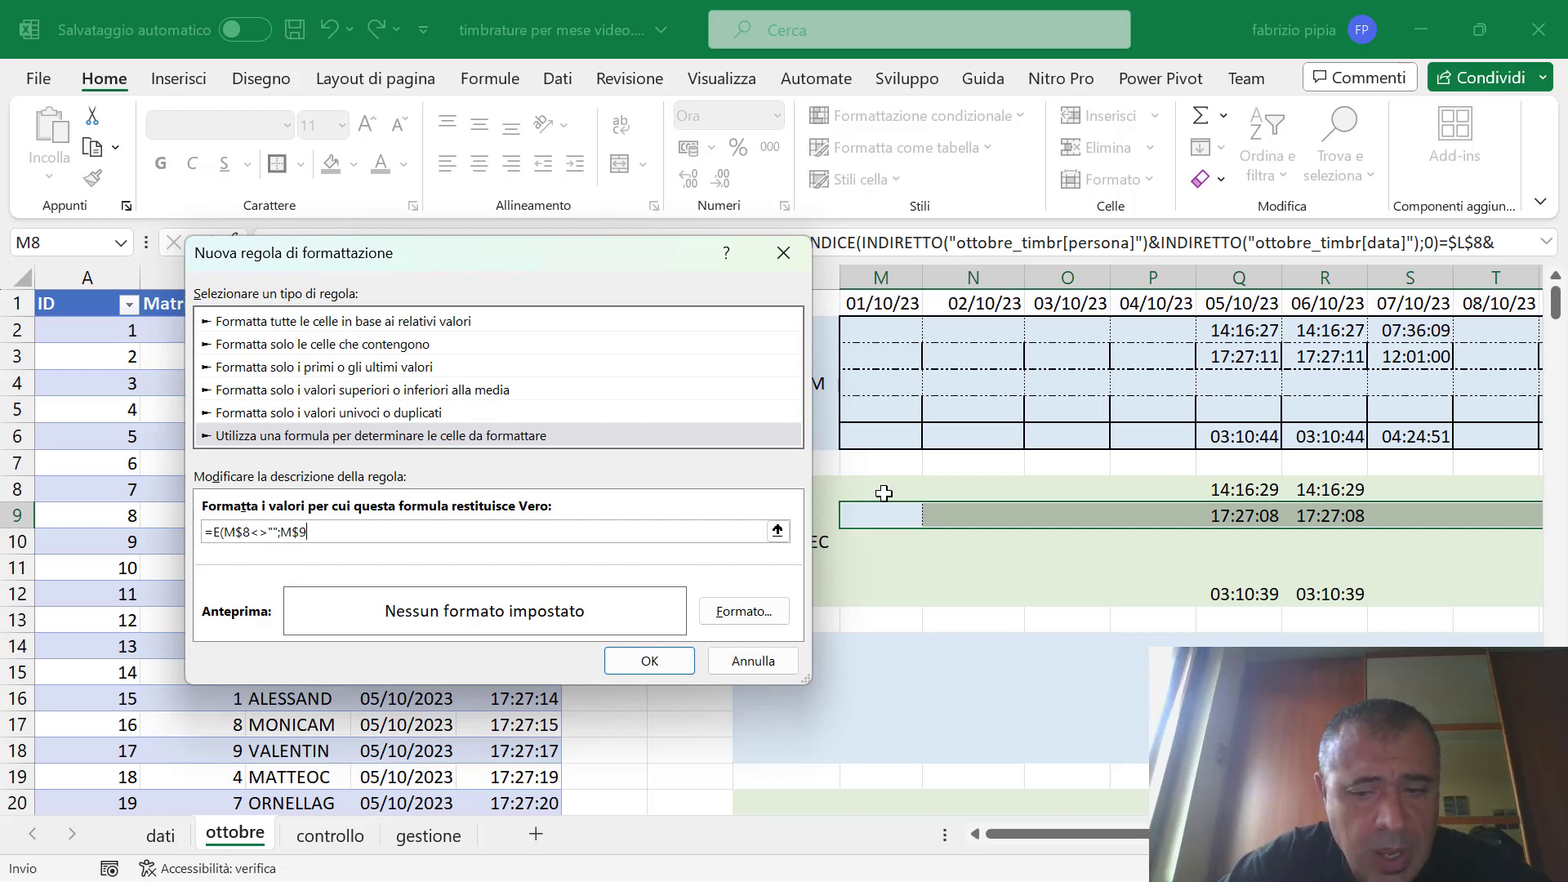
{"action": "type", "text": "=\"\""}
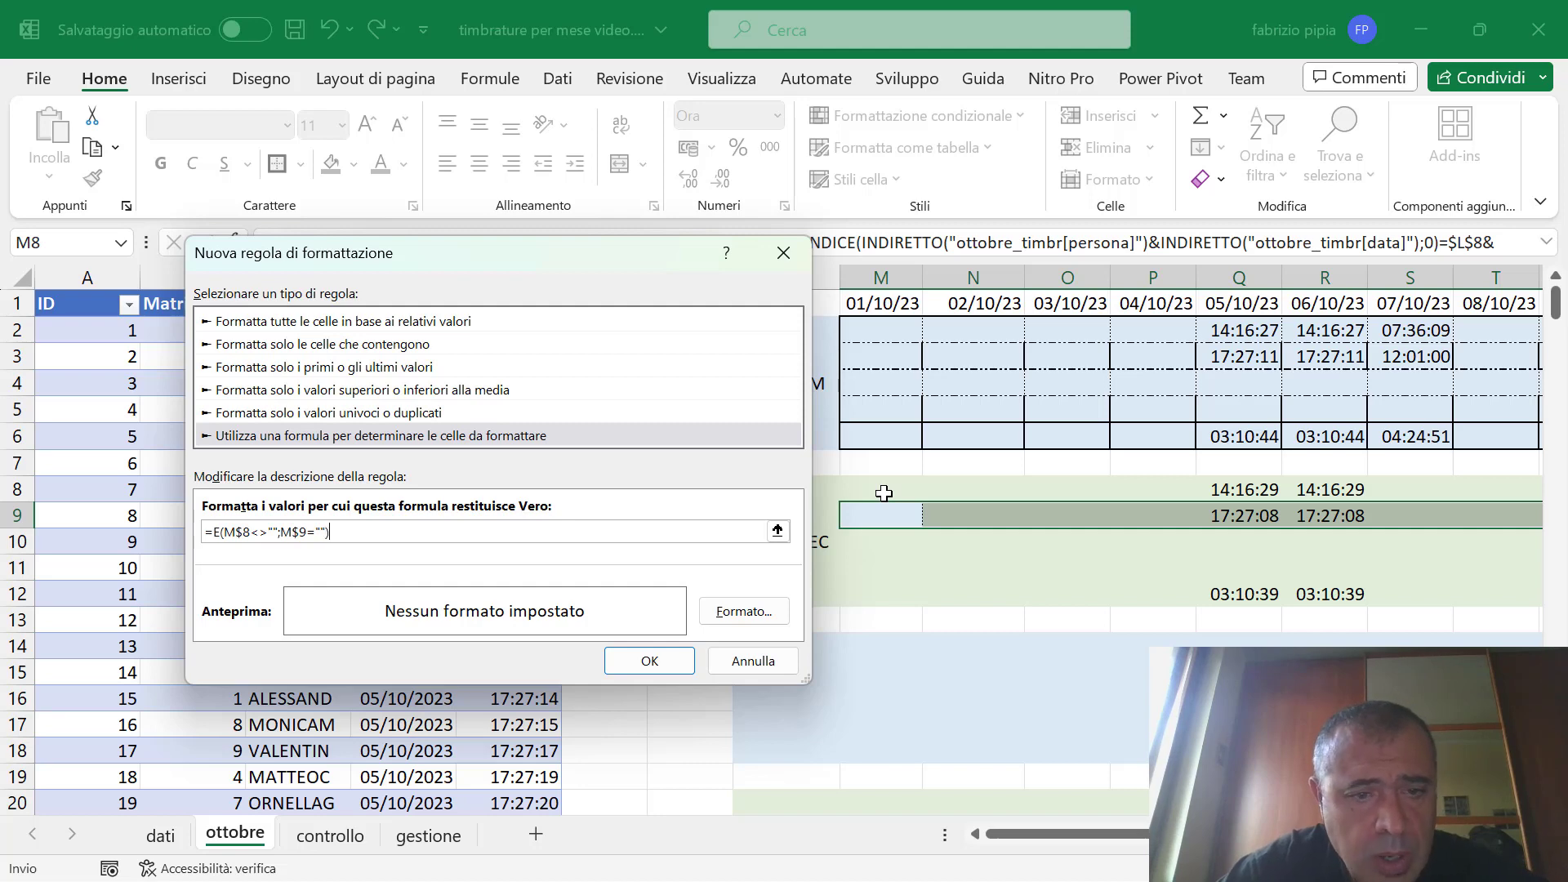
Set a red fill as the rule's format
{"action": "left_click", "coordinate": [745, 611]}
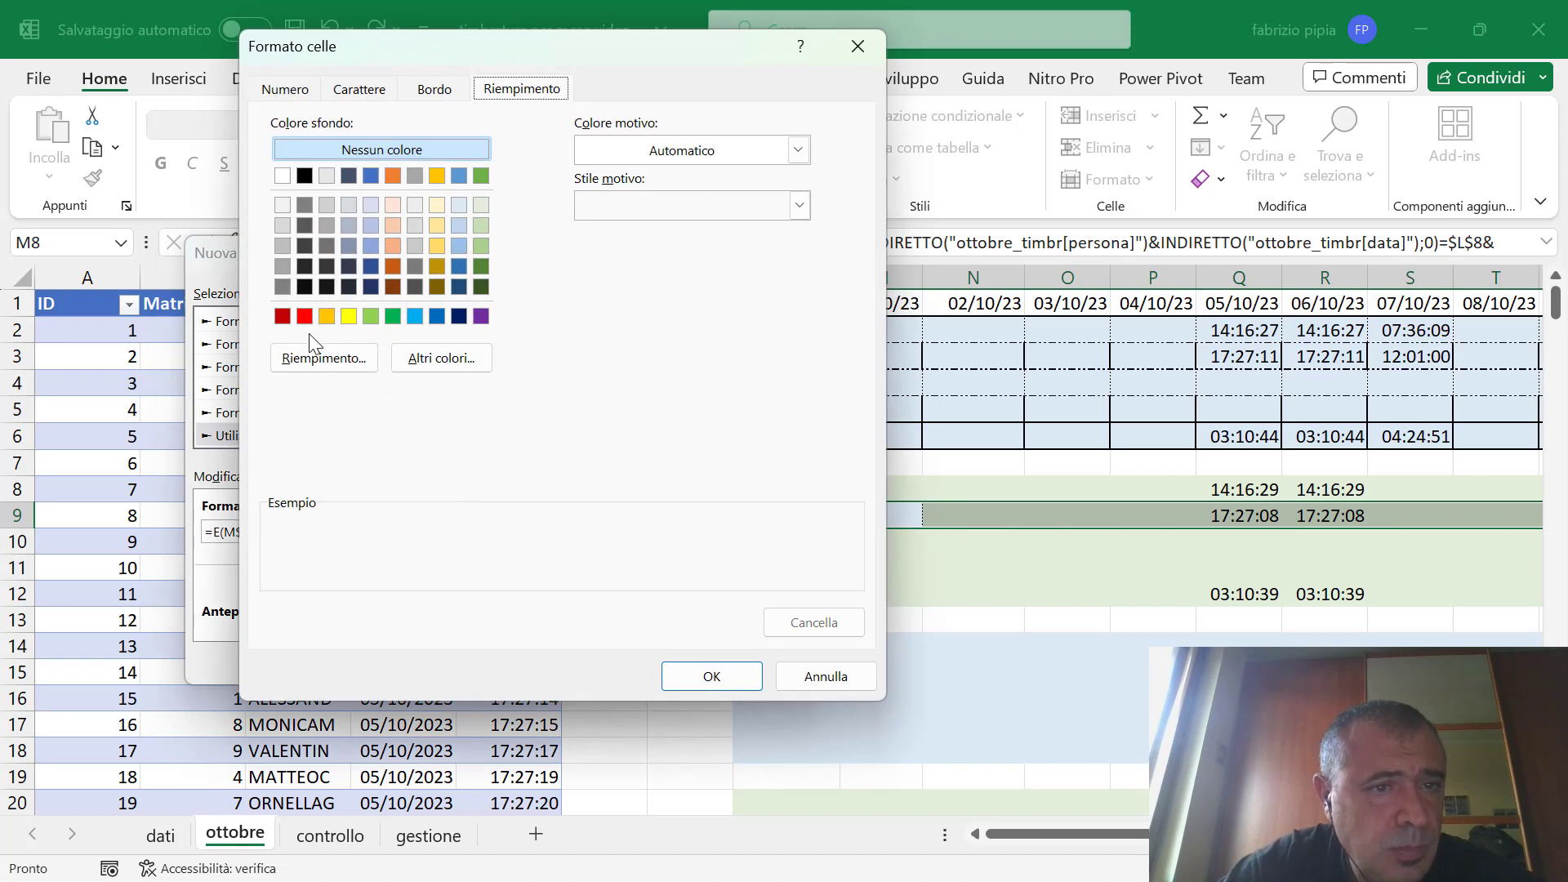
{"action": "left_click", "coordinate": [304, 317]}
{"action": "left_click", "coordinate": [713, 677]}
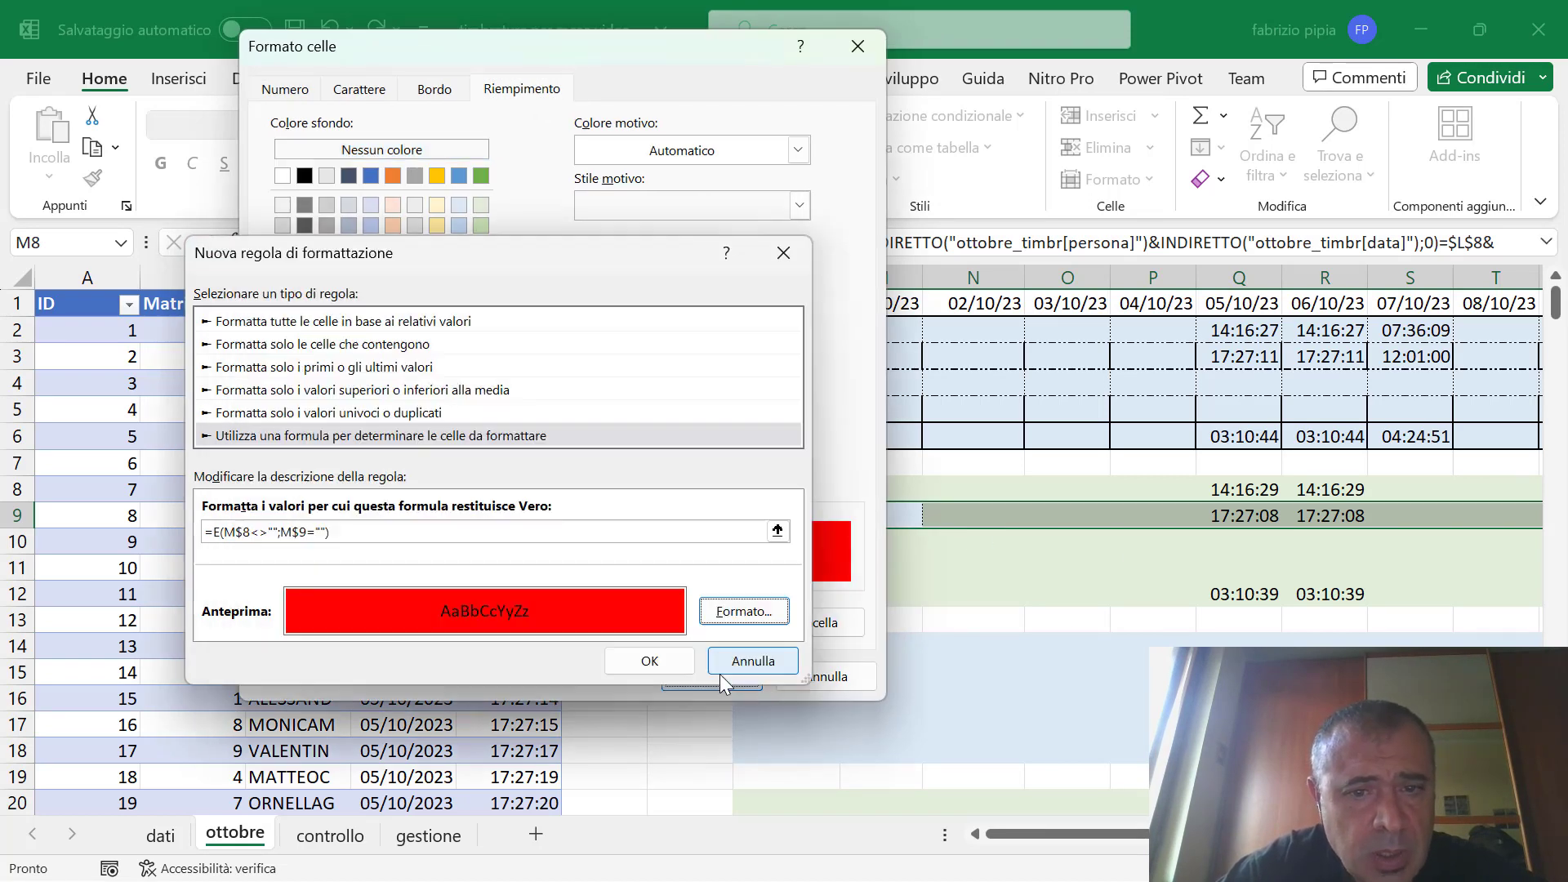
Save the rule, test it with 2 in M8, then undo the test
{"action": "left_click", "coordinate": [683, 673]}
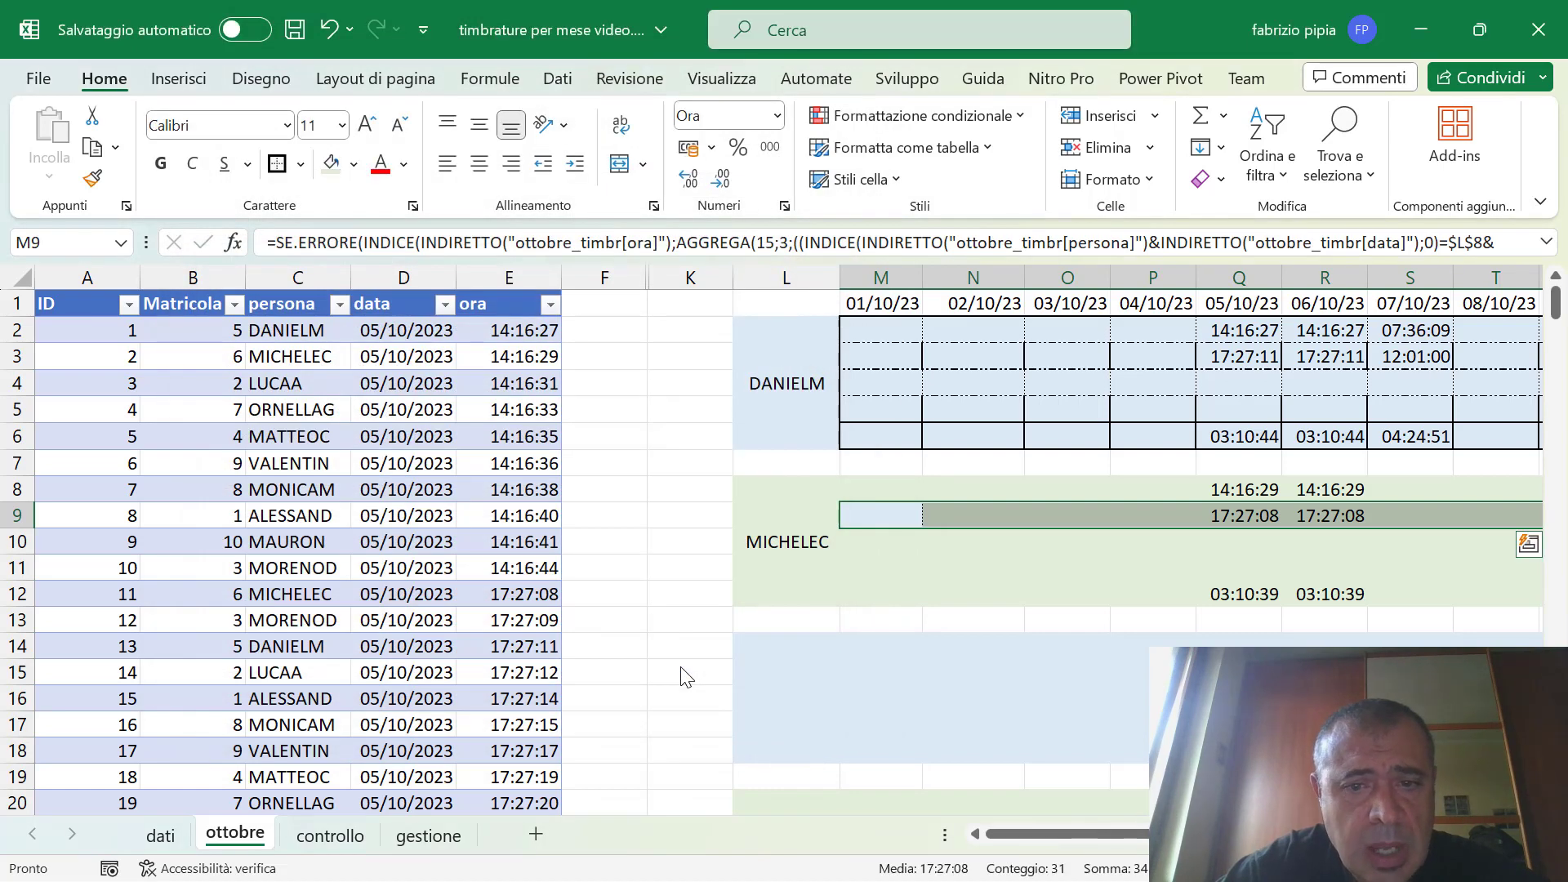
{"action": "left_click", "coordinate": [858, 485]}
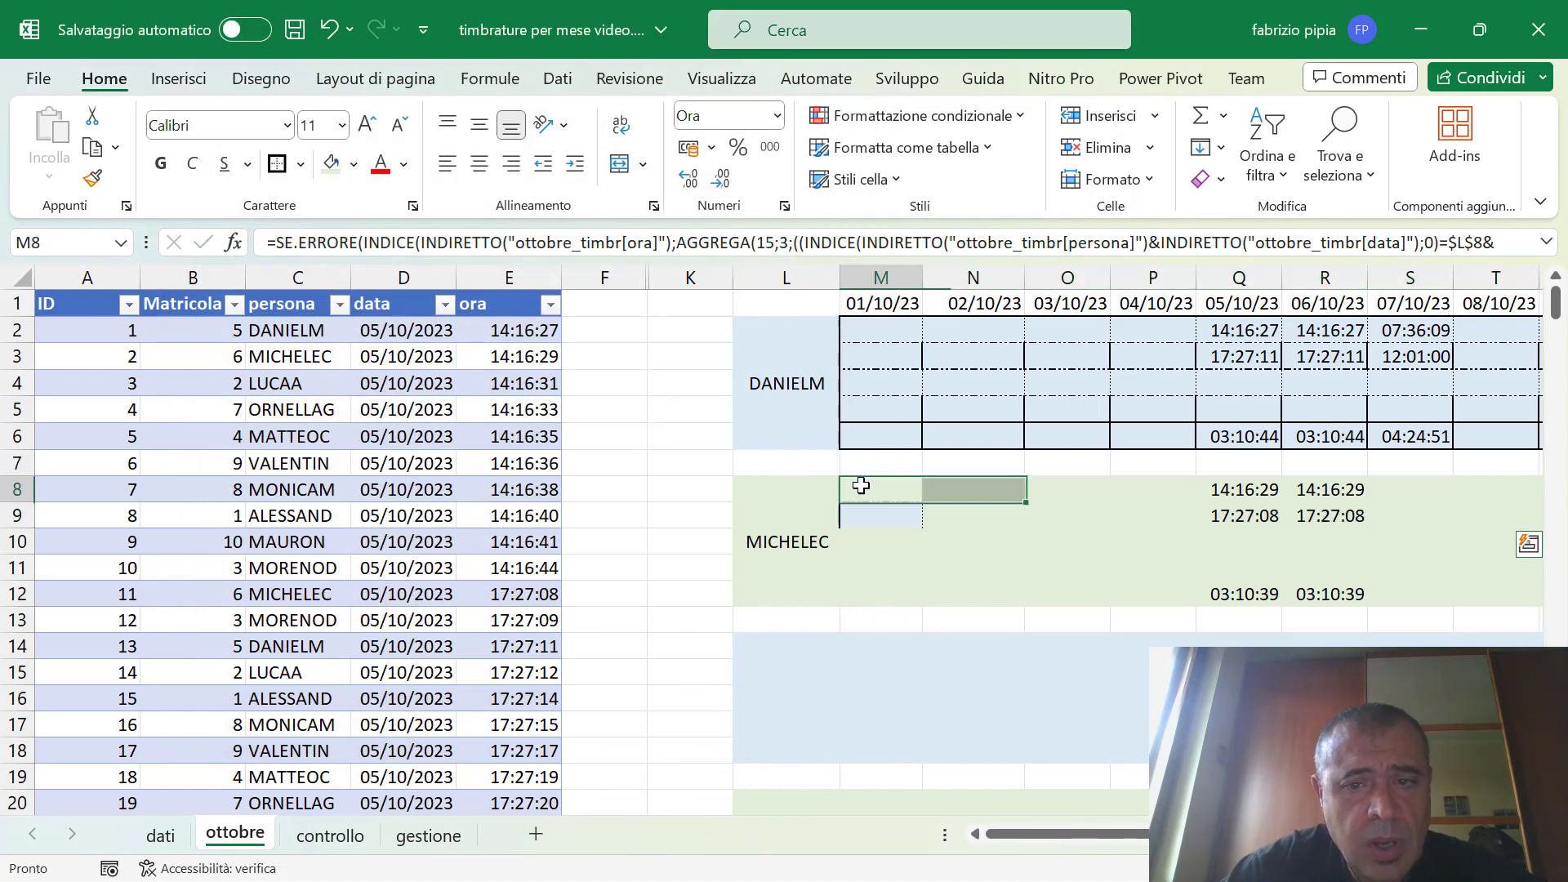
{"action": "type", "text": "2"}
{"action": "key", "text": "Return"}
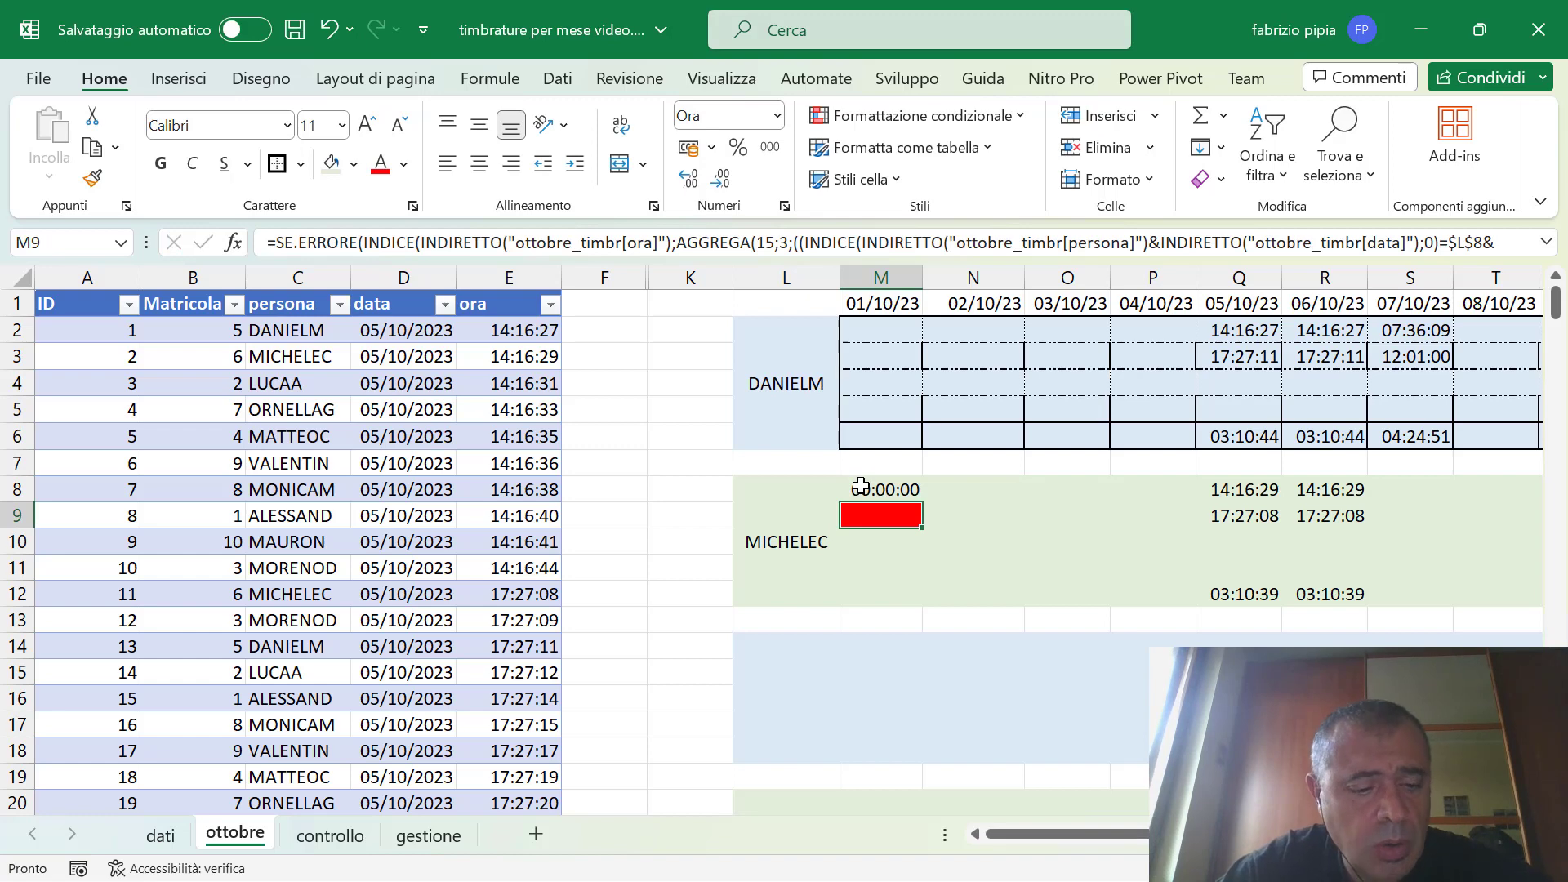
{"action": "key", "text": "ctrl+z"}
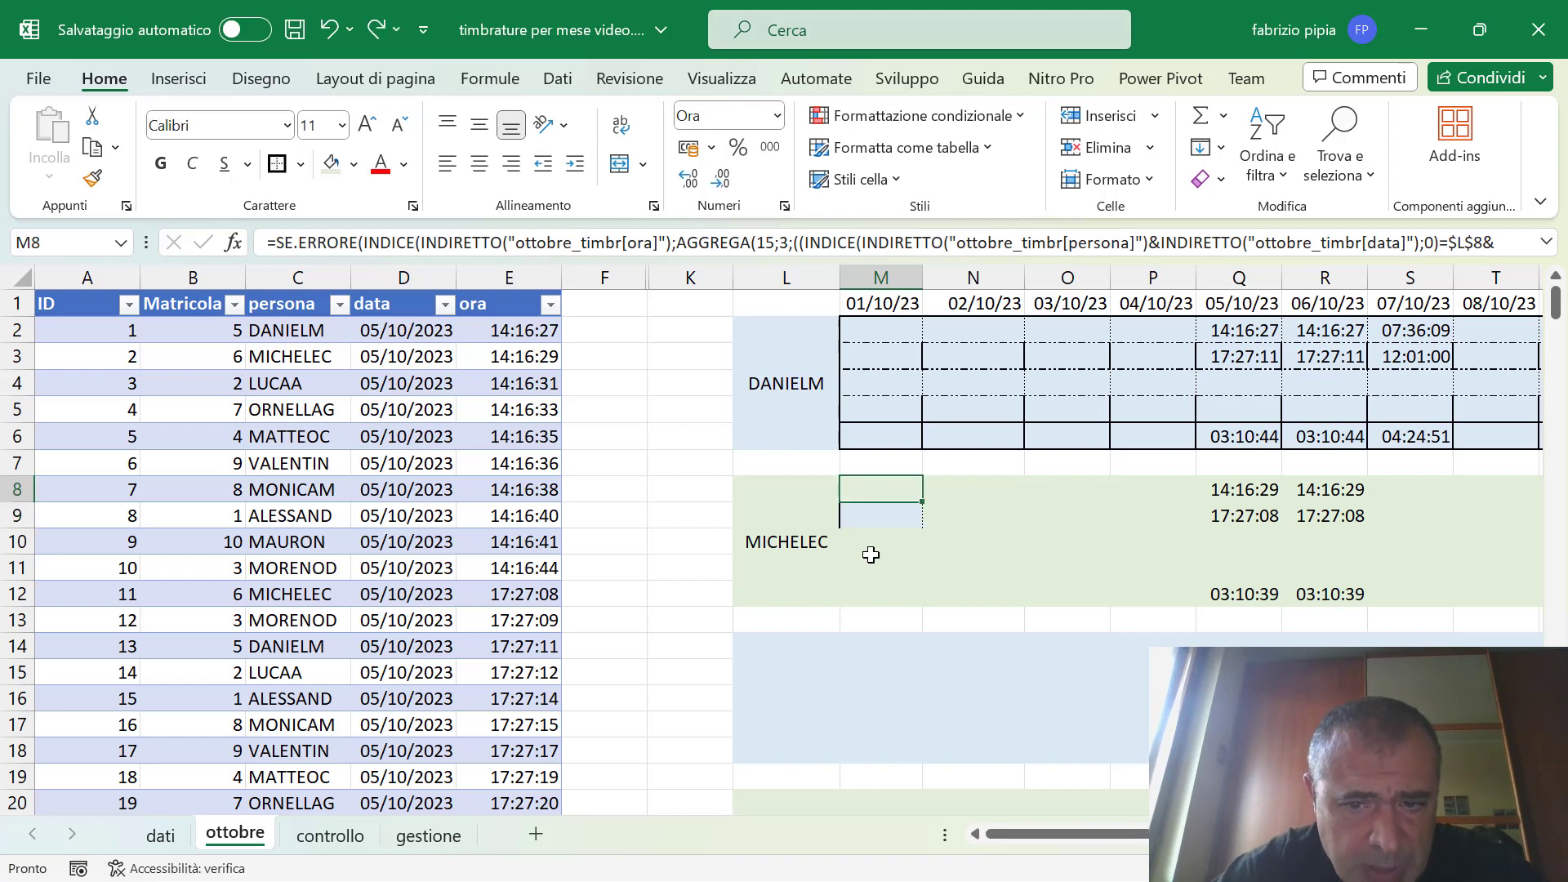
Select M9 through AQ9 and pick up row 9's formatting with Format Painter
{"action": "left_click", "coordinate": [894, 524]}
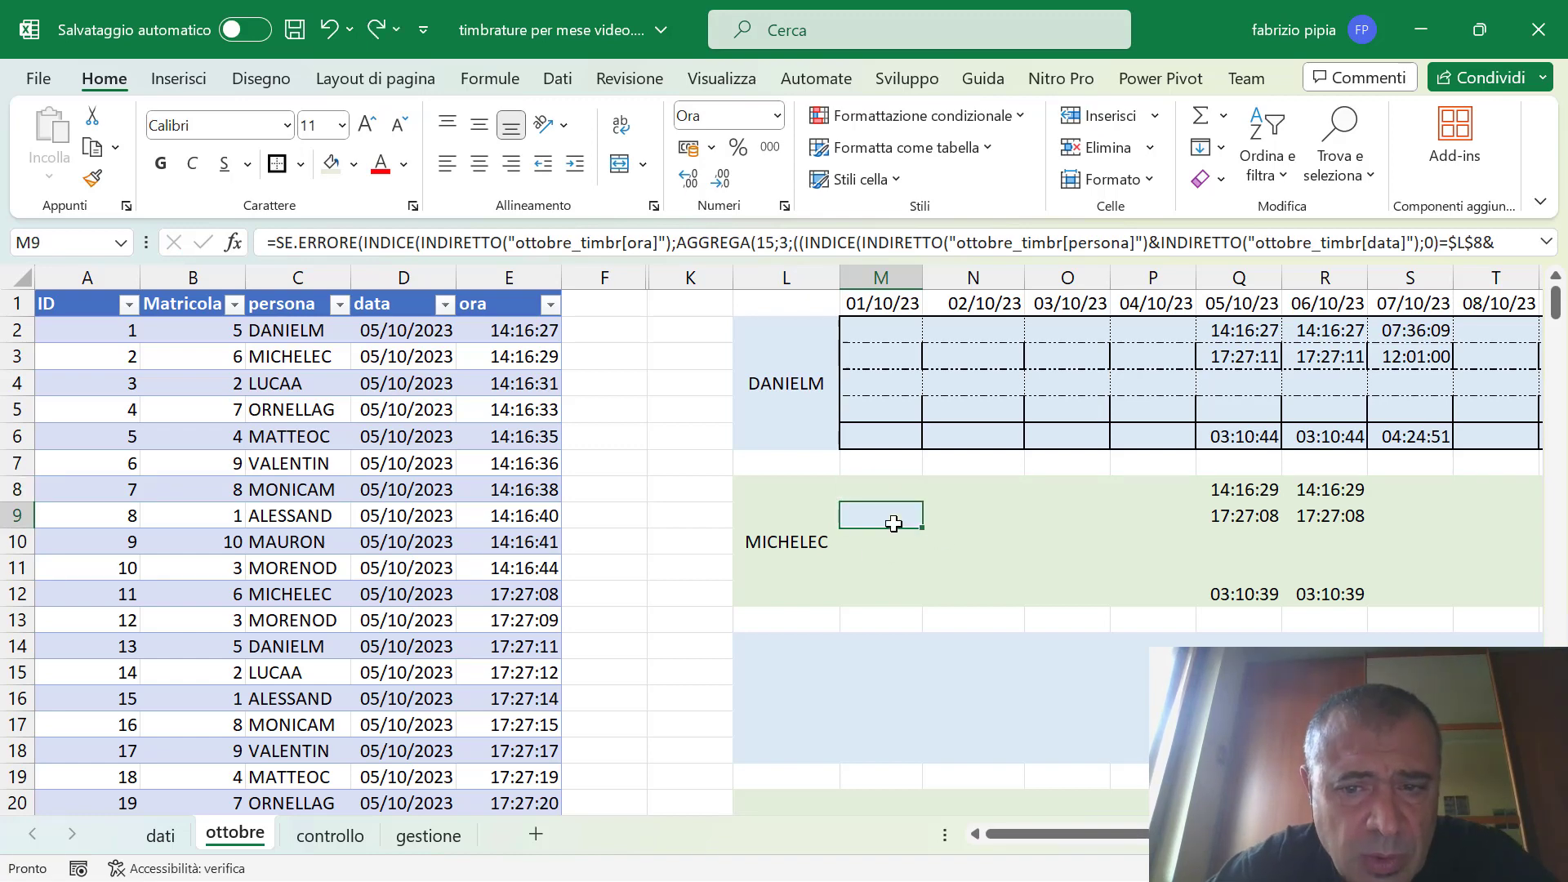
{"action": "left_click", "coordinate": [331, 166]}
{"action": "key", "text": "ctrl+c"}
{"action": "left_click", "coordinate": [887, 547]}
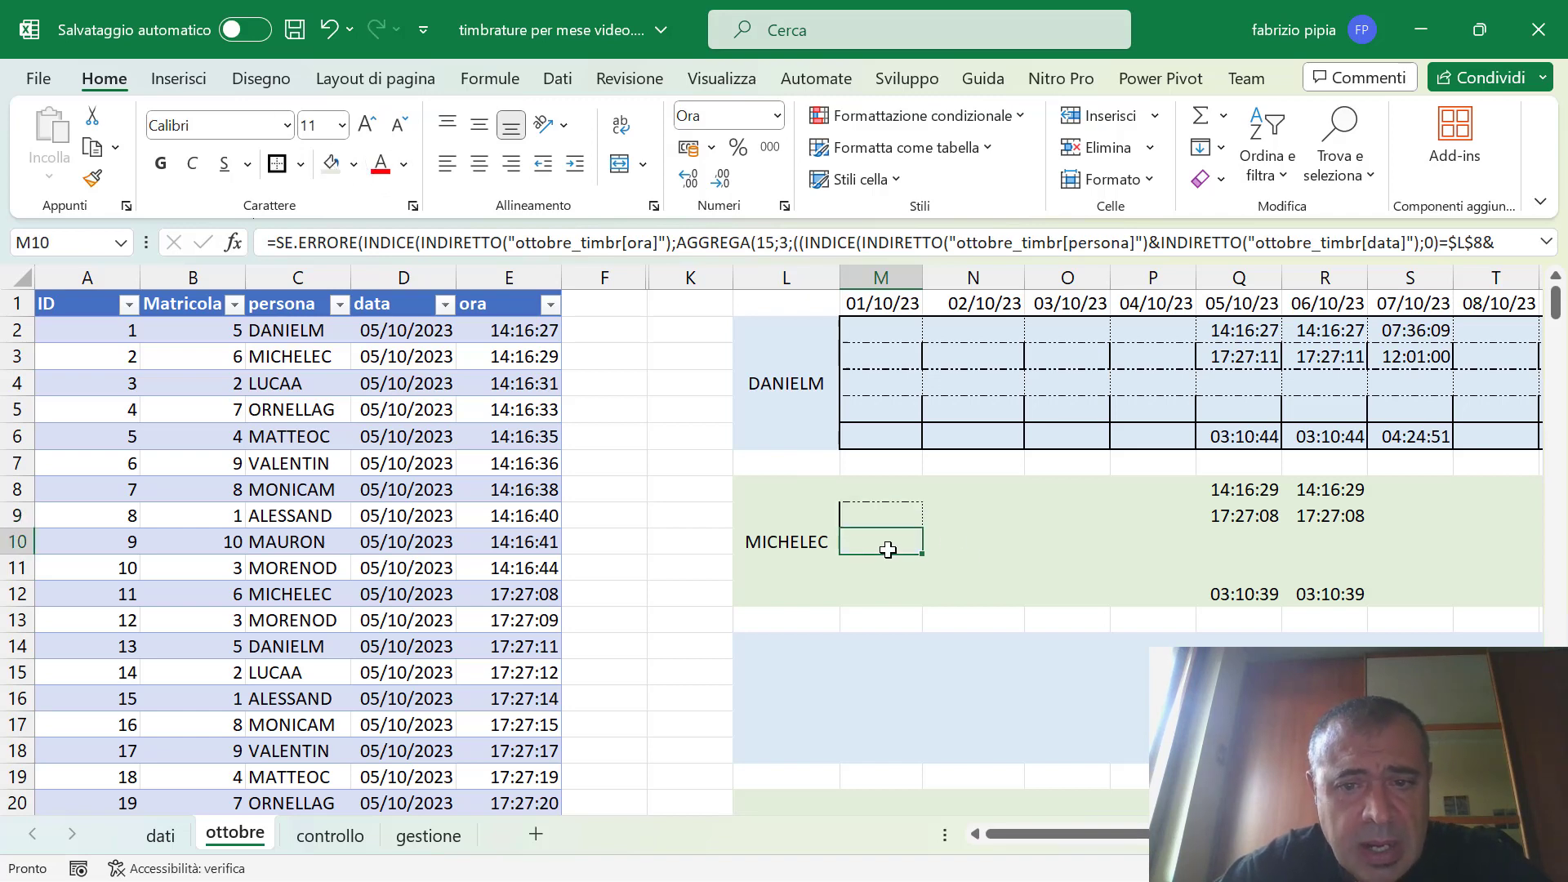
{"action": "left_click", "coordinate": [888, 571]}
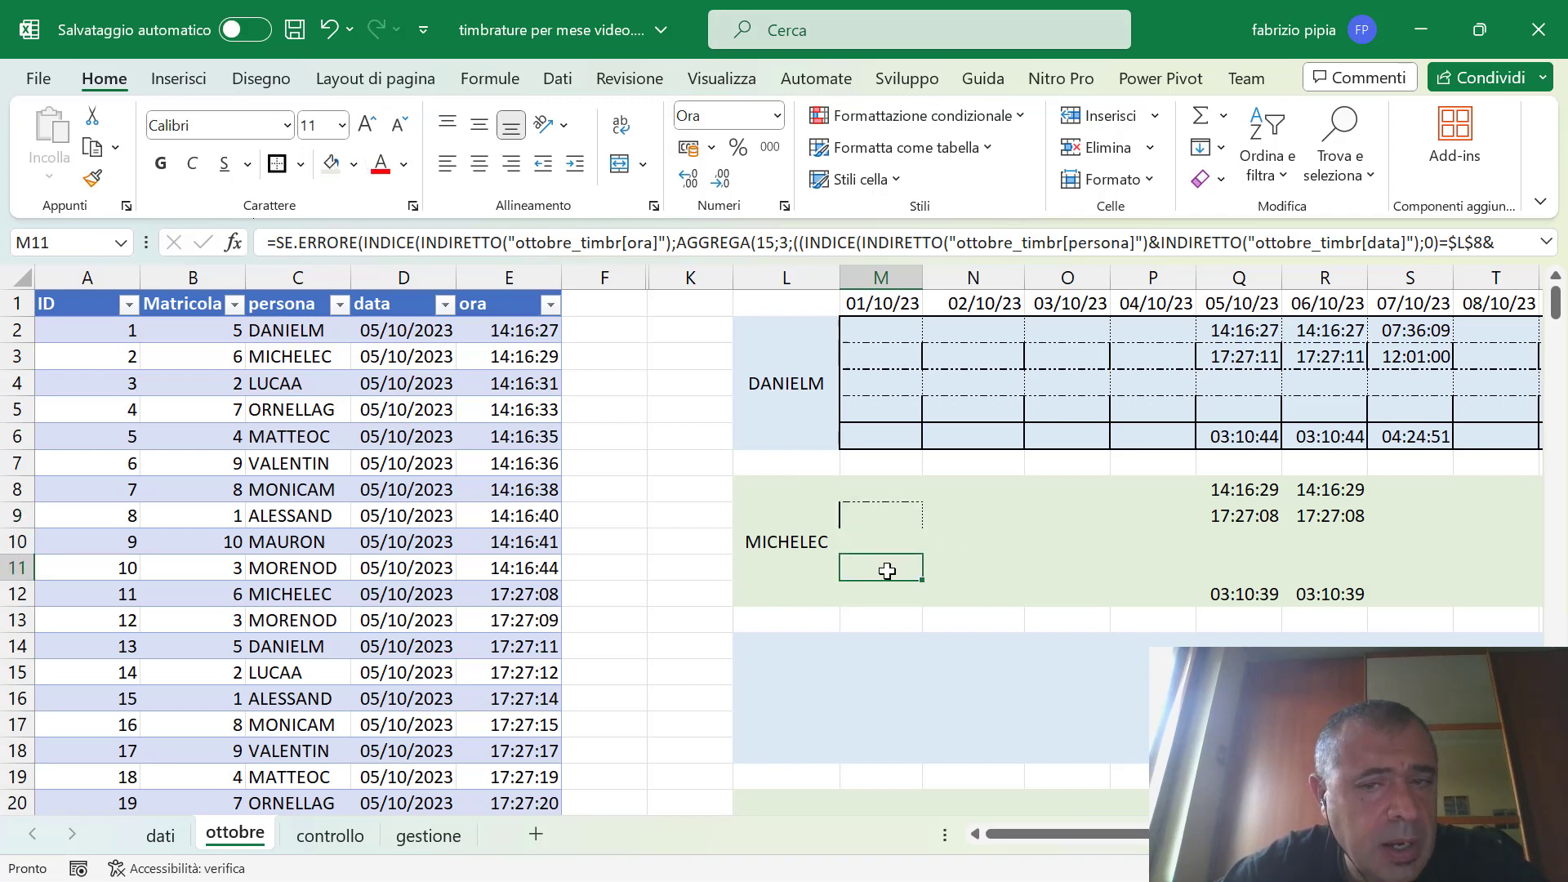
{"action": "left_click", "coordinate": [888, 511]}
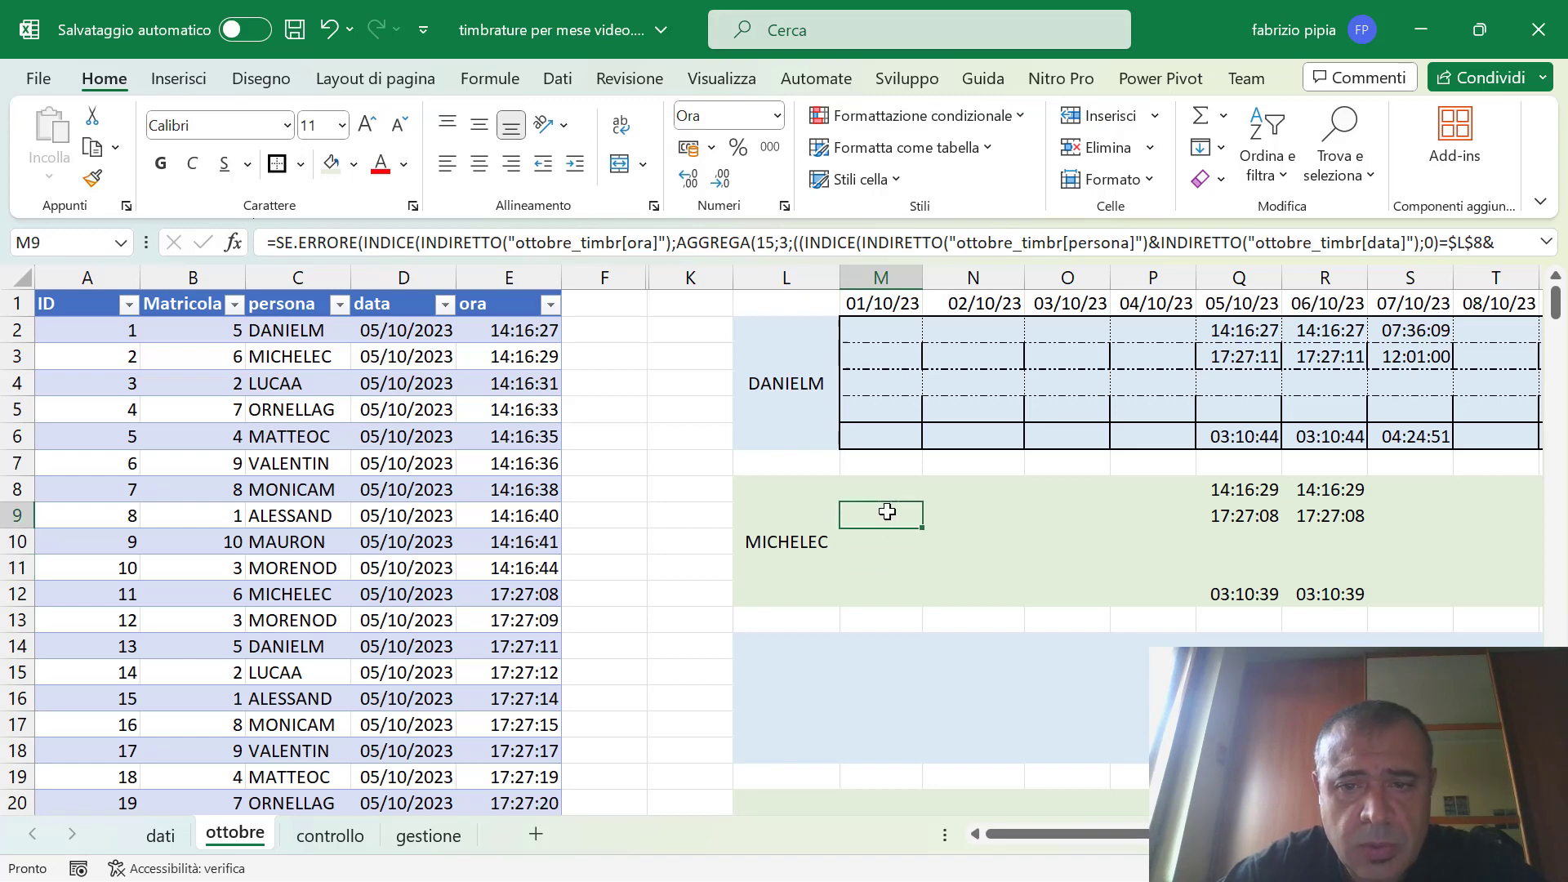
{"action": "left_click_drag", "start_coordinate": [887, 511], "coordinate": [1451, 516]}
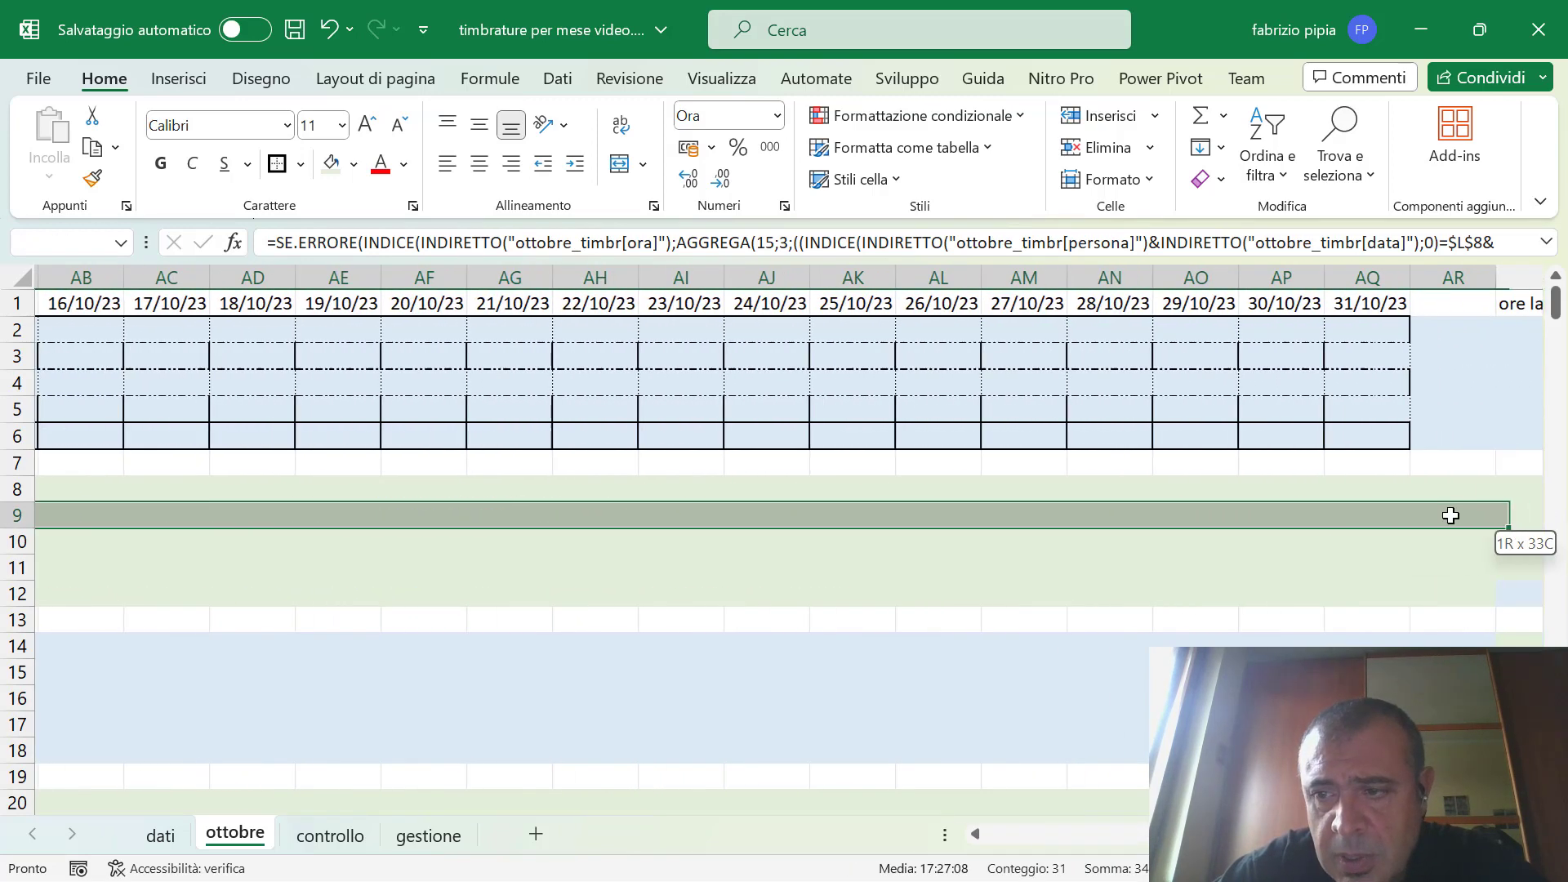
{"action": "left_click_drag", "start_coordinate": [1450, 515], "coordinate": [1387, 515]}
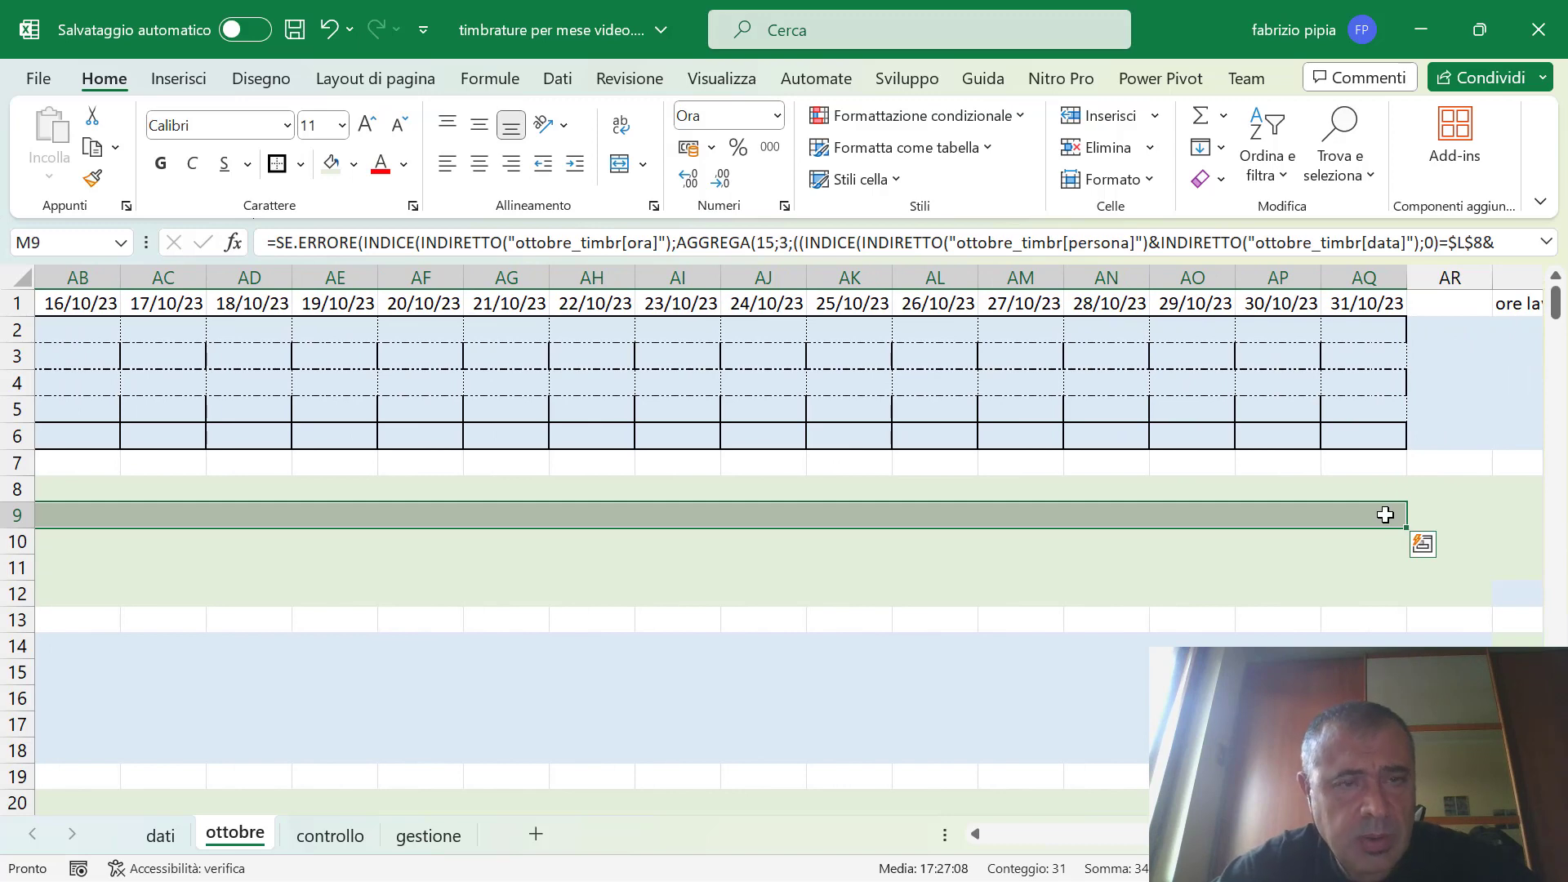
{"action": "left_click", "coordinate": [93, 178]}
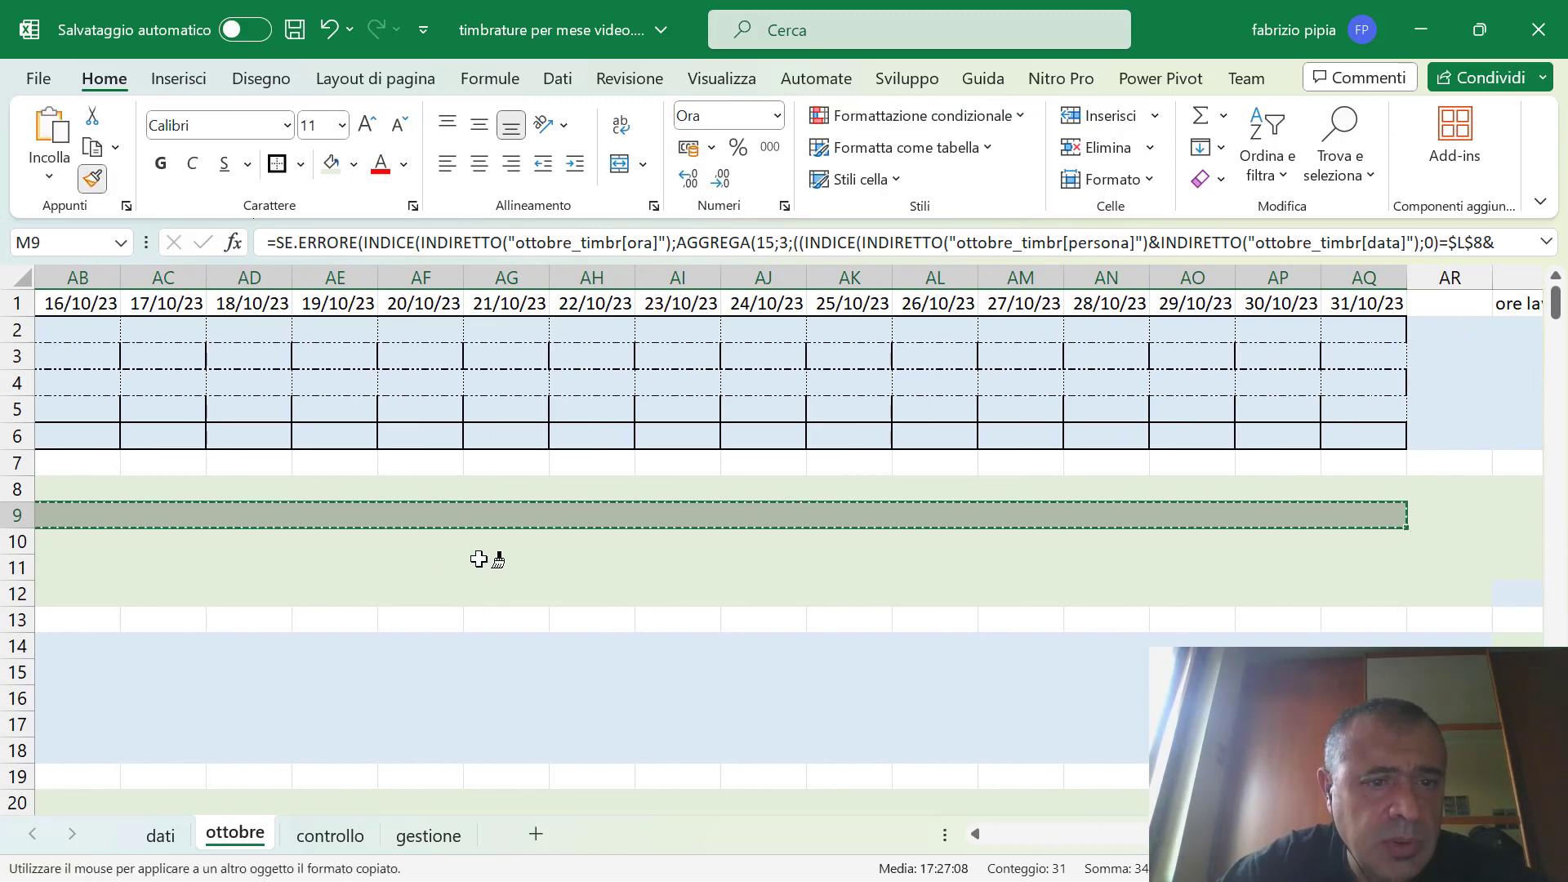
Paint row 9's formatting across M11 through AQ11
{"action": "scroll", "coordinate": [379, 556], "scroll_direction": "left", "scroll_amount": 5}
{"action": "scroll", "coordinate": [378, 556], "scroll_direction": "left", "scroll_amount": 5}
{"action": "scroll", "coordinate": [382, 557], "scroll_direction": "right", "scroll_amount": 1}
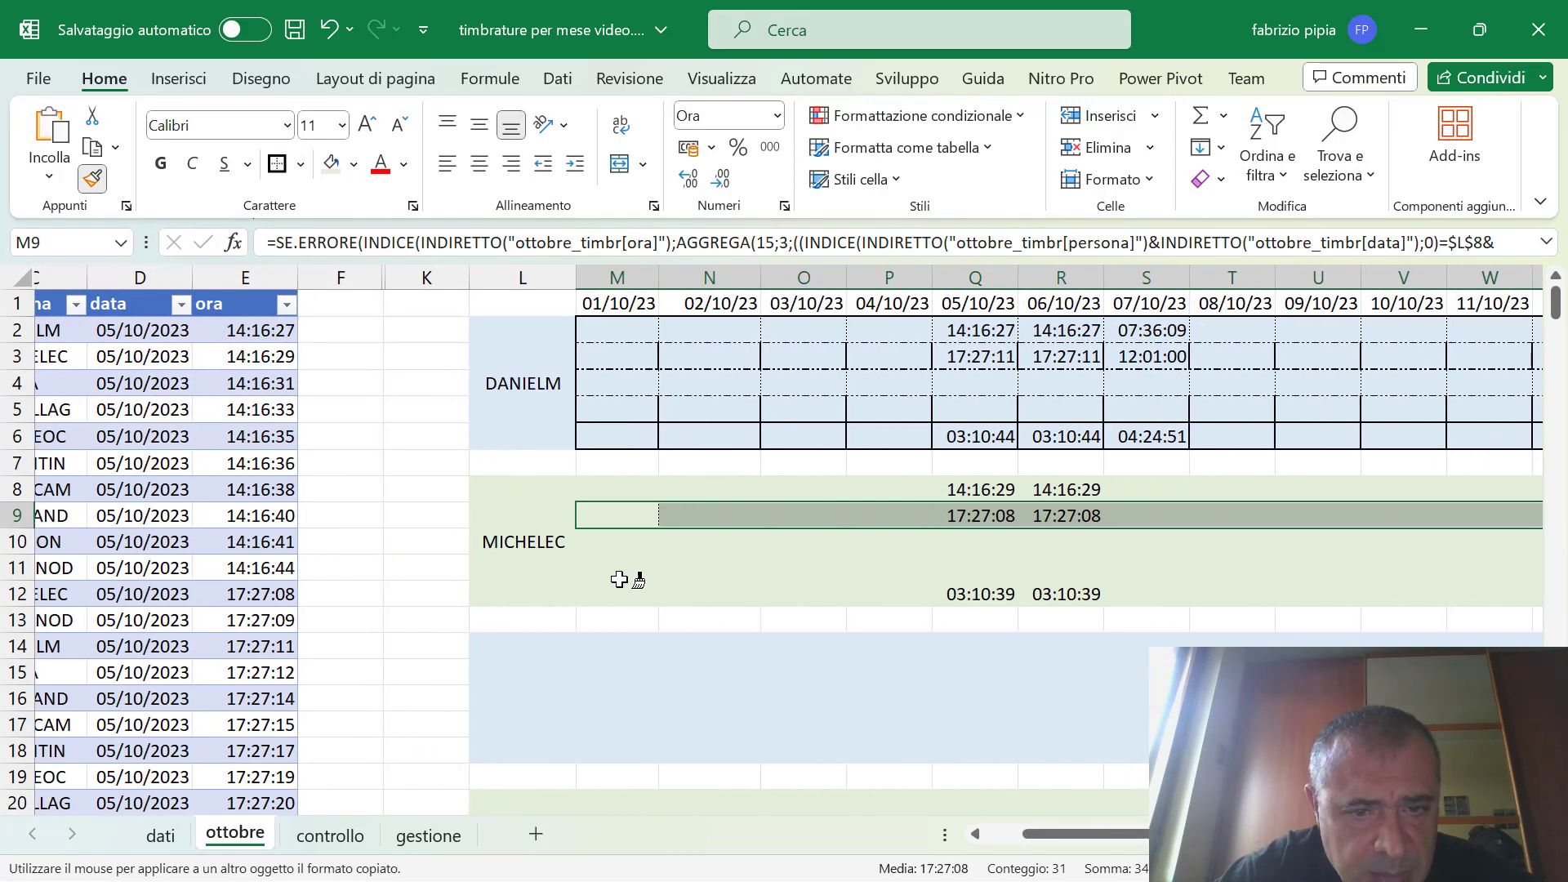
{"action": "left_click_drag", "start_coordinate": [597, 570], "coordinate": [1564, 557]}
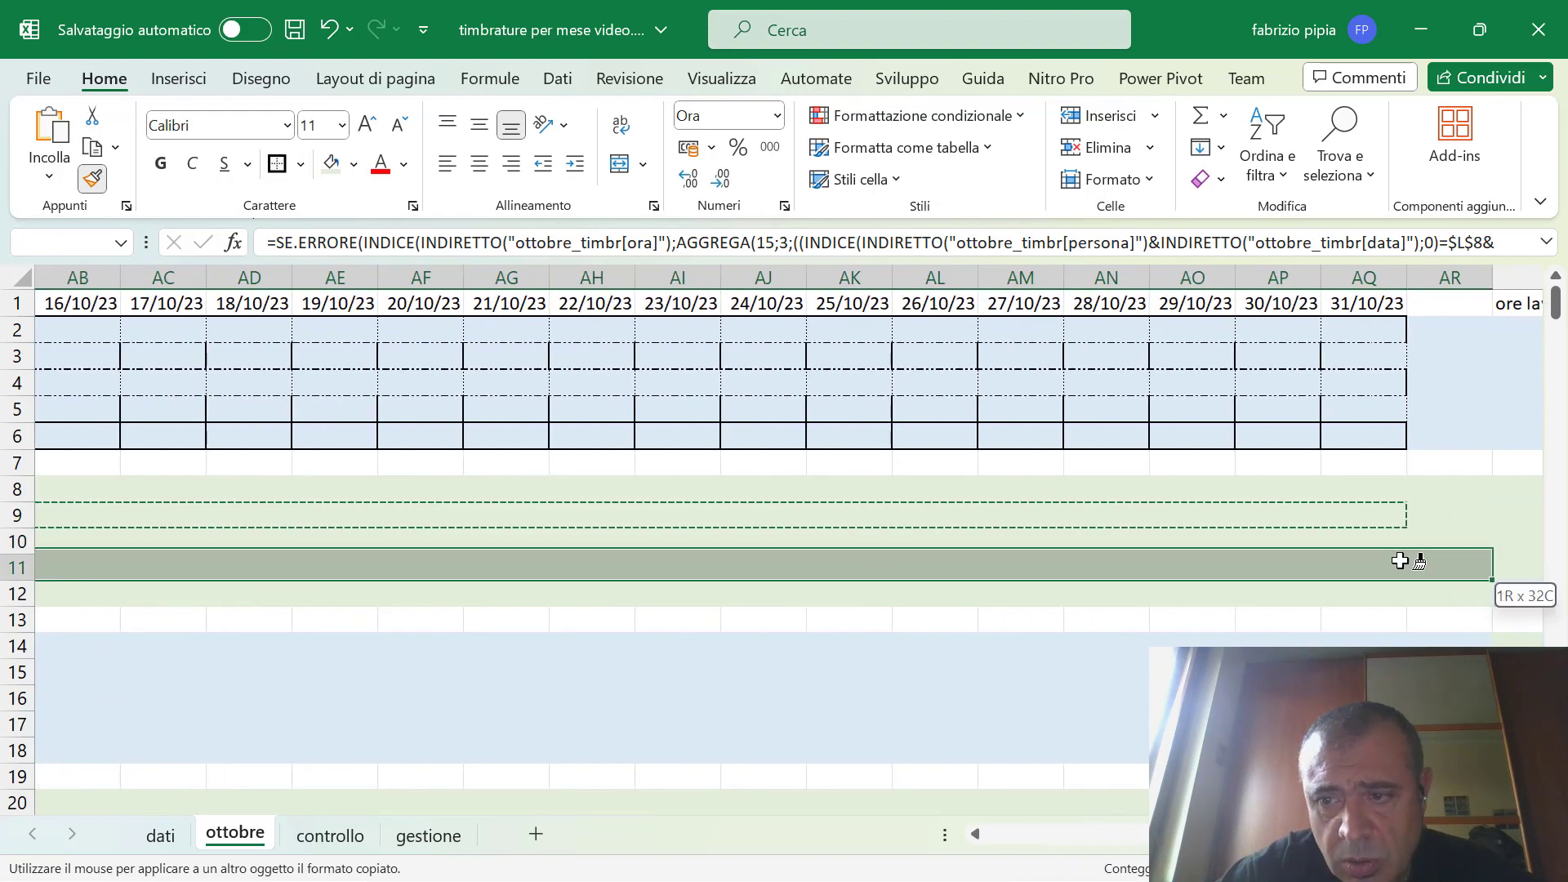
{"action": "left_click_drag", "start_coordinate": [1564, 556], "coordinate": [1383, 562]}
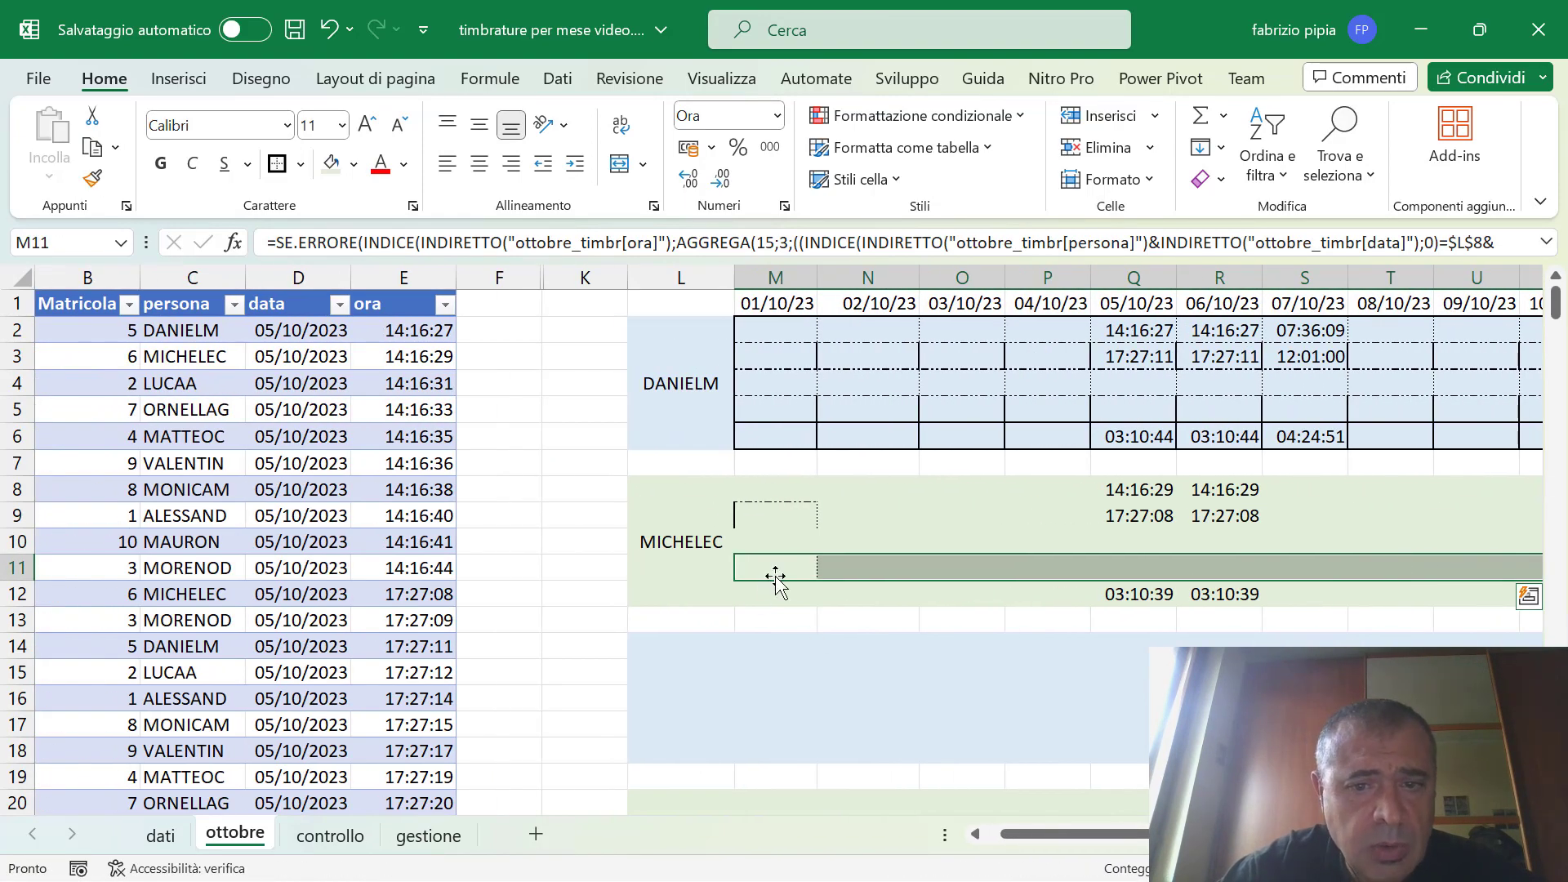
In the conditional formatting rules manager, delete the second rule
{"action": "left_click", "coordinate": [891, 115]}
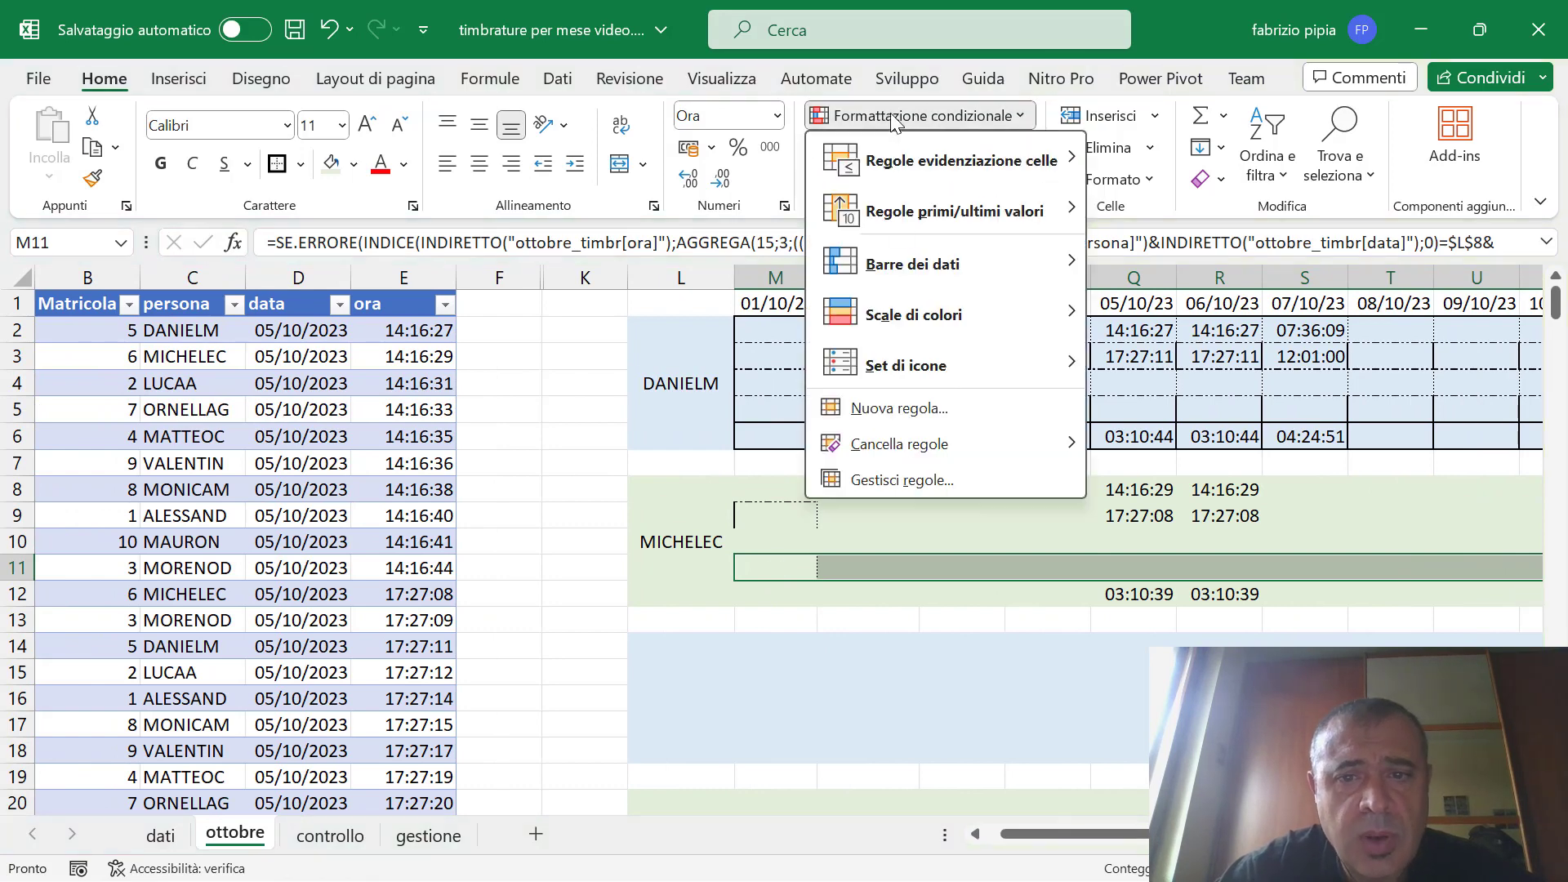
{"action": "left_click", "coordinate": [877, 482]}
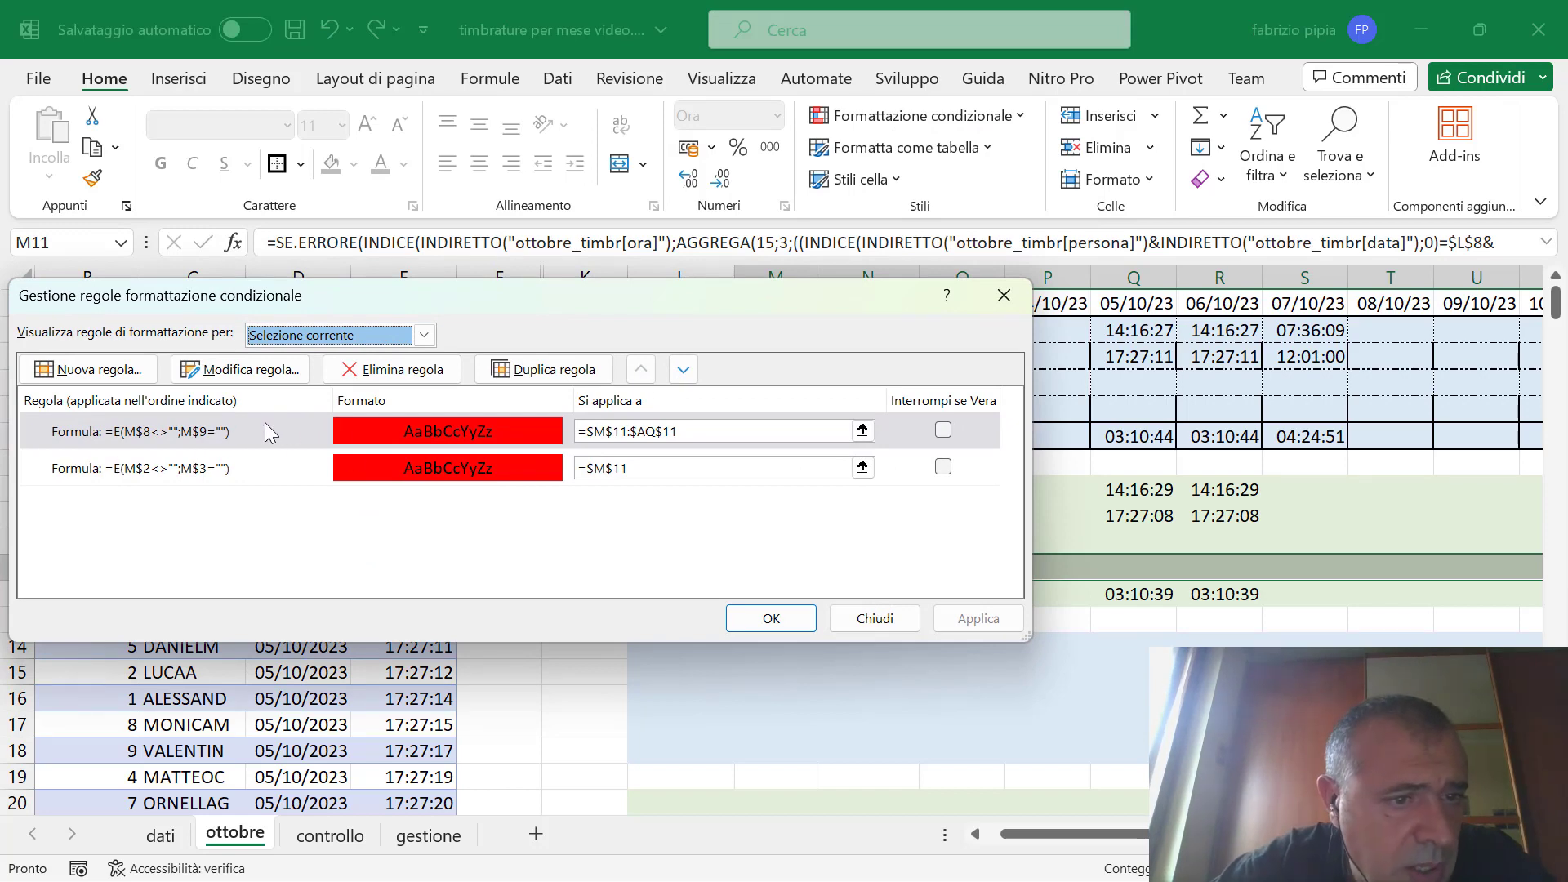
{"action": "left_click", "coordinate": [258, 471]}
{"action": "left_click", "coordinate": [392, 369]}
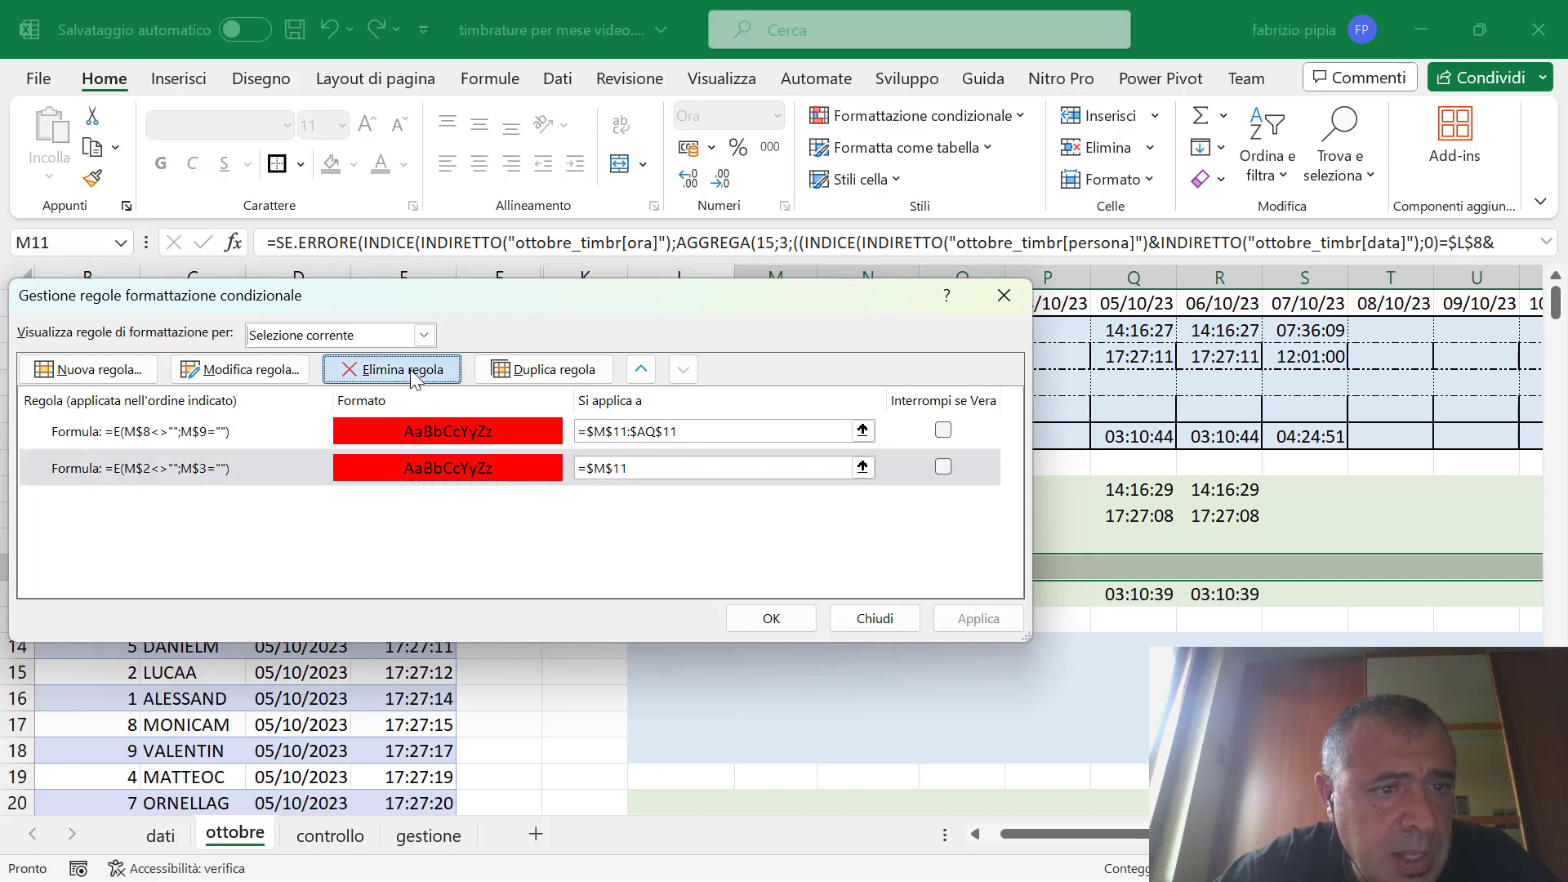
Edit the remaining rule to =E(M$10<>"";M$11="") and apply it
{"action": "double_click", "coordinate": [214, 429]}
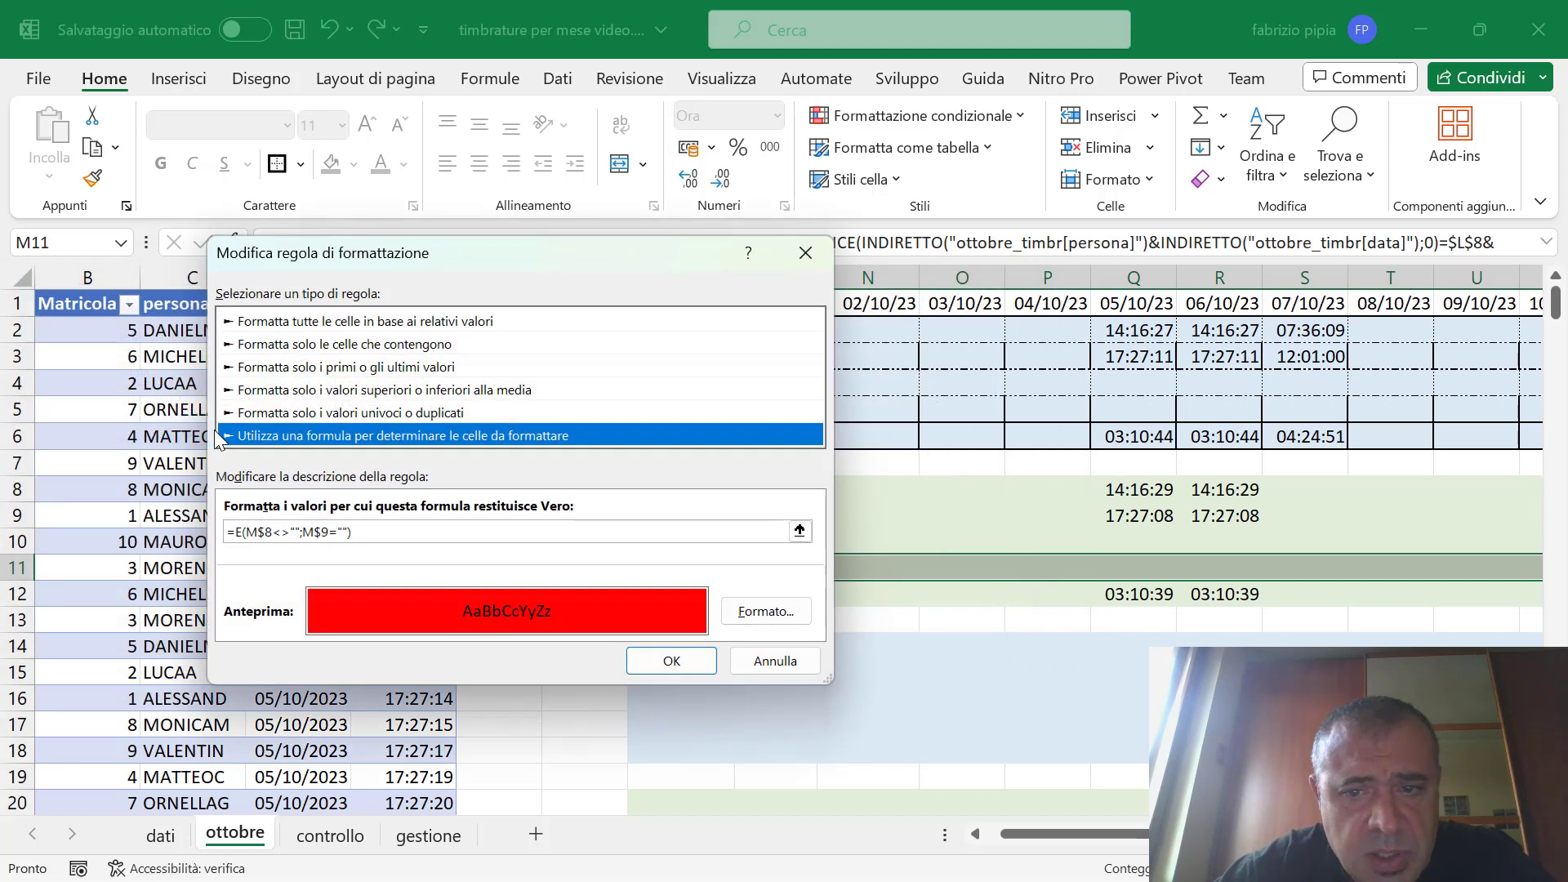
{"action": "mouse_move", "coordinate": [606, 247]}
{"action": "left_mouse_down"}
{"action": "mouse_move", "coordinate": [598, 95]}
{"action": "mouse_move", "coordinate": [558, 93]}
{"action": "left_mouse_up"}
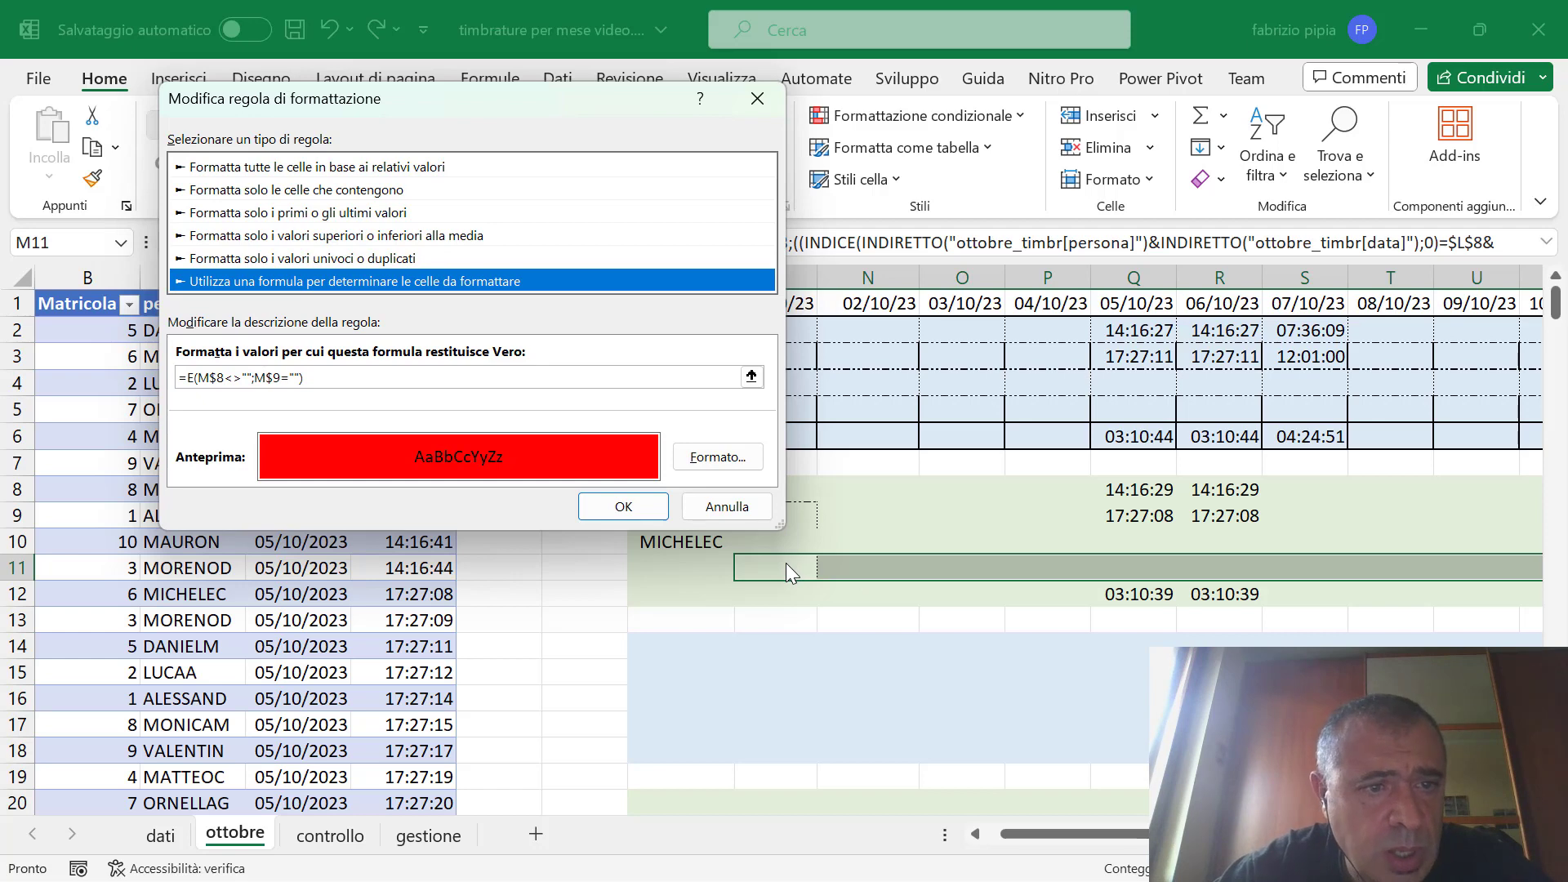
{"action": "left_click", "coordinate": [237, 379]}
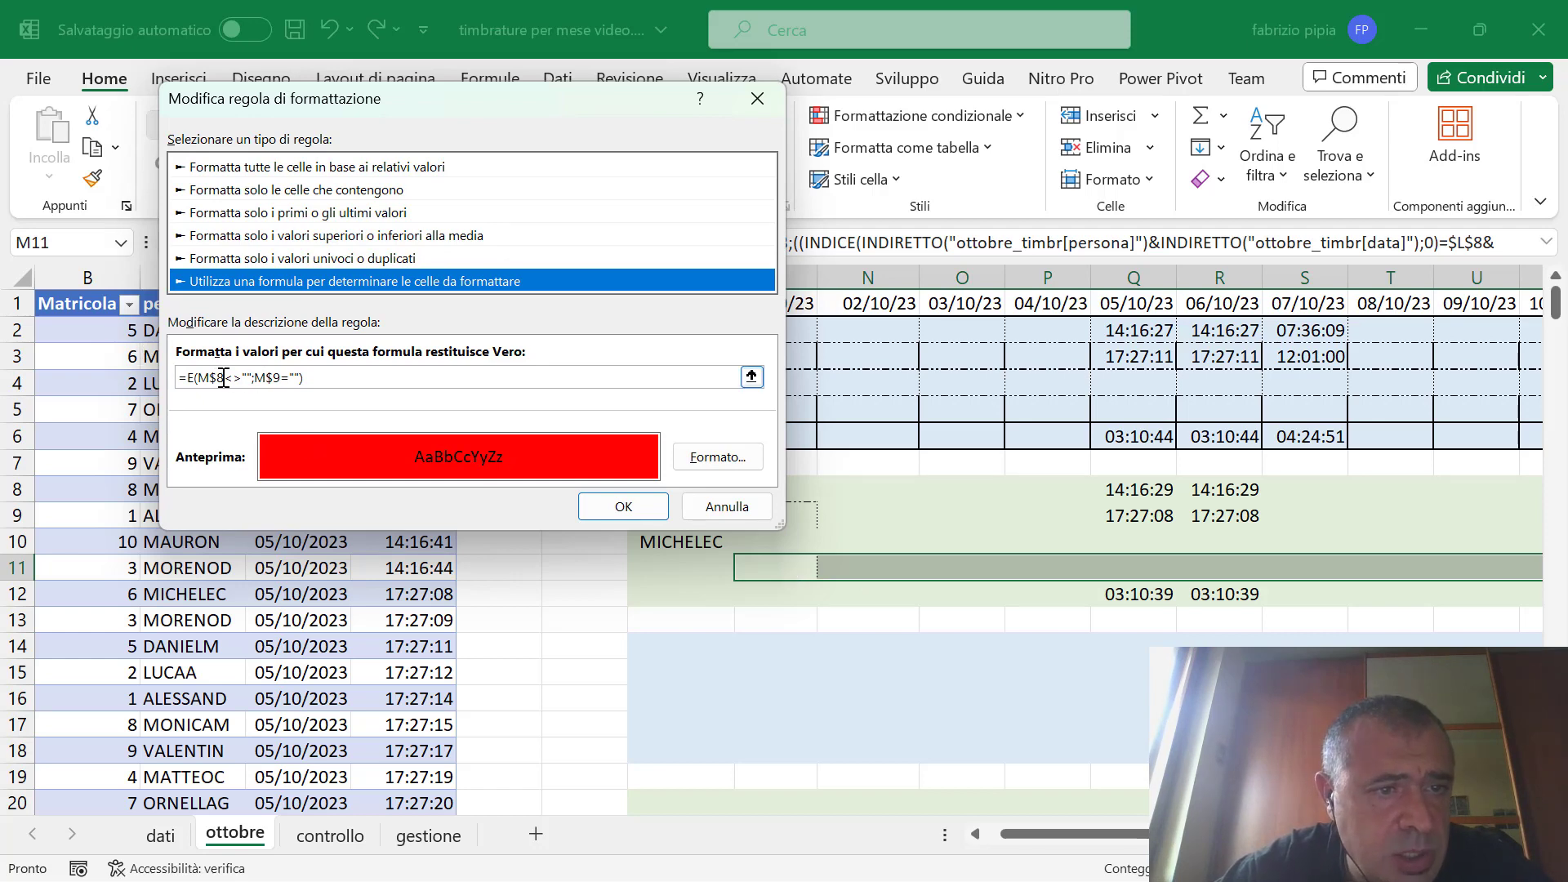
{"action": "left_click", "coordinate": [223, 378]}
{"action": "key", "text": "BackSpace"}
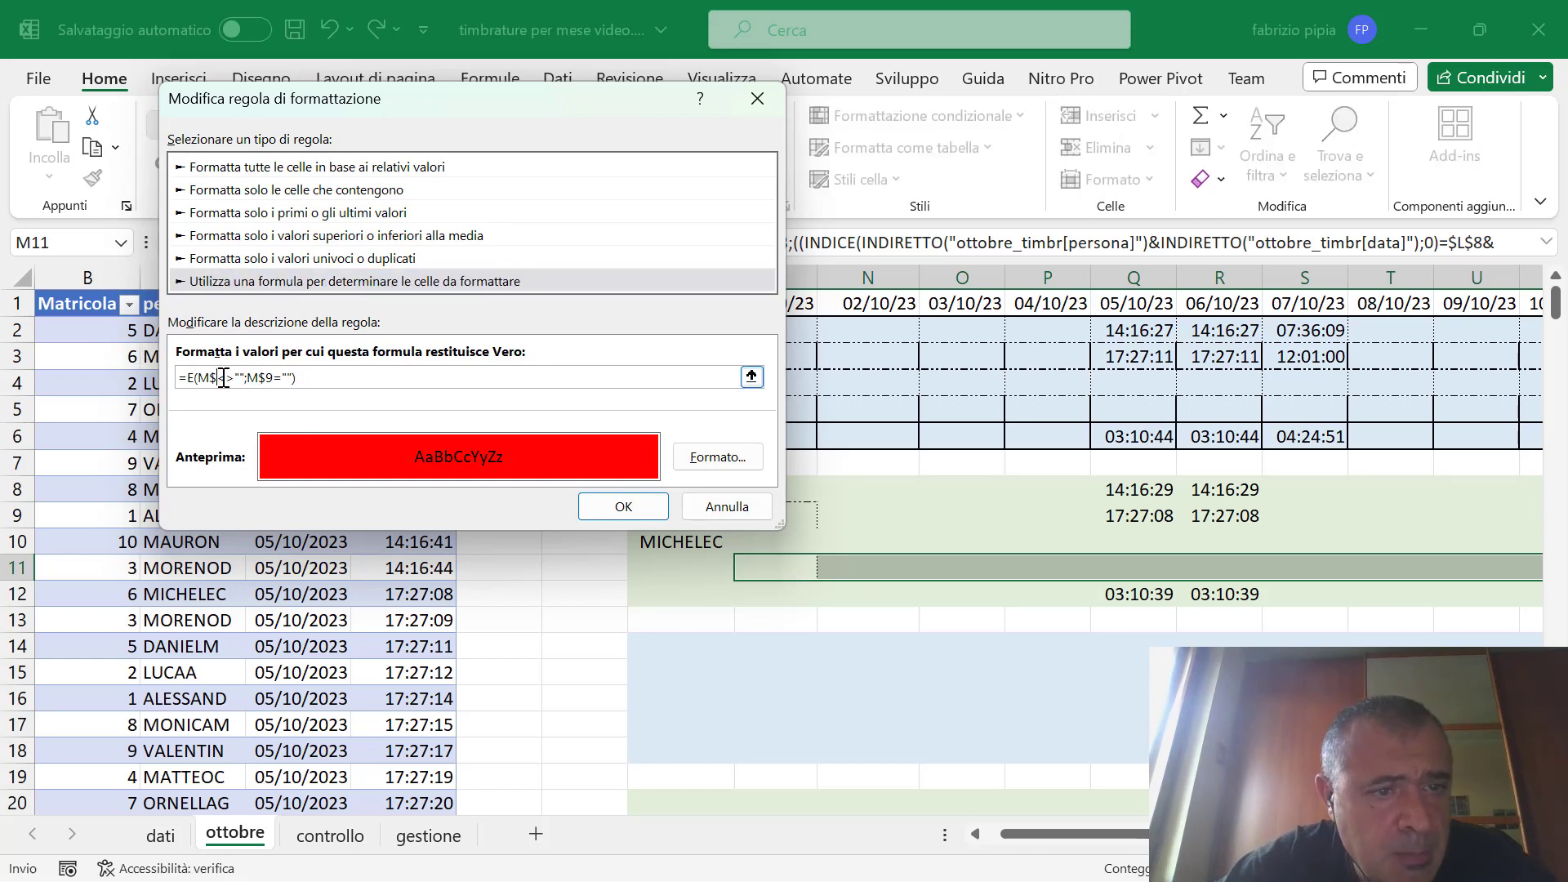
{"action": "type", "text": "10"}
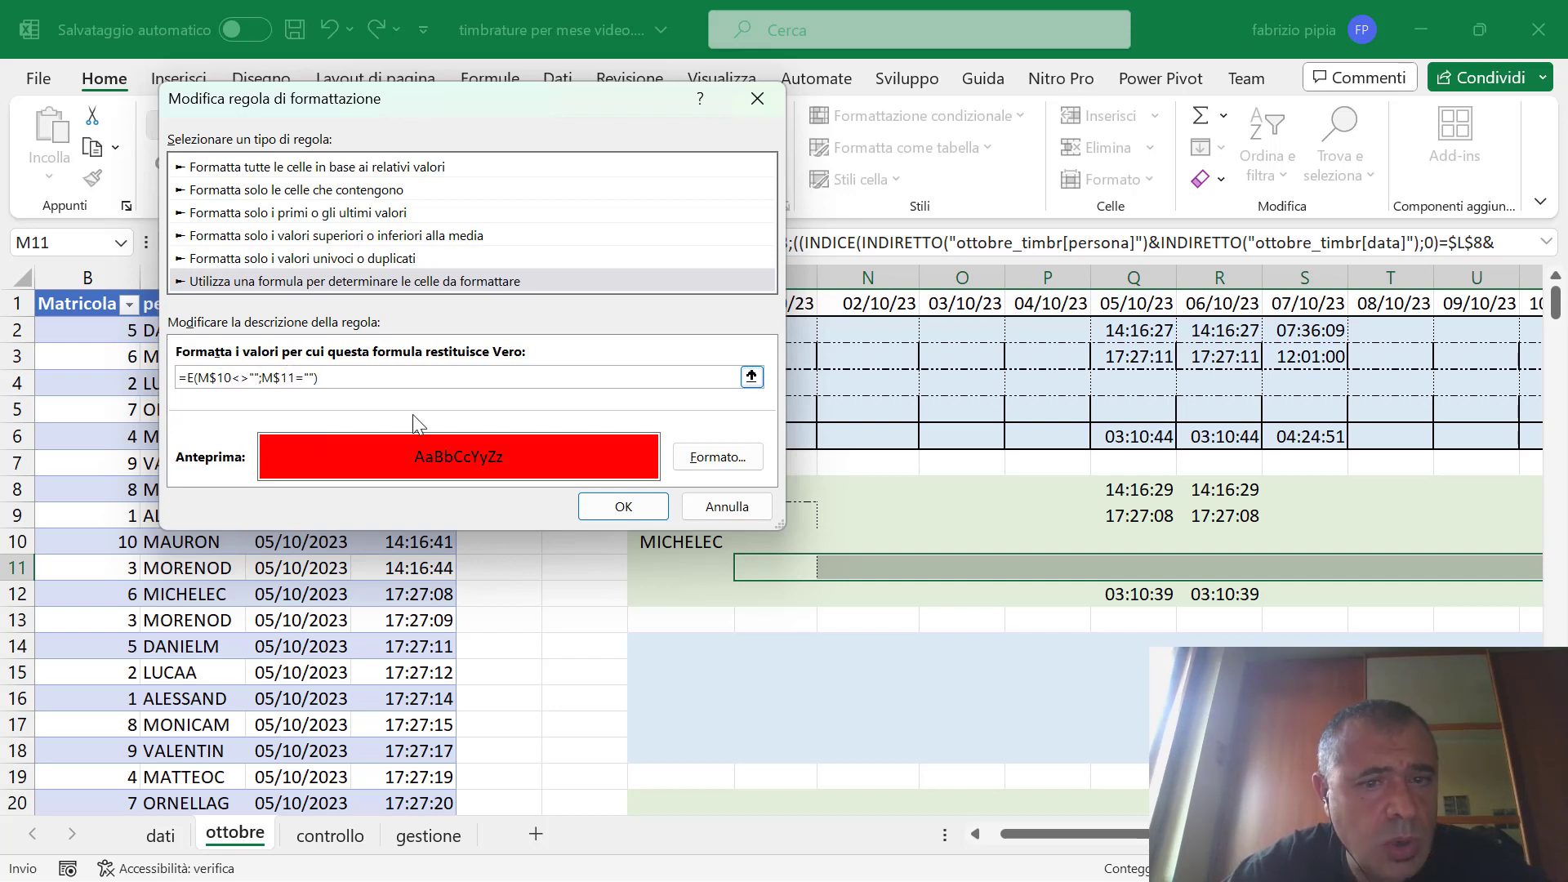
{"action": "left_click", "coordinate": [629, 515]}
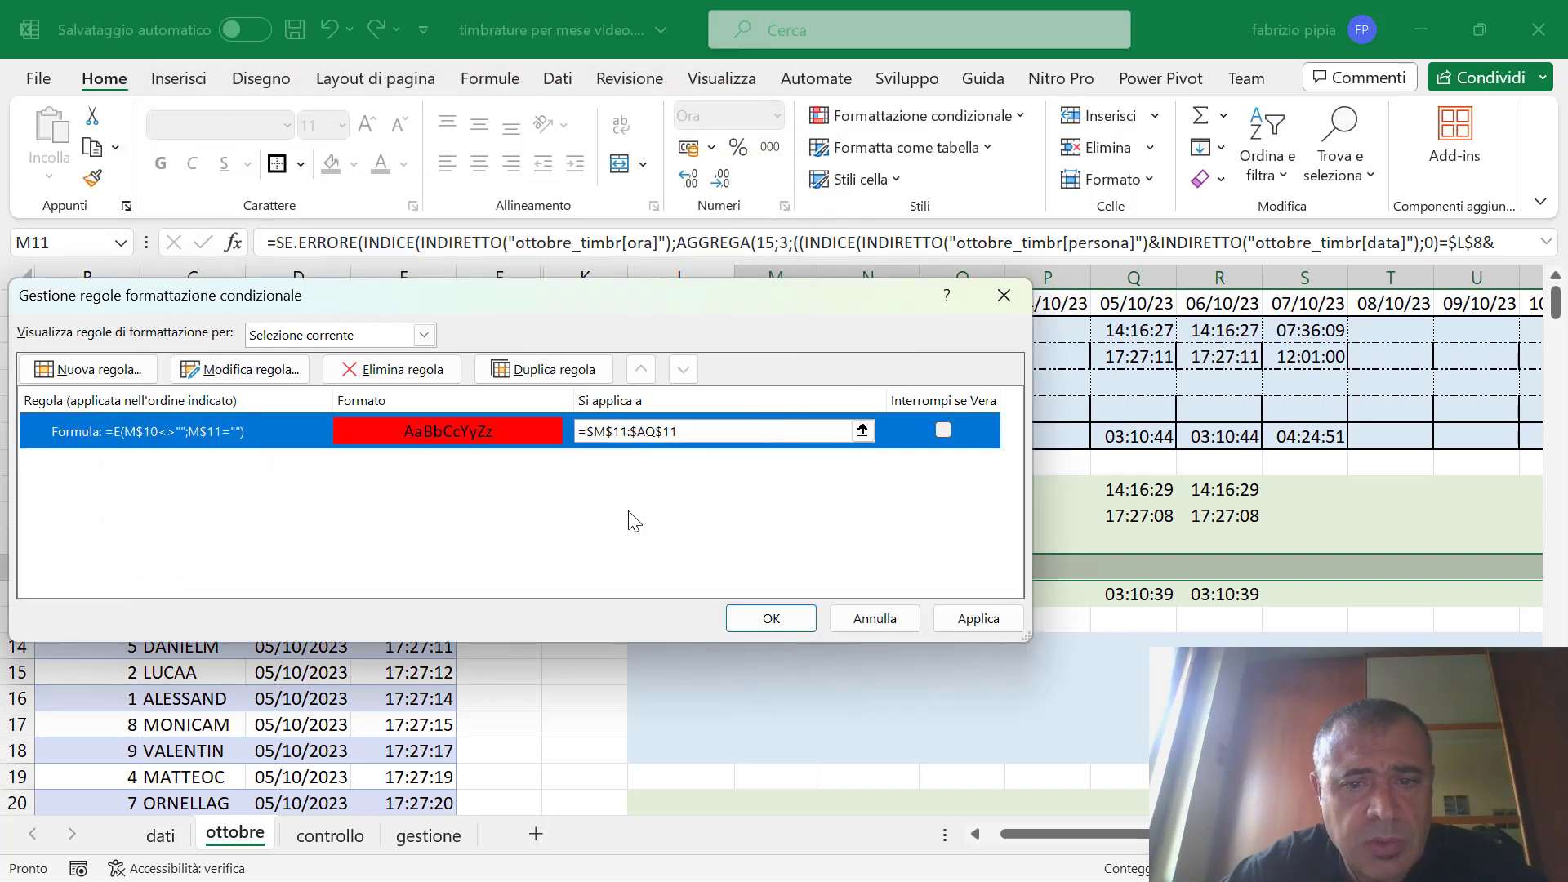
{"action": "left_click", "coordinate": [972, 621]}
{"action": "left_click", "coordinate": [784, 621]}
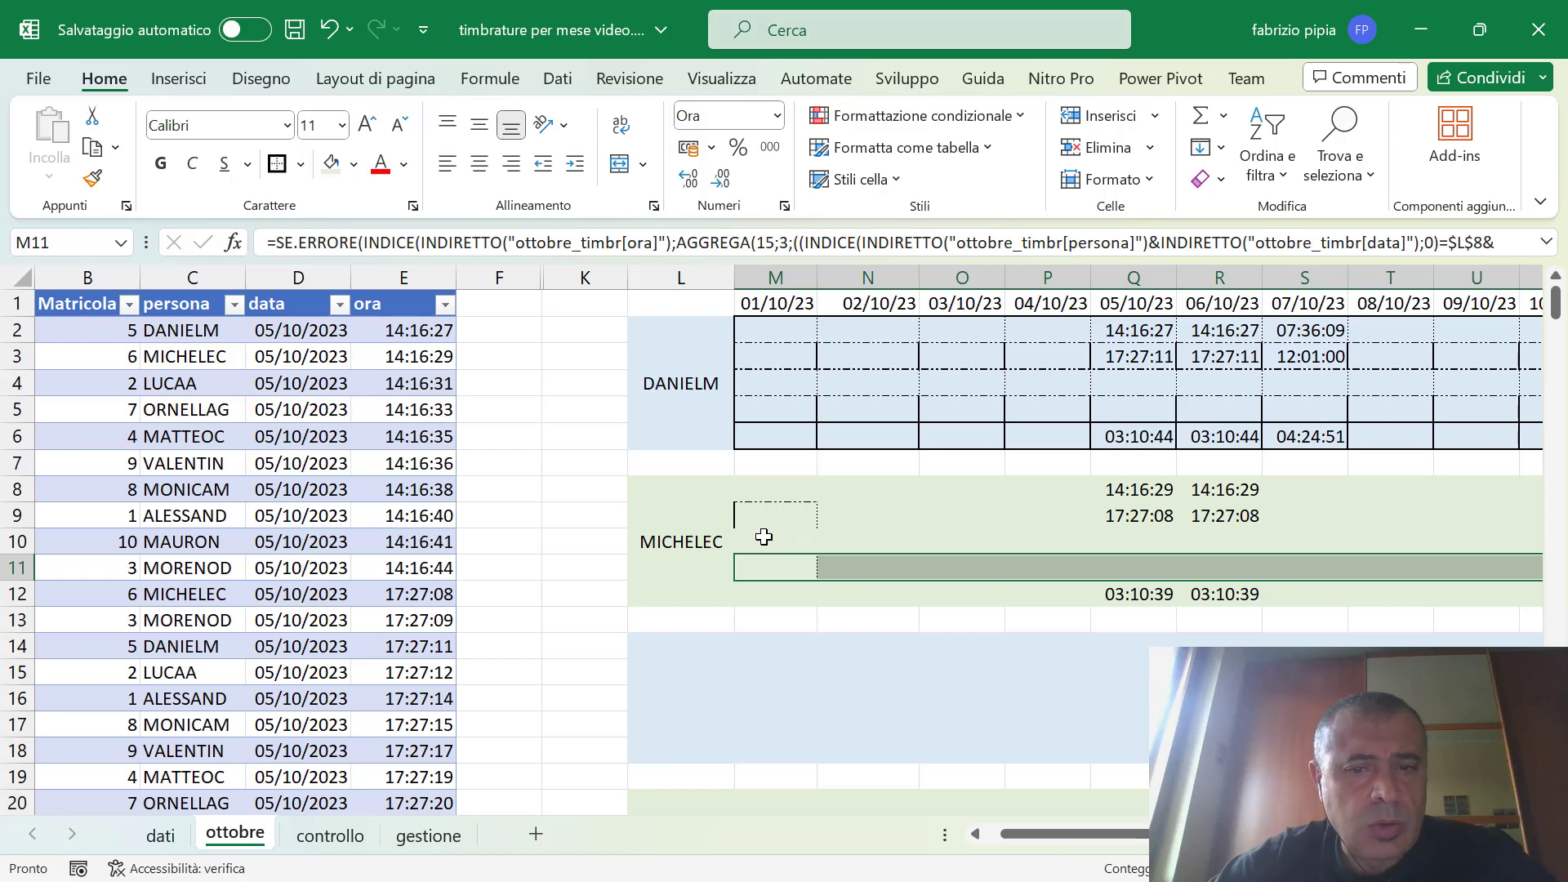
Enter test values 3, 3 and 2 in M8, M9 and M10 to check M11 turns red
{"action": "left_click", "coordinate": [775, 495]}
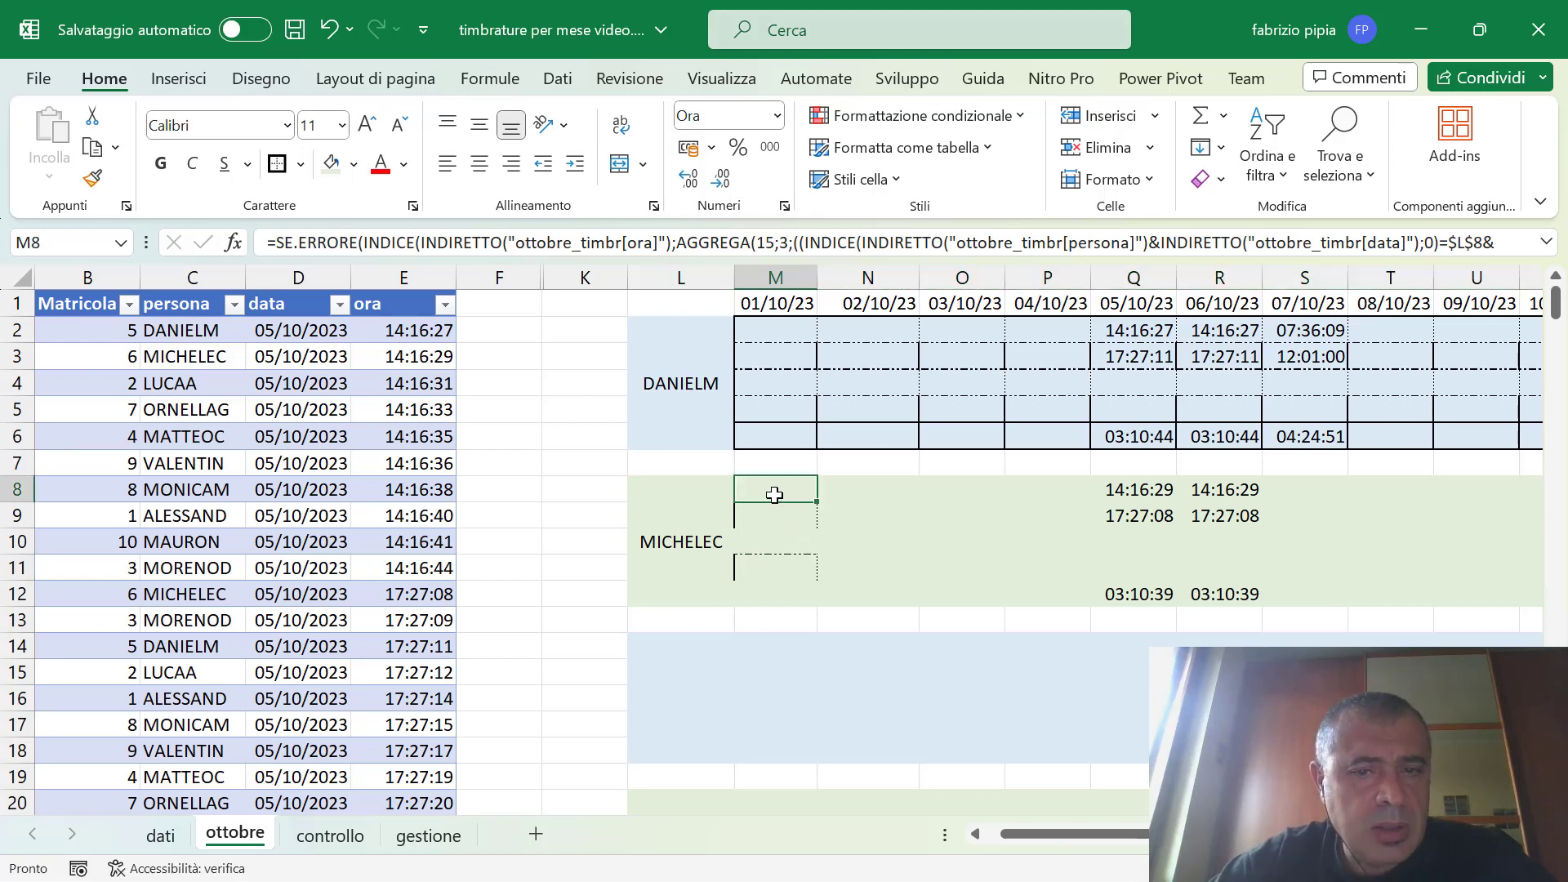
{"action": "type", "text": "3"}
{"action": "key", "text": "Return"}
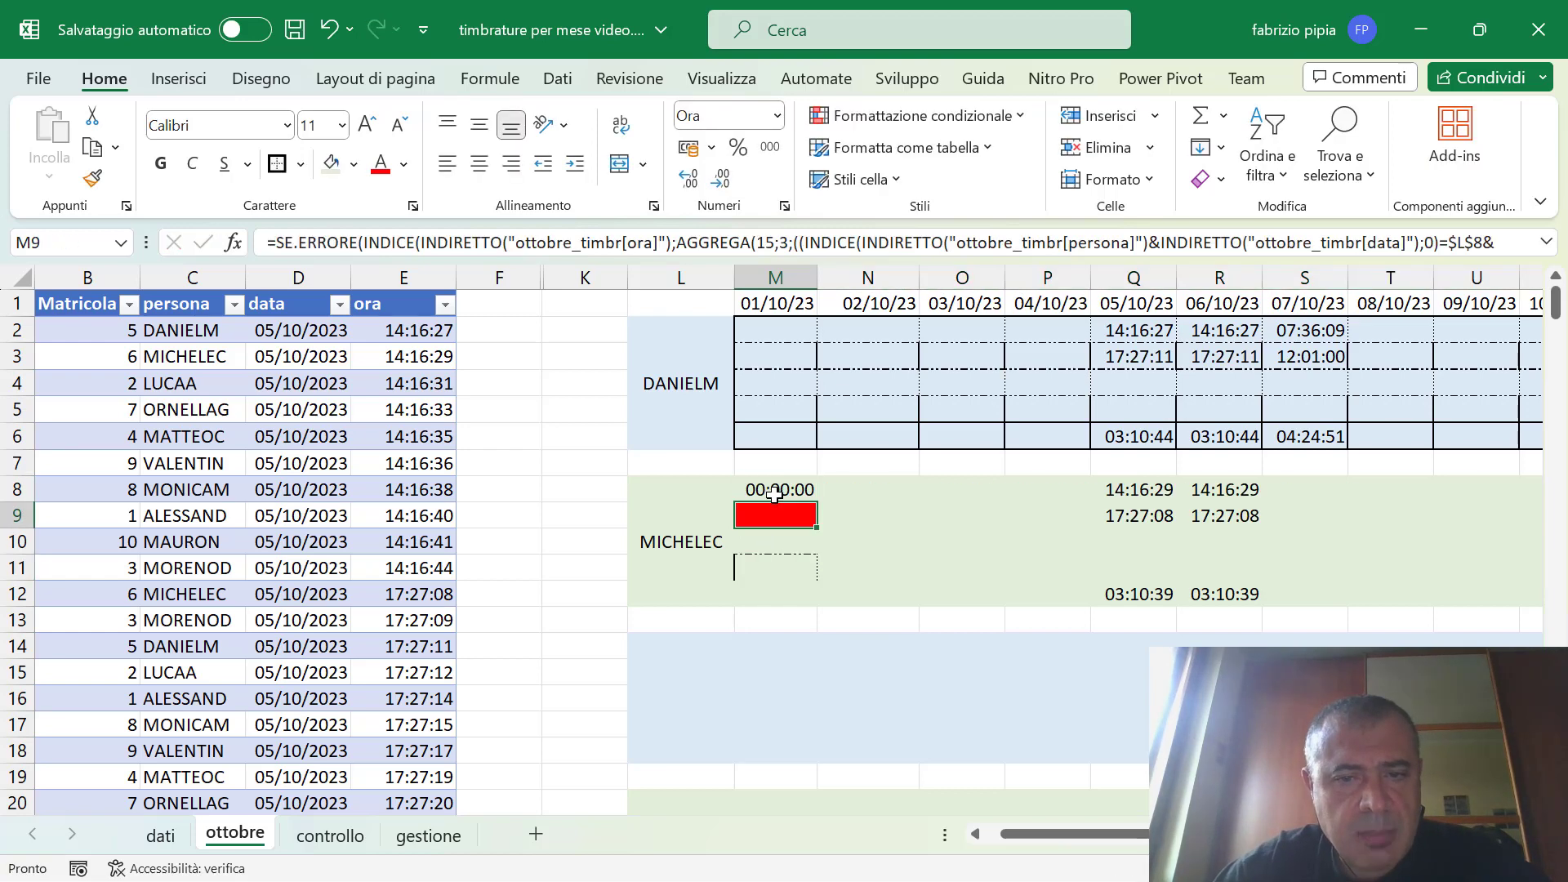
{"action": "type", "text": "3"}
{"action": "key", "text": "Return"}
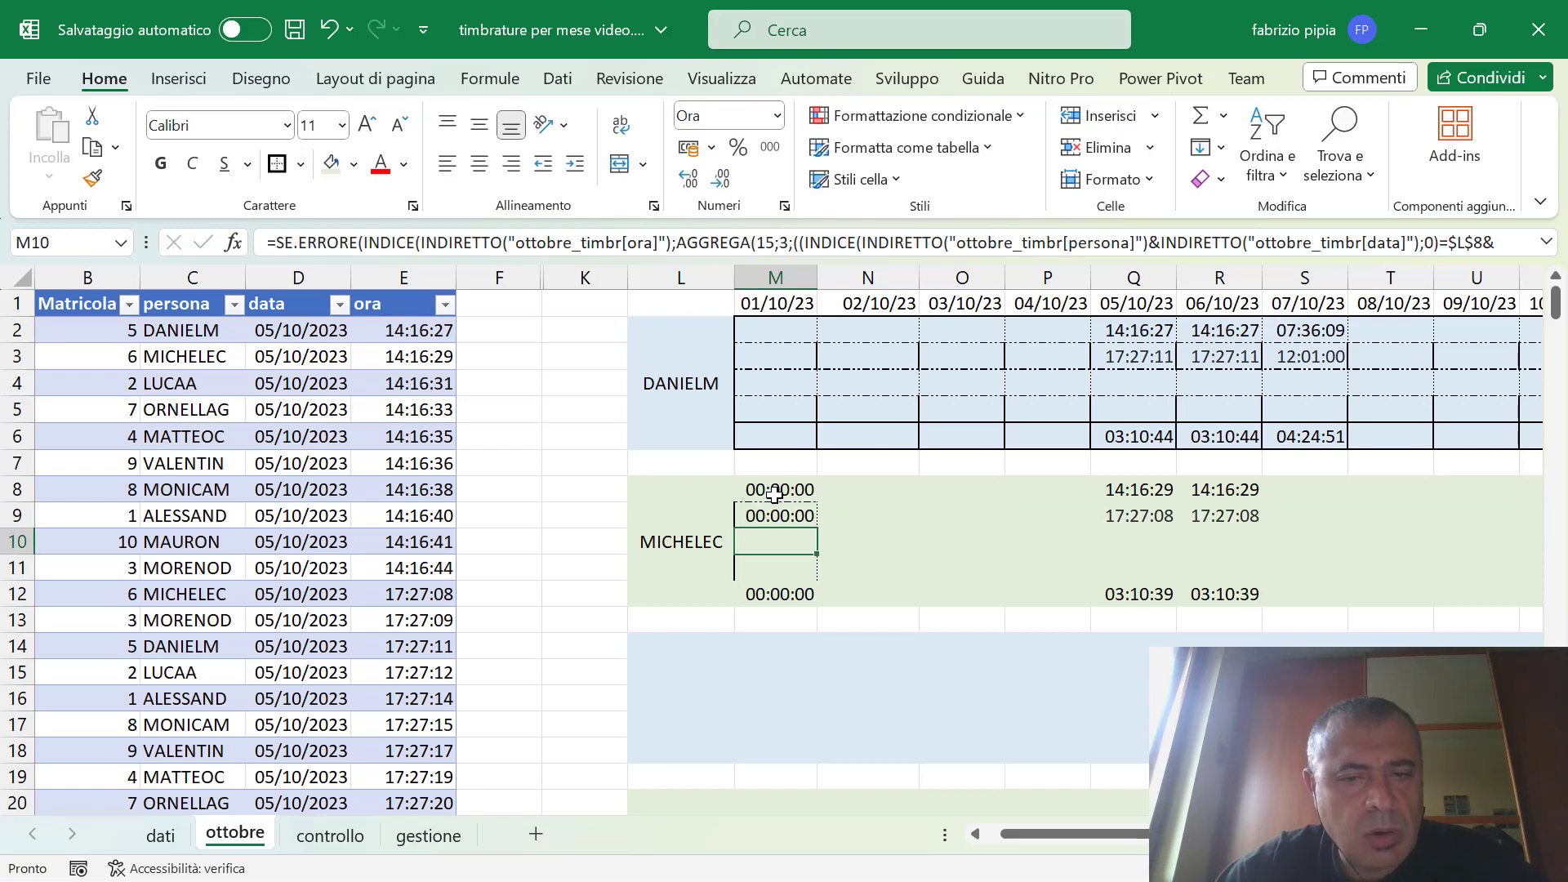
{"action": "type", "text": "2"}
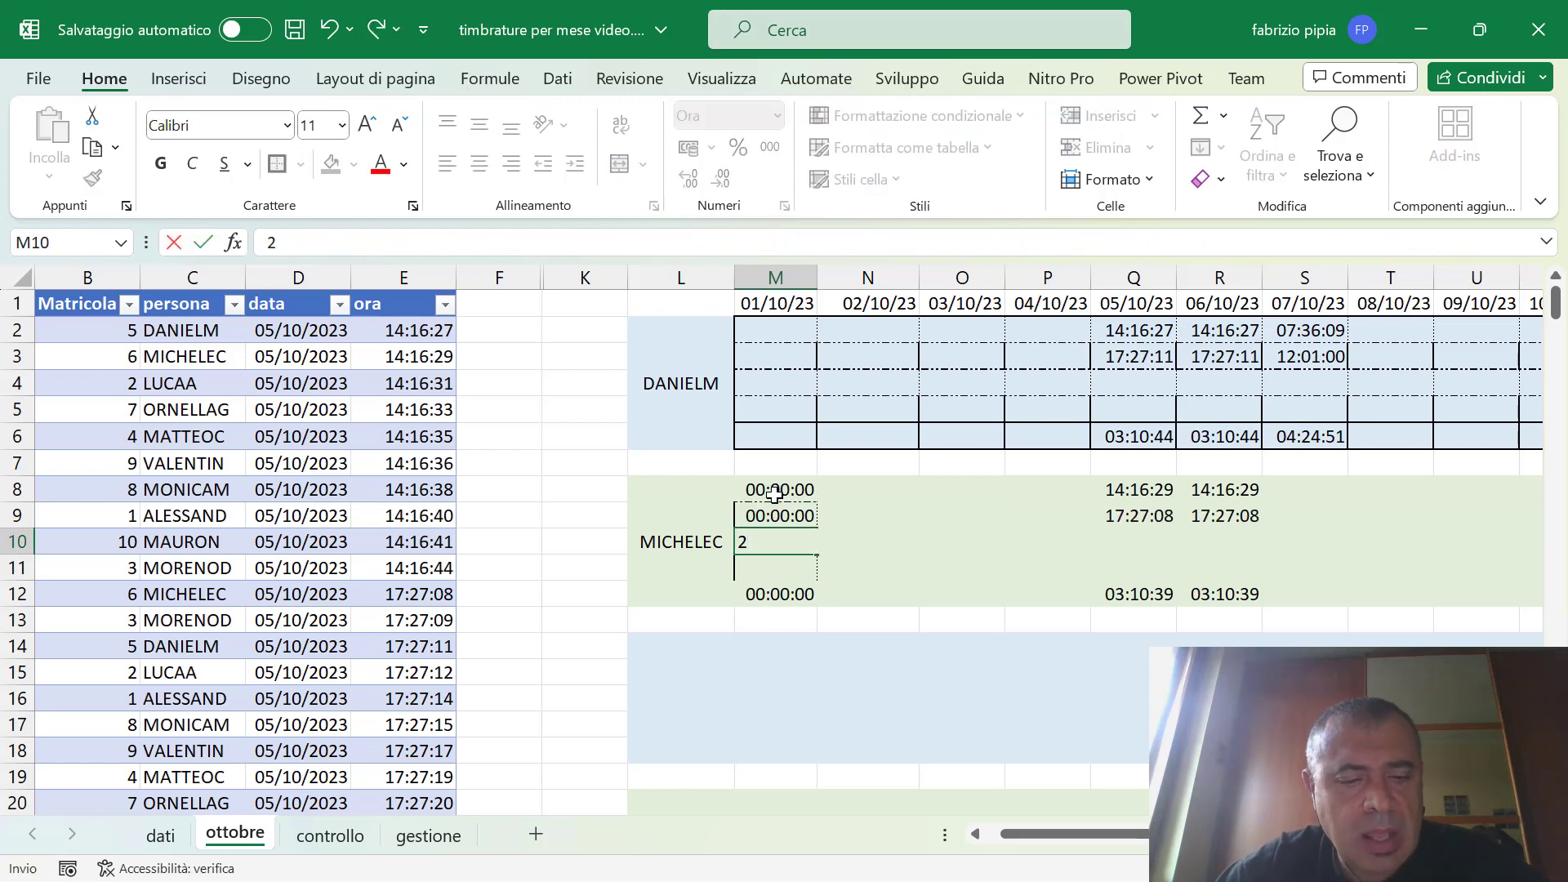
{"action": "key", "text": "Return"}
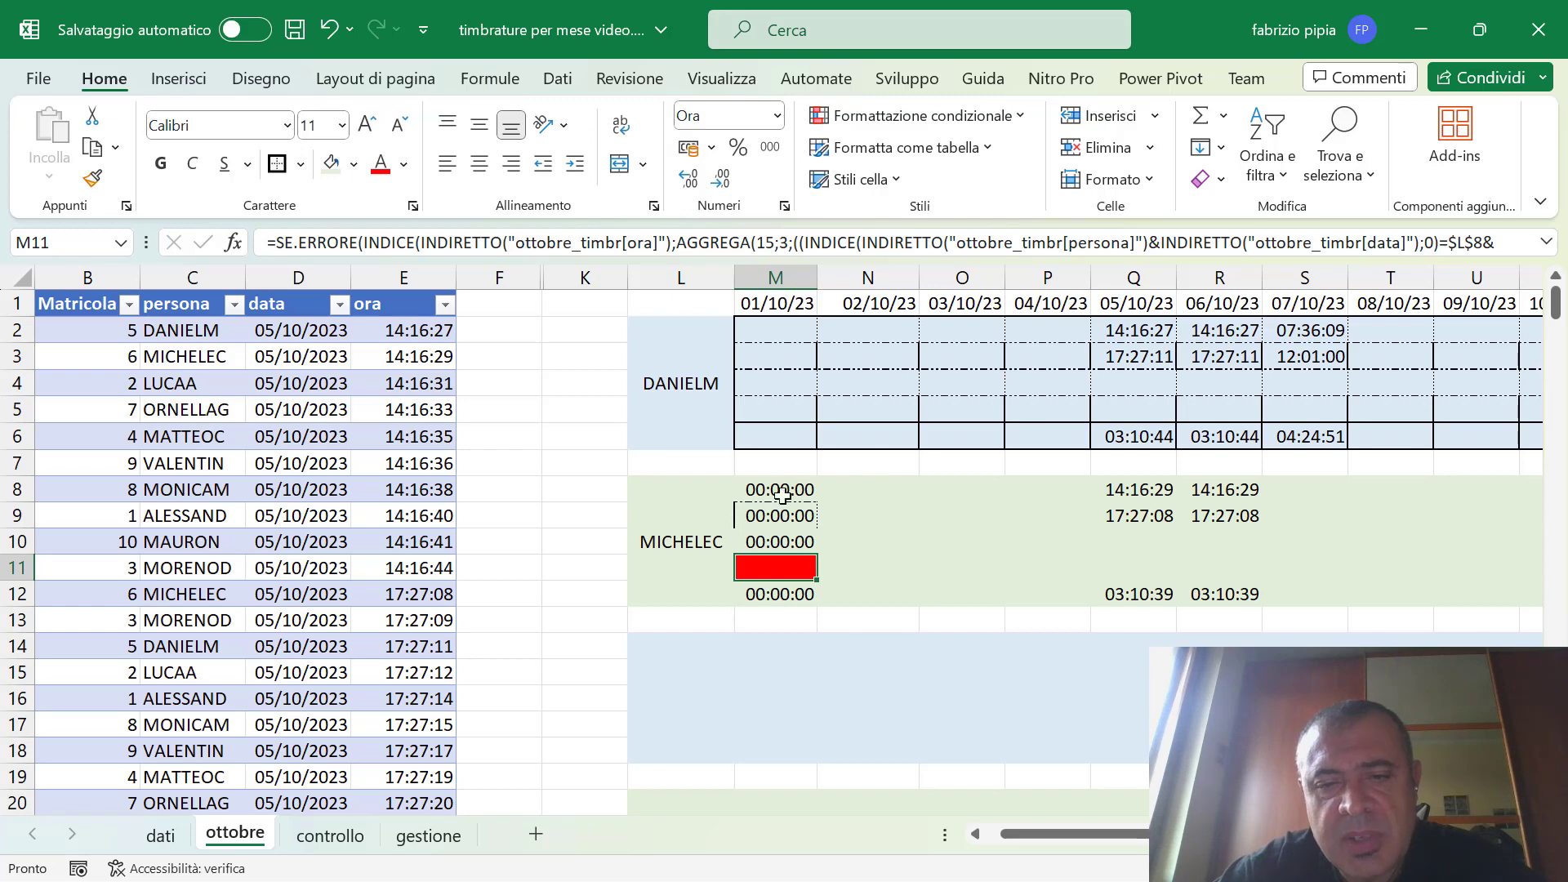
{"action": "key", "text": "Up"}
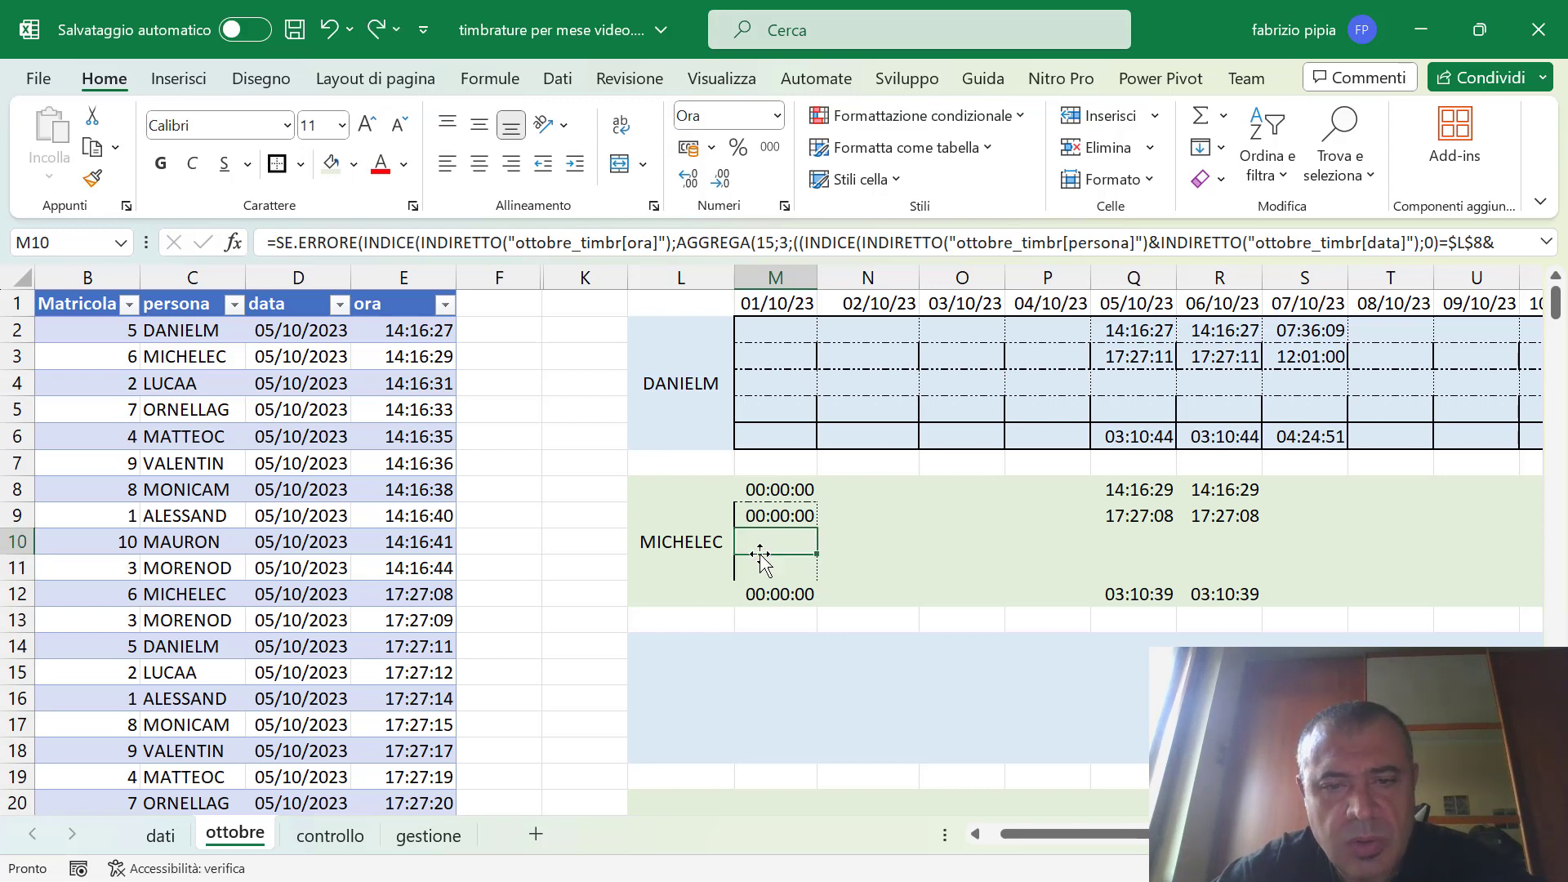
{"action": "key", "text": "Up"}
{"action": "key", "text": "Up"}
Select the test cells M10:M11 and paint N9's formatting onto M9
{"action": "left_click_drag", "start_coordinate": [764, 541], "coordinate": [776, 568]}
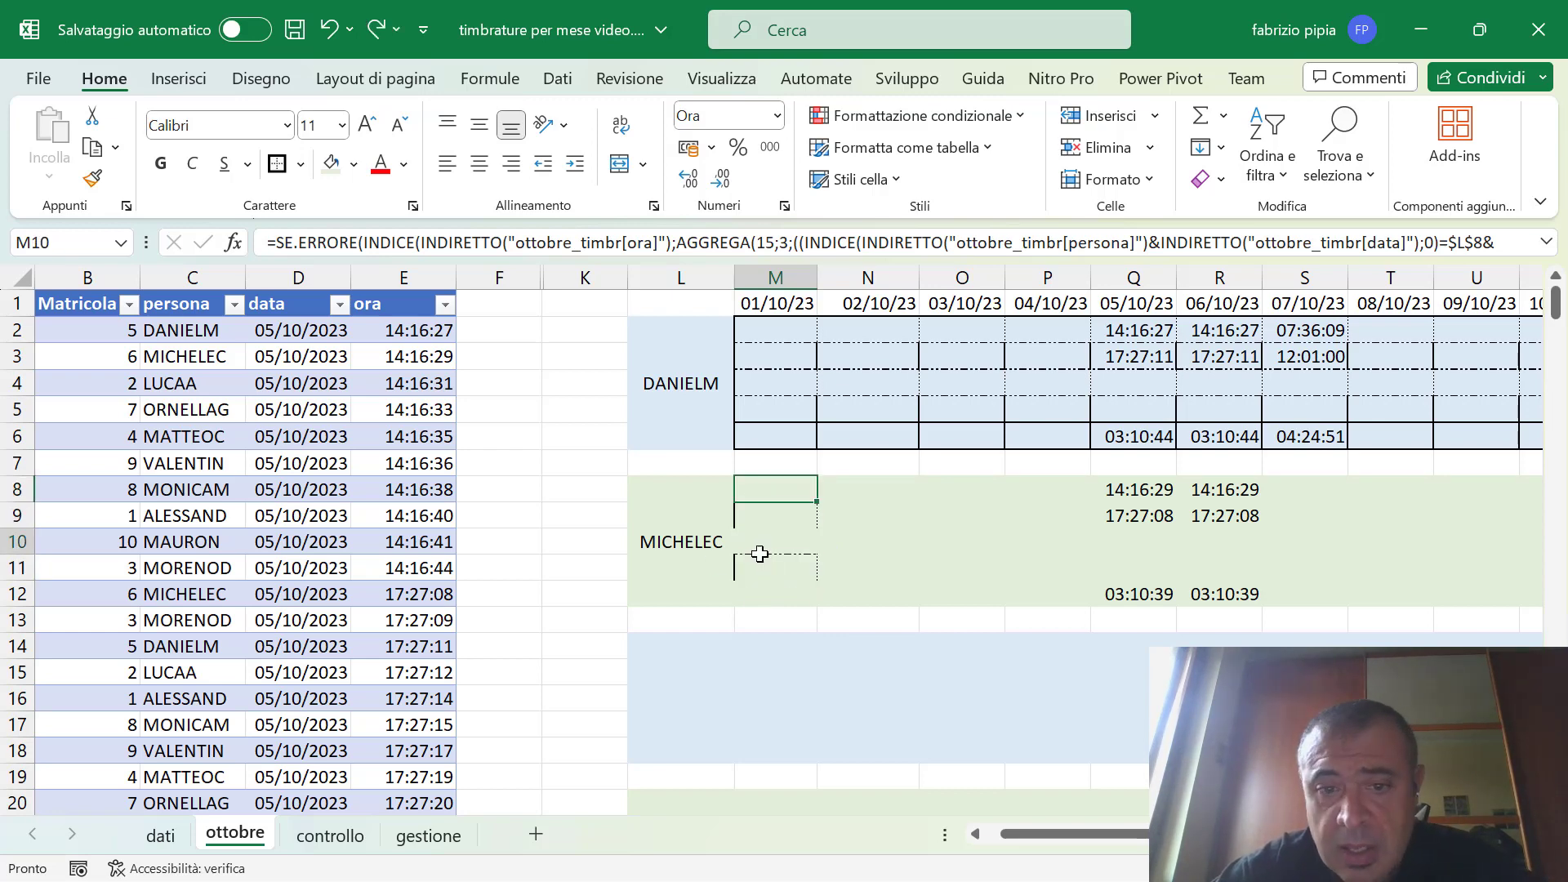
{"action": "left_click", "coordinate": [850, 521]}
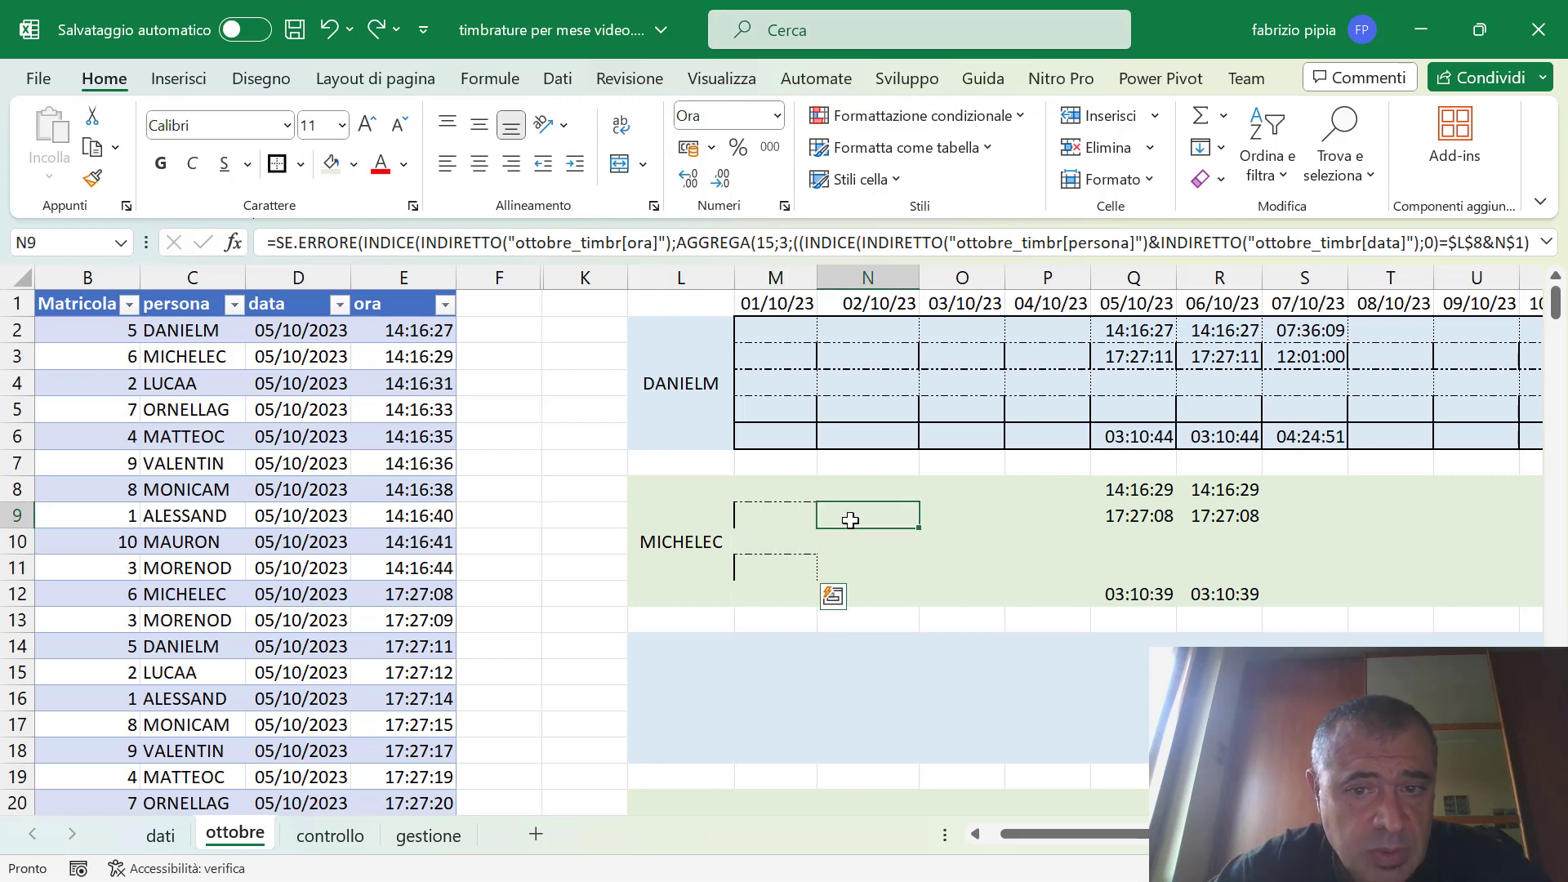
{"action": "left_click", "coordinate": [95, 189]}
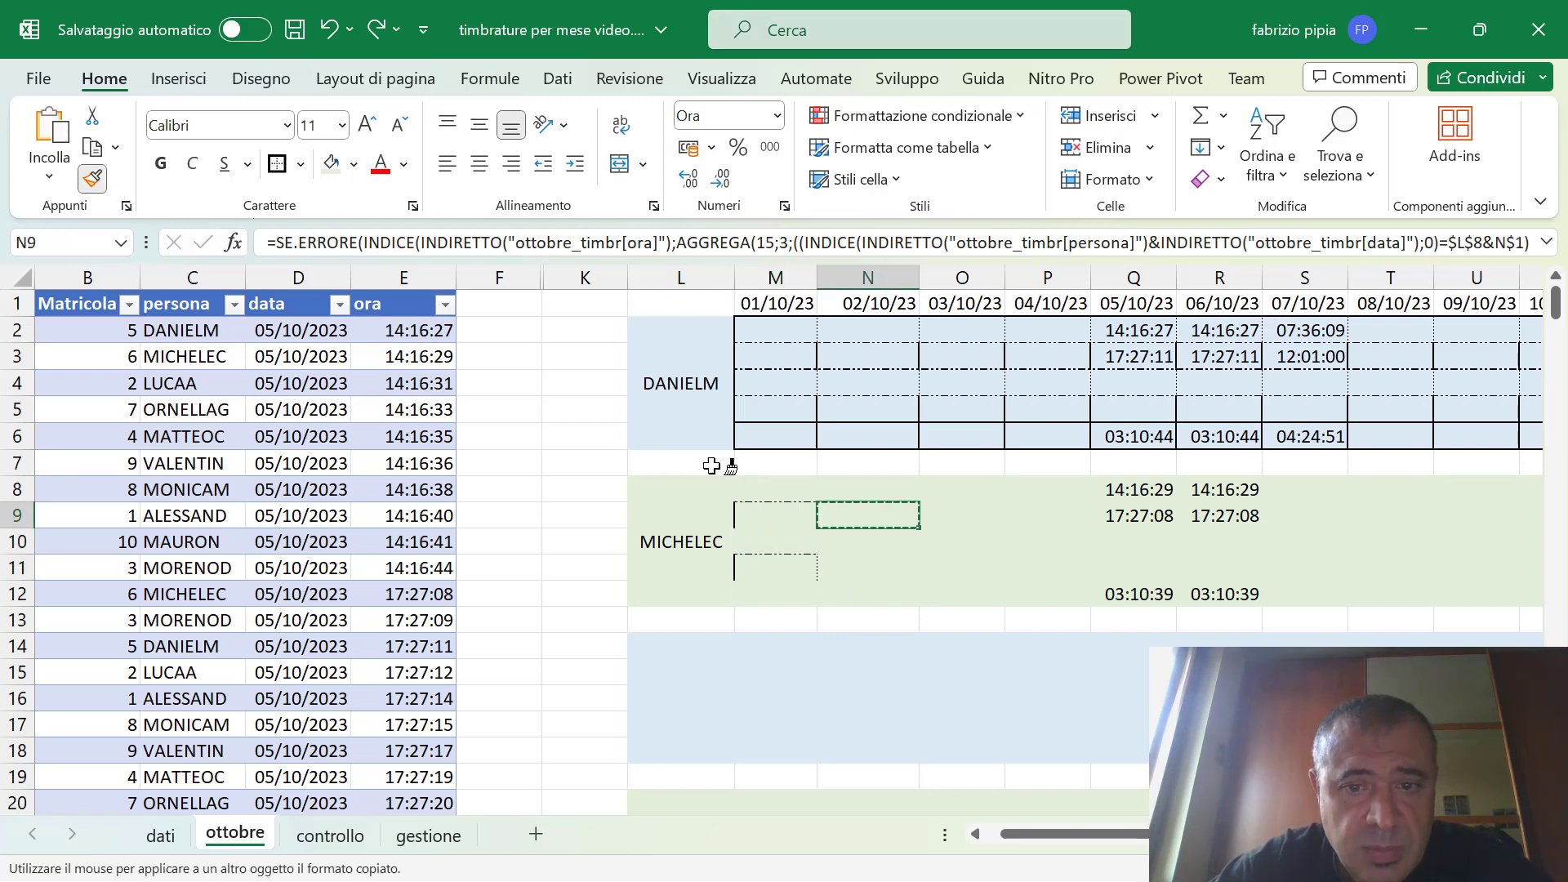
{"action": "left_click", "coordinate": [768, 513]}
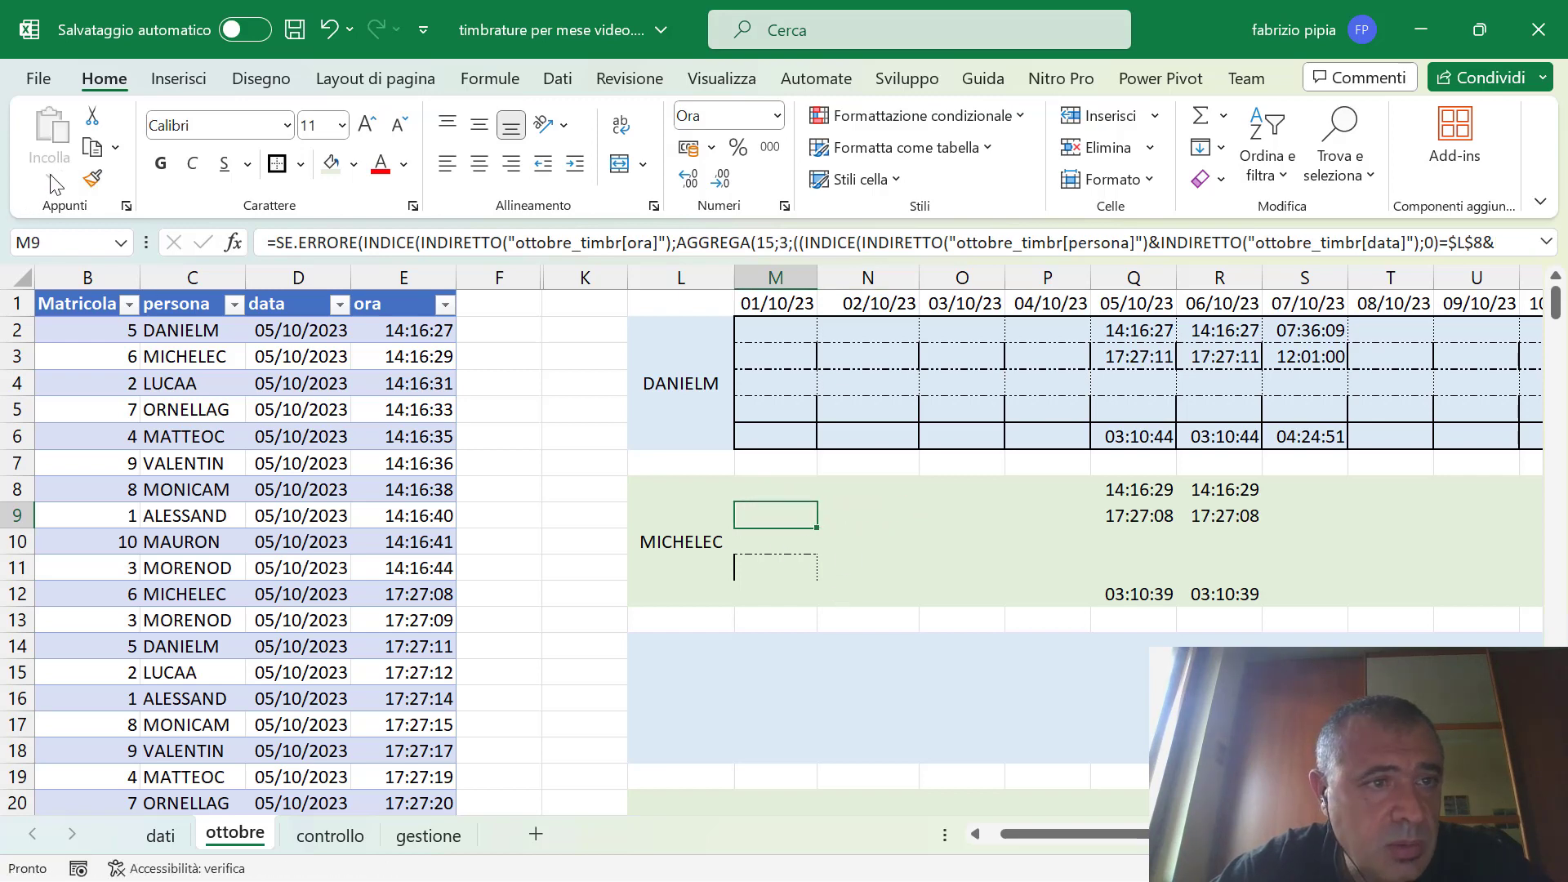
Paint N10's formatting onto M11 and check the block
{"action": "left_click", "coordinate": [873, 544]}
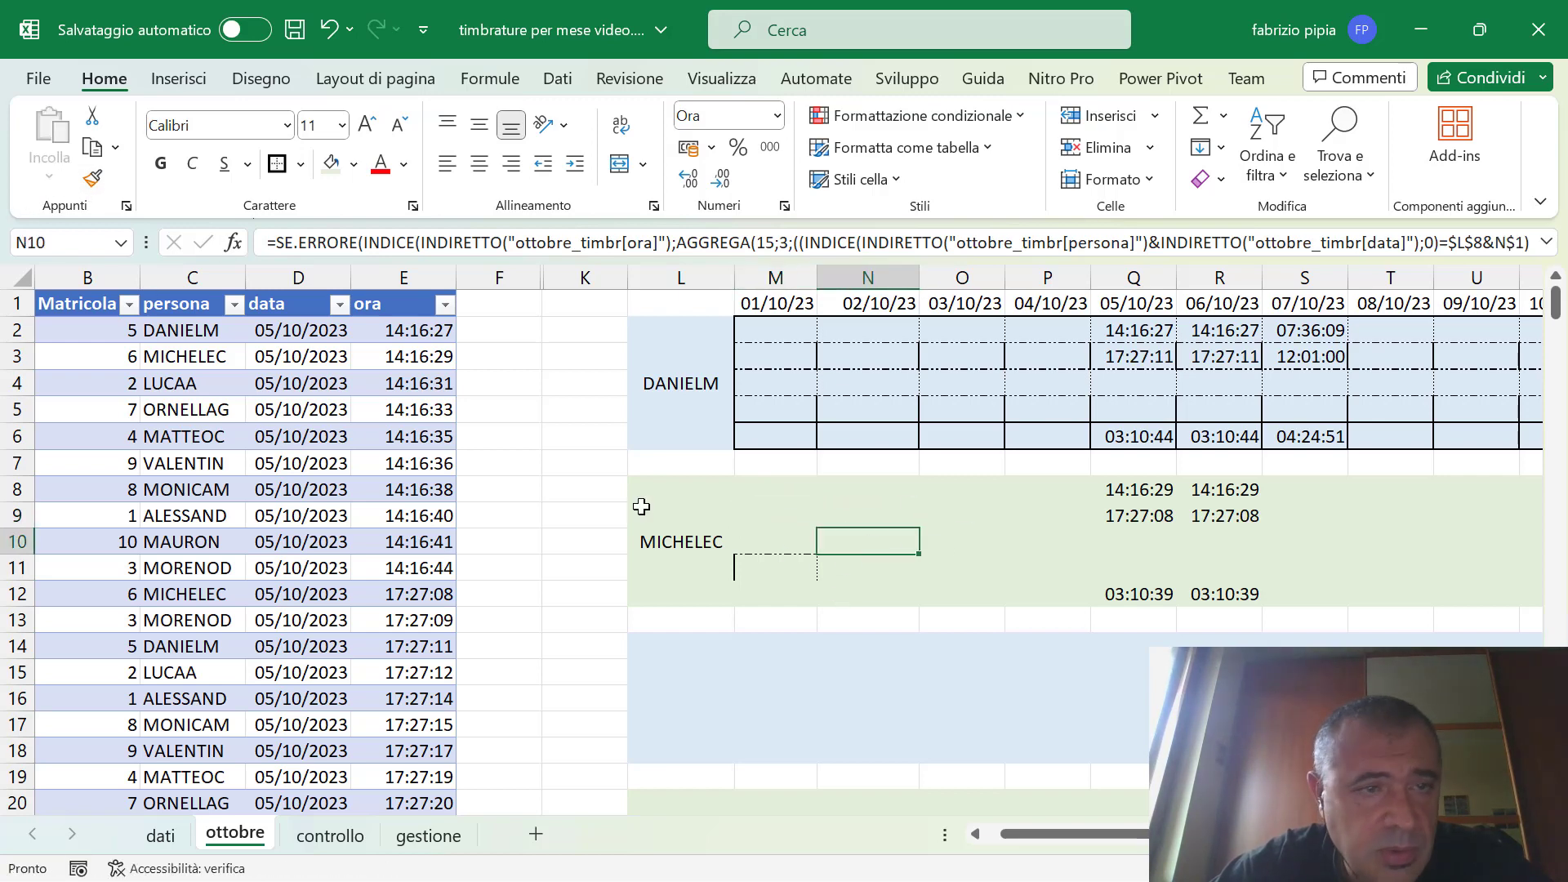
{"action": "left_click", "coordinate": [92, 178]}
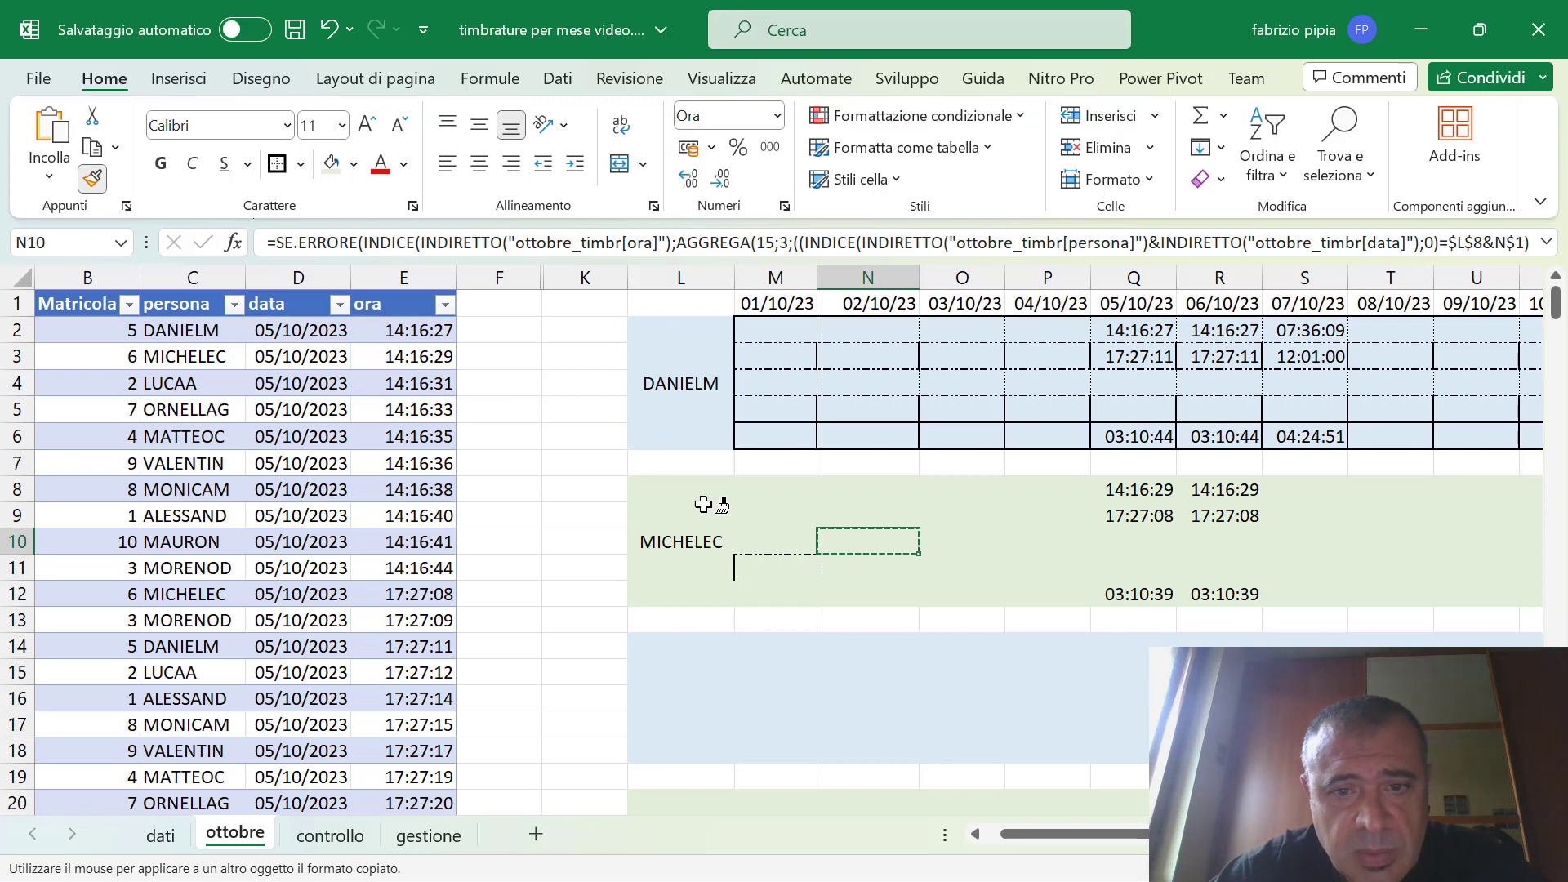
{"action": "left_click", "coordinate": [767, 577]}
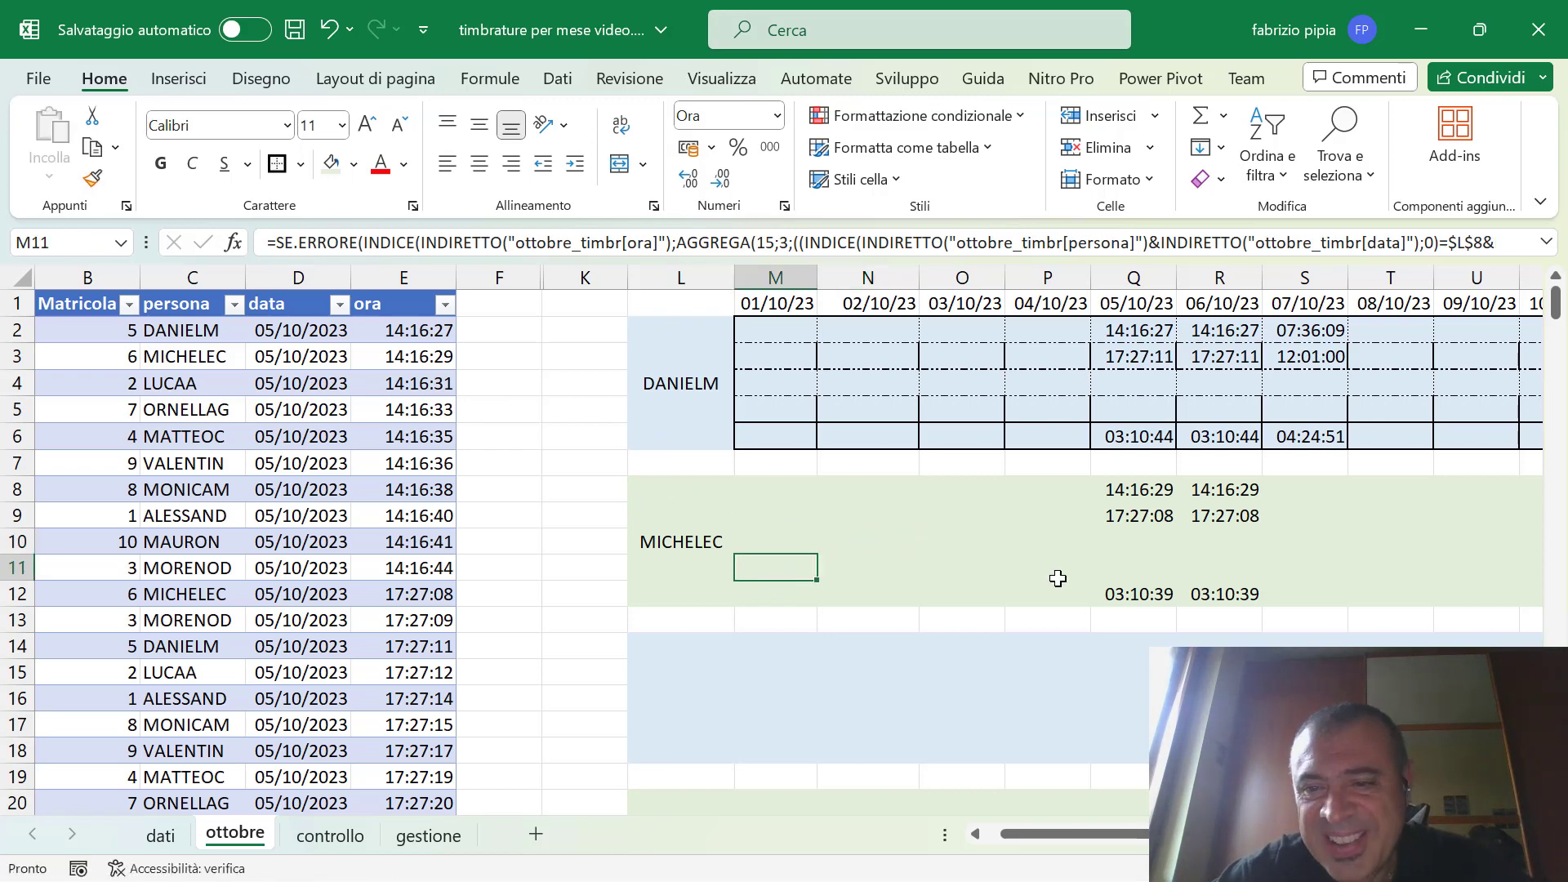
{"action": "left_click", "coordinate": [1034, 579]}
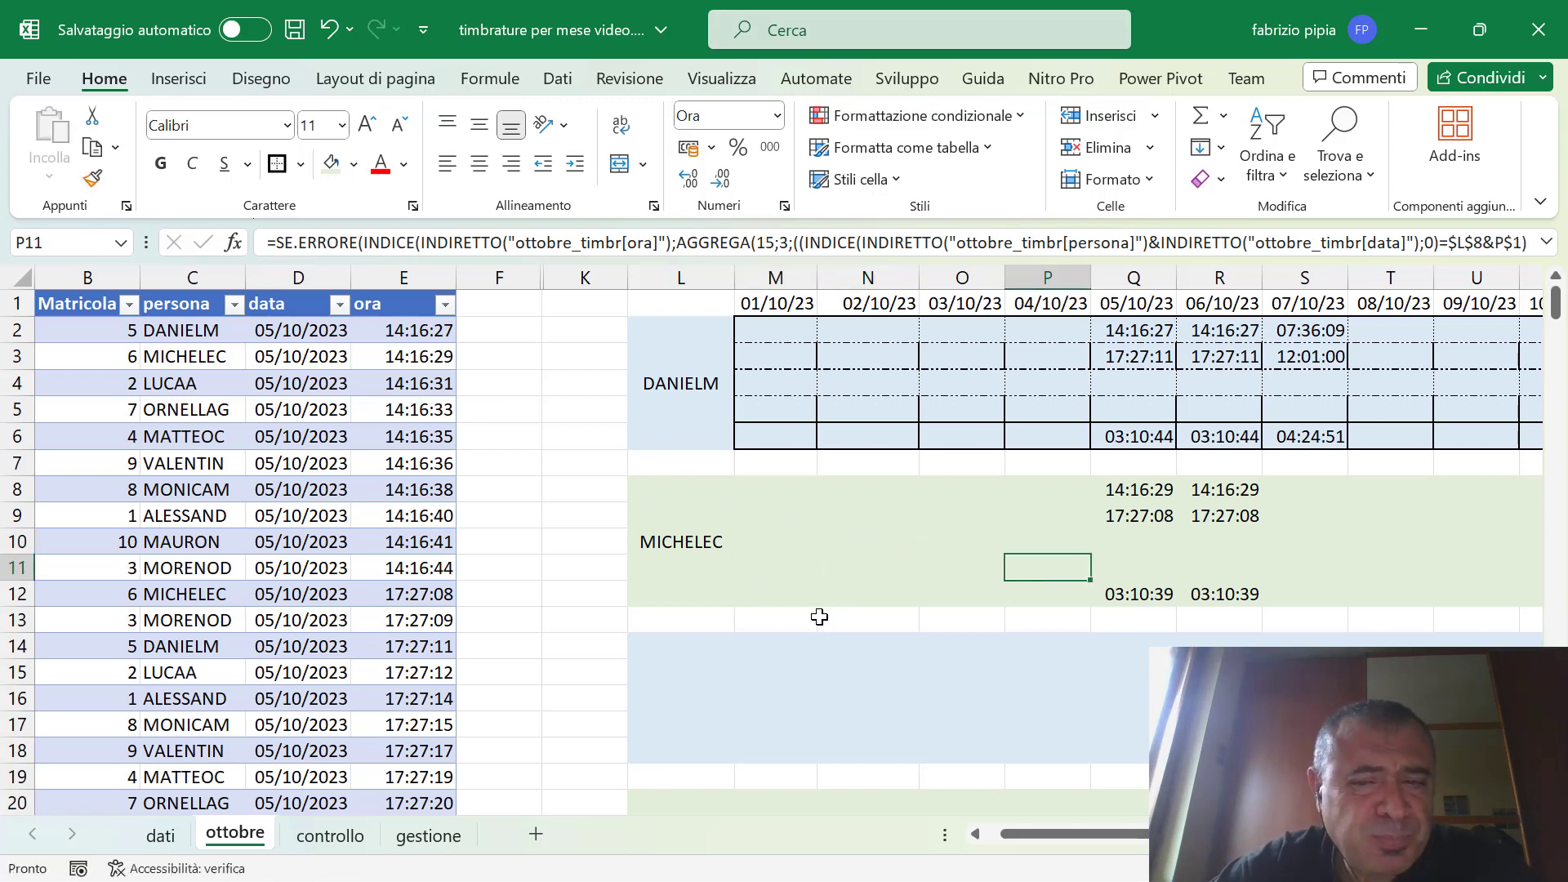
{"action": "scroll", "coordinate": [1062, 542], "scroll_direction": "right", "scroll_amount": 1}
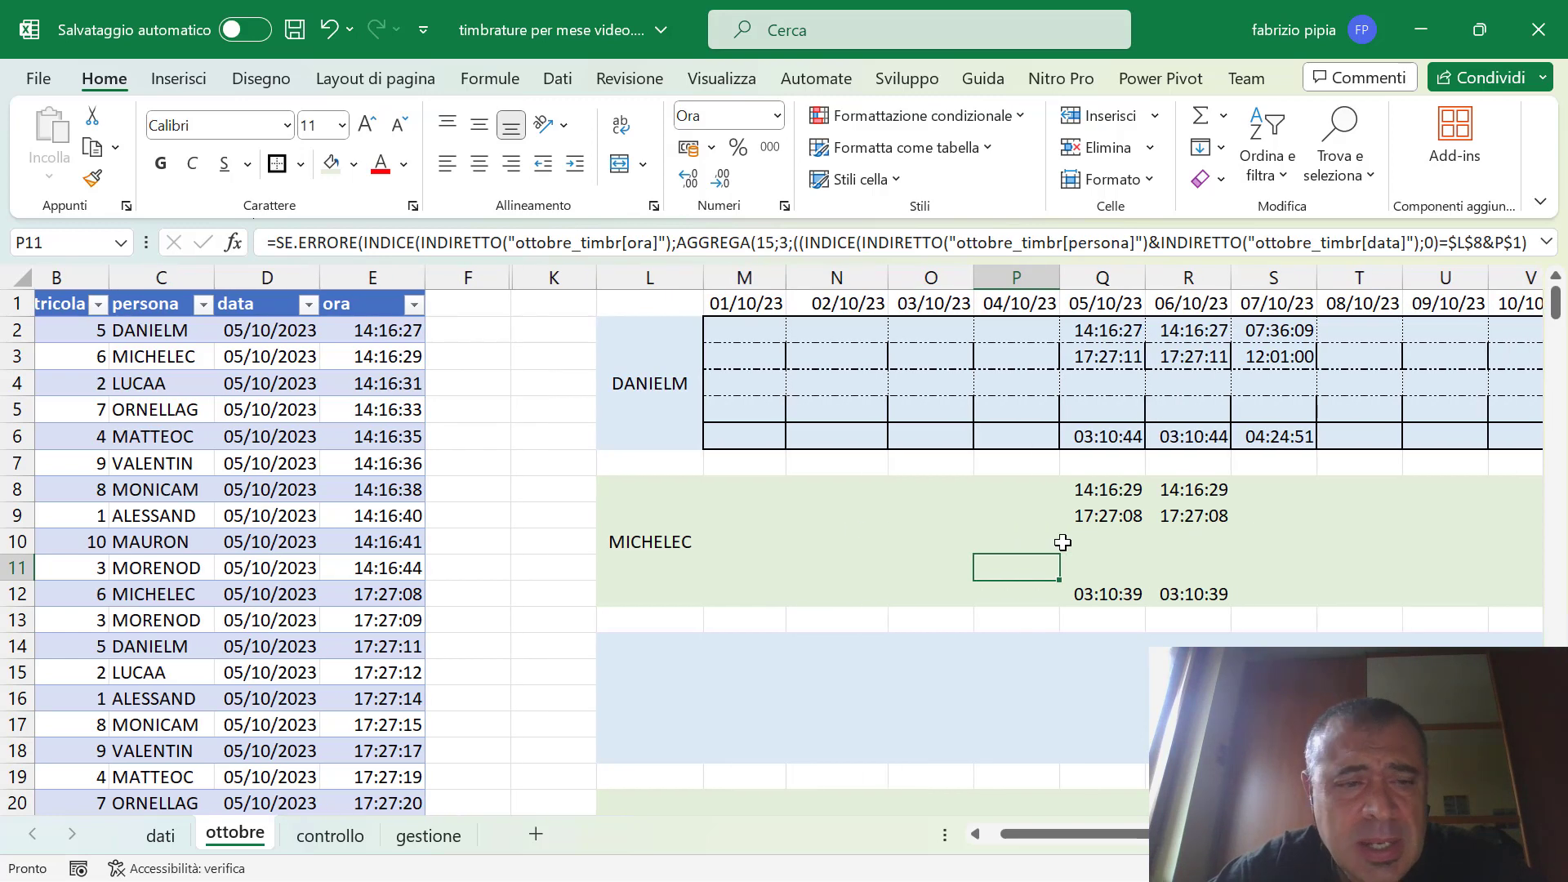
{"action": "scroll", "coordinate": [1062, 542], "scroll_direction": "left", "scroll_amount": 2}
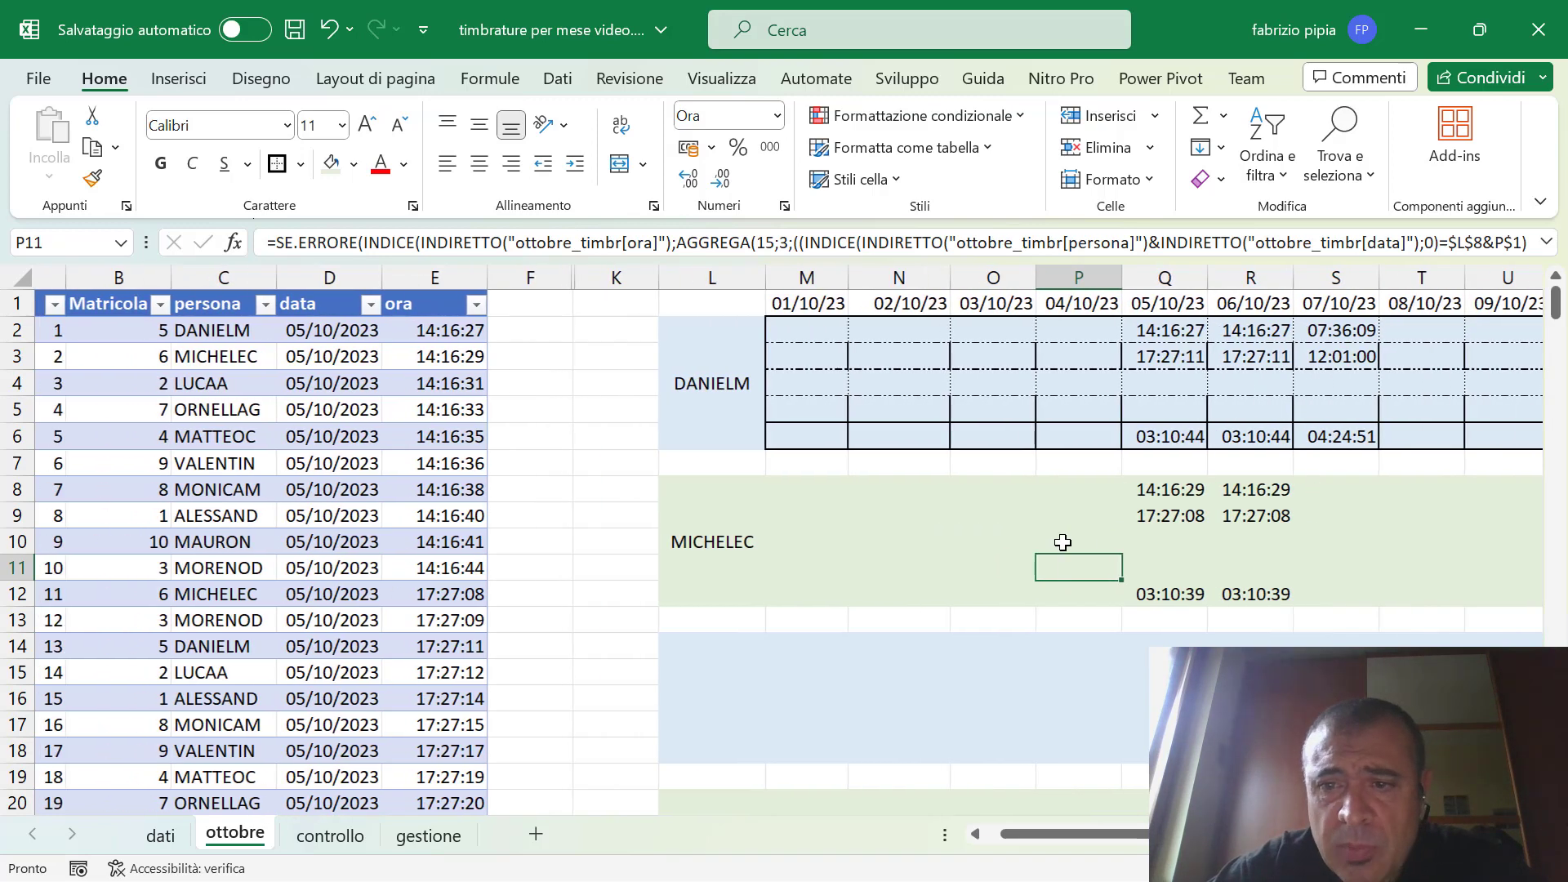
{"action": "scroll", "coordinate": [1062, 542], "scroll_direction": "right", "scroll_amount": 1}
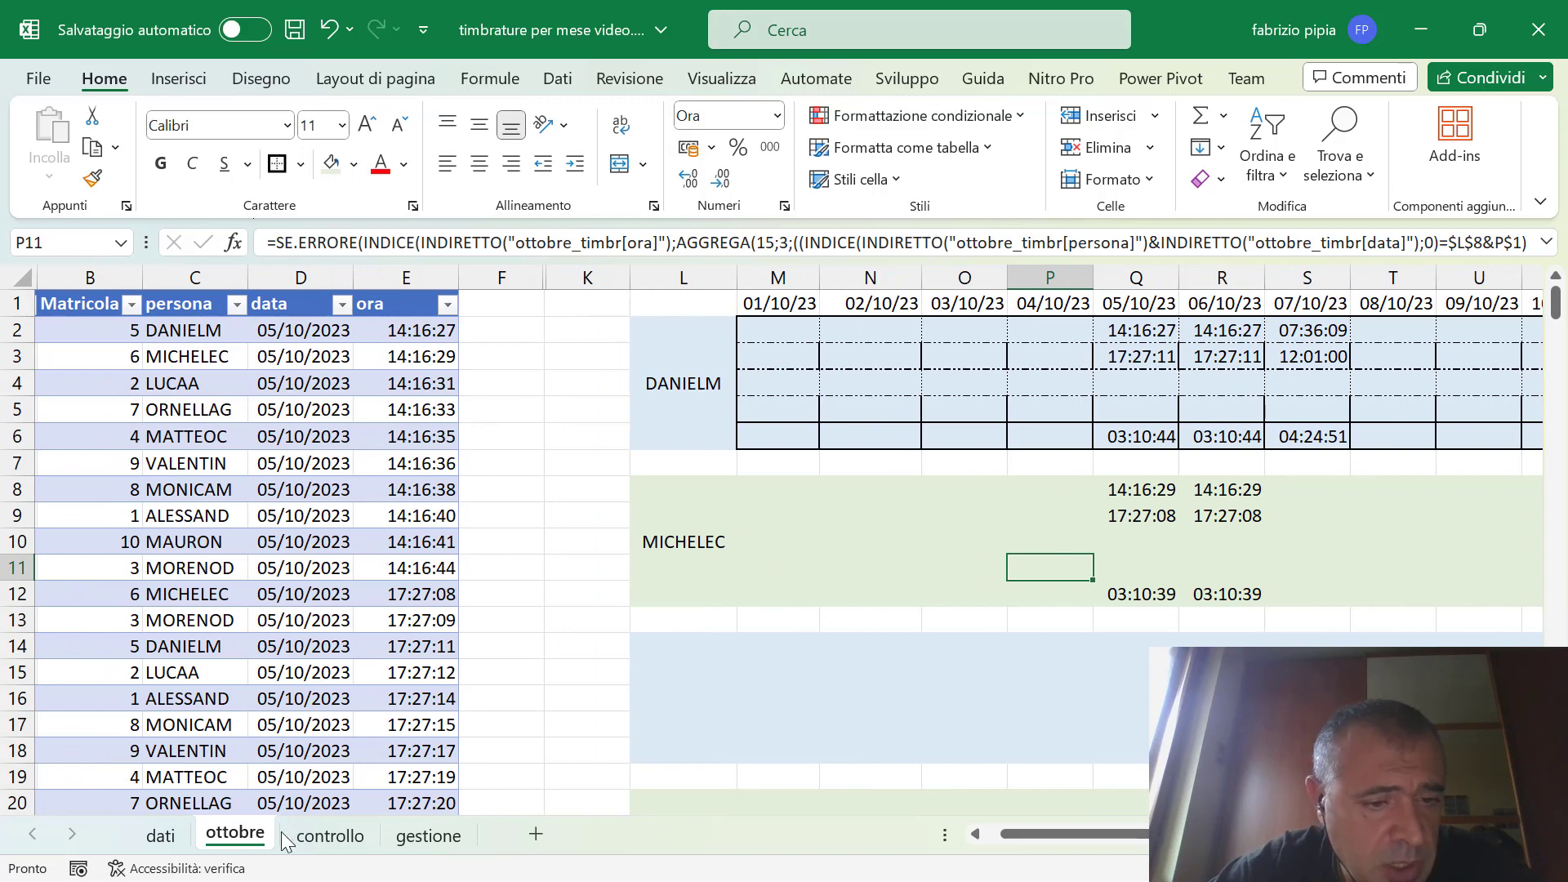
{"action": "left_click", "coordinate": [446, 841]}
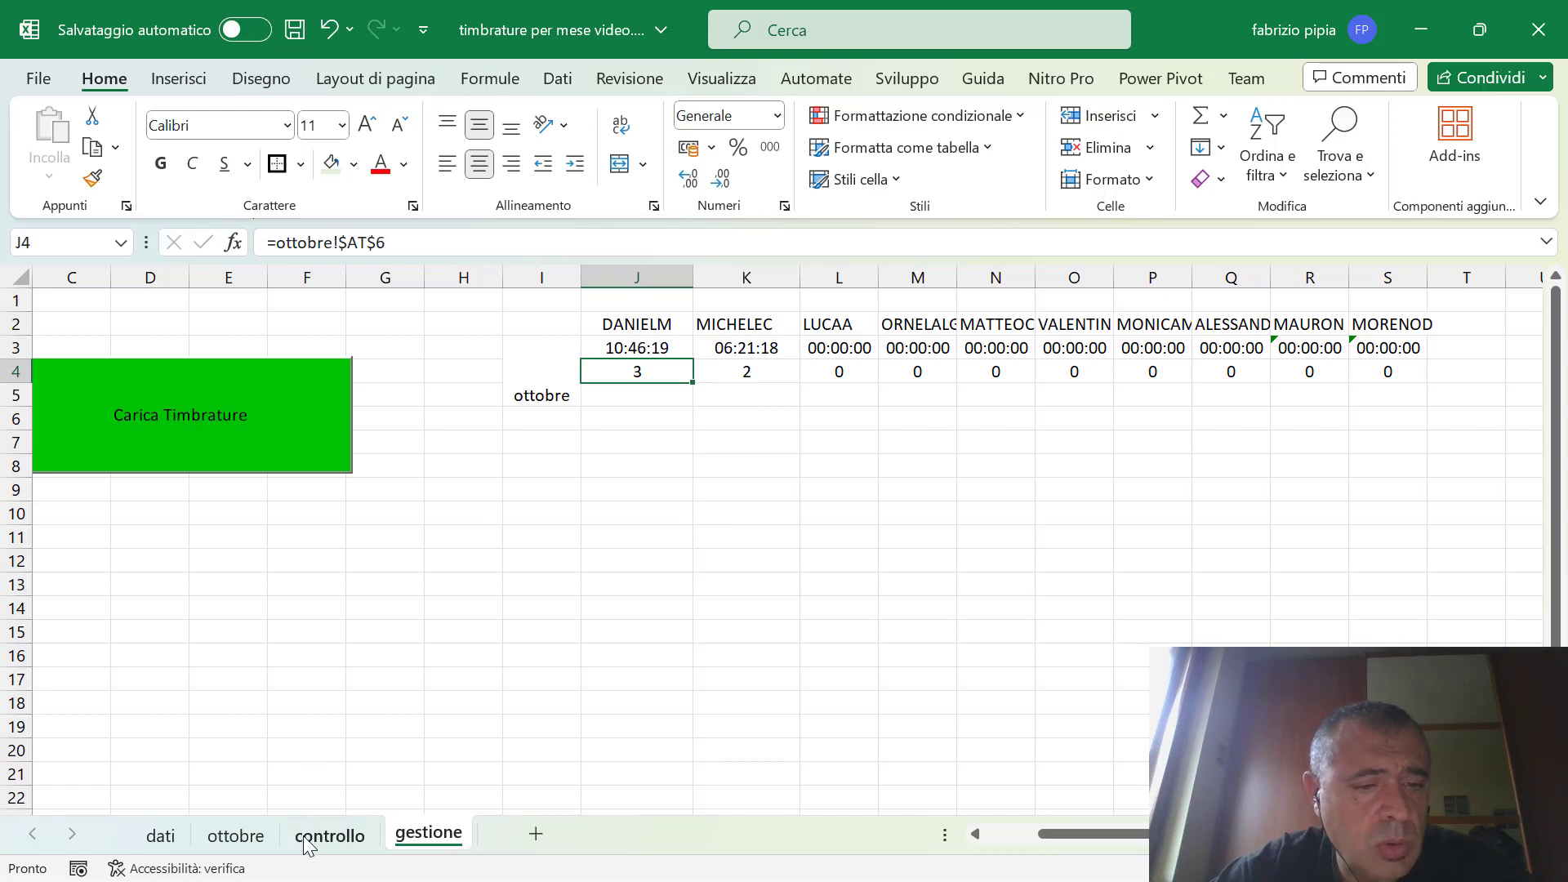
{"action": "left_click", "coordinate": [229, 842]}
Format the cell showing 45206,00 with the Data in cifre date format
{"action": "scroll", "coordinate": [354, 760], "scroll_direction": "down", "scroll_amount": 4}
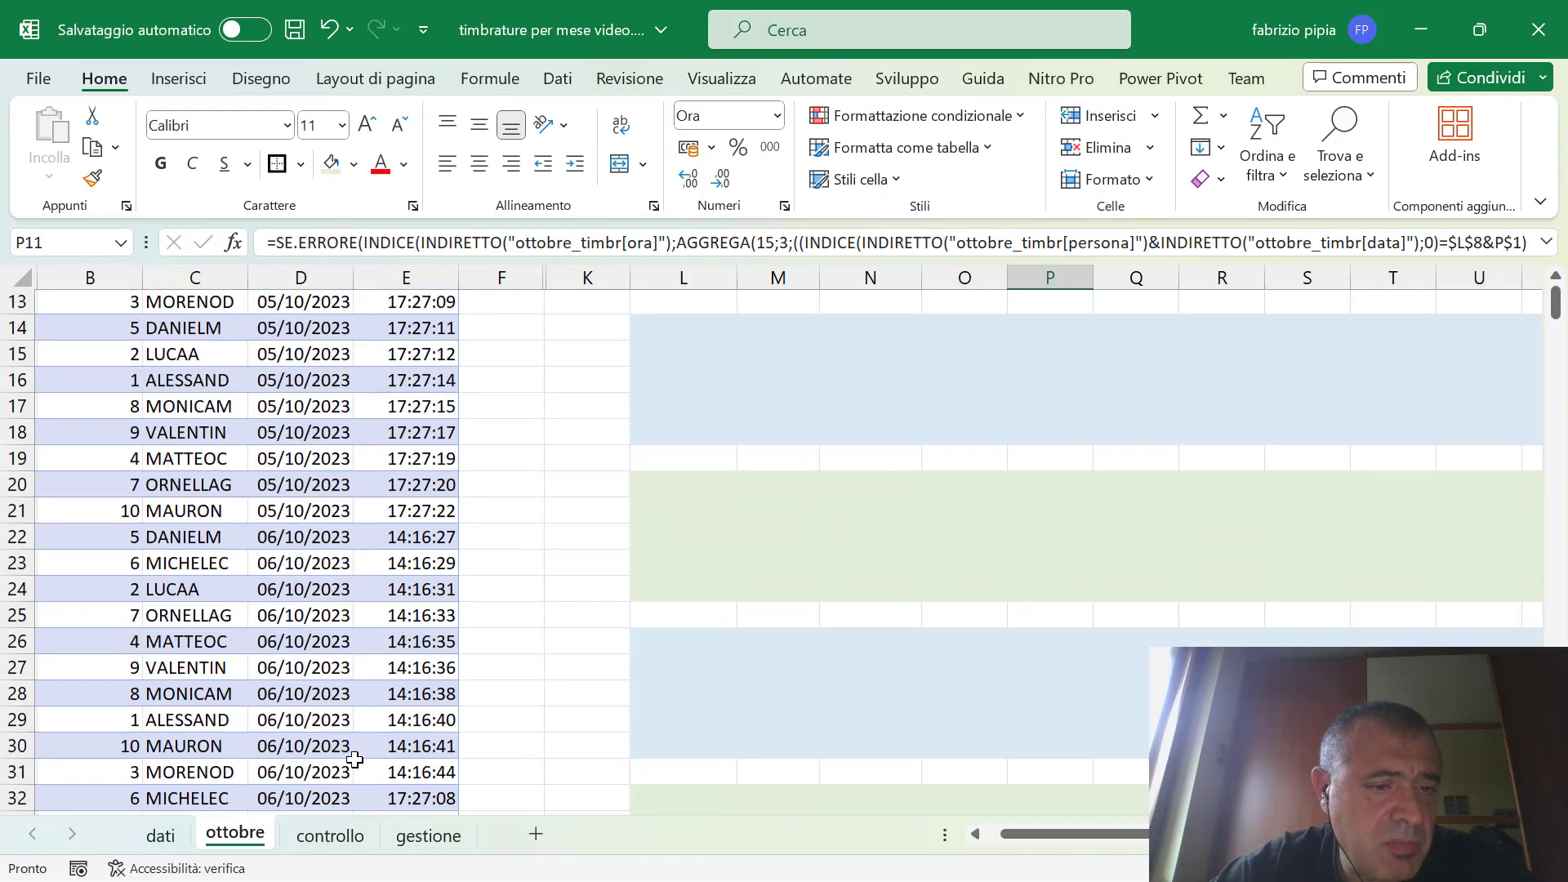
{"action": "scroll", "coordinate": [354, 760], "scroll_direction": "down", "scroll_amount": 4}
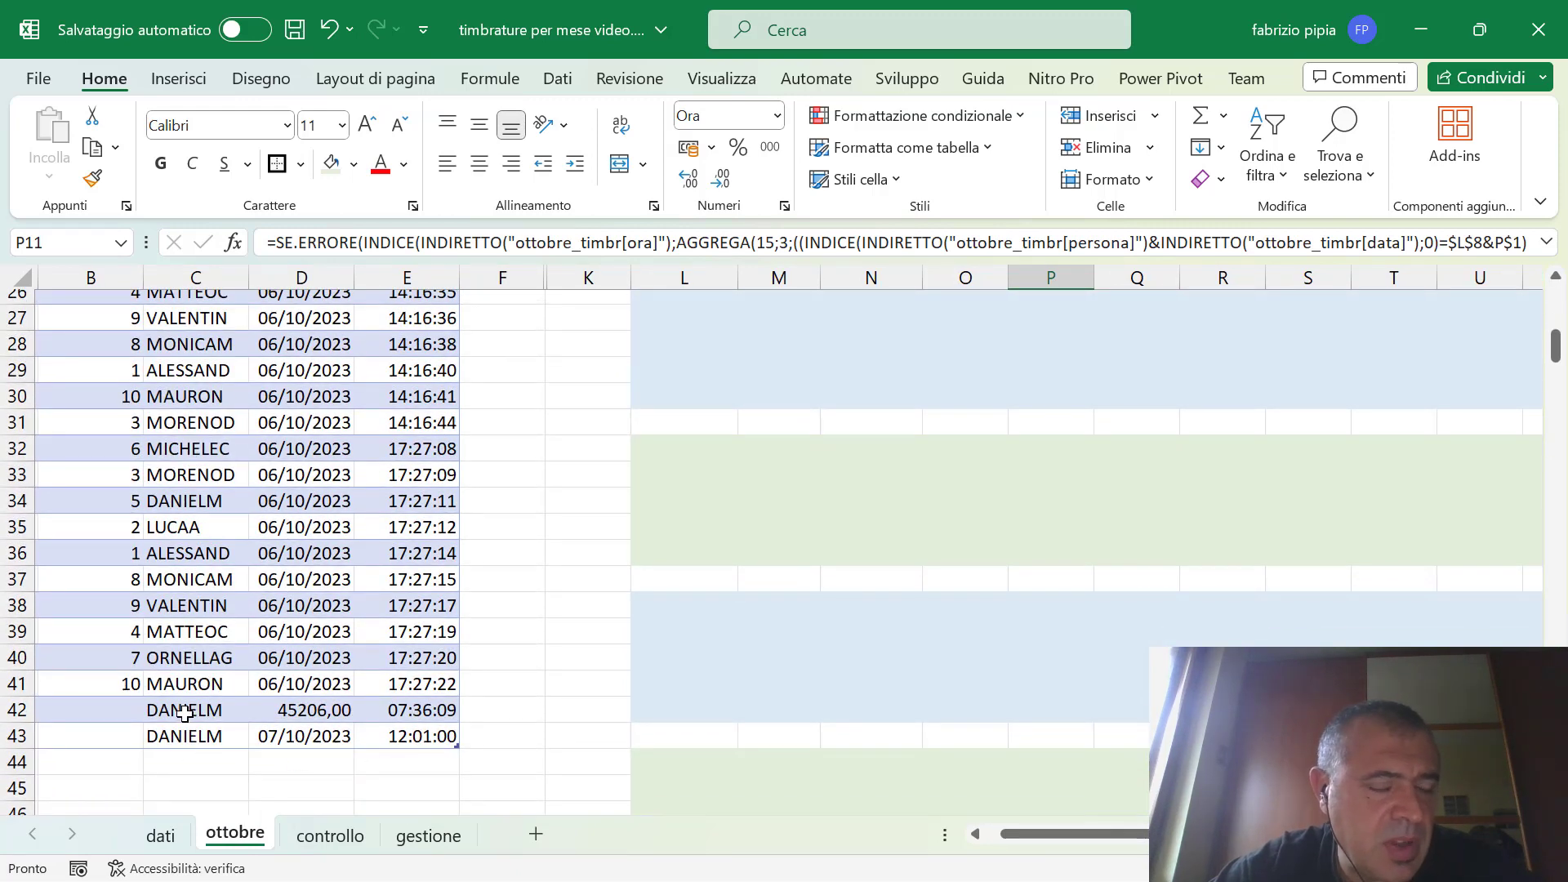
{"action": "left_click", "coordinate": [298, 717]}
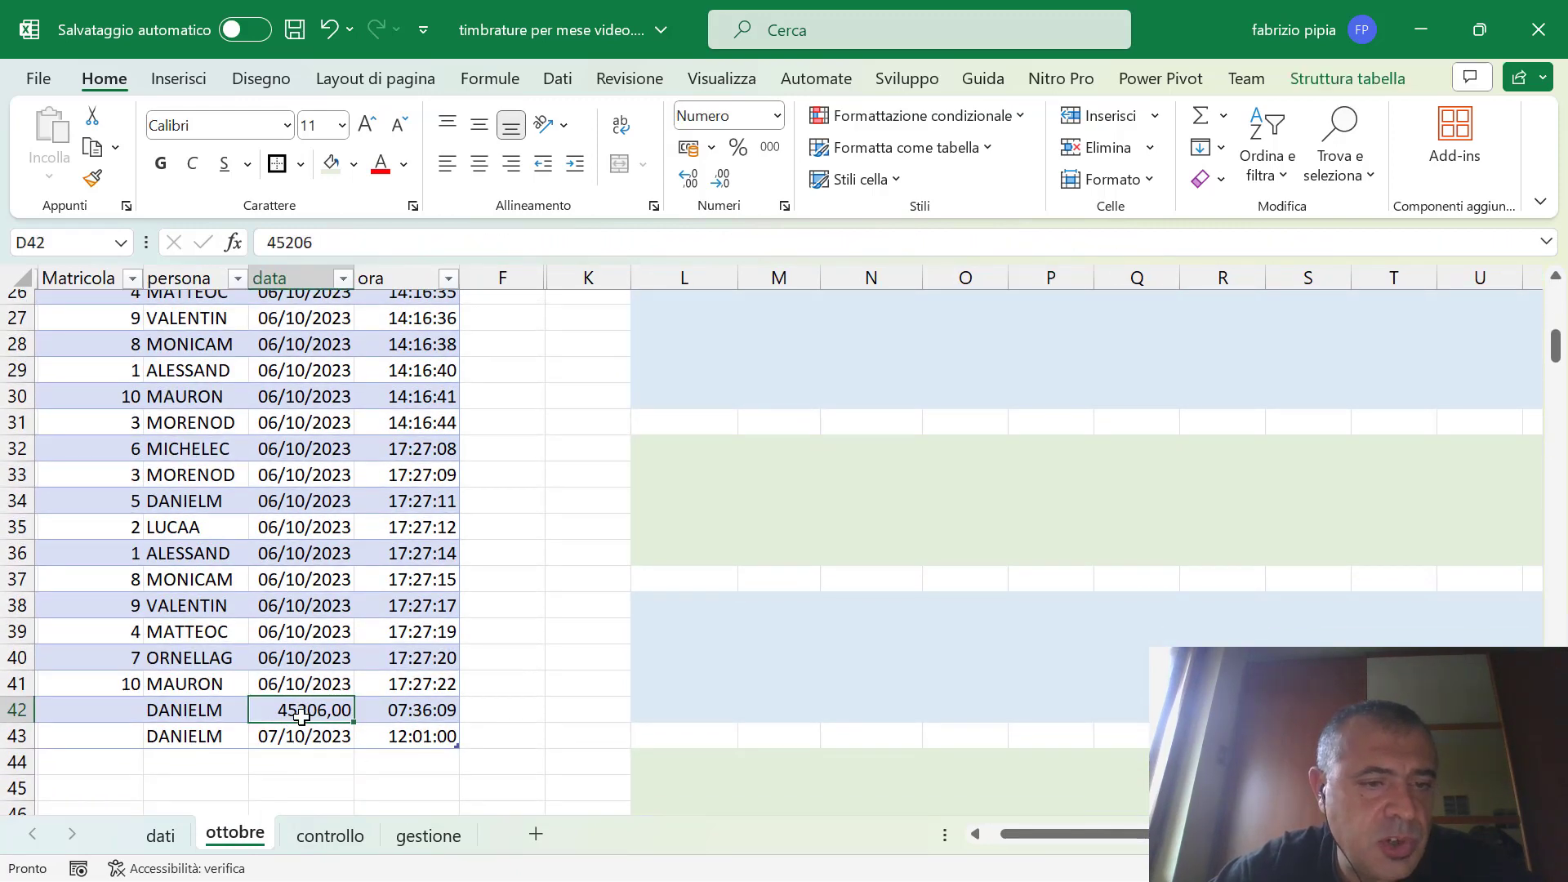
{"action": "left_click", "coordinate": [733, 114]}
{"action": "type", "text": "Data in cifre"}
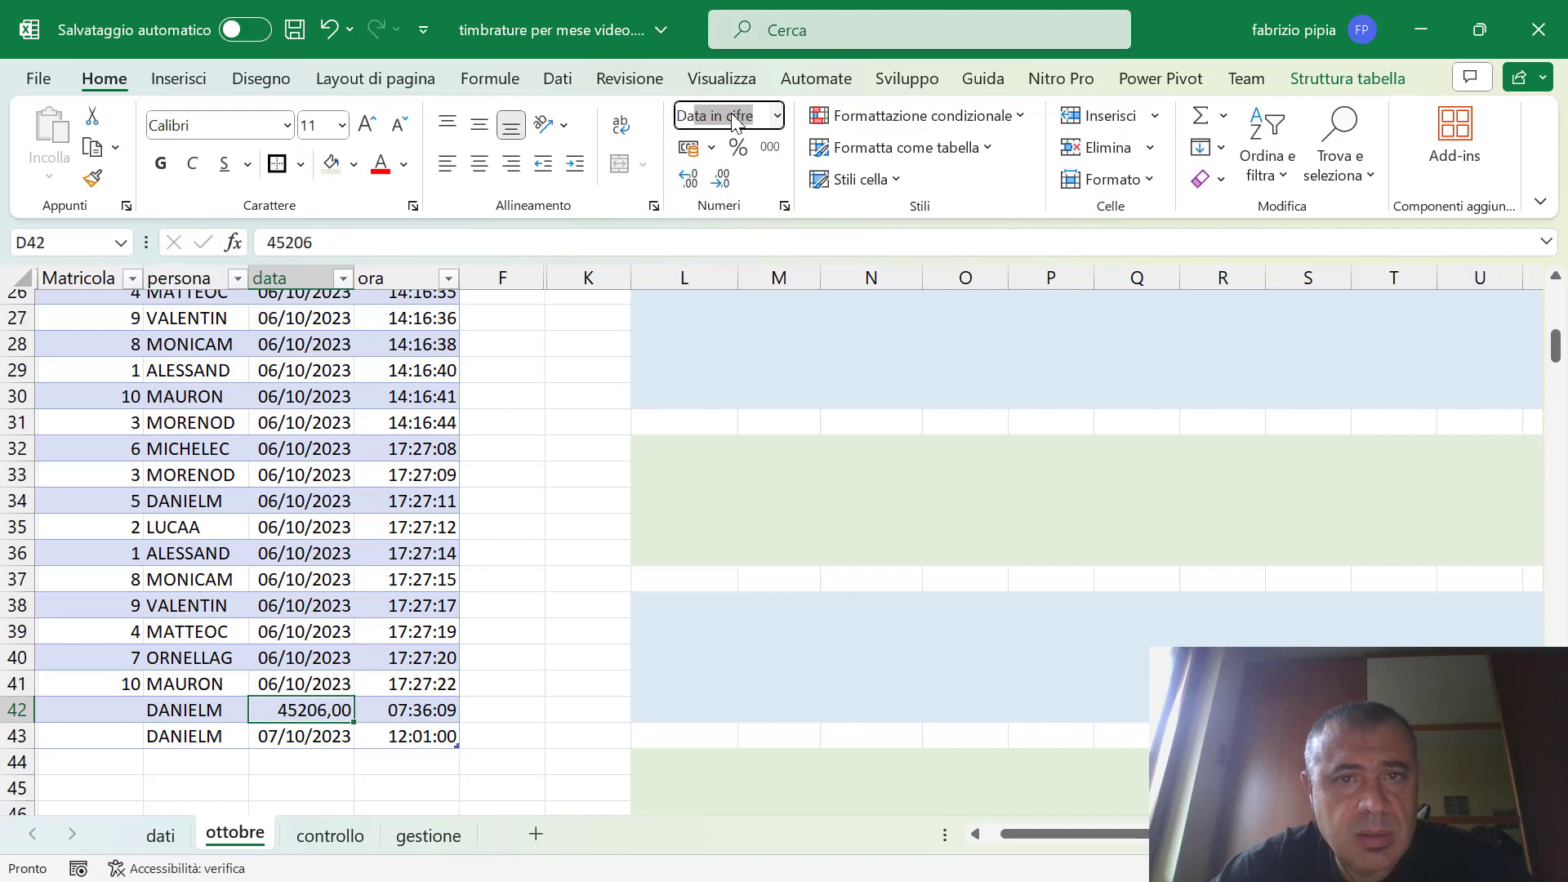
{"action": "key", "text": "Return"}
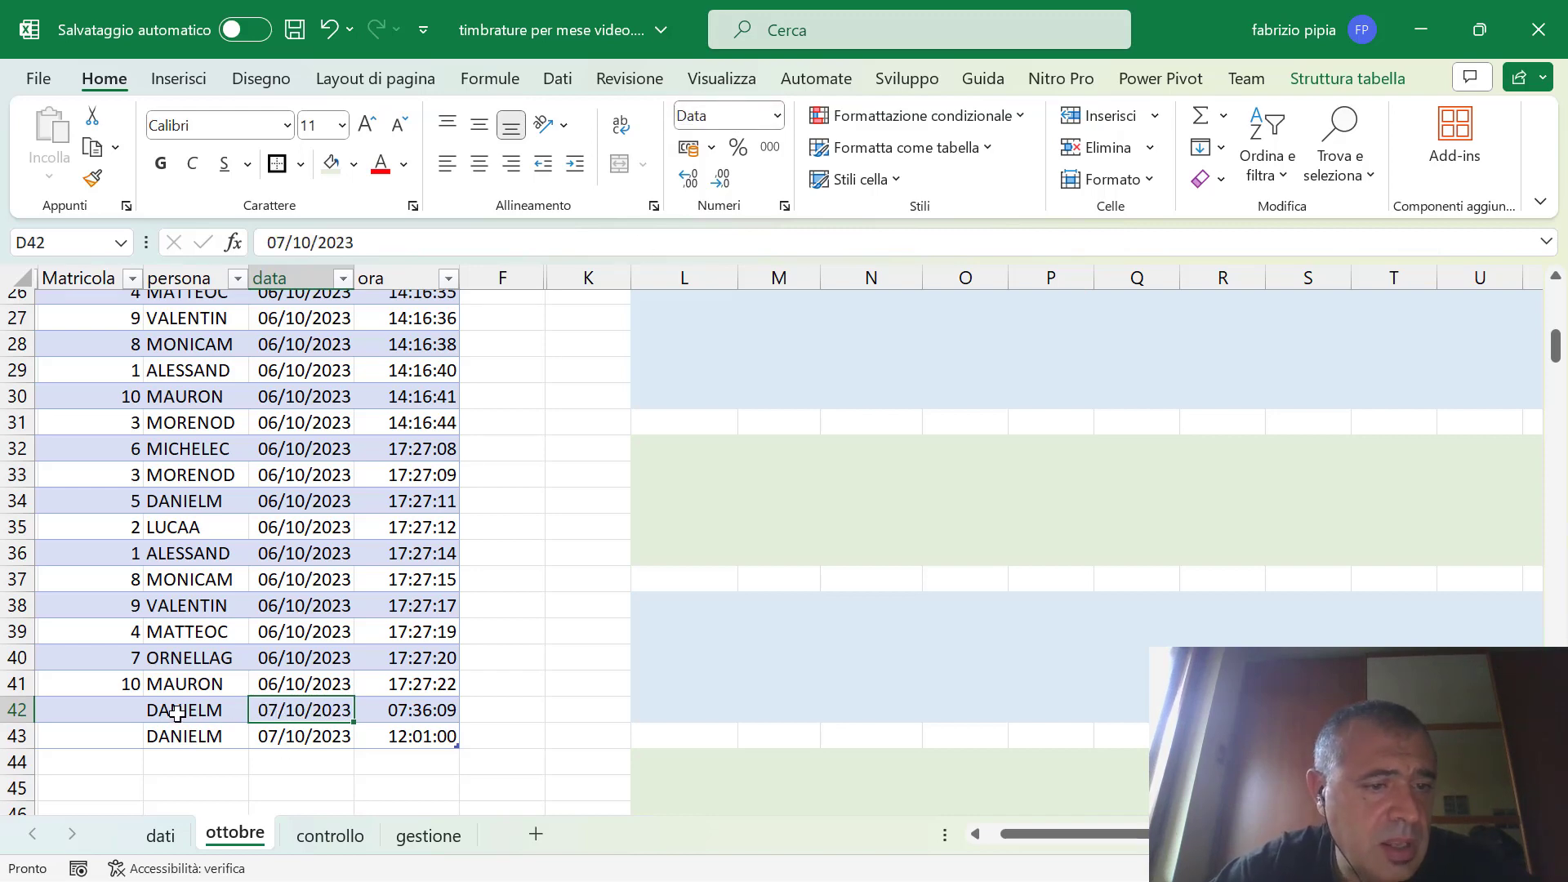
Reassign the row 43 punch to the second employee by entering their name in C43
{"action": "scroll", "coordinate": [873, 536], "scroll_direction": "up", "scroll_amount": 3}
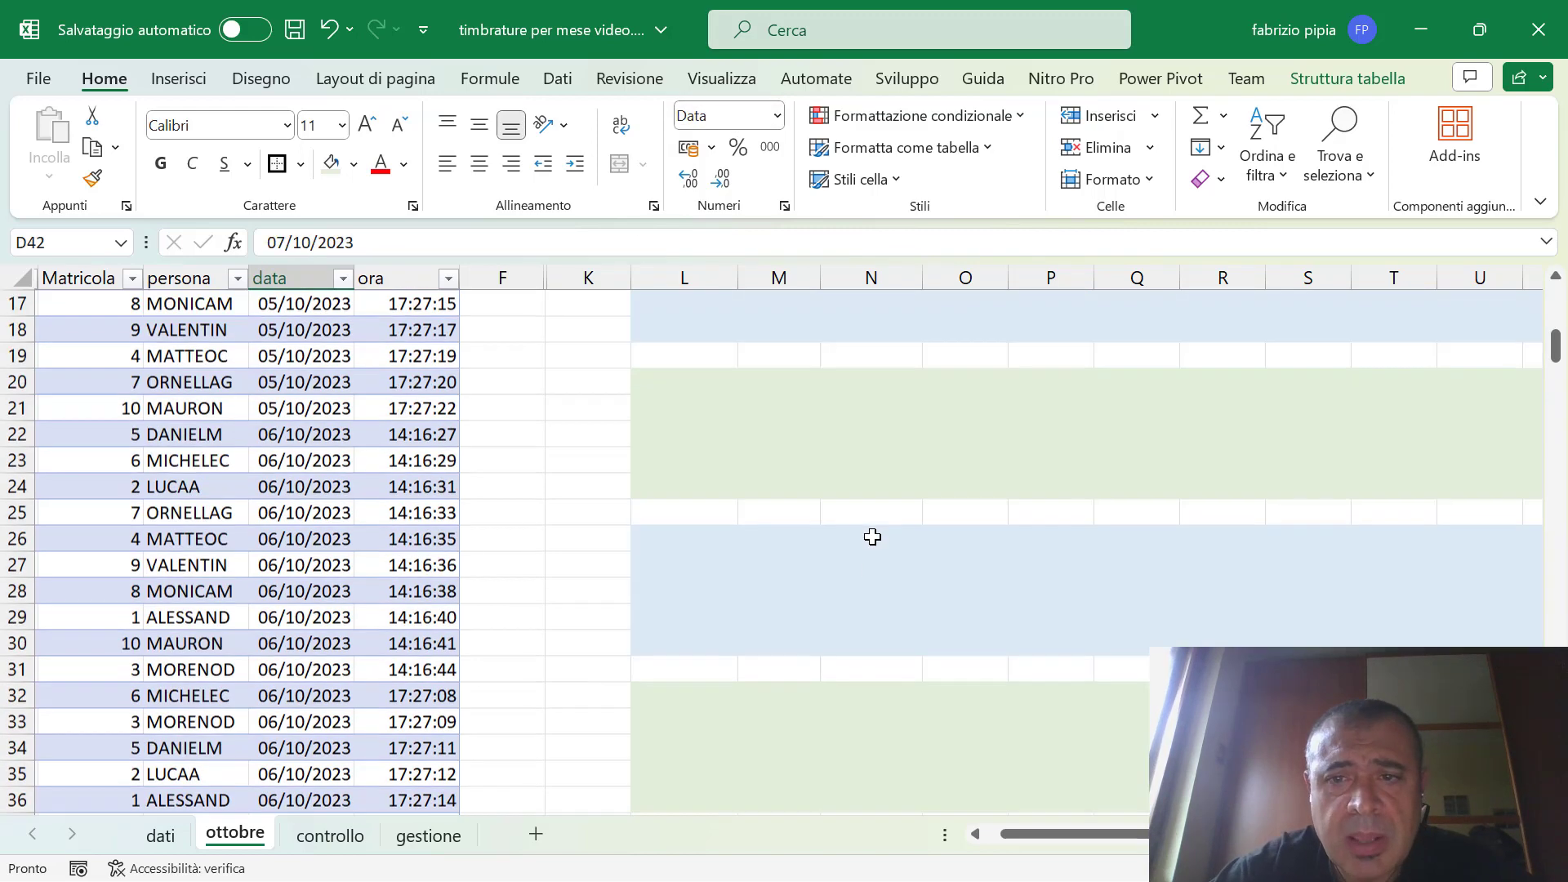
{"action": "scroll", "coordinate": [873, 536], "scroll_direction": "up", "scroll_amount": 3}
{"action": "scroll", "coordinate": [872, 536], "scroll_direction": "up", "scroll_amount": 2}
{"action": "scroll", "coordinate": [872, 536], "scroll_direction": "down", "scroll_amount": 5}
{"action": "scroll", "coordinate": [873, 537], "scroll_direction": "down", "scroll_amount": 5}
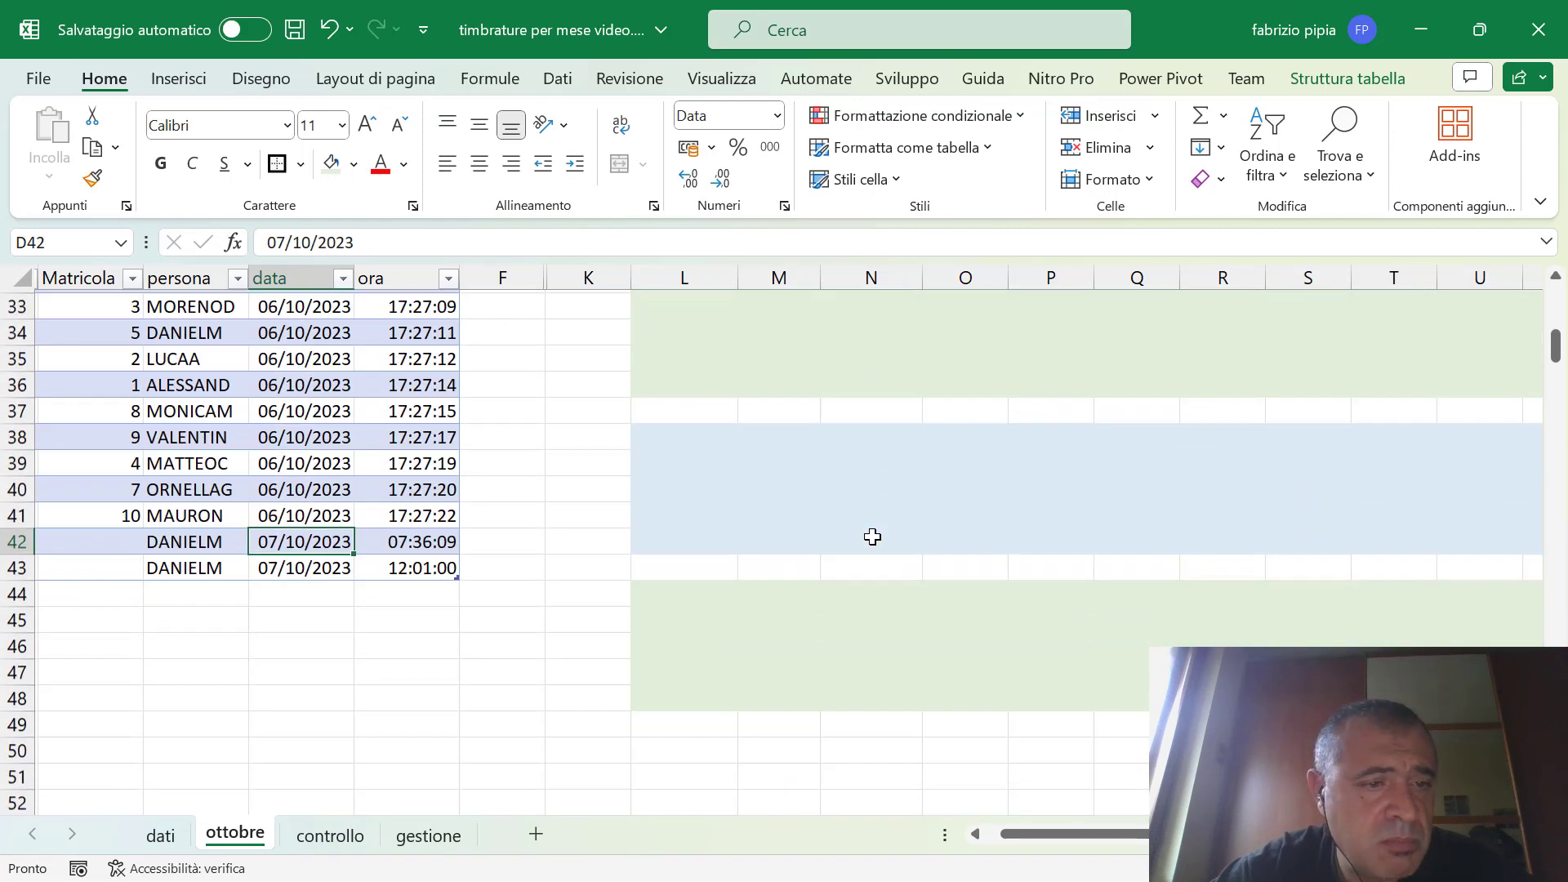
{"action": "left_click", "coordinate": [183, 571]}
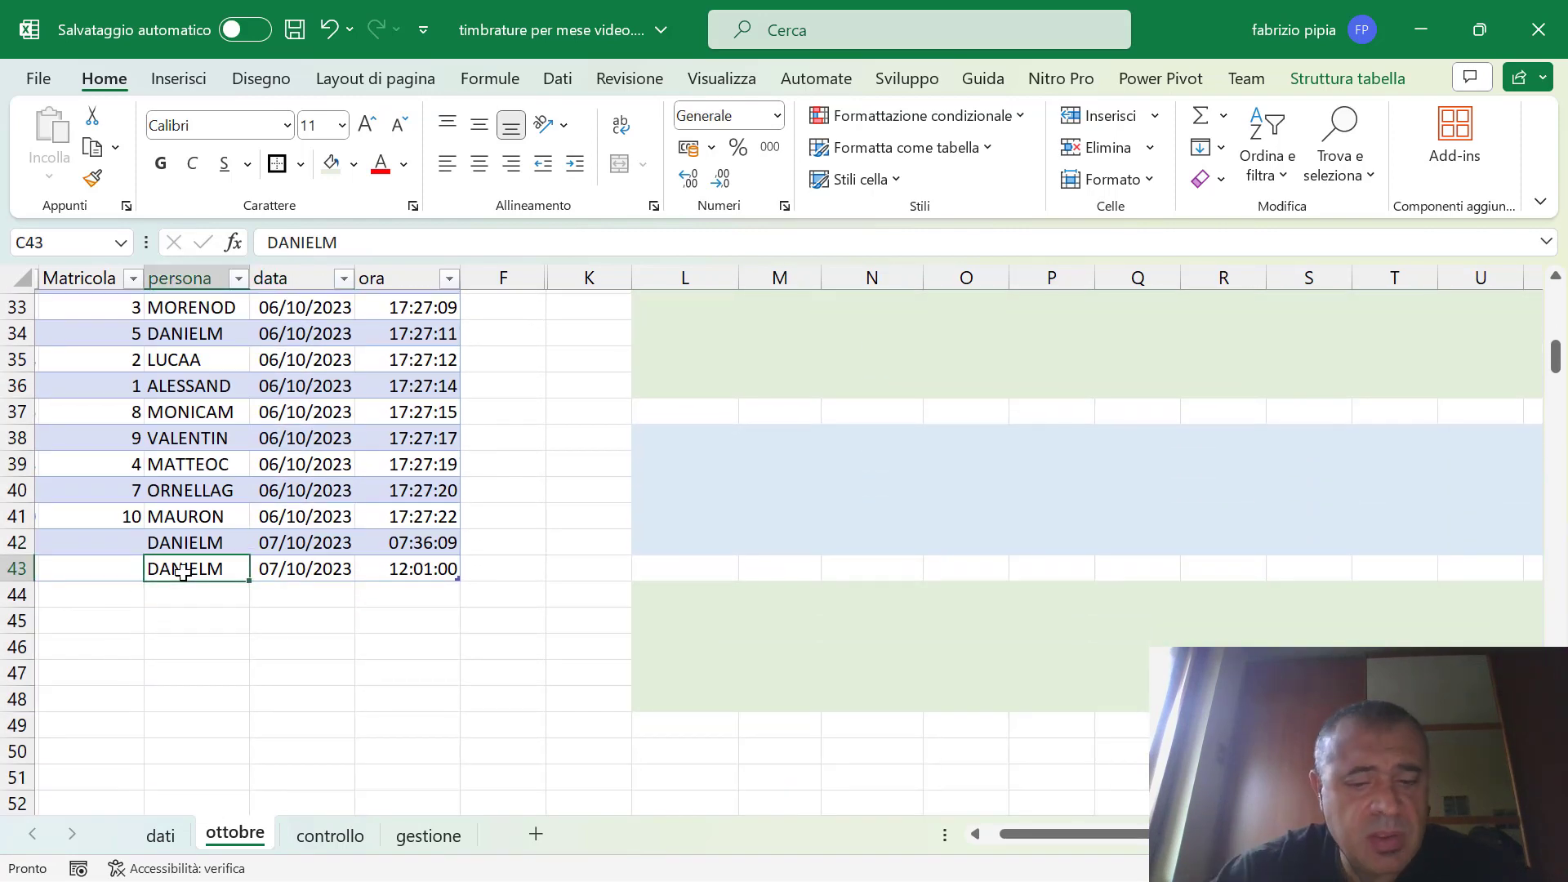
{"action": "type", "text": "MICHELEC"}
{"action": "key", "text": "Tab"}
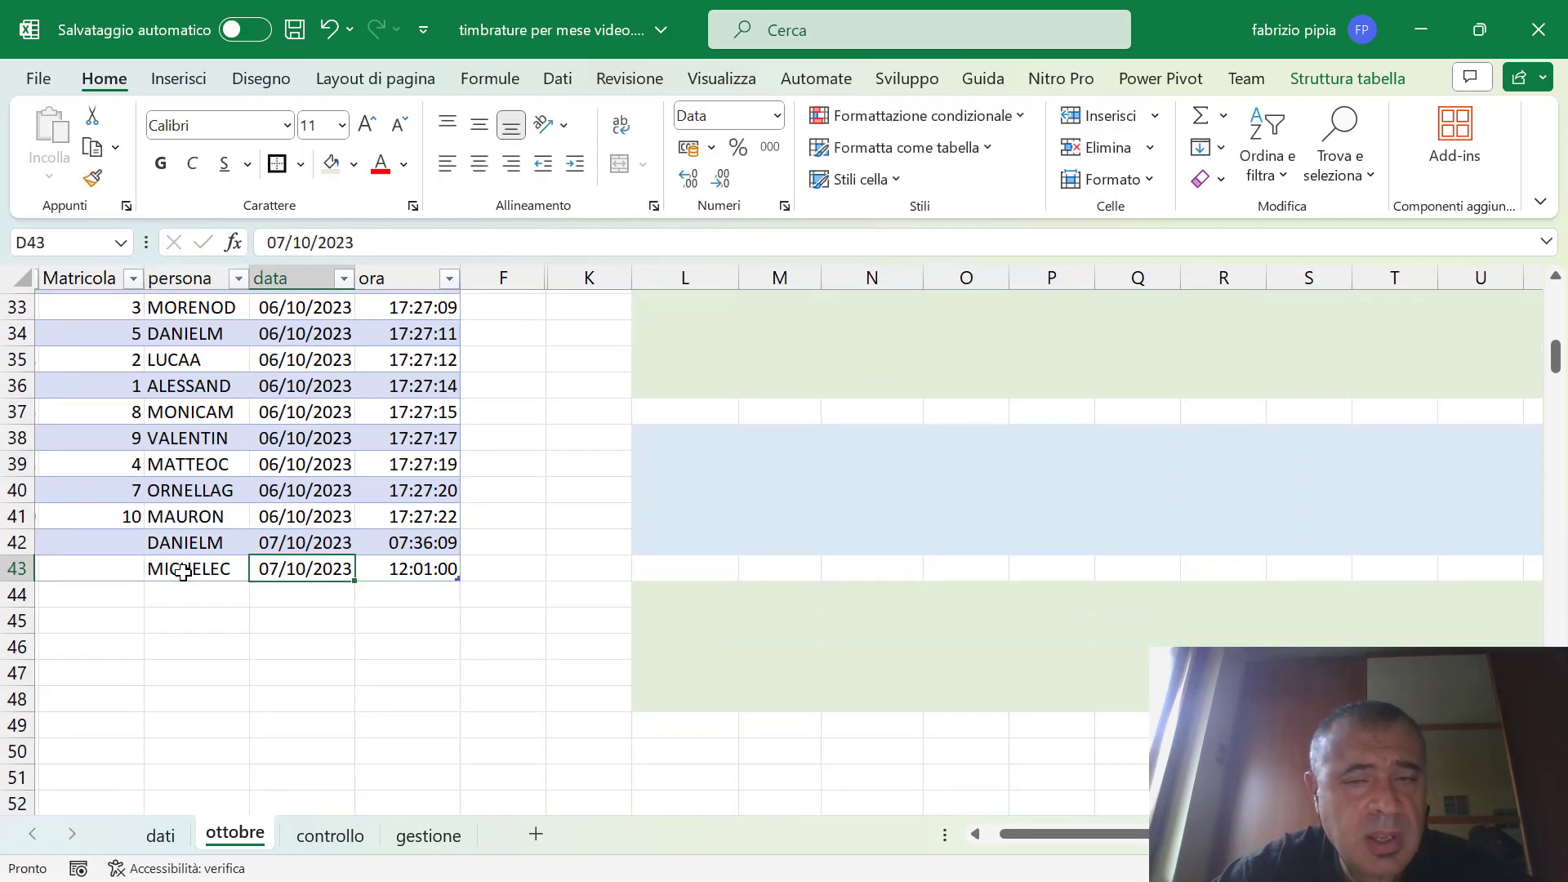
{"action": "scroll", "coordinate": [882, 543], "scroll_direction": "up", "scroll_amount": 1}
{"action": "scroll", "coordinate": [883, 542], "scroll_direction": "up", "scroll_amount": 9}
{"action": "scroll", "coordinate": [882, 543], "scroll_direction": "up", "scroll_amount": 1}
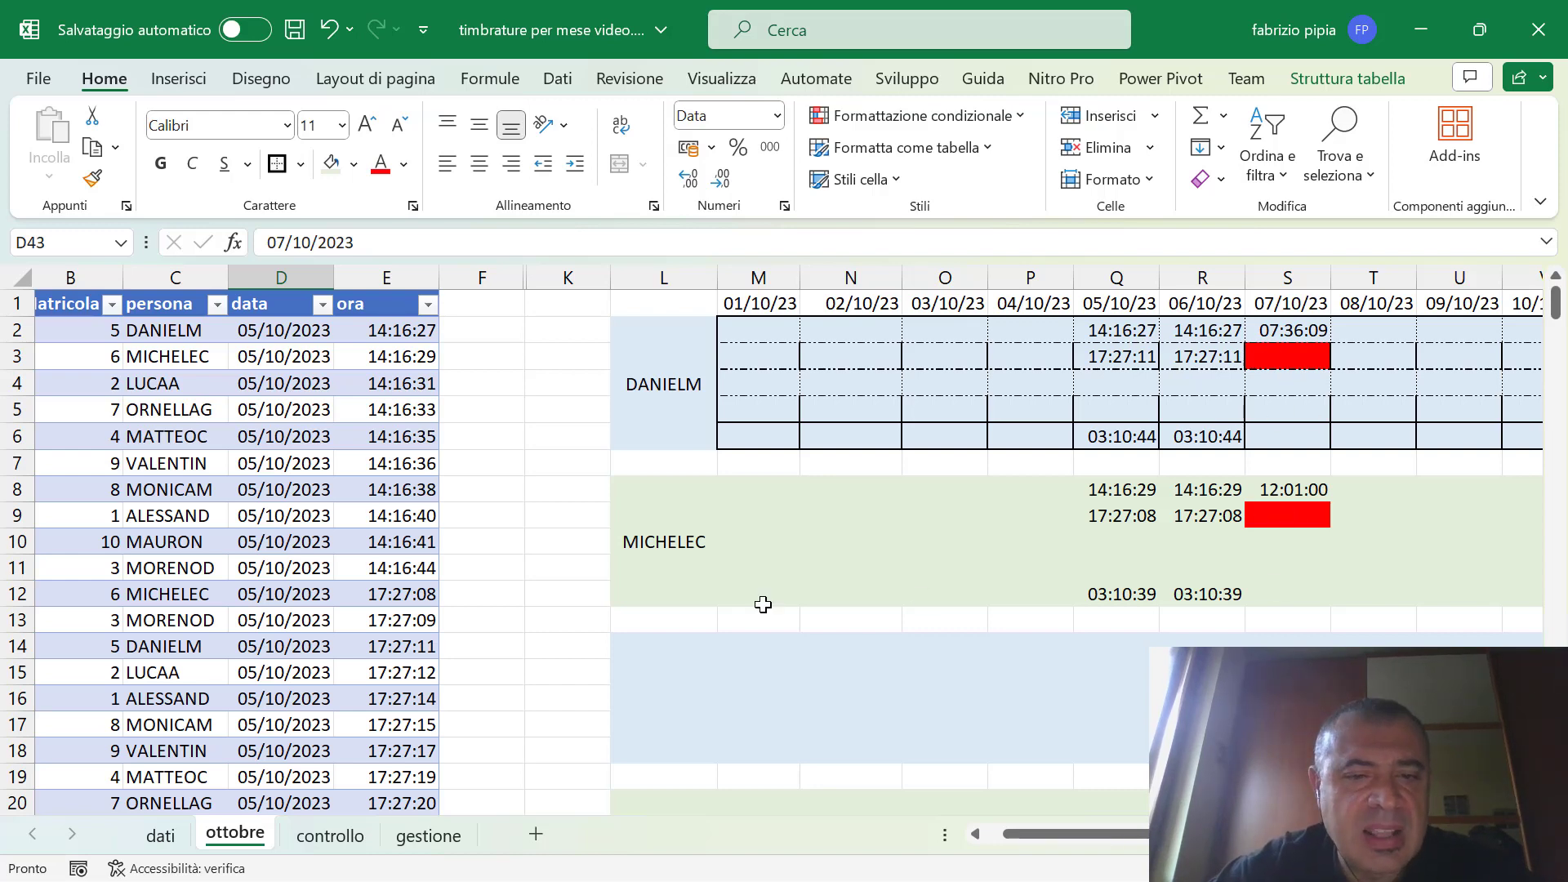
{"action": "scroll", "coordinate": [763, 604], "scroll_direction": "down", "scroll_amount": 1}
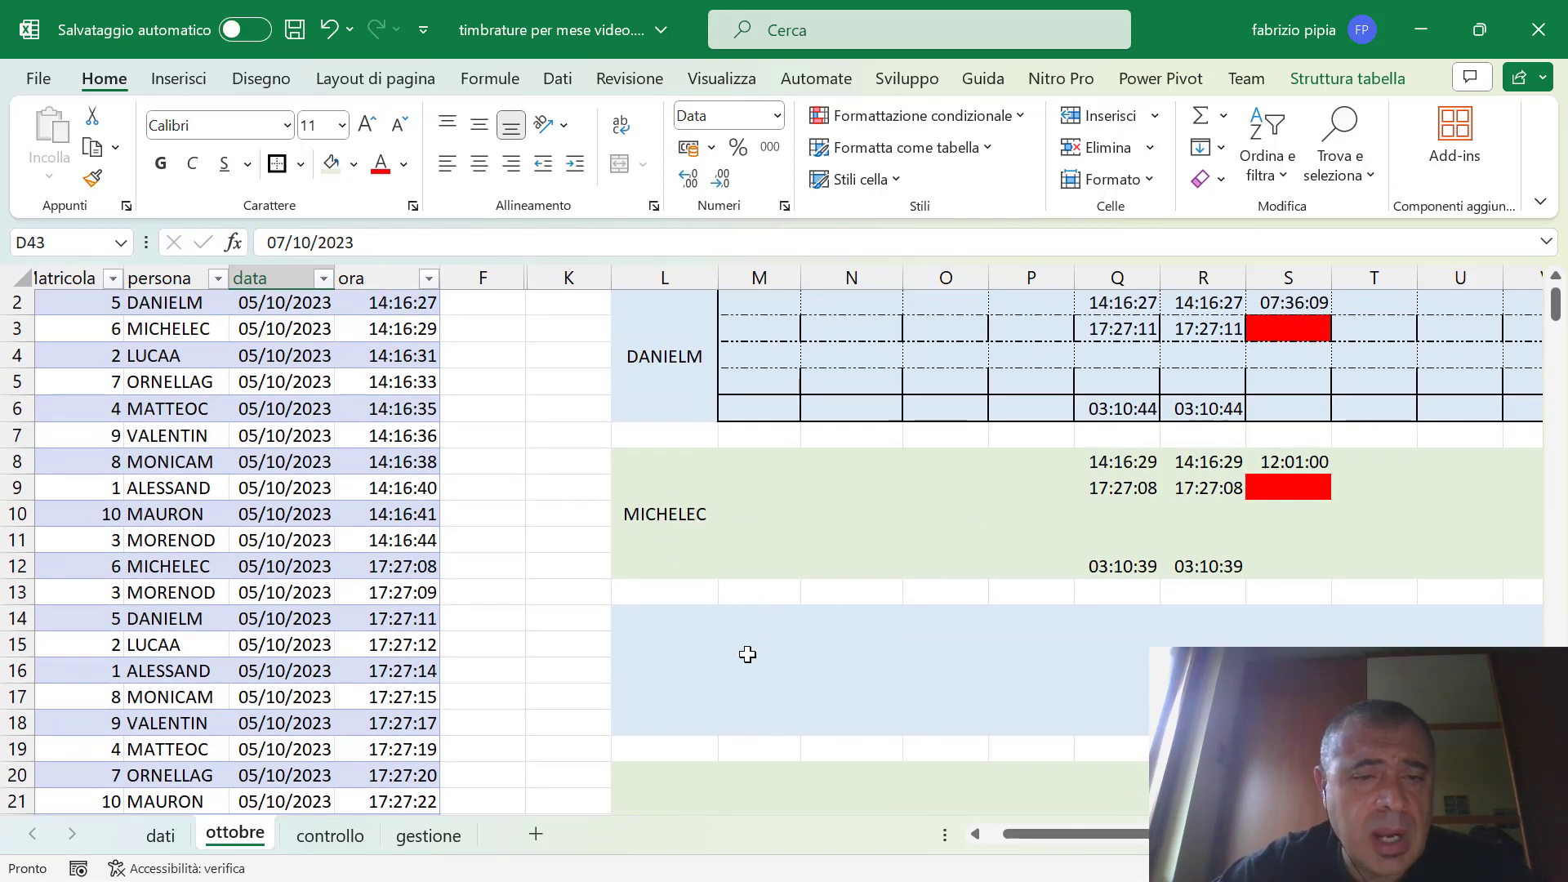
{"action": "scroll", "coordinate": [648, 658], "scroll_direction": "down", "scroll_amount": 5}
{"action": "scroll", "coordinate": [648, 658], "scroll_direction": "down", "scroll_amount": 5}
{"action": "scroll", "coordinate": [615, 662], "scroll_direction": "down", "scroll_amount": 1}
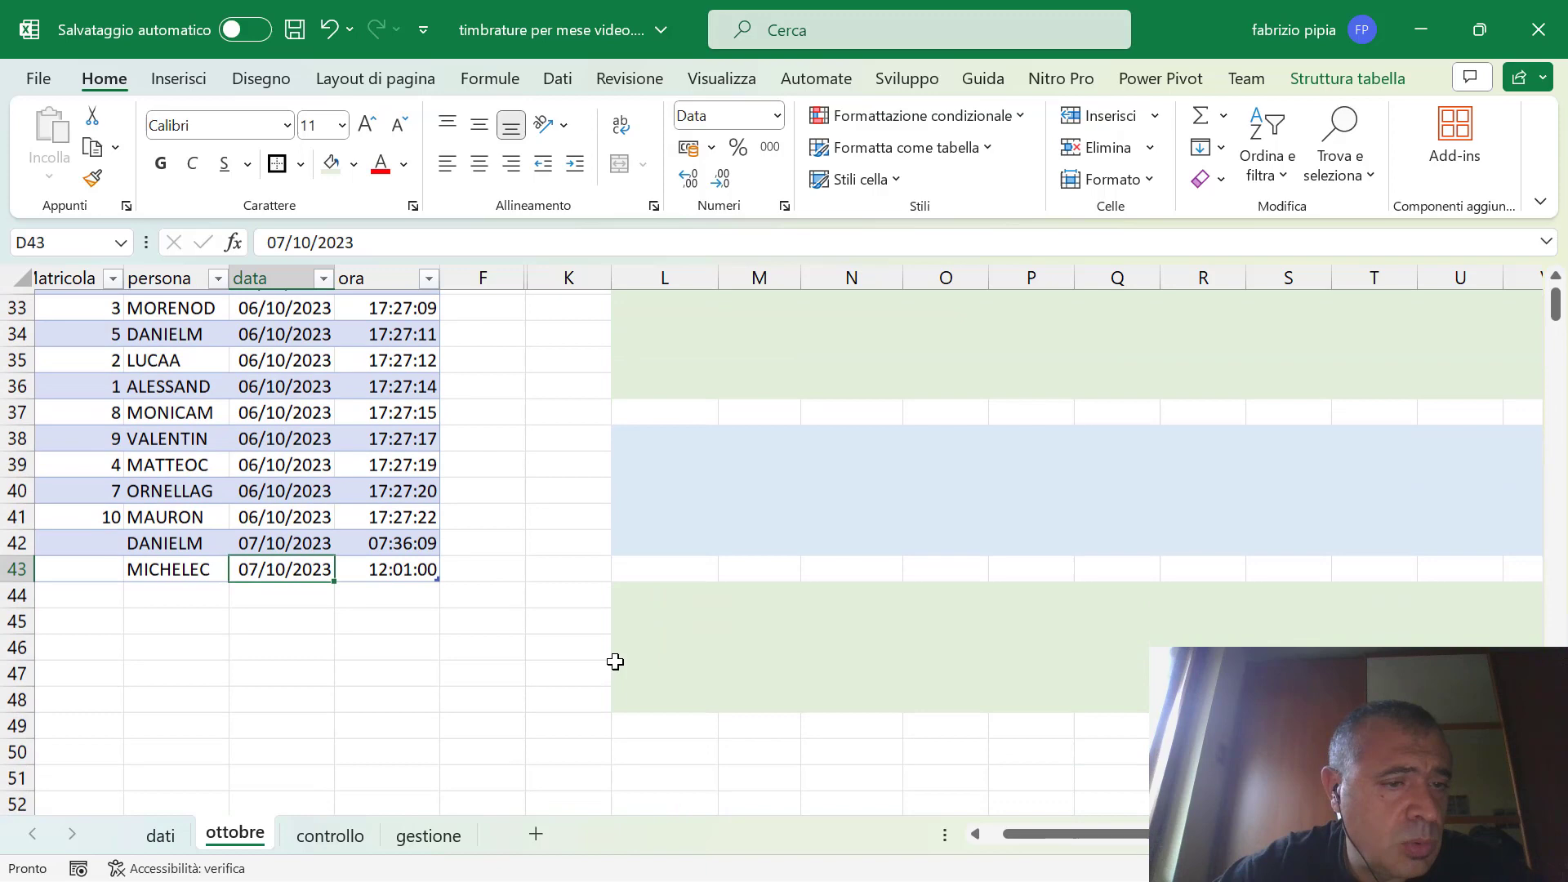
{"action": "left_click", "coordinate": [161, 542]}
{"action": "type", "text": "MICHELEC"}
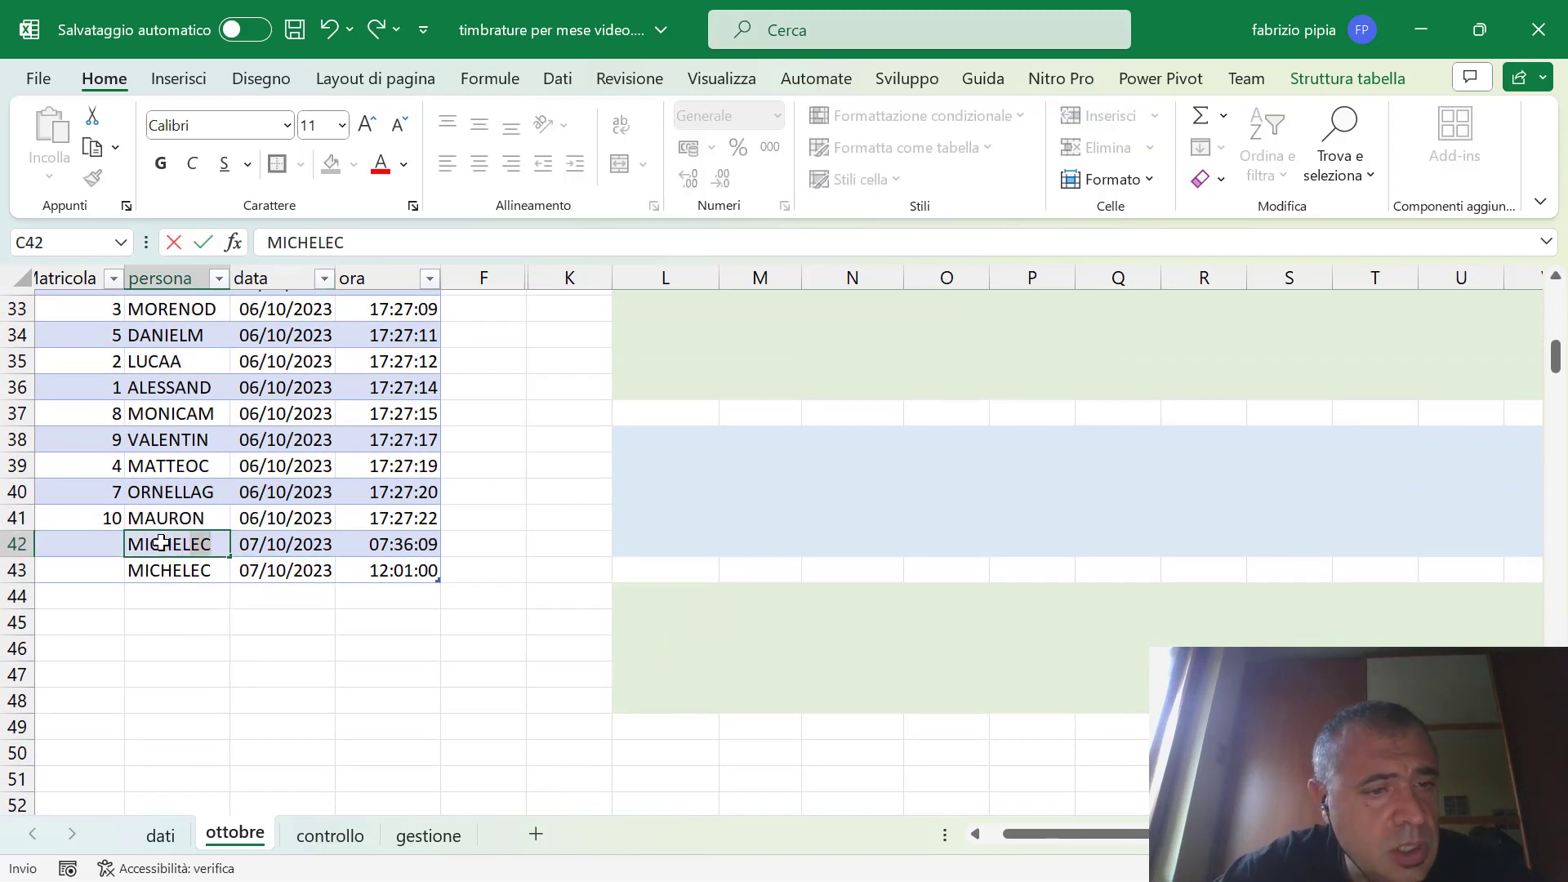
{"action": "key", "text": "Tab"}
{"action": "scroll", "coordinate": [1128, 480], "scroll_direction": "up", "scroll_amount": 6}
{"action": "scroll", "coordinate": [1128, 480], "scroll_direction": "up", "scroll_amount": 2}
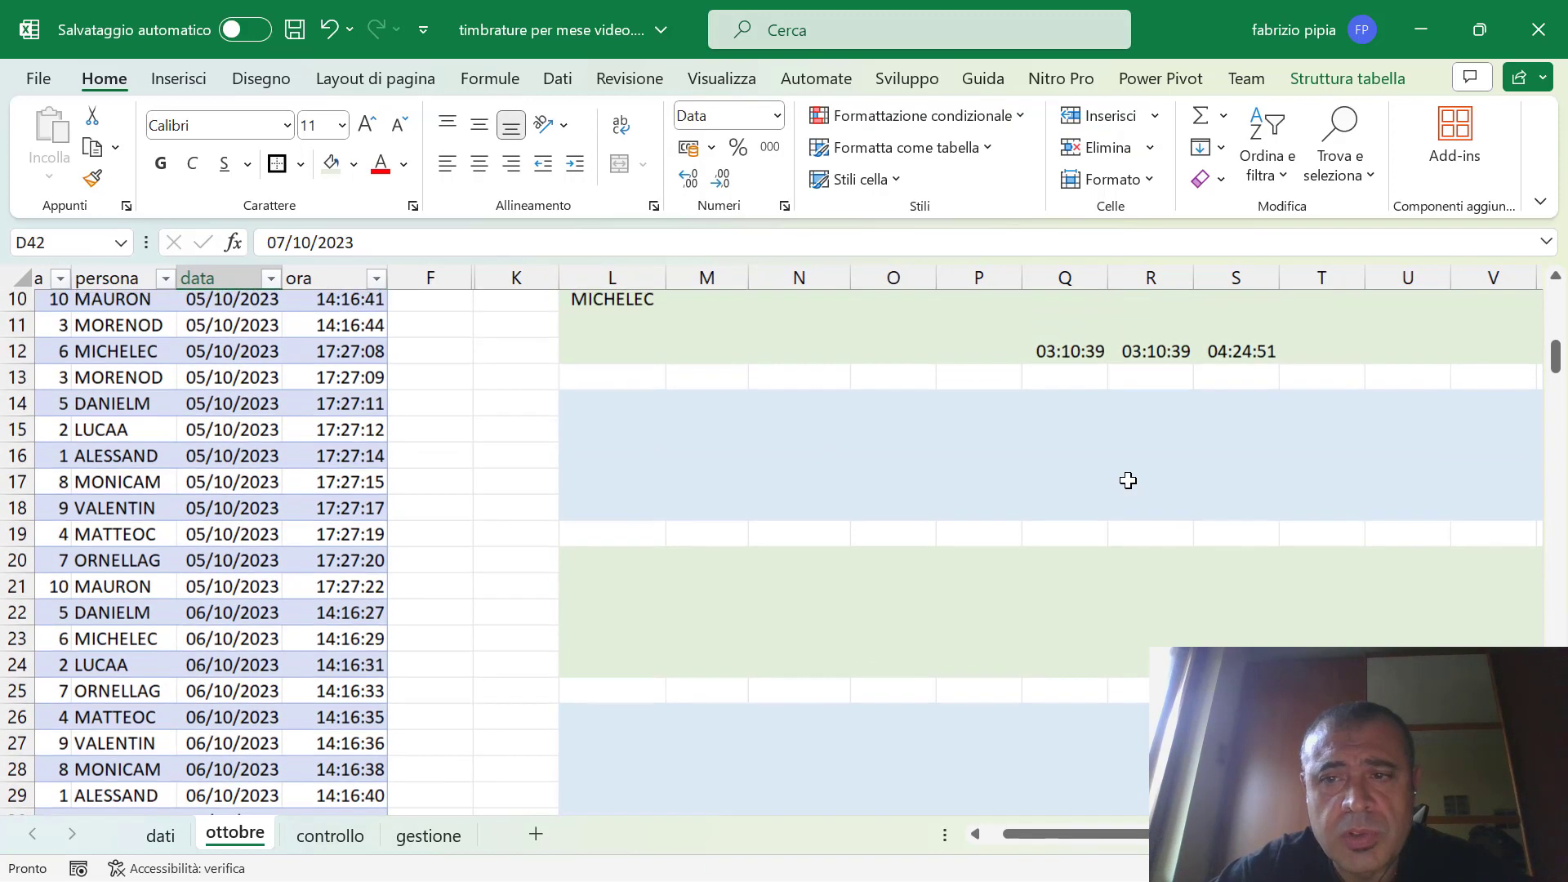
{"action": "scroll", "coordinate": [1128, 481], "scroll_direction": "up", "scroll_amount": 3}
{"action": "scroll", "coordinate": [1128, 480], "scroll_direction": "up", "scroll_amount": 1}
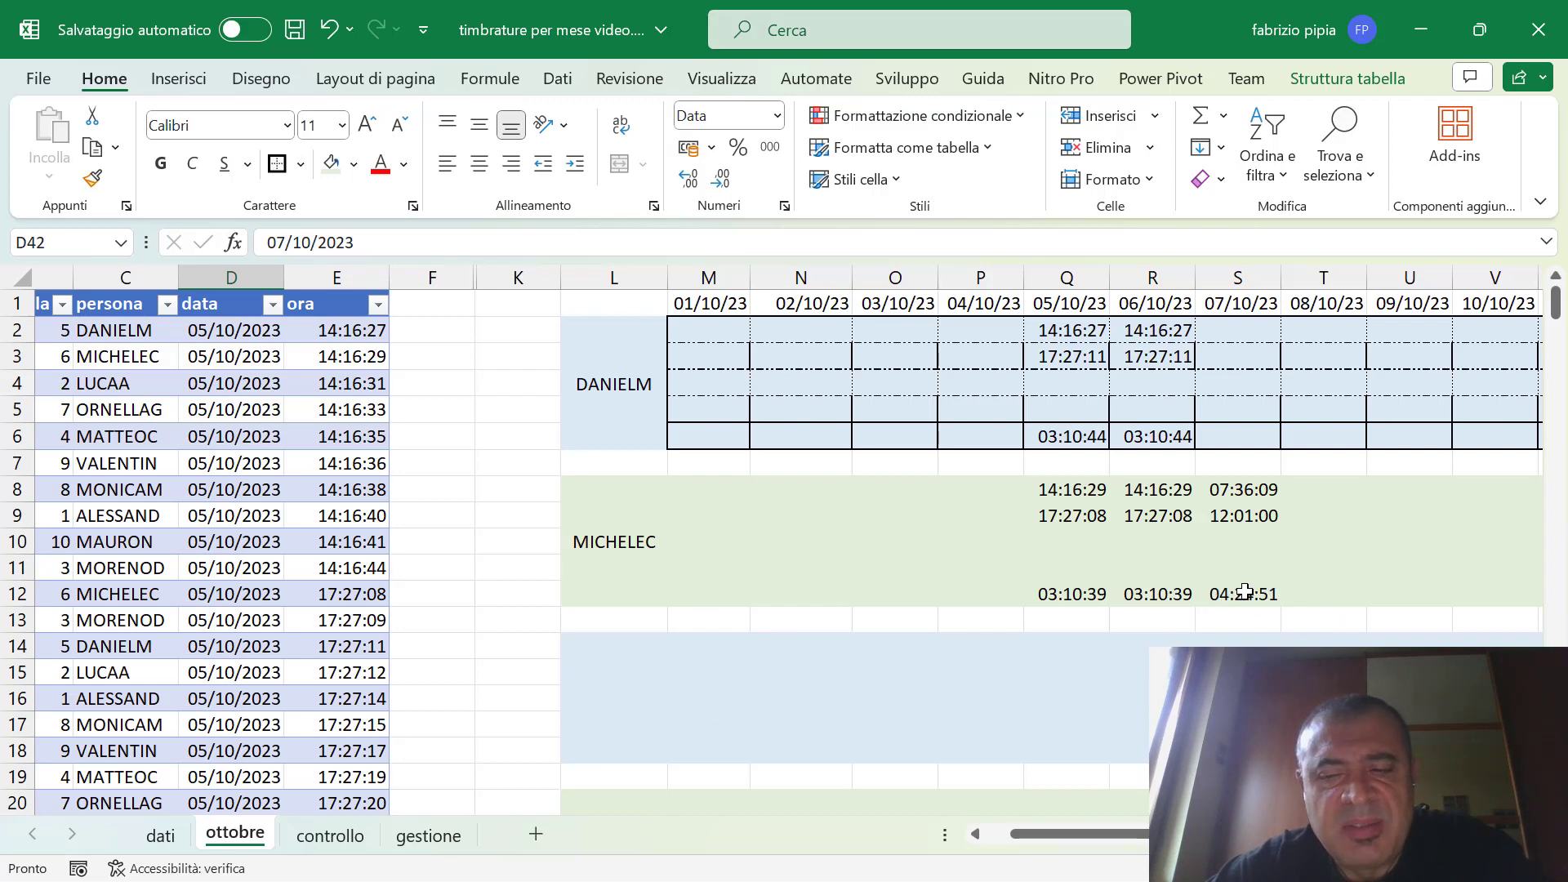
{"action": "left_click", "coordinate": [426, 835]}
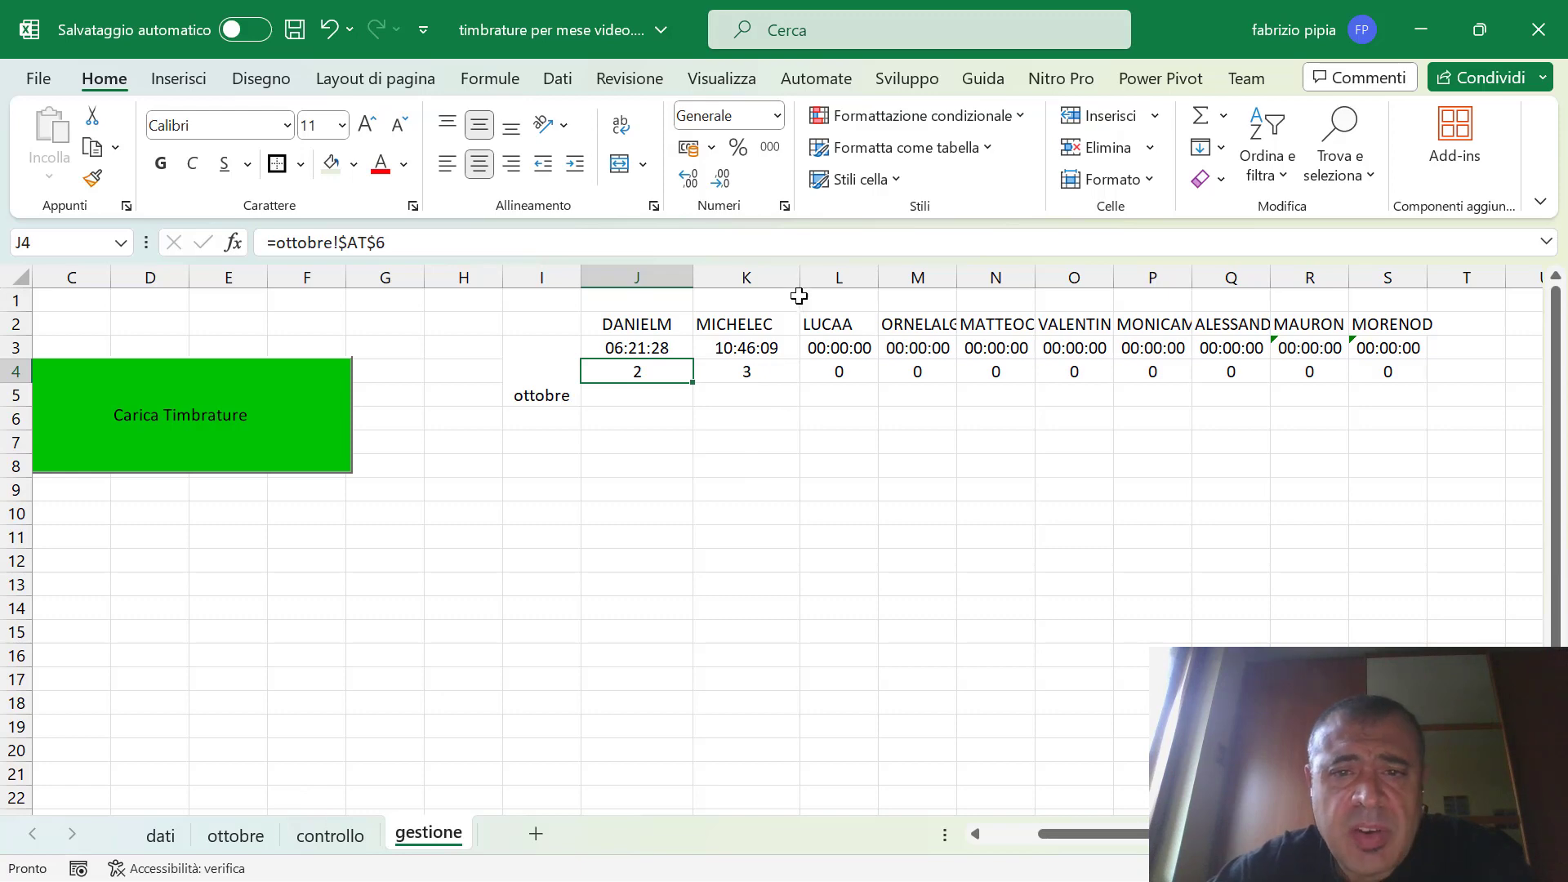
{"action": "left_click", "coordinate": [239, 837]}
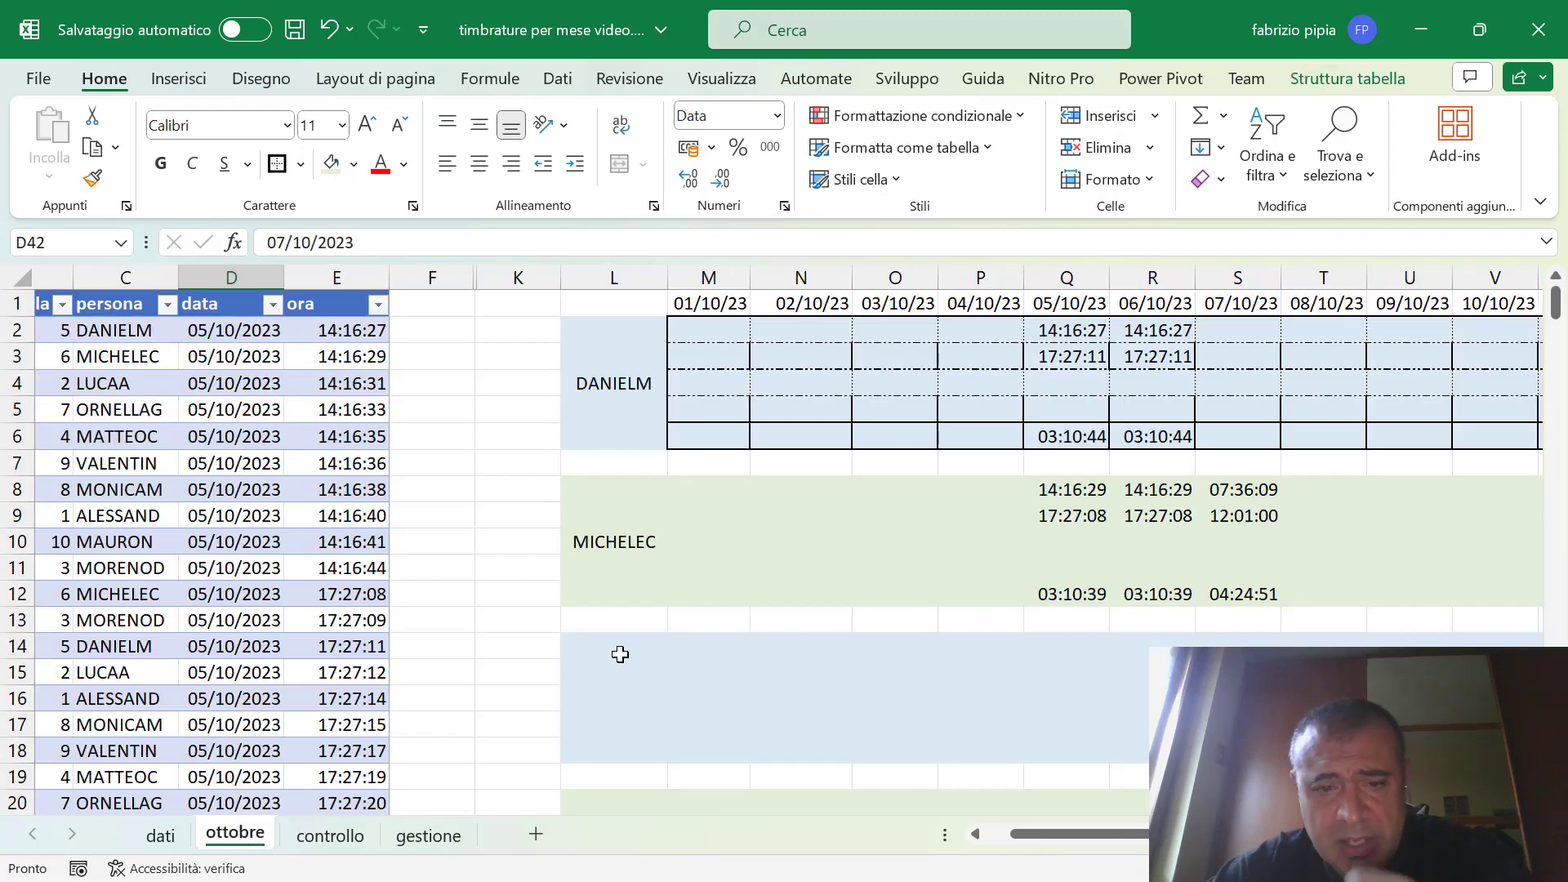
Copy the punch-lookup formula text from M8 without changing M8
{"action": "left_click", "coordinate": [700, 497]}
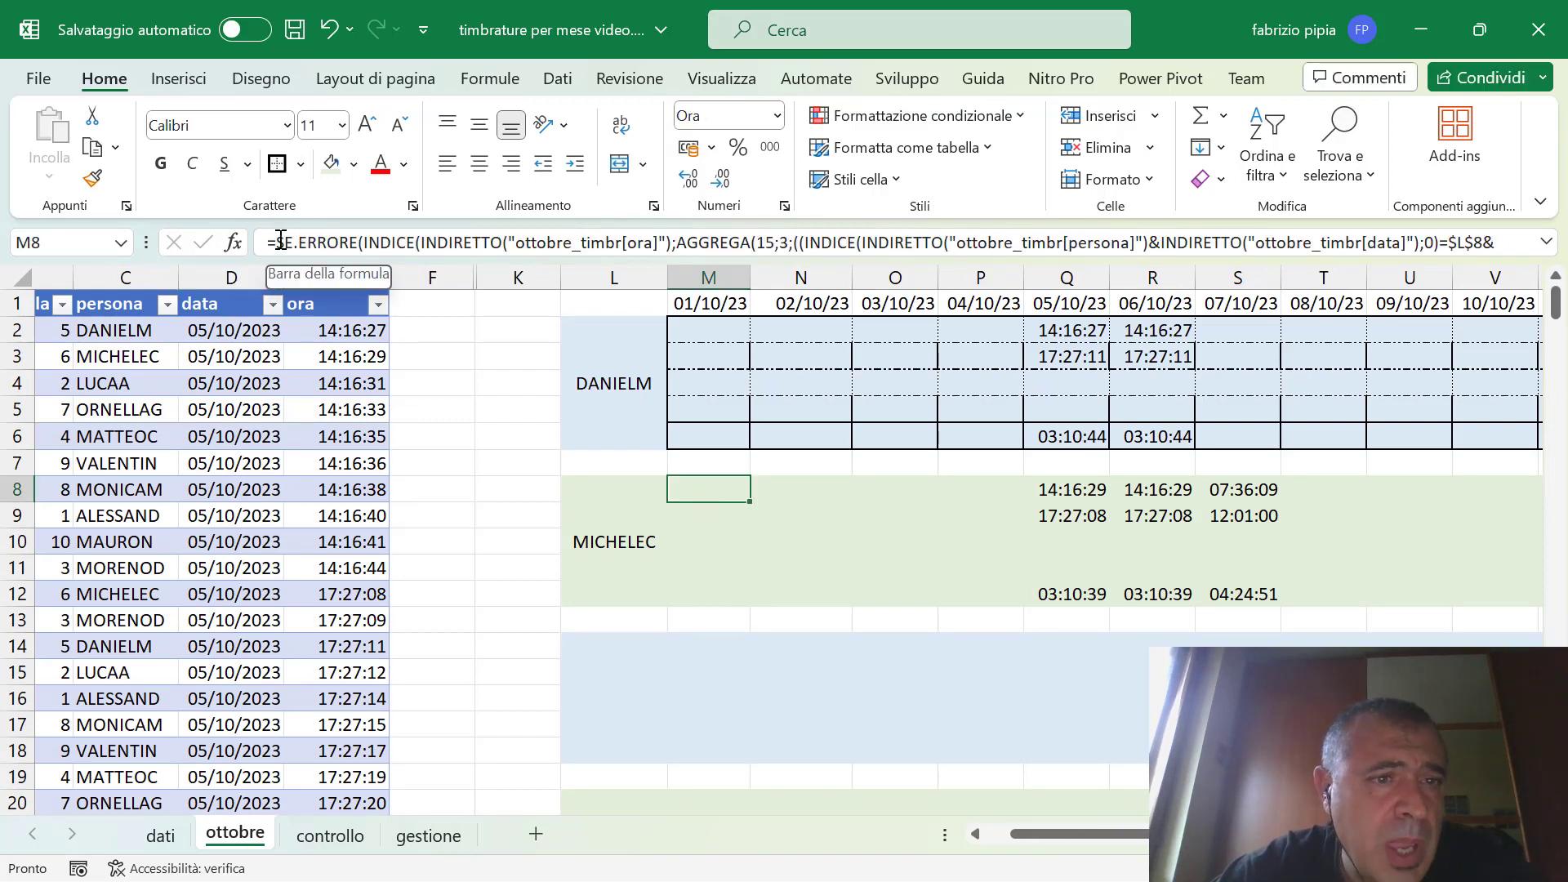
{"action": "left_click_drag", "start_coordinate": [279, 242], "coordinate": [1519, 243]}
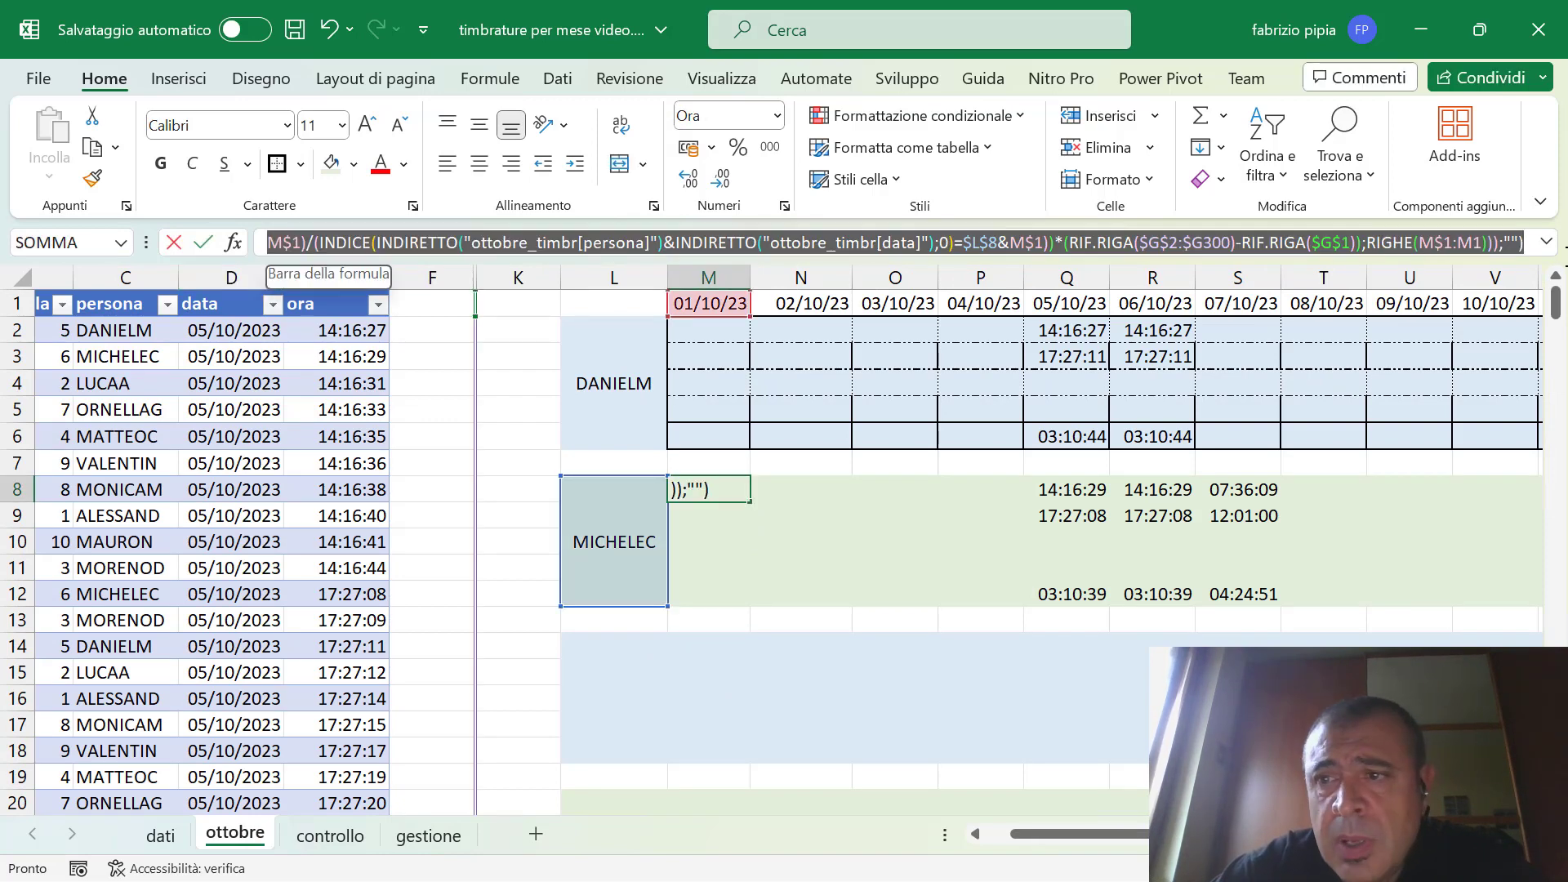
{"action": "key", "text": "ctrl+c"}
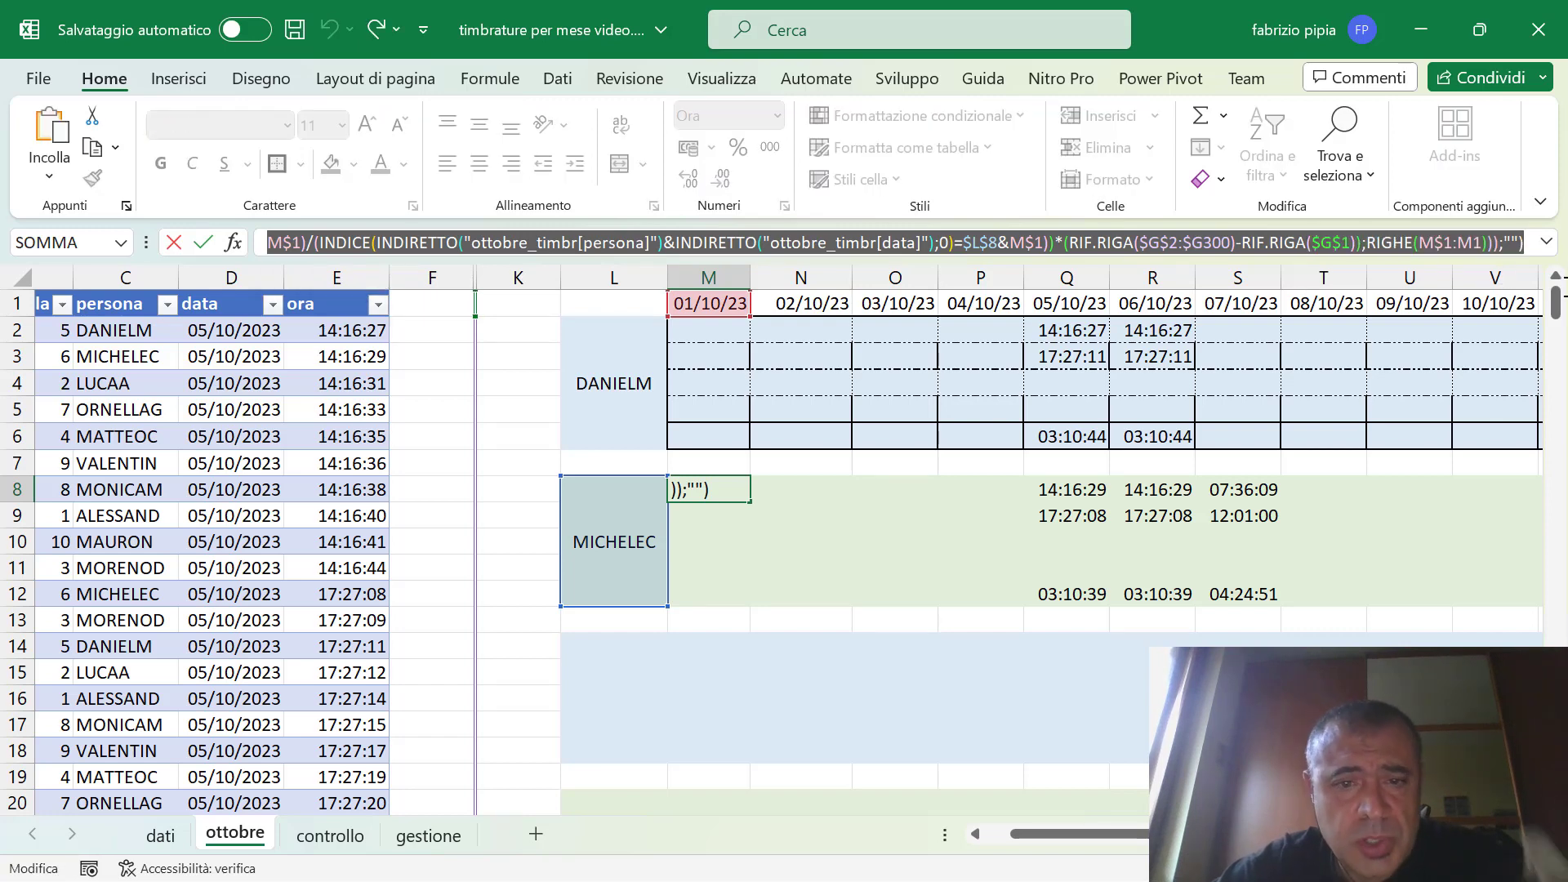
{"action": "key", "text": "Escape"}
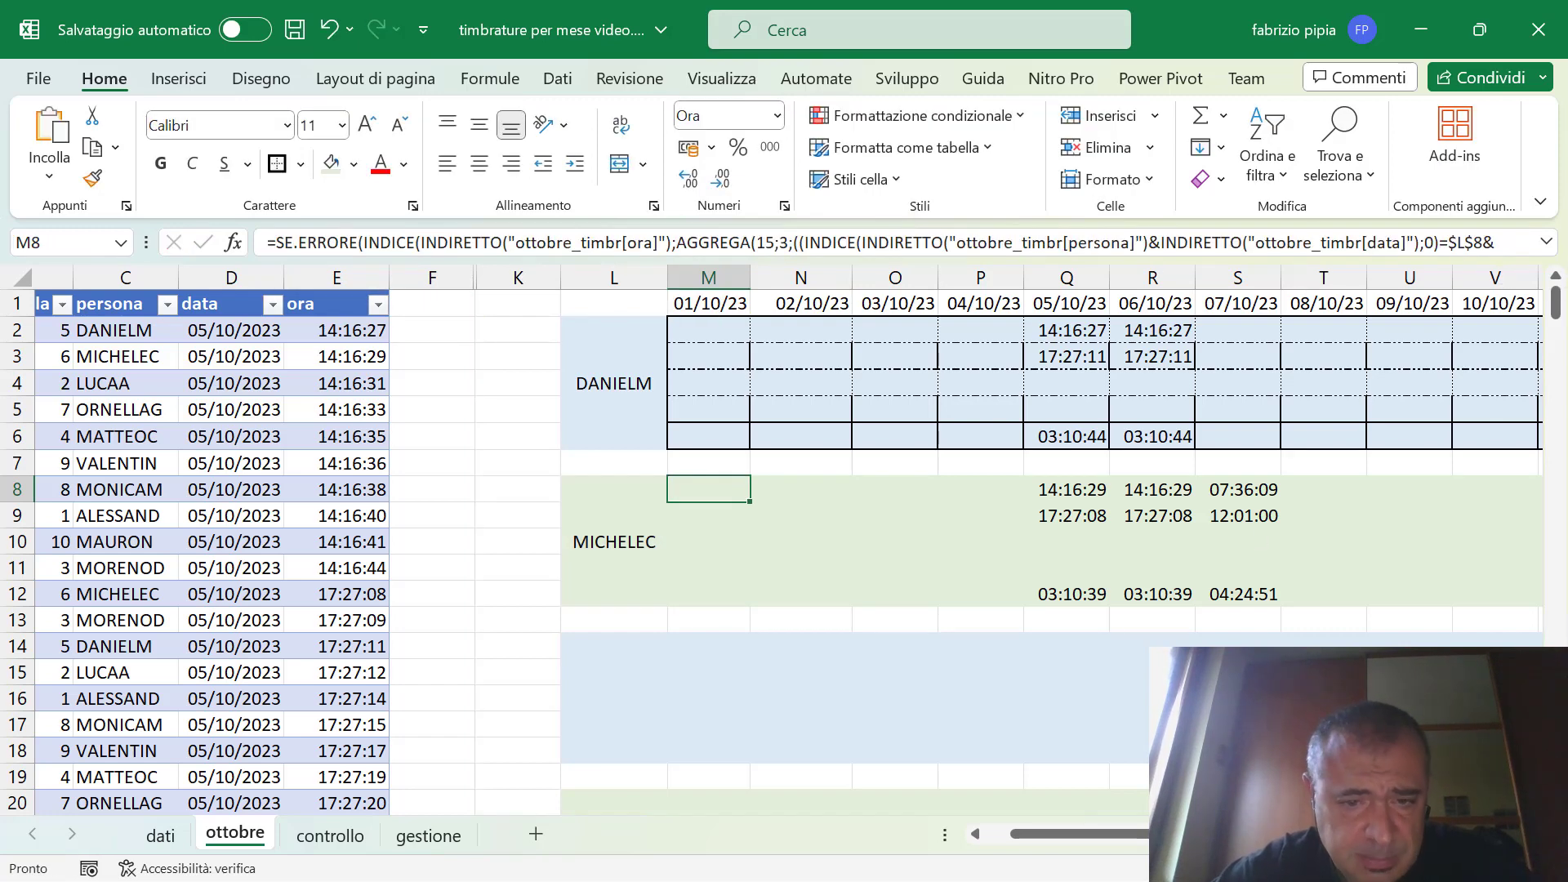
Paste the lookup formula into M14 pointed at $L$14, and fill it down
{"action": "left_click", "coordinate": [700, 649]}
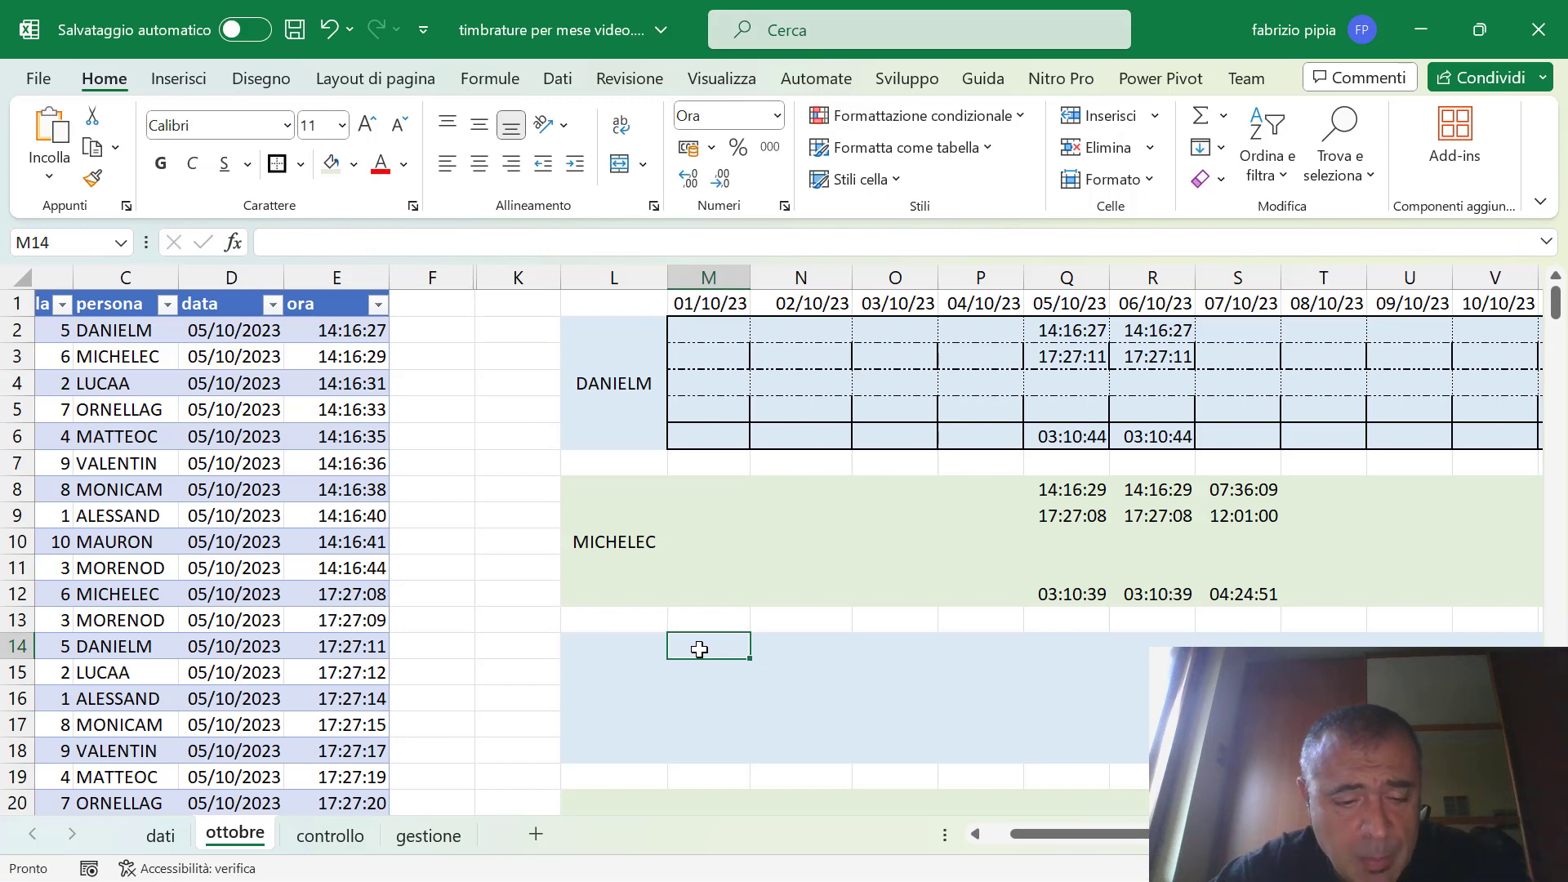
{"action": "type", "text": "="}
{"action": "key", "text": "ctrl+v"}
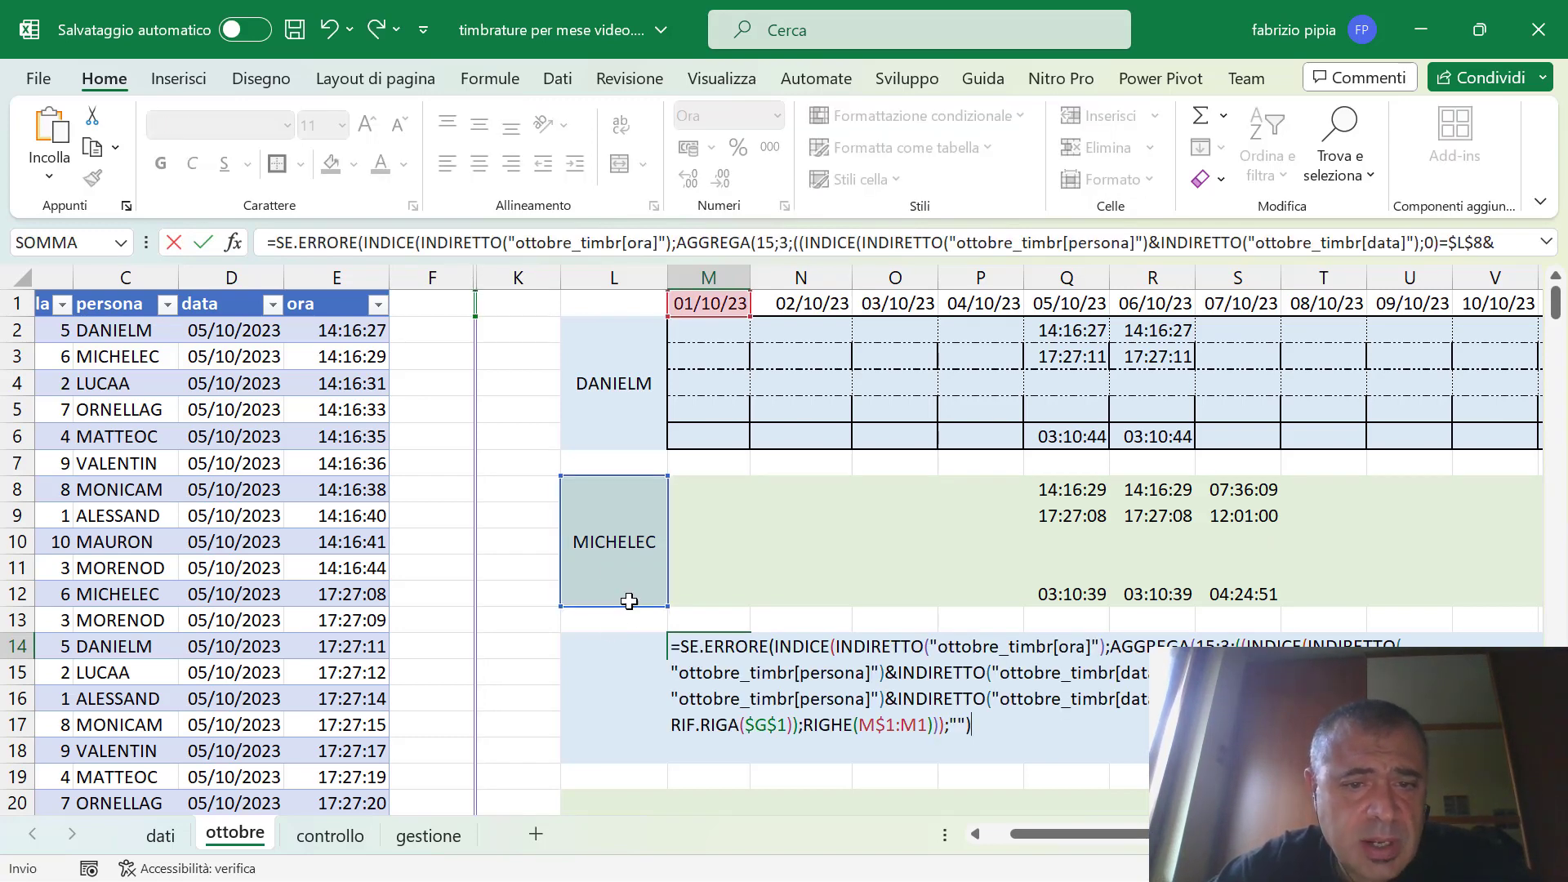
{"action": "left_click_drag", "start_coordinate": [626, 613], "coordinate": [626, 704]}
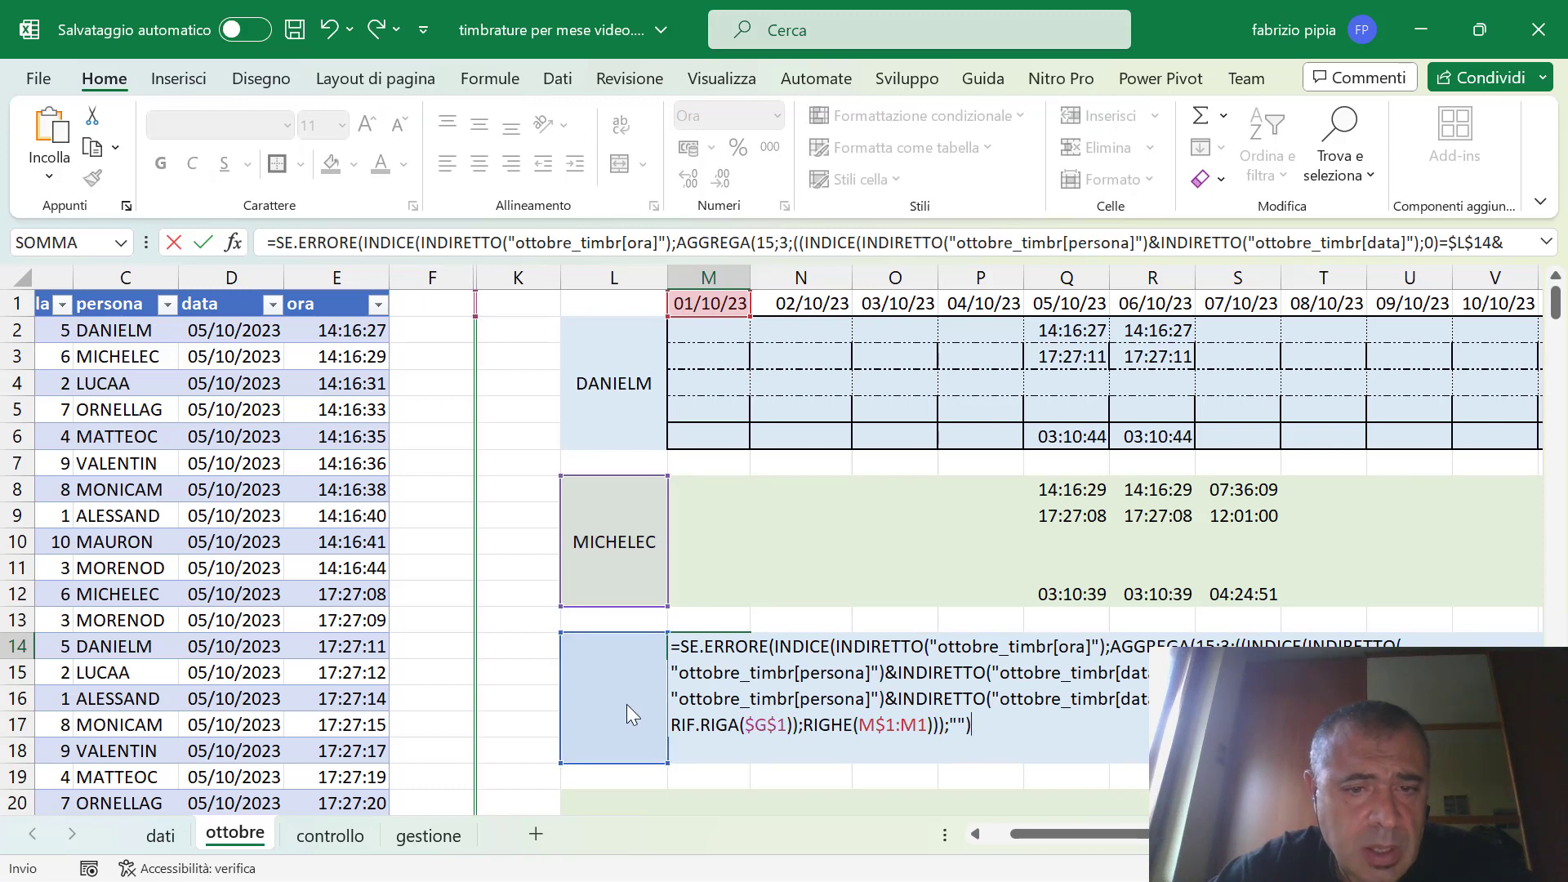
{"action": "left_click_drag", "start_coordinate": [621, 609], "coordinate": [619, 684]}
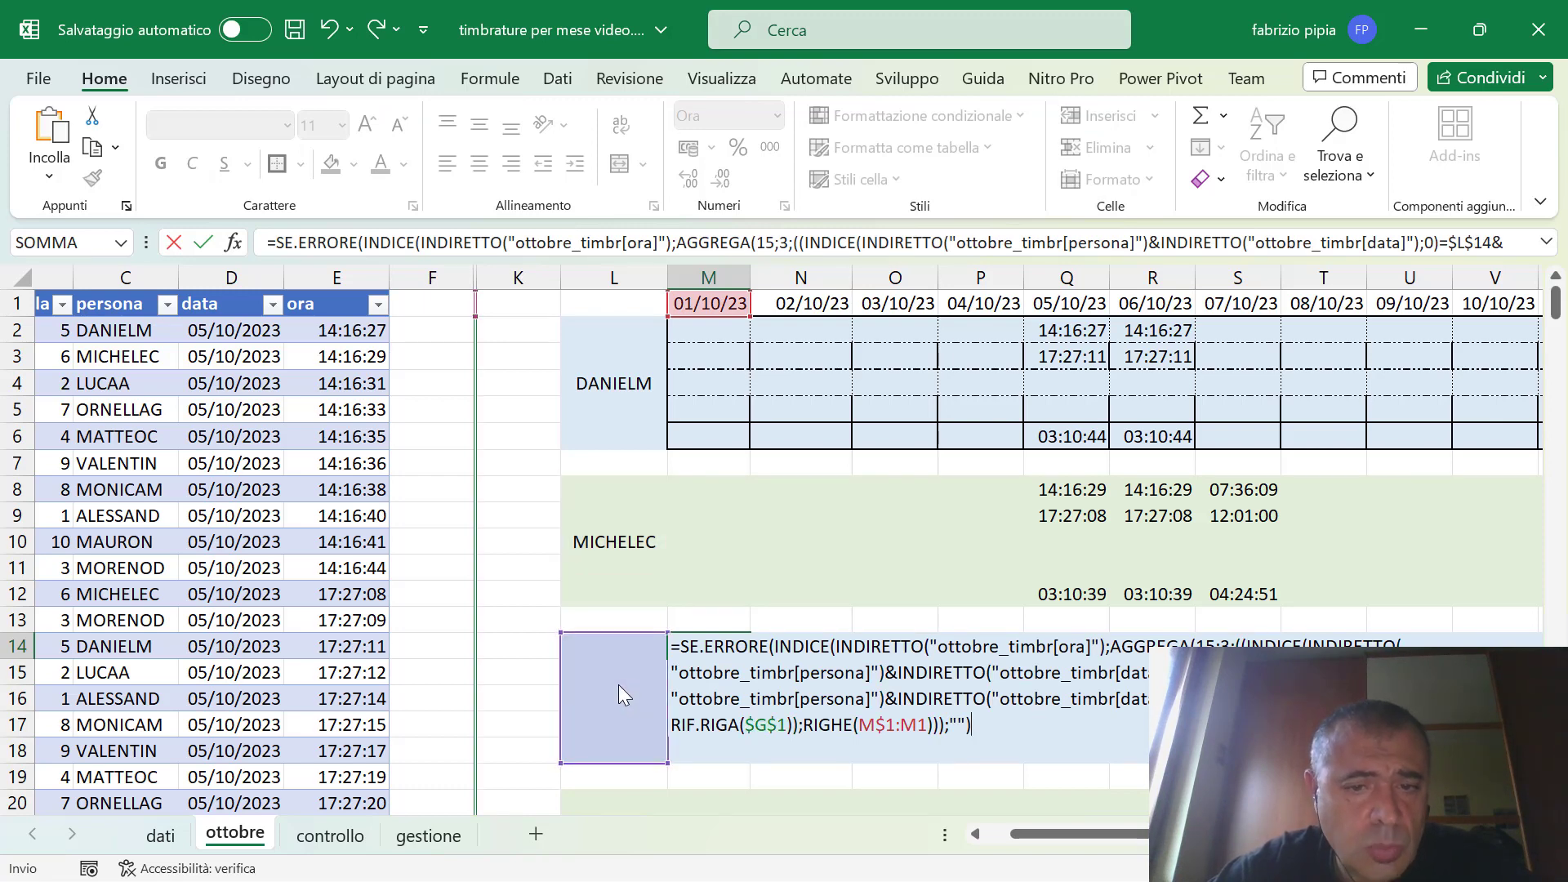
{"action": "key", "text": "ctrl+Return"}
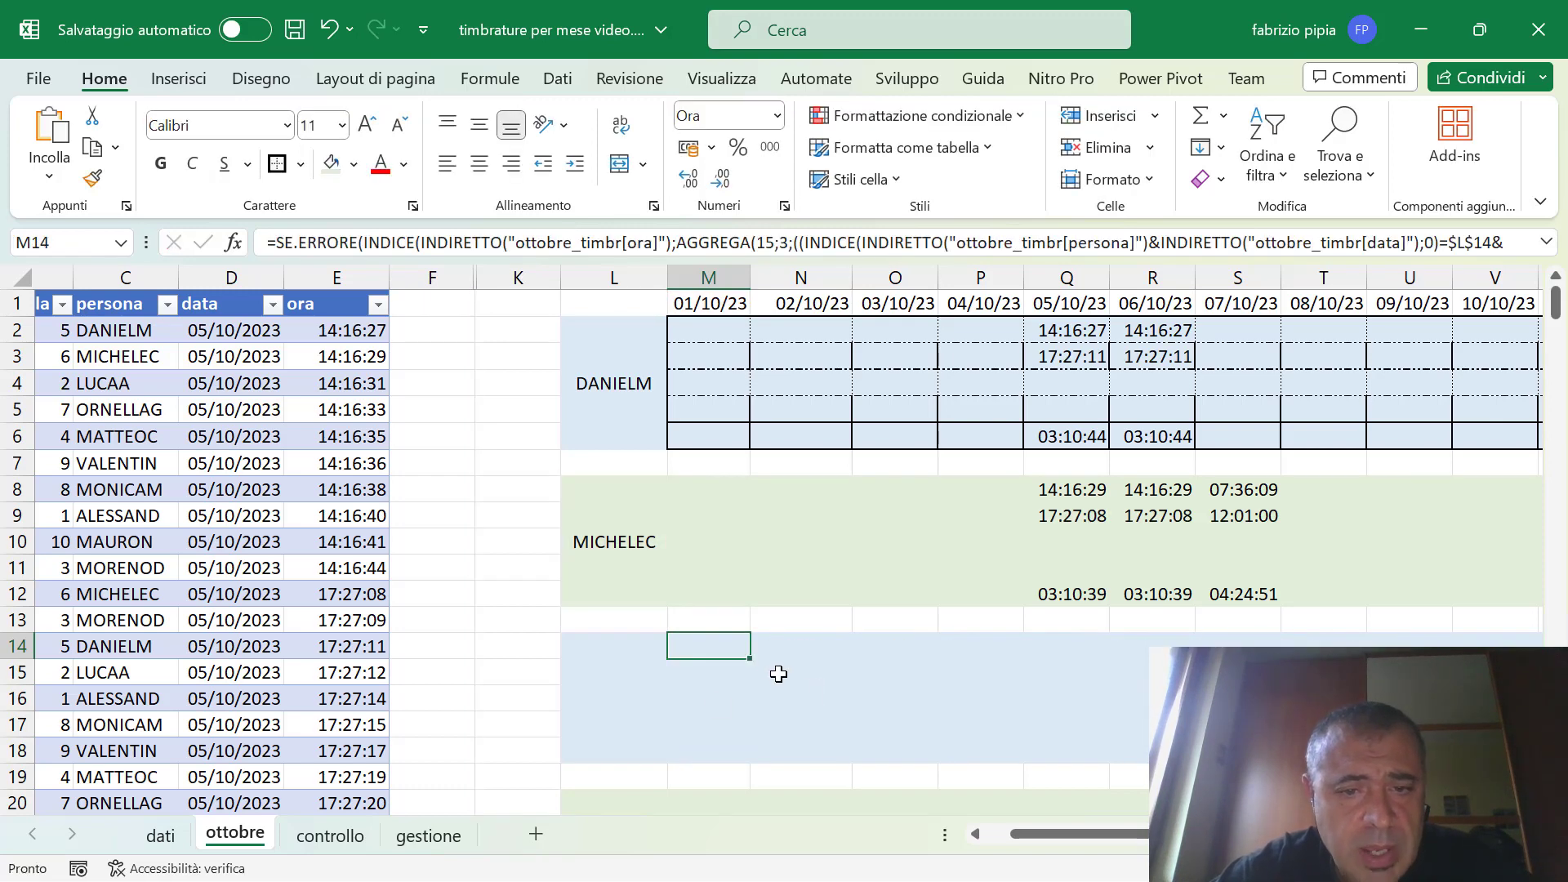
{"action": "left_click_drag", "start_coordinate": [750, 660], "coordinate": [752, 740]}
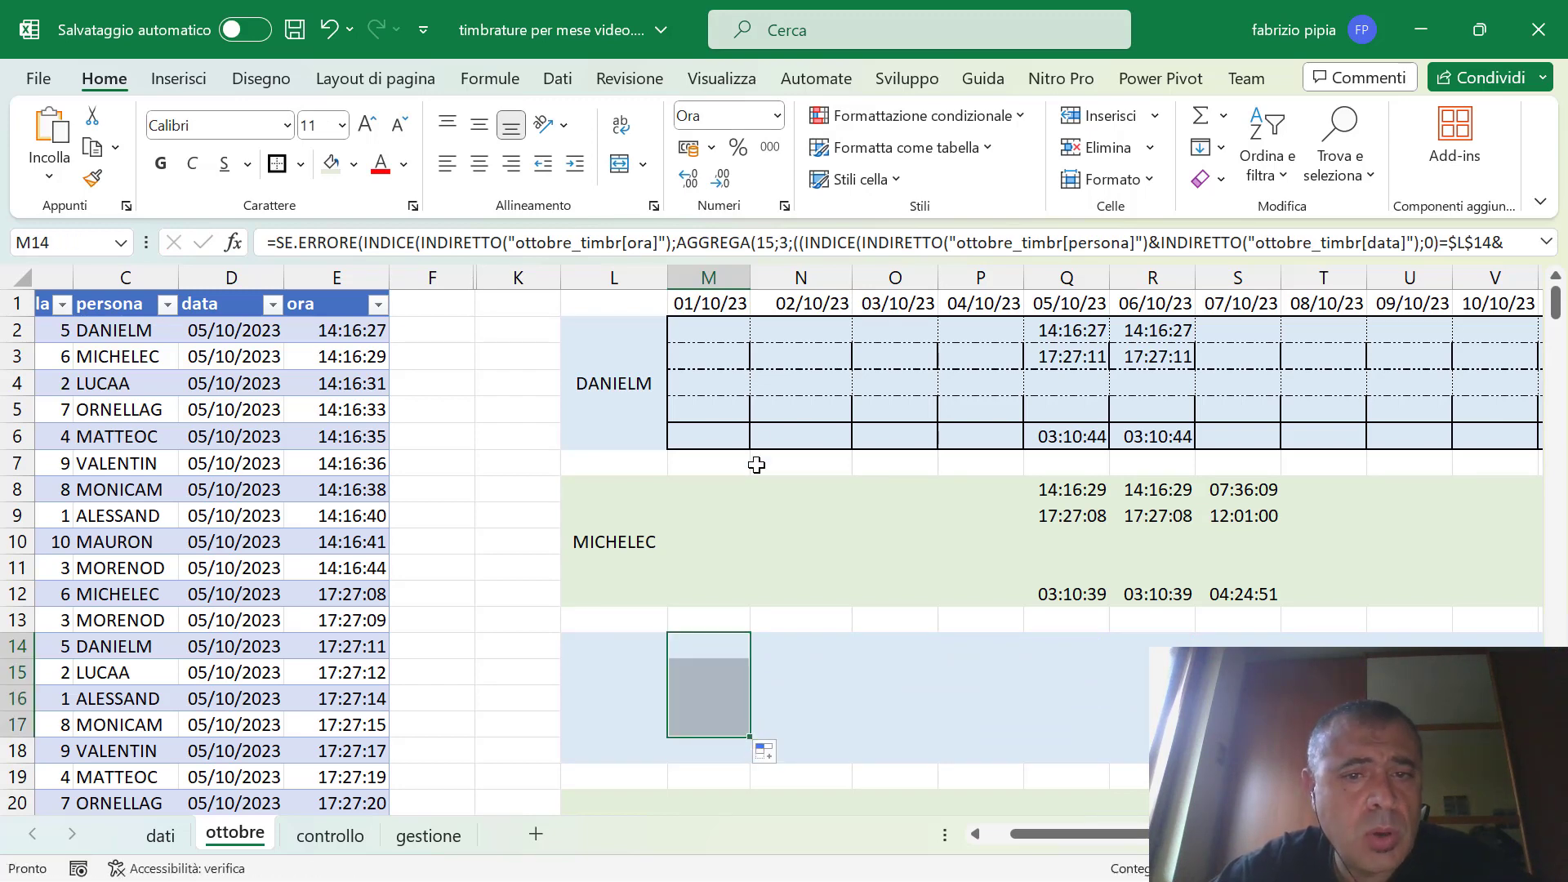
{"action": "left_click", "coordinate": [705, 433]}
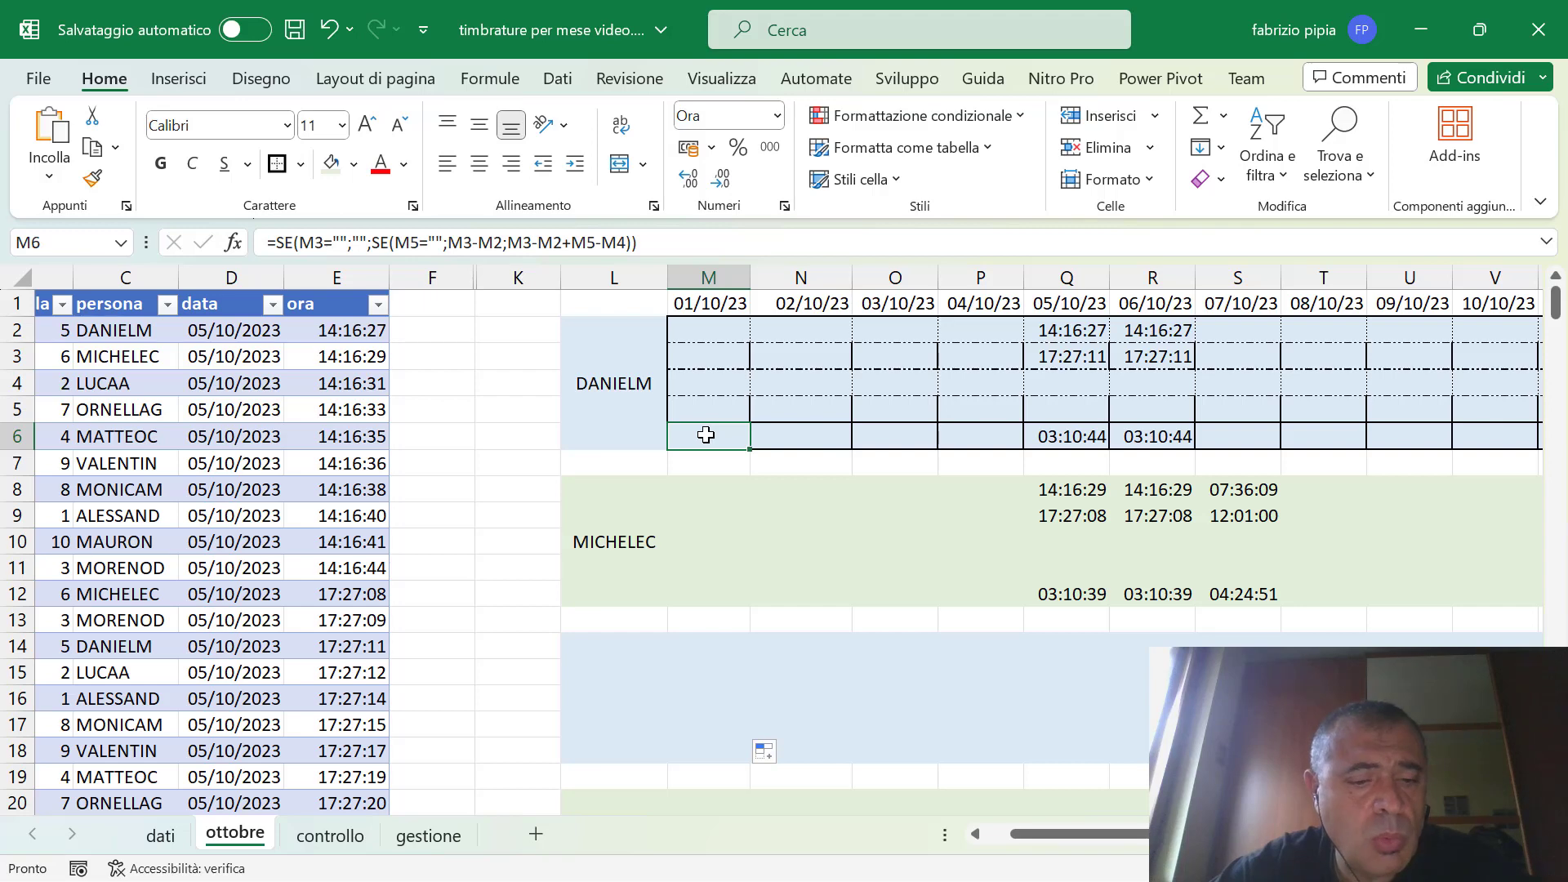
{"action": "key", "text": "ctrl+c"}
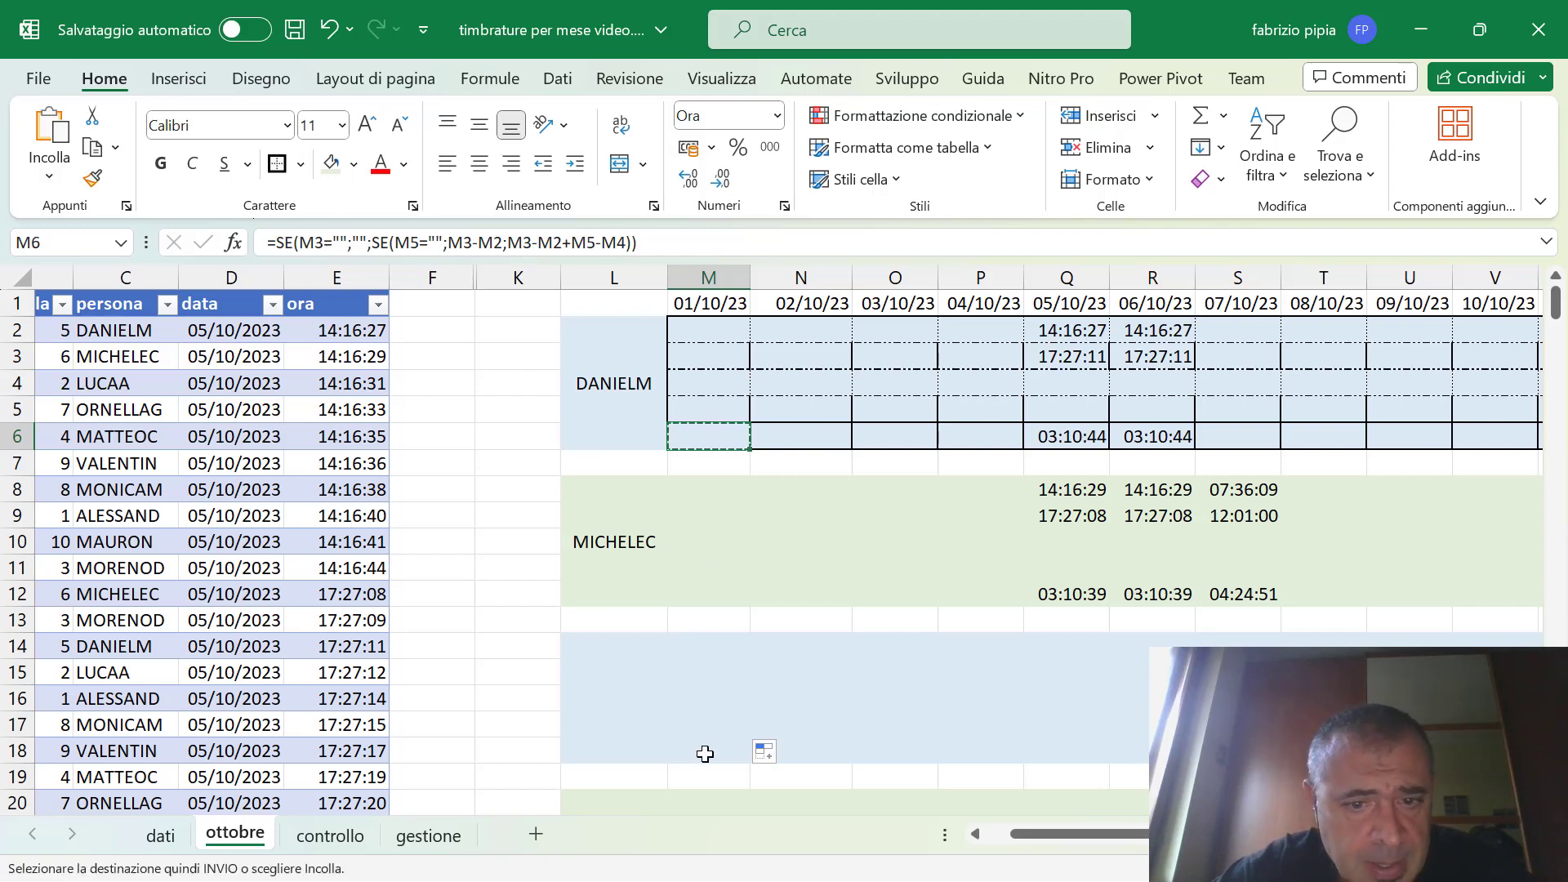
{"action": "left_click", "coordinate": [705, 753]}
{"action": "key", "text": "ctrl+v"}
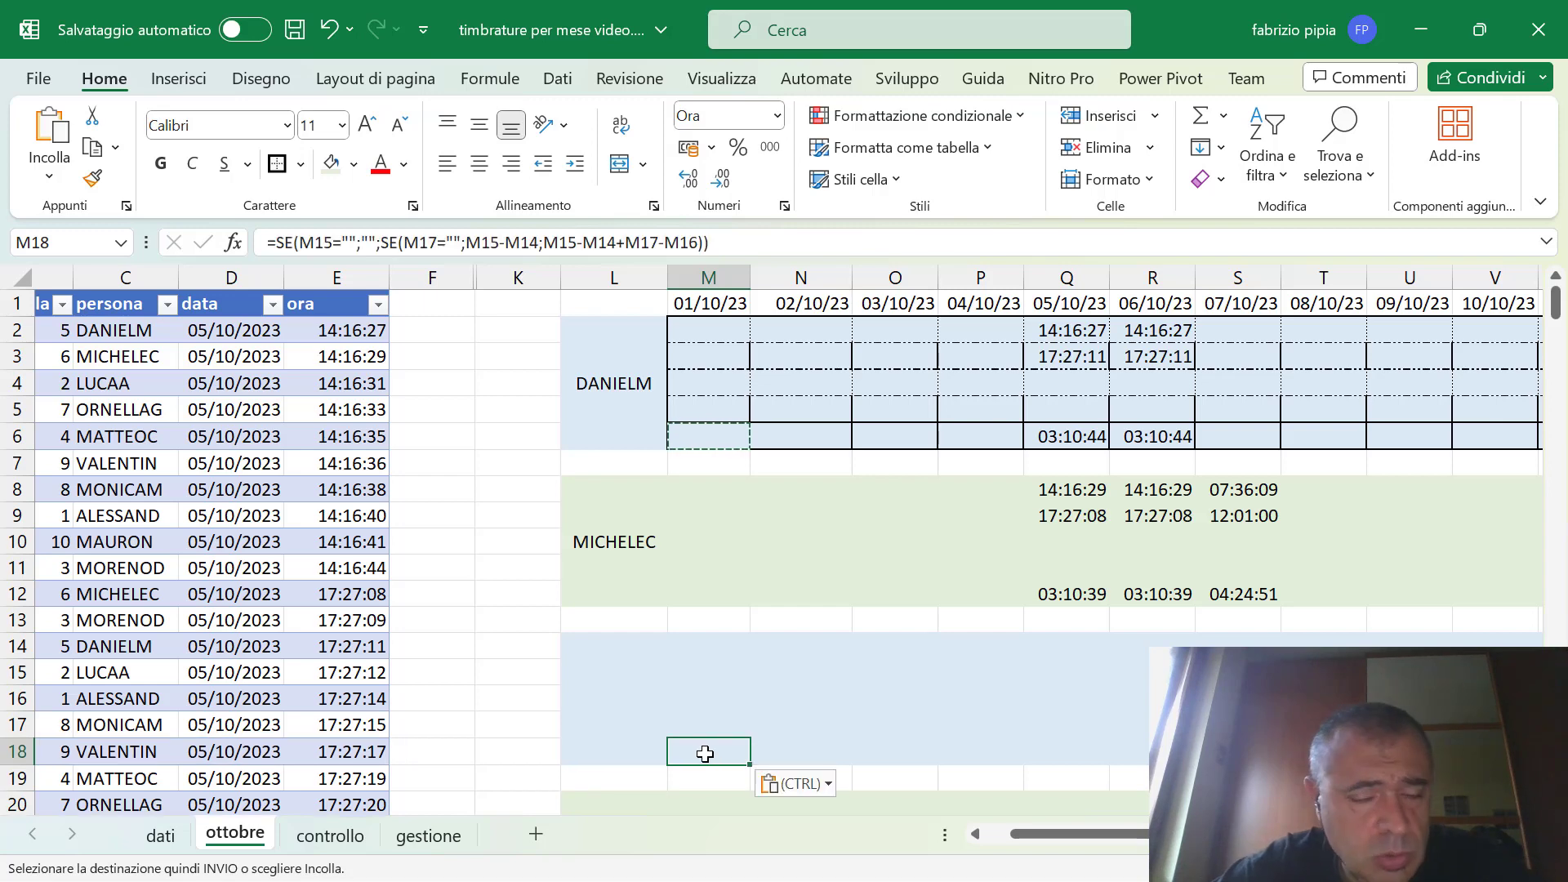
{"action": "mouse_move", "coordinate": [705, 646]}
{"action": "left_mouse_down"}
{"action": "mouse_move", "coordinate": [709, 747]}
{"action": "mouse_move", "coordinate": [1497, 751]}
{"action": "left_mouse_up"}
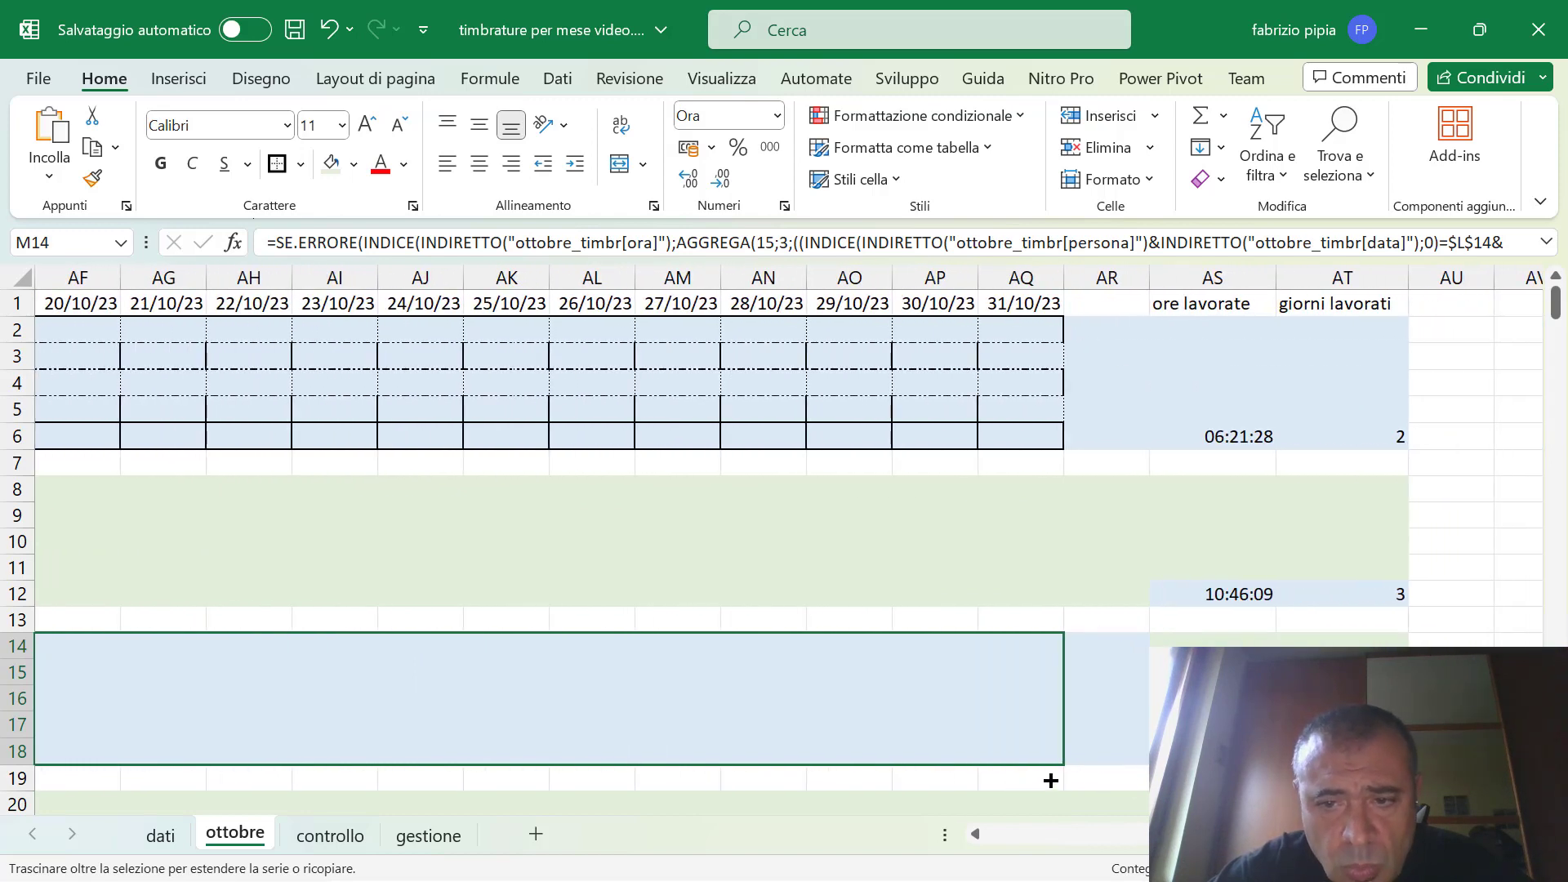
Fill the M14:M18 formulas right through column AQ (31/10/23)
{"action": "left_click_drag", "start_coordinate": [1498, 751], "coordinate": [1054, 780]}
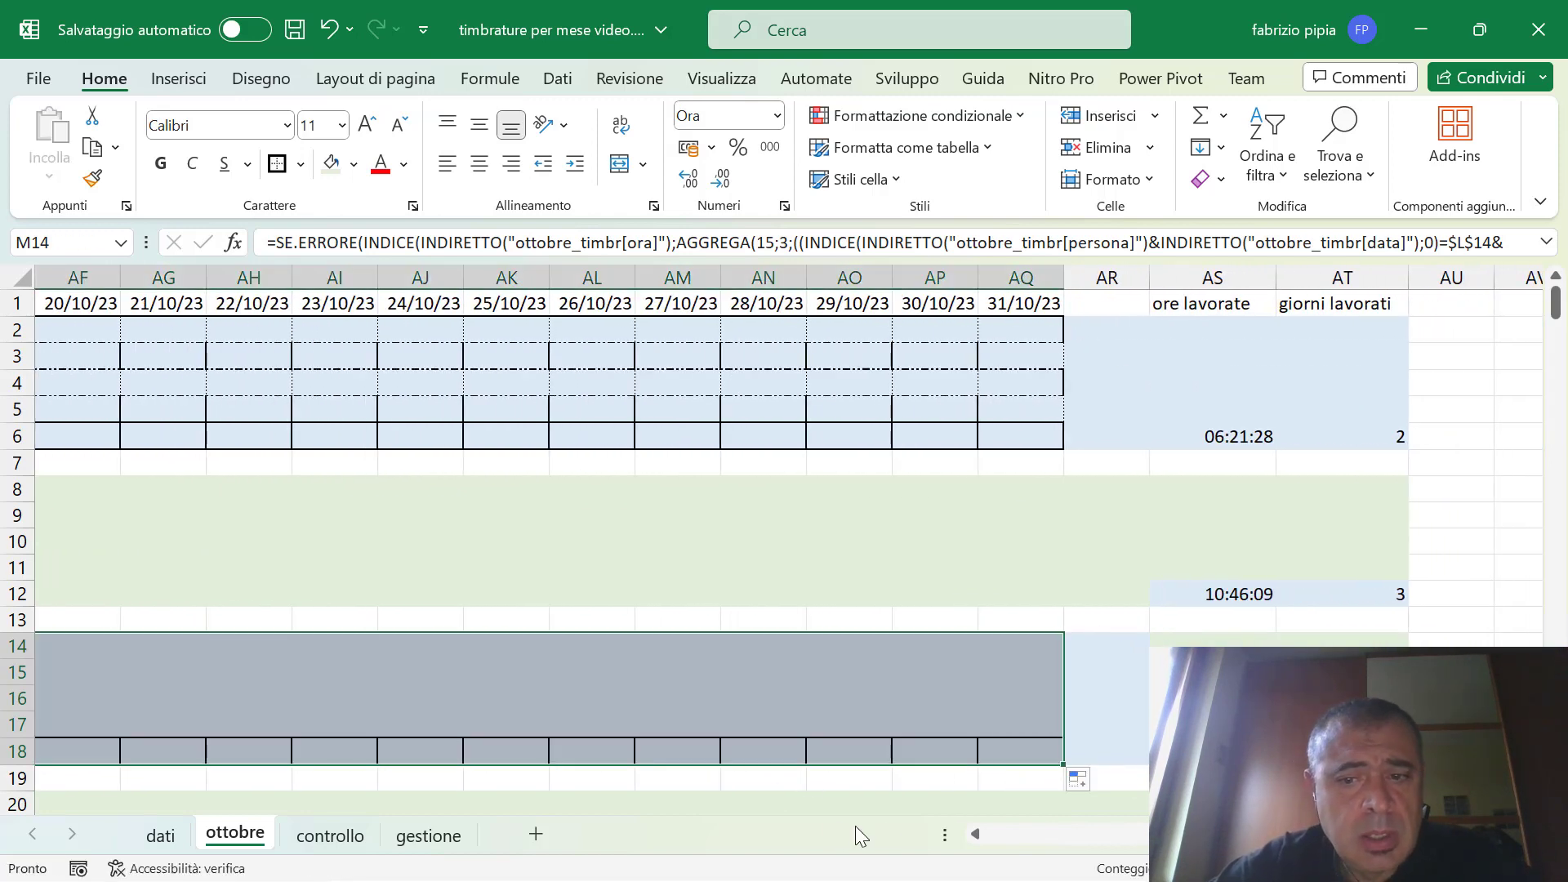
{"action": "scroll", "coordinate": [357, 663], "scroll_direction": "left", "scroll_amount": 5}
{"action": "scroll", "coordinate": [357, 663], "scroll_direction": "left", "scroll_amount": 5}
{"action": "scroll", "coordinate": [357, 663], "scroll_direction": "left", "scroll_amount": 1}
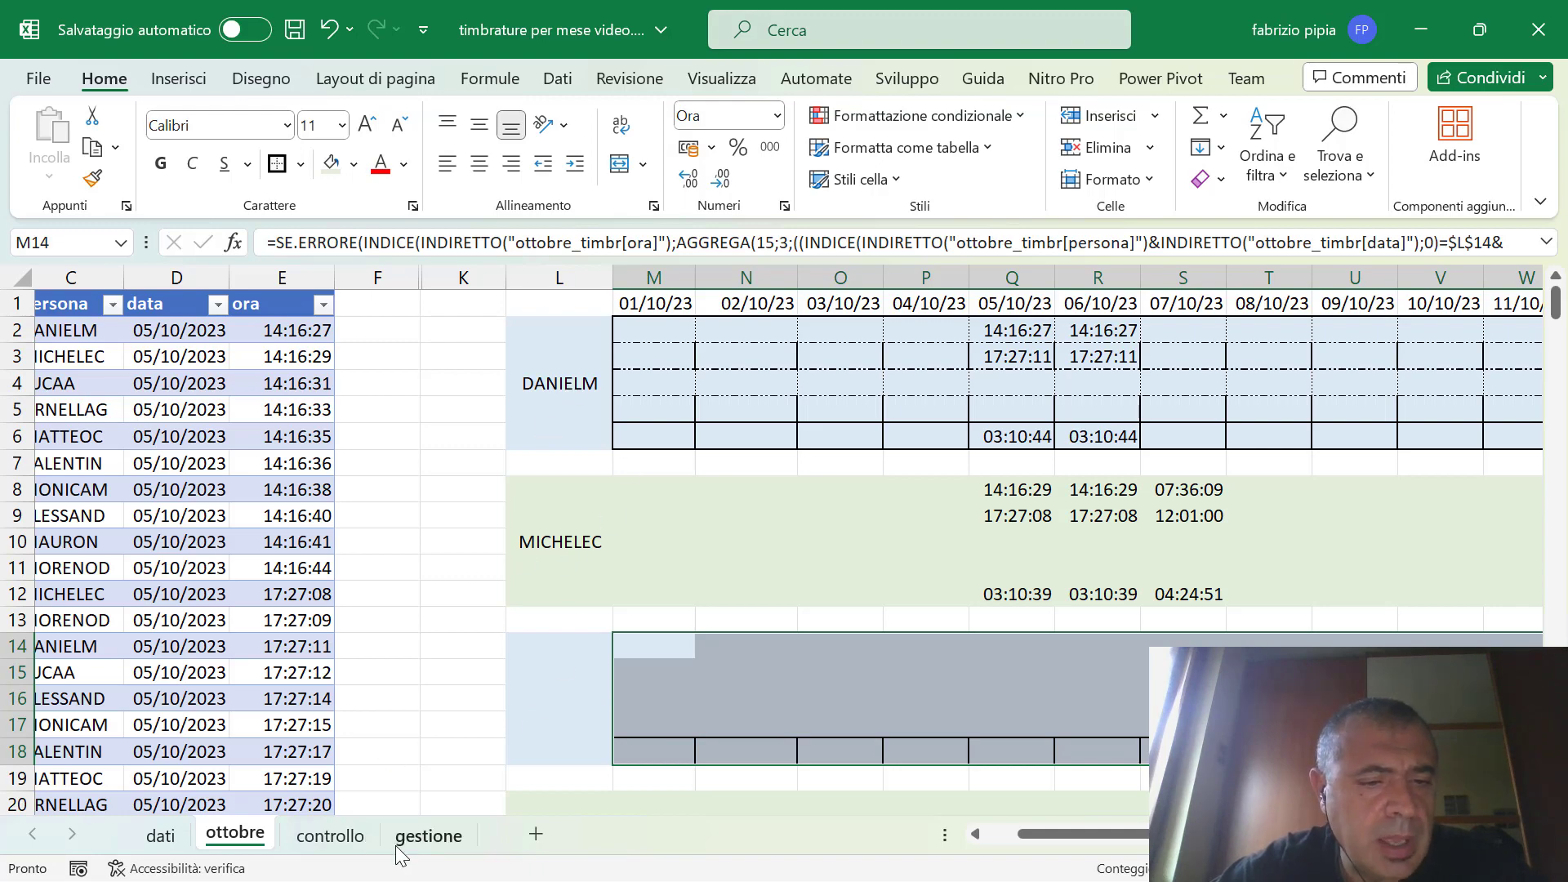
Enter LUCAA in L14 on ottobre and check gestione shows 06:21:22 over 2 days
{"action": "left_click", "coordinate": [331, 835]}
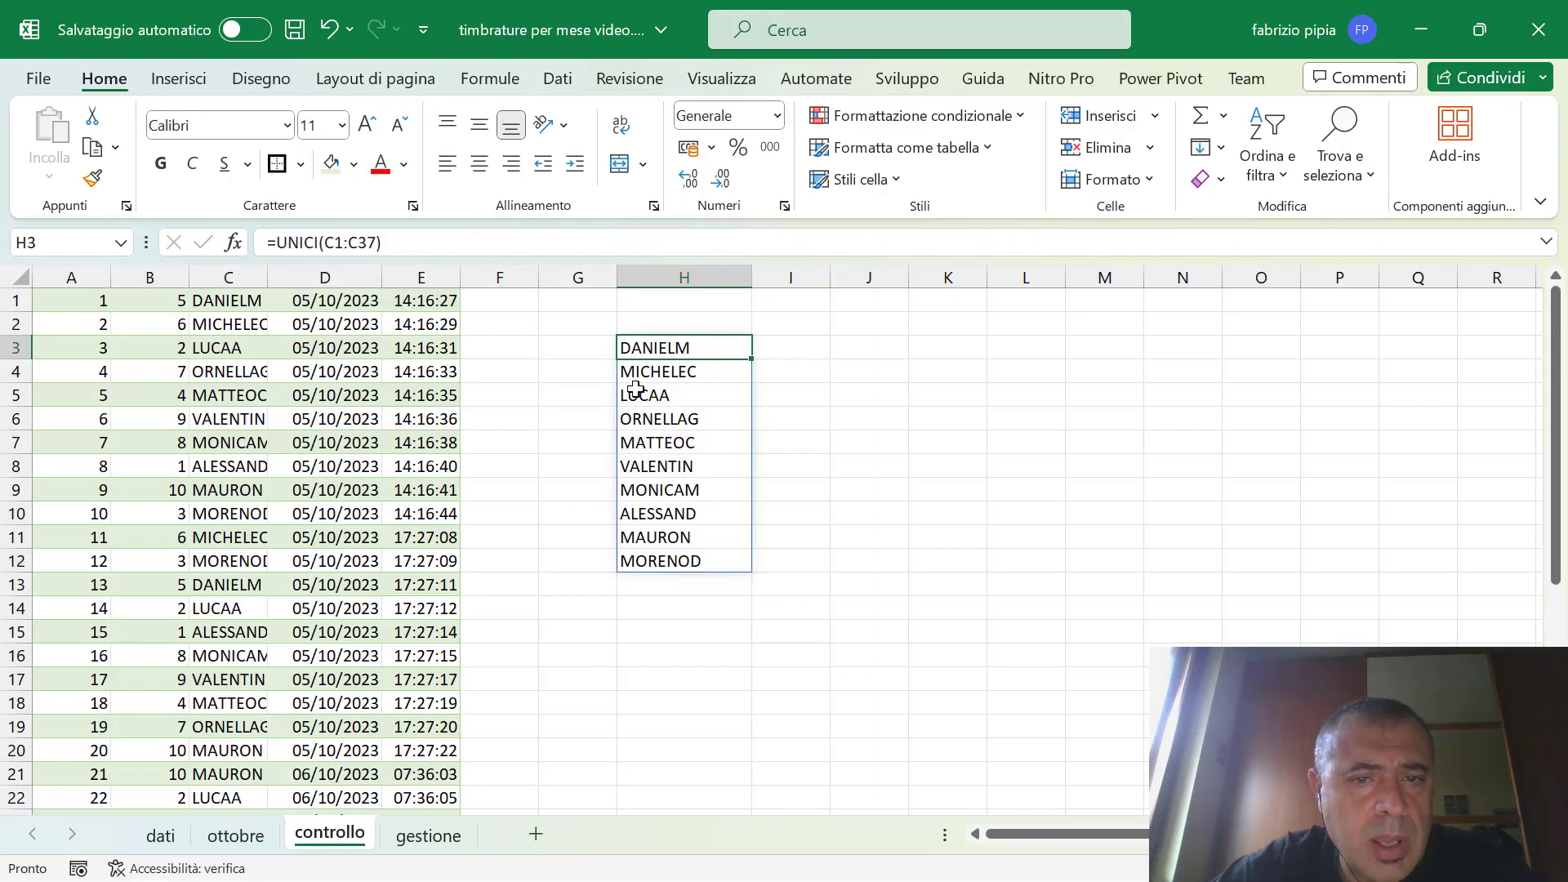
{"action": "left_click", "coordinate": [232, 843]}
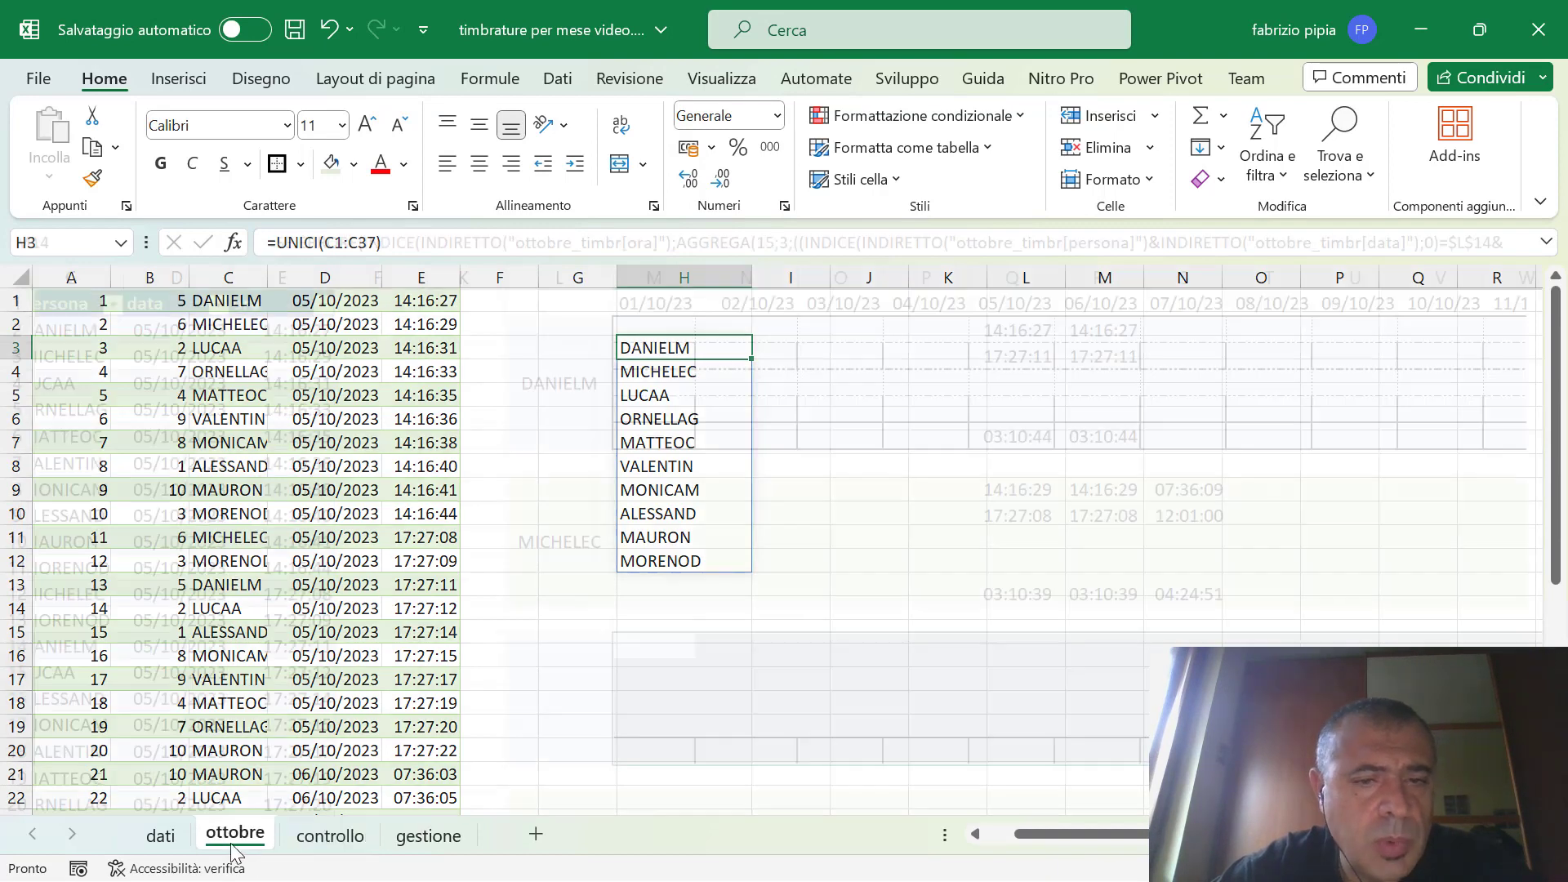
{"action": "left_click", "coordinate": [536, 700]}
{"action": "type", "text": "LUC"}
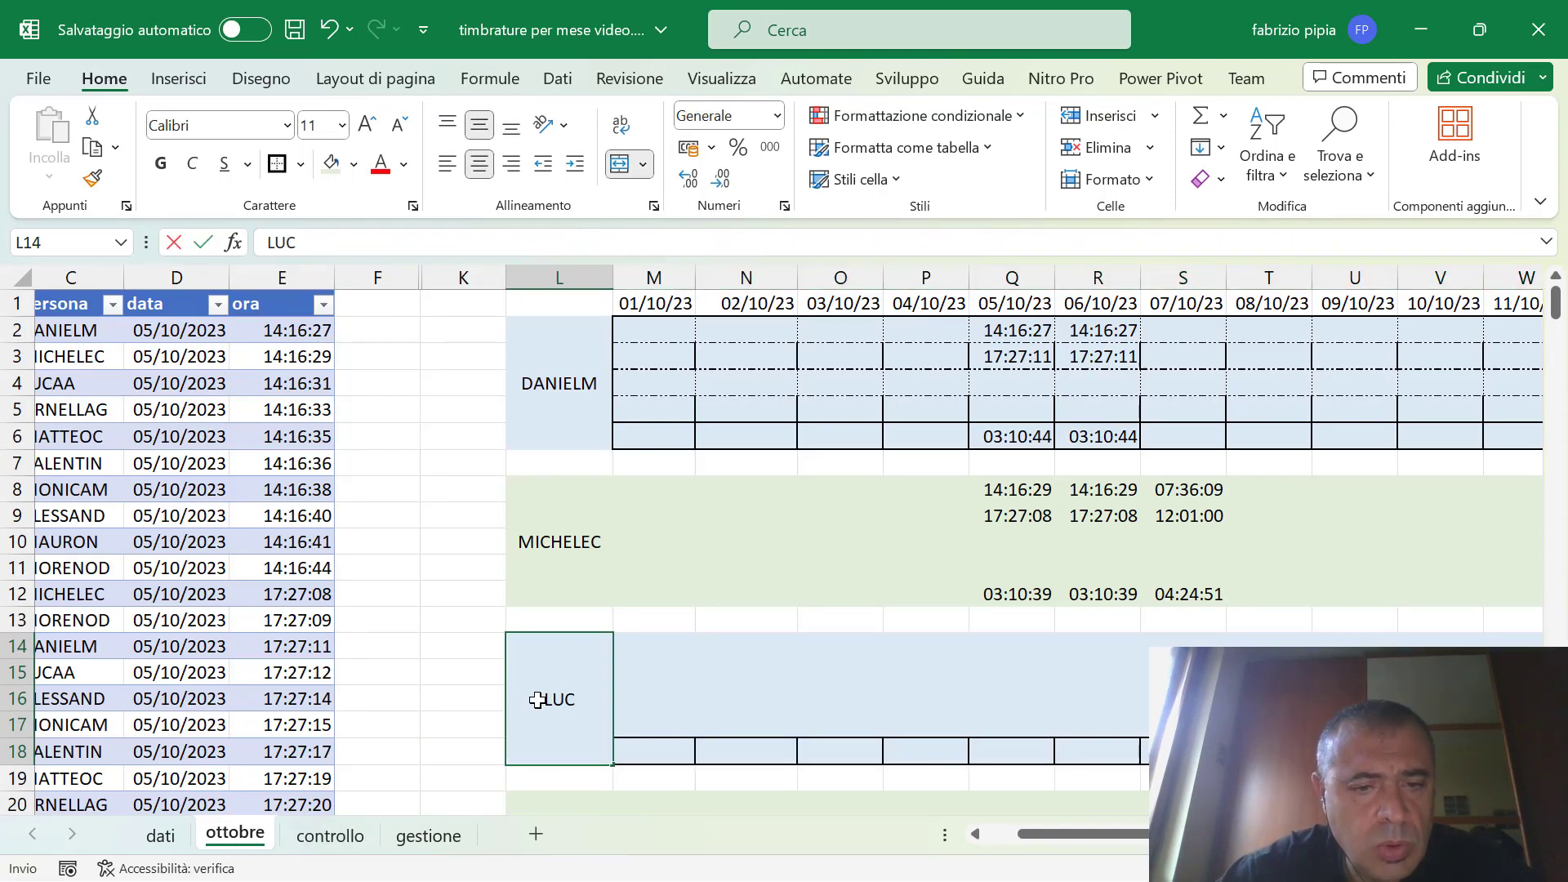
{"action": "type", "text": "AA"}
{"action": "key", "text": "Return"}
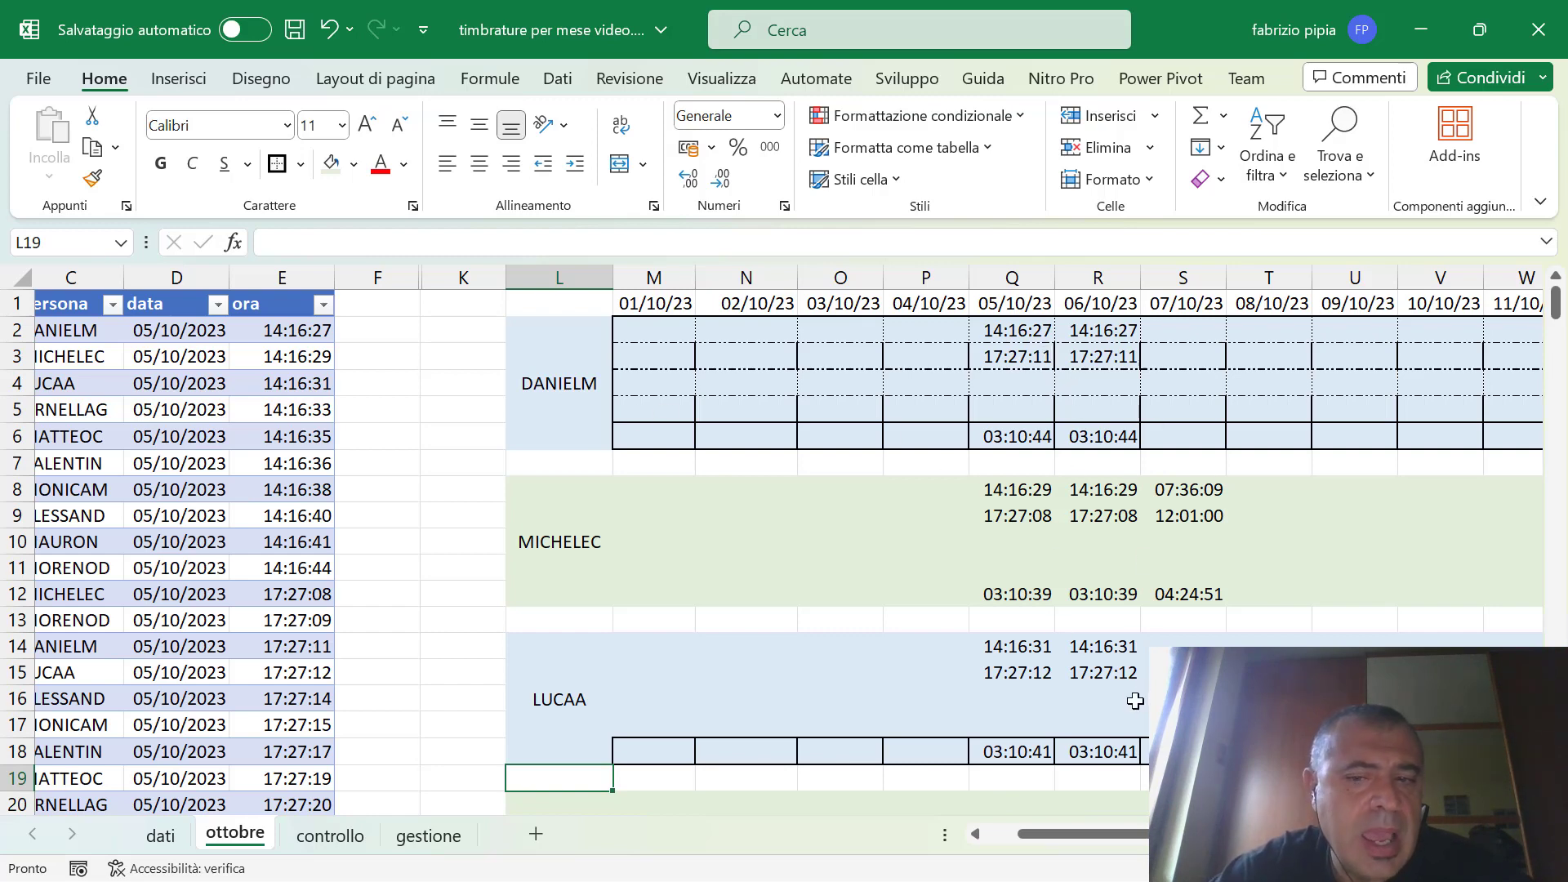
{"action": "left_click", "coordinate": [430, 836]}
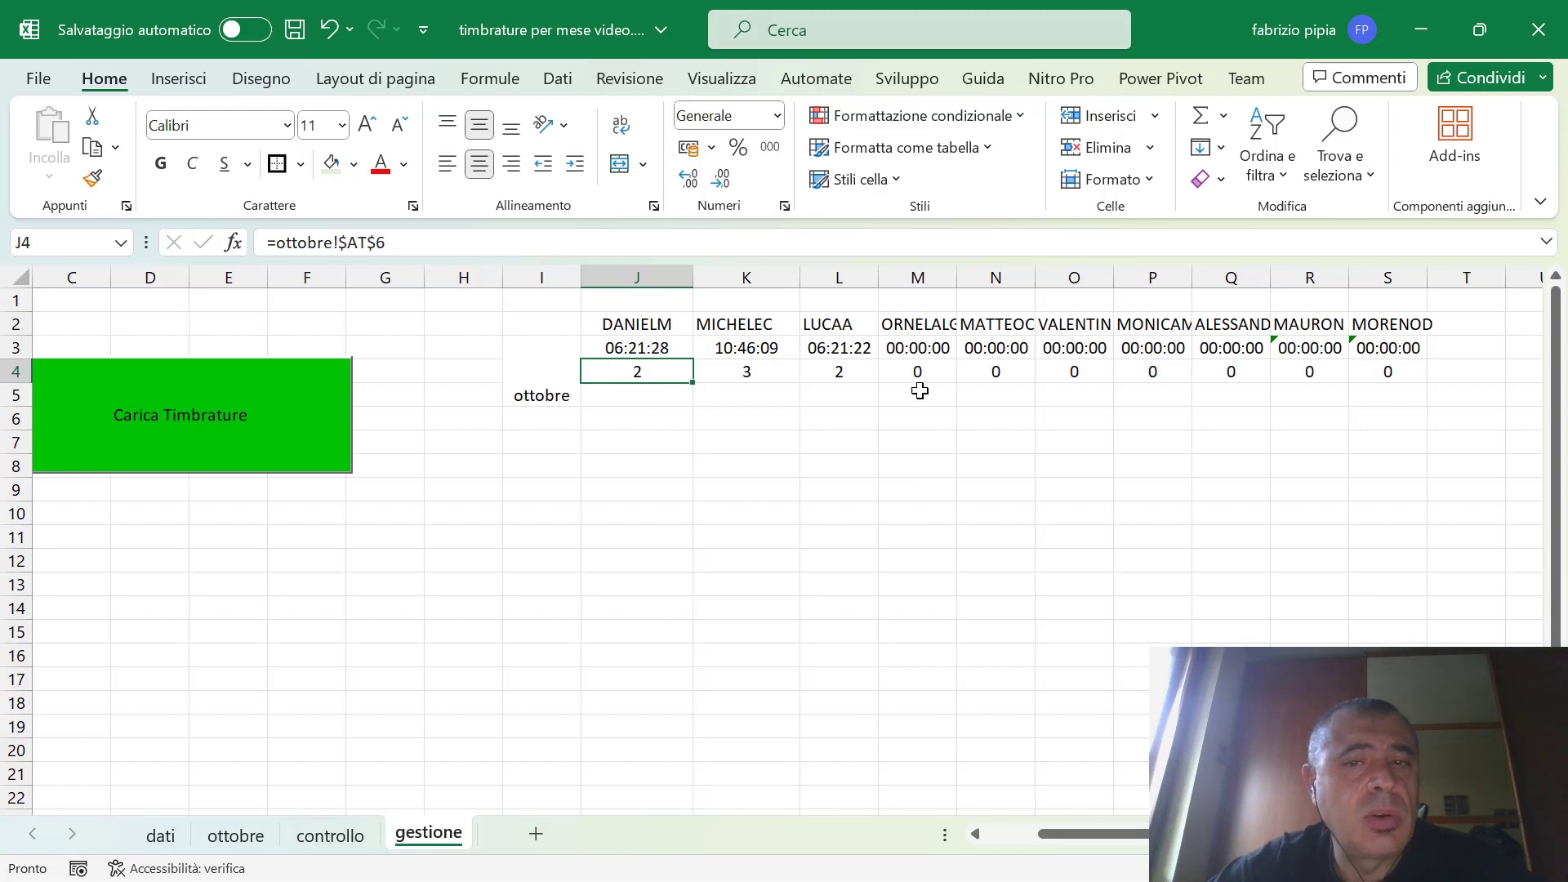
Back on ottobre, select LUCAA's clock-out row from M15 to AP15
{"action": "left_click", "coordinate": [236, 837]}
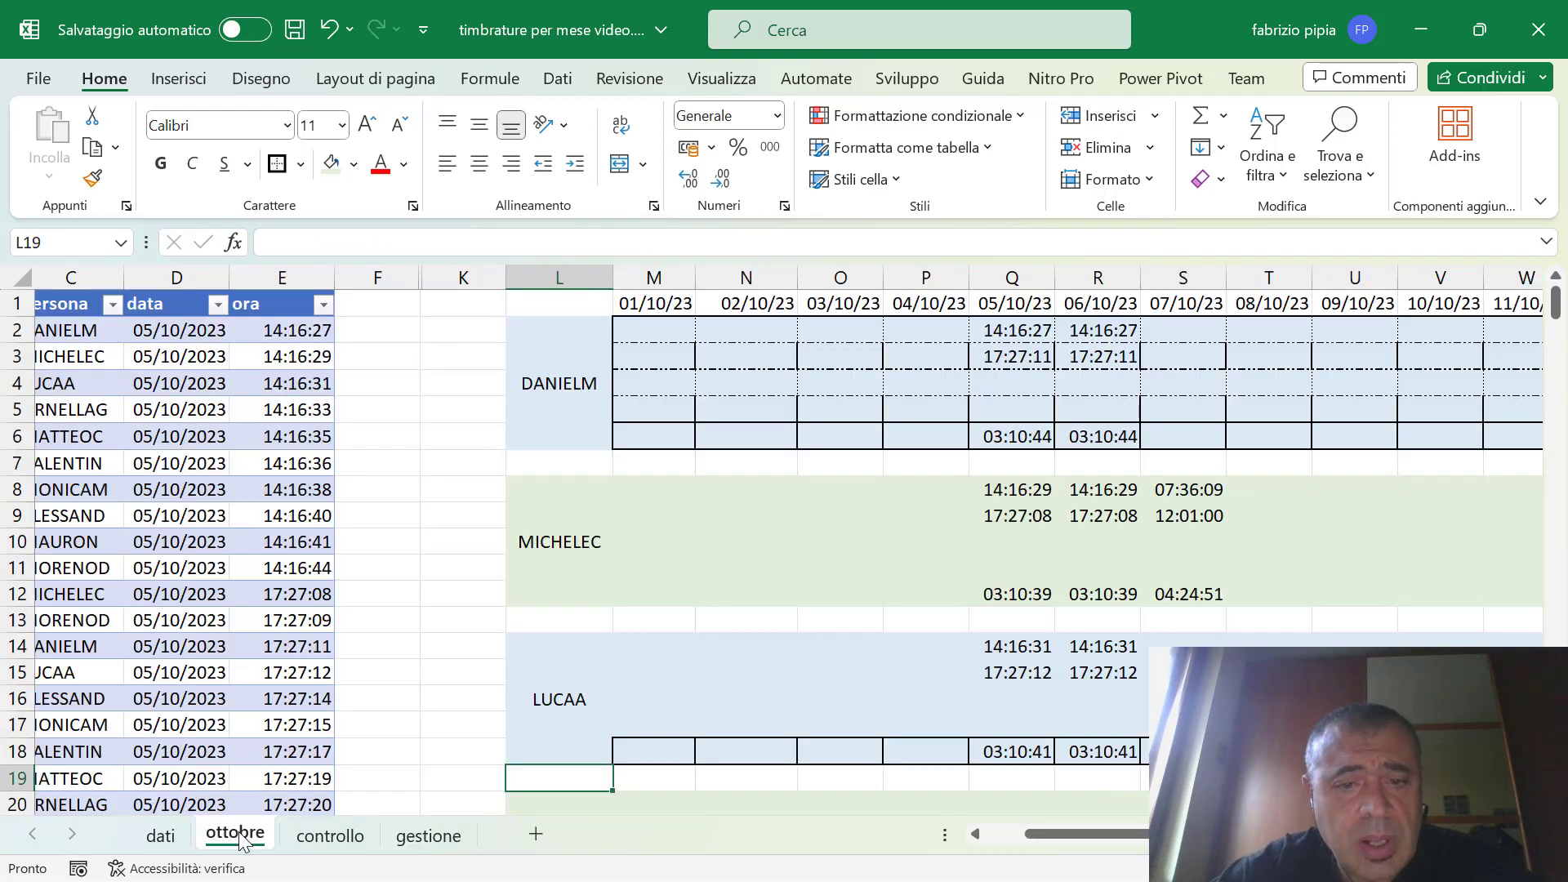
{"action": "left_click", "coordinate": [670, 673]}
{"action": "left_click_drag", "start_coordinate": [650, 671], "coordinate": [1527, 671]}
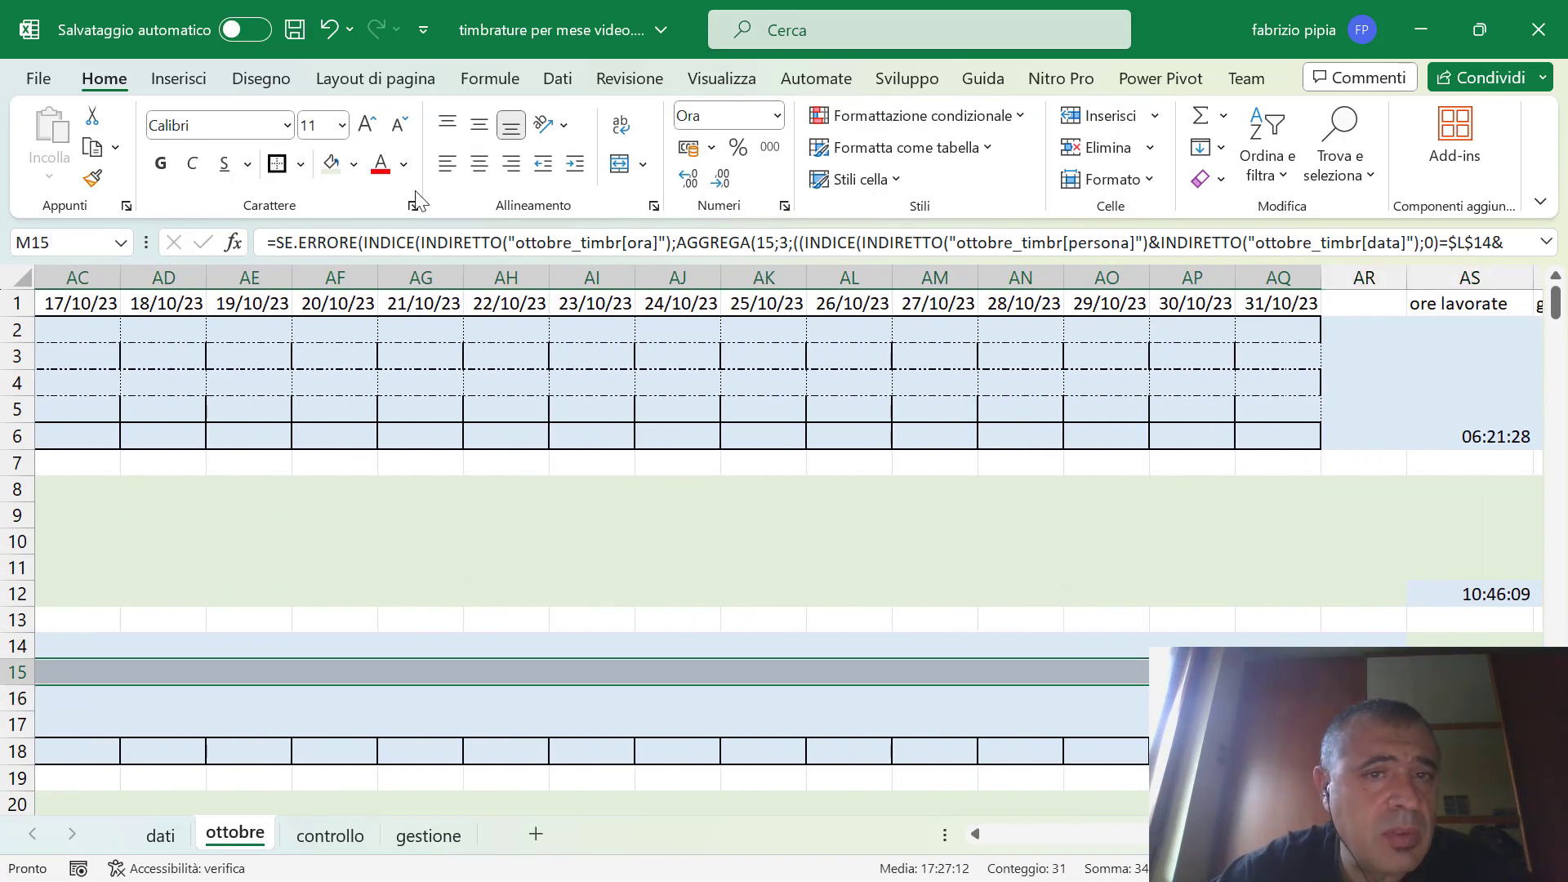
Create a formula-based conditional rule with condition =E(M$14<>"";M$15="")
{"action": "left_click", "coordinate": [915, 115]}
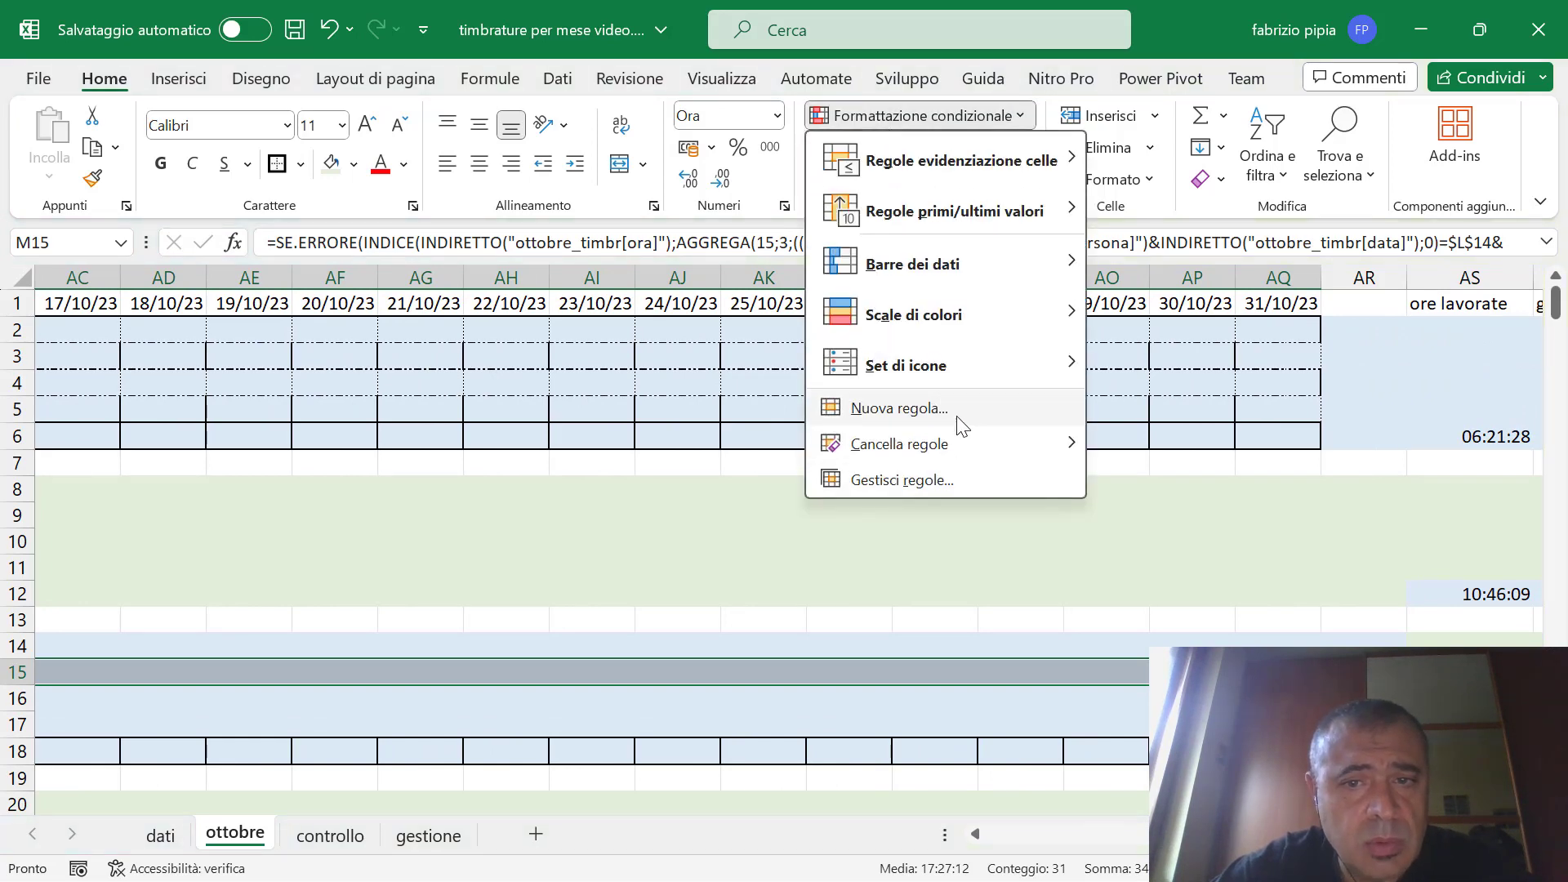
{"action": "left_click", "coordinate": [899, 408]}
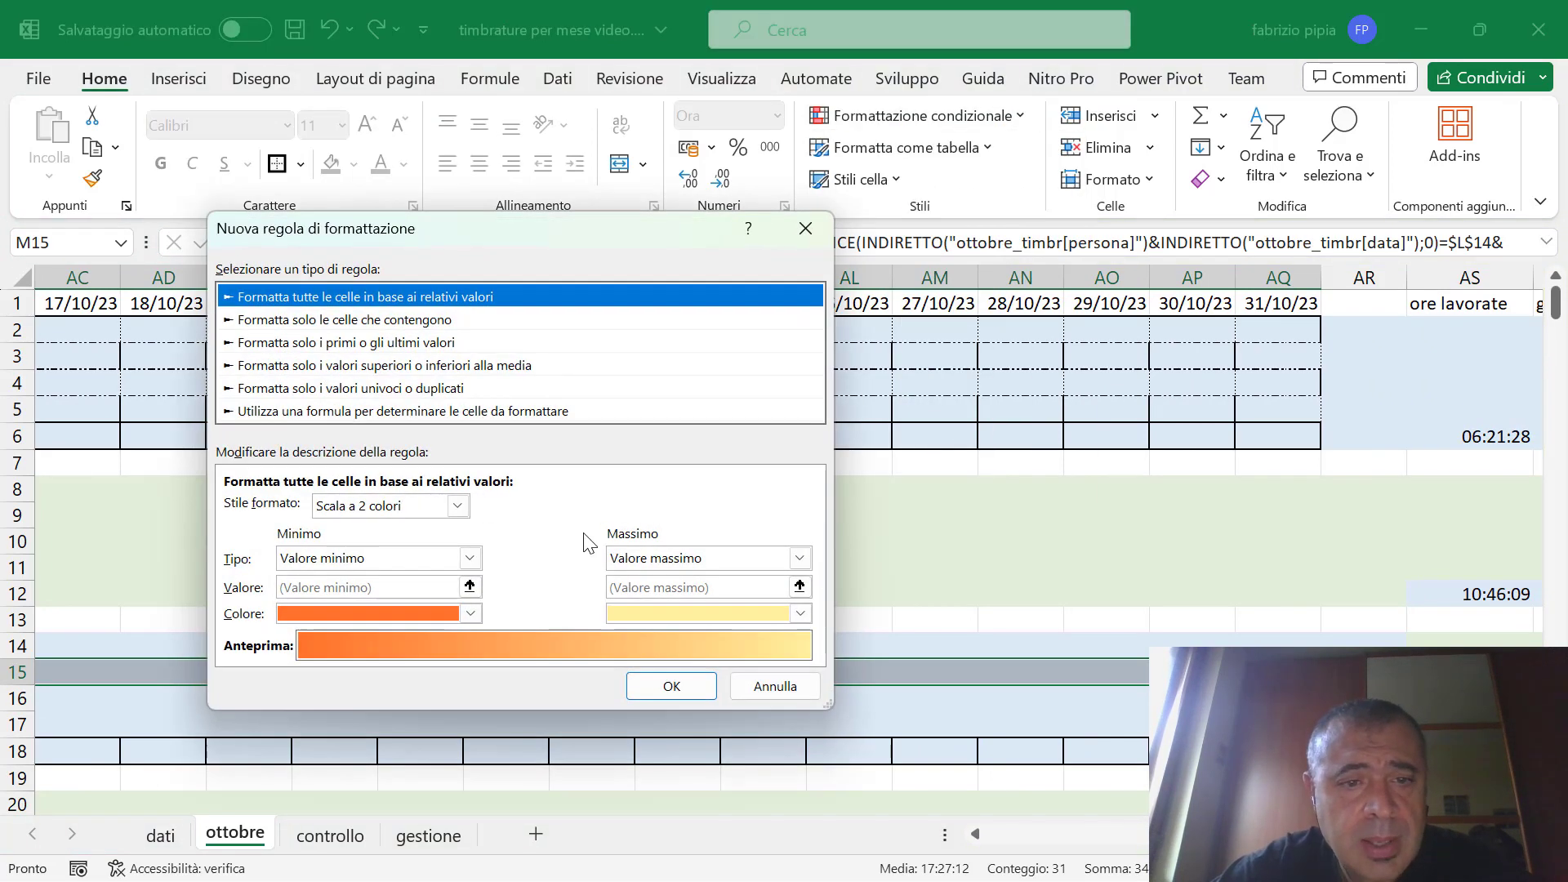
{"action": "left_click", "coordinate": [492, 412]}
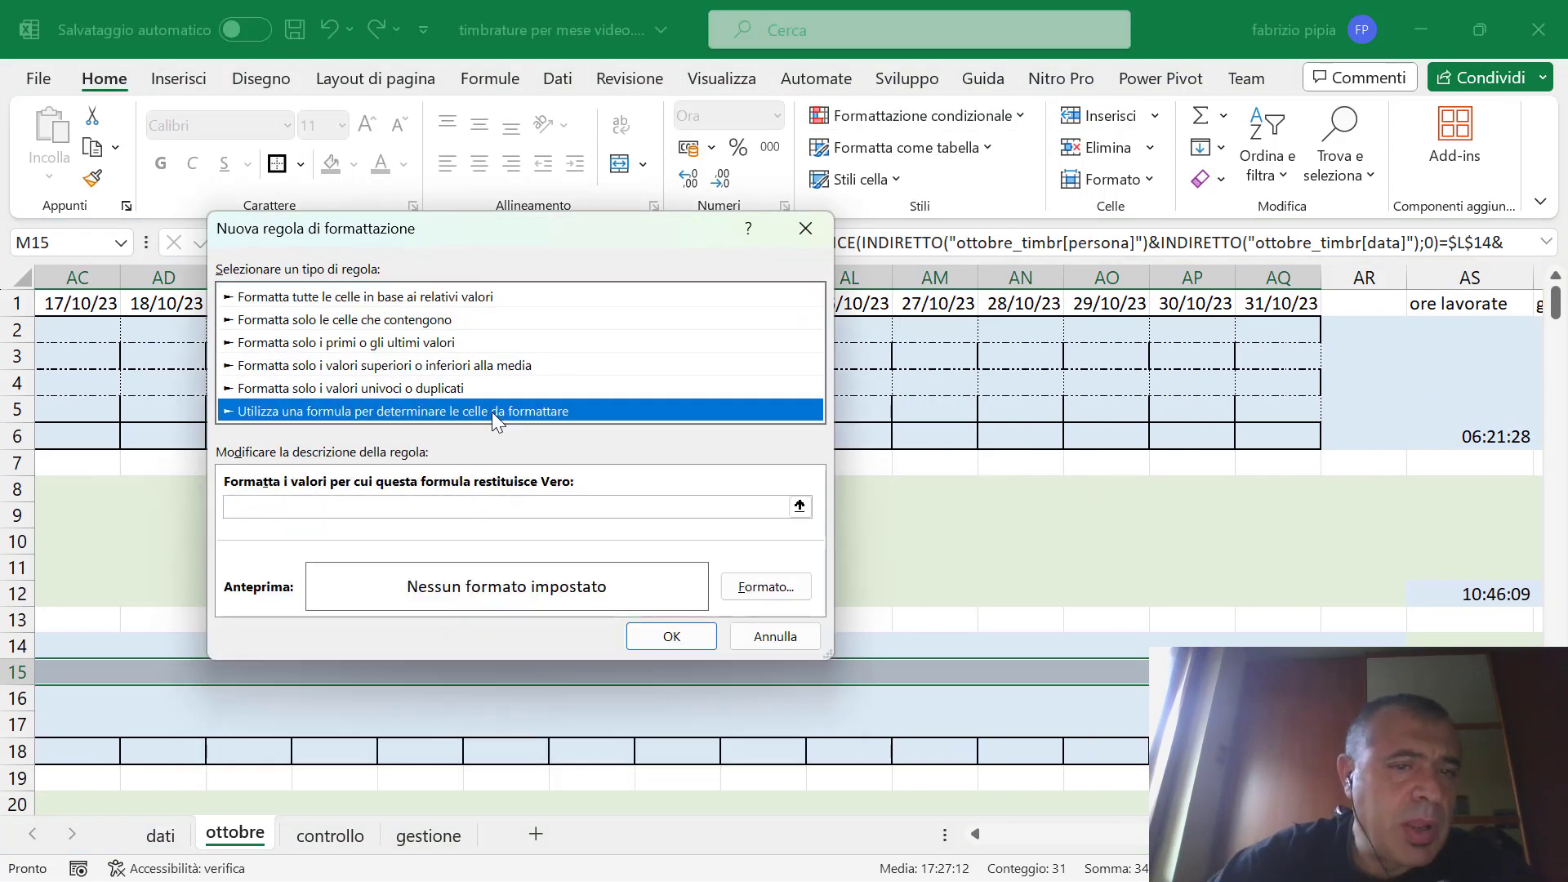
{"action": "left_click", "coordinate": [314, 509]}
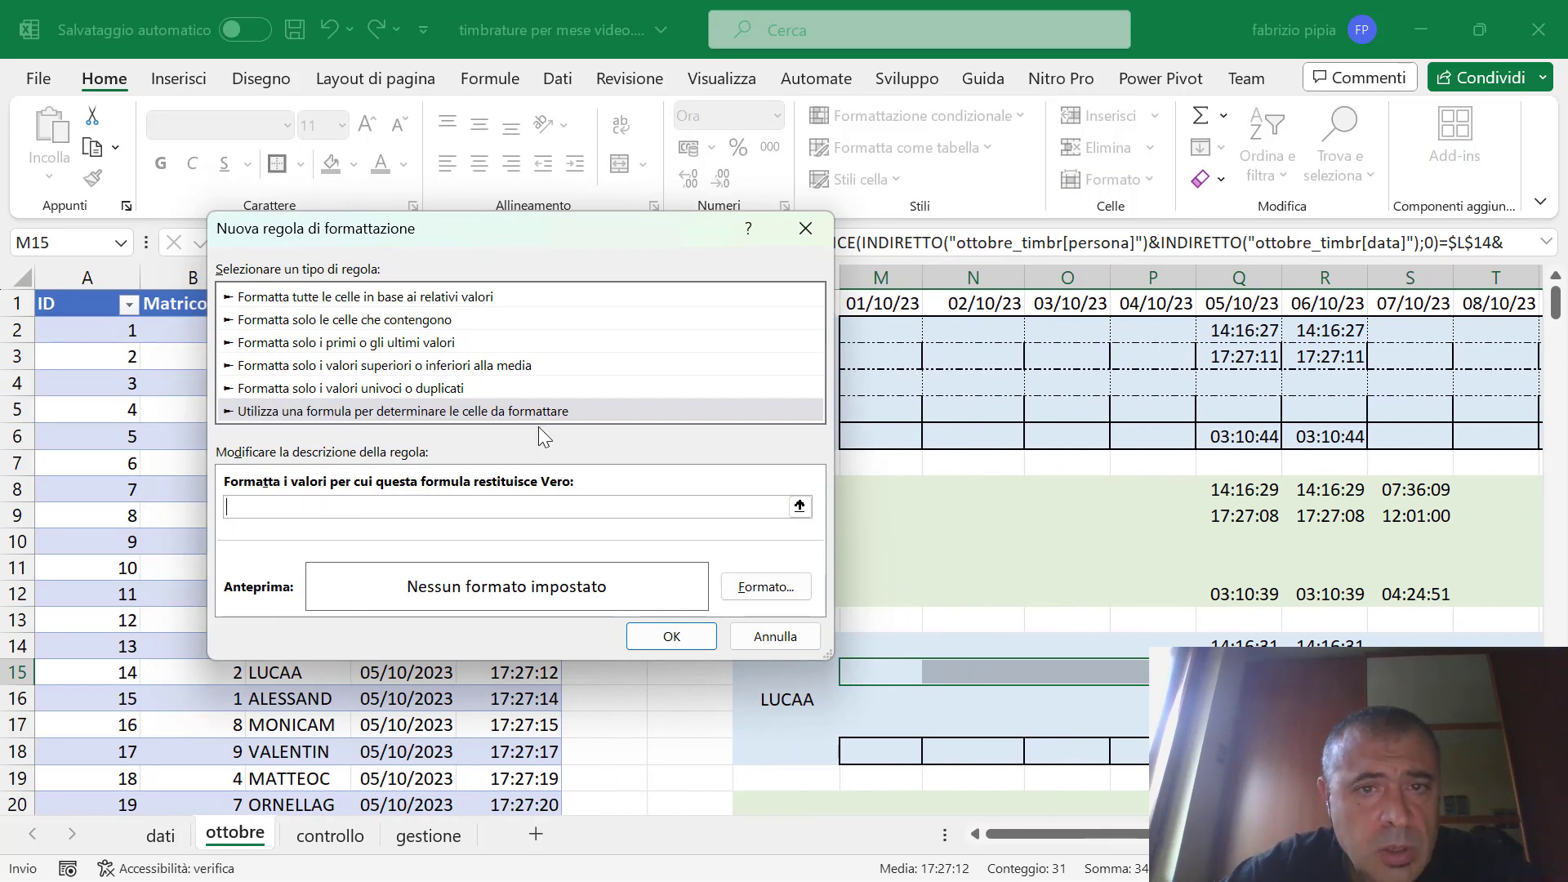
{"action": "left_click_drag", "start_coordinate": [590, 232], "coordinate": [600, 168]}
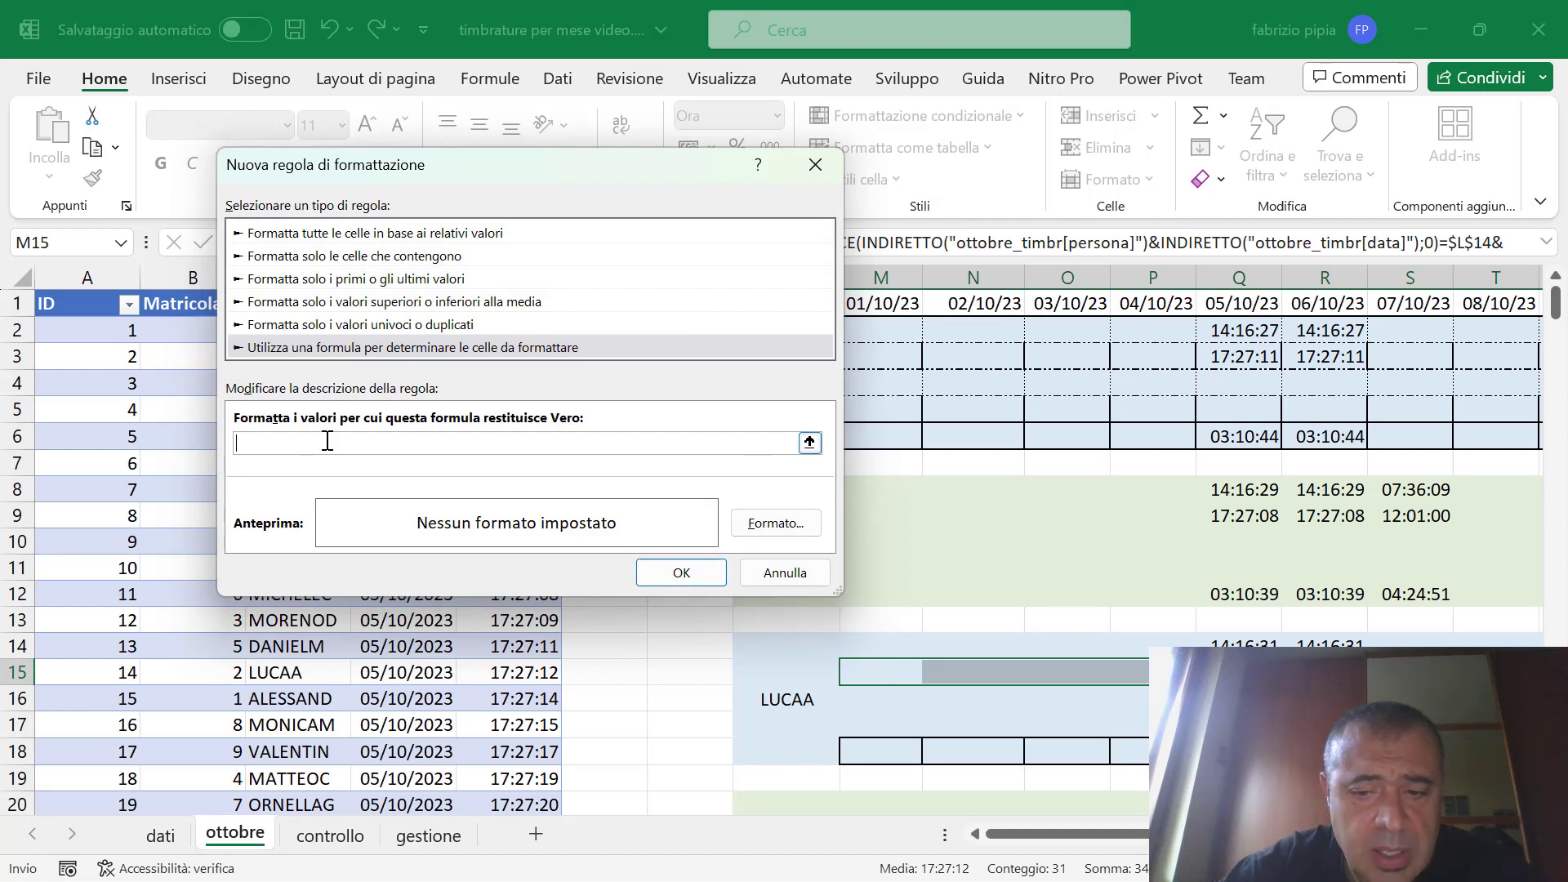
{"action": "type", "text": "=E("}
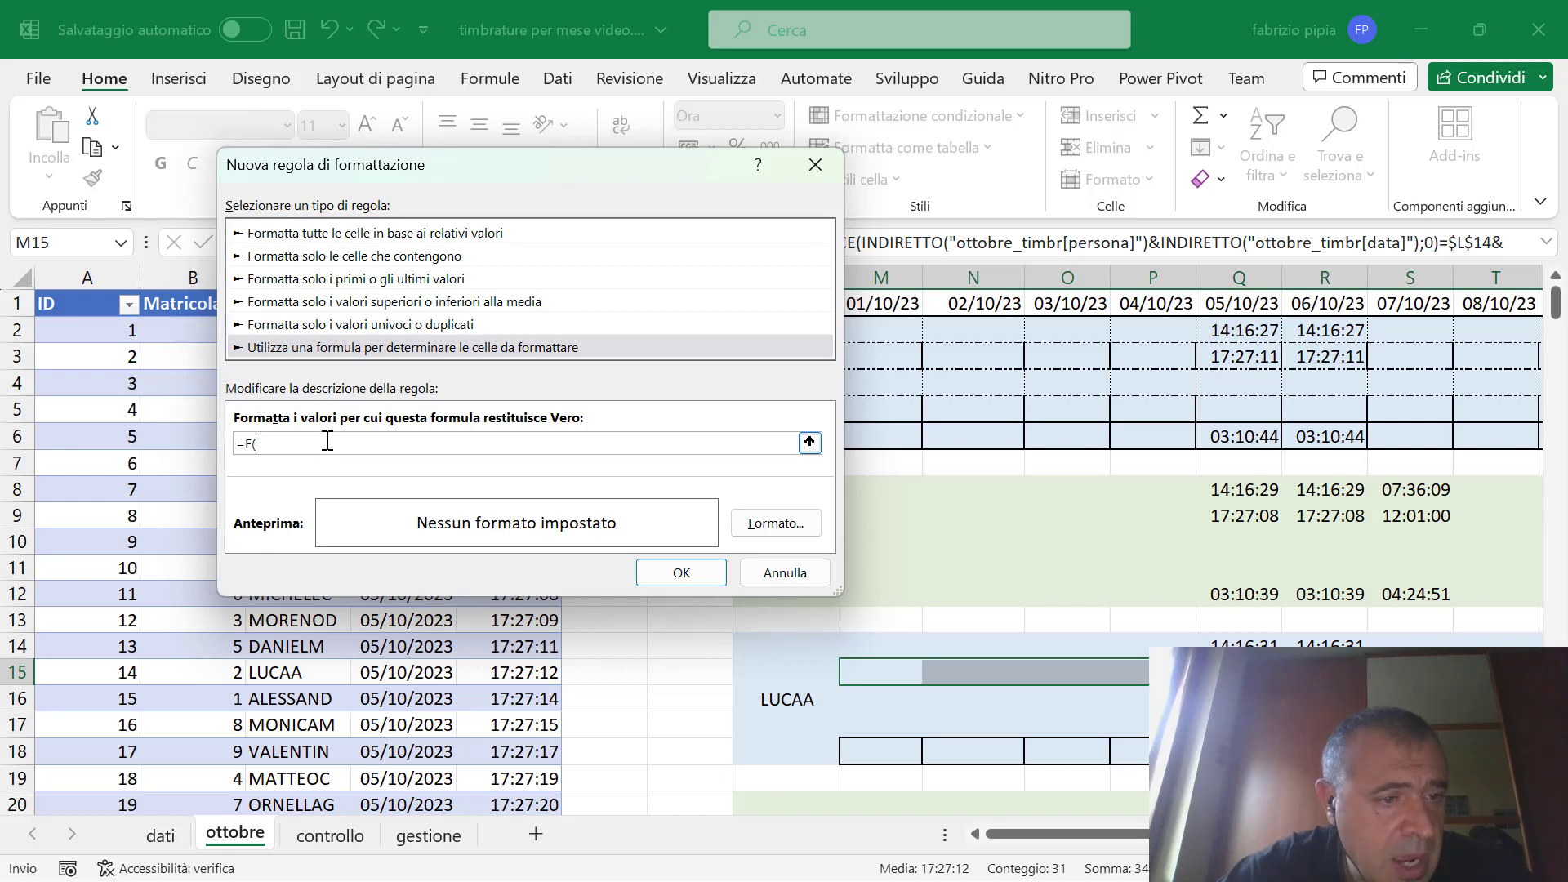
{"action": "left_click", "coordinate": [879, 649]}
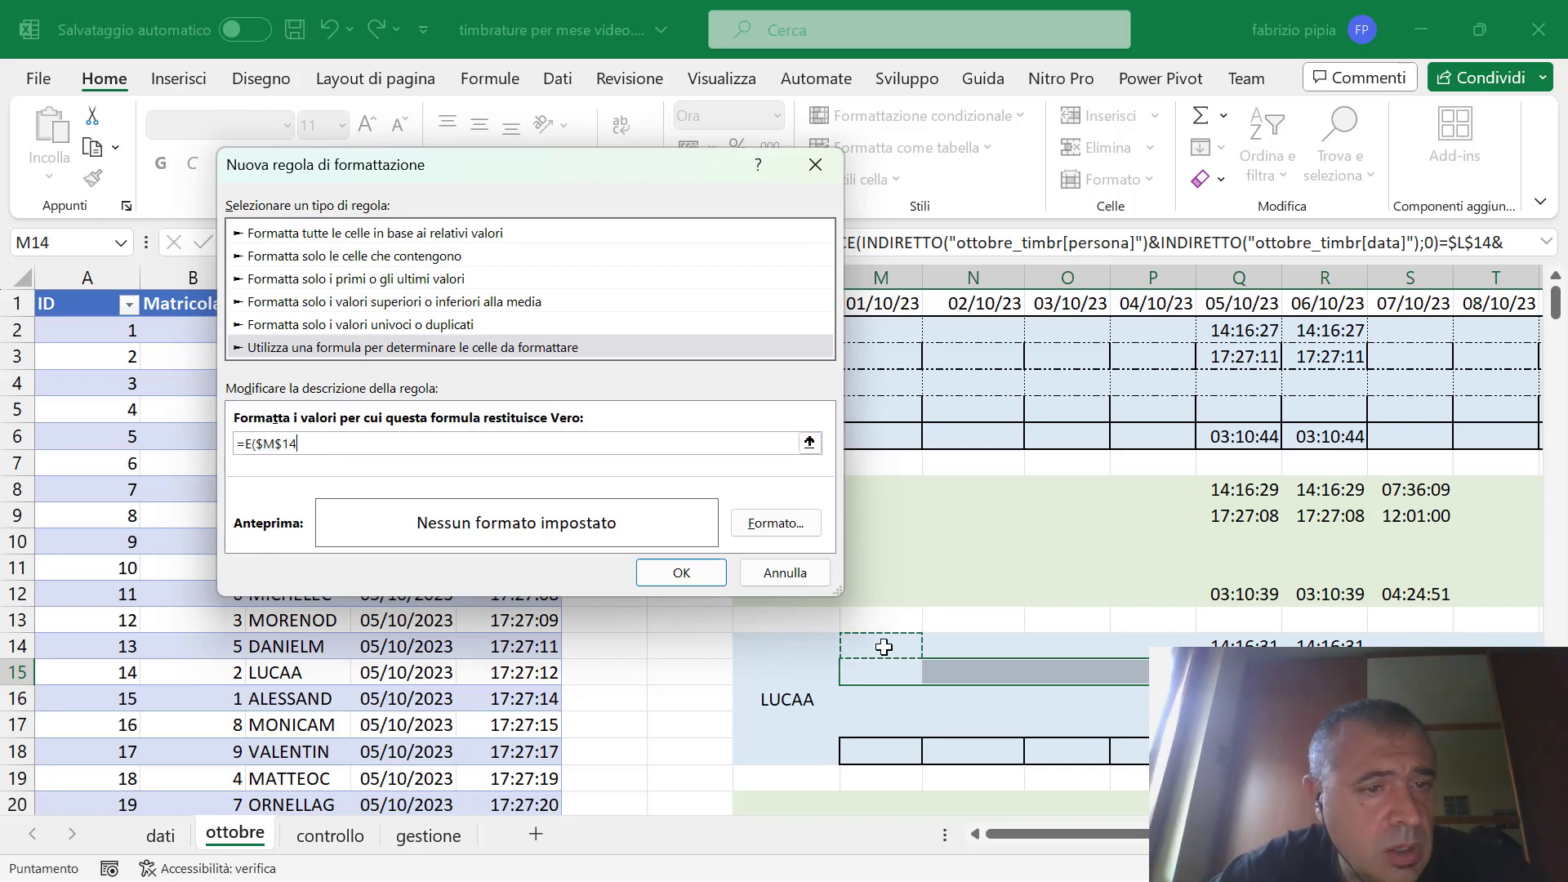
{"action": "key", "text": "F4"}
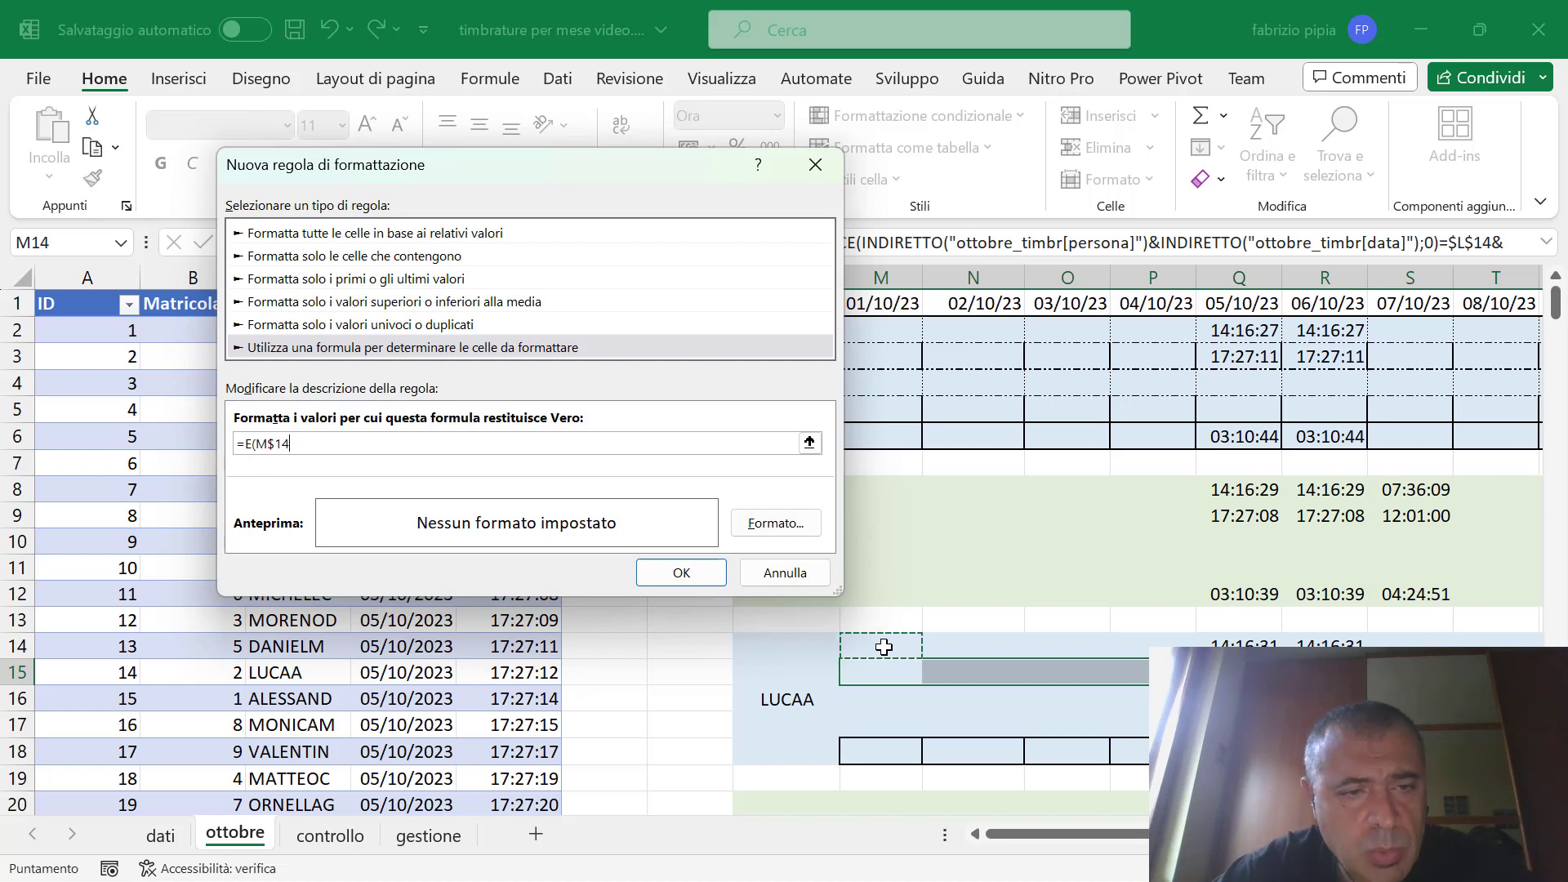
{"action": "type", "text": "<>\"\";"}
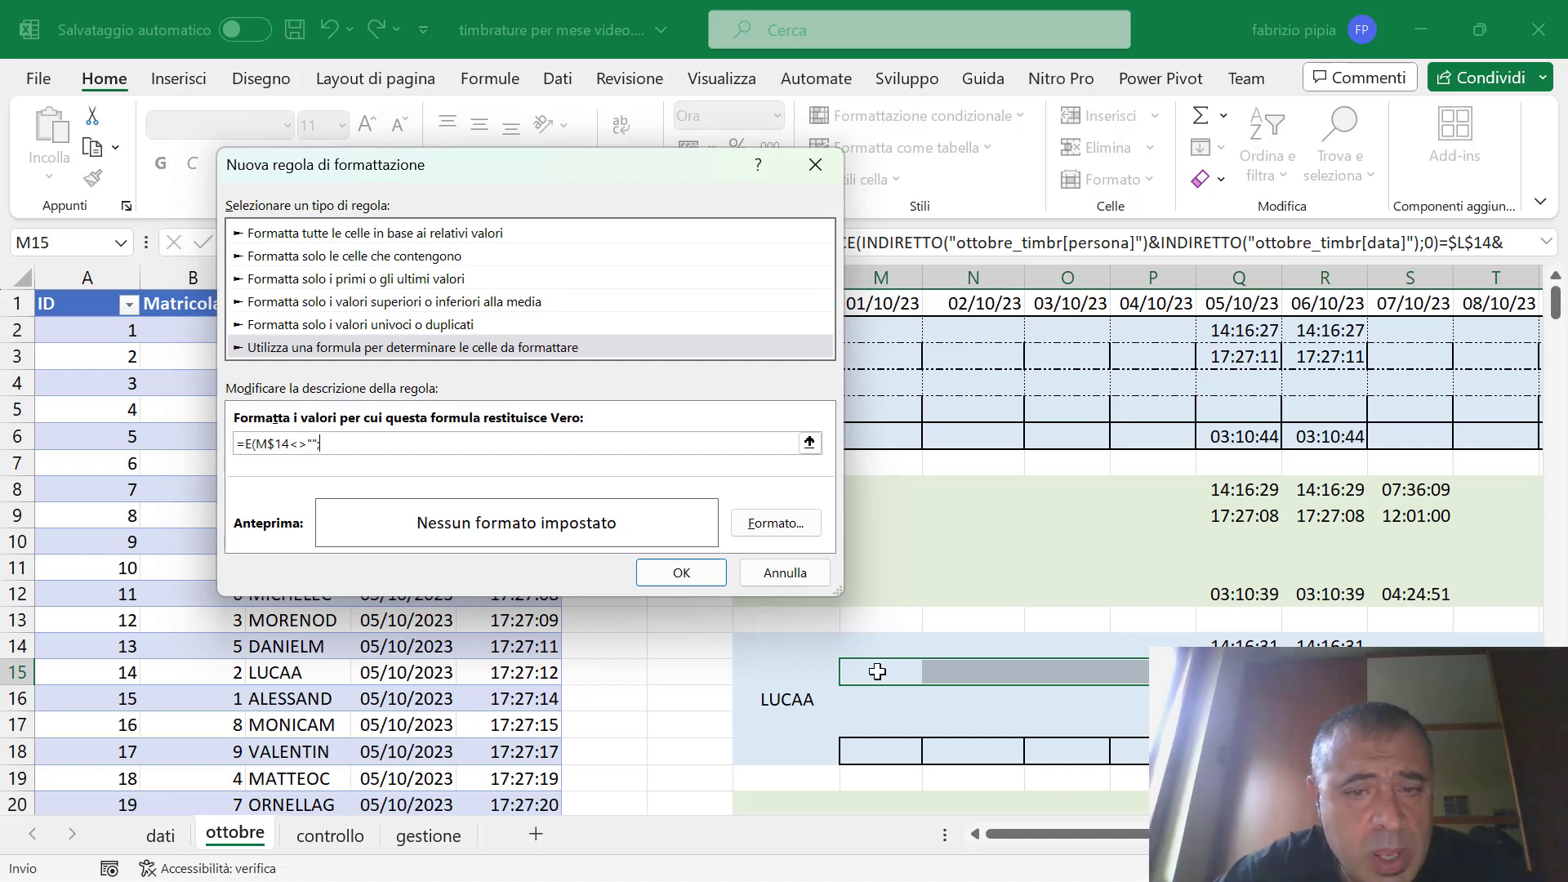
{"action": "left_click", "coordinate": [877, 672]}
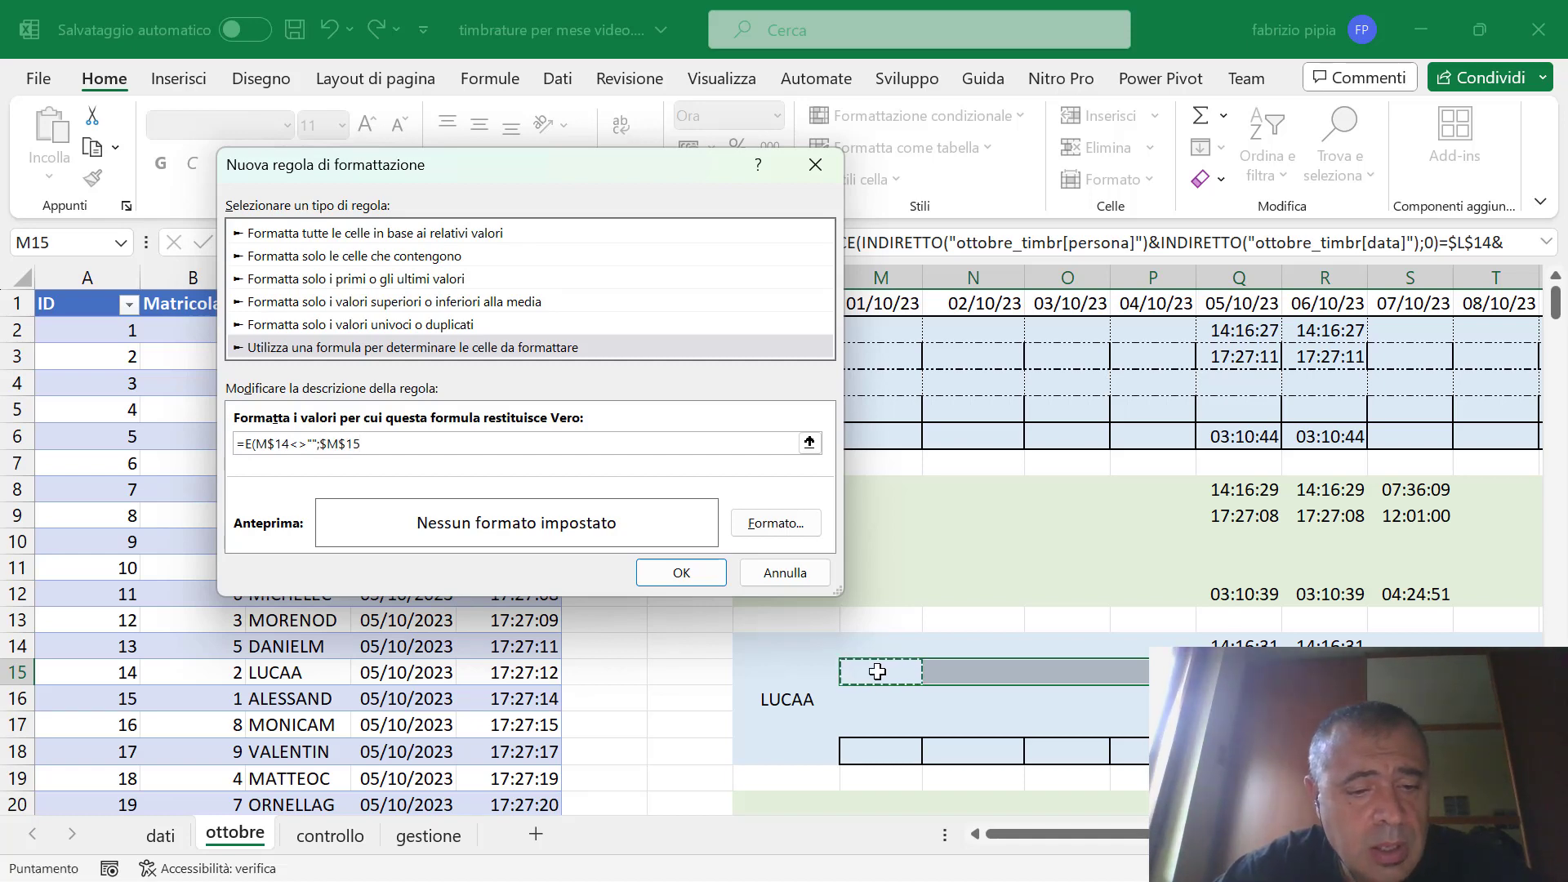
{"action": "key", "text": "F4"}
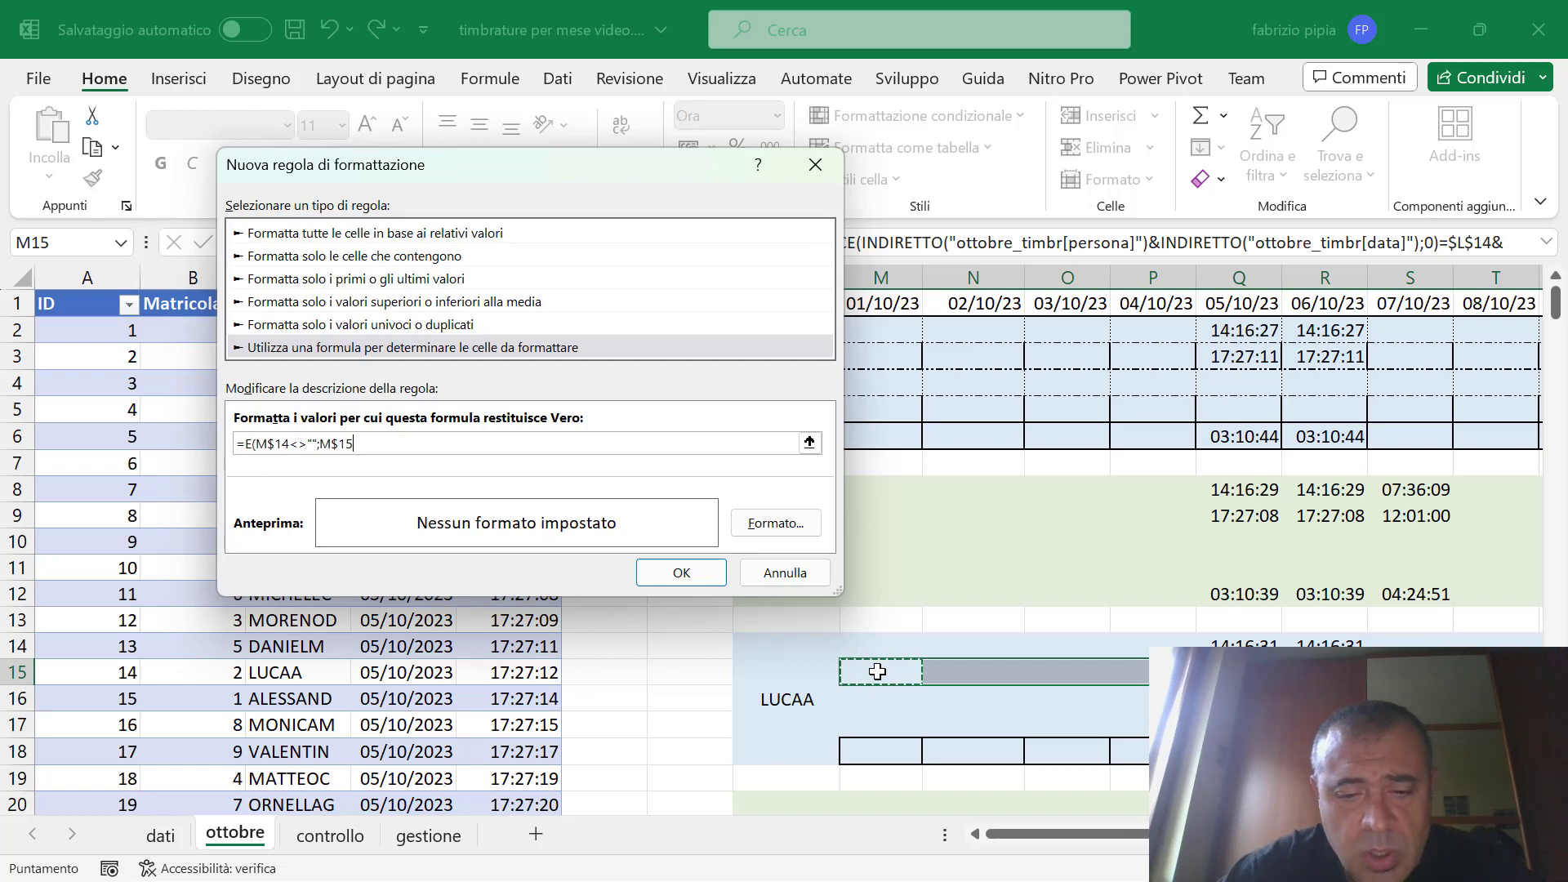
{"action": "type", "text": "="}
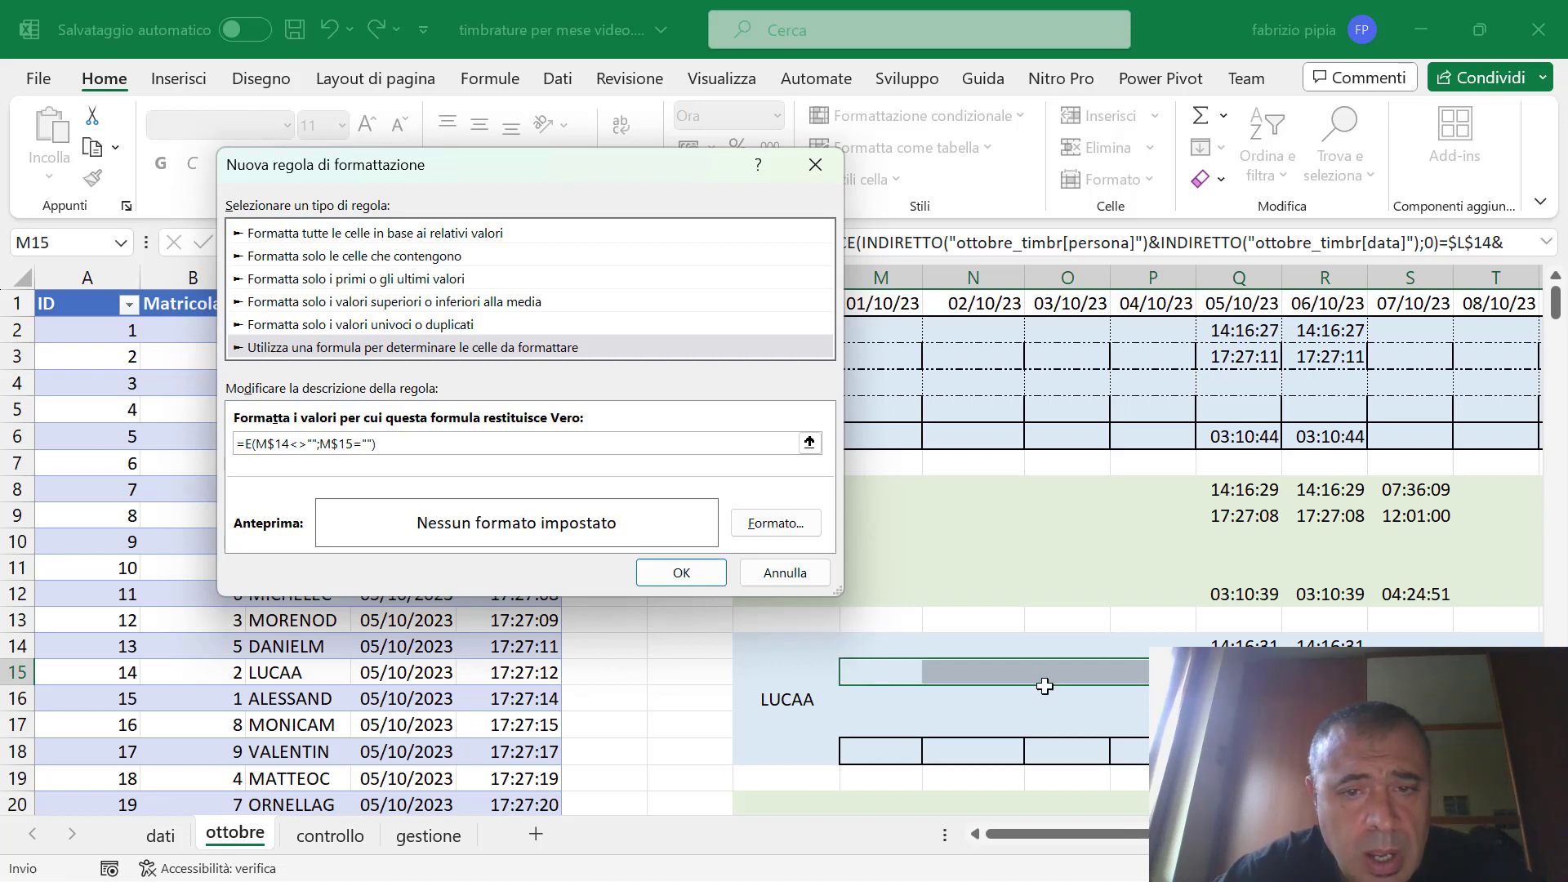
Give the rule a red fill and save it
{"action": "left_click", "coordinate": [777, 523]}
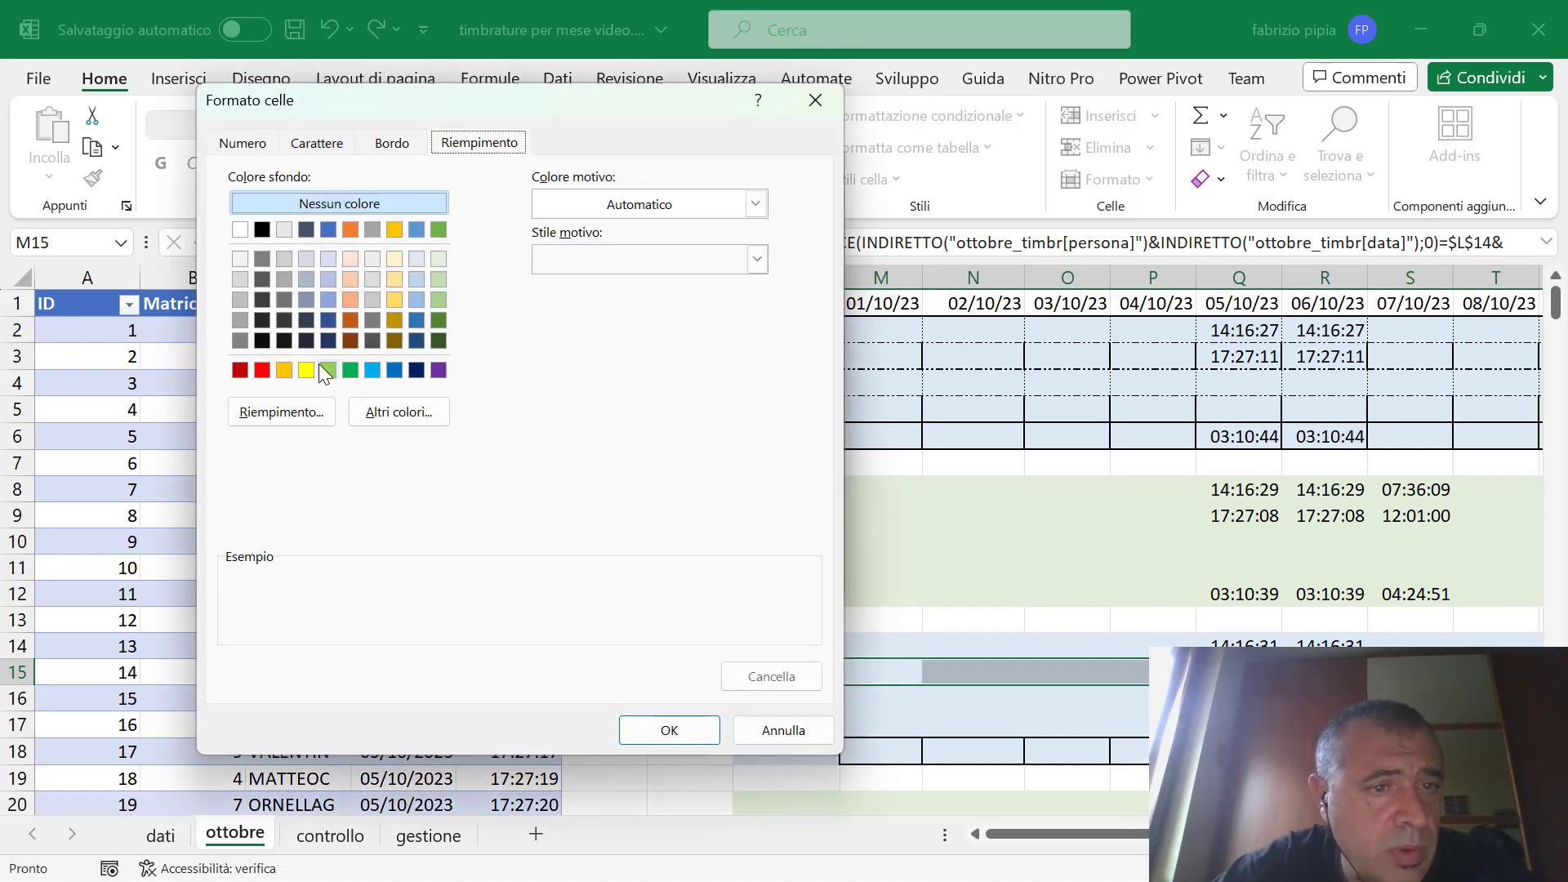
{"action": "left_click", "coordinate": [263, 370]}
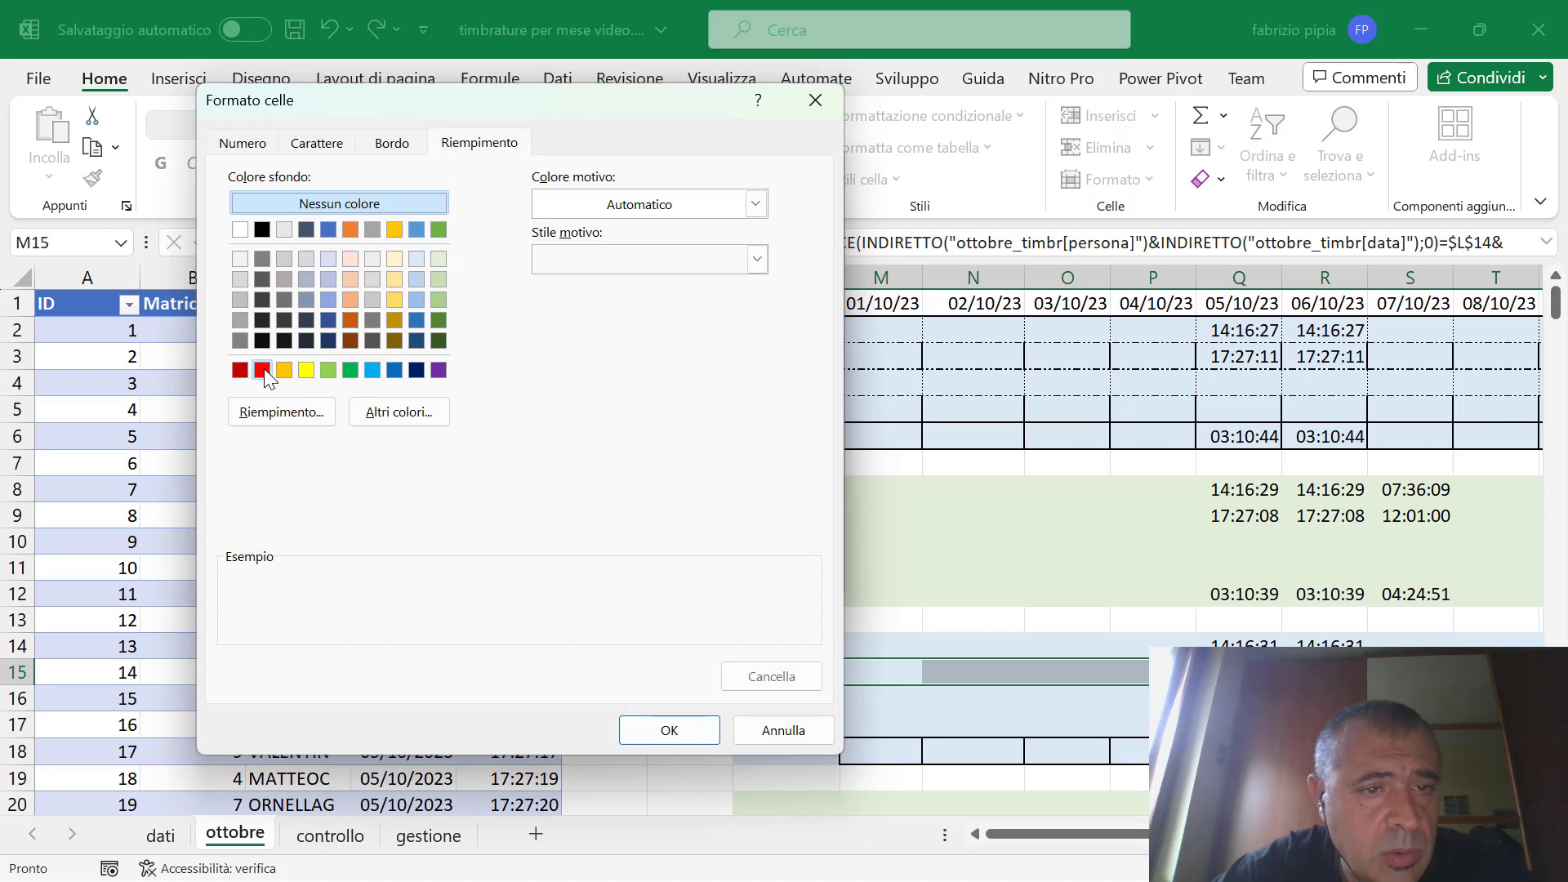
{"action": "left_click", "coordinate": [686, 727]}
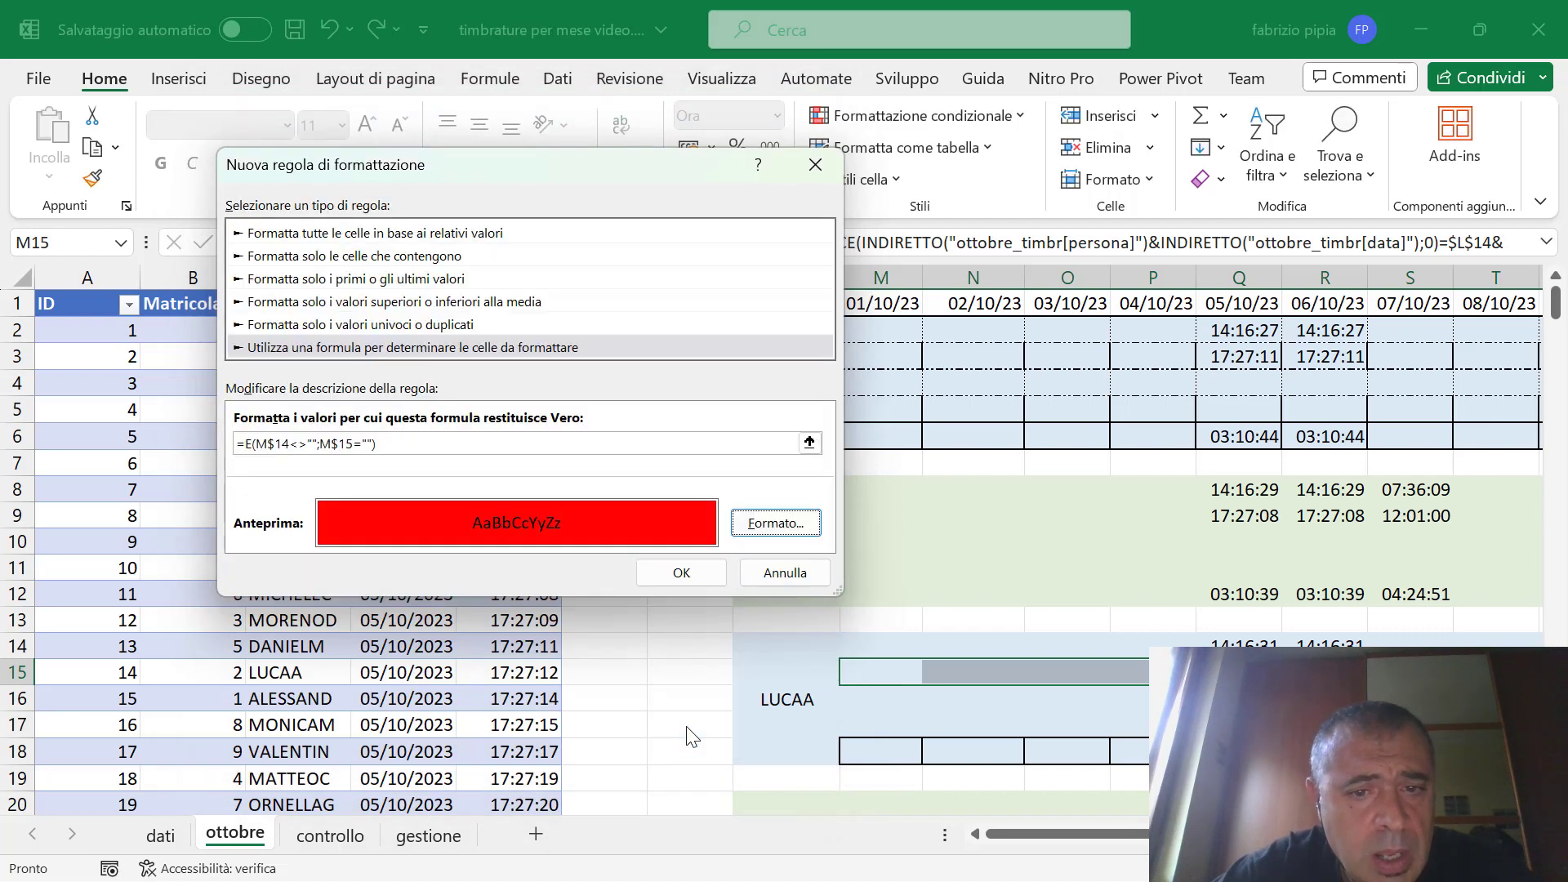
{"action": "left_click", "coordinate": [691, 574]}
{"action": "left_click", "coordinate": [692, 573]}
Select LUCAA's row 17 from M17 across to AQ17
{"action": "left_click", "coordinate": [879, 726]}
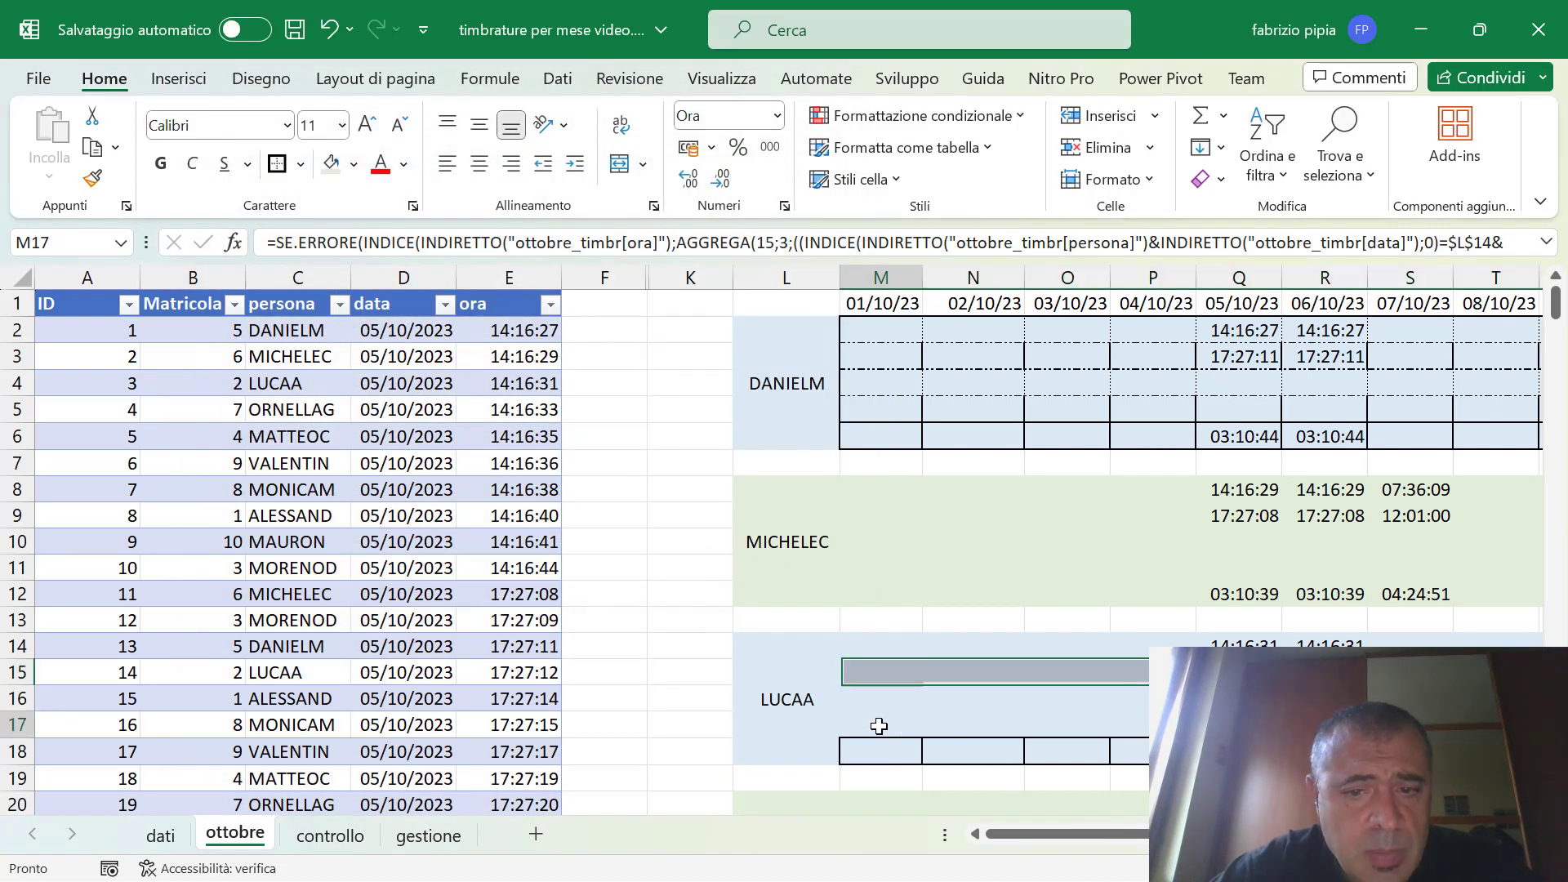
{"action": "left_click_drag", "start_coordinate": [879, 726], "coordinate": [1548, 703]}
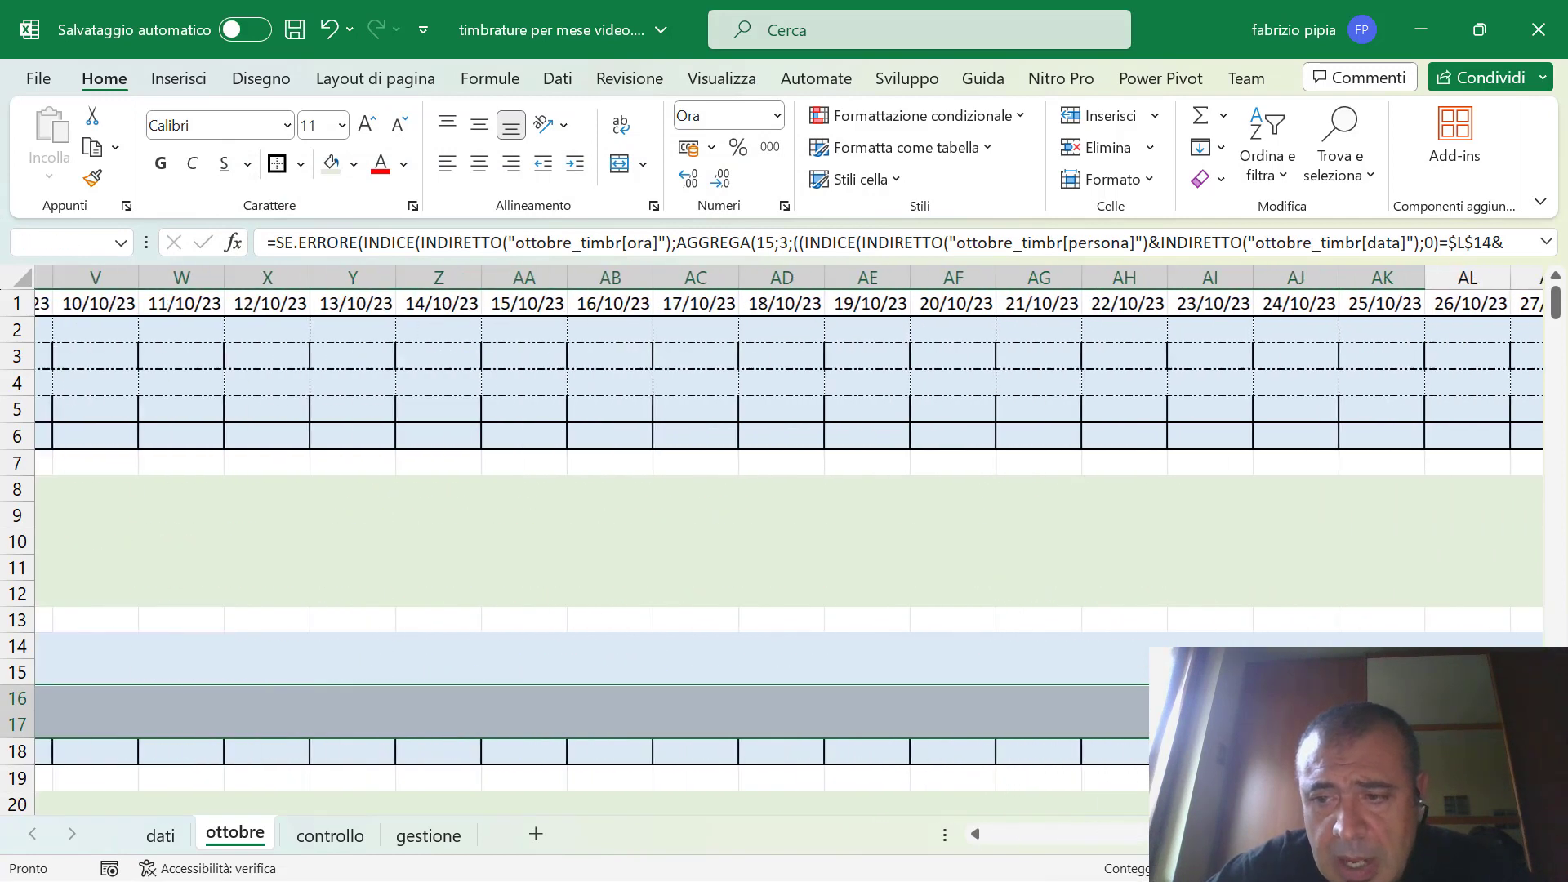
{"action": "left_click_drag", "start_coordinate": [1548, 703], "coordinate": [1548, 725]}
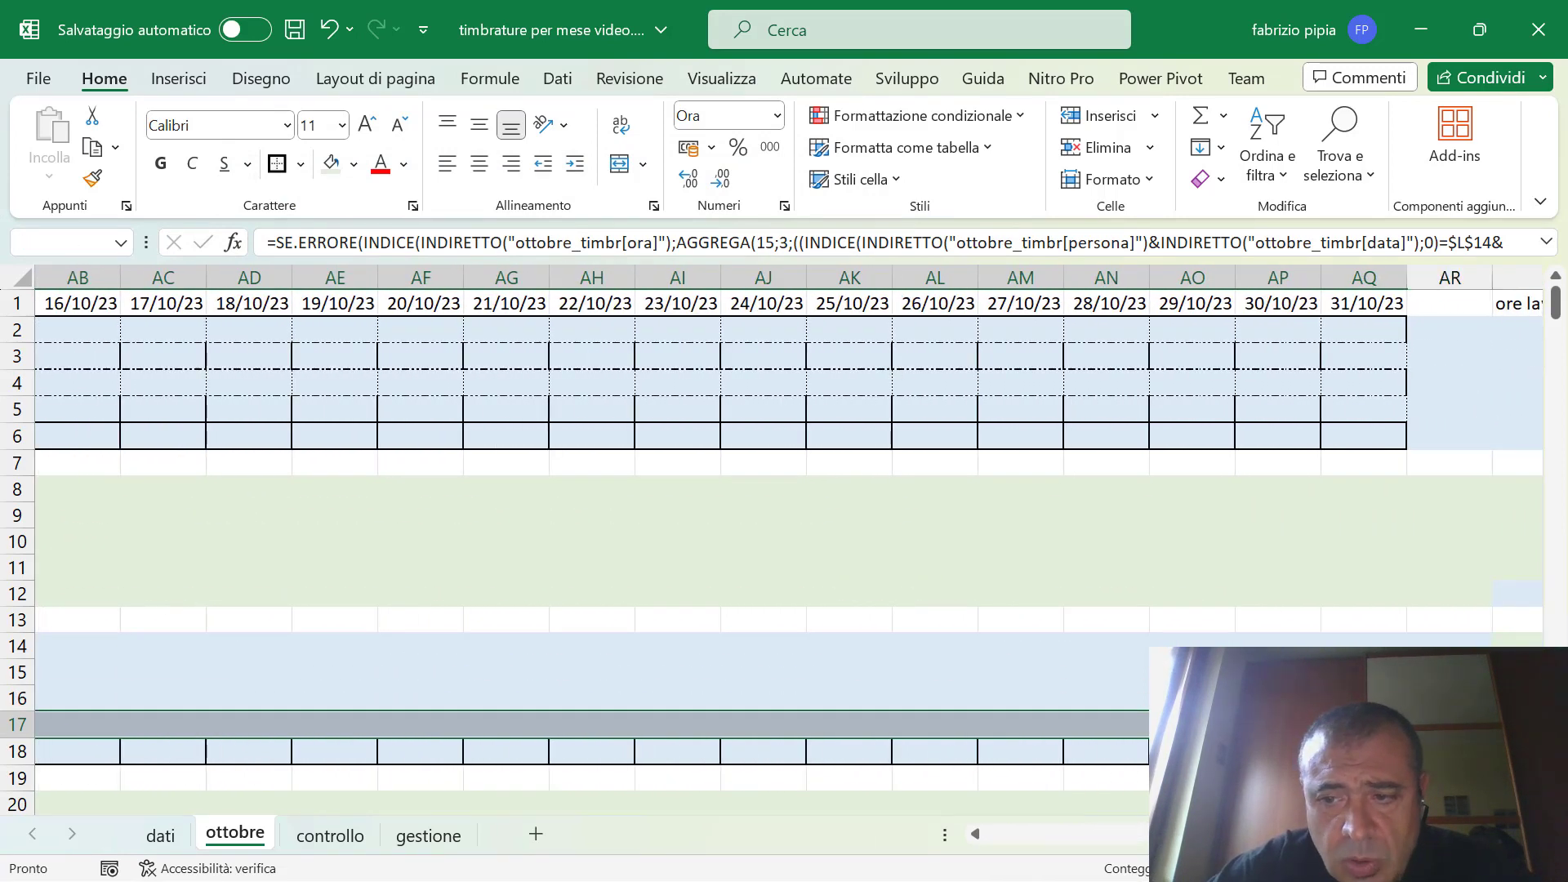
Start a new 'Utilizza una formula' conditional rule, ready for its condition
{"action": "left_click", "coordinate": [925, 122]}
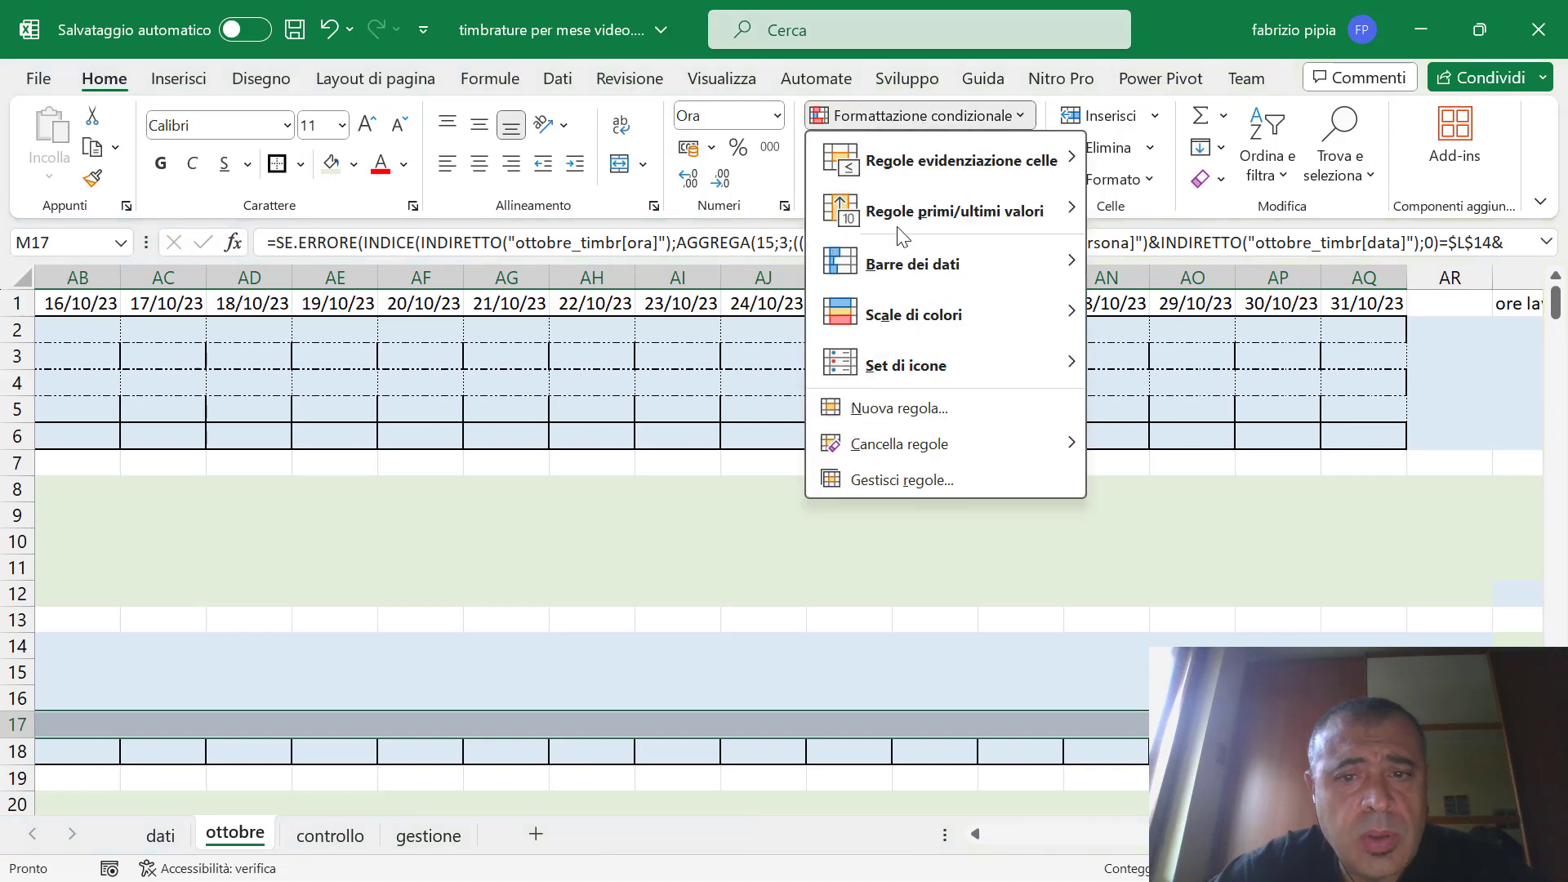
{"action": "left_click", "coordinate": [920, 409]}
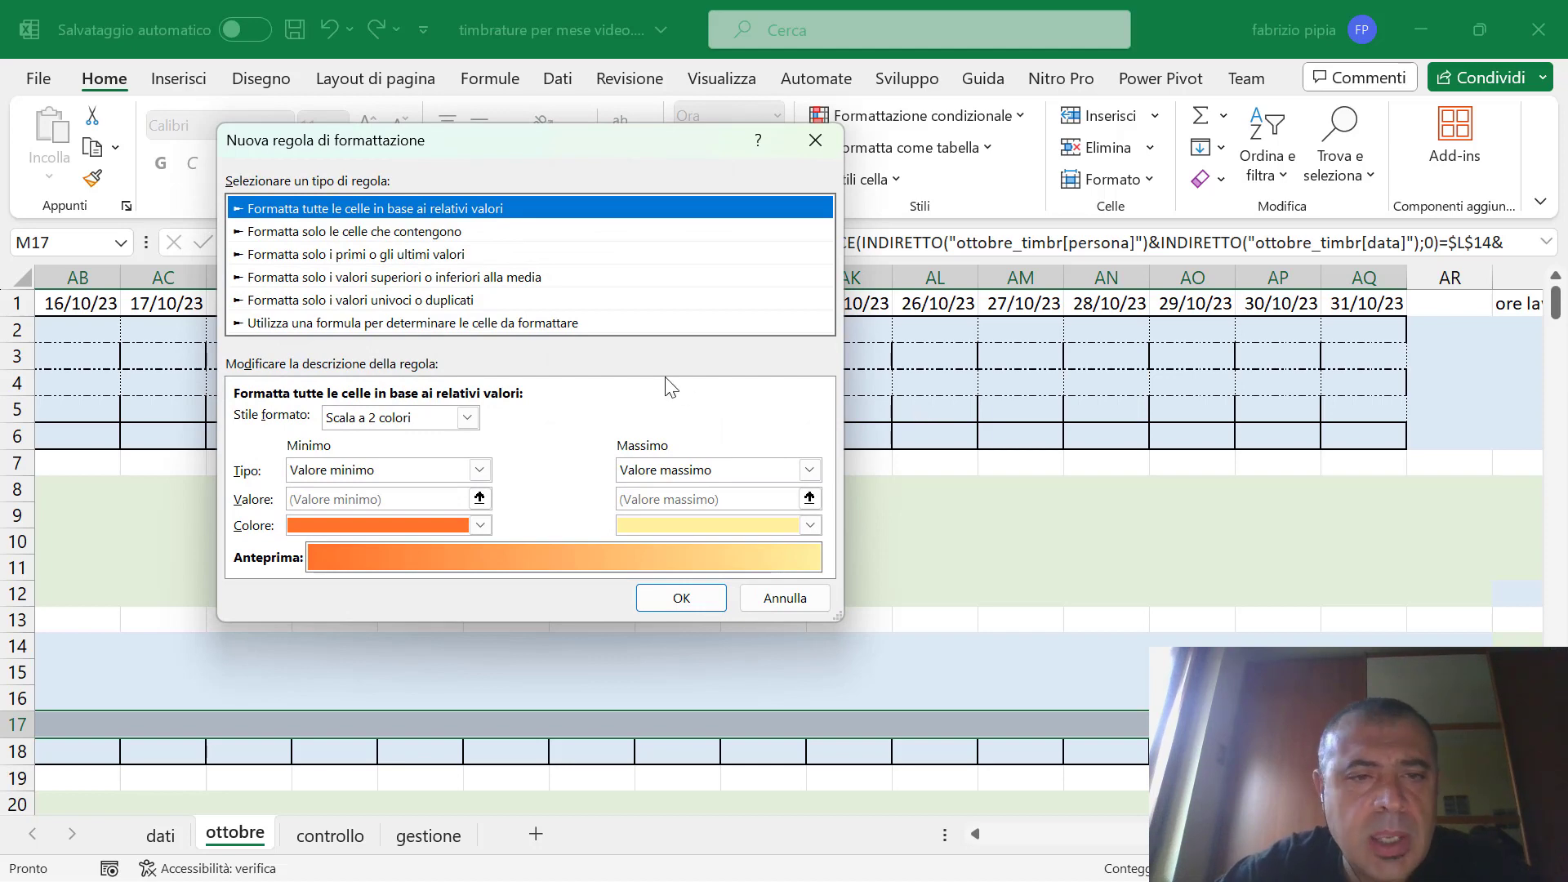
{"action": "left_click", "coordinate": [556, 328]}
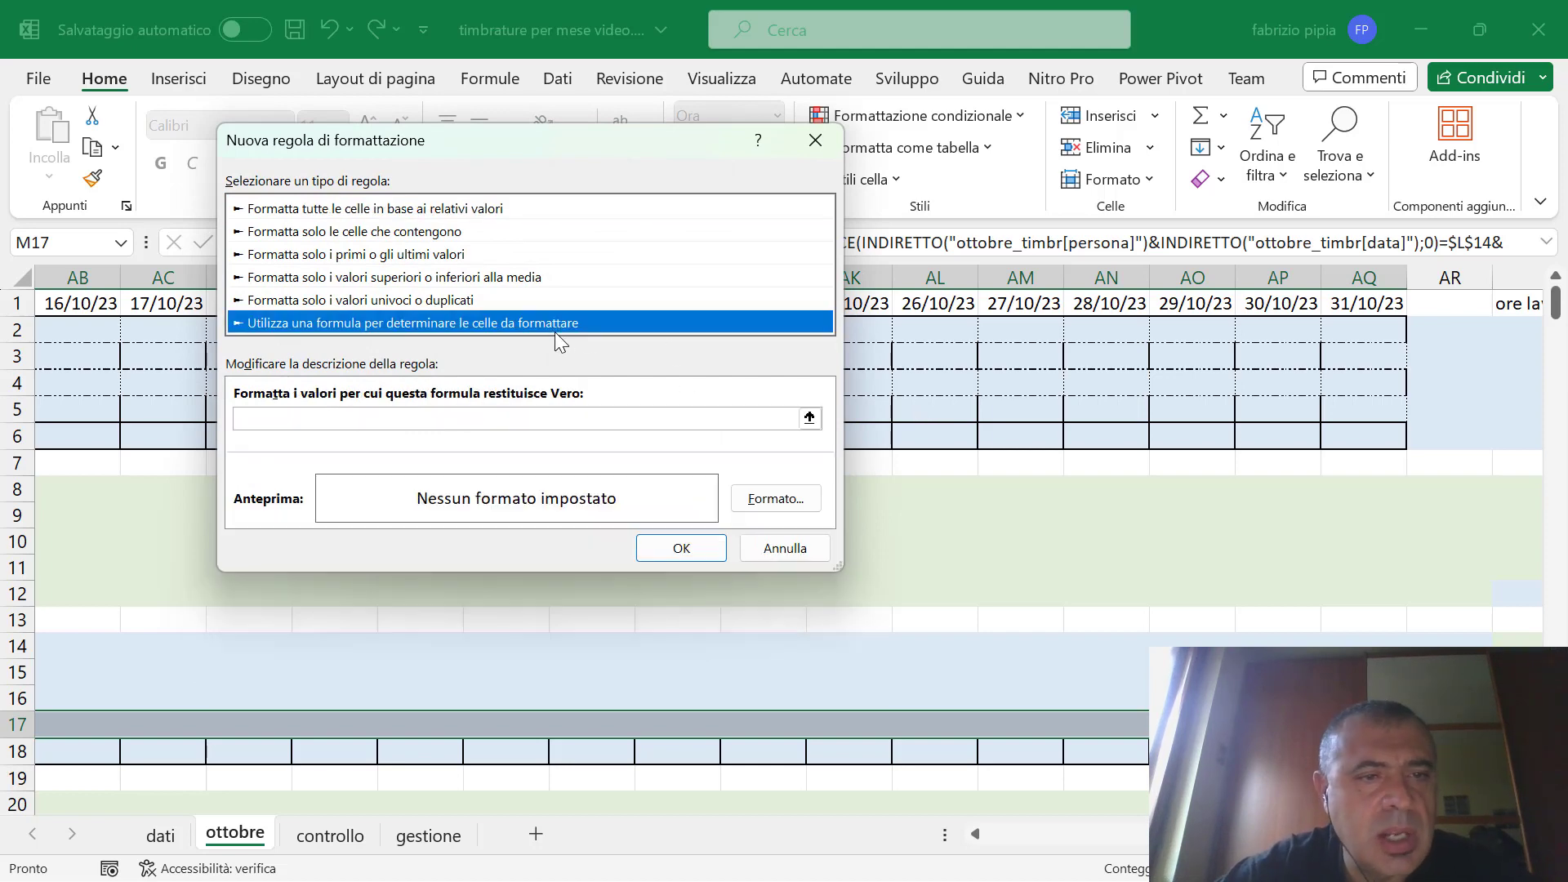
{"action": "left_click", "coordinate": [352, 419]}
{"action": "scroll", "coordinate": [346, 620], "scroll_direction": "left", "scroll_amount": 5}
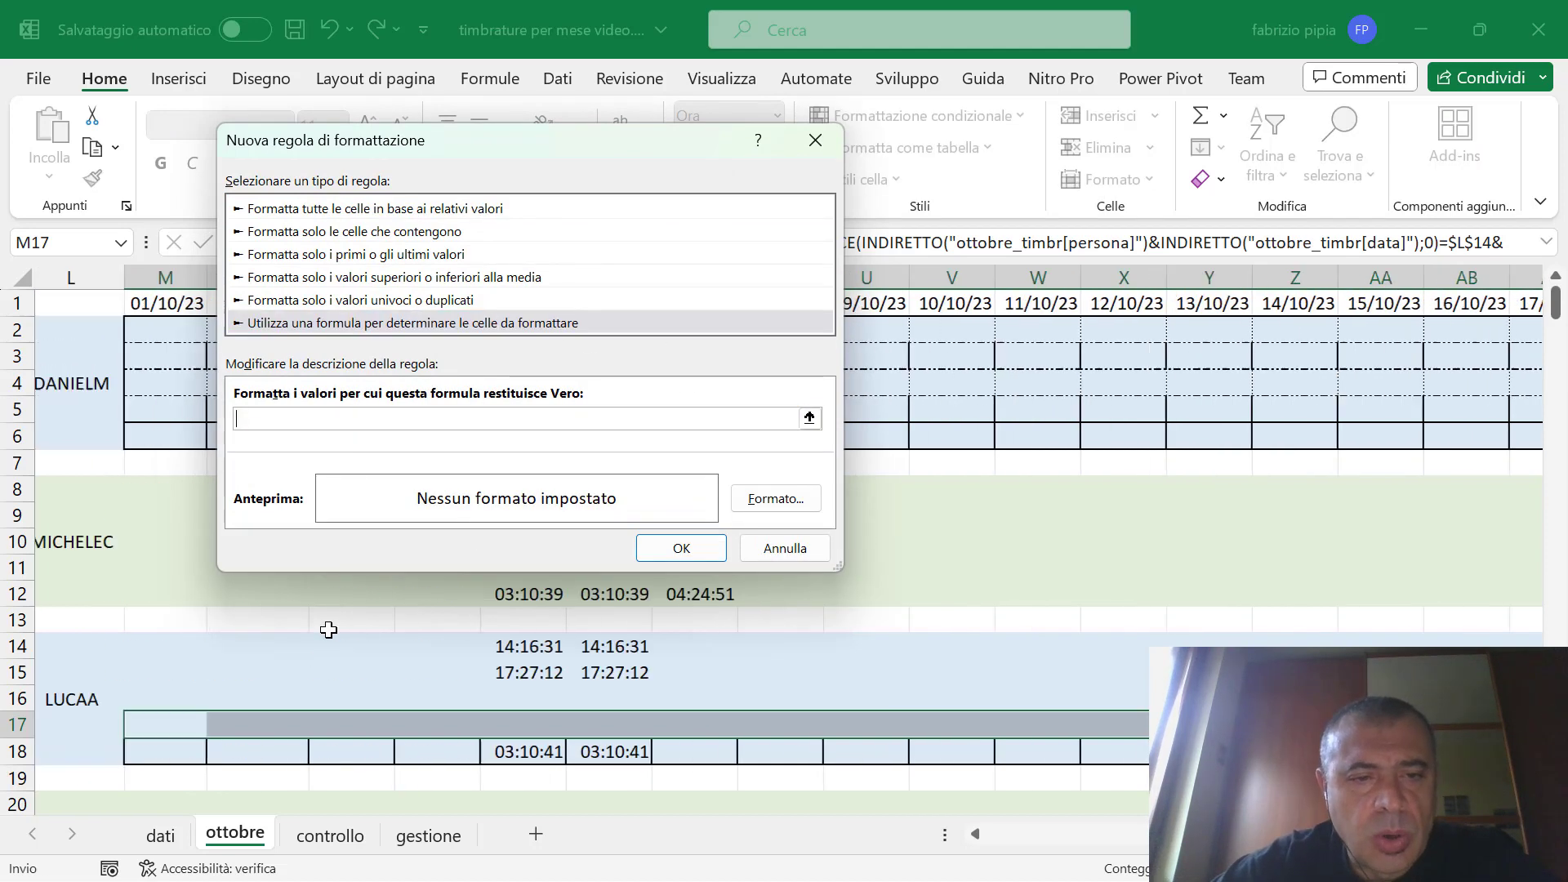
{"action": "scroll", "coordinate": [327, 627], "scroll_direction": "left", "scroll_amount": 4}
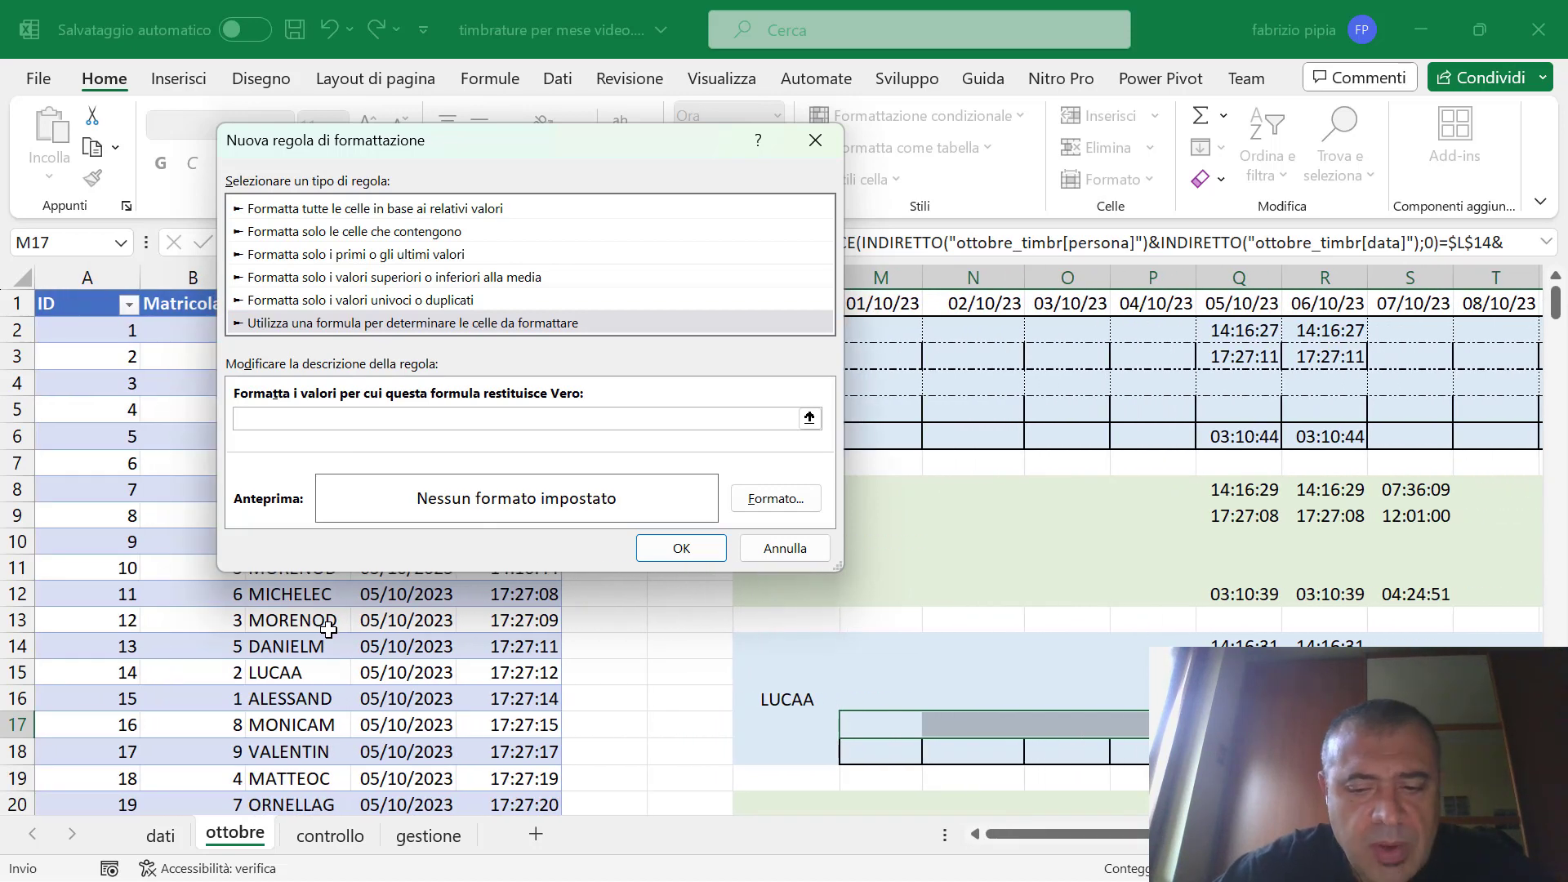
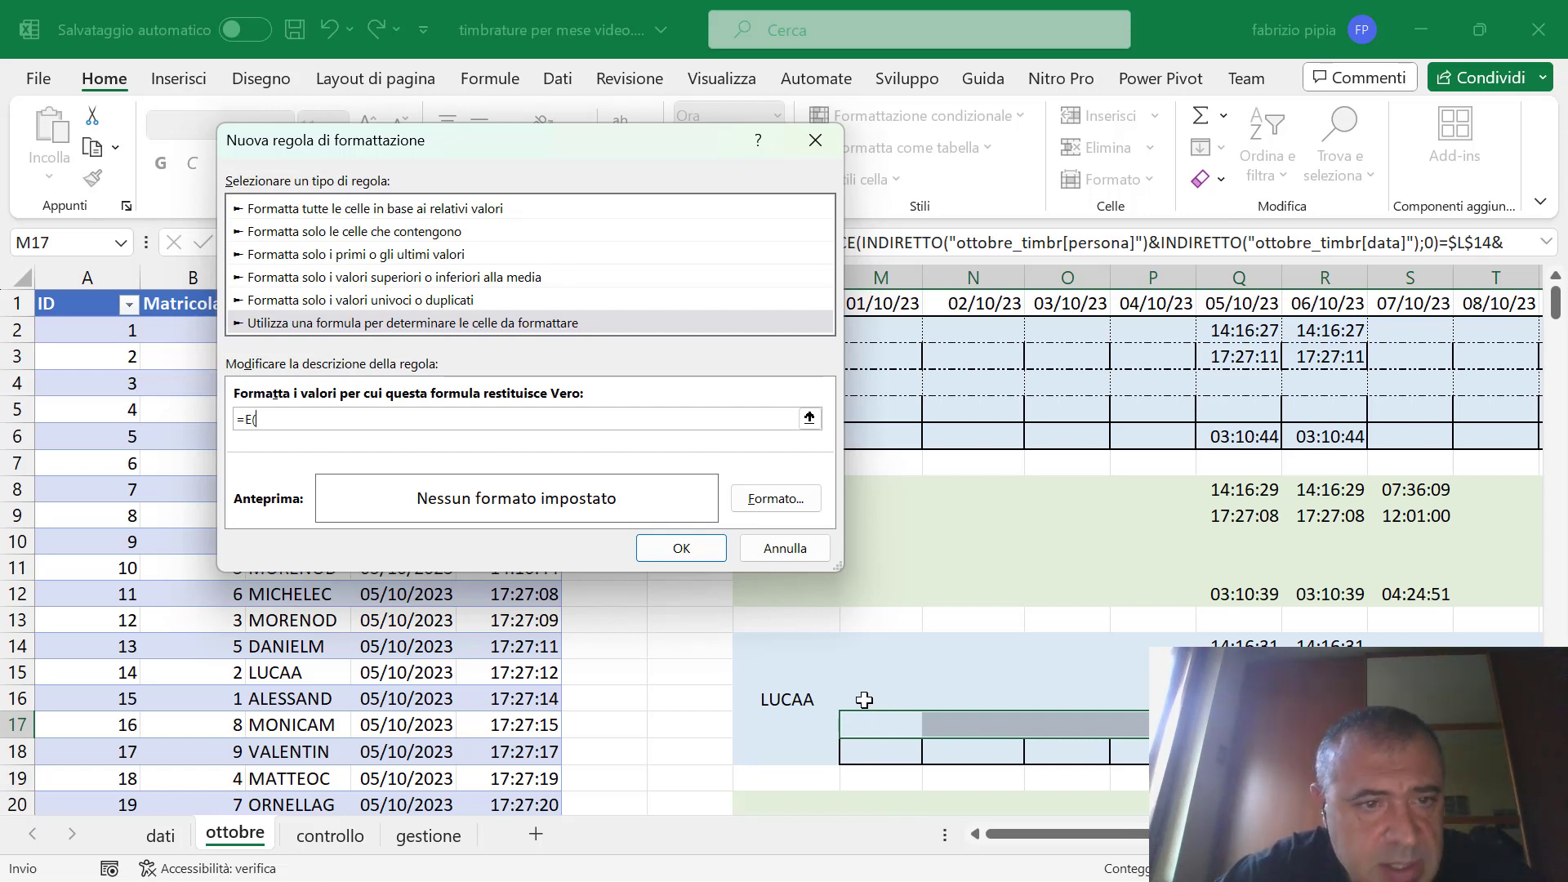
Complete the missing-exit rule formula =E(M$16<>"";M$17="") with row-anchored references
{"action": "left_click", "coordinate": [864, 700]}
{"action": "key", "text": "F4"}
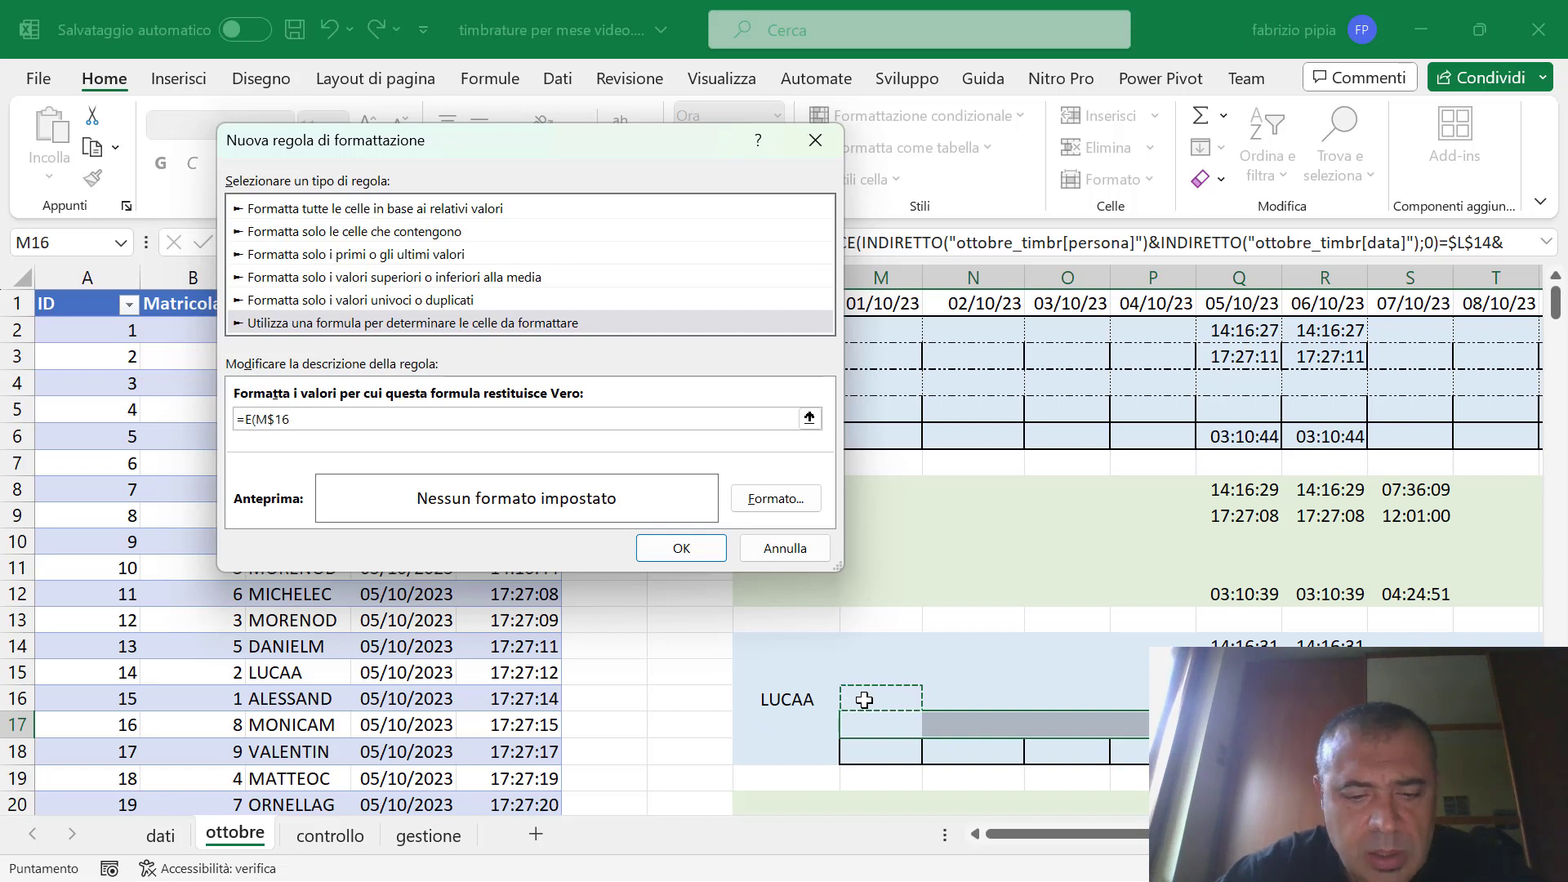
{"action": "type", "text": "<>\""}
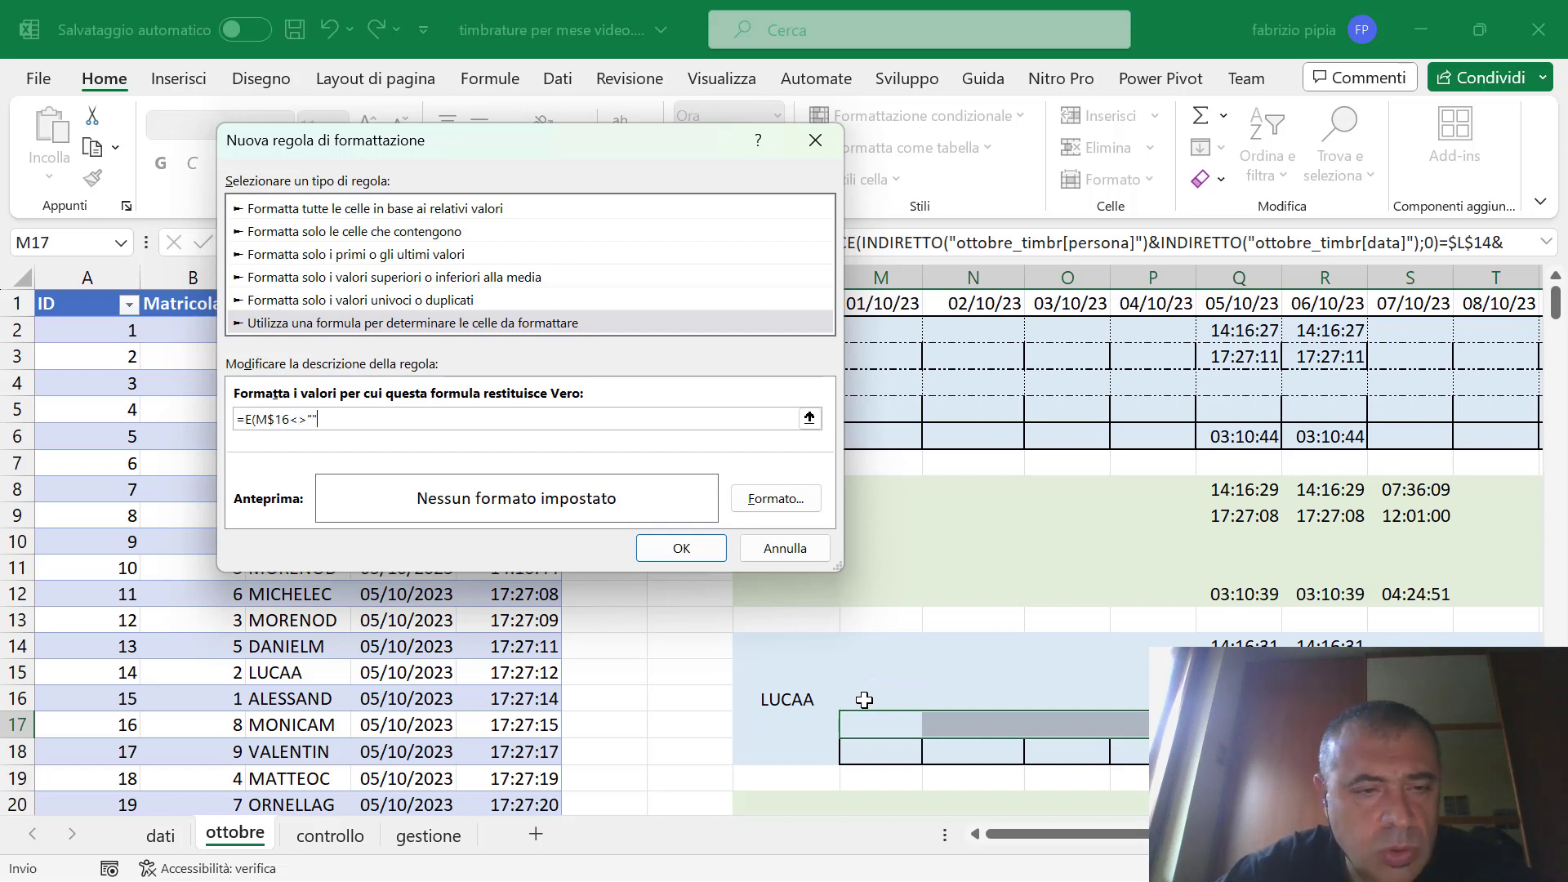
{"action": "left_click", "coordinate": [875, 727]}
{"action": "key", "text": "F4"}
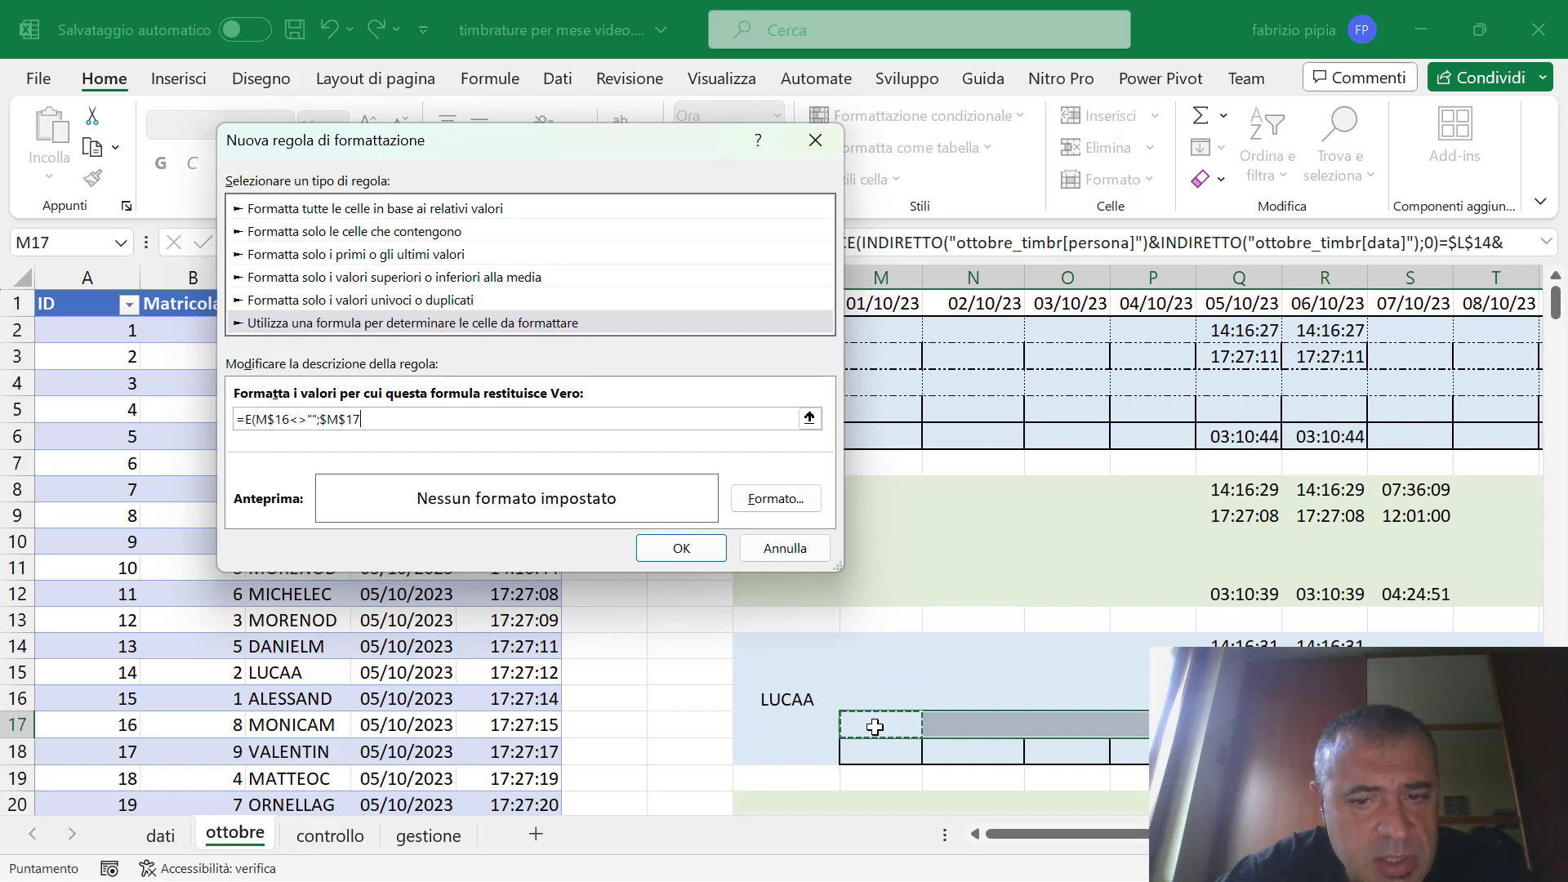
{"action": "key", "text": "F4"}
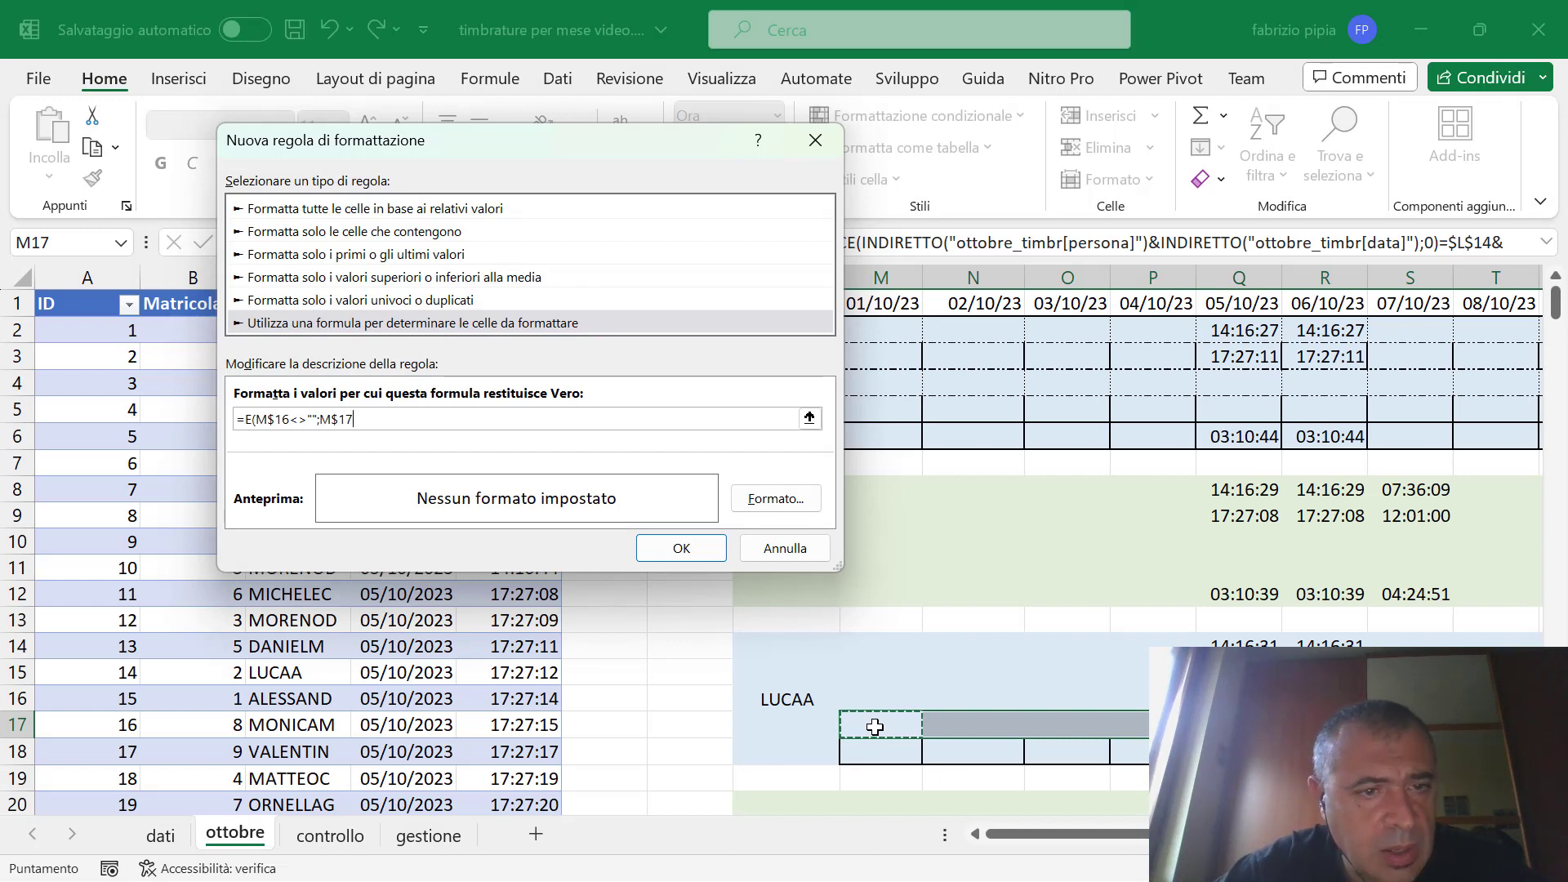
{"action": "type", "text": "="}
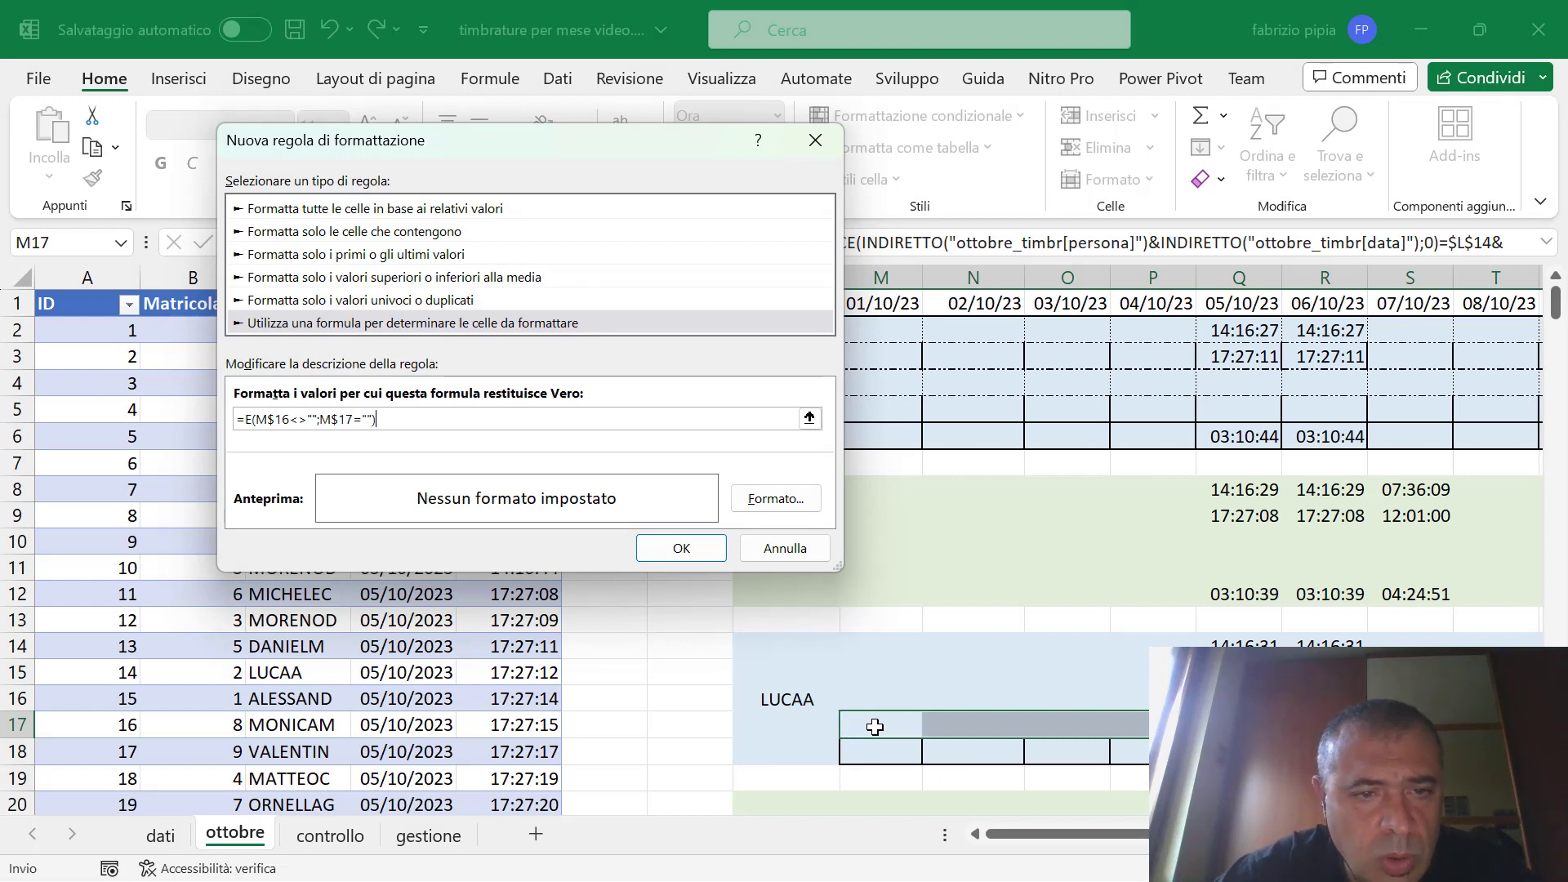
Give the rule a red fill and confirm both dialogs
{"action": "left_click", "coordinate": [784, 501]}
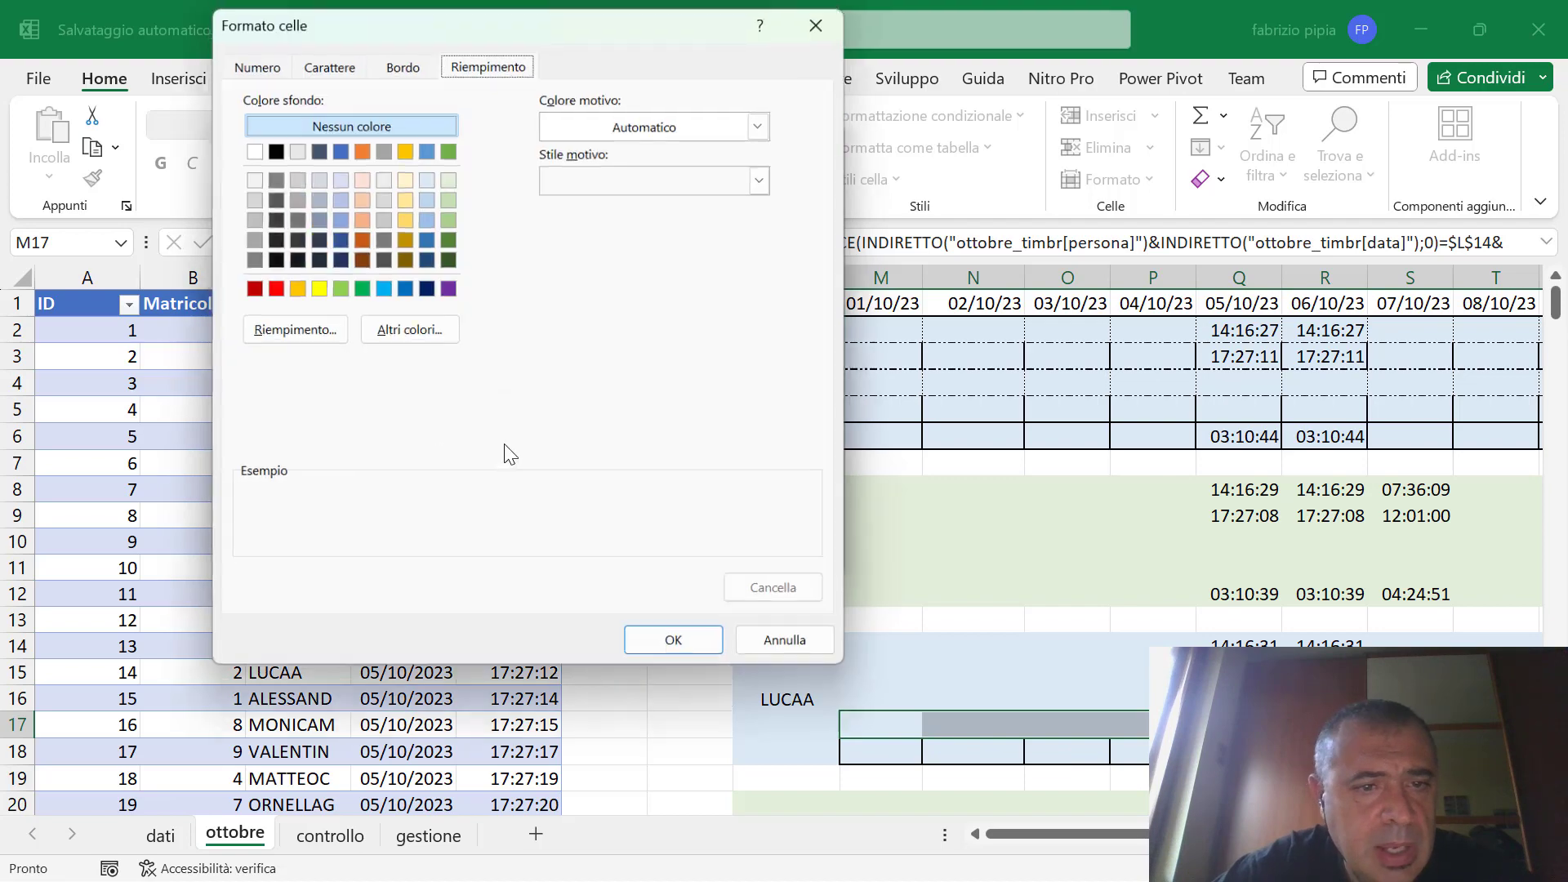
{"action": "left_click", "coordinate": [272, 290]}
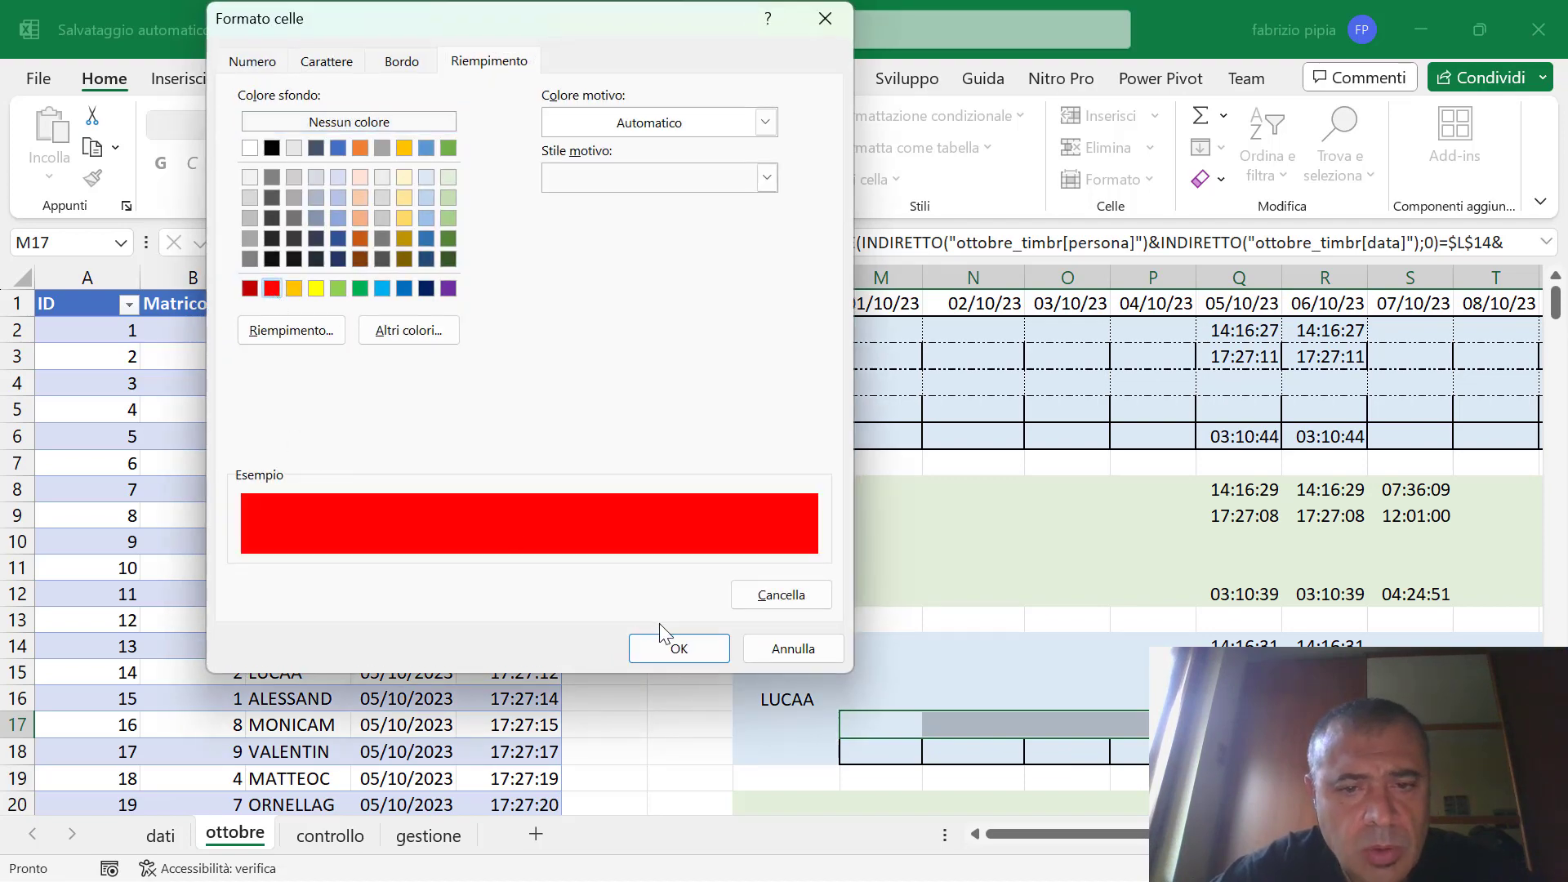
{"action": "left_click", "coordinate": [678, 646]}
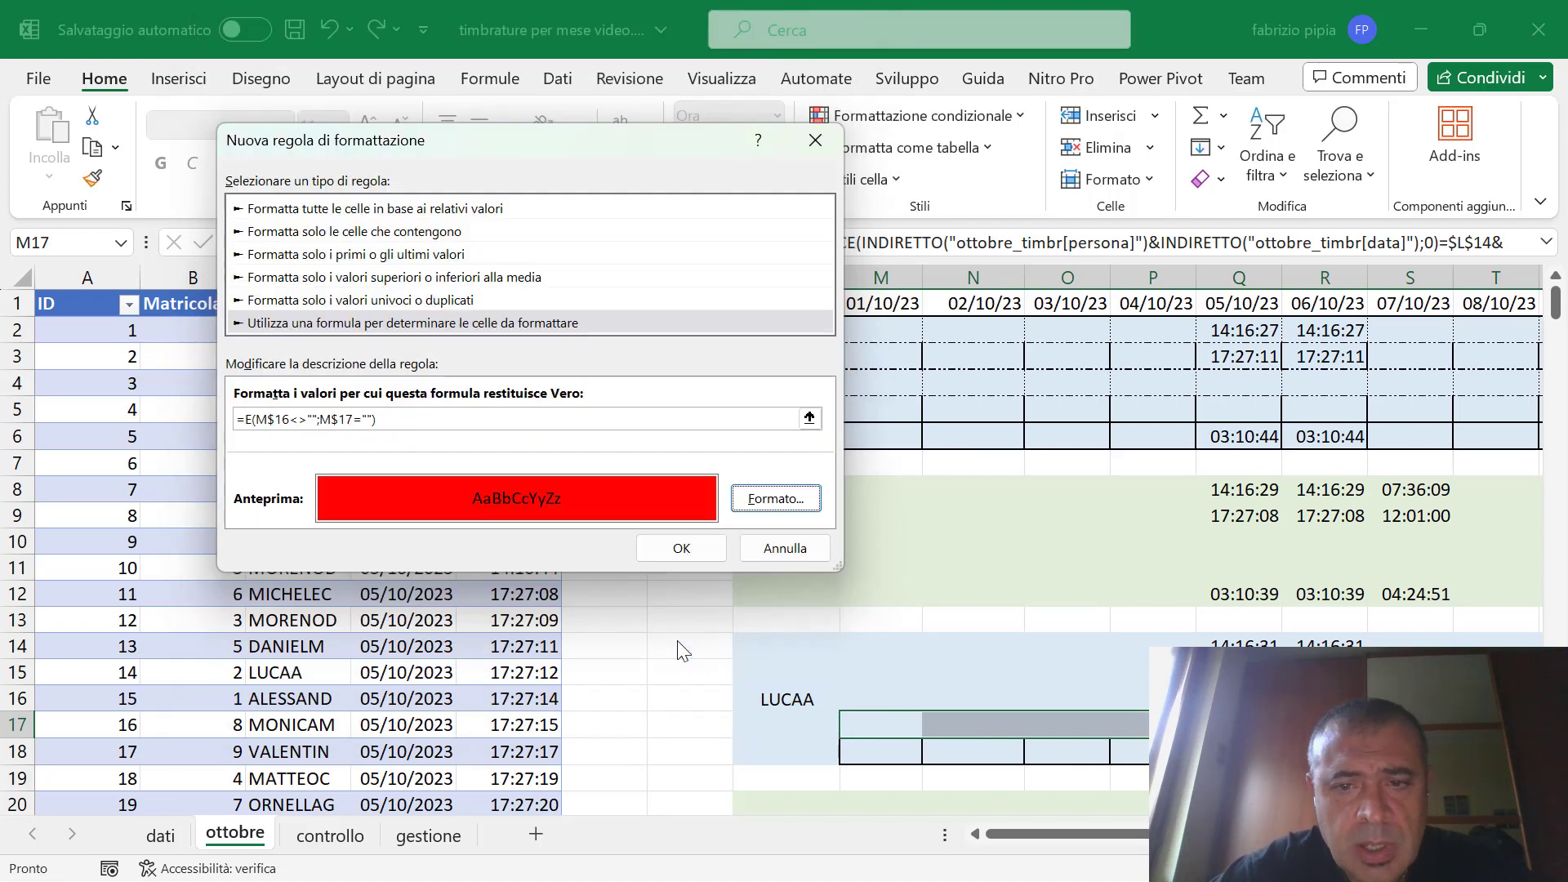
{"action": "left_click", "coordinate": [681, 548]}
{"action": "scroll", "coordinate": [903, 612], "scroll_direction": "right", "scroll_amount": 6}
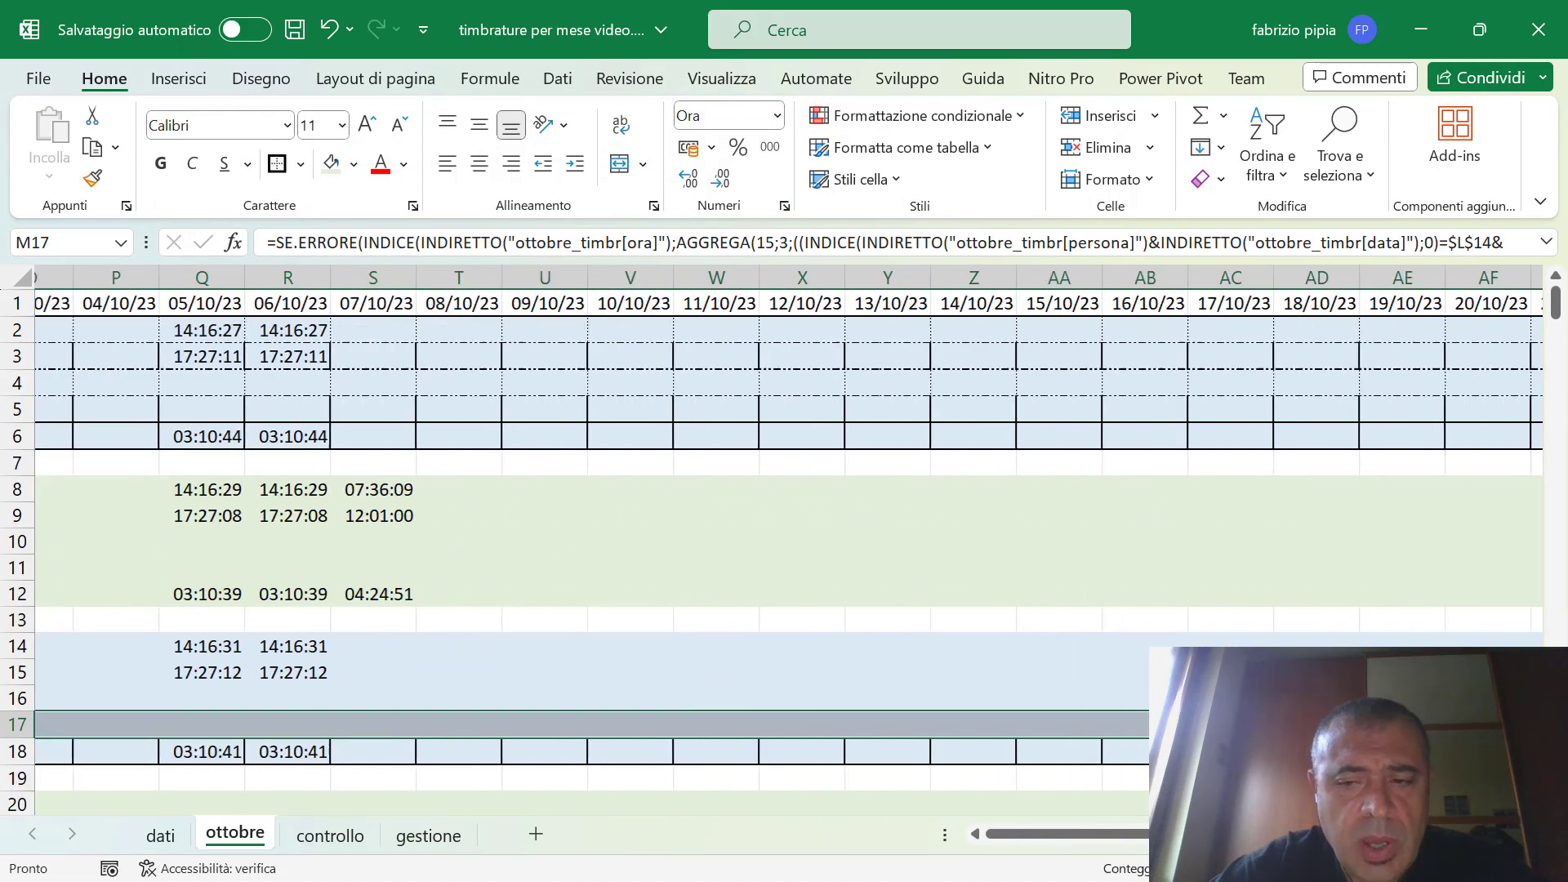
{"action": "scroll", "coordinate": [789, 531], "scroll_direction": "right", "scroll_amount": 3}
{"action": "scroll", "coordinate": [789, 531], "scroll_direction": "right", "scroll_amount": 2}
{"action": "scroll", "coordinate": [789, 531], "scroll_direction": "right", "scroll_amount": 2}
{"action": "scroll", "coordinate": [789, 531], "scroll_direction": "right", "scroll_amount": 2}
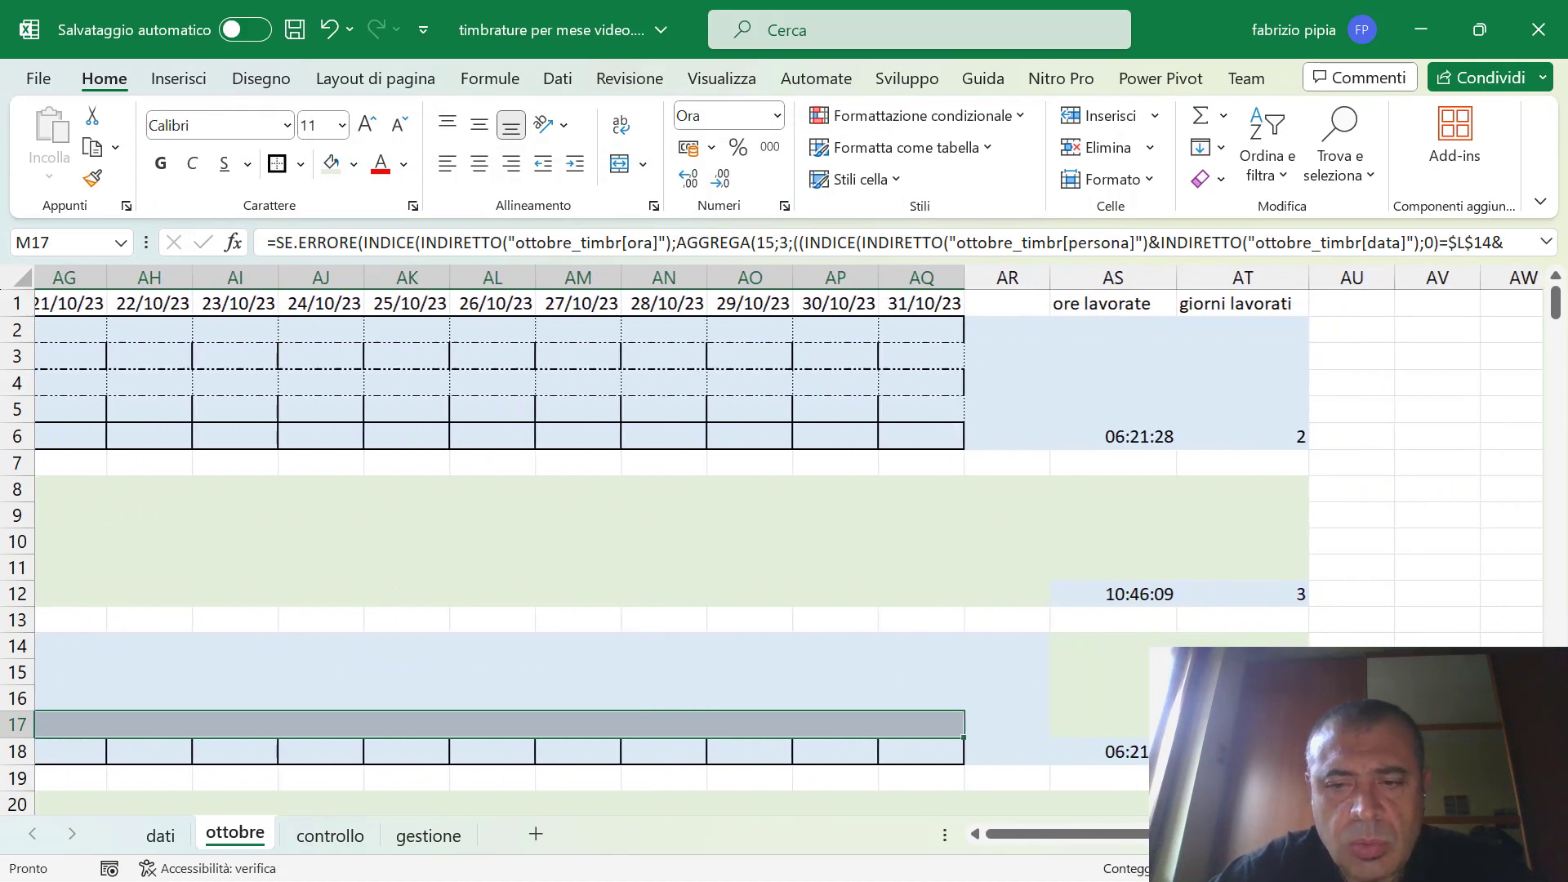
{"action": "scroll", "coordinate": [871, 669], "scroll_direction": "right", "scroll_amount": 1}
{"action": "left_click", "coordinate": [849, 648]}
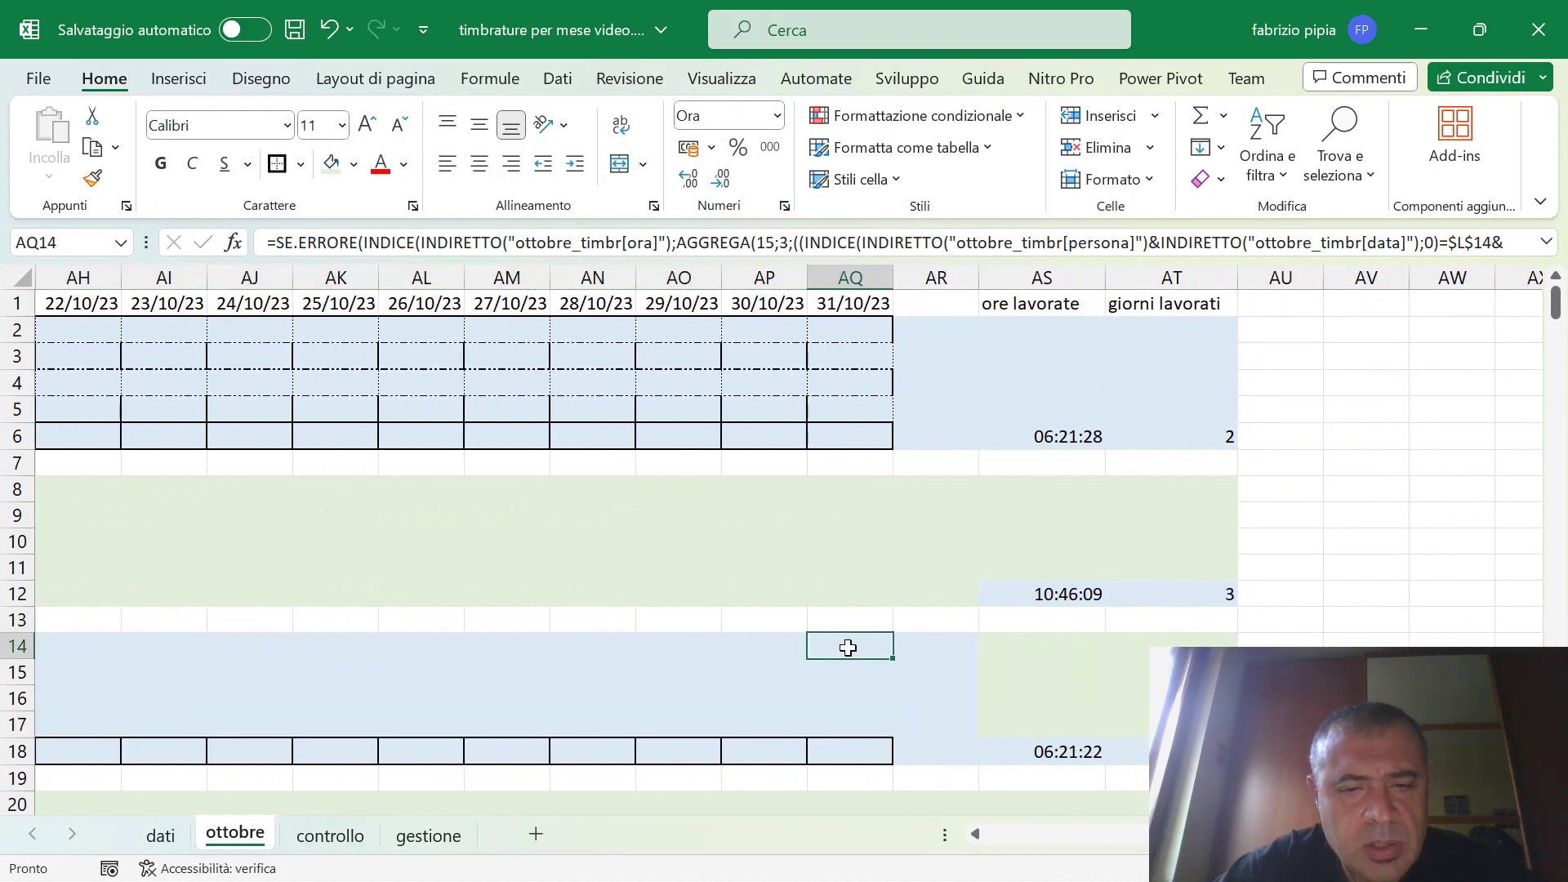
{"action": "key", "text": "Return"}
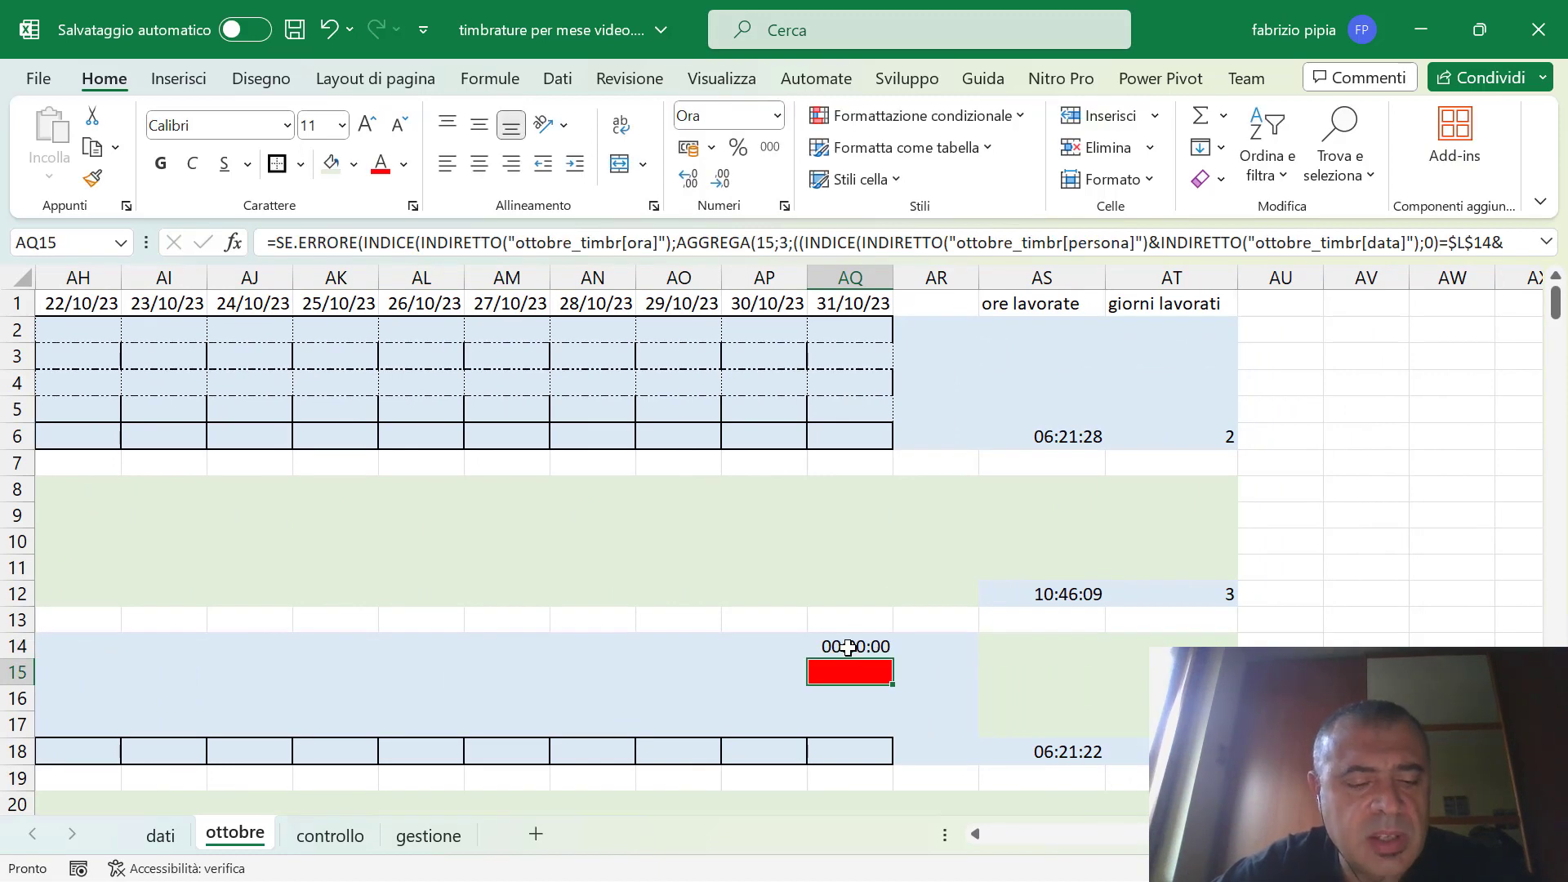
{"action": "key", "text": "ctrl+z"}
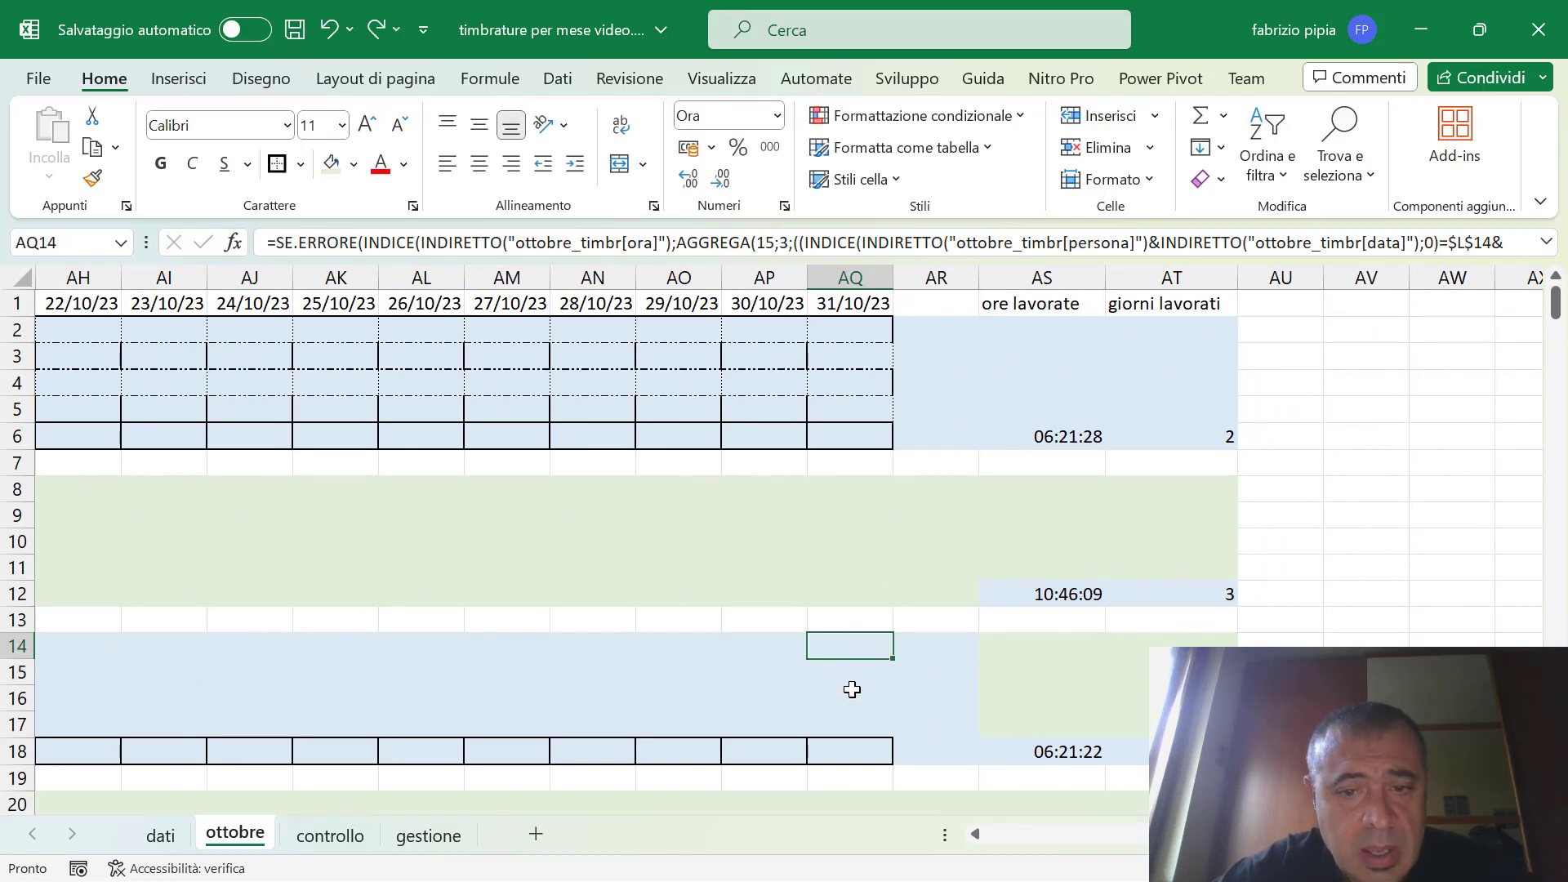
{"action": "double_click", "coordinate": [852, 680]}
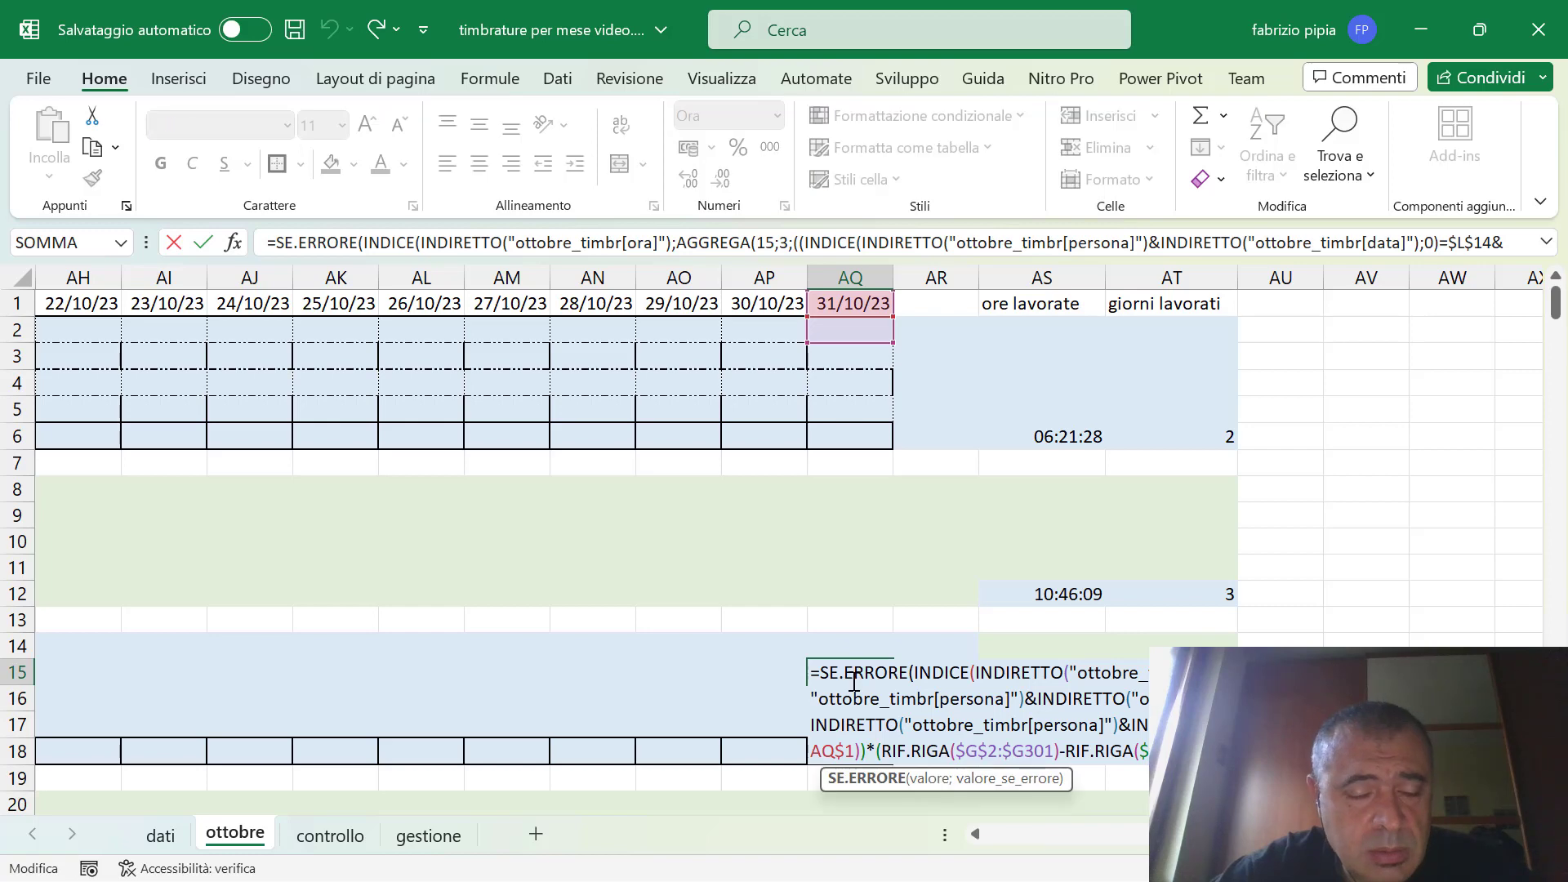
{"action": "key", "text": "Return"}
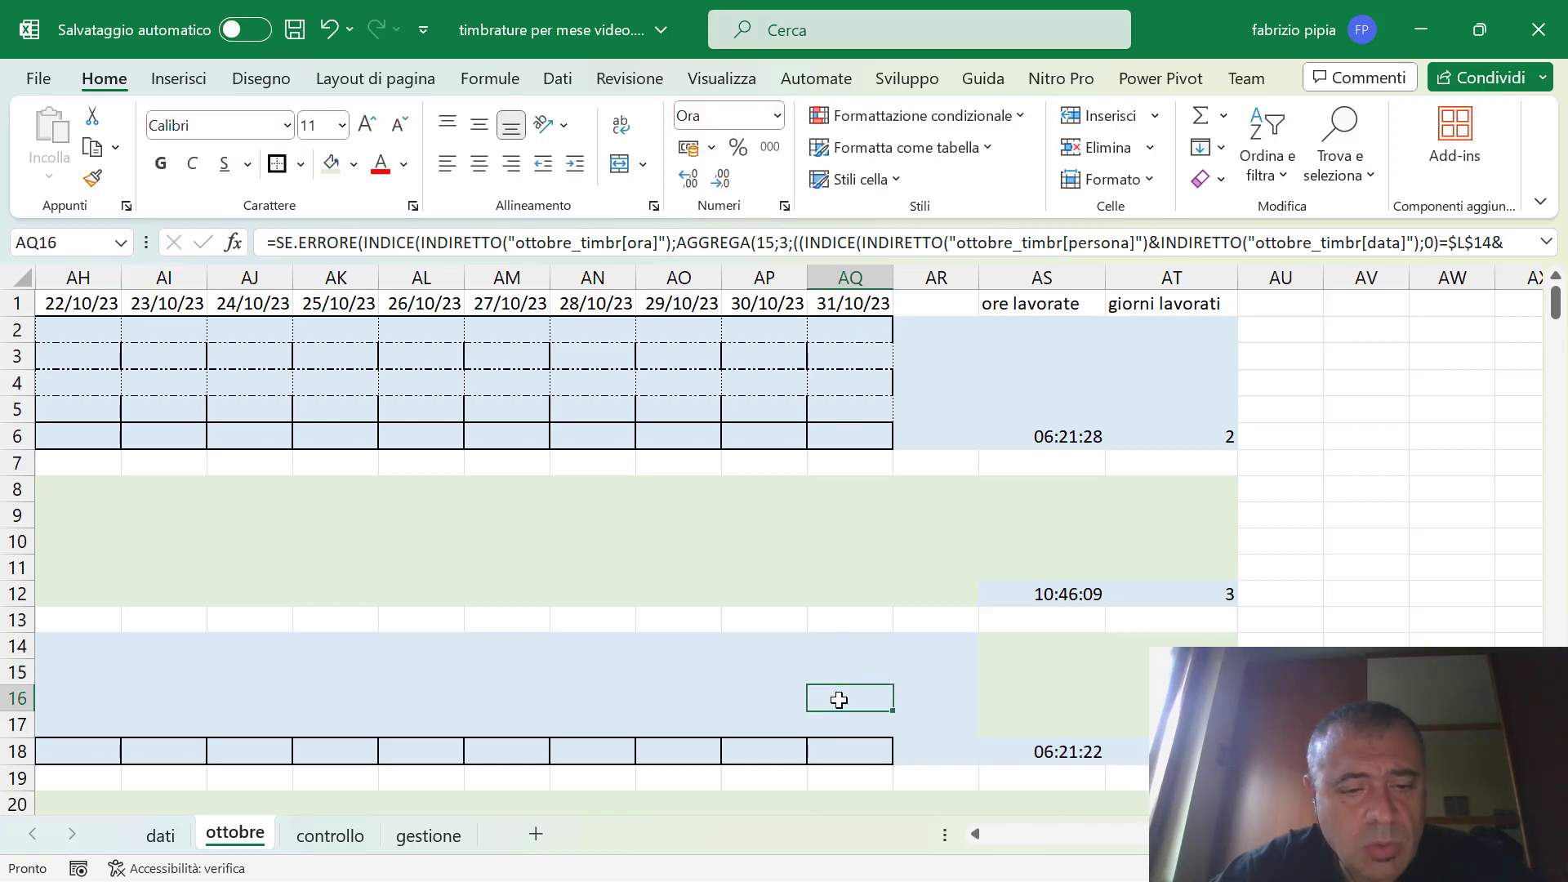
{"action": "key", "text": "Return"}
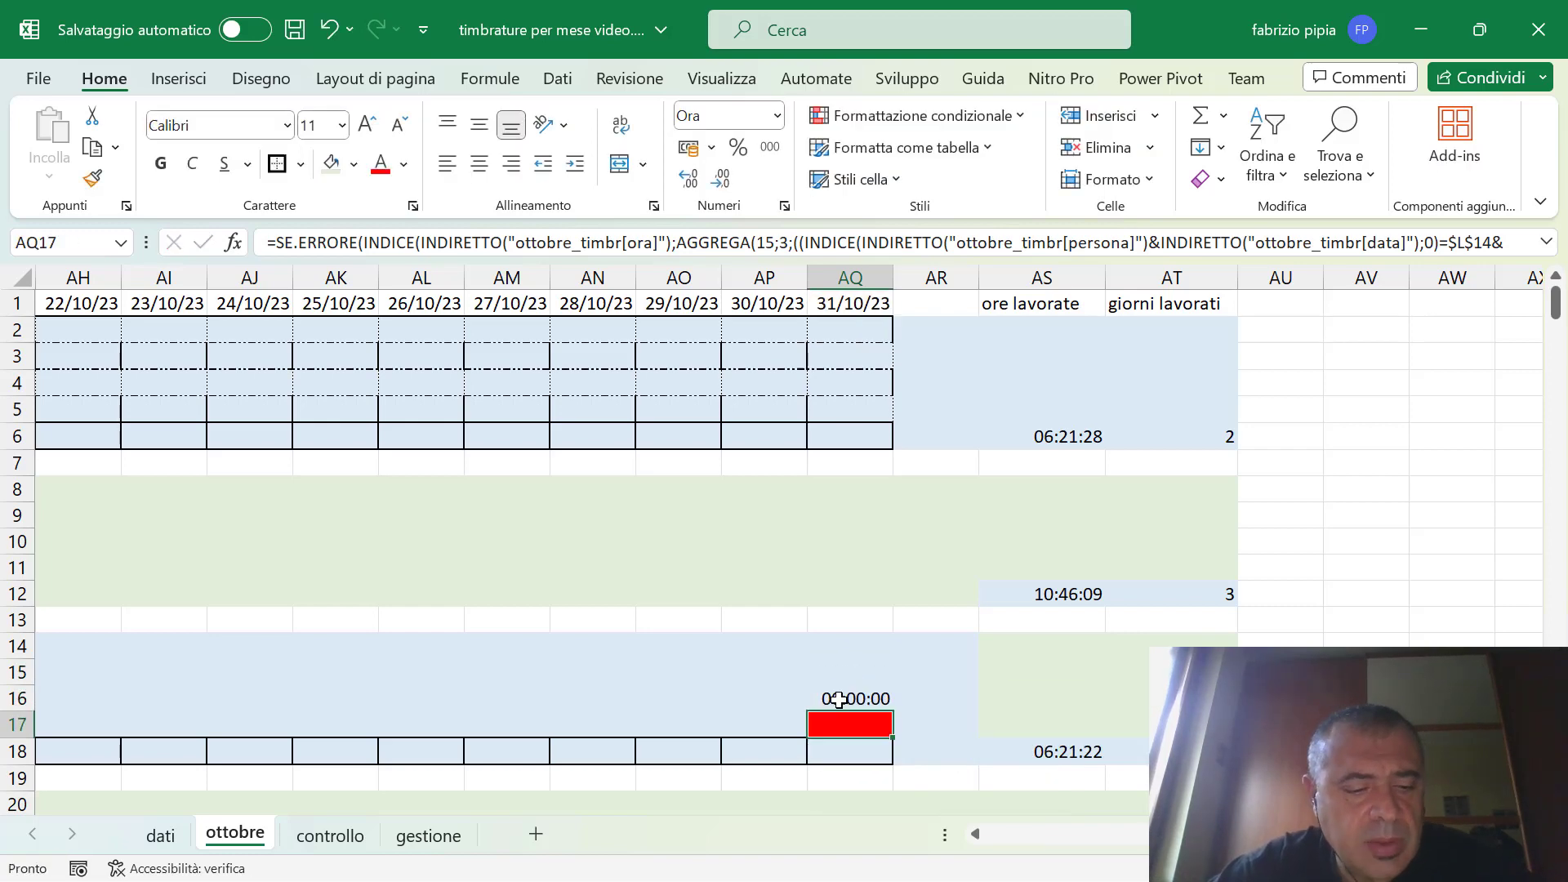
{"action": "key", "text": "ctrl+z"}
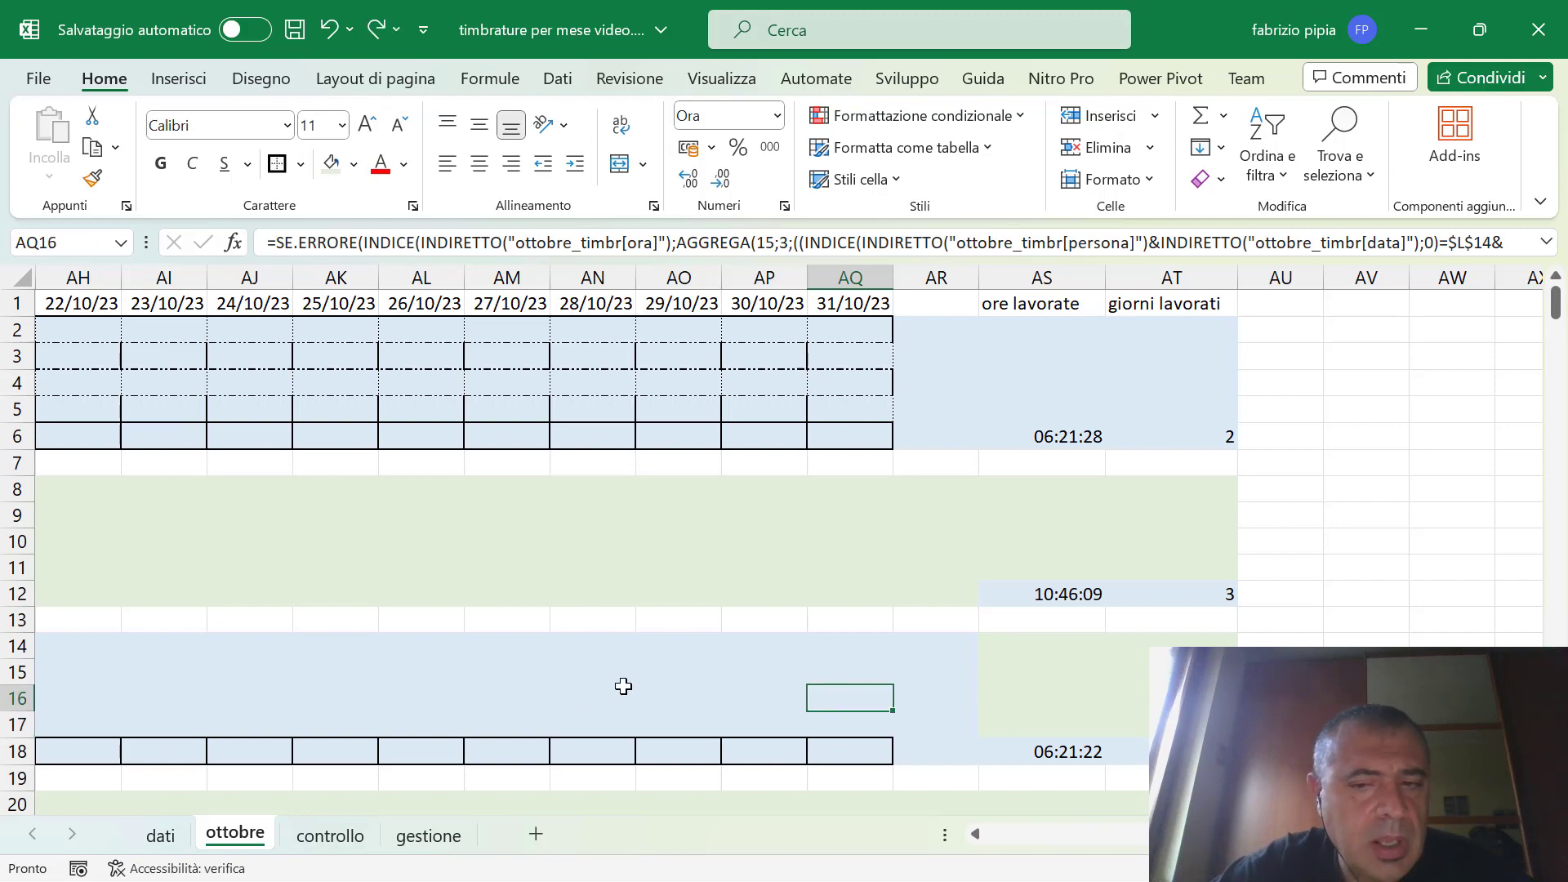
{"action": "scroll", "coordinate": [492, 683], "scroll_direction": "left", "scroll_amount": 5}
{"action": "scroll", "coordinate": [492, 683], "scroll_direction": "left", "scroll_amount": 2}
{"action": "scroll", "coordinate": [492, 683], "scroll_direction": "left", "scroll_amount": 3}
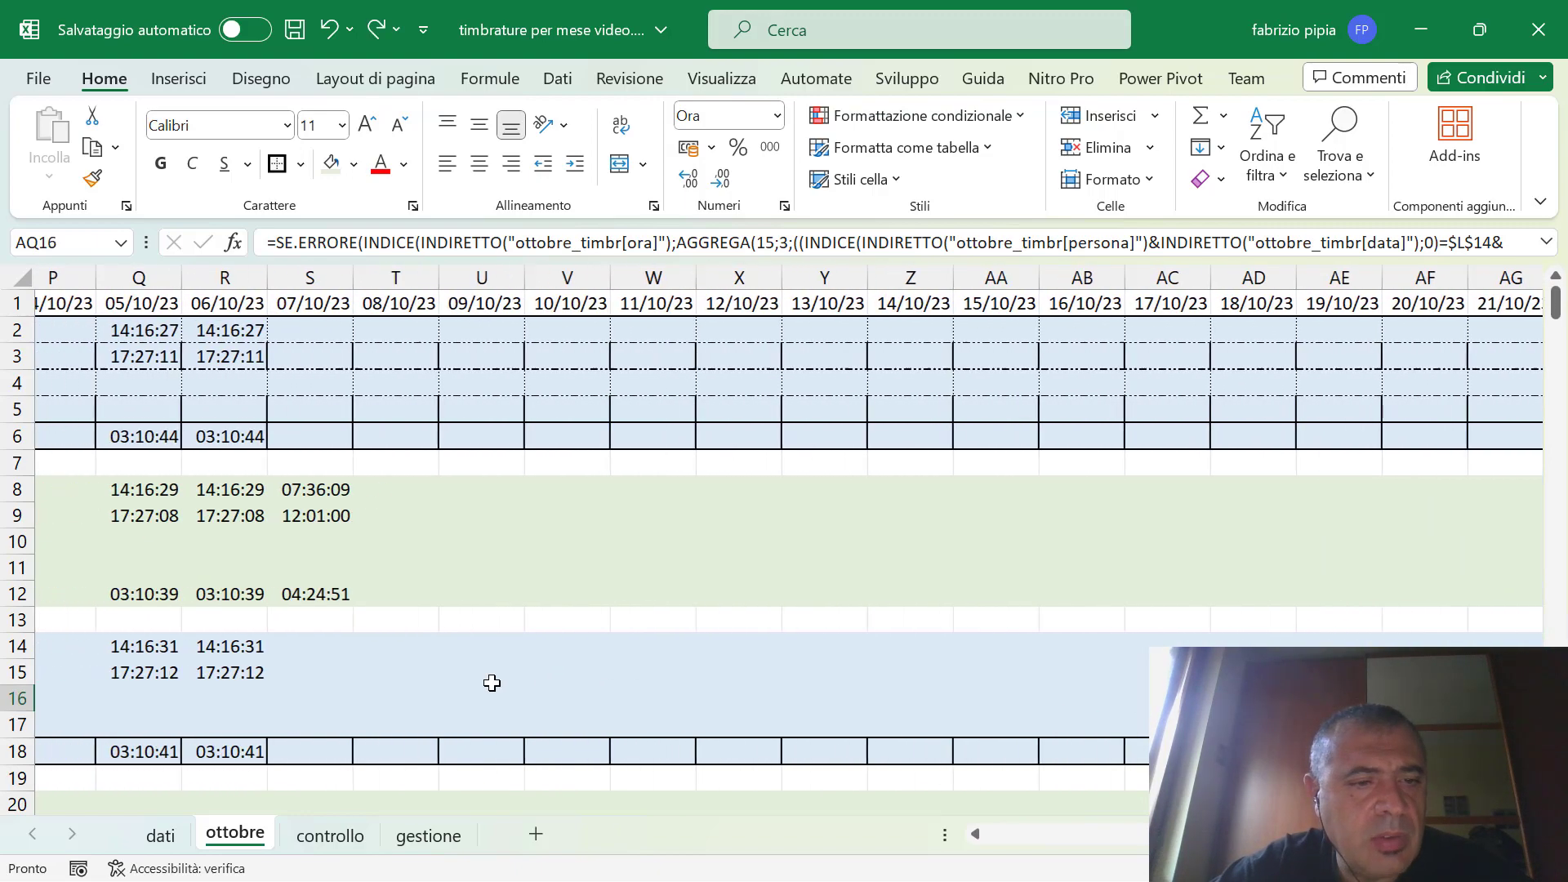
{"action": "scroll", "coordinate": [492, 683], "scroll_direction": "left", "scroll_amount": 5}
{"action": "scroll", "coordinate": [492, 683], "scroll_direction": "left", "scroll_amount": 3}
{"action": "scroll", "coordinate": [492, 683], "scroll_direction": "left", "scroll_amount": 1}
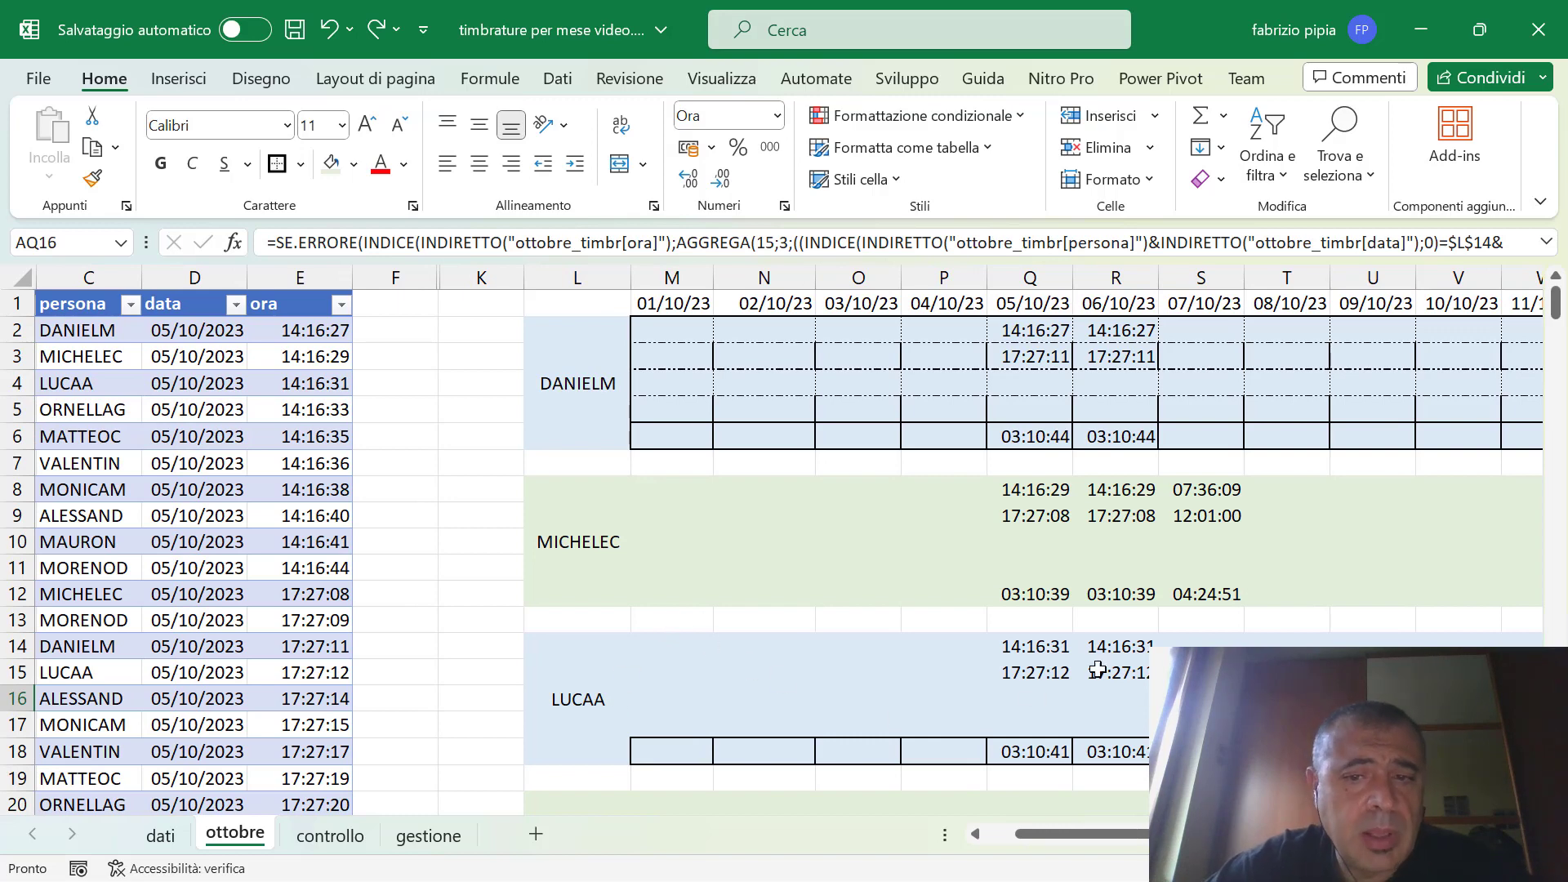
{"action": "scroll", "coordinate": [1017, 678], "scroll_direction": "down", "scroll_amount": 2}
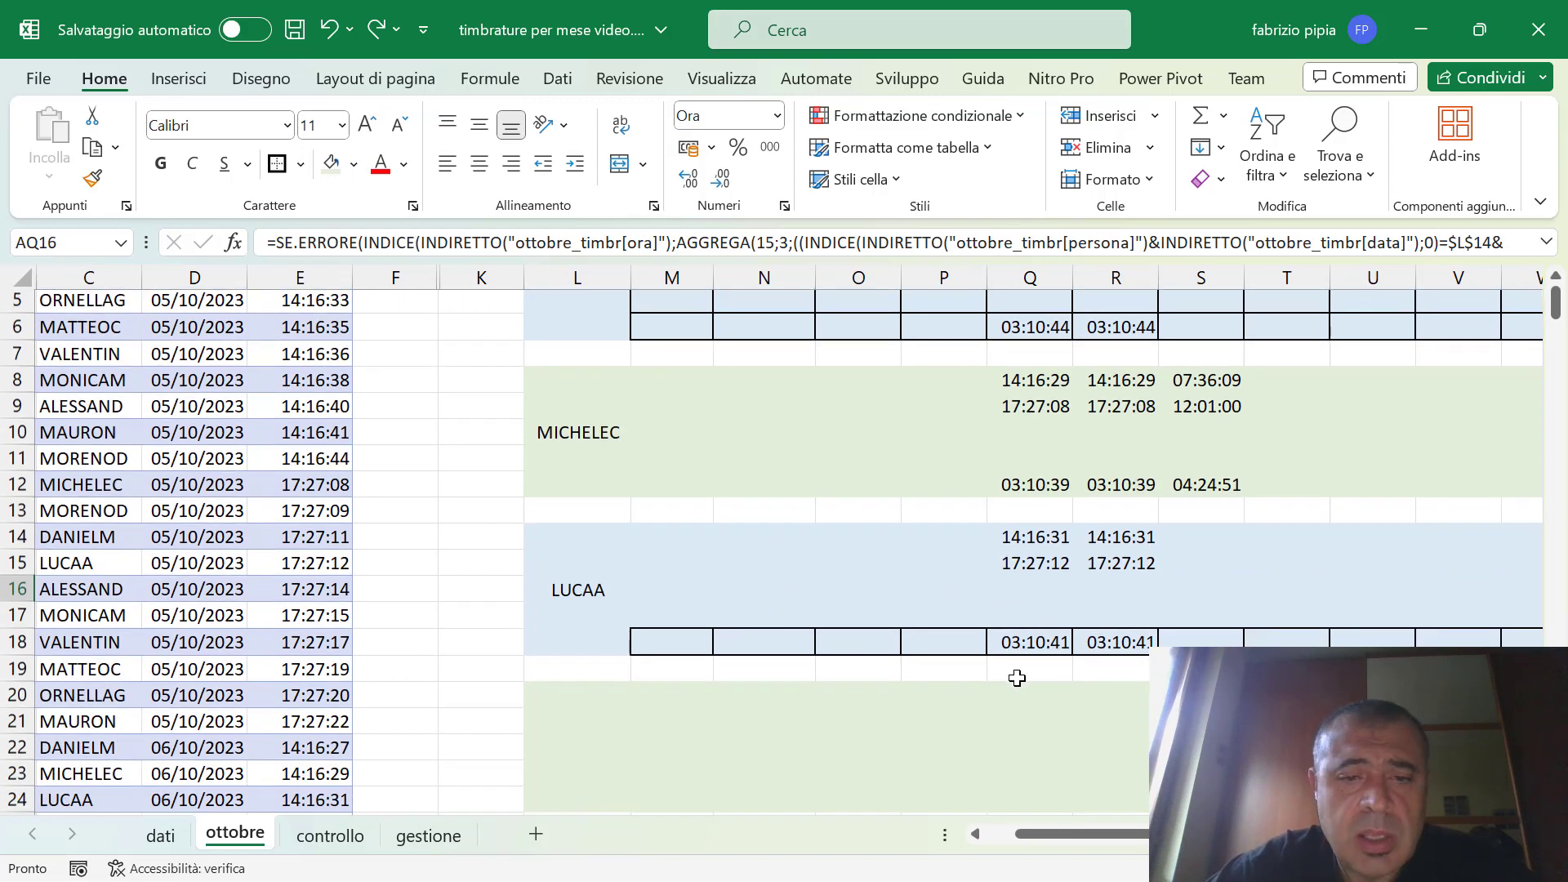
{"action": "scroll", "coordinate": [1017, 678], "scroll_direction": "down", "scroll_amount": 2}
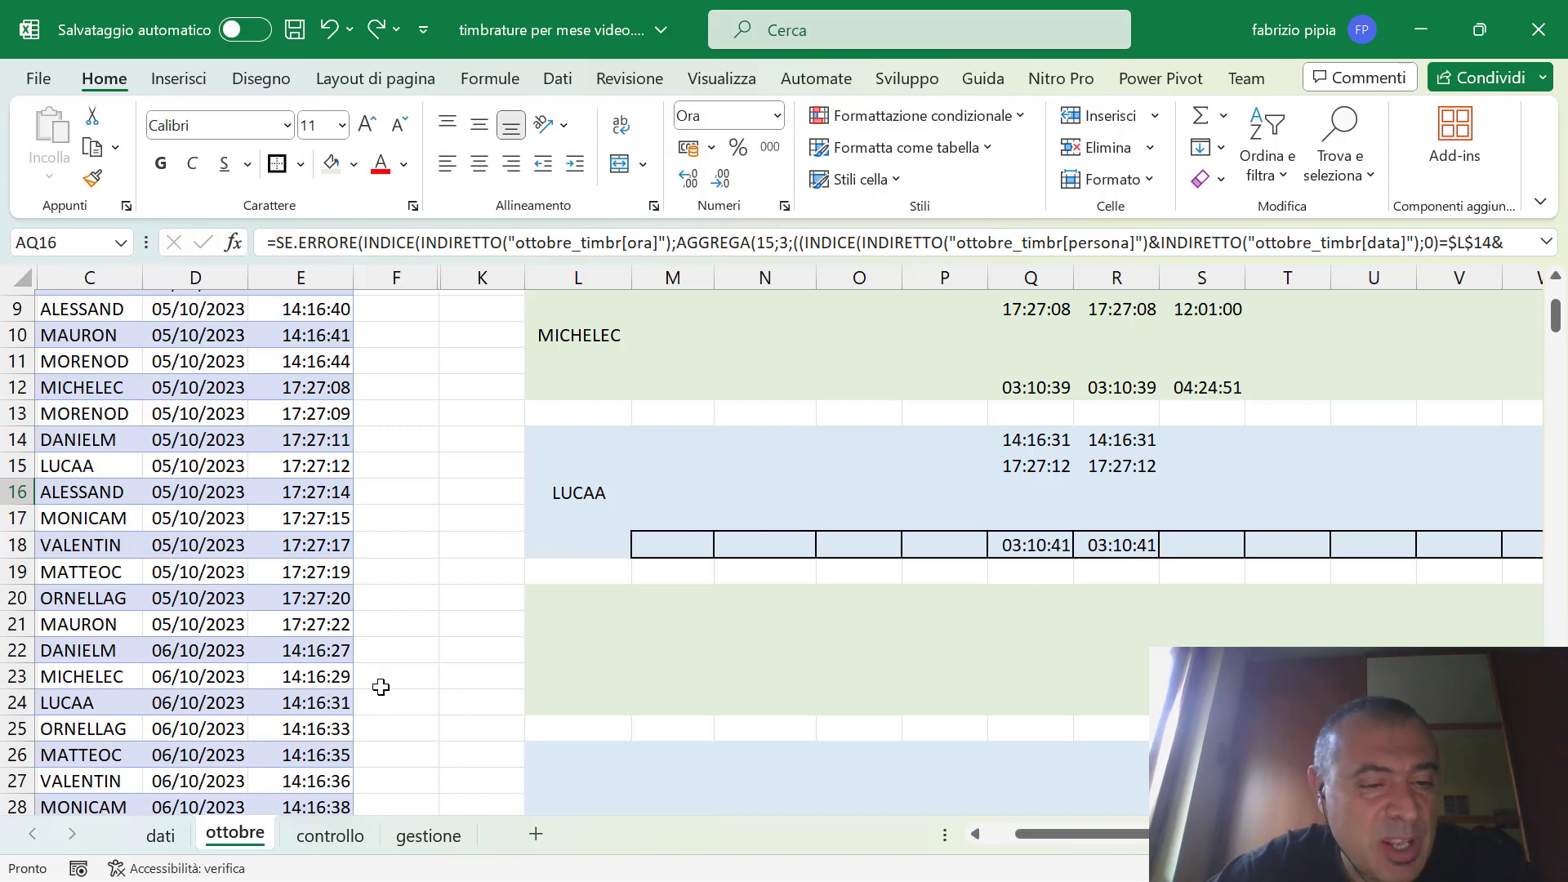
{"action": "left_click", "coordinate": [329, 836]}
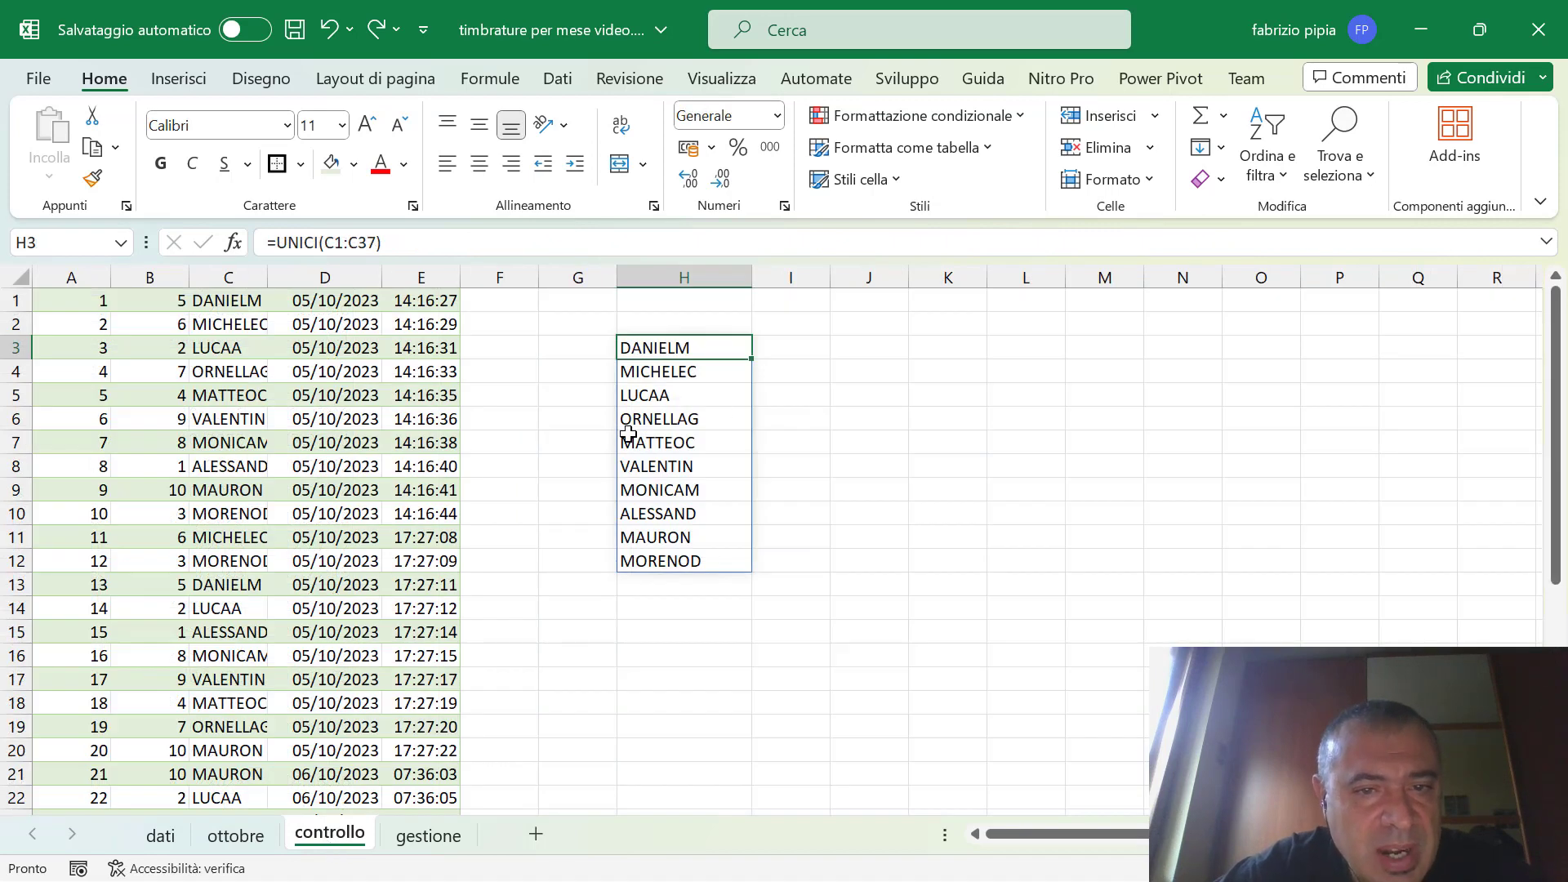
{"action": "left_click", "coordinate": [428, 836]}
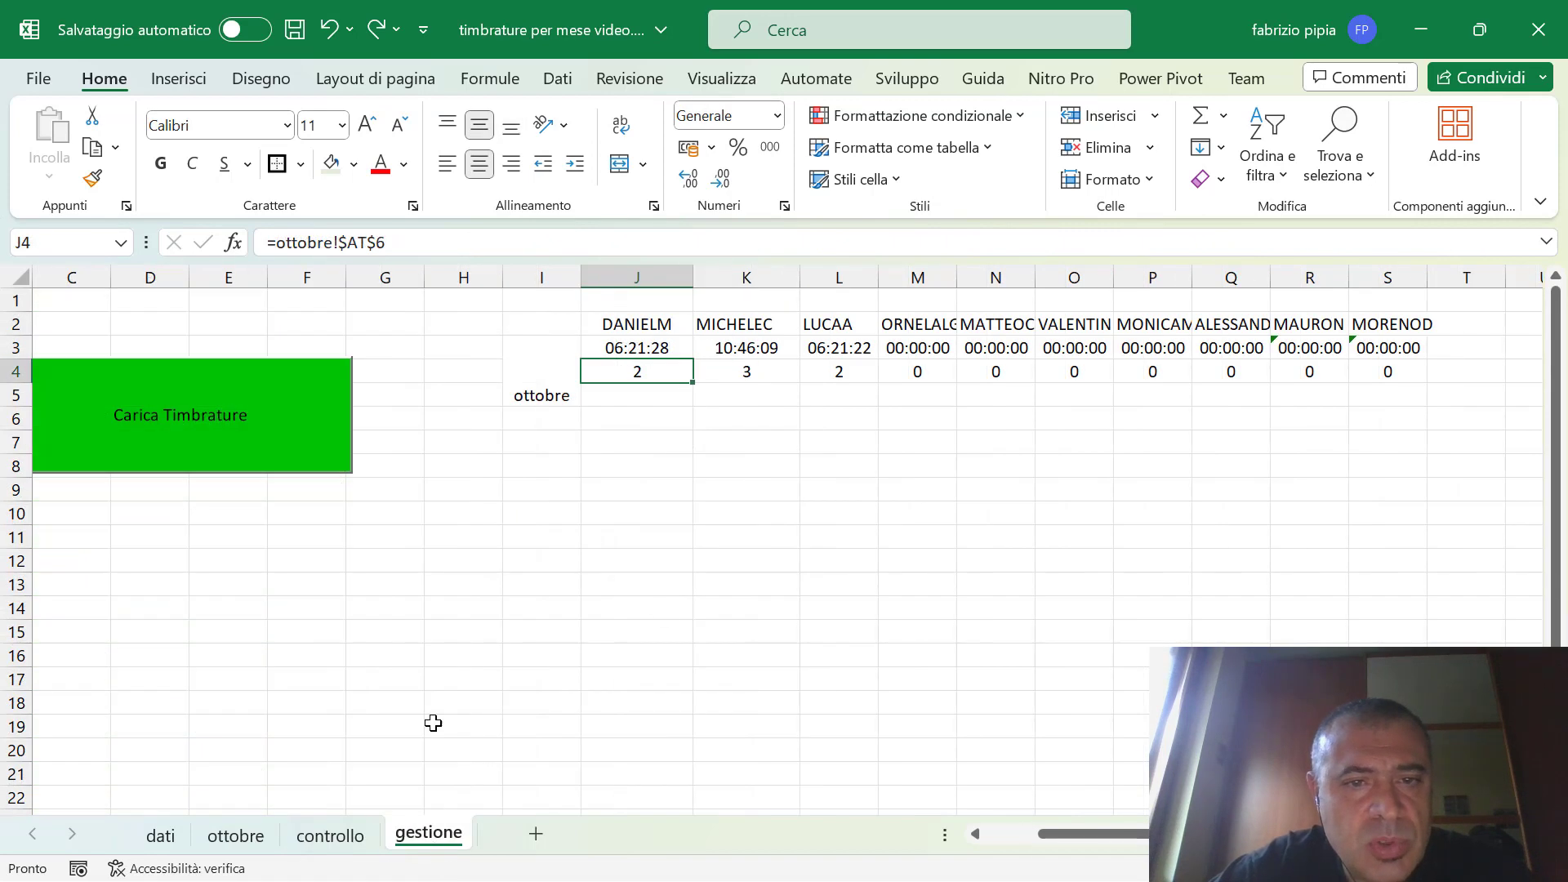
{"action": "left_click", "coordinate": [245, 838]}
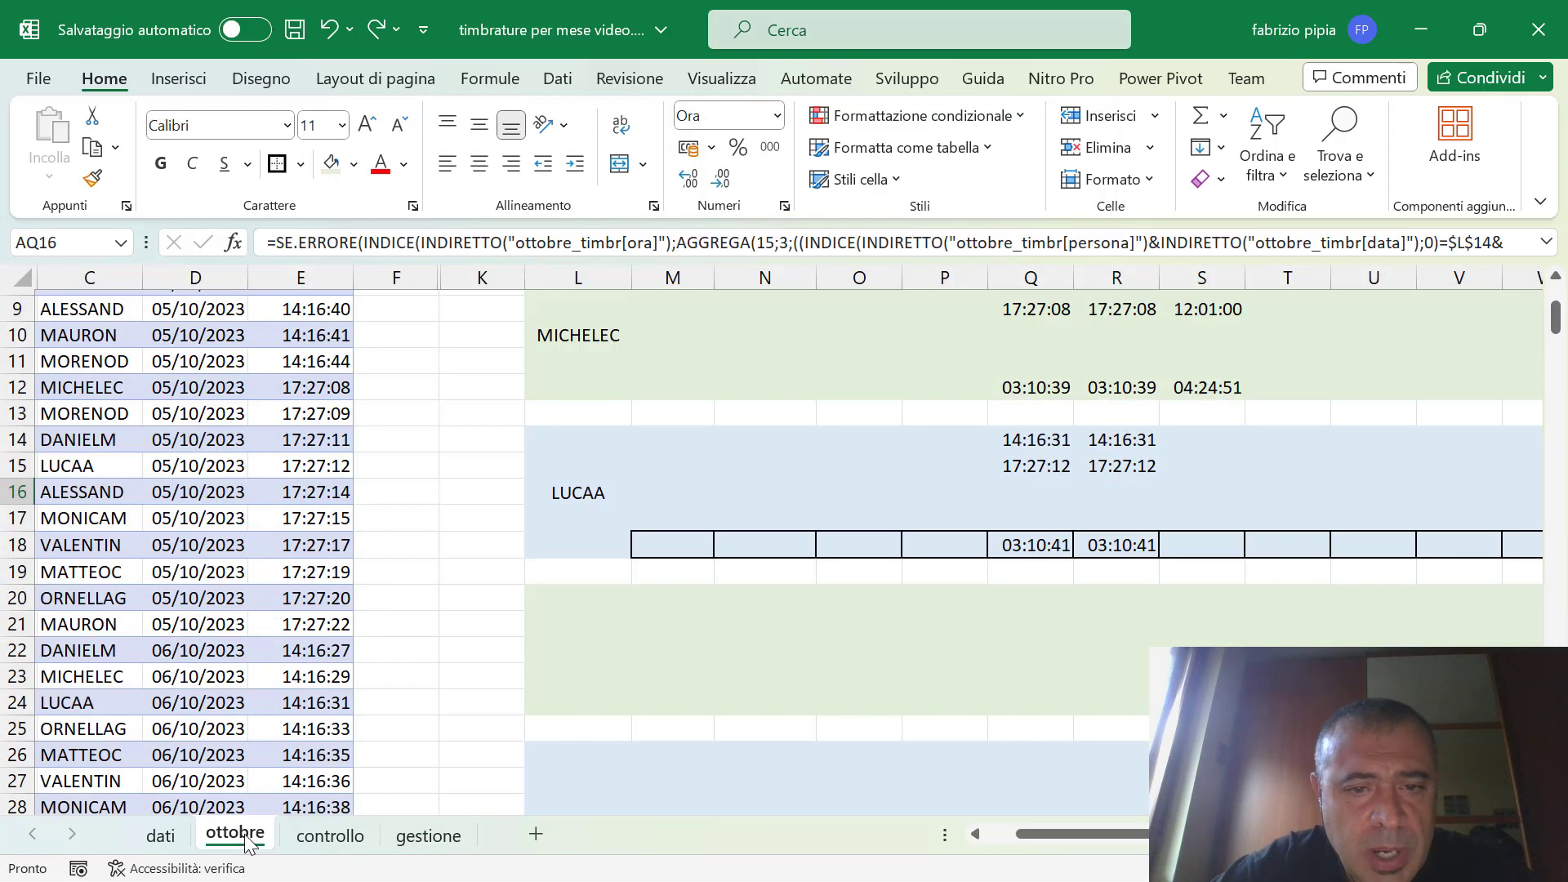
{"action": "left_click", "coordinate": [660, 444]}
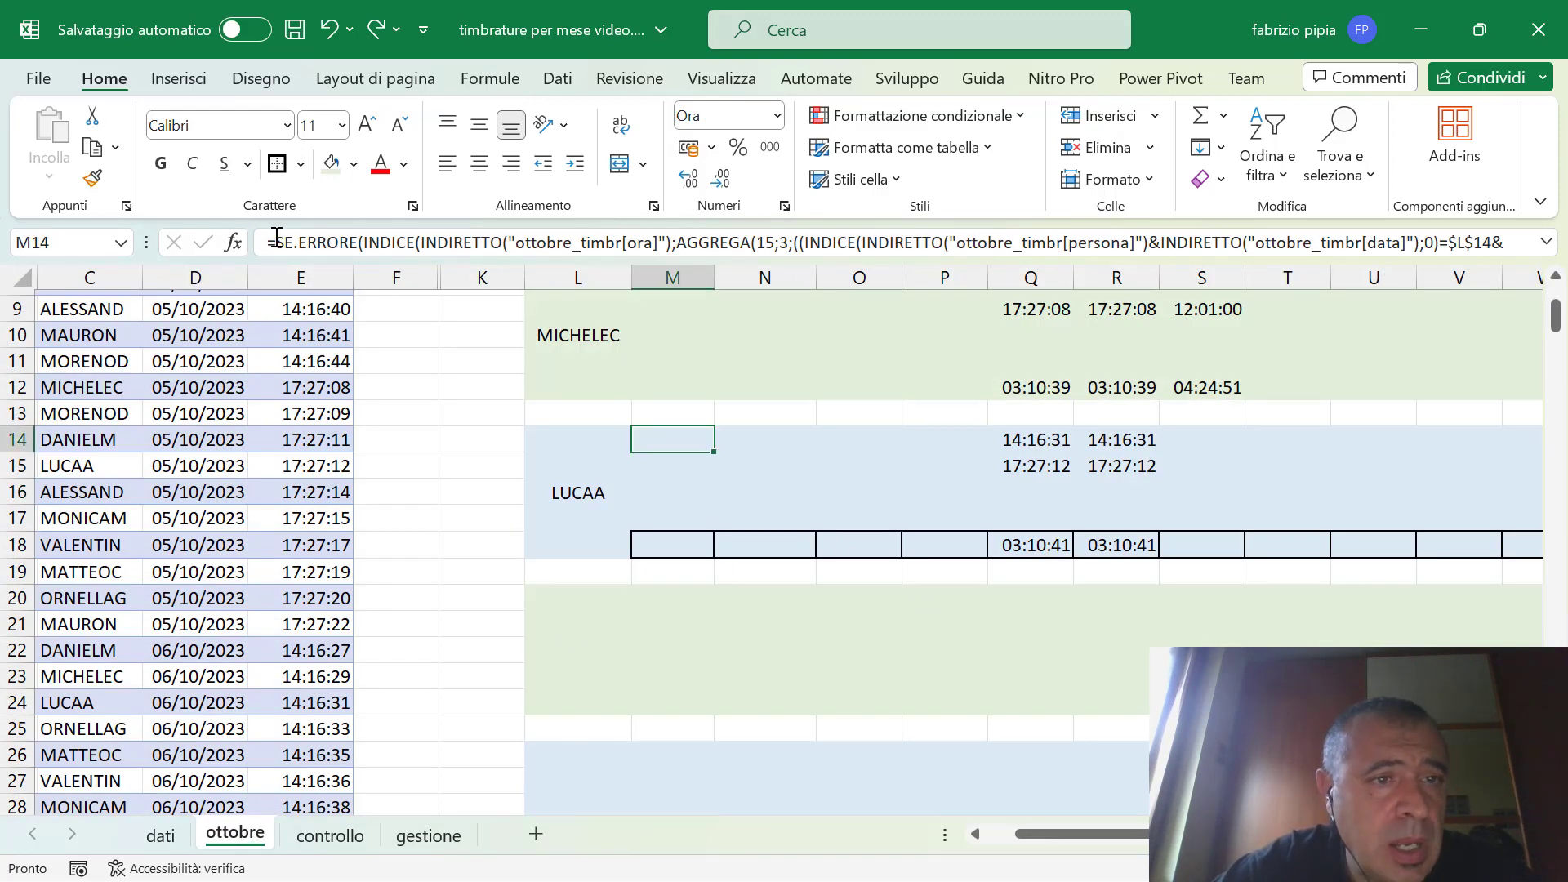
Paste the SE.ERRORE punch-time lookup into M20, pointing its name reference at $L$20
{"action": "key", "text": "F2"}
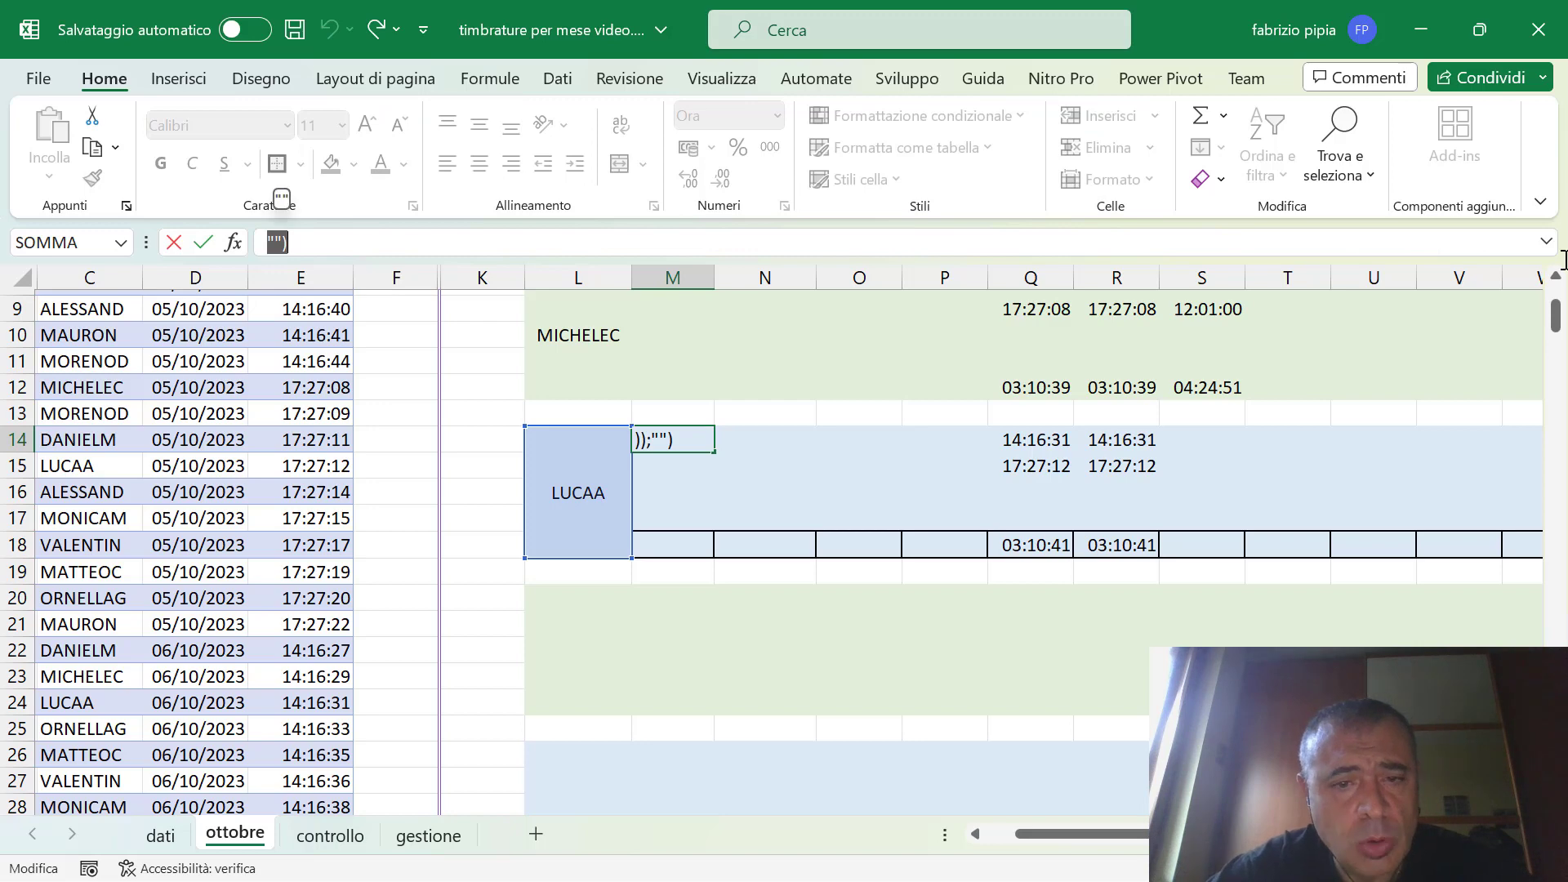
{"action": "key", "text": "Escape"}
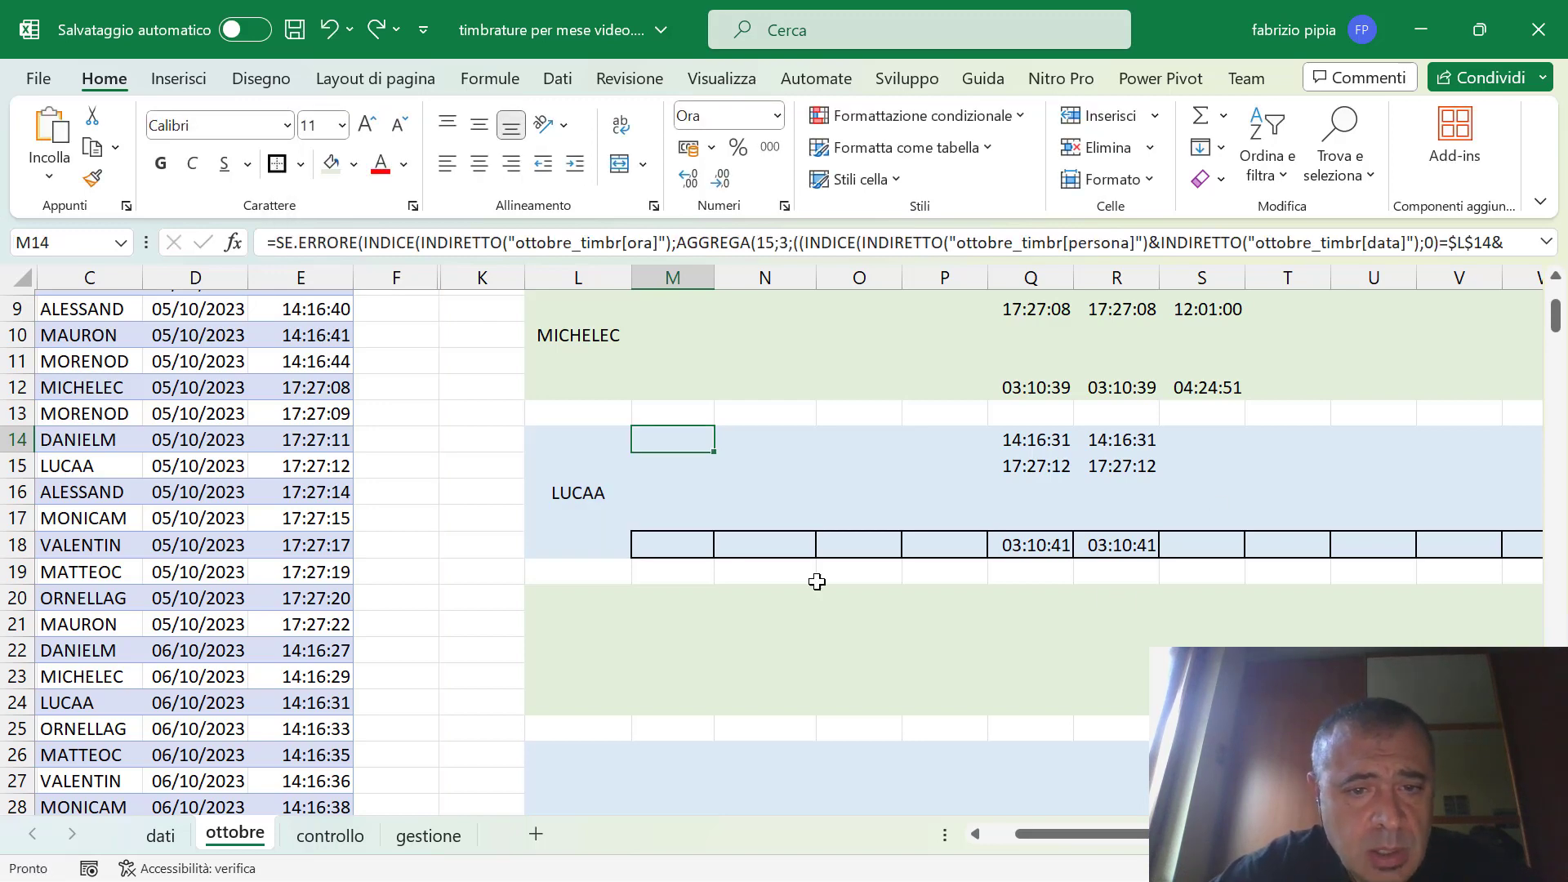
{"action": "left_click", "coordinate": [684, 602]}
{"action": "type", "text": "="}
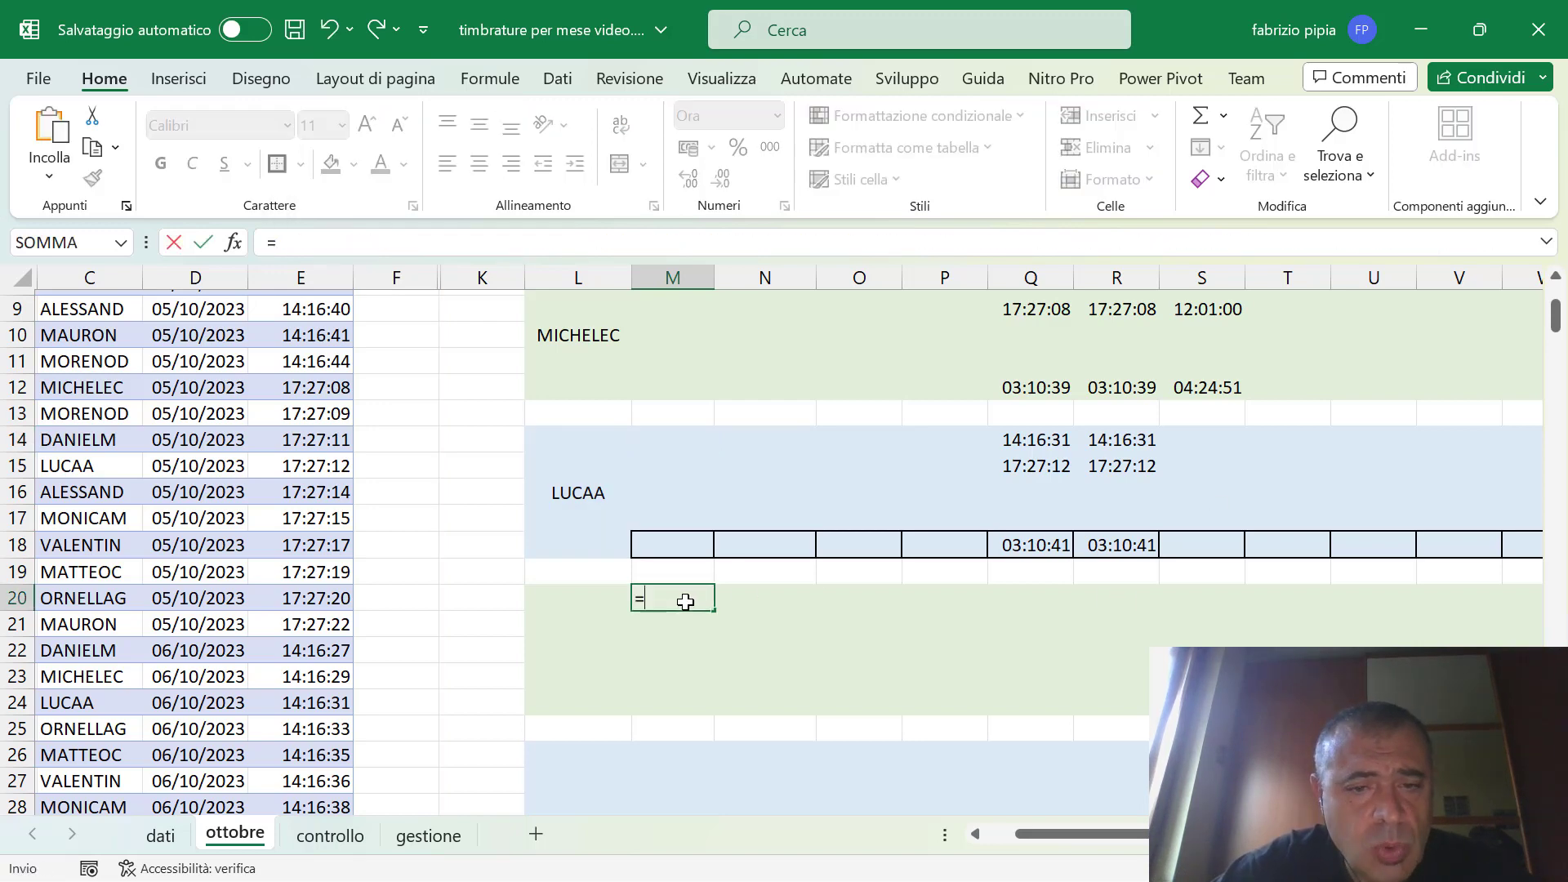
{"action": "key", "text": "ctrl+v"}
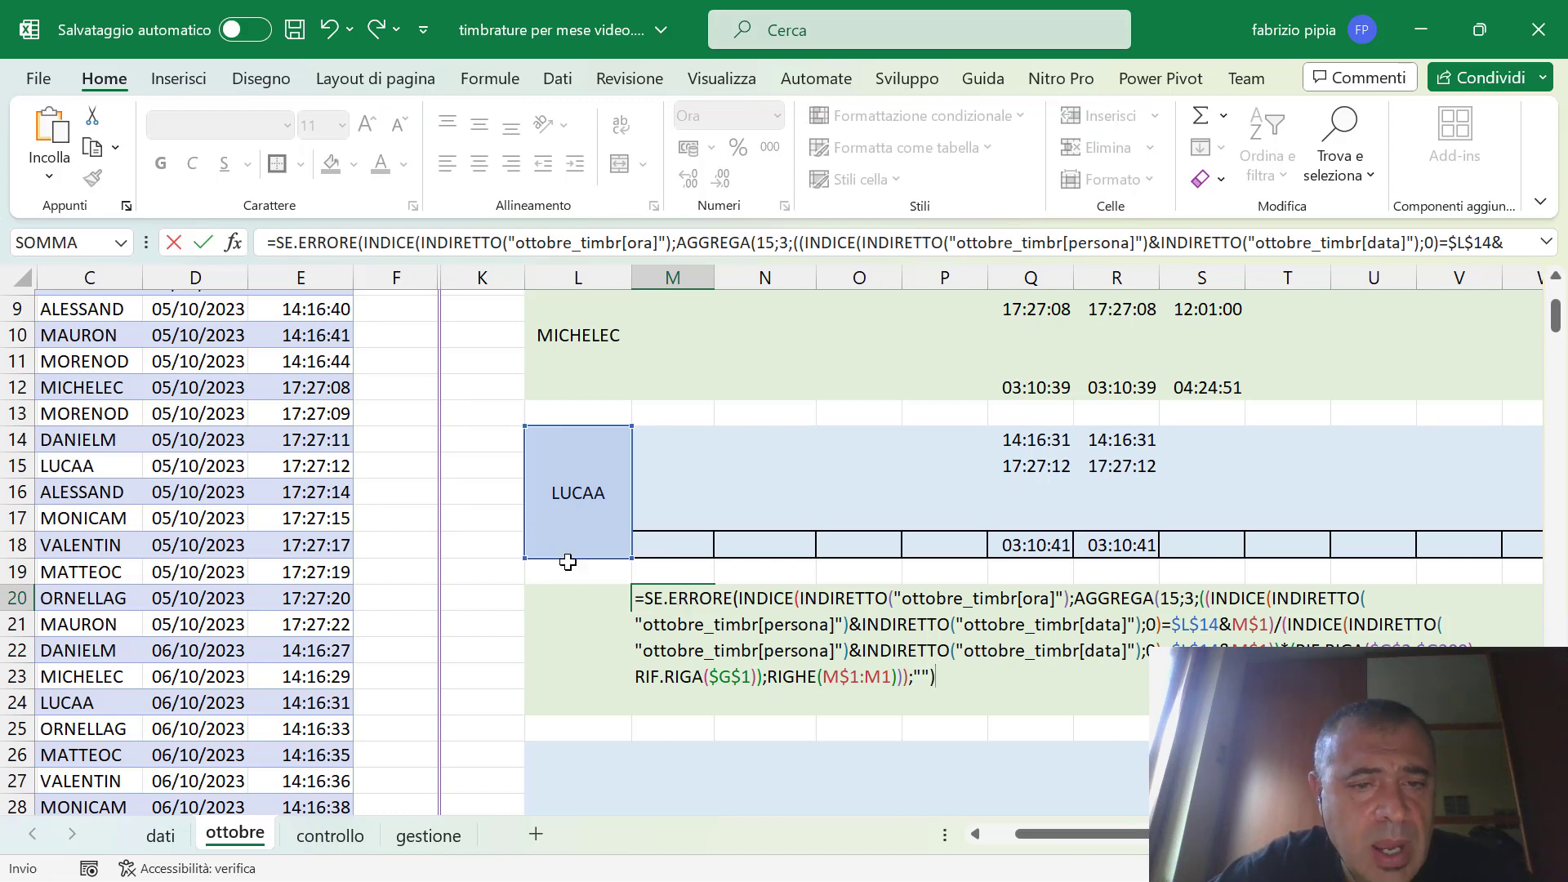
{"action": "left_click_drag", "start_coordinate": [572, 561], "coordinate": [571, 646]}
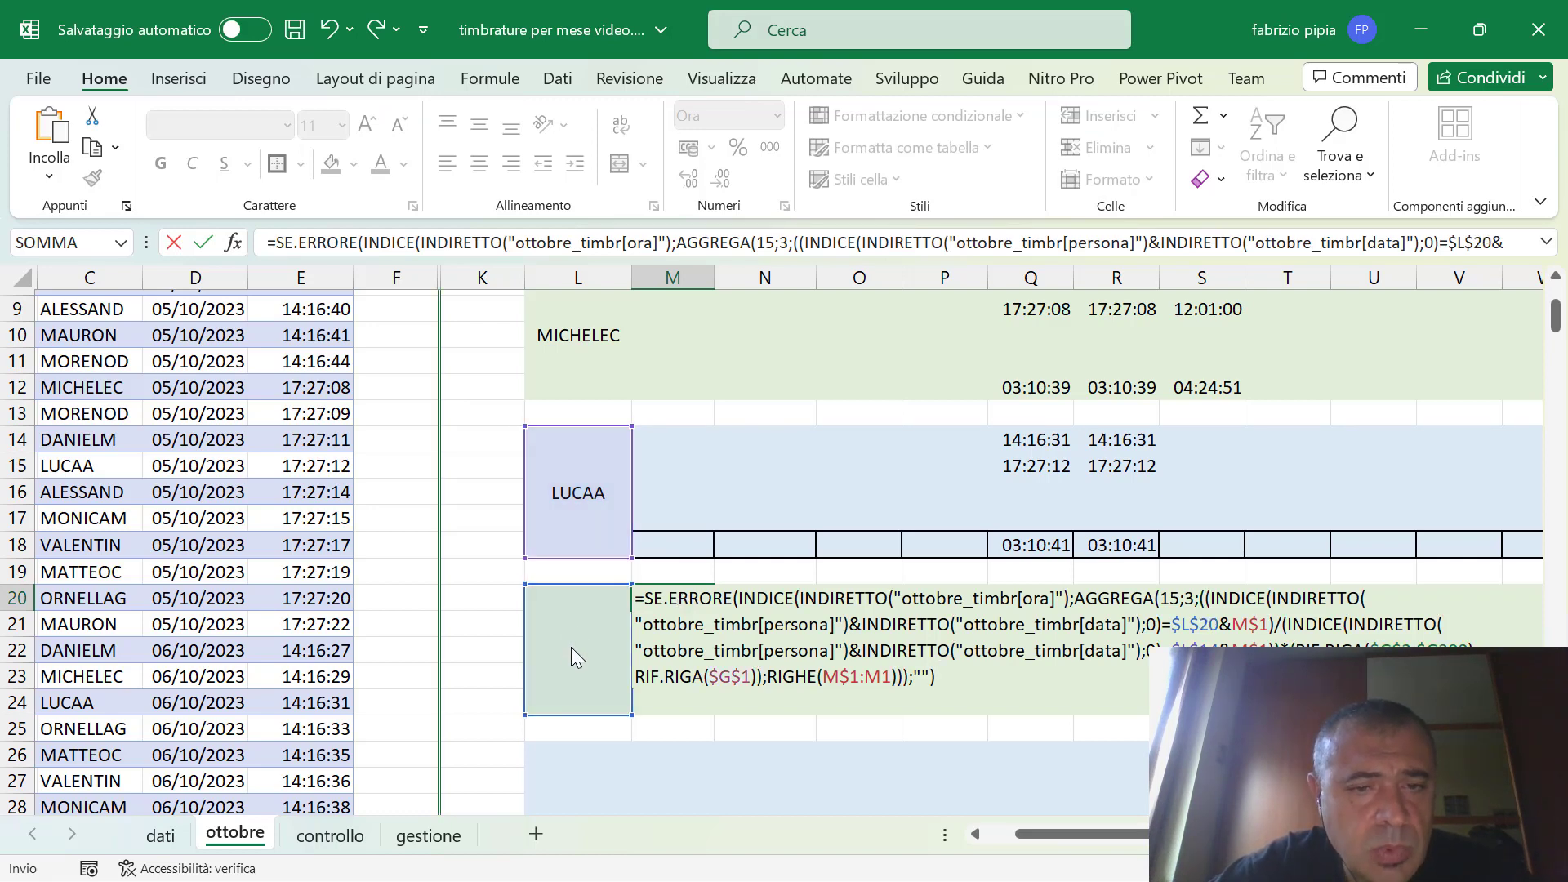
{"action": "left_click", "coordinate": [561, 651]}
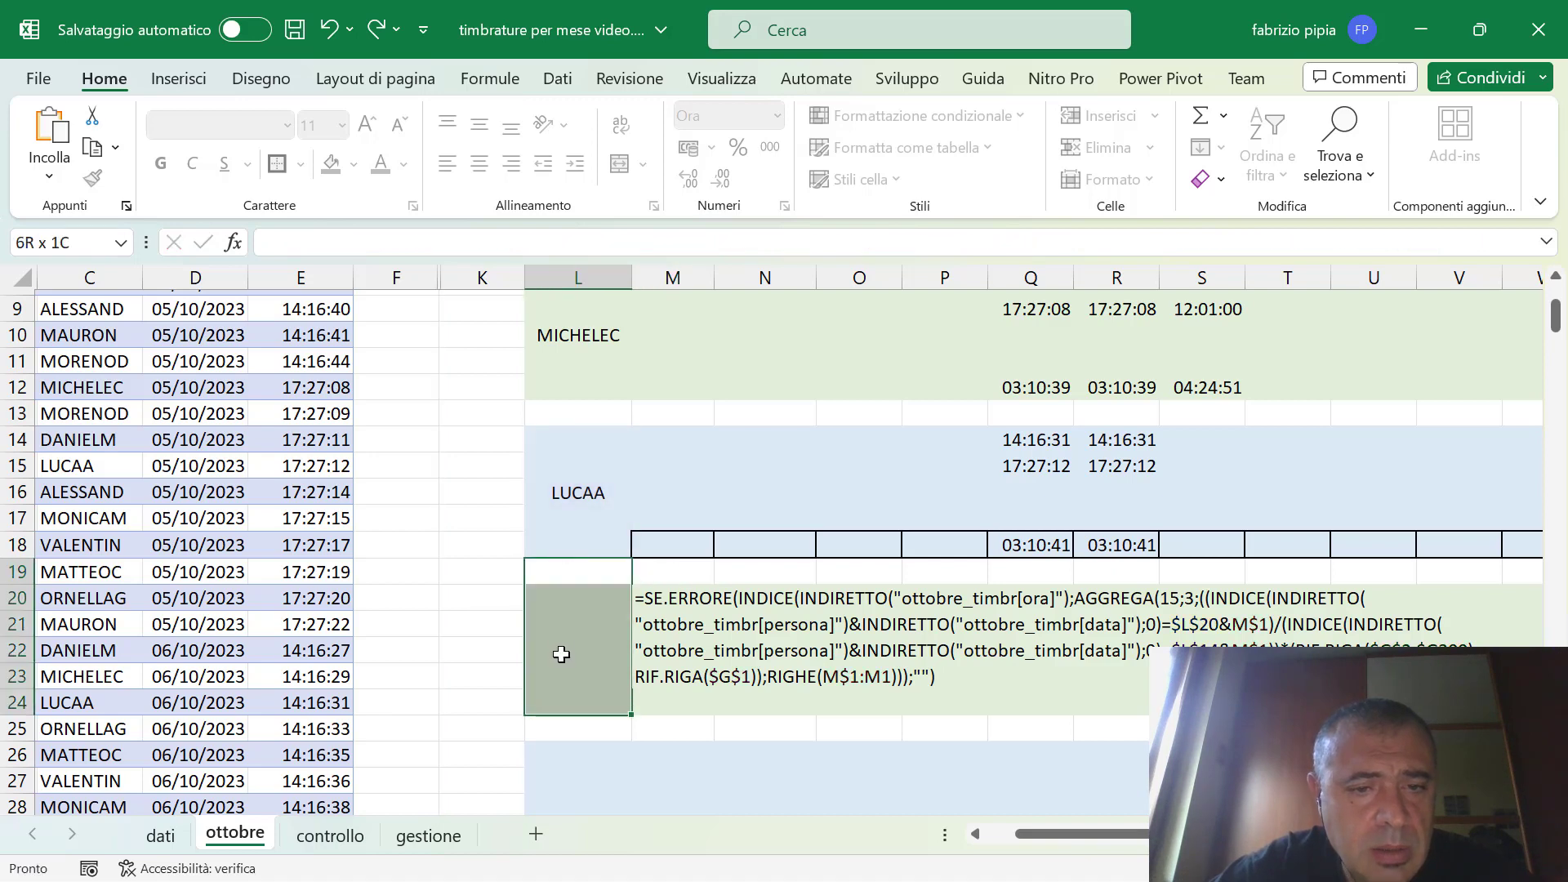
Fill M20's lookup formula down through M23
{"action": "double_click", "coordinate": [666, 609]}
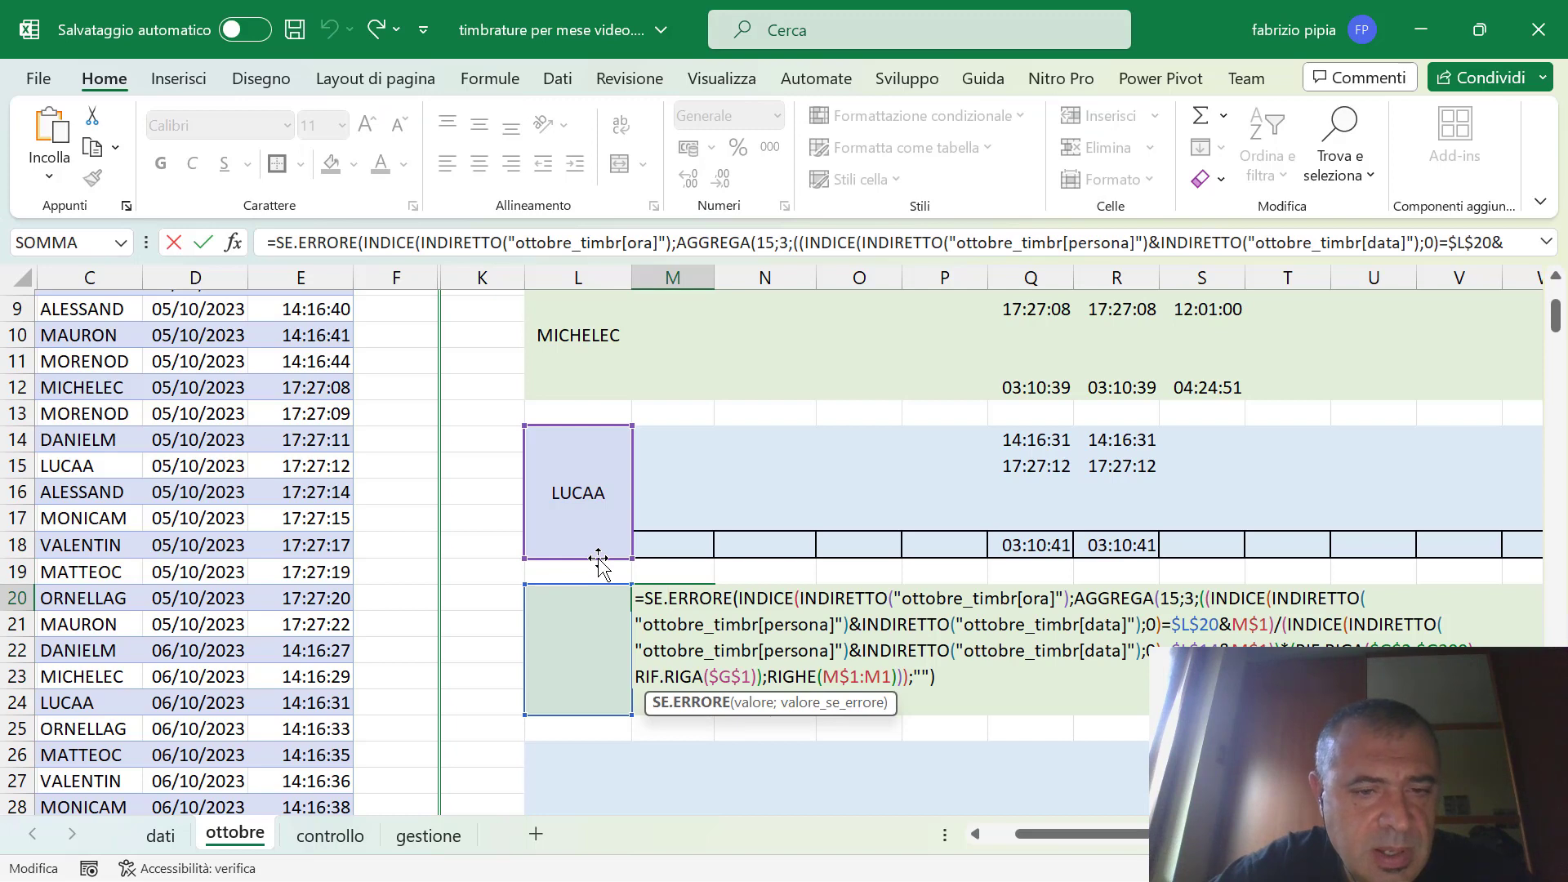
{"action": "key", "text": "Escape"}
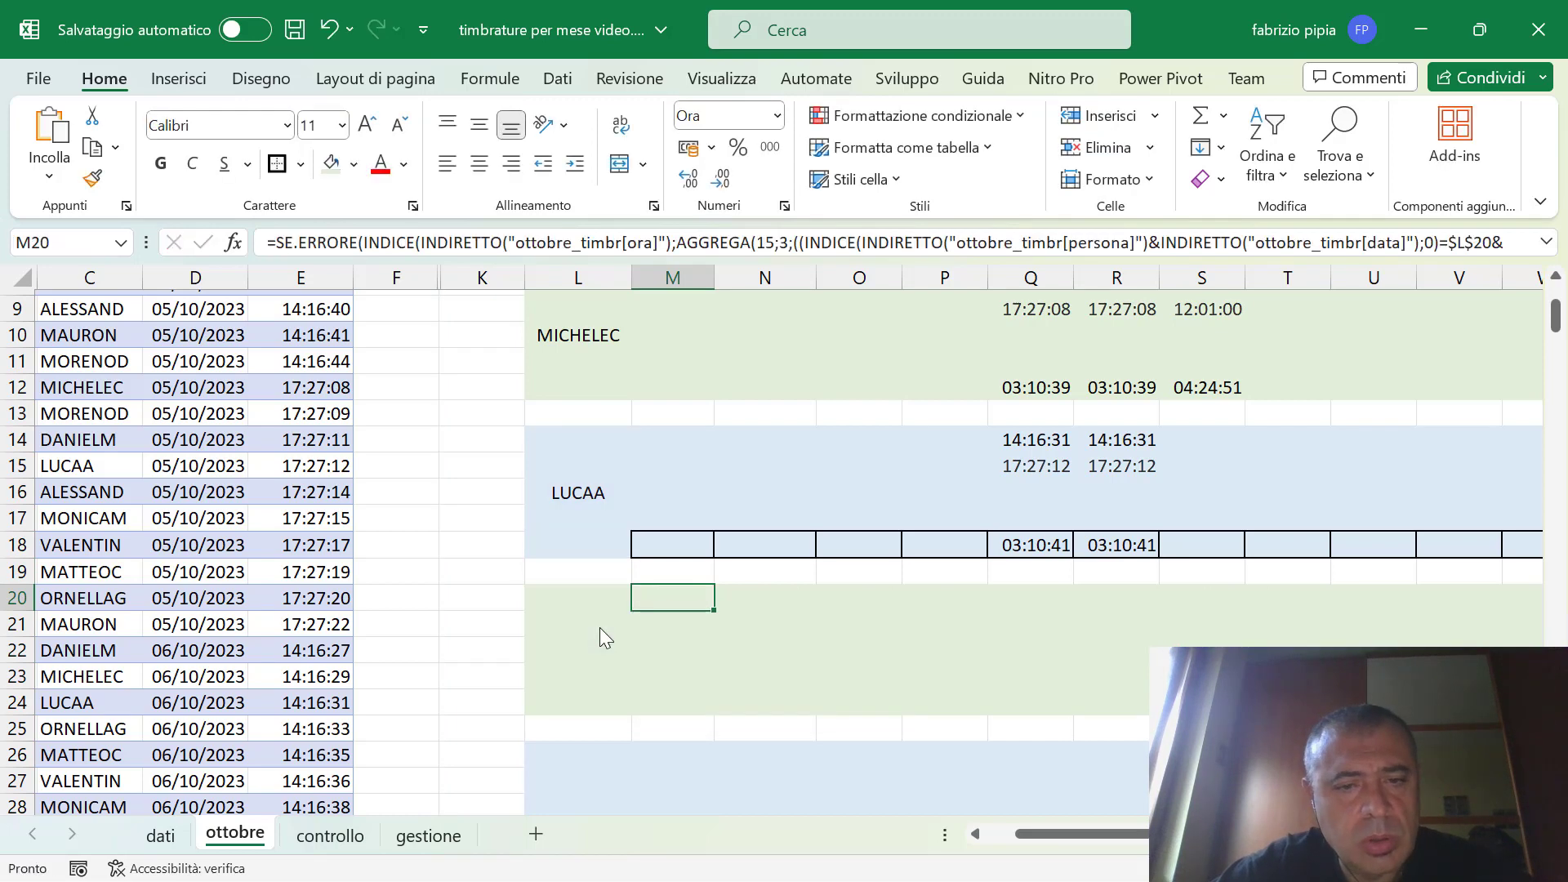
{"action": "left_click_drag", "start_coordinate": [714, 611], "coordinate": [719, 689]}
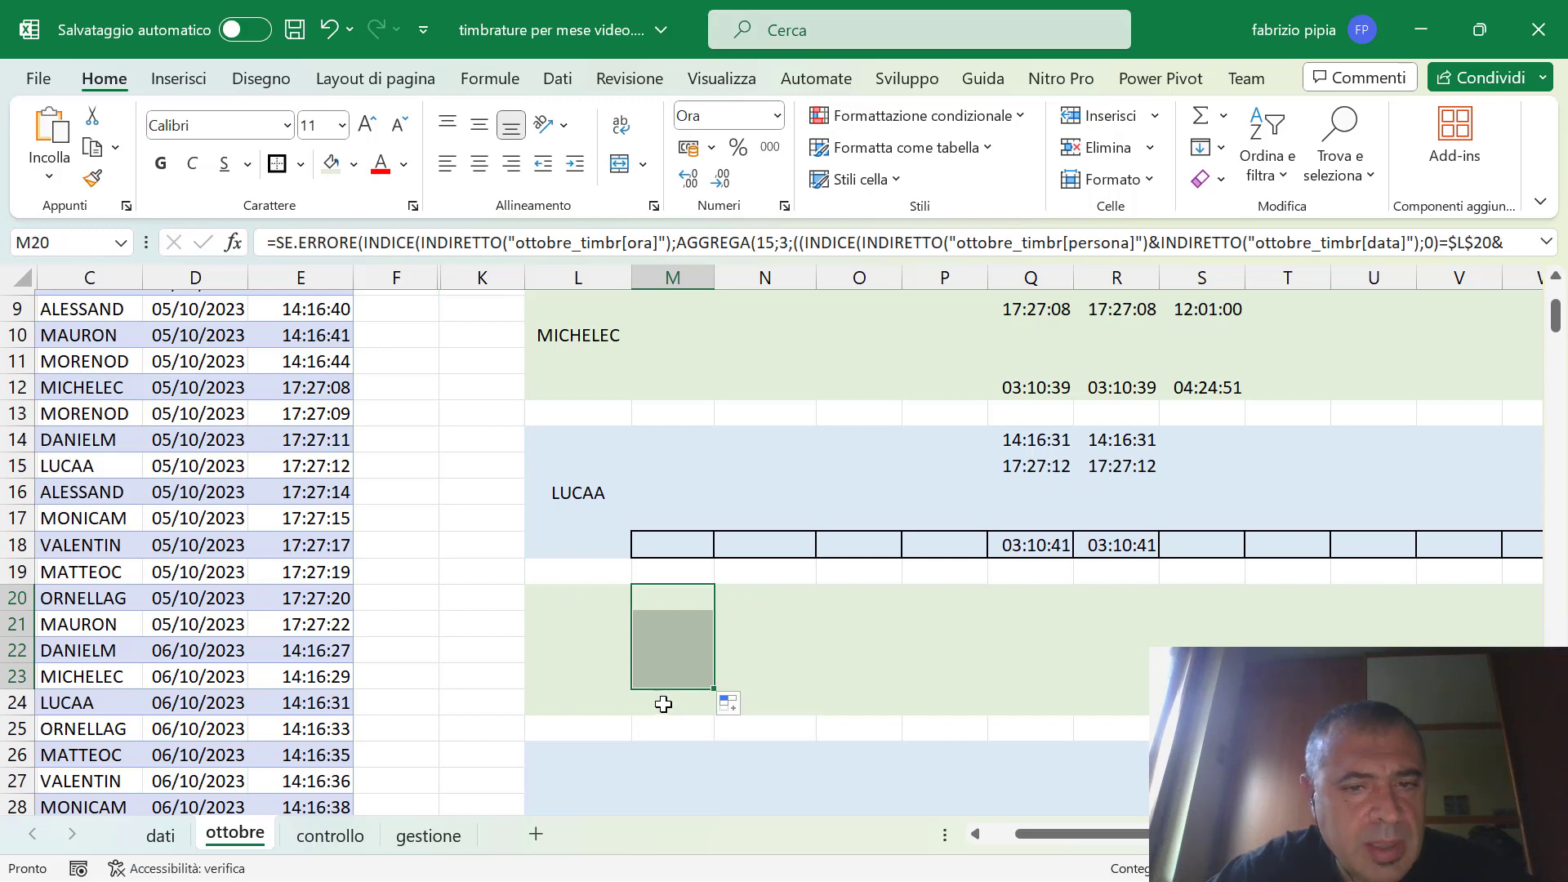
Copy M18's hours-worked formula into M24
{"action": "left_click", "coordinate": [674, 547]}
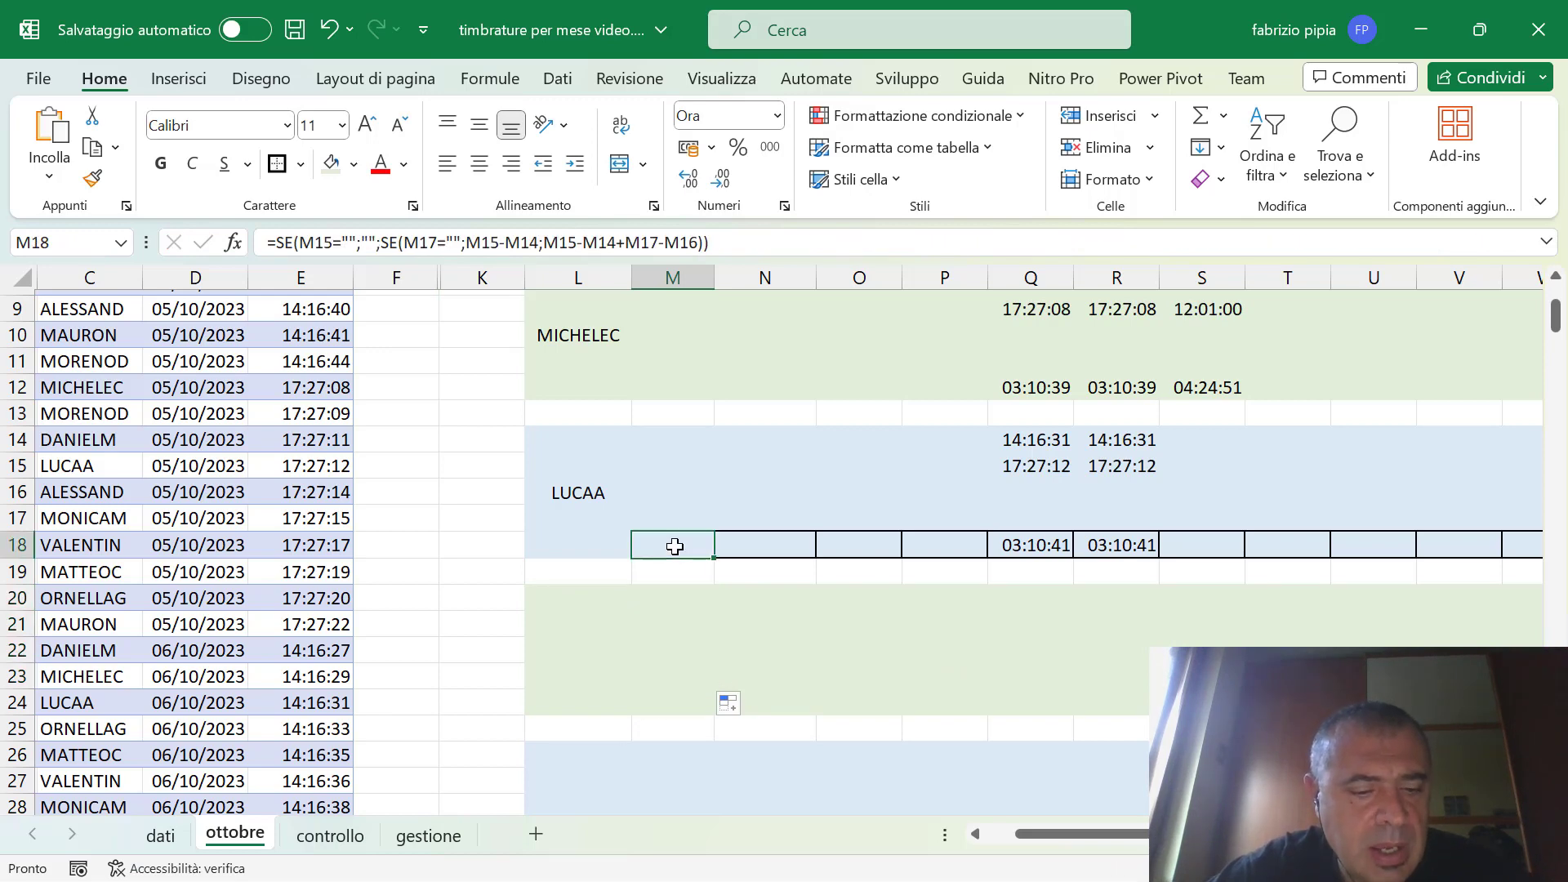
{"action": "key", "text": "ctrl+c"}
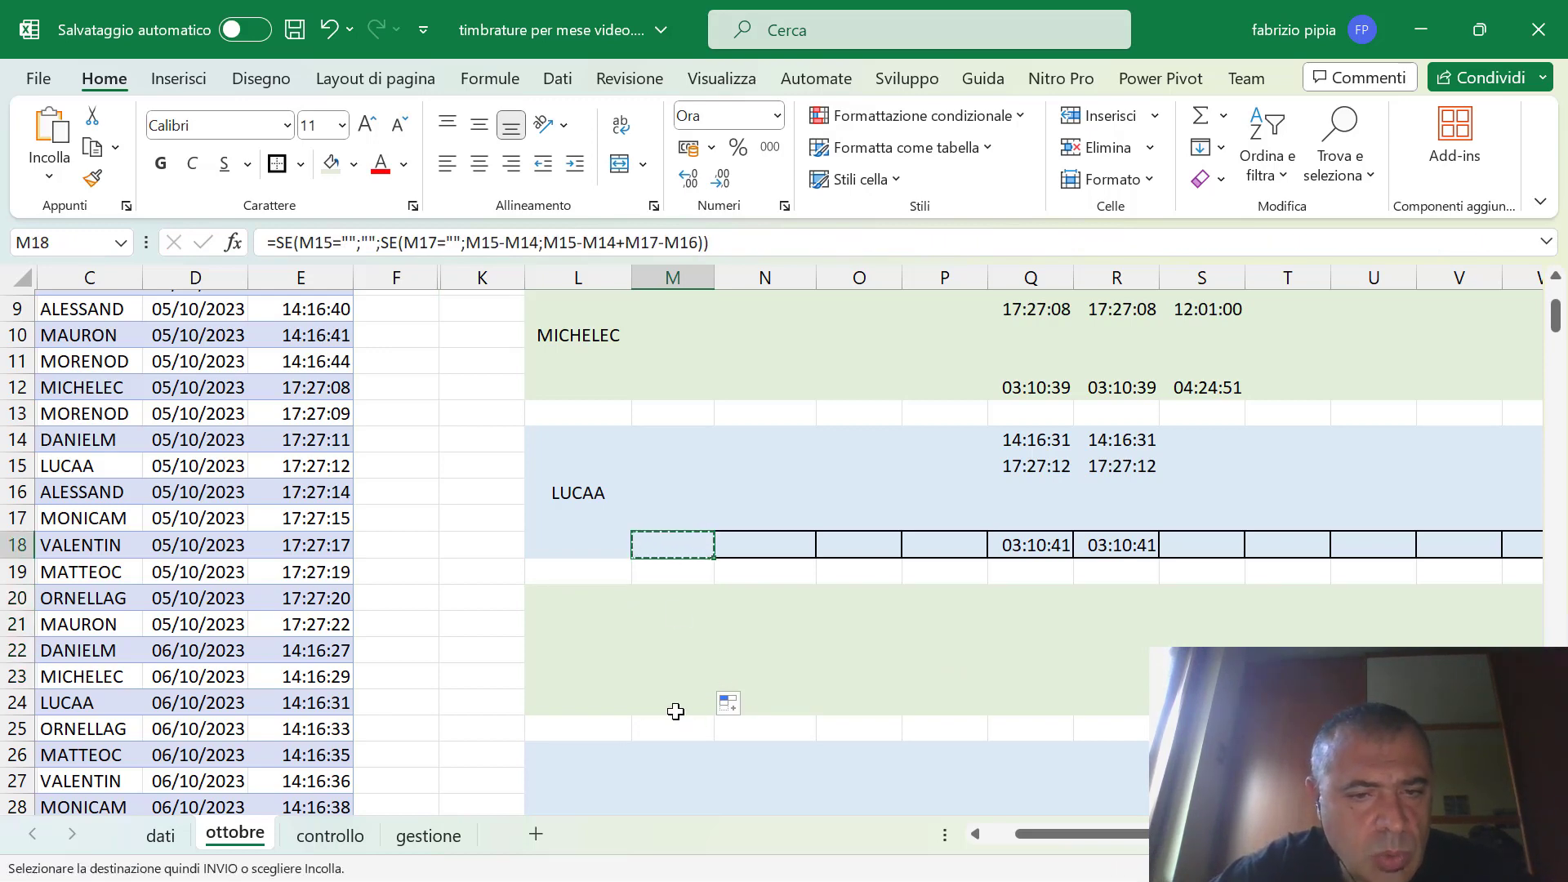
{"action": "left_click", "coordinate": [676, 711]}
{"action": "key", "text": "ctrl+v"}
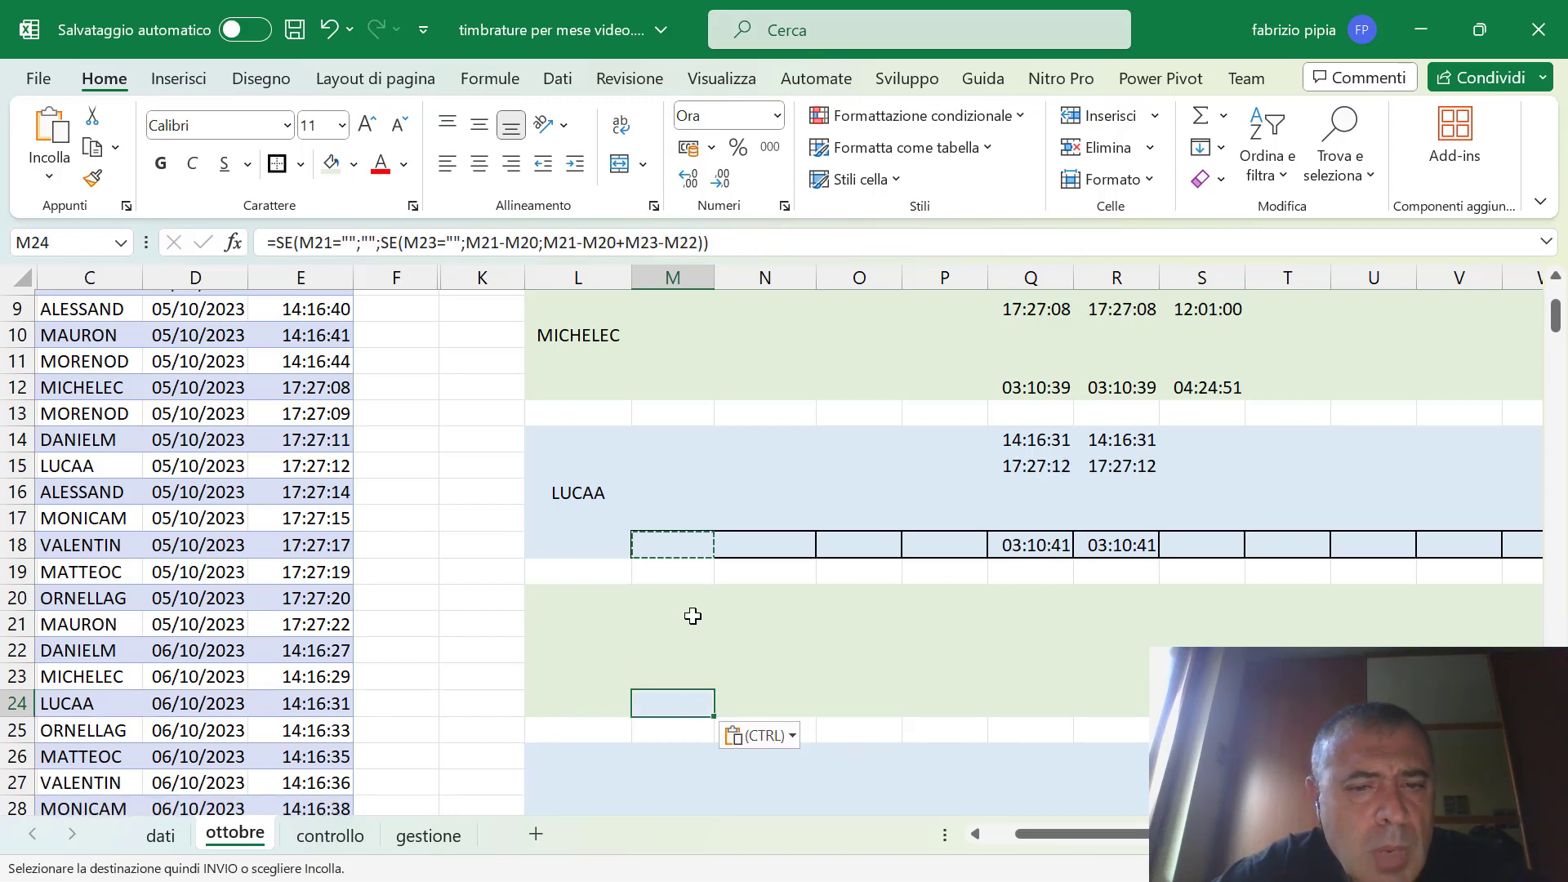
{"action": "left_click_drag", "start_coordinate": [667, 596], "coordinate": [665, 629]}
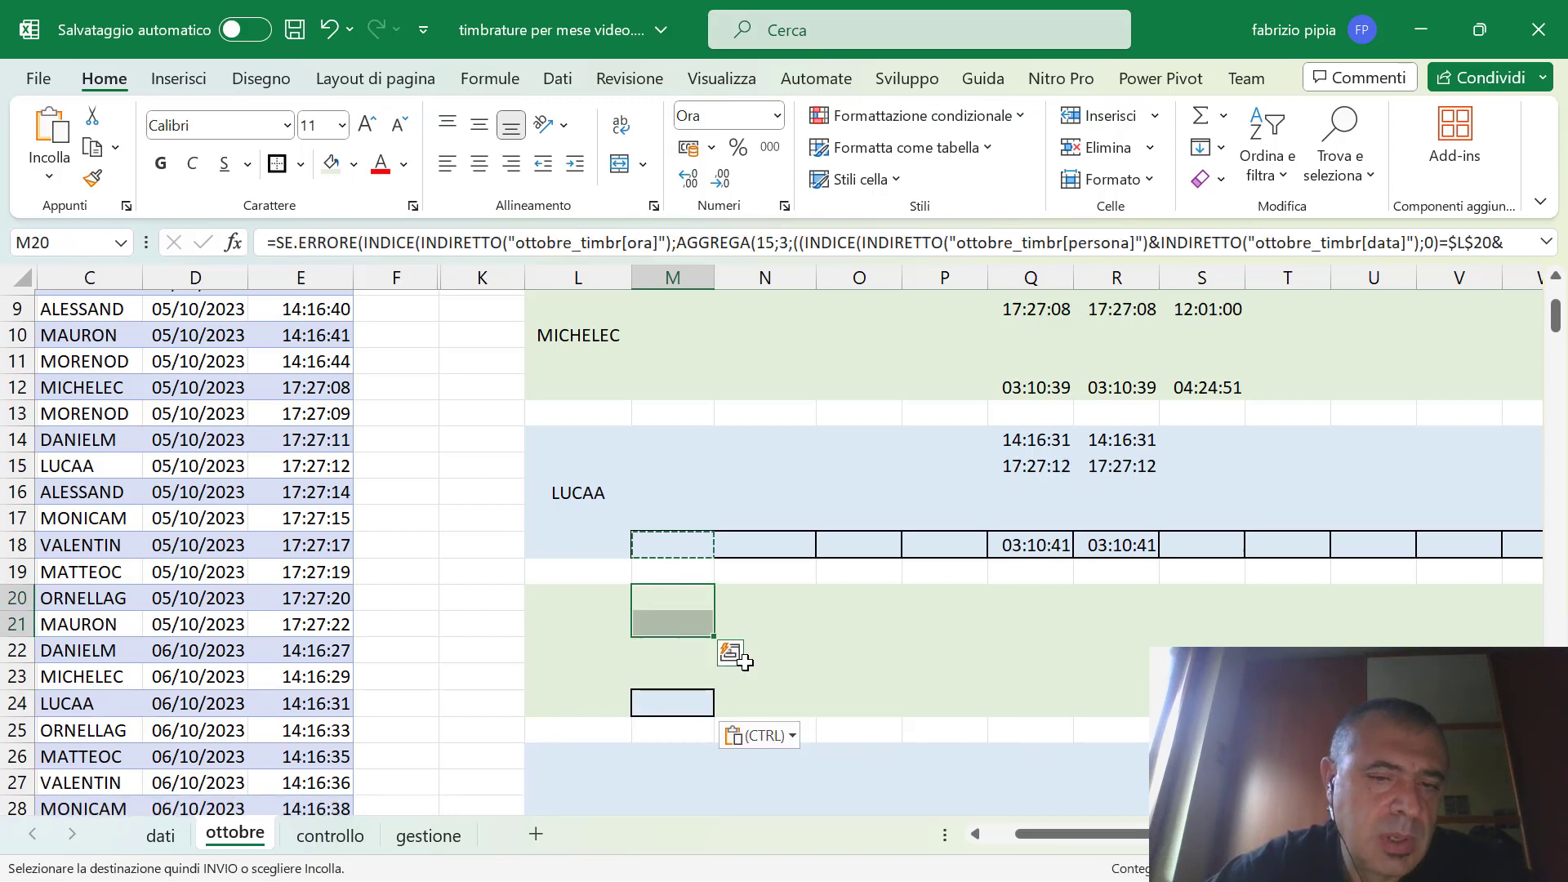
Copy N23's formatting onto M24 with Format Painter and add a border
{"action": "left_click", "coordinate": [755, 675]}
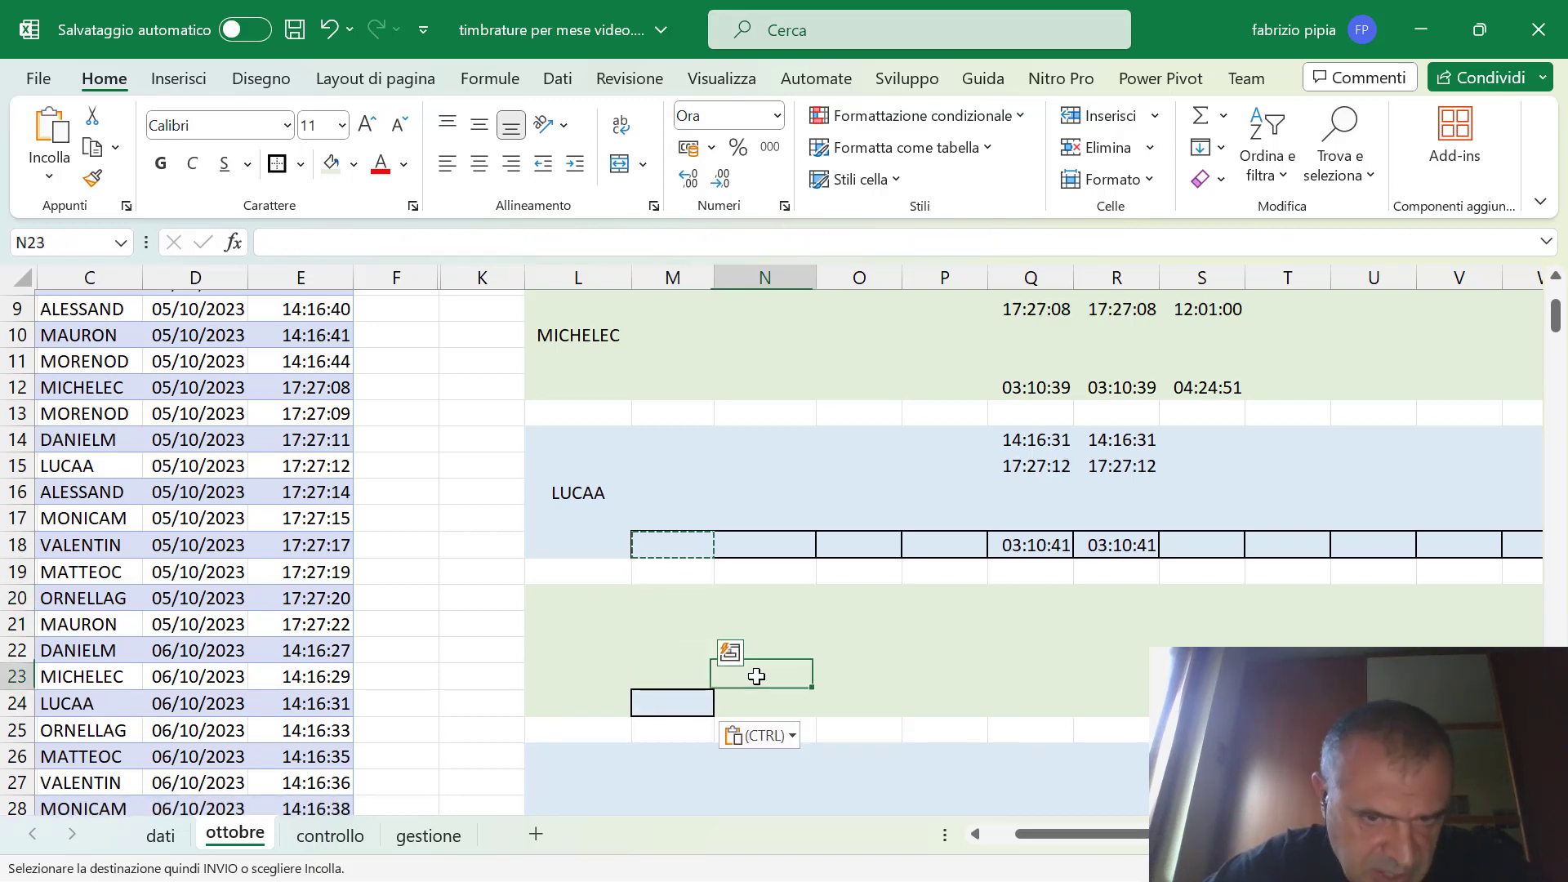
{"action": "left_click", "coordinate": [92, 178]}
{"action": "left_click", "coordinate": [691, 701]}
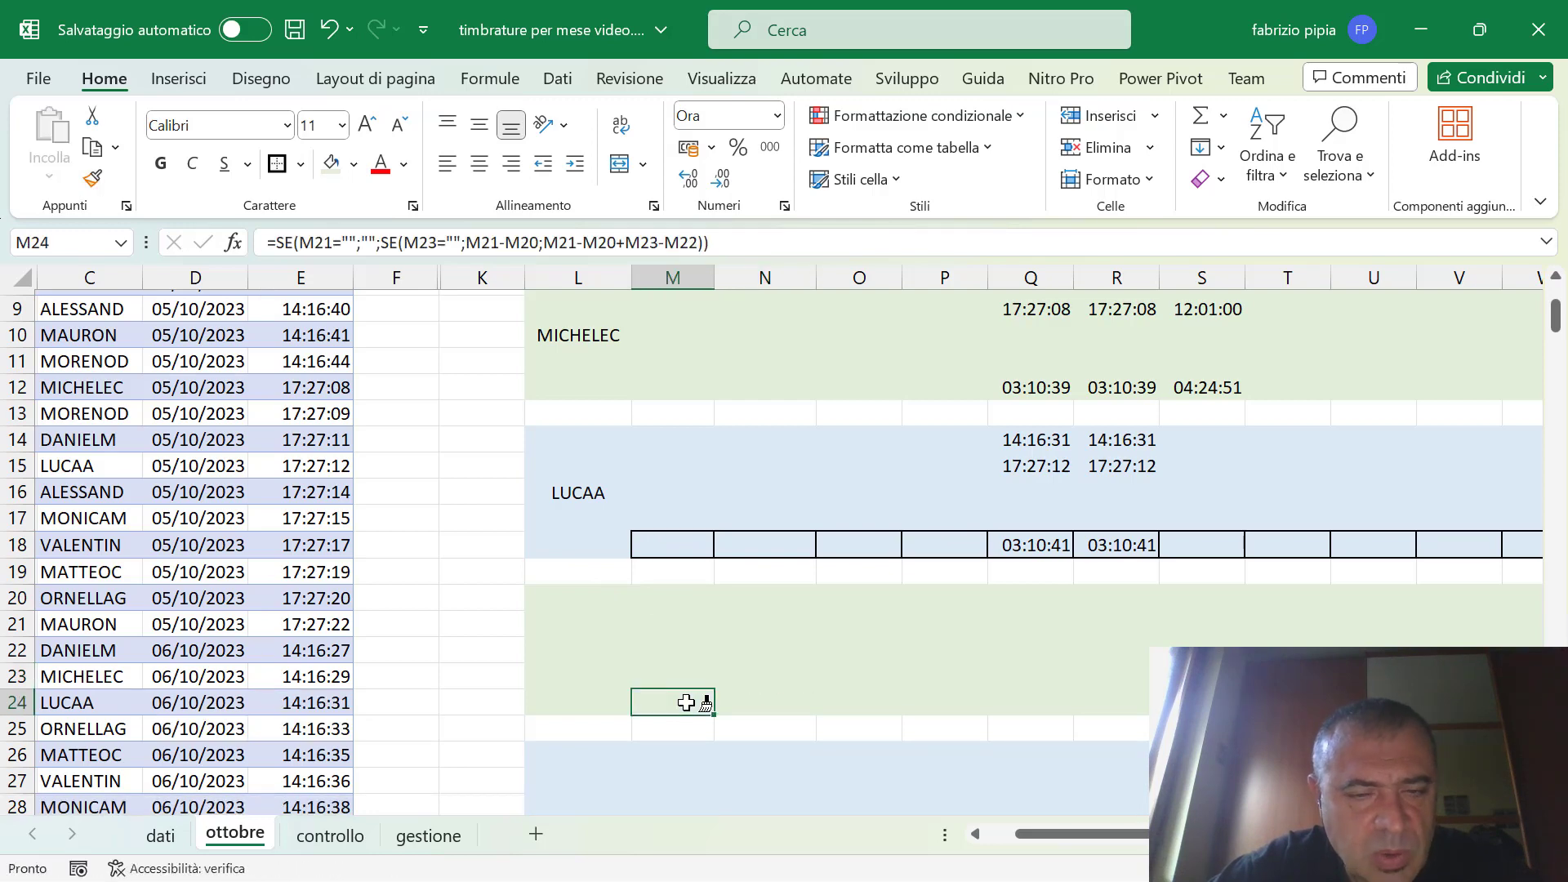
{"action": "left_click_drag", "start_coordinate": [663, 598], "coordinate": [671, 691]}
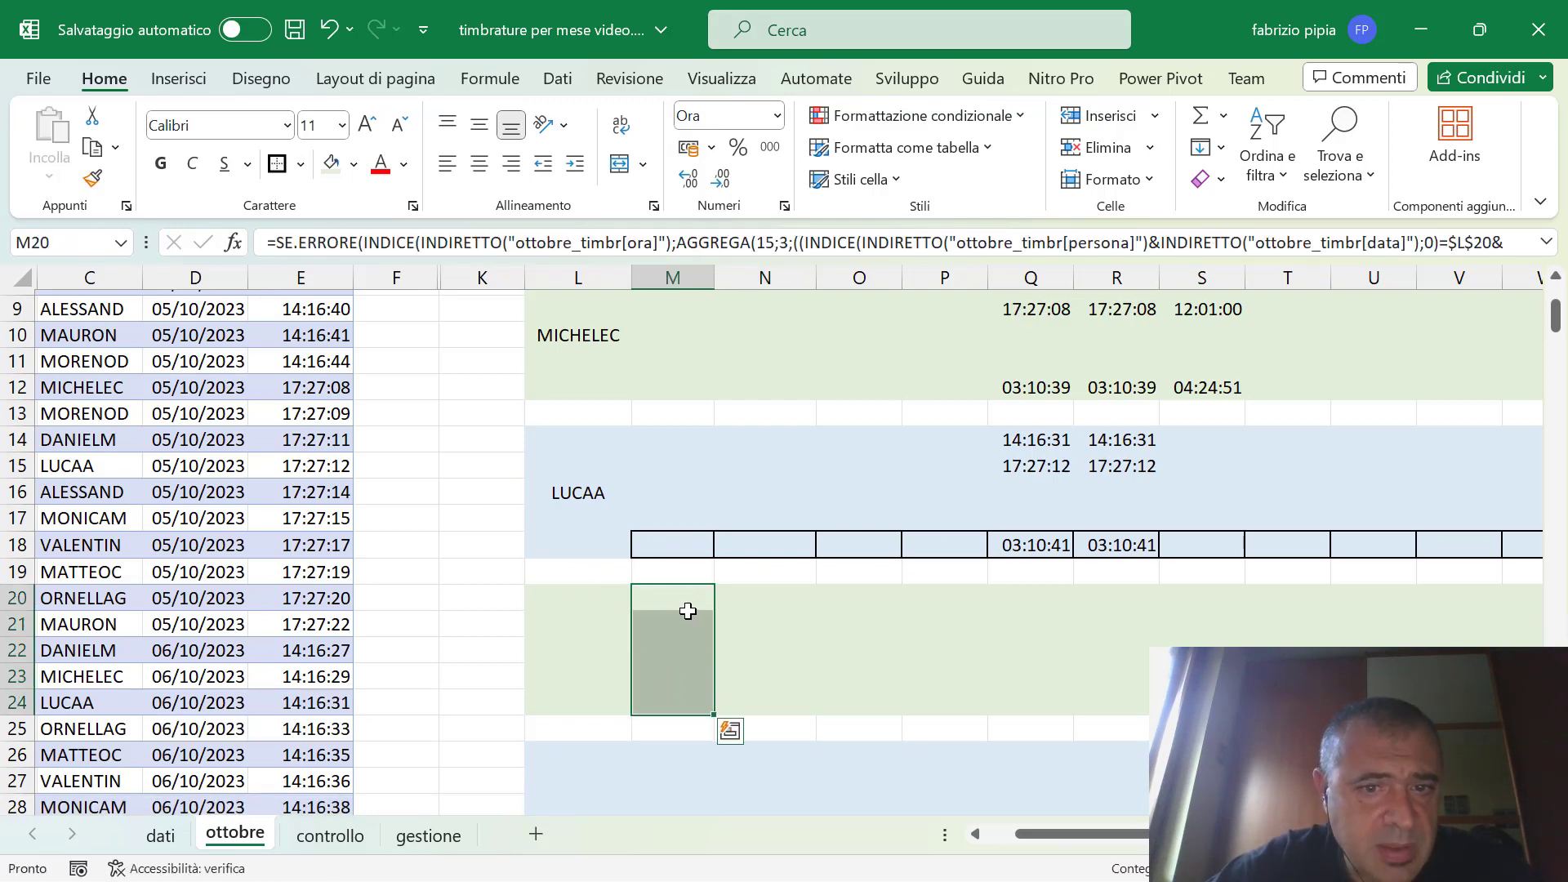
{"action": "left_click", "coordinate": [679, 543]}
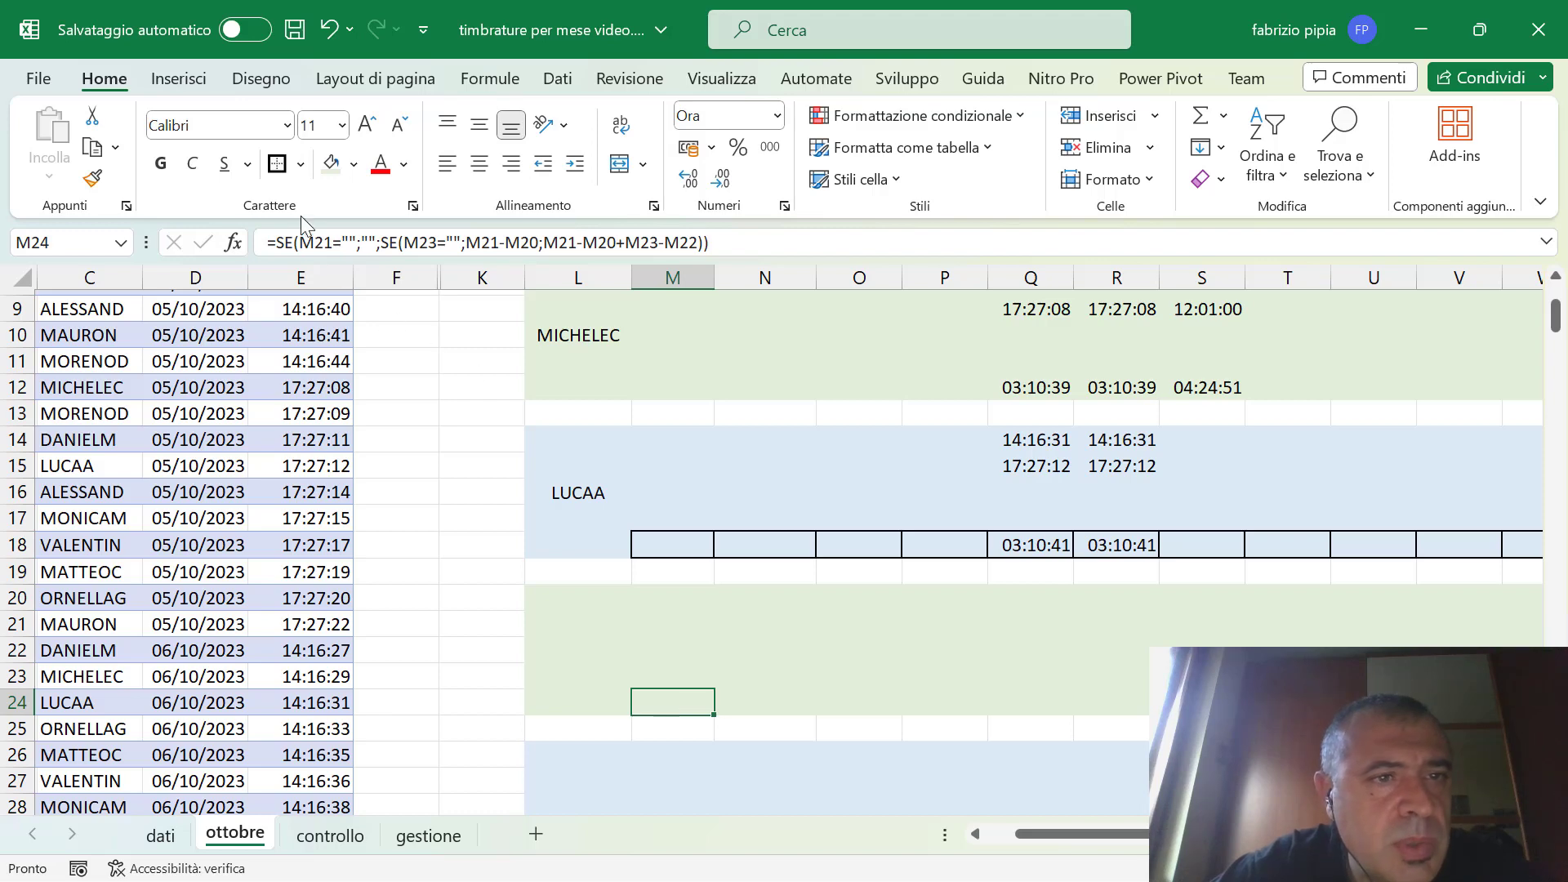
{"action": "left_click", "coordinate": [277, 164]}
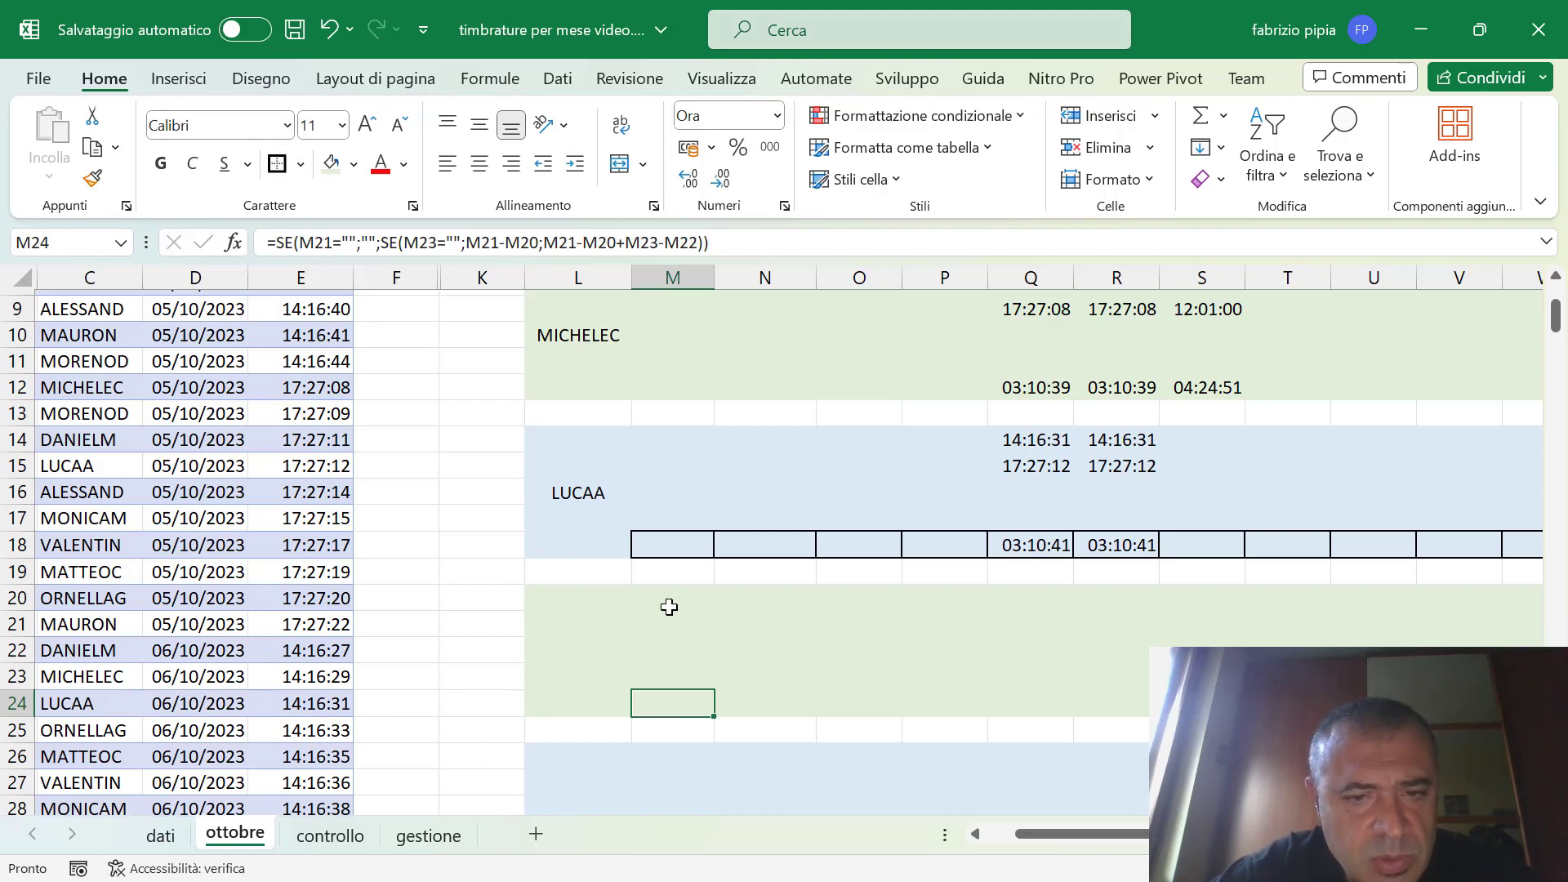
Extend the M20:M24 block's formulas across to column AQ and verify them
{"action": "left_click_drag", "start_coordinate": [669, 607], "coordinate": [674, 703]}
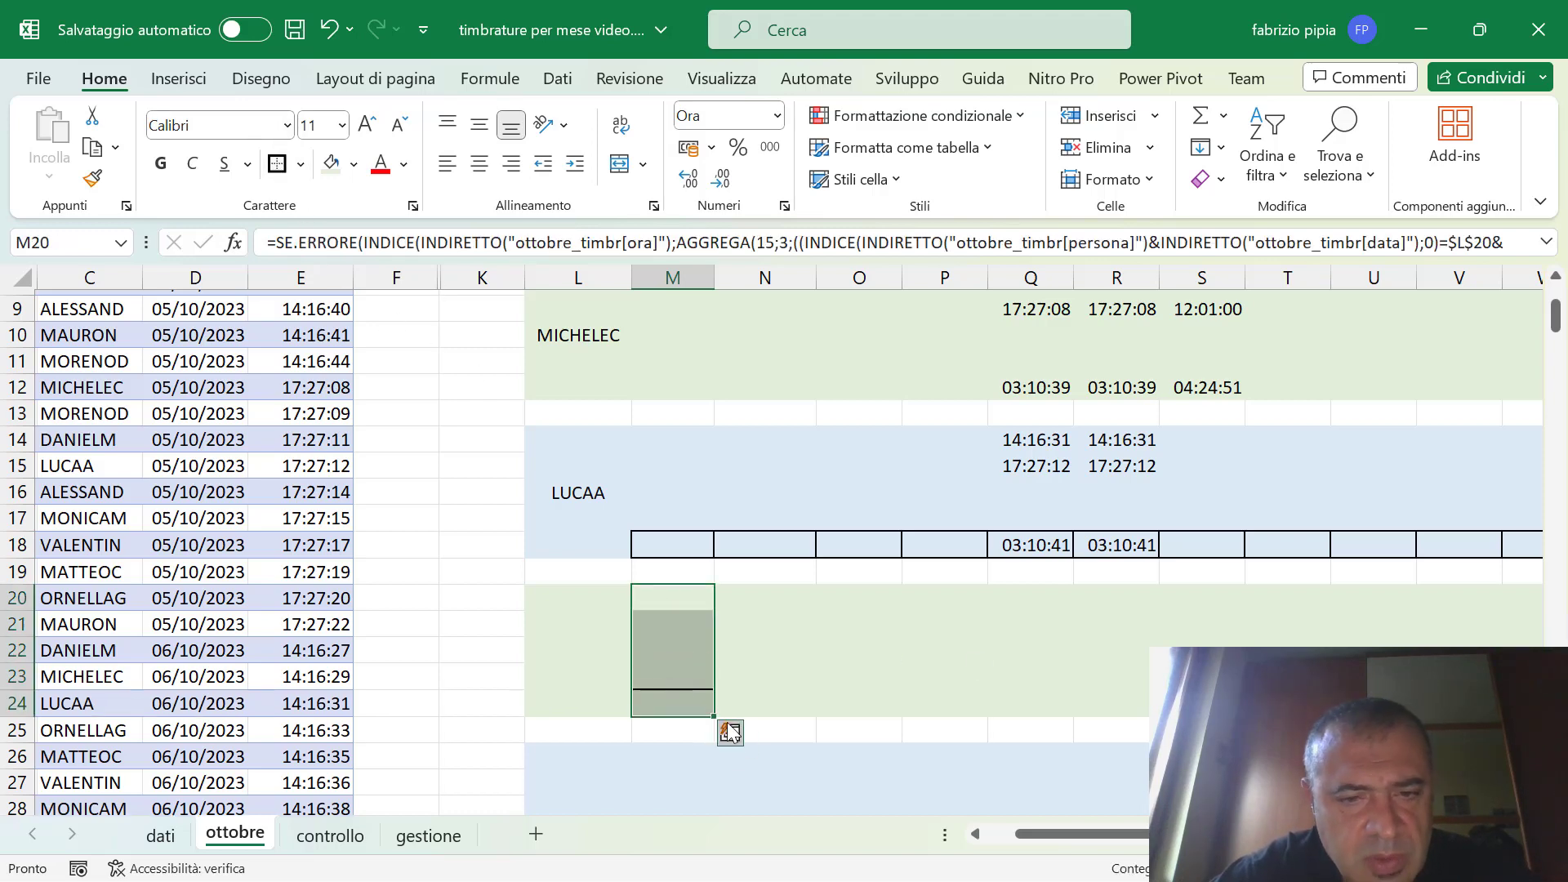
{"action": "mouse_move", "coordinate": [715, 715]}
{"action": "left_mouse_down"}
{"action": "mouse_move", "coordinate": [1455, 711]}
{"action": "mouse_move", "coordinate": [1050, 714]}
{"action": "left_mouse_up"}
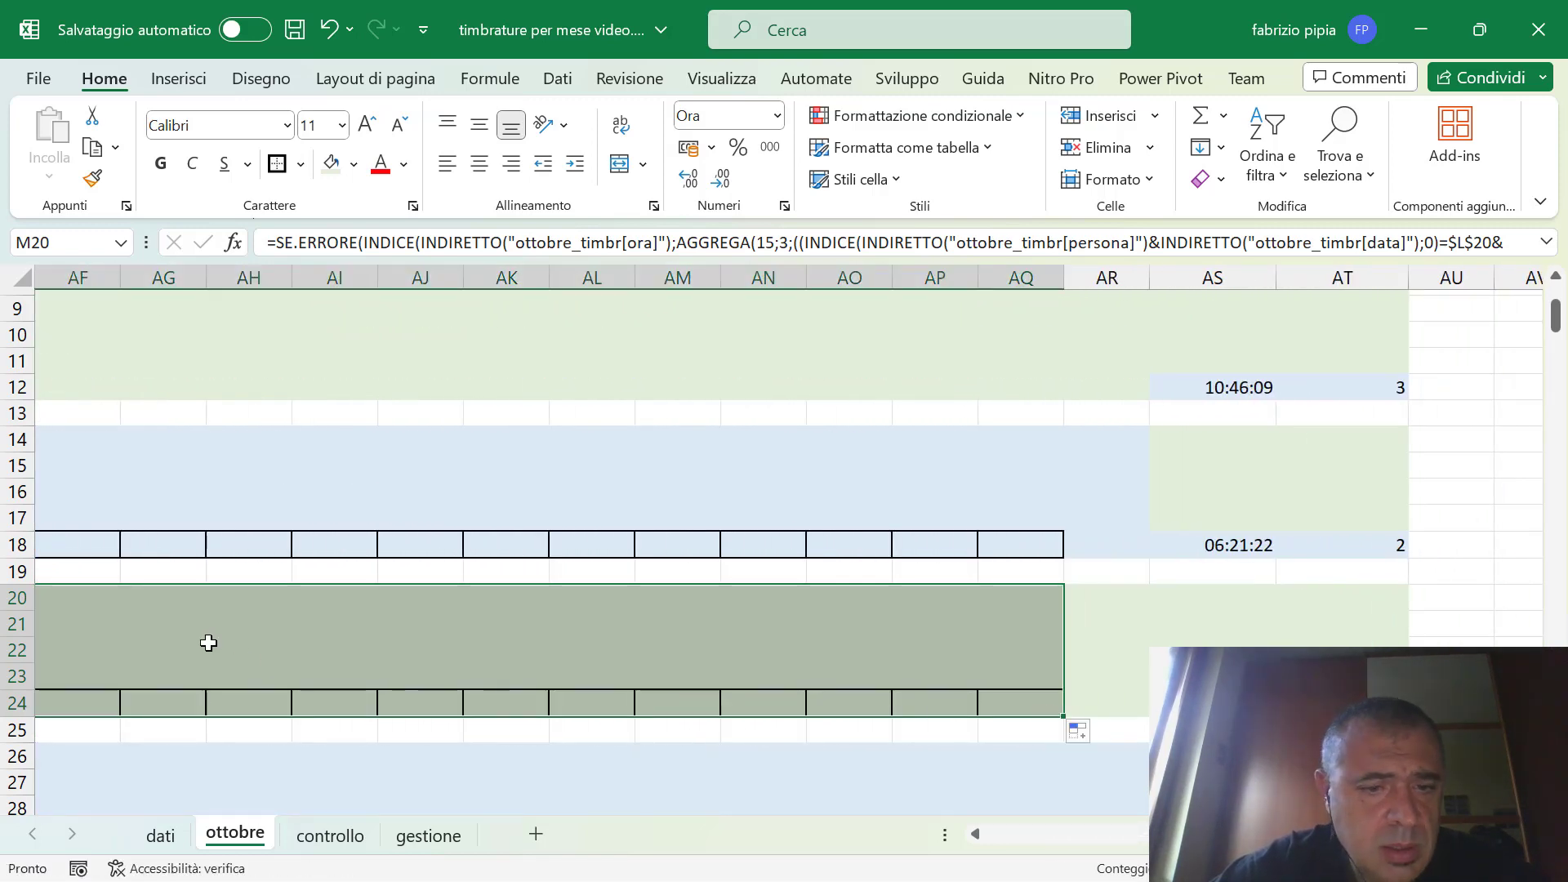
{"action": "scroll", "coordinate": [168, 624], "scroll_direction": "left", "scroll_amount": 5}
{"action": "scroll", "coordinate": [171, 623], "scroll_direction": "left", "scroll_amount": 8}
{"action": "scroll", "coordinate": [171, 622], "scroll_direction": "left", "scroll_amount": 3}
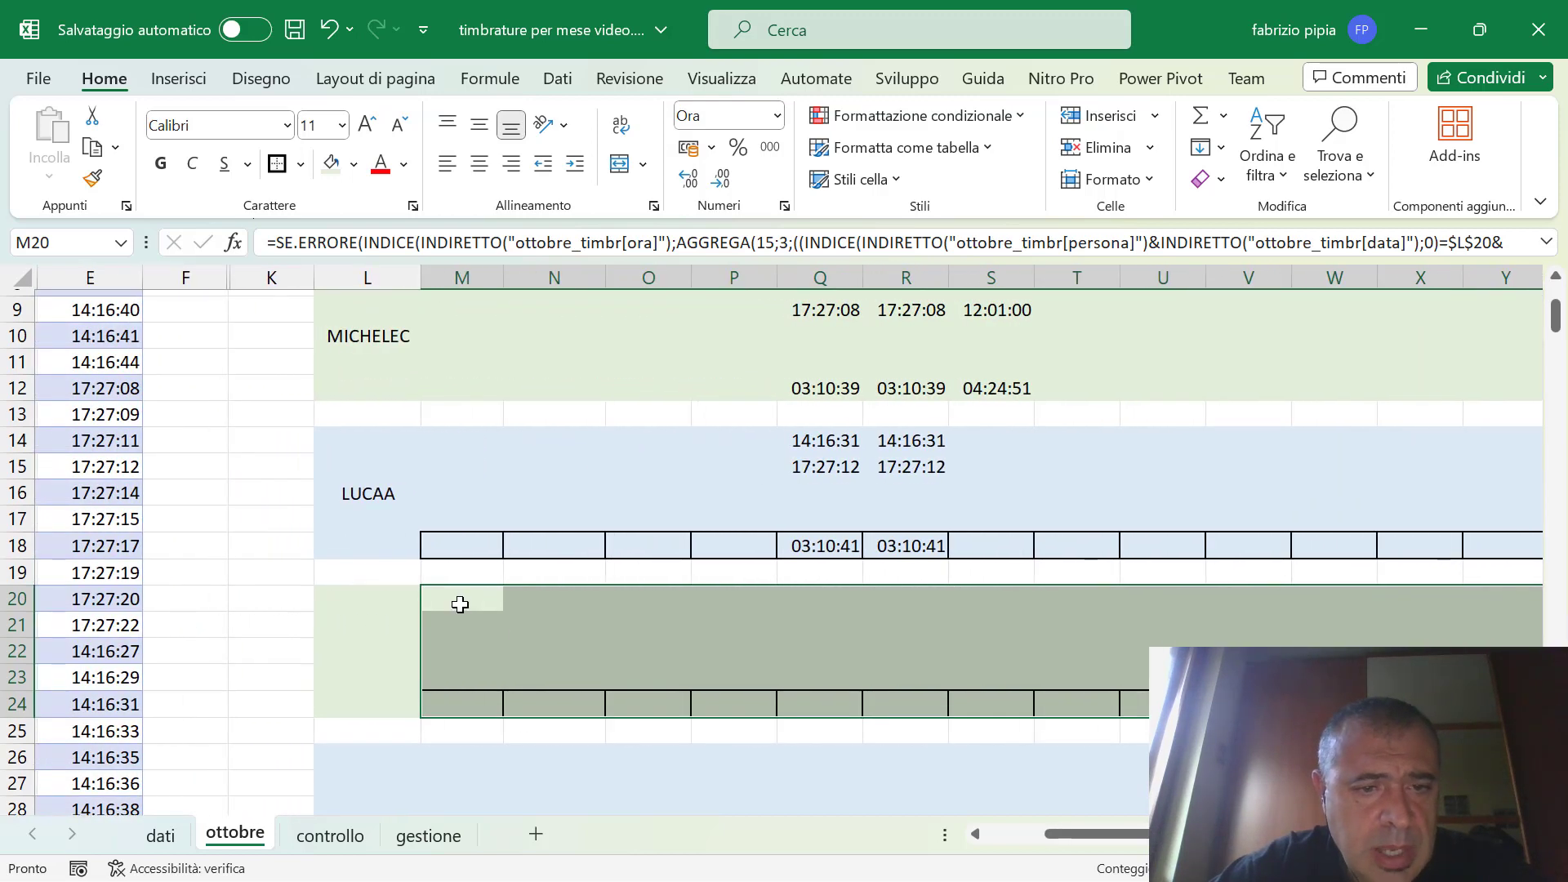
{"action": "left_click", "coordinate": [472, 703]}
{"action": "left_click", "coordinate": [468, 615]}
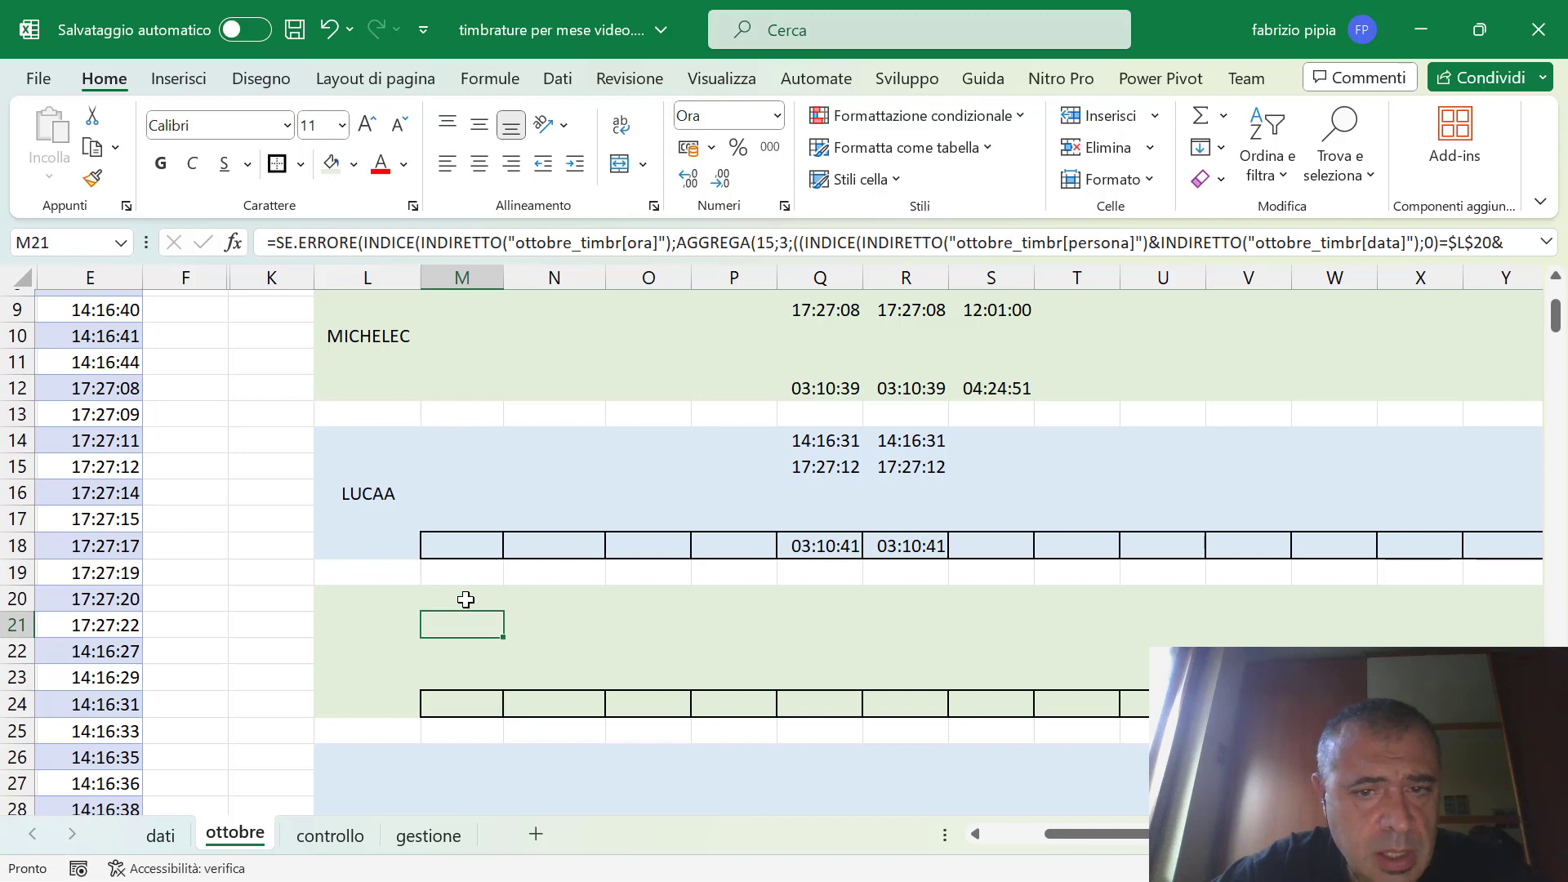
{"action": "left_click", "coordinate": [466, 590]}
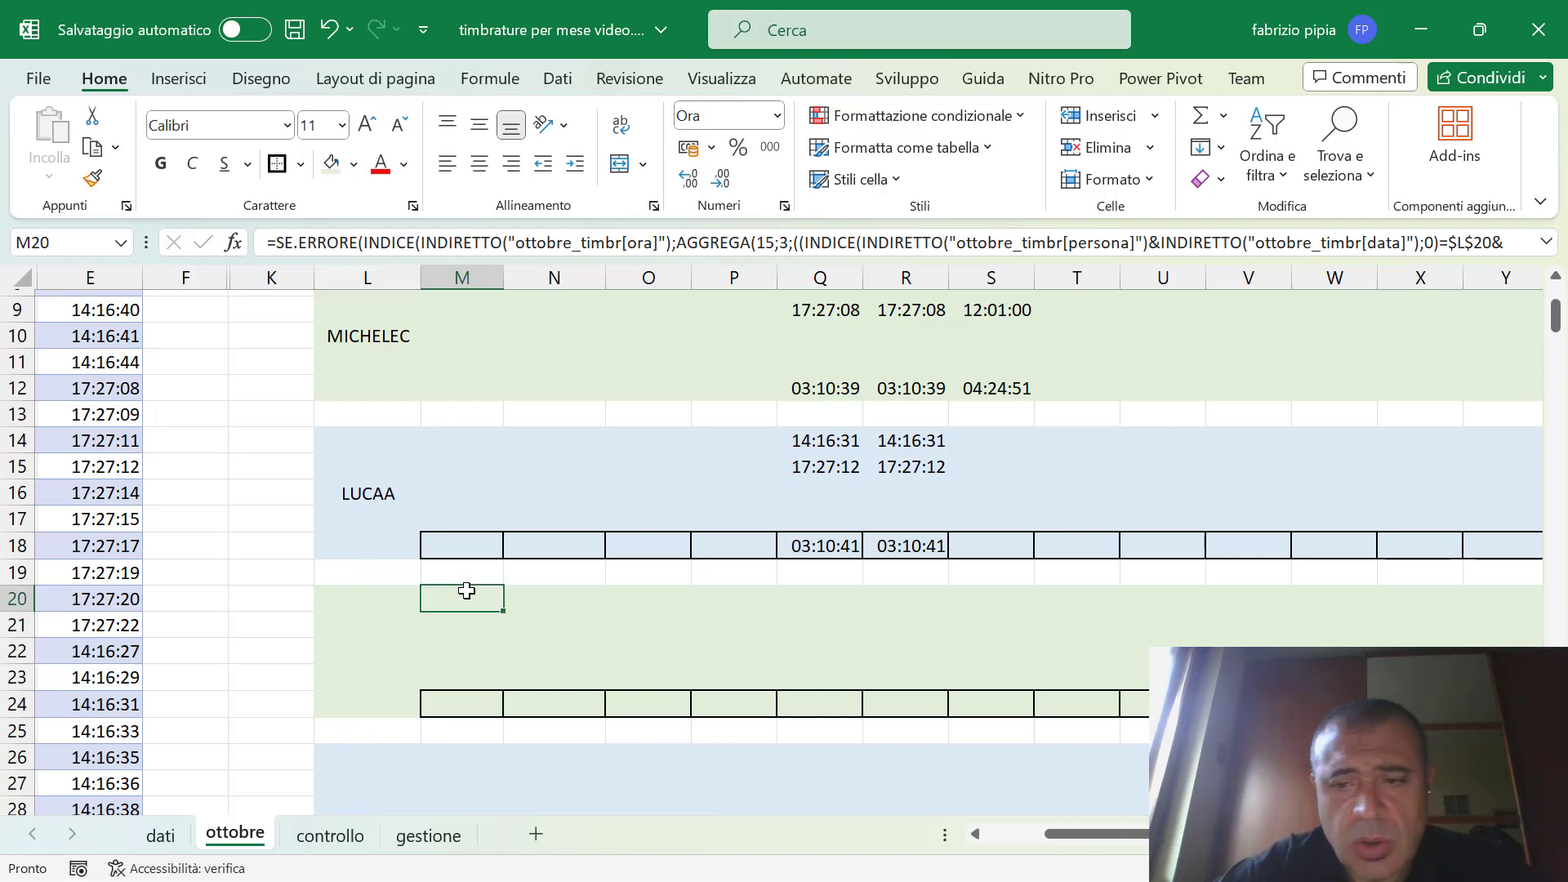
{"action": "left_click", "coordinate": [457, 626]}
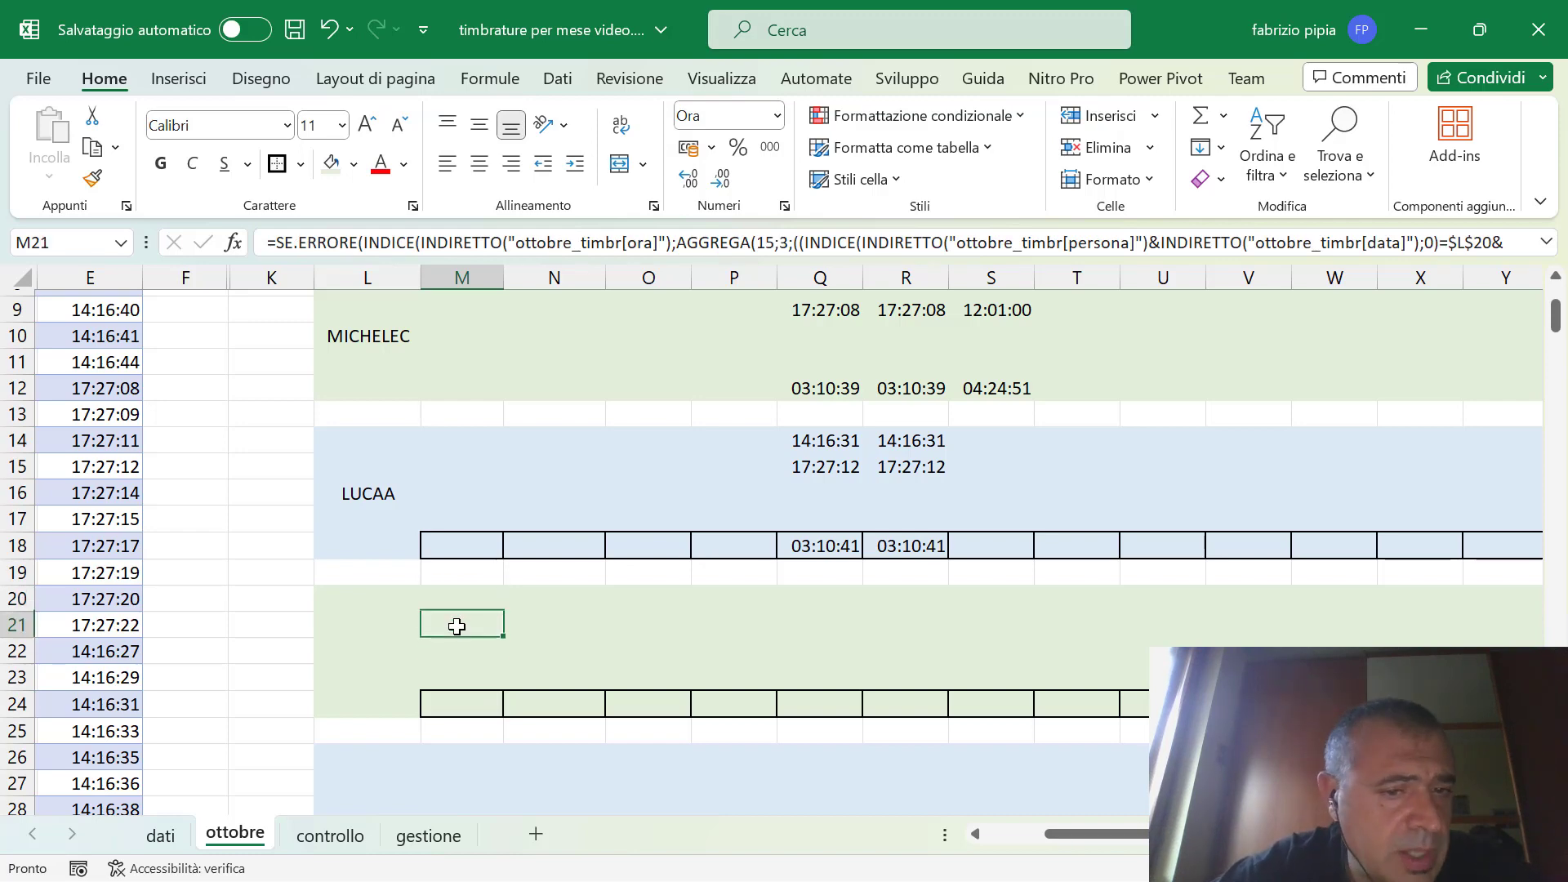
Select the row 21 punch cells and start a new formula-based conditional formatting rule
{"action": "left_click_drag", "start_coordinate": [457, 625], "coordinate": [1563, 636]}
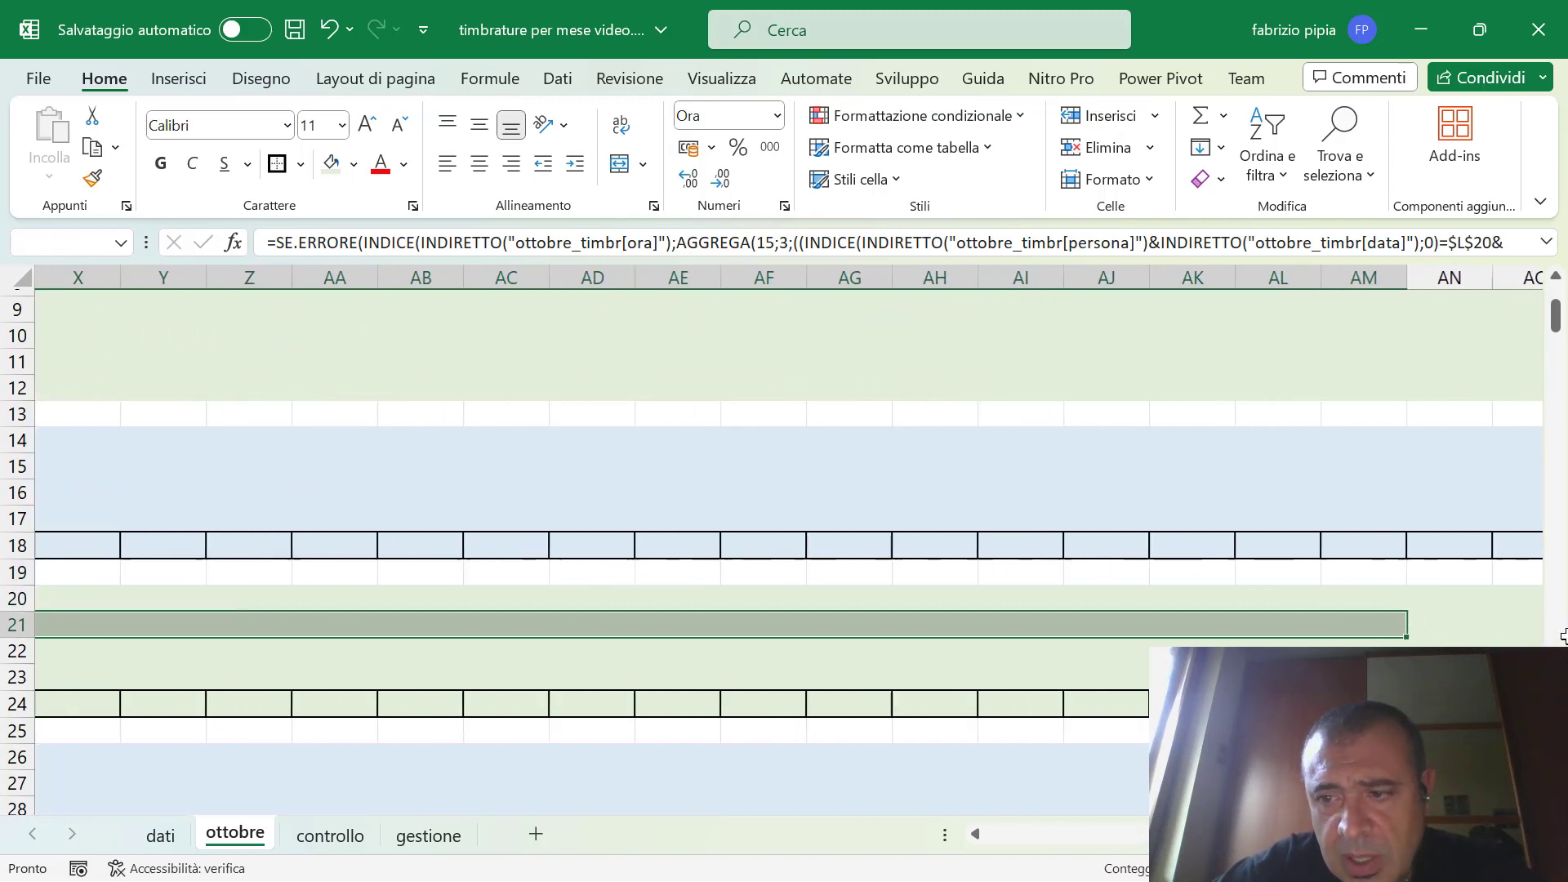
{"action": "left_click_drag", "start_coordinate": [1563, 636], "coordinate": [1386, 629]}
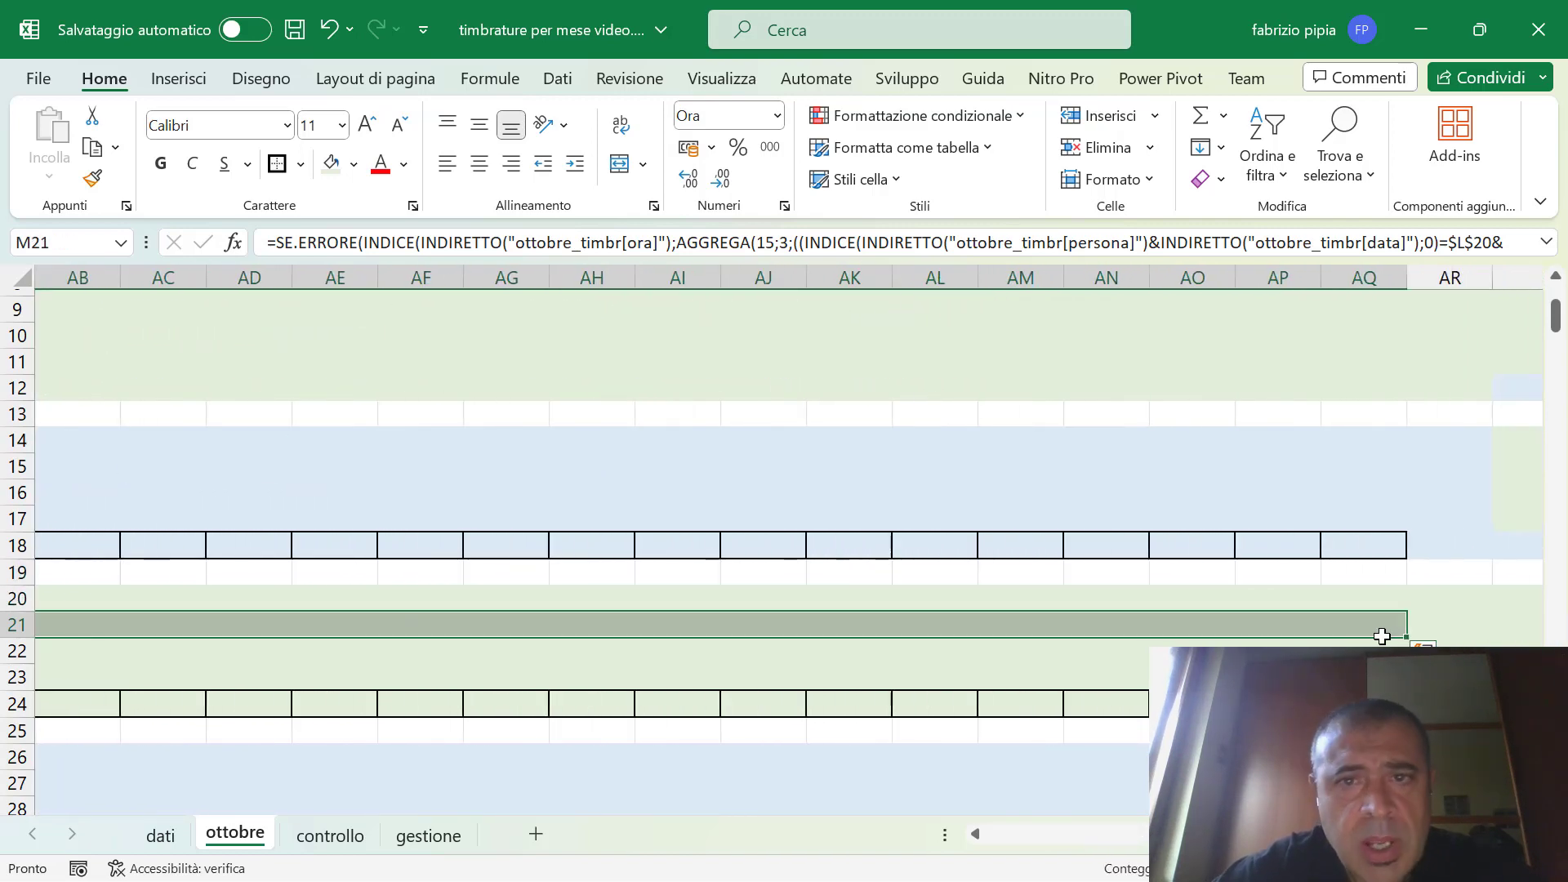
{"action": "left_click", "coordinate": [924, 119]}
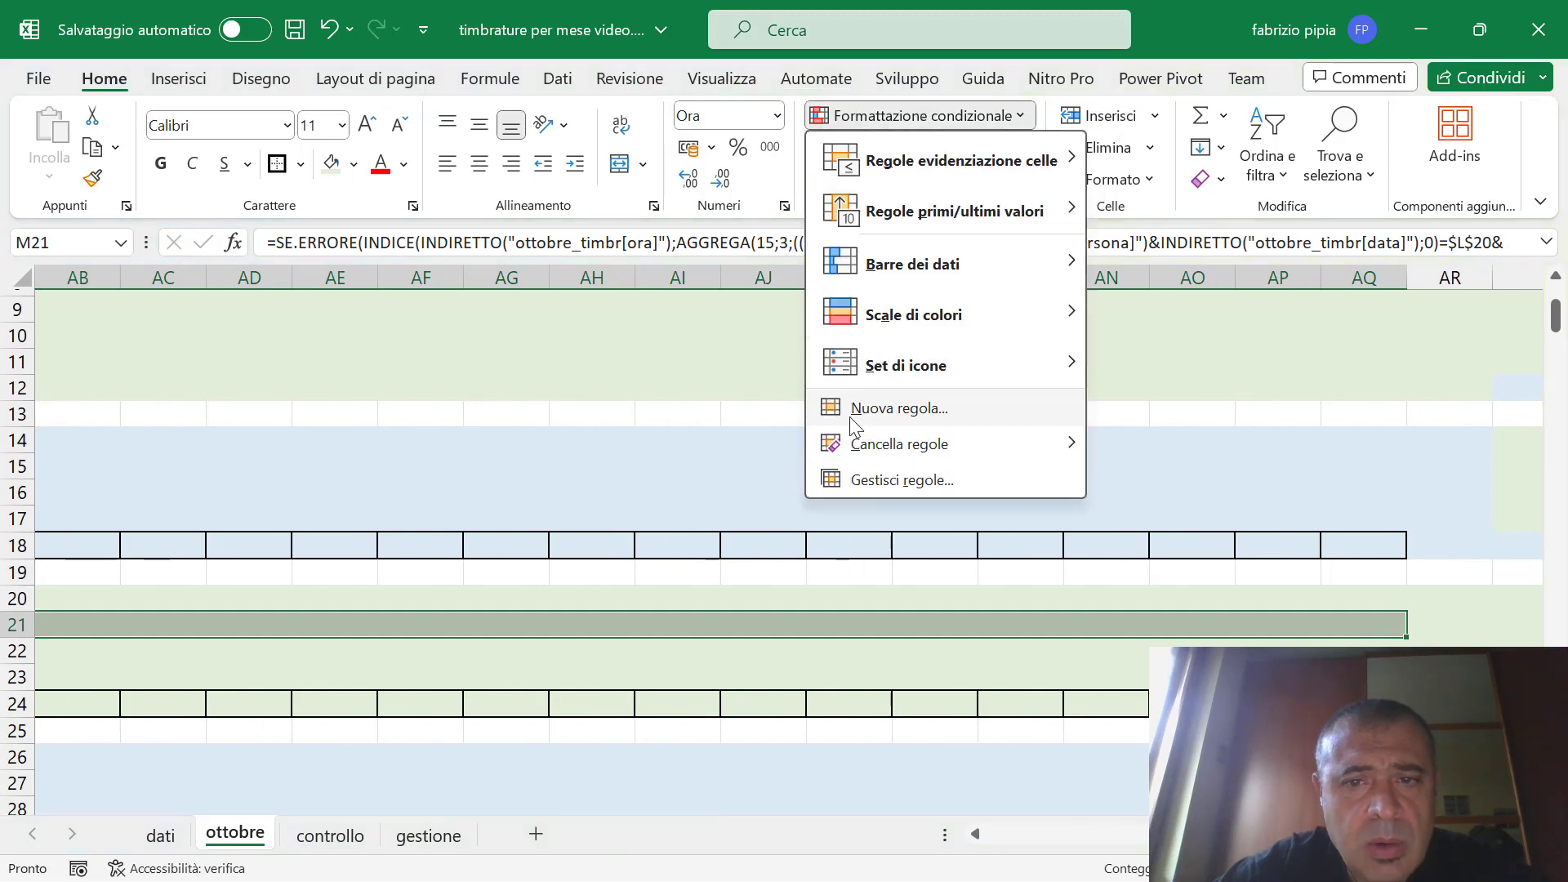
{"action": "left_click", "coordinate": [899, 409]}
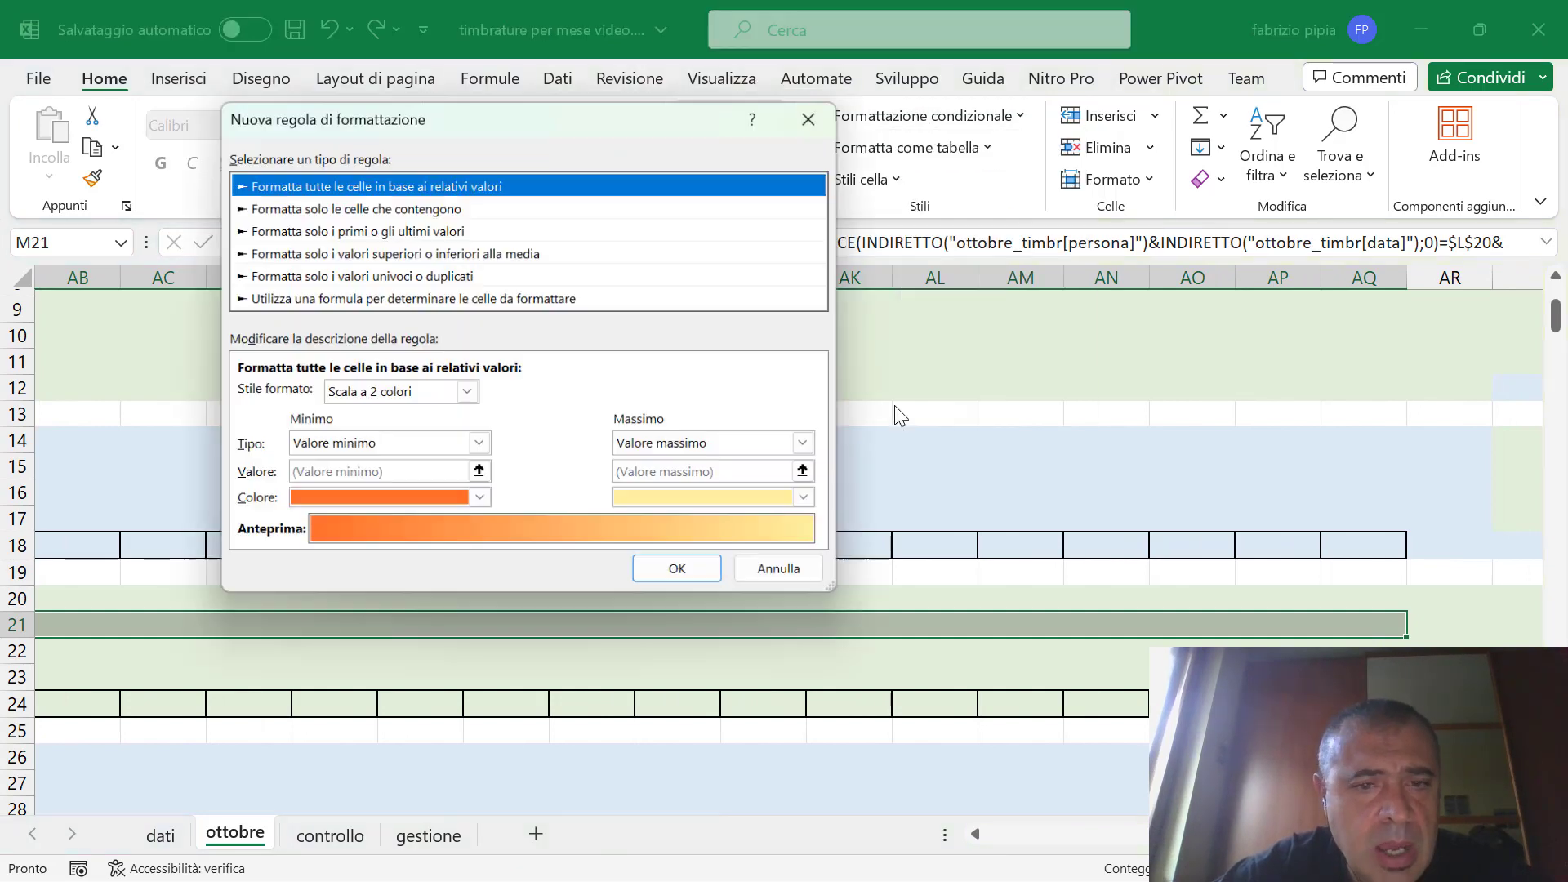
{"action": "left_click", "coordinate": [439, 299]}
{"action": "left_click", "coordinate": [412, 396]}
{"action": "type", "text": "=E"}
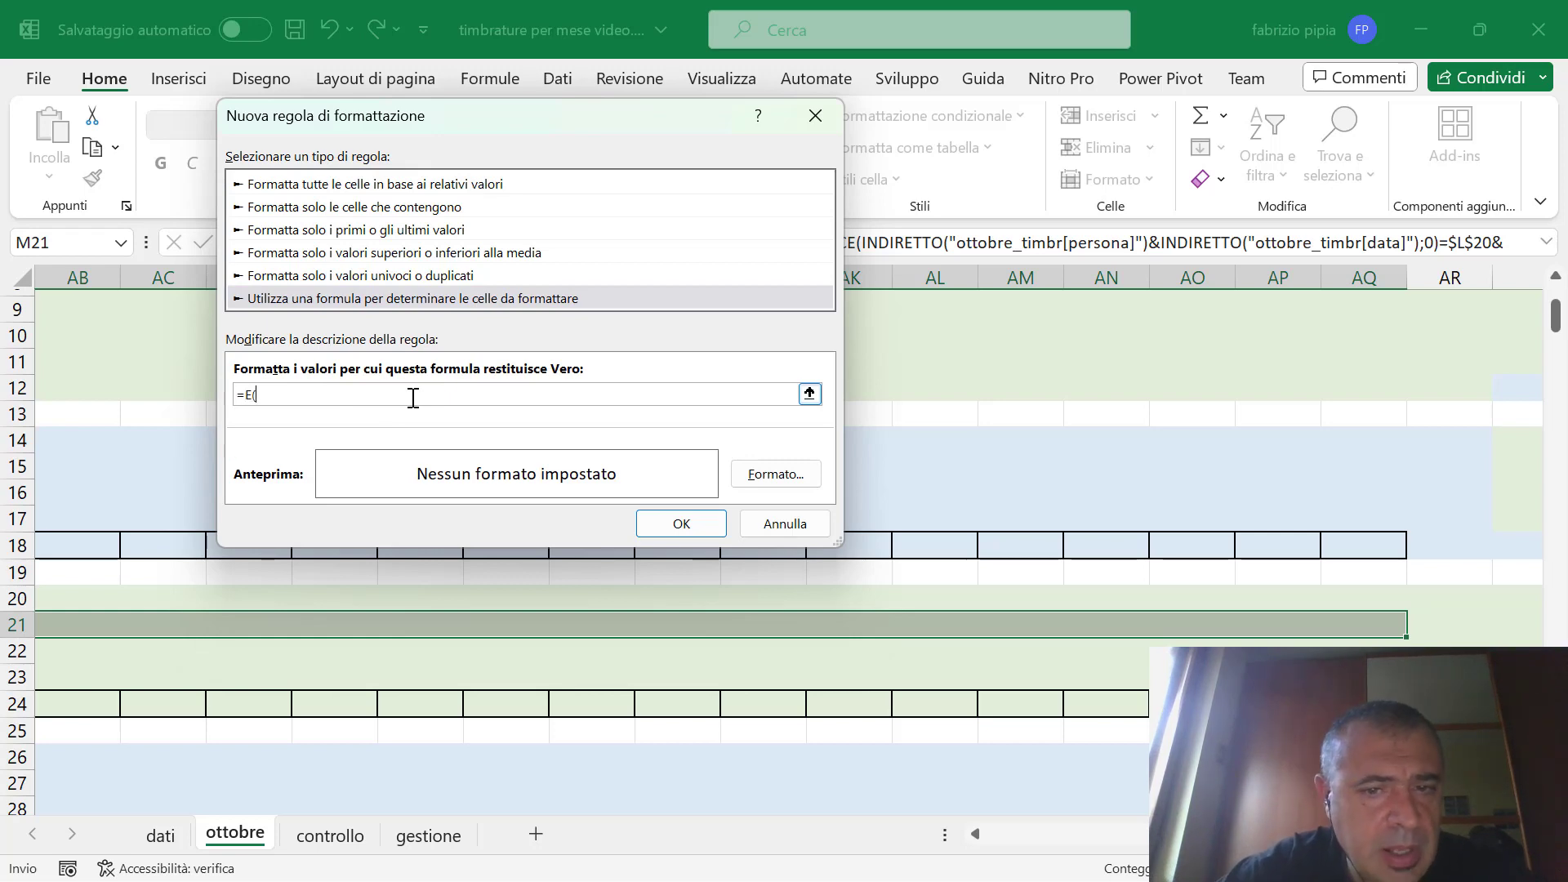
Enter the rule formula =E(M$20<>"";M$21="")
{"action": "type", "text": "("}
{"action": "scroll", "coordinate": [284, 627], "scroll_direction": "left", "scroll_amount": 1}
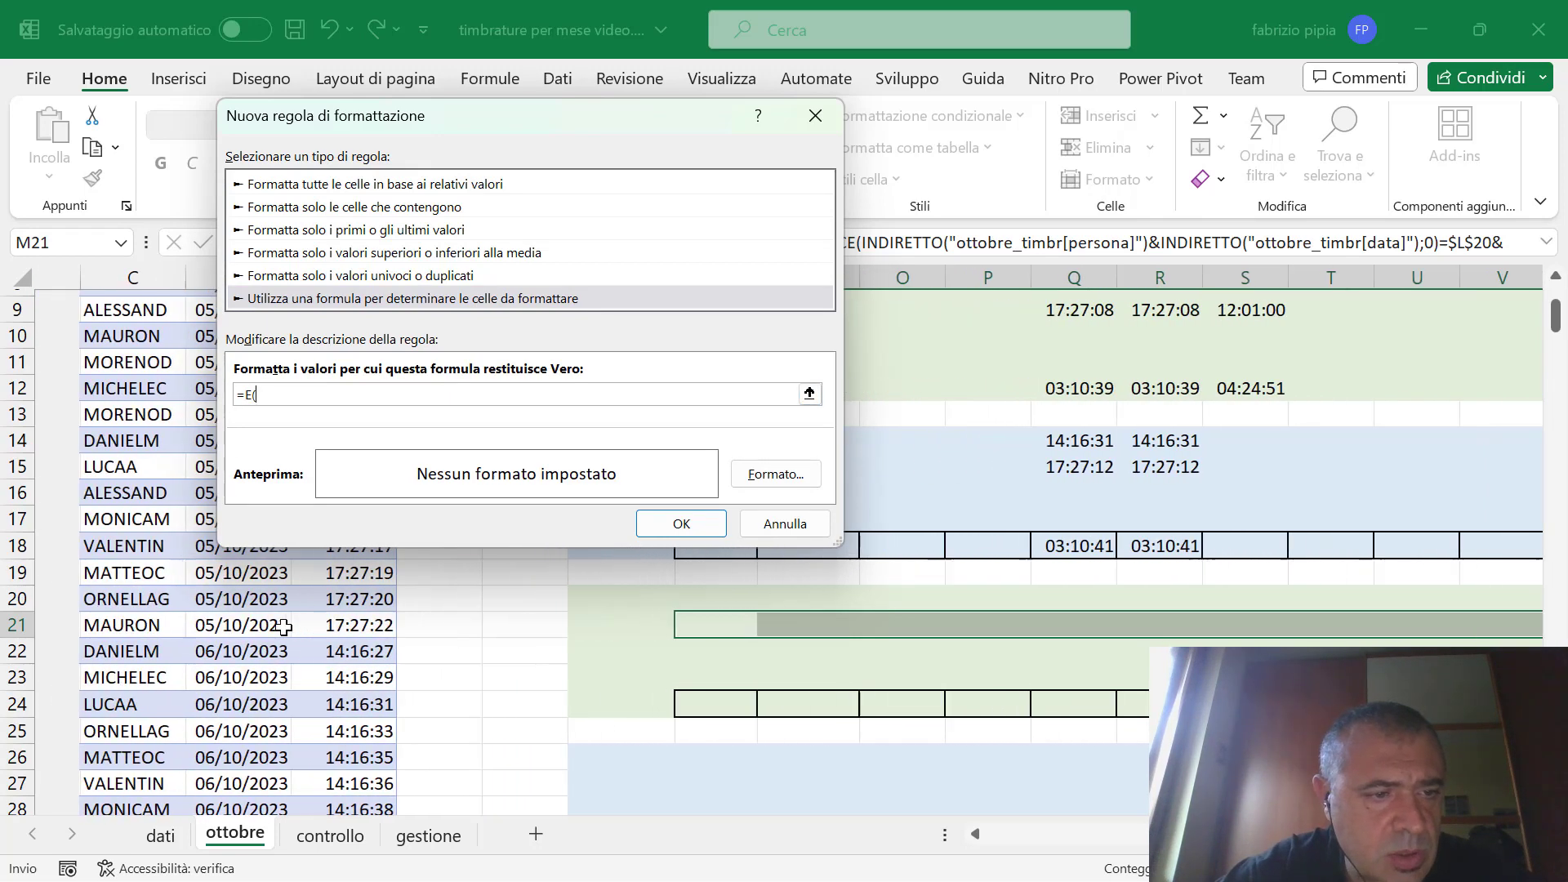
{"action": "scroll", "coordinate": [408, 633], "scroll_direction": "left", "scroll_amount": 1}
{"action": "scroll", "coordinate": [572, 641], "scroll_direction": "left", "scroll_amount": 1}
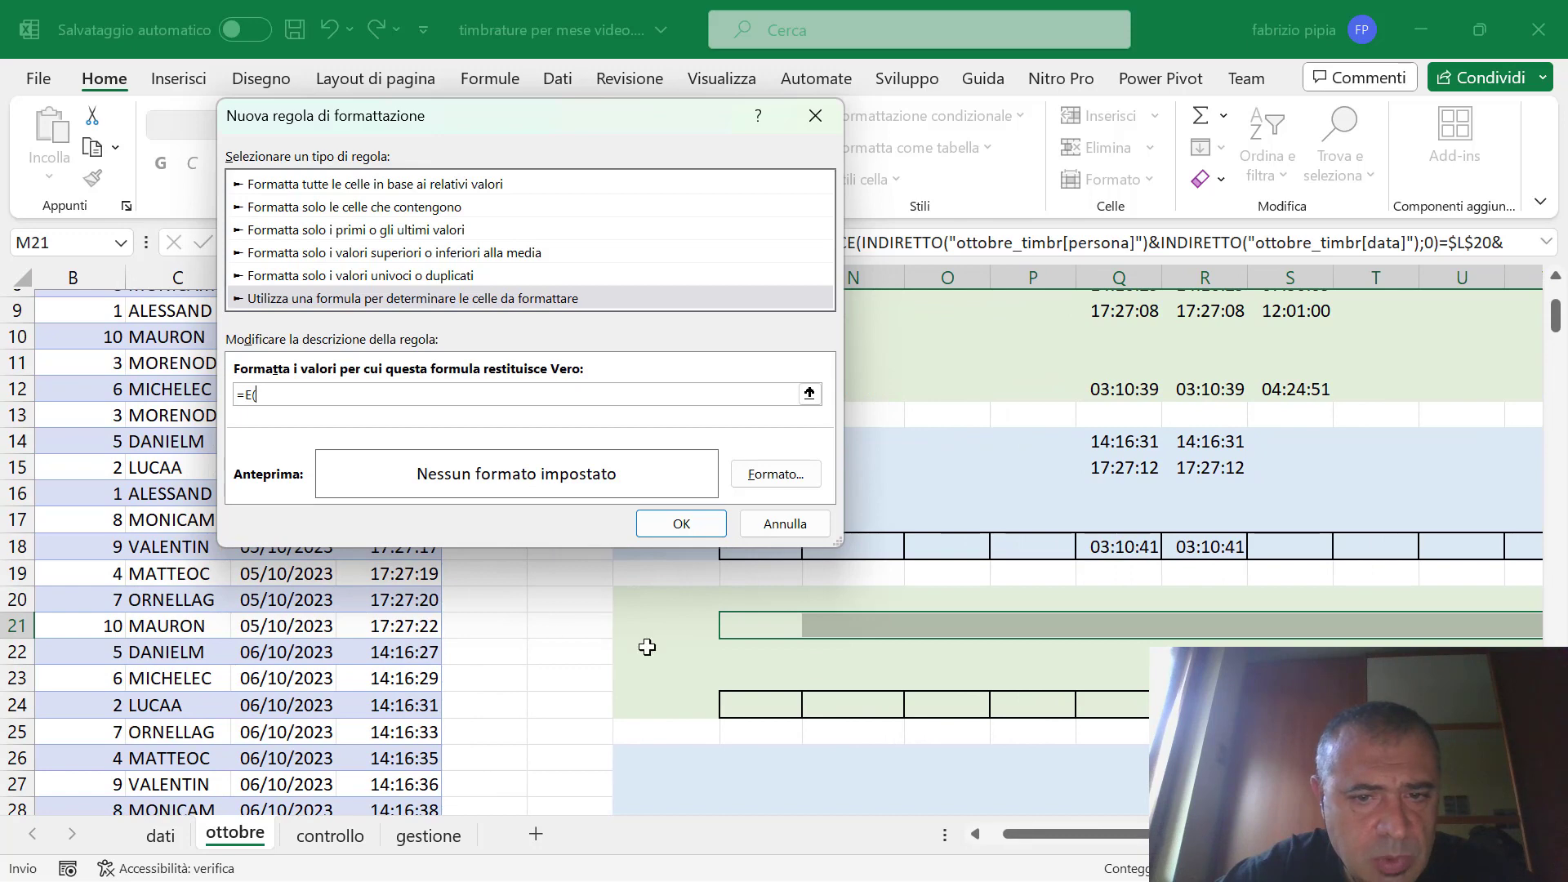
{"action": "left_click", "coordinate": [763, 599]}
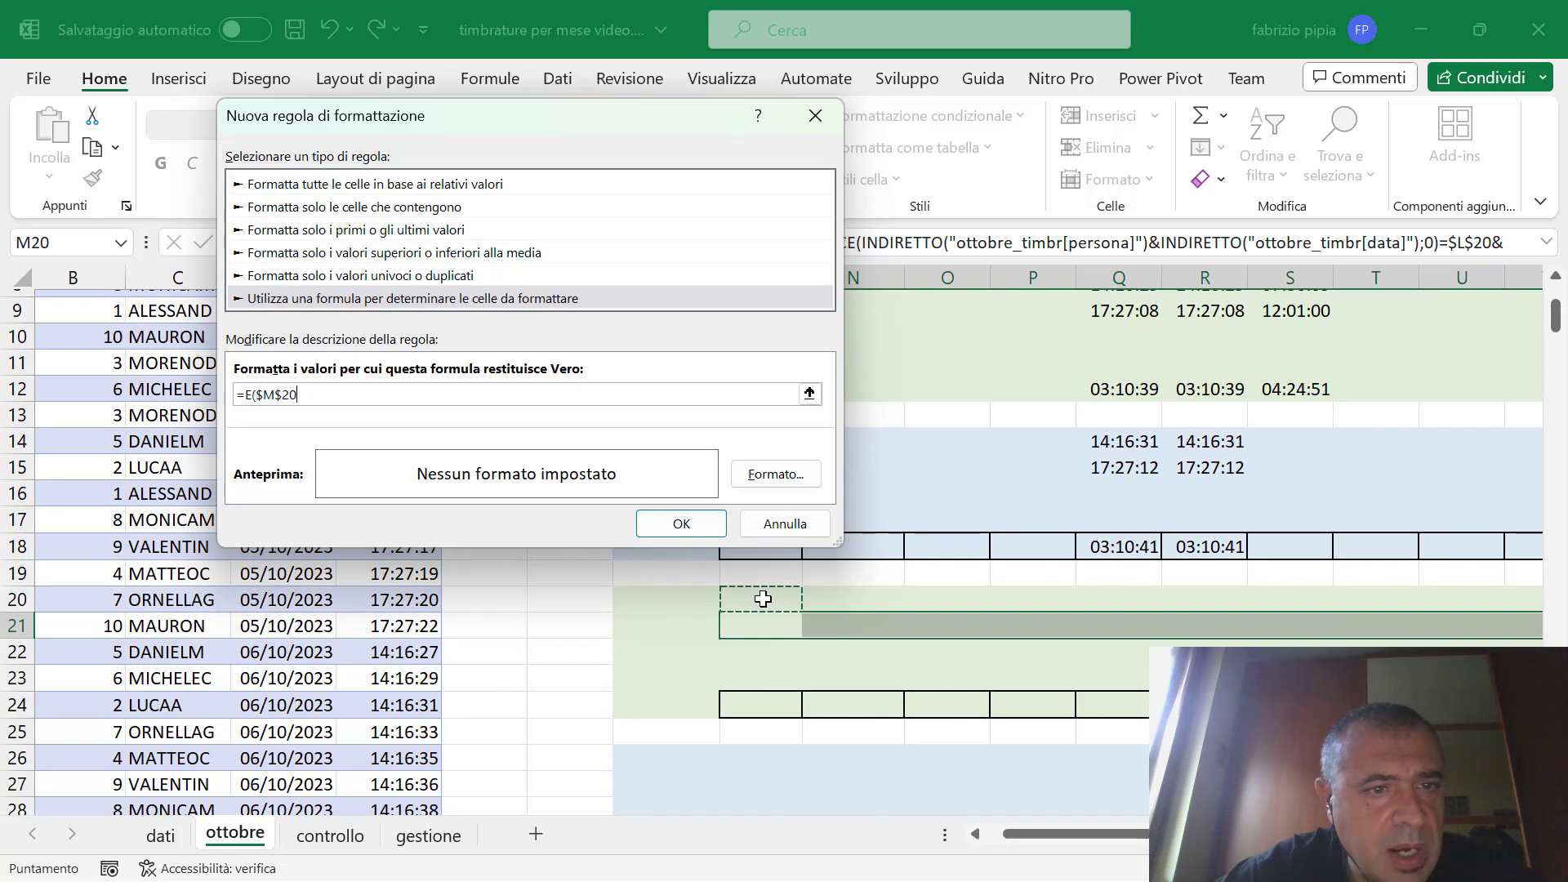
{"action": "key", "text": "F4"}
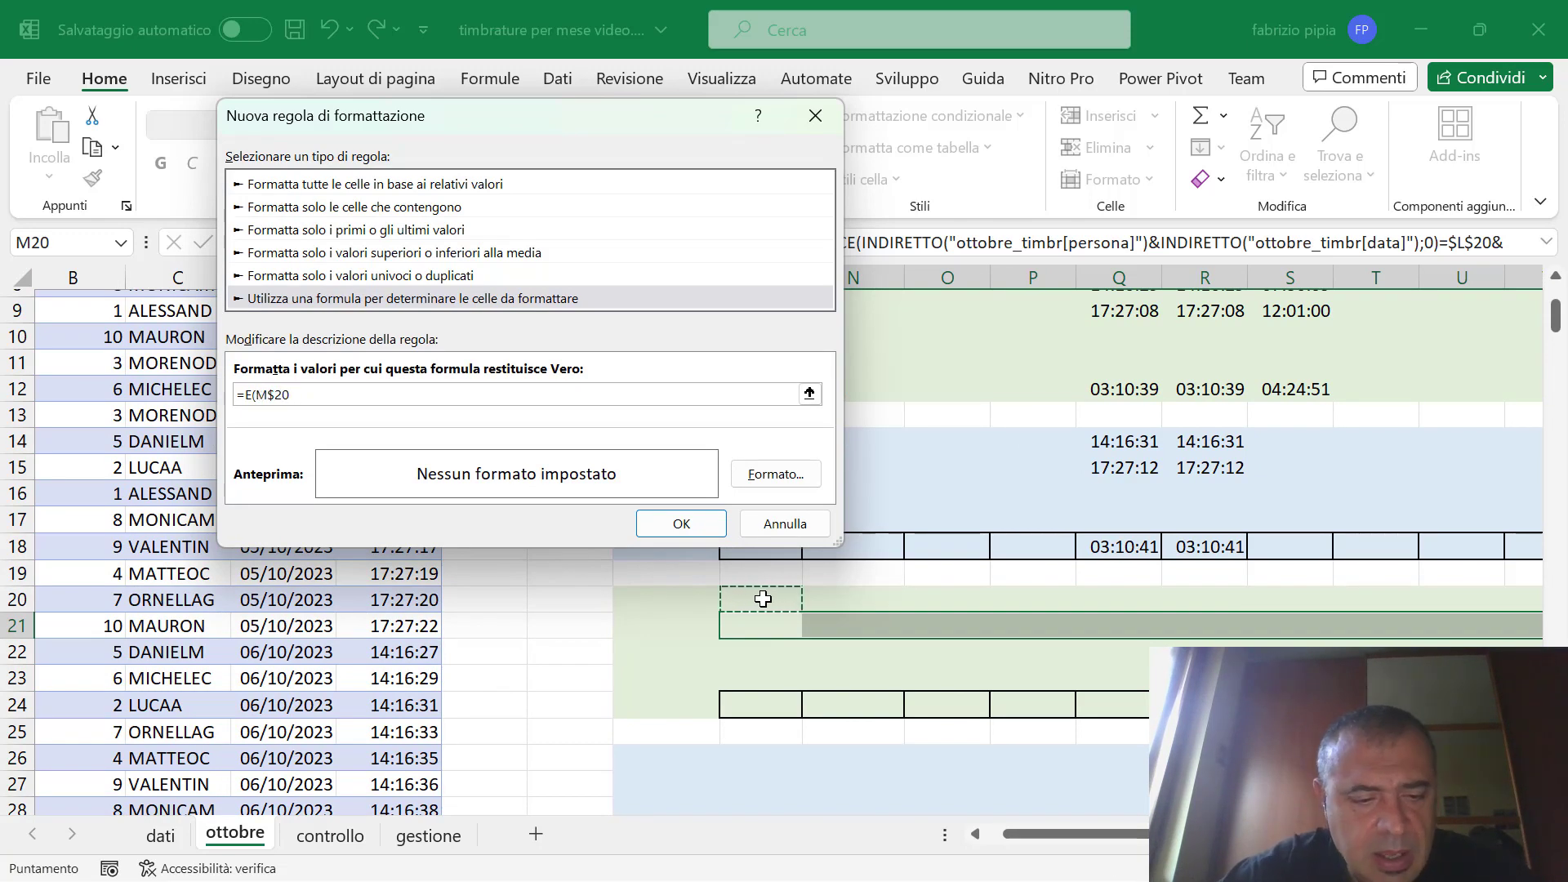
{"action": "type", "text": "<>"}
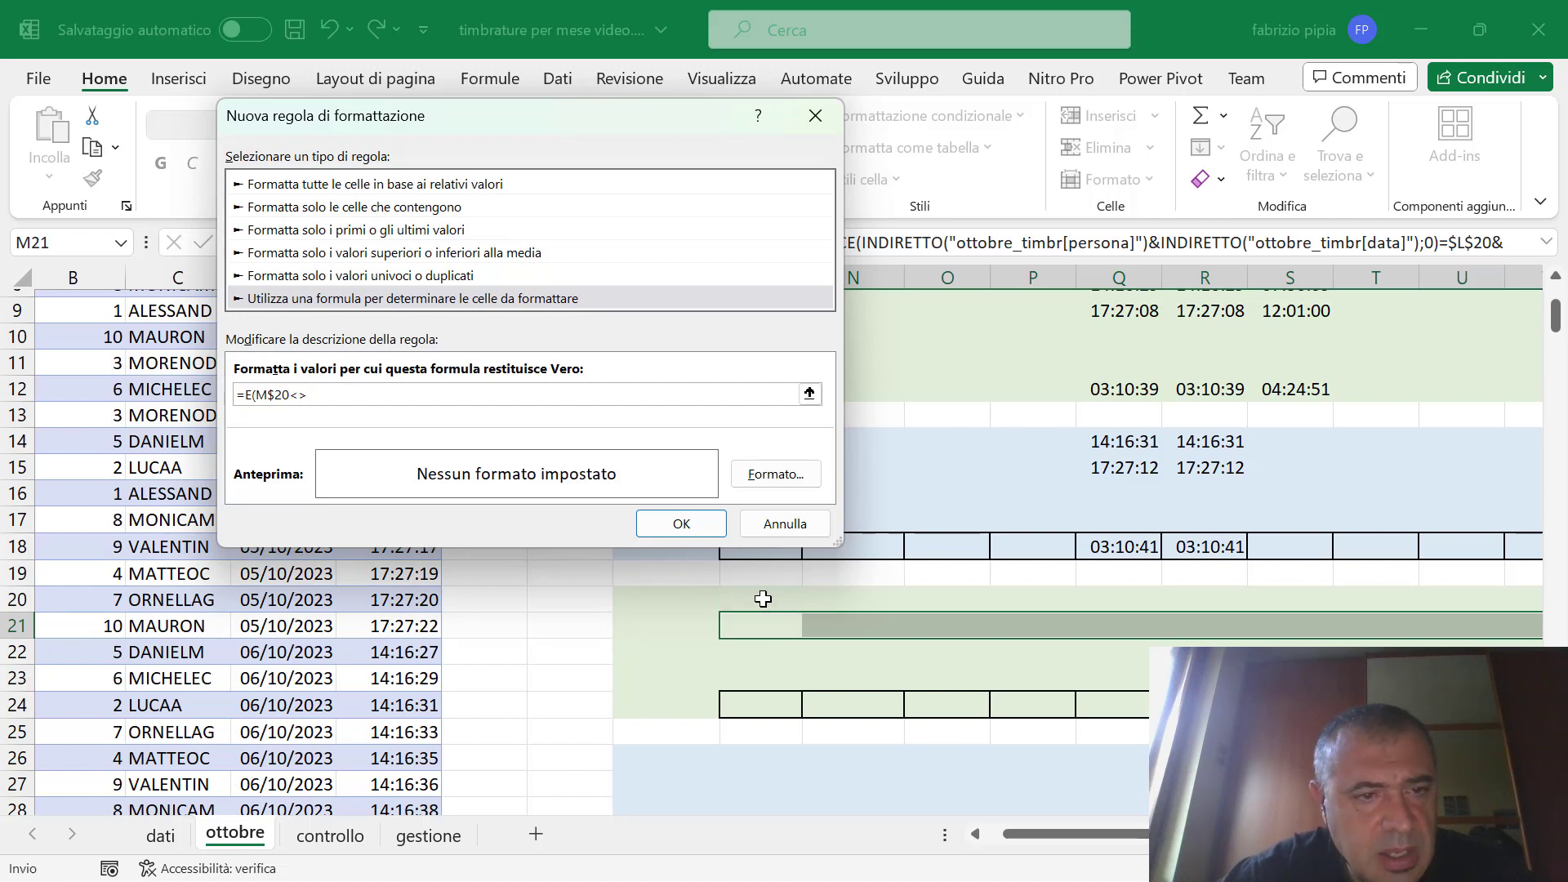
{"action": "type", "text": "\"\";"}
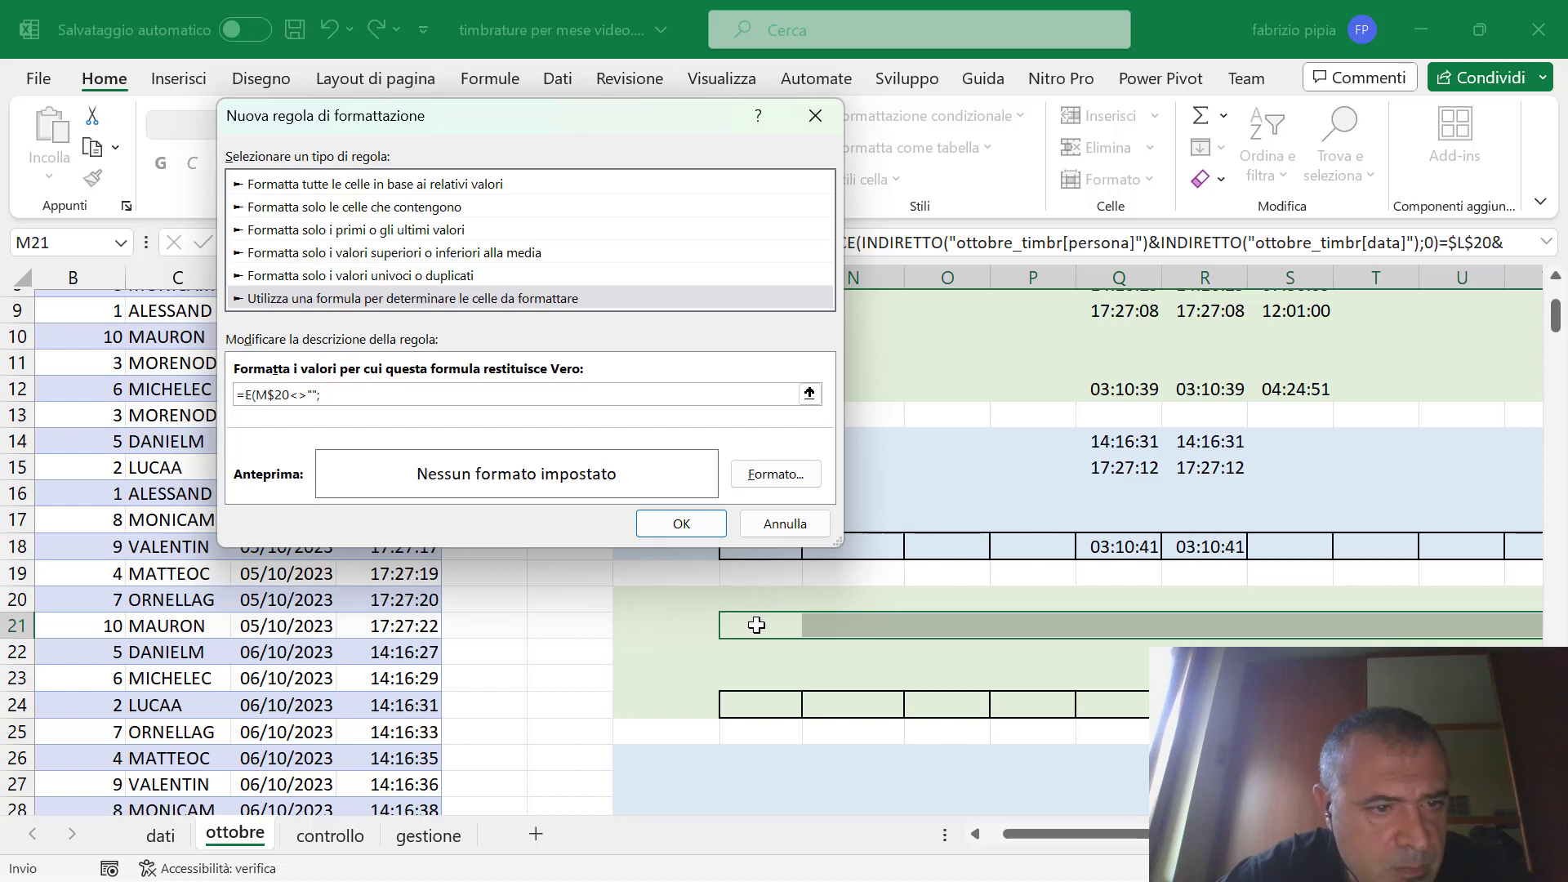
{"action": "left_click", "coordinate": [758, 628]}
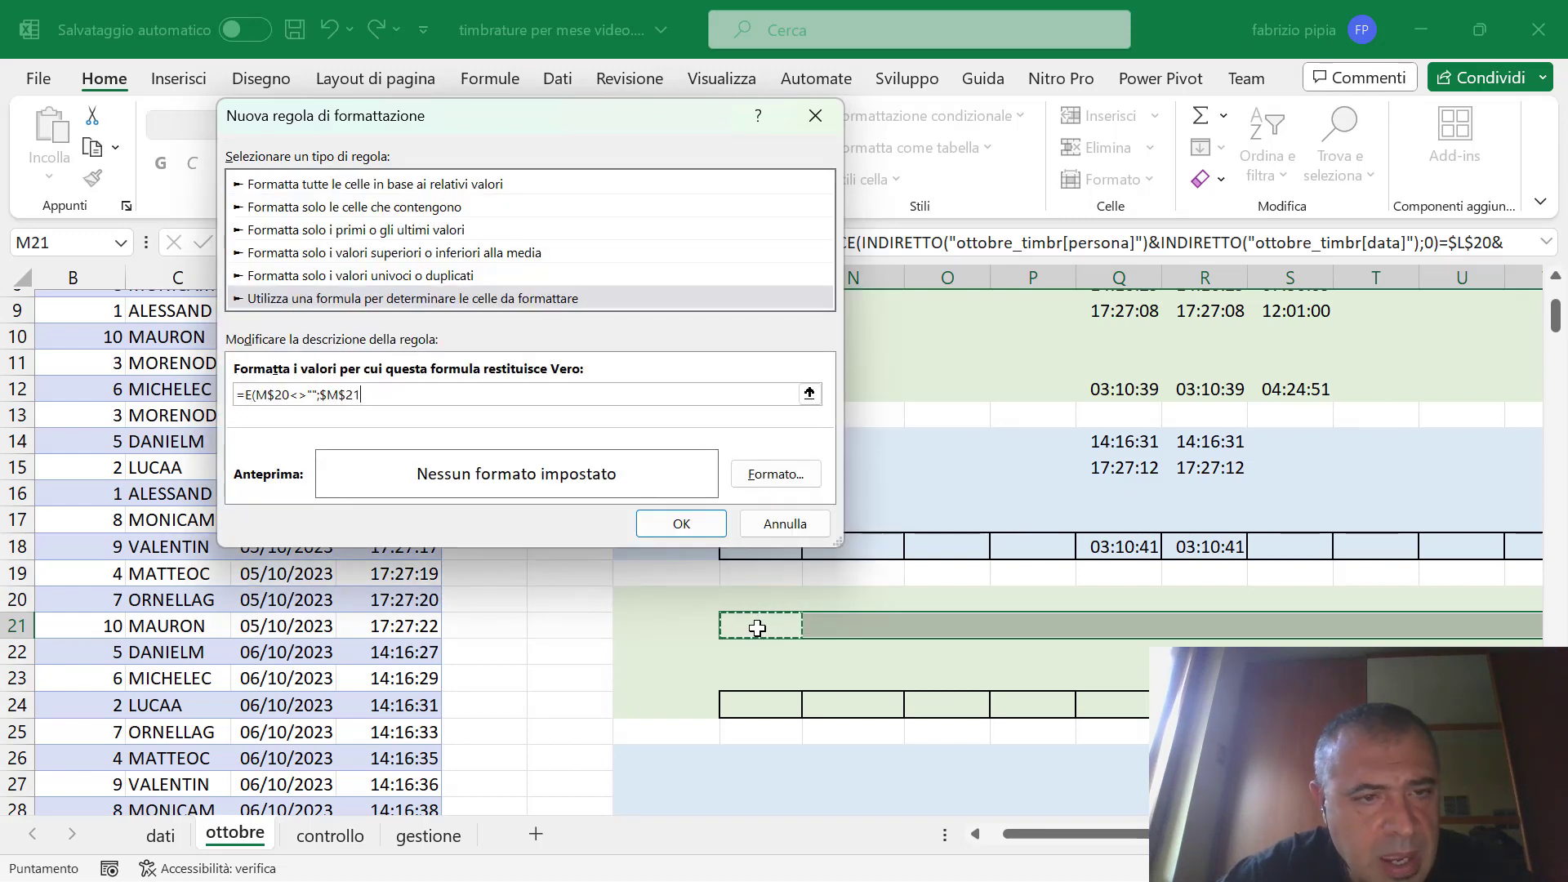
{"action": "key", "text": "F4"}
{"action": "type", "text": "="}
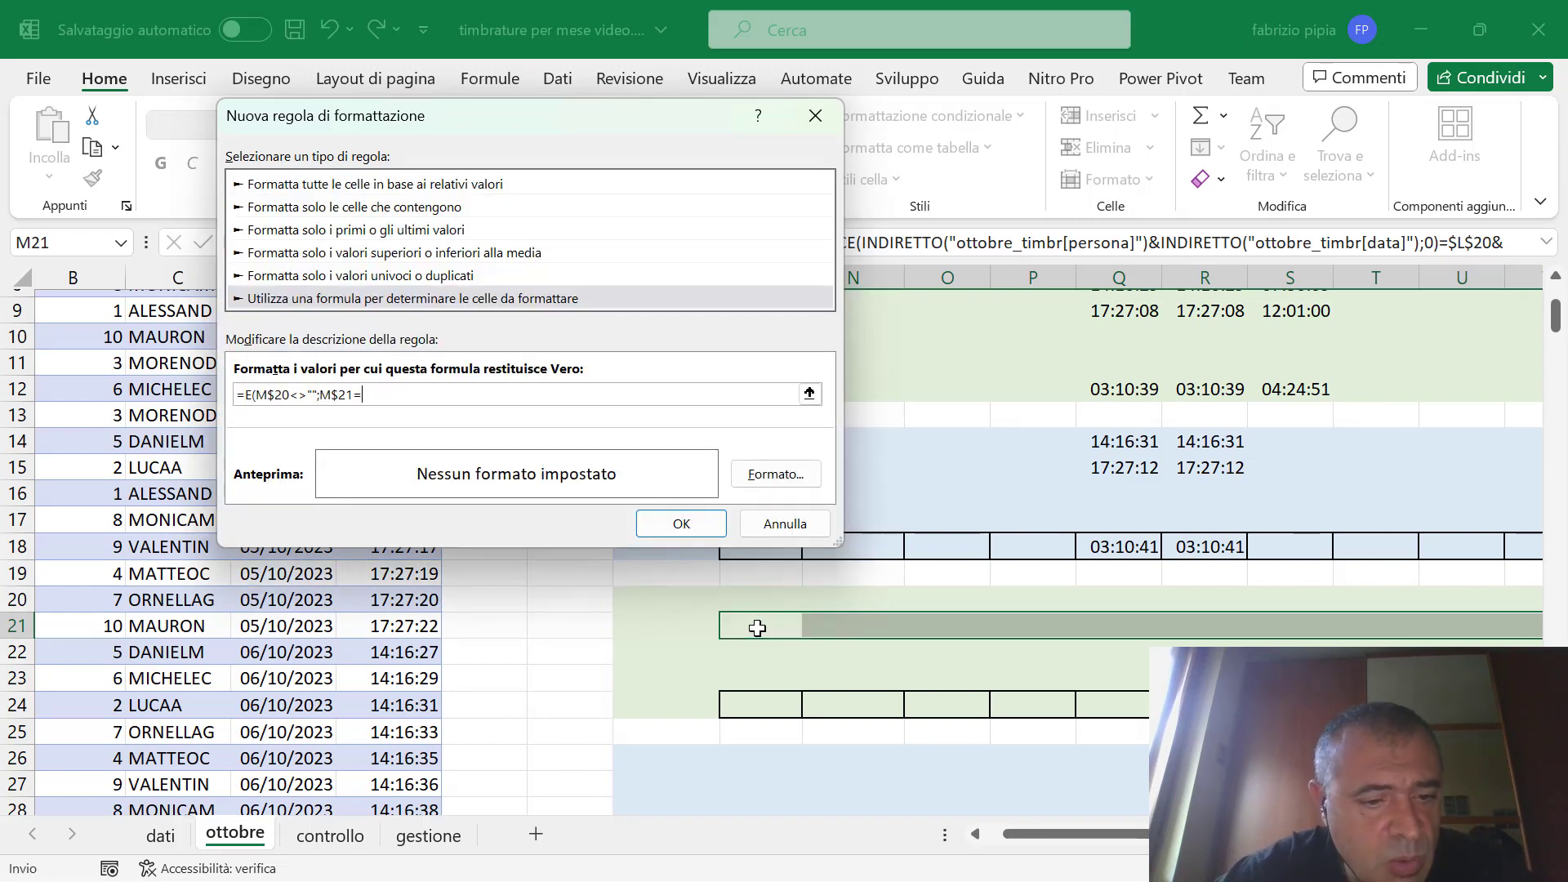
{"action": "type", "text": "\"\""}
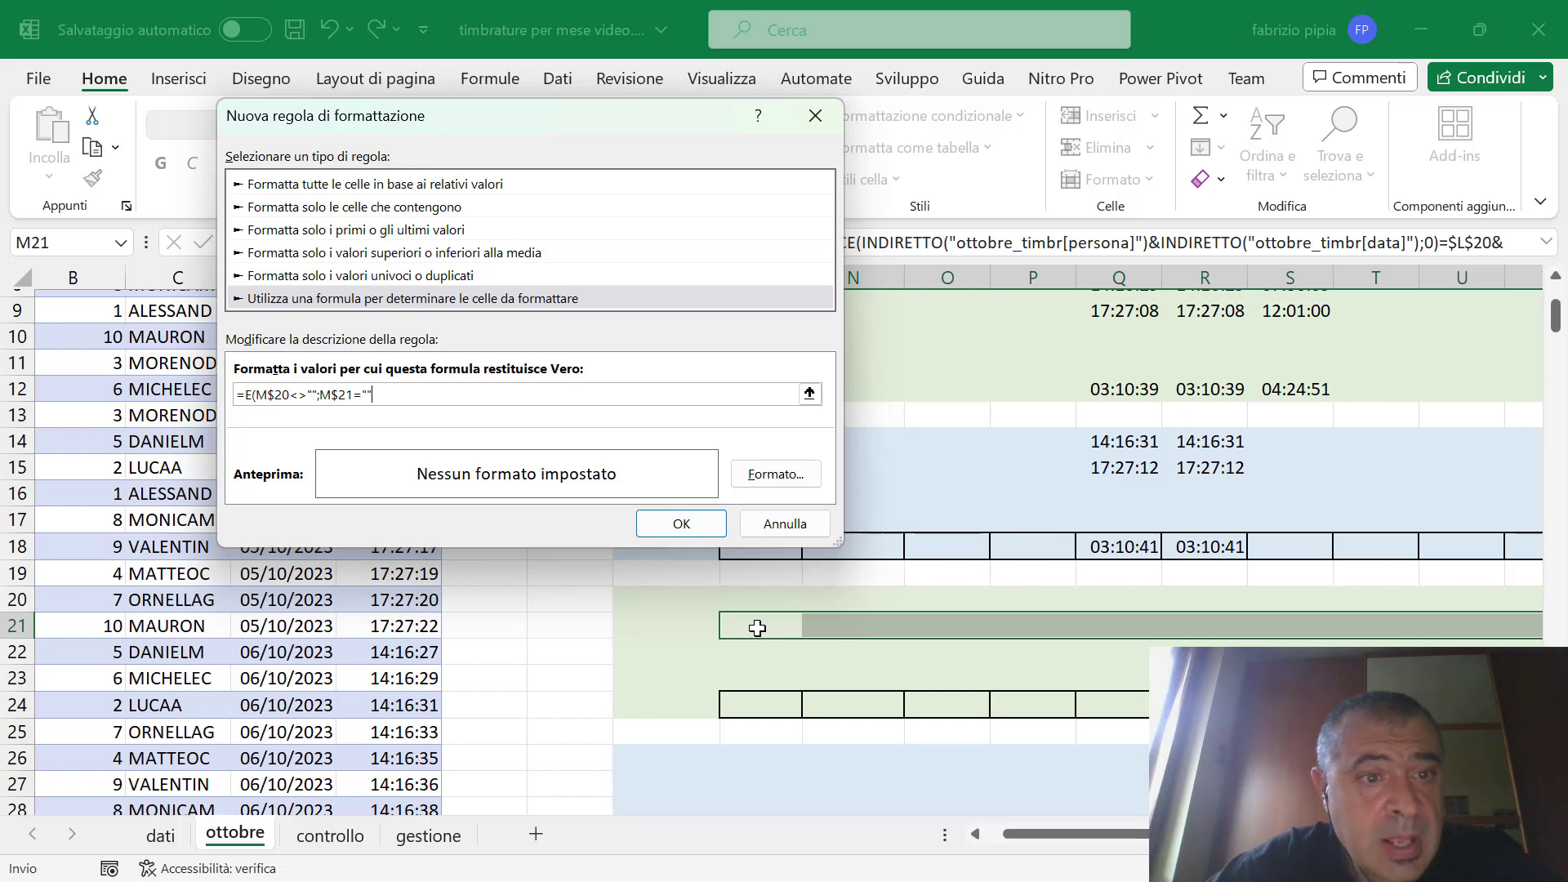
{"action": "type", "text": ")"}
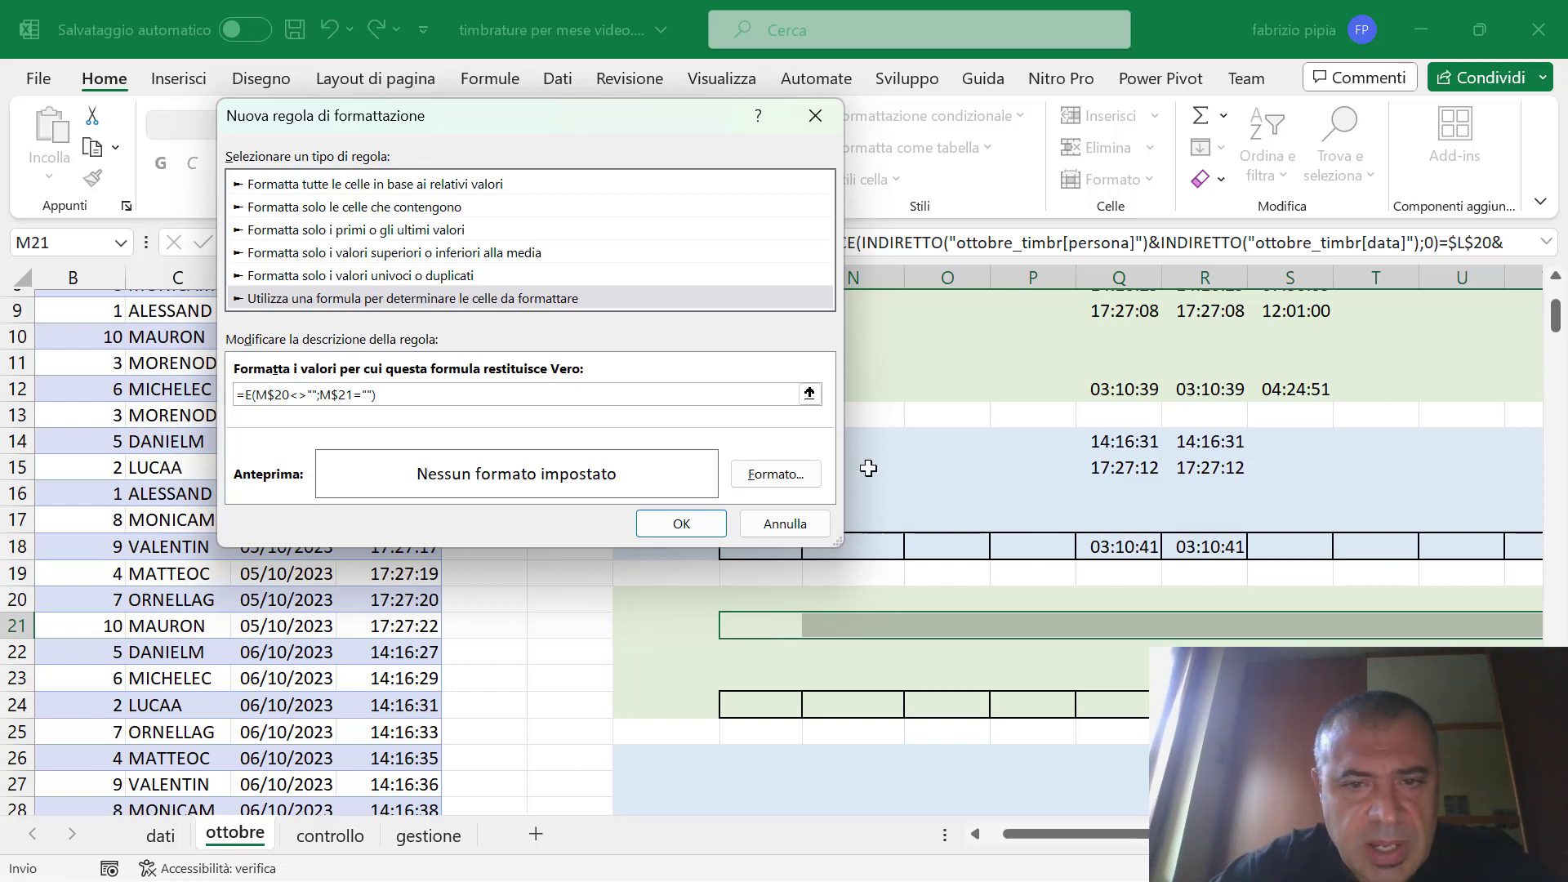
Give the rule a red fill and confirm both dialogs
{"action": "left_click", "coordinate": [776, 474]}
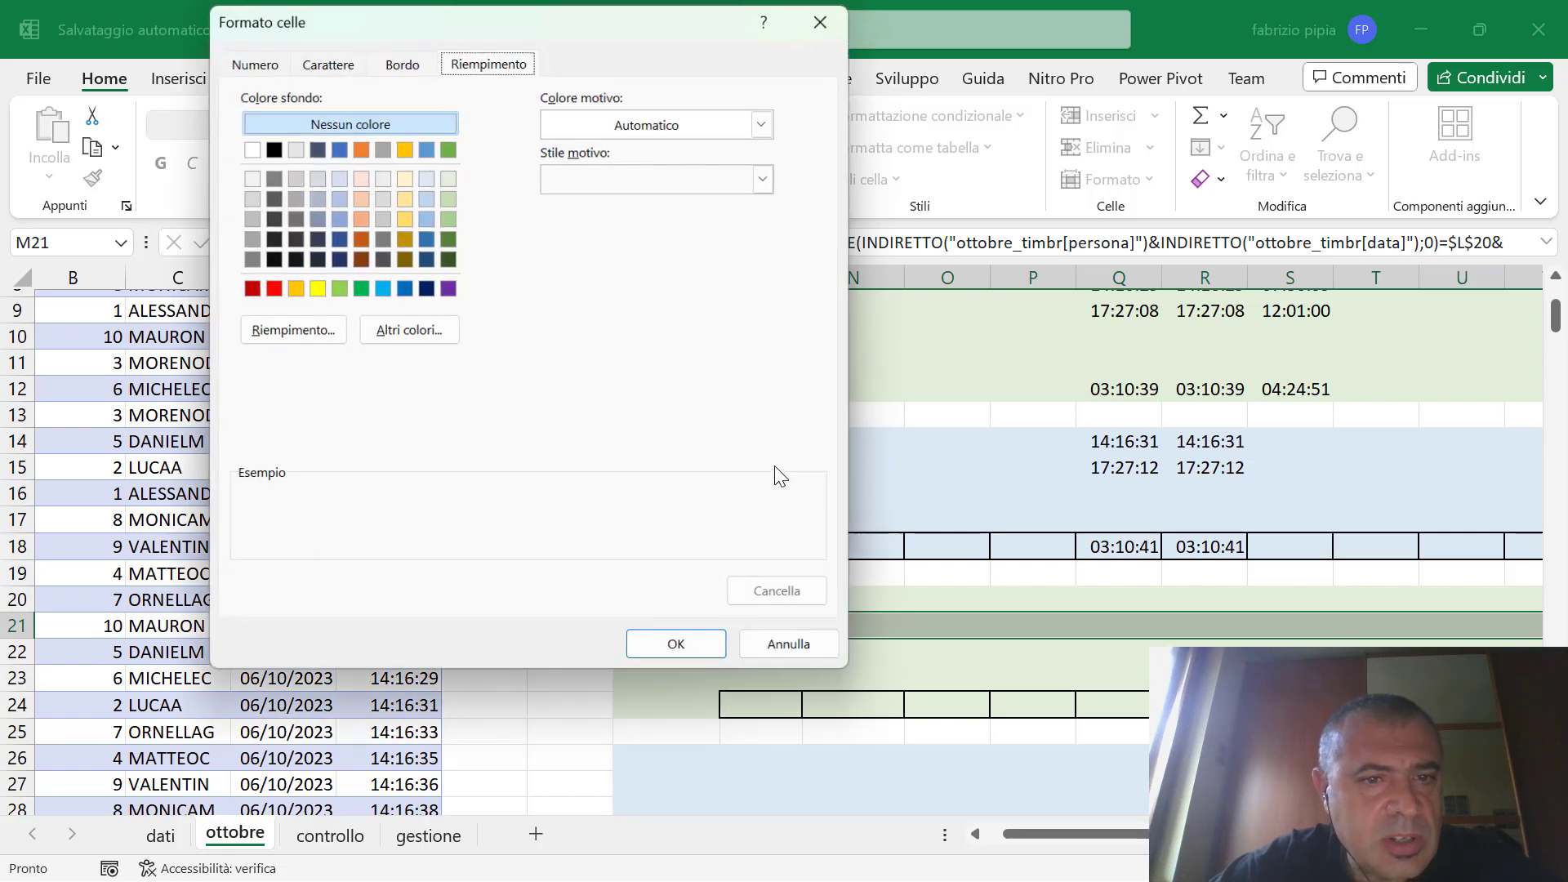
{"action": "left_click", "coordinate": [271, 287]}
{"action": "left_click", "coordinate": [680, 648]}
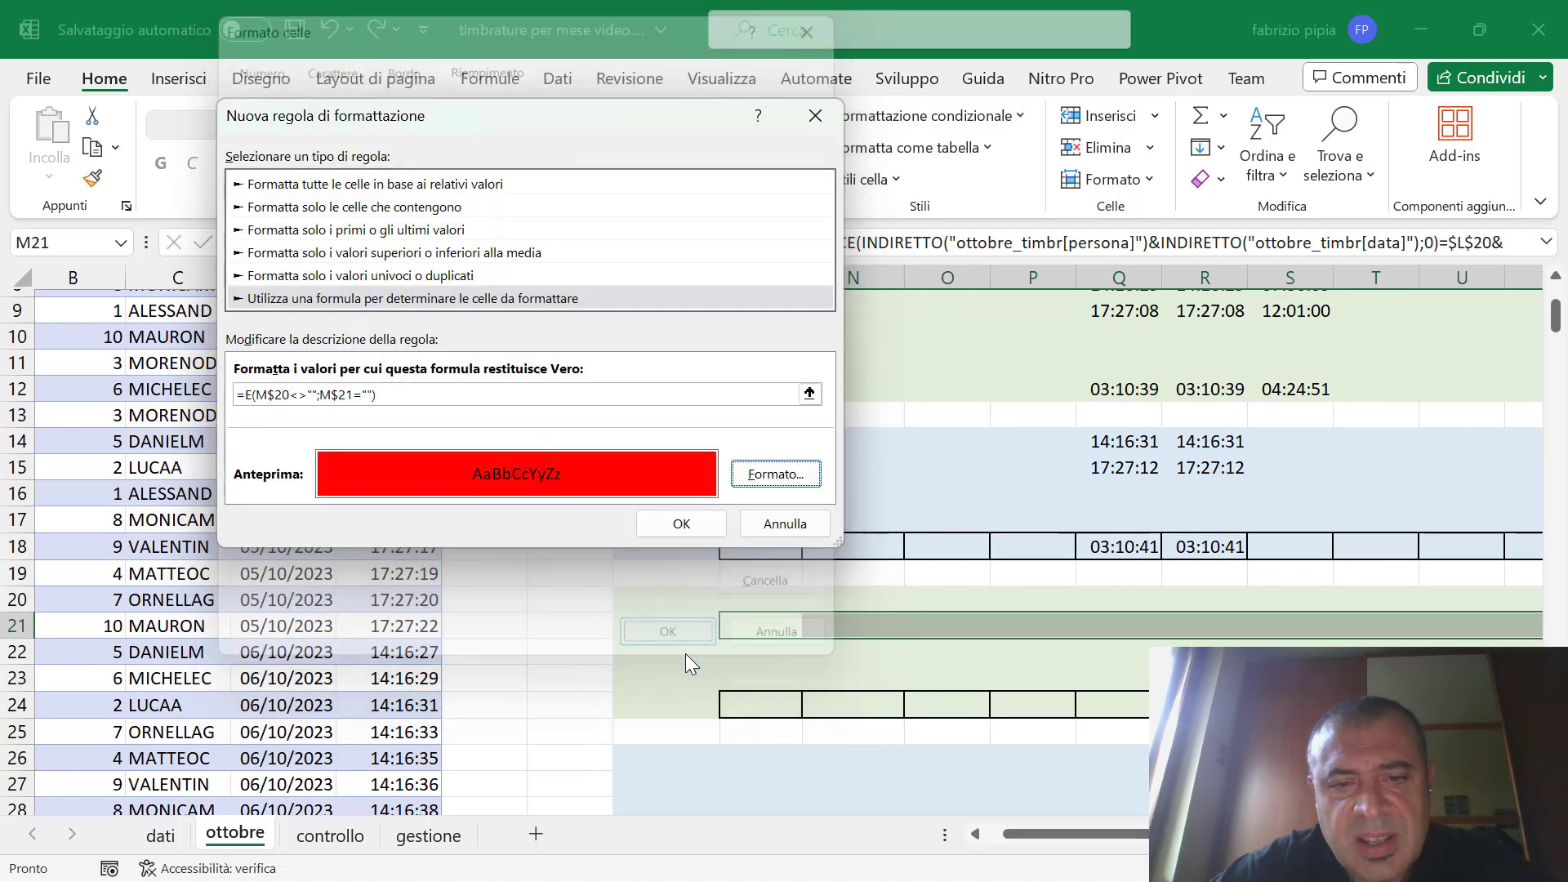
{"action": "left_click", "coordinate": [679, 524]}
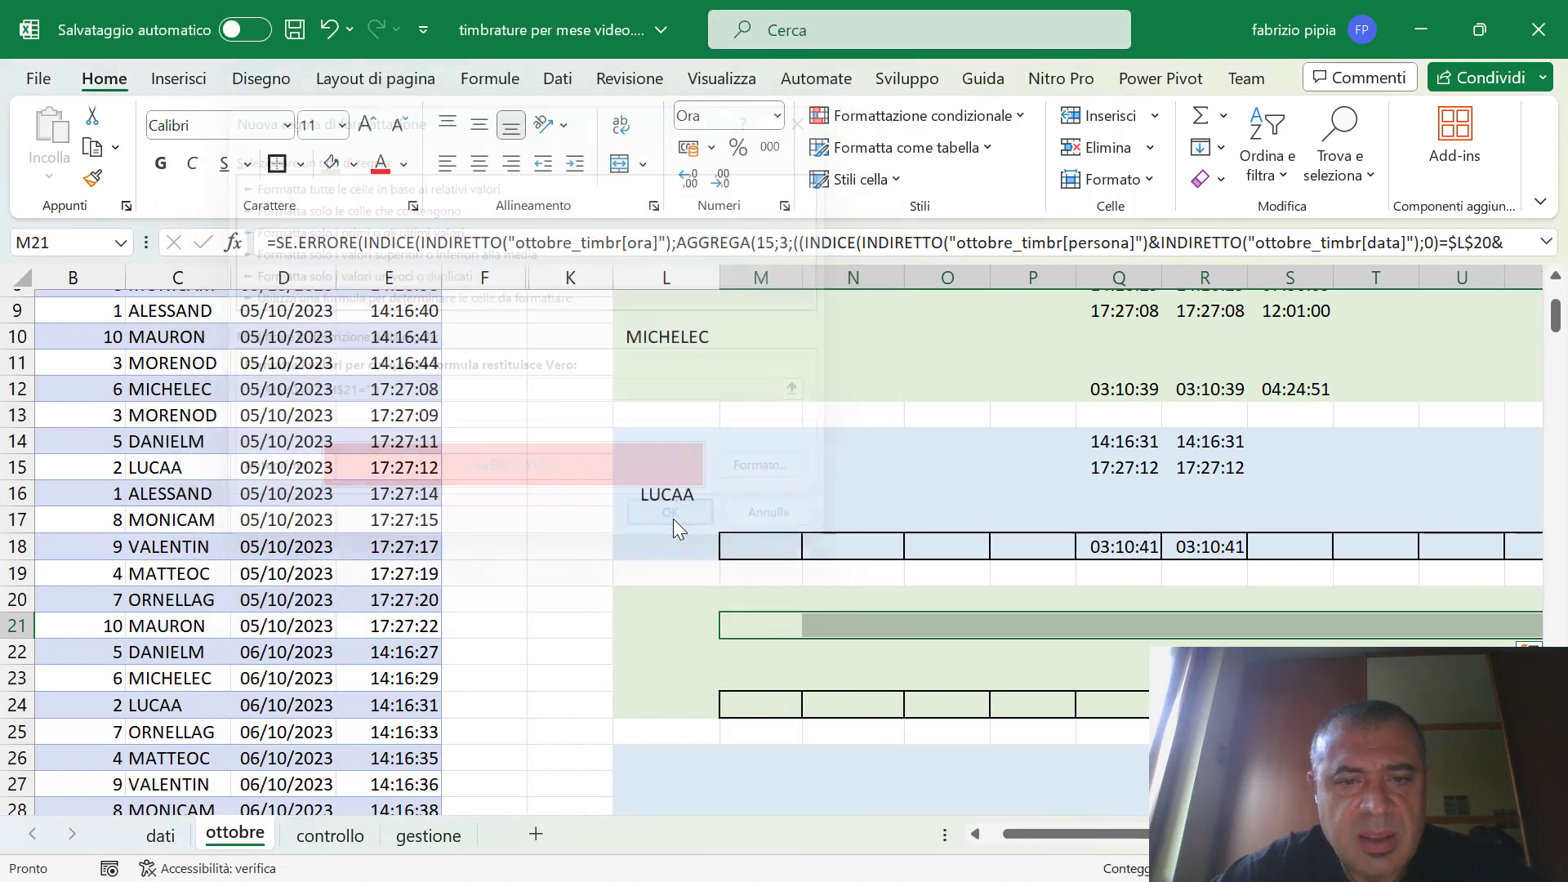
{"action": "left_click", "coordinate": [750, 677]}
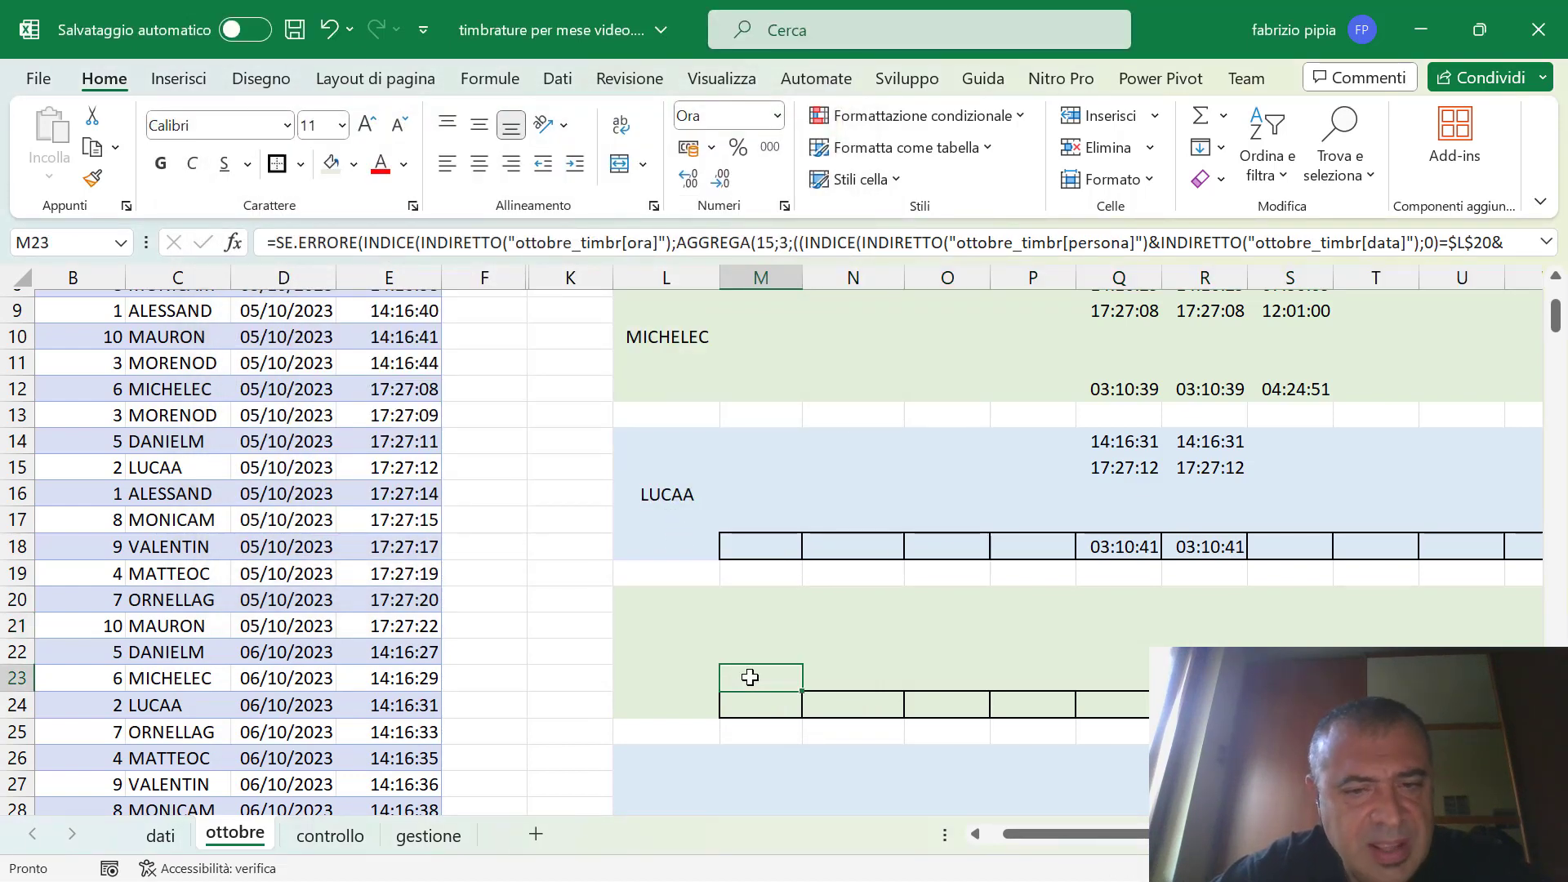
{"action": "mouse_move", "coordinate": [750, 677]}
{"action": "left_mouse_down"}
{"action": "mouse_move", "coordinate": [1548, 704]}
{"action": "mouse_move", "coordinate": [1547, 678]}
{"action": "left_mouse_up"}
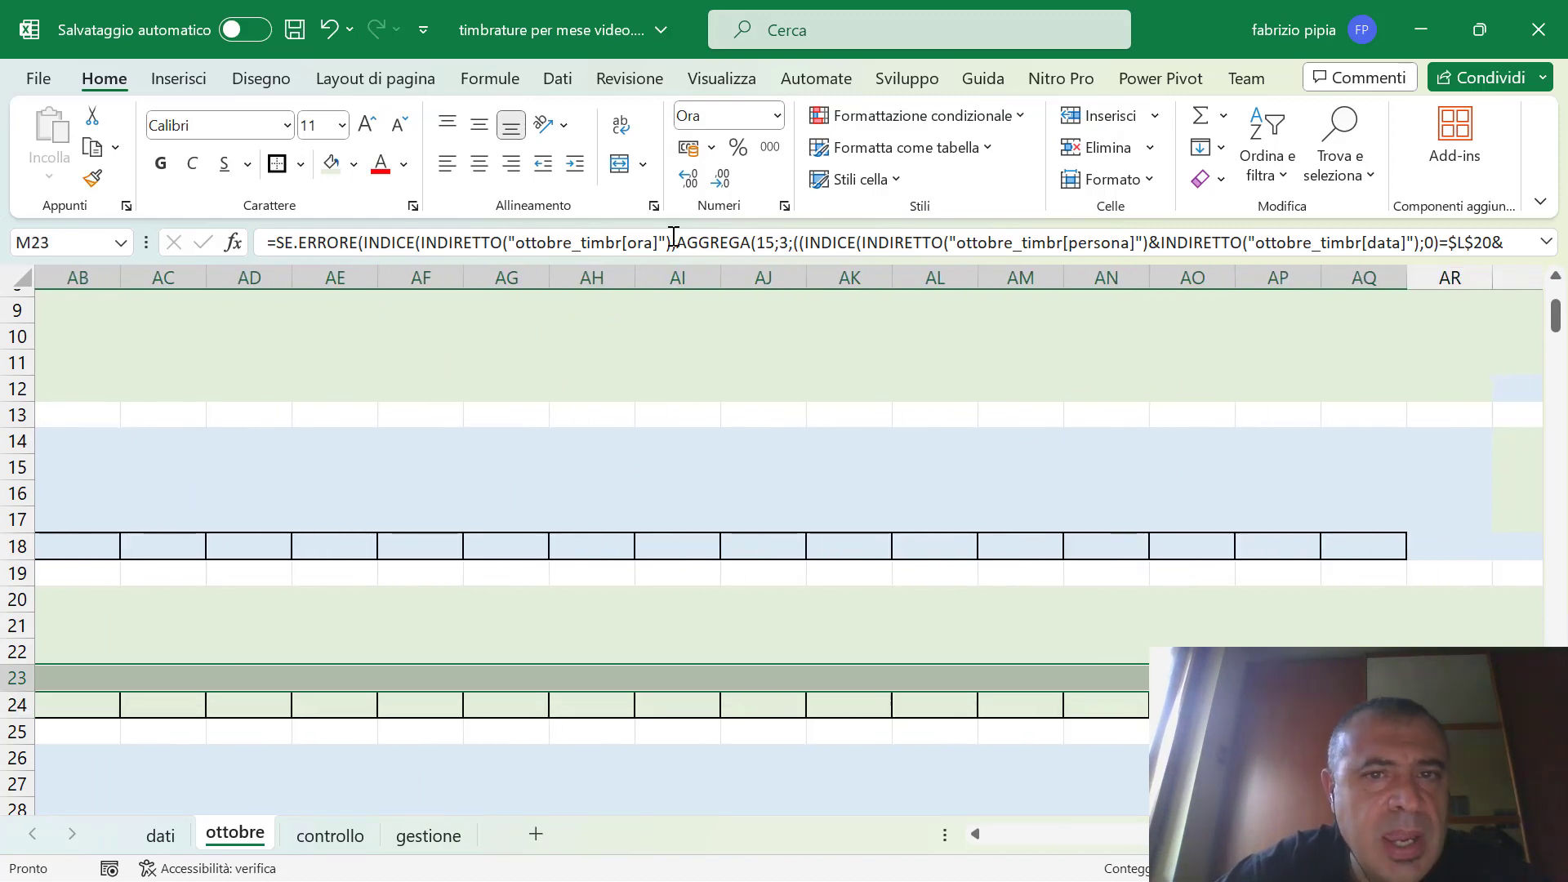
{"action": "left_click", "coordinate": [917, 116]}
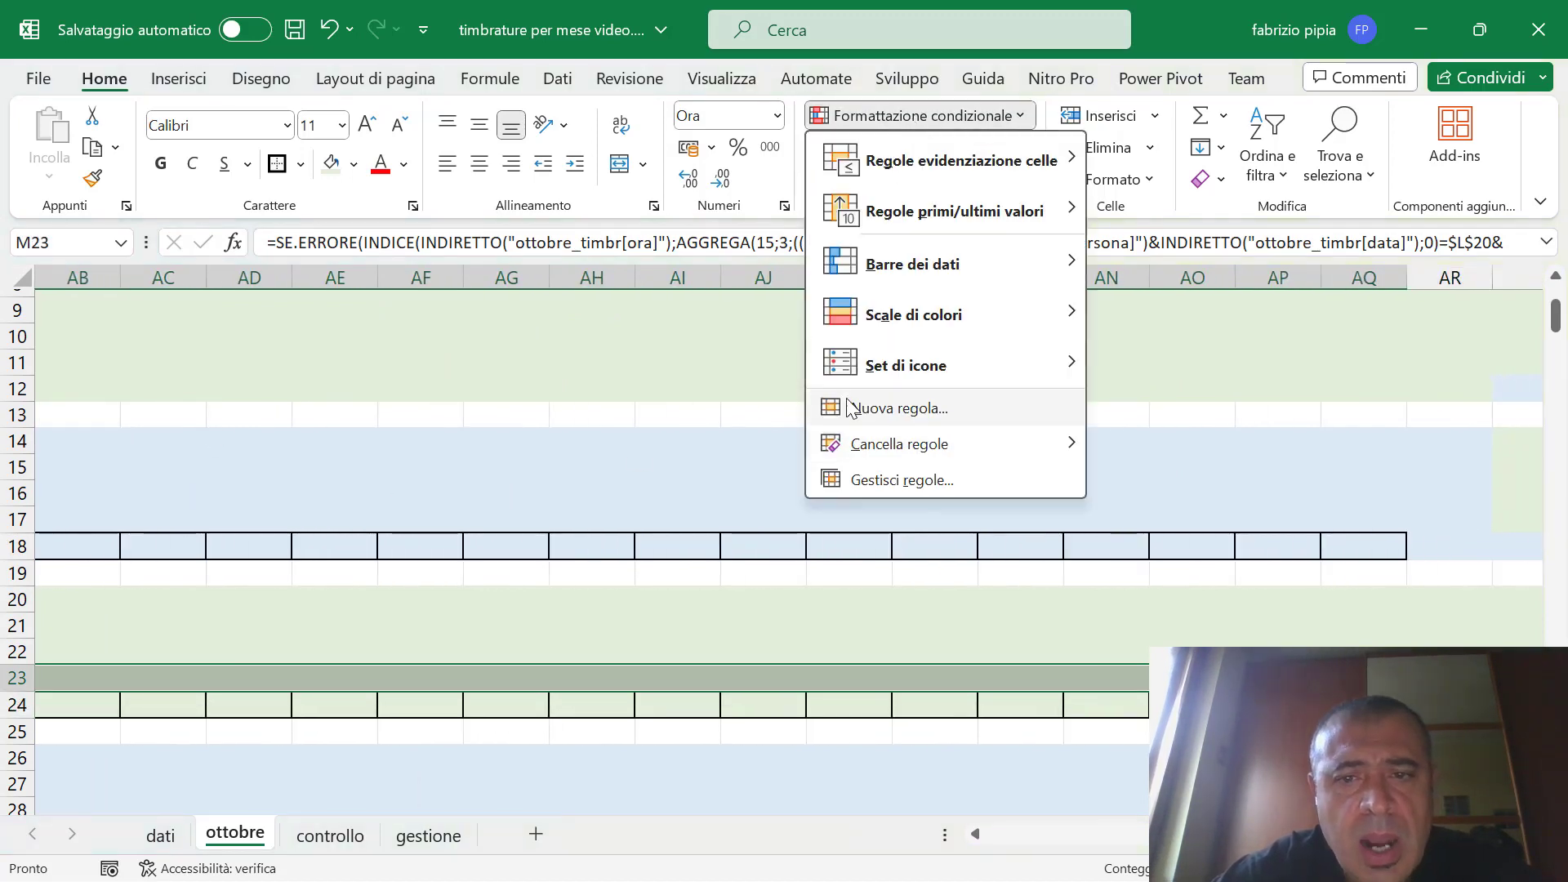
{"action": "left_click", "coordinate": [899, 408]}
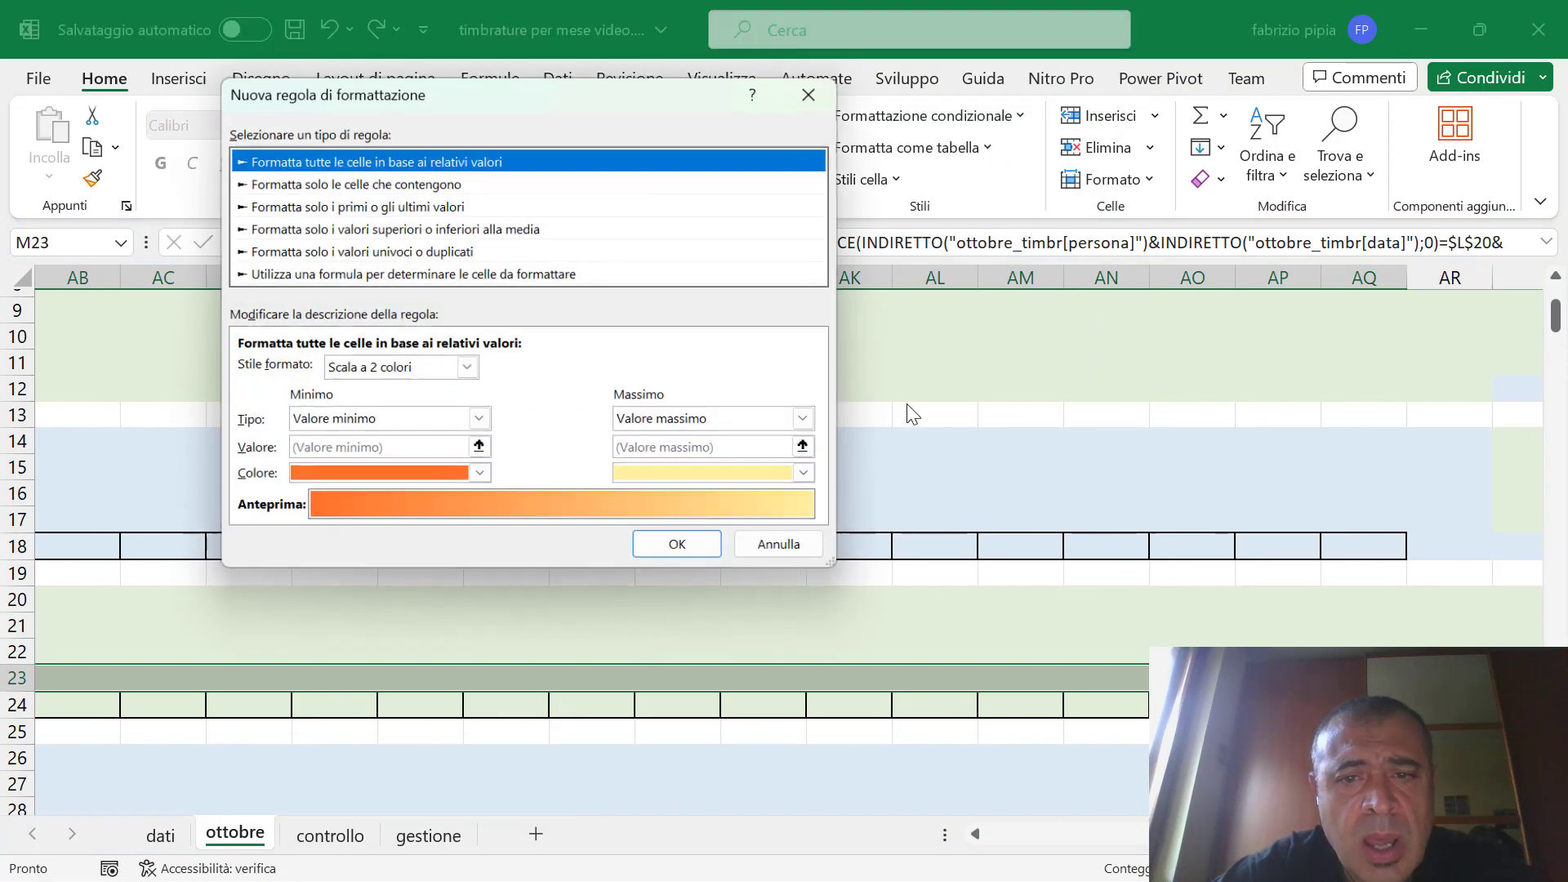
{"action": "left_click", "coordinate": [483, 275]}
{"action": "left_click", "coordinate": [346, 369]}
{"action": "left_click", "coordinate": [346, 369]}
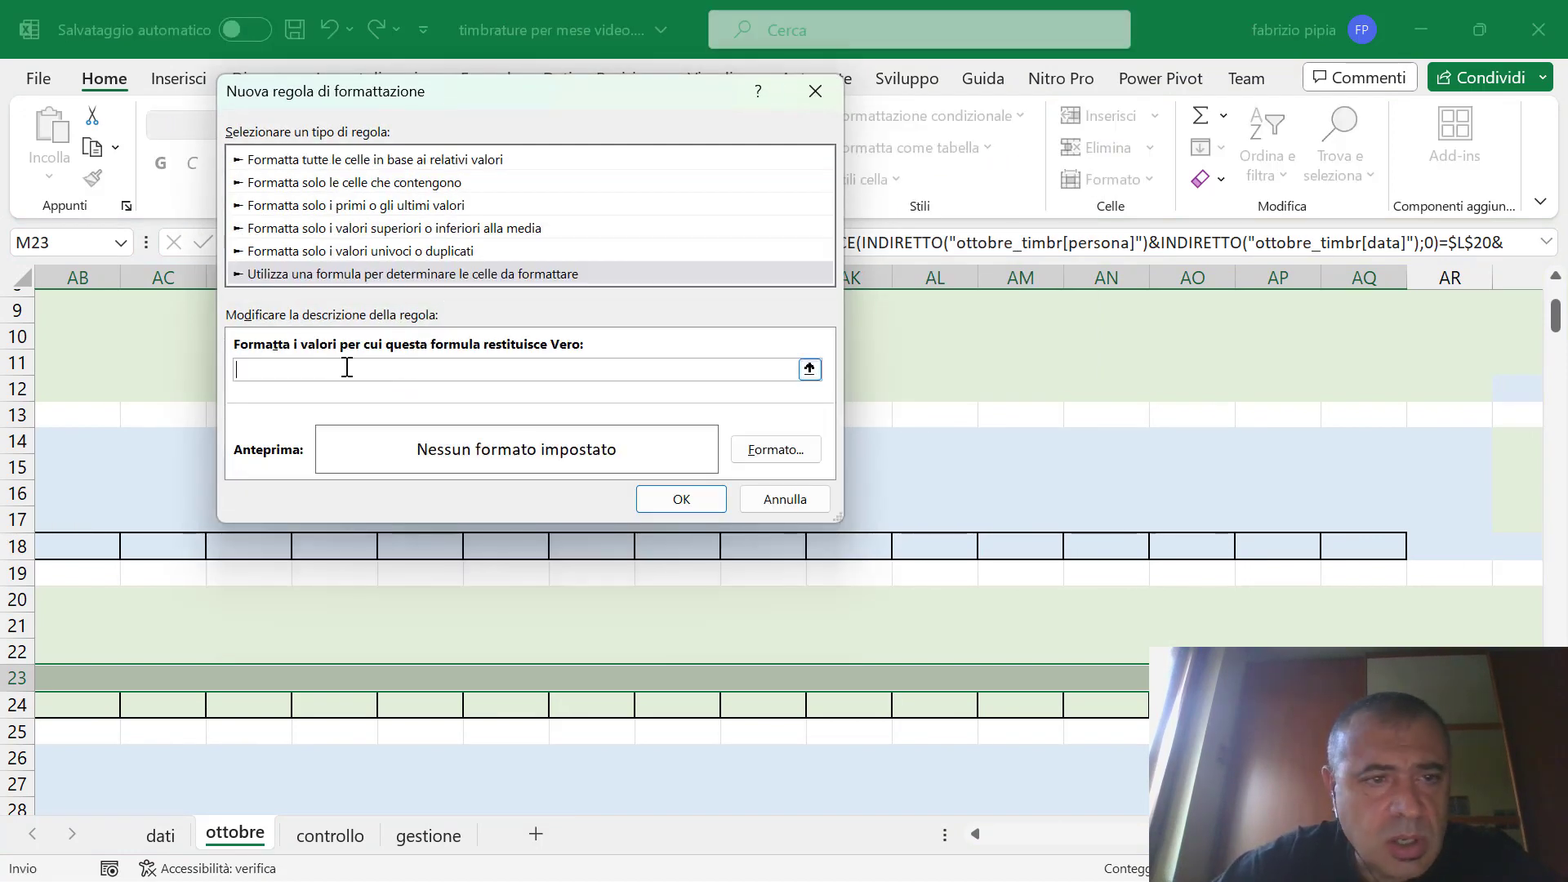
{"action": "type", "text": "=E("}
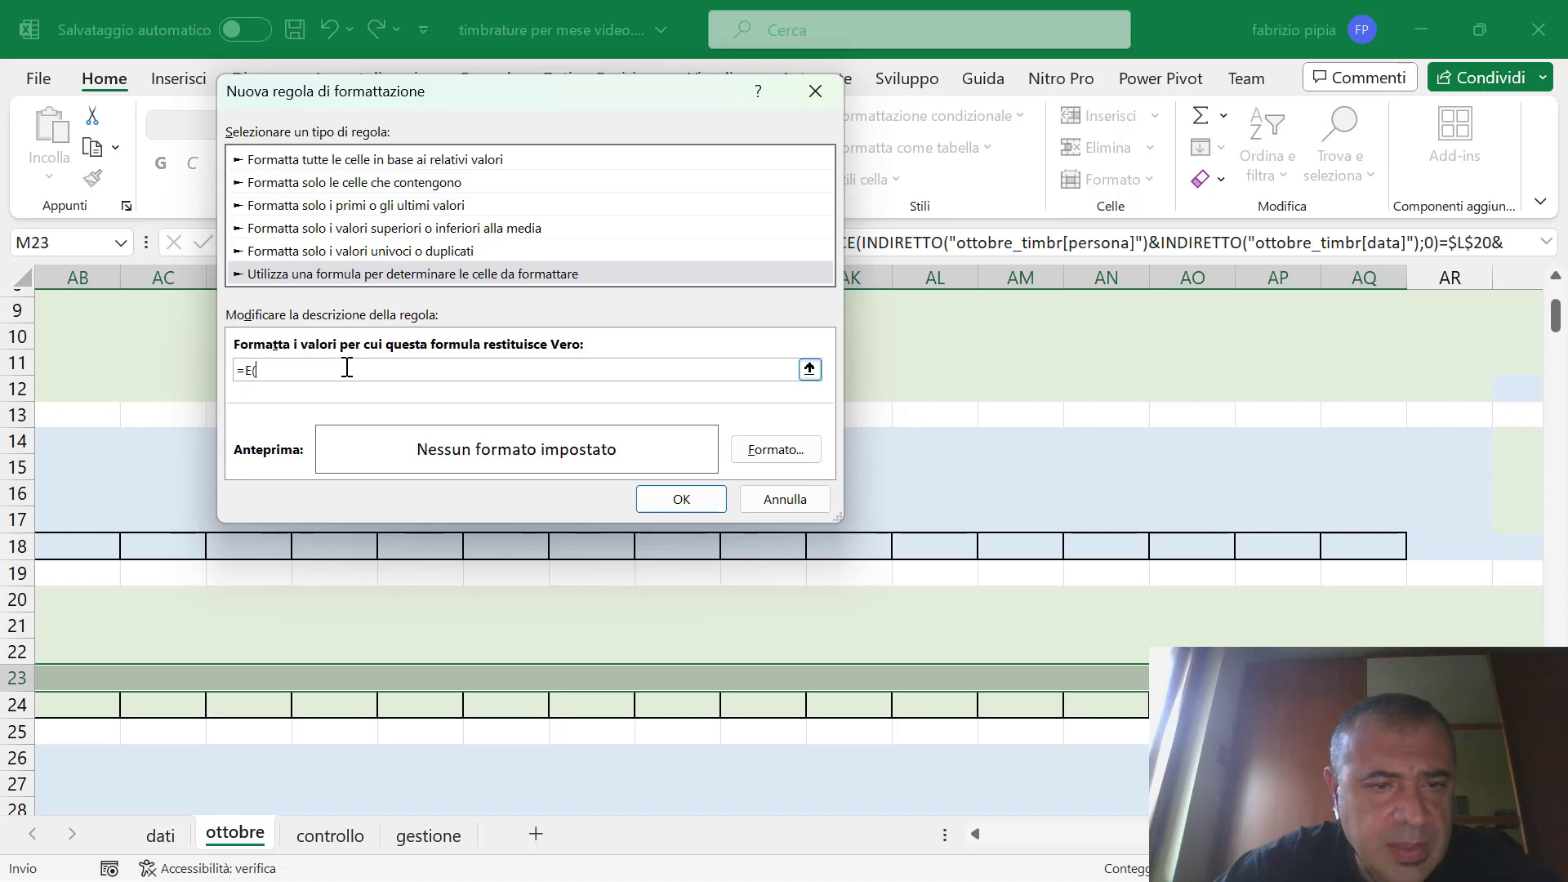
{"action": "scroll", "coordinate": [157, 665], "scroll_direction": "left", "scroll_amount": 5}
{"action": "scroll", "coordinate": [157, 665], "scroll_direction": "left", "scroll_amount": 5}
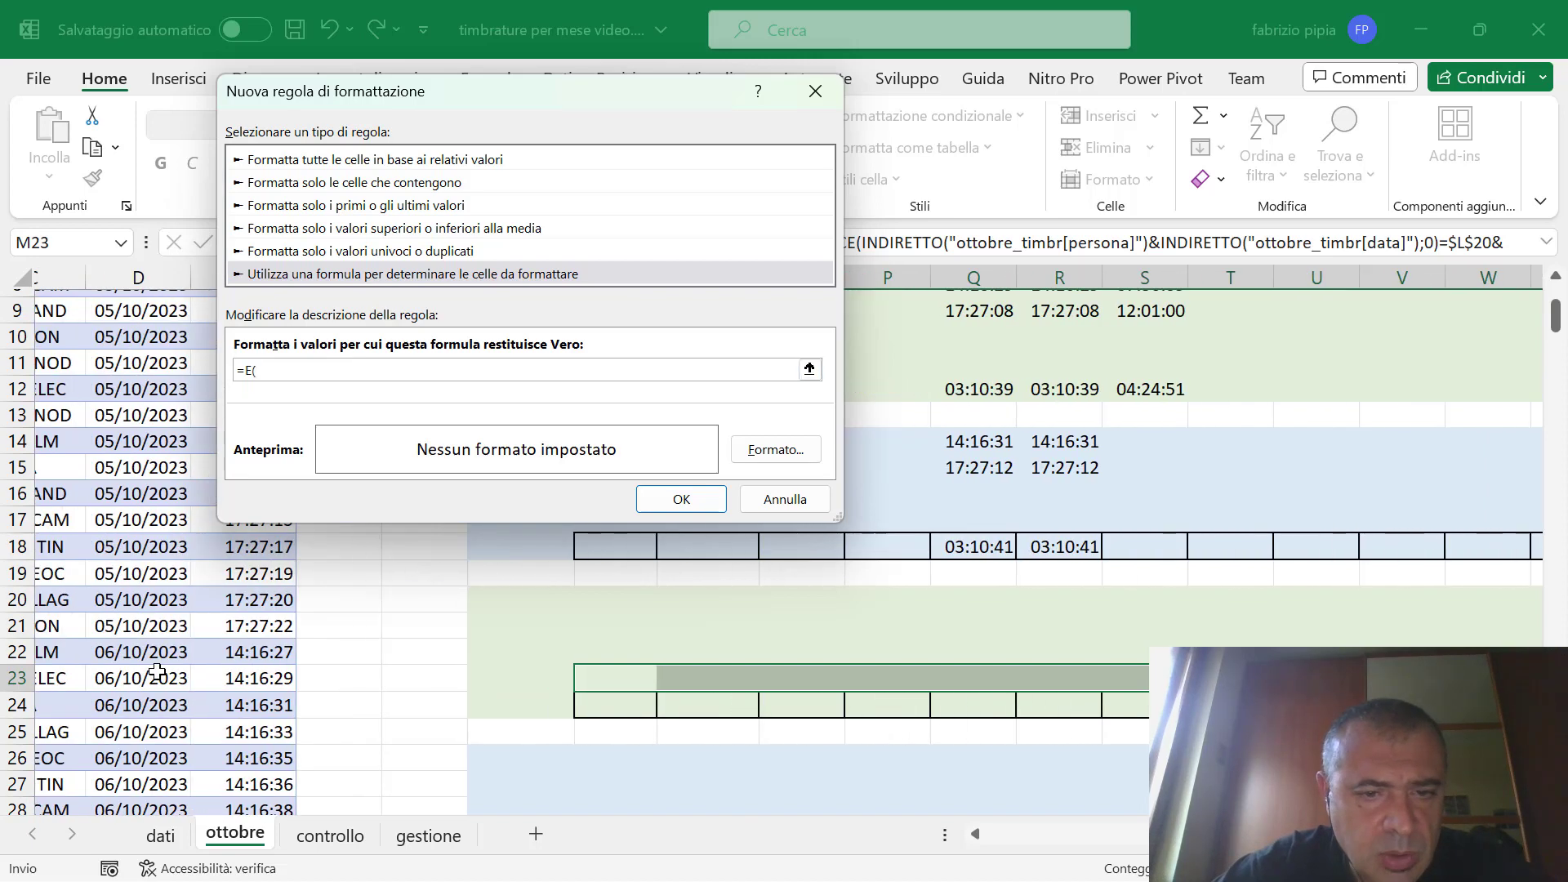
{"action": "left_click", "coordinate": [605, 649]}
{"action": "key", "text": "F4"}
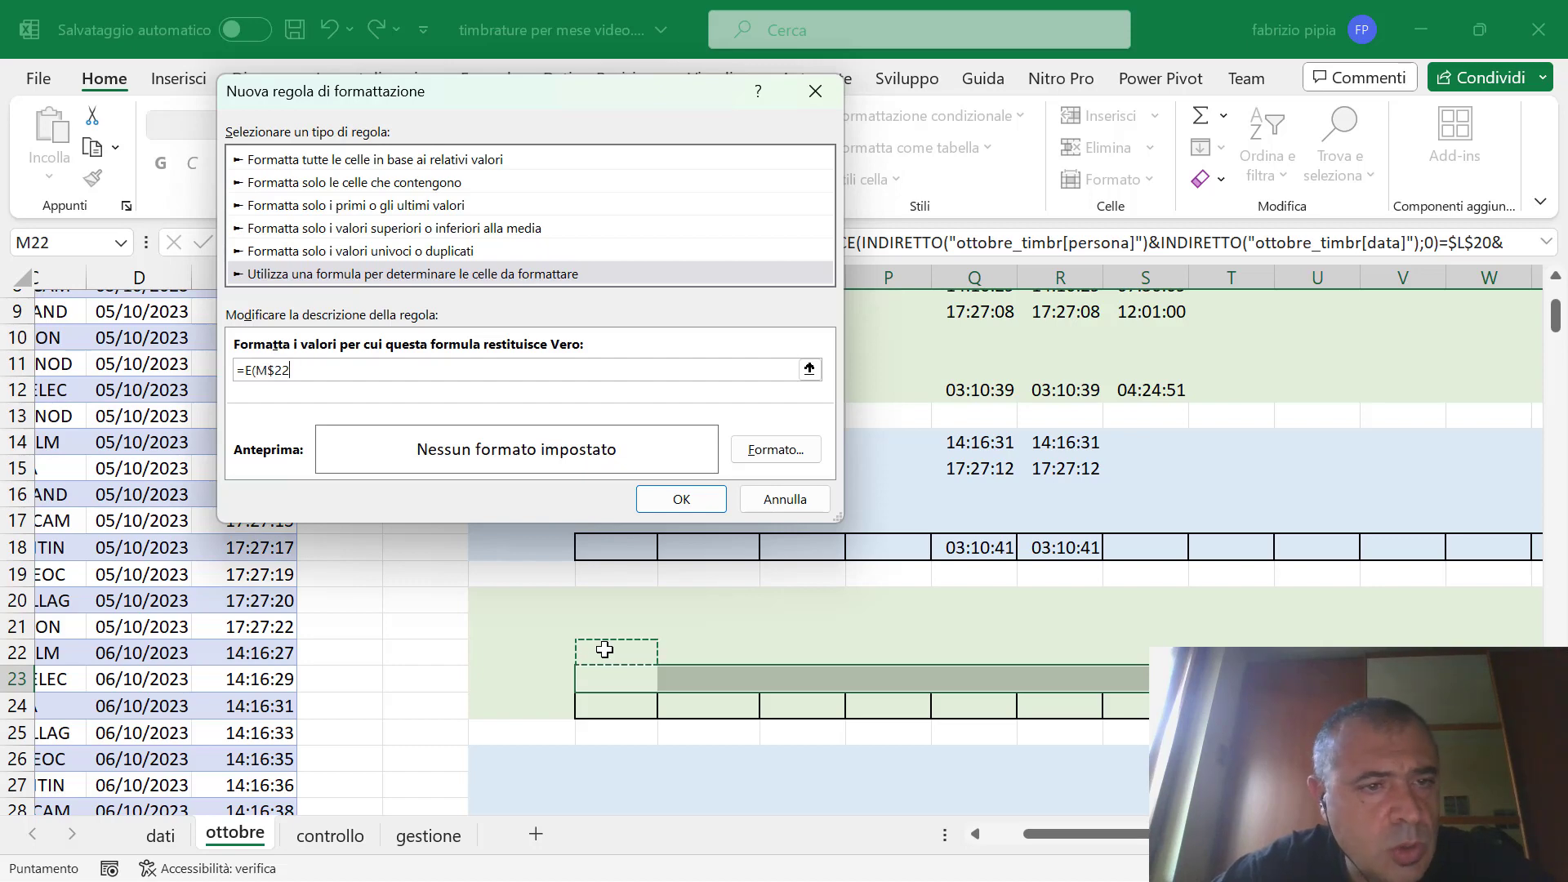
{"action": "type", "text": "<>\"\""}
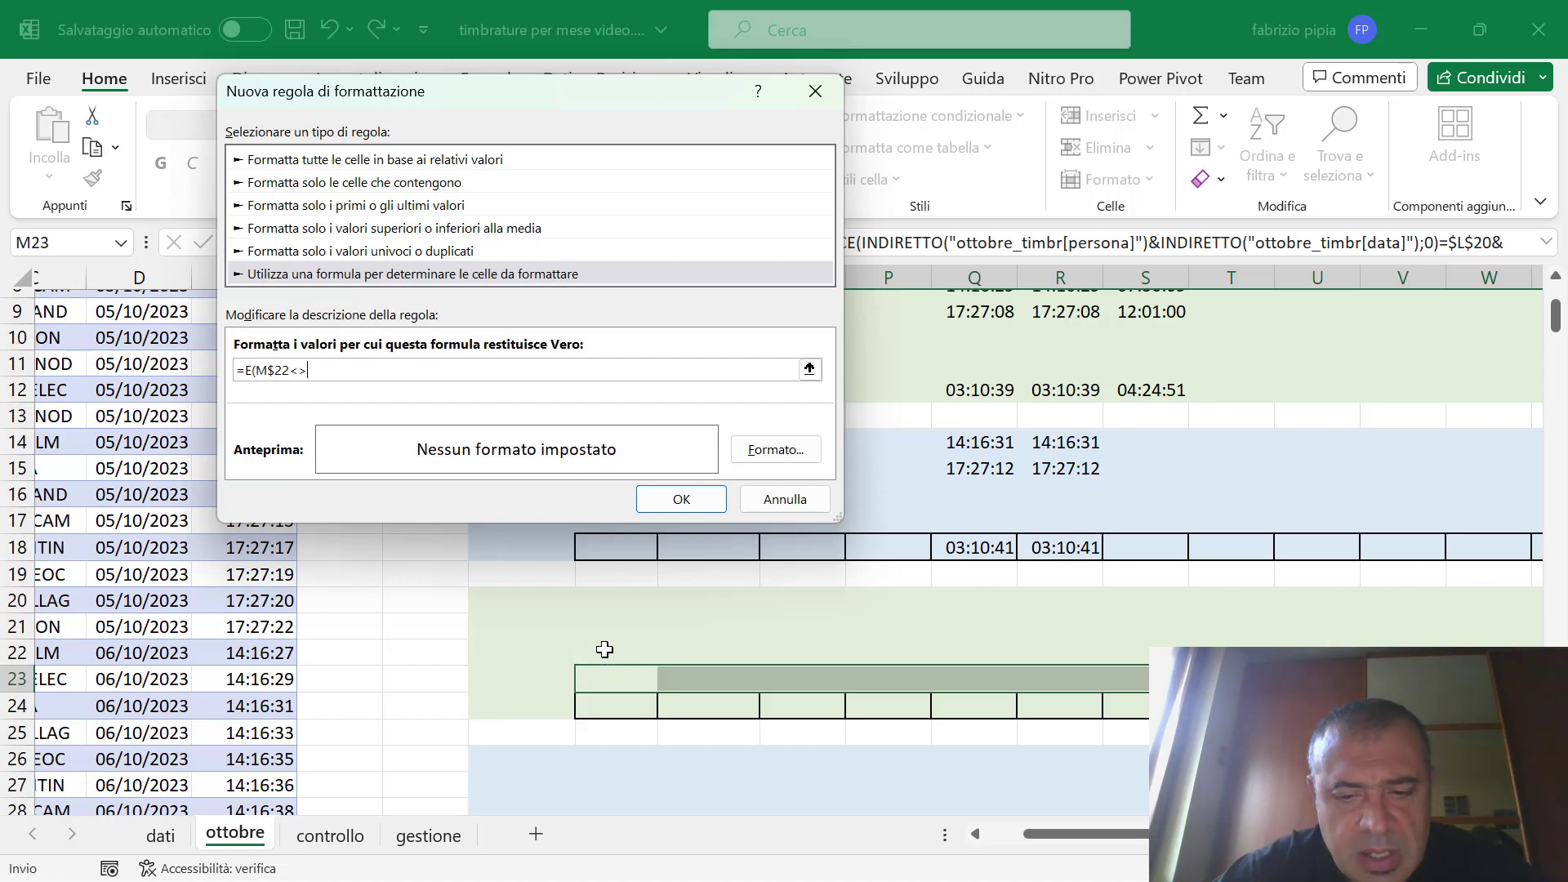
{"action": "type", "text": ";"}
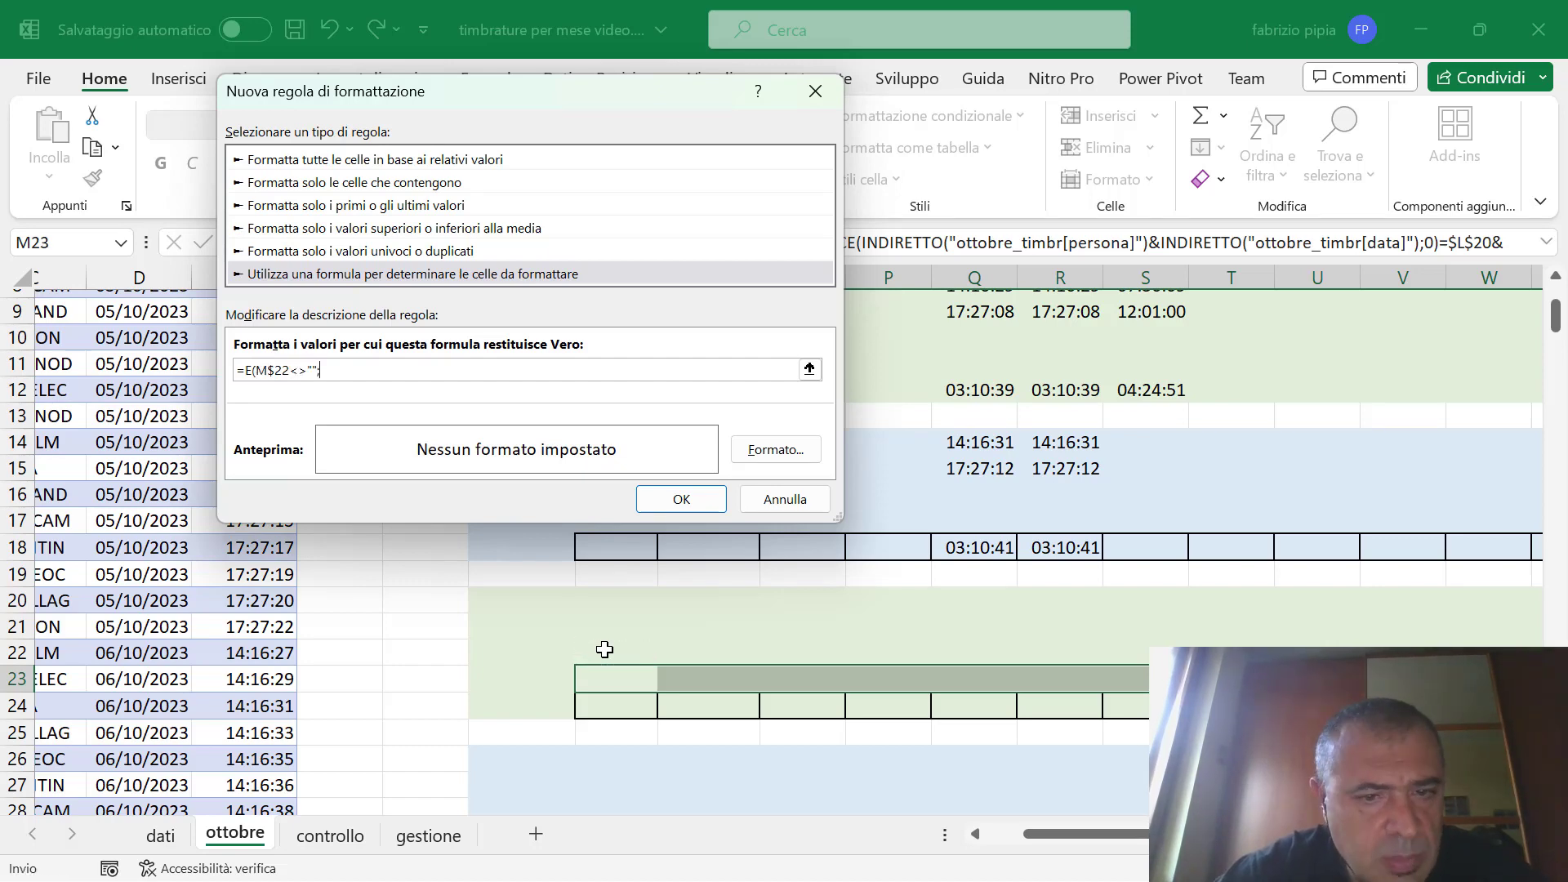
{"action": "left_click", "coordinate": [614, 680]}
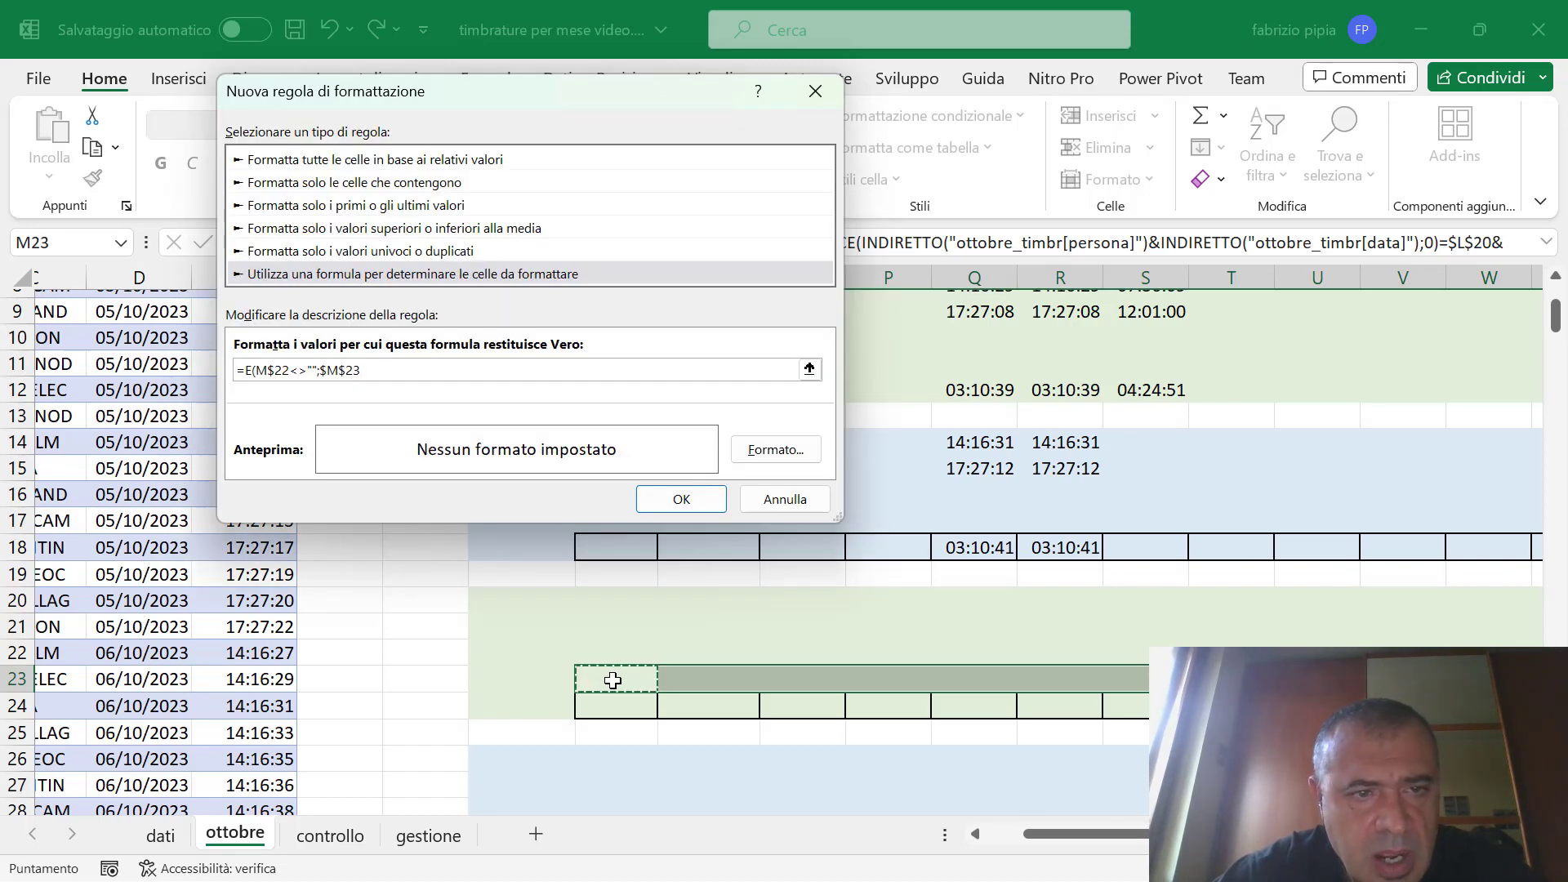
{"action": "key", "text": "F4"}
{"action": "type", "text": "=\"\""}
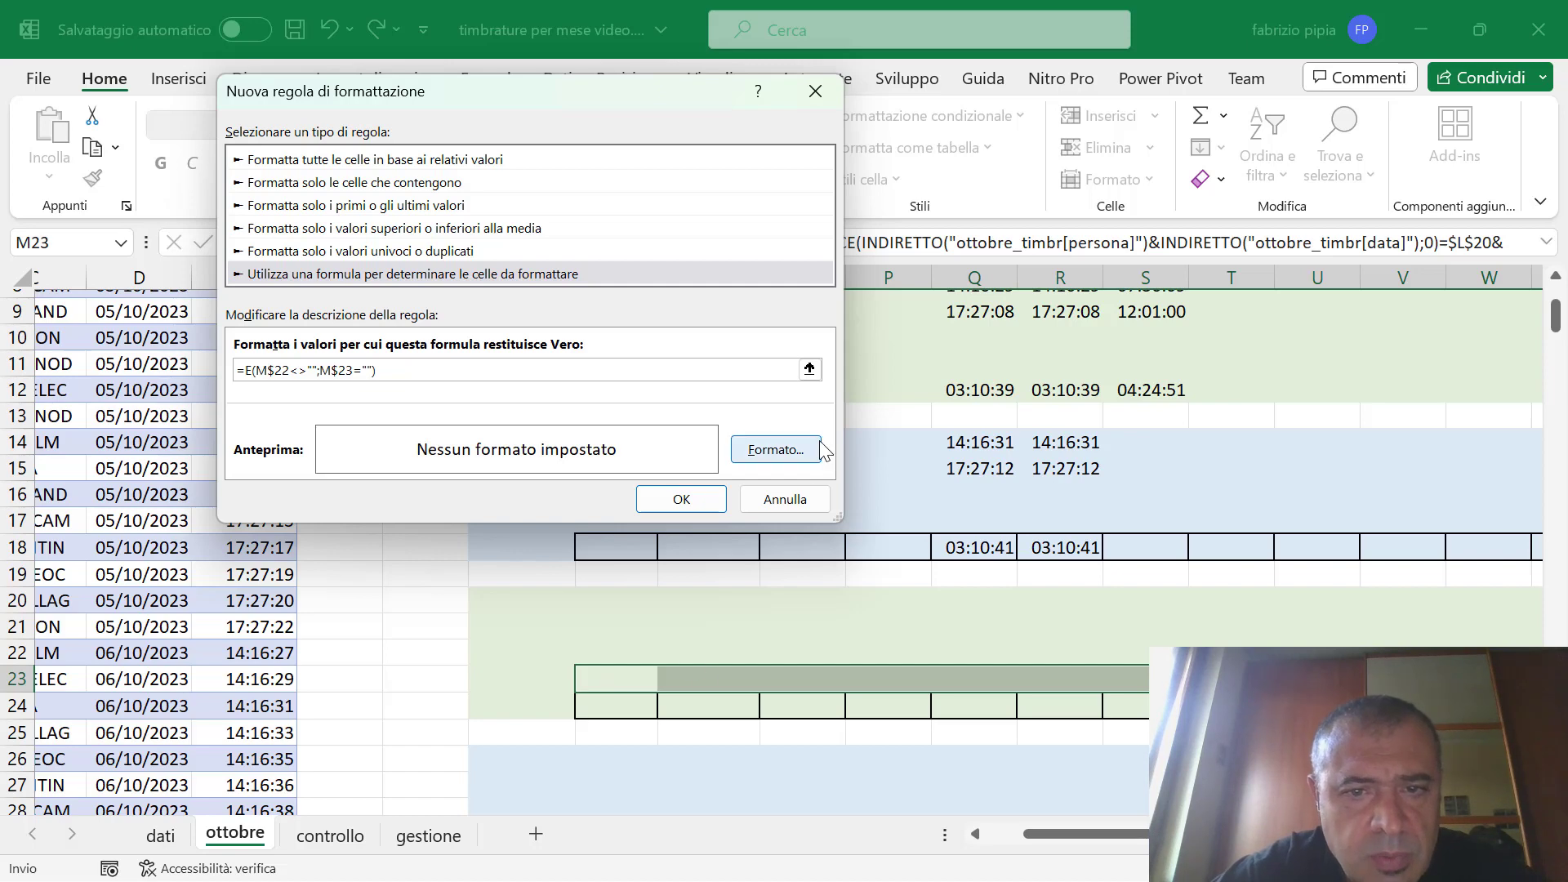
{"action": "left_click", "coordinate": [765, 458]}
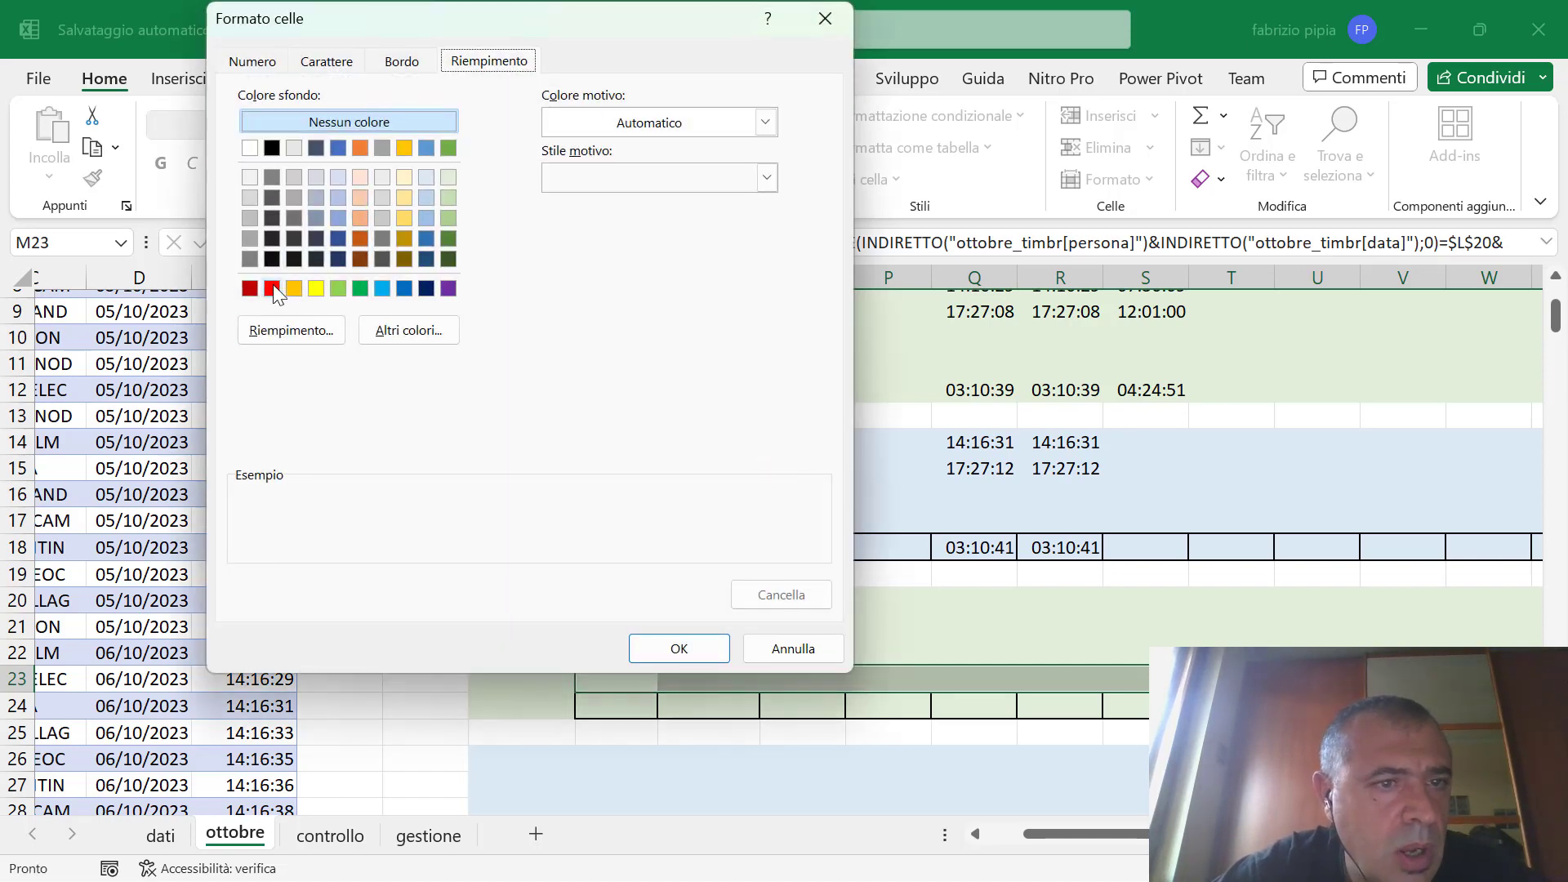
{"action": "left_click", "coordinate": [272, 287]}
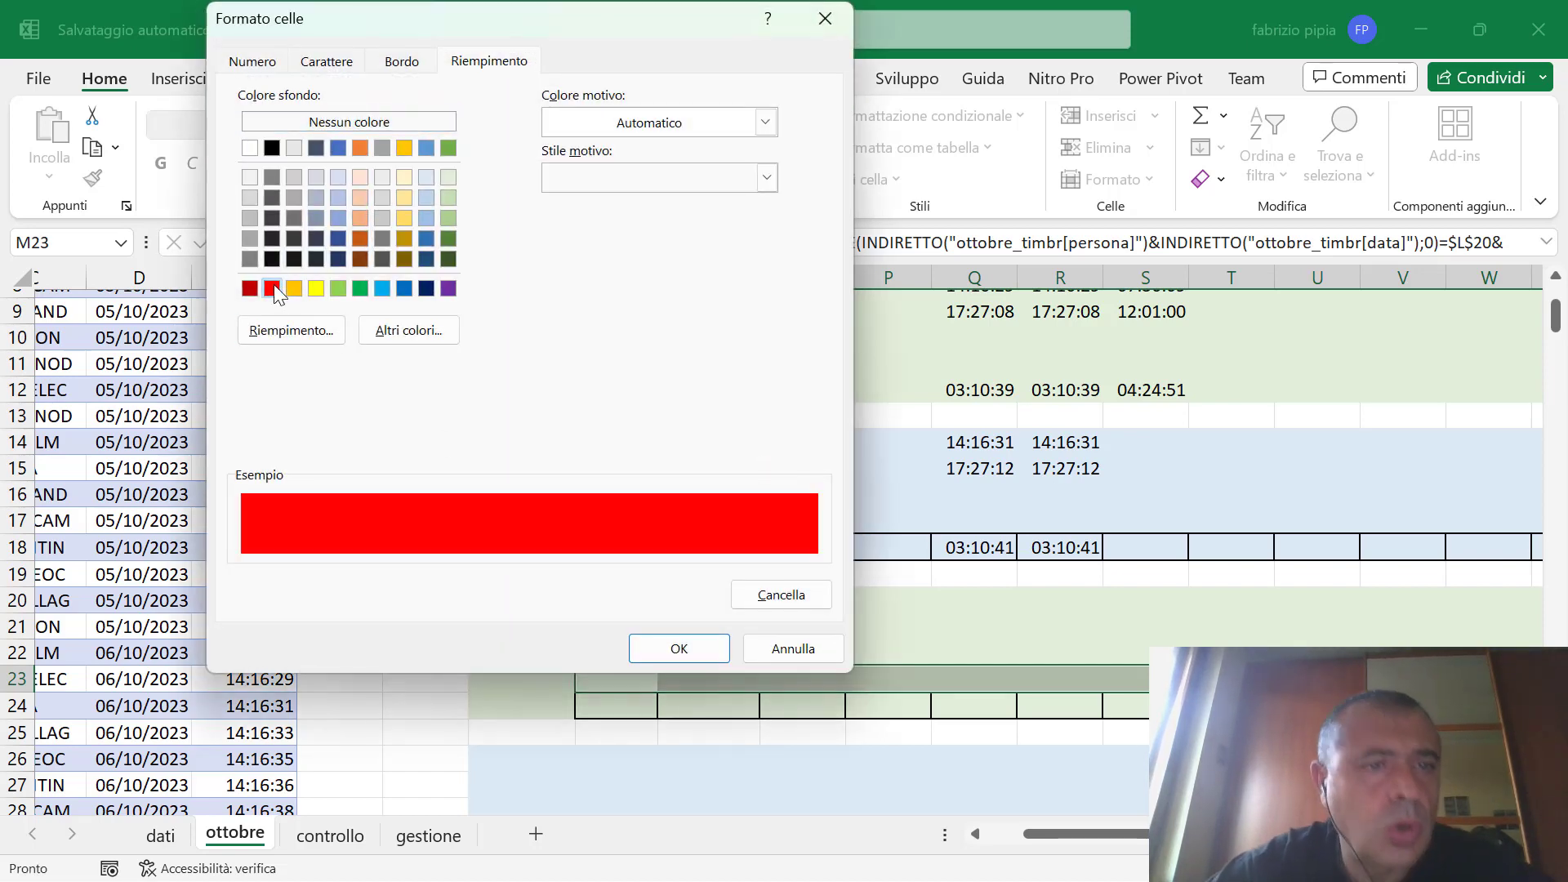
{"action": "left_click", "coordinate": [680, 649]}
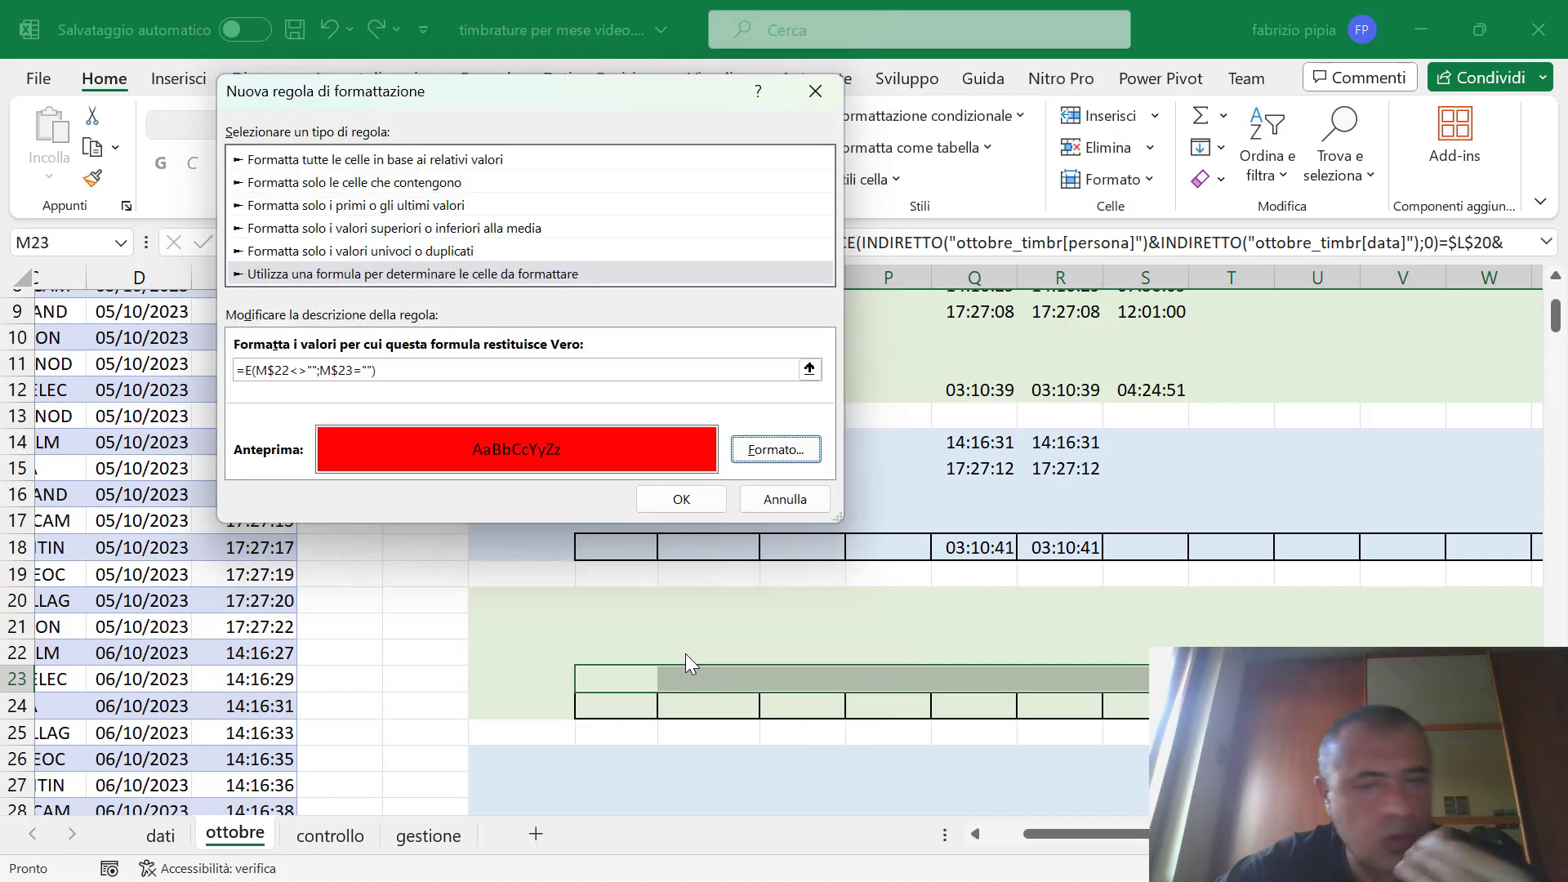
{"action": "left_click", "coordinate": [681, 499]}
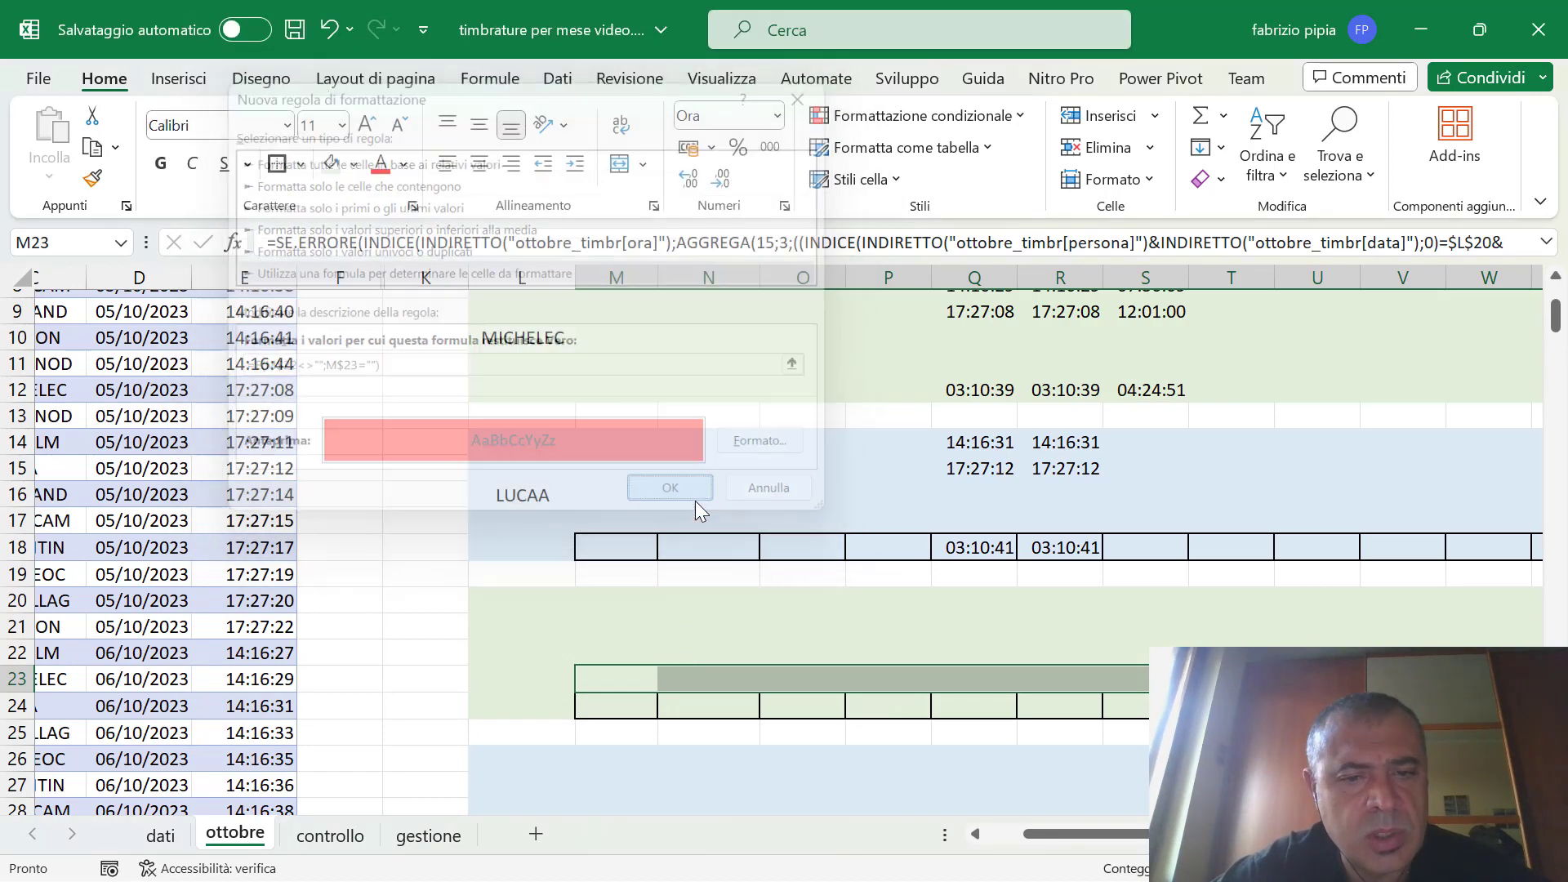
{"action": "left_click", "coordinate": [608, 605]}
{"action": "type", "text": "3"}
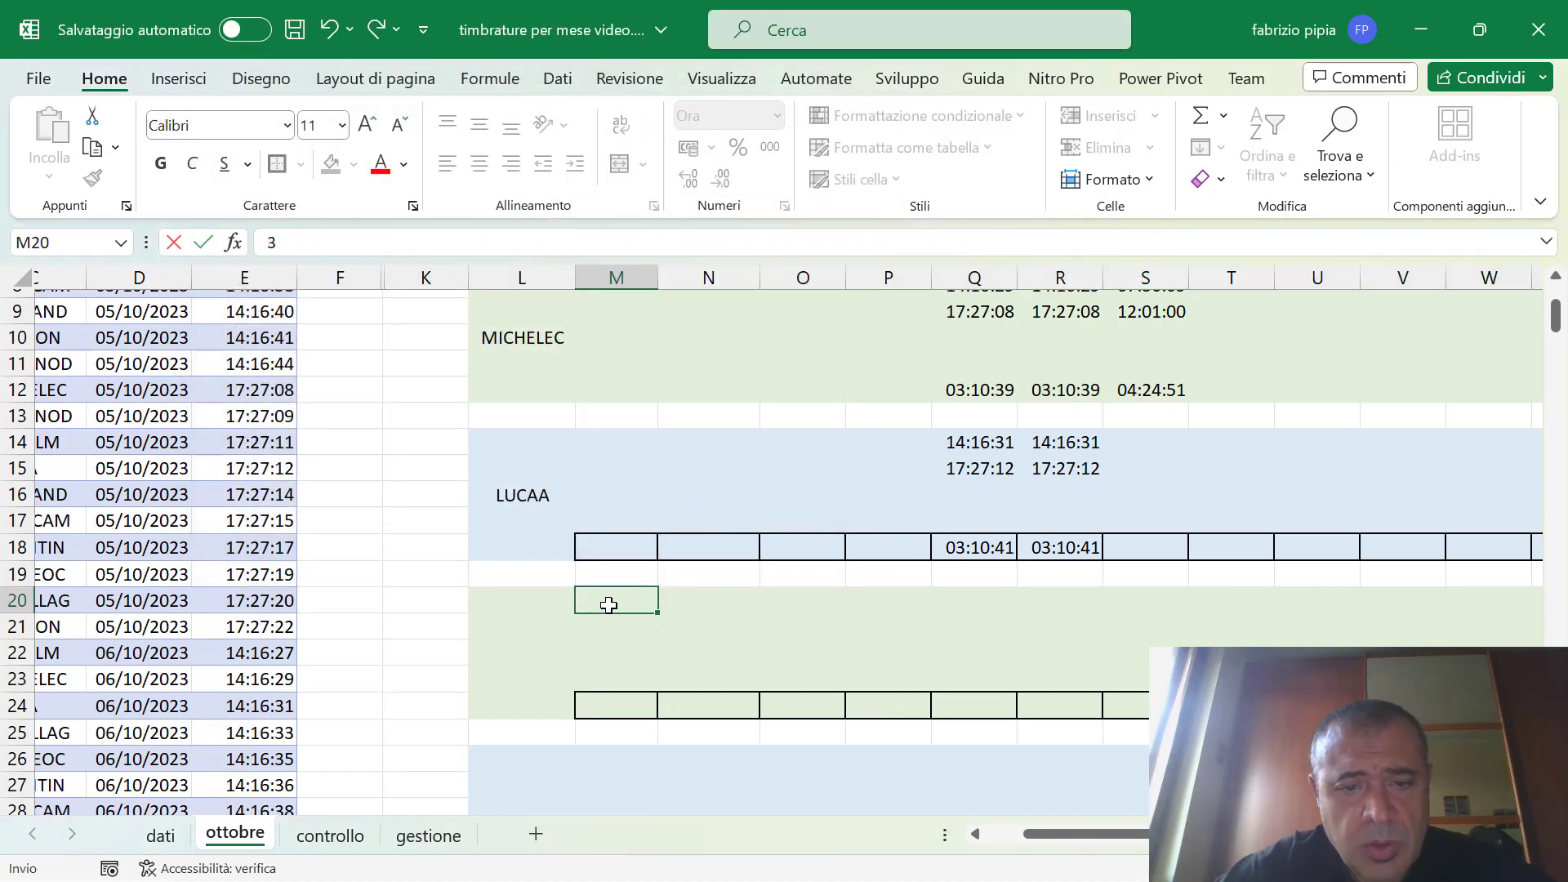
{"action": "key", "text": "Return"}
{"action": "key", "text": "ctrl+z"}
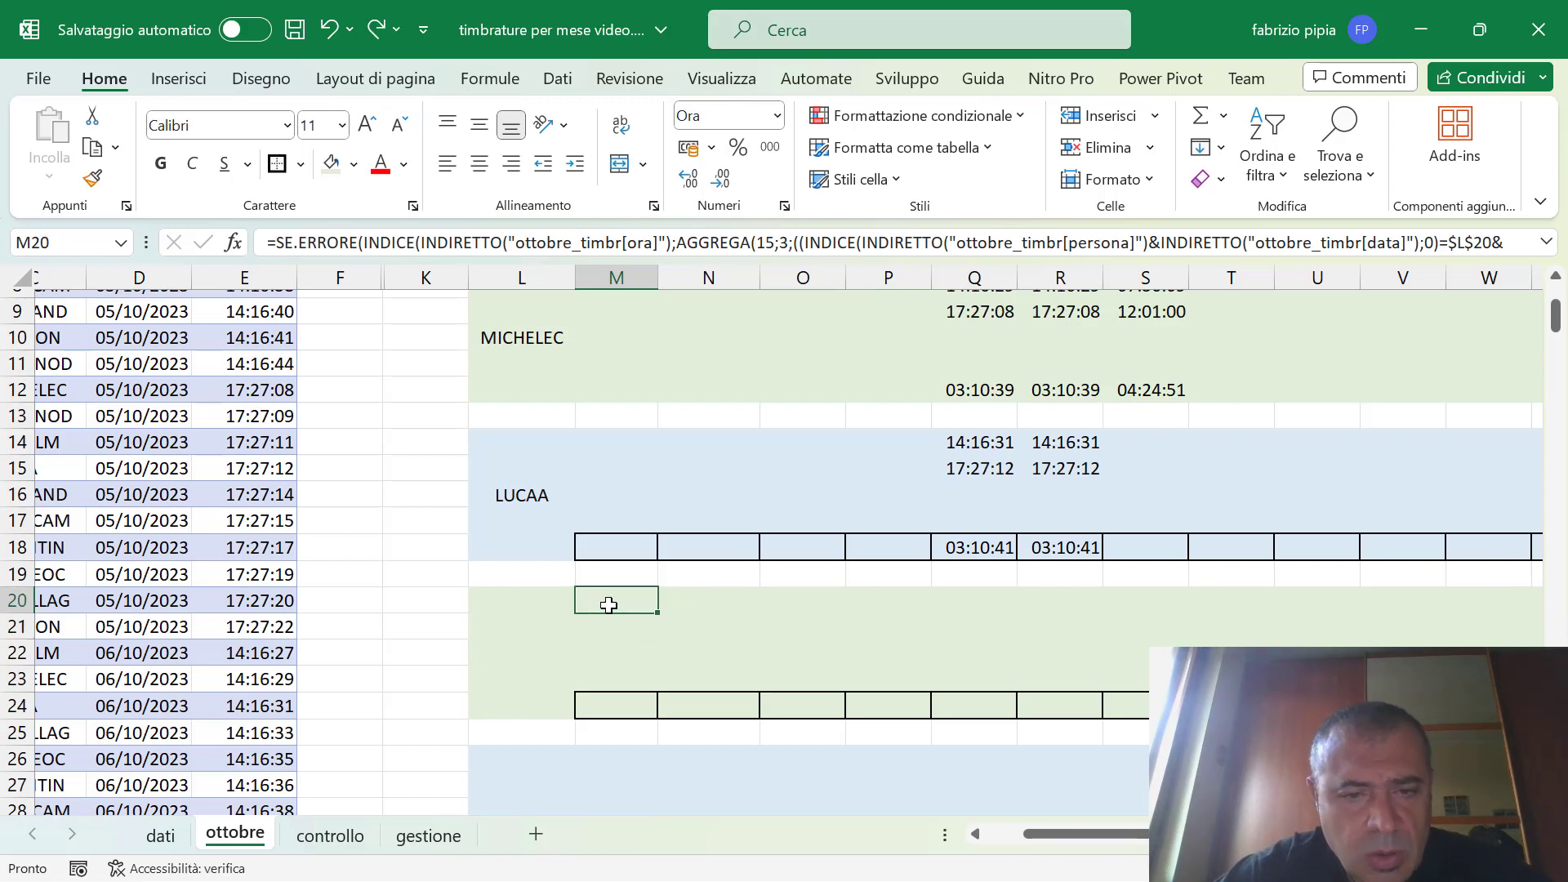
{"action": "left_click", "coordinate": [613, 637]}
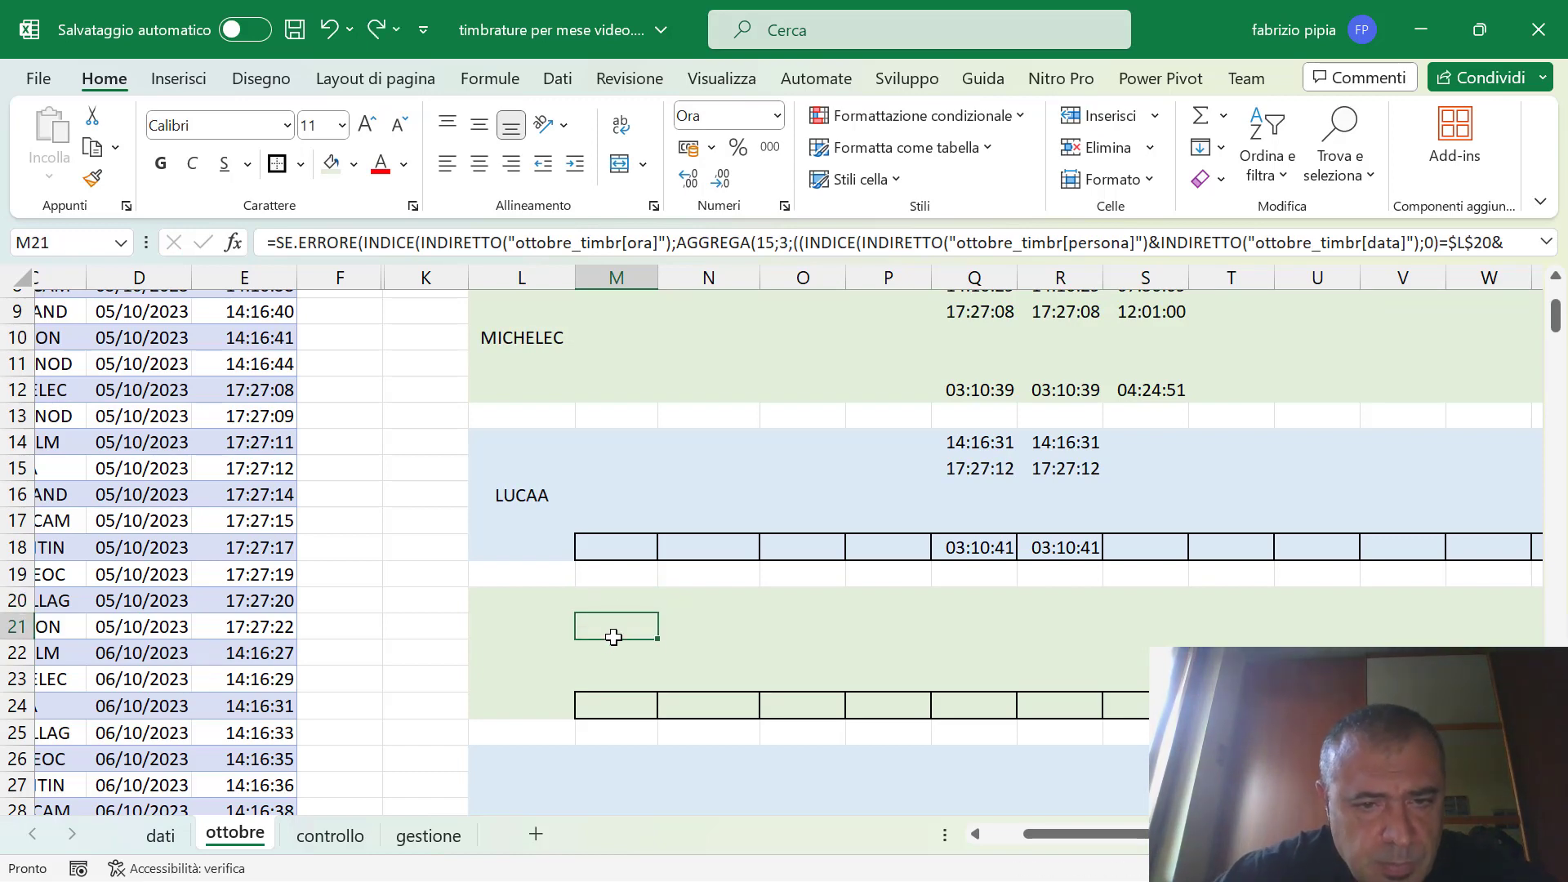
{"action": "key", "text": "Down"}
{"action": "key", "text": "F2"}
{"action": "key", "text": "Return"}
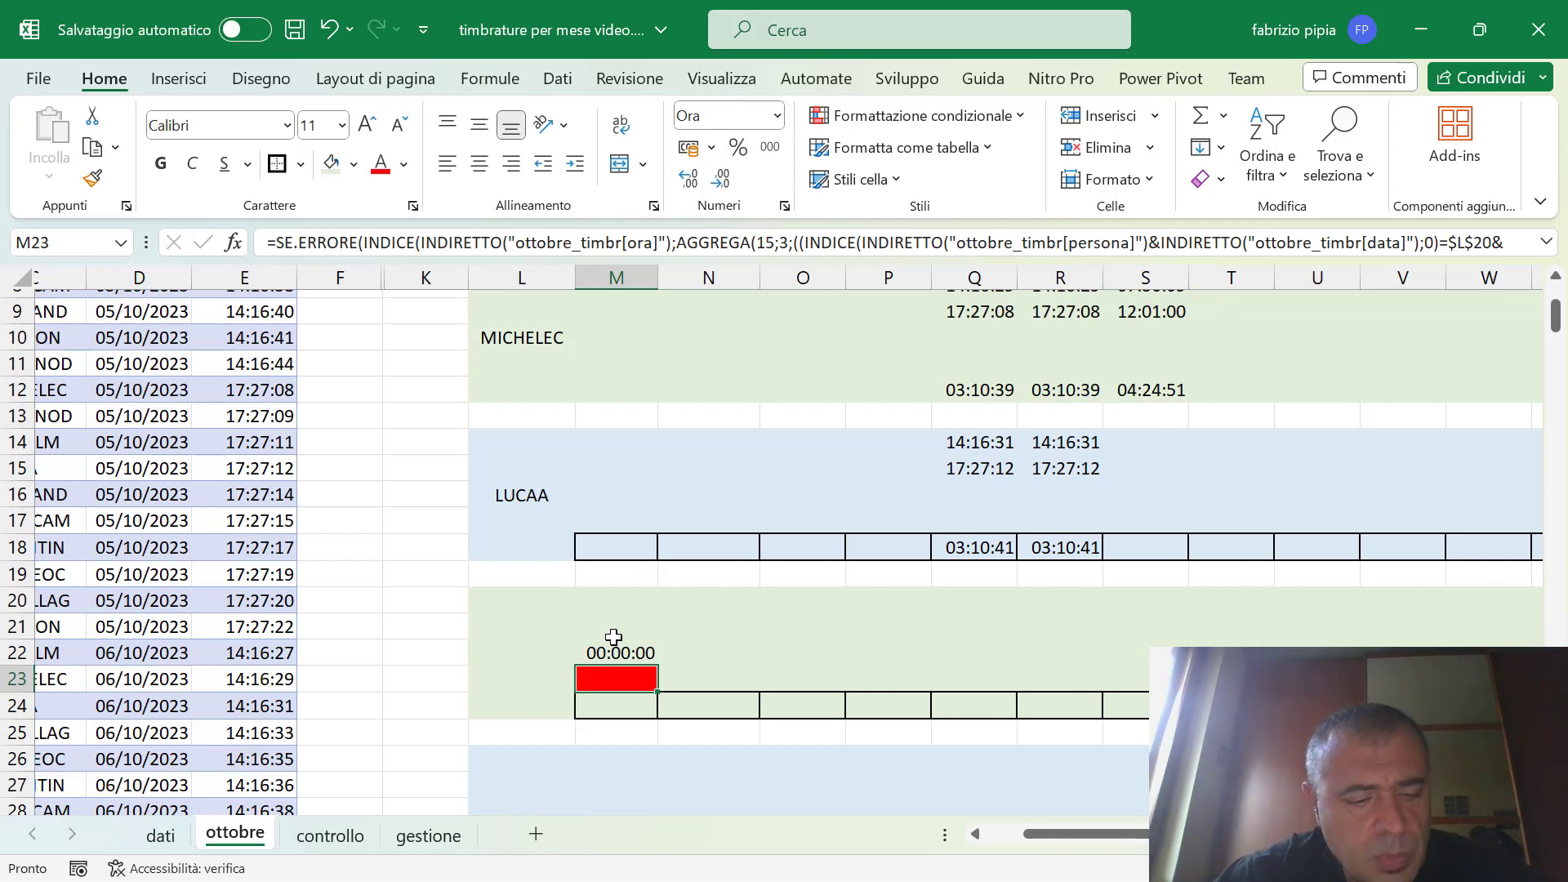
{"action": "key", "text": "ctrl+z"}
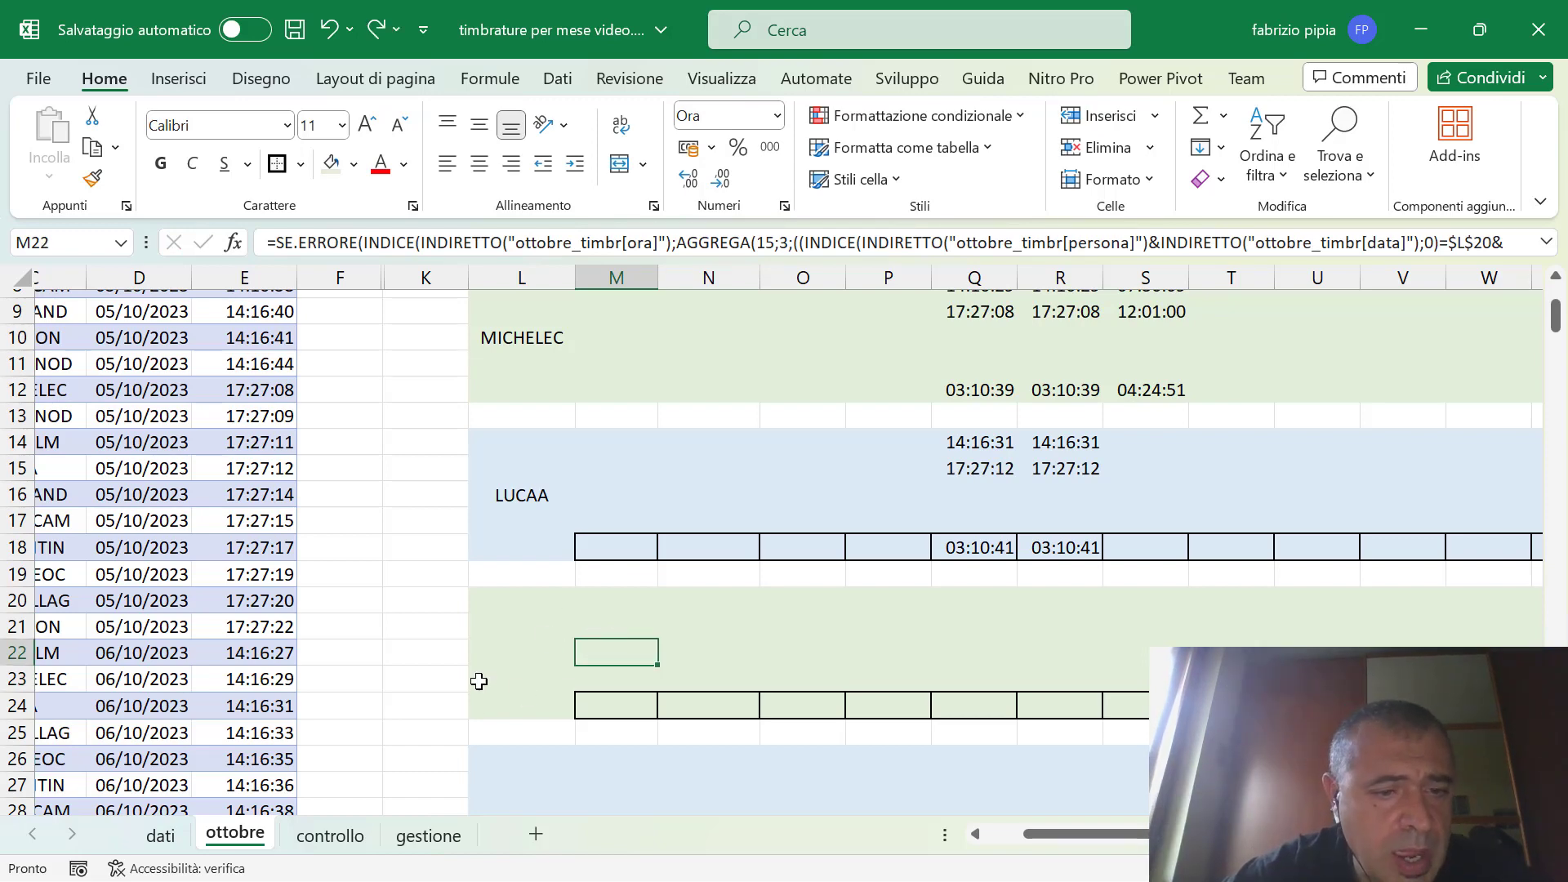
Widen column M on the gestione sheet so the fourth employee's full name shows
{"action": "left_click", "coordinate": [330, 836]}
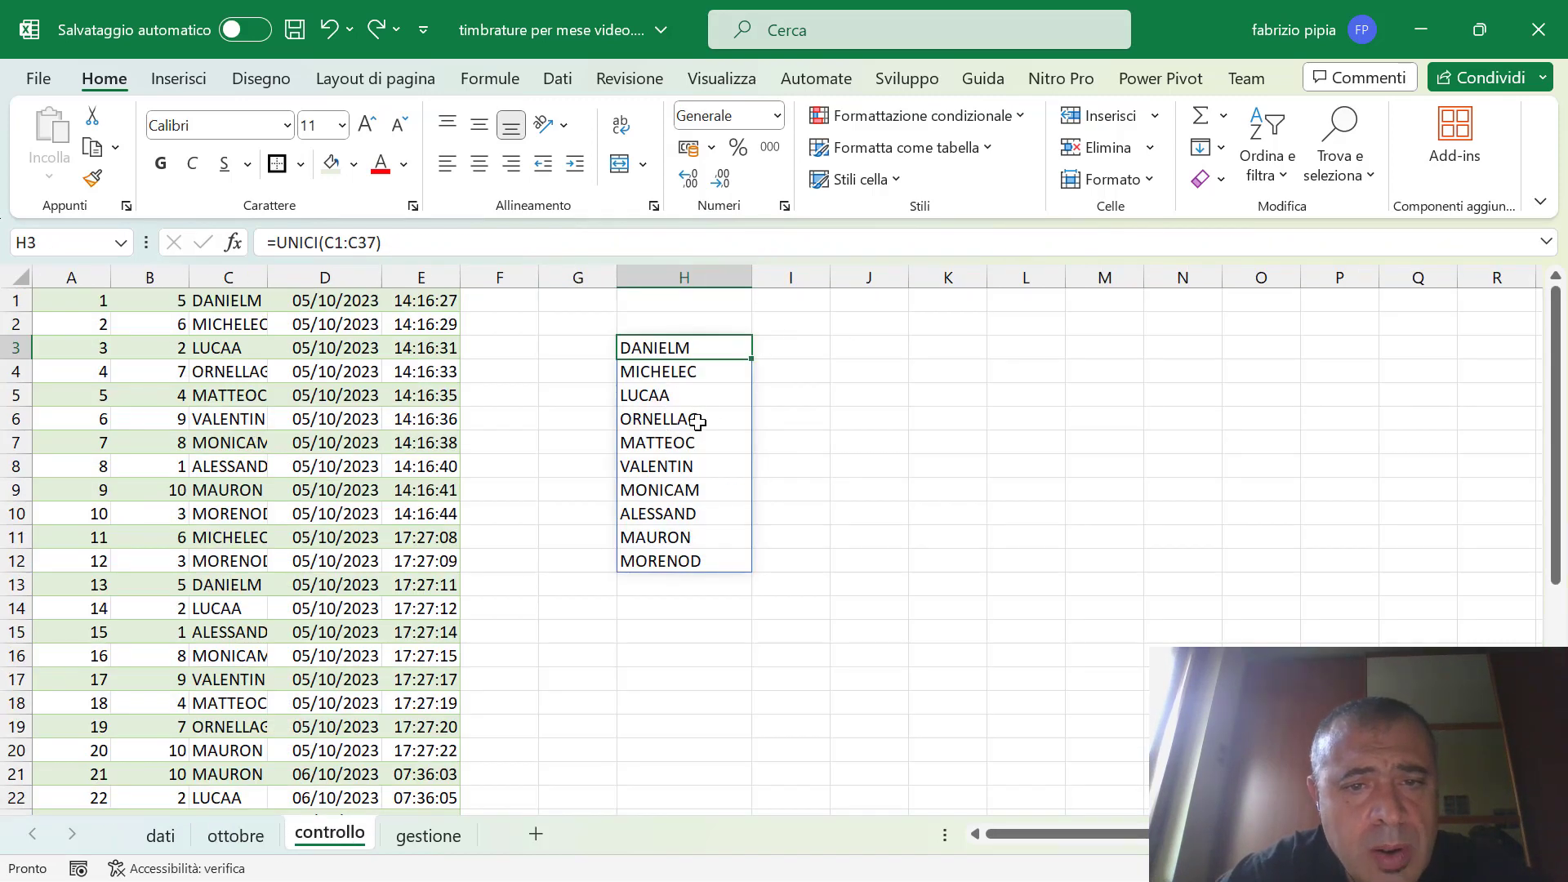
{"action": "left_click", "coordinate": [416, 837]}
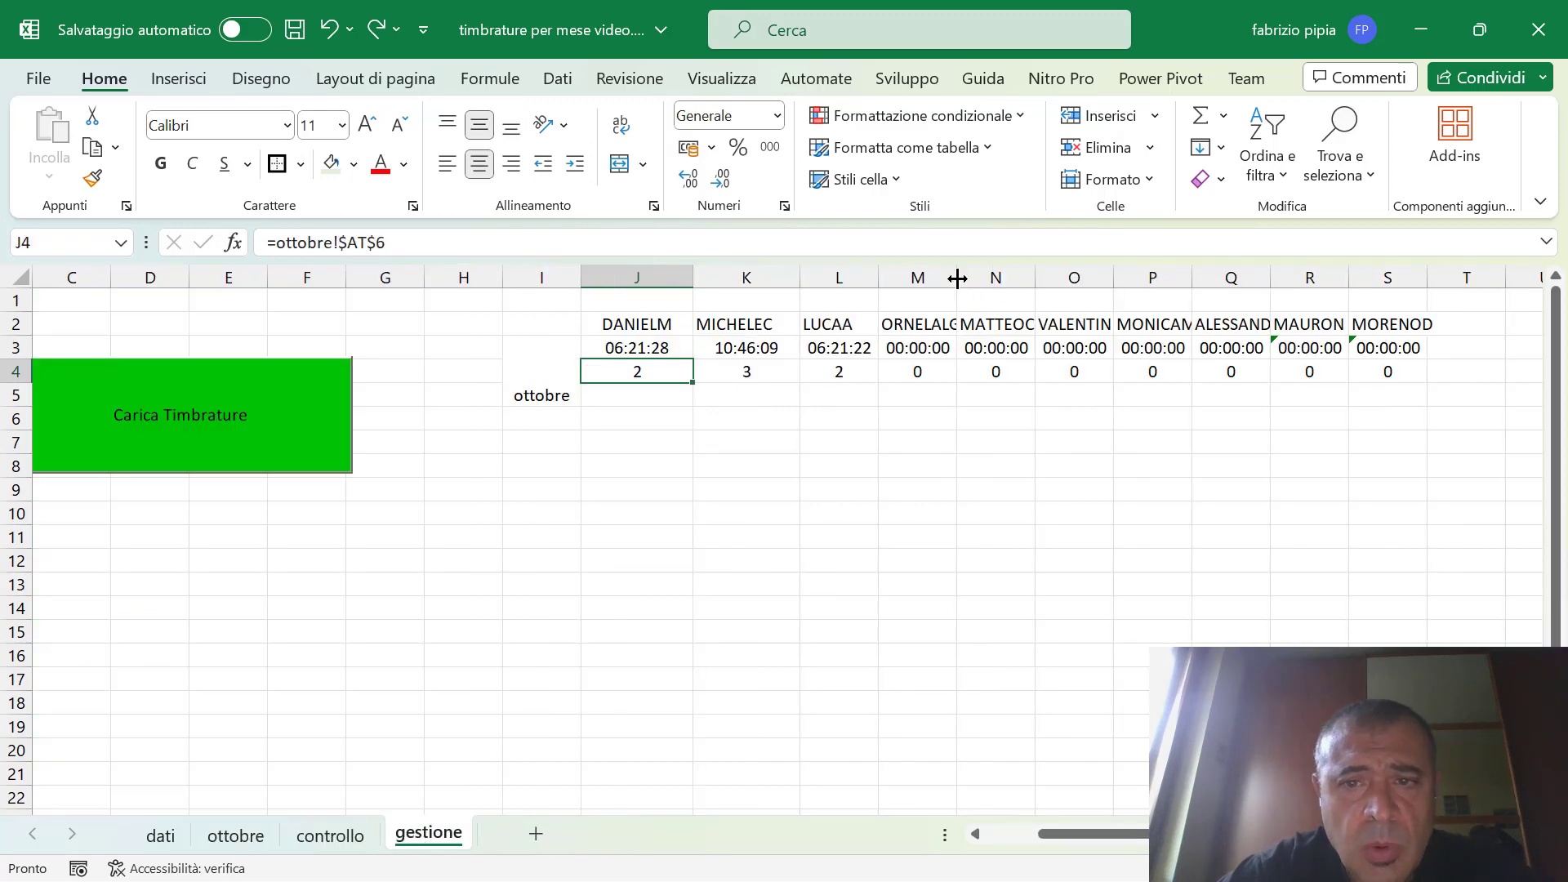
{"action": "left_click_drag", "start_coordinate": [957, 278], "coordinate": [993, 279]}
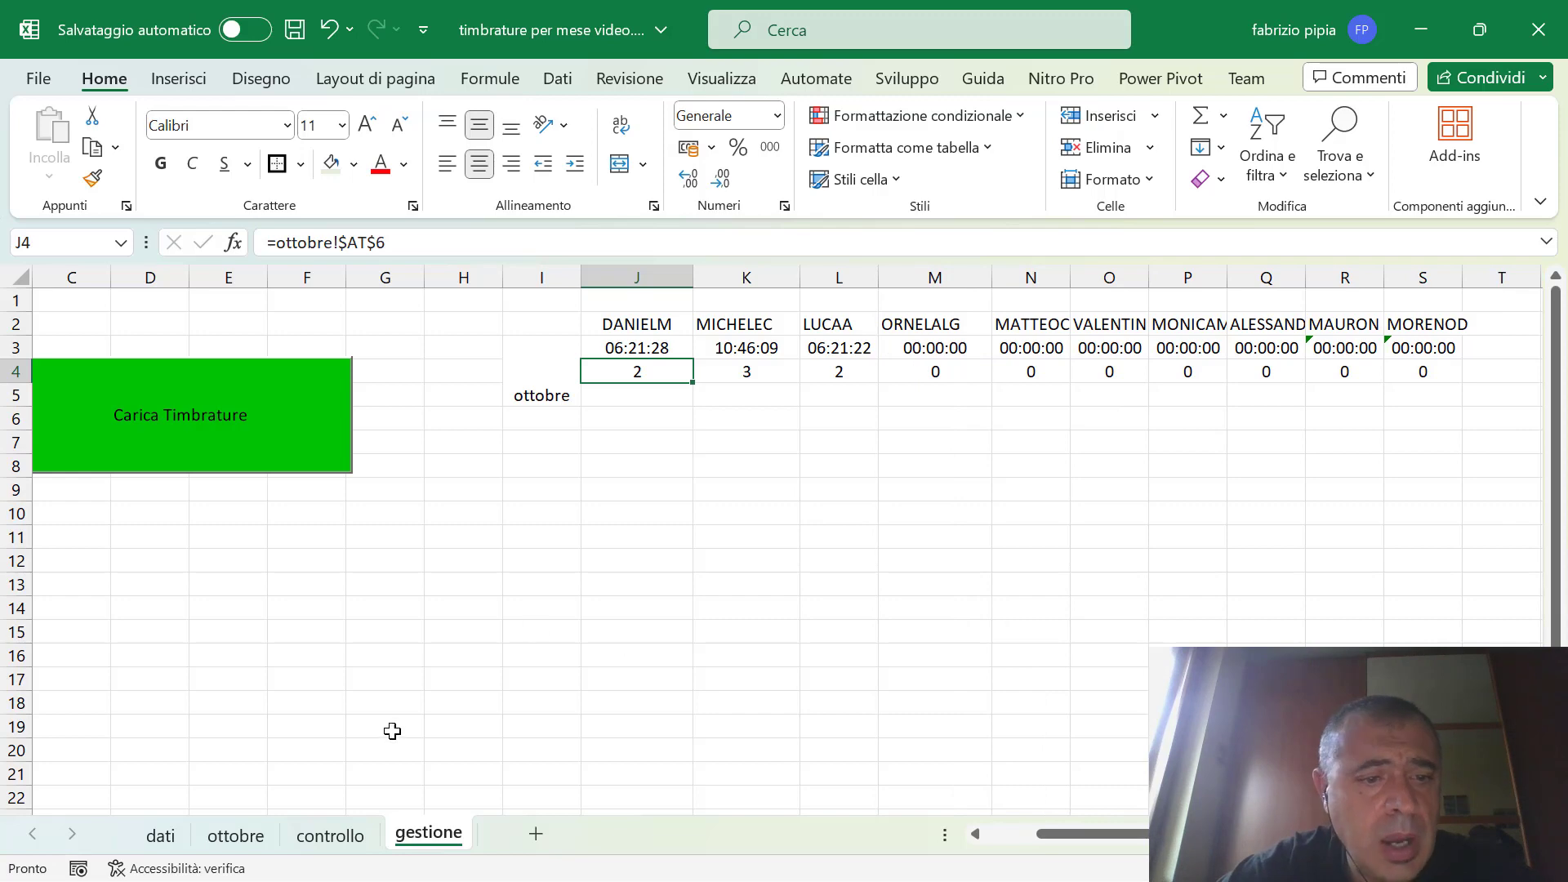
{"action": "left_click", "coordinate": [236, 836]}
Enter the fourth employee's code in L20 and check her 06:21:34 total on gestione
{"action": "left_click", "coordinate": [513, 659]}
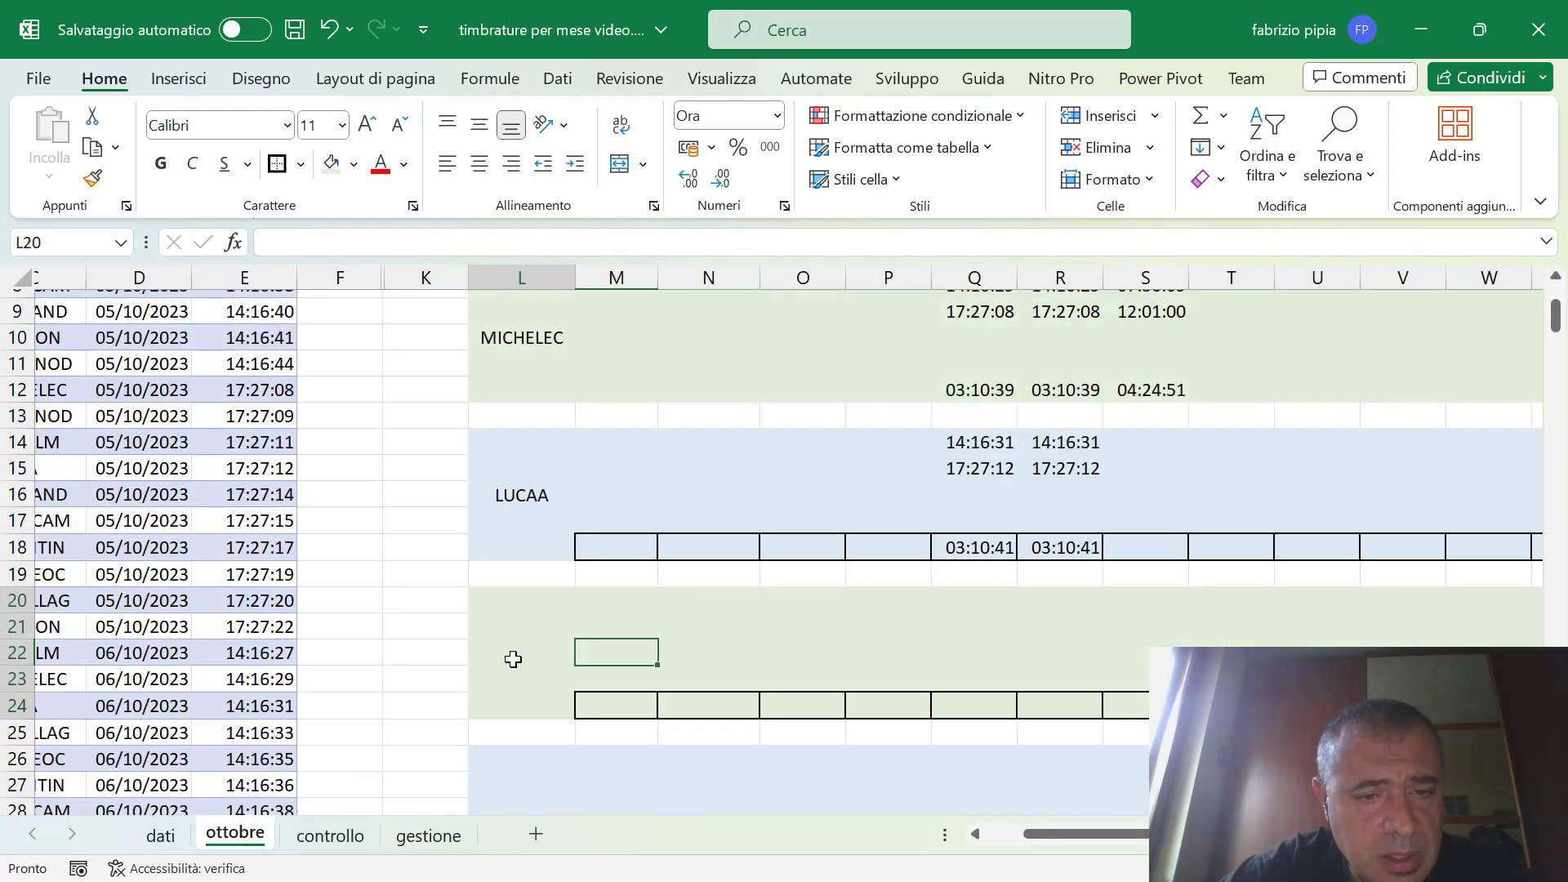
{"action": "type", "text": "ORNELLAG"}
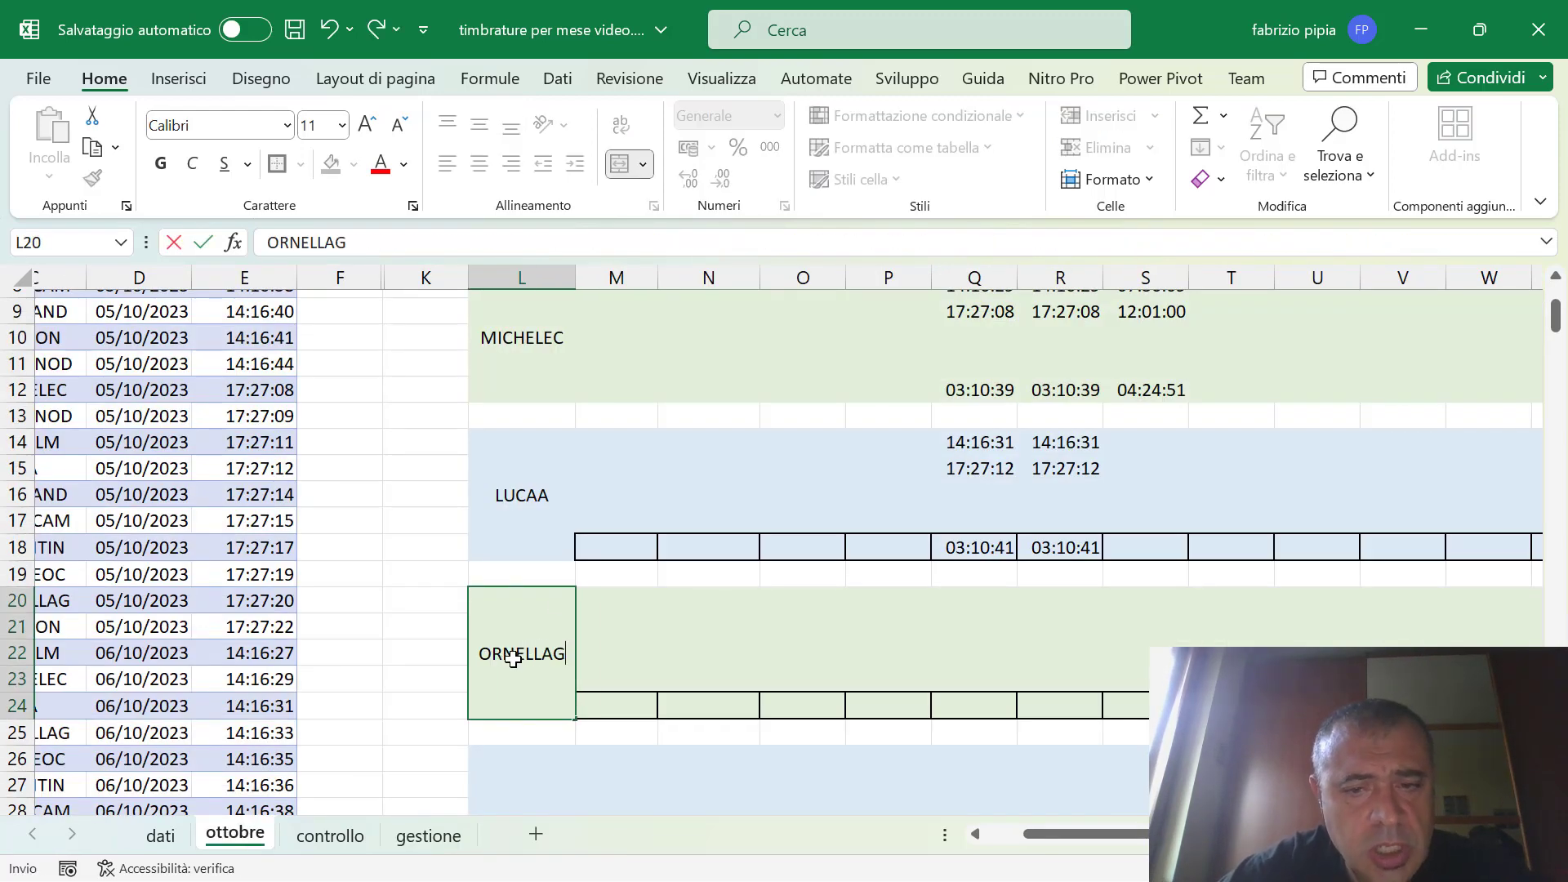
{"action": "key", "text": "Return"}
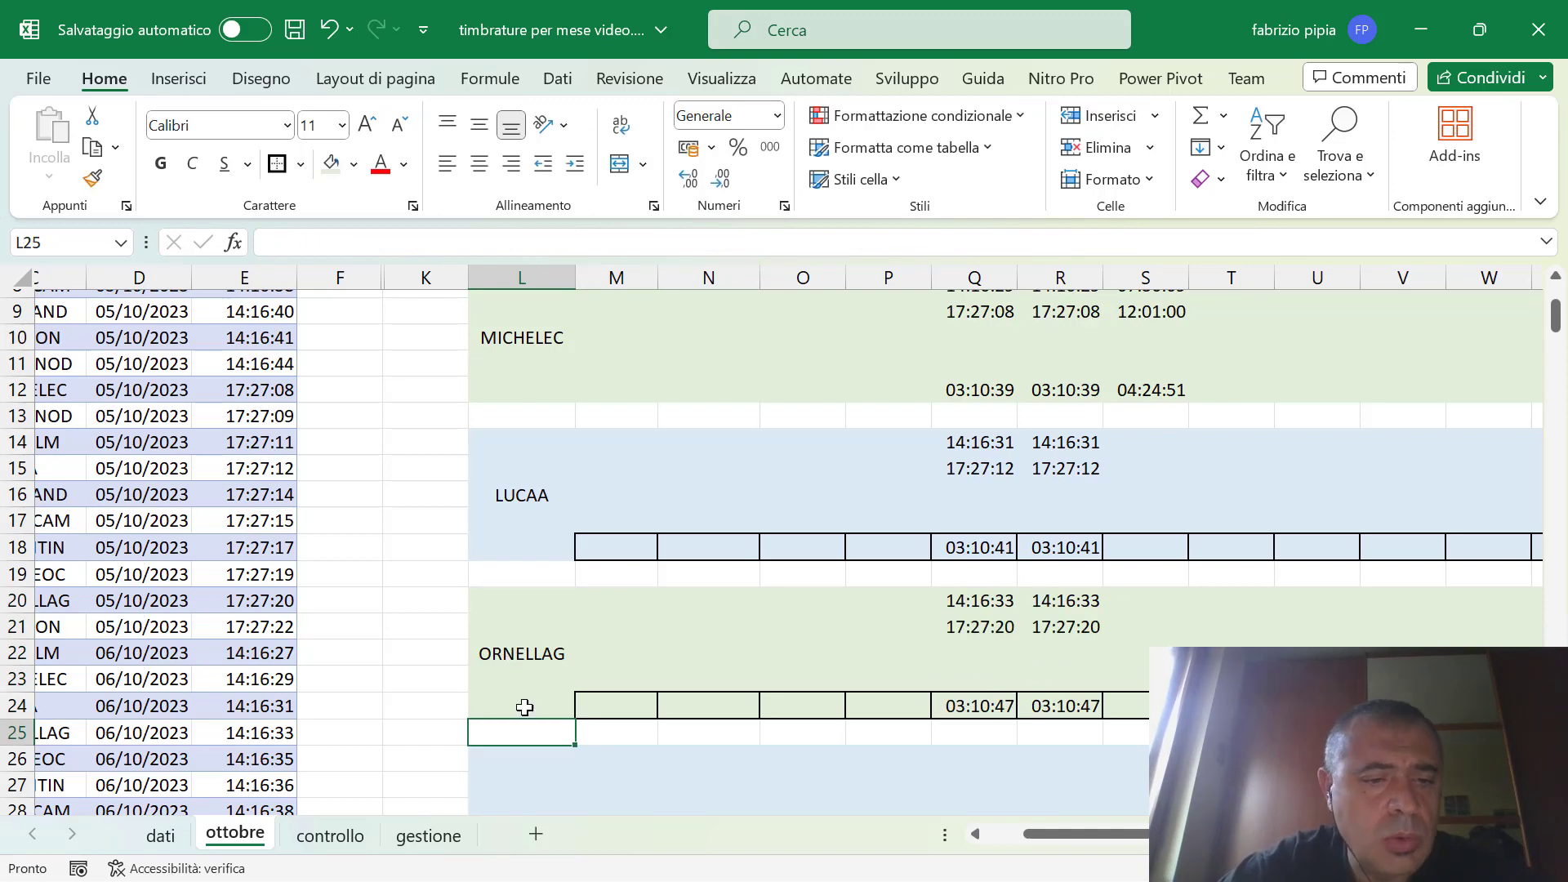
{"action": "left_click", "coordinate": [422, 837]}
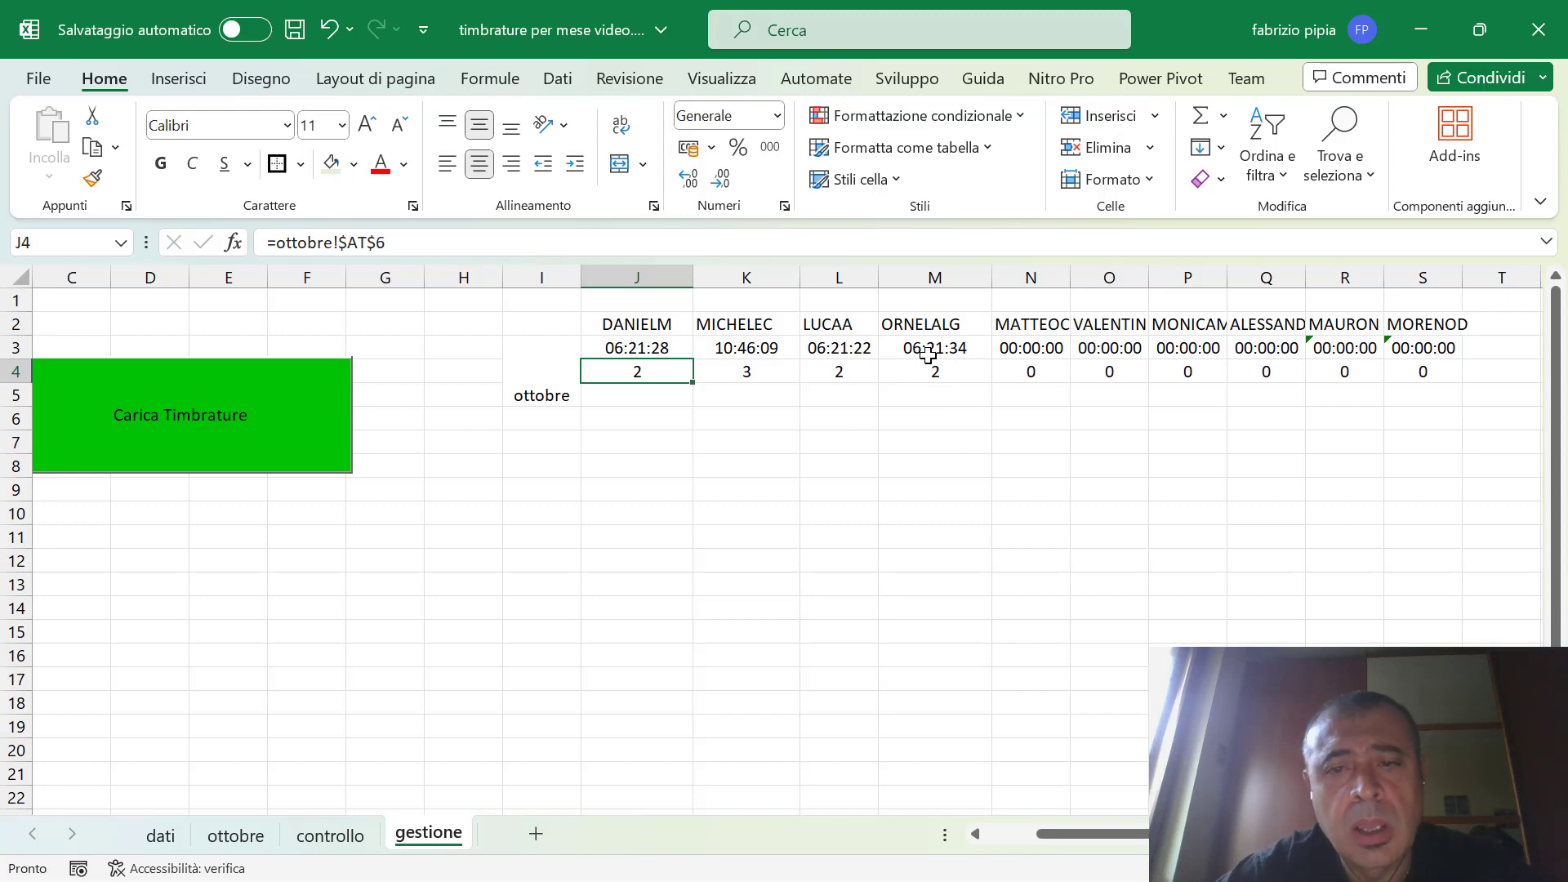
Scroll through the ottobre sheet's four employee blocks and return to row 1
{"action": "left_click", "coordinate": [233, 837]}
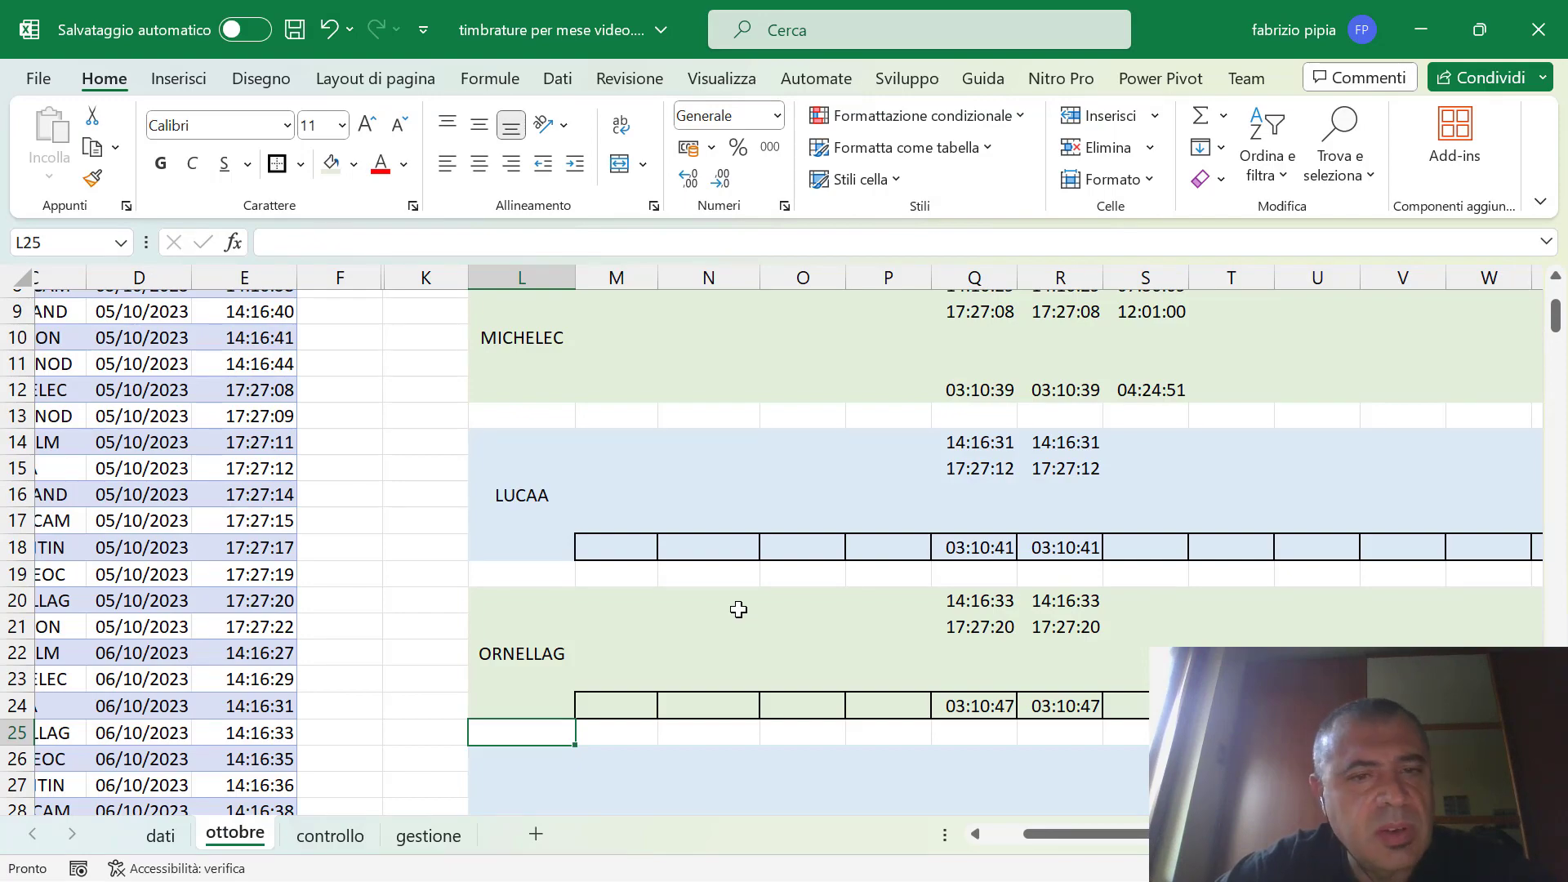
{"action": "scroll", "coordinate": [739, 610], "scroll_direction": "down", "scroll_amount": 1}
{"action": "scroll", "coordinate": [738, 609], "scroll_direction": "up", "scroll_amount": 3}
{"action": "scroll", "coordinate": [738, 610], "scroll_direction": "down", "scroll_amount": 2}
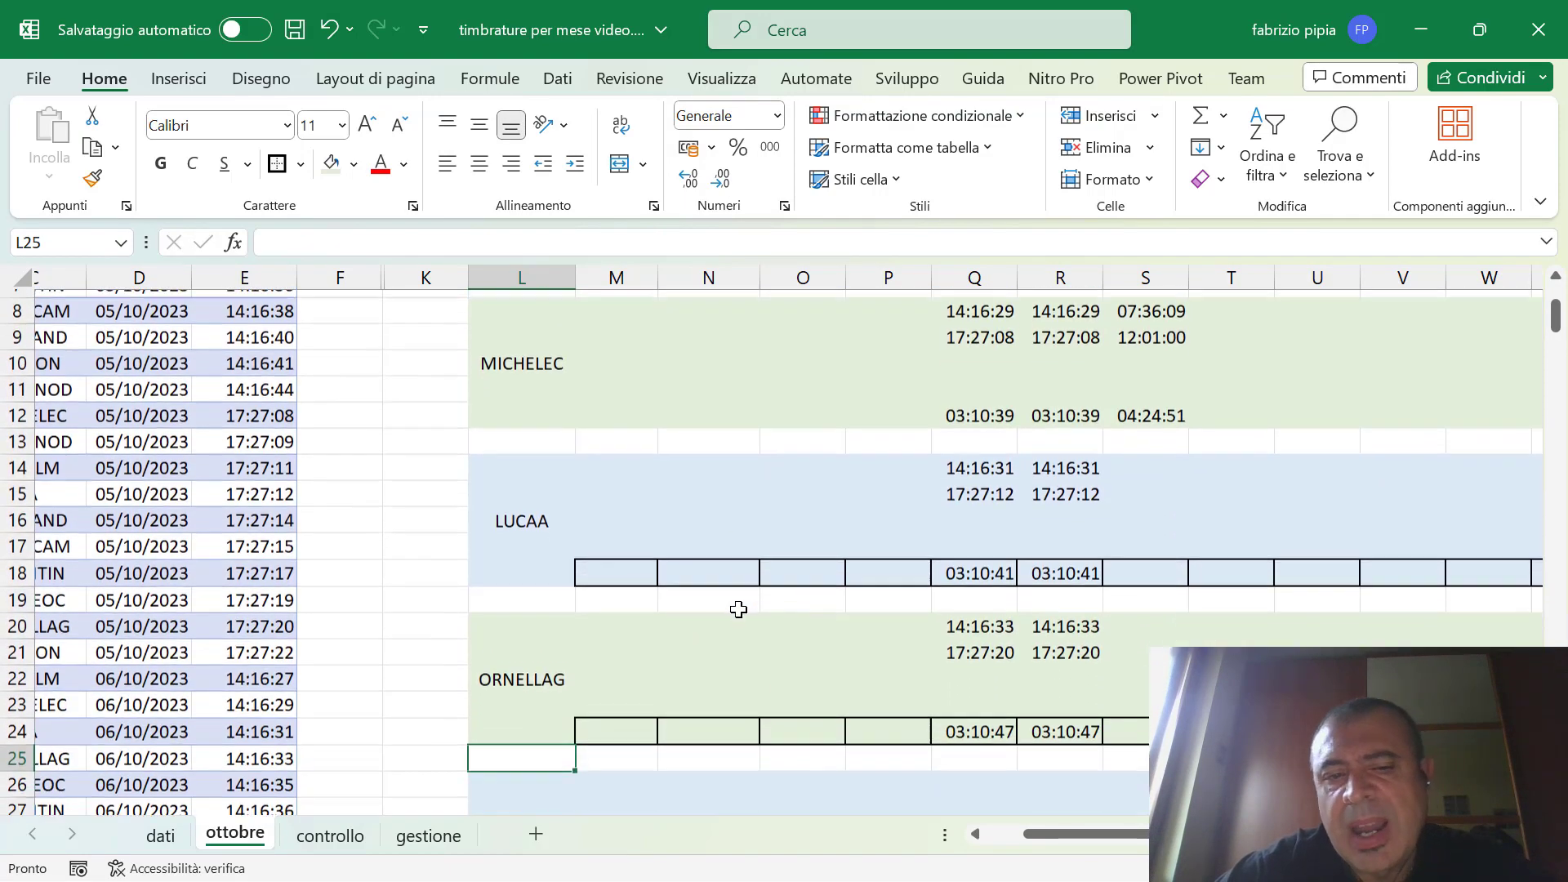
{"action": "scroll", "coordinate": [739, 610], "scroll_direction": "down", "scroll_amount": 1}
{"action": "scroll", "coordinate": [738, 610], "scroll_direction": "down", "scroll_amount": 1}
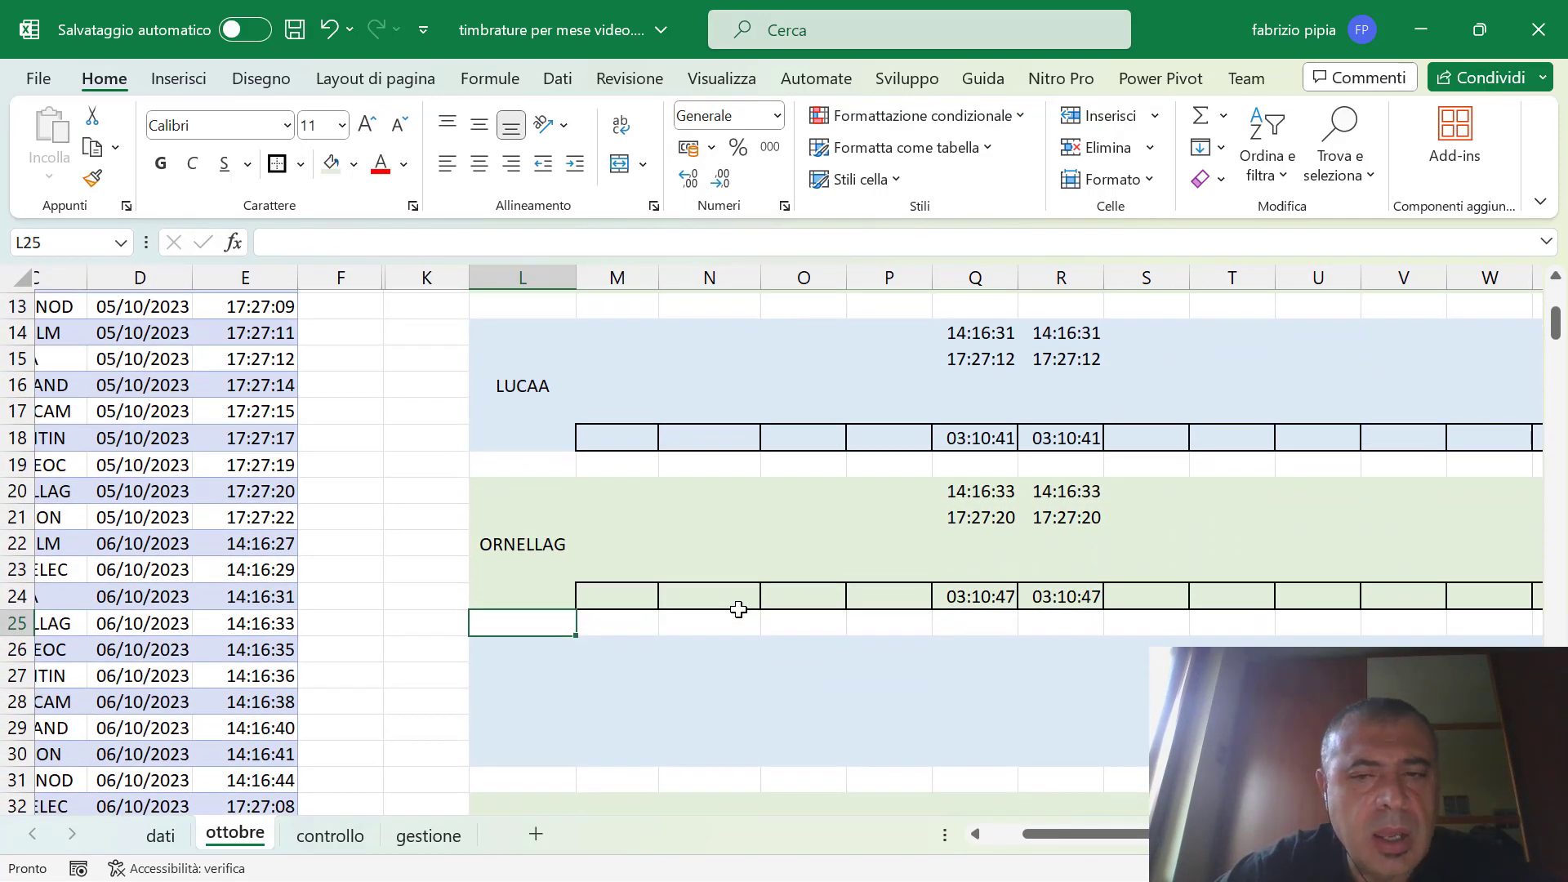
{"action": "scroll", "coordinate": [738, 610], "scroll_direction": "left", "scroll_amount": 2}
{"action": "scroll", "coordinate": [739, 609], "scroll_direction": "down", "scroll_amount": 2}
{"action": "scroll", "coordinate": [739, 610], "scroll_direction": "down", "scroll_amount": 2}
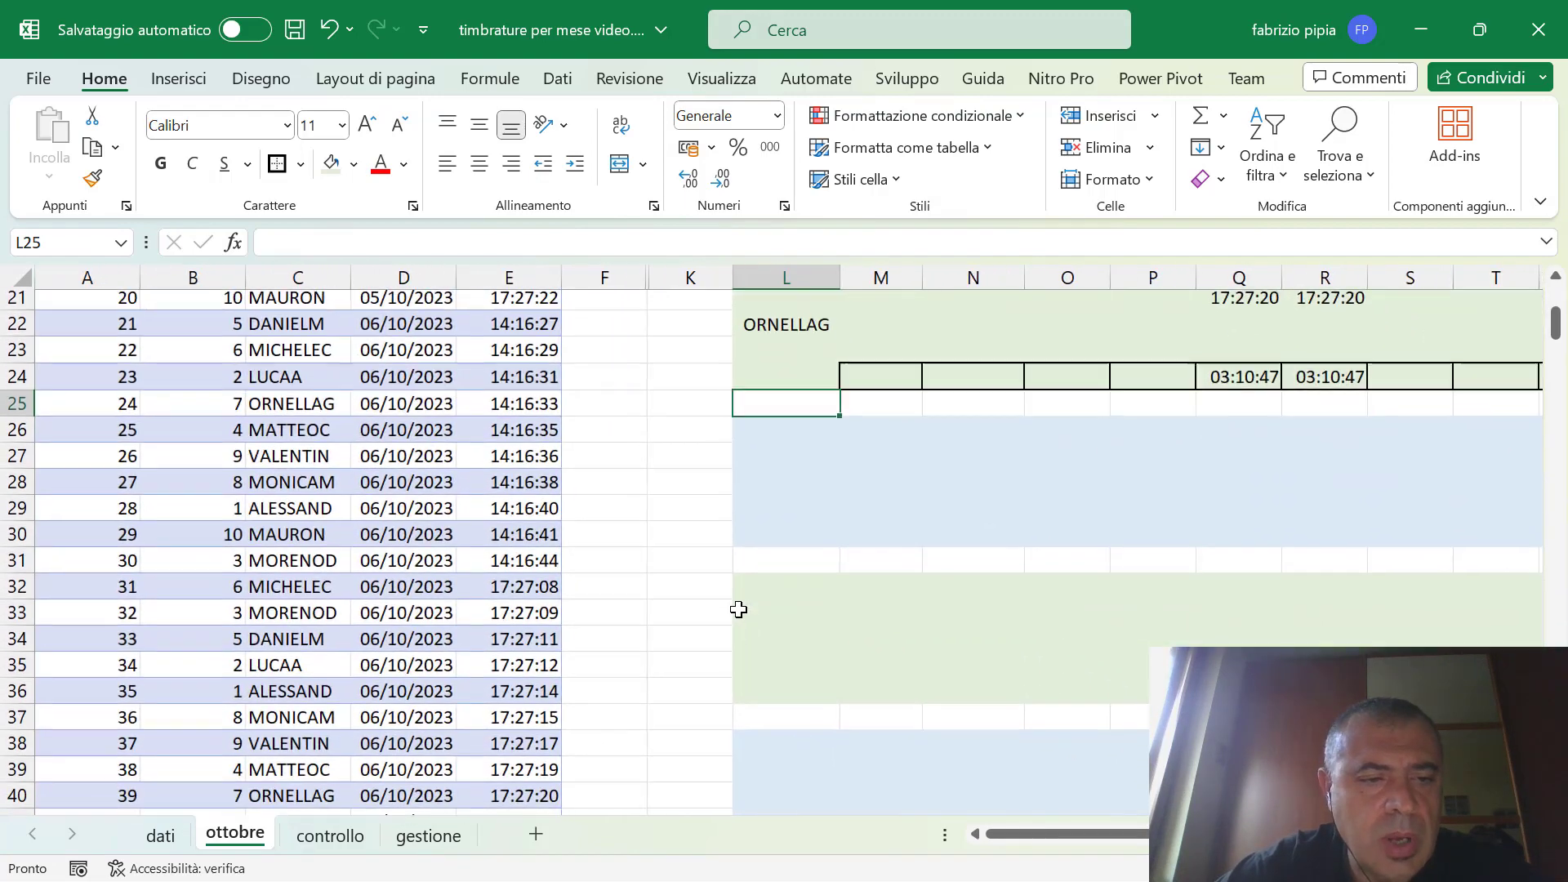
{"action": "scroll", "coordinate": [739, 609], "scroll_direction": "down", "scroll_amount": 1}
{"action": "scroll", "coordinate": [739, 610], "scroll_direction": "up", "scroll_amount": 1}
{"action": "scroll", "coordinate": [738, 610], "scroll_direction": "up", "scroll_amount": 2}
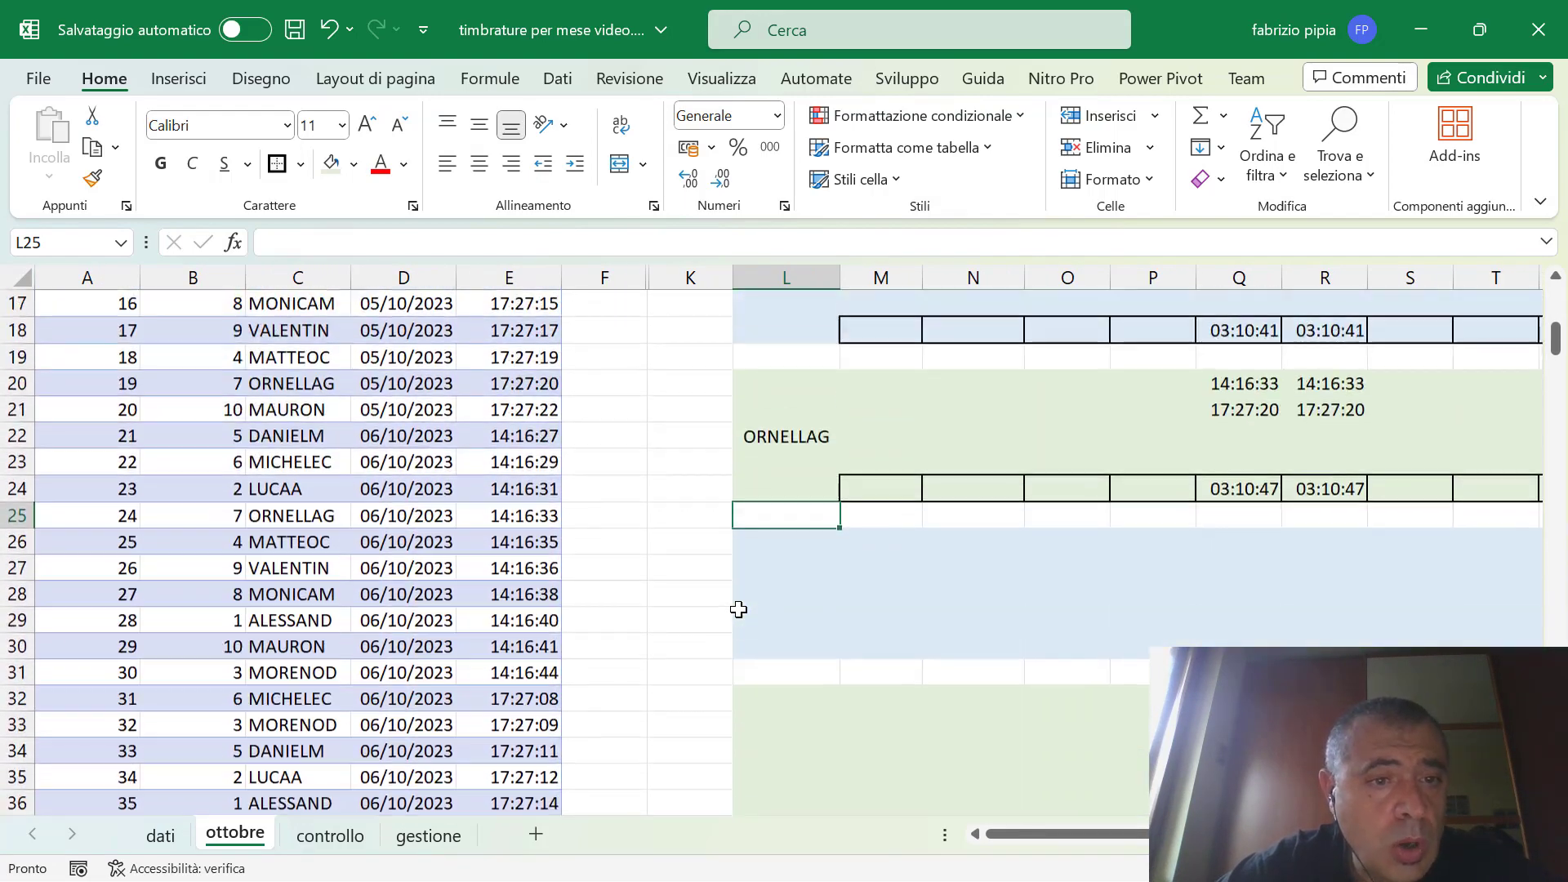
{"action": "scroll", "coordinate": [738, 609], "scroll_direction": "up", "scroll_amount": 1}
{"action": "scroll", "coordinate": [738, 610], "scroll_direction": "up", "scroll_amount": 2}
{"action": "scroll", "coordinate": [739, 609], "scroll_direction": "up", "scroll_amount": 1}
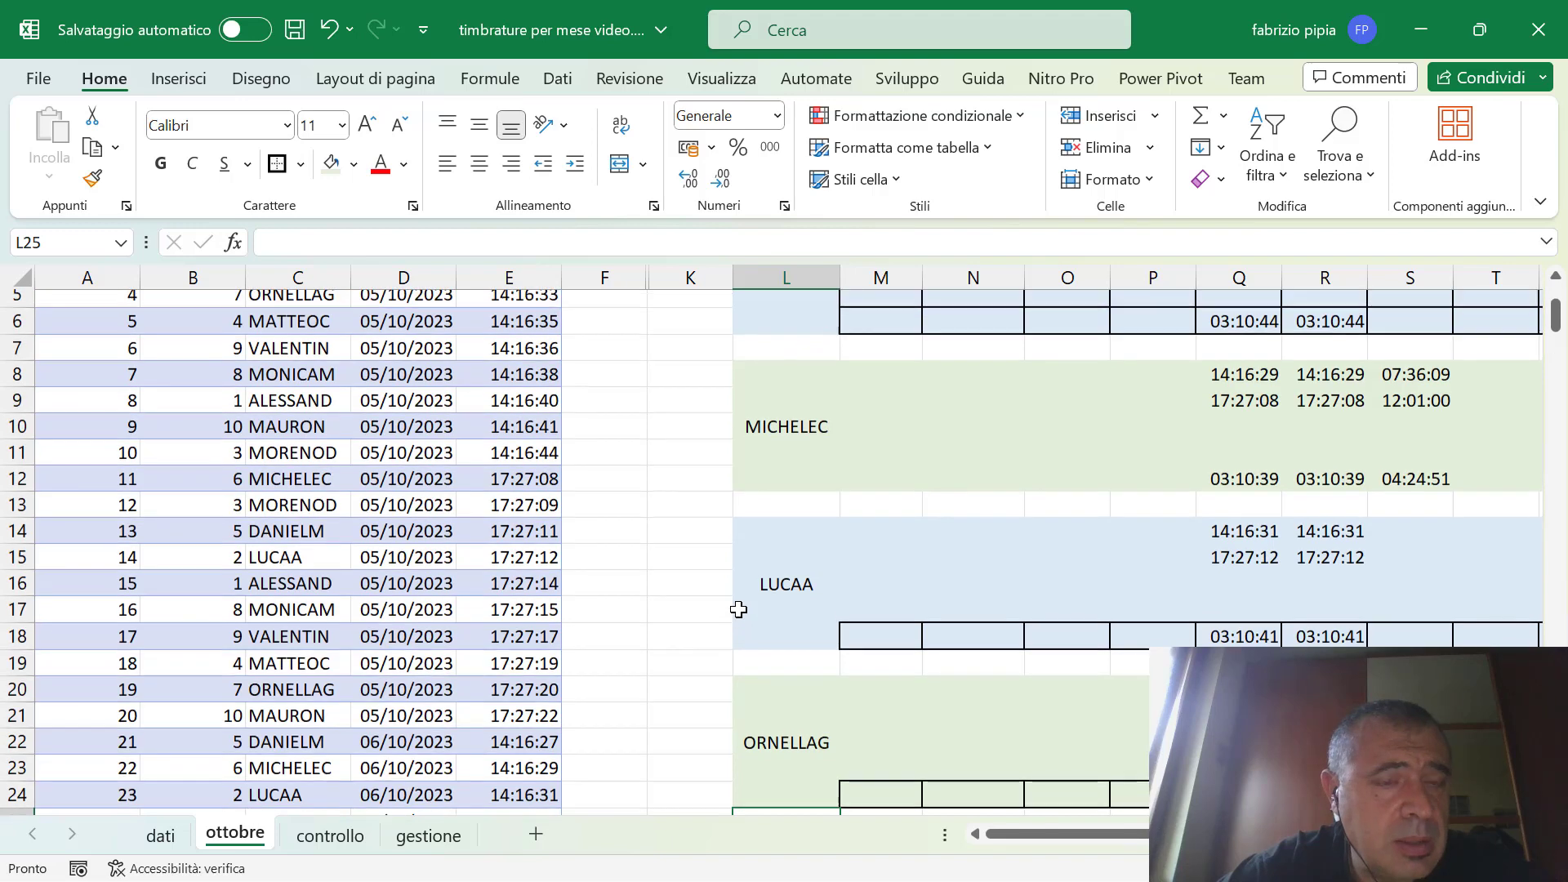
{"action": "scroll", "coordinate": [738, 609], "scroll_direction": "up", "scroll_amount": 1}
{"action": "scroll", "coordinate": [738, 609], "scroll_direction": "up", "scroll_amount": 1}
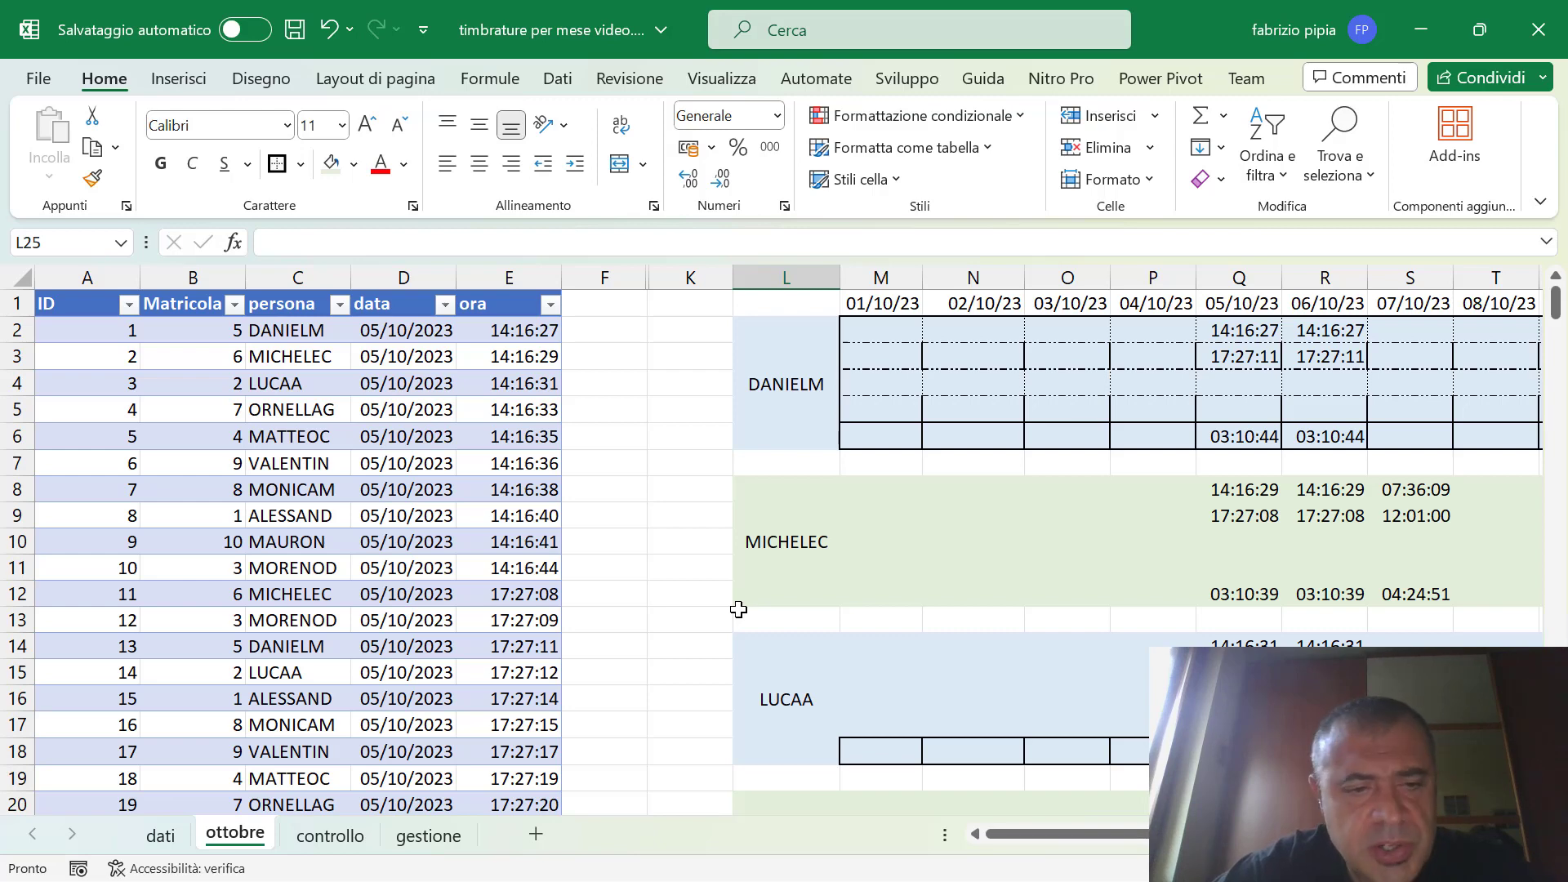
Import AGL_001.txt from the Desktop using Carica Timbrature on the gestione sheet
{"action": "left_click", "coordinate": [419, 837]}
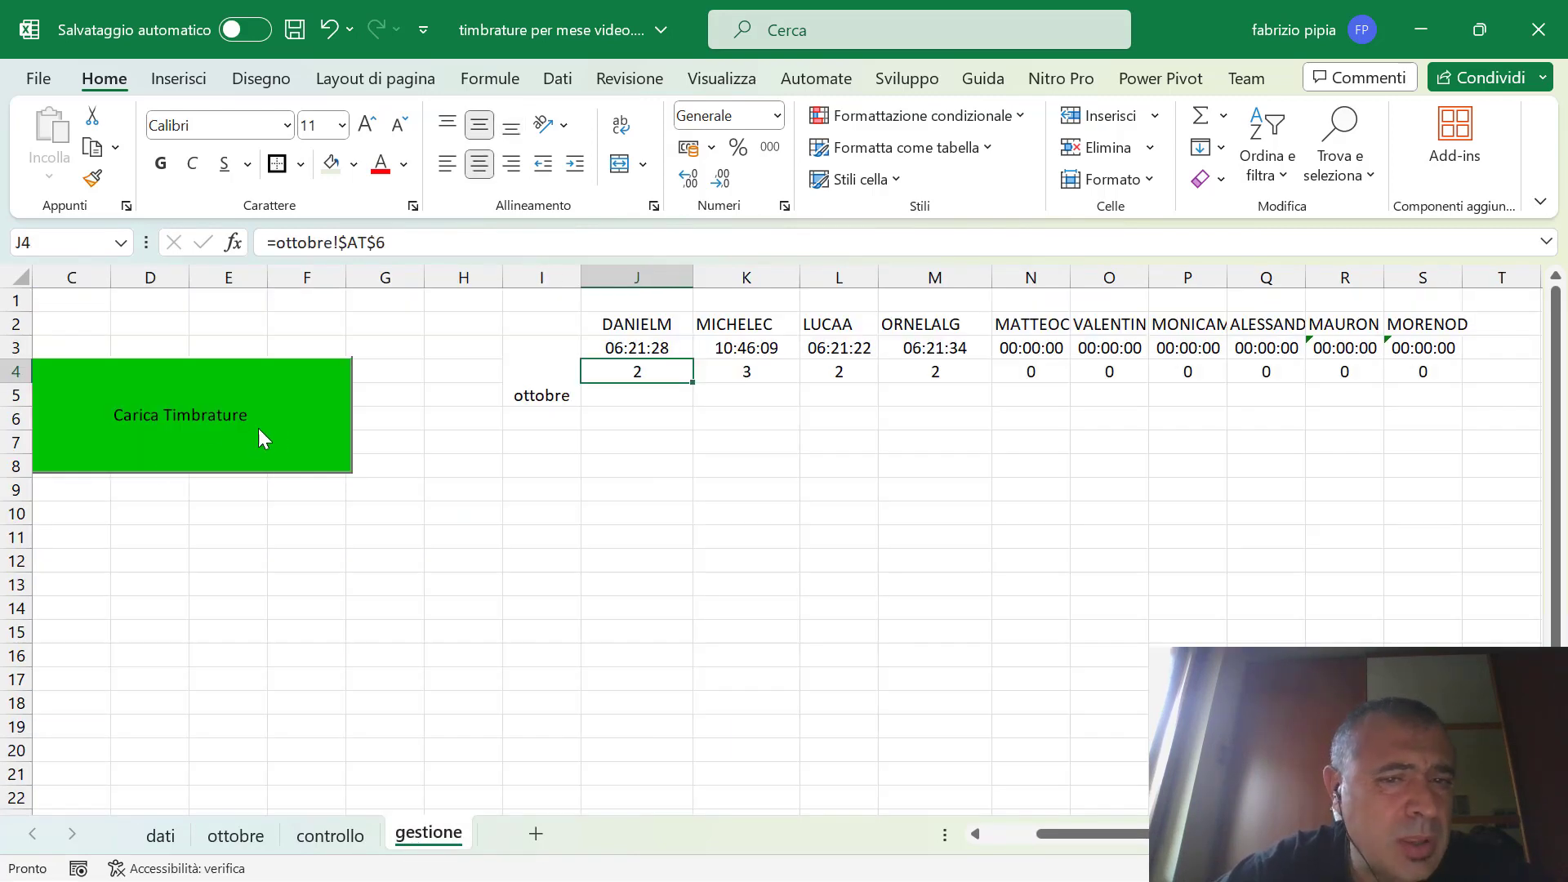
{"action": "left_click", "coordinate": [202, 419]}
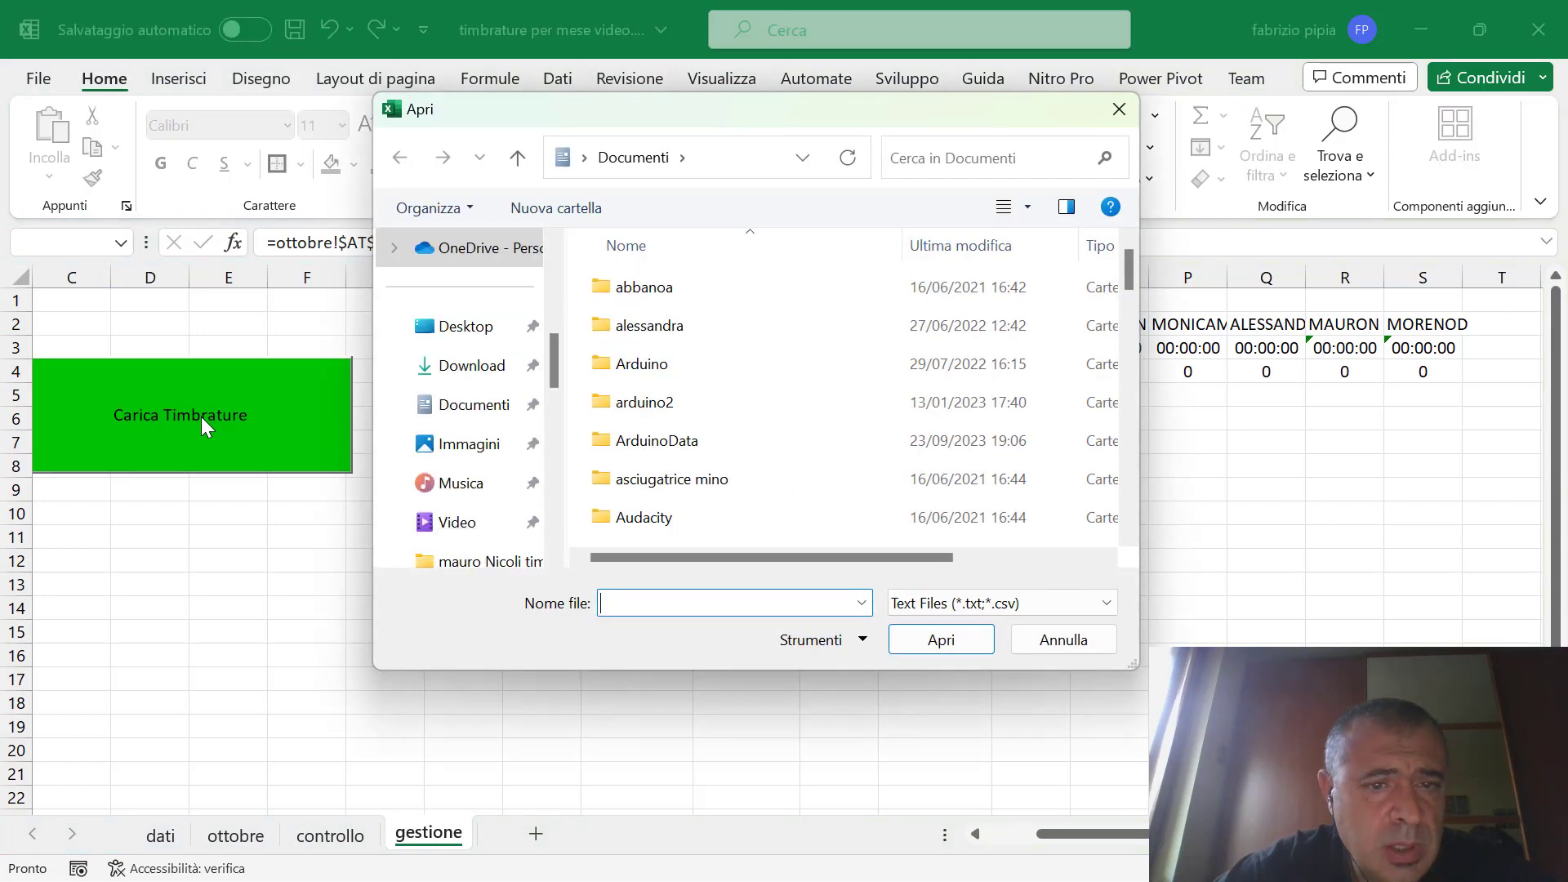
{"action": "left_click", "coordinate": [466, 326]}
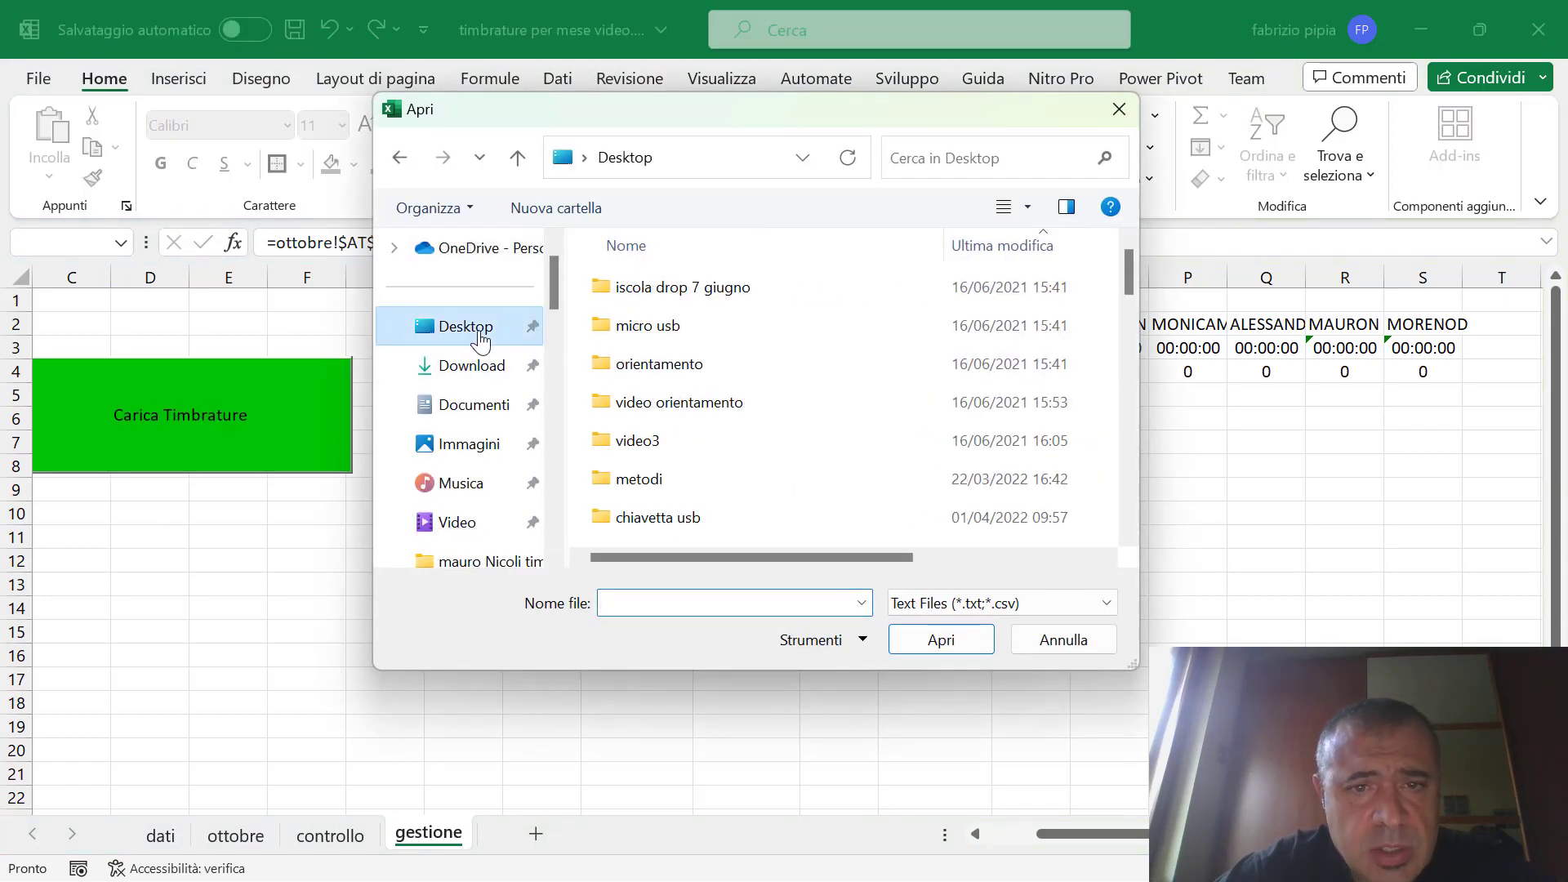
{"action": "scroll", "coordinate": [834, 498], "scroll_direction": "down", "scroll_amount": 2}
{"action": "scroll", "coordinate": [833, 498], "scroll_direction": "down", "scroll_amount": 3}
{"action": "scroll", "coordinate": [833, 499], "scroll_direction": "down", "scroll_amount": 3}
{"action": "scroll", "coordinate": [834, 498], "scroll_direction": "down", "scroll_amount": 3}
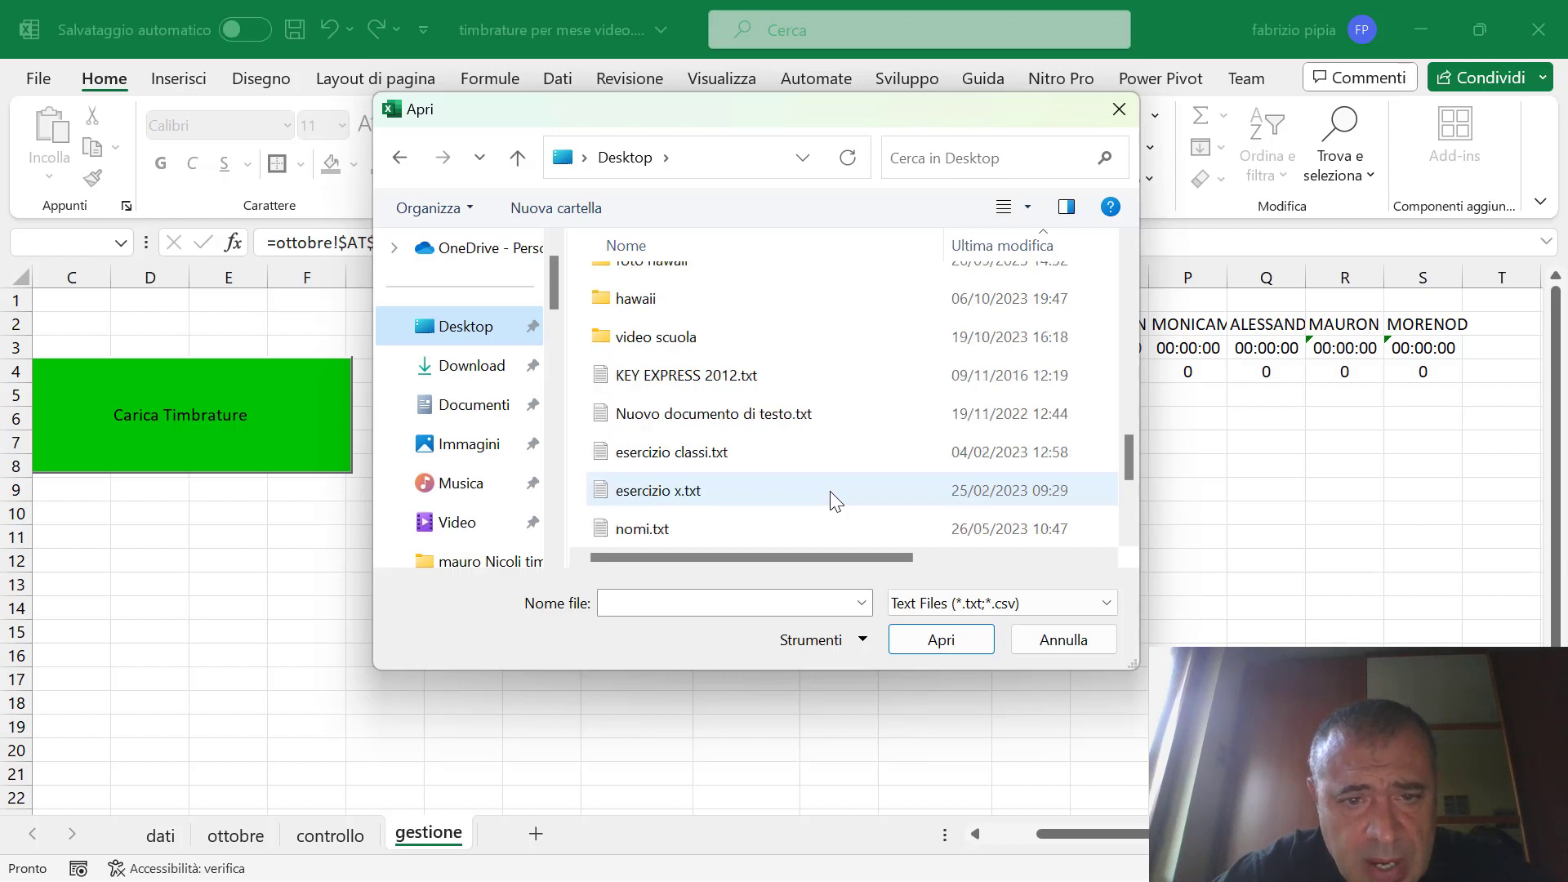
{"action": "scroll", "coordinate": [834, 499], "scroll_direction": "down", "scroll_amount": 2}
{"action": "scroll", "coordinate": [833, 498], "scroll_direction": "down", "scroll_amount": 1}
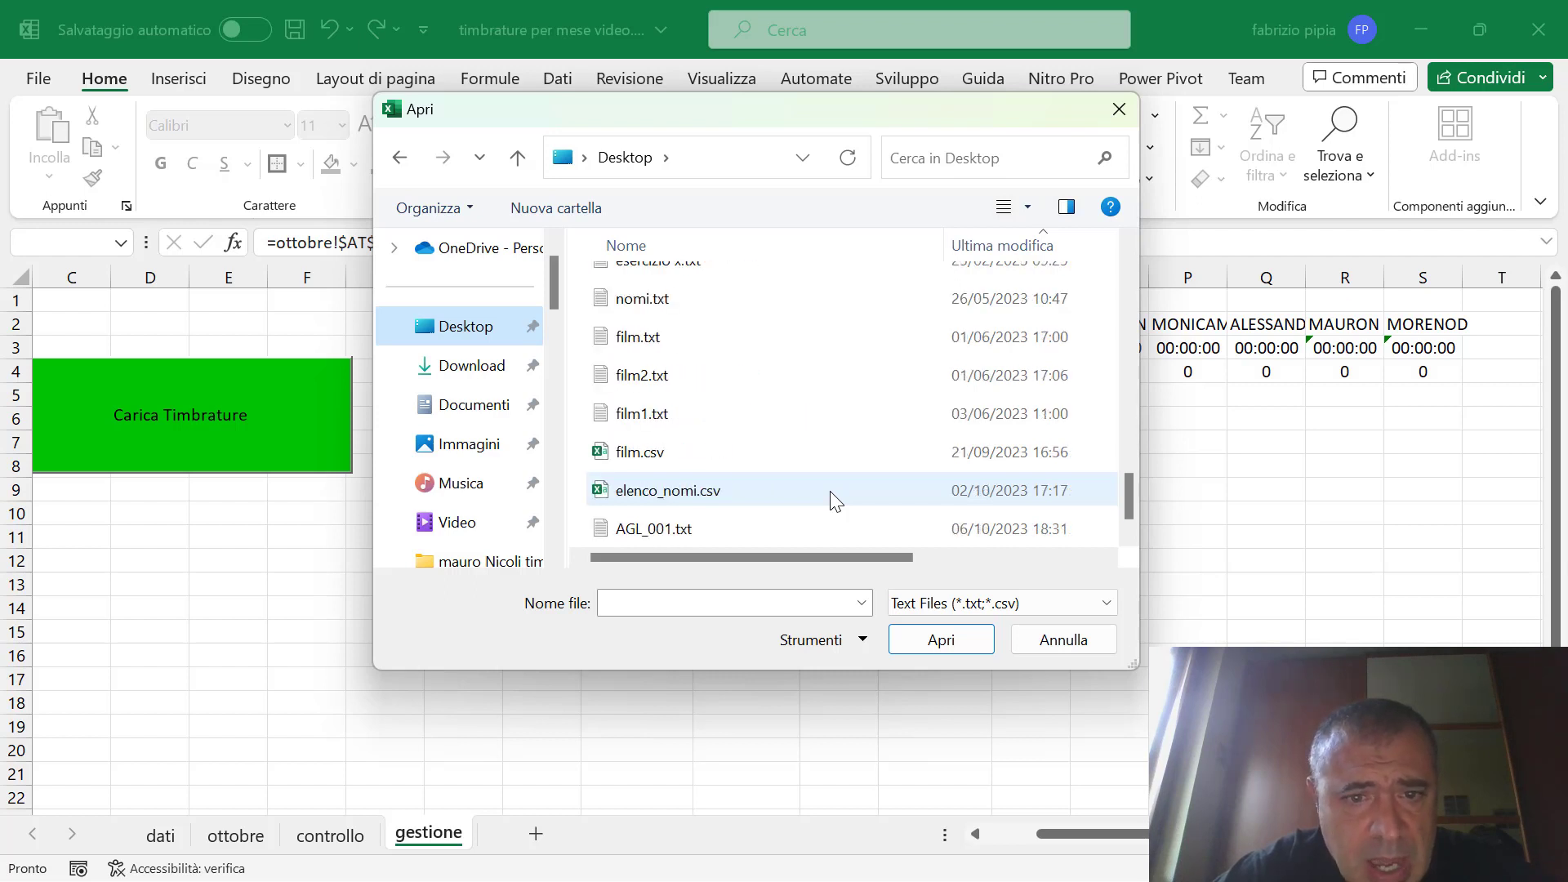
{"action": "left_click", "coordinate": [698, 528]}
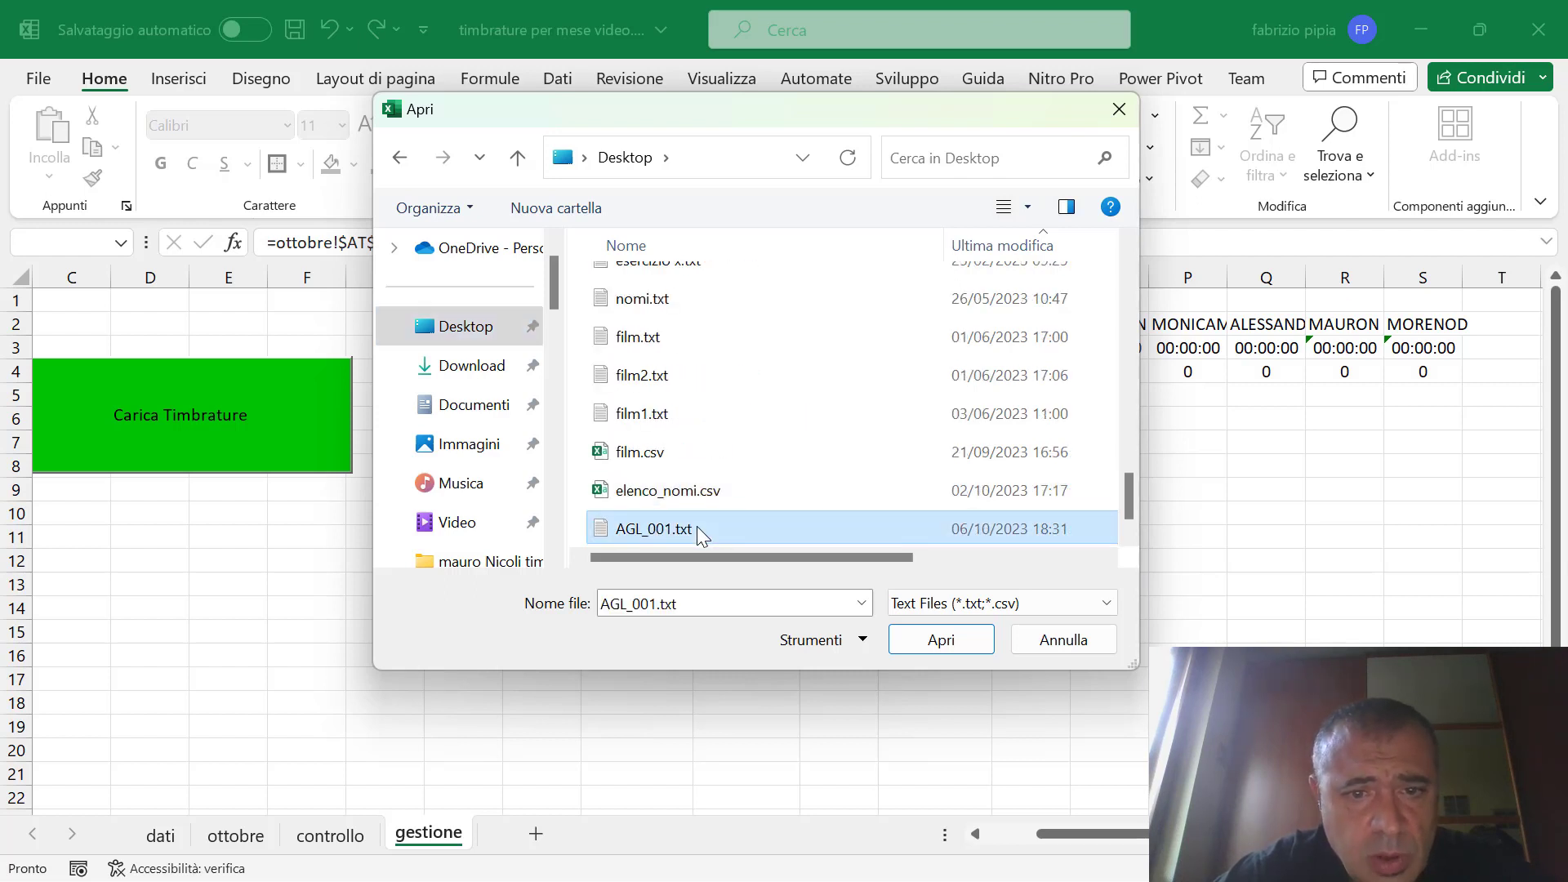
{"action": "left_click", "coordinate": [962, 641]}
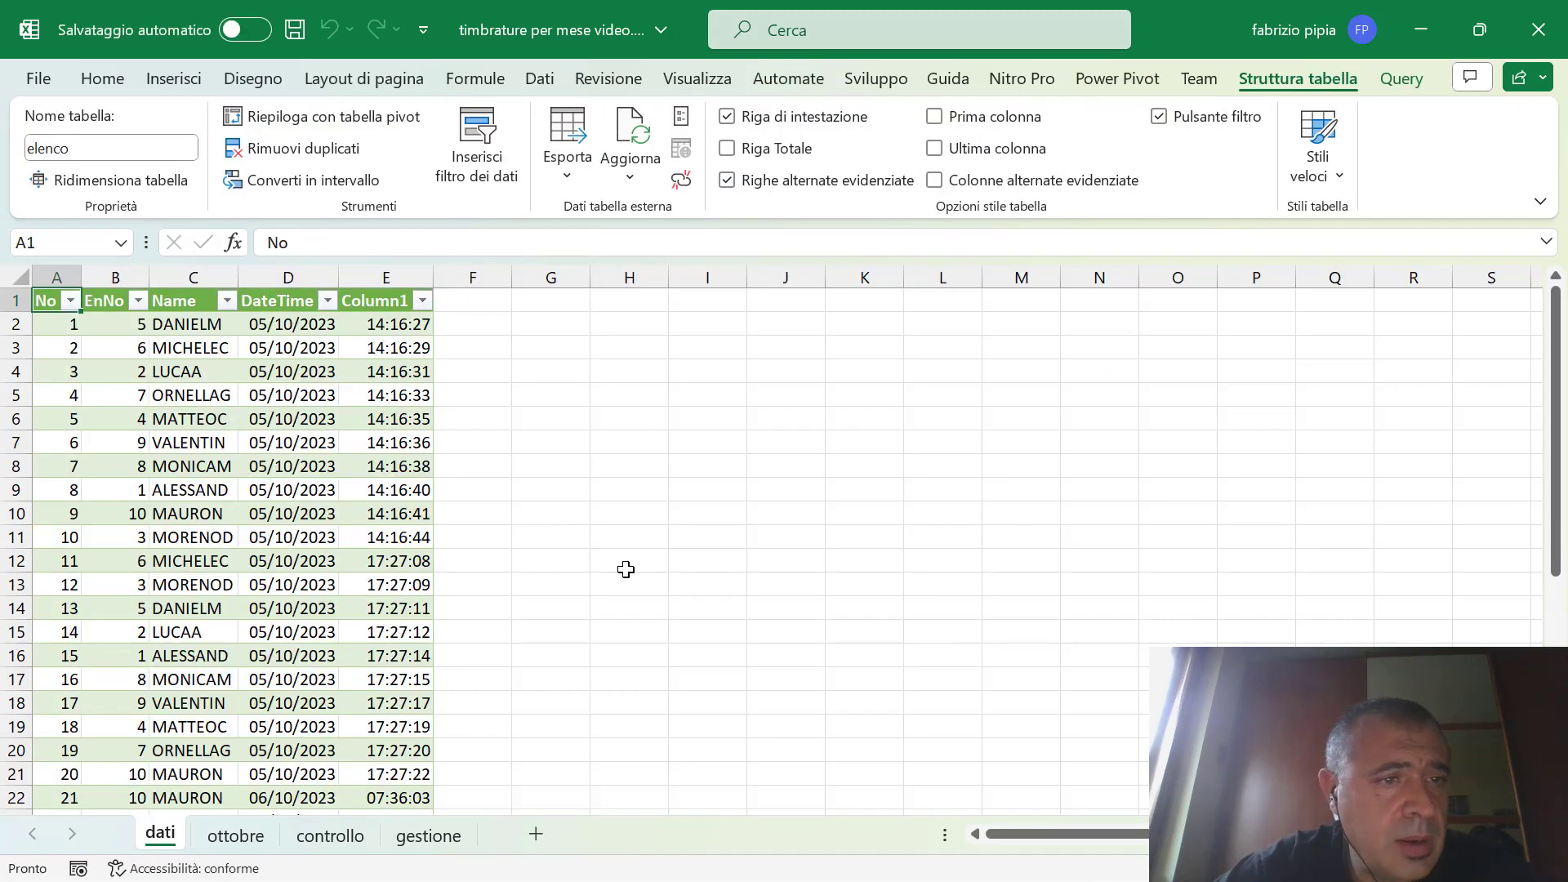
Copy the imported elenco records and clear the old ottobre_timbr punch records
{"action": "mouse_move", "coordinate": [54, 326]}
{"action": "left_mouse_down"}
{"action": "mouse_move", "coordinate": [397, 811]}
{"action": "mouse_move", "coordinate": [374, 756]}
{"action": "mouse_move", "coordinate": [413, 798]}
{"action": "mouse_move", "coordinate": [409, 745]}
{"action": "mouse_move", "coordinate": [352, 668]}
{"action": "mouse_move", "coordinate": [357, 745]}
{"action": "left_mouse_up"}
{"action": "key", "text": "ctrl+c"}
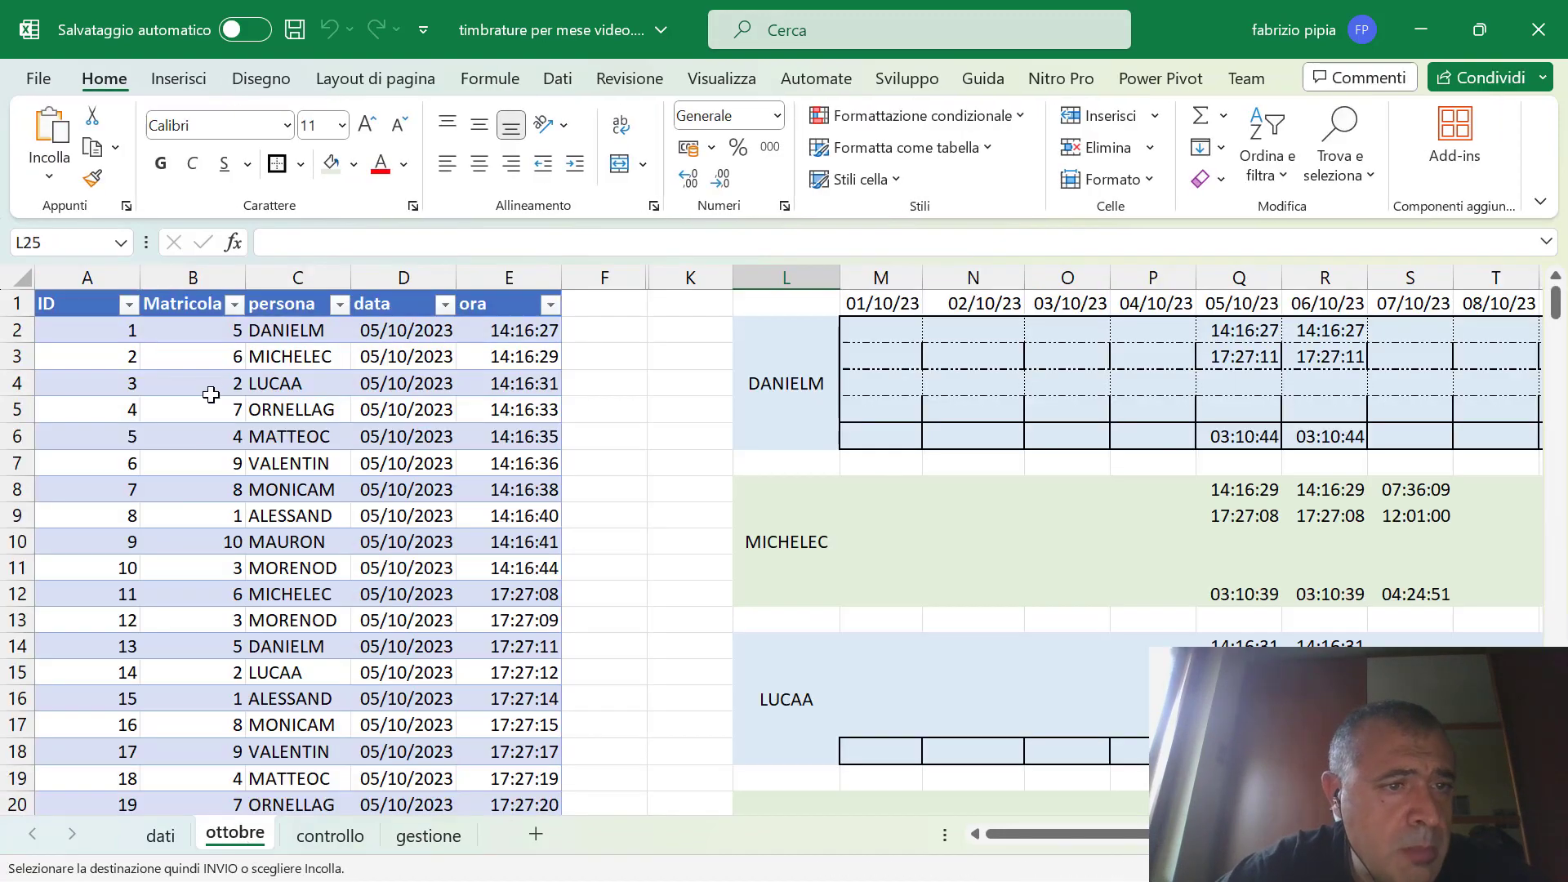
{"action": "left_click_drag", "start_coordinate": [65, 327], "coordinate": [496, 838]}
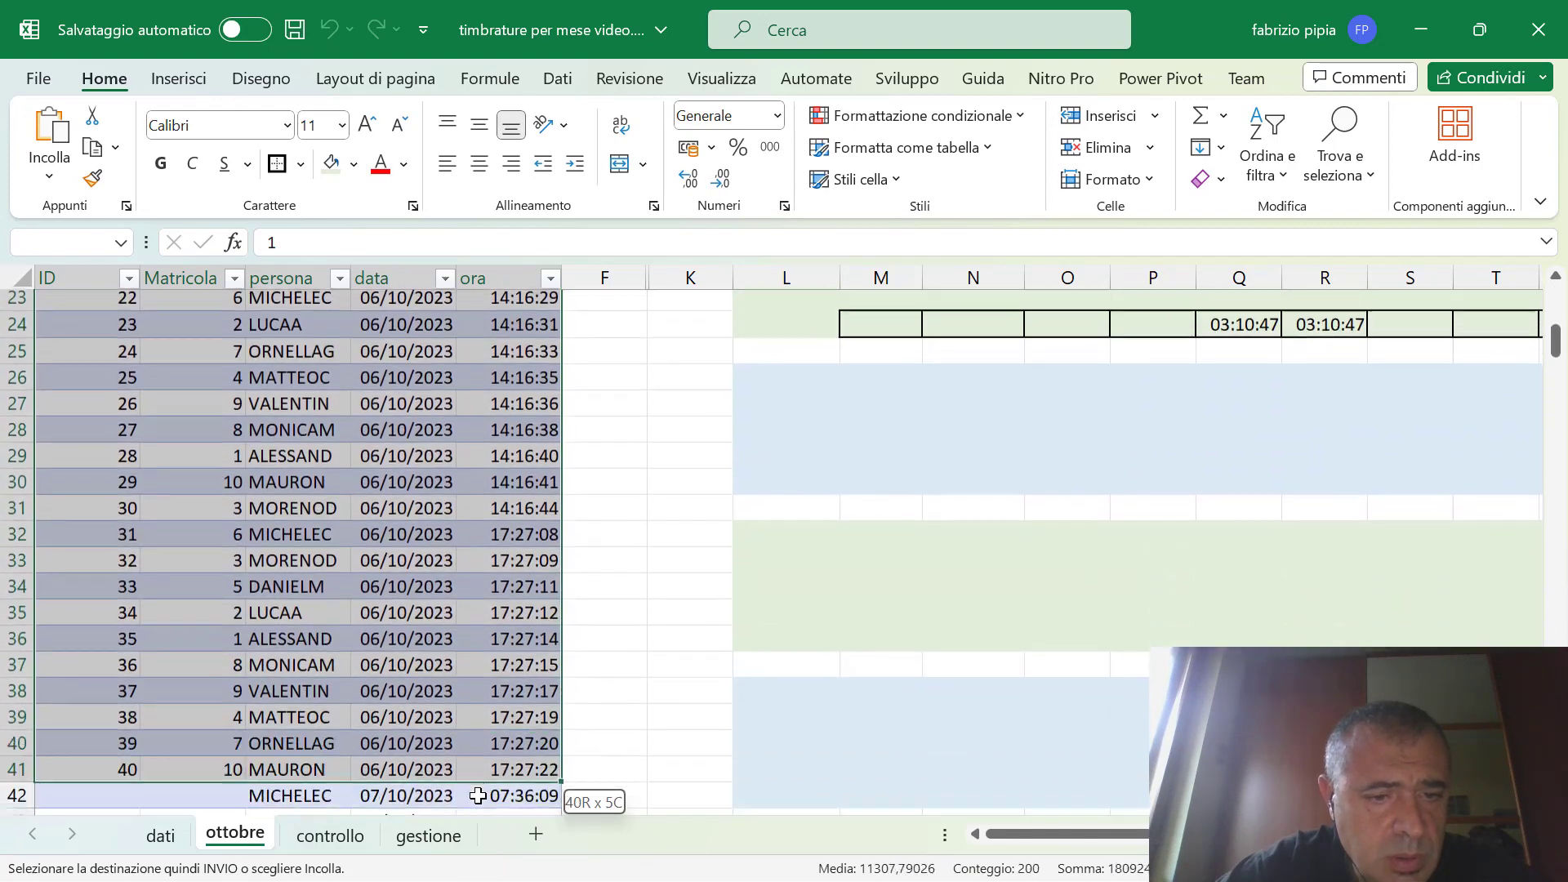
{"action": "mouse_move", "coordinate": [496, 838]}
{"action": "left_mouse_down"}
{"action": "mouse_move", "coordinate": [487, 876]}
{"action": "mouse_move", "coordinate": [482, 761]}
{"action": "left_mouse_up"}
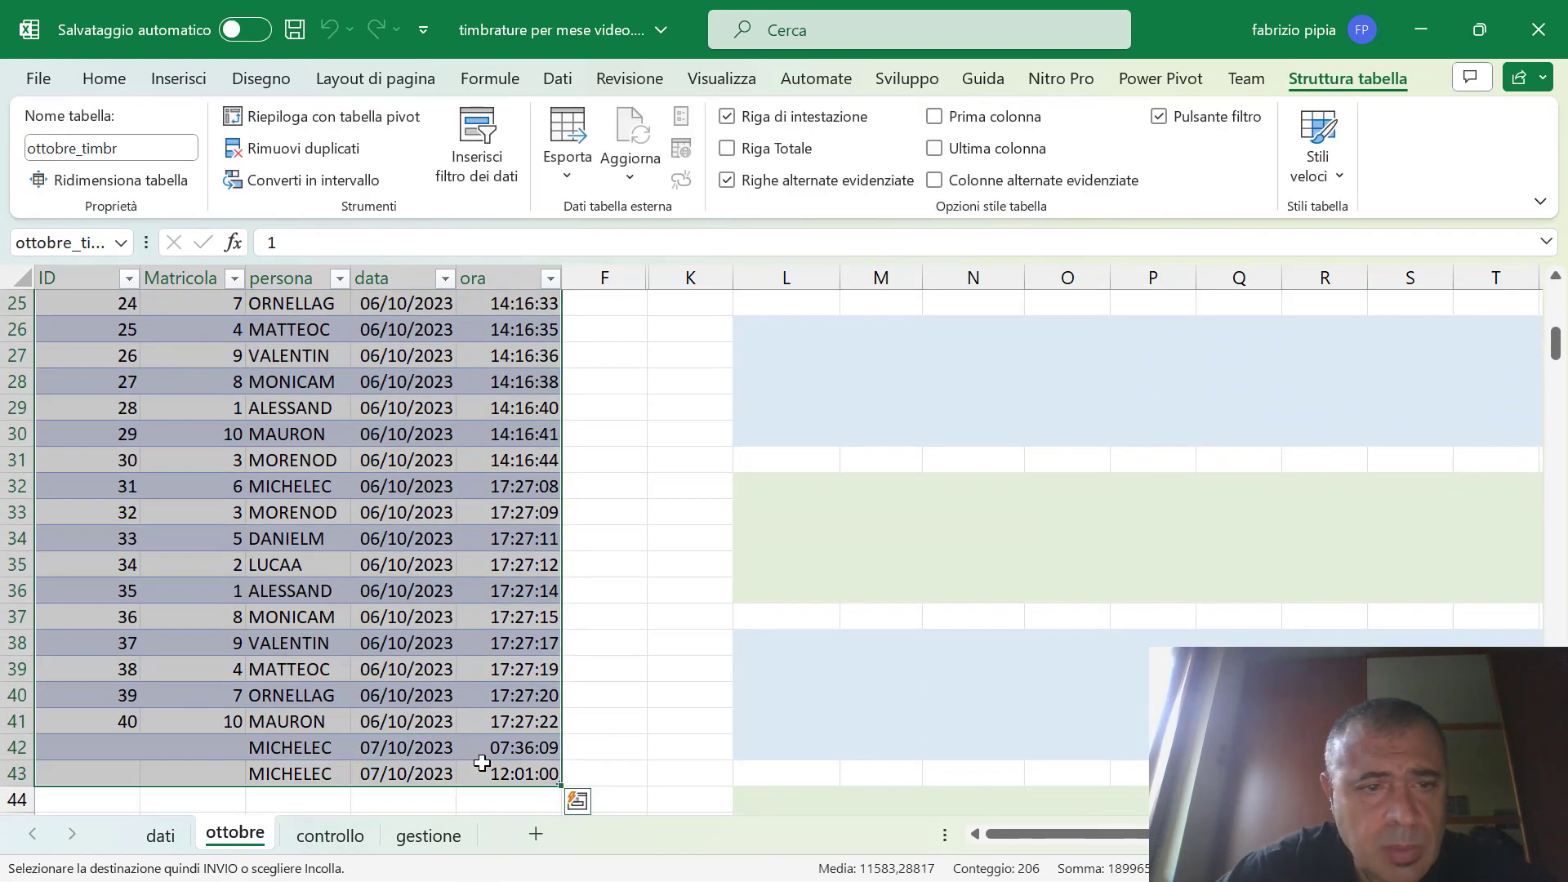
{"action": "key", "text": "Delete"}
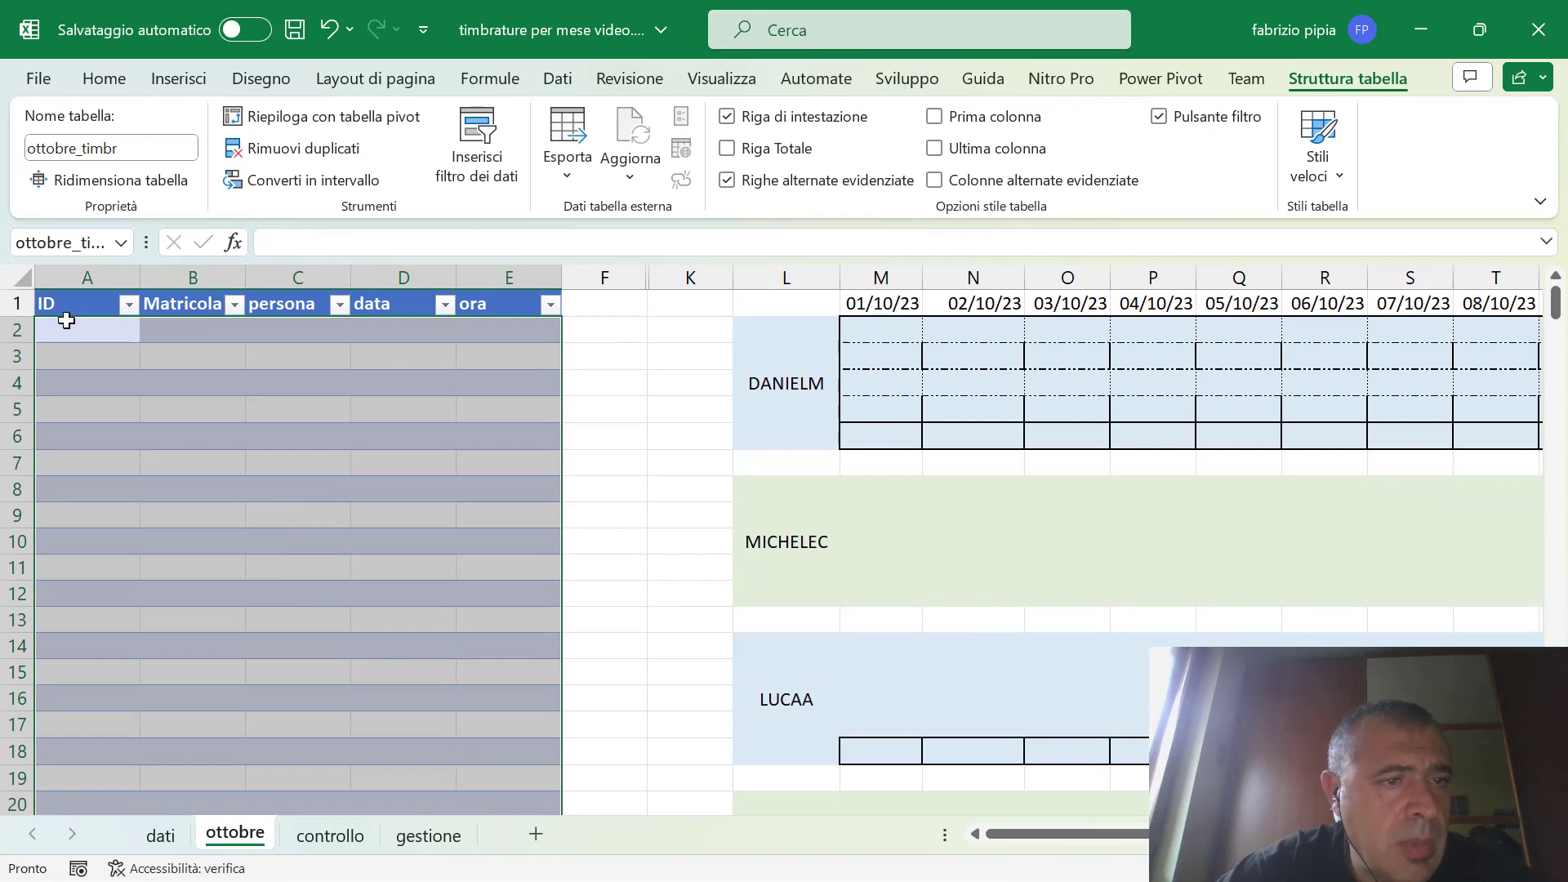
{"action": "left_click", "coordinate": [67, 323]}
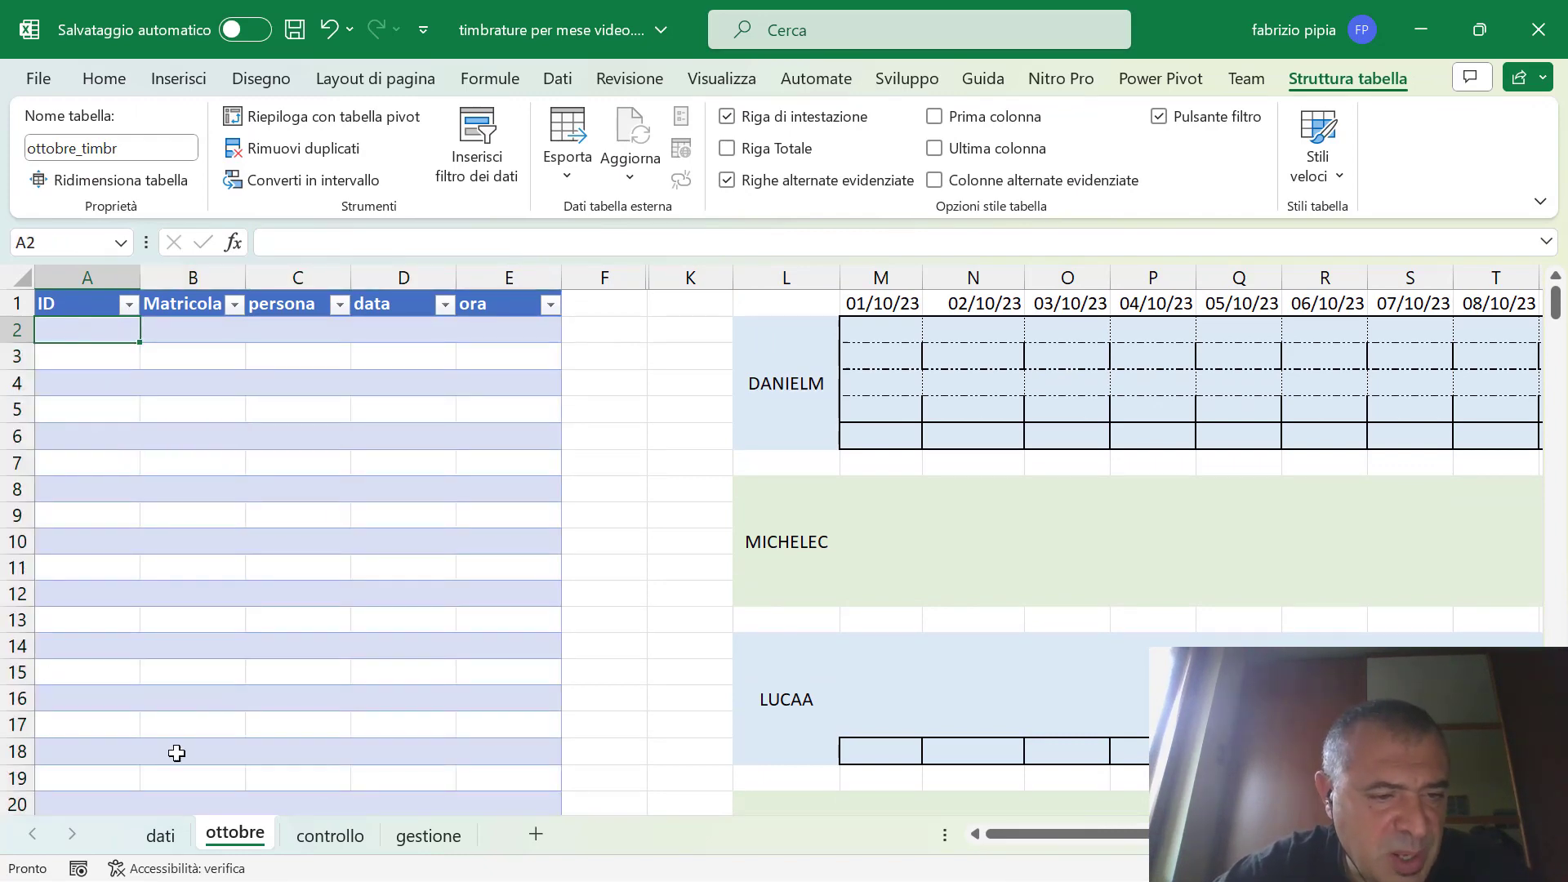
{"action": "left_click", "coordinate": [166, 841]}
Paste the 38 copied punch records into the ottobre_timbr table at A2
{"action": "key", "text": "ctrl+c"}
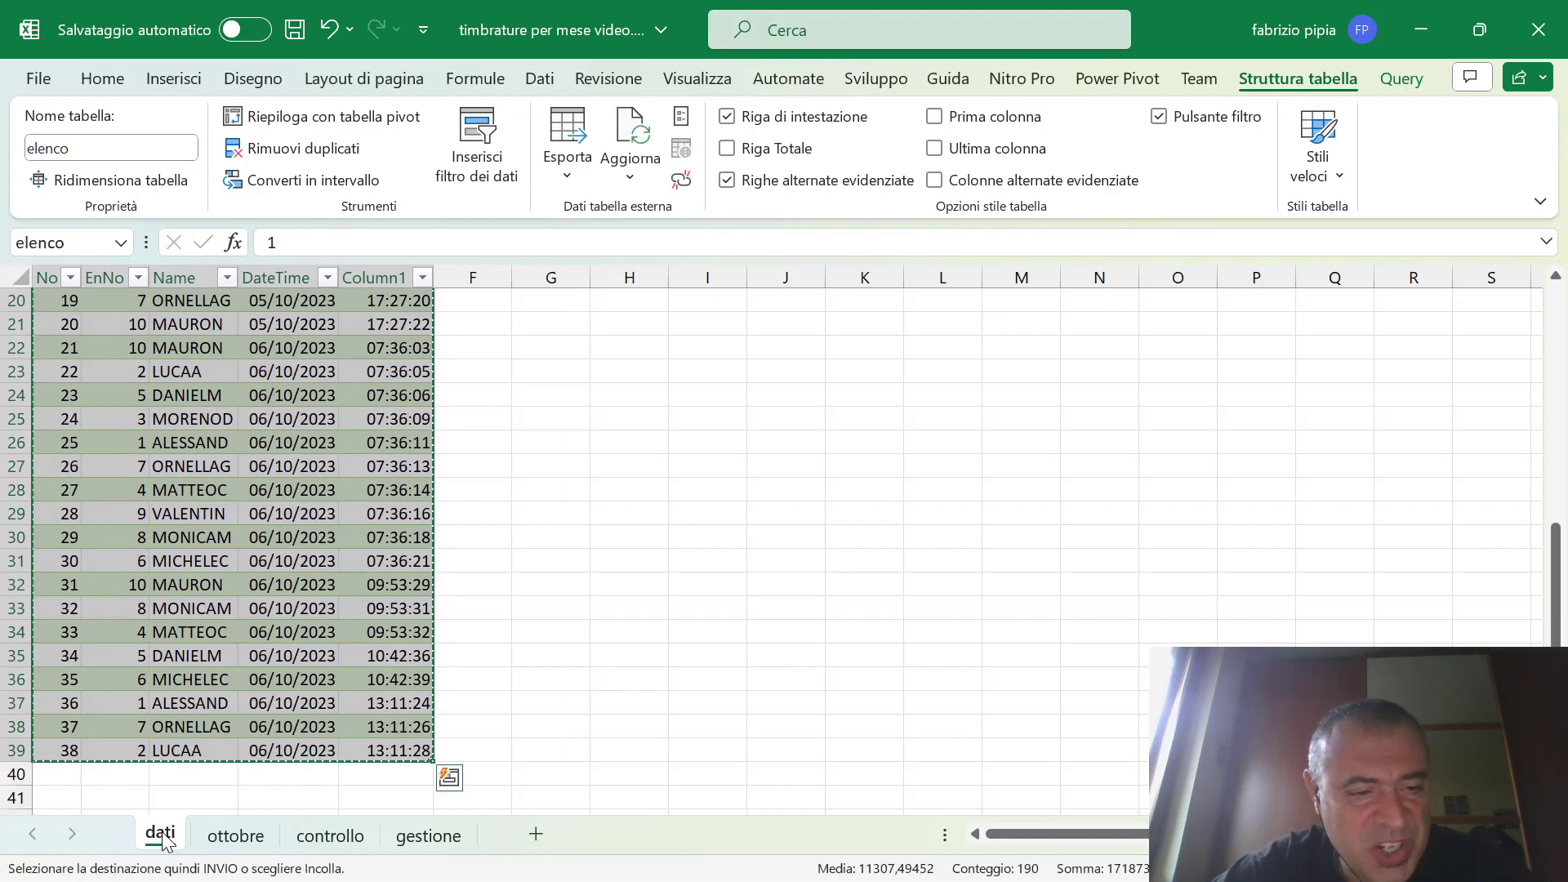
{"action": "left_click", "coordinate": [233, 838]}
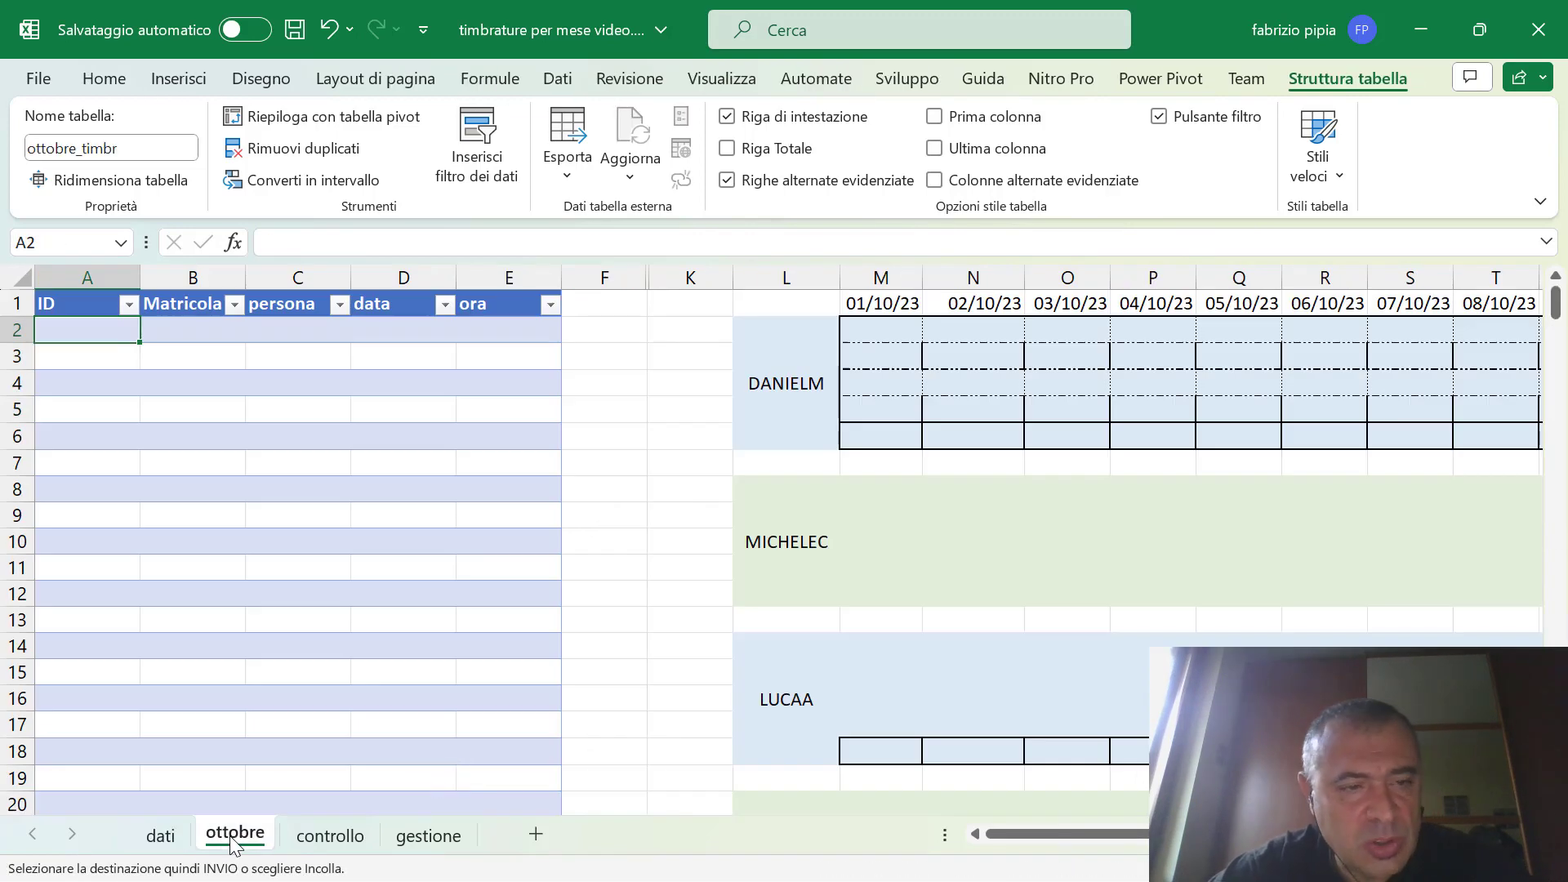
{"action": "key", "text": "ctrl+v"}
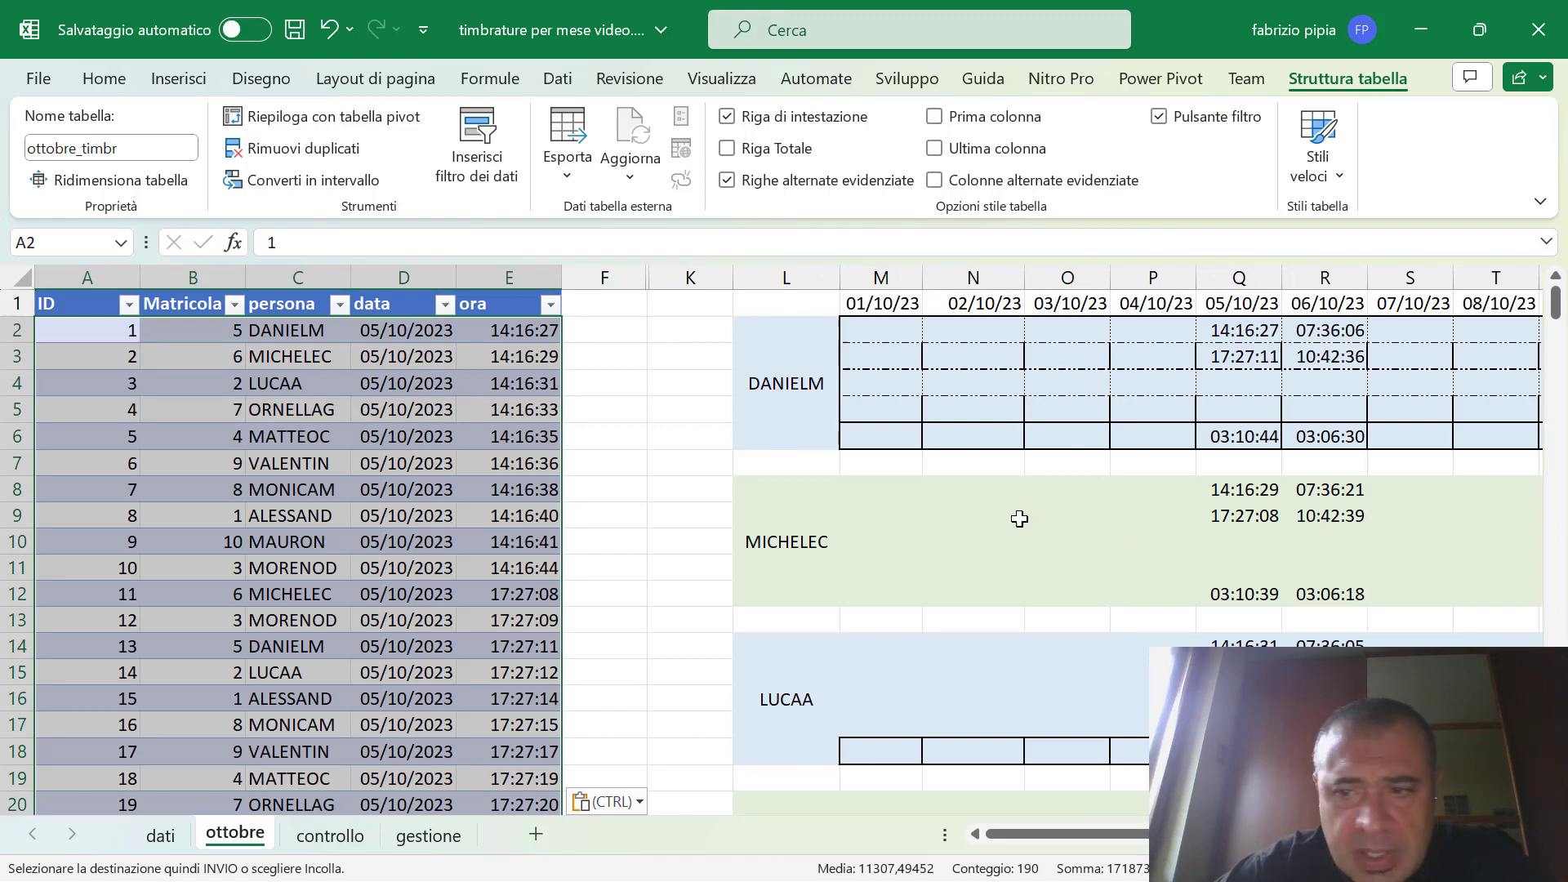
Review the filled person blocks and inspect the formula in R21
{"action": "scroll", "coordinate": [1168, 508], "scroll_direction": "down", "scroll_amount": 2}
{"action": "scroll", "coordinate": [1190, 511], "scroll_direction": "down", "scroll_amount": 3}
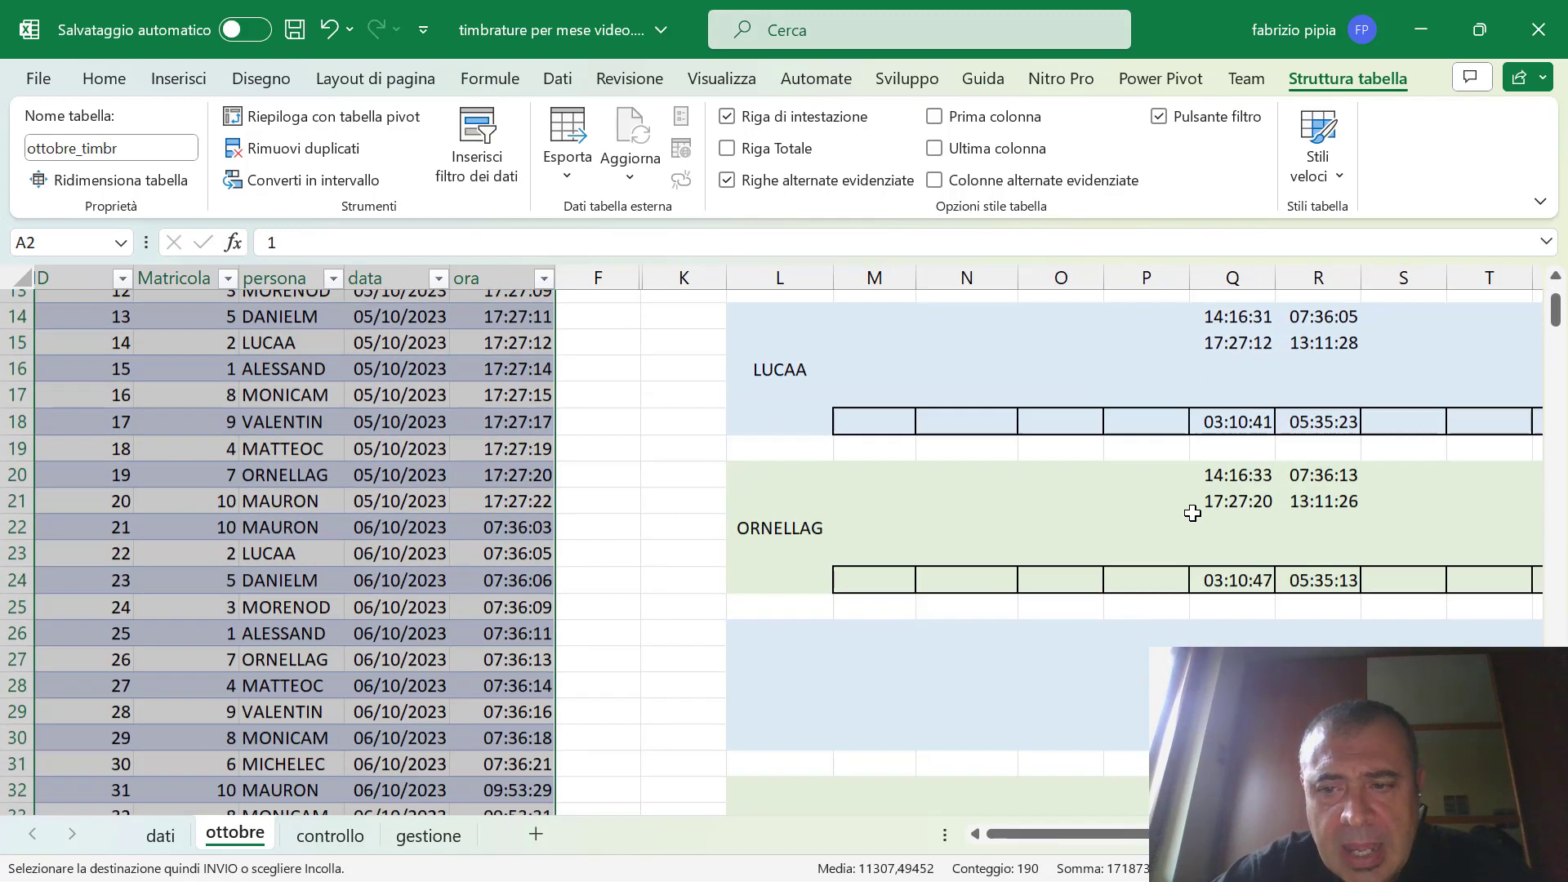
{"action": "scroll", "coordinate": [1192, 512], "scroll_direction": "down", "scroll_amount": 1}
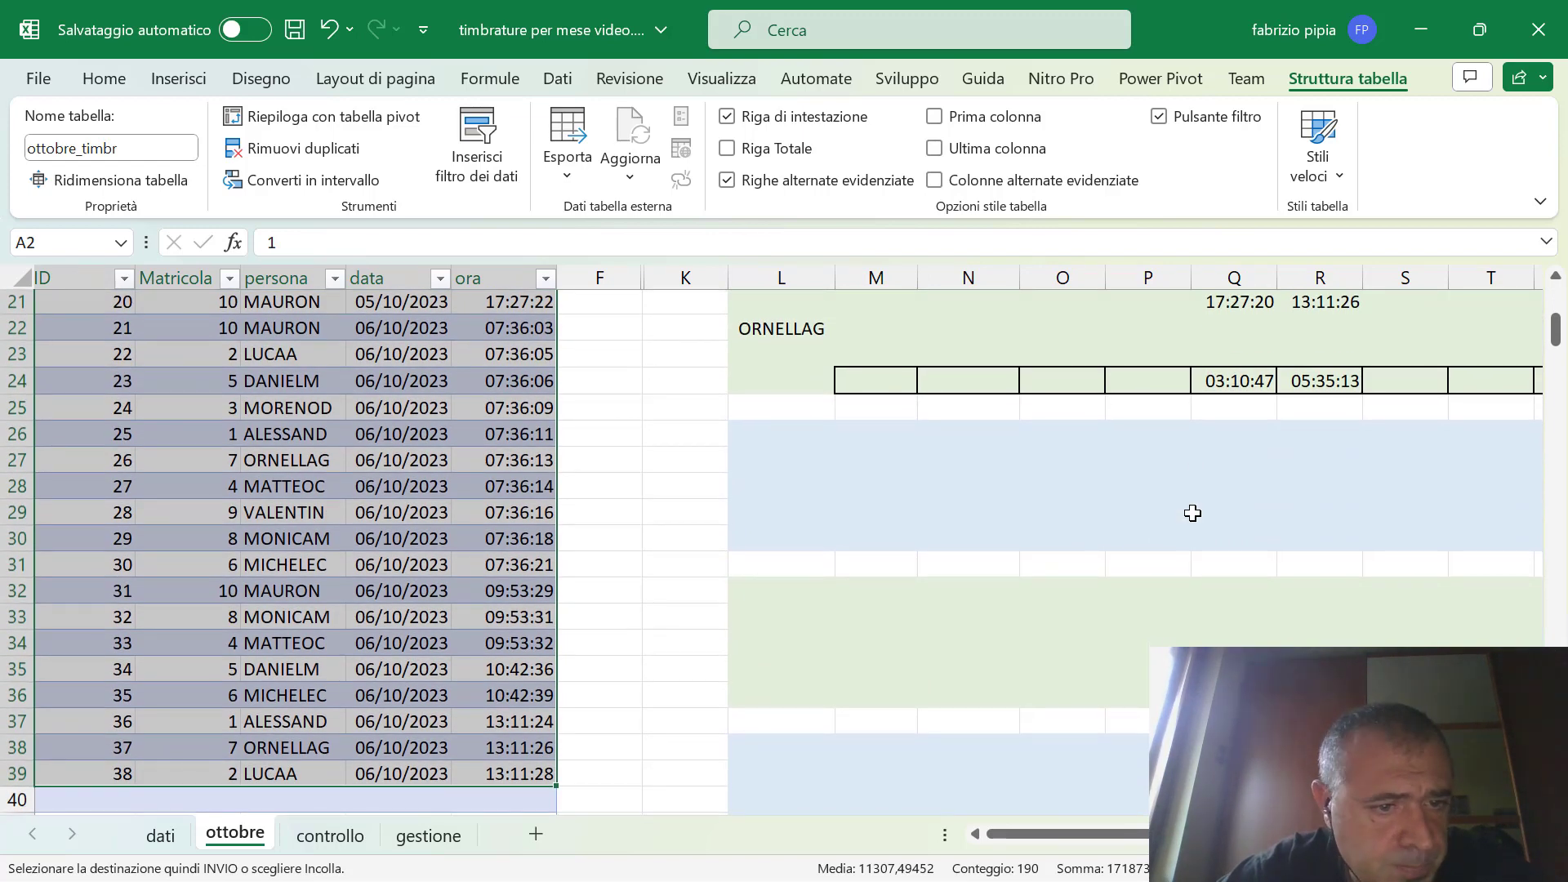
{"action": "scroll", "coordinate": [1192, 513], "scroll_direction": "up", "scroll_amount": 5}
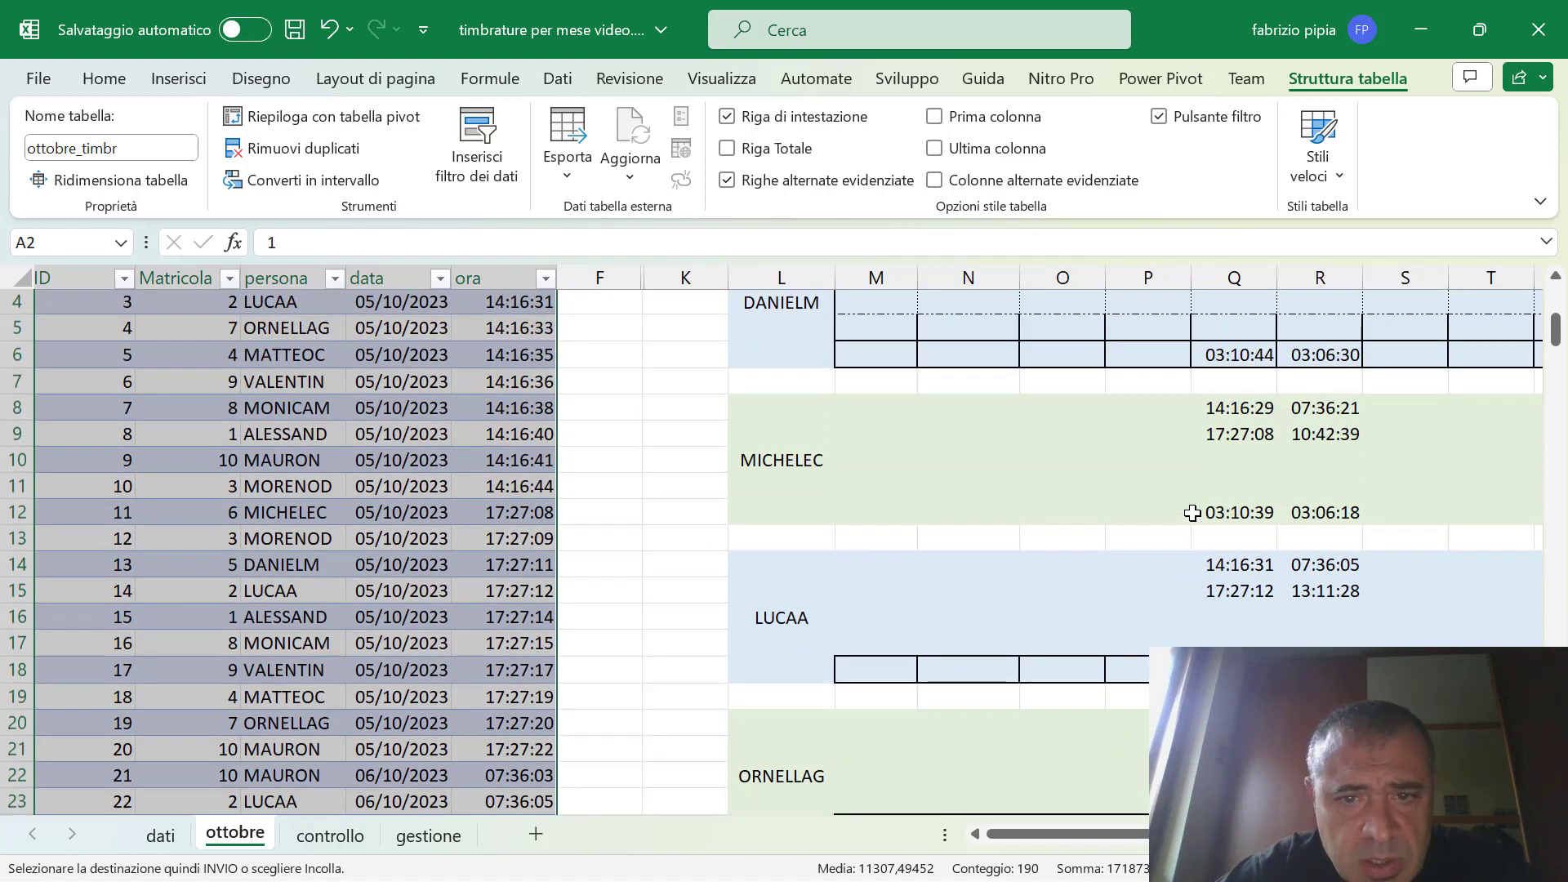
{"action": "scroll", "coordinate": [1192, 513], "scroll_direction": "right", "scroll_amount": 1}
{"action": "scroll", "coordinate": [1192, 512], "scroll_direction": "right", "scroll_amount": 1}
{"action": "scroll", "coordinate": [1193, 513], "scroll_direction": "right", "scroll_amount": 1}
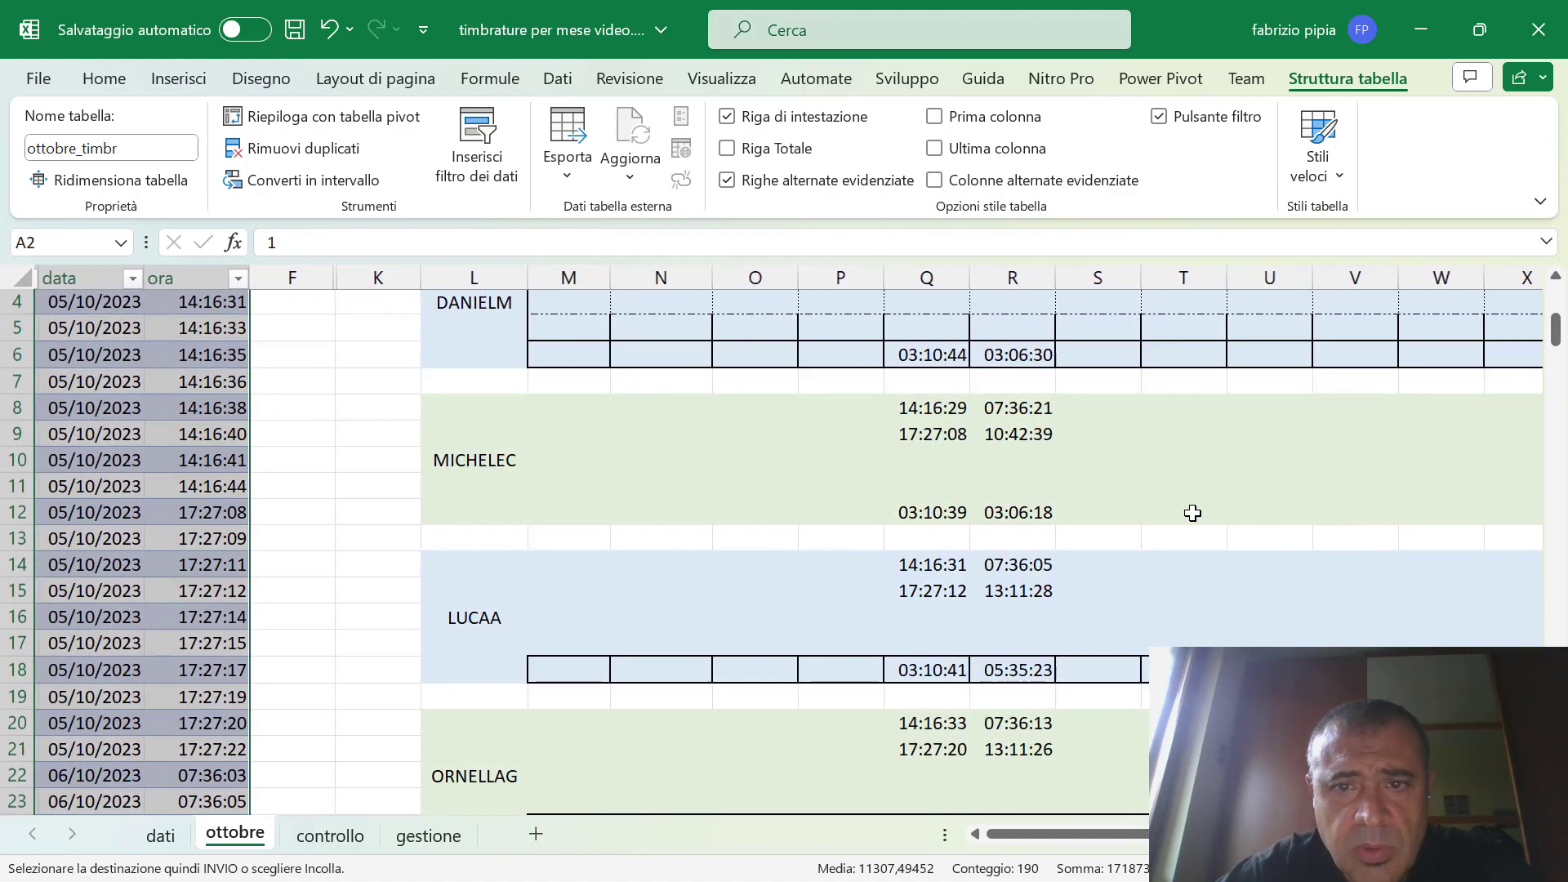
{"action": "scroll", "coordinate": [1193, 513], "scroll_direction": "up", "scroll_amount": 1}
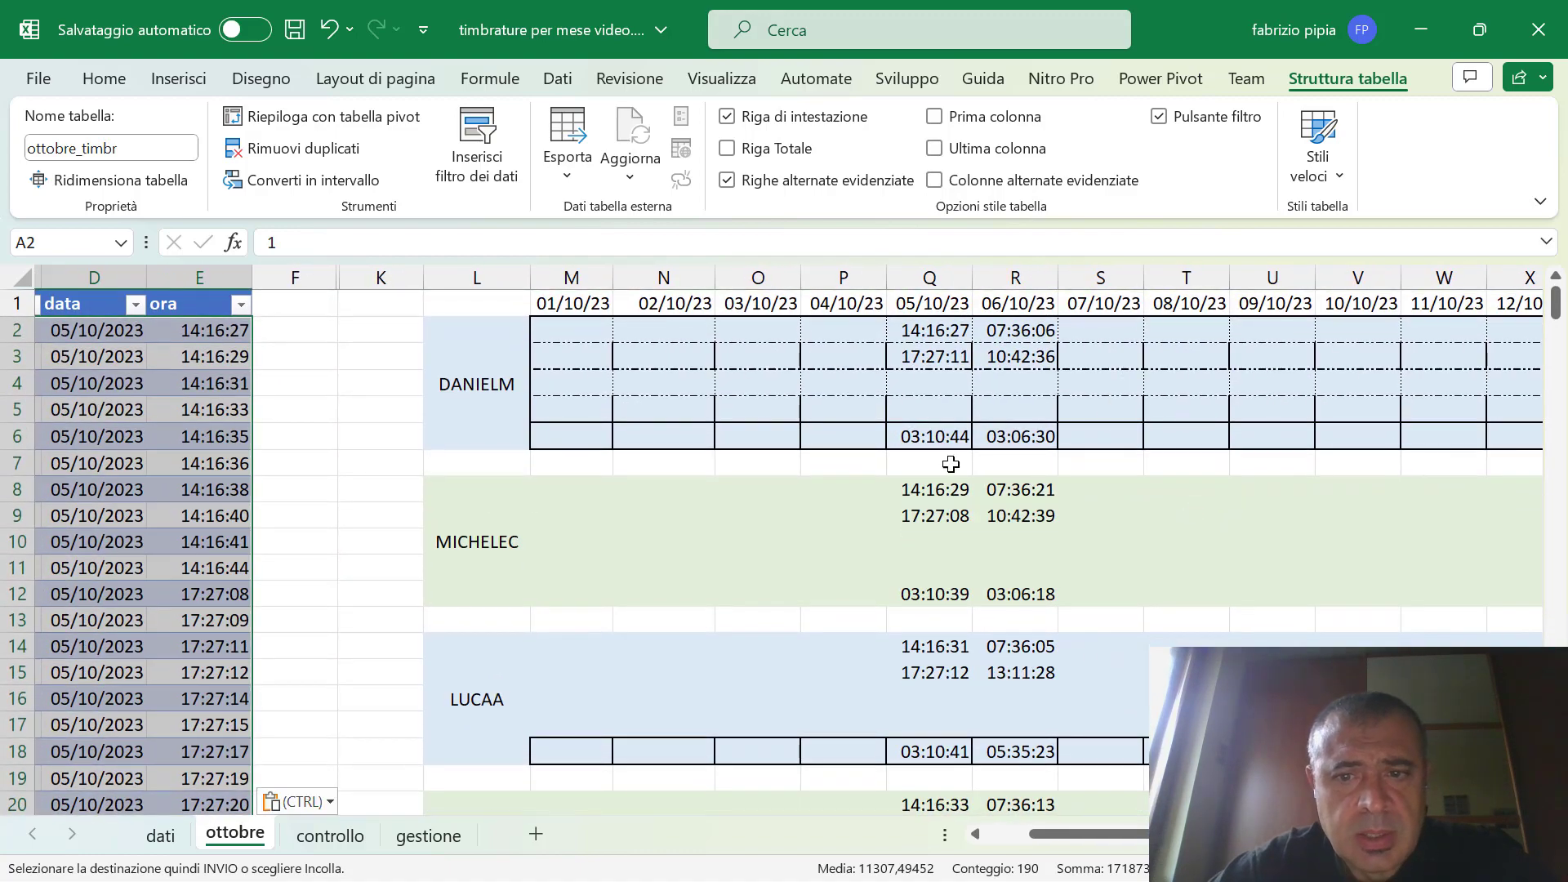
{"action": "scroll", "coordinate": [1143, 580], "scroll_direction": "left", "scroll_amount": 2}
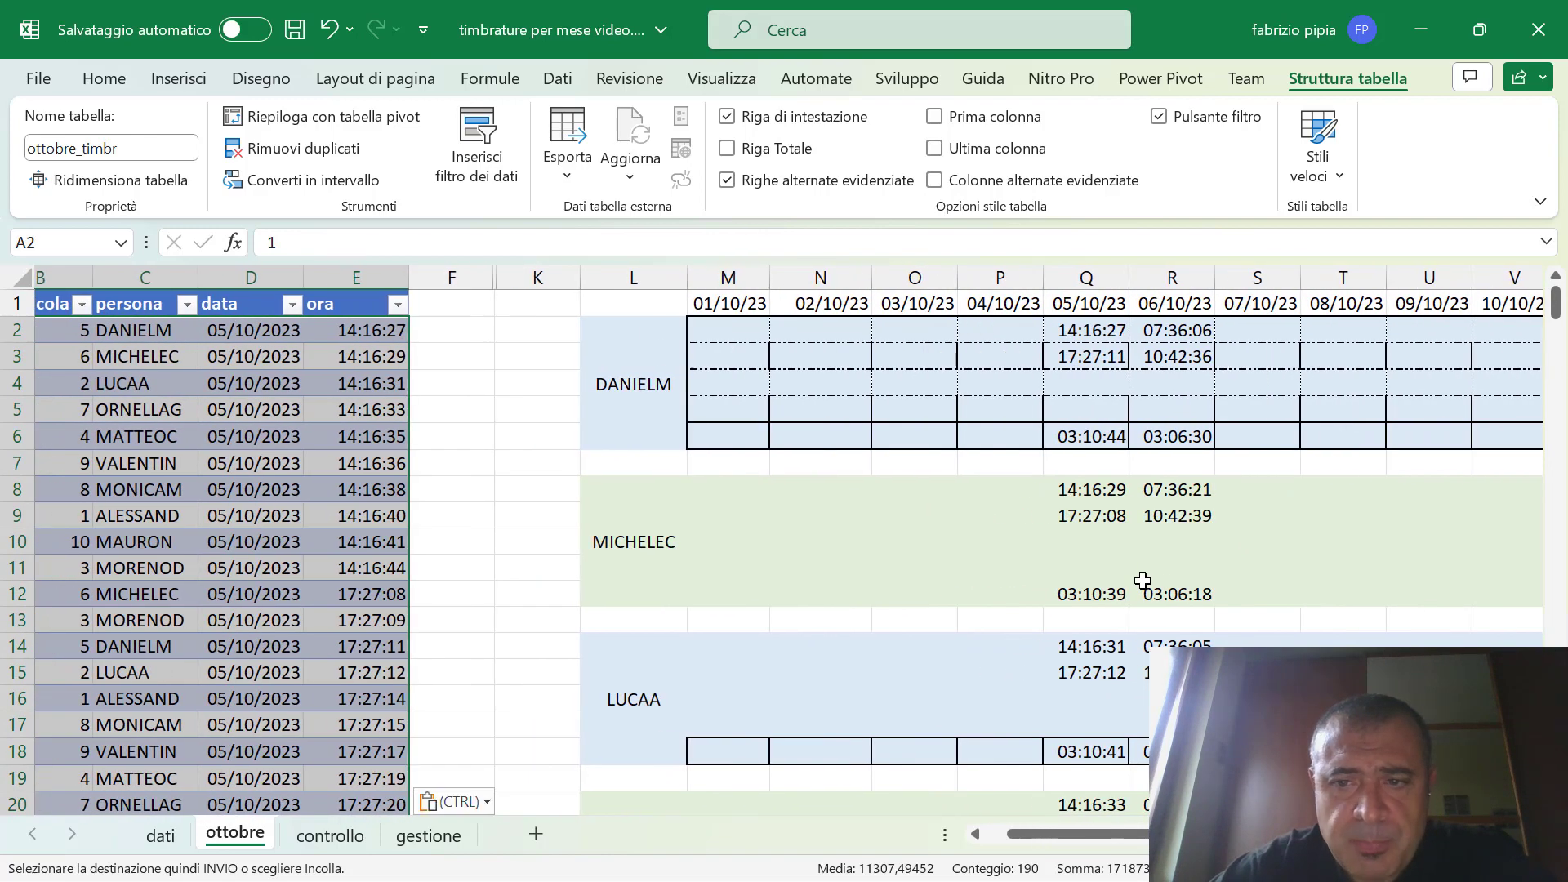
{"action": "scroll", "coordinate": [1143, 580], "scroll_direction": "left", "scroll_amount": 1}
{"action": "scroll", "coordinate": [1142, 581], "scroll_direction": "down", "scroll_amount": 1}
{"action": "scroll", "coordinate": [1142, 581], "scroll_direction": "down", "scroll_amount": 2}
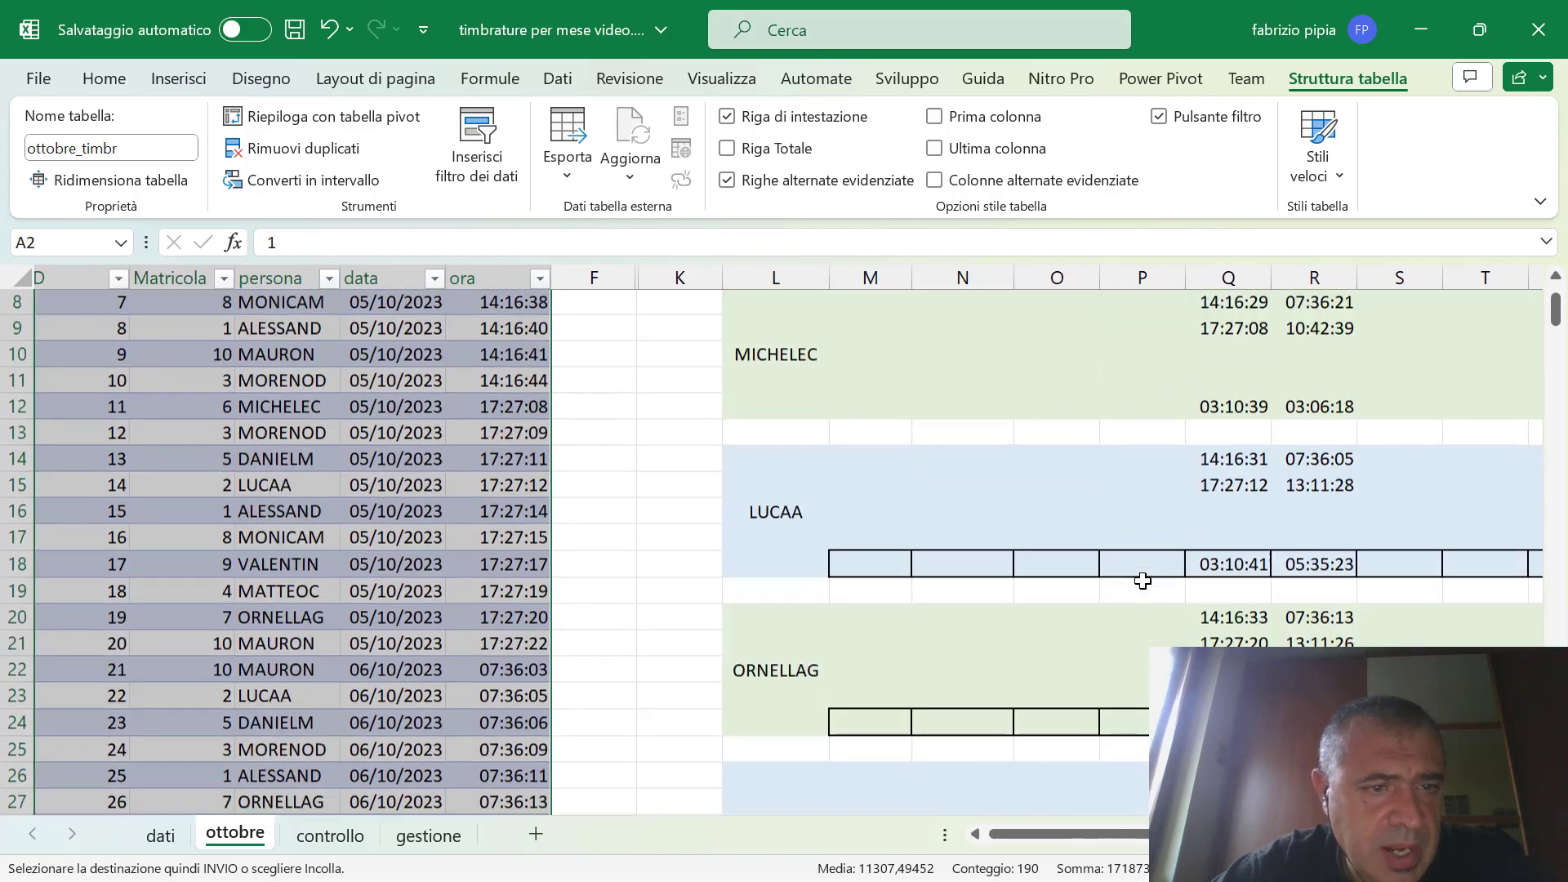
{"action": "scroll", "coordinate": [1143, 581], "scroll_direction": "down", "scroll_amount": 1}
{"action": "scroll", "coordinate": [1143, 581], "scroll_direction": "up", "scroll_amount": 1}
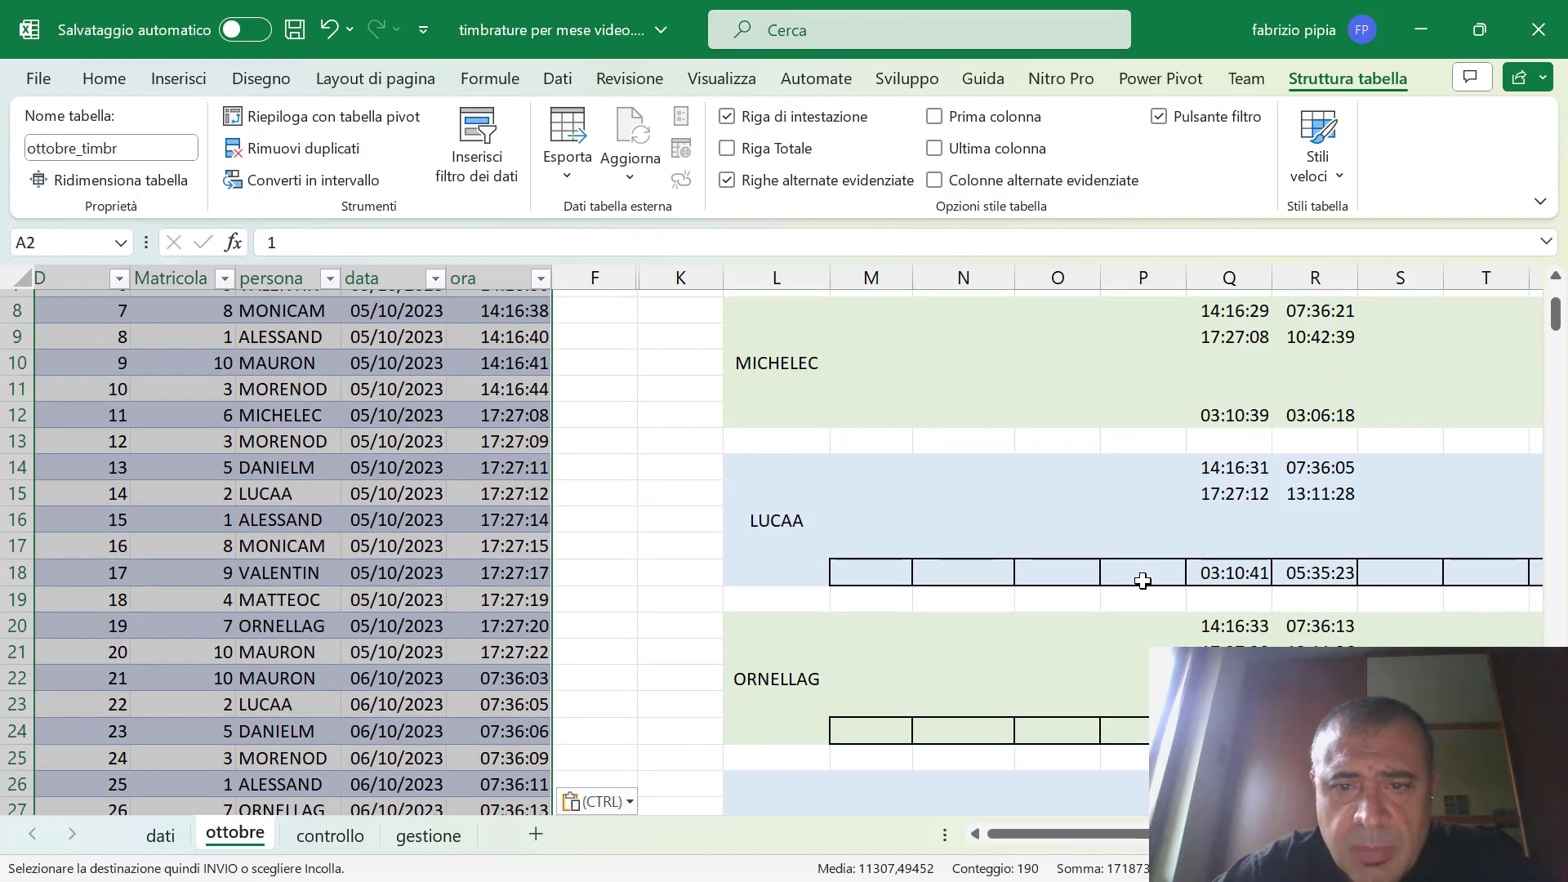
{"action": "scroll", "coordinate": [1143, 581], "scroll_direction": "down", "scroll_amount": 1}
{"action": "scroll", "coordinate": [1143, 581], "scroll_direction": "down", "scroll_amount": 5}
{"action": "scroll", "coordinate": [1143, 581], "scroll_direction": "up", "scroll_amount": 2}
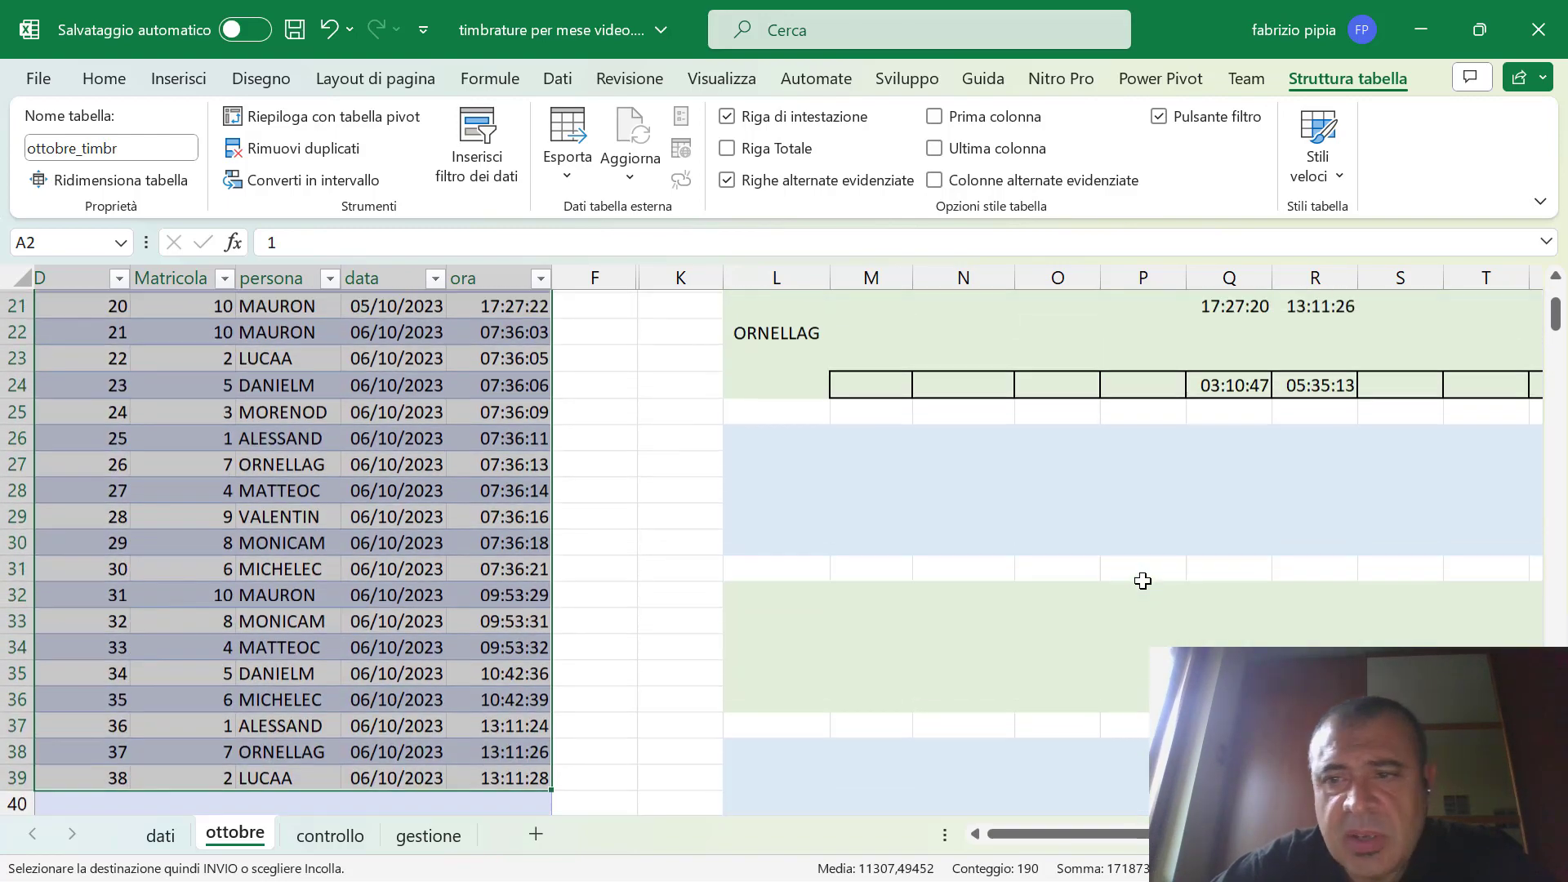
{"action": "scroll", "coordinate": [1143, 581], "scroll_direction": "up", "scroll_amount": 2}
{"action": "scroll", "coordinate": [1485, 360], "scroll_direction": "up", "scroll_amount": 1}
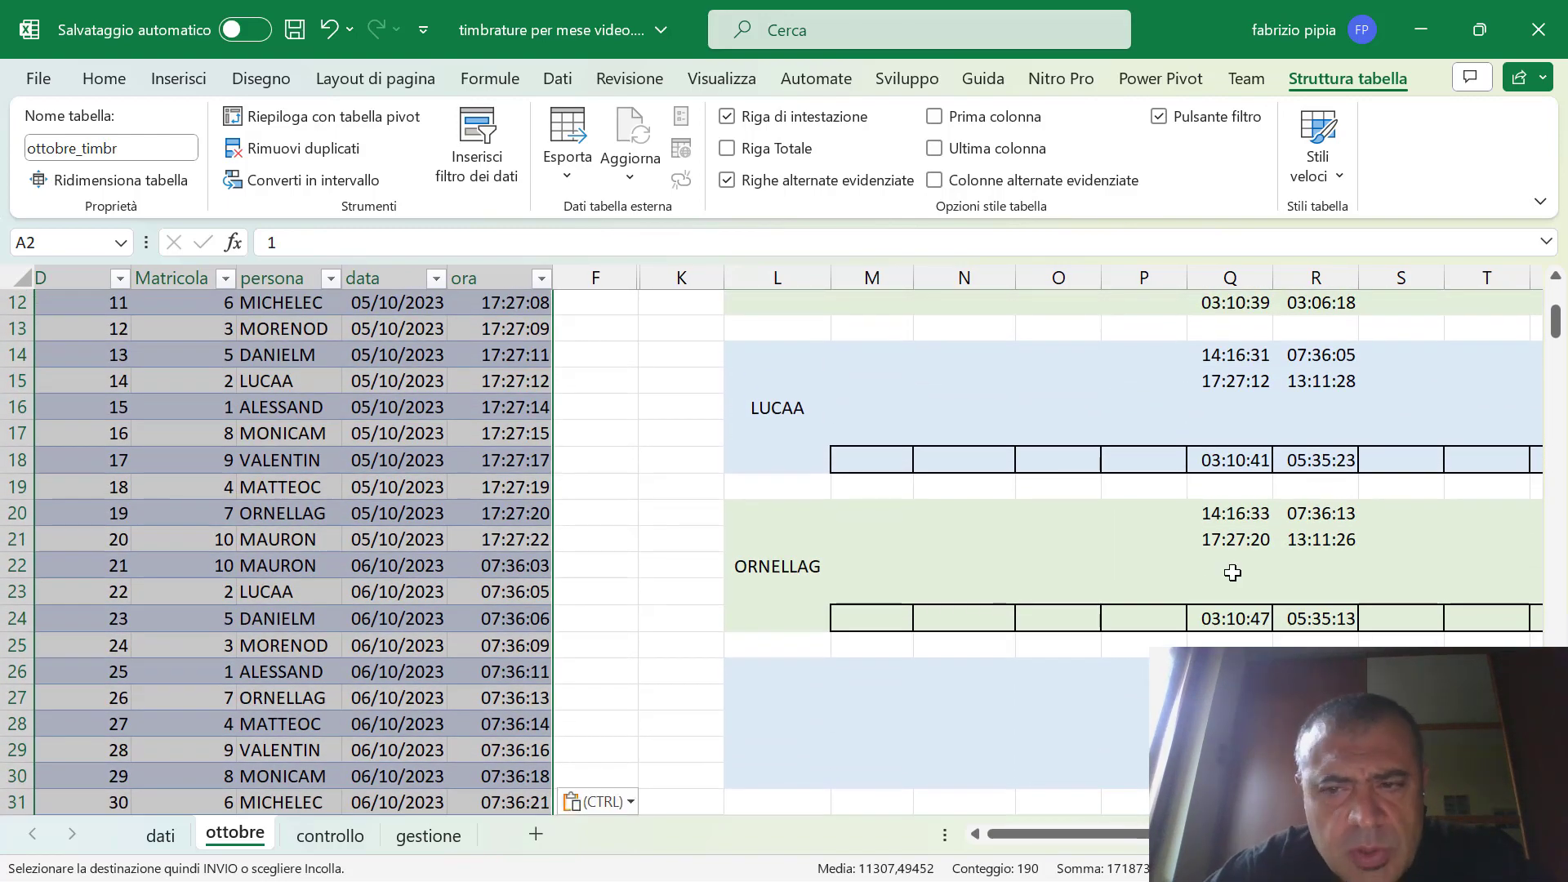
{"action": "scroll", "coordinate": [345, 640], "scroll_direction": "down", "scroll_amount": 1}
{"action": "scroll", "coordinate": [345, 641], "scroll_direction": "down", "scroll_amount": 2}
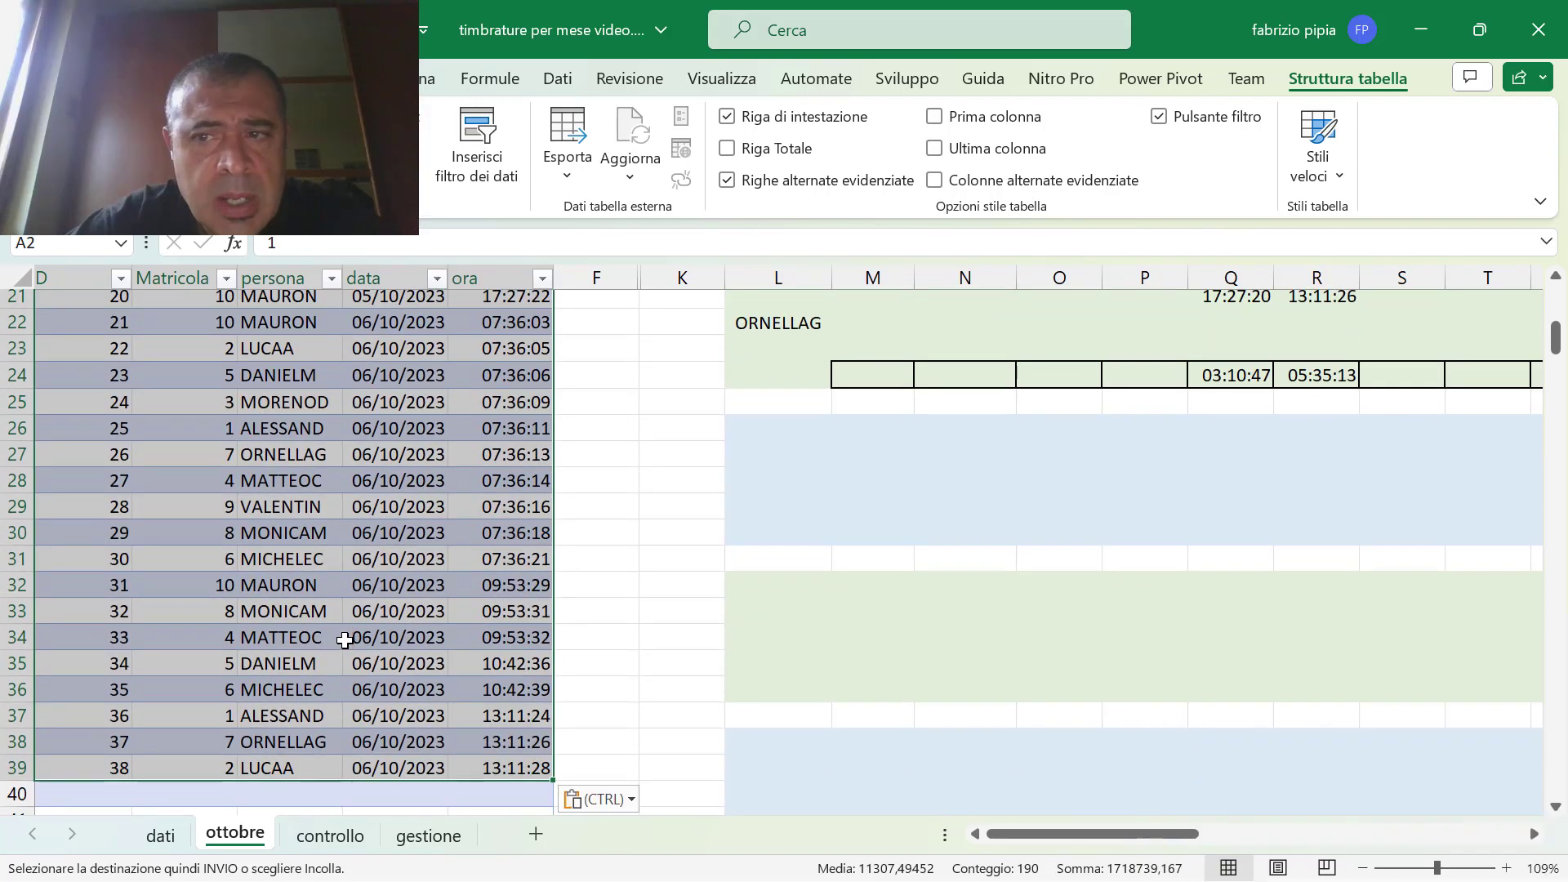
{"action": "scroll", "coordinate": [1046, 564], "scroll_direction": "up", "scroll_amount": 2}
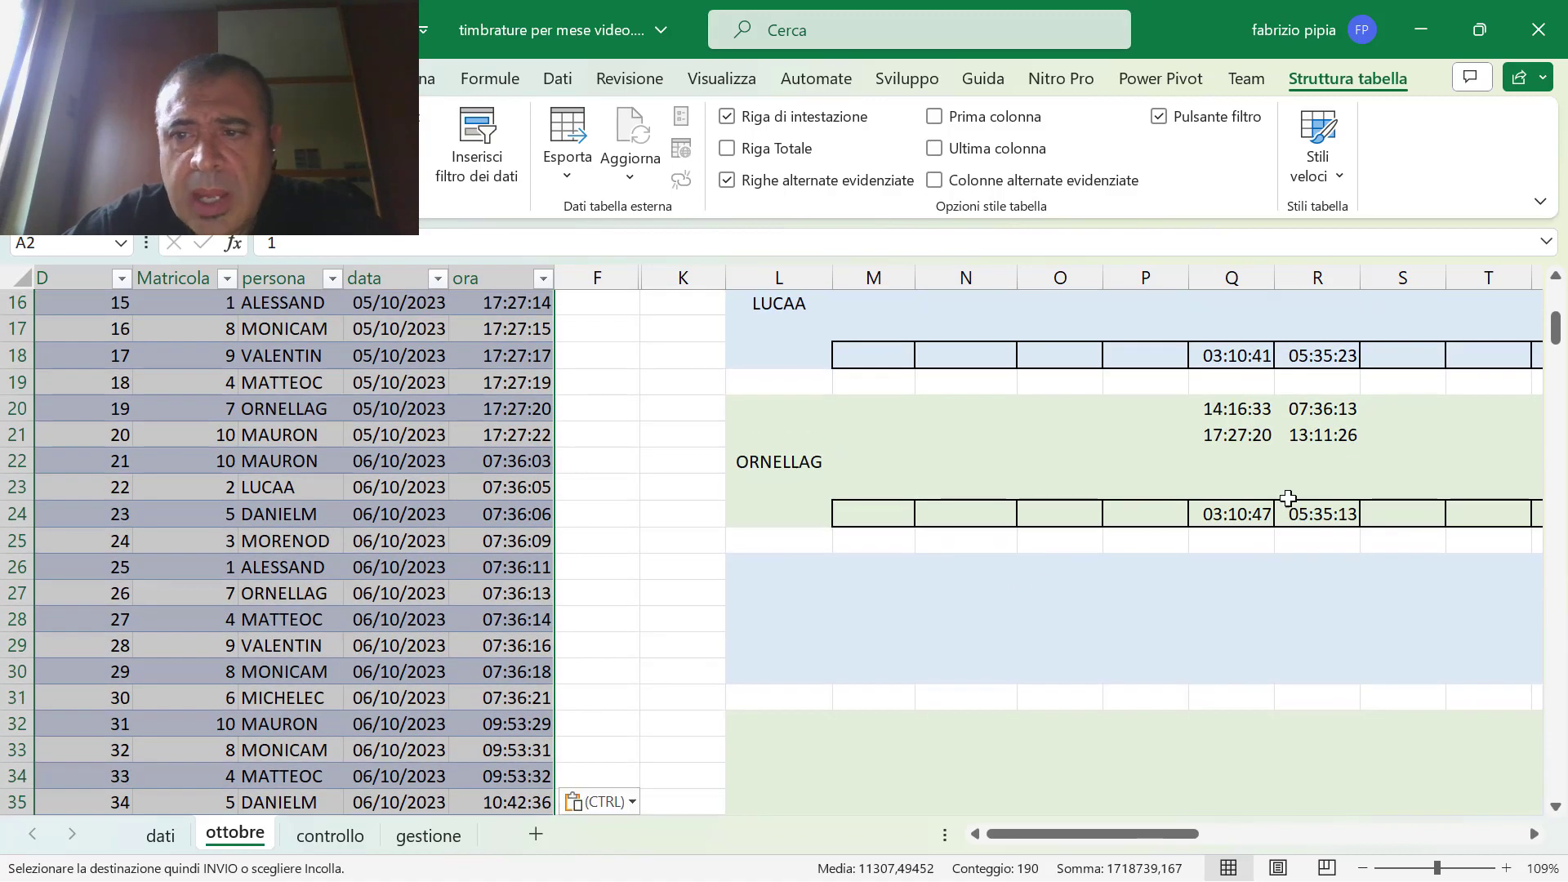
{"action": "left_click", "coordinate": [1327, 434]}
{"action": "scroll", "coordinate": [1321, 436], "scroll_direction": "up", "scroll_amount": 5}
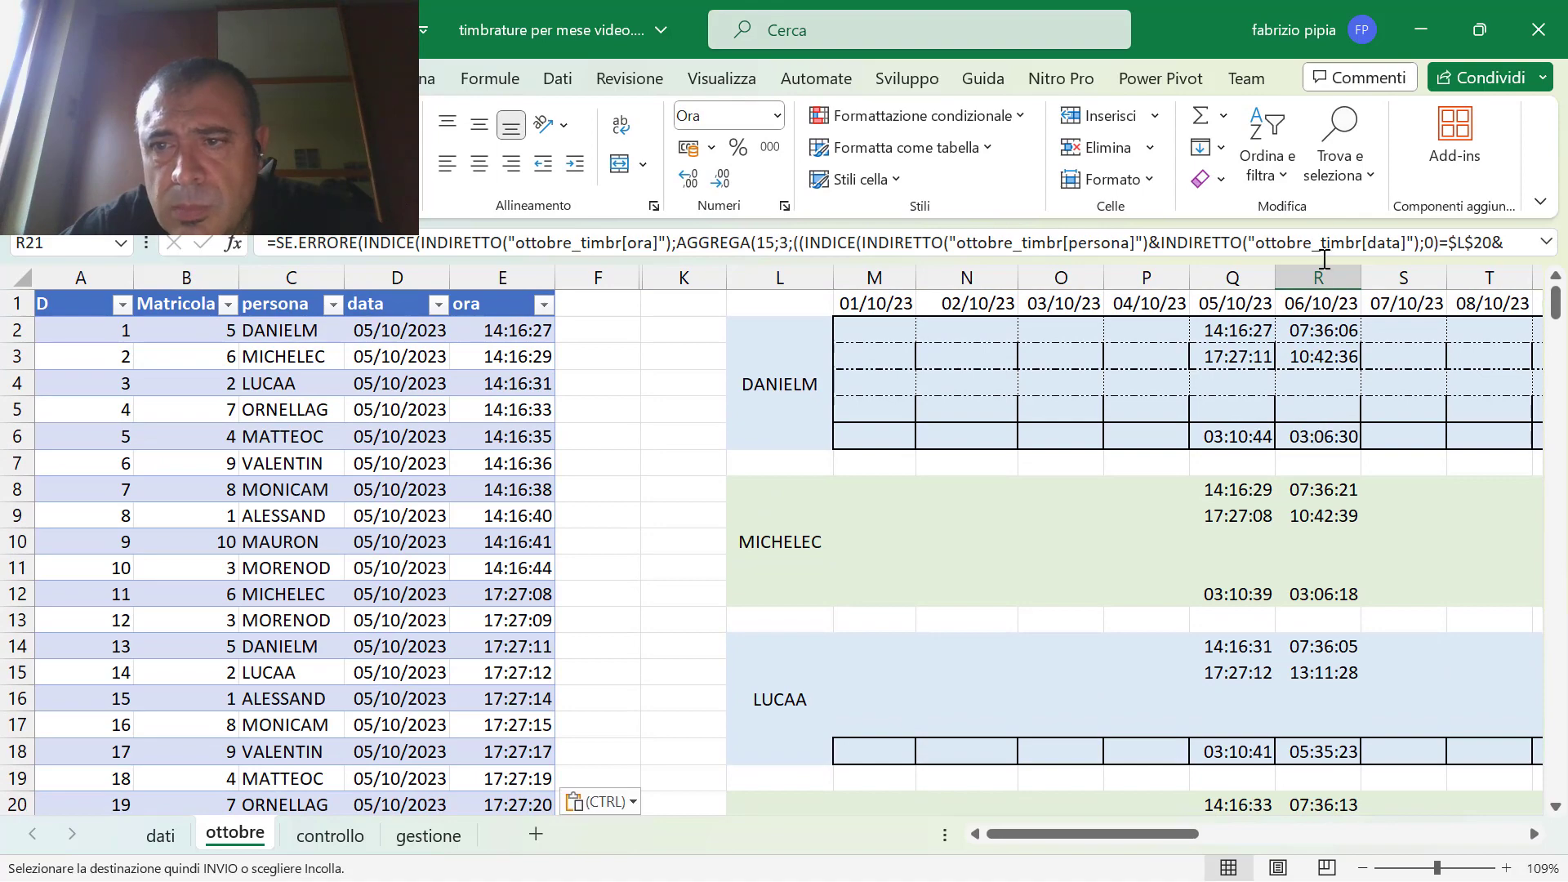
{"action": "scroll", "coordinate": [1330, 535], "scroll_direction": "down", "scroll_amount": 1}
{"action": "scroll", "coordinate": [1329, 535], "scroll_direction": "down", "scroll_amount": 2}
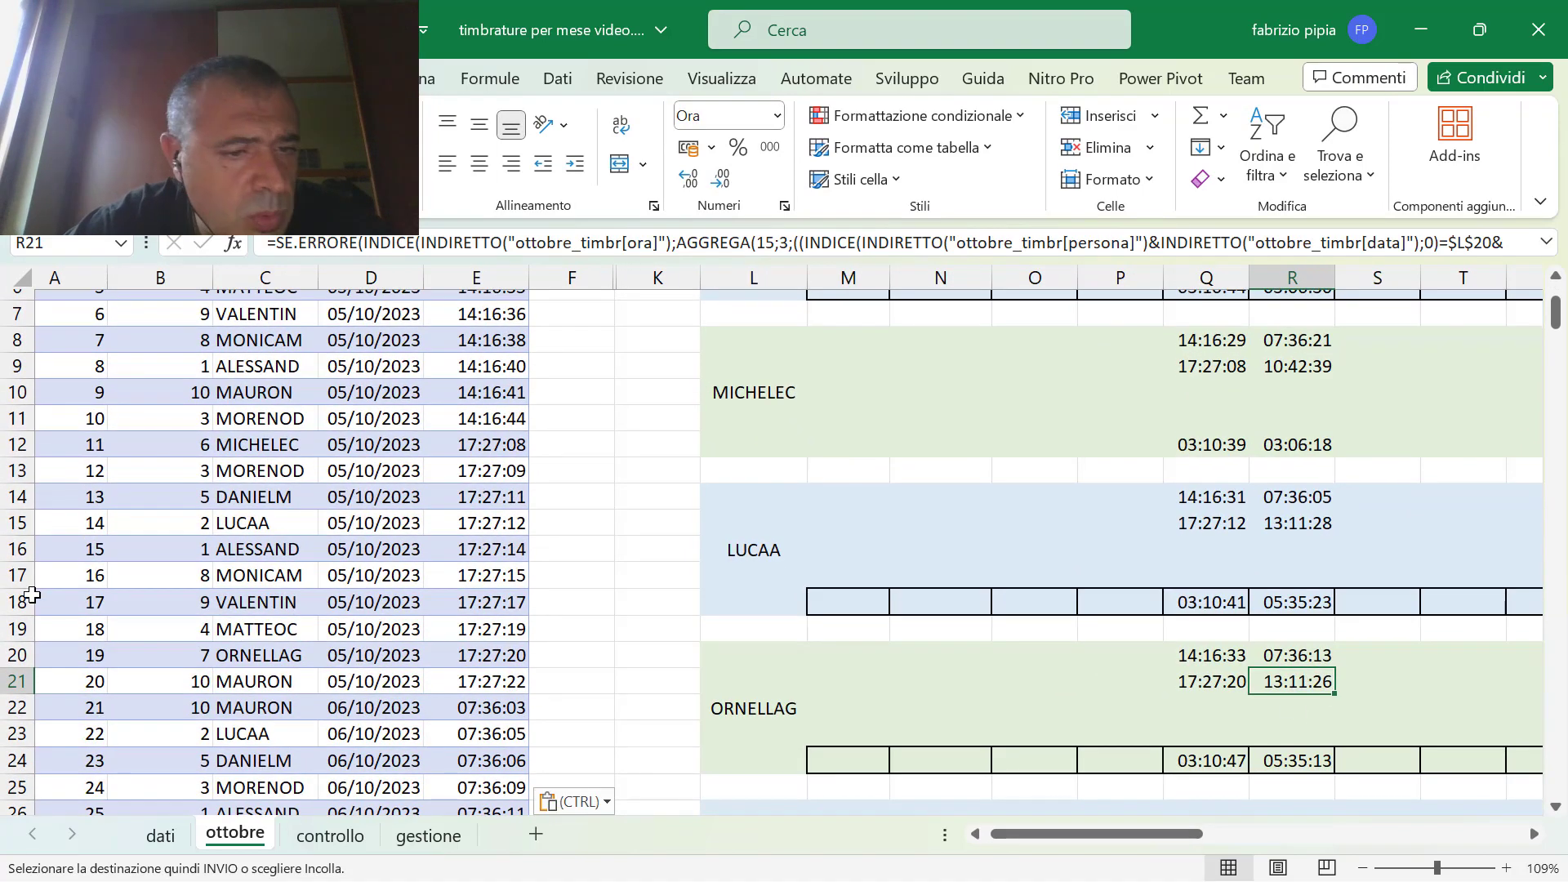
{"action": "scroll", "coordinate": [355, 662], "scroll_direction": "down", "scroll_amount": 2}
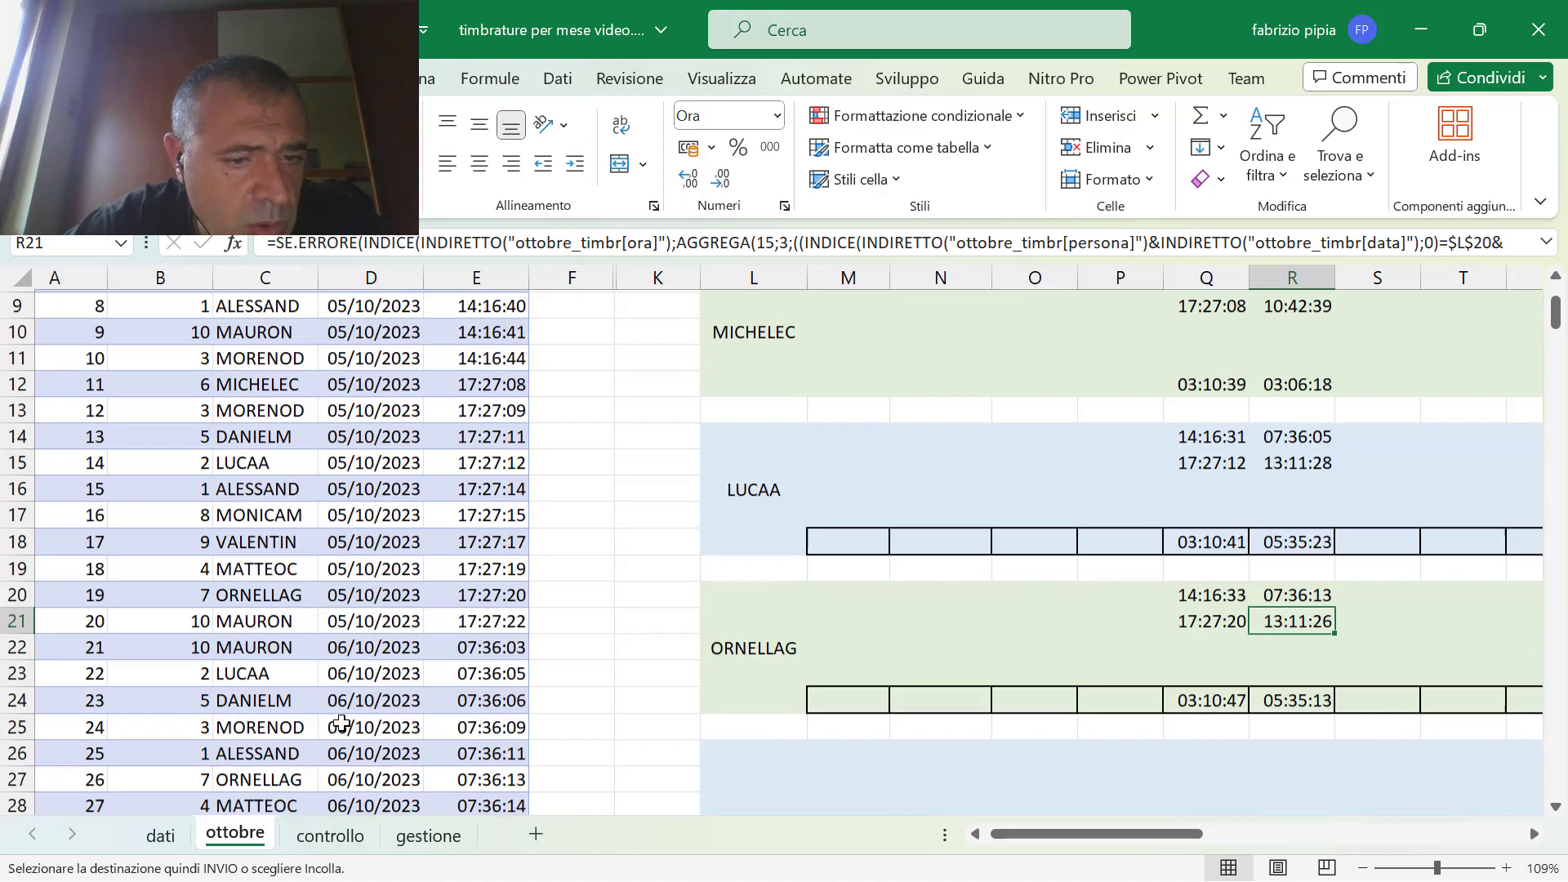
{"action": "scroll", "coordinate": [347, 694], "scroll_direction": "down", "scroll_amount": 2}
{"action": "scroll", "coordinate": [343, 723], "scroll_direction": "down", "scroll_amount": 1}
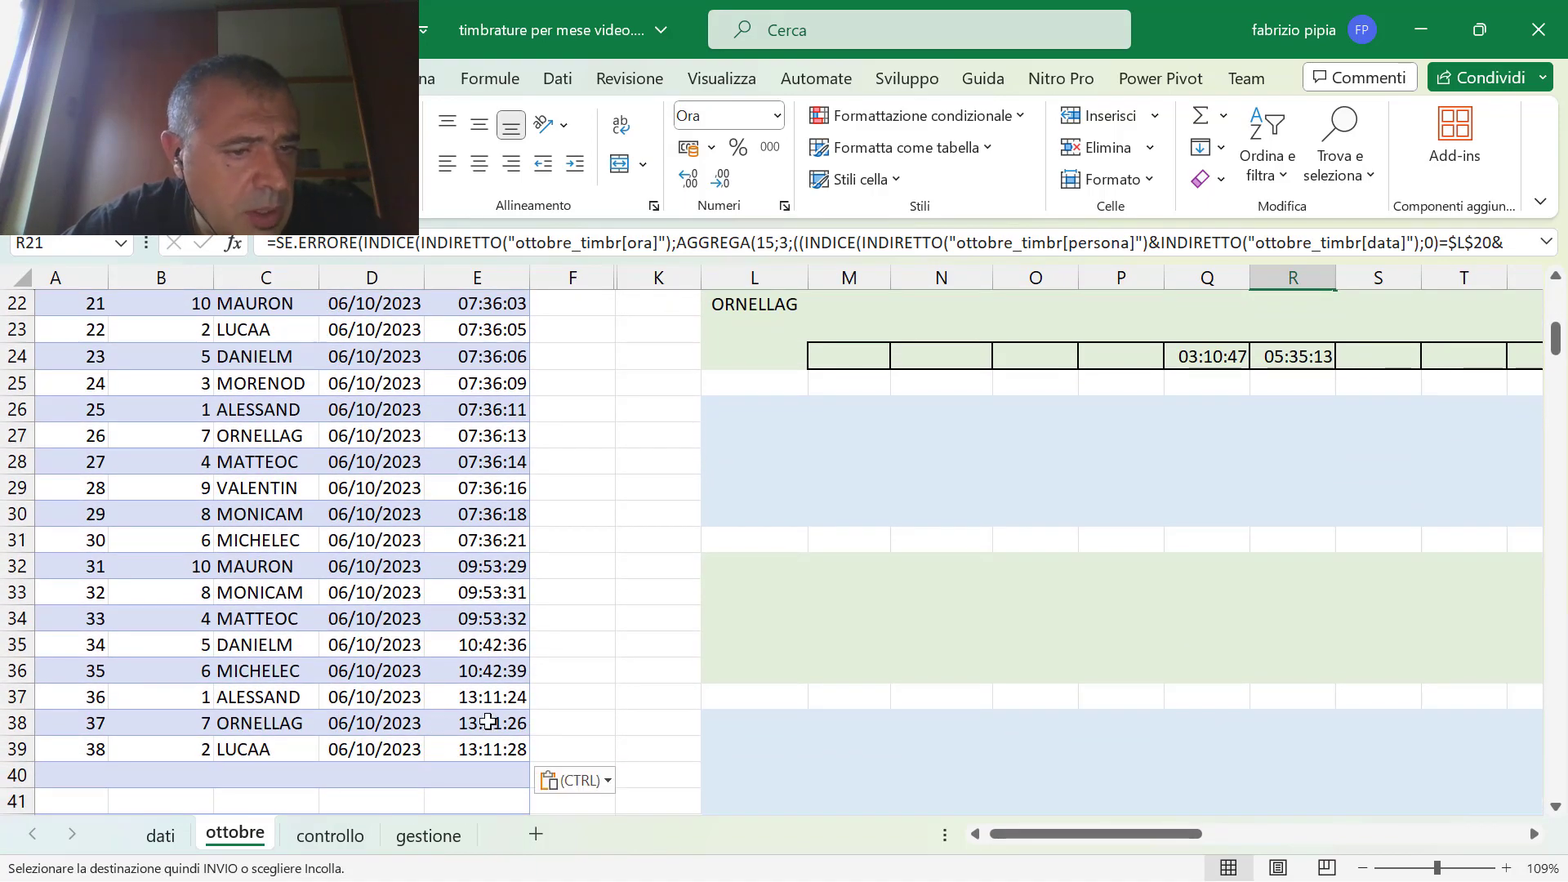
Clear the person entry in cell C38 and review the nearby punch rows
{"action": "left_click", "coordinate": [269, 725]}
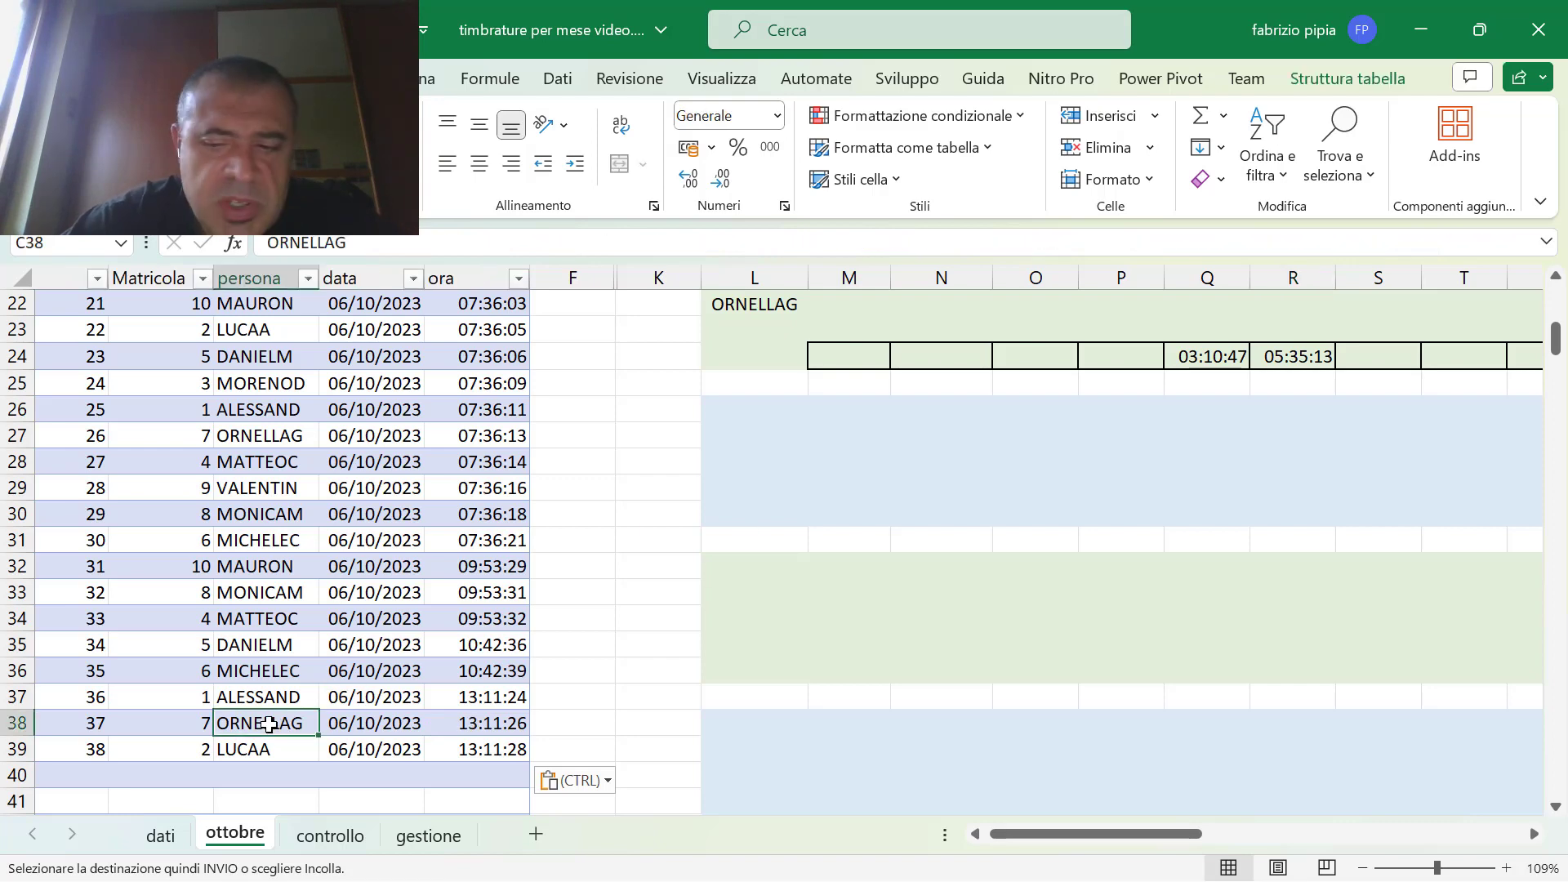
{"action": "key", "text": "Delete"}
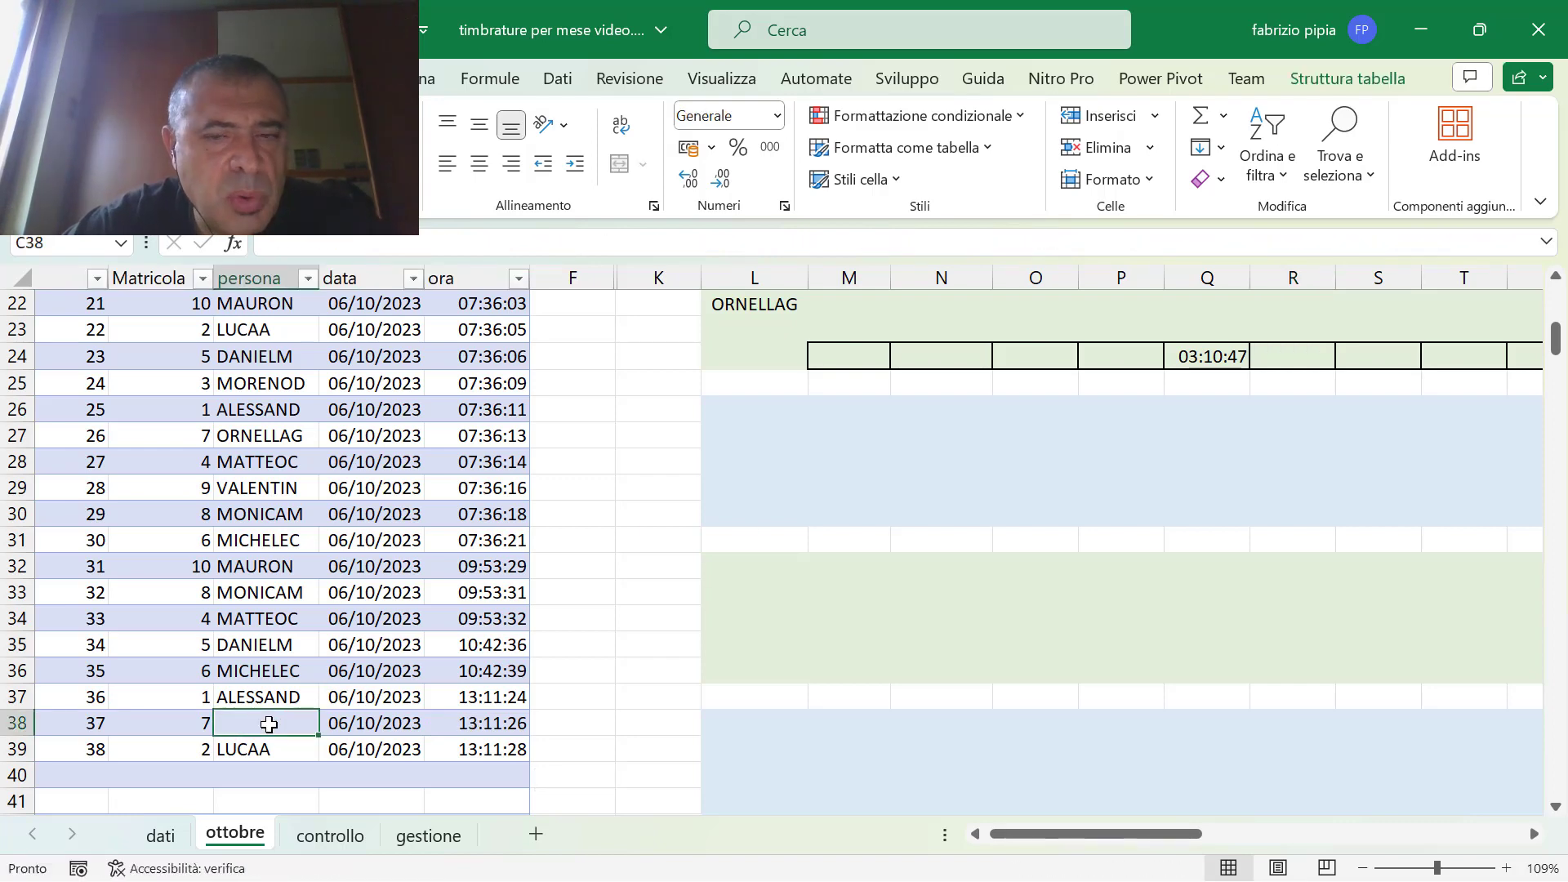
{"action": "key", "text": "Right"}
{"action": "scroll", "coordinate": [1152, 550], "scroll_direction": "up", "scroll_amount": 5}
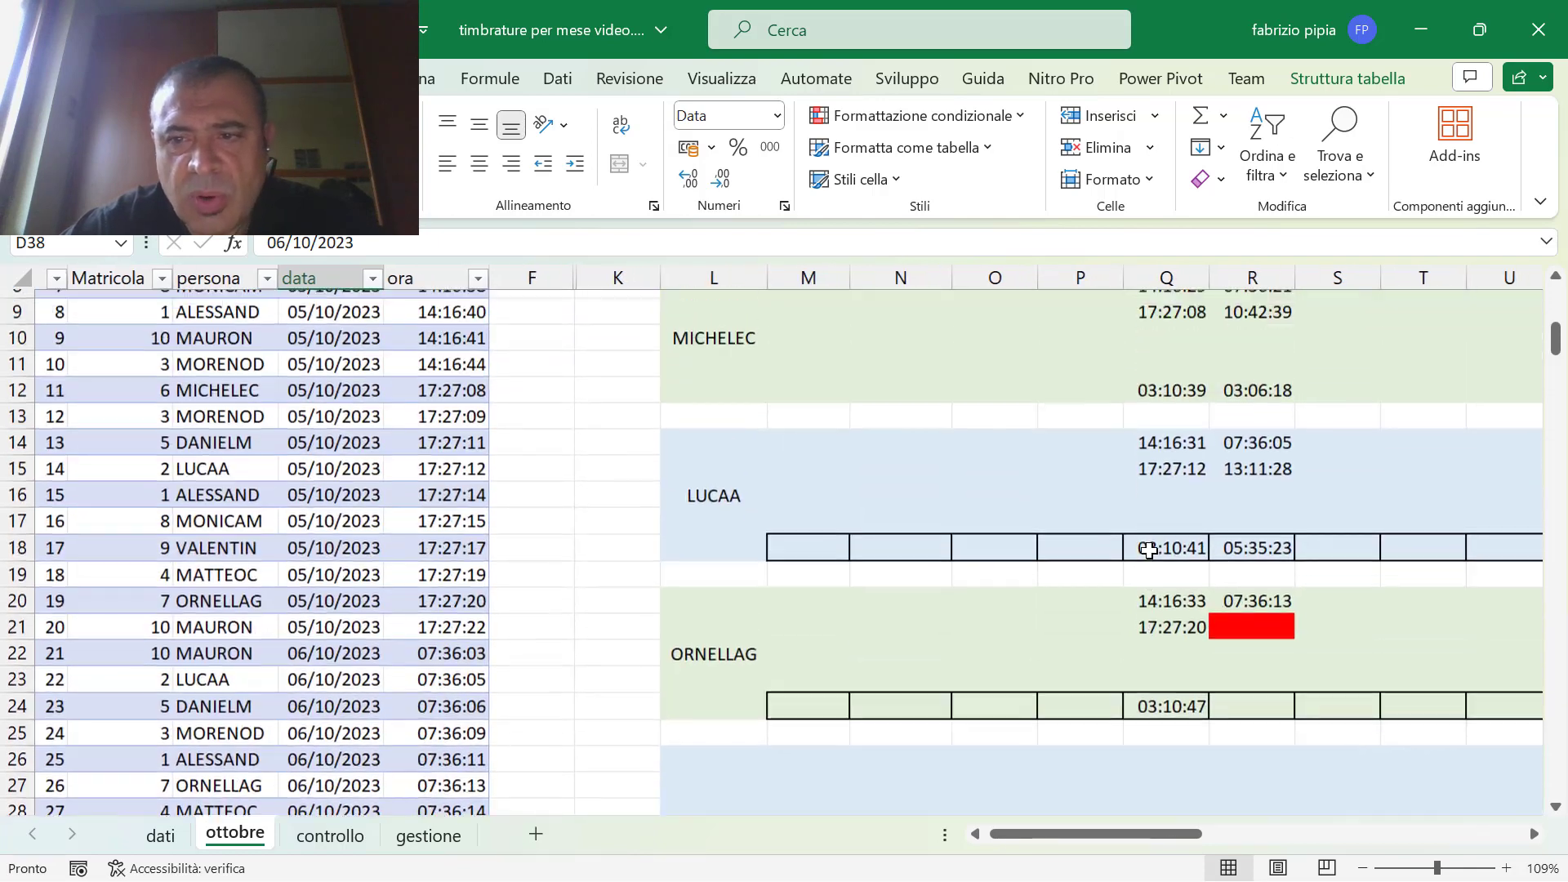
{"action": "scroll", "coordinate": [1308, 654], "scroll_direction": "up", "scroll_amount": 1}
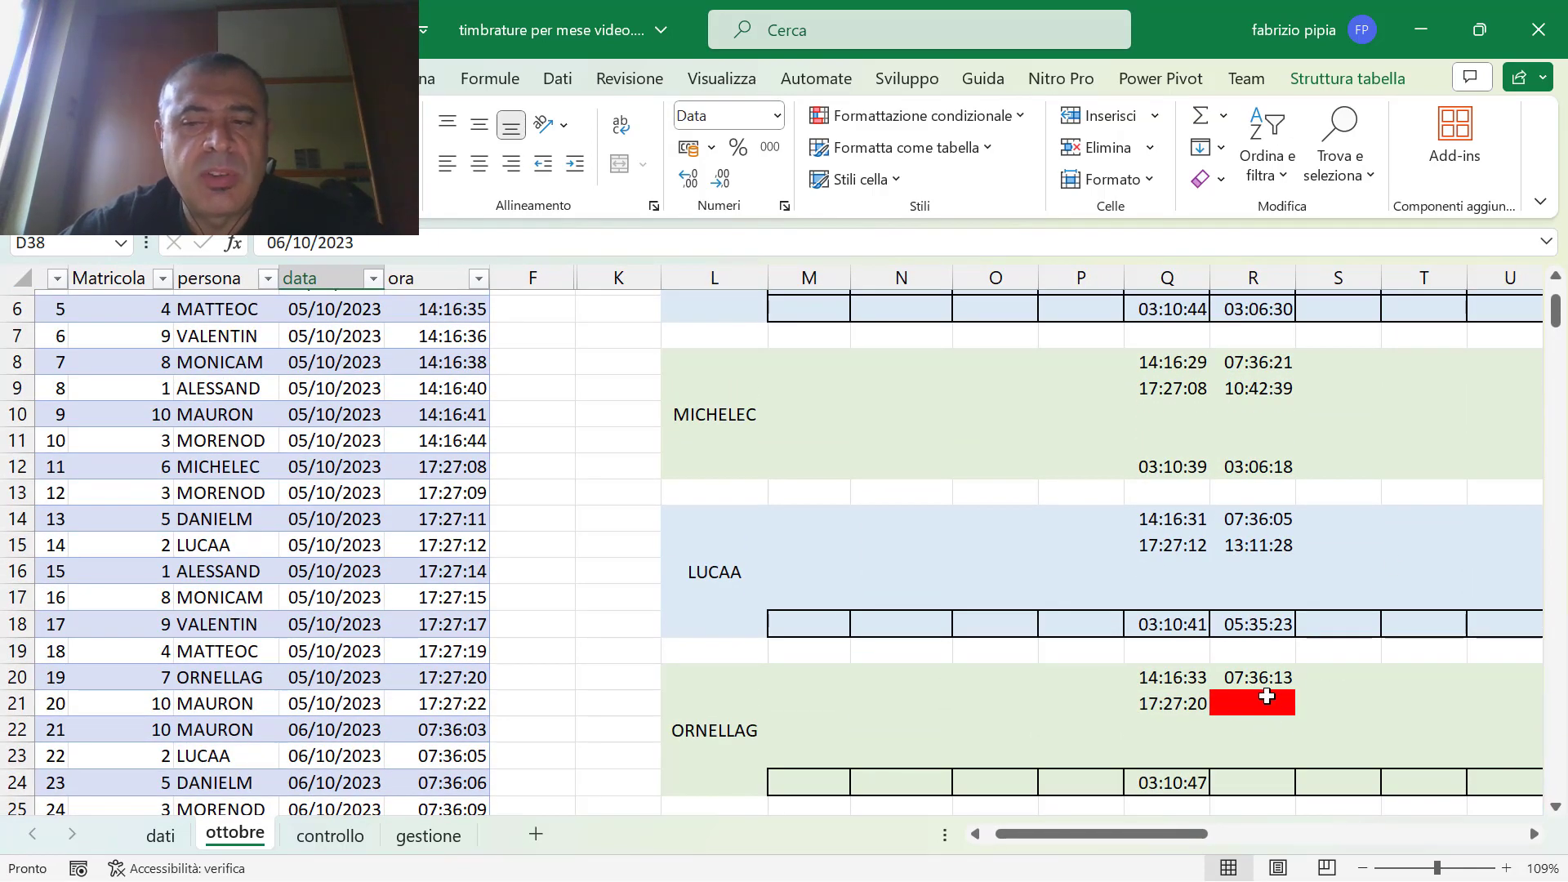
{"action": "scroll", "coordinate": [1254, 479], "scroll_direction": "up", "scroll_amount": 2}
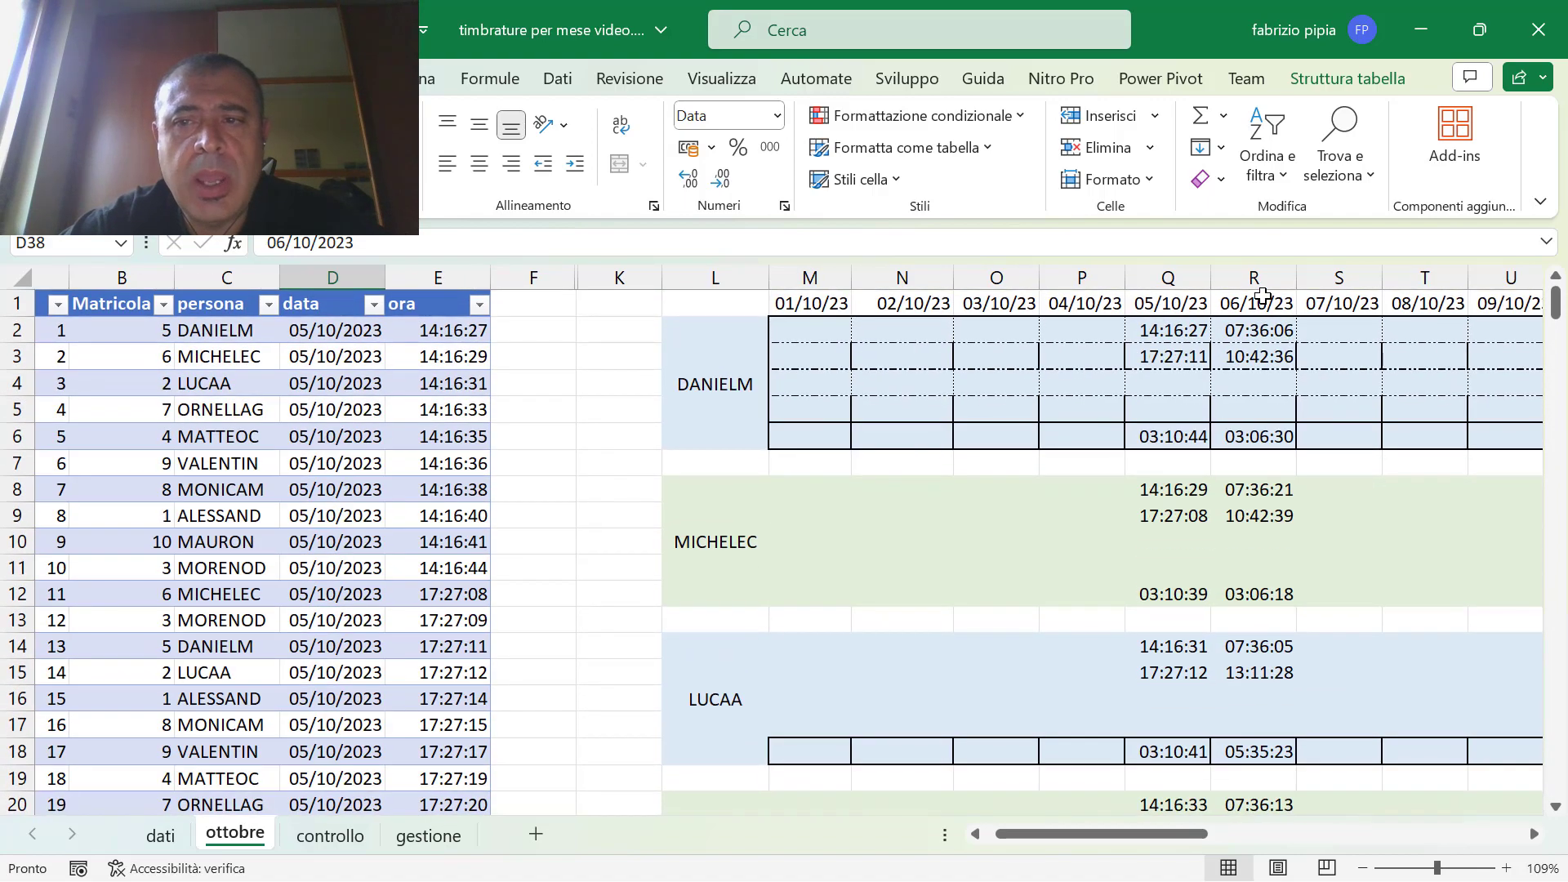
{"action": "scroll", "coordinate": [1280, 664], "scroll_direction": "down", "scroll_amount": 3}
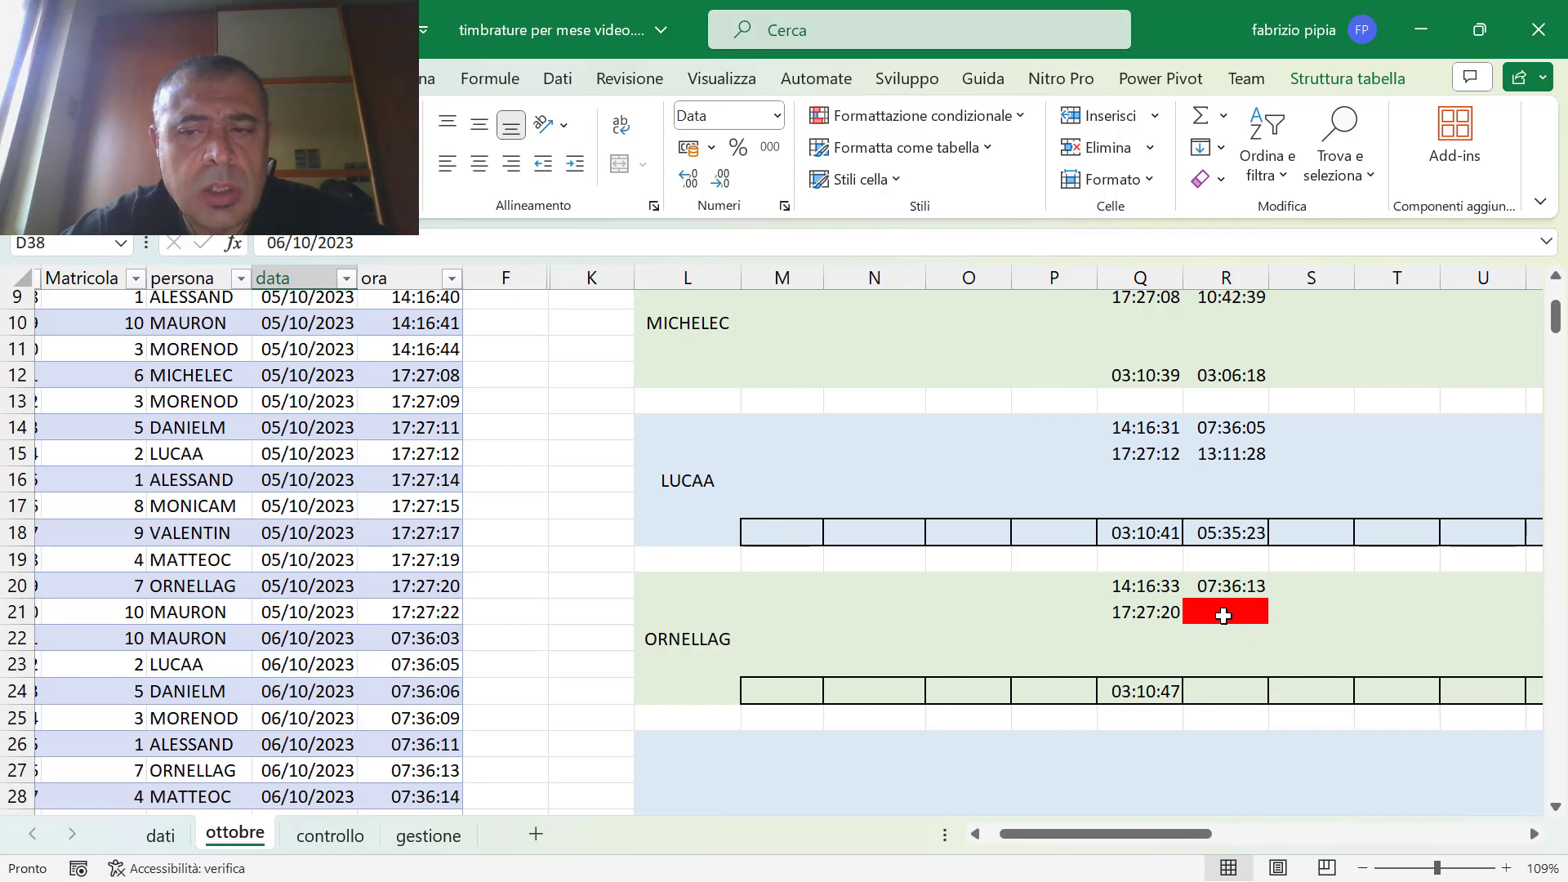
{"action": "scroll", "coordinate": [1005, 686], "scroll_direction": "down", "scroll_amount": 2}
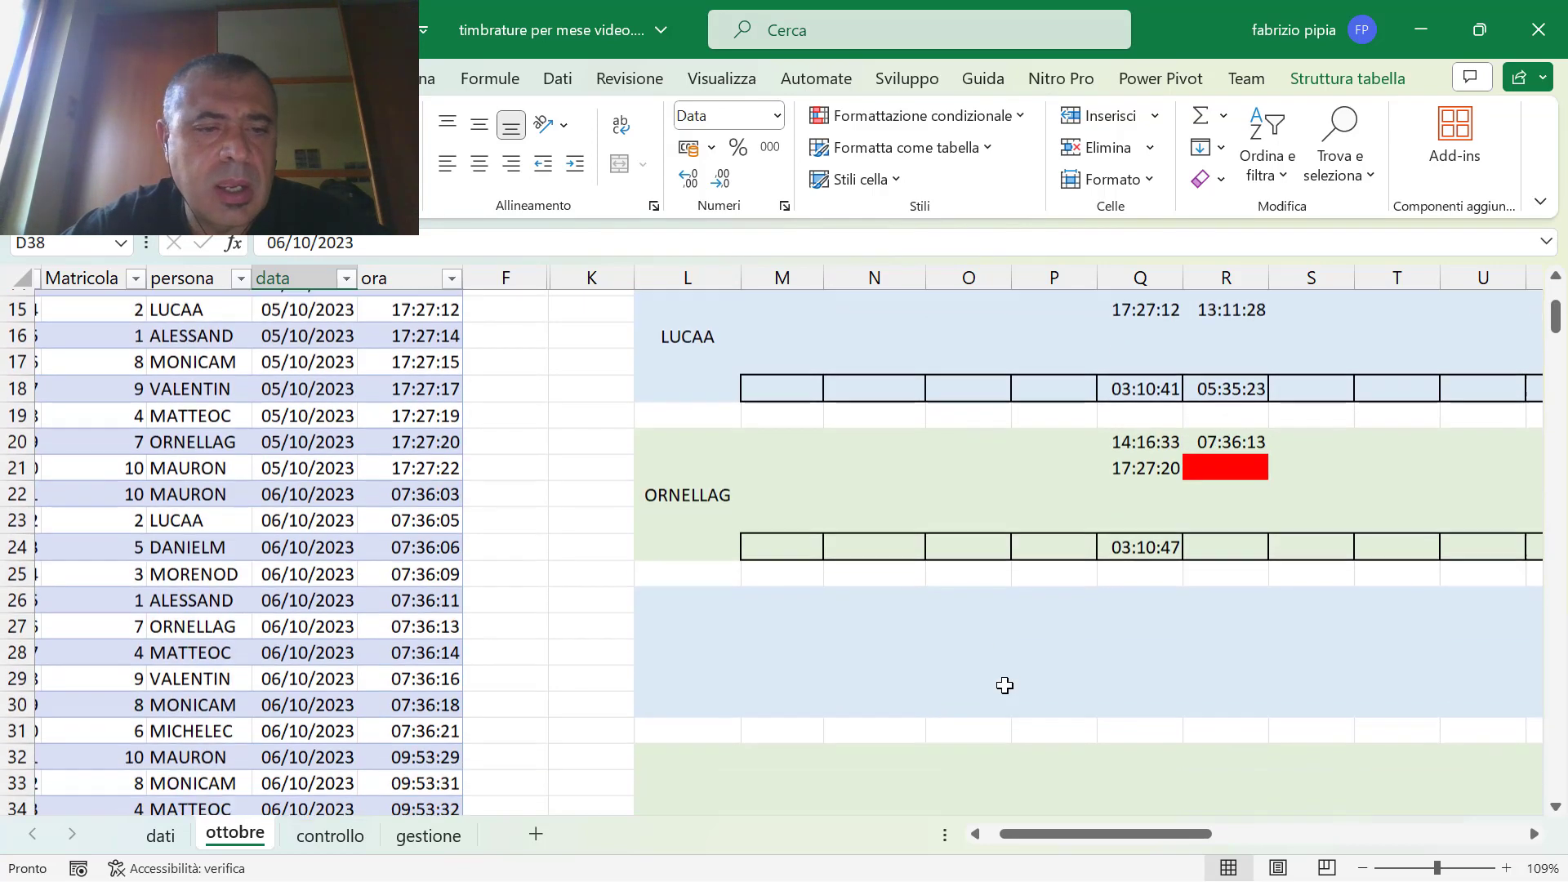
{"action": "scroll", "coordinate": [1005, 686], "scroll_direction": "down", "scroll_amount": 1}
{"action": "scroll", "coordinate": [503, 735], "scroll_direction": "down", "scroll_amount": 2}
{"action": "scroll", "coordinate": [368, 711], "scroll_direction": "down", "scroll_amount": 2}
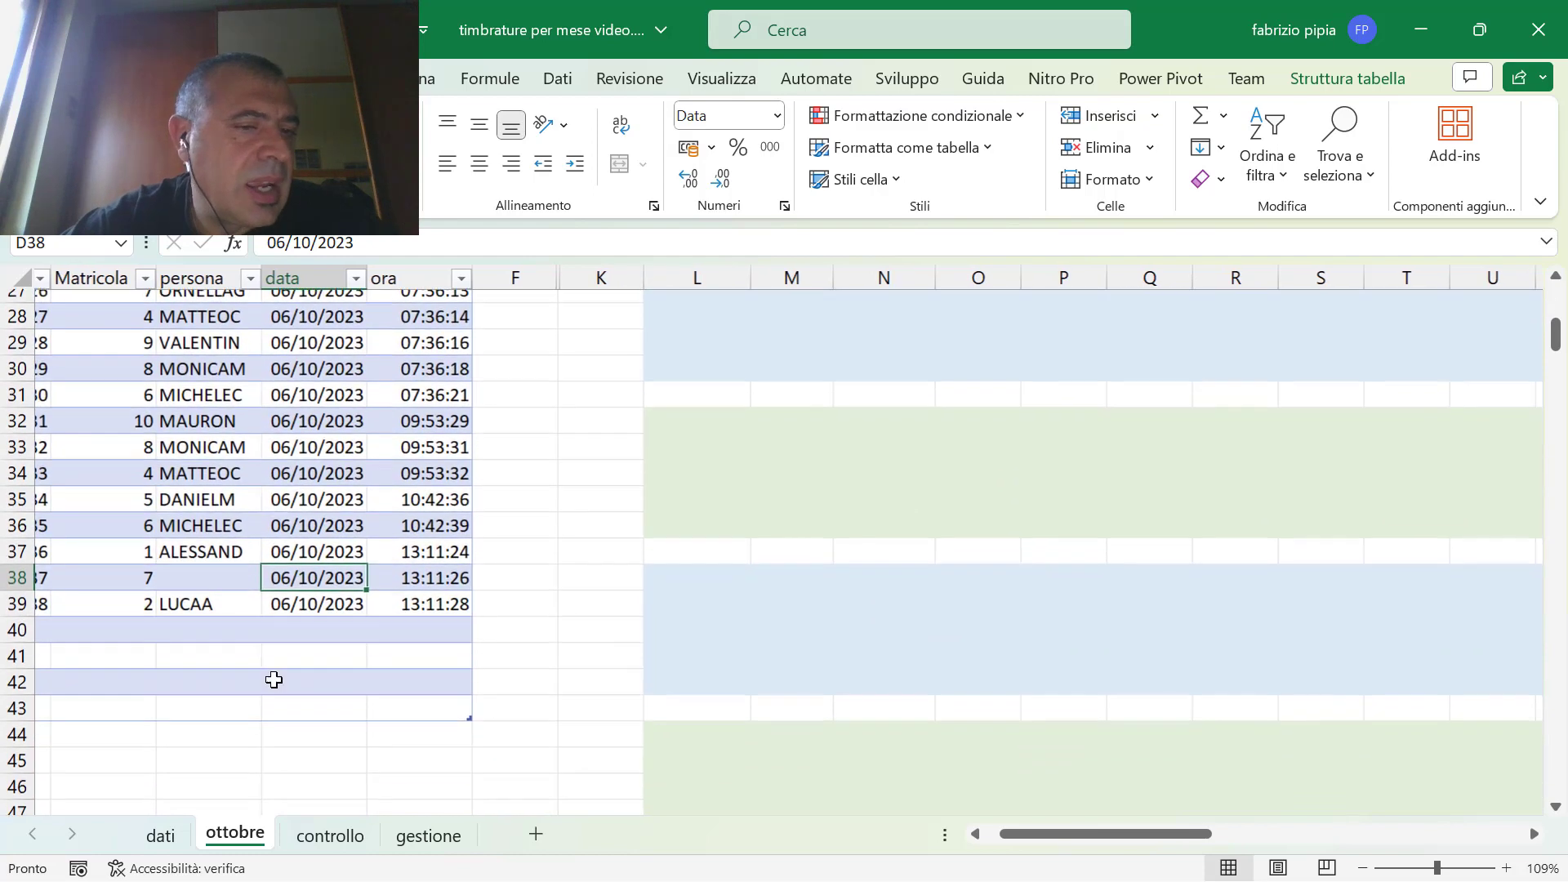
{"action": "left_click", "coordinate": [209, 566]}
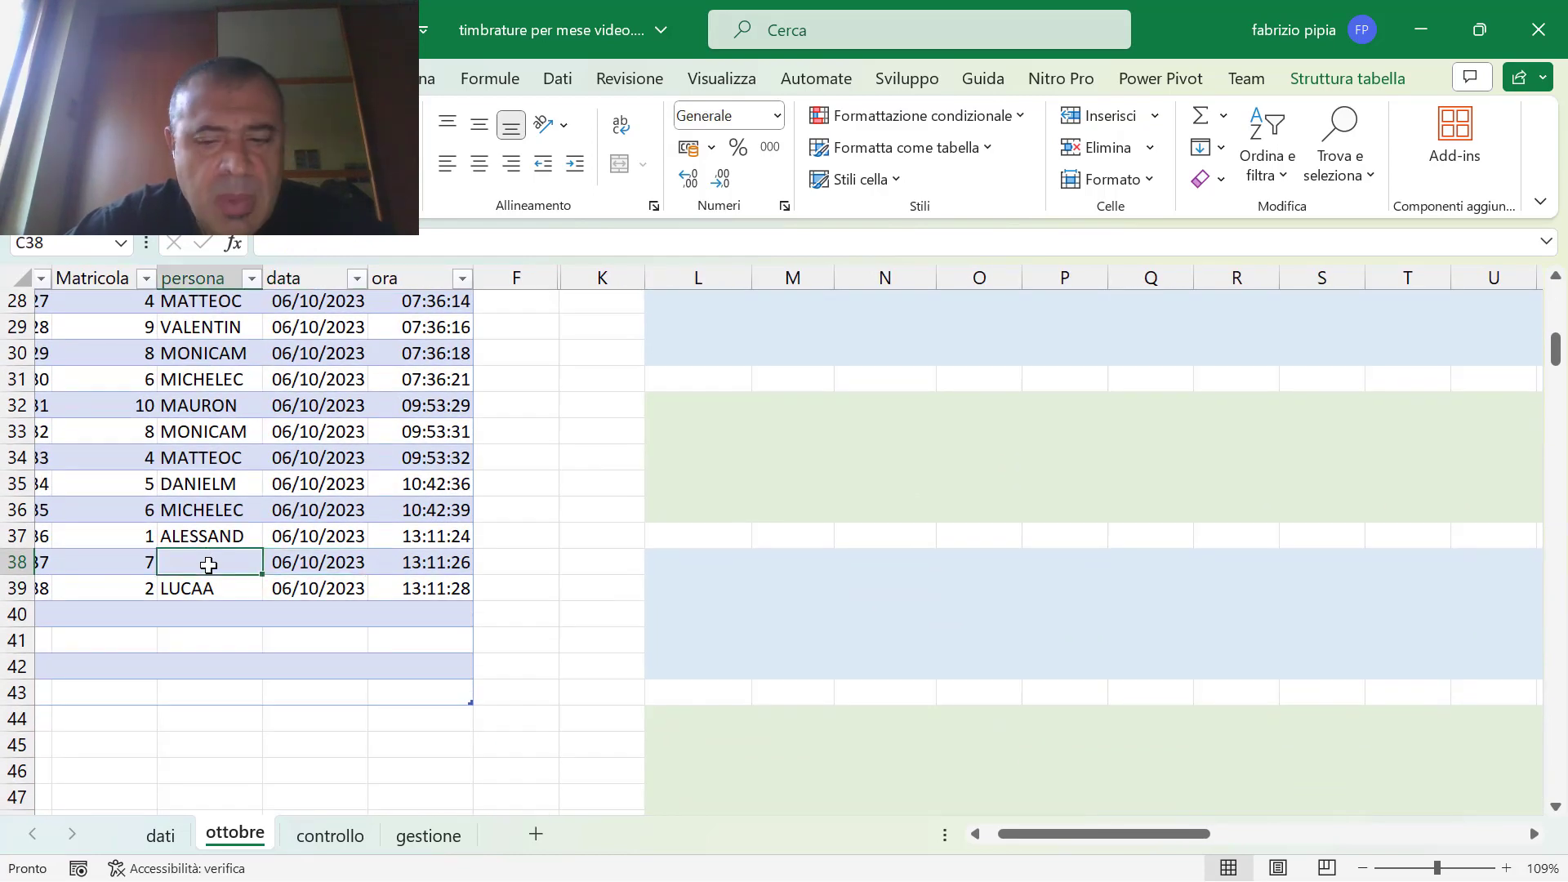
{"action": "type", "text": "ORNELLAG"}
{"action": "key", "text": "Tab"}
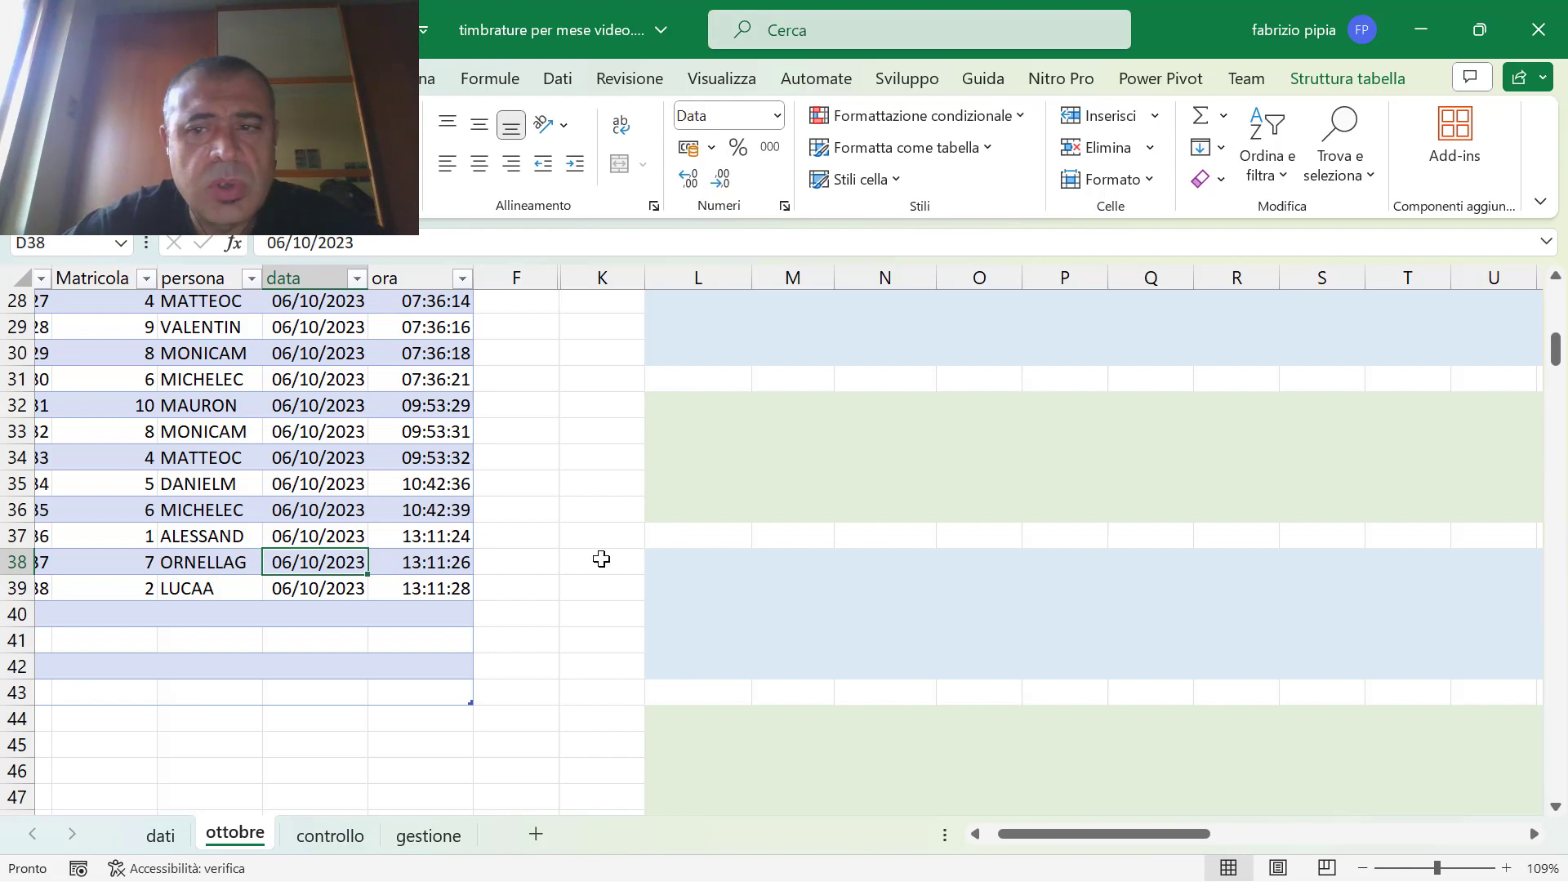
{"action": "scroll", "coordinate": [602, 558], "scroll_direction": "up", "scroll_amount": 8}
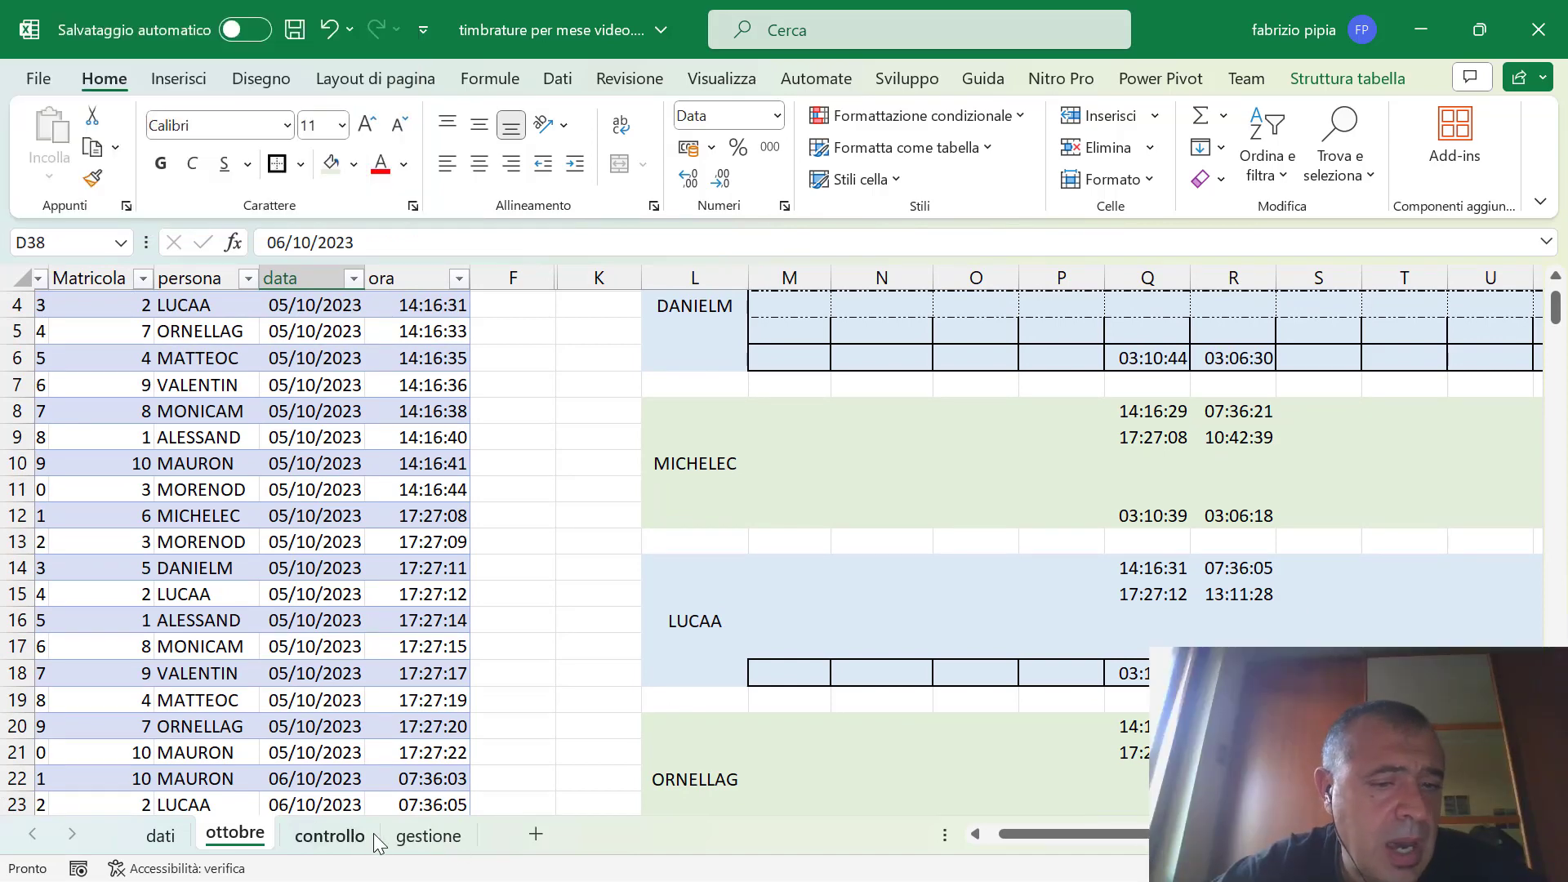
Give the ottobre summary table I3:S5 on the gestione sheet a light blue fill
{"action": "left_click", "coordinate": [418, 840]}
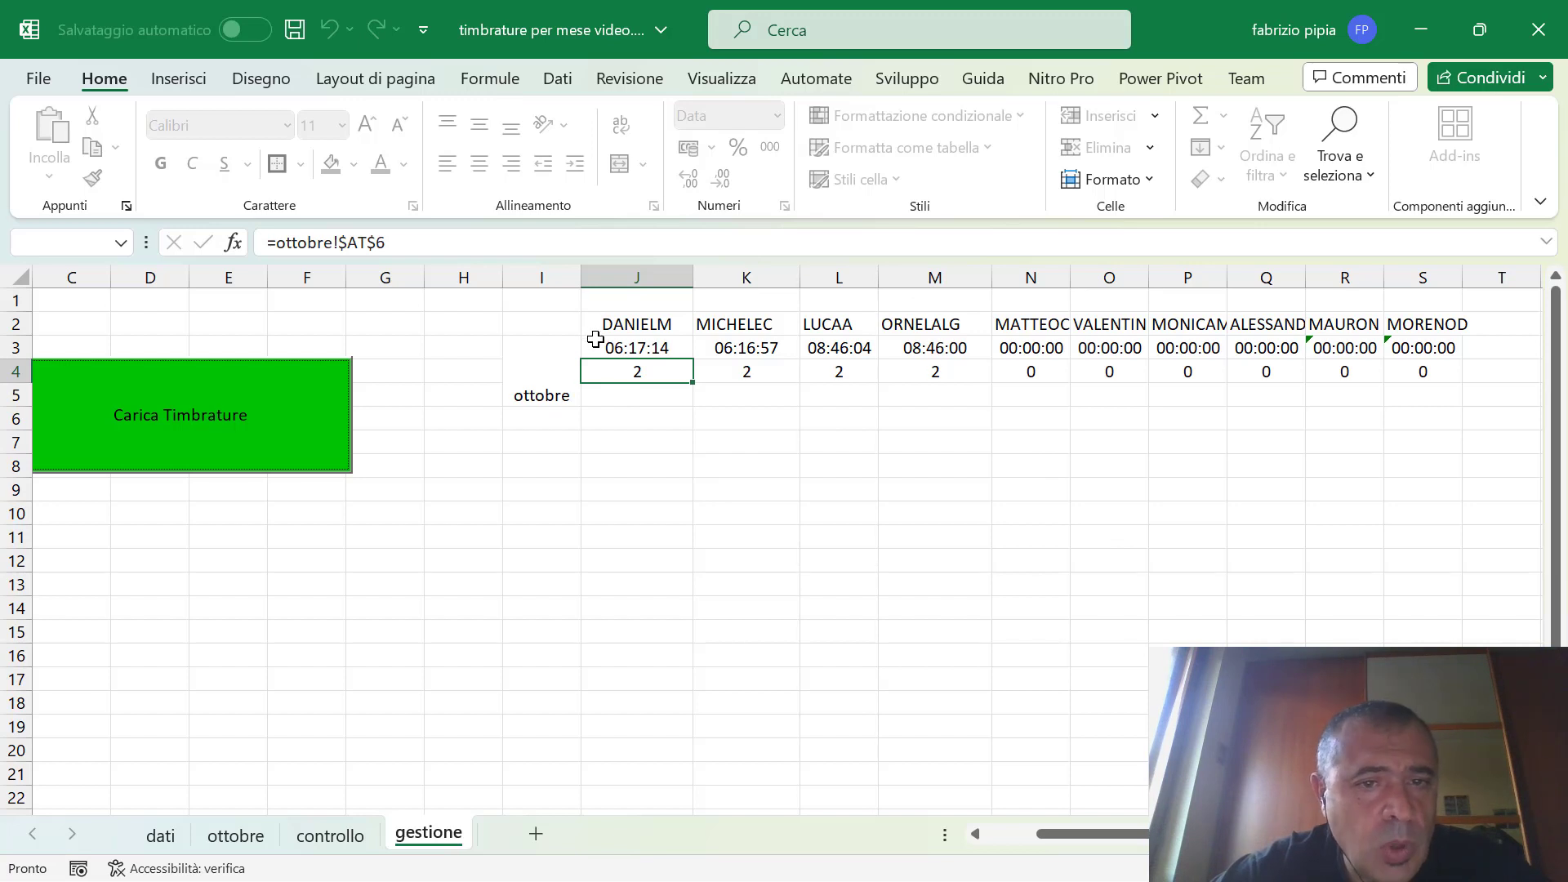
{"action": "mouse_move", "coordinate": [529, 345]}
{"action": "left_mouse_down"}
{"action": "mouse_move", "coordinate": [911, 386]}
{"action": "mouse_move", "coordinate": [1540, 403]}
{"action": "mouse_move", "coordinate": [1372, 402]}
{"action": "left_mouse_up"}
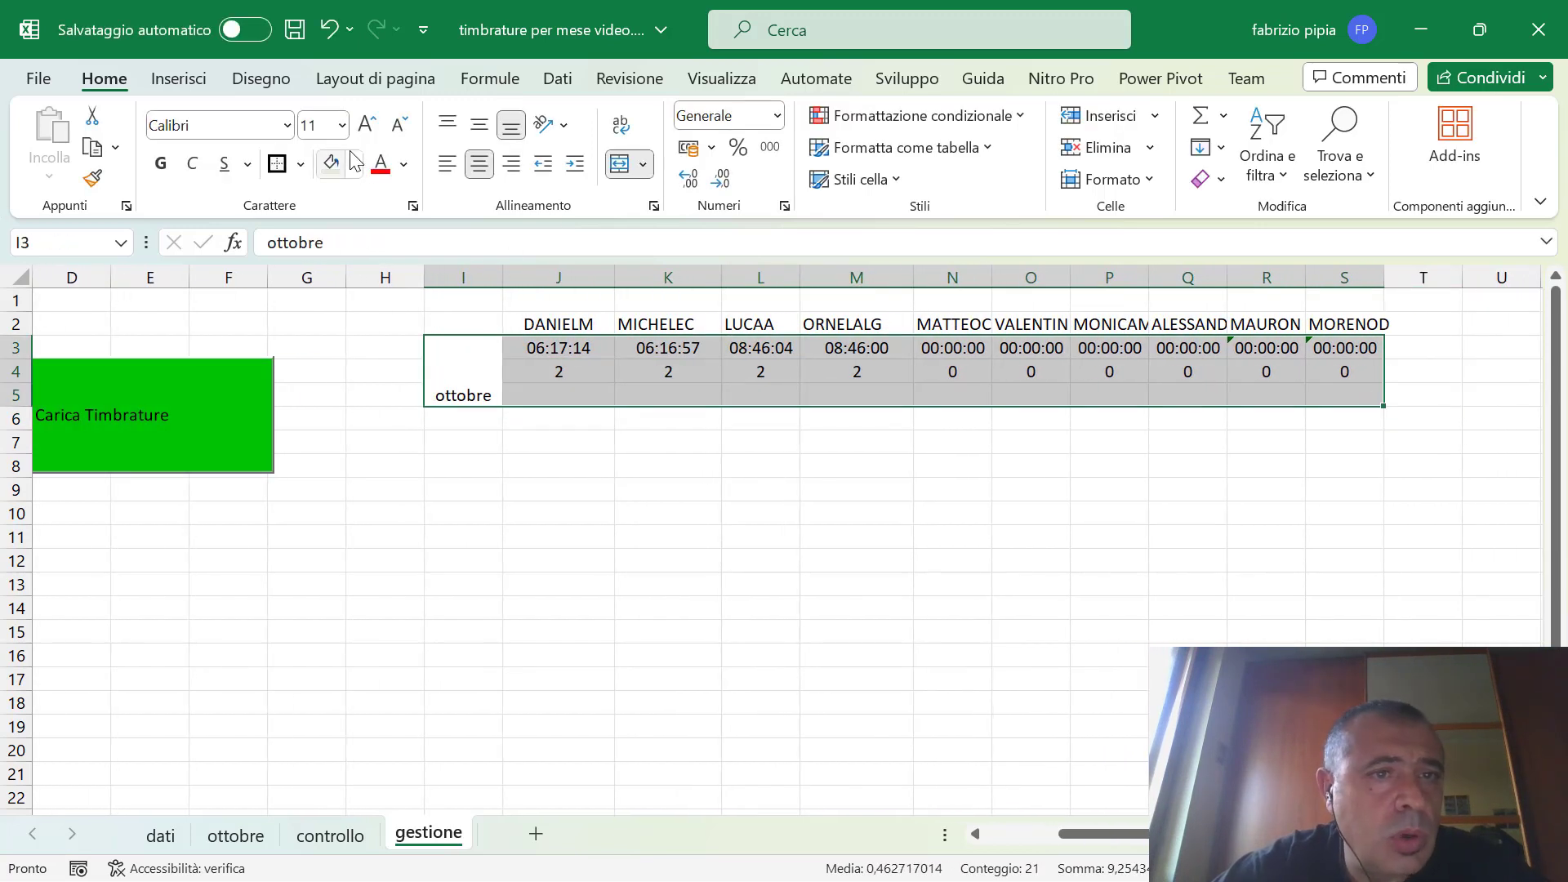
{"action": "left_click", "coordinate": [354, 165]}
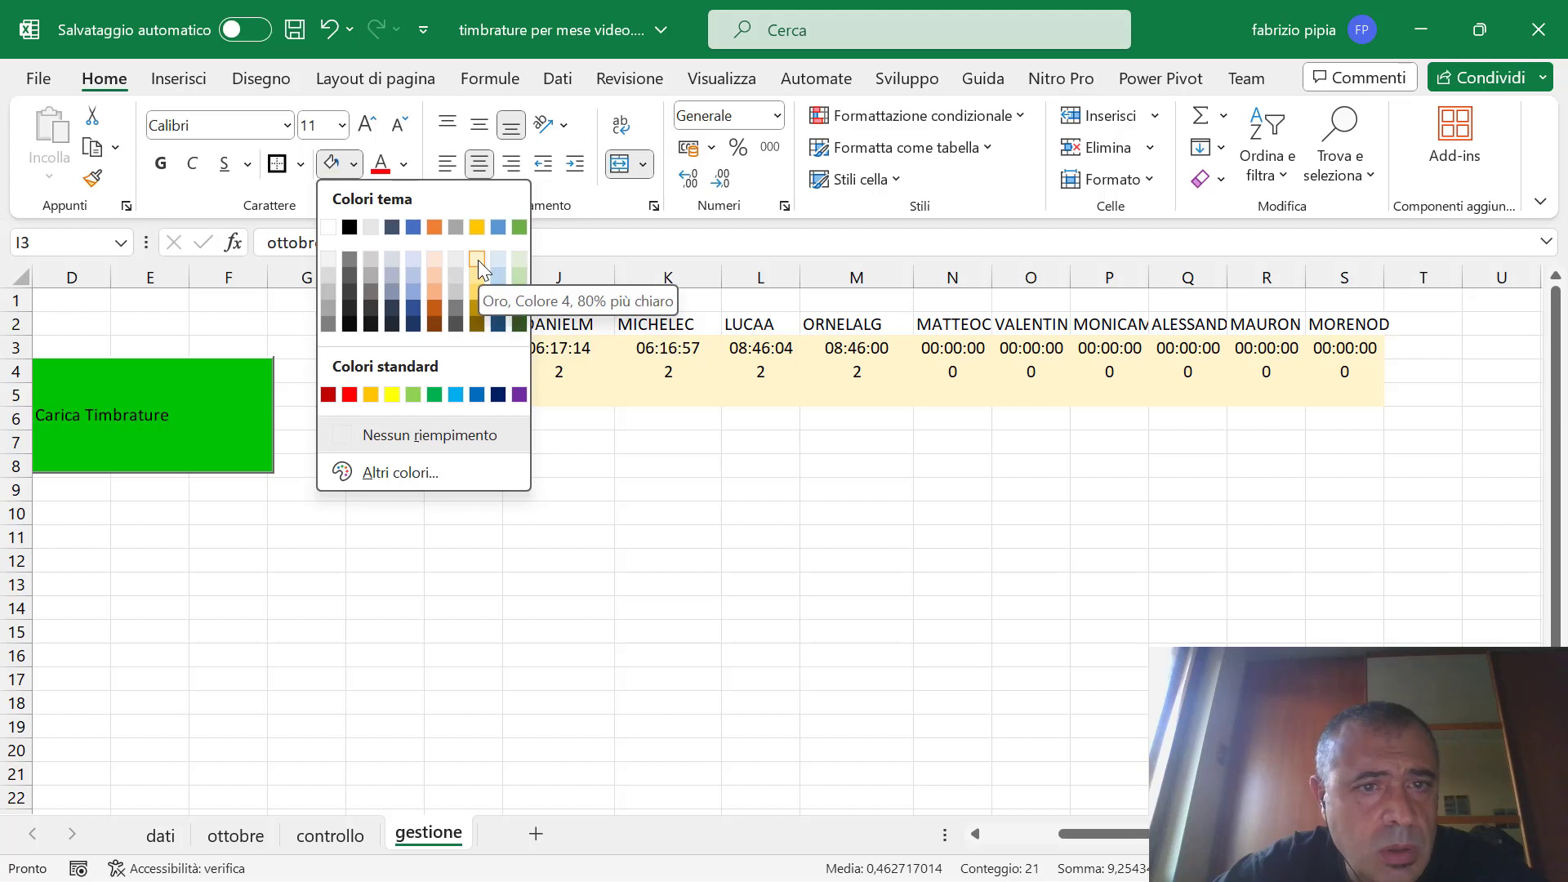
{"action": "left_click", "coordinate": [414, 261]}
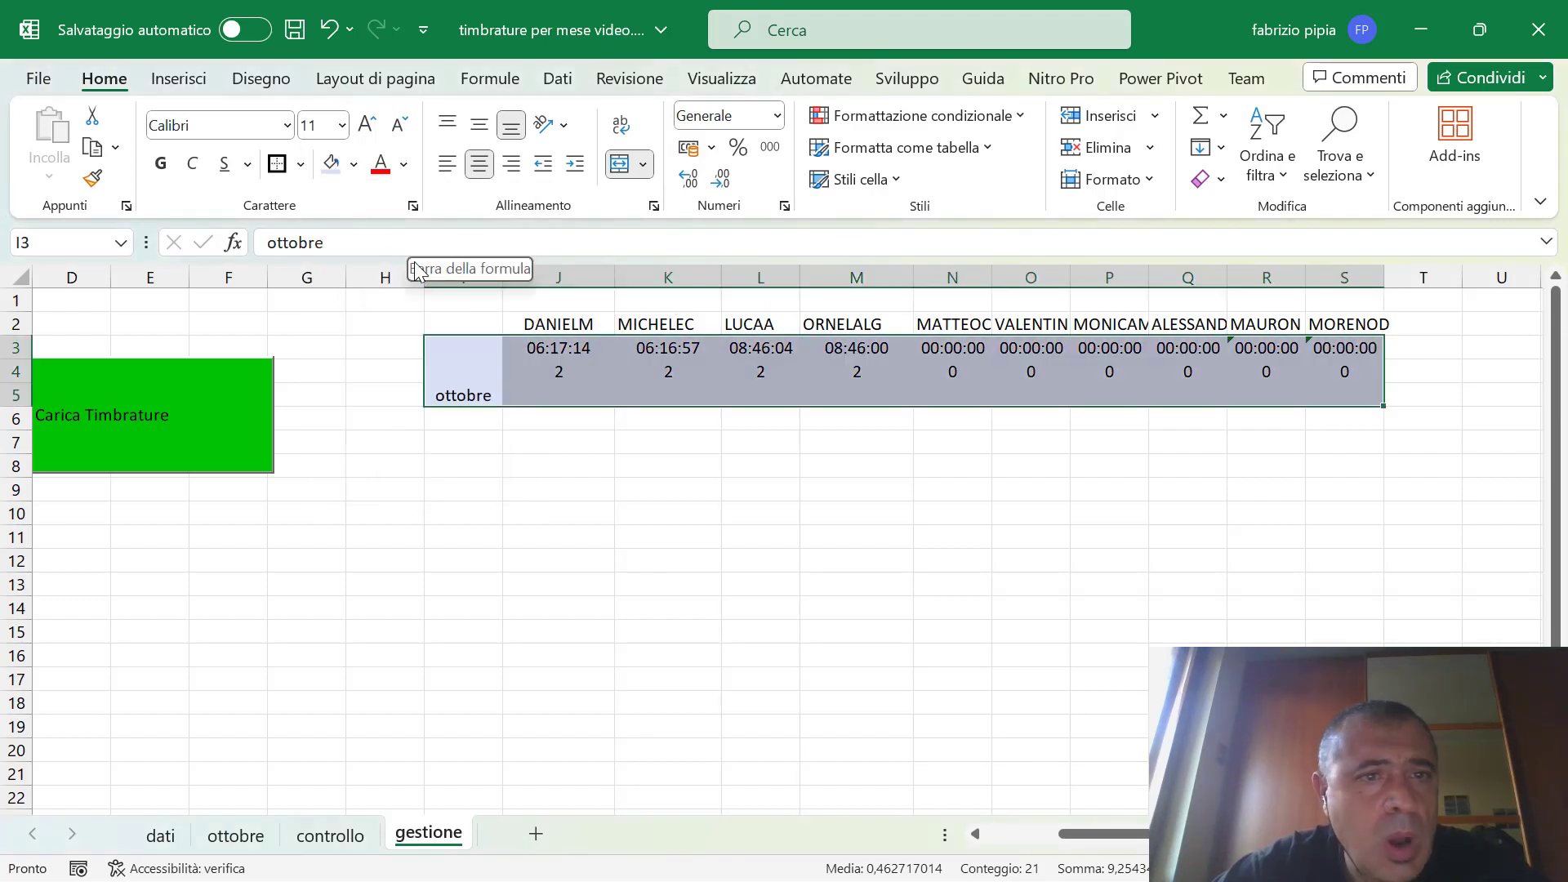
Add All Borders to the summary table and middle-align the ottobre label in I3
{"action": "left_click", "coordinate": [301, 164]}
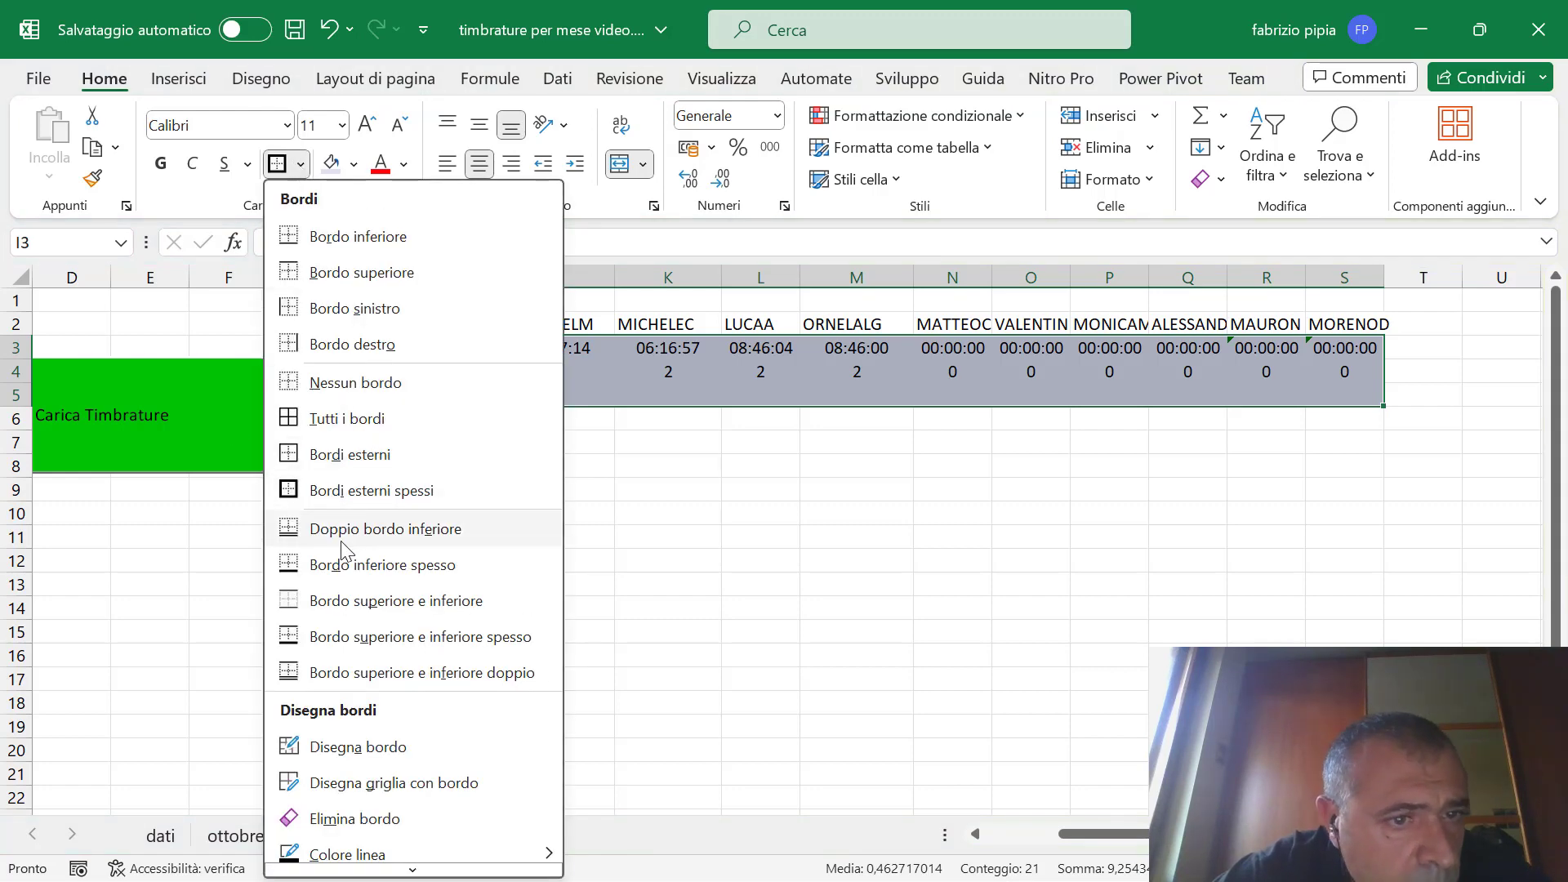
{"action": "left_click", "coordinate": [346, 418]}
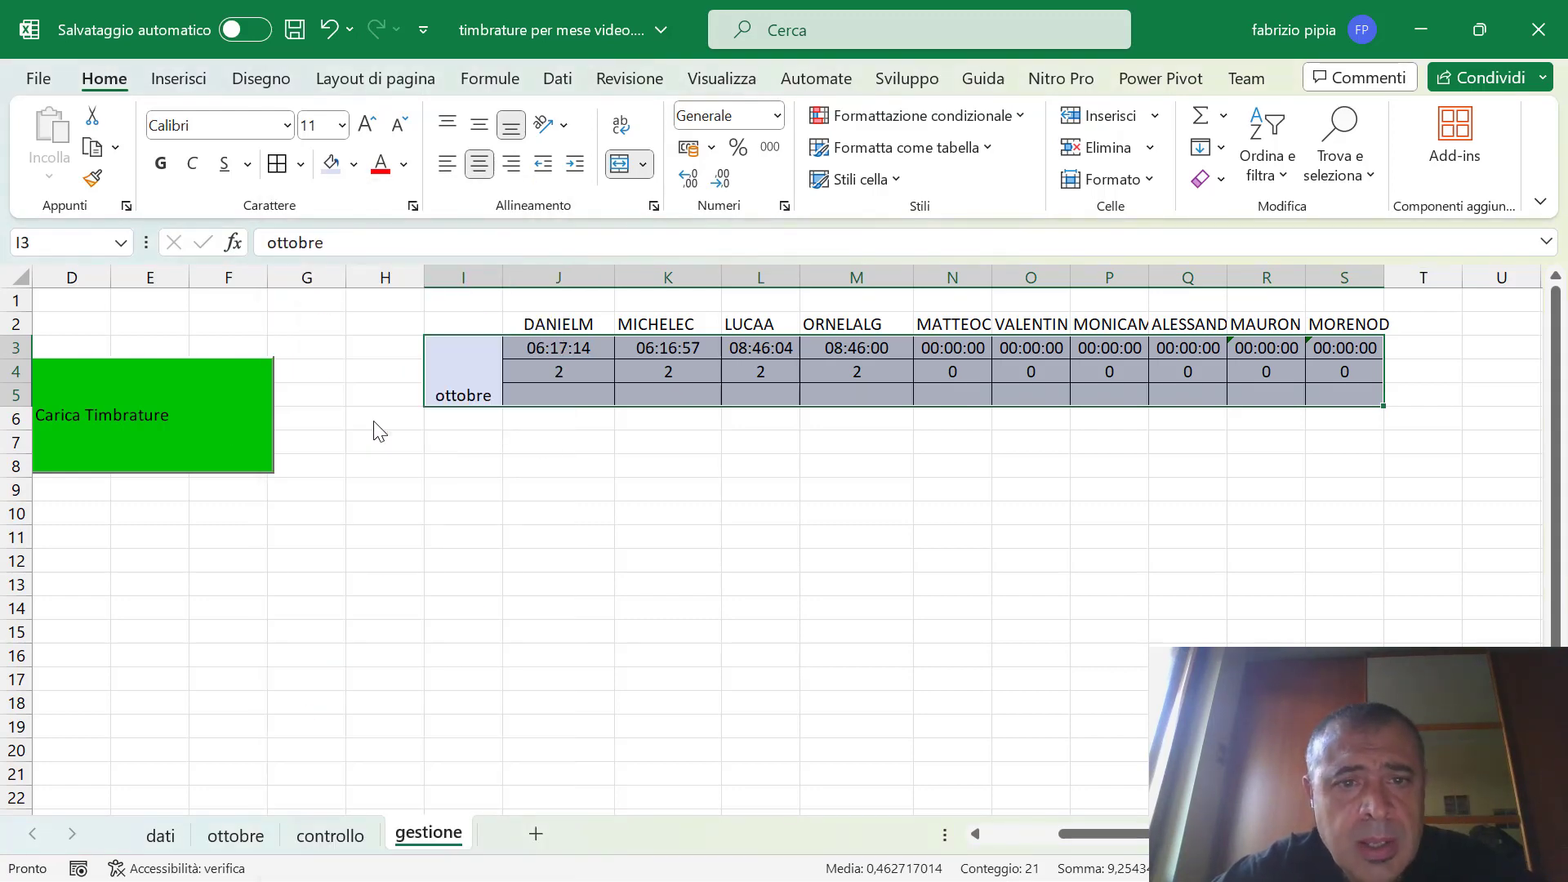
{"action": "left_click", "coordinate": [891, 560]}
{"action": "left_click", "coordinate": [459, 375]}
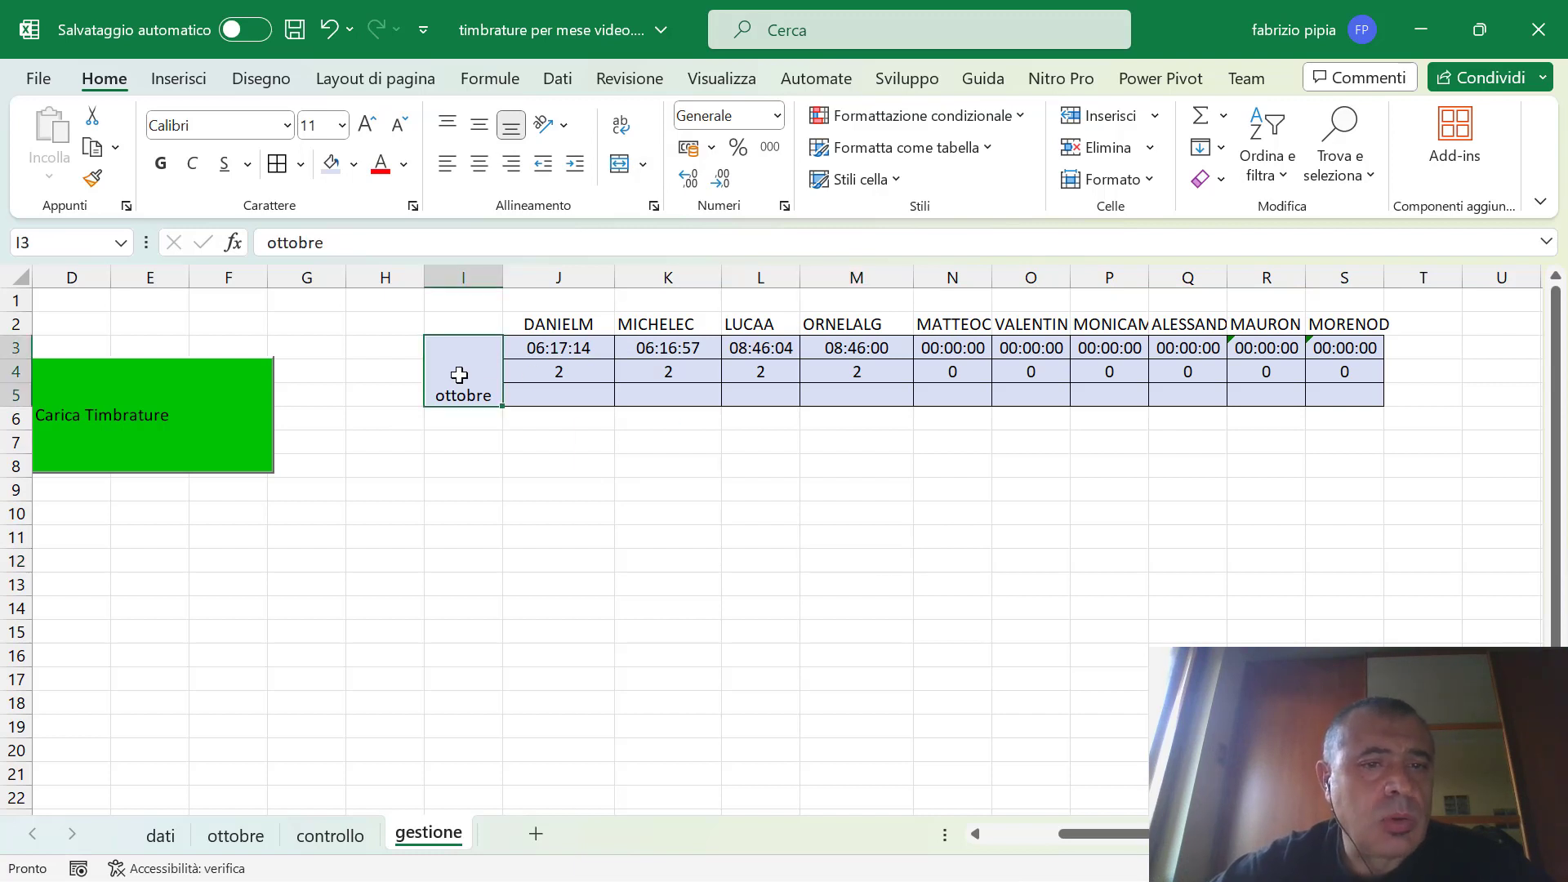
{"action": "left_click", "coordinate": [481, 131]}
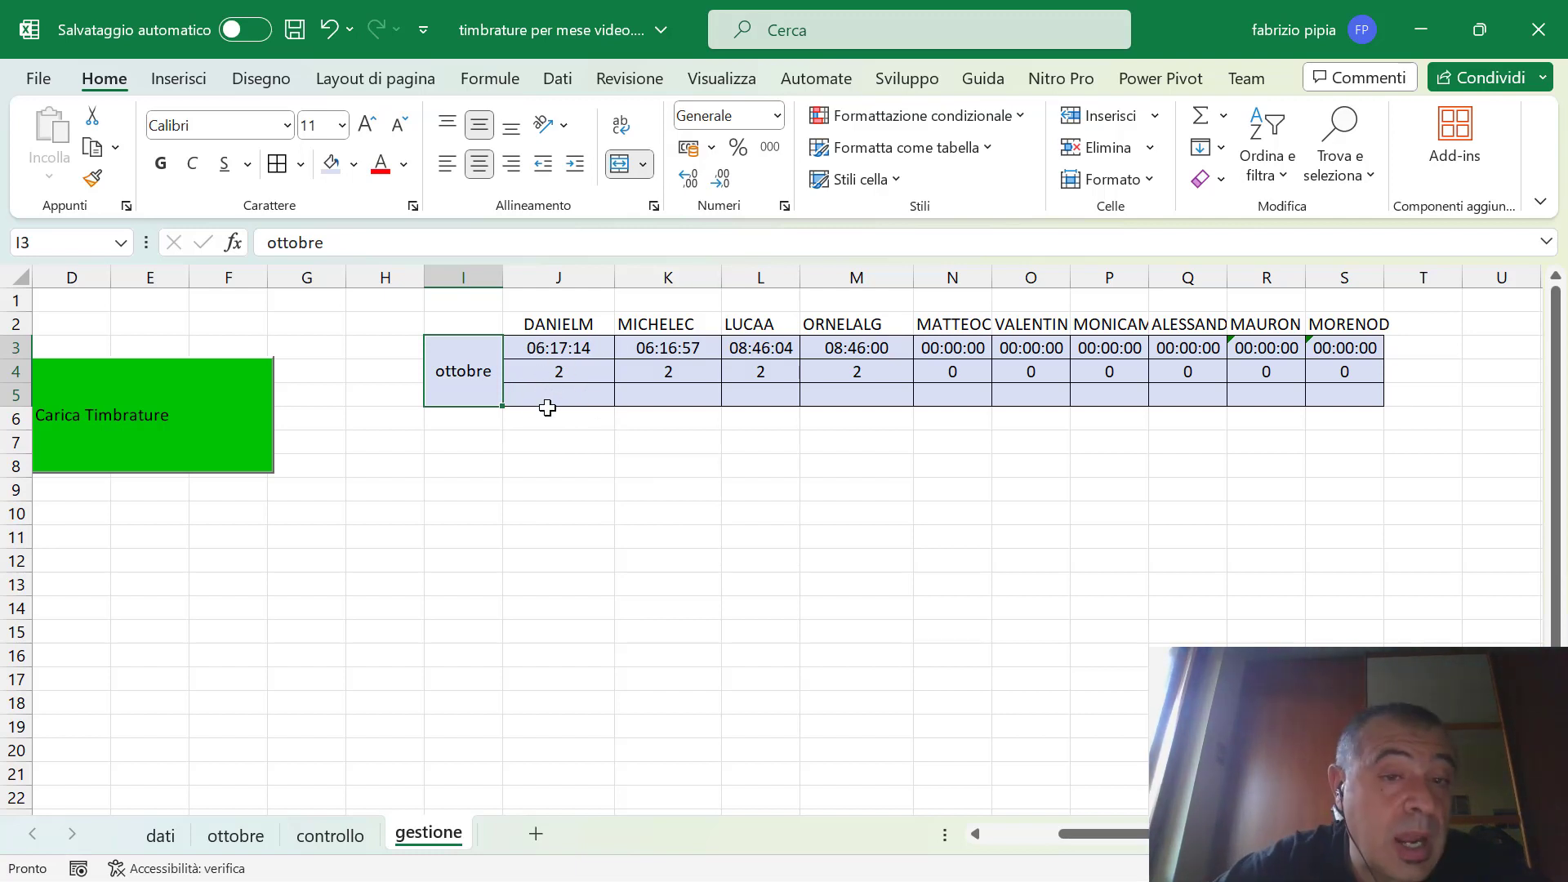
{"action": "left_click", "coordinate": [551, 398]}
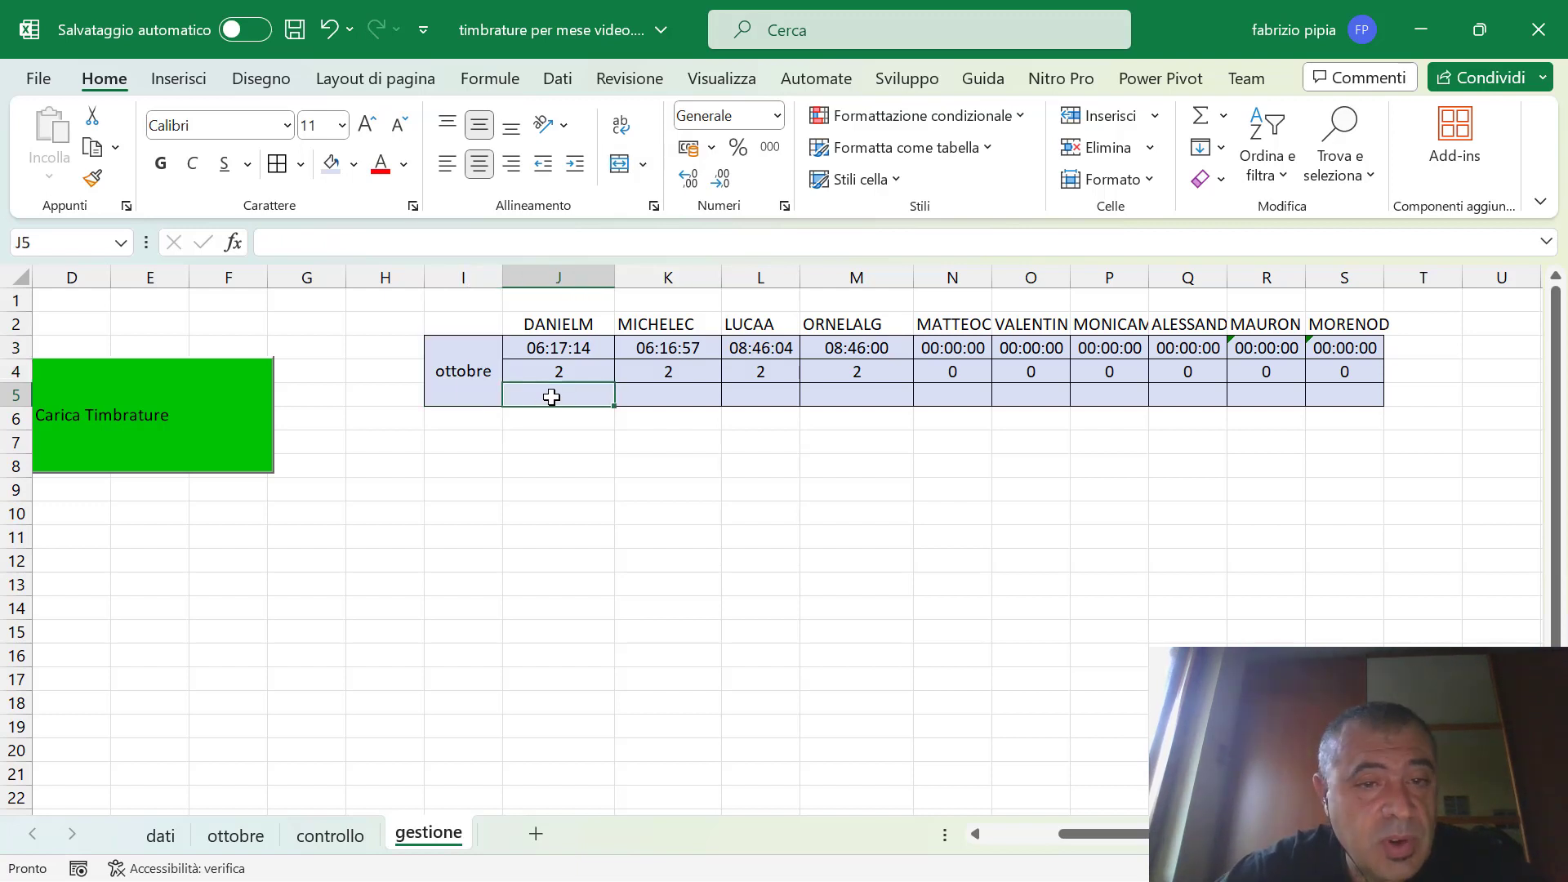
{"action": "type", "text": "="}
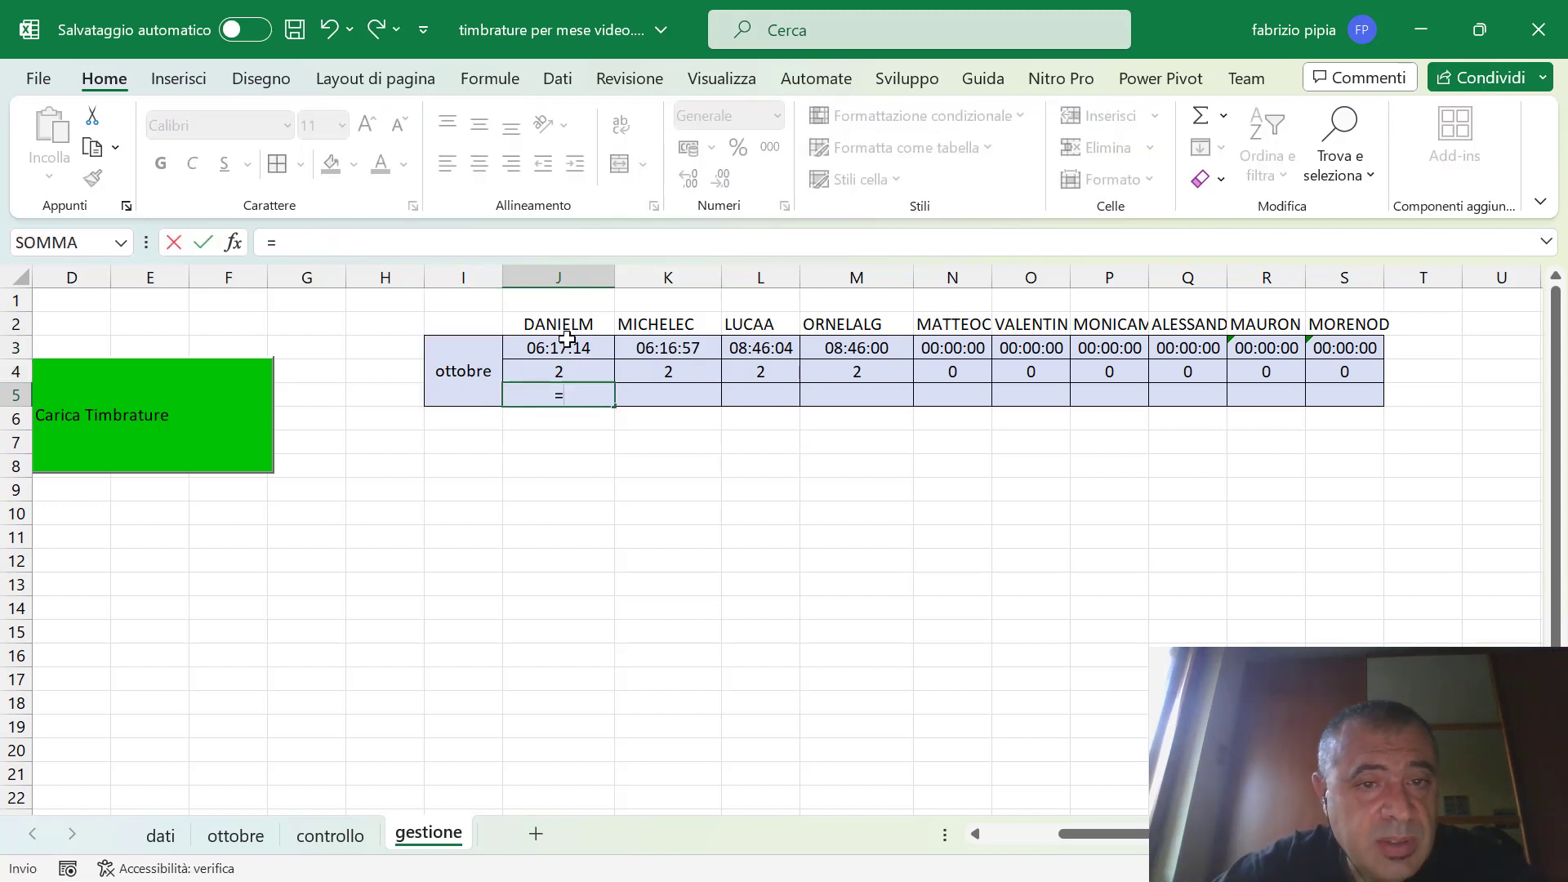
{"action": "left_click", "coordinate": [563, 343]}
{"action": "type", "text": "/"}
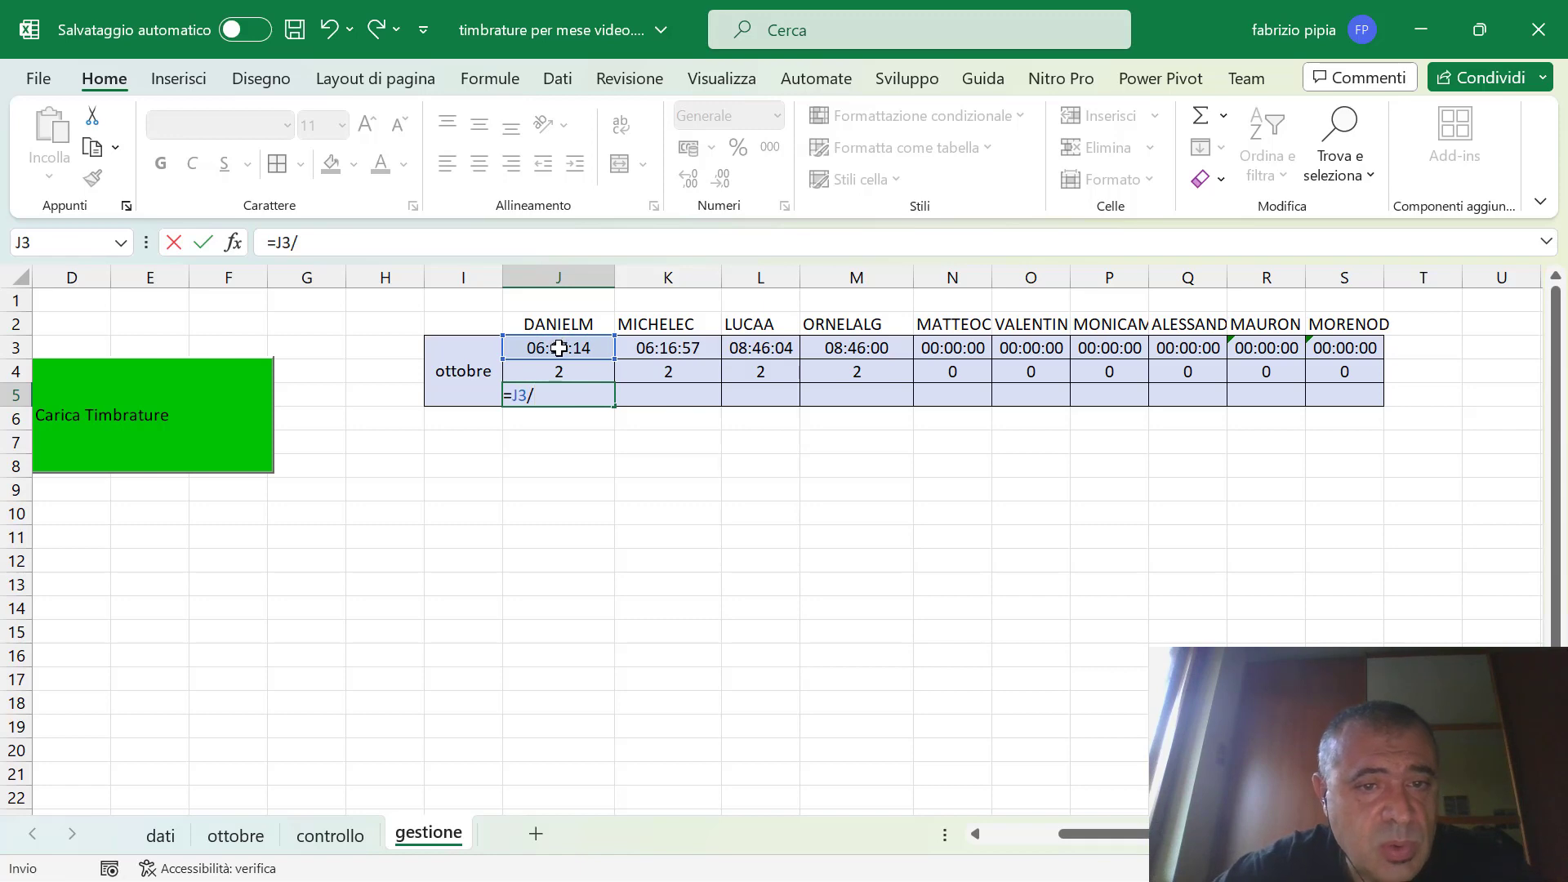
{"action": "left_click", "coordinate": [557, 369]}
{"action": "key", "text": "Return"}
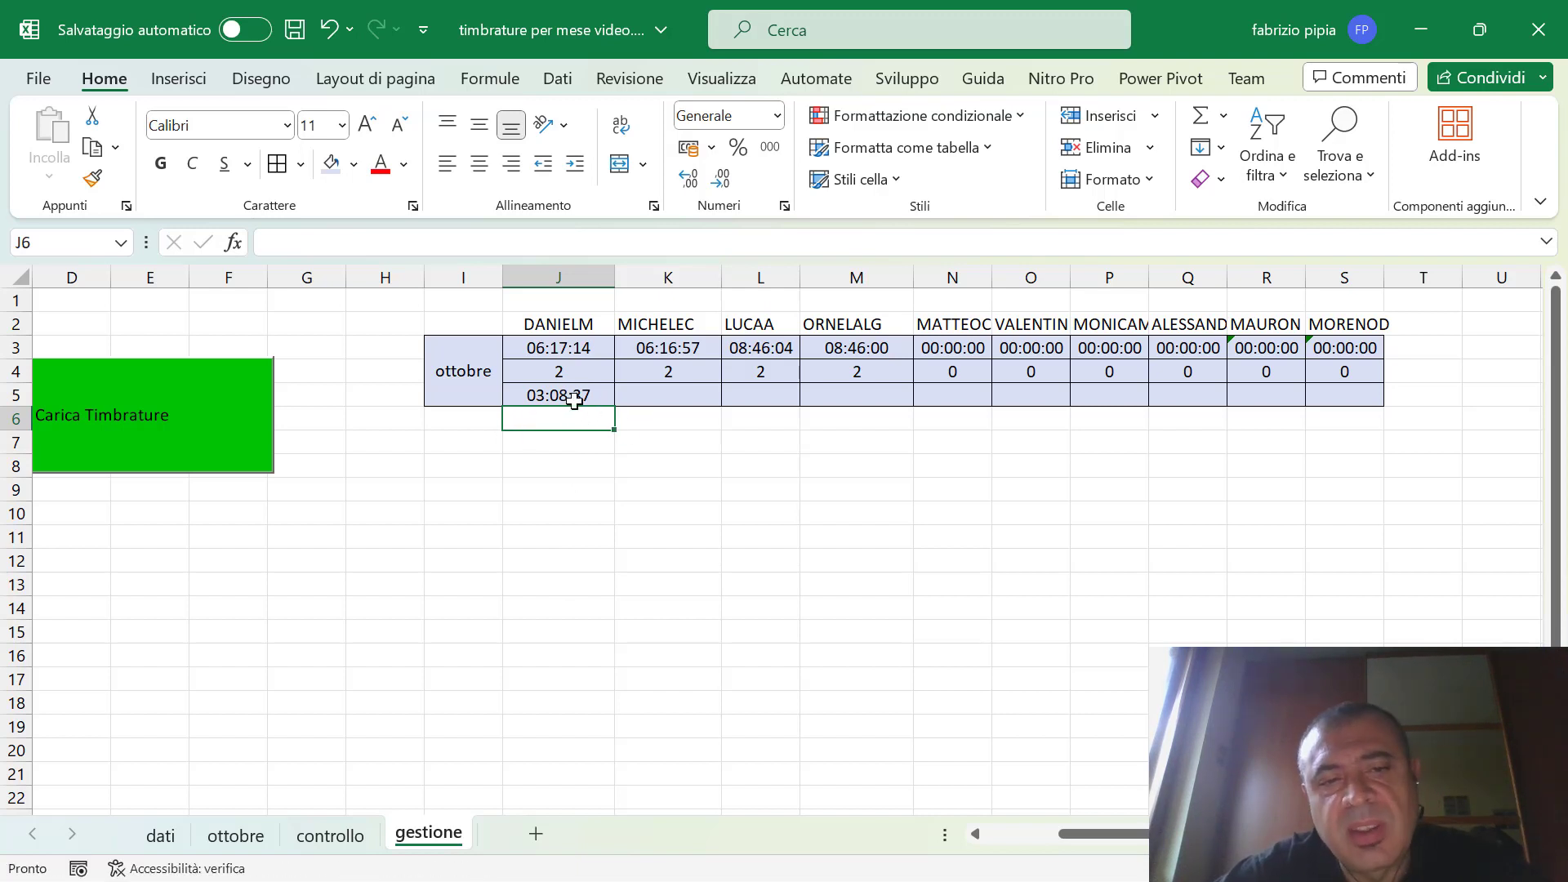
{"action": "left_click", "coordinate": [574, 397]}
{"action": "key", "text": "Delete"}
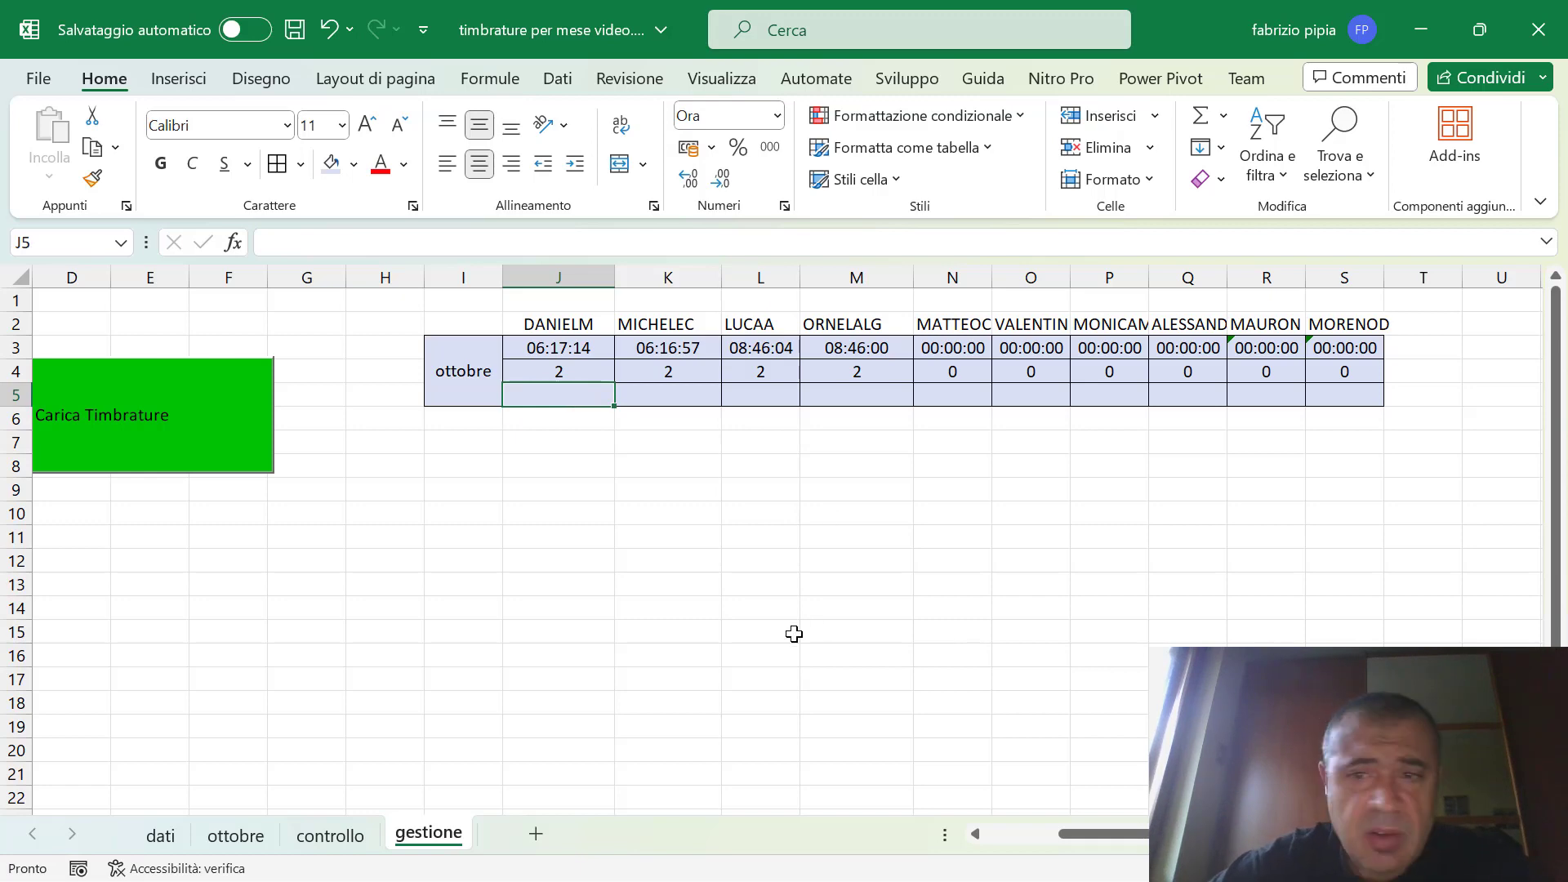
{"action": "left_click", "coordinate": [236, 837]}
{"action": "scroll", "coordinate": [1195, 490], "scroll_direction": "right", "scroll_amount": 2}
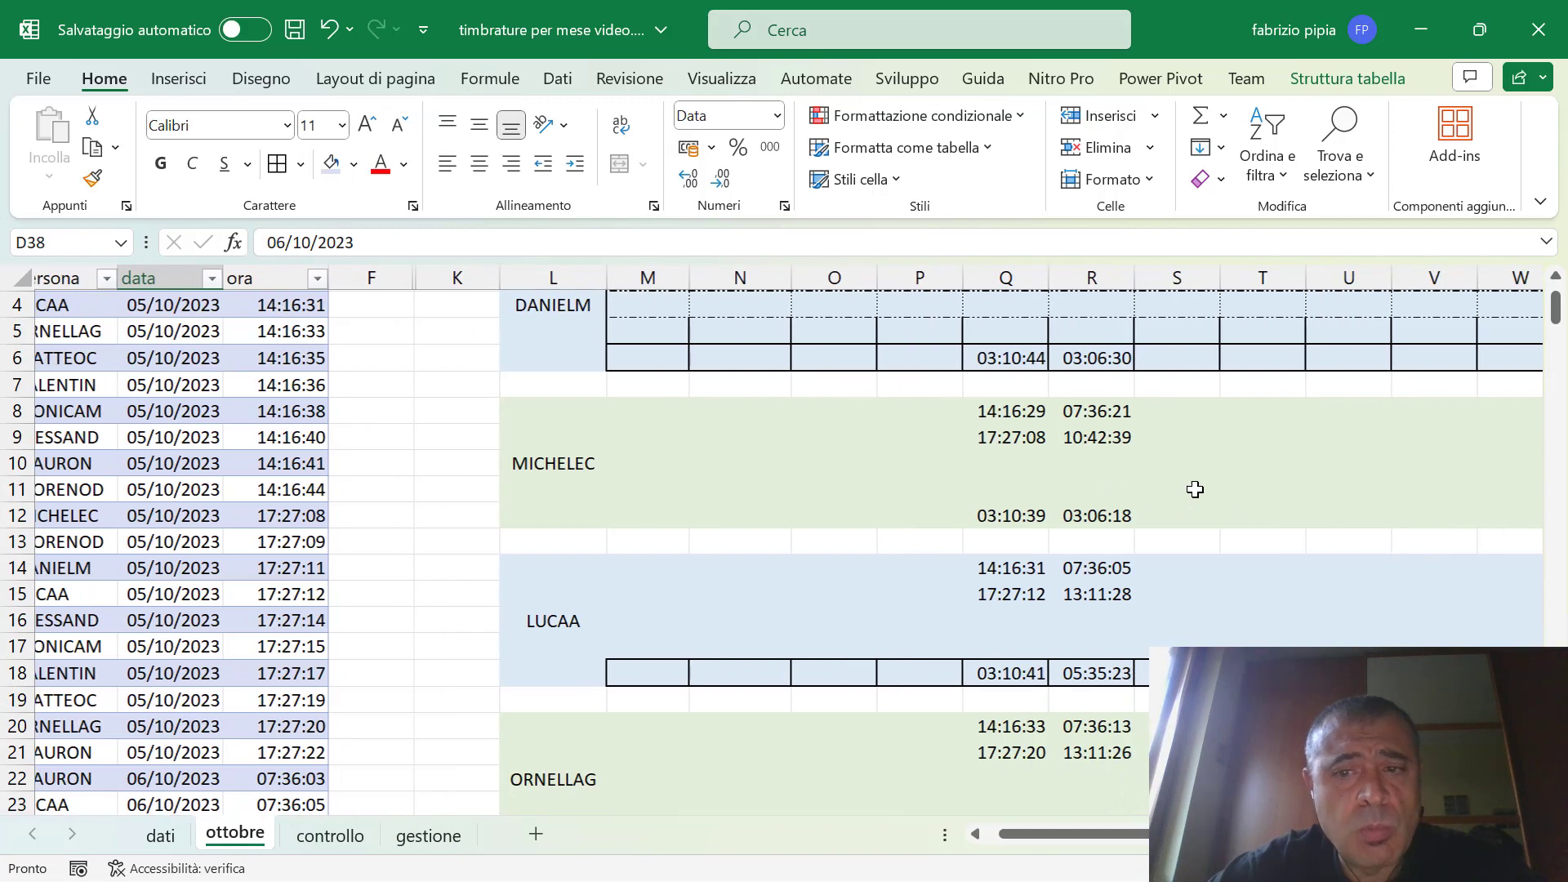
{"action": "scroll", "coordinate": [1195, 489], "scroll_direction": "right", "scroll_amount": 2}
{"action": "scroll", "coordinate": [1195, 490], "scroll_direction": "down", "scroll_amount": 2}
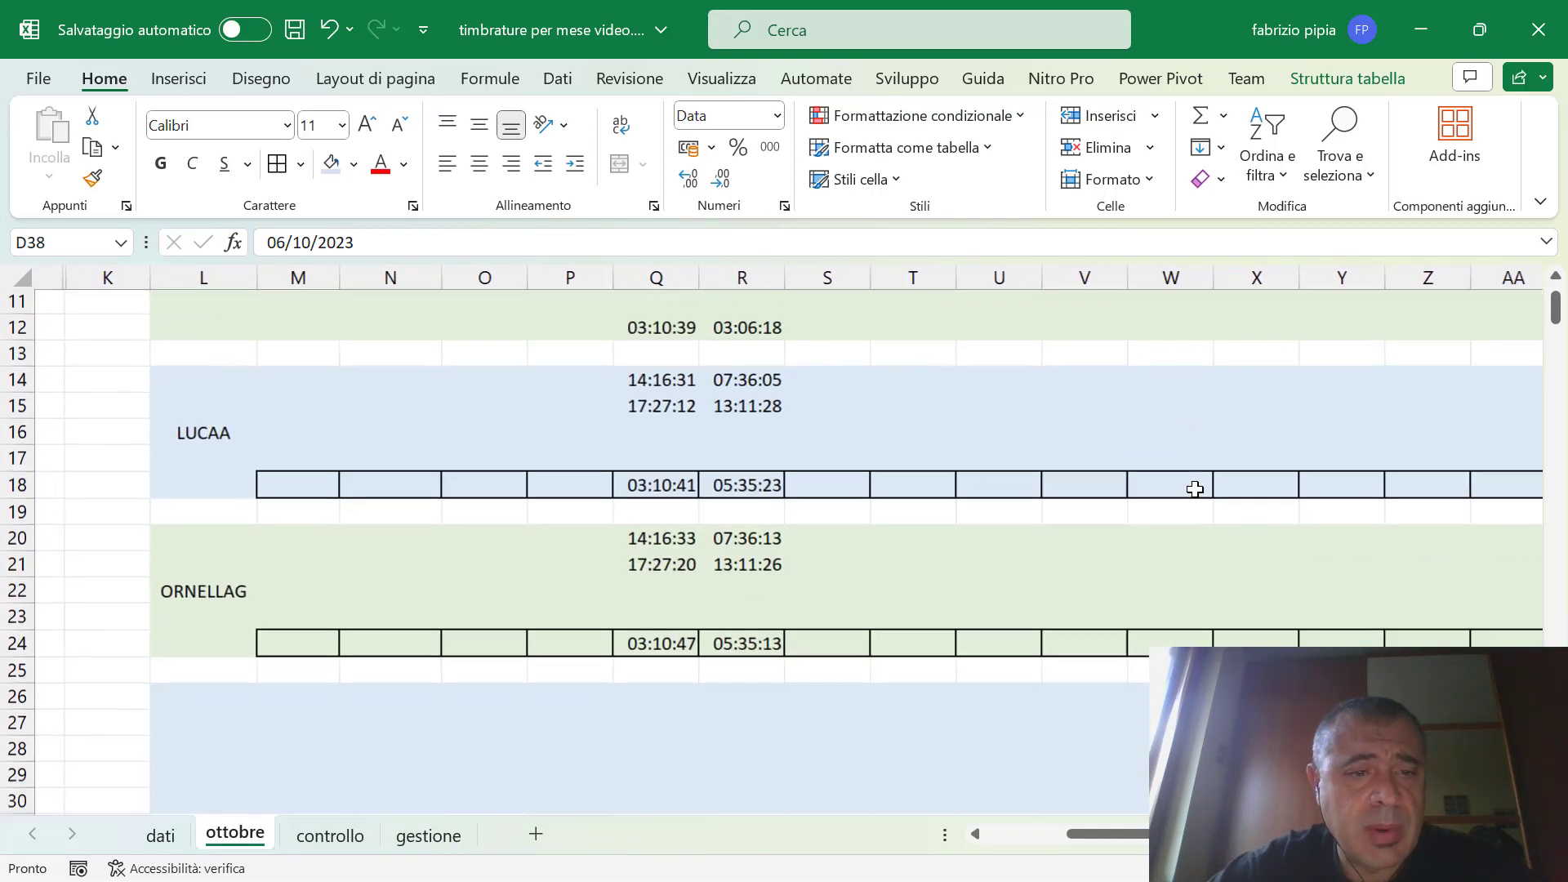
{"action": "scroll", "coordinate": [1195, 489], "scroll_direction": "down", "scroll_amount": 4}
{"action": "scroll", "coordinate": [1195, 489], "scroll_direction": "up", "scroll_amount": 2}
{"action": "scroll", "coordinate": [1195, 489], "scroll_direction": "up", "scroll_amount": 5}
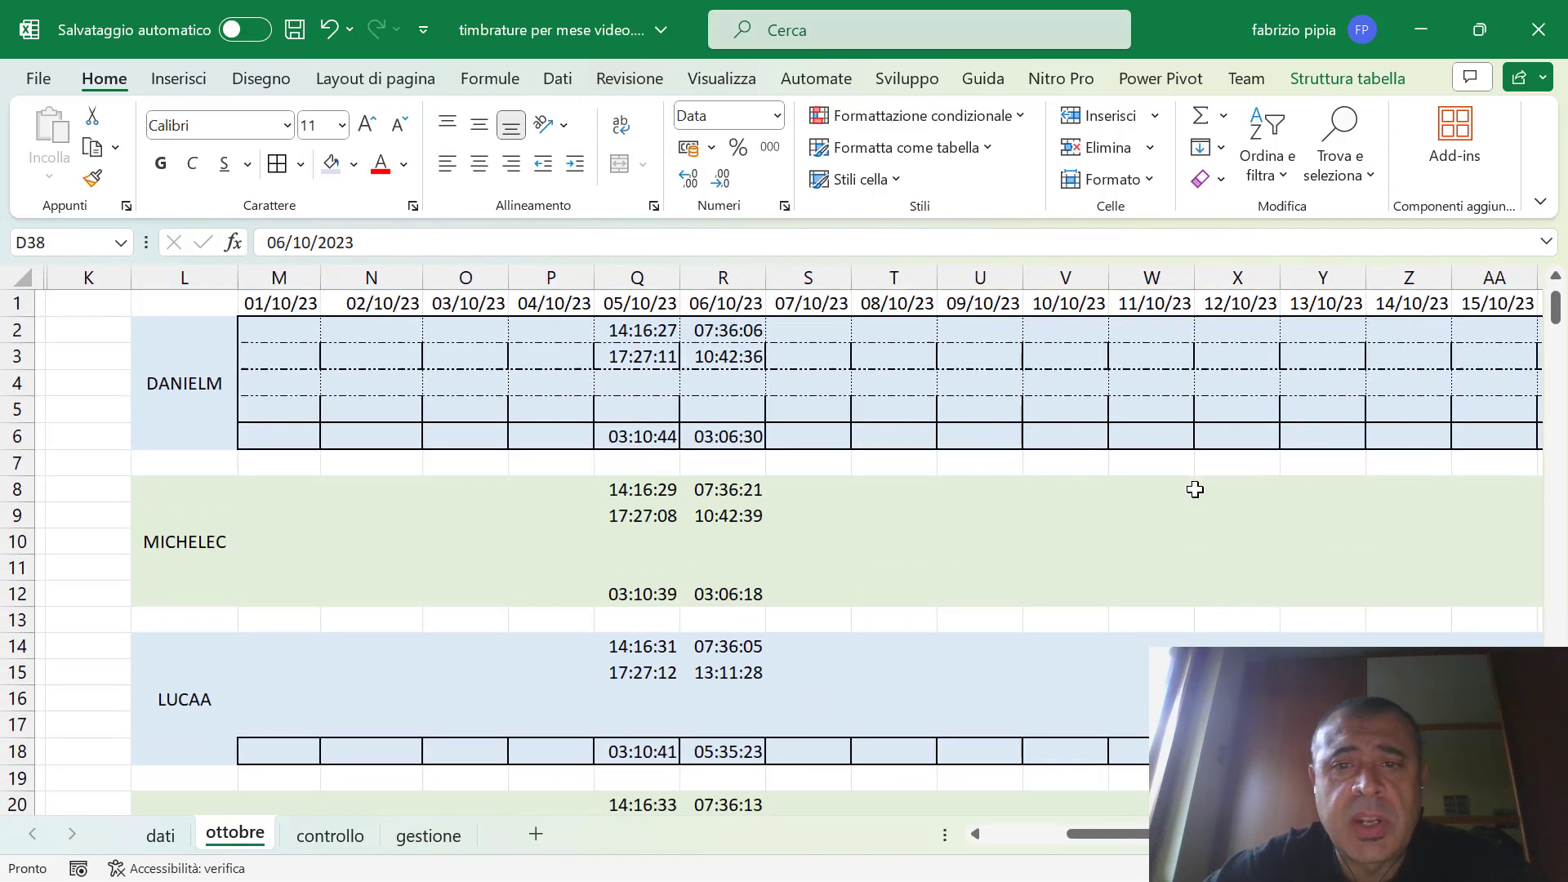
{"action": "scroll", "coordinate": [1195, 489], "scroll_direction": "right", "scroll_amount": 1}
{"action": "scroll", "coordinate": [1195, 490], "scroll_direction": "right", "scroll_amount": 5}
{"action": "scroll", "coordinate": [1195, 489], "scroll_direction": "right", "scroll_amount": 3}
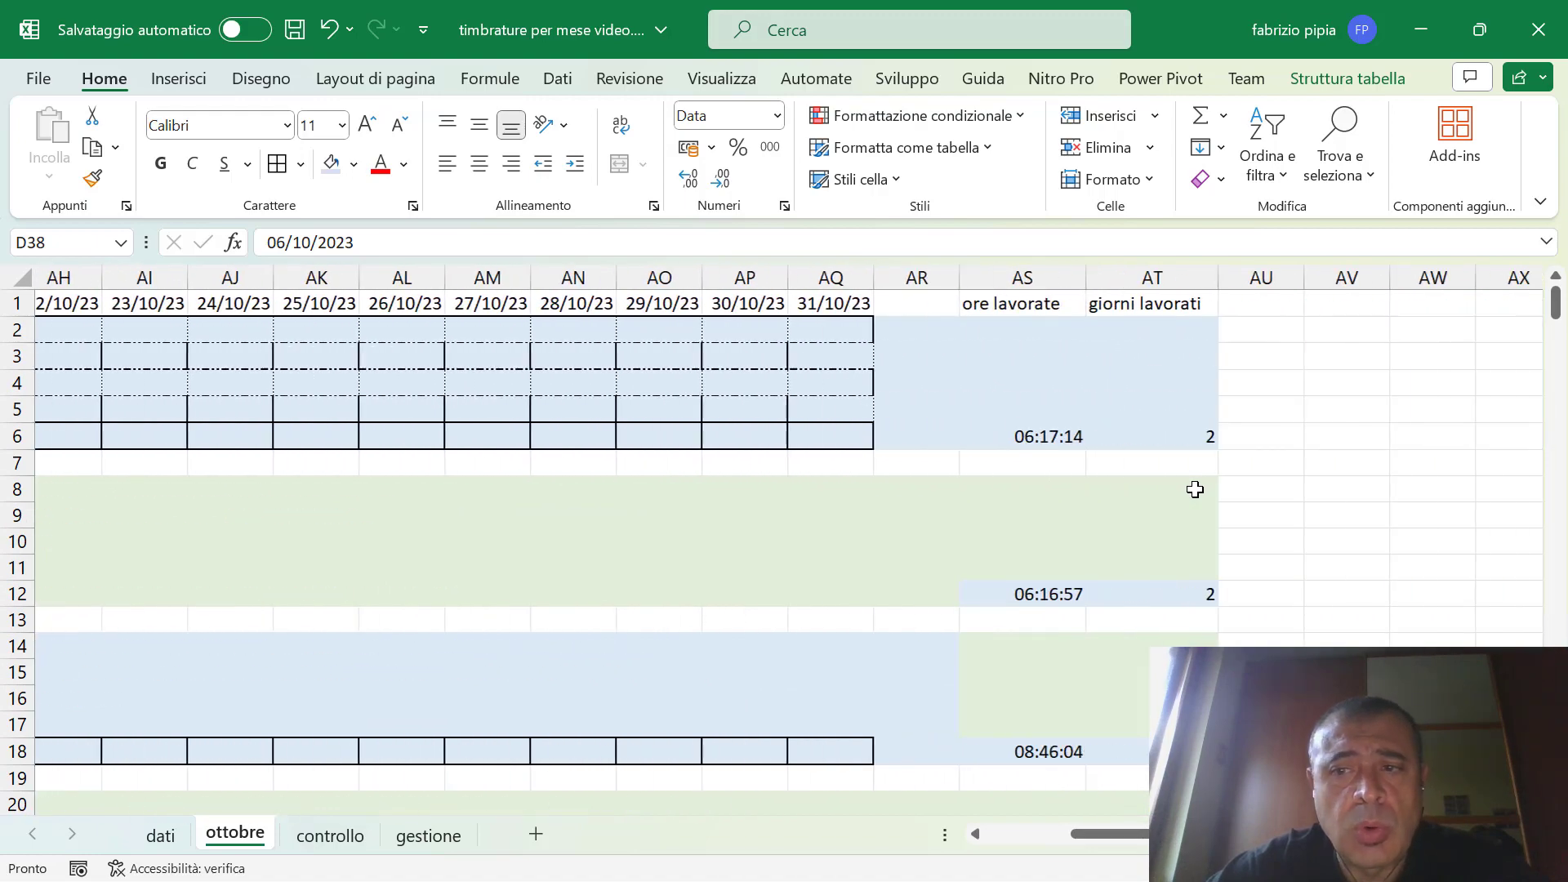
{"action": "scroll", "coordinate": [1196, 489], "scroll_direction": "left", "scroll_amount": 3}
{"action": "scroll", "coordinate": [1196, 490], "scroll_direction": "left", "scroll_amount": 3}
{"action": "scroll", "coordinate": [1195, 489], "scroll_direction": "left", "scroll_amount": 3}
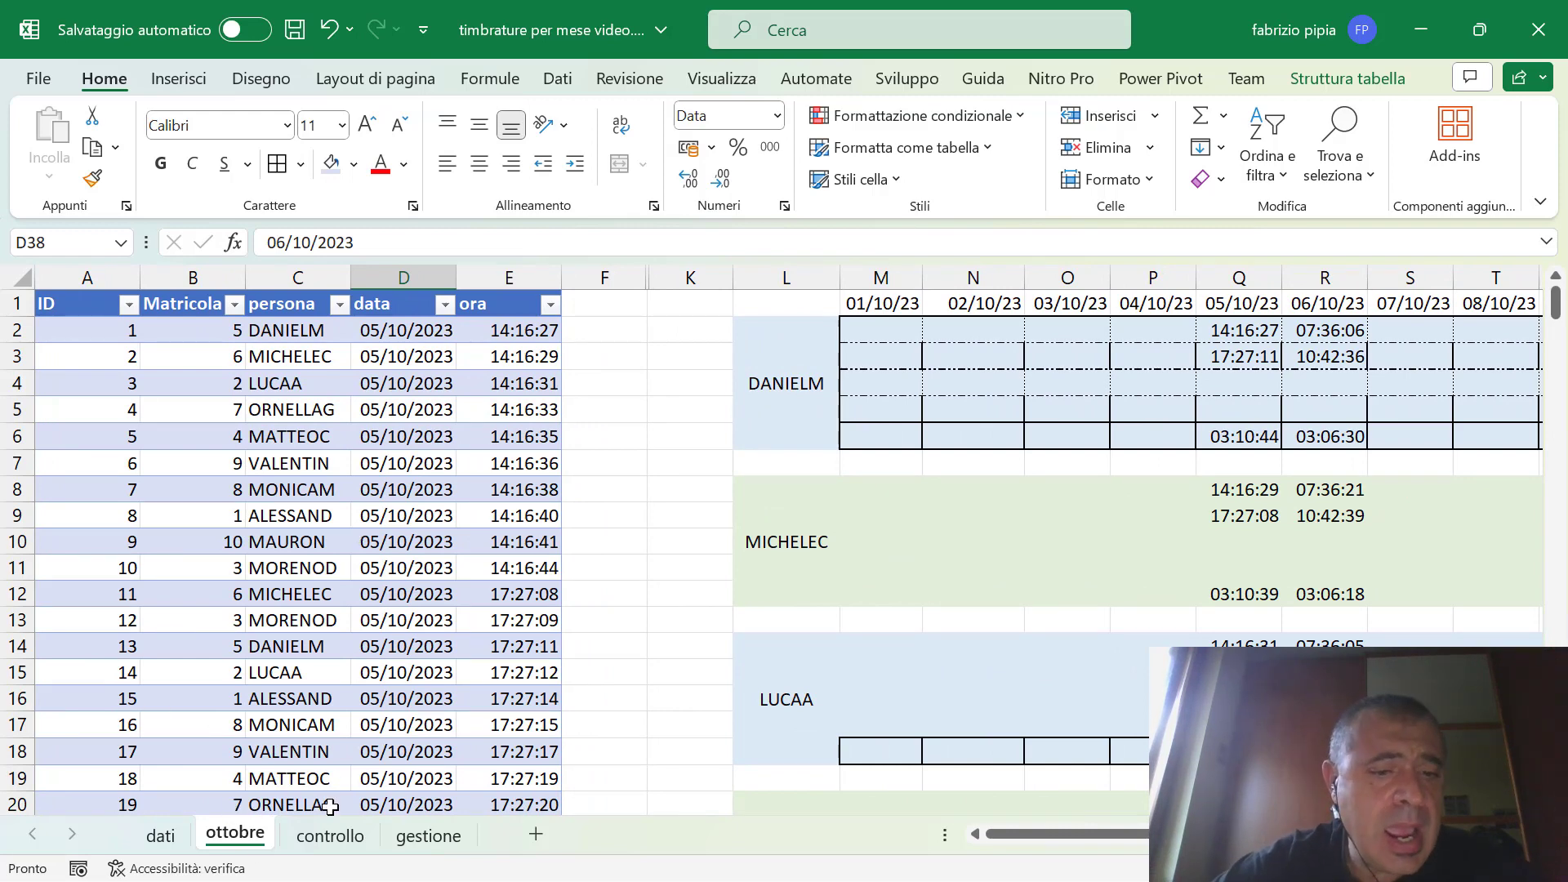
{"action": "left_click", "coordinate": [429, 835]}
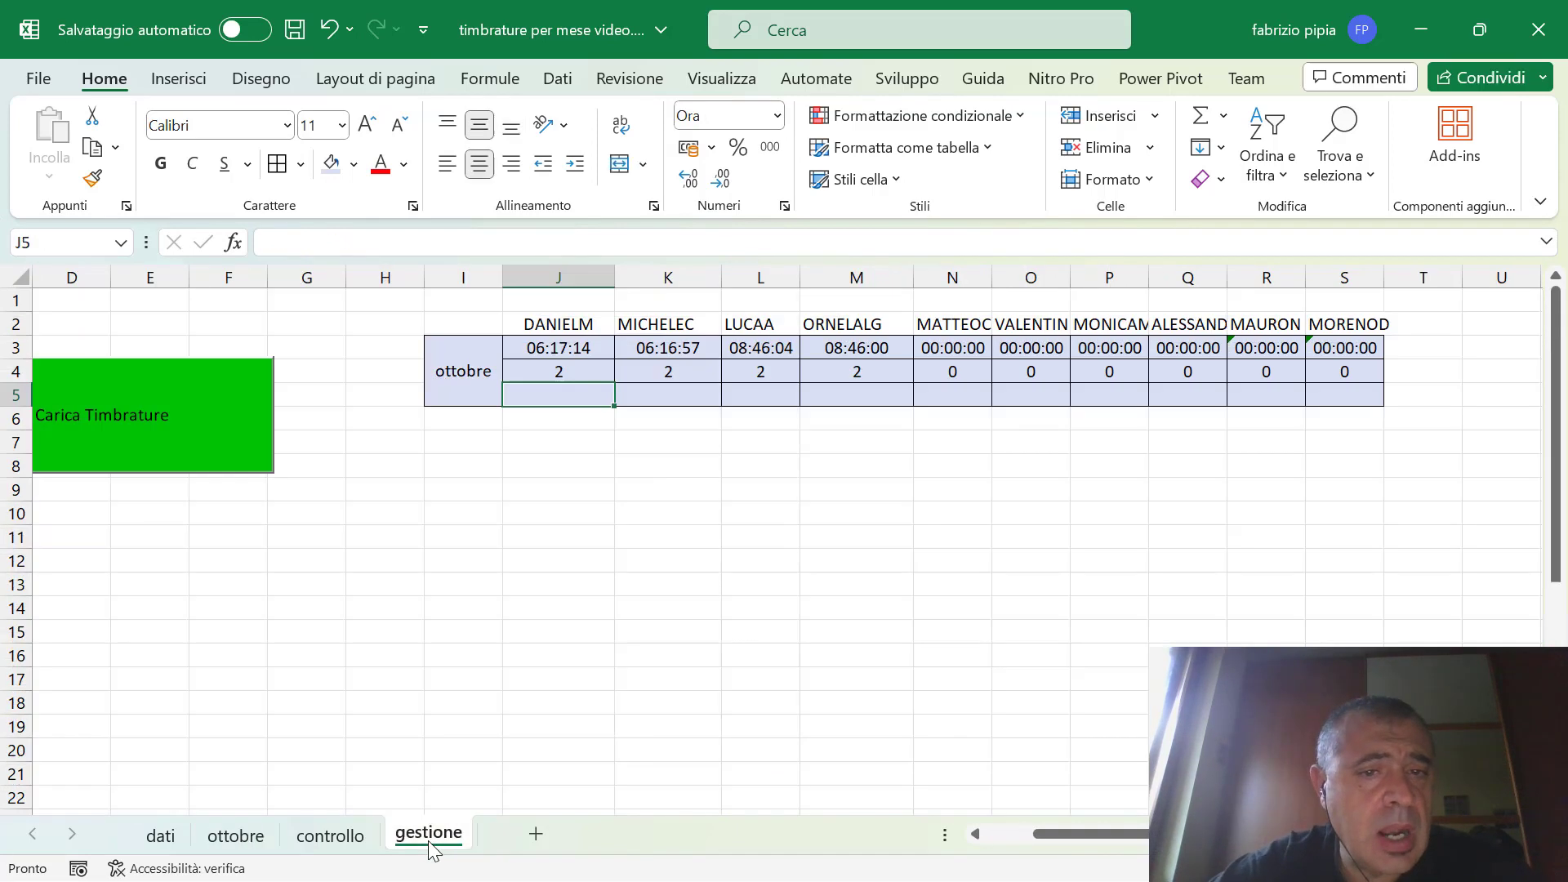
{"action": "left_click", "coordinate": [455, 446]}
{"action": "left_click", "coordinate": [458, 596]}
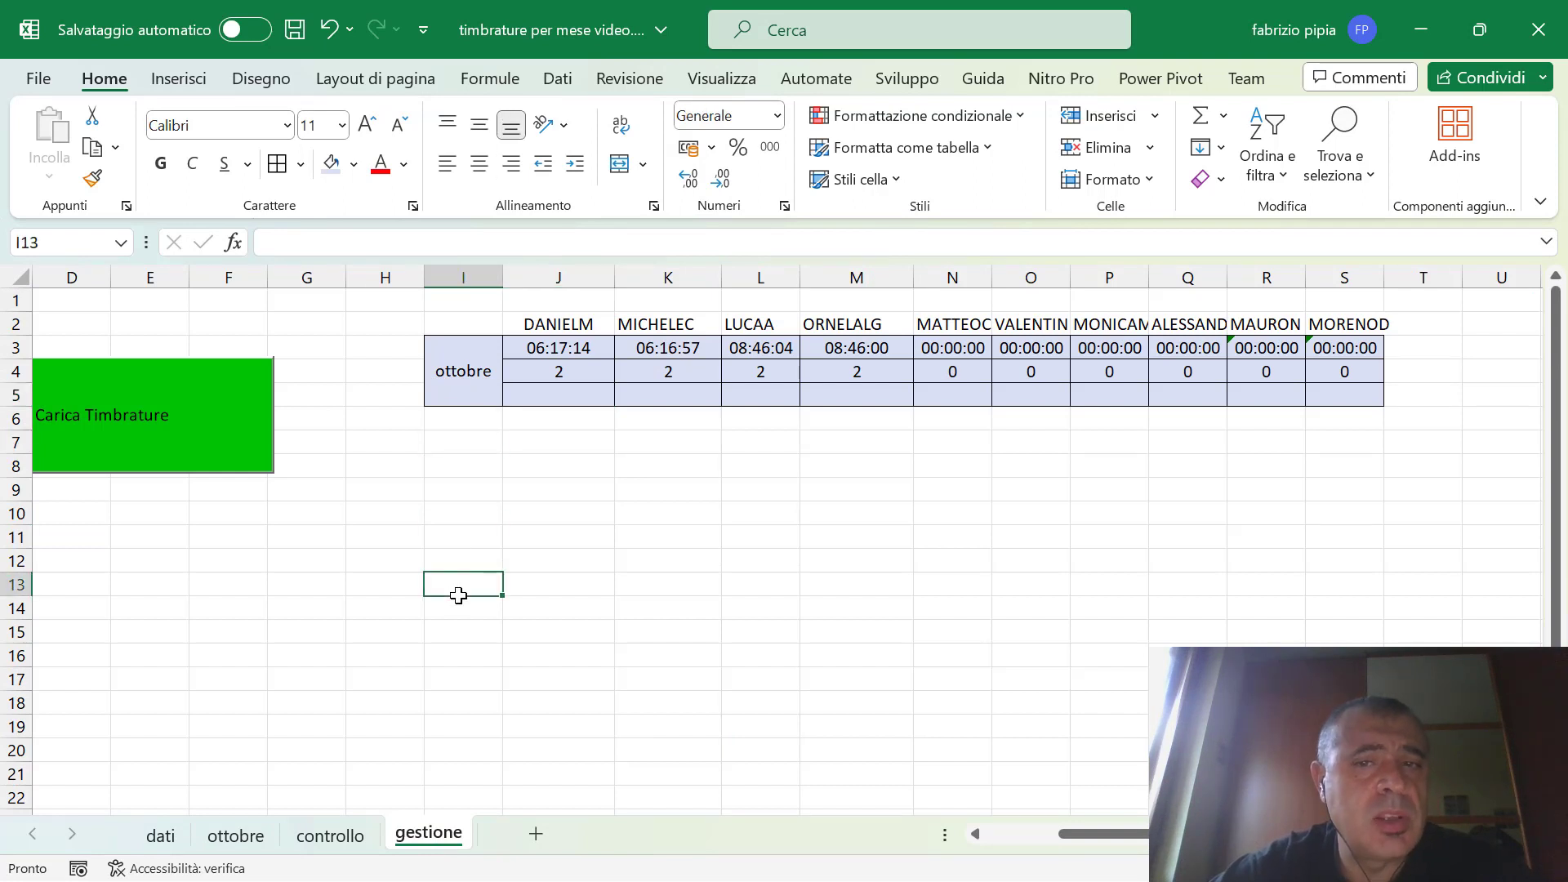